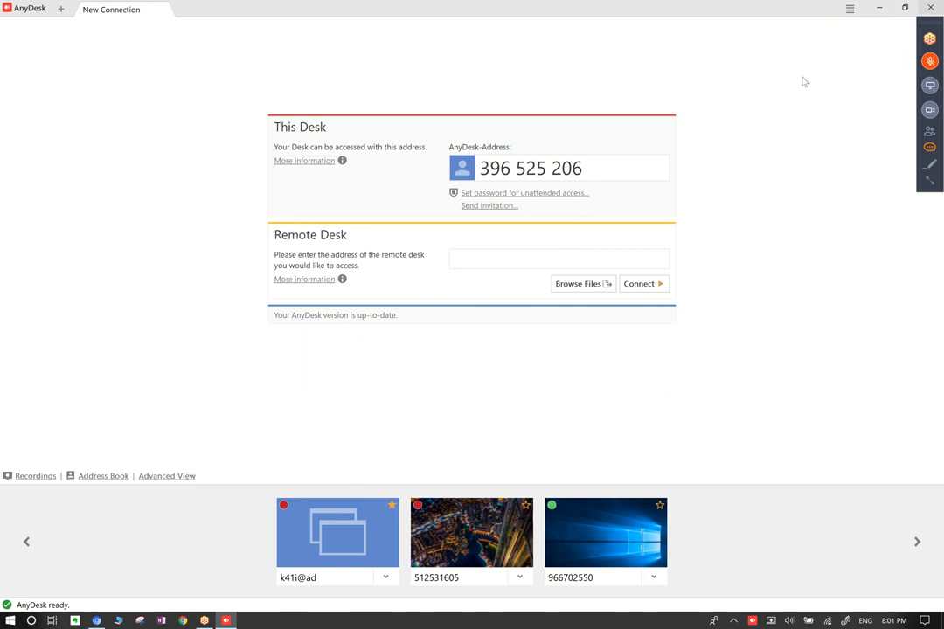
Close AnyDesk and launch TeamViewer 14 by searching 'team' in Windows search.
left_click(930, 7)
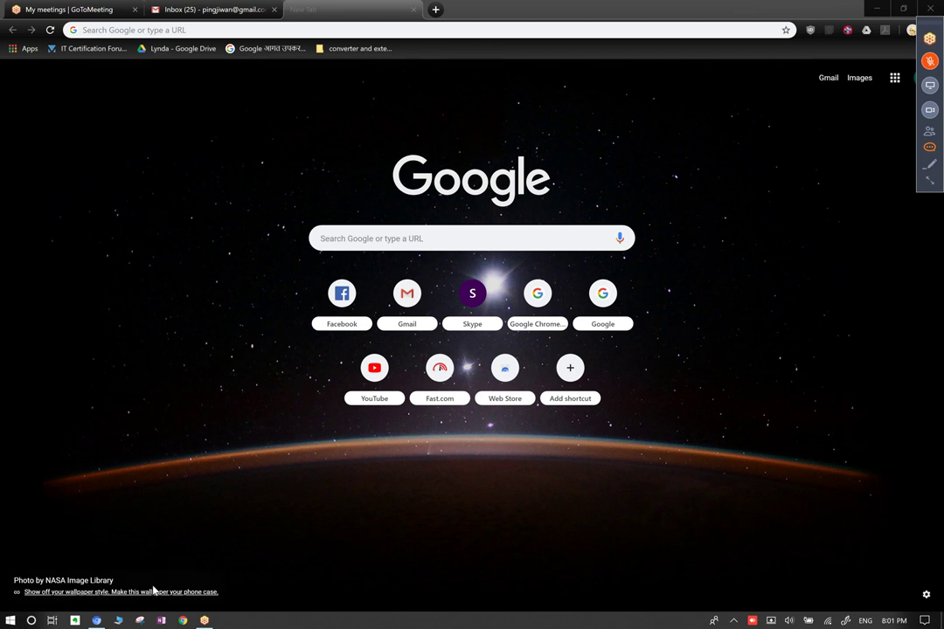
key("super")
type("team")
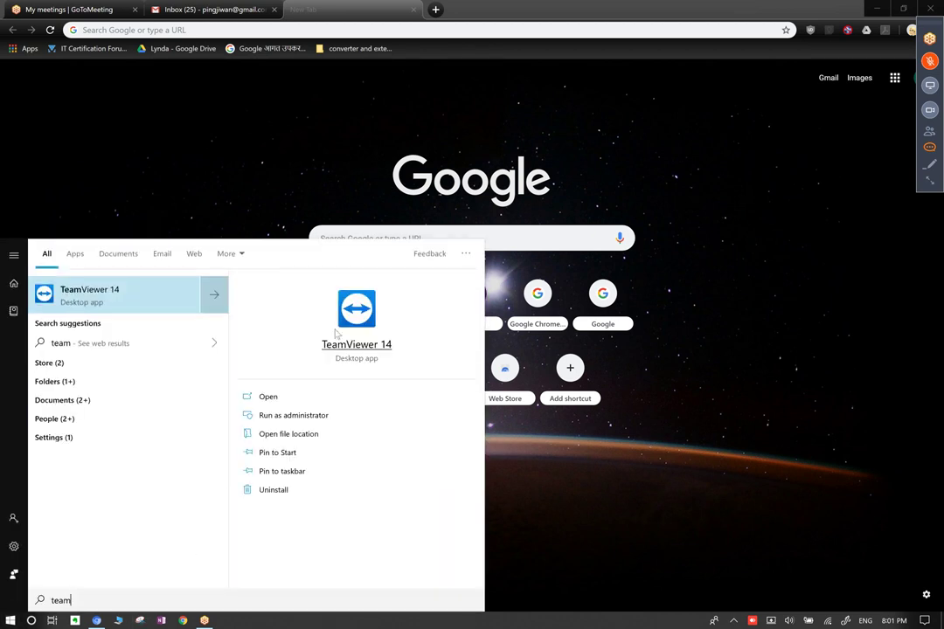
key("Escape")
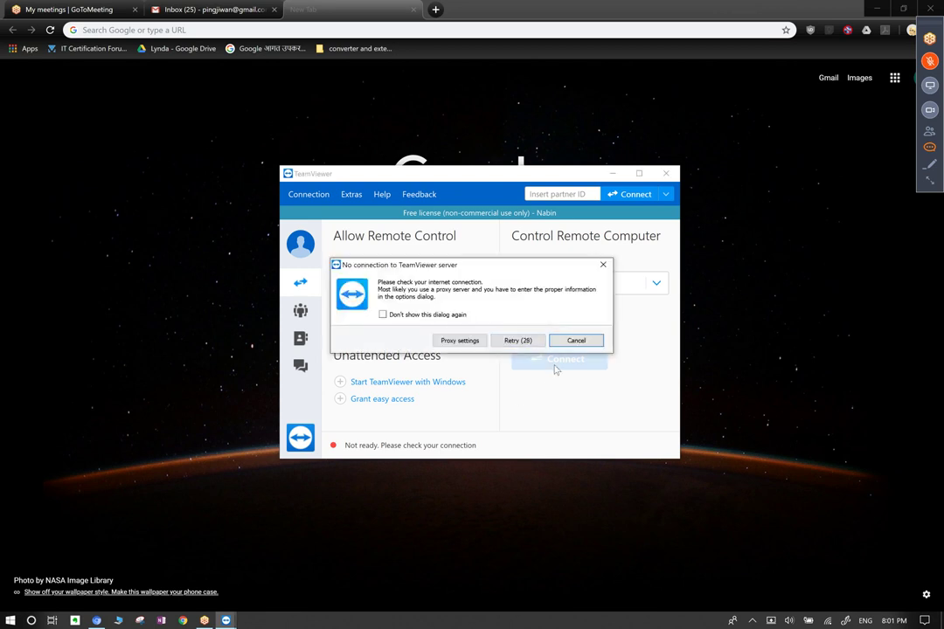
Retry TeamViewer's server connection, minimise it, and unmute the GoToMeeting microphone.
left_click(502, 344)
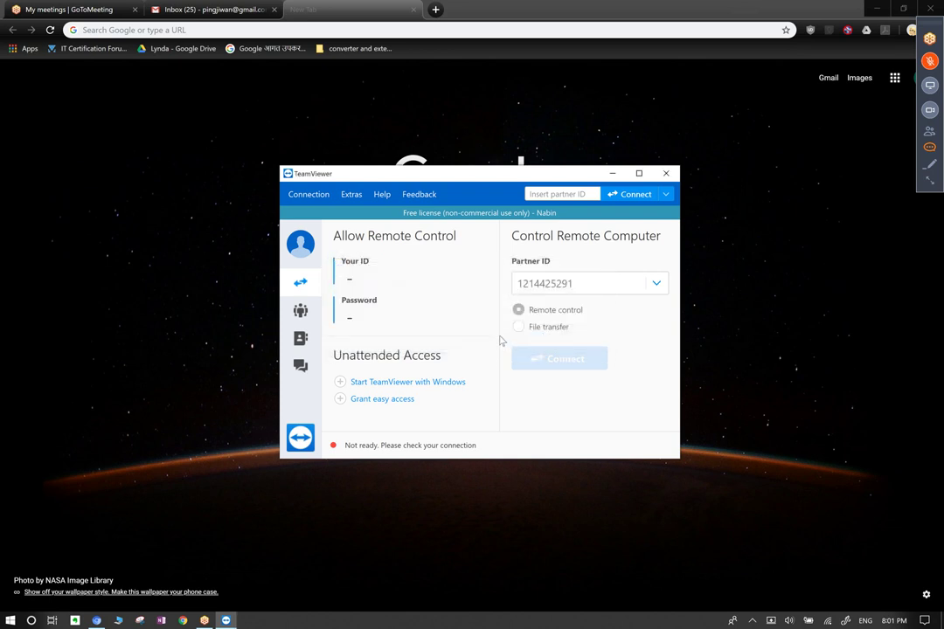
left_click(612, 173)
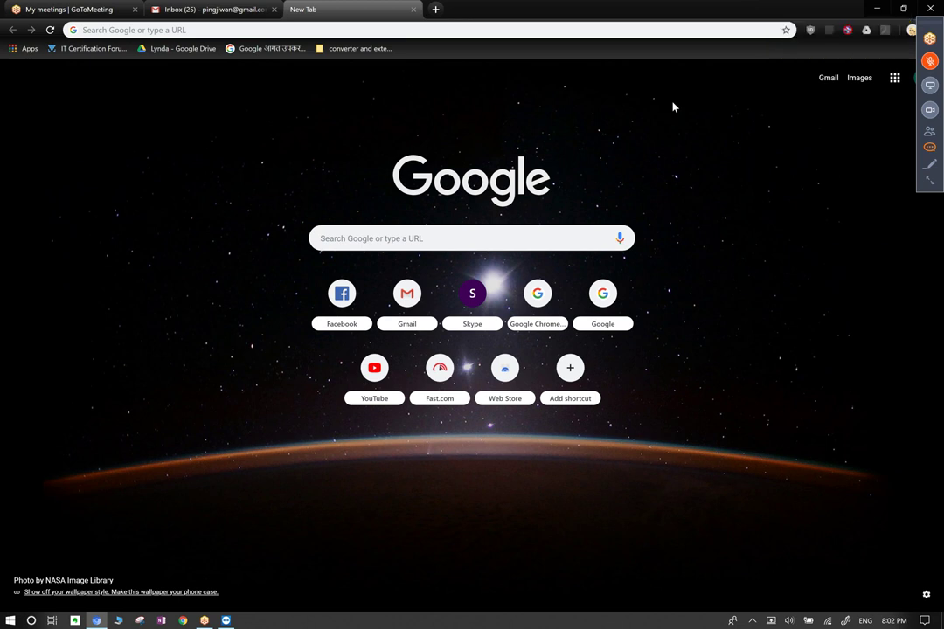
left_click(930, 60)
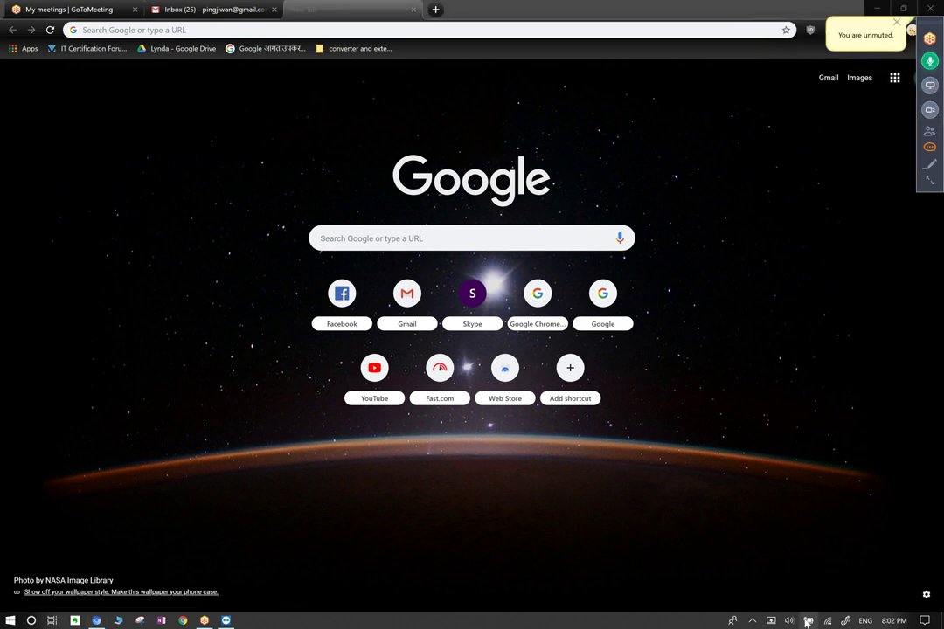
Start sharing the screen with the meeting and dismiss the no-connection warning.
left_click(754, 621)
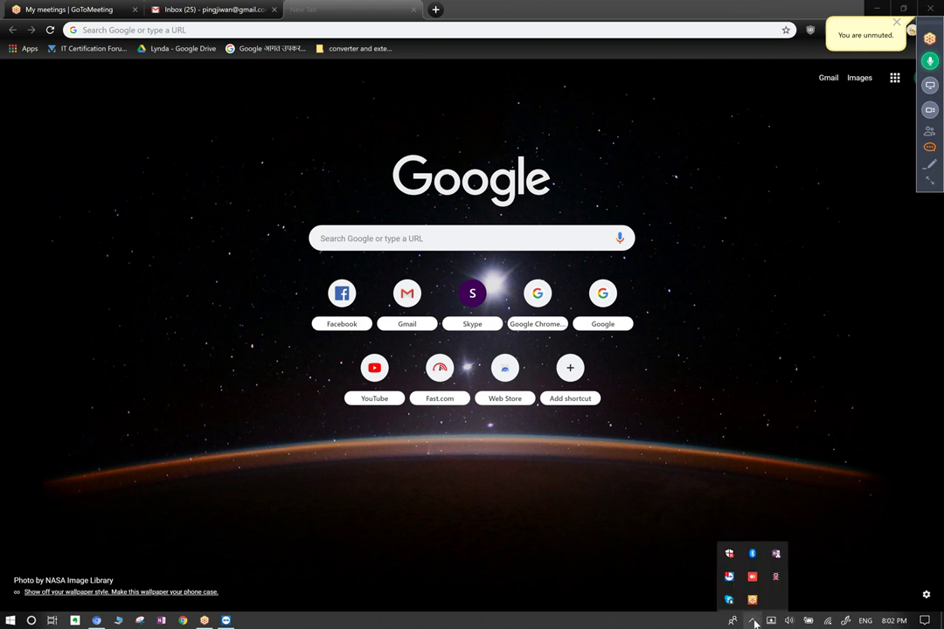
left_click(930, 85)
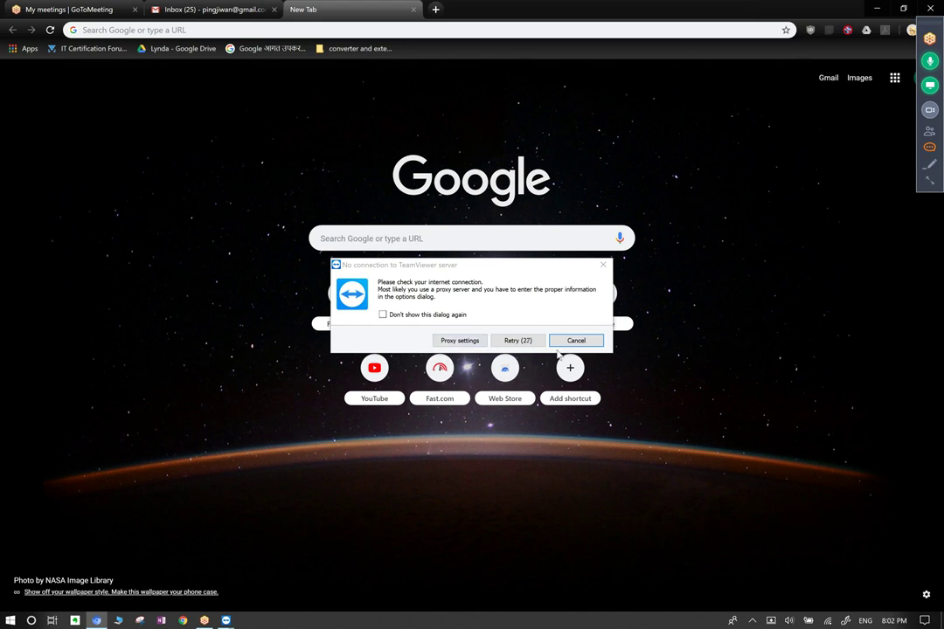
left_click(596, 341)
Connect TeamViewer to the partner's iPad, then open an enlarged GoToMeeting attendee list.
left_click(226, 620)
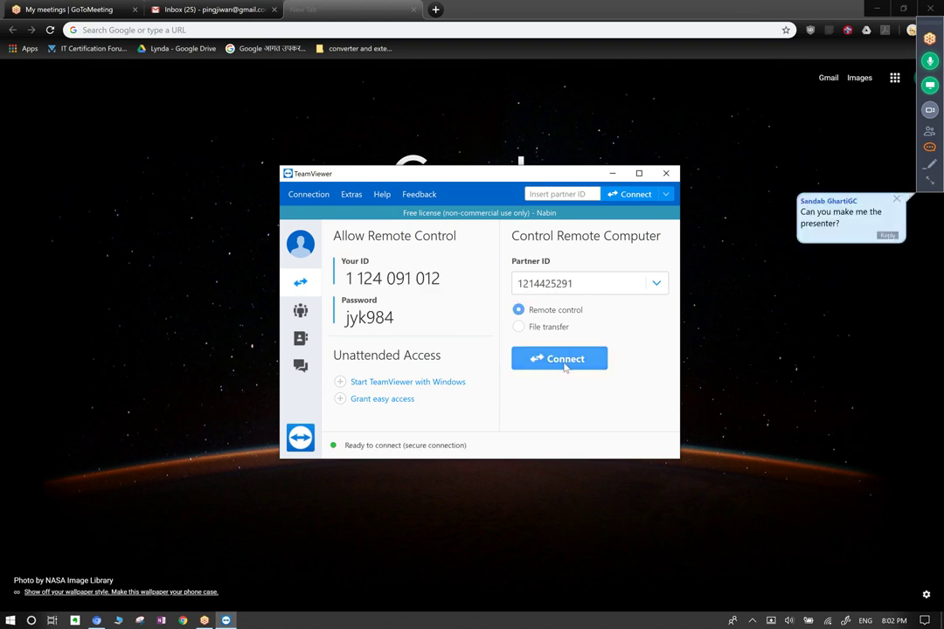
left_click(559, 360)
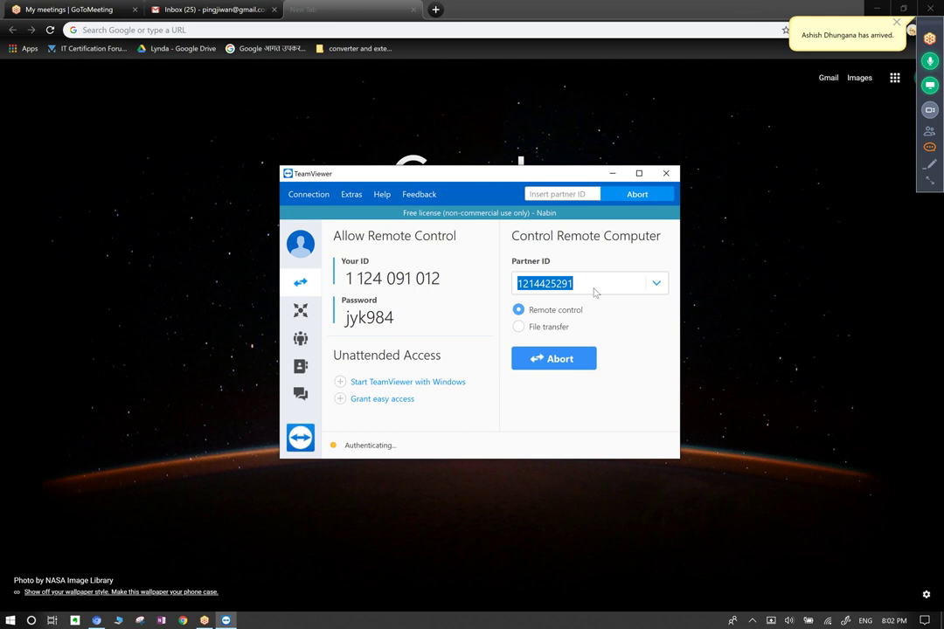
left_click(931, 134)
left_click_drag(514, 223, 829, 27)
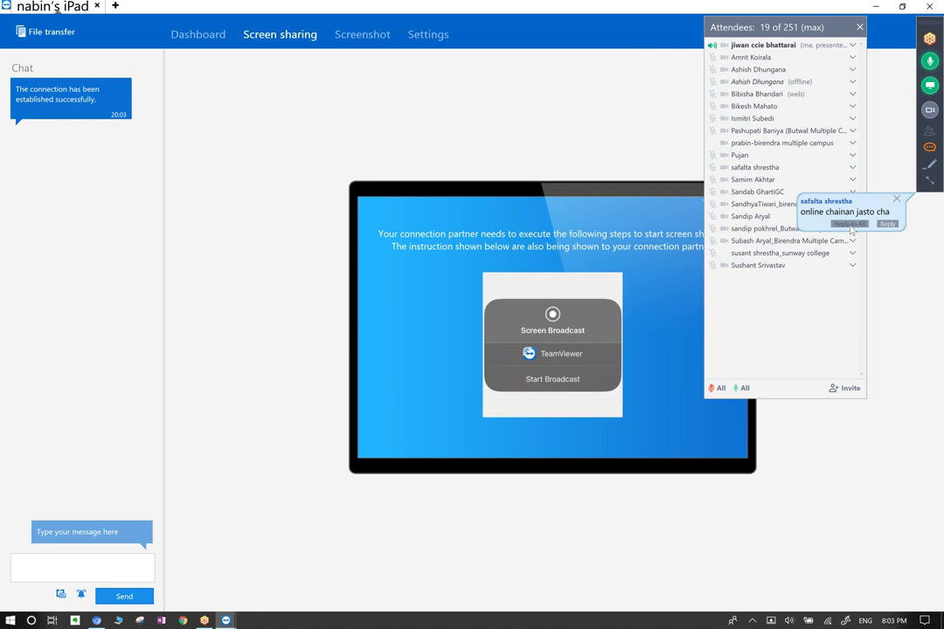
Close the chat notification and attendee list, and show the iPad's device dashboard.
left_click(899, 201)
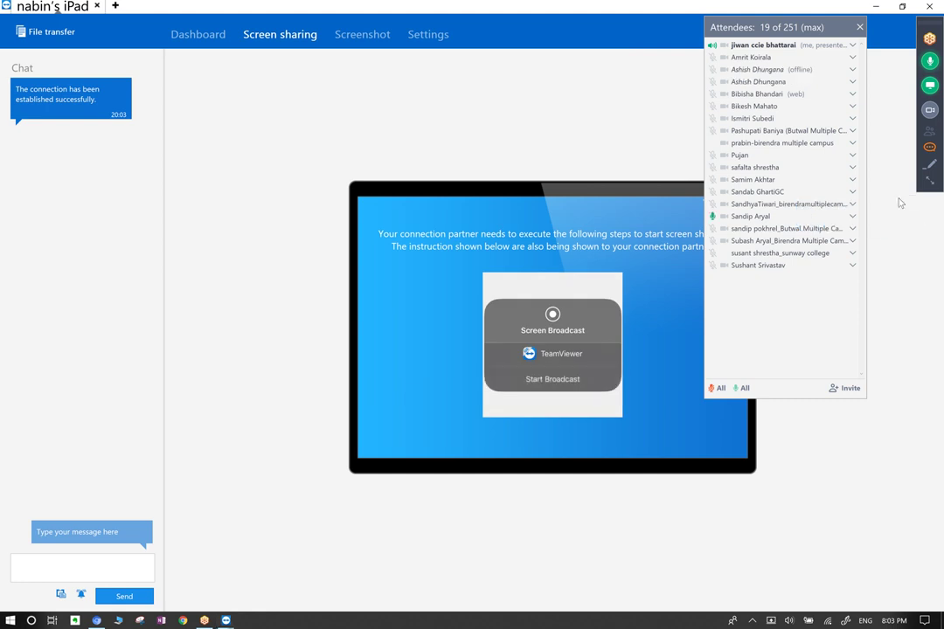
left_click(860, 27)
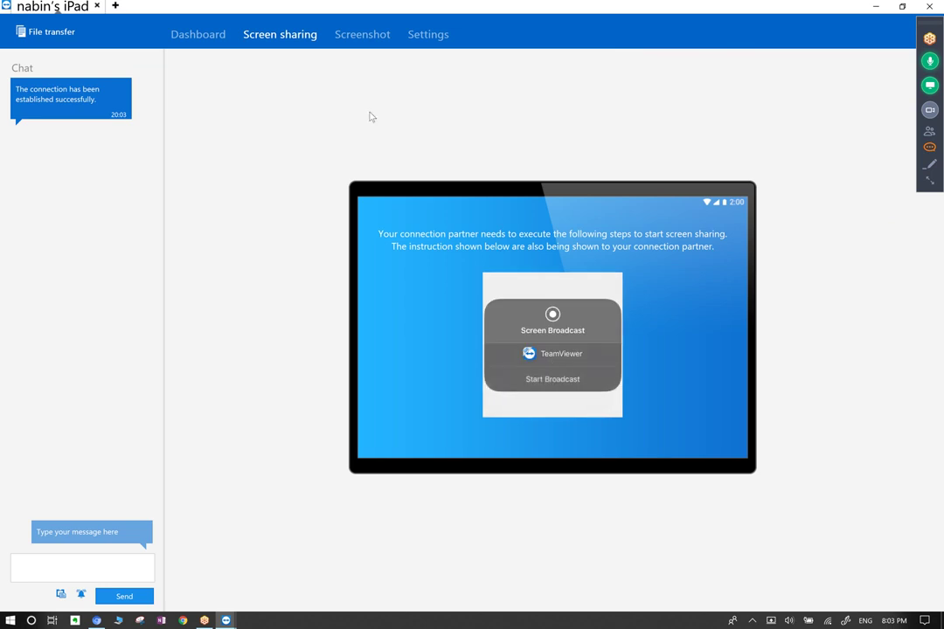
left_click(177, 35)
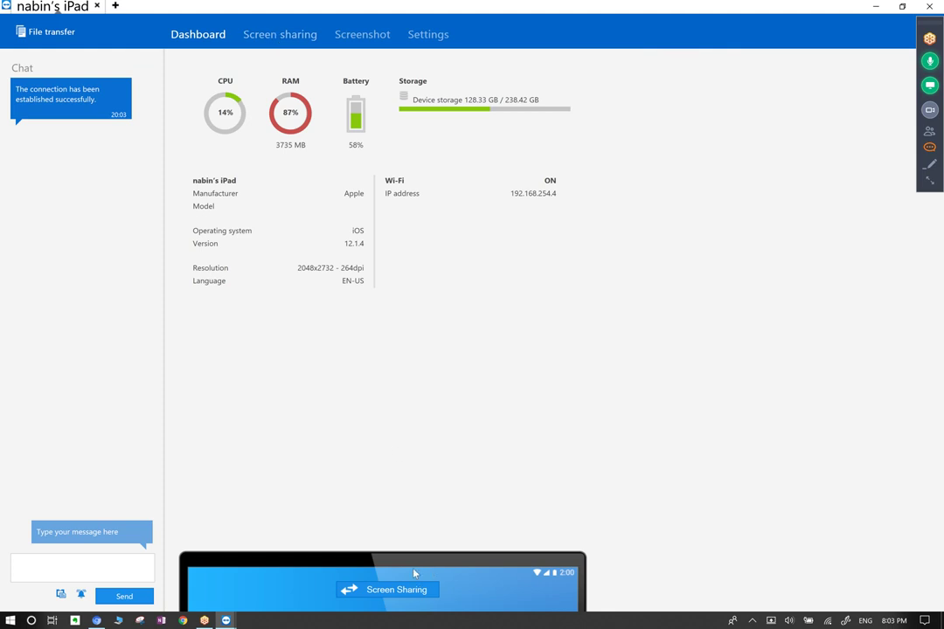
Switch between the iPad dashboard and screen-sharing instructions, then end the remote session.
left_click(395, 591)
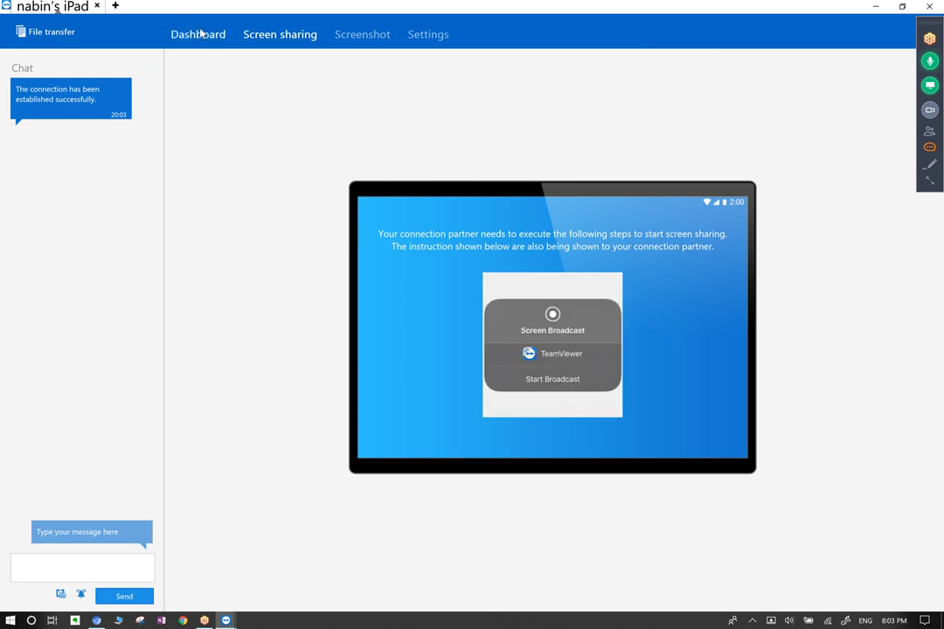
left_click(173, 34)
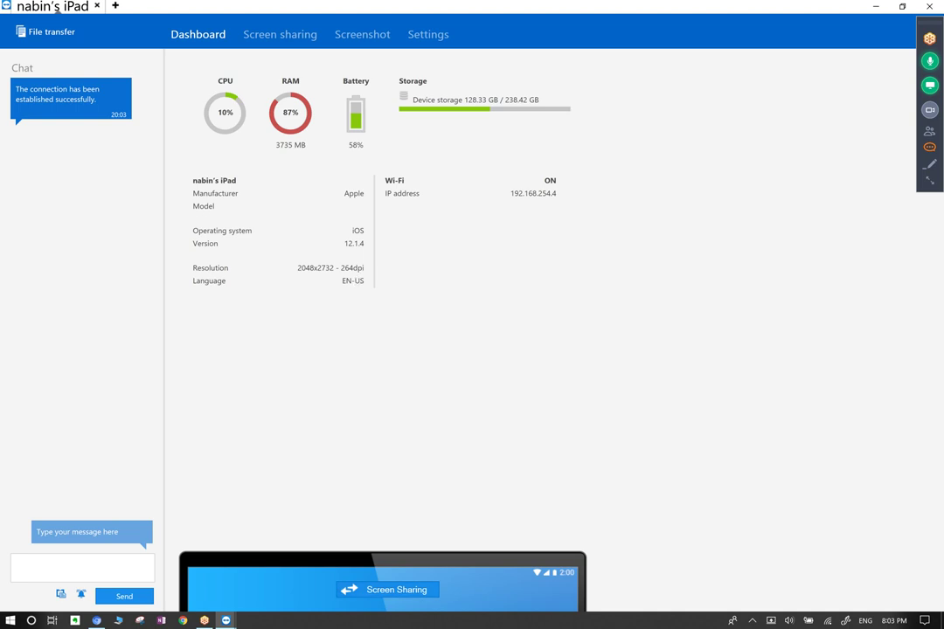
left_click(388, 589)
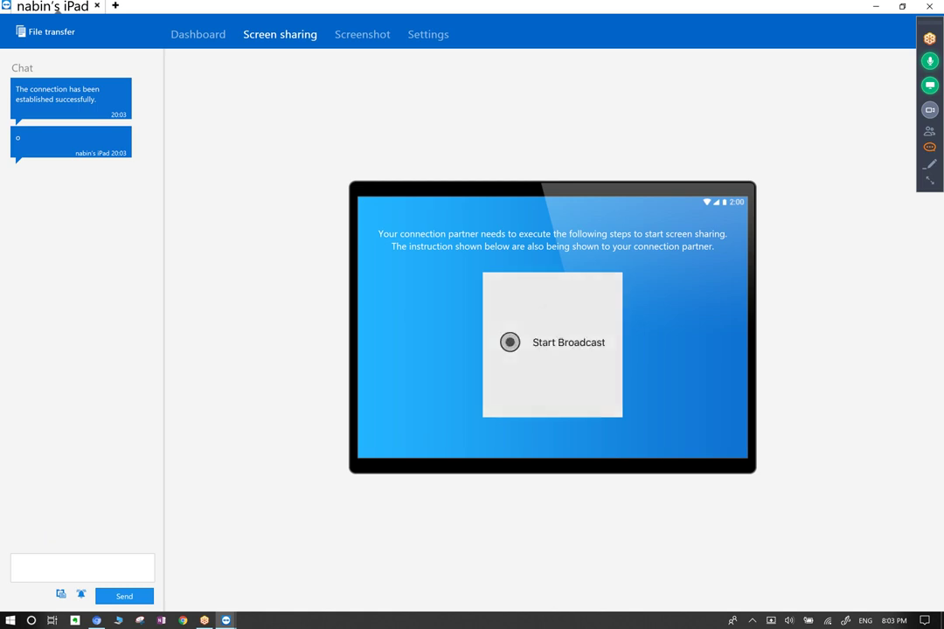
left_click(929, 7)
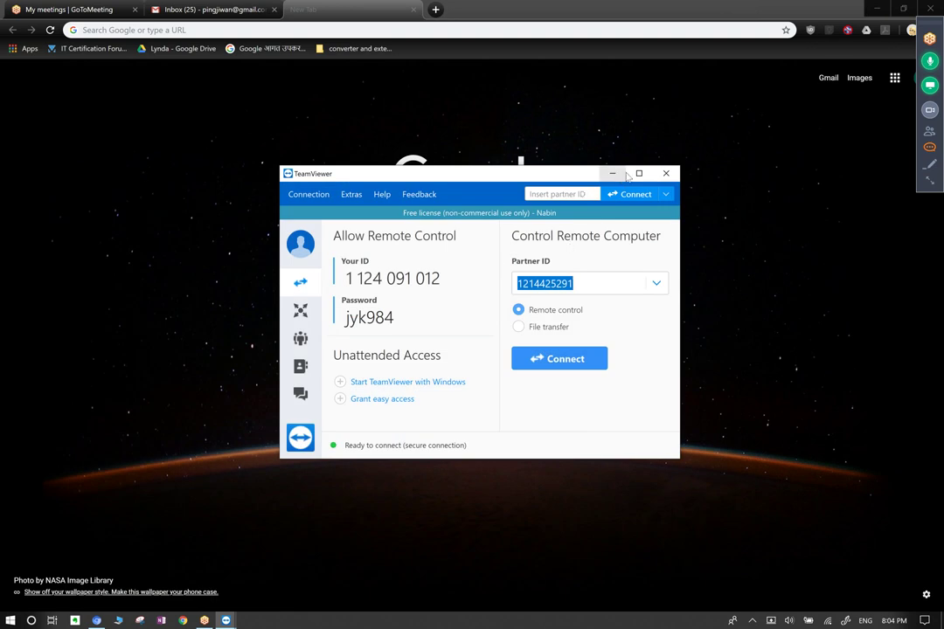
Minimise TeamViewer and reopen the GoToMeeting attendee list, stretched taller.
left_click(614, 175)
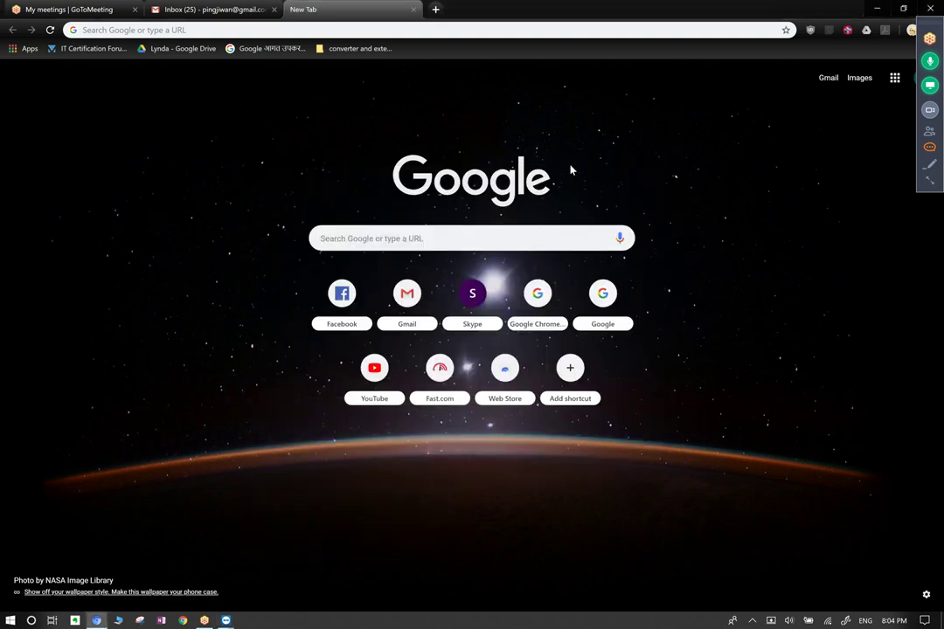
left_click(932, 135)
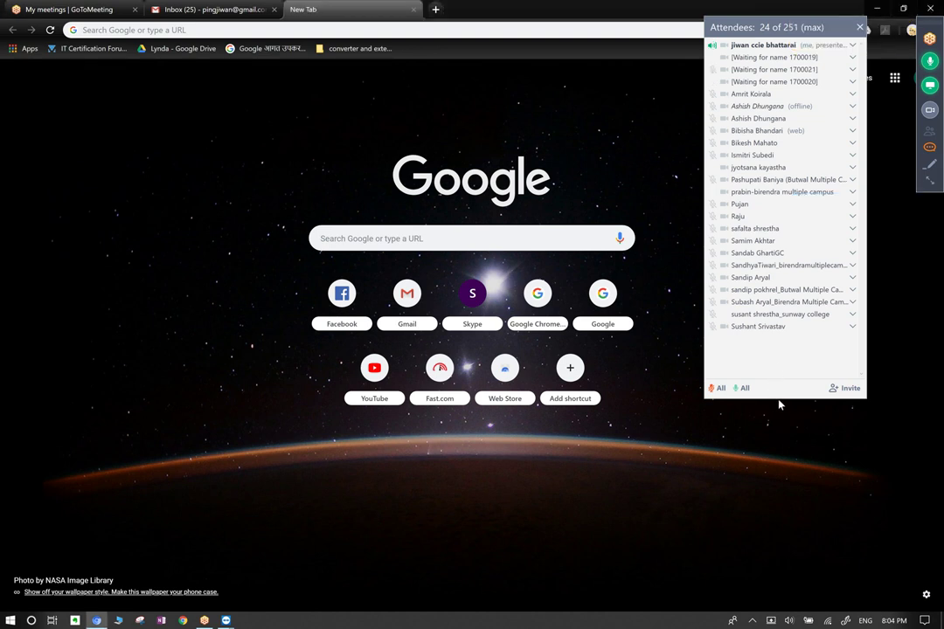
left_click_drag(780, 396, 778, 441)
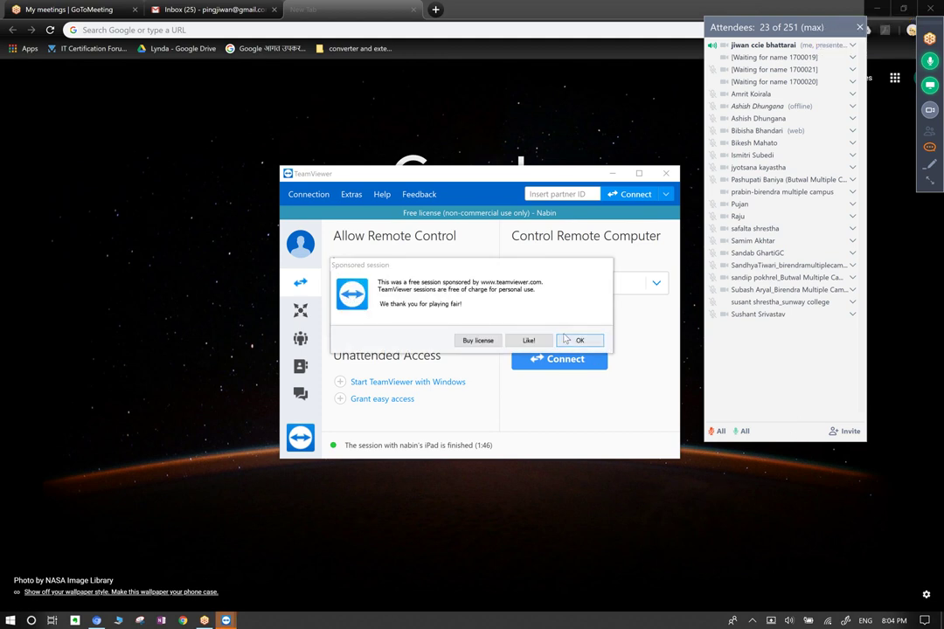
Dismiss the sponsored-session notice and move via Chat and Contacts to TeamViewer's Meeting page.
left_click(575, 342)
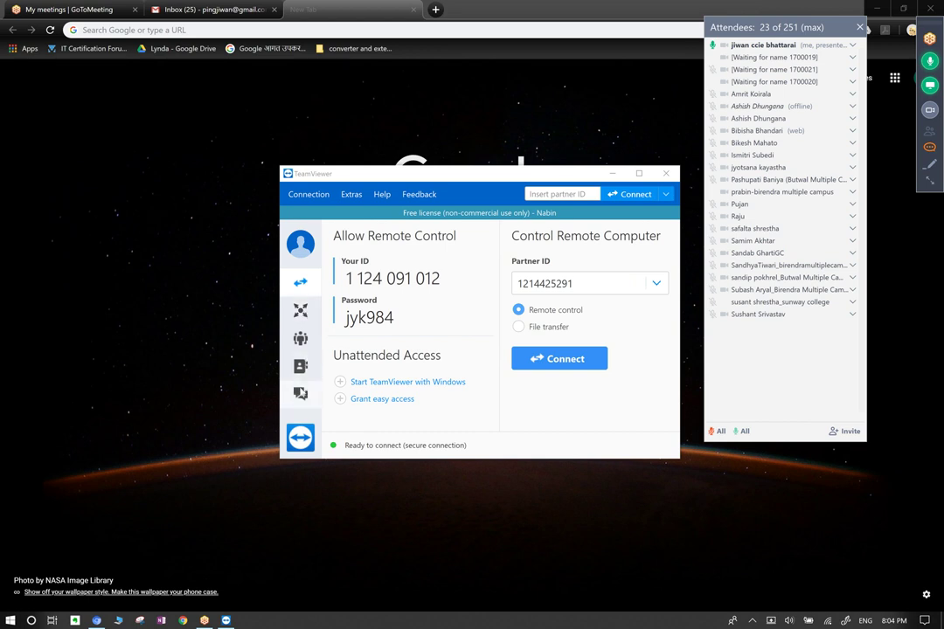
left_click(300, 395)
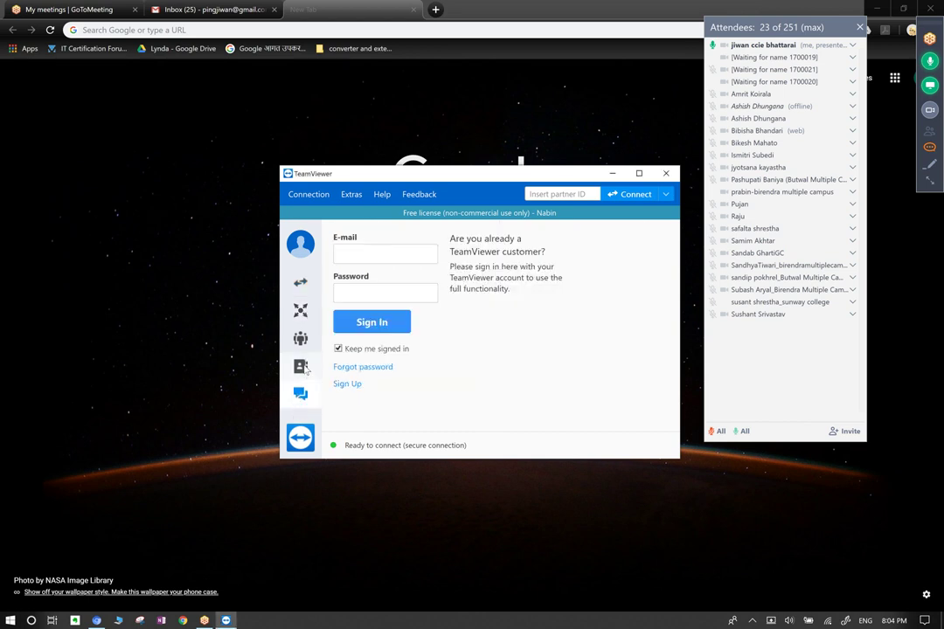
left_click(300, 366)
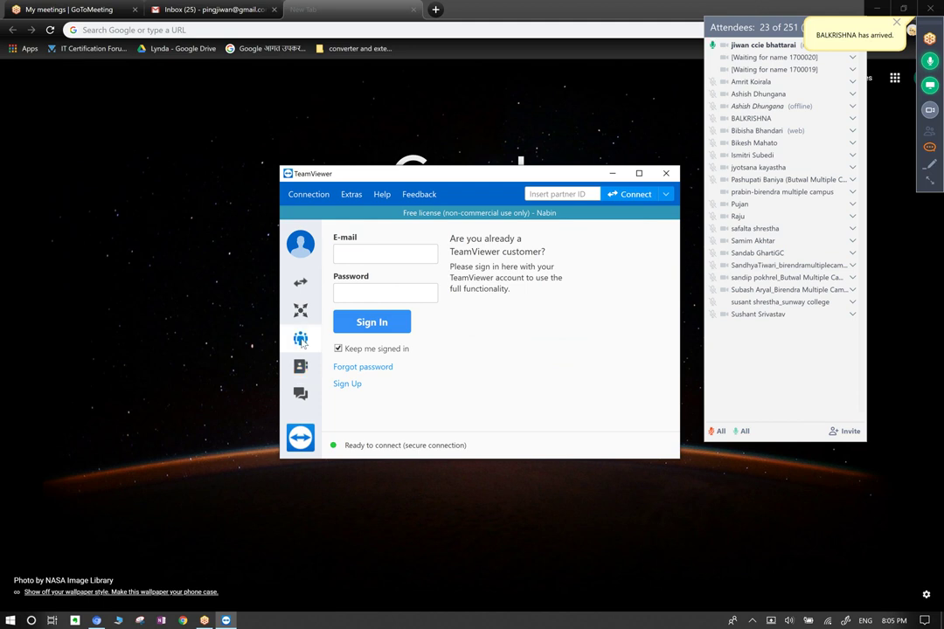
left_click(302, 340)
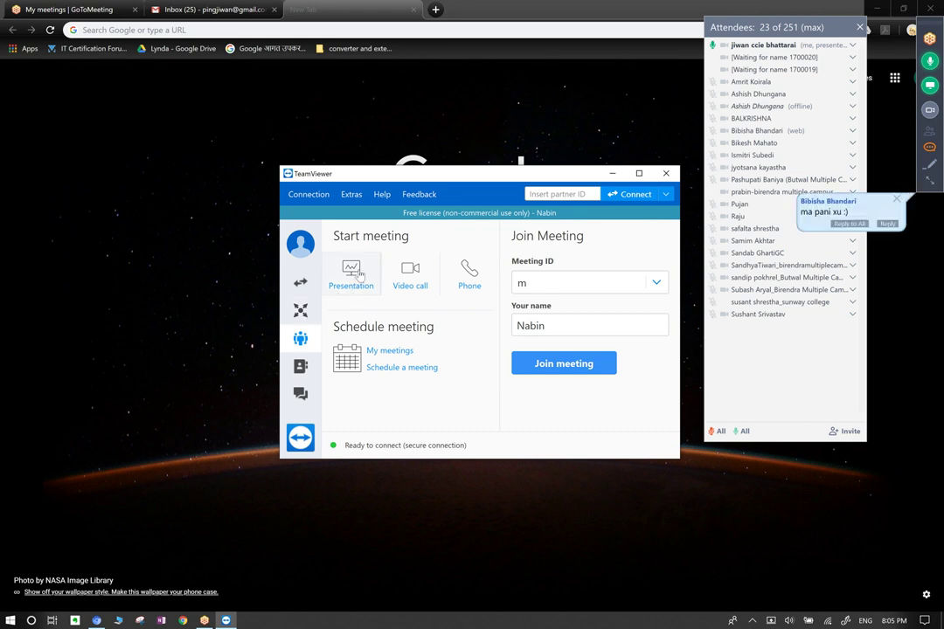
Start the presentation meeting and close TeamViewer's main window to reveal the compact meeting panel.
key("Return")
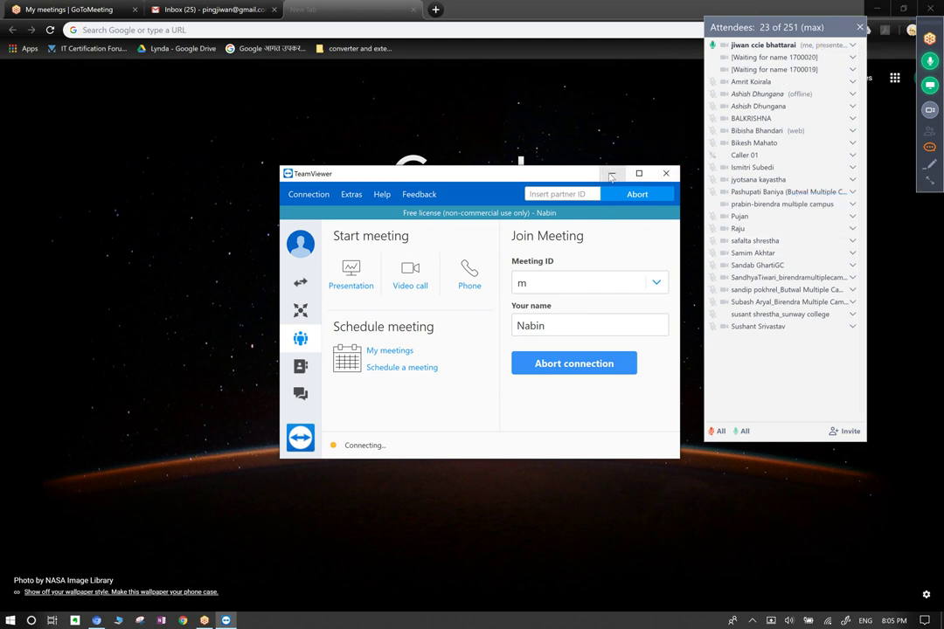
left_click(666, 173)
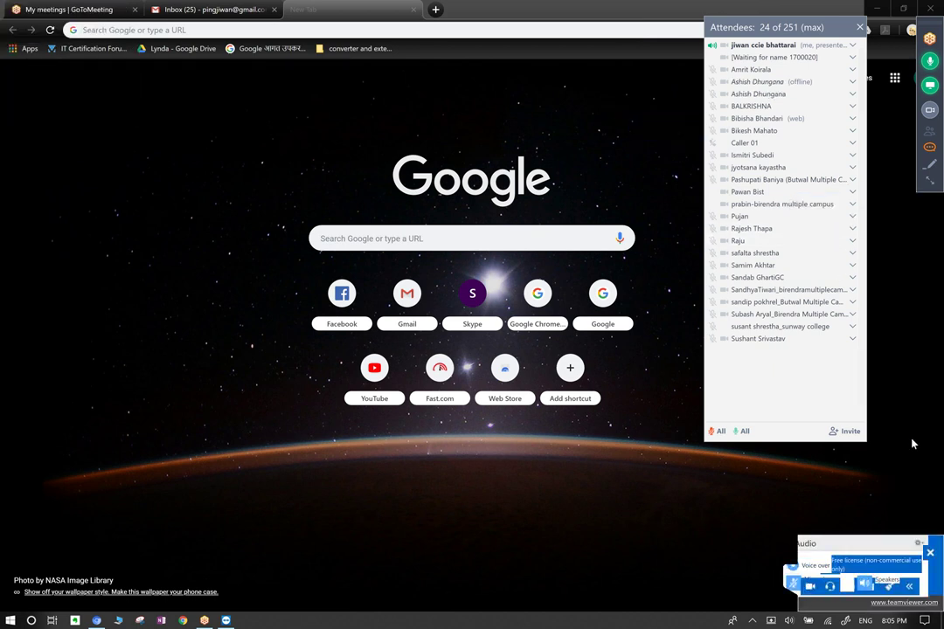
mouse_move(916, 444)
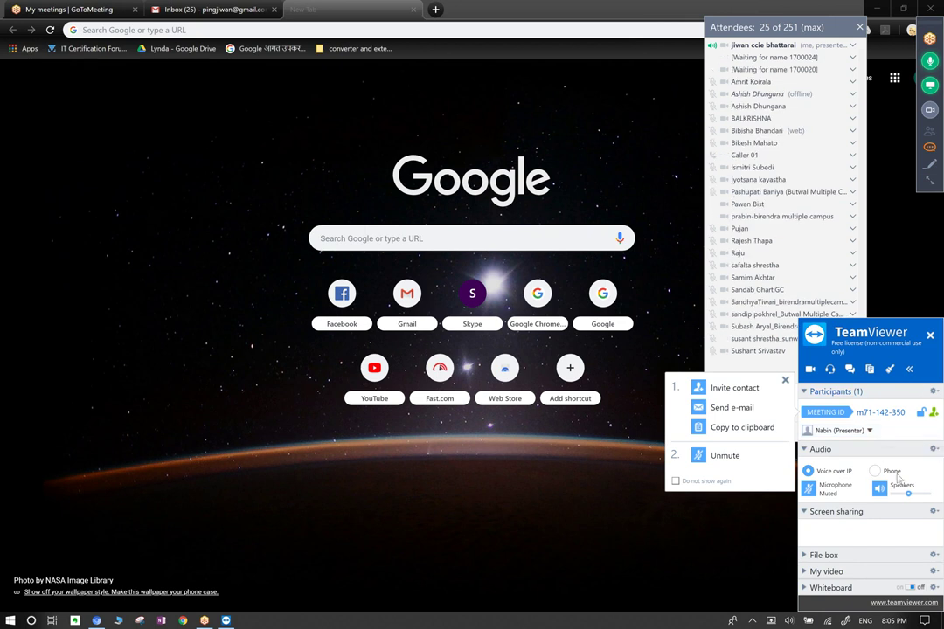
Expand screen sharing, copy the meeting invitation text, and close the invitation dialog.
left_click(864, 513)
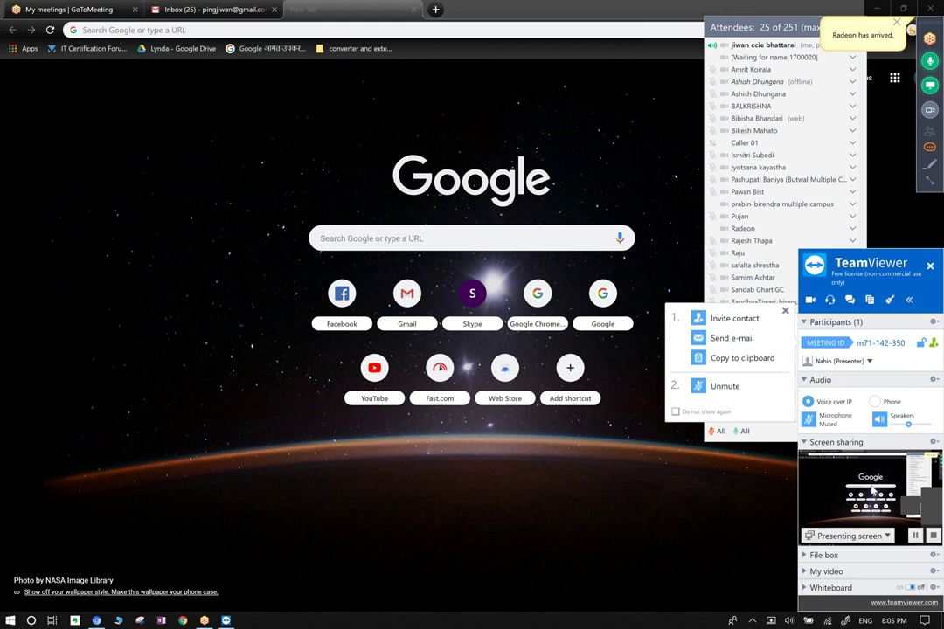
left_click(934, 345)
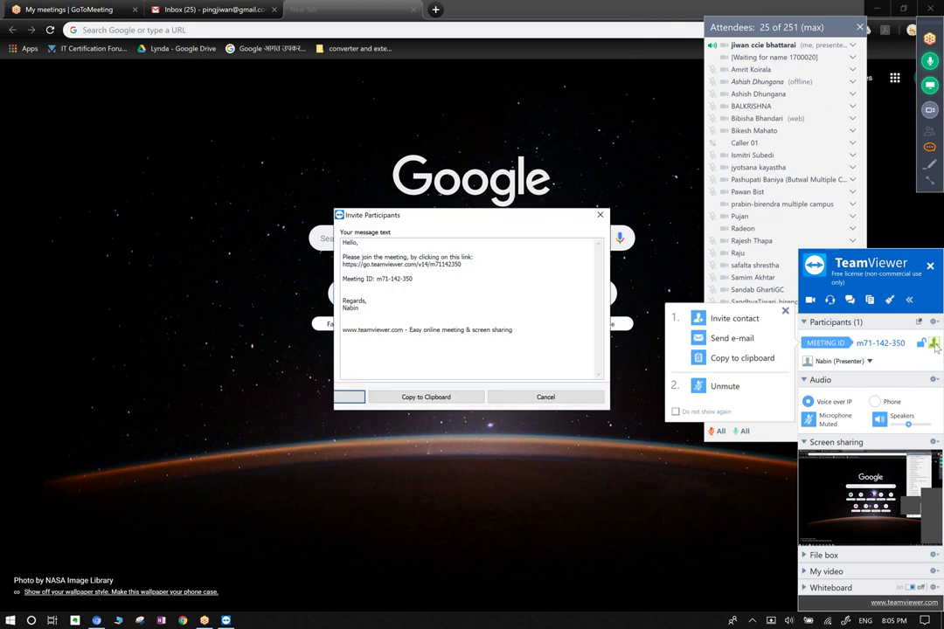
left_click(427, 397)
left_click(600, 217)
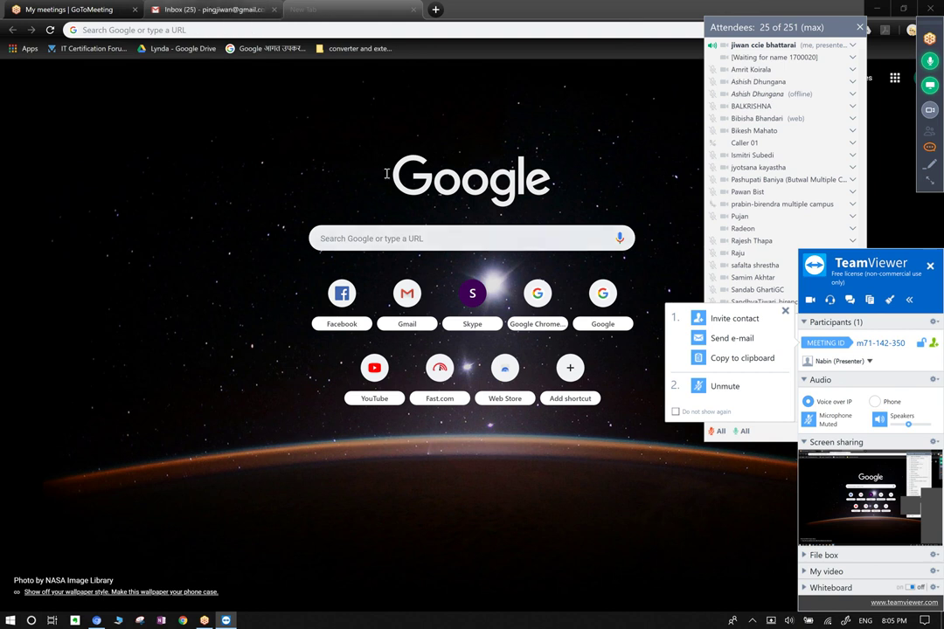
Dismiss the invite/unmute prompt and leave the TeamViewer meeting for its main window.
left_click(785, 313)
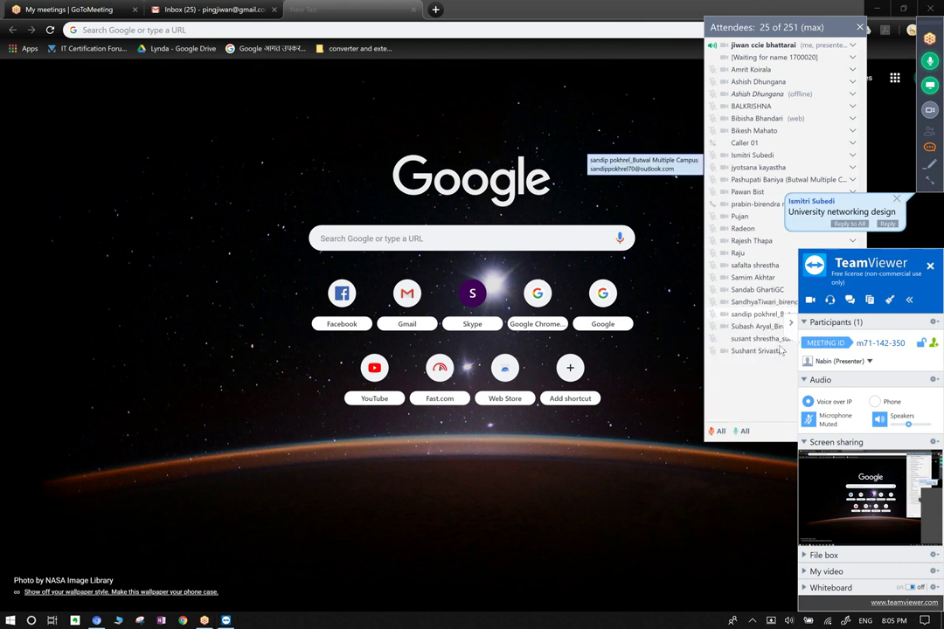
left_click(759, 393)
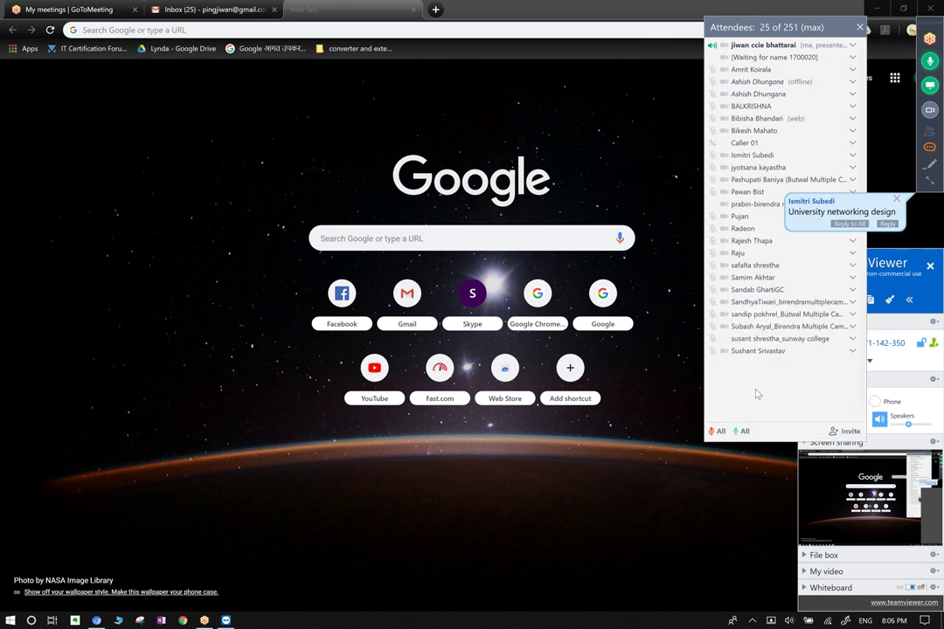
left_click(886, 264)
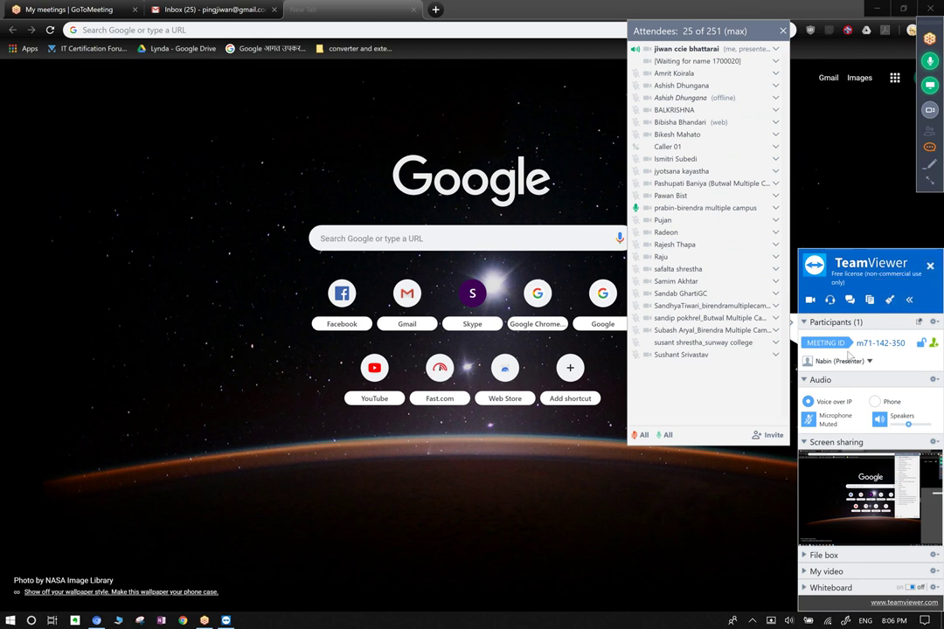
left_click(930, 266)
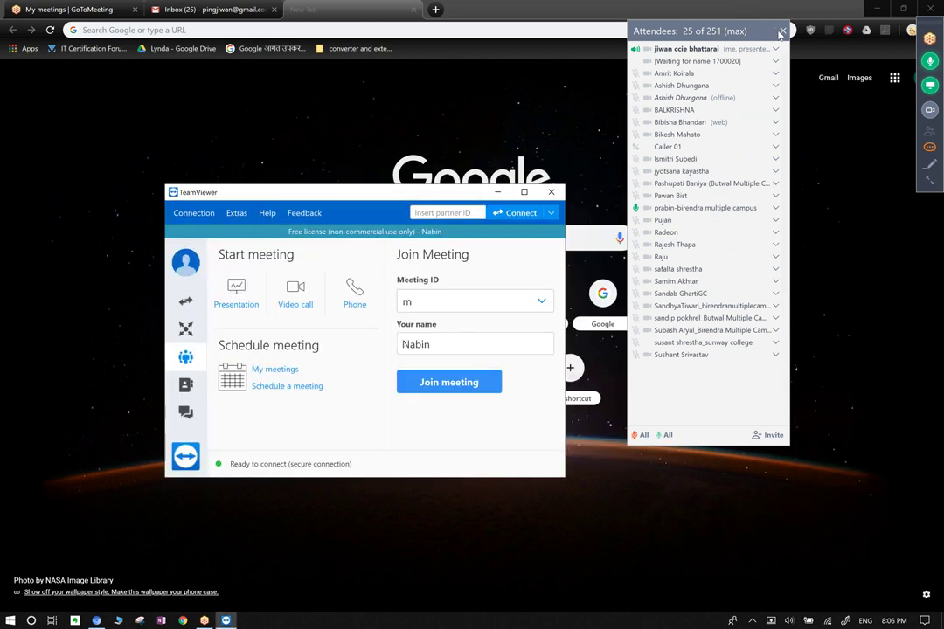
Close TeamViewer and the attendee list, and open a tall chat window at the screen's right edge.
left_click(551, 192)
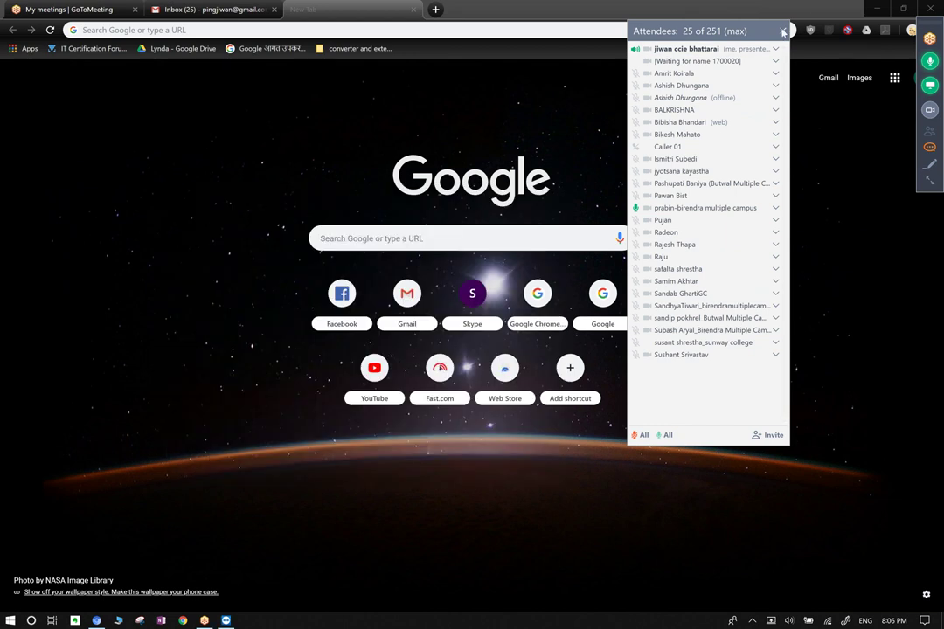
left_click(782, 31)
left_click(929, 147)
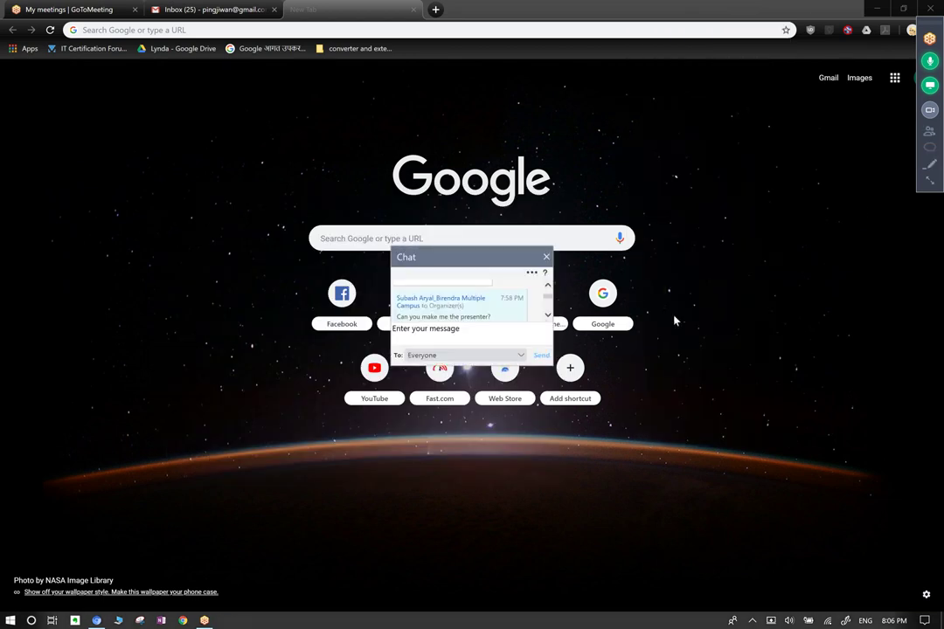
left_click_drag(511, 248, 538, 28)
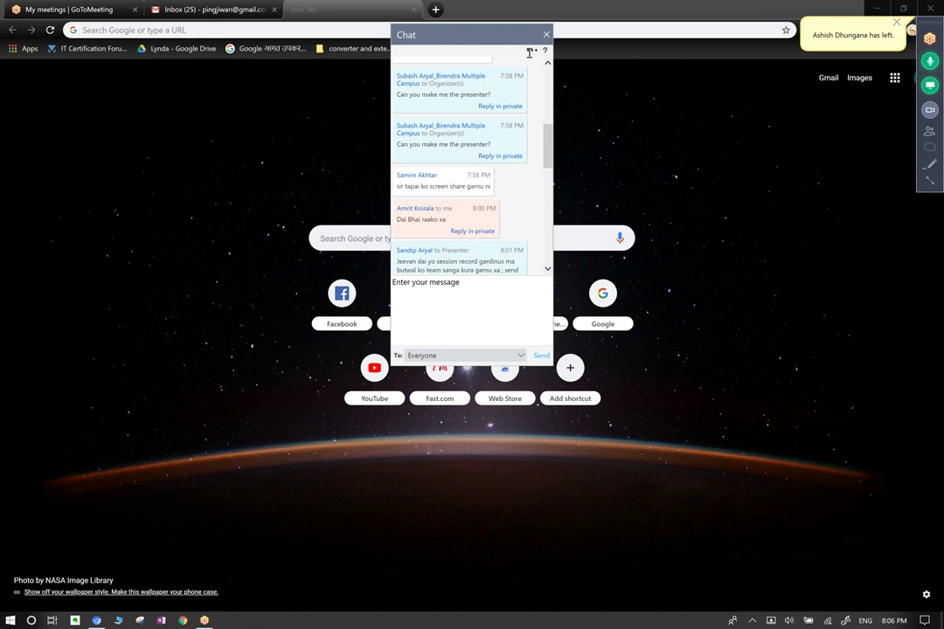
left_click_drag(750, 135, 851, 135)
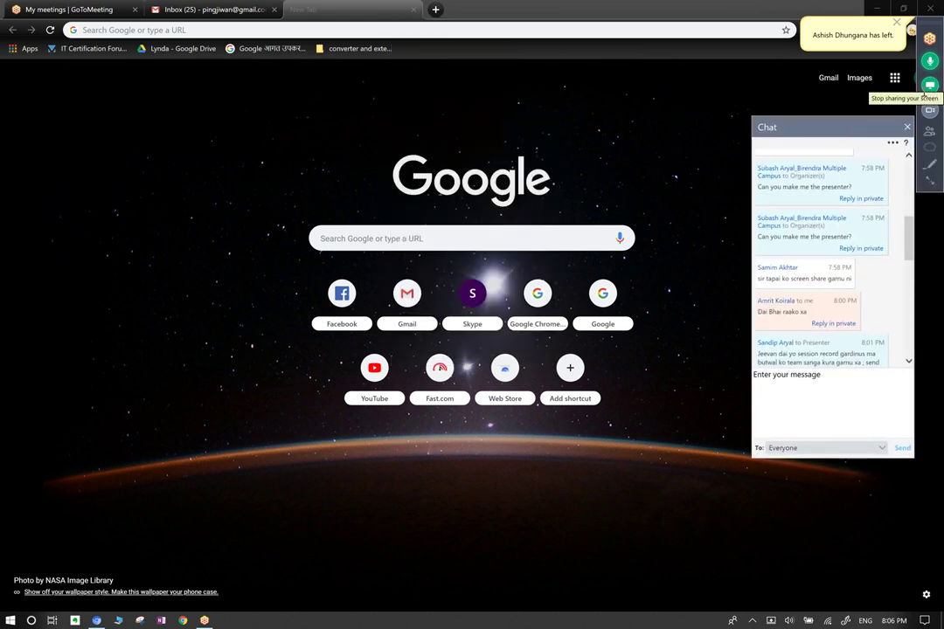
Scroll through the chat messages down to 'Municipality network design'.
scroll(814, 278, "down", 3)
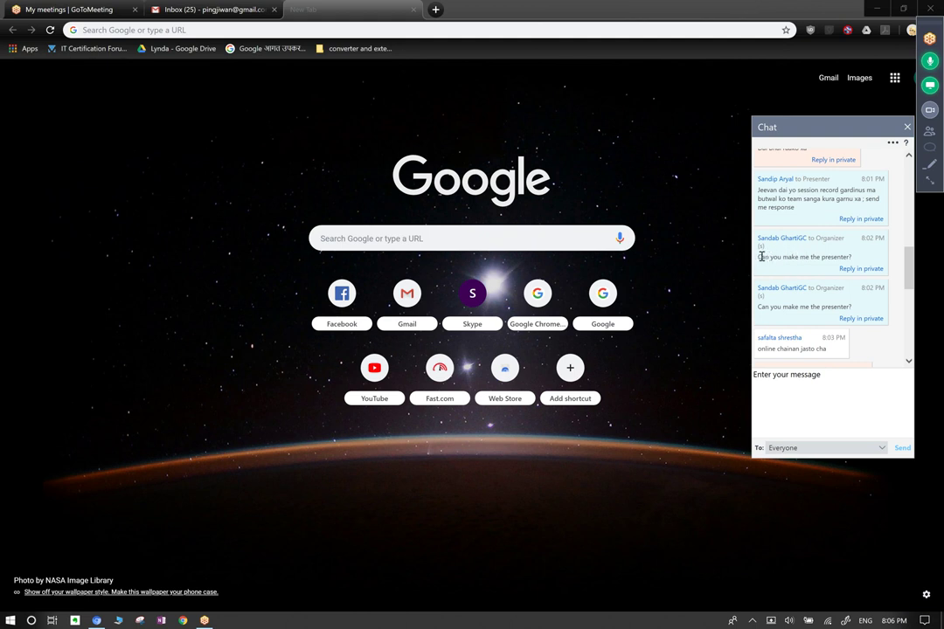
left_click_drag(759, 257, 851, 257)
left_click(825, 297)
scroll(814, 313, "down", 2)
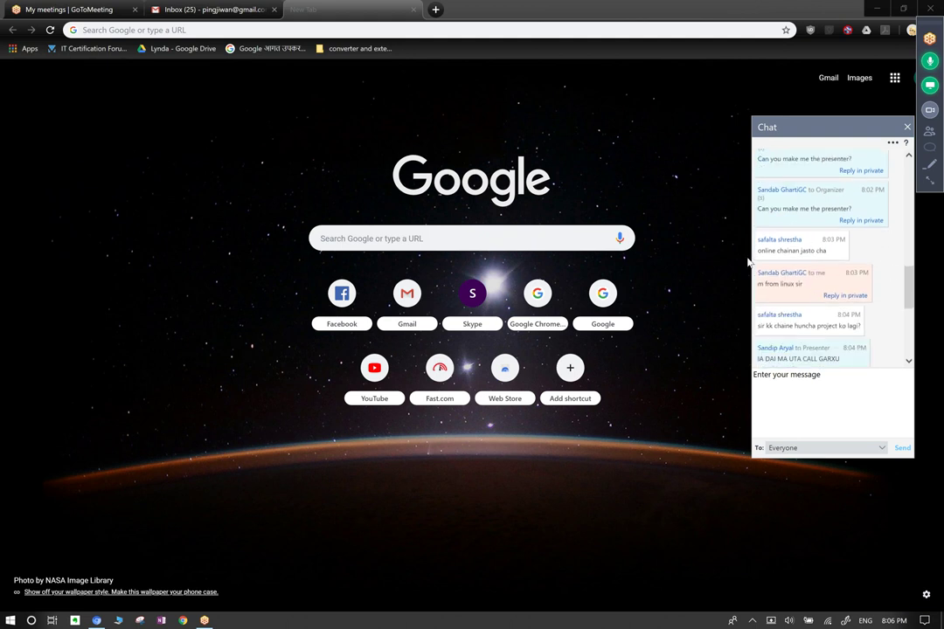
scroll(792, 278, "down", 1)
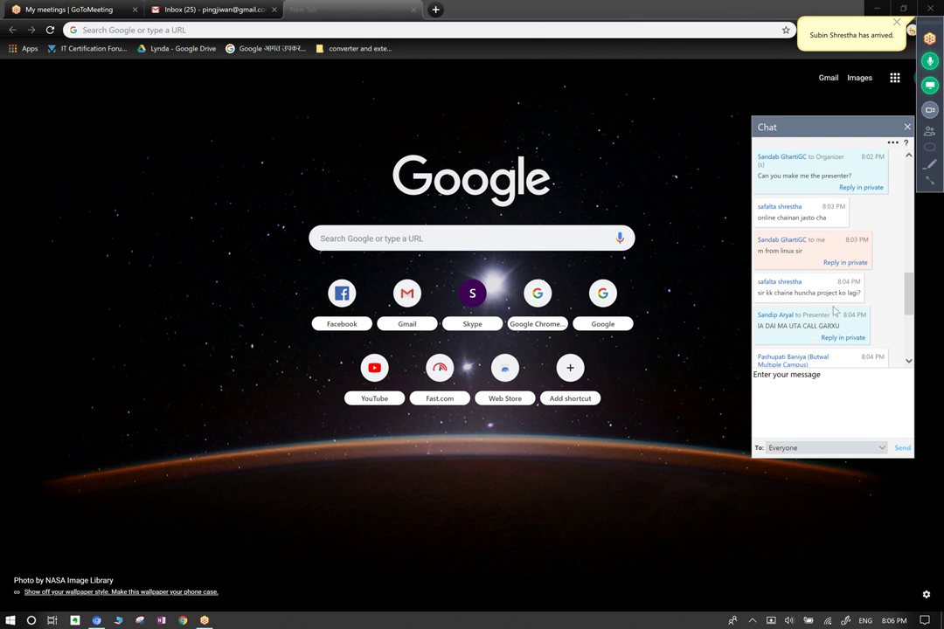
scroll(883, 298, "down", 1)
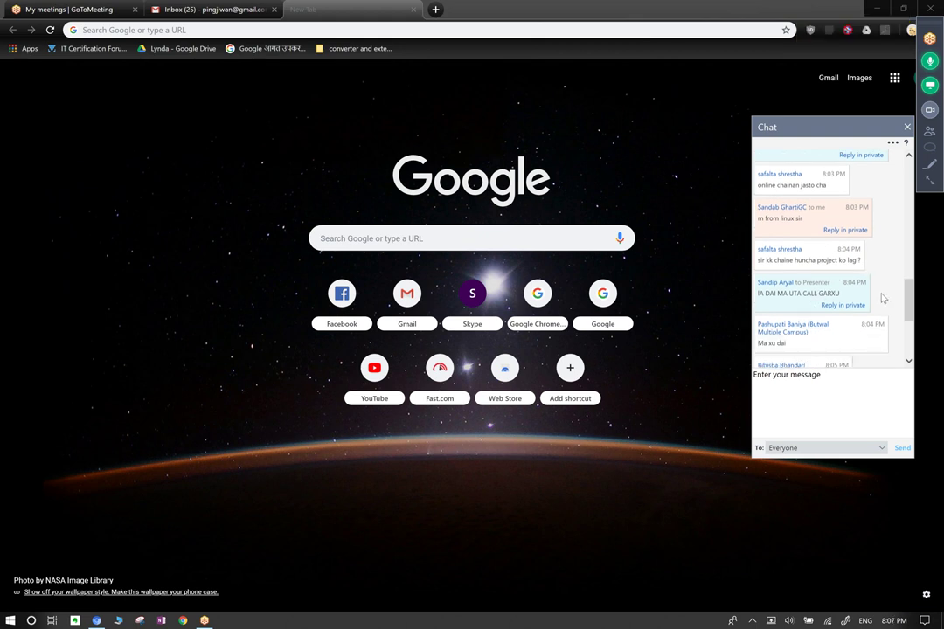
scroll(883, 298, "down", 3)
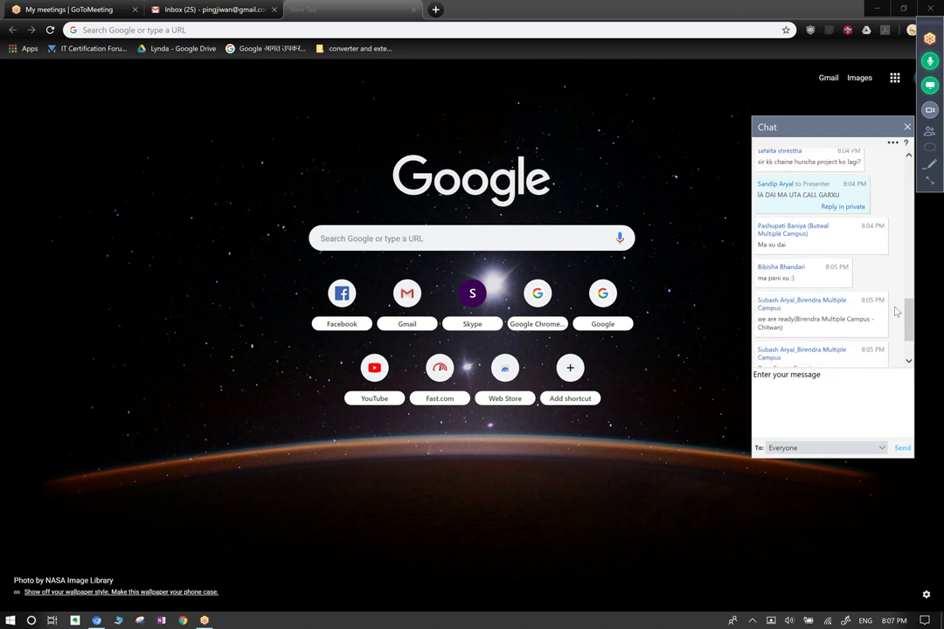
scroll(895, 311, "down", 1)
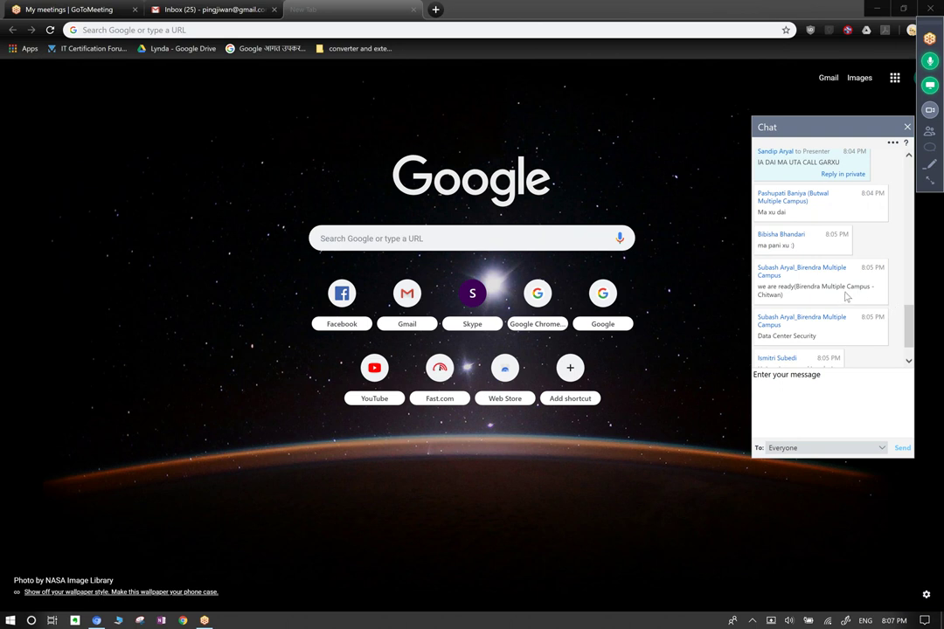
scroll(846, 297, "down", 1)
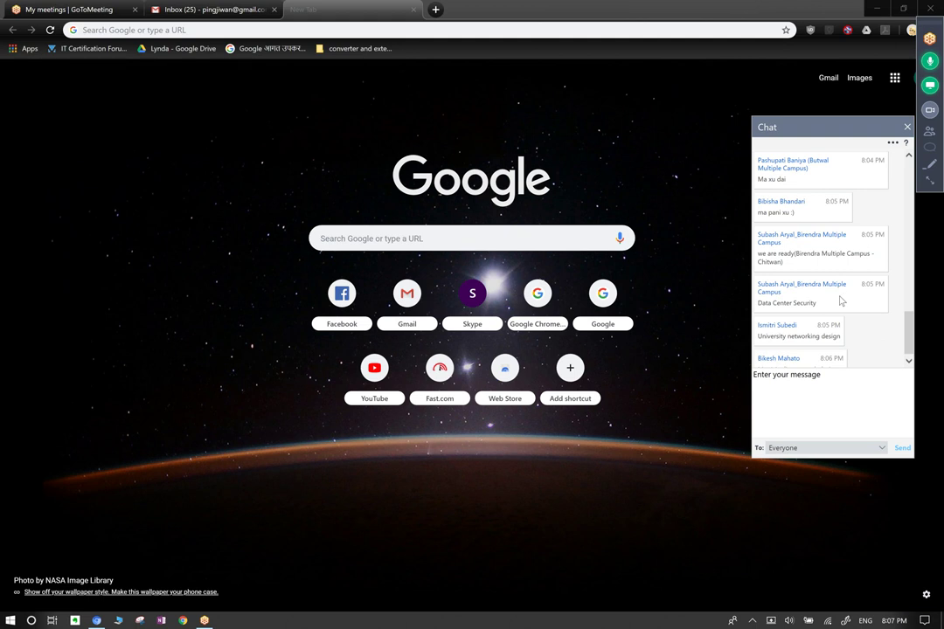
scroll(831, 328, "down", 1)
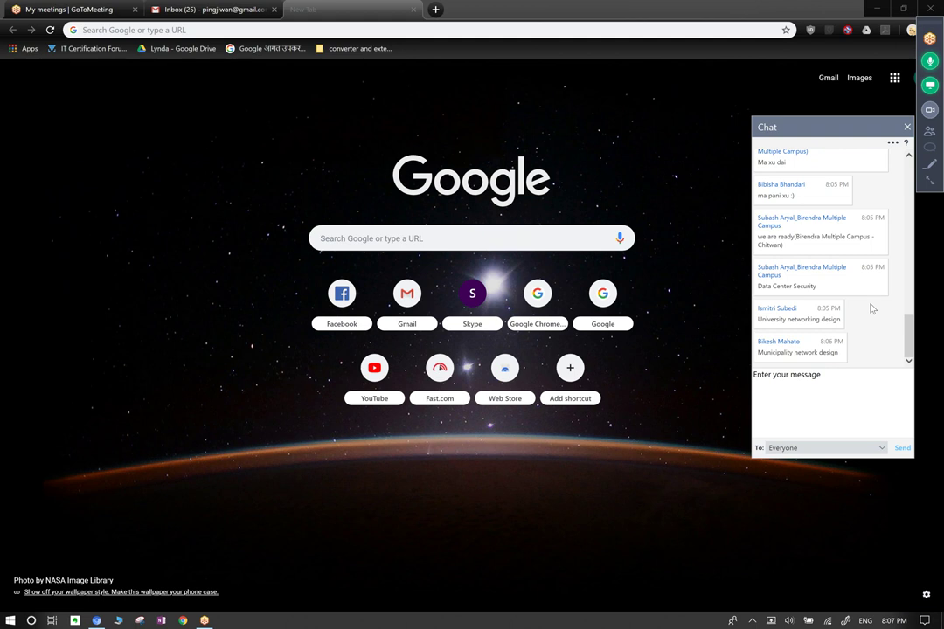
Open the 25-person attendee list and bring the chat window back in front of it.
left_click(930, 132)
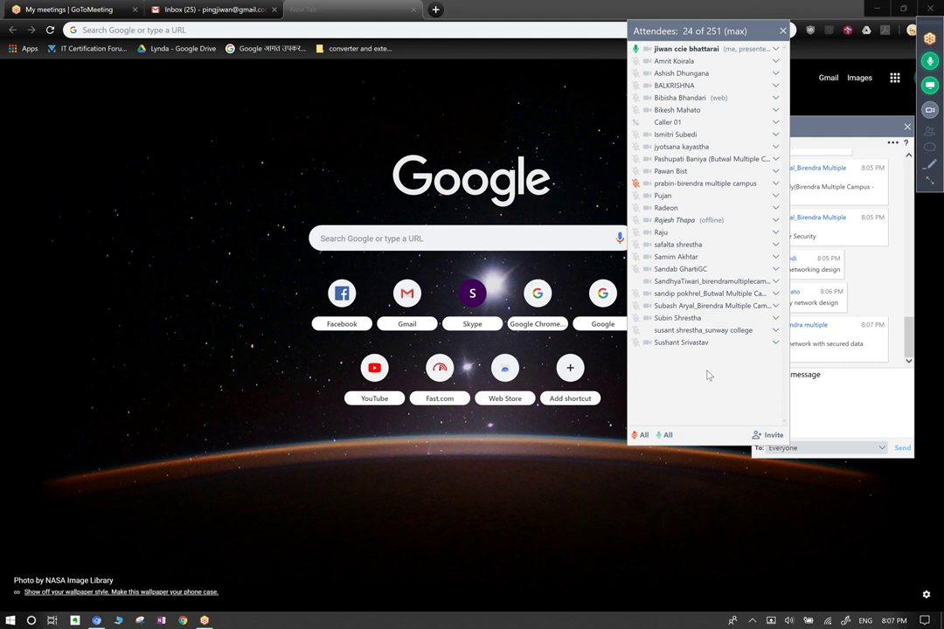
left_click(871, 309)
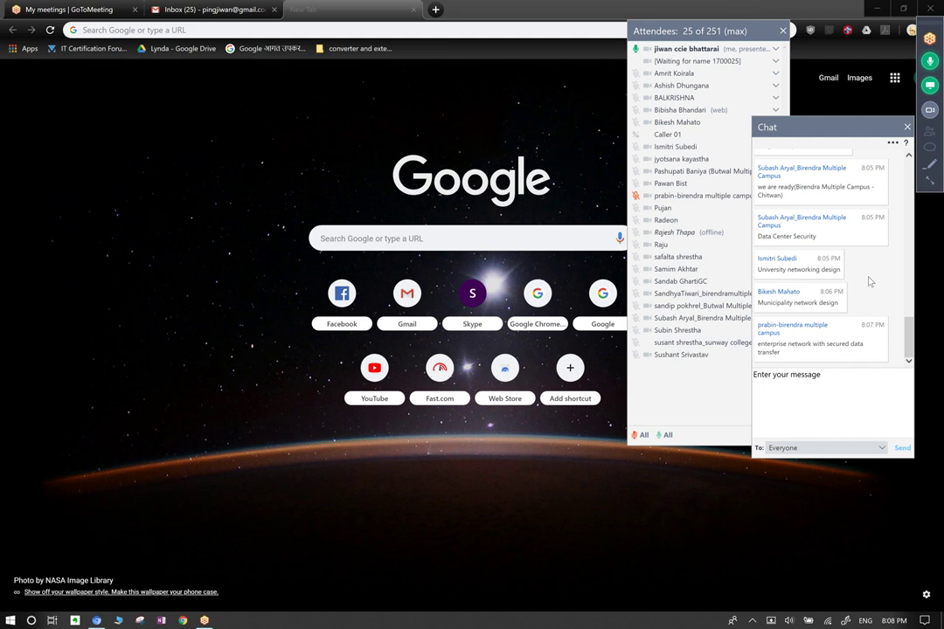
Send 'hello everyone' and 'share your project scope and target with me' to all attendees.
left_click(799, 396)
type("hello everyone")
key("Return")
type("share ")
type("you scr")
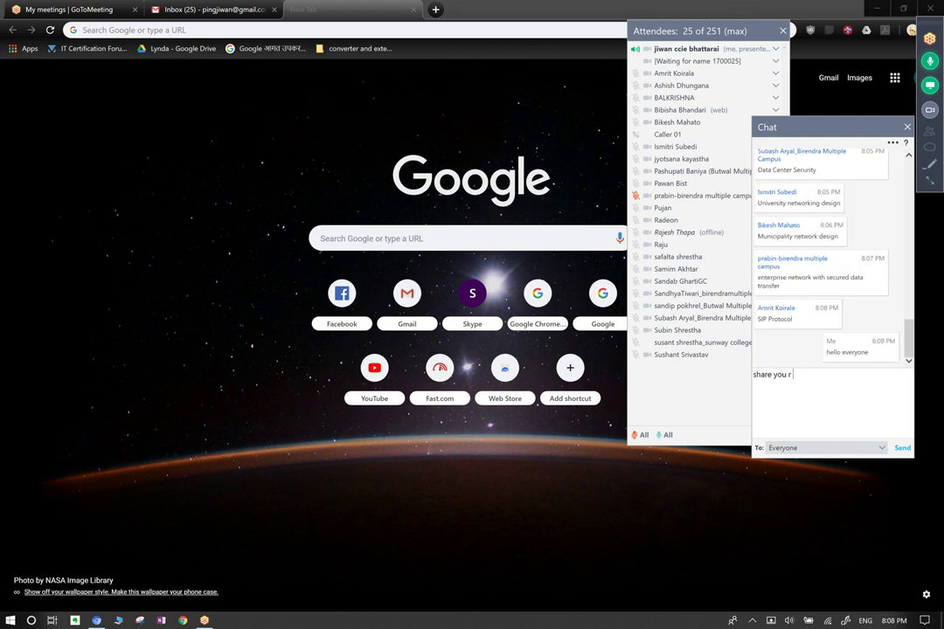
key("BackSpace")
key("BackSpace")
key("BackSpace")
key("BackSpace")
type("r project ")
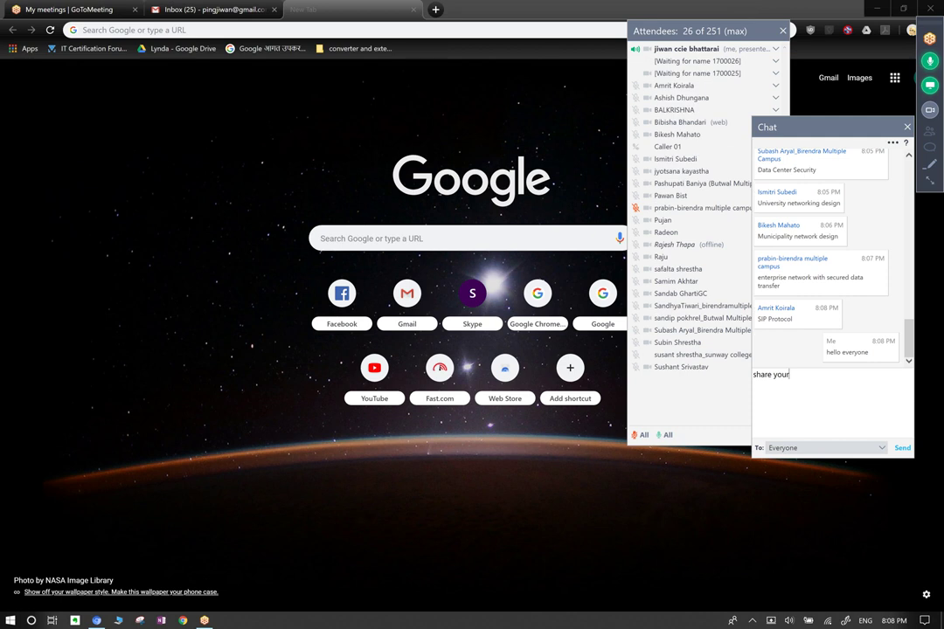
type("scope and target with me")
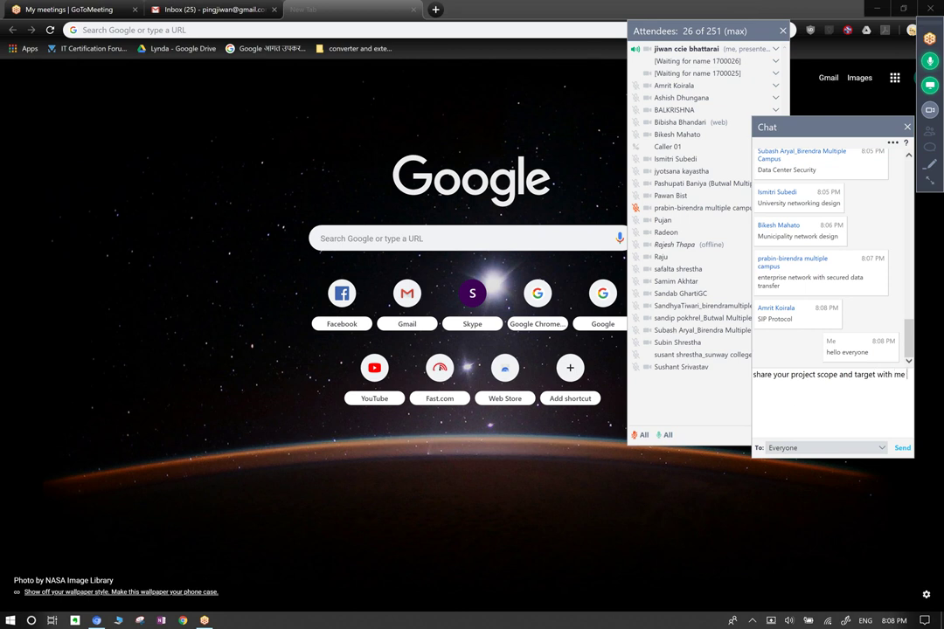
key("Return")
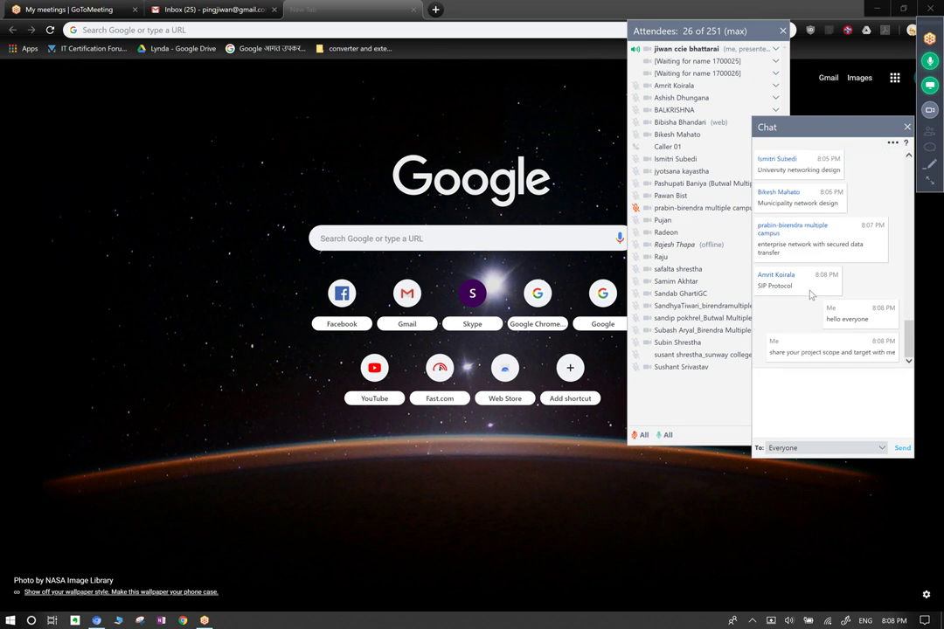
Highlight the SIP Protocol message text, then close the chat window.
left_click_drag(784, 291, 759, 288)
left_click(788, 332)
left_click(908, 129)
Close the attendee list, reopen the chat and scroll through the students' project replies.
left_click(781, 32)
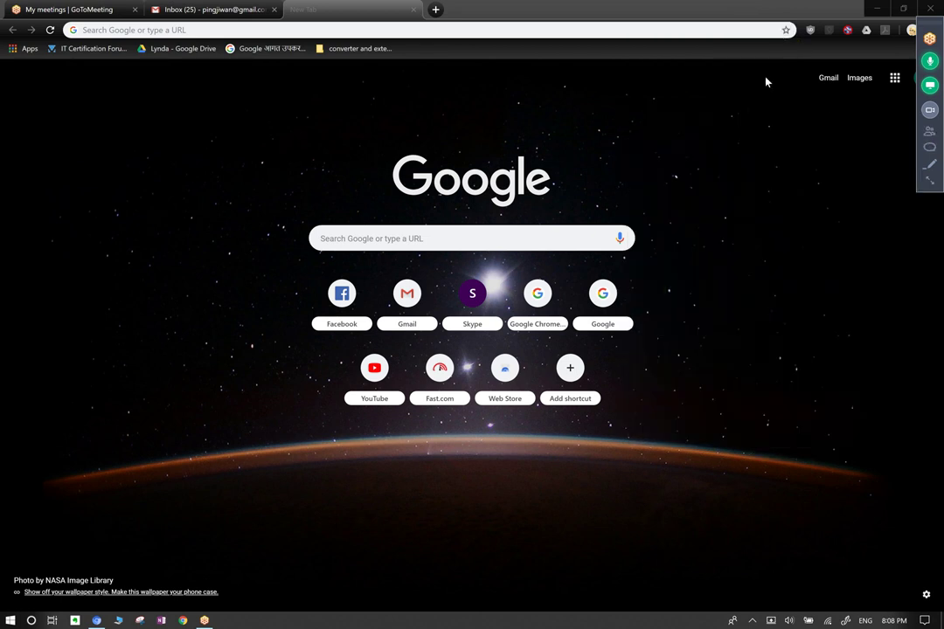
left_click(930, 147)
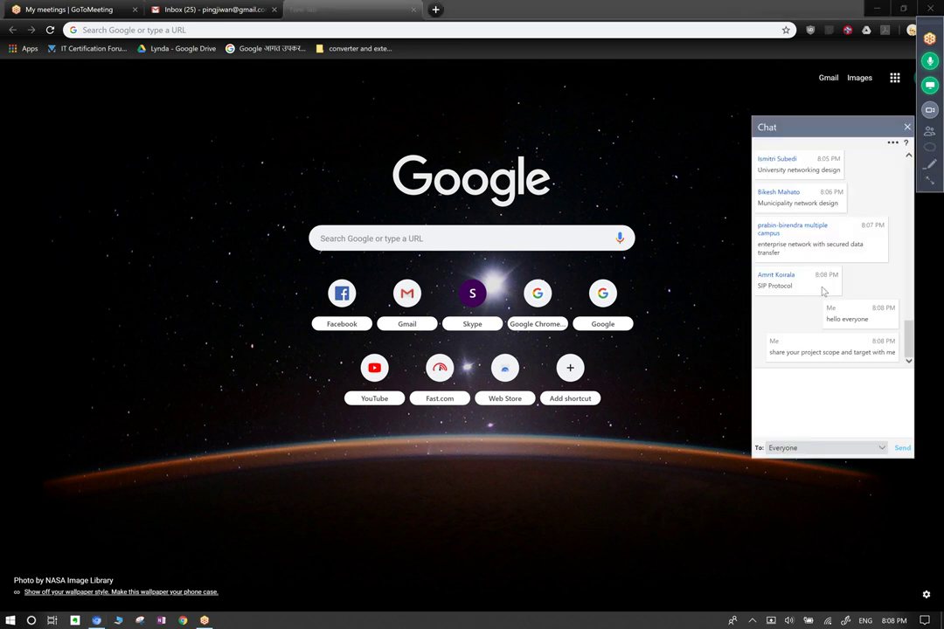
scroll(800, 314, "up", 5)
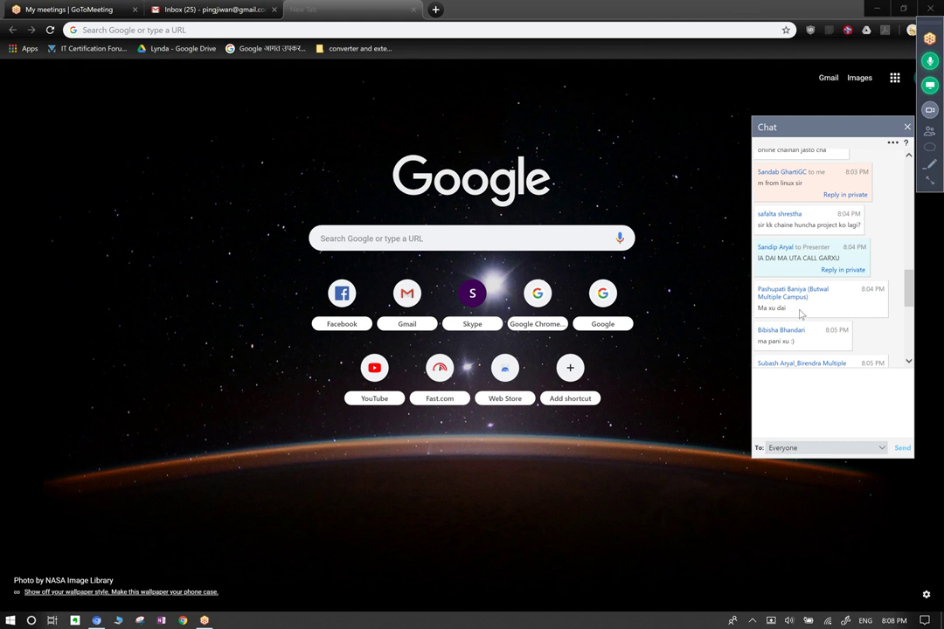
scroll(799, 315, "down", 5)
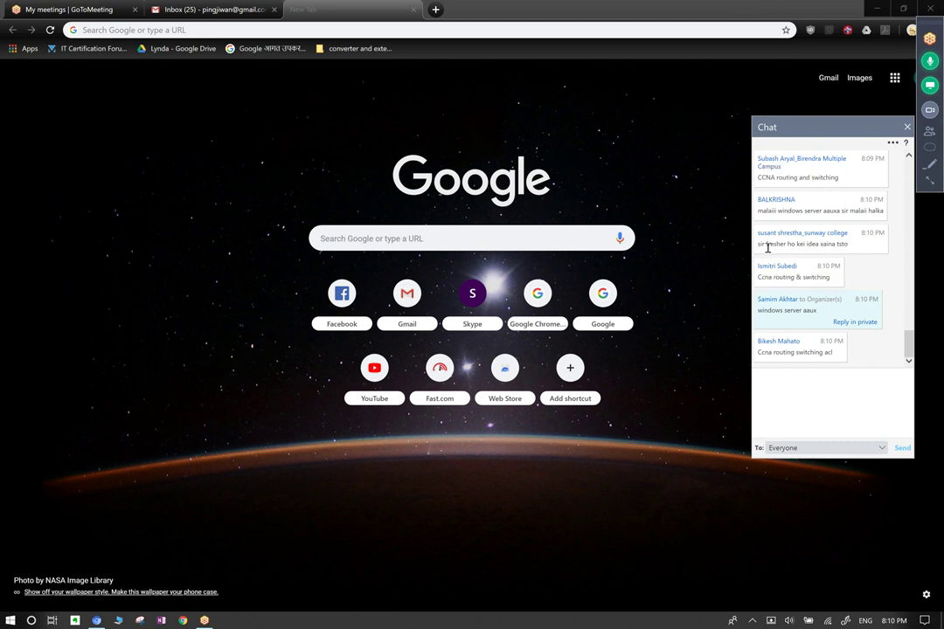
double_click(767, 247)
left_click(872, 269)
Switch to OneNote, dismiss the Office activation warning and erase all ink with Ctrl+A, Delete.
left_click(907, 128)
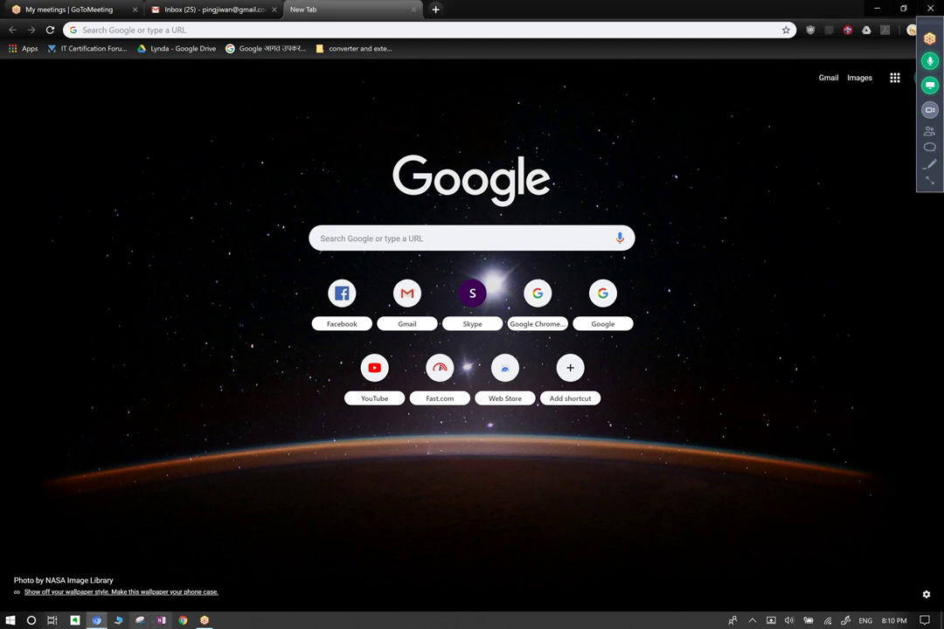
left_click(154, 621)
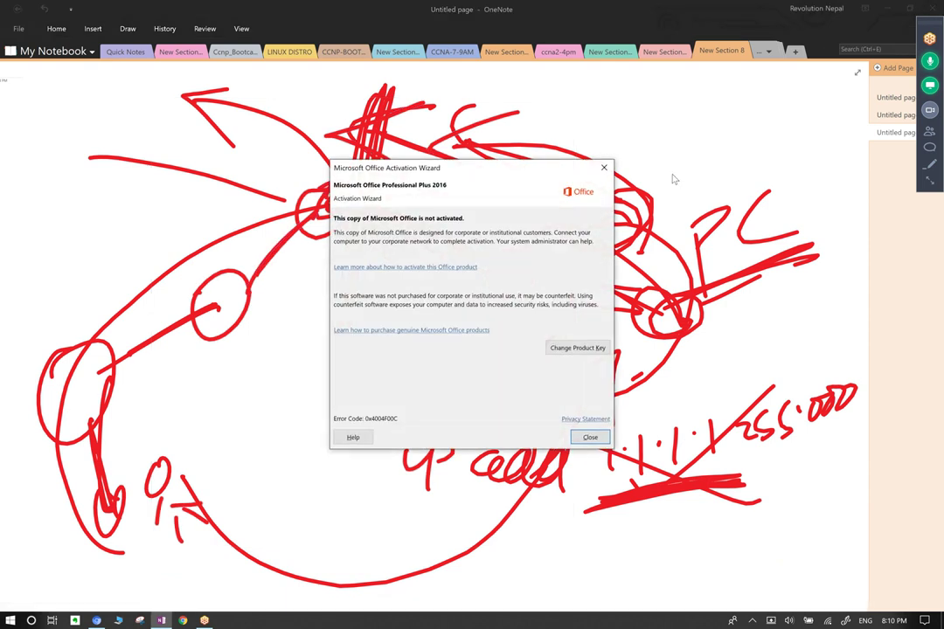
left_click(603, 167)
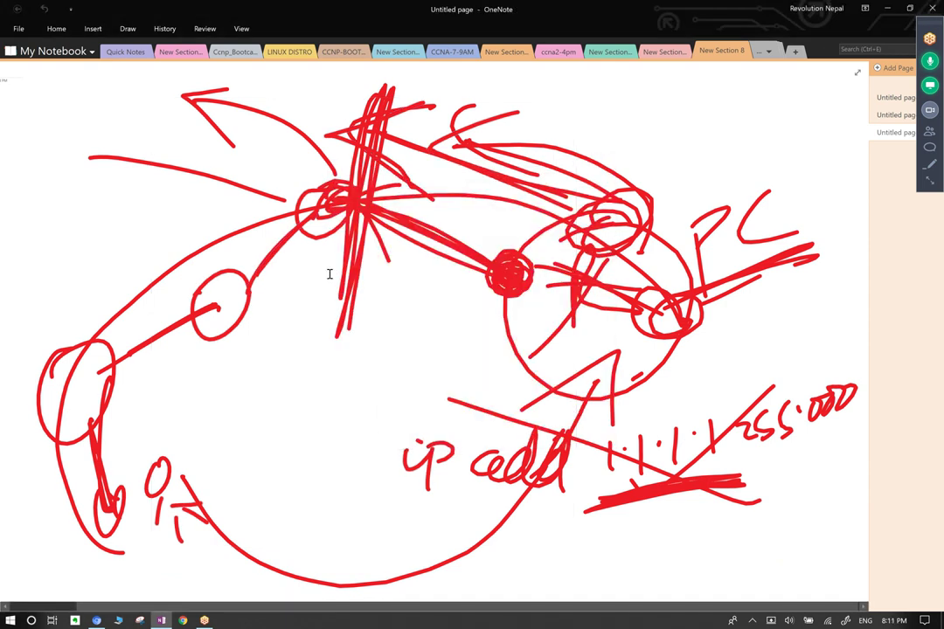
key("ctrl+a")
key("Delete")
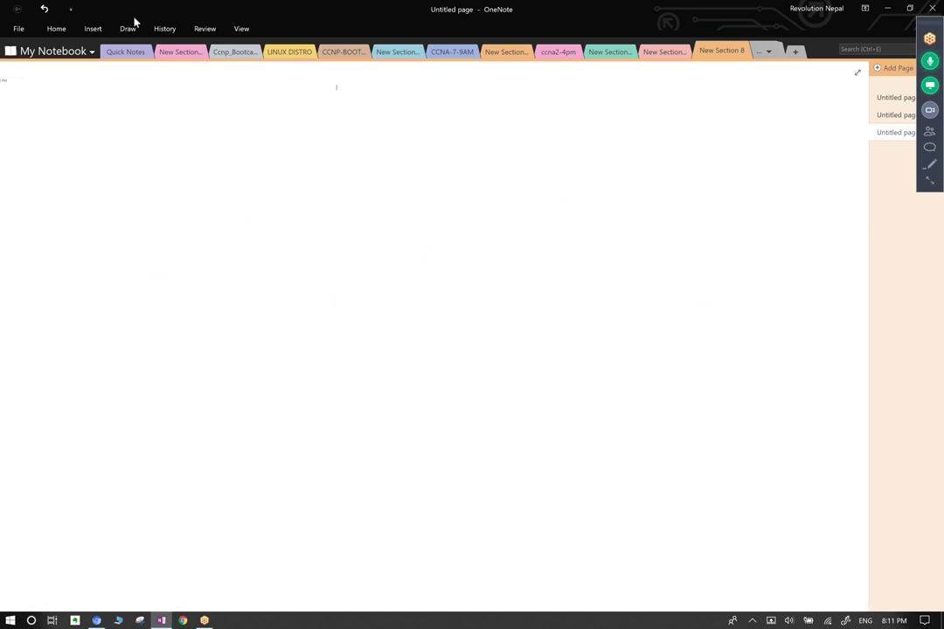
Choose a thin red pen from the Draw tab's pen gallery, ready on the blank page.
left_click(127, 28)
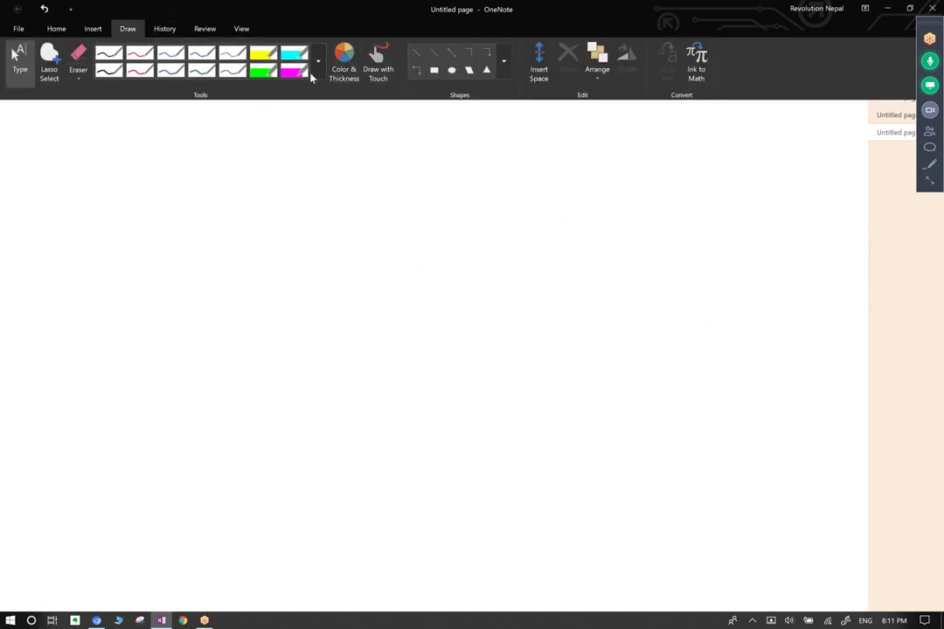
left_click(318, 59)
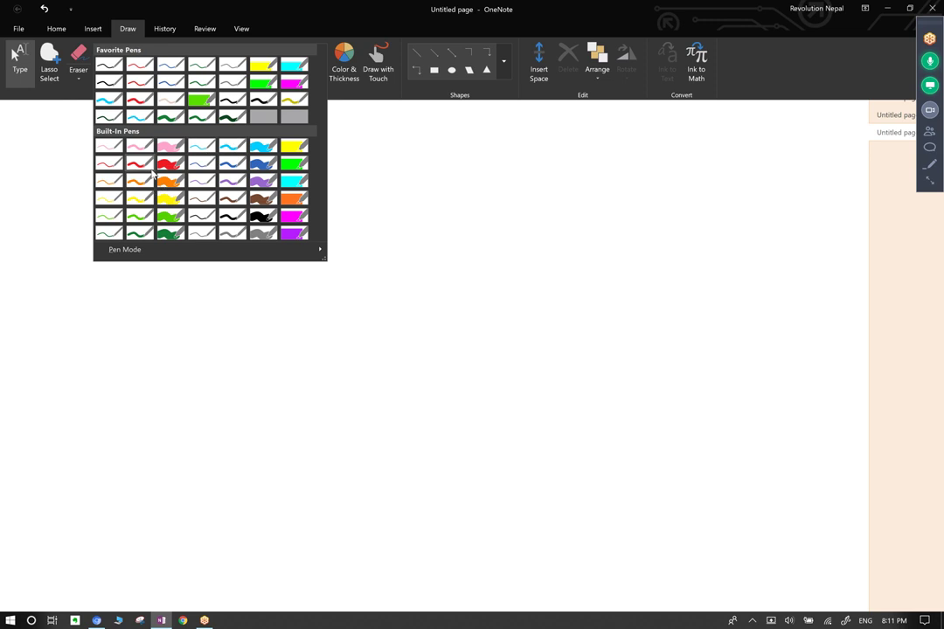
left_click(138, 162)
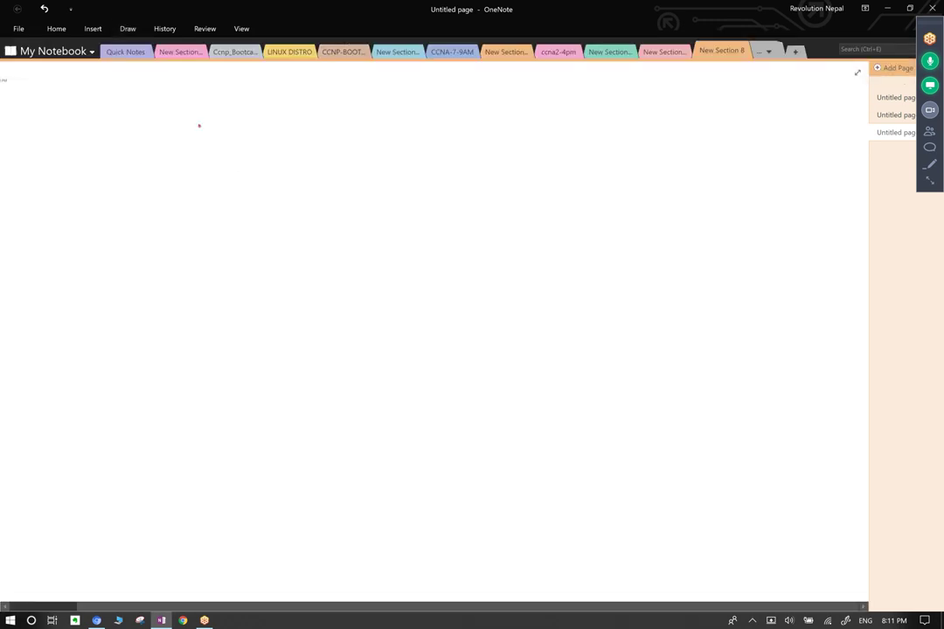
left_click(210, 126)
type("l")
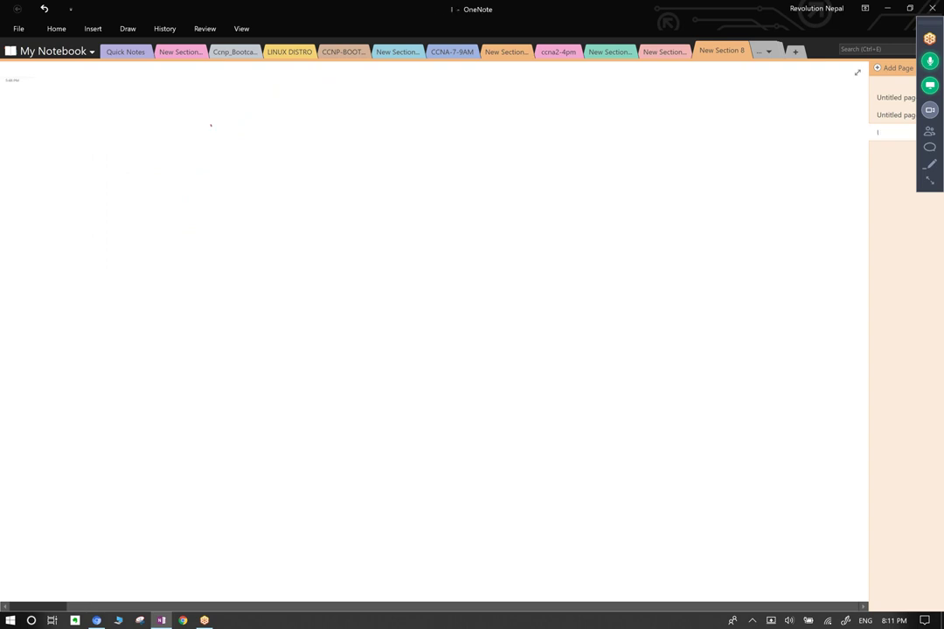
left_click(131, 30)
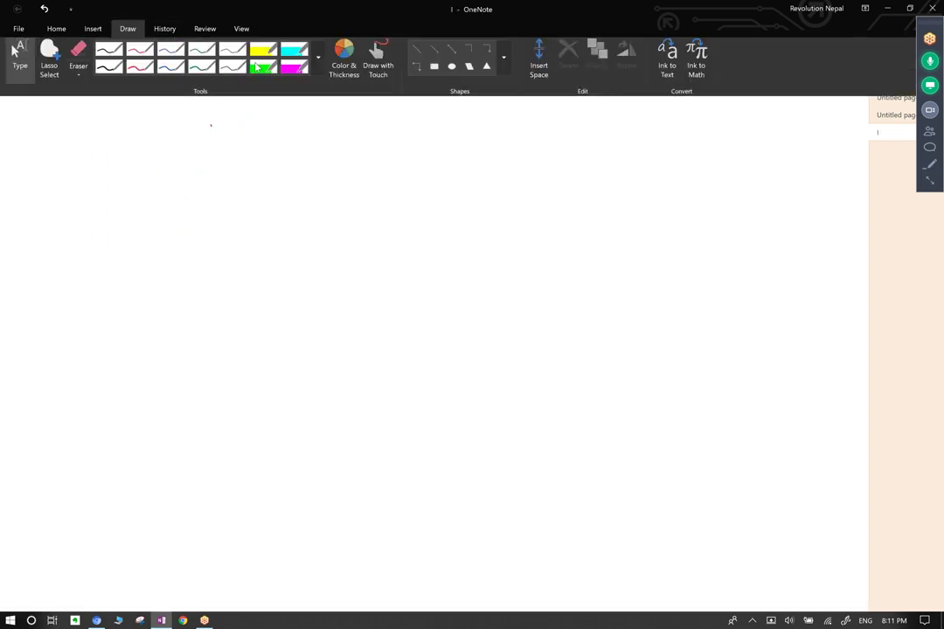
left_click(265, 137)
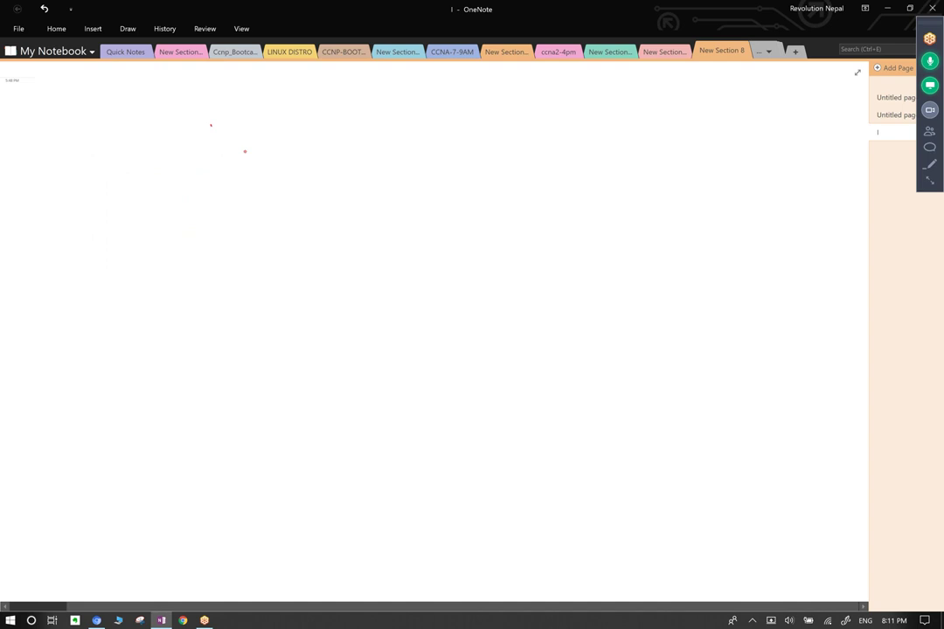
Write the red 'SOHO' heading and underline it.
left_click_drag(35, 135, 37, 188)
mouse_move(54, 140)
left_mouse_down()
mouse_move(50, 172)
mouse_move(37, 188)
mouse_move(58, 142)
left_mouse_up()
mouse_move(89, 105)
left_mouse_down()
mouse_move(88, 162)
mouse_move(105, 157)
left_mouse_up()
left_click_drag(140, 103, 144, 102)
mouse_move(60, 243)
left_mouse_down()
mouse_move(232, 109)
mouse_move(51, 251)
left_mouse_up()
left_click_drag(56, 204, 180, 128)
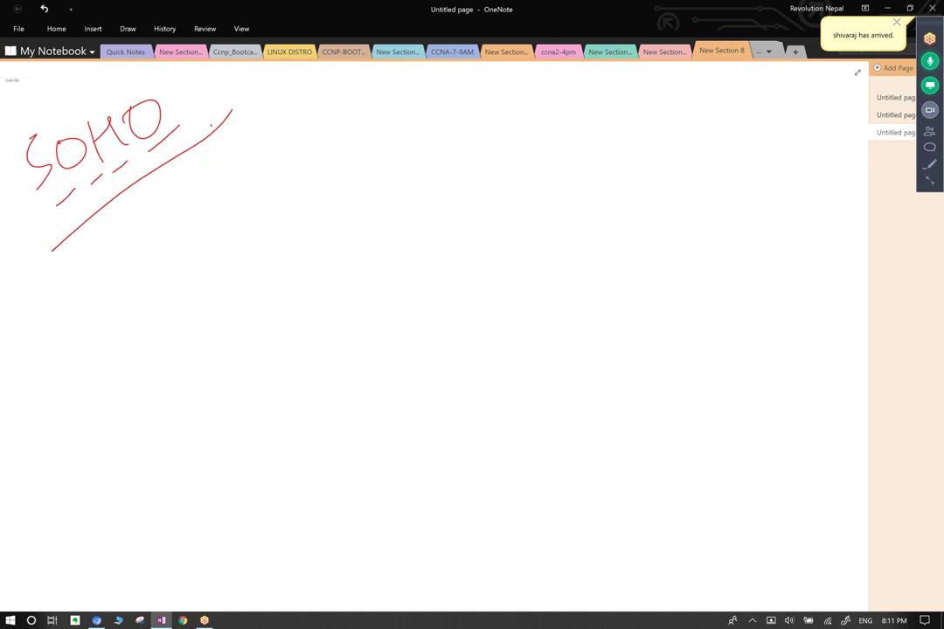
left_click(127, 28)
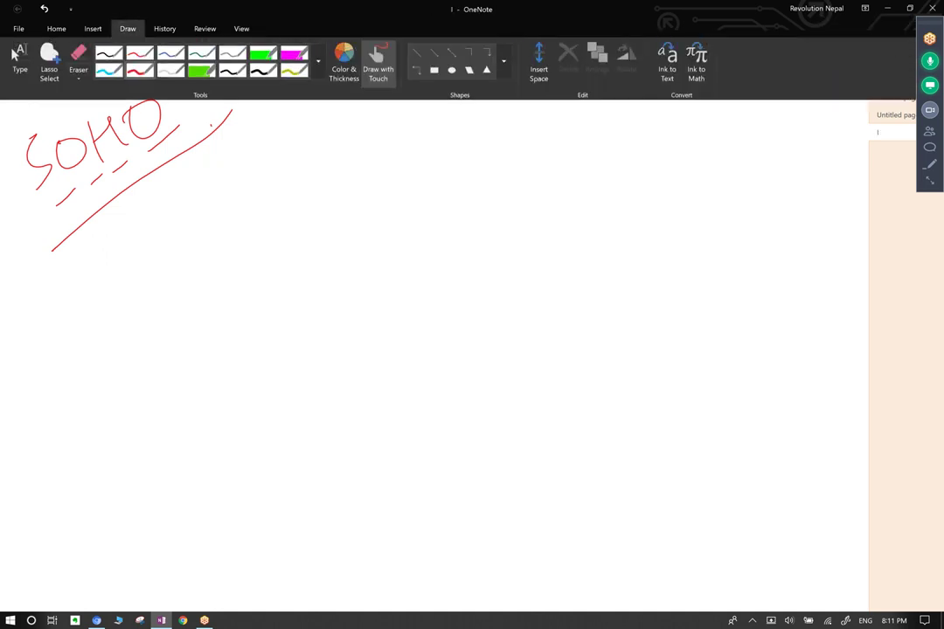
key("Escape")
left_click_drag(256, 127, 267, 137)
Draw the left router with a crossed circle, an SW switch box and hosts beneath it.
mouse_move(406, 163)
left_mouse_down()
mouse_move(374, 161)
mouse_move(445, 203)
mouse_move(409, 155)
mouse_move(425, 201)
left_mouse_up()
mouse_move(408, 157)
left_mouse_down()
mouse_move(379, 281)
mouse_move(432, 287)
mouse_move(331, 300)
mouse_move(370, 298)
mouse_move(365, 309)
left_mouse_up()
mouse_move(382, 295)
left_mouse_down()
mouse_move(395, 308)
mouse_move(419, 296)
left_mouse_up()
mouse_move(426, 197)
left_mouse_down()
mouse_move(426, 183)
mouse_move(468, 186)
left_mouse_up()
left_click_drag(346, 308, 303, 358)
mouse_move(389, 316)
left_mouse_down()
mouse_move(356, 377)
mouse_move(398, 365)
left_mouse_up()
left_click_drag(398, 359, 404, 368)
left_click_drag(422, 317, 429, 362)
left_click_drag(429, 363, 434, 346)
left_click_drag(332, 306, 266, 332)
mouse_move(426, 308)
left_mouse_down()
mouse_move(464, 345)
mouse_move(432, 353)
left_mouse_up()
Zigzag-link the router to an ISP, add right-hand routers and draw the ISP cloud.
mouse_move(428, 158)
left_mouse_down()
mouse_move(570, 95)
mouse_move(634, 131)
left_mouse_up()
mouse_move(635, 89)
left_mouse_down()
mouse_move(729, 112)
mouse_move(804, 96)
left_mouse_up()
mouse_move(792, 86)
left_mouse_down()
mouse_move(790, 118)
mouse_move(830, 83)
mouse_move(758, 98)
left_mouse_up()
mouse_move(621, 136)
left_mouse_down()
mouse_move(756, 153)
mouse_move(709, 183)
left_mouse_up()
left_click_drag(782, 158, 826, 188)
left_click_drag(822, 140, 786, 197)
mouse_move(619, 141)
left_mouse_down()
mouse_move(712, 219)
mouse_move(743, 224)
left_mouse_up()
left_click_drag(712, 209, 715, 261)
left_click_drag(747, 197, 817, 170)
left_click_drag(770, 101, 721, 249)
left_click_drag(809, 122, 819, 145)
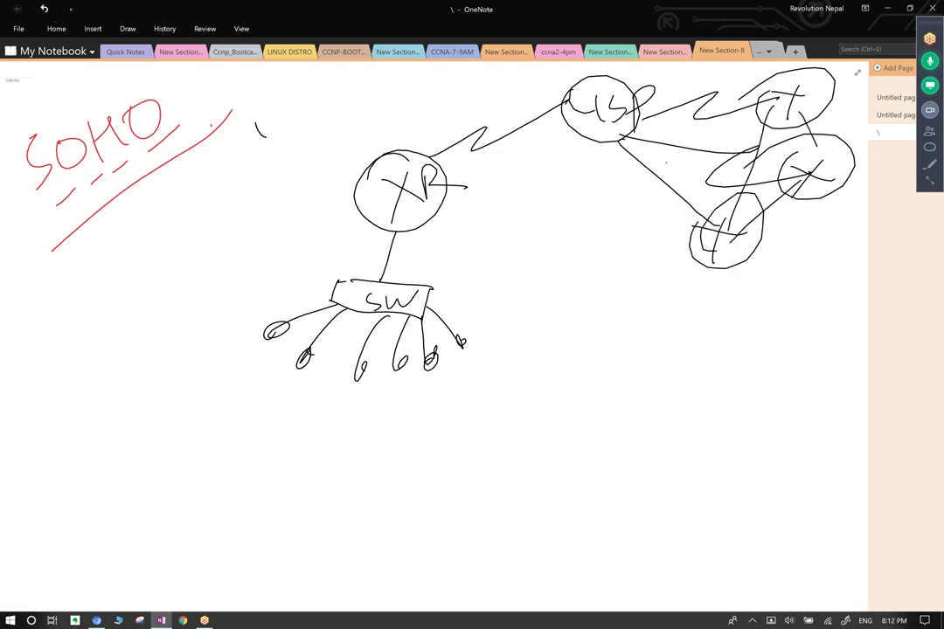
mouse_move(612, 78)
left_mouse_down()
mouse_move(573, 171)
mouse_move(743, 271)
mouse_move(843, 175)
mouse_move(734, 75)
left_mouse_up()
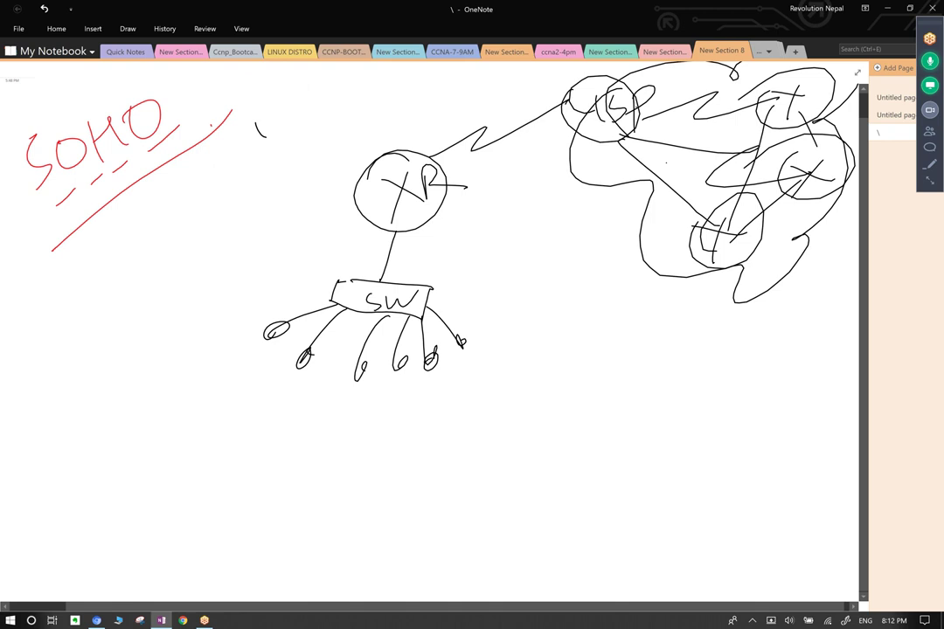
Draw a lower router below the cloud with a switch box under it.
mouse_move(750, 253)
left_mouse_down()
mouse_move(745, 328)
mouse_move(728, 336)
mouse_move(764, 374)
mouse_move(720, 351)
mouse_move(724, 342)
mouse_move(776, 348)
left_mouse_up()
left_click_drag(752, 334, 748, 374)
mouse_move(764, 324)
left_mouse_down()
mouse_move(742, 365)
mouse_move(749, 395)
mouse_move(815, 396)
left_mouse_up()
left_click_drag(723, 406, 721, 451)
left_click_drag(721, 451, 810, 443)
left_click_drag(803, 400, 810, 444)
left_click_drag(752, 423, 740, 439)
mouse_move(763, 422)
left_mouse_down()
mouse_move(773, 430)
mouse_move(797, 417)
left_mouse_up()
Add a second switch, label both SW and sketch hosts under each.
mouse_move(721, 435)
left_mouse_down()
mouse_move(673, 440)
mouse_move(676, 459)
left_mouse_up()
mouse_move(668, 430)
left_mouse_down()
mouse_move(601, 432)
mouse_move(612, 473)
left_mouse_up()
mouse_move(612, 474)
left_mouse_down()
mouse_move(679, 458)
mouse_move(628, 461)
mouse_move(642, 465)
mouse_move(650, 446)
mouse_move(677, 455)
left_mouse_up()
left_click_drag(806, 430, 820, 424)
mouse_move(749, 456)
left_mouse_down()
mouse_move(744, 481)
mouse_move(797, 472)
left_mouse_up()
mouse_move(630, 472)
left_mouse_down()
mouse_move(657, 513)
mouse_move(650, 493)
mouse_move(678, 498)
left_mouse_up()
left_click_drag(619, 505, 628, 495)
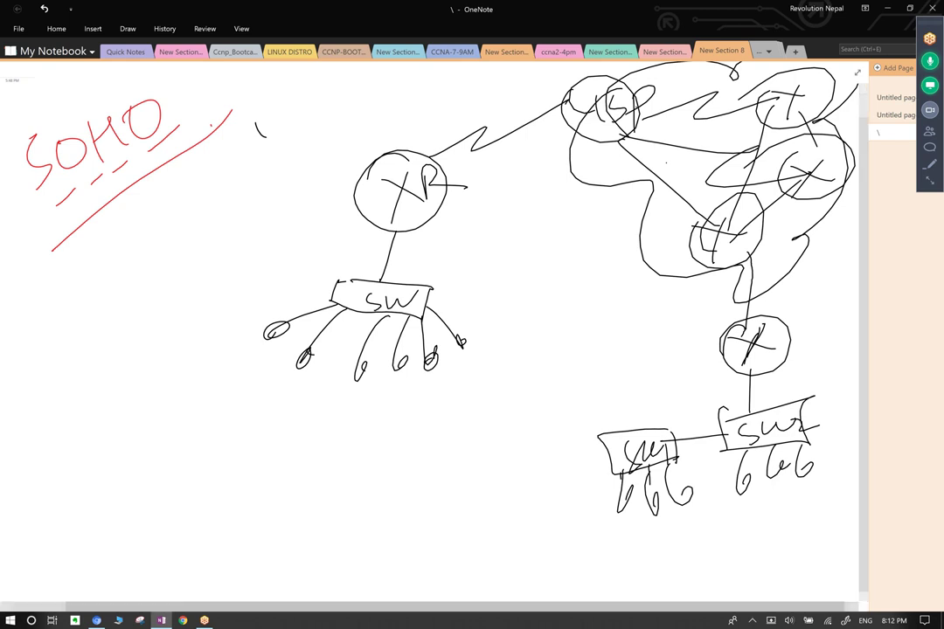
Circle both switch groups, label routers ABC and XYZ, mark each network LAN, ring the ISP.
mouse_move(350, 260)
left_mouse_down()
mouse_move(345, 431)
mouse_move(437, 278)
mouse_move(350, 260)
left_mouse_up()
mouse_move(778, 382)
left_mouse_down()
mouse_move(549, 454)
mouse_move(858, 446)
left_mouse_up()
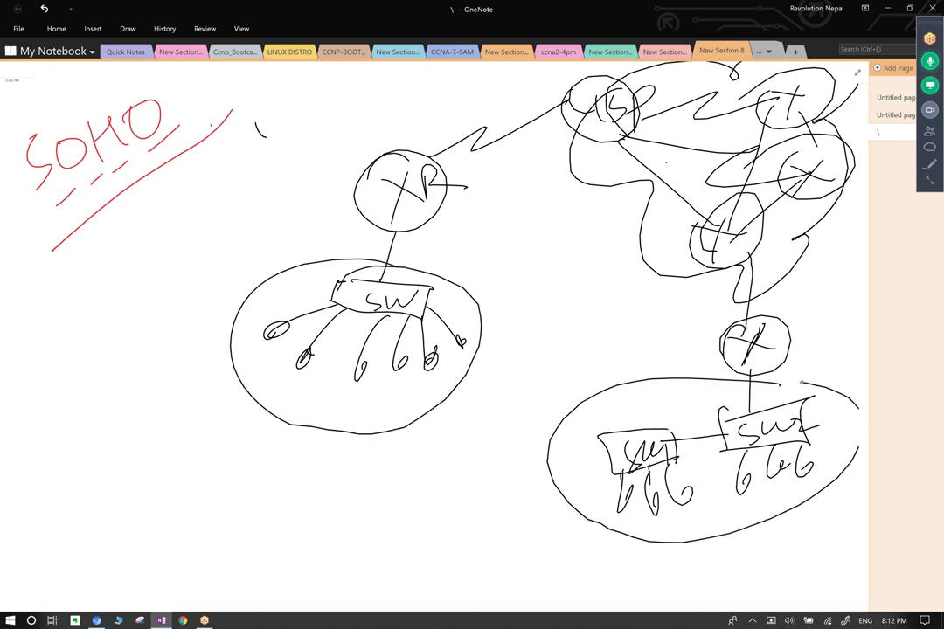
left_click_drag(631, 411, 743, 385)
mouse_move(653, 355)
left_mouse_down()
mouse_move(673, 353)
mouse_move(675, 335)
mouse_move(689, 332)
mouse_move(705, 345)
left_mouse_up()
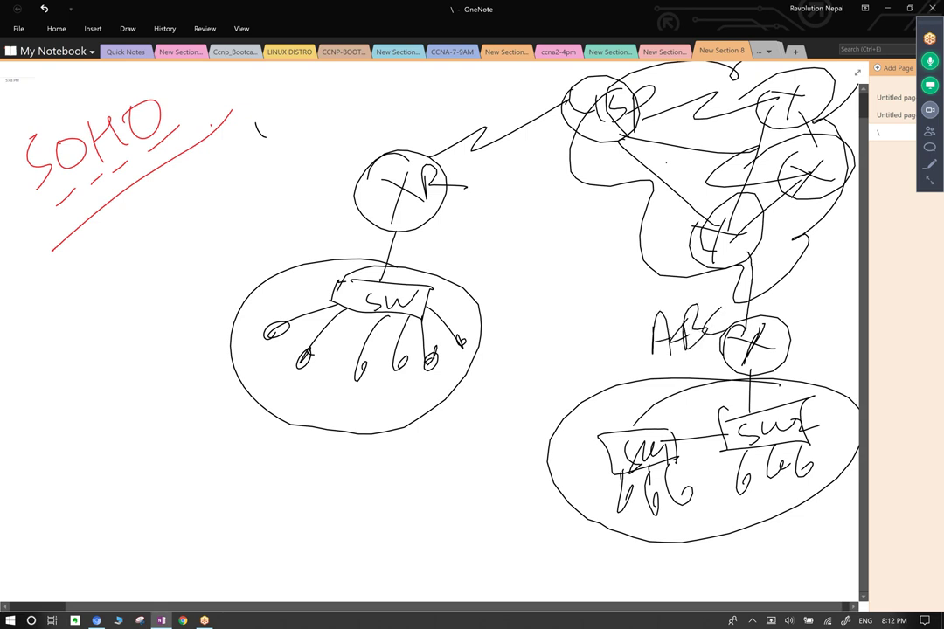
mouse_move(351, 114)
left_mouse_down()
mouse_move(374, 147)
mouse_move(401, 139)
mouse_move(433, 98)
mouse_move(476, 103)
left_mouse_up()
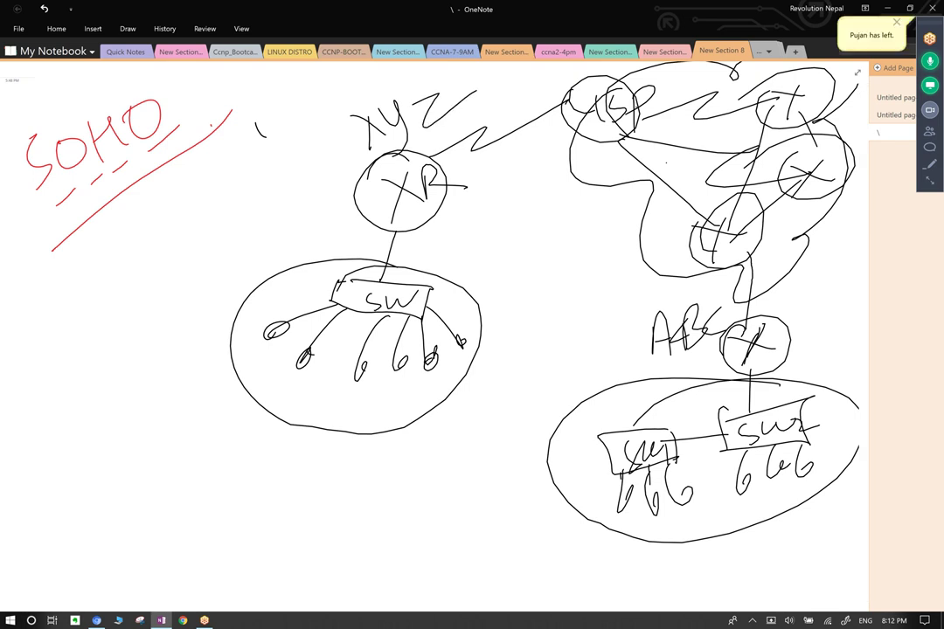
mouse_move(510, 439)
left_mouse_down()
mouse_move(514, 457)
mouse_move(631, 369)
left_mouse_up()
mouse_move(207, 252)
left_mouse_down()
mouse_move(247, 262)
mouse_move(278, 202)
mouse_move(311, 223)
mouse_move(331, 183)
left_mouse_up()
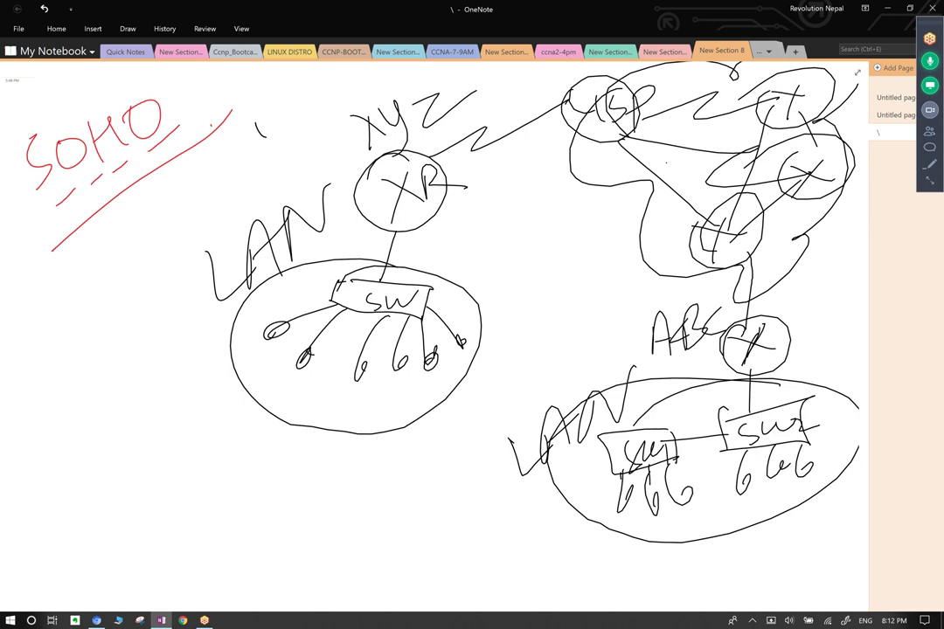
mouse_move(612, 72)
left_mouse_down()
mouse_move(573, 96)
mouse_move(595, 231)
mouse_move(787, 246)
mouse_move(664, 68)
left_mouse_up()
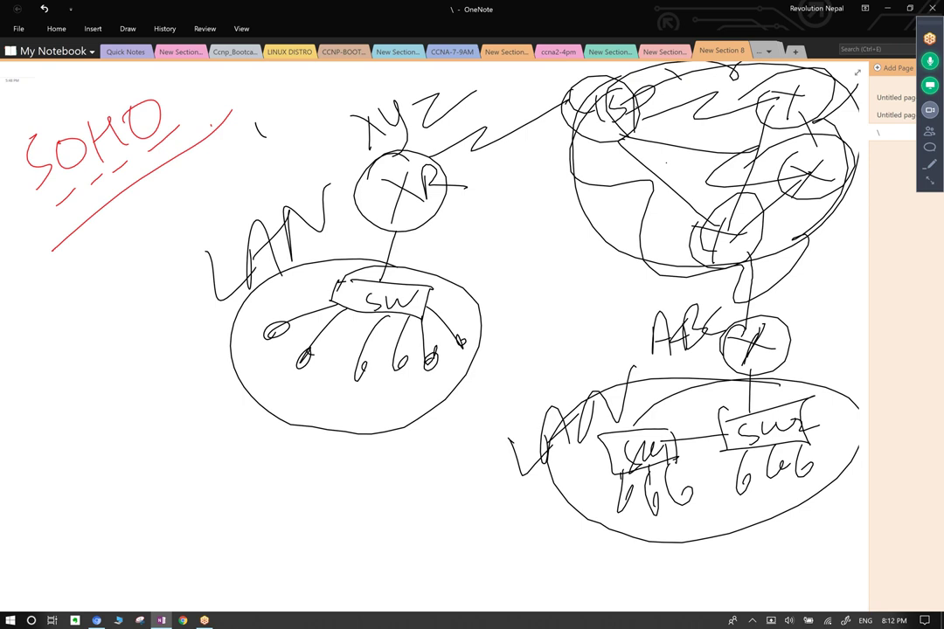
Join the two LANs, write USA and NPL beside the routers, and re-ring the left LAN.
mouse_move(454, 365)
left_mouse_down()
mouse_move(518, 364)
mouse_move(495, 418)
left_mouse_up()
left_click_drag(472, 374, 626, 385)
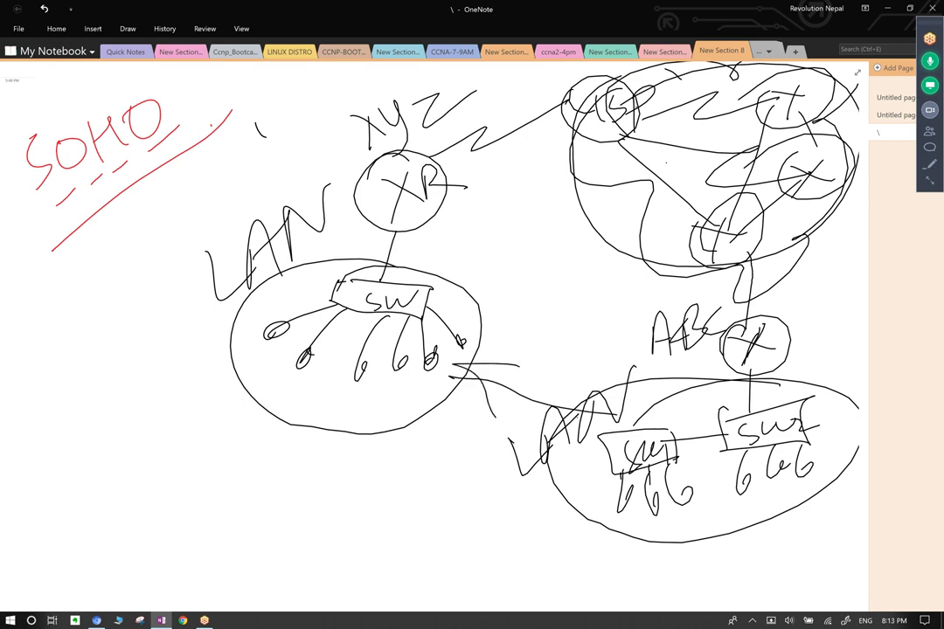
mouse_move(437, 226)
left_mouse_down()
mouse_move(459, 224)
mouse_move(466, 249)
left_mouse_up()
mouse_move(497, 248)
left_mouse_down()
mouse_move(523, 198)
mouse_move(528, 219)
left_mouse_up()
mouse_move(798, 361)
left_mouse_down()
mouse_move(816, 335)
mouse_move(826, 348)
mouse_move(860, 350)
left_mouse_up()
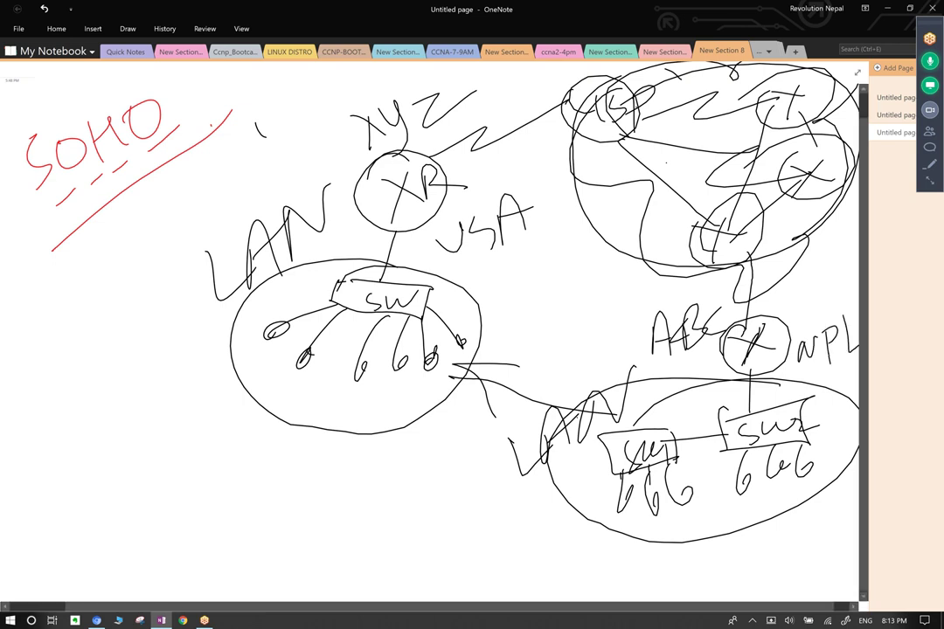
mouse_move(770, 376)
left_mouse_down()
mouse_move(560, 437)
mouse_move(778, 379)
left_mouse_up()
mouse_move(460, 341)
left_mouse_down()
mouse_move(238, 297)
mouse_move(384, 424)
mouse_move(472, 350)
left_mouse_up()
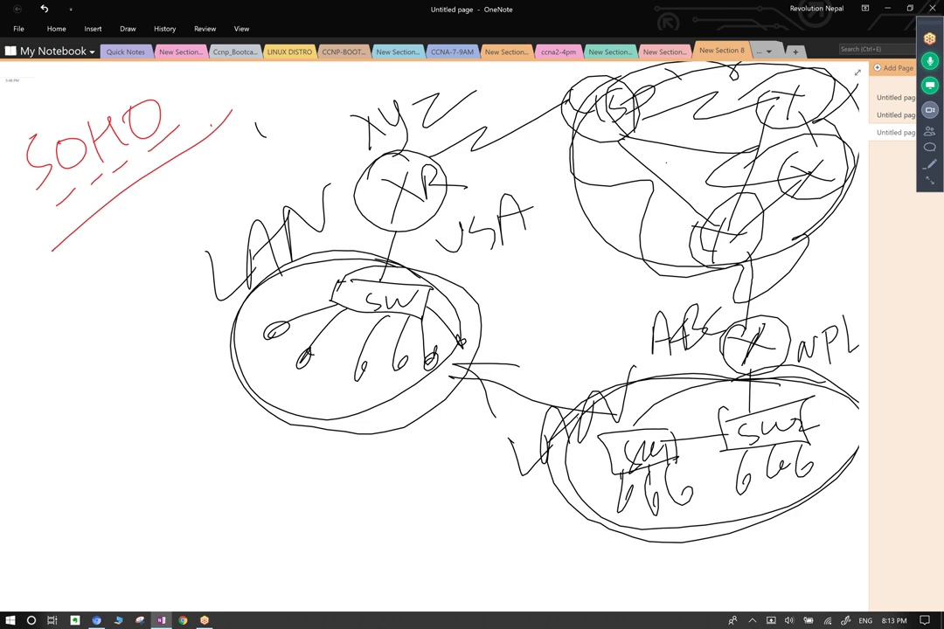
mouse_move(345, 175)
left_mouse_down()
mouse_move(512, 118)
mouse_move(609, 172)
mouse_move(626, 286)
mouse_move(649, 209)
mouse_move(513, 89)
mouse_move(400, 112)
left_mouse_up()
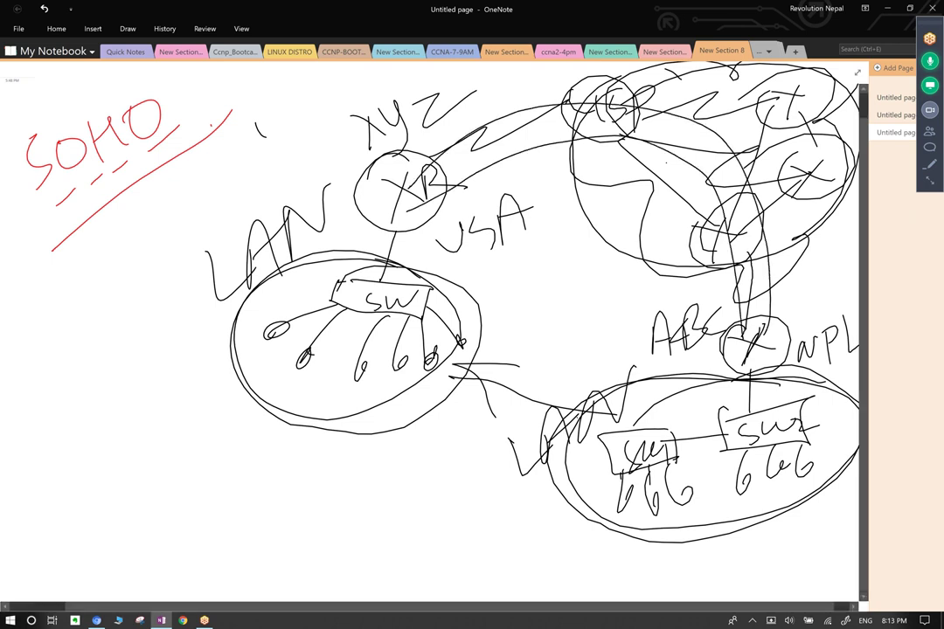
Trace the path from the XYZ router through the ISP cloud to NPL and re-ring both LANs.
mouse_move(430, 166)
left_mouse_down()
mouse_move(568, 114)
mouse_move(730, 170)
mouse_move(752, 332)
mouse_move(568, 124)
mouse_move(729, 175)
mouse_move(750, 350)
left_mouse_up()
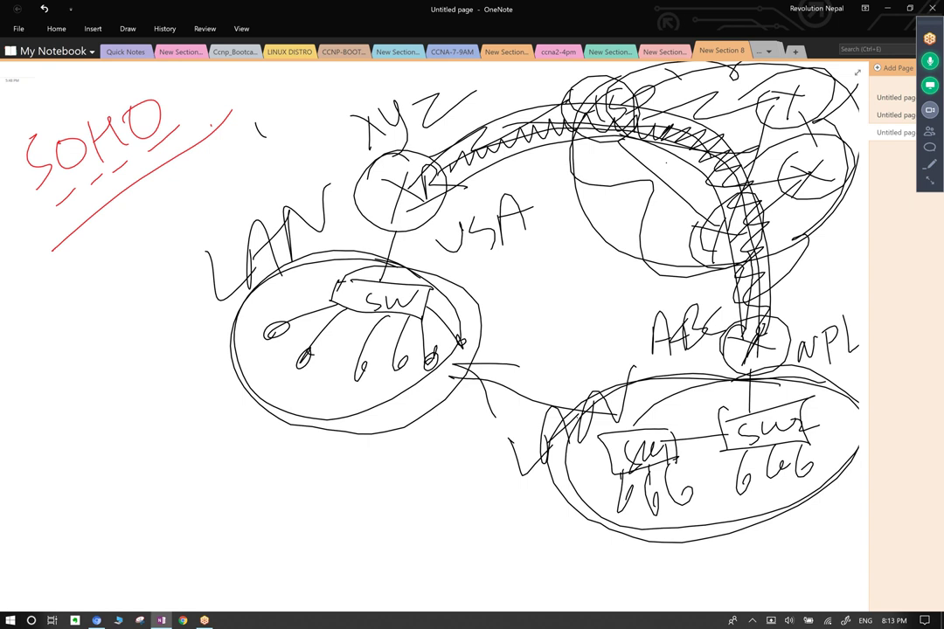
mouse_move(365, 148)
left_mouse_down()
mouse_move(390, 132)
mouse_move(512, 103)
mouse_move(576, 113)
mouse_move(612, 145)
left_mouse_up()
mouse_move(719, 171)
left_mouse_down()
mouse_move(744, 231)
mouse_move(762, 334)
left_mouse_up()
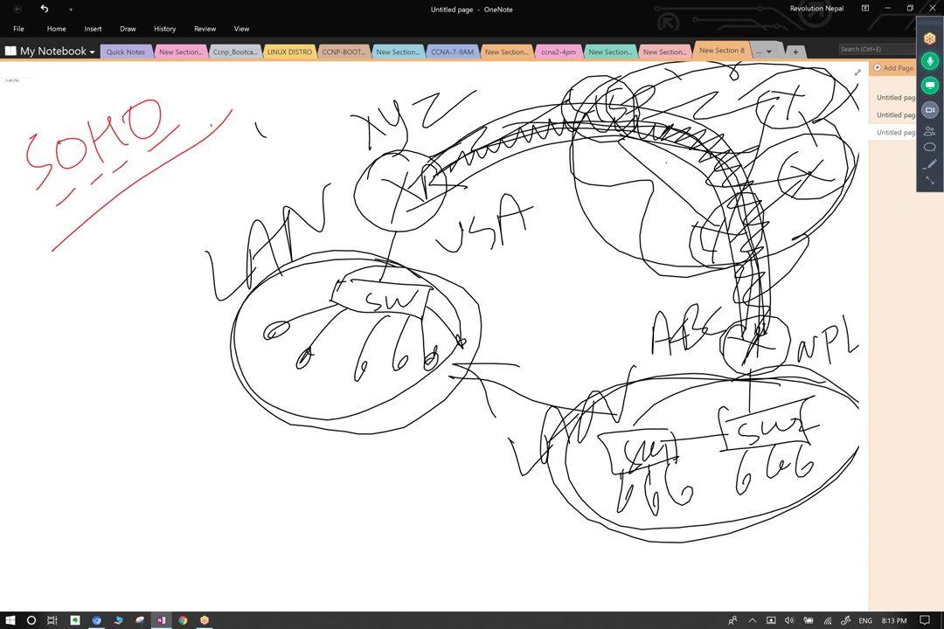
left_click_drag(289, 206, 291, 262)
left_click_drag(544, 411, 677, 454)
left_click_drag(726, 362, 597, 378)
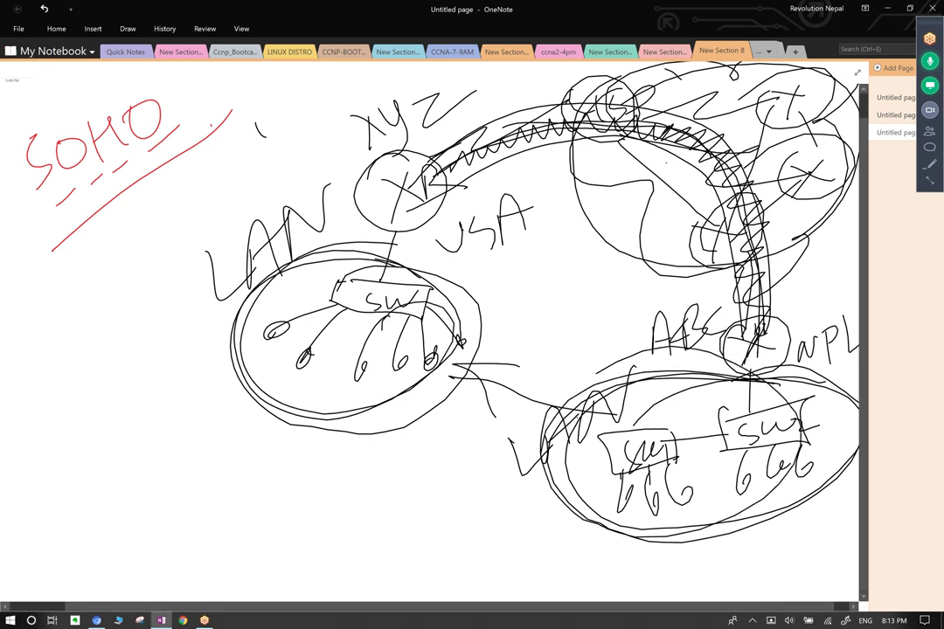
Draw a line from the leftmost host to a traceroute note and annotate the lower-right LAN.
left_click(185, 375)
left_click_drag(276, 330, 179, 357)
mouse_move(50, 455)
left_mouse_down()
mouse_move(55, 468)
mouse_move(70, 450)
mouse_move(97, 456)
mouse_move(179, 410)
left_mouse_up()
mouse_move(191, 369)
left_mouse_down()
mouse_move(188, 421)
mouse_move(206, 378)
left_mouse_up()
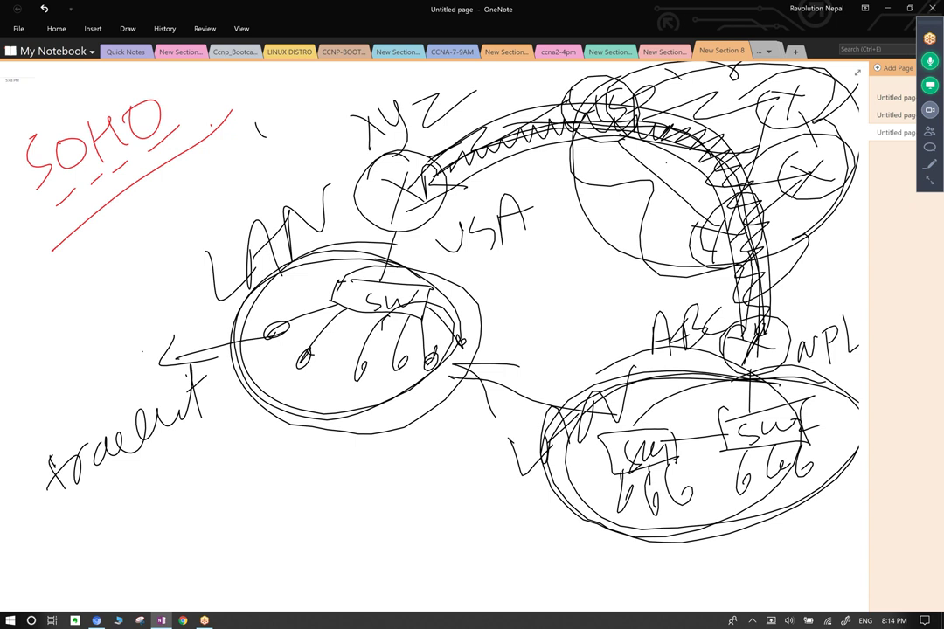
mouse_move(649, 529)
left_mouse_down()
mouse_move(657, 555)
mouse_move(693, 535)
mouse_move(781, 521)
mouse_move(815, 495)
mouse_move(822, 512)
left_mouse_up()
left_click_drag(850, 476, 835, 507)
mouse_move(637, 495)
left_mouse_down()
mouse_move(614, 511)
mouse_move(631, 502)
left_mouse_up()
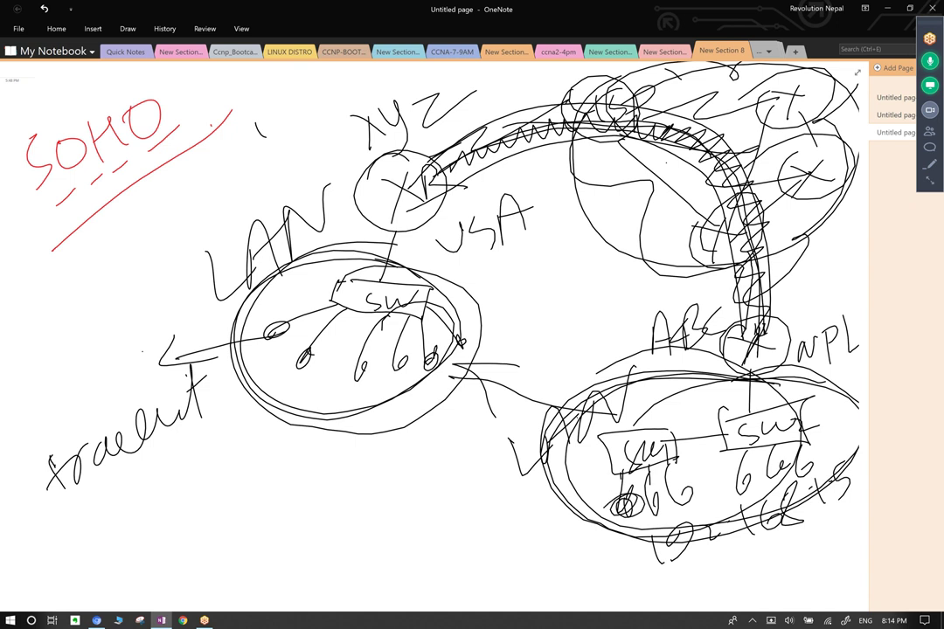
Write 192.168 under the traceroute note and circle the note.
mouse_move(150, 479)
left_mouse_down()
mouse_move(145, 503)
mouse_move(224, 465)
left_mouse_up()
left_click(209, 463)
left_click_drag(249, 422, 242, 448)
left_click_drag(260, 398, 253, 437)
left_click_drag(295, 376, 308, 411)
left_click_drag(330, 372, 314, 402)
mouse_move(113, 507)
left_mouse_down()
mouse_move(205, 384)
mouse_move(324, 407)
mouse_move(179, 525)
left_mouse_up()
mouse_move(262, 330)
left_mouse_down()
mouse_move(284, 338)
mouse_move(319, 271)
mouse_move(520, 158)
mouse_move(612, 131)
left_mouse_up()
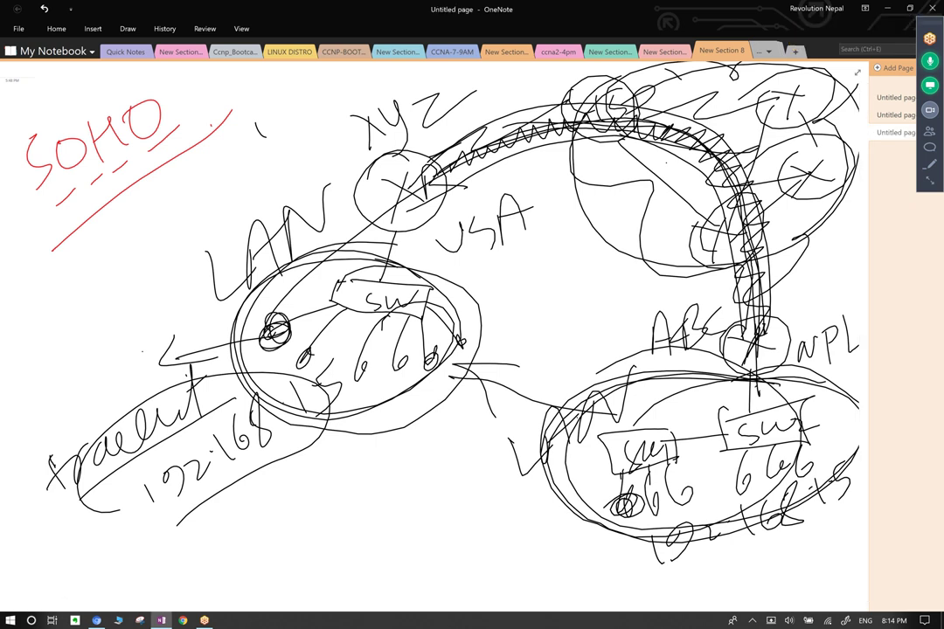
Open Command Prompt with Win+R and run tracert 8.8.8.8.
key("super+r")
type("cmd")
key("Return")
type("t")
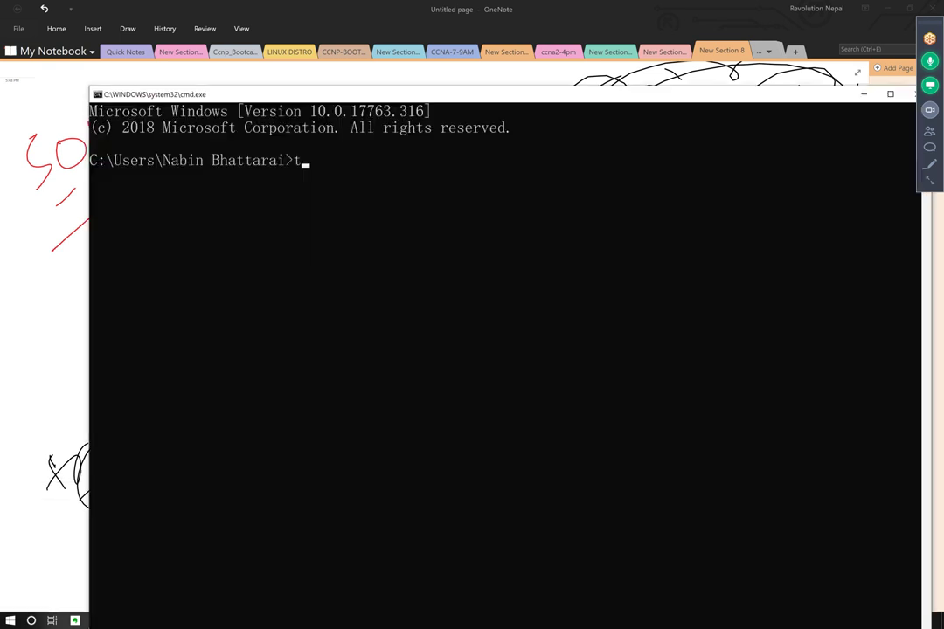
type("racert 8.8.8.8")
key("Return")
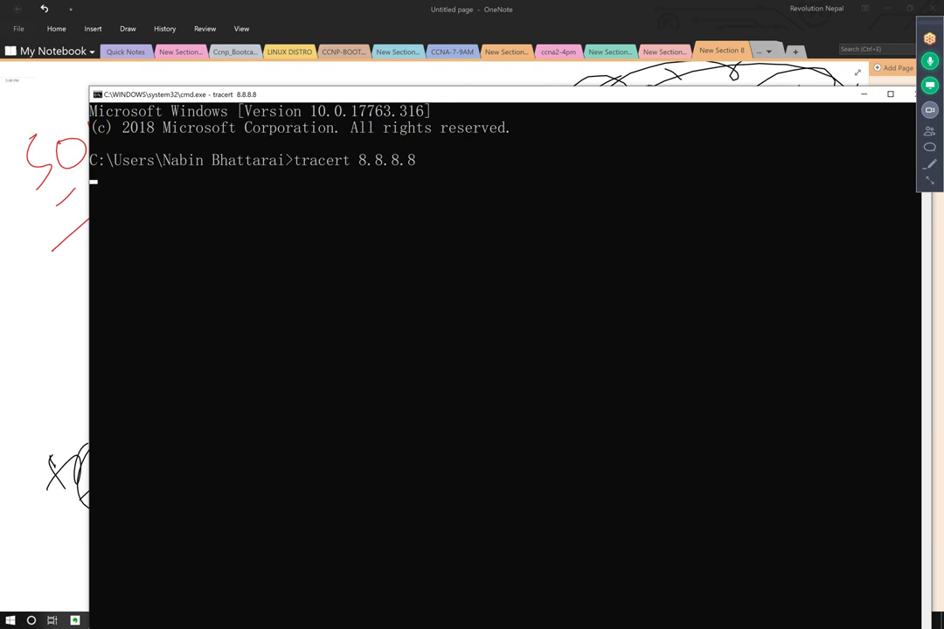
Move and shrink the console, resume the traceroute output, then bring OneNote forward.
left_click_drag(548, 100, 510, 70)
left_click(490, 119)
key("Escape")
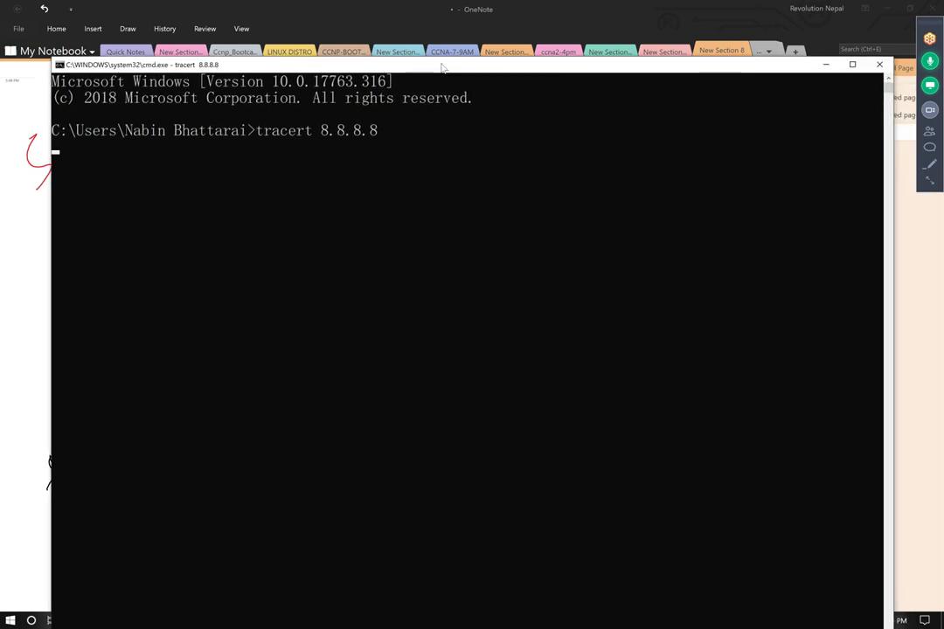
mouse_move(445, 59)
left_mouse_down()
mouse_move(455, 225)
mouse_move(584, 116)
mouse_move(643, 95)
left_mouse_up()
left_click(253, 184)
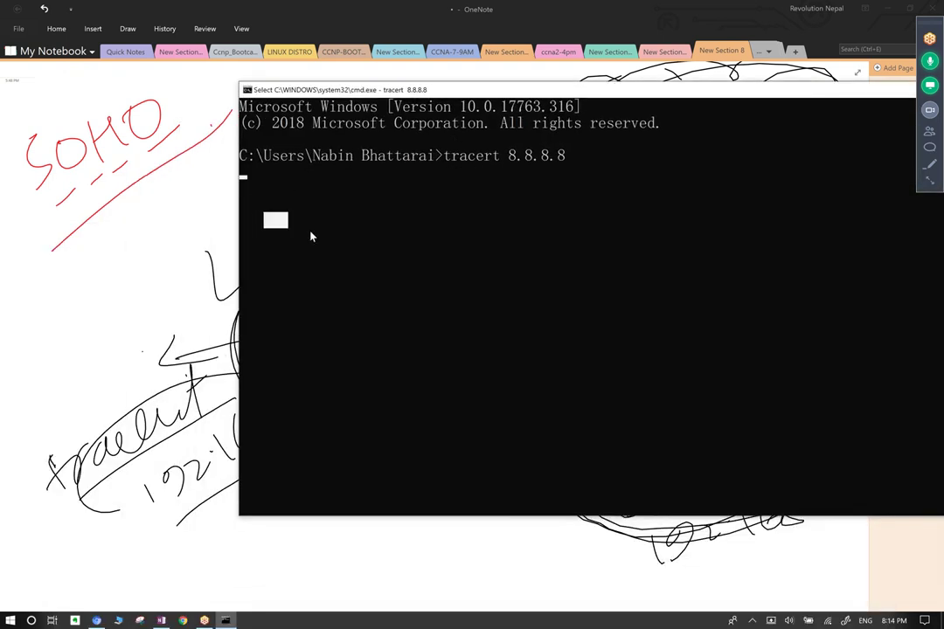
key("Escape")
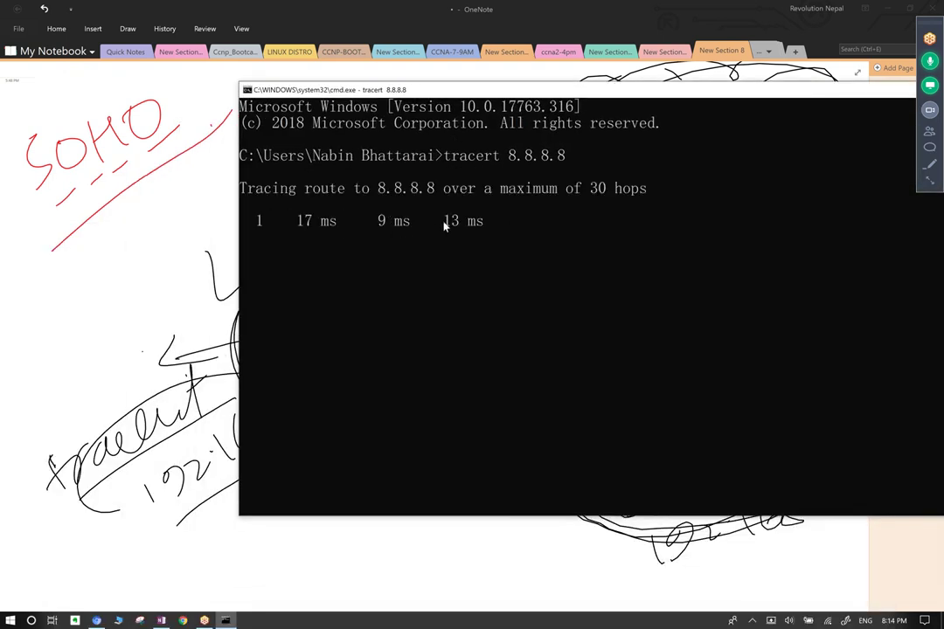
left_click(262, 225)
key("Escape")
left_click(172, 248)
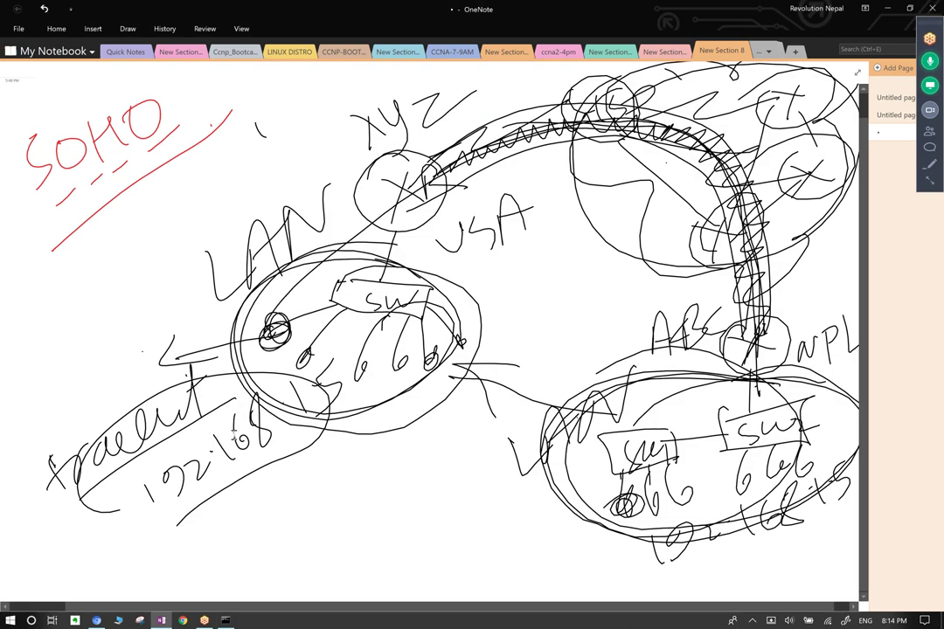
Show and then dismiss the Draw tab's drawing tools twice.
scroll(234, 425, "up", 1)
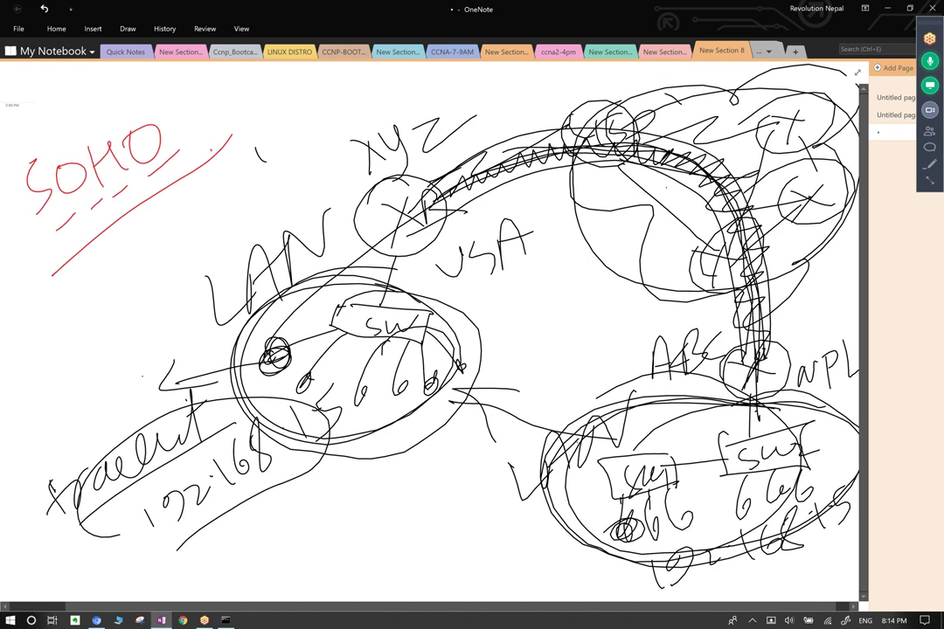
scroll(454, 337, "down", 5)
scroll(454, 336, "up", 5)
scroll(454, 337, "left", 1)
scroll(393, 289, "right", 1)
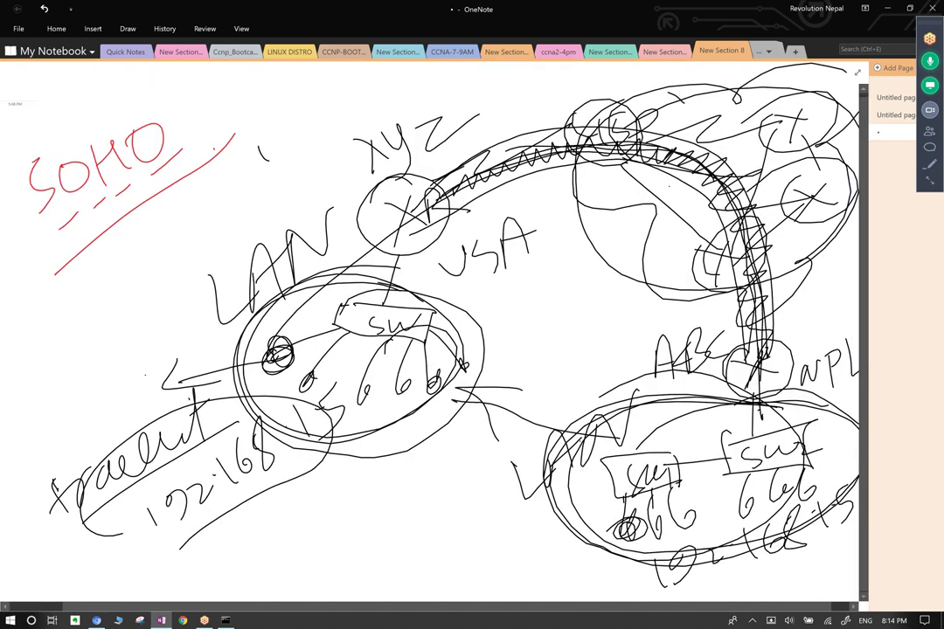
left_click(128, 28)
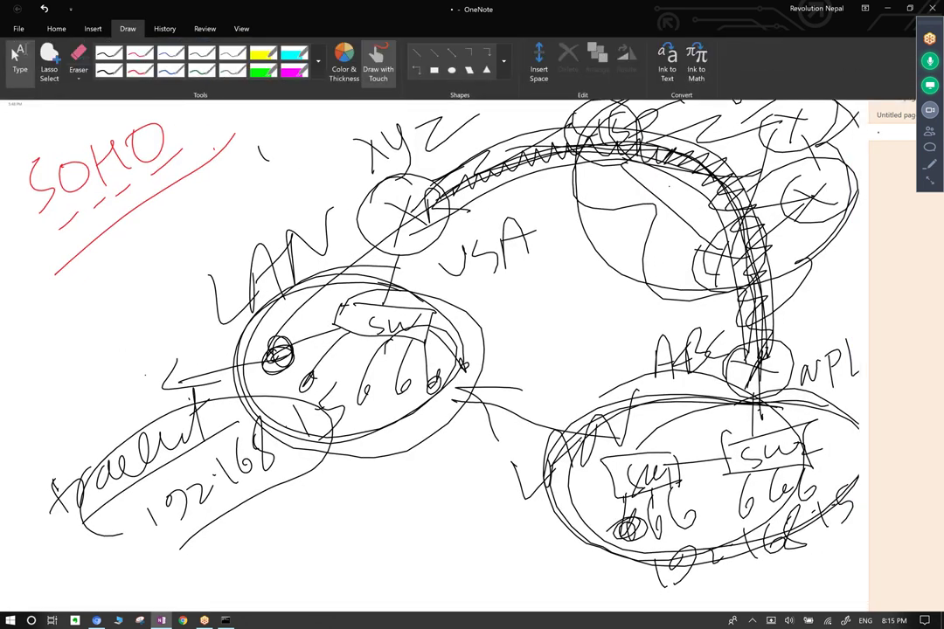
key("Escape")
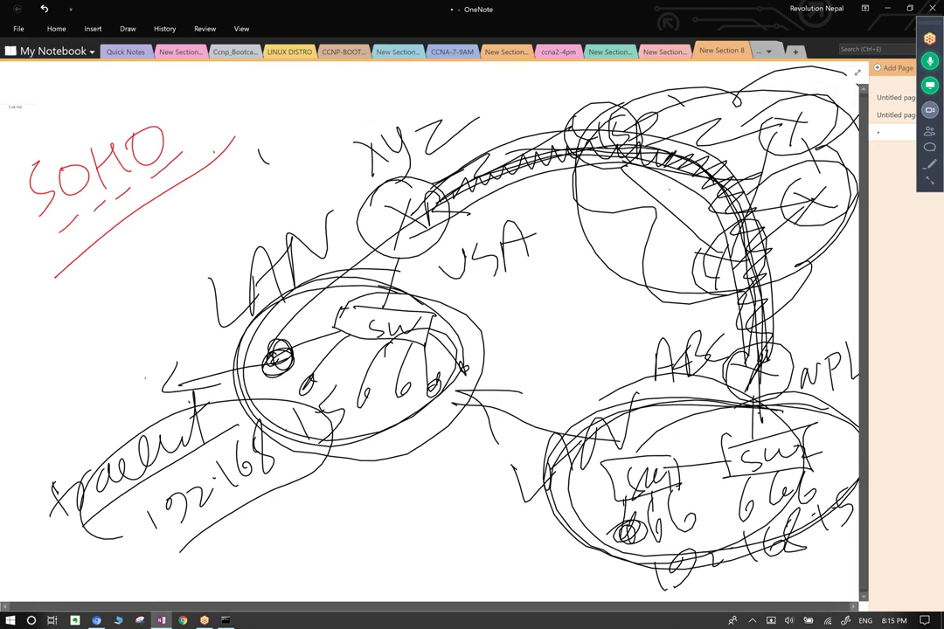
left_click(128, 28)
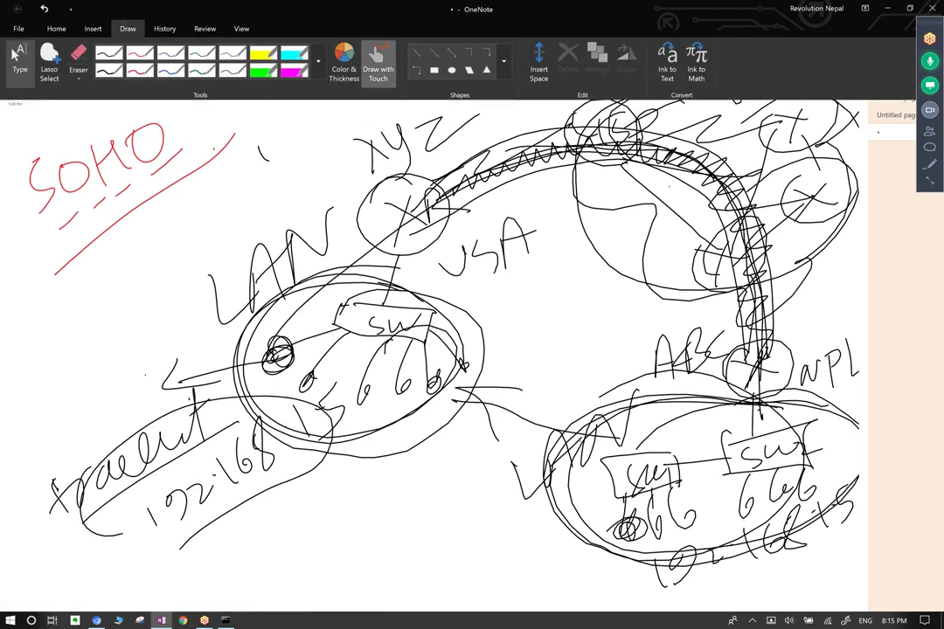
key("Escape")
Trace four more paths over the arc between the two LANs, including from XYZ rightward.
mouse_move(279, 349)
left_mouse_down()
mouse_move(359, 232)
mouse_move(518, 121)
mouse_move(642, 234)
mouse_move(643, 377)
left_mouse_up()
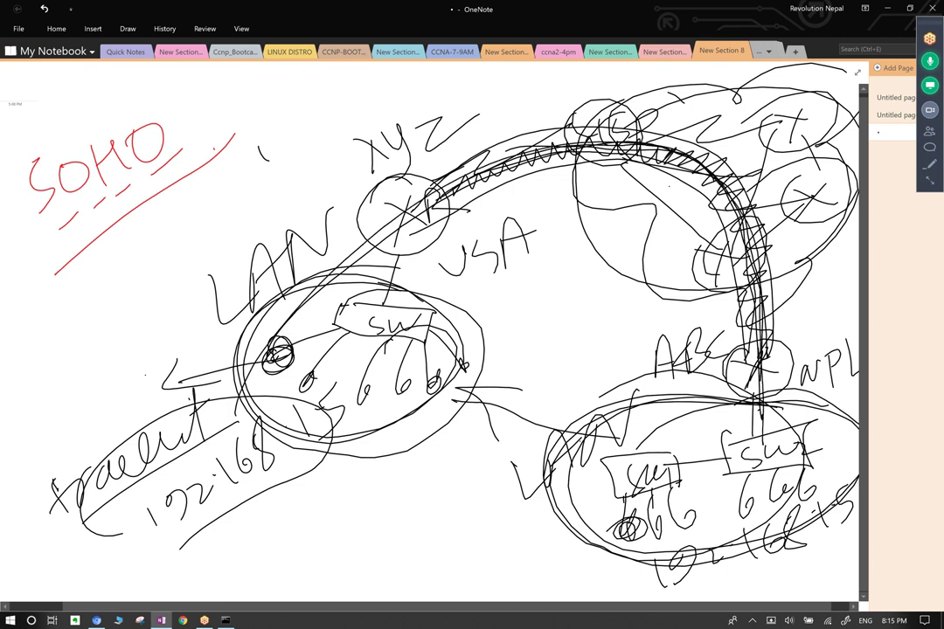
mouse_move(350, 166)
left_mouse_down()
mouse_move(366, 155)
mouse_move(566, 127)
mouse_move(643, 354)
left_mouse_up()
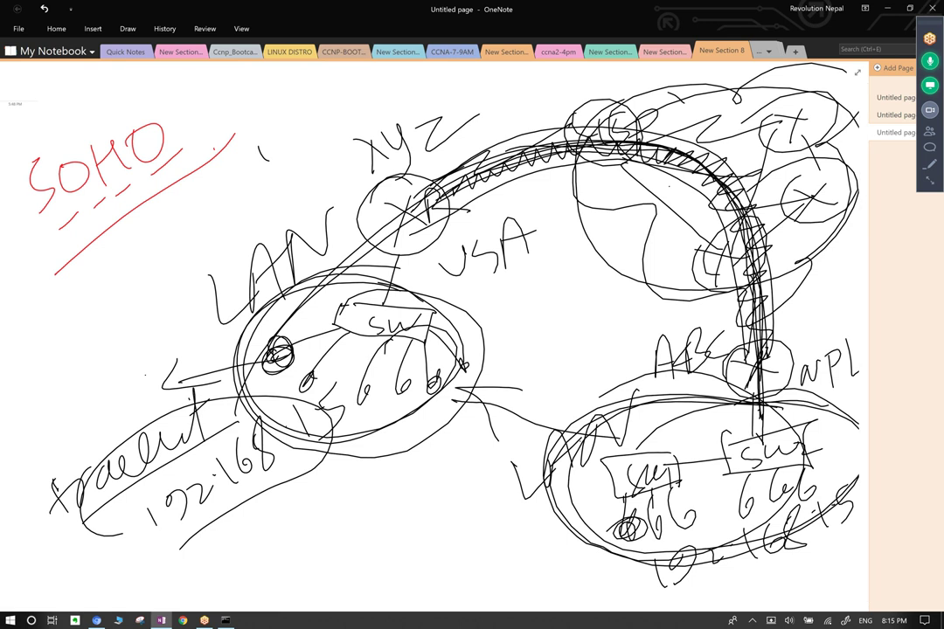
mouse_move(516, 105)
left_mouse_down()
mouse_move(555, 131)
mouse_move(603, 132)
mouse_move(725, 175)
mouse_move(768, 308)
left_mouse_up()
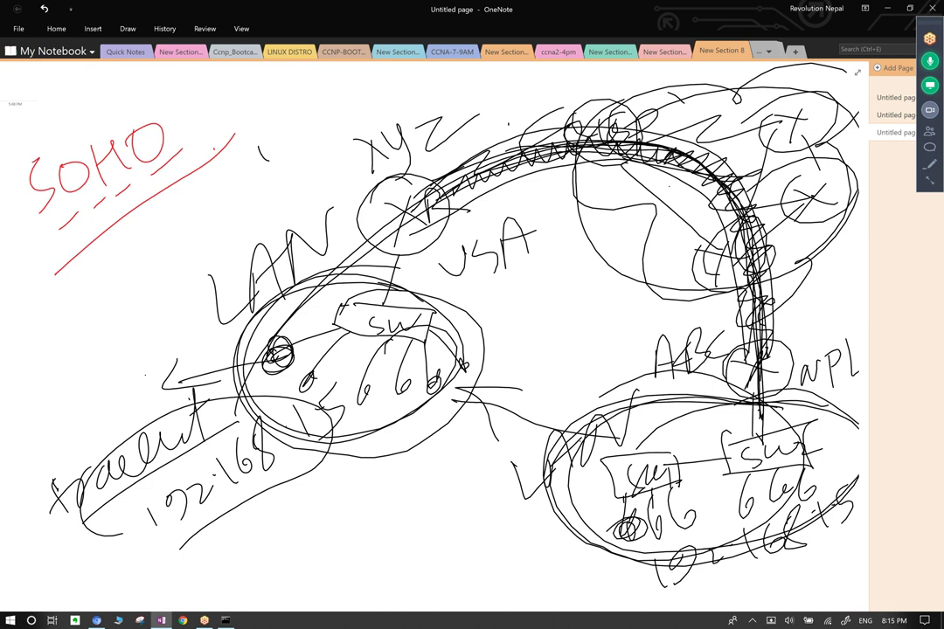
mouse_move(333, 180)
left_mouse_down()
mouse_move(498, 110)
mouse_move(601, 144)
mouse_move(644, 183)
mouse_move(639, 255)
left_mouse_up()
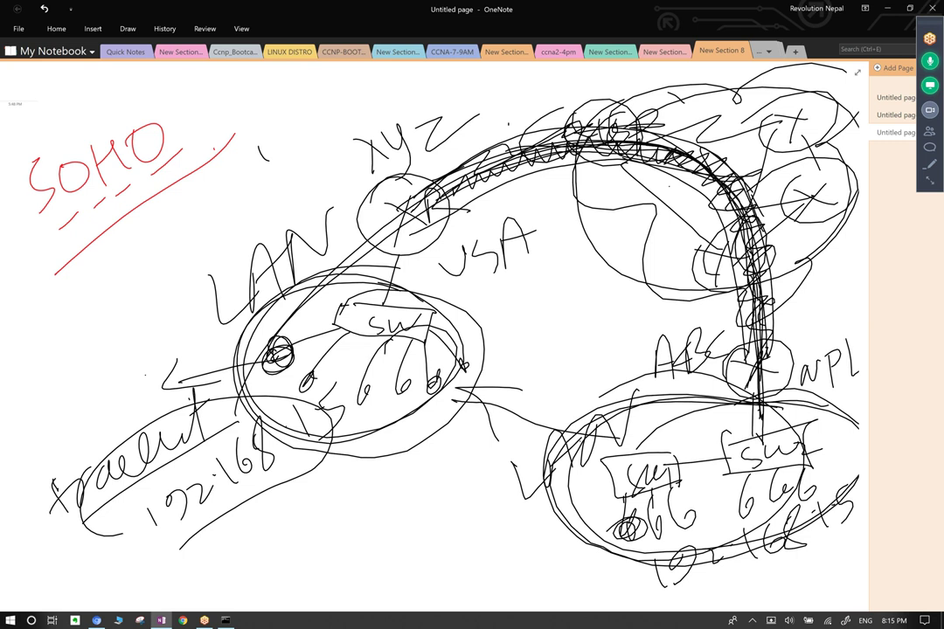
Write VPN below the left LAN ellipse, link both ellipses directly, and bring back the traceroute.
mouse_move(345, 497)
left_mouse_down()
mouse_move(383, 470)
mouse_move(404, 521)
left_mouse_up()
mouse_move(427, 464)
left_mouse_down()
mouse_move(455, 435)
mouse_move(488, 424)
mouse_move(377, 572)
left_mouse_up()
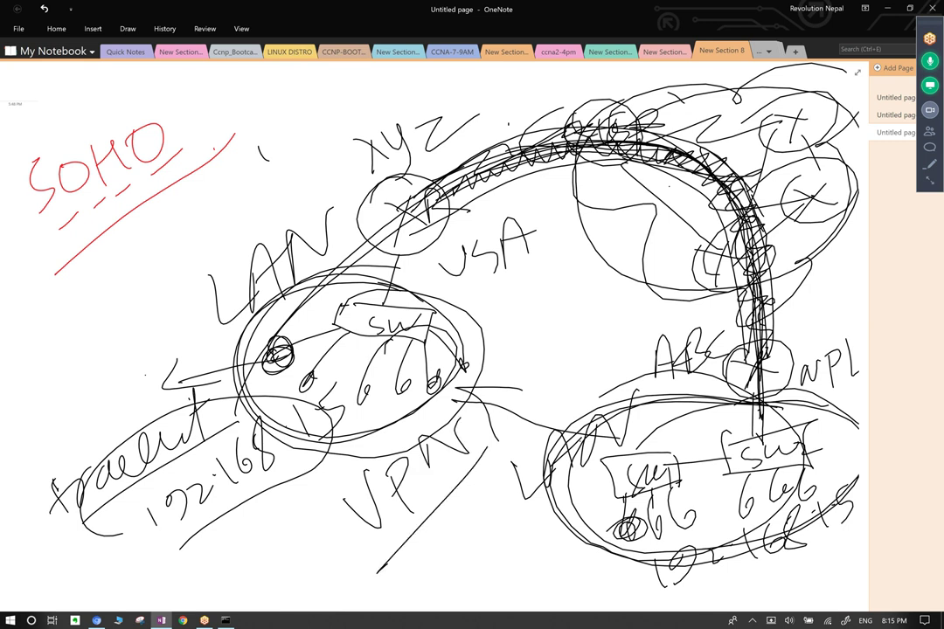
mouse_move(399, 378)
left_mouse_down()
mouse_move(673, 433)
mouse_move(433, 385)
mouse_move(665, 442)
mouse_move(463, 389)
left_mouse_up()
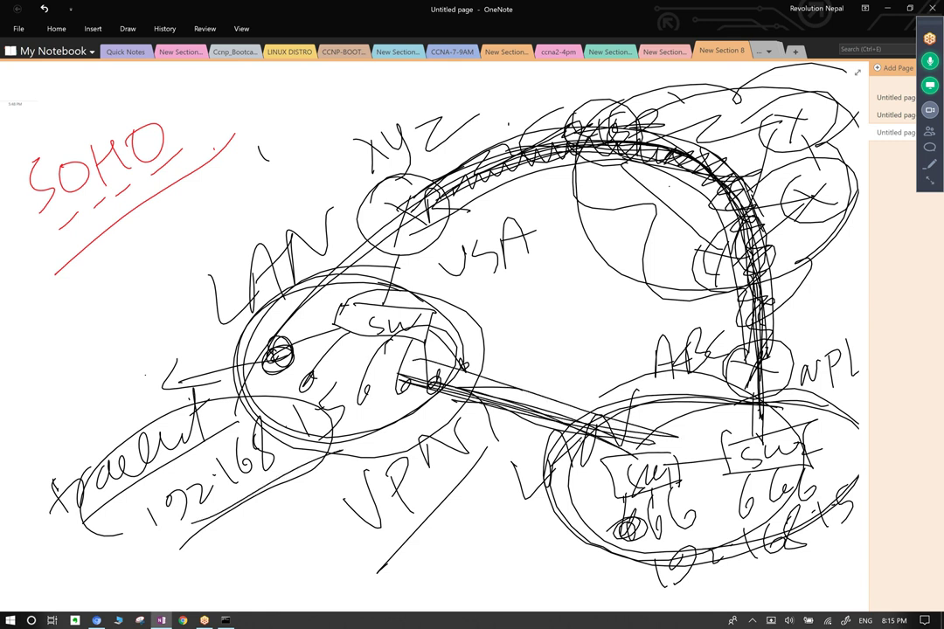
key("alt+Tab")
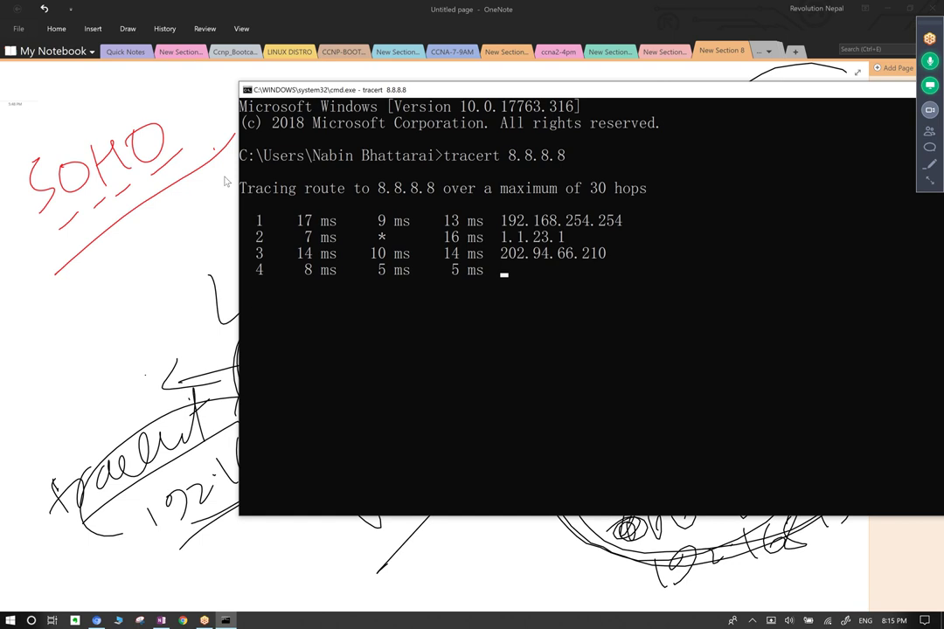
Highlight the tracert hop rows, resume output, then return to OneNote and darken the left host circle.
left_click_drag(253, 219, 502, 274)
left_click(619, 288)
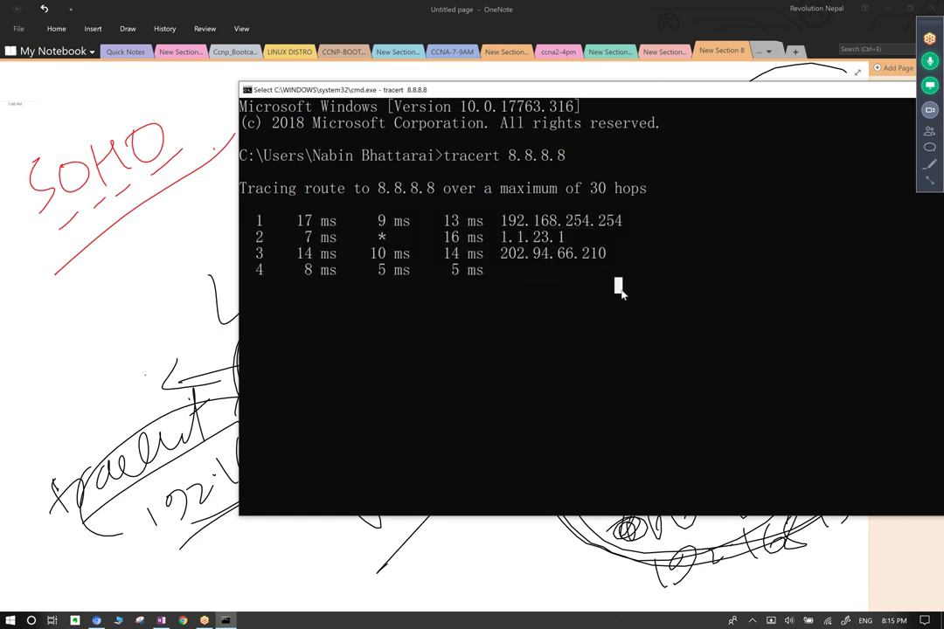
key("Escape")
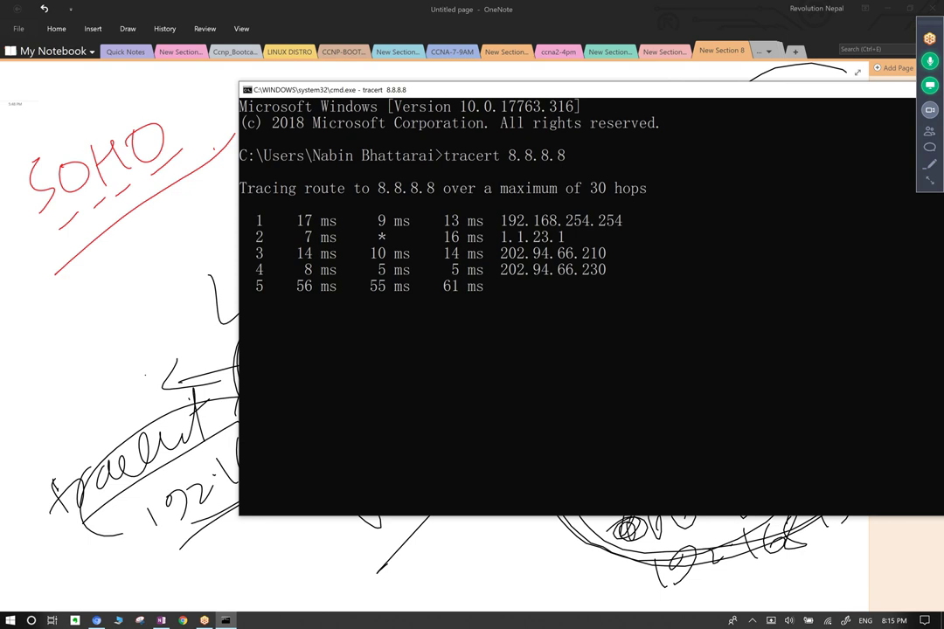
key("alt+Tab")
mouse_move(270, 351)
left_mouse_down()
mouse_move(288, 361)
mouse_move(272, 366)
mouse_move(283, 351)
left_mouse_up()
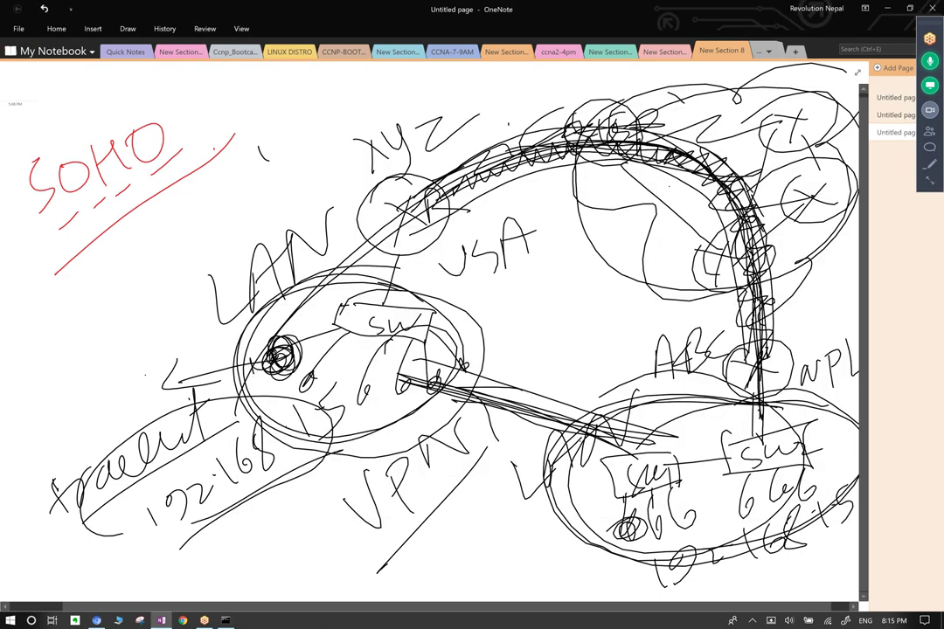
Scribble over the host circle in the right-hand LAN to darken it.
mouse_move(617, 521)
left_mouse_down()
mouse_move(633, 530)
mouse_move(624, 517)
left_mouse_up()
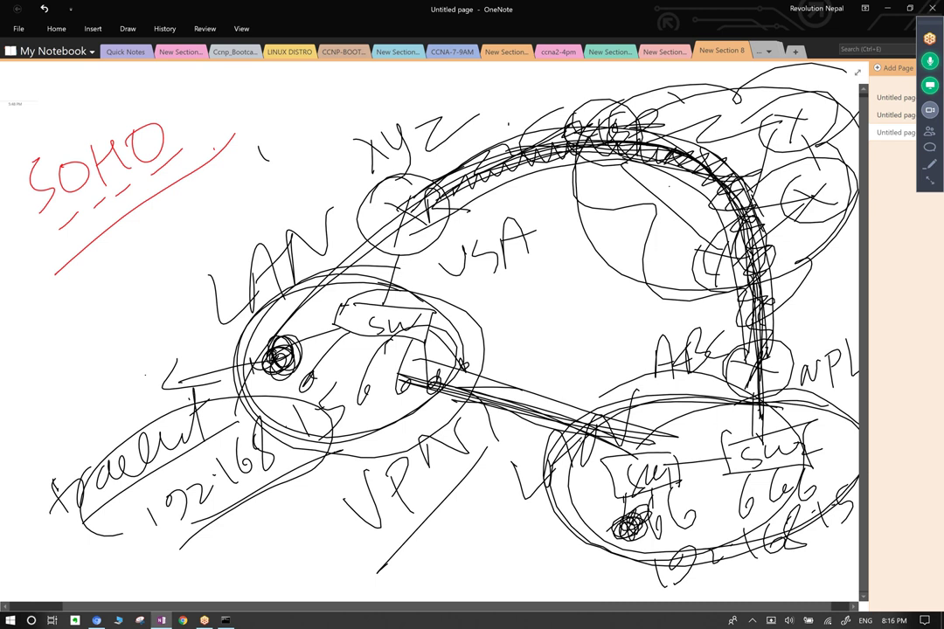
scroll(429, 332, "left", 3)
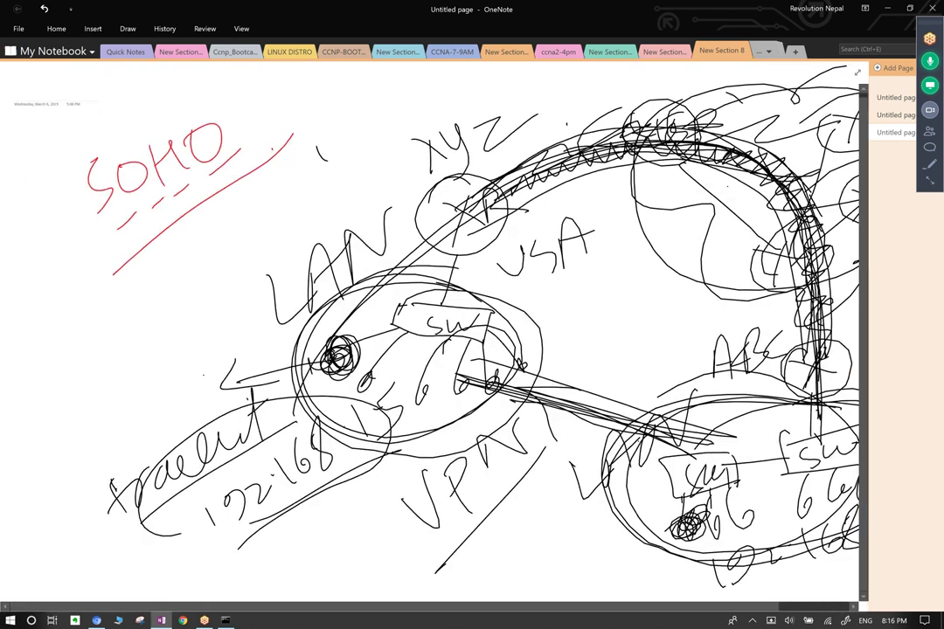
scroll(428, 332, "right", 2)
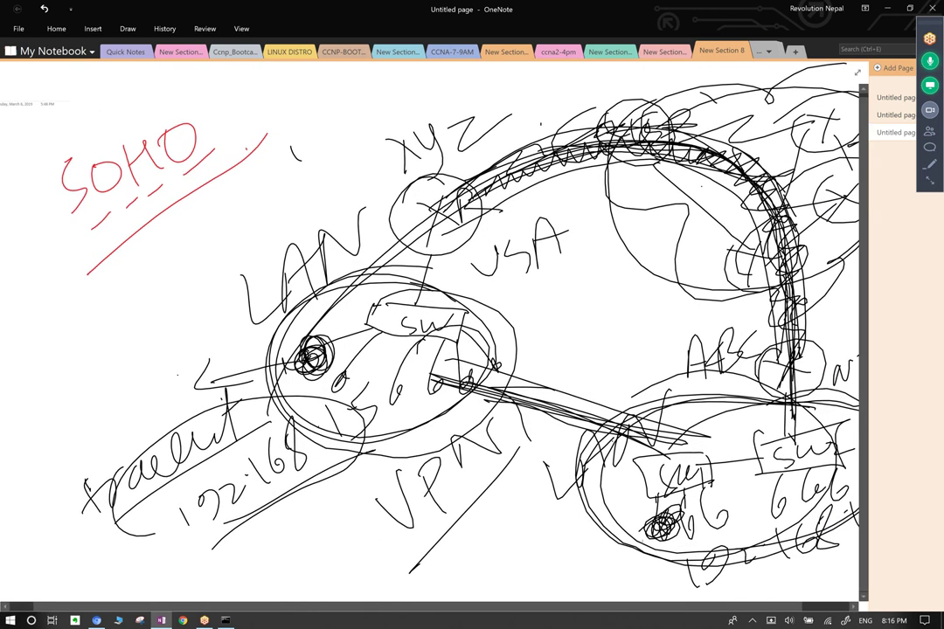
Show and then dismiss the Draw tab's drawing tools twice.
left_click(127, 28)
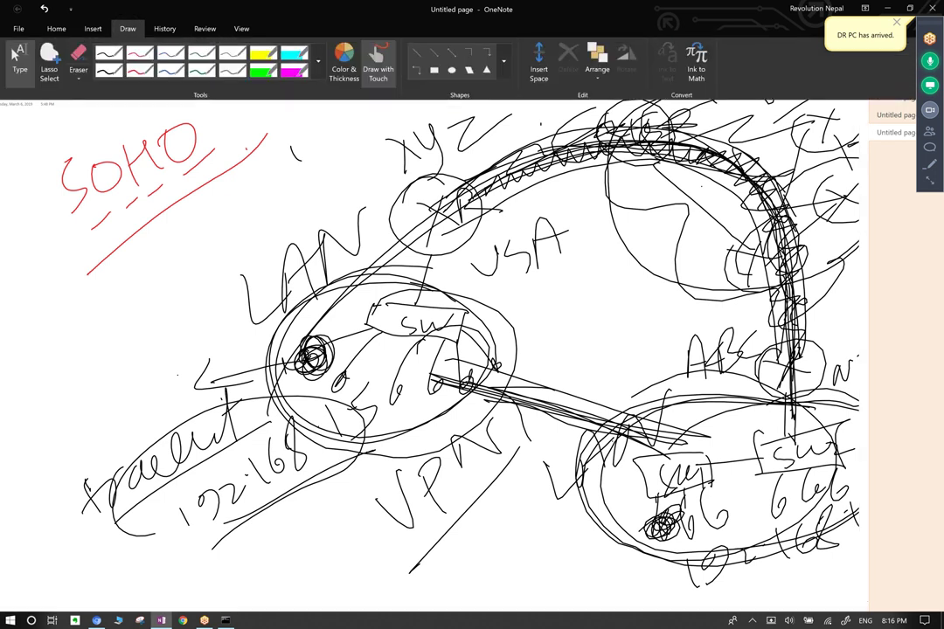
key("Escape")
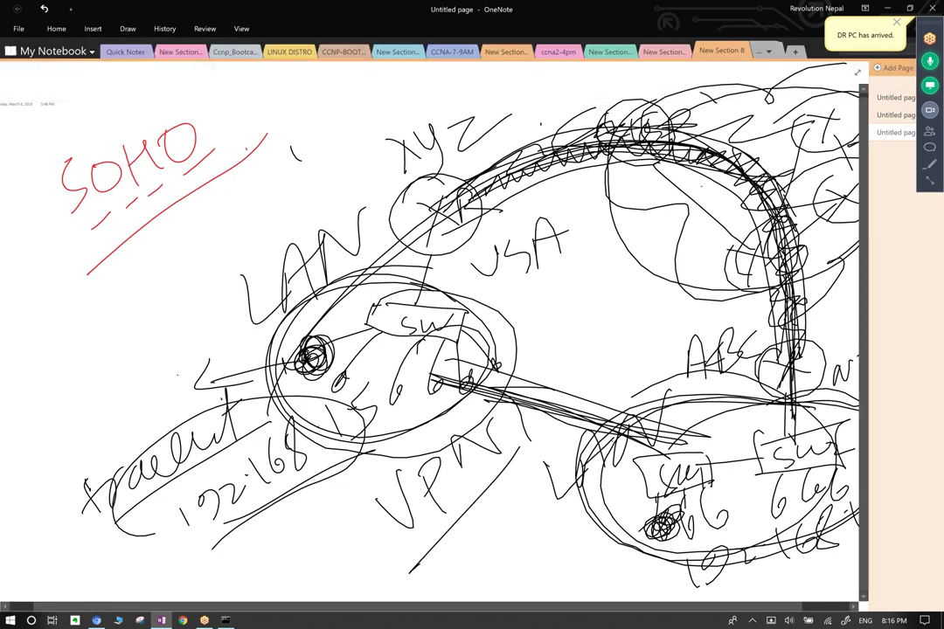
left_click(128, 28)
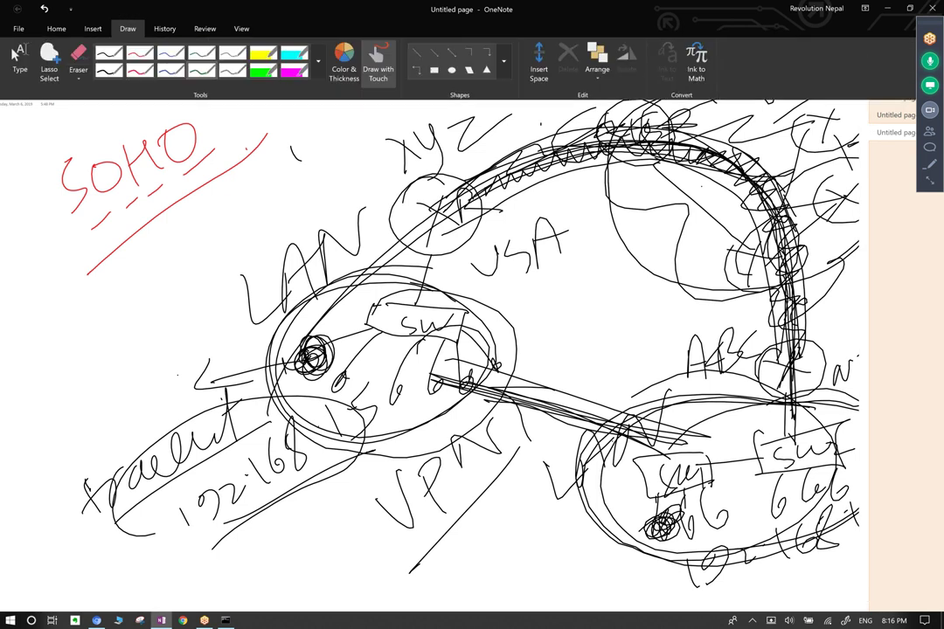
key("Escape")
Trace green routes from the left LAN along the arc, over the top past USA, and via the VPN link to the right LAN.
left_click_drag(512, 292, 602, 307)
mouse_move(314, 349)
left_mouse_down()
mouse_move(459, 206)
mouse_move(704, 188)
mouse_move(771, 341)
mouse_move(773, 499)
mouse_move(665, 515)
left_mouse_up()
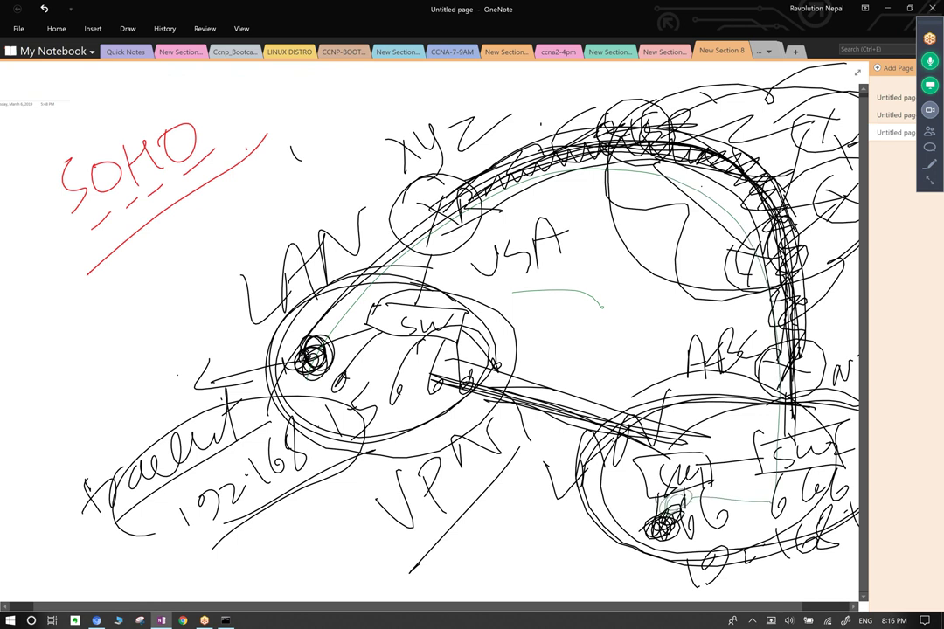
mouse_move(314, 530)
left_mouse_down()
mouse_move(77, 494)
mouse_move(374, 437)
left_mouse_up()
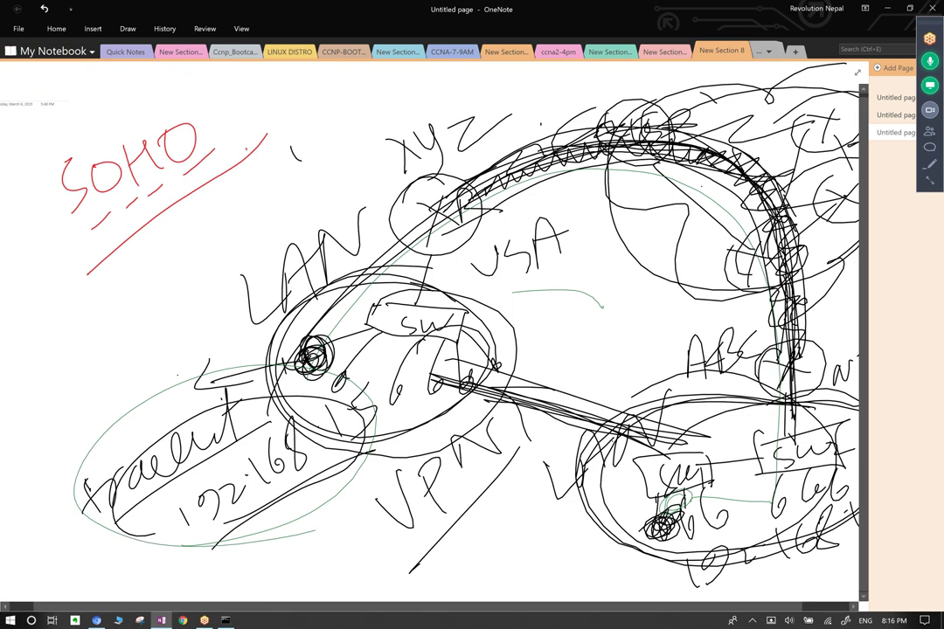
mouse_move(333, 289)
left_mouse_down()
mouse_move(363, 143)
mouse_move(630, 96)
mouse_move(861, 296)
left_mouse_up()
mouse_move(716, 280)
left_mouse_down()
mouse_move(413, 206)
mouse_move(566, 70)
left_mouse_up()
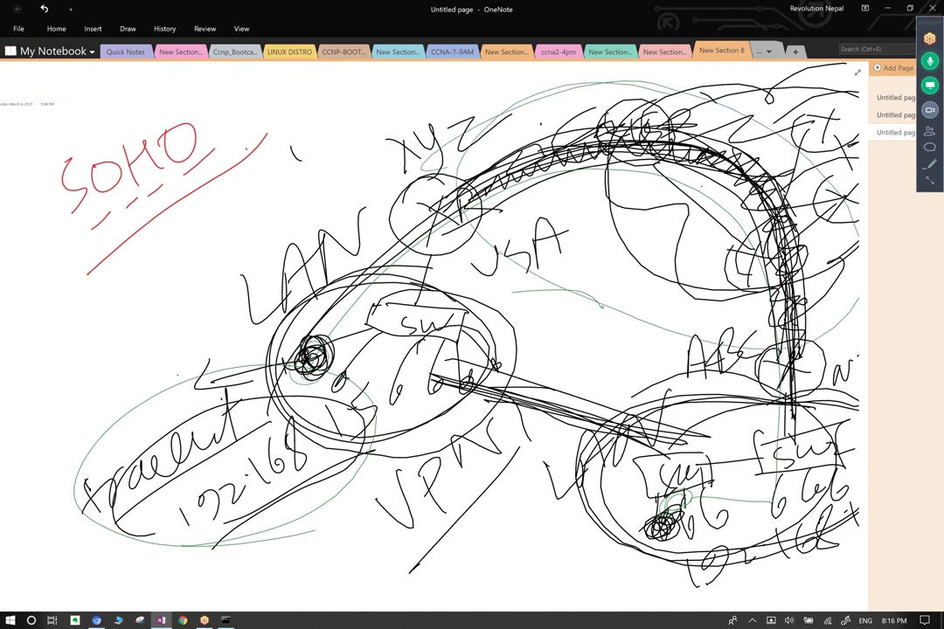
mouse_move(666, 518)
left_mouse_down()
mouse_move(537, 420)
mouse_move(368, 330)
left_mouse_up()
mouse_move(603, 481)
left_mouse_down()
mouse_move(416, 378)
mouse_move(516, 413)
left_mouse_up()
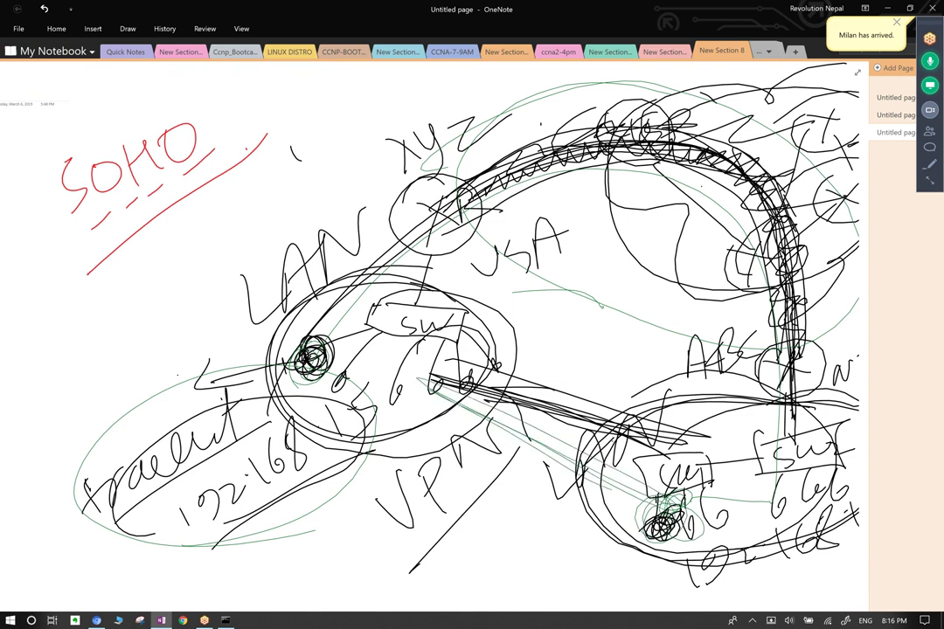
key("super+r")
type("//")
key("BackSpace")
key("BackSpace")
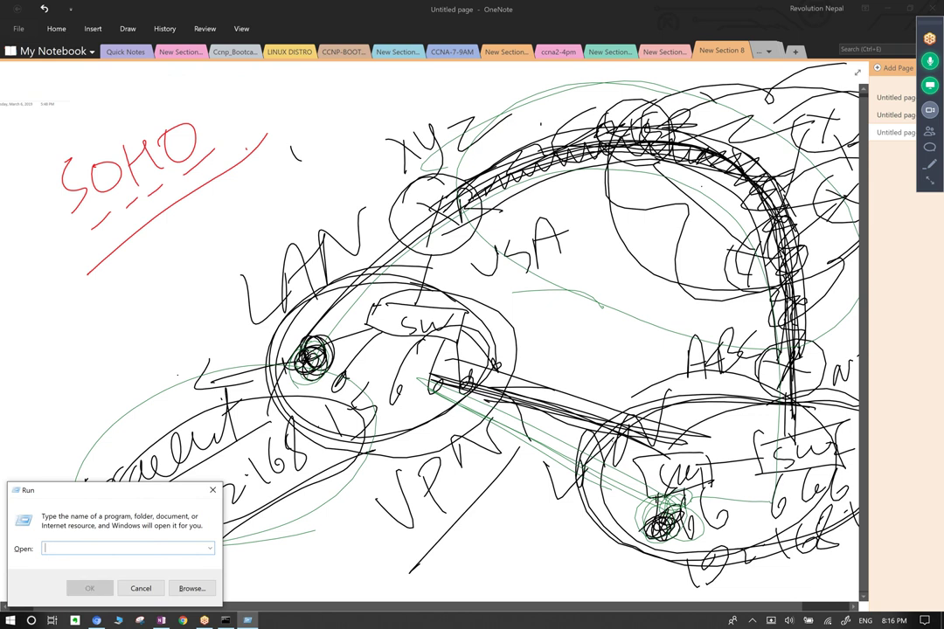
type("\\\\192.1")
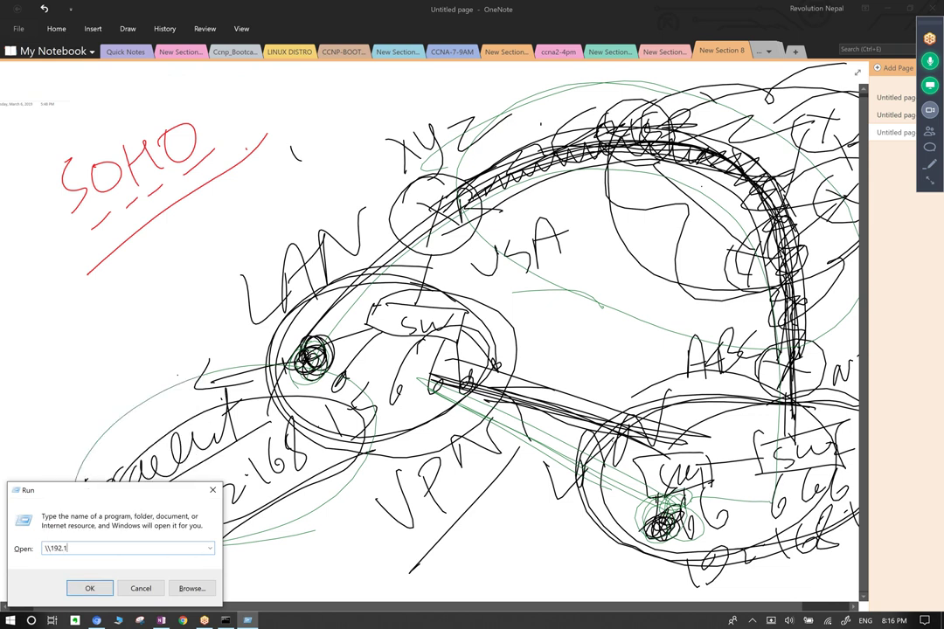
type("68.1.5")
key("Return")
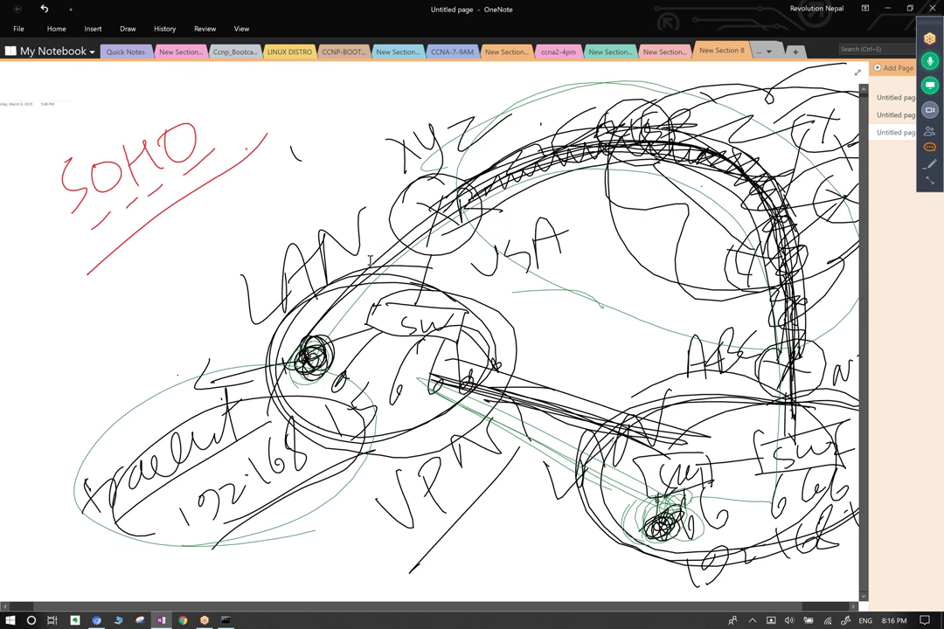
Open the GoToMeeting chat window to read attendee messages.
left_click(929, 146)
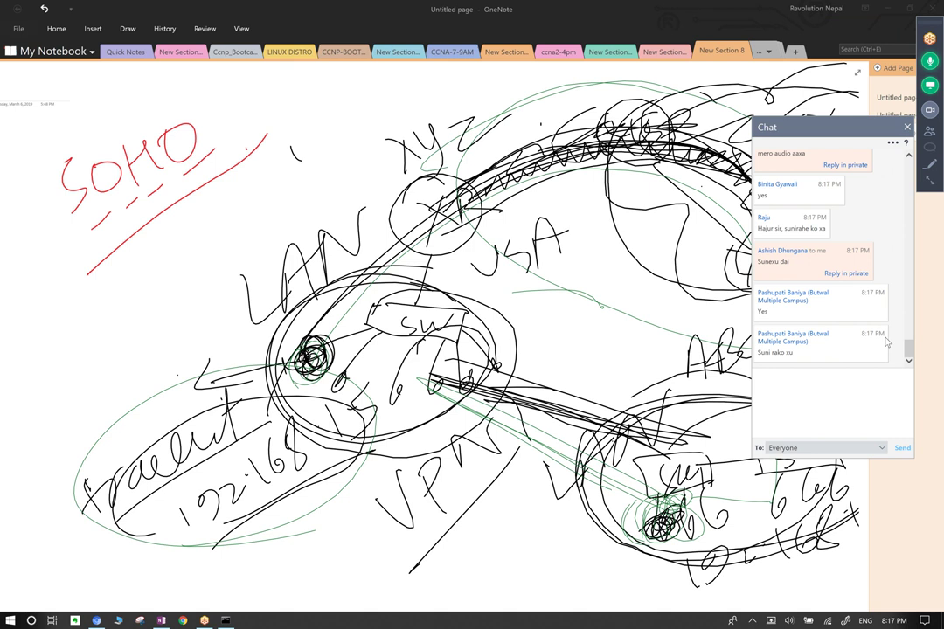
Open the attendee list, showing 33 of 251 attendees.
left_click(932, 131)
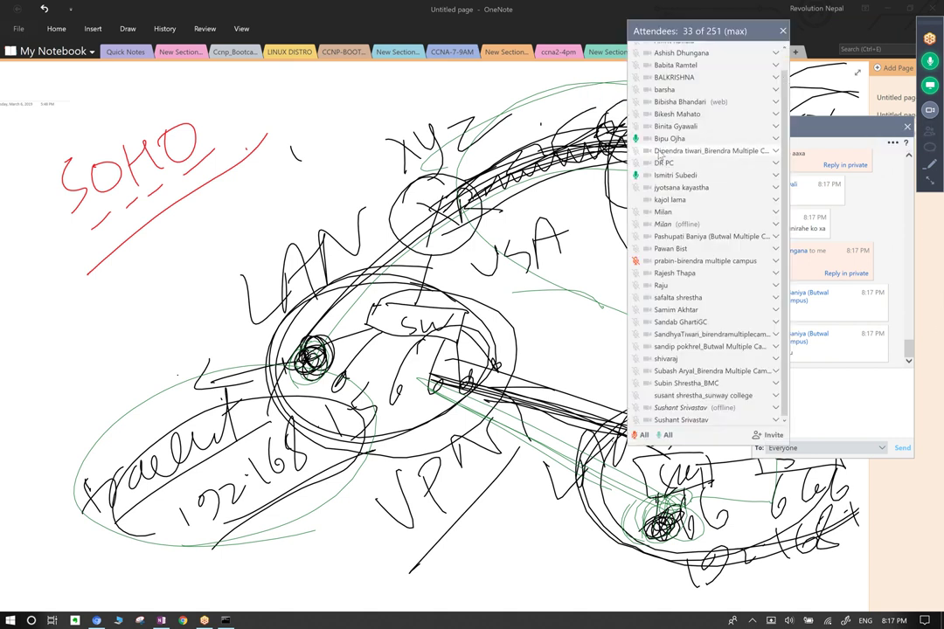
Enlarge the attendee list panel to show more attendees.
scroll(673, 224, "up", 1)
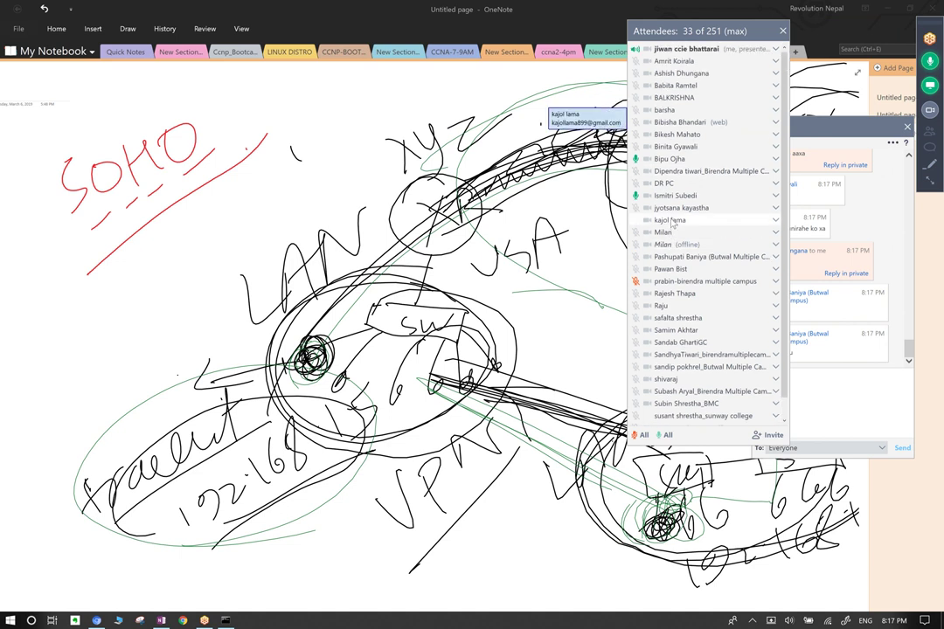
scroll(674, 249, "down", 1)
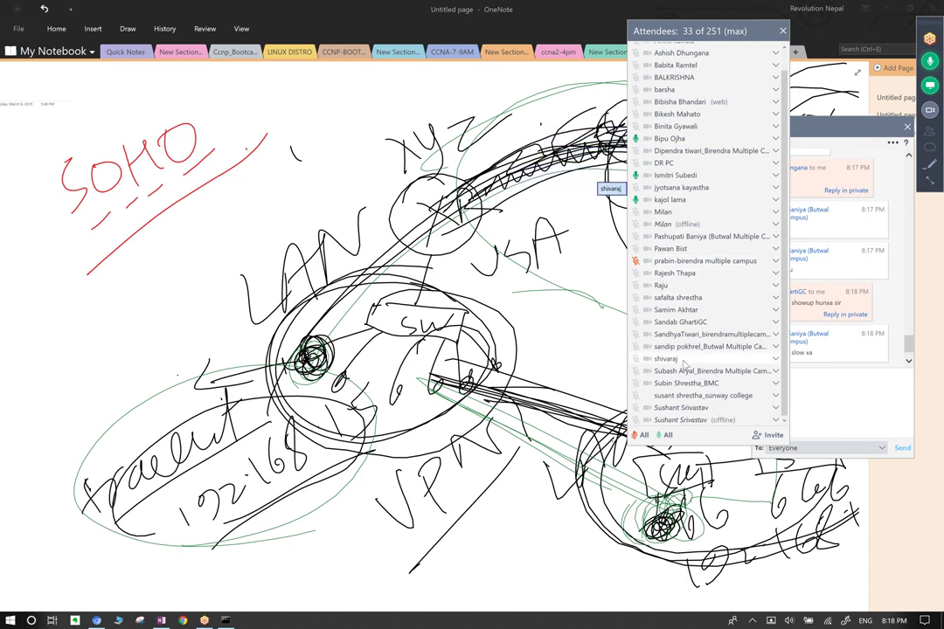
scroll(686, 345, "up", 1)
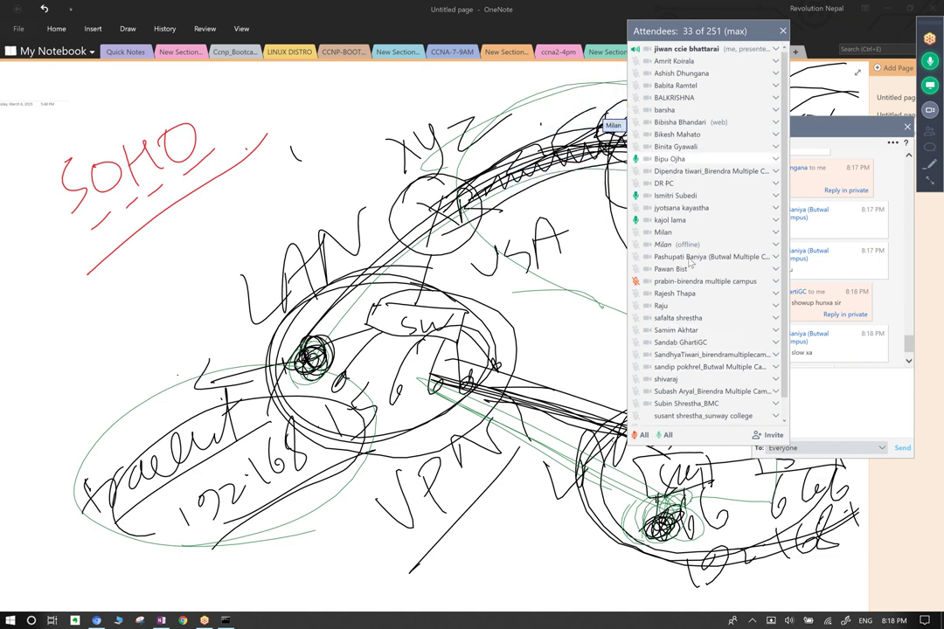
scroll(699, 332, "down", 1)
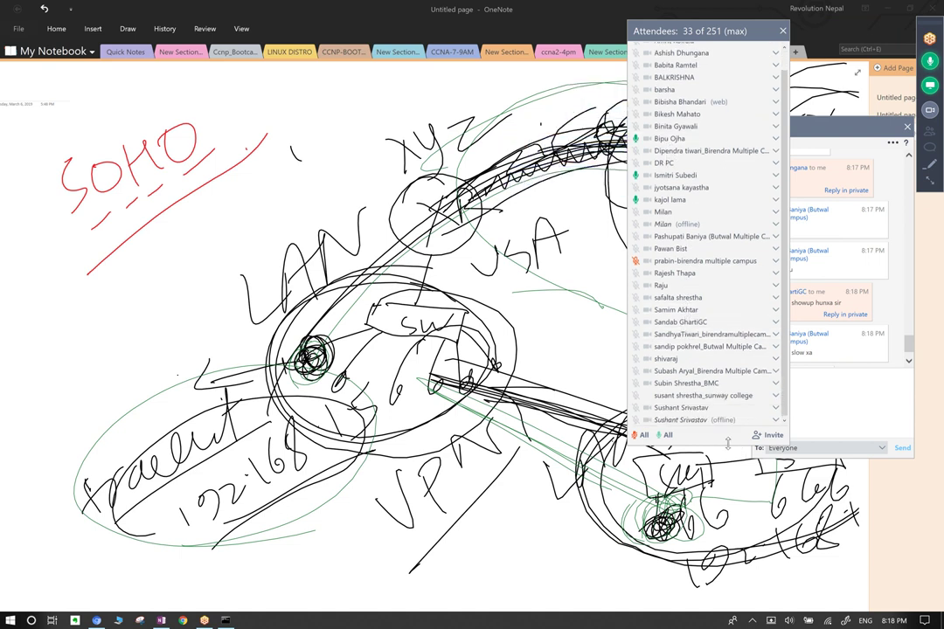
left_click_drag(725, 449, 723, 564)
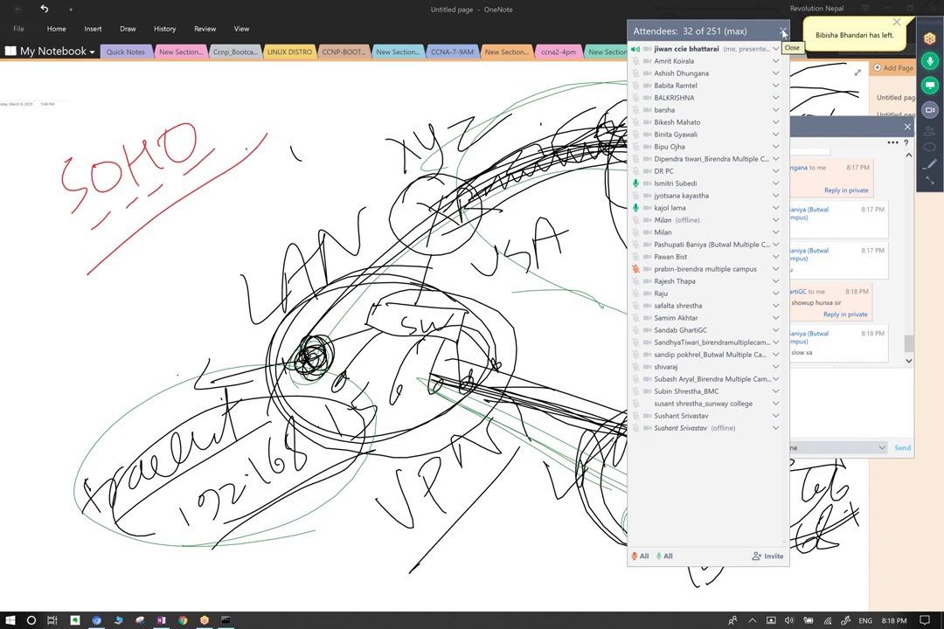
Mute two attendees individually, then mute all other attendees, and close the list.
left_click(636, 184)
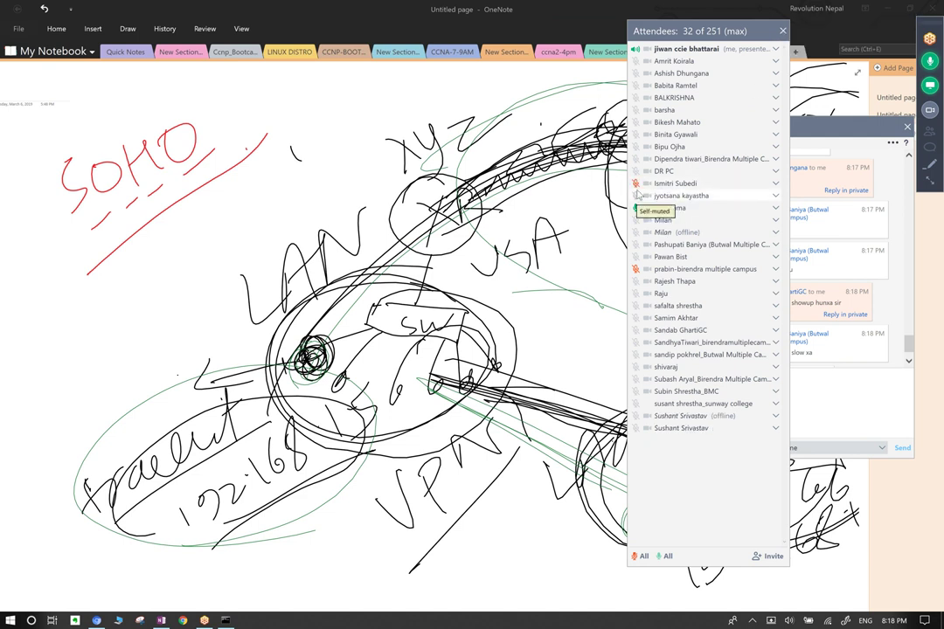
left_click(636, 208)
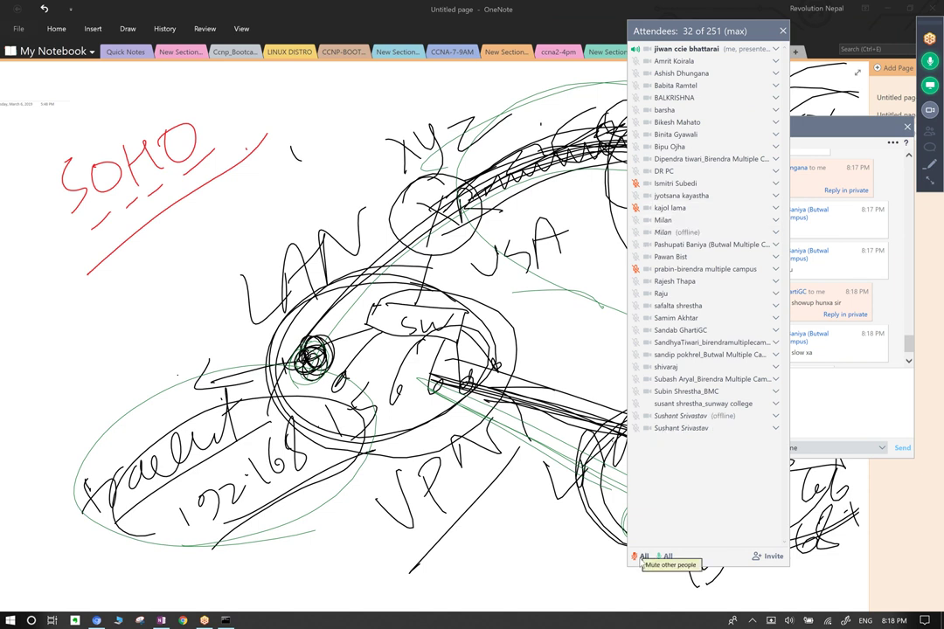
left_click(643, 557)
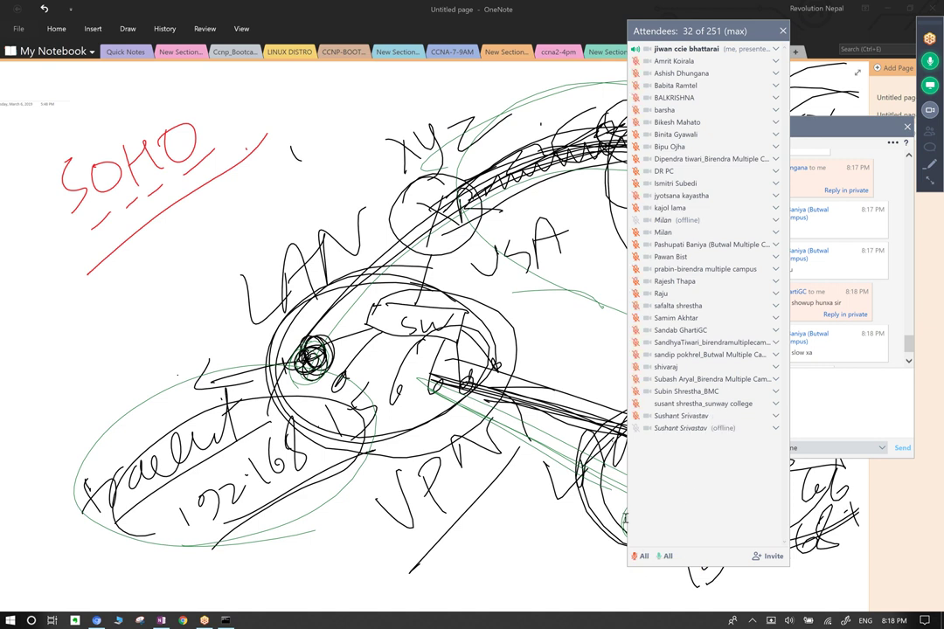
left_click(782, 31)
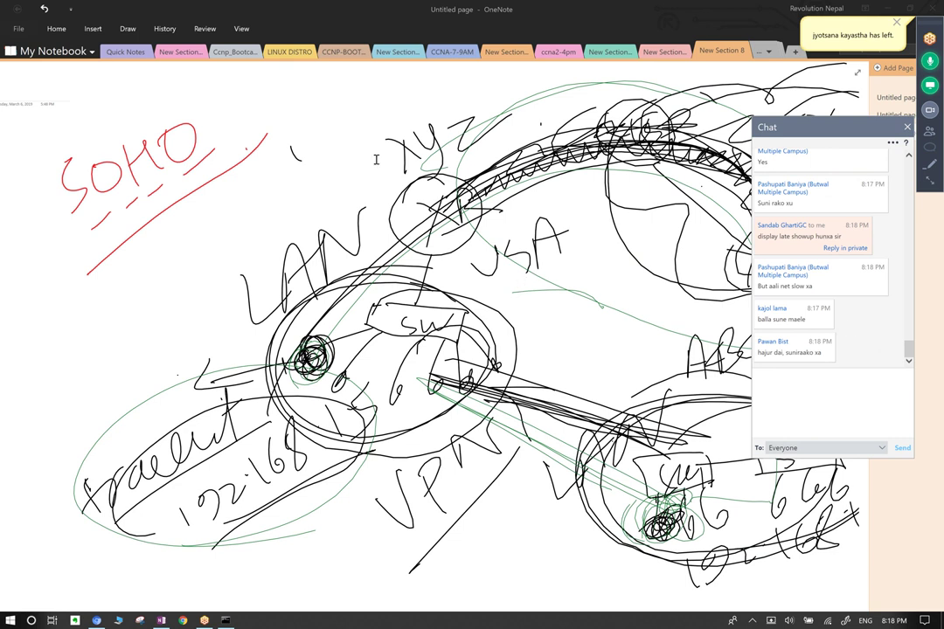
Bring the OneNote page back into focus and scroll down to a blank area.
left_click(540, 14)
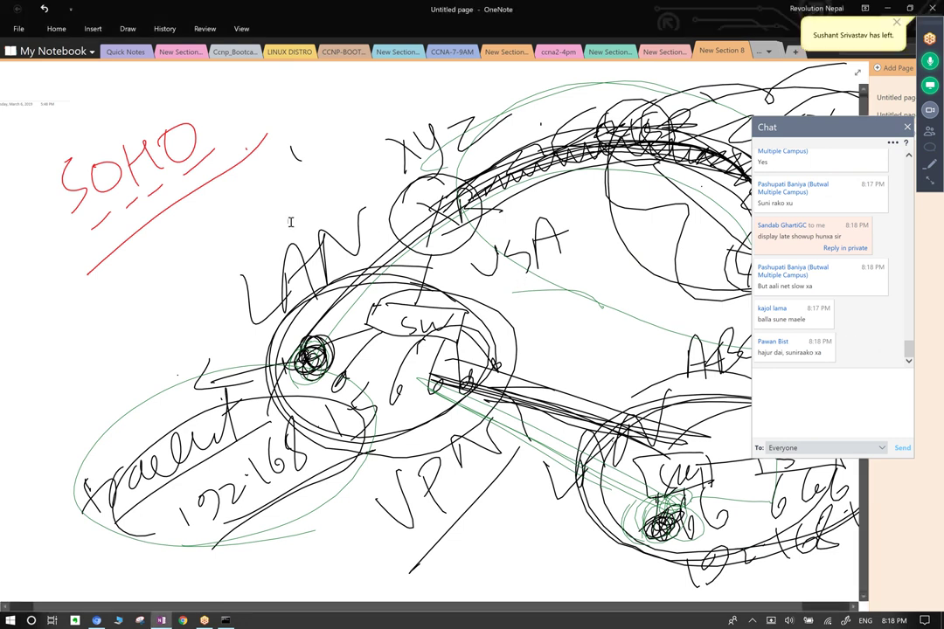
scroll(249, 188, "down", 10)
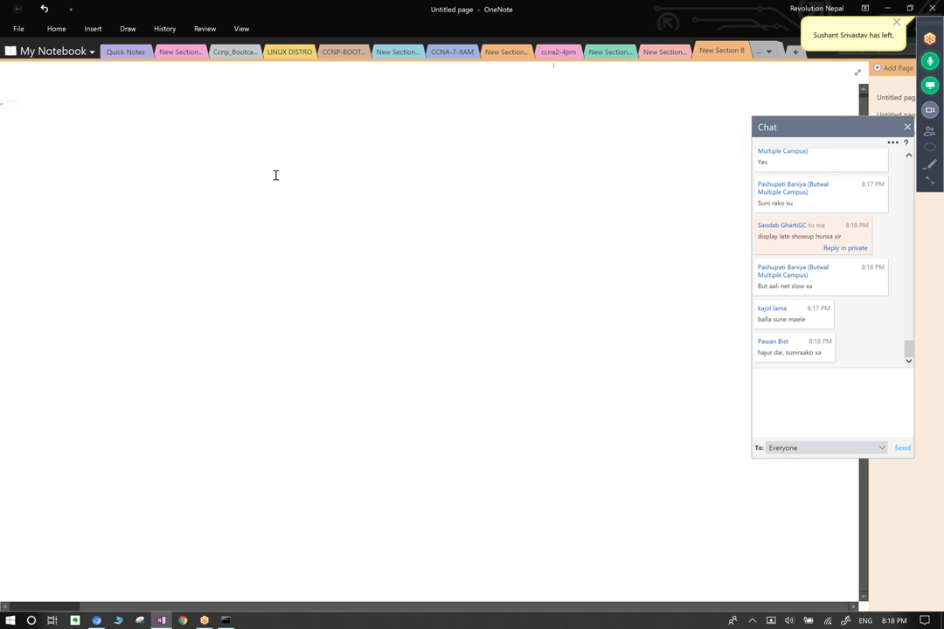
Pick a built-in pen from the Draw tab's pen gallery and close the meeting chat.
left_click(127, 29)
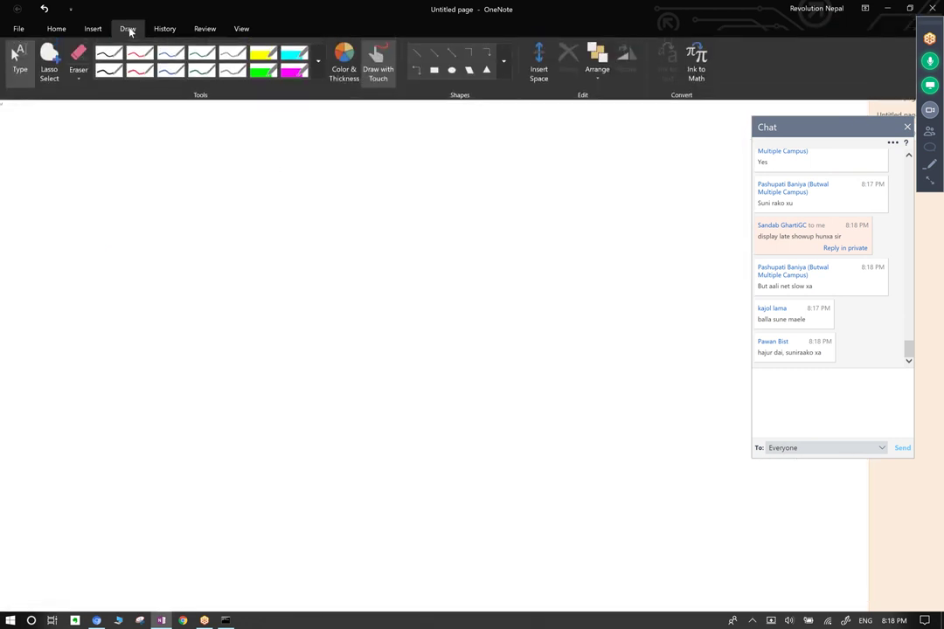
left_click(318, 66)
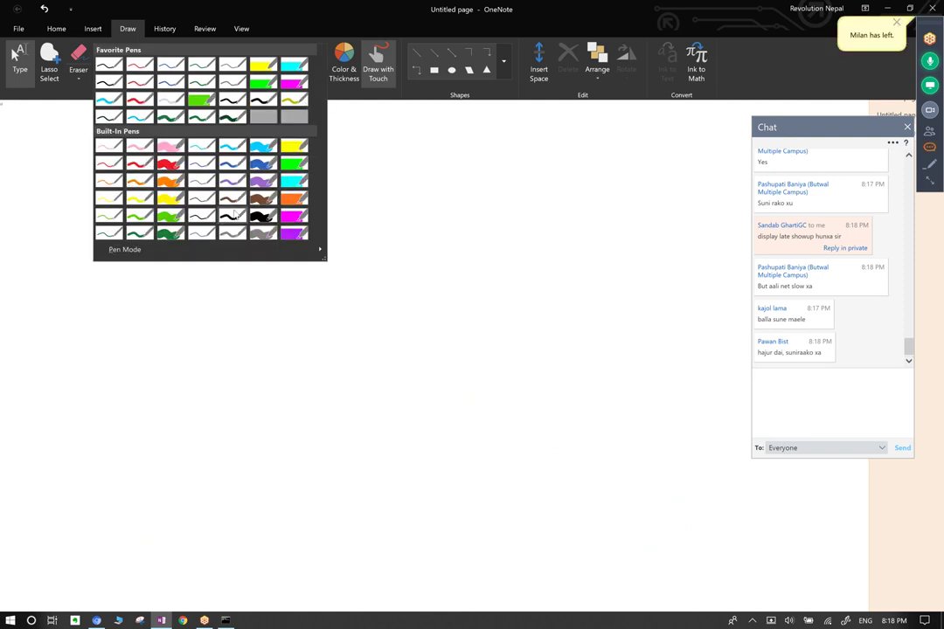
left_click(216, 185)
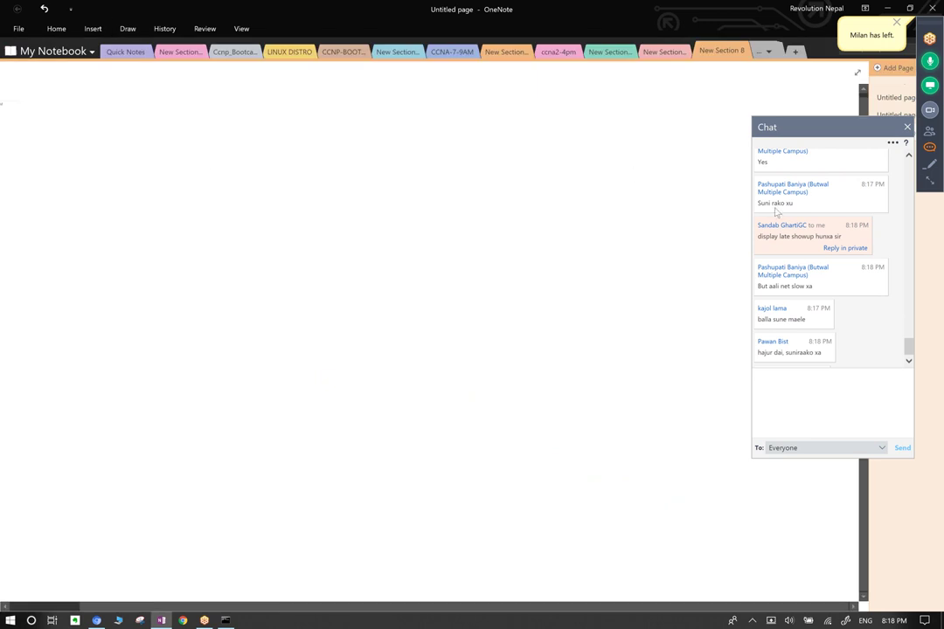
left_click(866, 331)
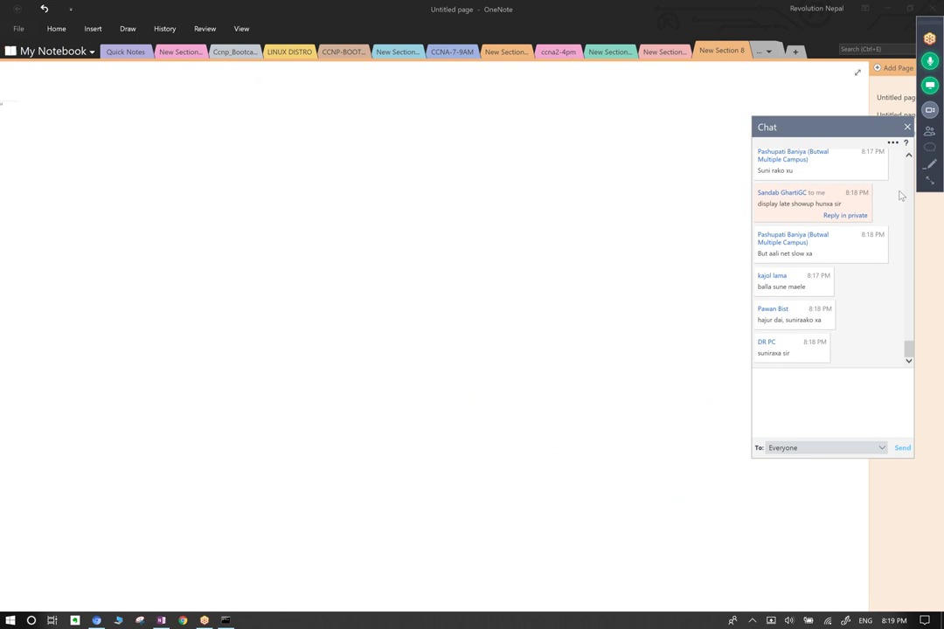
left_click(907, 129)
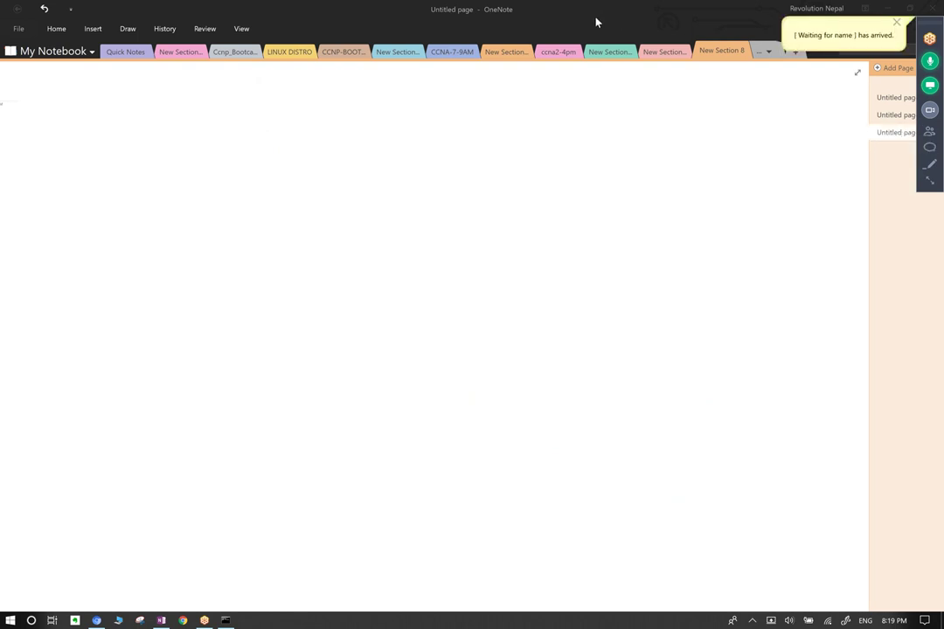
left_click(897, 23)
left_click(666, 10)
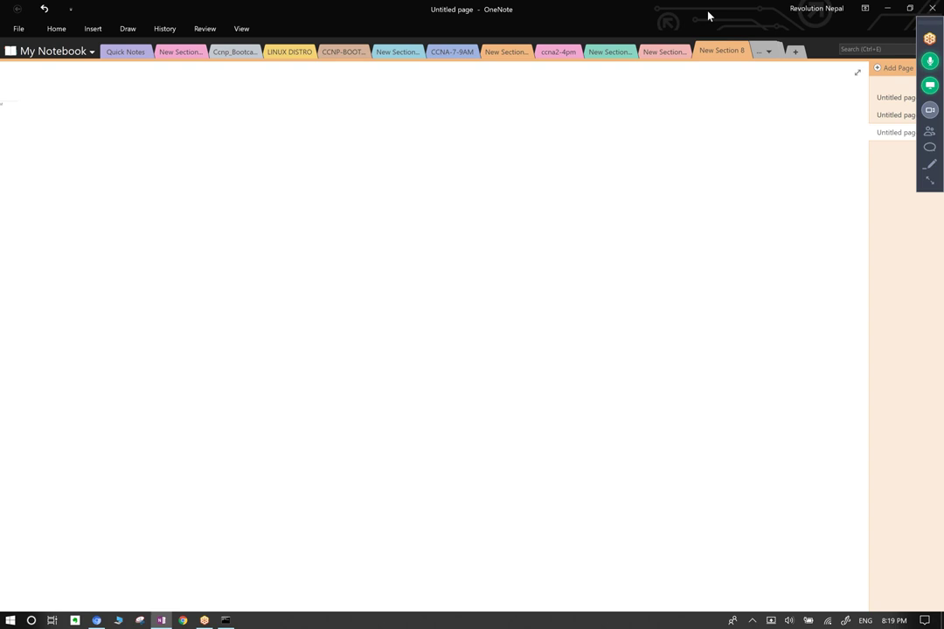
right_click(698, 16)
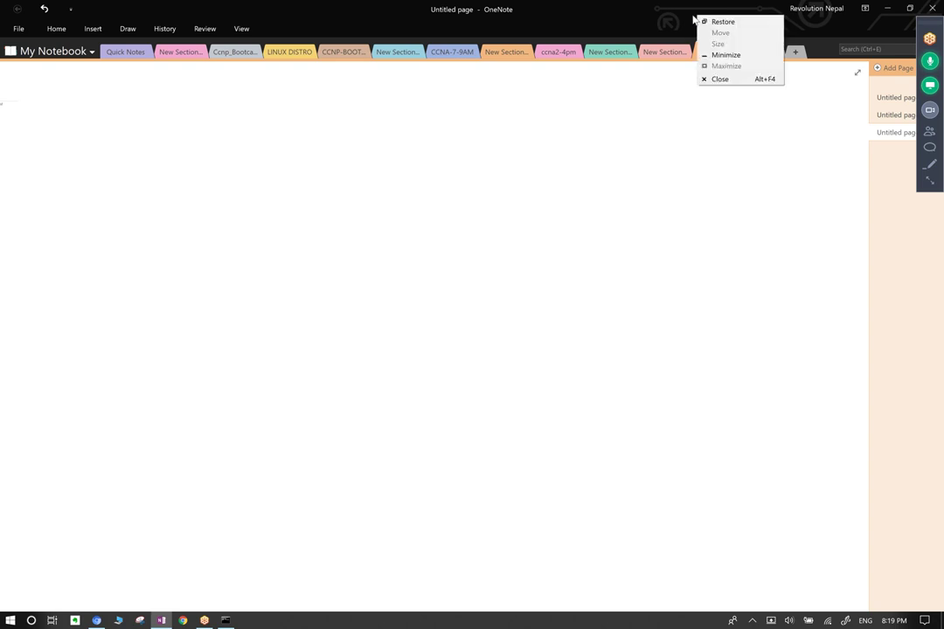
left_click(662, 19)
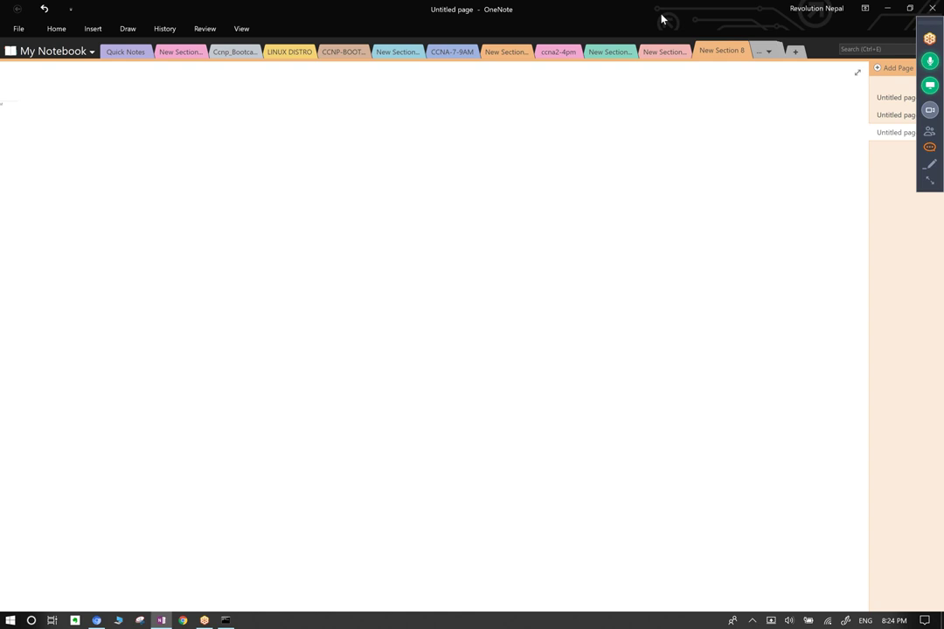
Freehand in black ink the top router, left circle, rectangle, devices and cloud, with connecting links.
mouse_move(489, 140)
left_mouse_down()
mouse_move(488, 184)
mouse_move(443, 163)
left_mouse_up()
left_click_drag(336, 224, 364, 308)
mouse_move(328, 258)
left_mouse_down()
mouse_move(364, 308)
mouse_move(319, 425)
left_mouse_up()
mouse_move(268, 416)
left_mouse_down()
mouse_move(424, 400)
mouse_move(396, 495)
left_mouse_up()
mouse_move(320, 510)
left_mouse_down()
mouse_move(310, 562)
mouse_move(314, 548)
mouse_move(294, 557)
mouse_move(323, 489)
left_mouse_up()
mouse_move(357, 260)
left_mouse_down()
mouse_move(506, 131)
mouse_move(463, 185)
mouse_move(535, 194)
left_mouse_up()
mouse_move(627, 197)
left_mouse_down()
mouse_move(734, 305)
mouse_move(730, 341)
mouse_move(782, 301)
mouse_move(842, 278)
mouse_move(855, 319)
left_mouse_up()
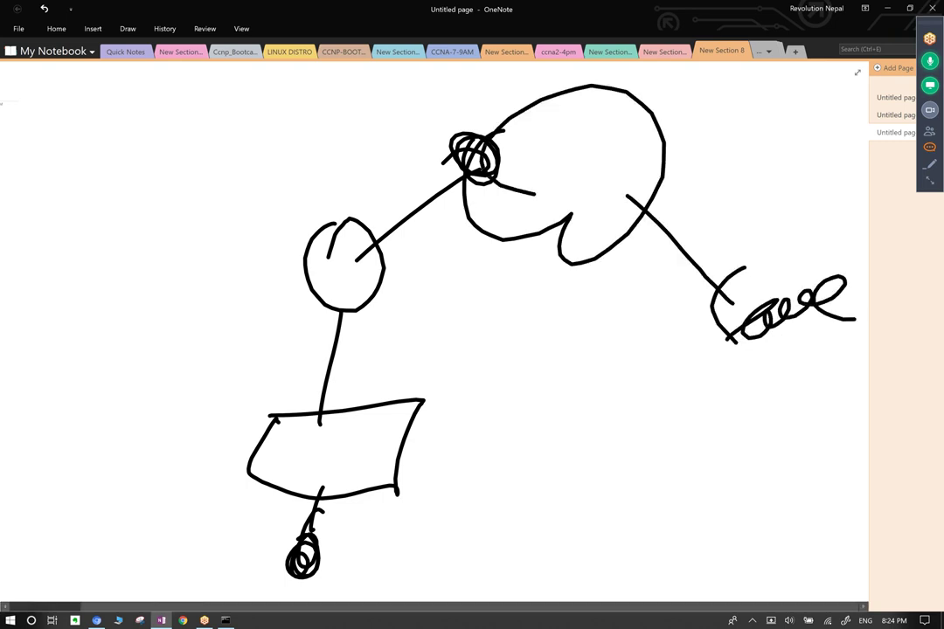
left_click_drag(742, 324, 354, 527)
Add cross marks on the links: an X in the middle and marks around the left circle.
left_click_drag(458, 343, 628, 379)
left_click_drag(596, 312, 536, 432)
left_click_drag(306, 251, 390, 275)
mouse_move(352, 223)
left_mouse_down()
mouse_move(328, 322)
mouse_move(368, 321)
left_mouse_up()
left_click_drag(314, 328, 362, 328)
left_click_drag(335, 322, 324, 344)
mouse_move(394, 212)
left_mouse_down()
mouse_move(385, 250)
mouse_move(418, 226)
left_mouse_up()
mouse_move(389, 235)
left_mouse_down()
mouse_move(381, 255)
mouse_move(409, 230)
left_mouse_up()
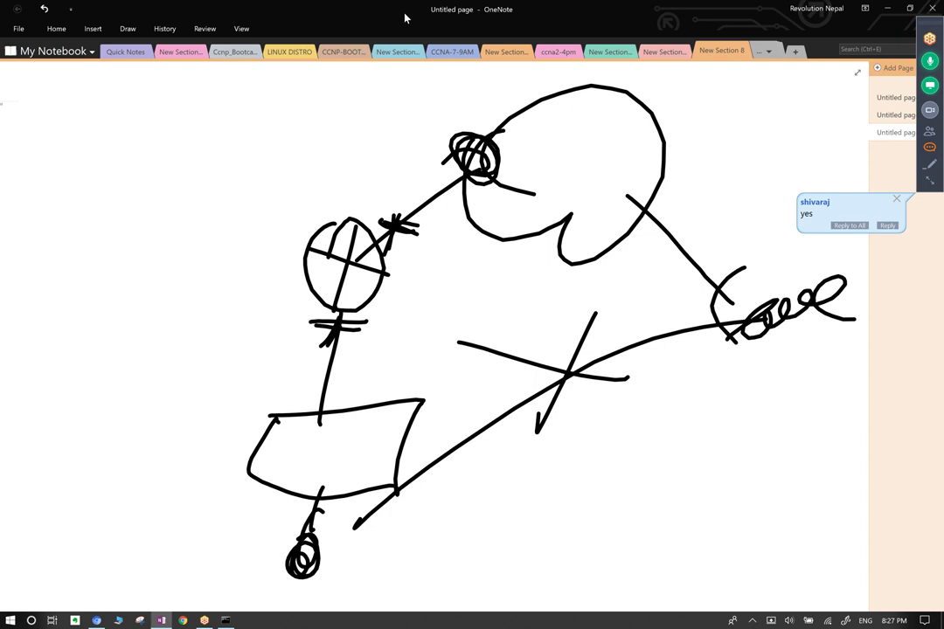
left_click(896, 199)
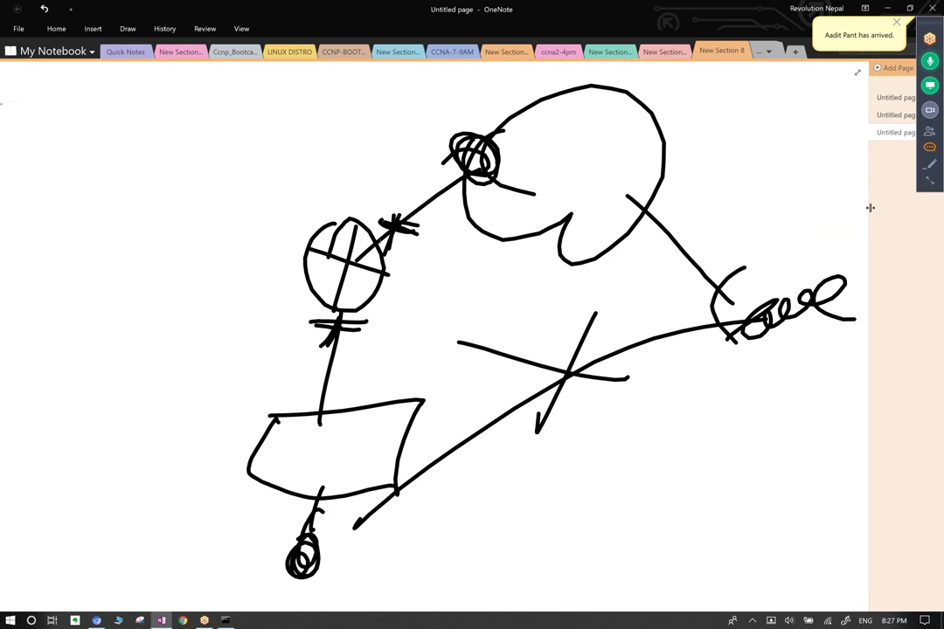
Erase all the ink with Ctrl+A and Delete, then pick a pen from the Draw pens gallery.
key("ctrl+a")
key("Delete")
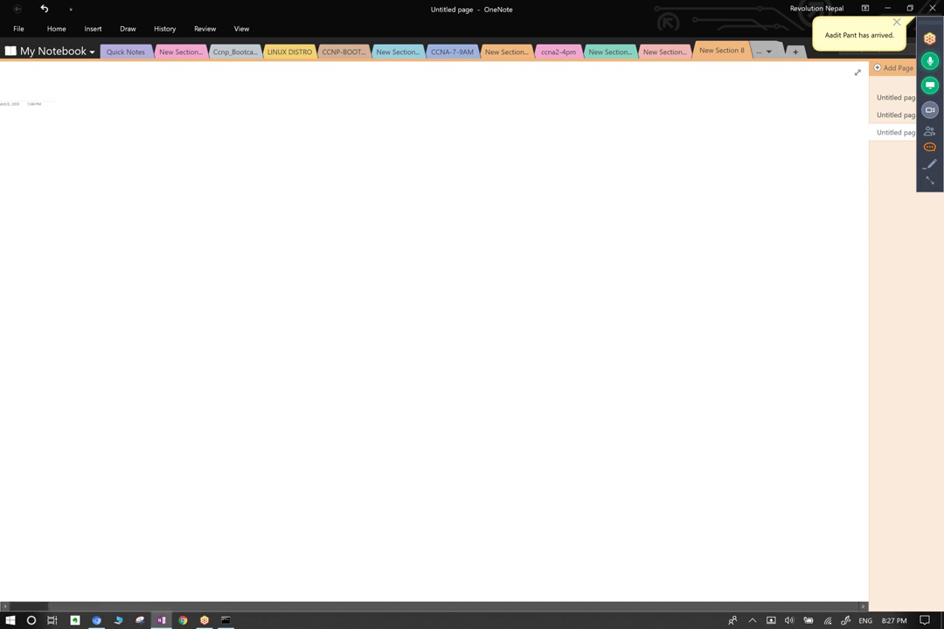
left_click(127, 28)
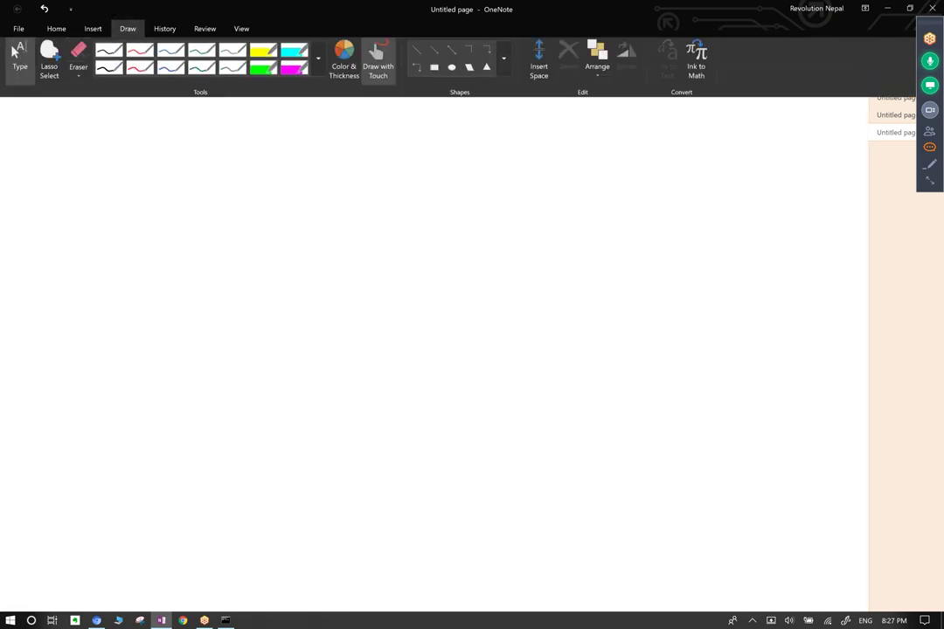
left_click(318, 62)
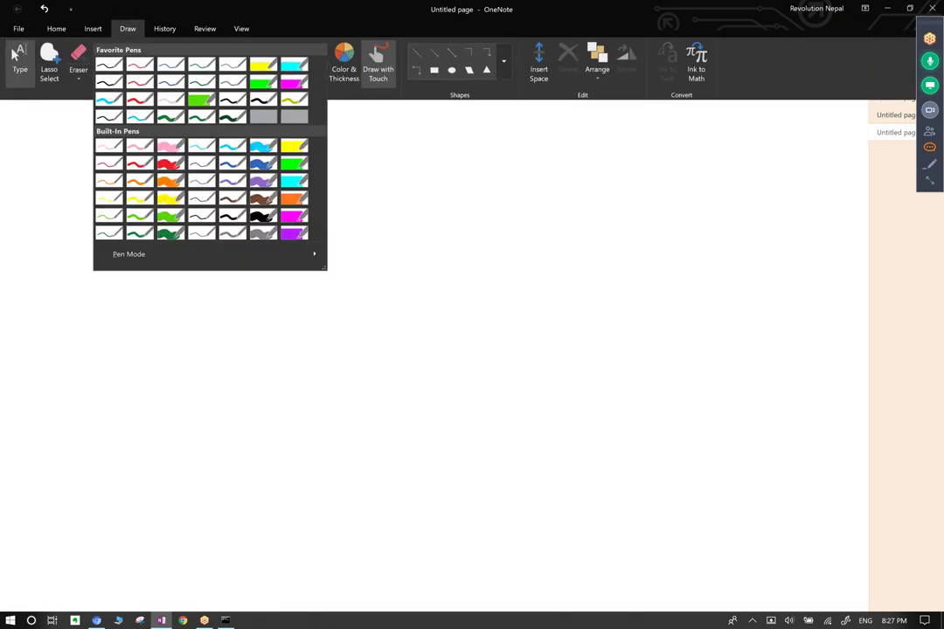
left_click(18, 58)
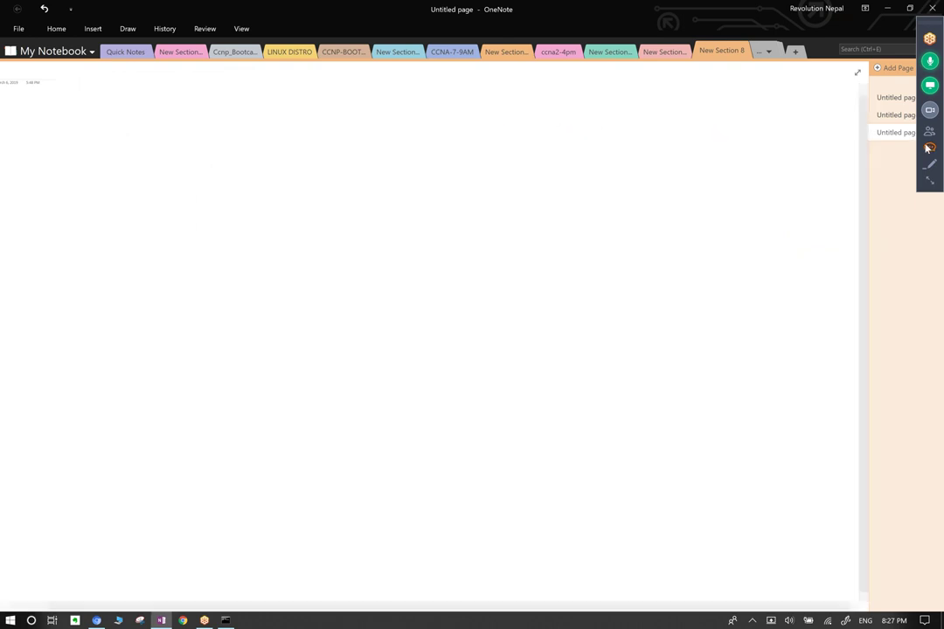
Open the Skype meeting Chat panel with Alt+H.
key("alt+h")
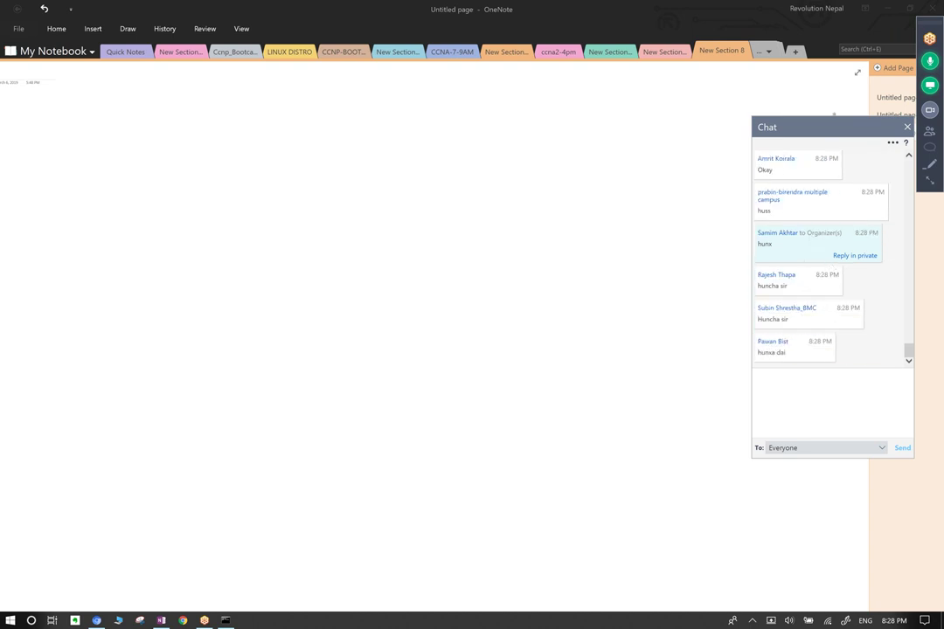
Move the chat panel up, scroll through it, dismiss the arrival notice and close the chat.
left_click_drag(834, 117, 834, 3)
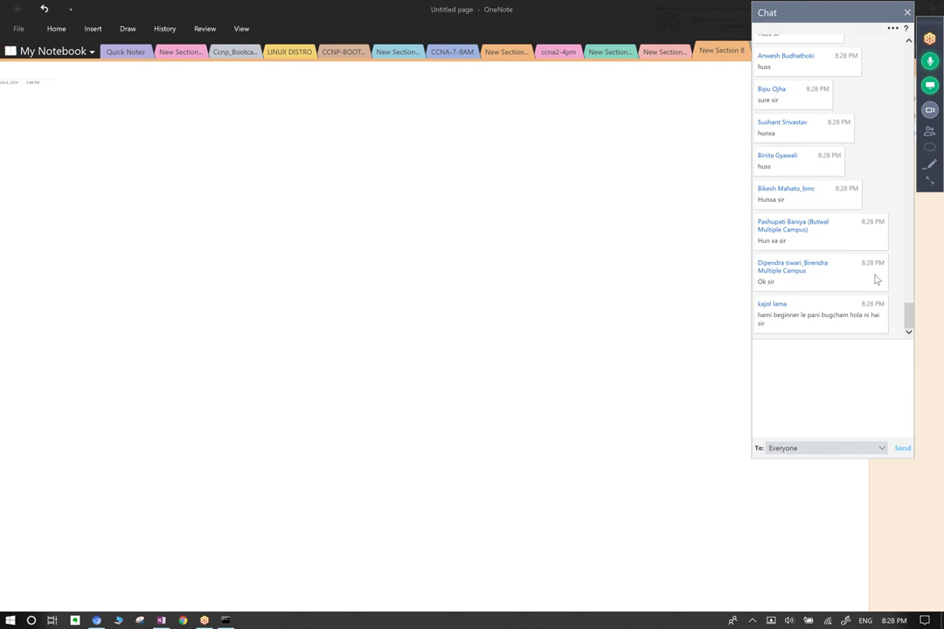
scroll(874, 258, "up", 3)
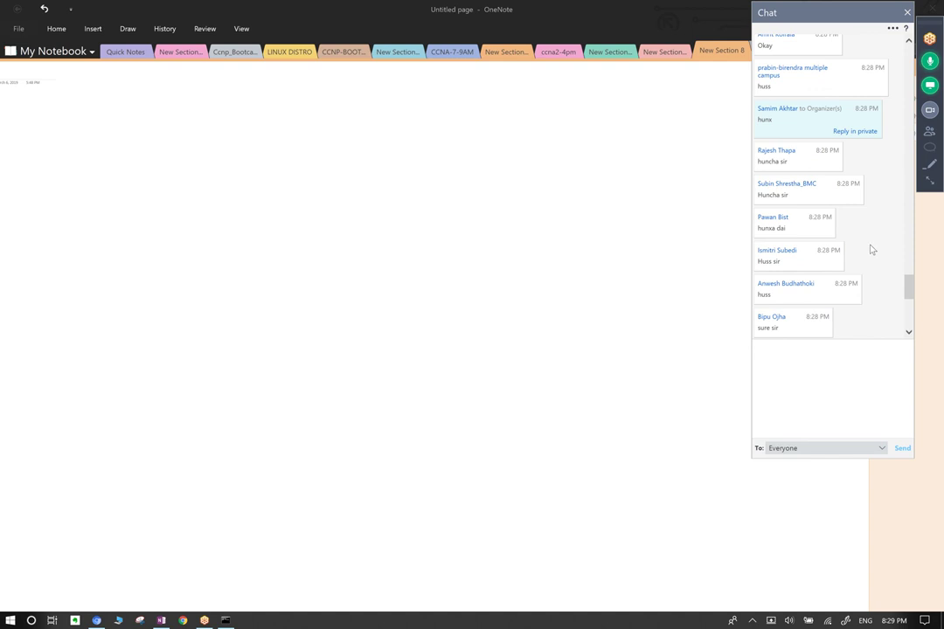
scroll(871, 249, "up", 1)
scroll(872, 249, "up", 1)
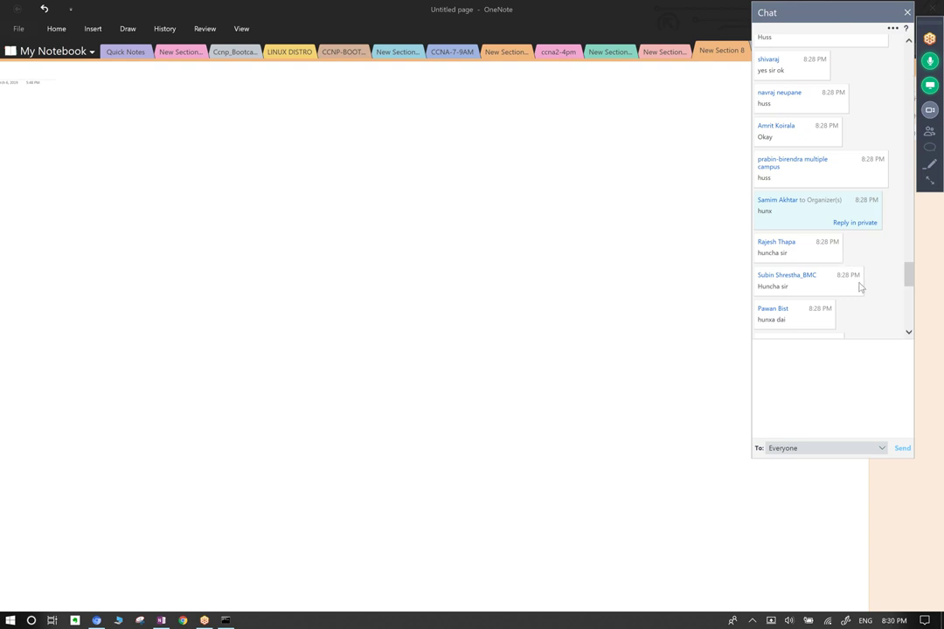
scroll(876, 309, "down", 10)
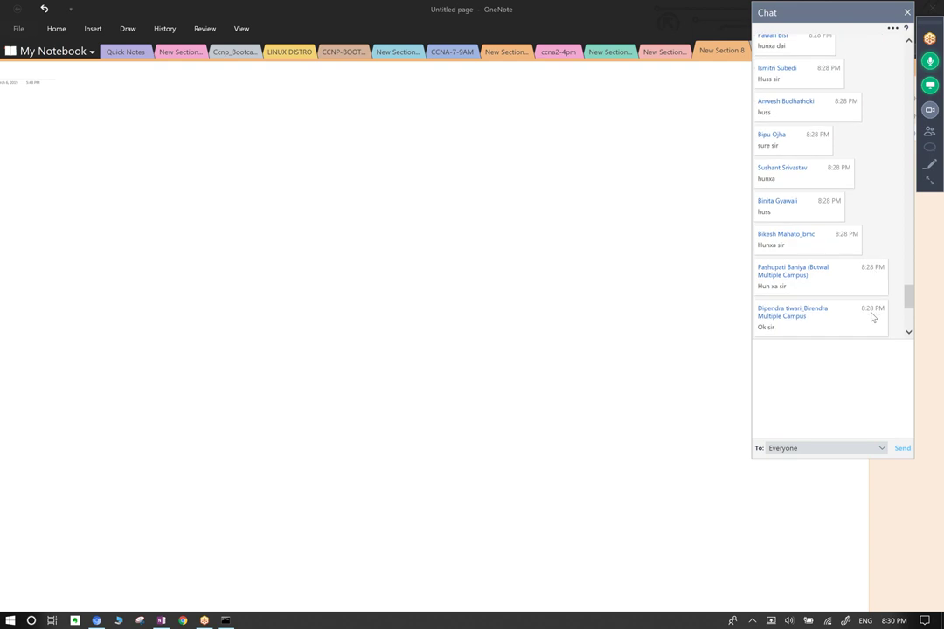
scroll(870, 320, "down", 1)
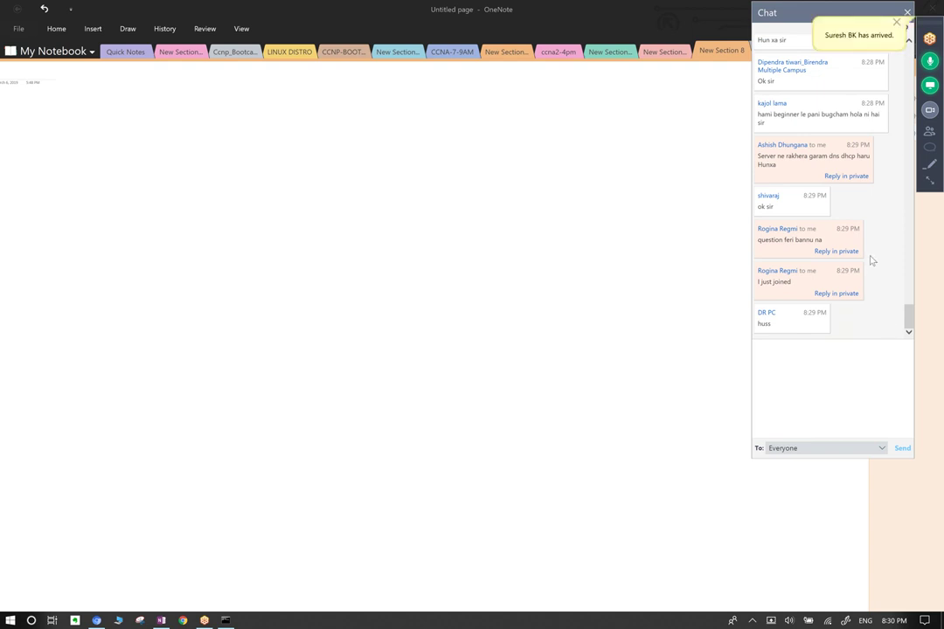
left_click(899, 29)
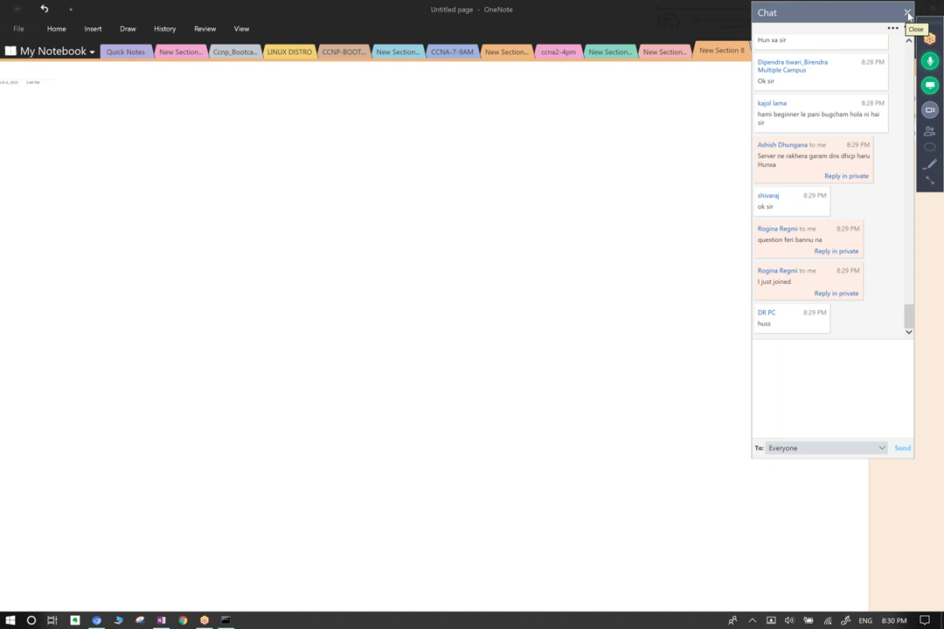
left_click(908, 14)
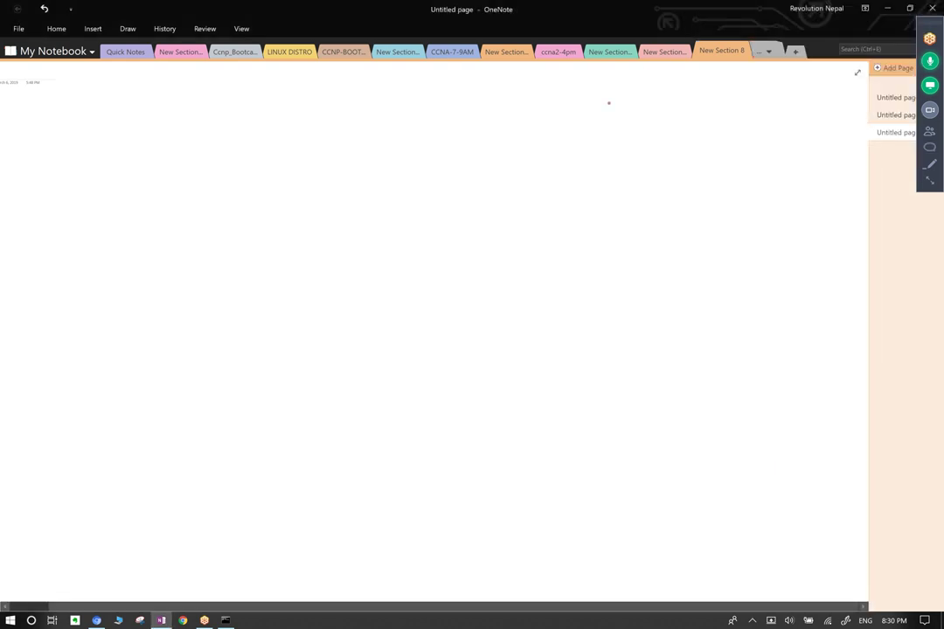
Search 'gns' from the Start menu and launch the GNS3 Desktop app.
key("super")
type("gns")
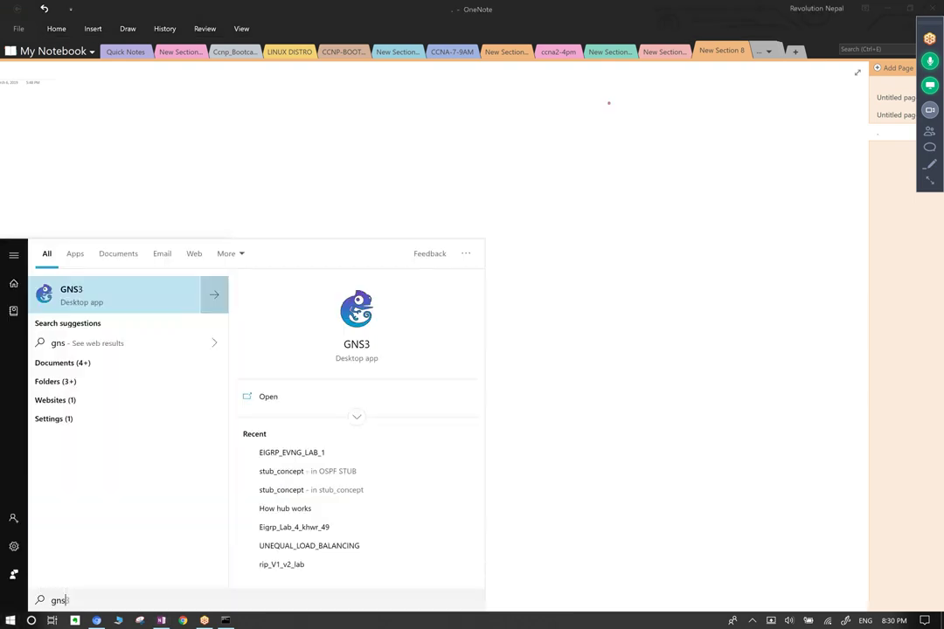
left_click(84, 293)
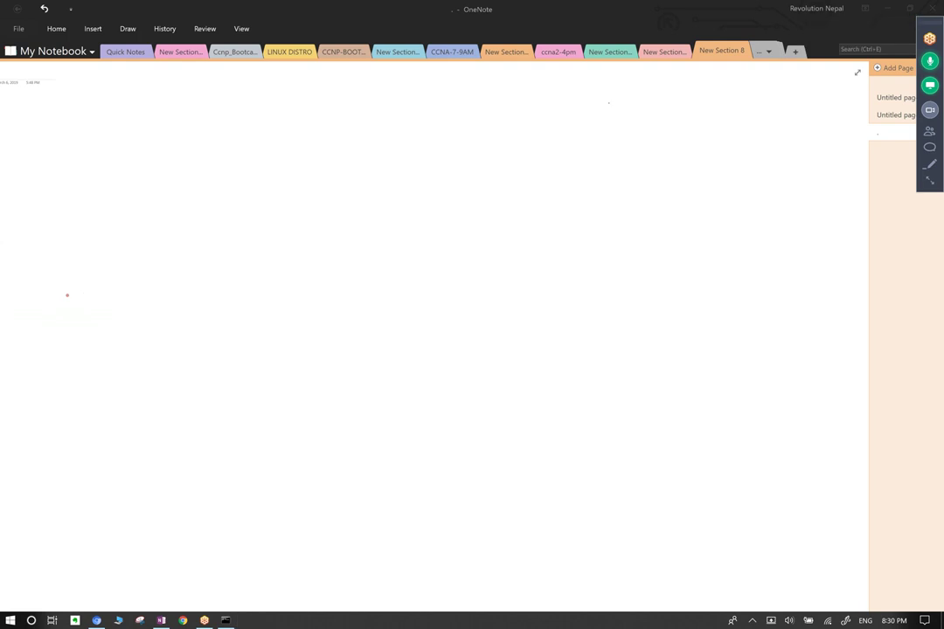
Dismiss the participant arrival notice over OneNote and bring the GNS3 window to the front.
left_click(370, 23)
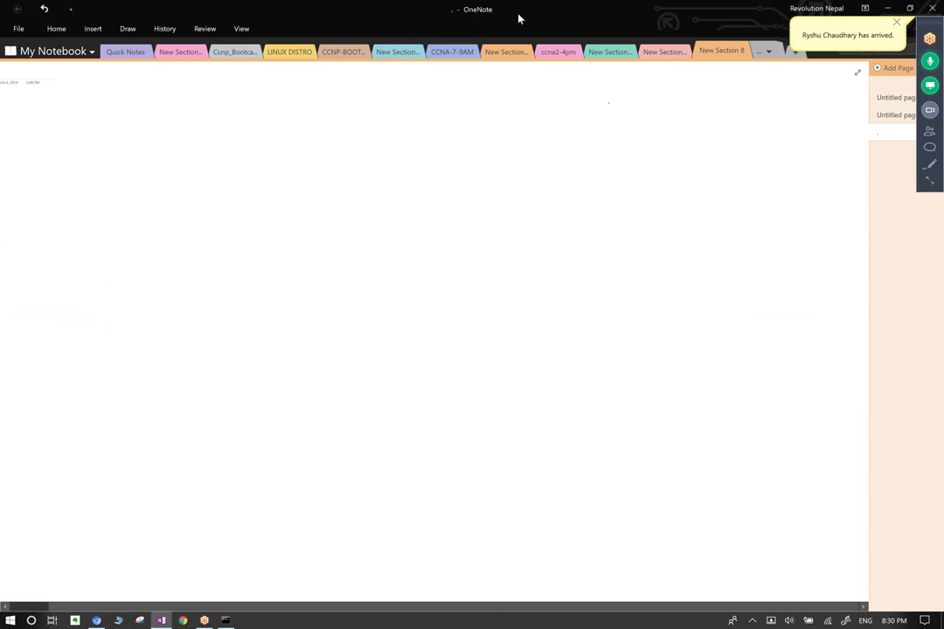
left_click(896, 24)
left_click(826, 39)
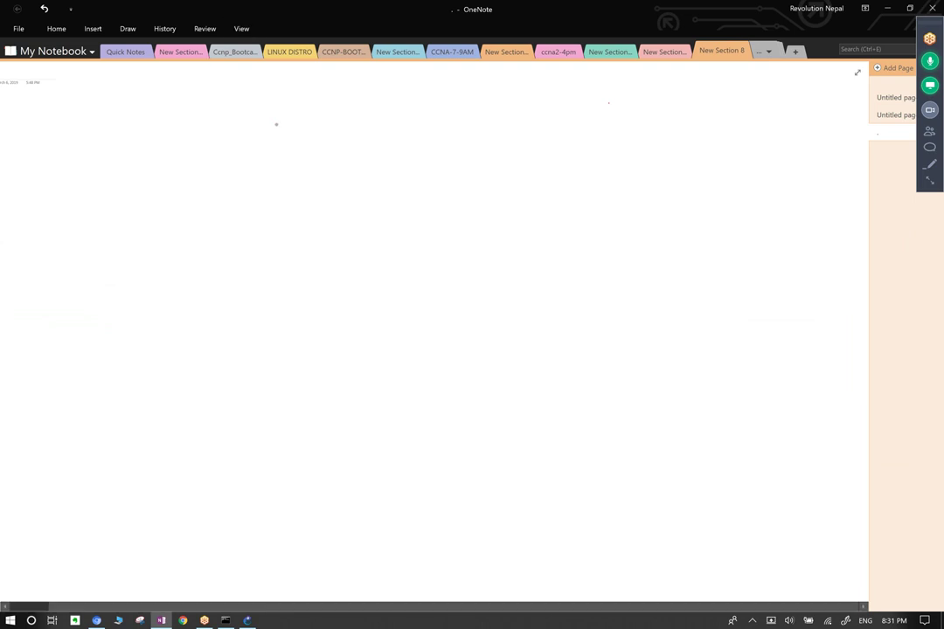
left_click(250, 621)
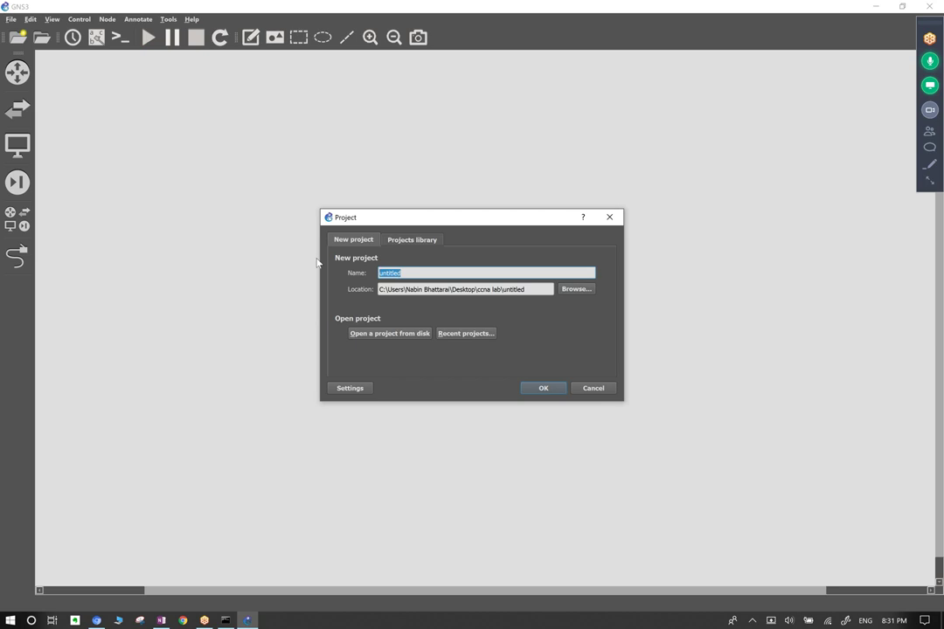
Name the new project NEPAL_FIRST_NETWORKING_PROJECT_HELP_BOOTCAMP, check its location path, and confirm with OK.
type("NEPAL_FIRST_NETWORK")
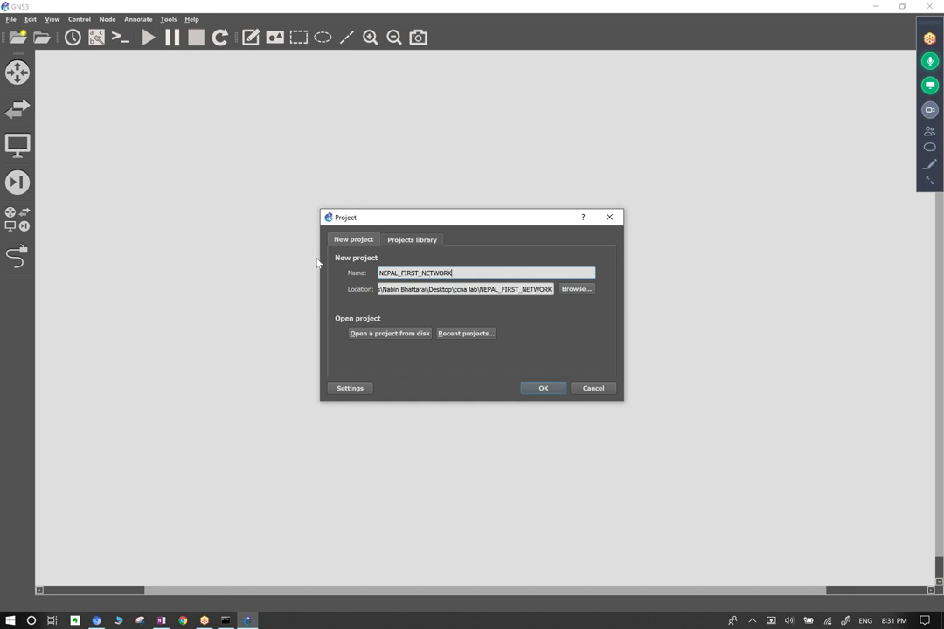
type("ING_")
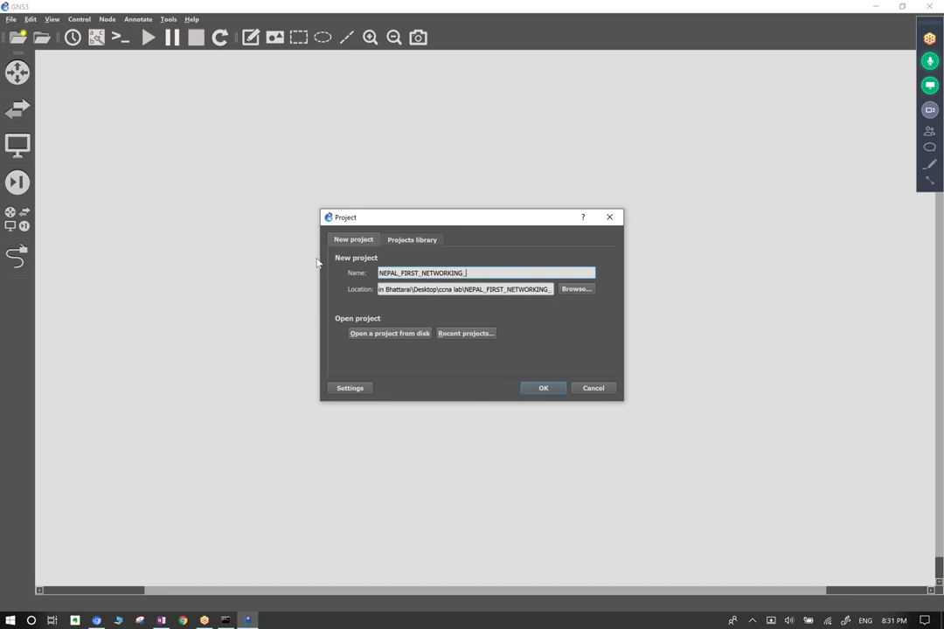
type("PROJECT_H")
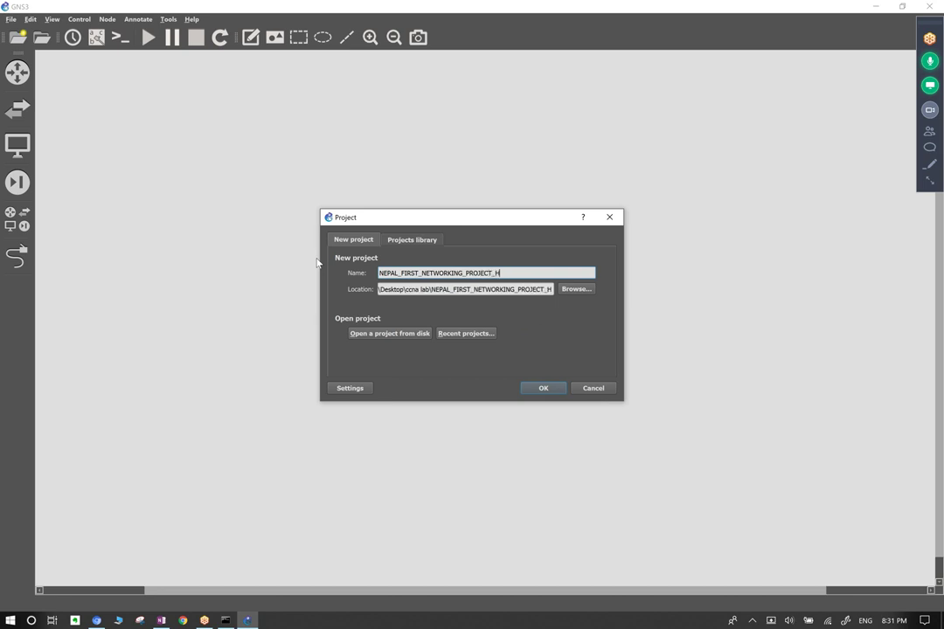
type("ELP_BOOTCAMP")
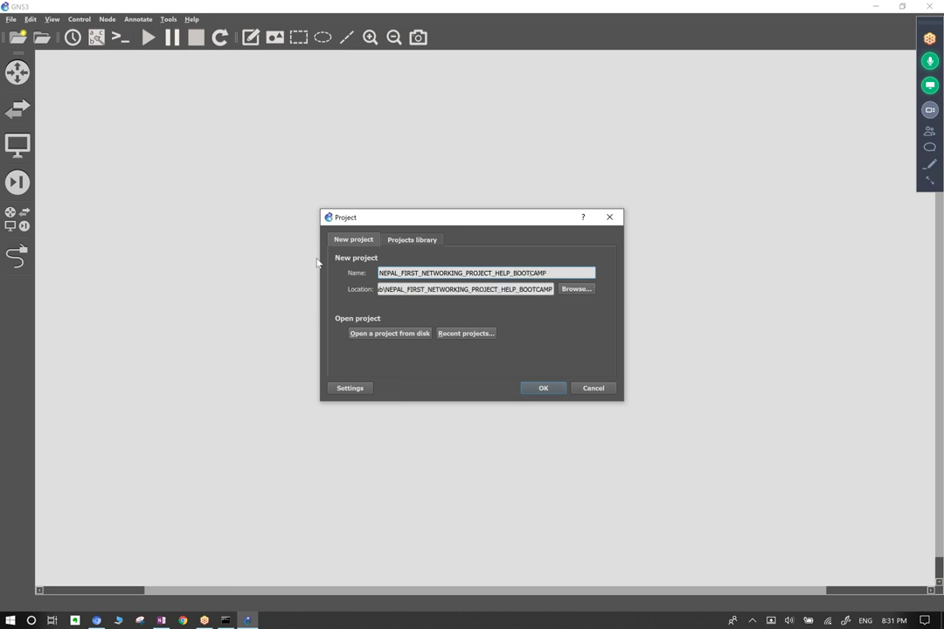
left_click_drag(434, 273, 552, 274)
left_click(553, 273)
left_click(504, 289)
left_click_drag(504, 289, 368, 290)
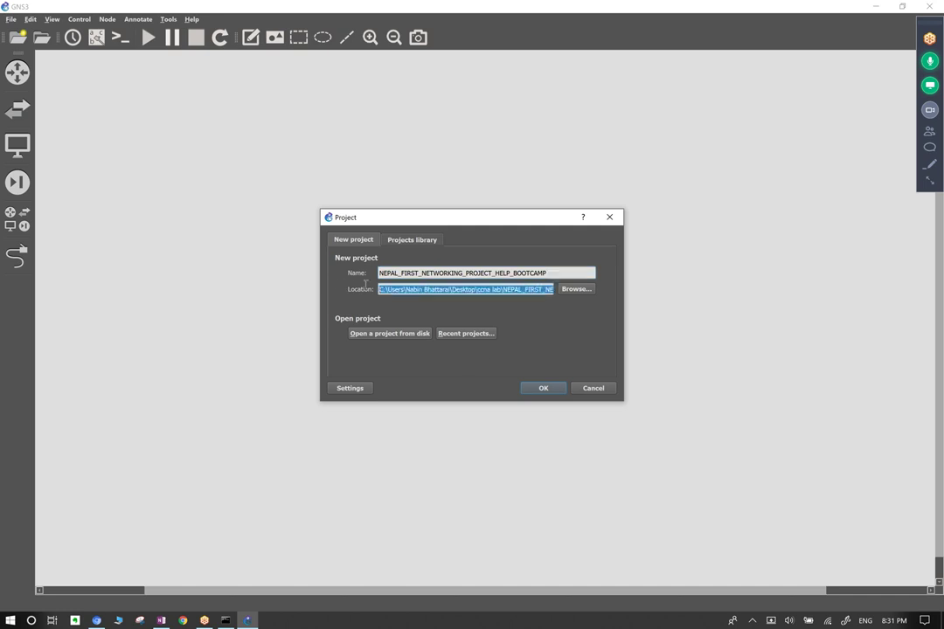
left_click_drag(549, 272, 376, 273)
left_click(551, 273)
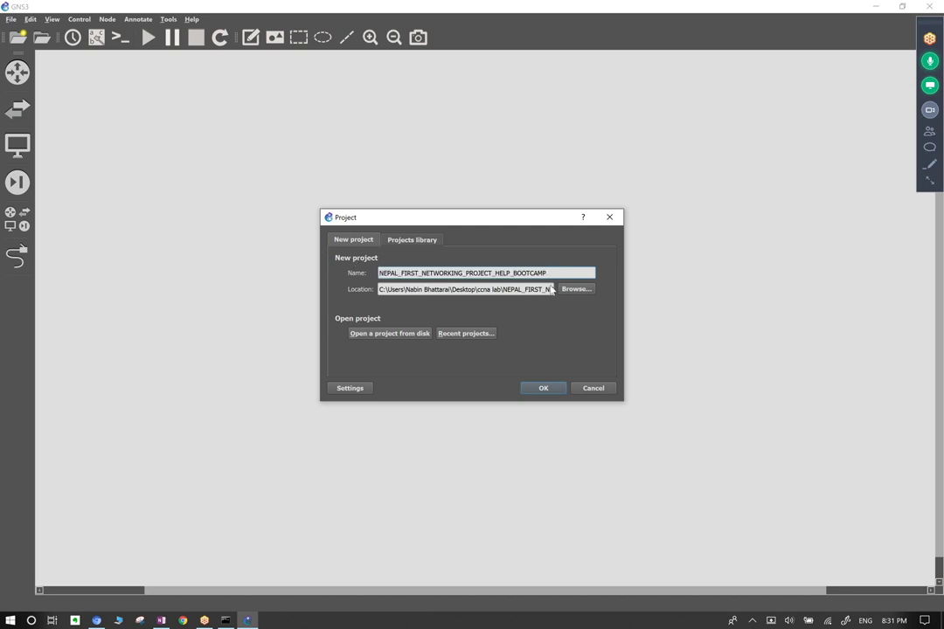
left_click(541, 388)
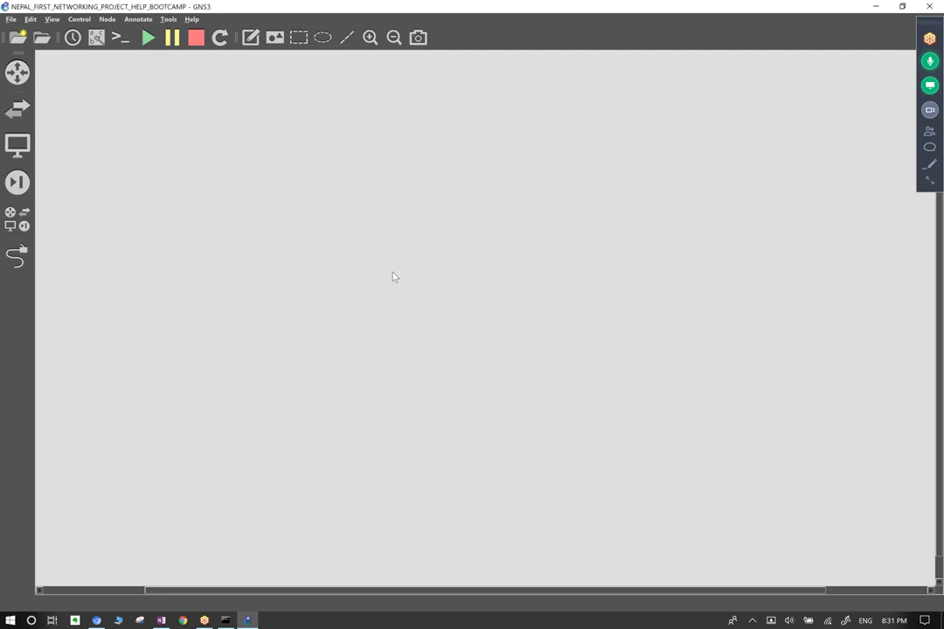
Open Help > About for GNS3 2.1.11 and read through the Team tab's developer list.
left_click(191, 19)
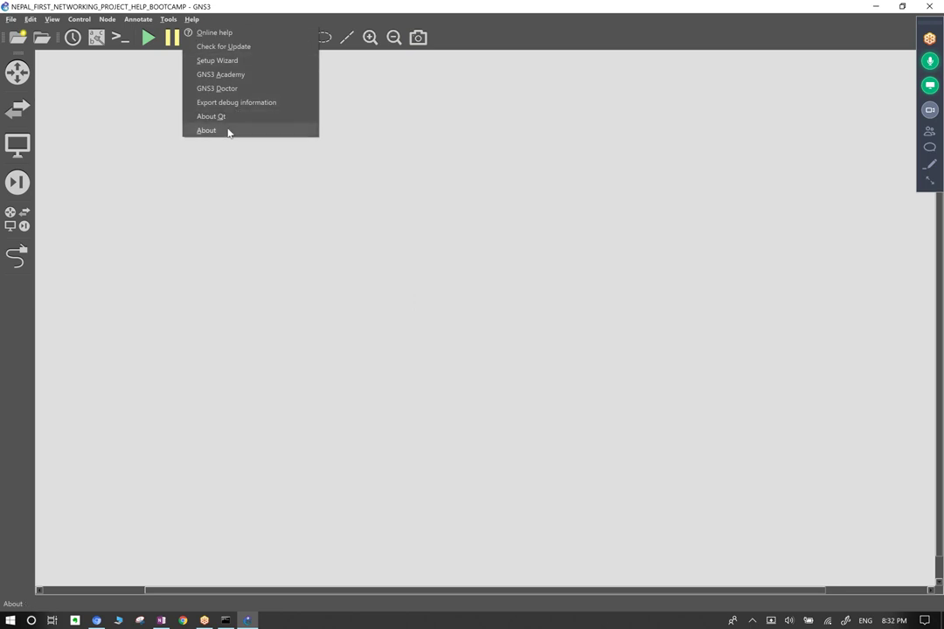
left_click(229, 130)
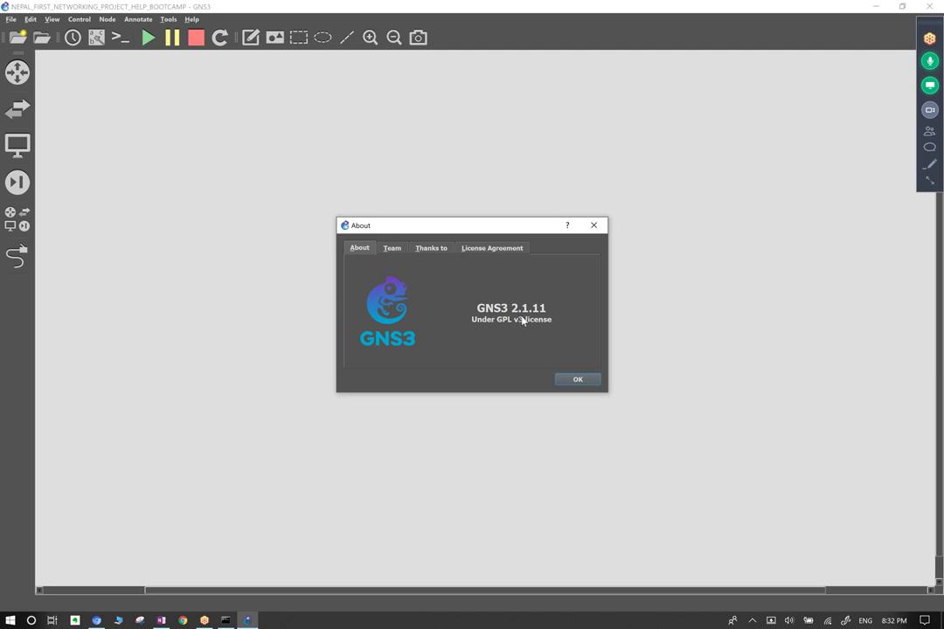
left_click(396, 251)
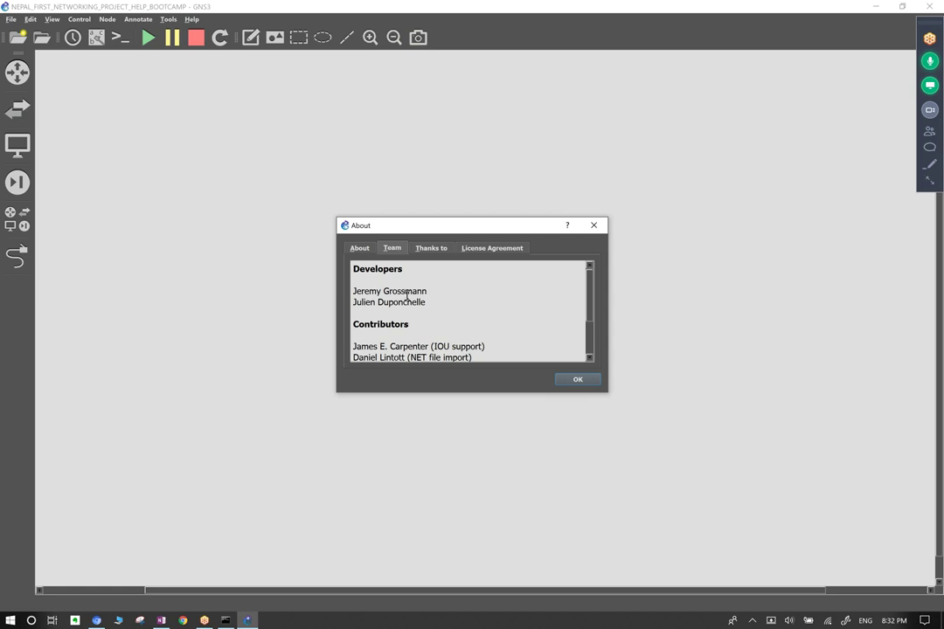
left_click_drag(352, 269, 400, 269)
left_click_drag(353, 290, 525, 357)
left_click(393, 323)
scroll(408, 325, "down", 1)
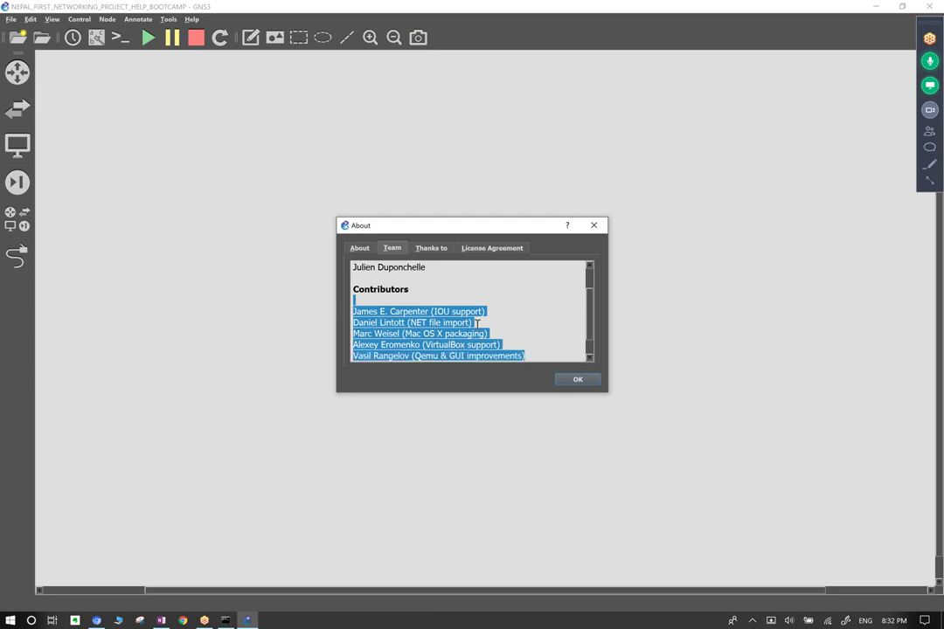
left_click(444, 311)
scroll(443, 319, "down", 1)
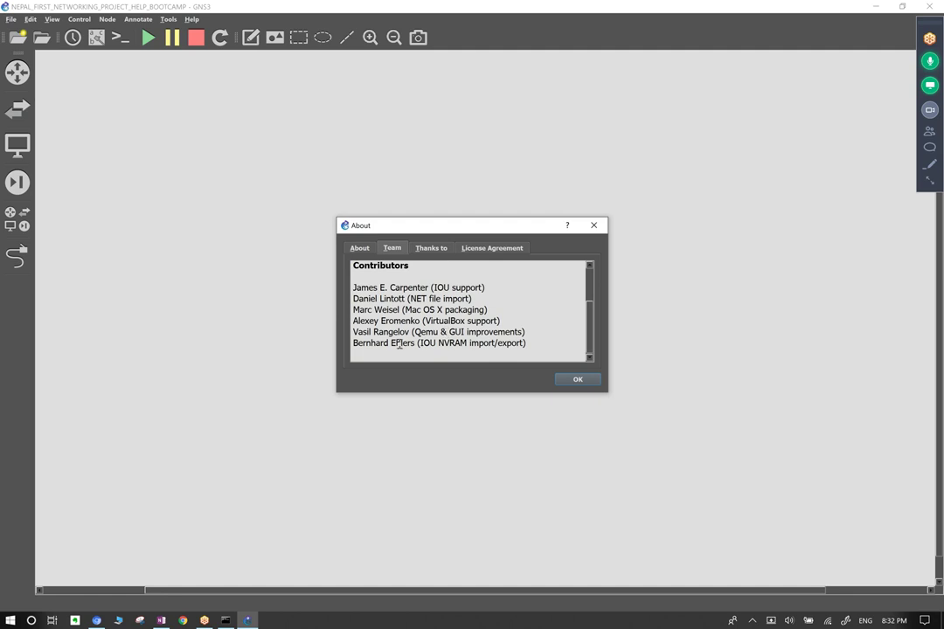
left_click_drag(527, 343, 320, 251)
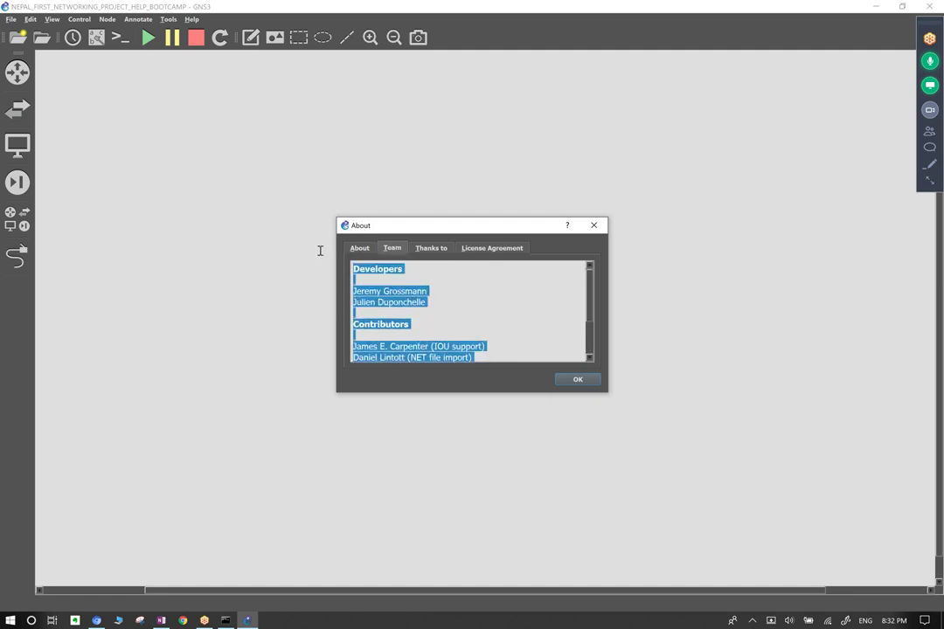
left_click(413, 281)
Browse the list of contributors on the Thanks to tab.
left_click(431, 247)
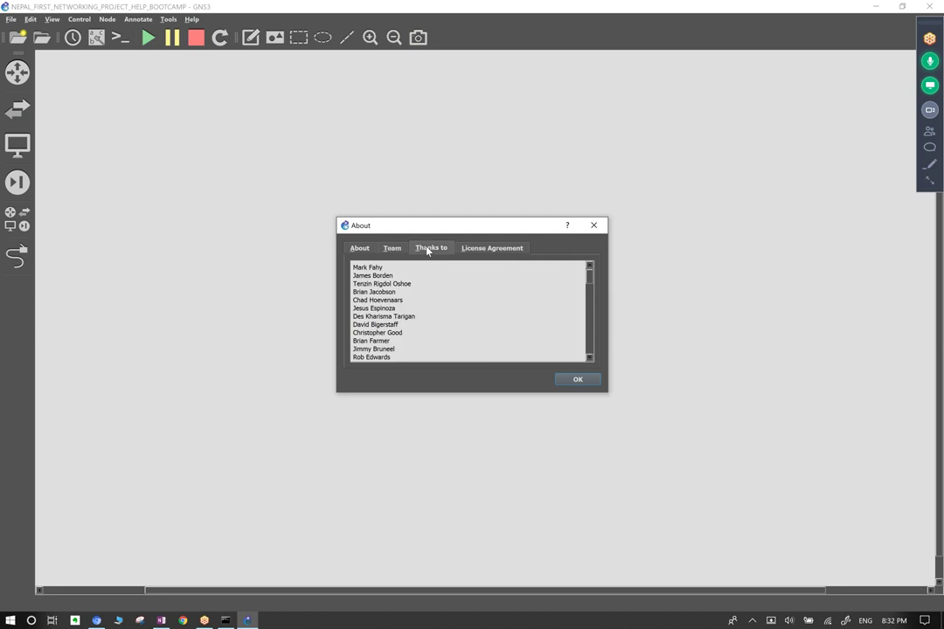
left_click_drag(354, 269, 411, 286)
scroll(406, 296, "down", 3)
scroll(406, 296, "down", 12)
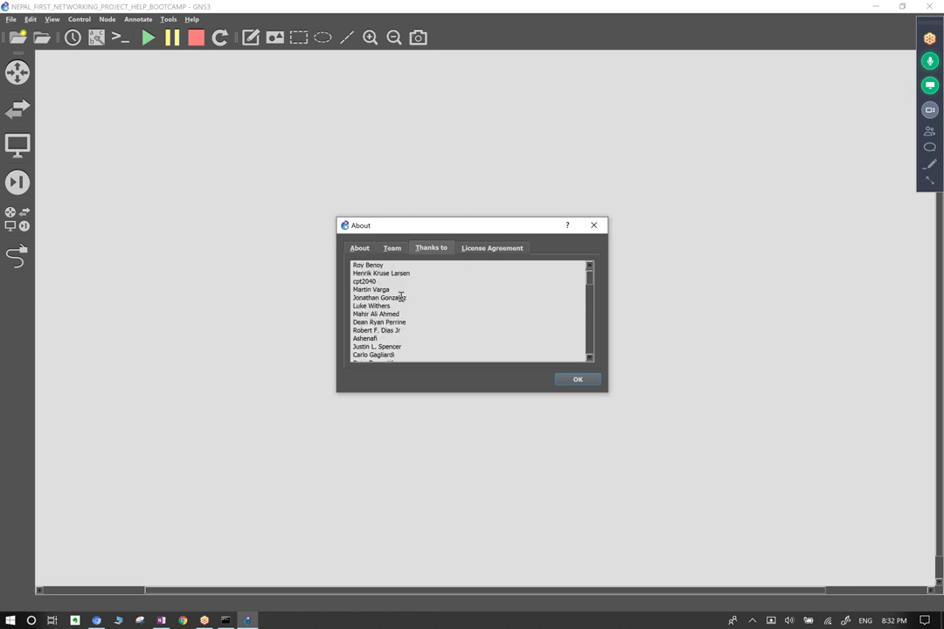
left_click_drag(590, 274, 580, 347)
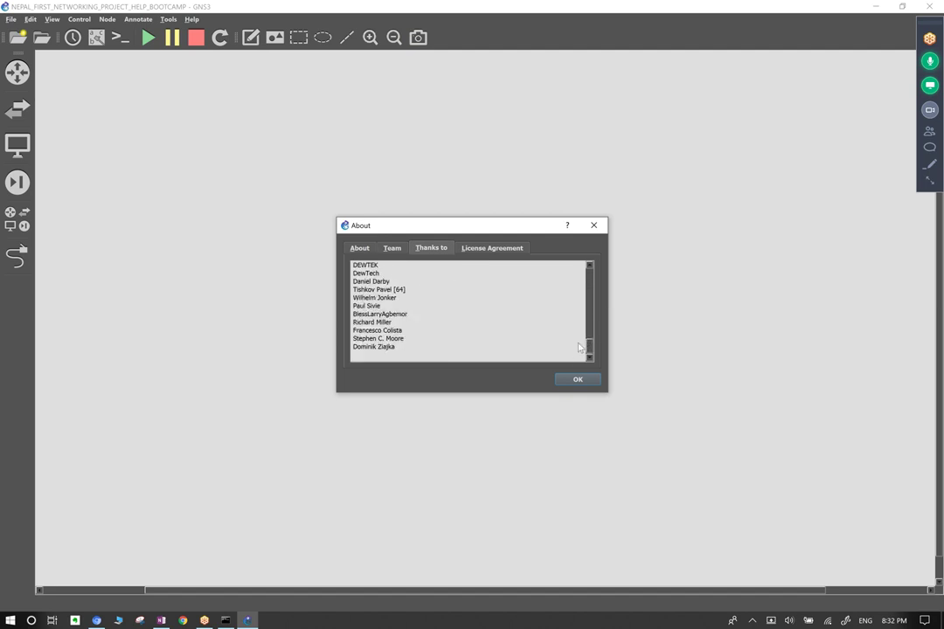
Read the GNU General Public License Version 3 text on the License Agreement tab.
left_click(491, 249)
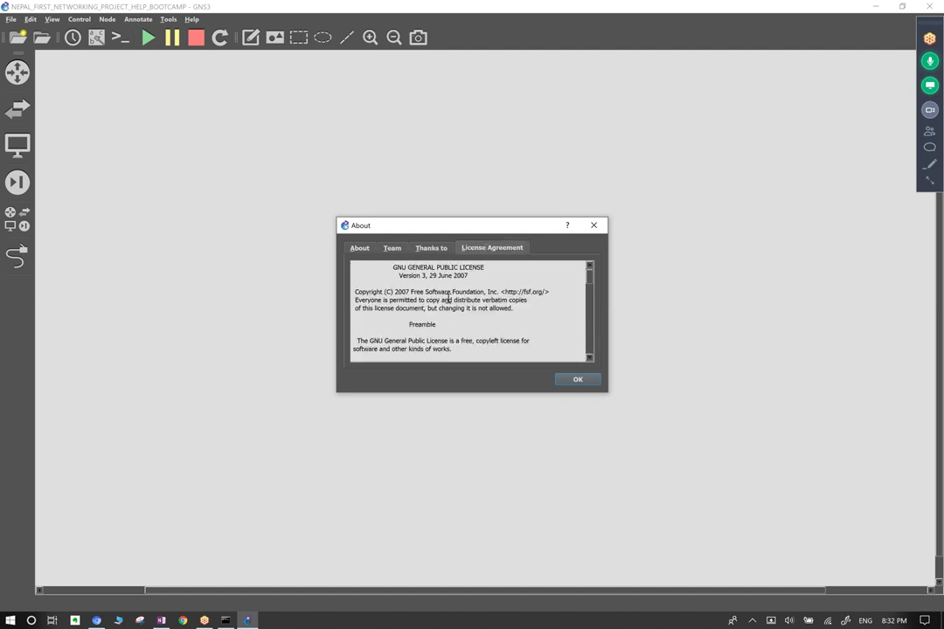
left_click_drag(387, 268, 504, 276)
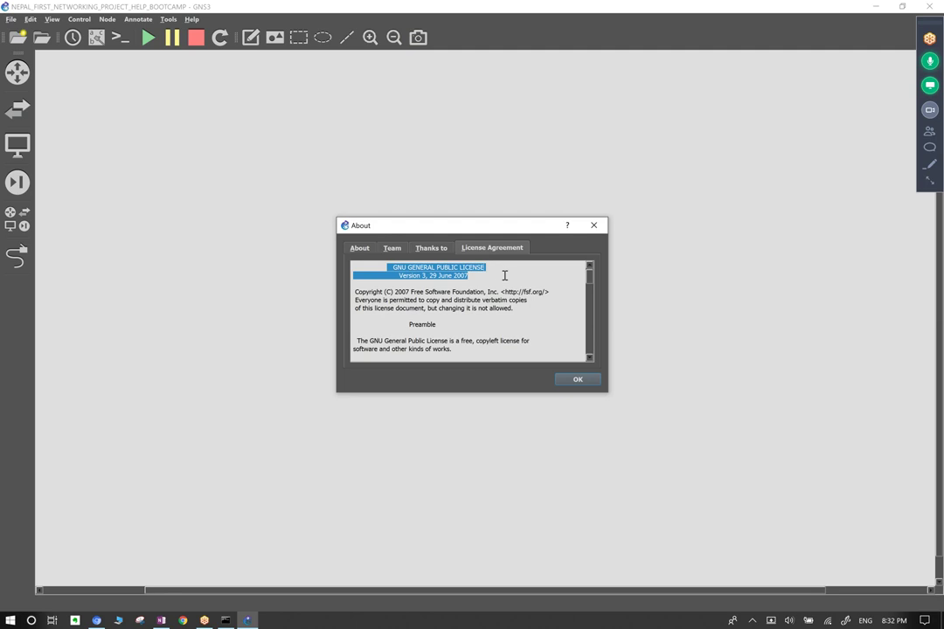
left_click(393, 272)
left_click_drag(389, 267, 484, 268)
left_click_drag(386, 268, 490, 277)
scroll(485, 298, "down", 15)
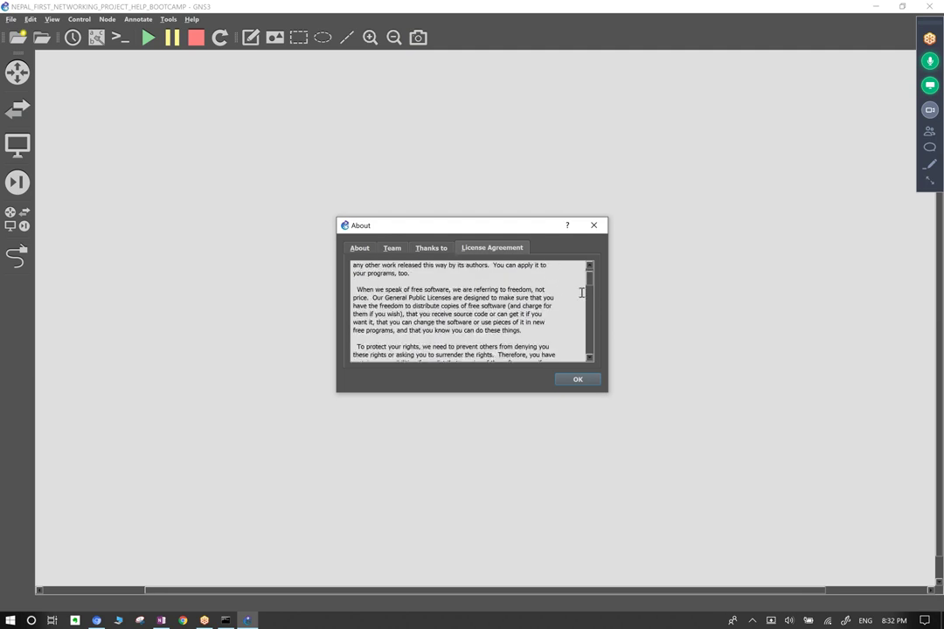
Close the About dialog with OK, then open and dismiss the Help menu.
left_click(578, 380)
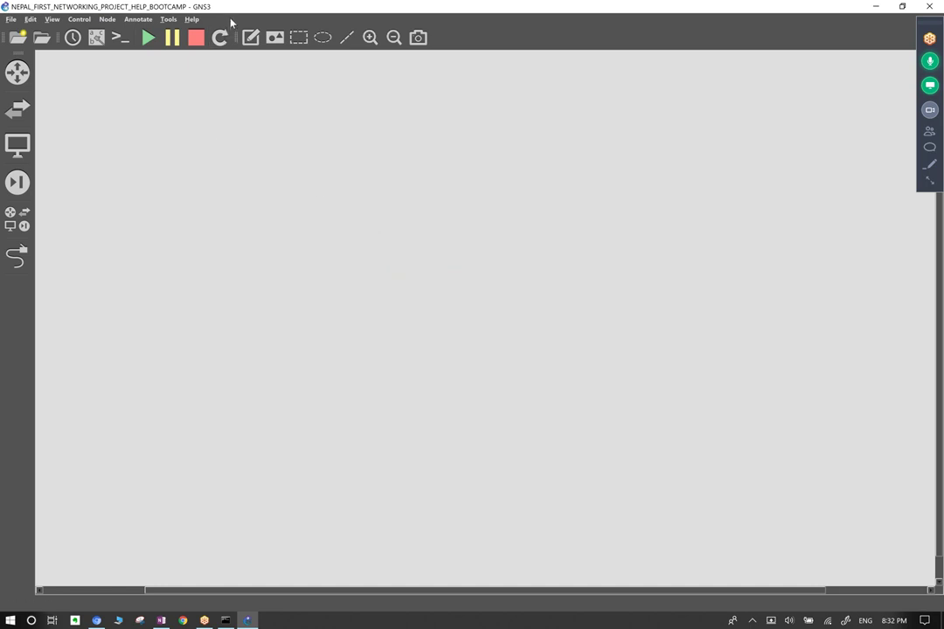
left_click(191, 19)
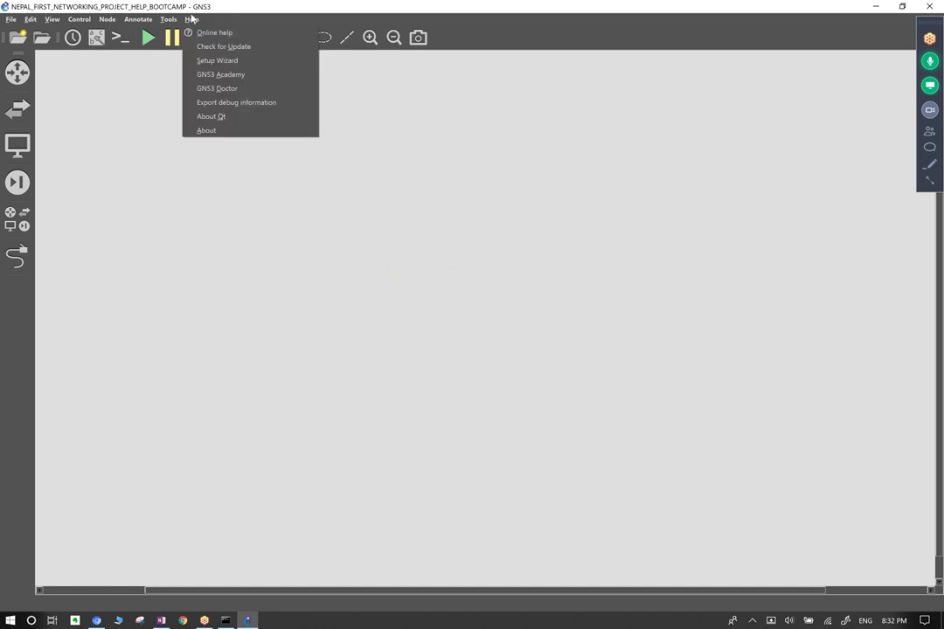
left_click(194, 193)
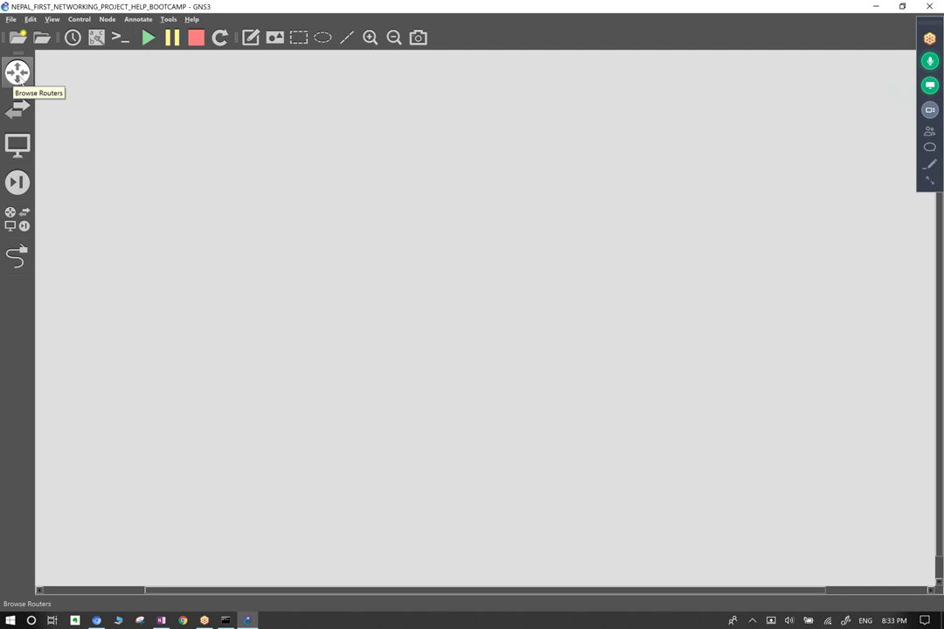
Switch the device browser between Routers and Switches, ending on End Devices (Cloud, GNS3 VM, NAT, VPCS).
left_click(16, 76)
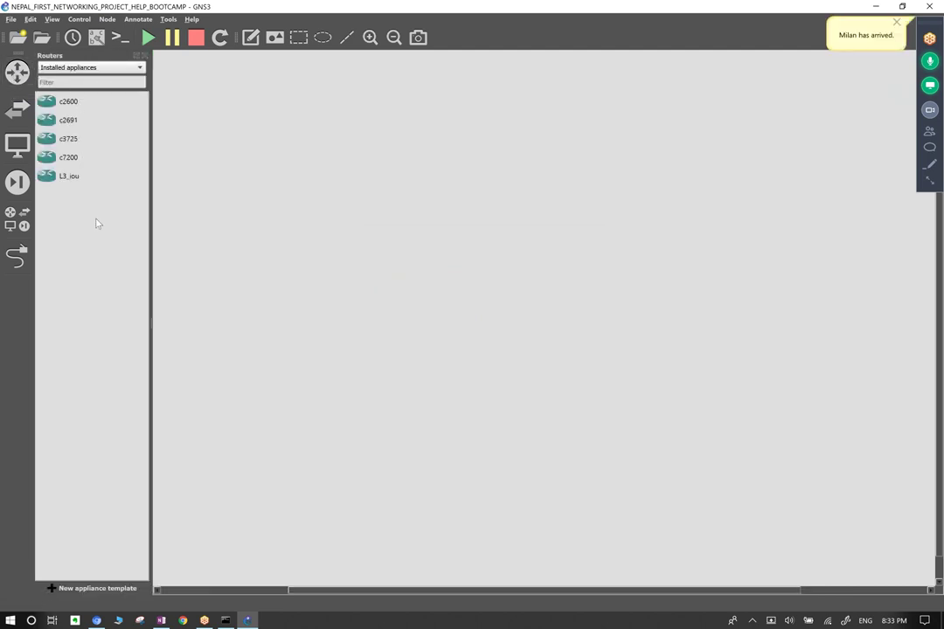
left_click(17, 108)
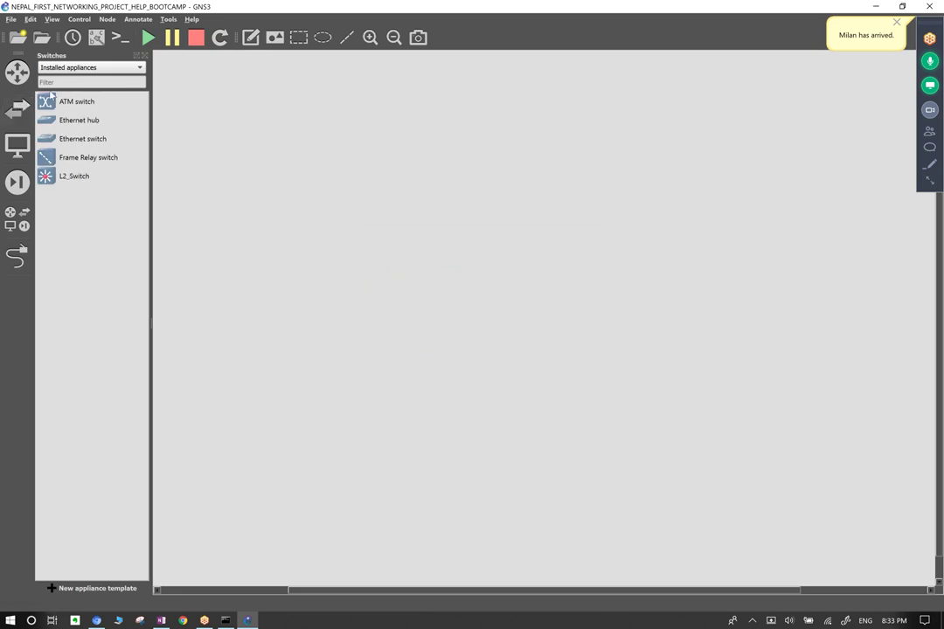
left_click(17, 72)
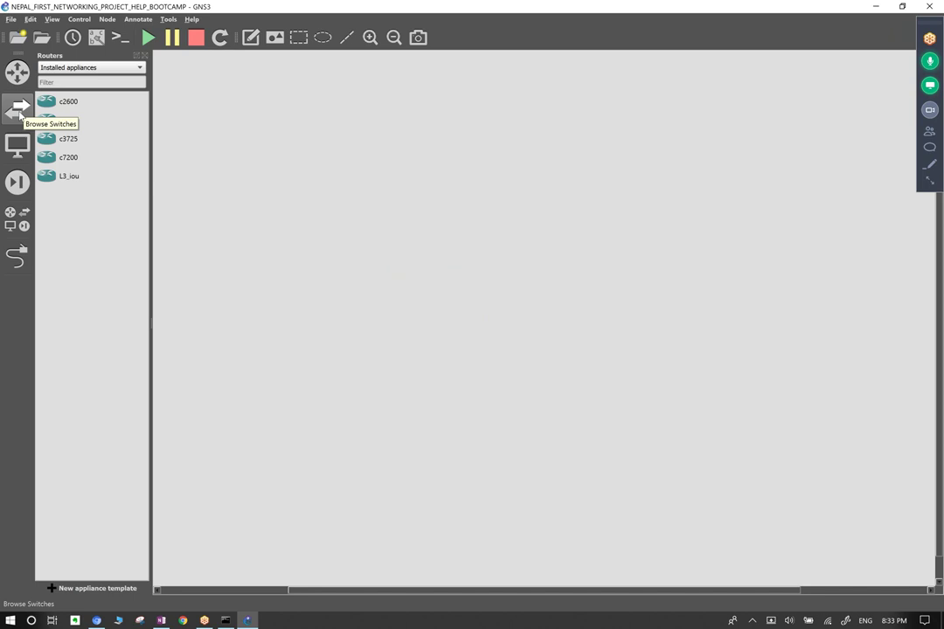
left_click(15, 101)
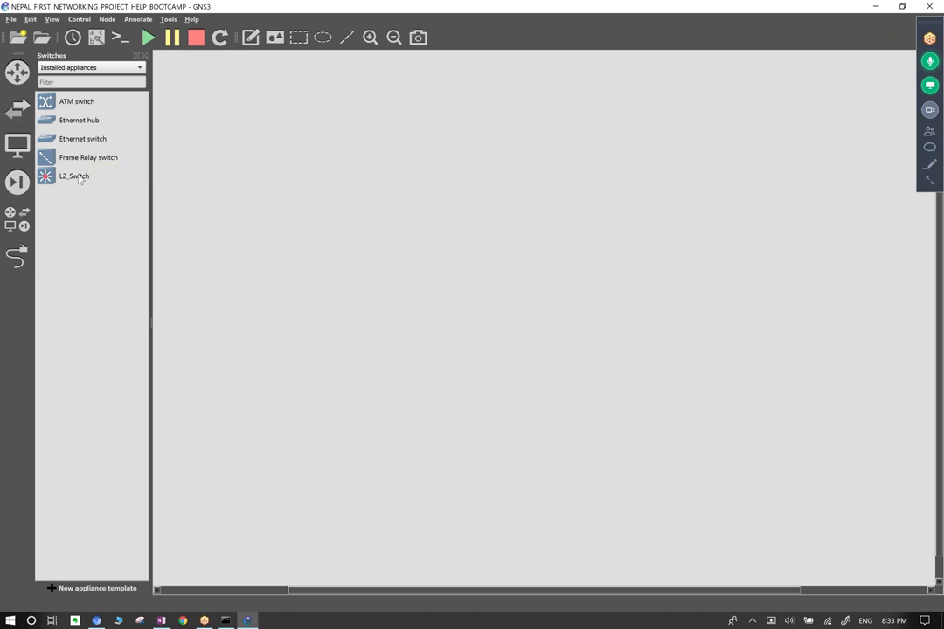
left_click(19, 147)
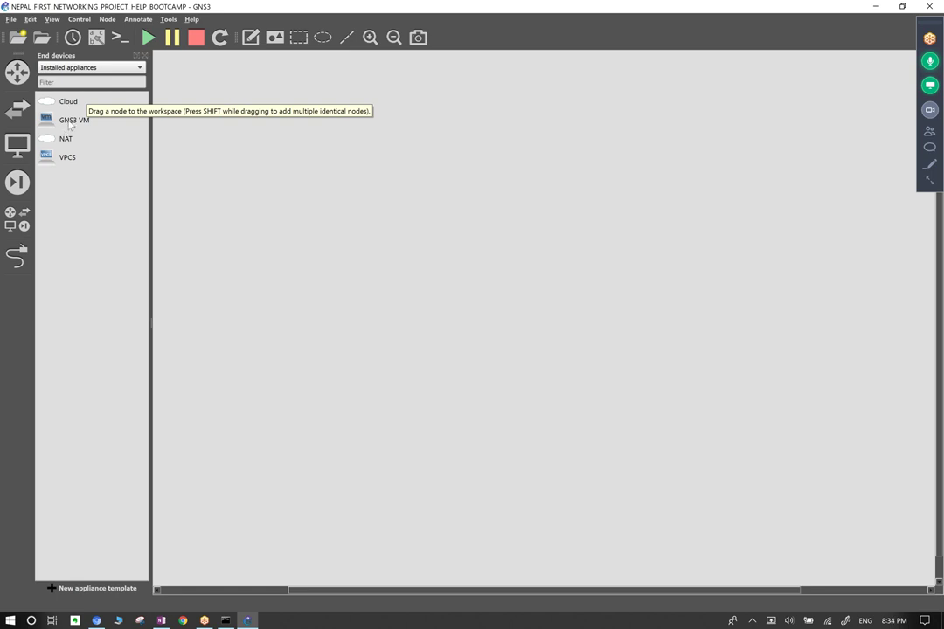
left_click_drag(233, 263, 320, 372)
left_click_drag(376, 176, 399, 234)
left_click_drag(345, 261, 322, 359)
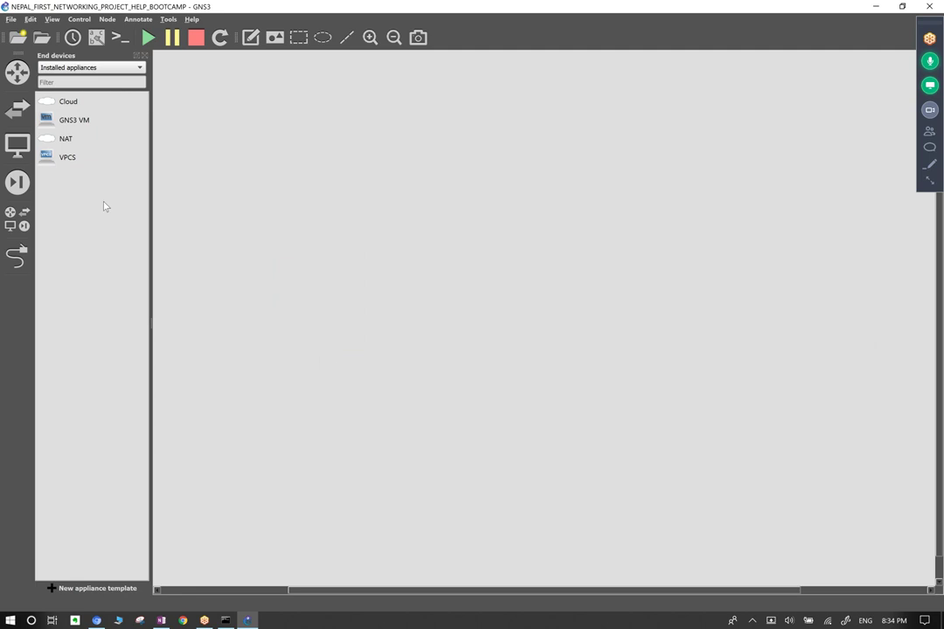
left_click_drag(149, 205, 109, 217)
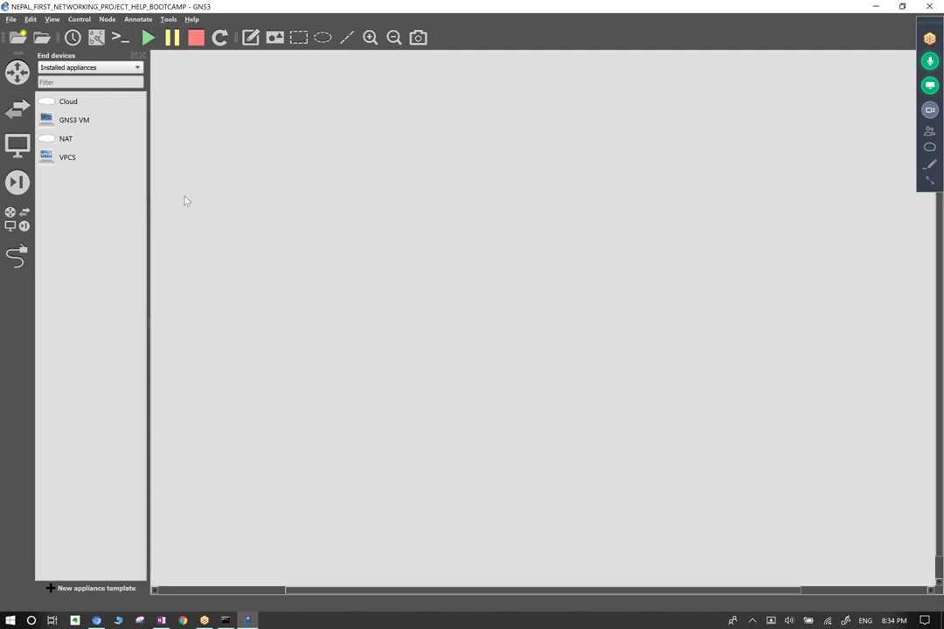
left_click_drag(279, 144, 564, 396)
left_click_drag(184, 141, 215, 250)
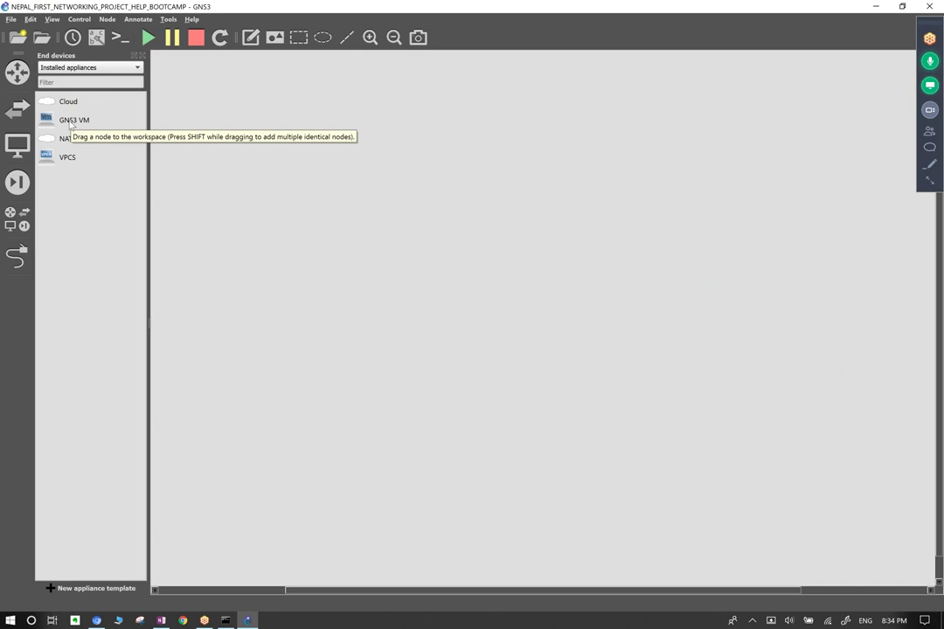
left_click_drag(297, 316, 372, 411)
left_click_drag(301, 331, 394, 445)
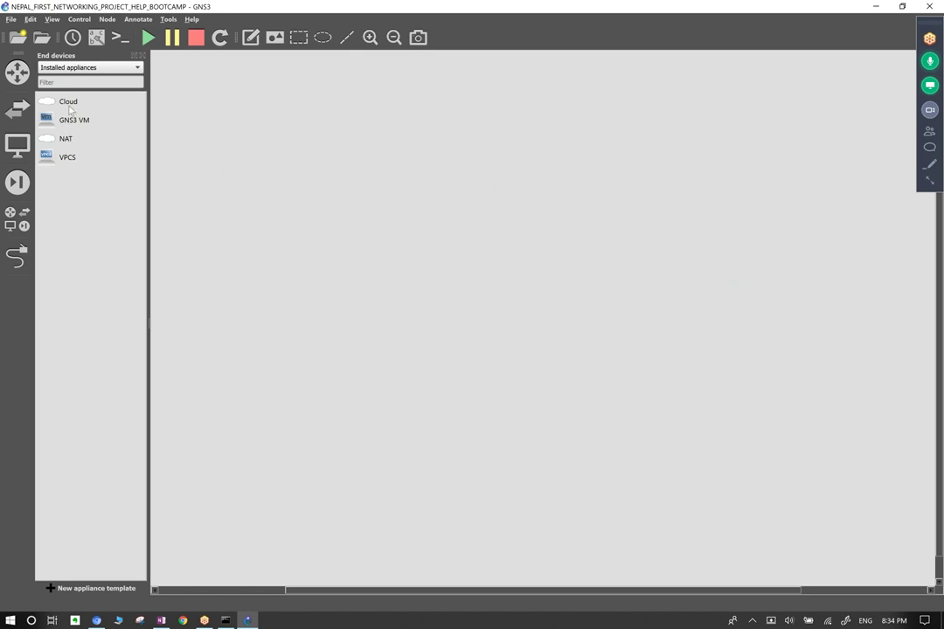
Place a Cloud, a VPCS PC and a NAT node on the workspace and arrange them.
left_click_drag(68, 101, 365, 174)
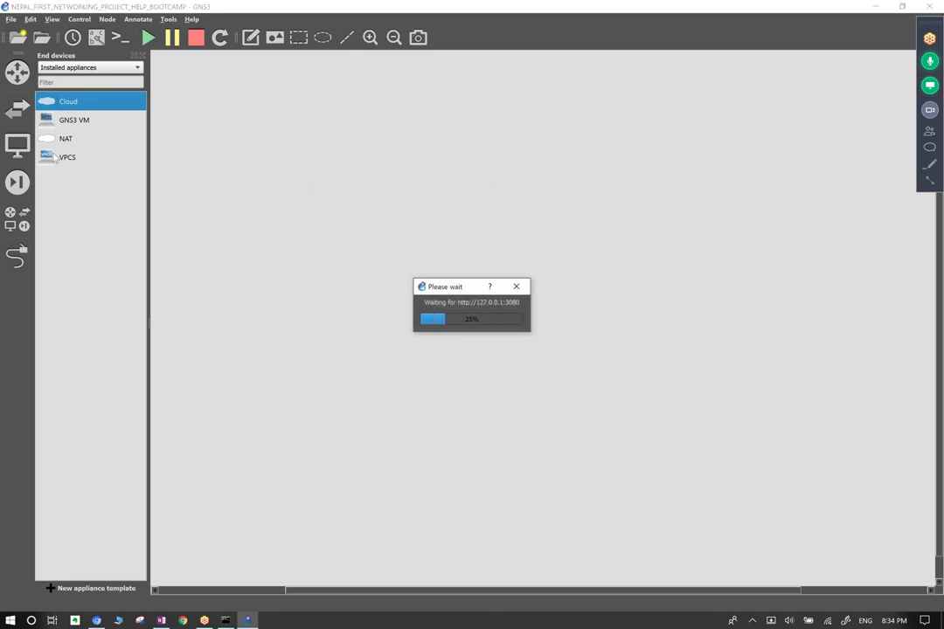
left_click_drag(49, 159, 307, 261)
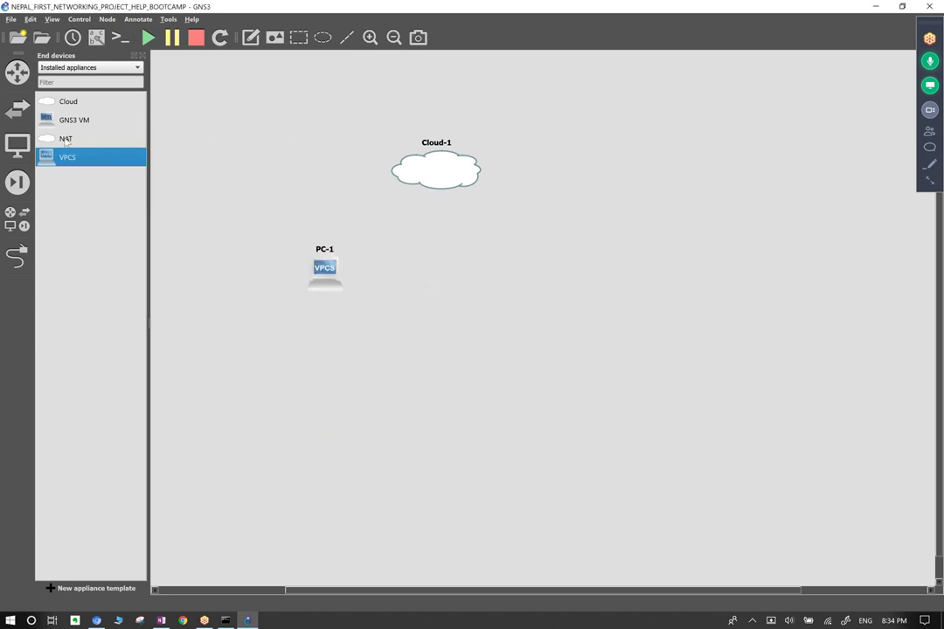
left_click_drag(52, 138, 309, 163)
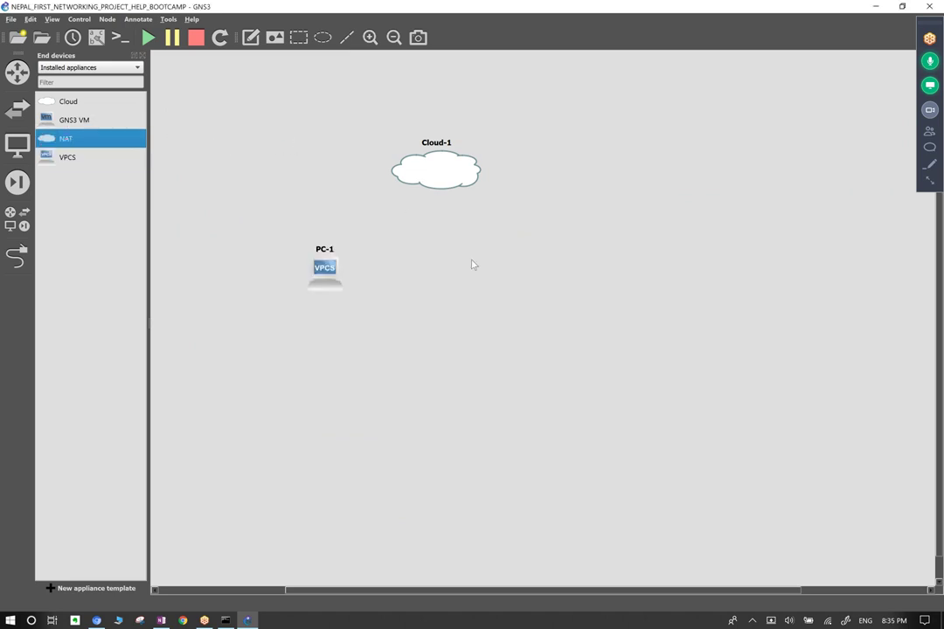
left_click_drag(368, 192, 264, 145)
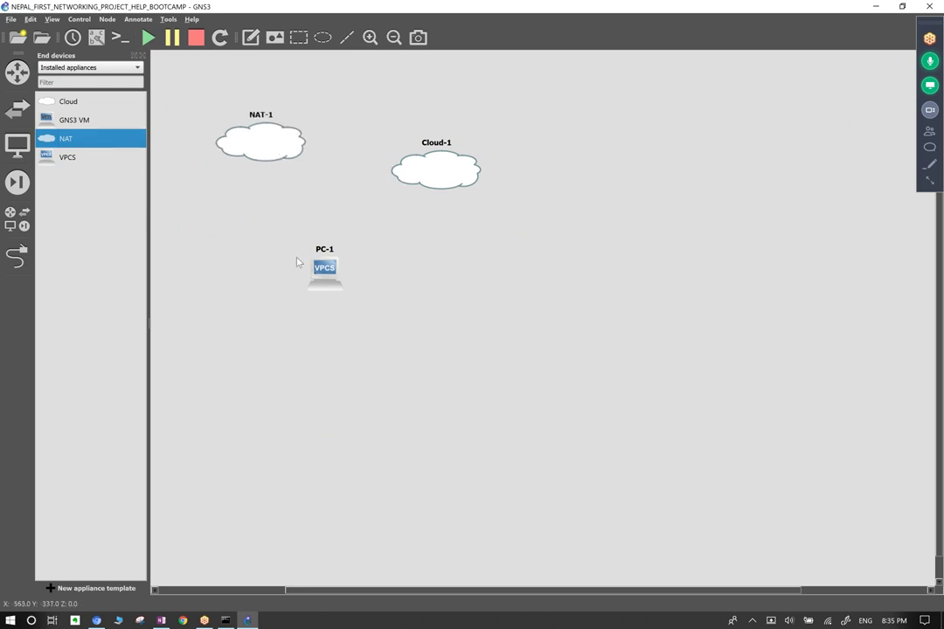
left_click_drag(324, 273, 241, 251)
Select Cloud-1, PC-1 and NAT-1 and delete them, confirming with Yes.
left_click_drag(185, 80, 485, 359)
right_click(432, 159)
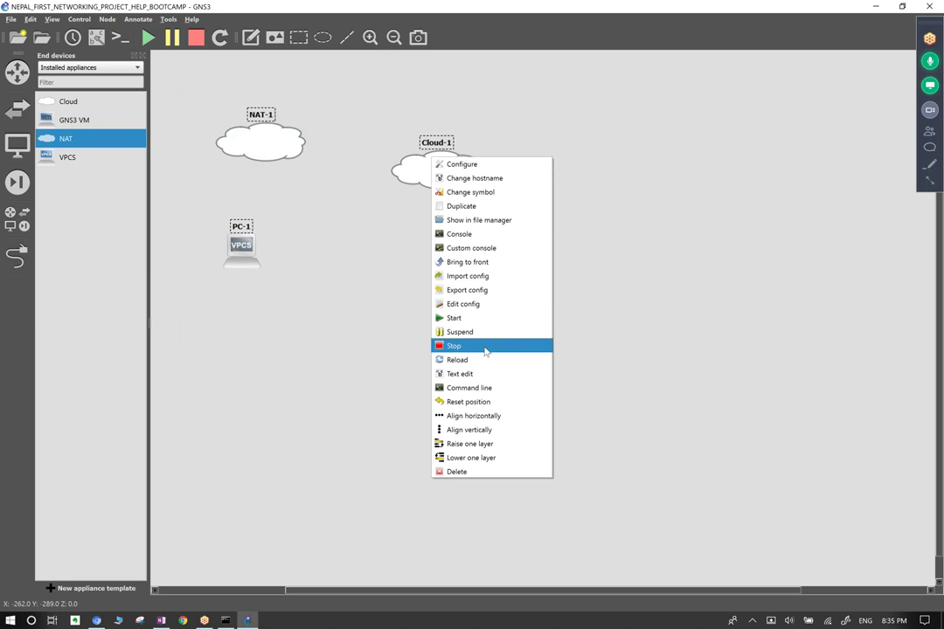
left_click(466, 473)
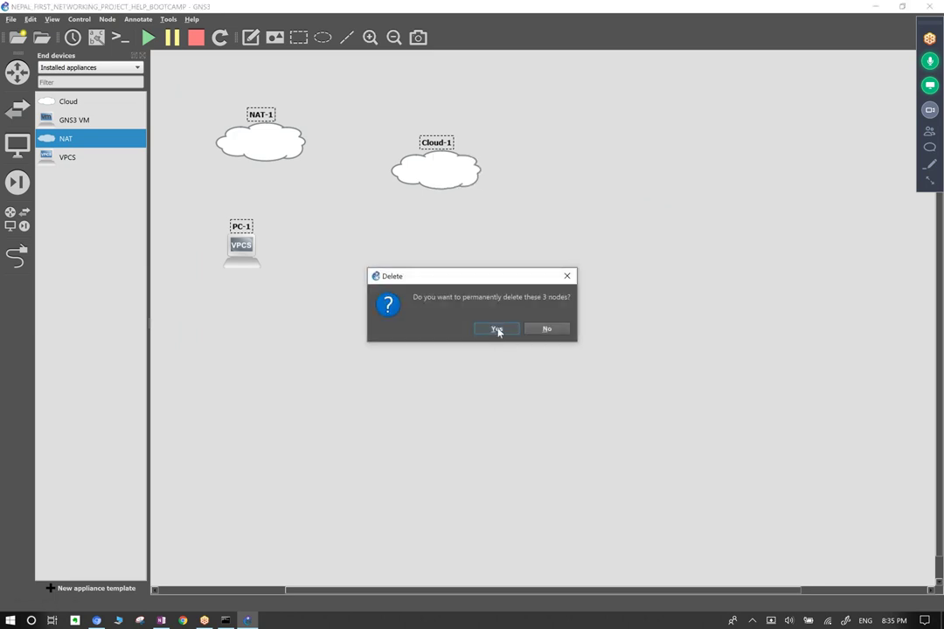
left_click(496, 330)
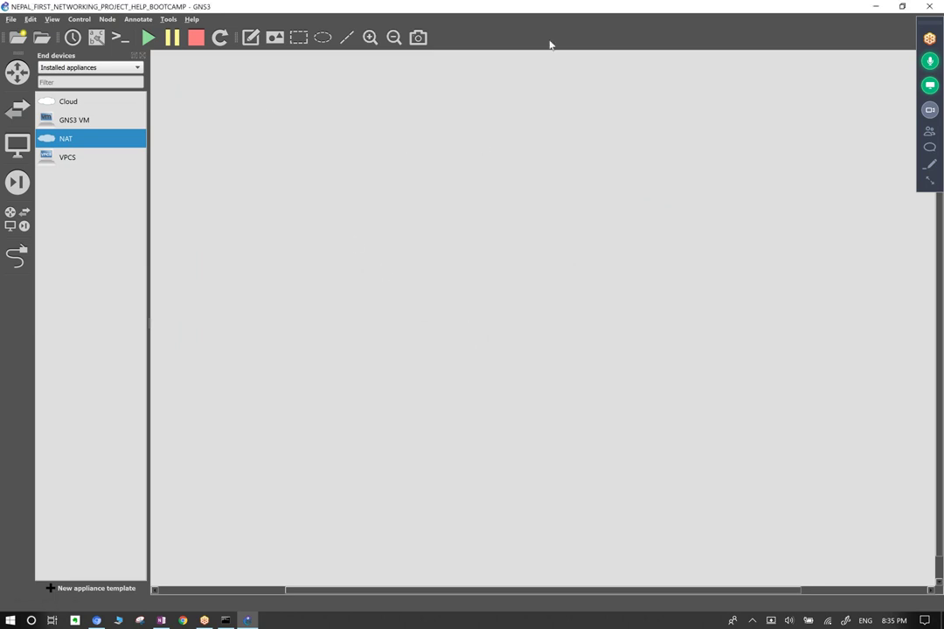
left_click_drag(294, 91, 422, 348)
left_click_drag(478, 148, 807, 501)
Browse the switch, end device and router categories, then settle on Security devices.
left_click(17, 108)
left_click(16, 145)
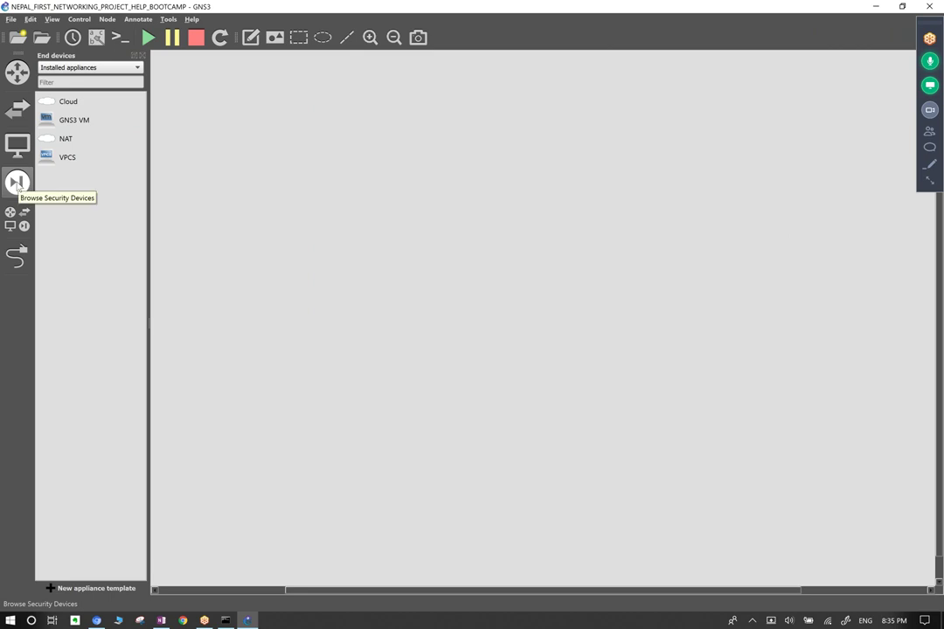
left_click(17, 73)
left_click(16, 109)
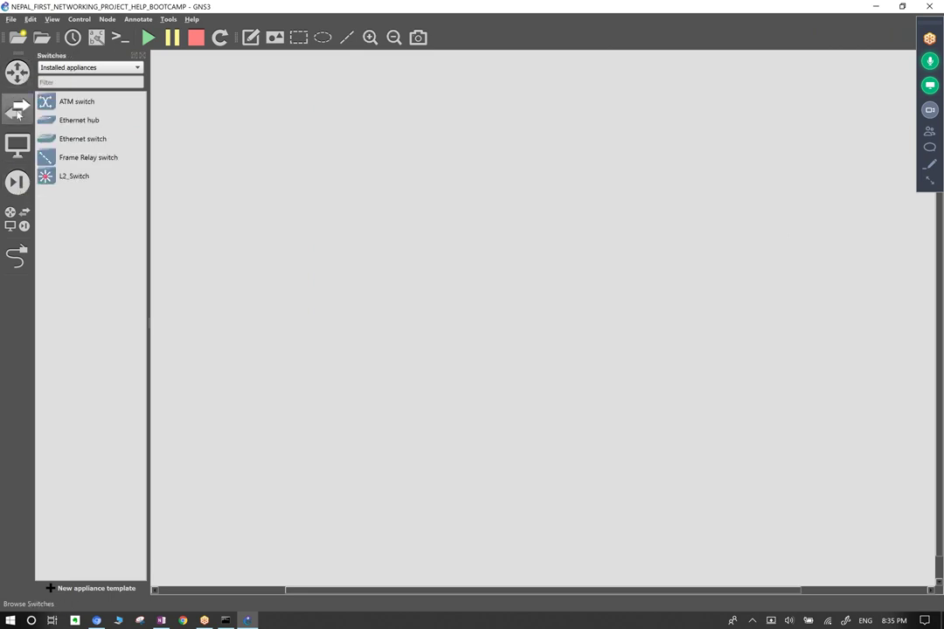
left_click(17, 145)
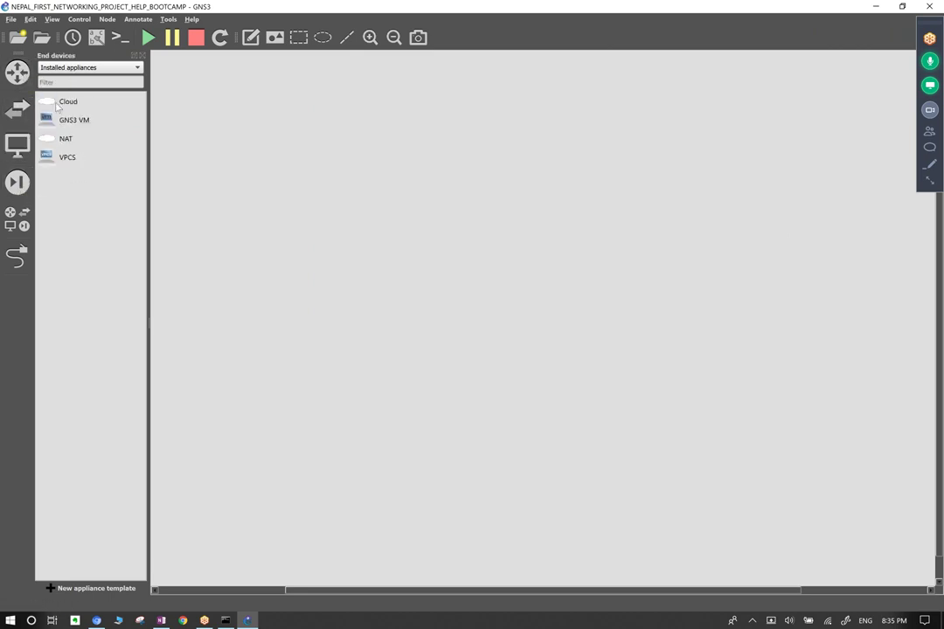
left_click(17, 183)
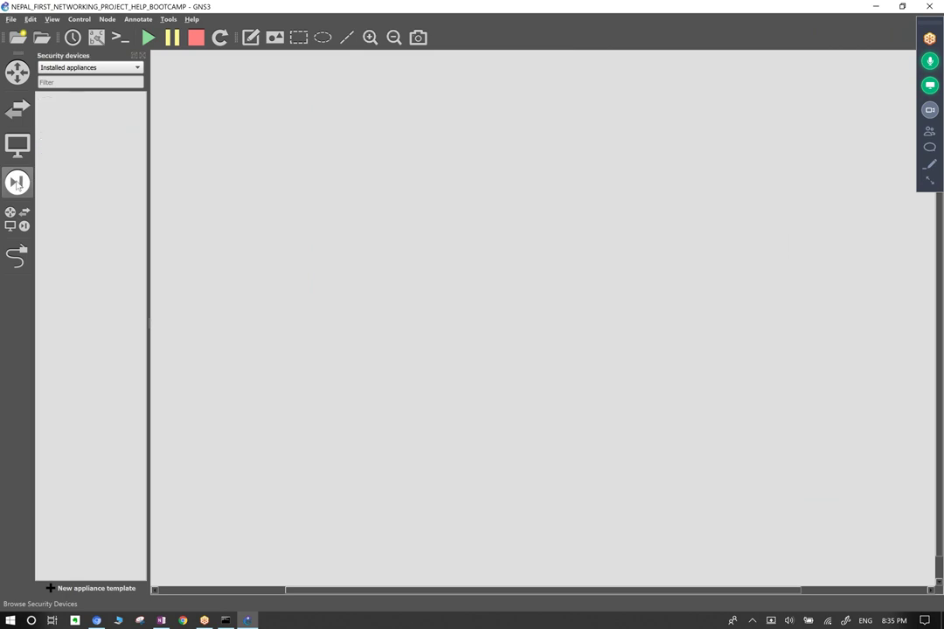
left_click(17, 183)
left_click(17, 183)
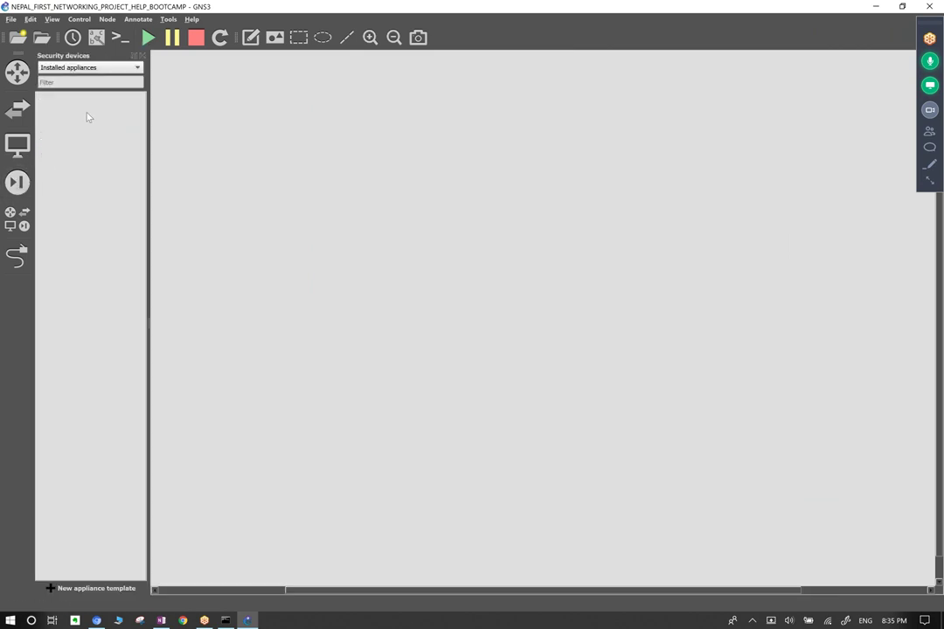
Set the appliance filter to Installed & Available appliances for Security devices.
left_click(97, 67)
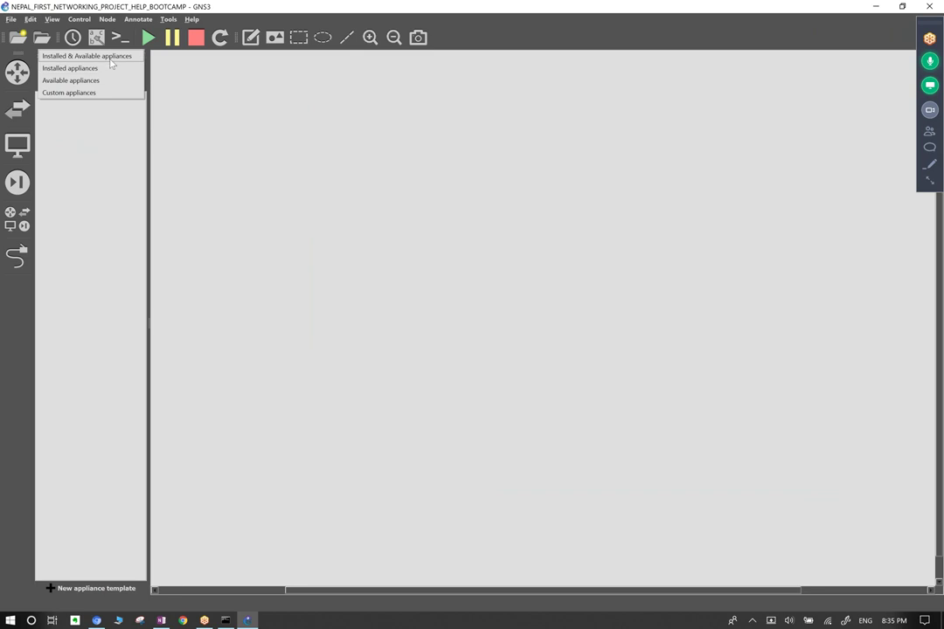
left_click(111, 68)
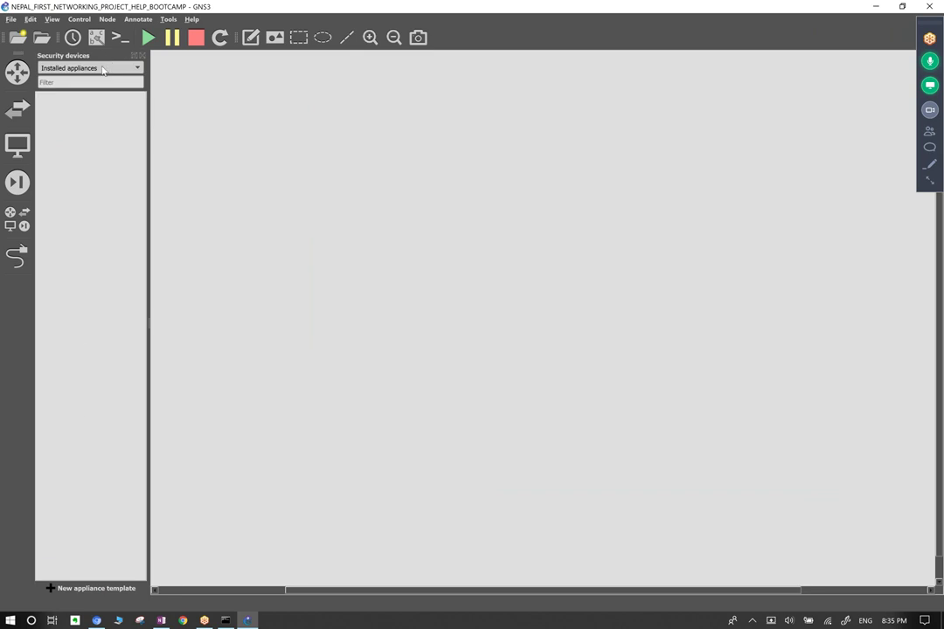
left_click(102, 69)
left_click(81, 68)
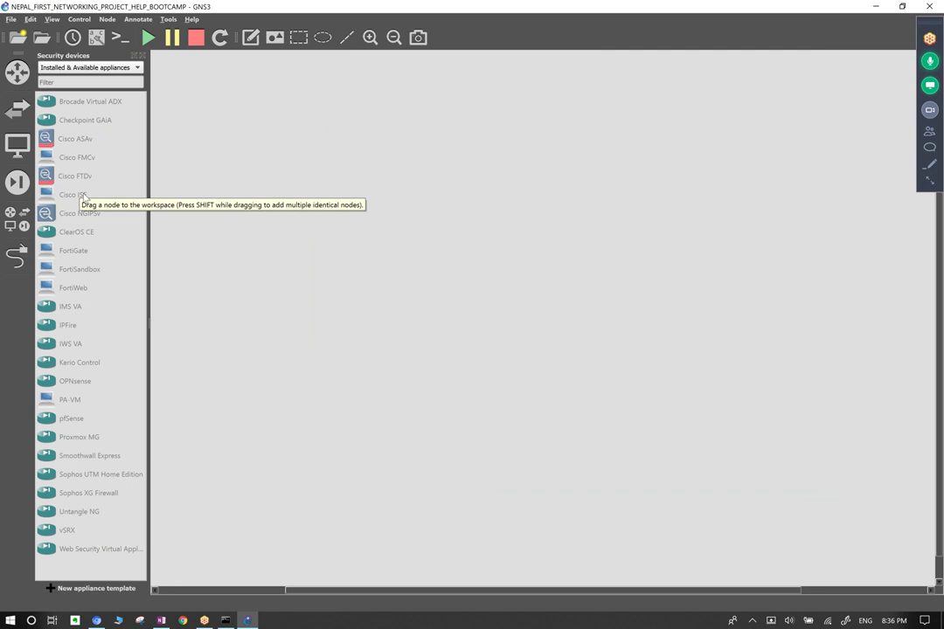
left_click_drag(193, 205, 220, 301)
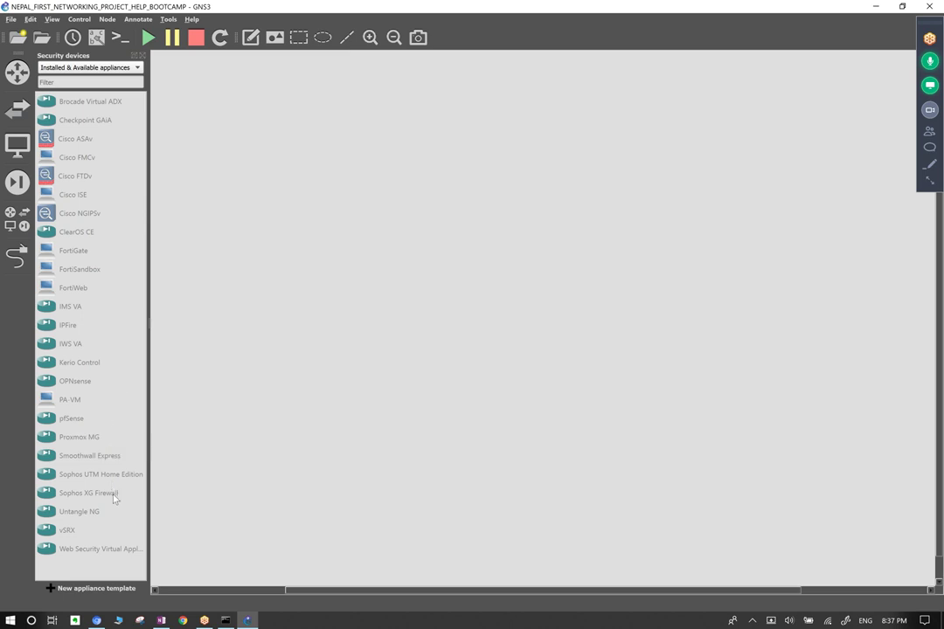
left_click(15, 184)
left_click(15, 185)
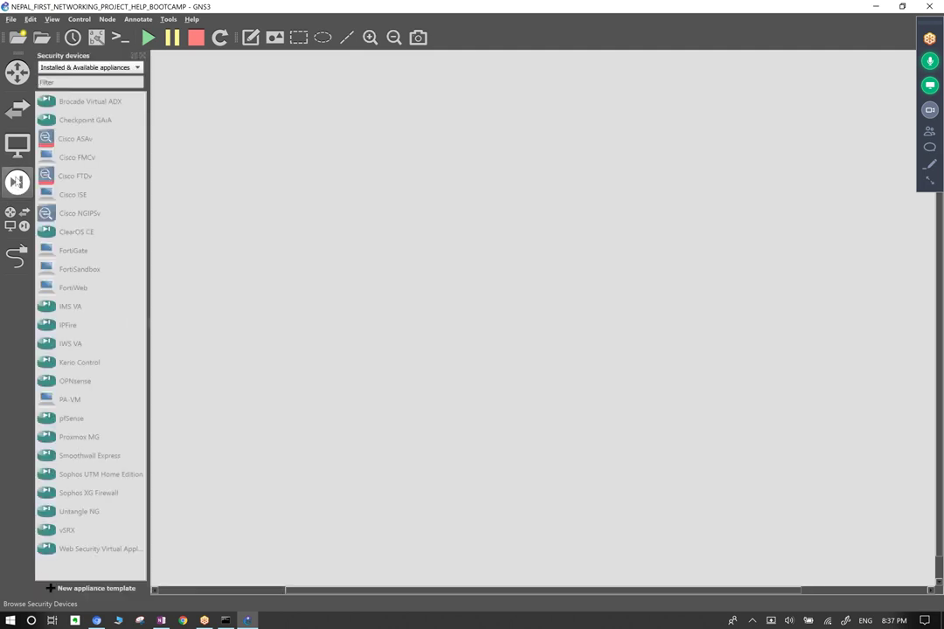
left_click(100, 72)
Filter back to Installed appliances and list routers c2600, c2691, c3725, c7200, L3_iou.
left_click(96, 81)
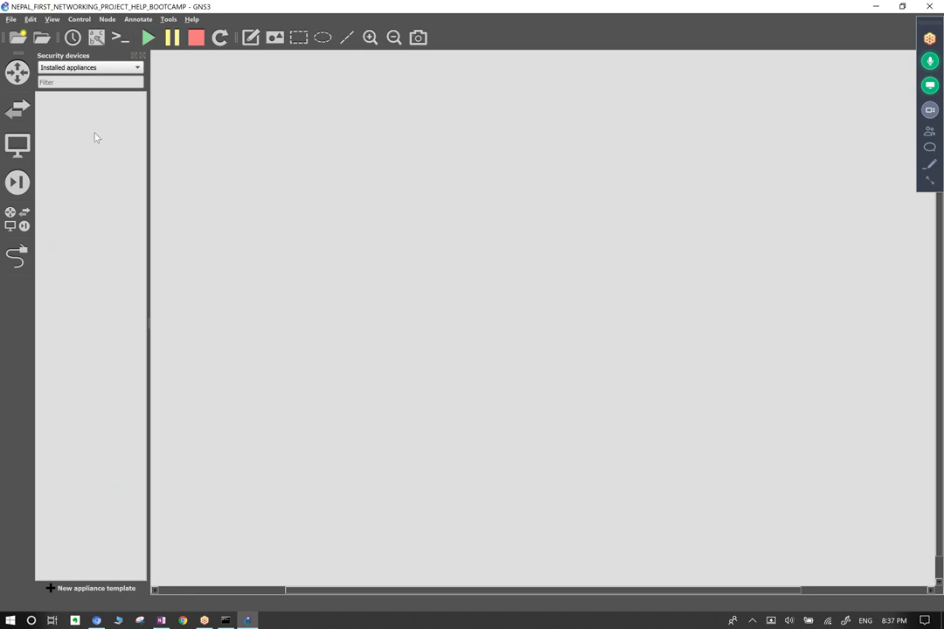
left_click(16, 219)
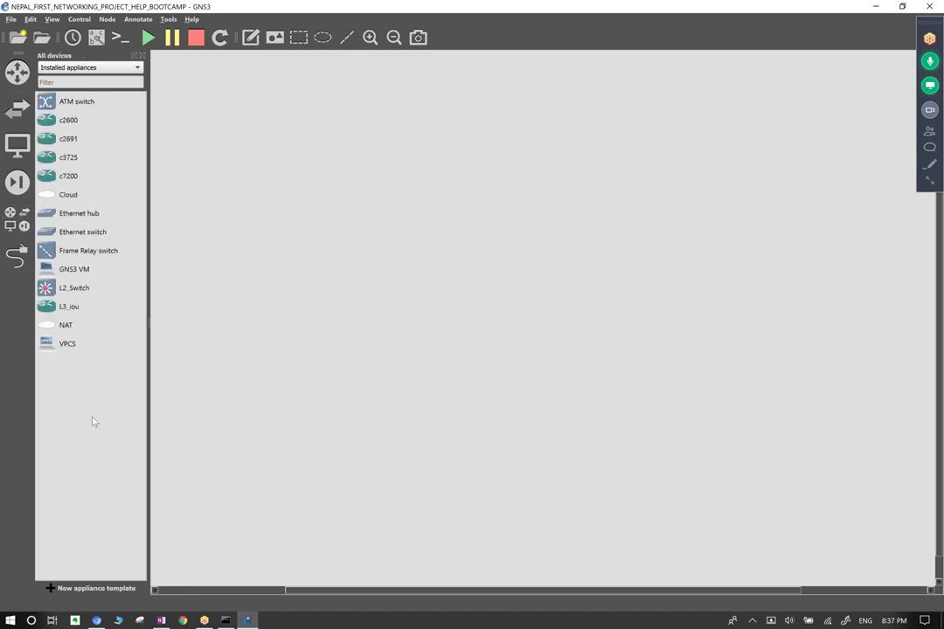
left_click(17, 253)
left_click_drag(291, 222, 489, 280)
left_click(16, 253)
left_click(17, 69)
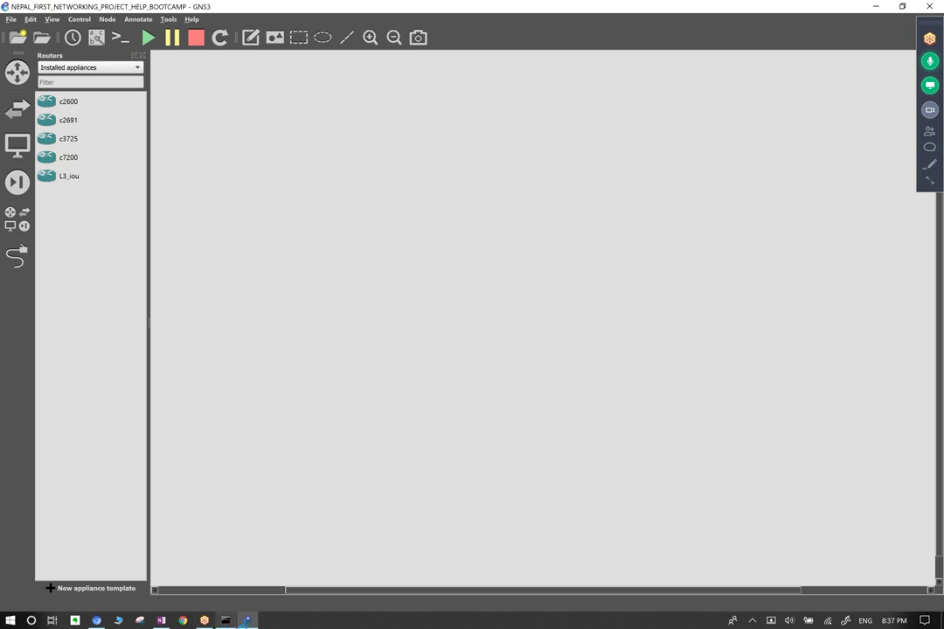
Handwrite 2600 on the OneNote page.
left_click(162, 621)
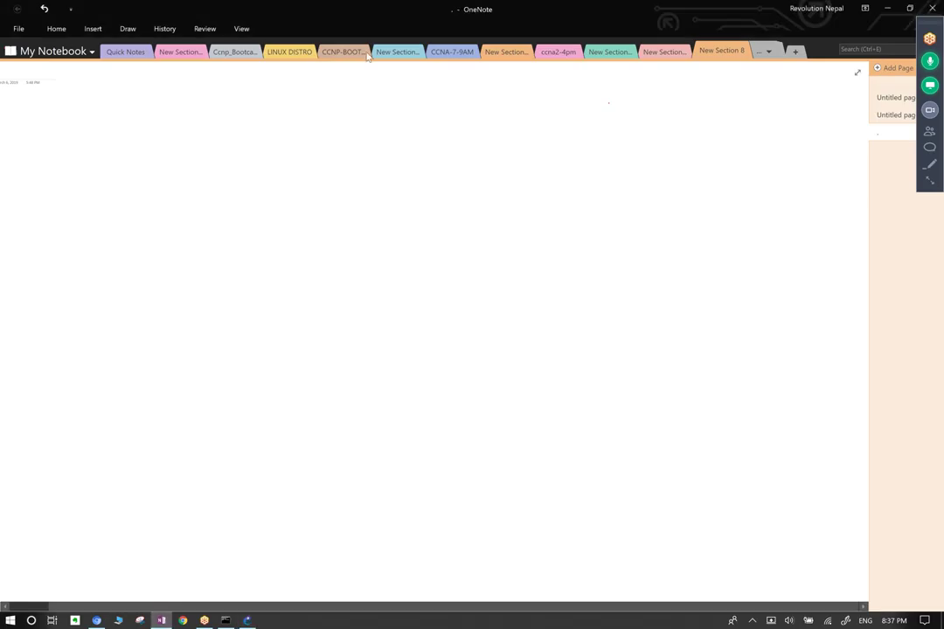
mouse_move(258, 147)
left_mouse_down()
mouse_move(281, 188)
mouse_move(333, 166)
left_mouse_up()
left_click_drag(357, 129, 350, 166)
mouse_move(396, 132)
left_mouse_down()
mouse_move(414, 156)
mouse_move(400, 129)
left_mouse_up()
mouse_move(453, 116)
left_mouse_down()
mouse_move(446, 124)
mouse_move(463, 115)
left_mouse_up()
scroll(495, 185, "left", 2)
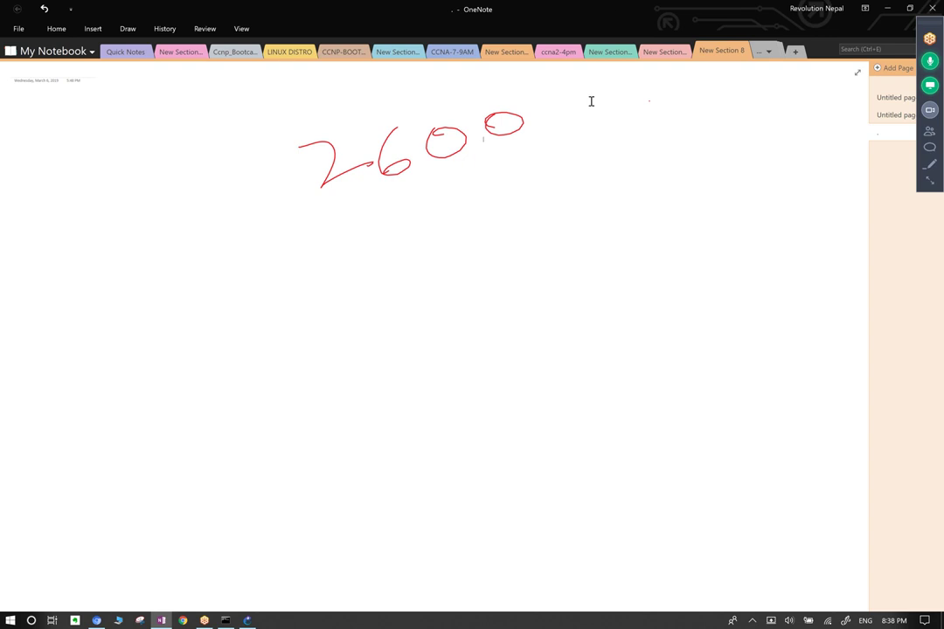
Choose a red built-in pen and write 26xx below 2600, underlining the 26.
left_click(127, 28)
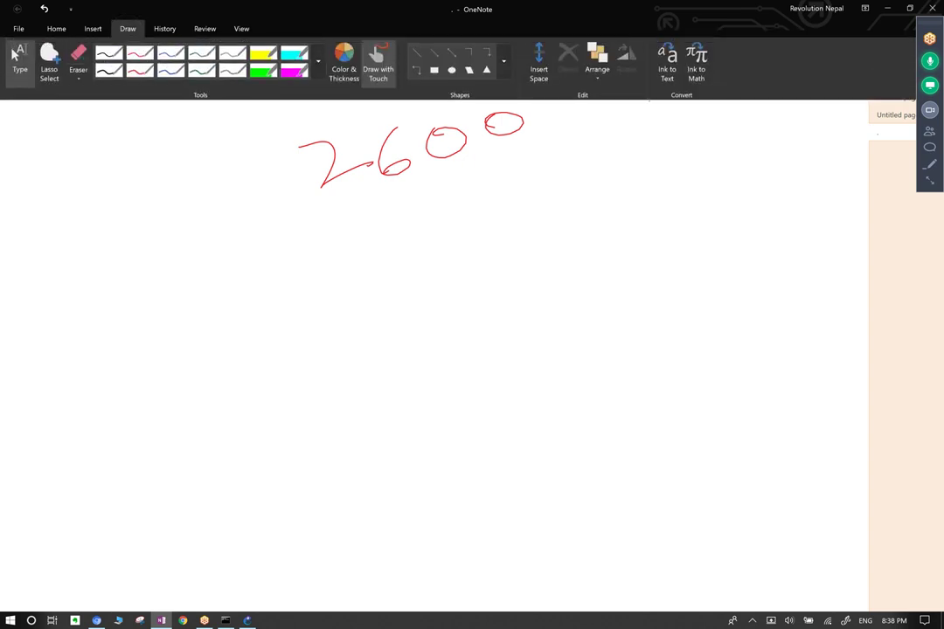
left_click(319, 61)
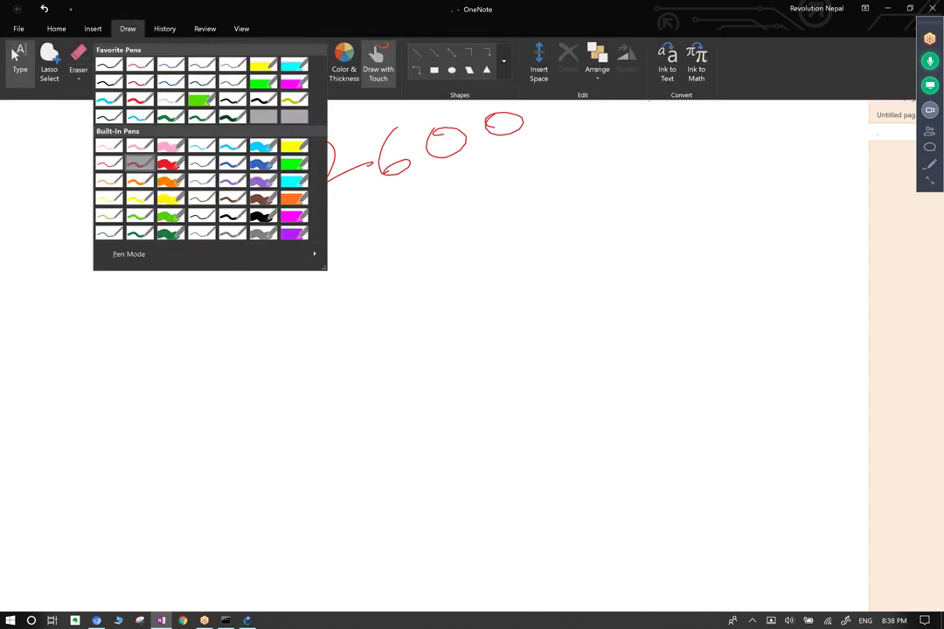
left_click(109, 144)
left_click_drag(344, 223, 385, 238)
left_click_drag(405, 190, 390, 226)
left_click_drag(445, 183, 488, 199)
left_click_drag(465, 177, 461, 210)
left_click_drag(496, 166, 530, 172)
mouse_move(516, 150)
left_mouse_down()
mouse_move(510, 201)
mouse_move(540, 189)
left_mouse_up()
left_click_drag(451, 233, 377, 278)
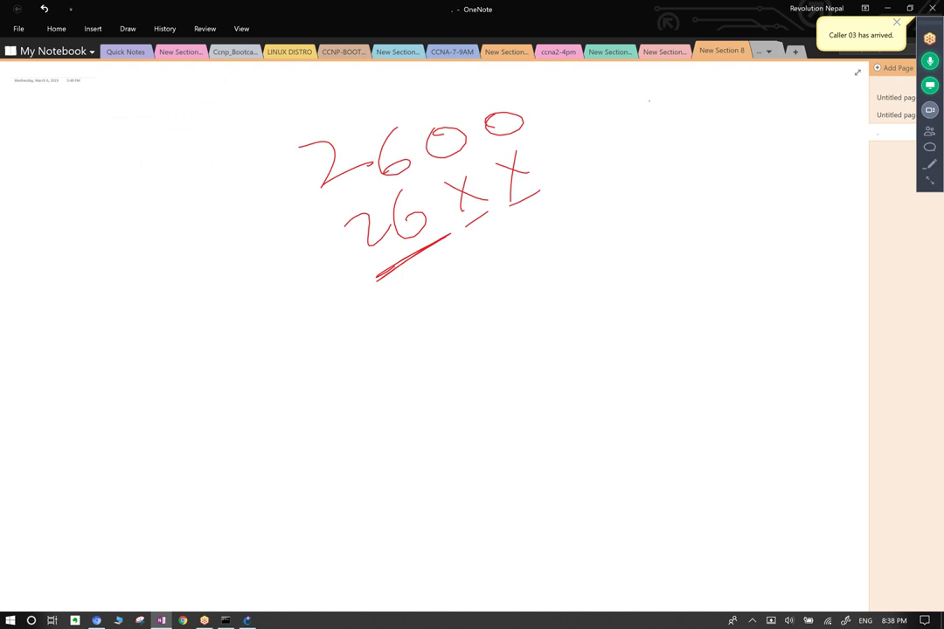
Write -2600 to the right of 26xx with 2691 beneath it.
mouse_move(561, 164)
left_mouse_down()
mouse_move(591, 149)
mouse_move(641, 164)
mouse_move(645, 150)
mouse_move(651, 155)
left_mouse_up()
mouse_move(669, 138)
left_mouse_down()
mouse_move(694, 133)
mouse_move(715, 107)
left_mouse_up()
mouse_move(649, 194)
left_mouse_down()
mouse_move(739, 173)
mouse_move(725, 188)
mouse_move(755, 197)
left_mouse_up()
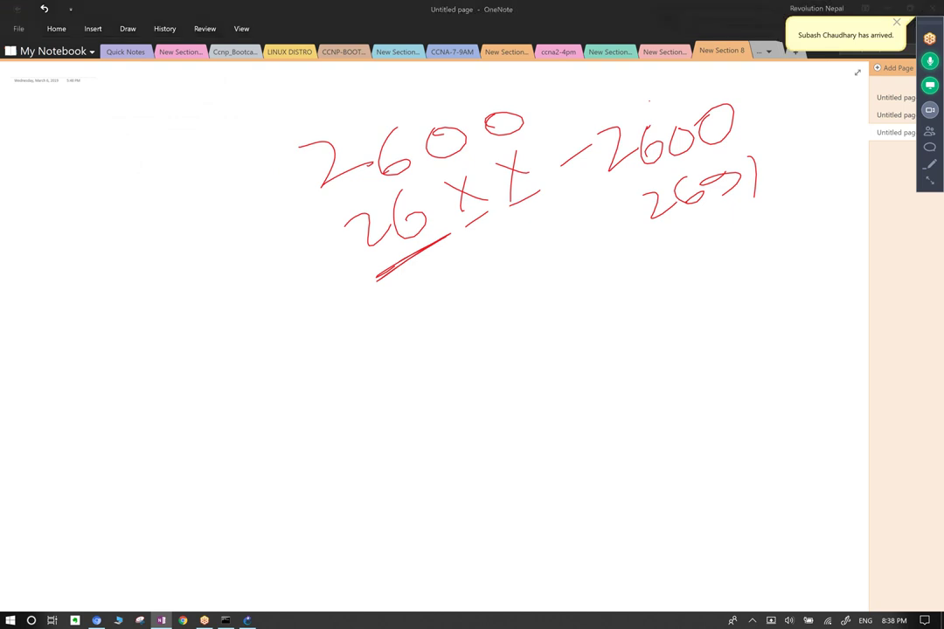
key("alt+Tab")
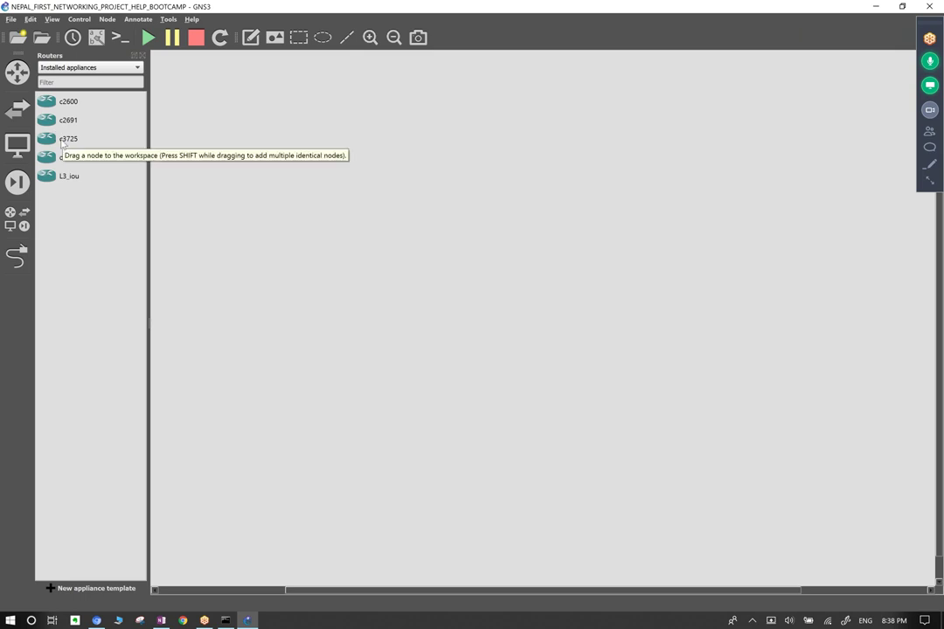
Handwrite 3700 below the earlier notes and underline it with a long stroke.
left_click(163, 620)
left_click_drag(395, 353, 437, 372)
left_click_drag(468, 331, 501, 363)
left_click_drag(532, 275, 528, 280)
mouse_move(581, 254)
left_mouse_down()
mouse_move(573, 306)
mouse_move(581, 254)
left_mouse_up()
left_click_drag(536, 341, 603, 299)
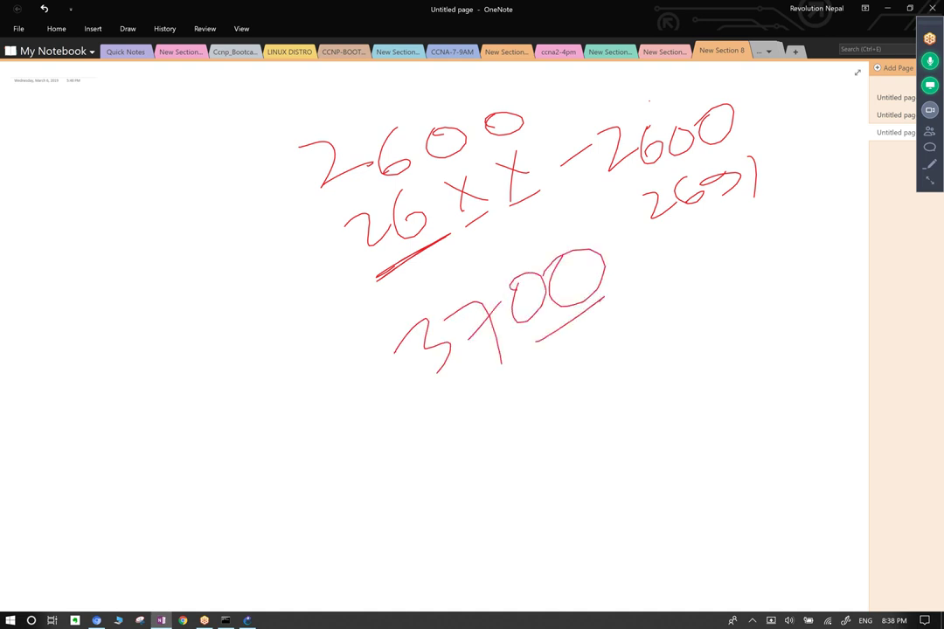
left_click_drag(449, 392, 621, 292)
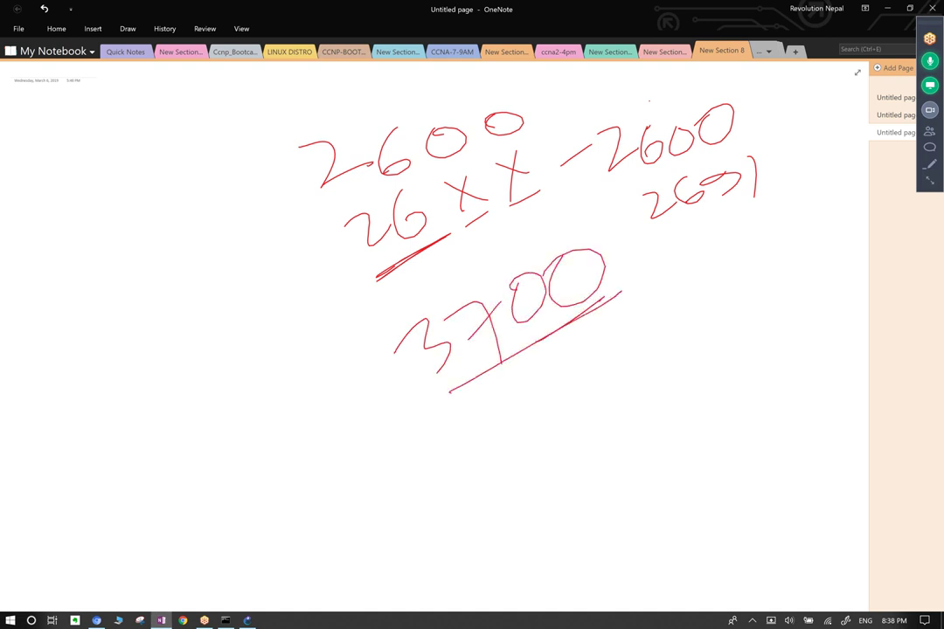
Add a line under 2600, circle 2691, and draw a vertical stroke left of 2600.
left_click_drag(333, 210, 543, 128)
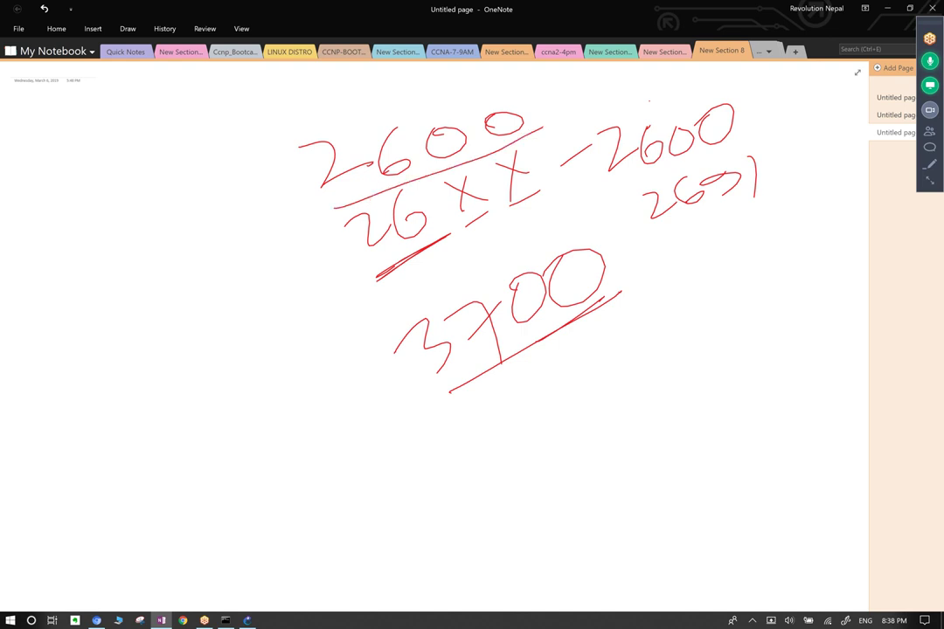
mouse_move(739, 146)
left_mouse_down()
mouse_move(629, 236)
mouse_move(809, 161)
mouse_move(752, 142)
left_mouse_up()
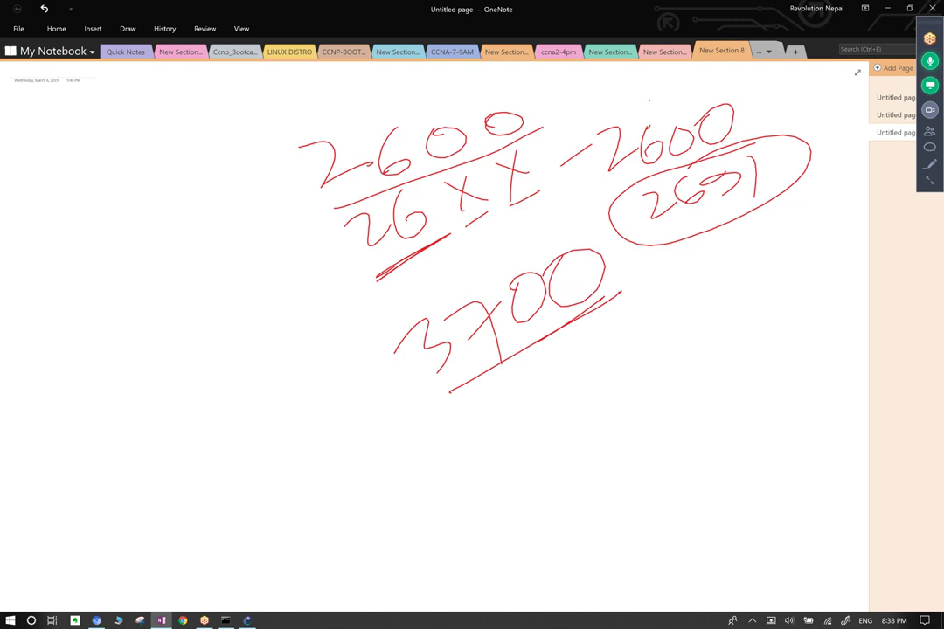
left_click_drag(642, 282, 701, 264)
left_click(127, 31)
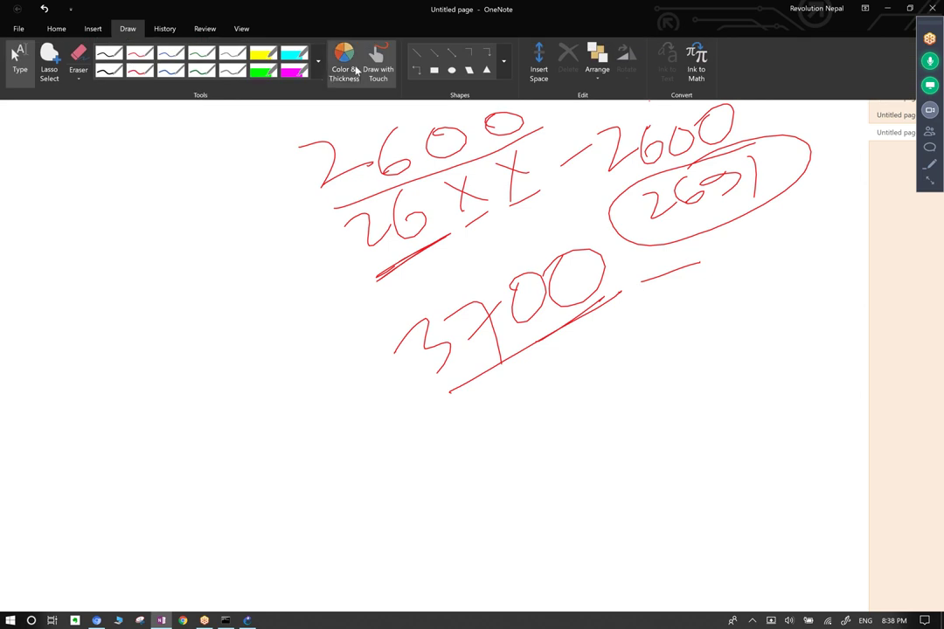
left_click(378, 58)
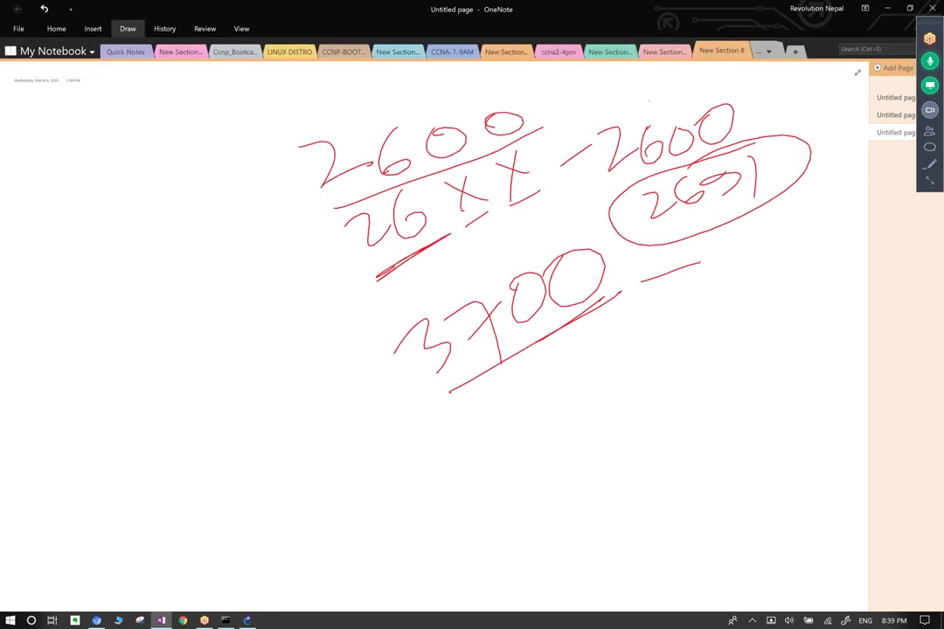
left_click(128, 28)
left_click_drag(280, 190, 272, 253)
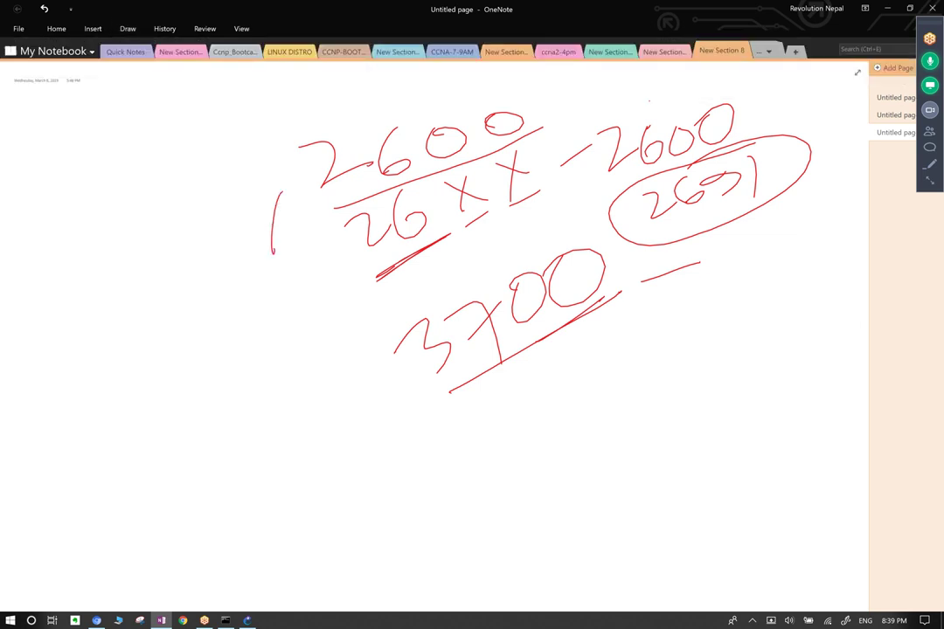
key("alt+Tab")
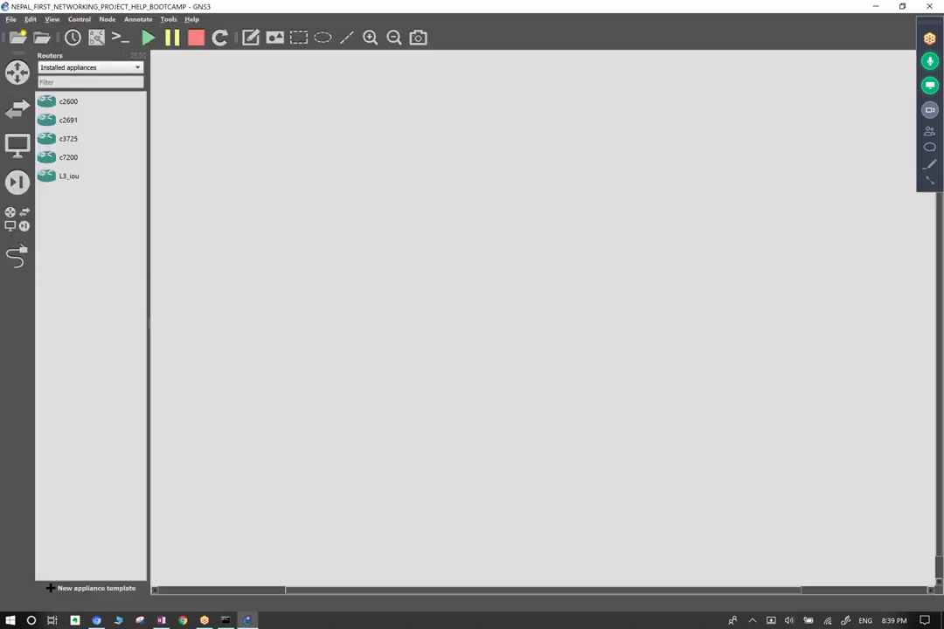
Write 3725 and 3745 in red below the underlined 3700.
key("alt+Tab")
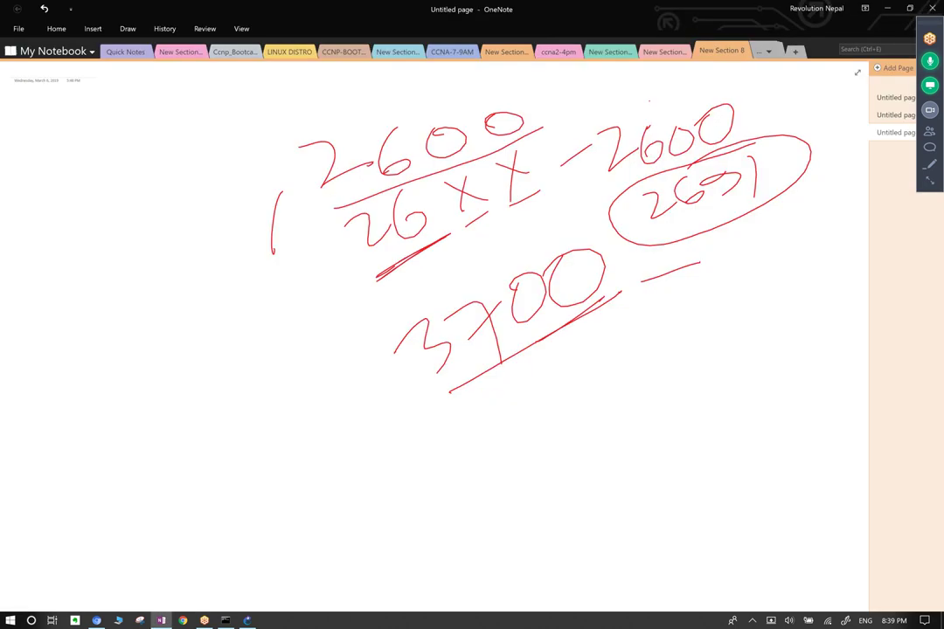
left_click_drag(477, 400, 494, 435)
left_click_drag(514, 398, 529, 429)
mouse_move(560, 367)
left_mouse_down()
mouse_move(583, 384)
mouse_move(611, 352)
mouse_move(614, 377)
left_mouse_up()
left_click_drag(513, 417, 549, 477)
left_click_drag(560, 428, 588, 456)
mouse_move(612, 411)
left_mouse_down()
mouse_move(637, 423)
mouse_move(649, 374)
mouse_move(660, 419)
left_mouse_up()
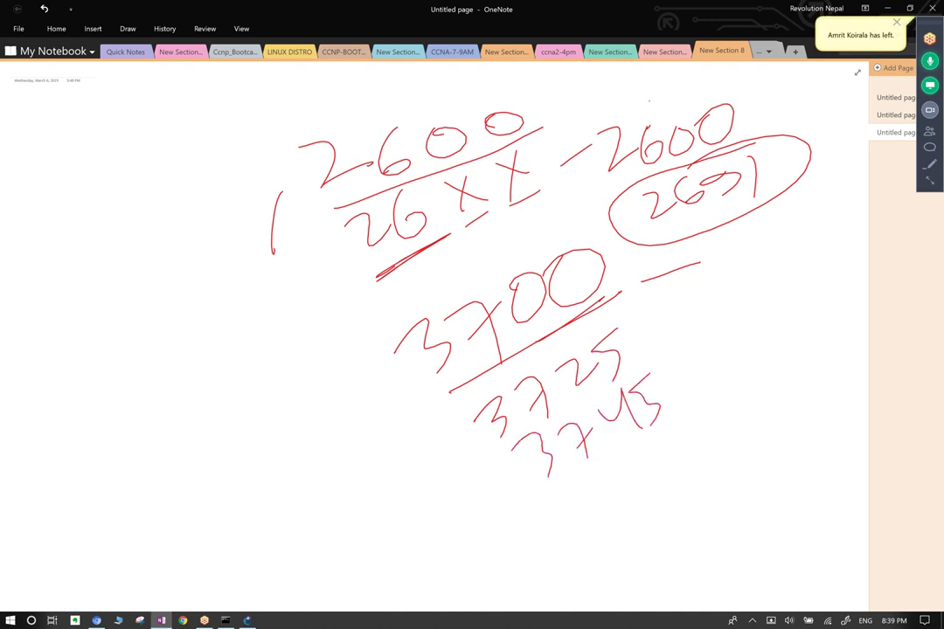
Circle 3725/3745, cross out their 25 and 45, and circle the 3700 and 2600 groups.
mouse_move(618, 322)
left_mouse_down()
mouse_move(560, 492)
mouse_move(616, 322)
left_mouse_up()
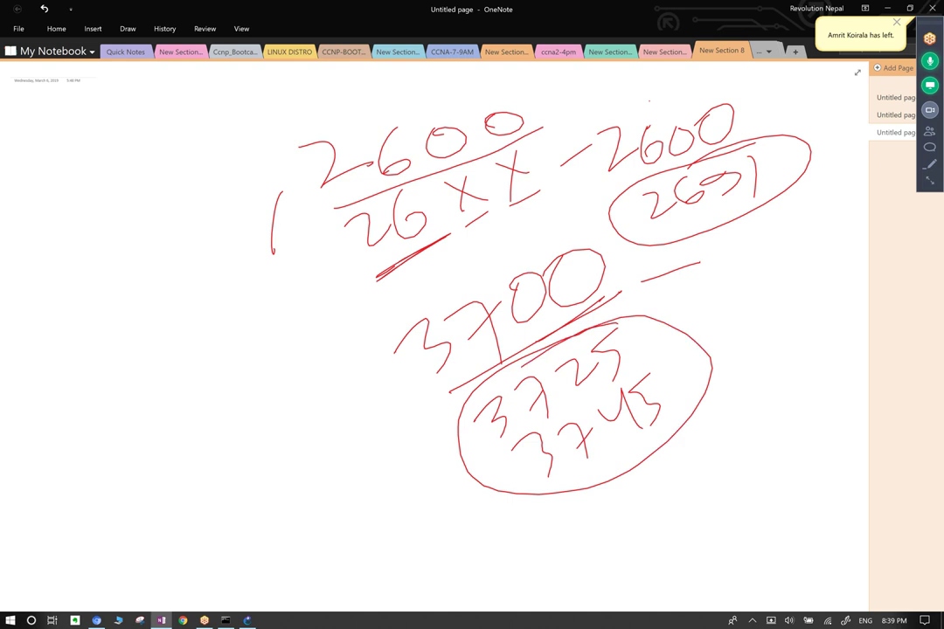
left_click_drag(567, 365, 611, 389)
mouse_move(591, 354)
left_mouse_down()
mouse_move(581, 398)
mouse_move(652, 376)
left_mouse_up()
mouse_move(628, 348)
left_mouse_down()
mouse_move(622, 423)
mouse_move(657, 407)
left_mouse_up()
left_click_drag(651, 393, 632, 428)
mouse_move(625, 249)
left_mouse_down()
mouse_move(385, 314)
mouse_move(630, 262)
left_mouse_up()
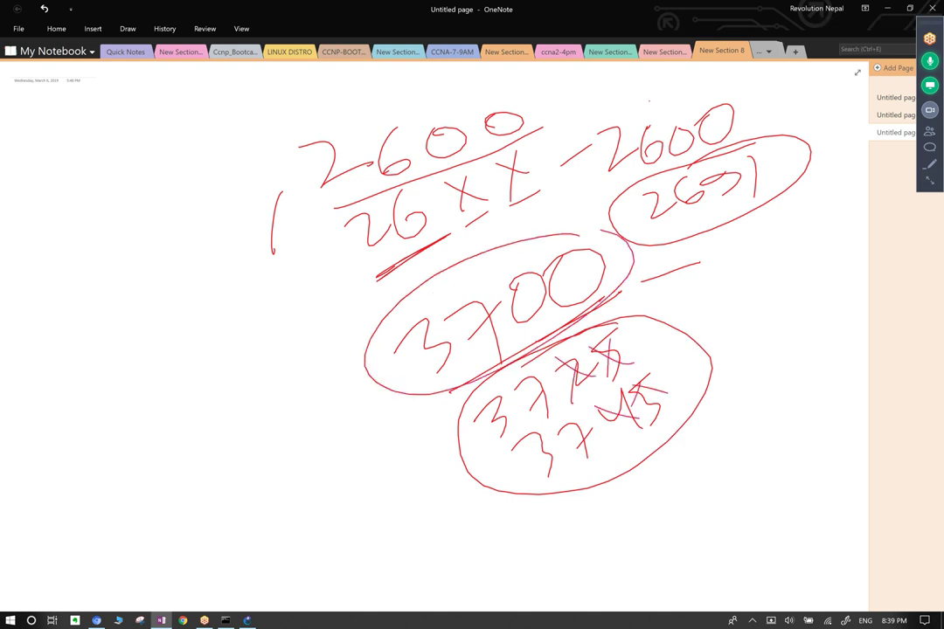
left_click_drag(456, 90, 522, 100)
mouse_move(384, 96)
left_mouse_down()
mouse_move(402, 249)
mouse_move(306, 114)
left_mouse_up()
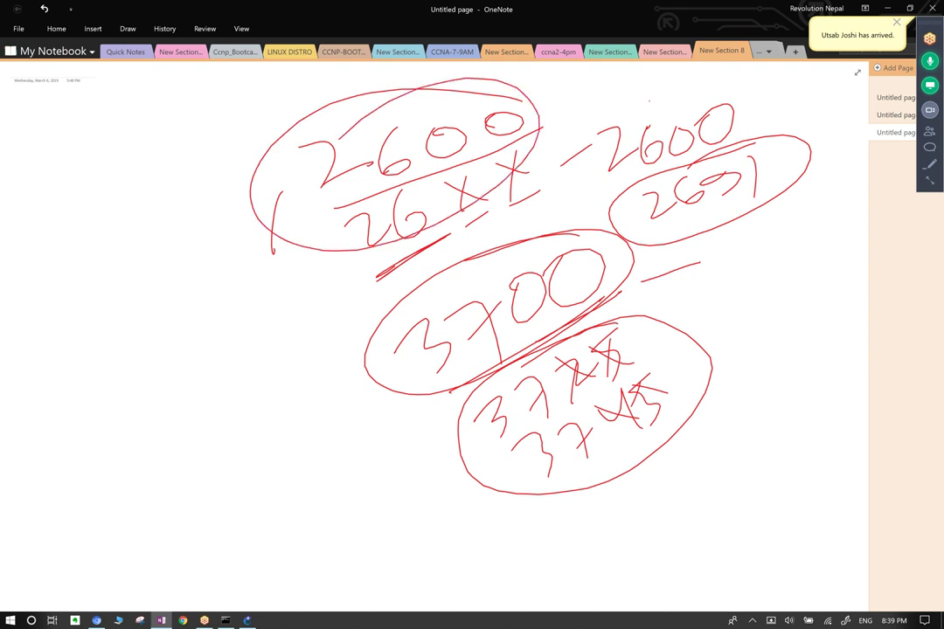
Write 7200 at the lower right and underline it with a long diagonal stroke.
mouse_move(616, 514)
left_mouse_down()
mouse_move(654, 498)
mouse_move(675, 551)
left_mouse_up()
left_click_drag(680, 479, 718, 502)
left_click_drag(738, 437, 727, 483)
left_click_drag(761, 410, 769, 455)
left_click_drag(826, 403, 686, 572)
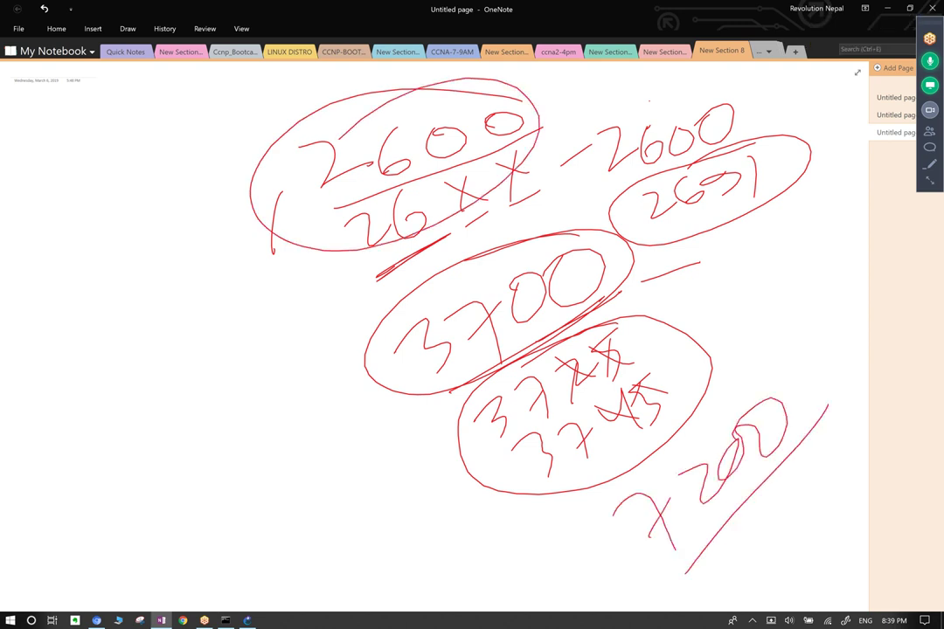
key("super+Tab")
key("Return")
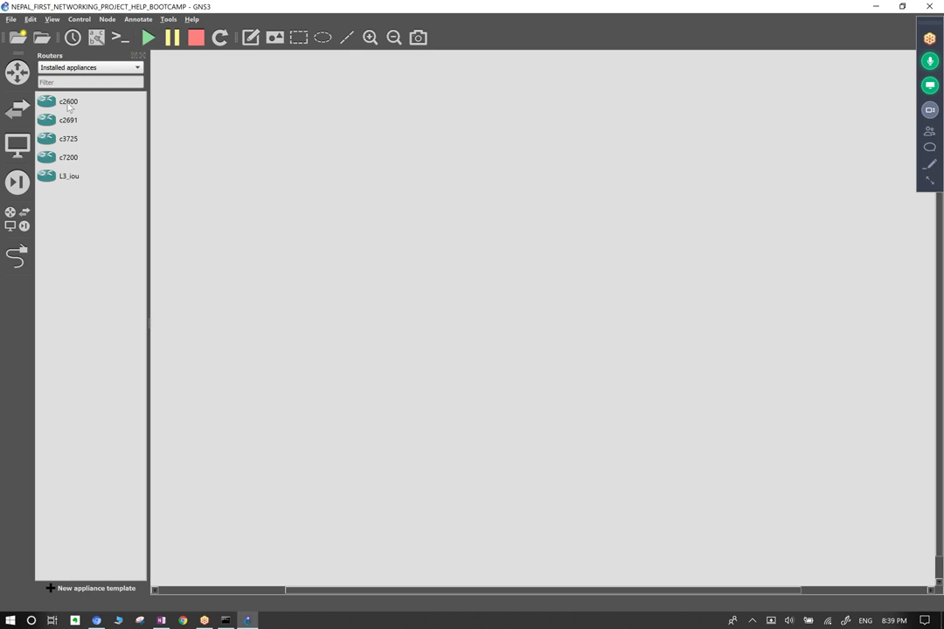
Place three c3725 routers R1, R2, R3 and line them up close together.
left_click_drag(291, 146, 648, 527)
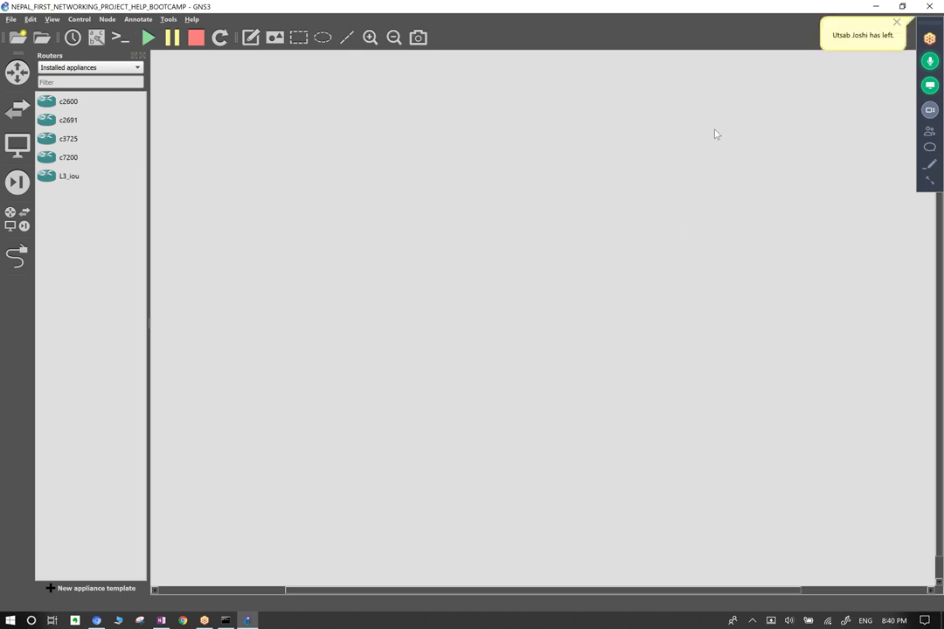
left_click_drag(262, 107, 515, 336)
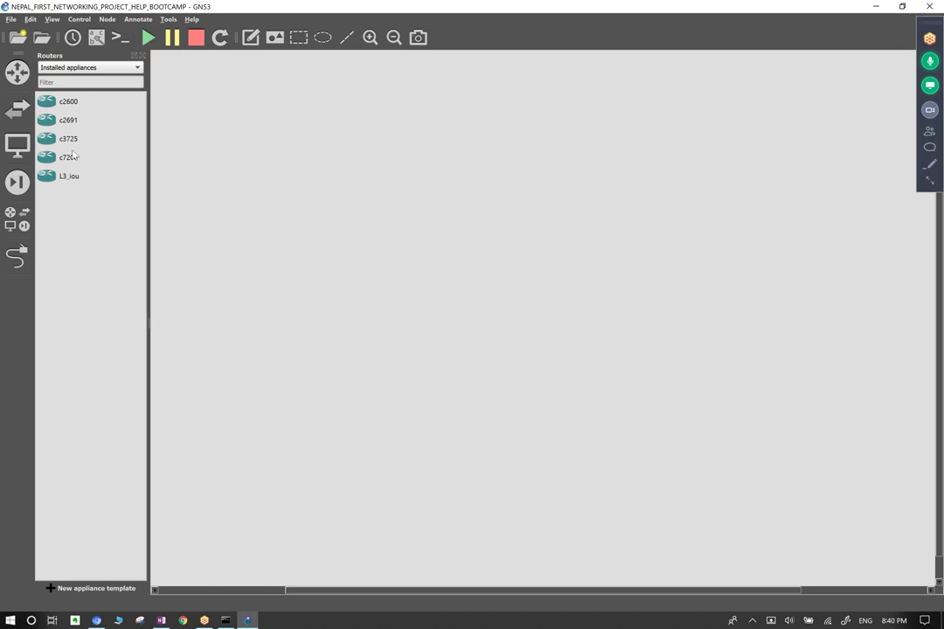
left_click_drag(68, 140, 341, 228)
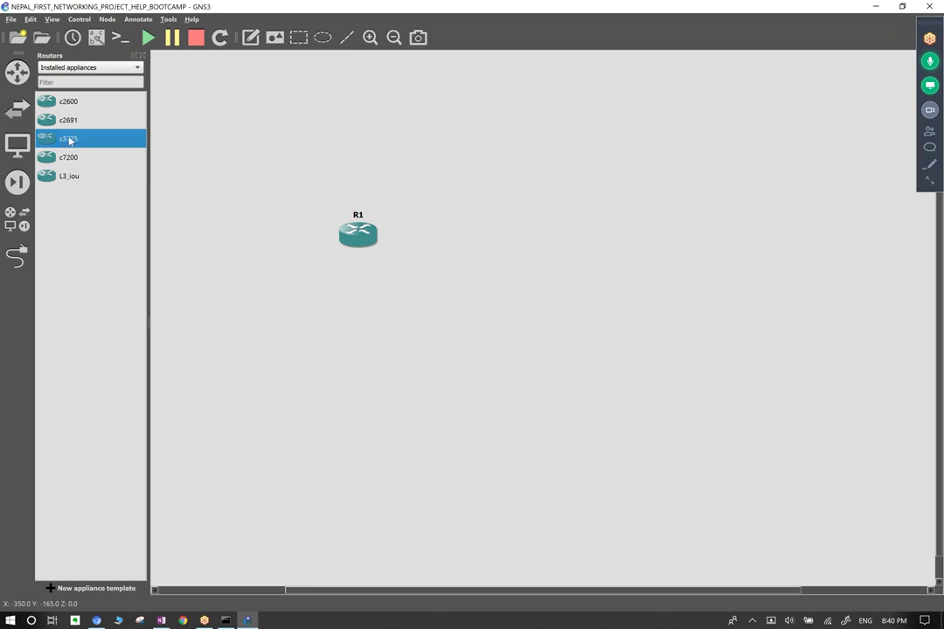
left_click_drag(72, 141, 624, 251)
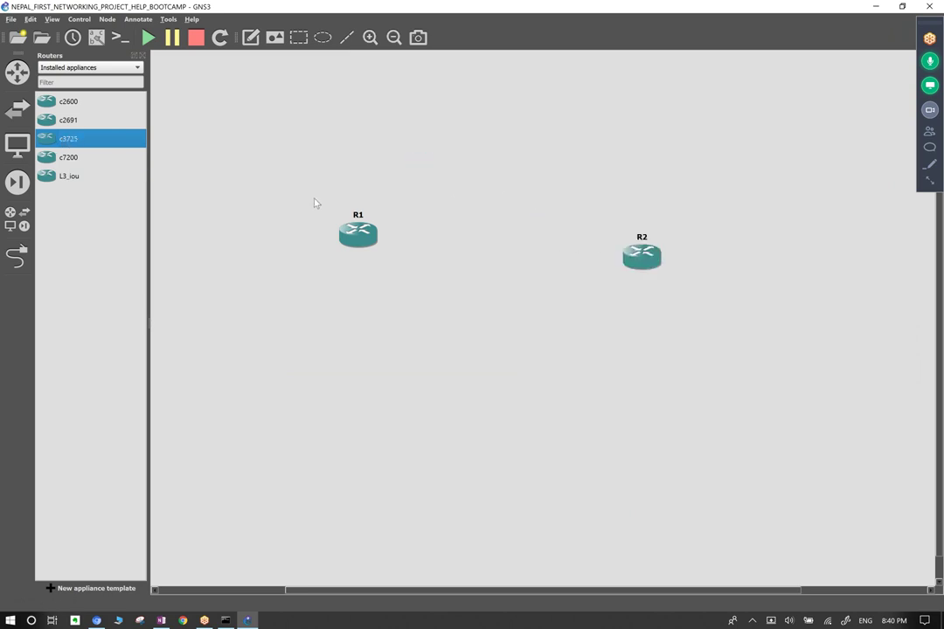
left_click_drag(58, 138, 878, 277)
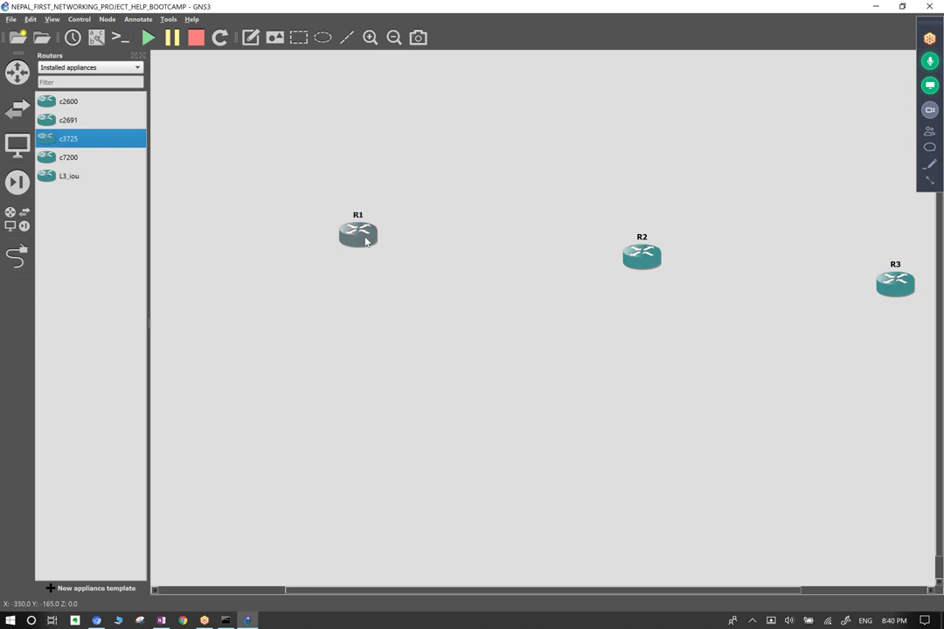
left_click_drag(367, 238, 208, 242)
left_click_drag(642, 254, 321, 227)
left_click_drag(894, 282, 513, 239)
left_click(210, 173)
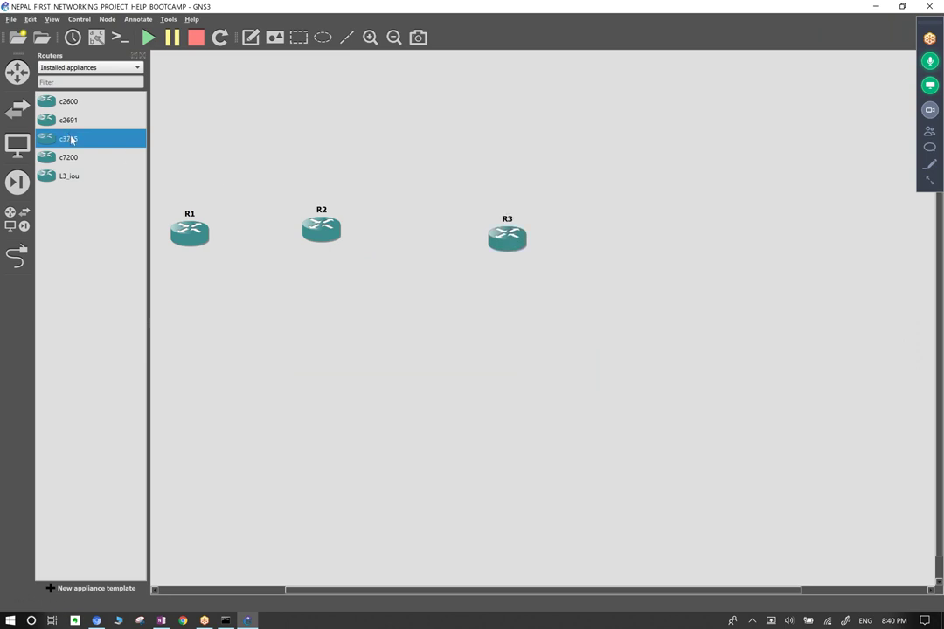
Batch-add 10 more c3725 routers through the node count dialog.
left_click_drag(72, 140, 767, 291)
left_click_drag(766, 291, 766, 291)
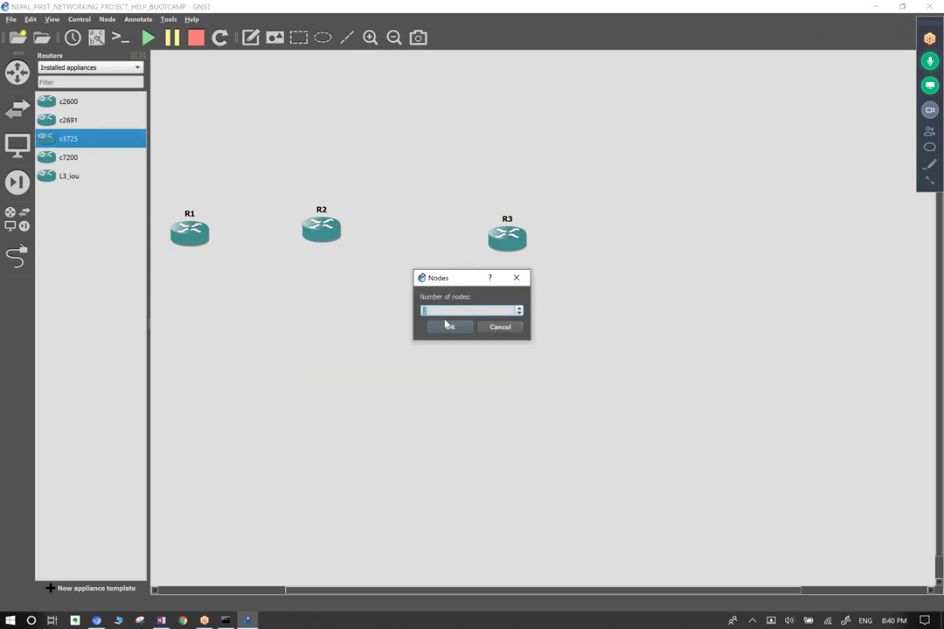
type("10")
left_click(448, 328)
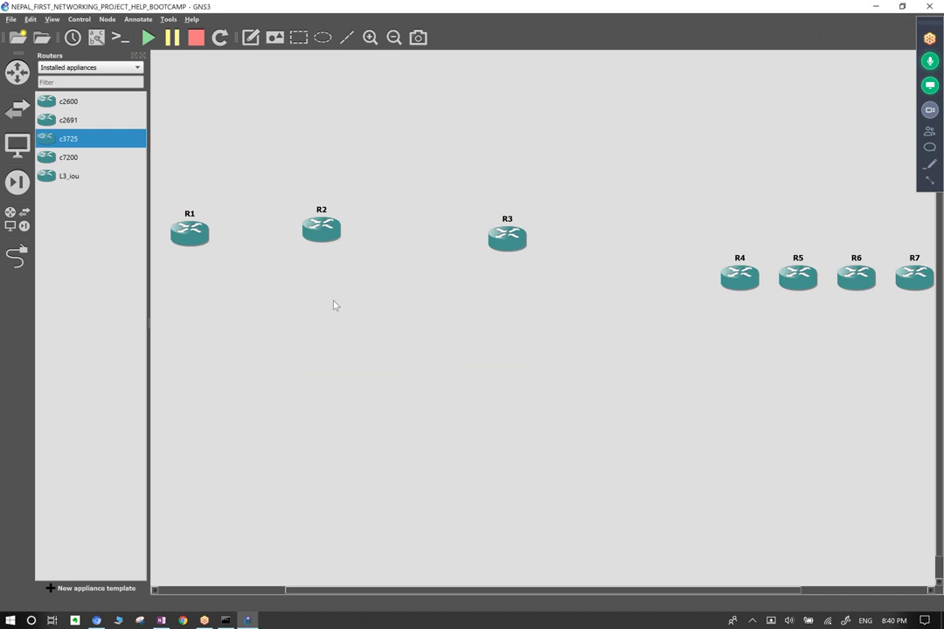
Hide the router list and scatter R2–R7 across the canvas, with R4 at the top.
left_click(142, 55)
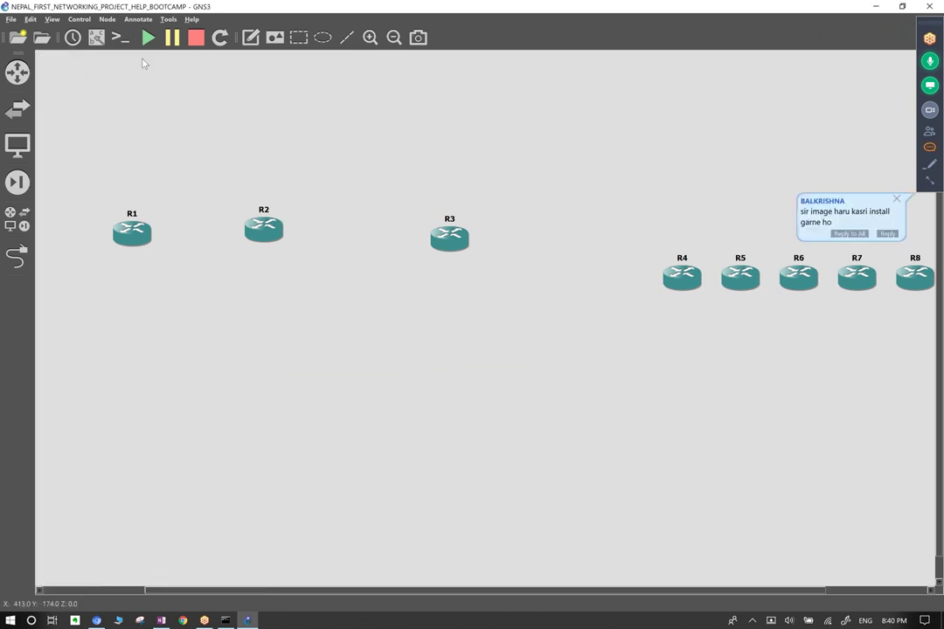
left_click_drag(251, 233, 179, 135)
left_click_drag(452, 235, 261, 201)
left_click_drag(684, 280, 300, 83)
left_click_drag(739, 280, 394, 147)
left_click_drag(809, 278, 623, 144)
left_click_drag(855, 289, 719, 149)
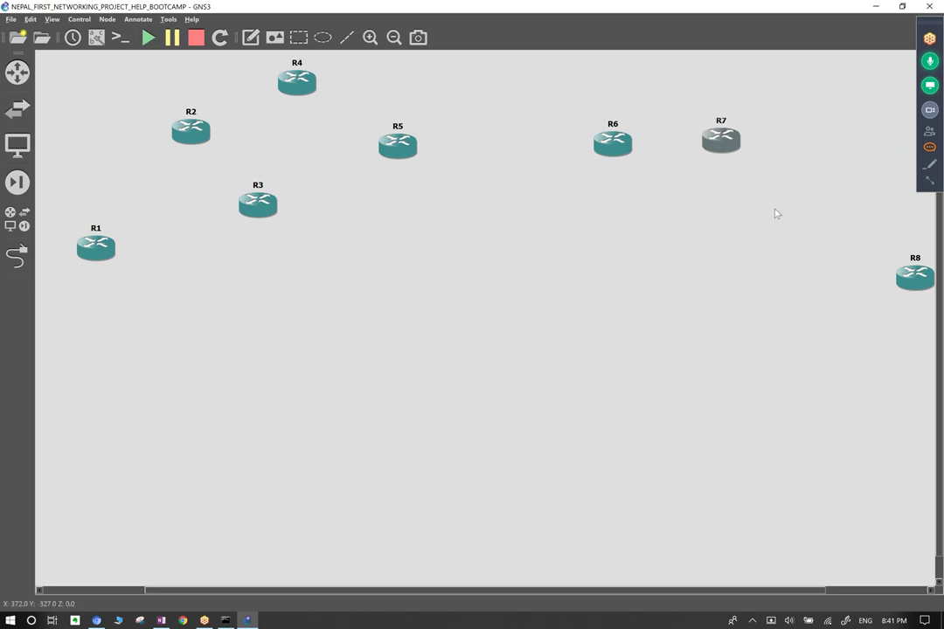
Move R8–R10 left as a group, then shift R6–R10 left and down together.
scroll(775, 213, "right", 5)
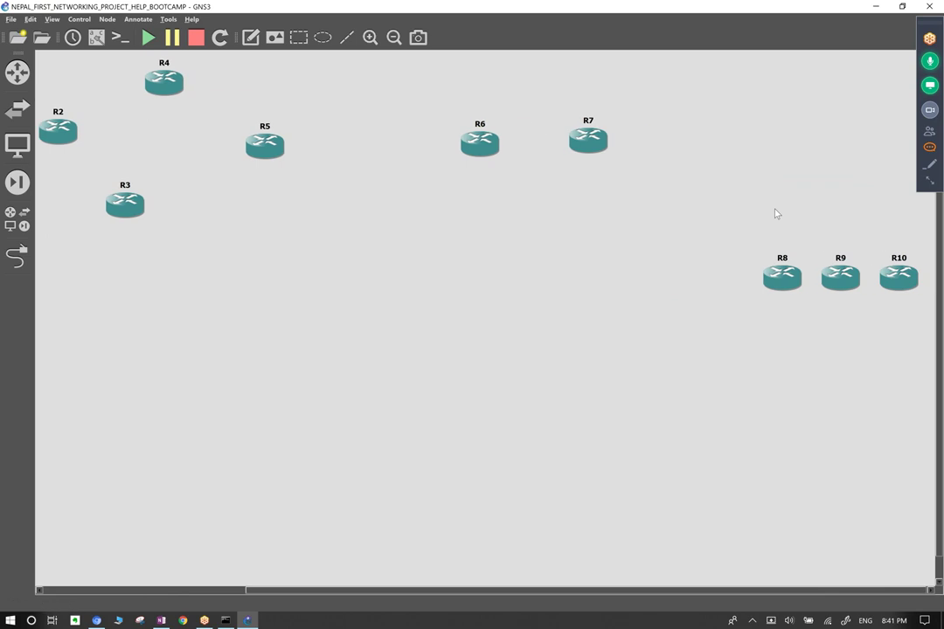
left_click_drag(706, 202, 930, 346)
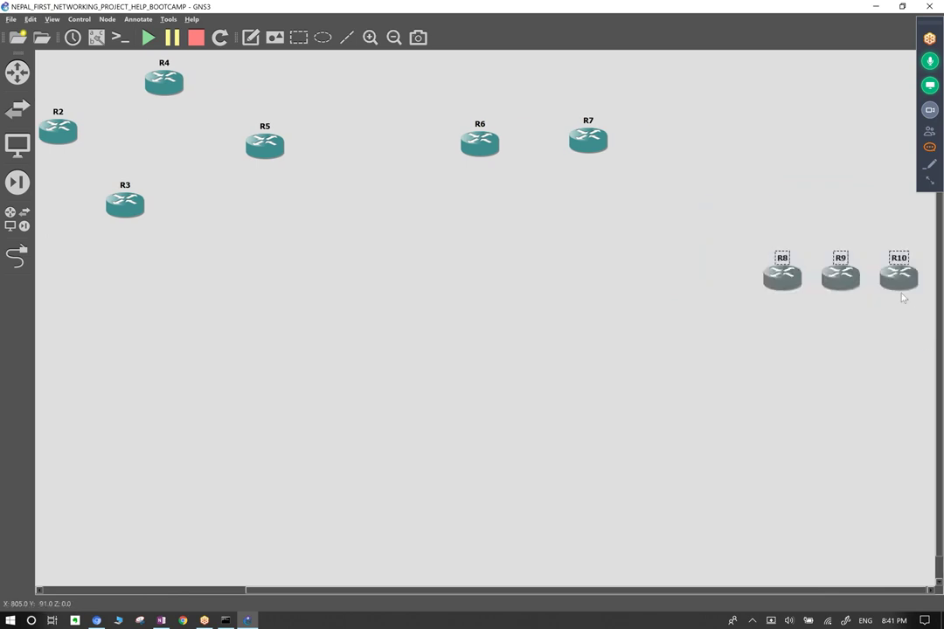
left_click_drag(898, 293, 608, 269)
left_click(565, 303)
scroll(563, 304, "left", 10)
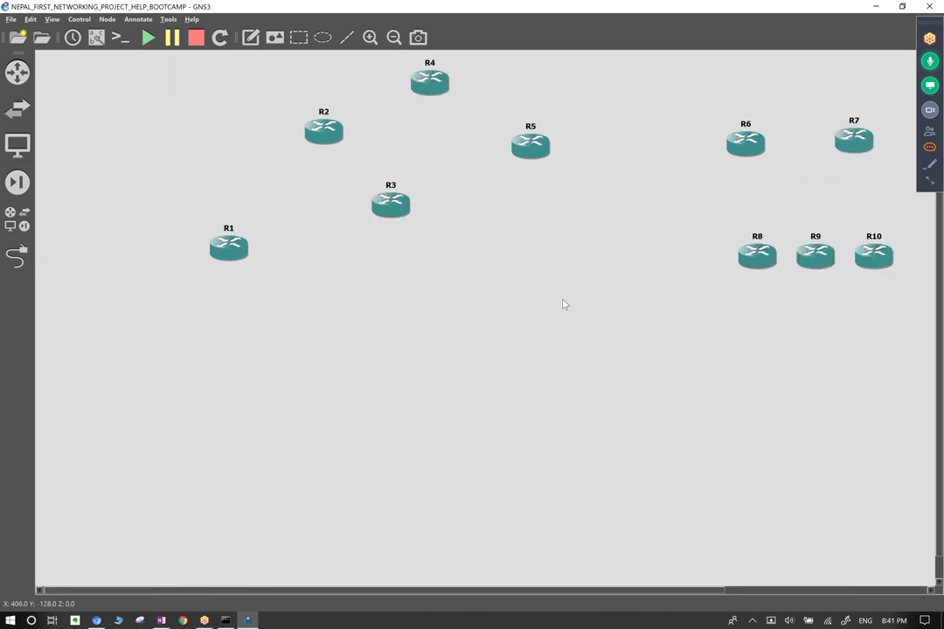
left_click_drag(696, 84, 905, 325)
left_click_drag(872, 261, 795, 299)
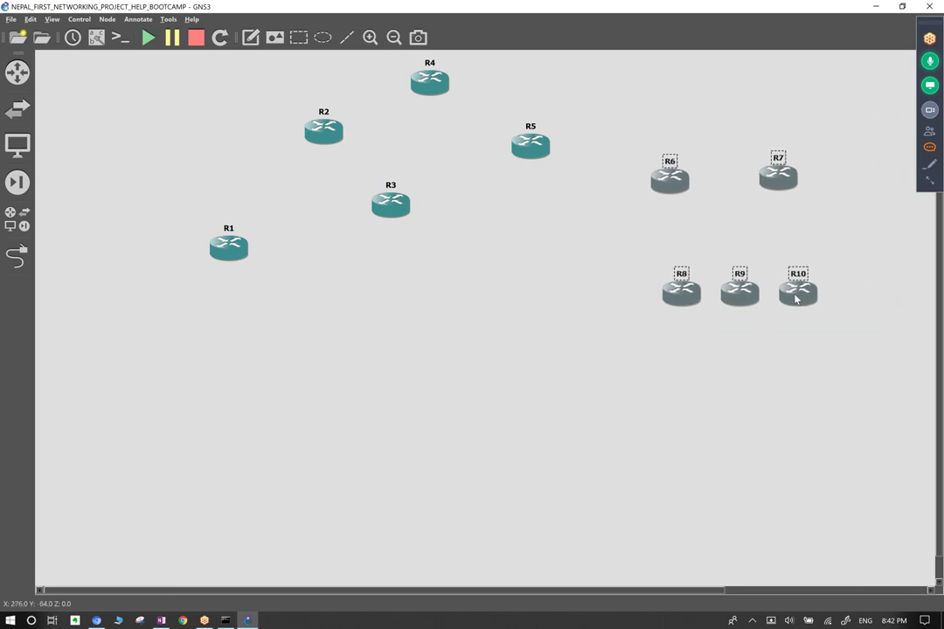
left_click(768, 349)
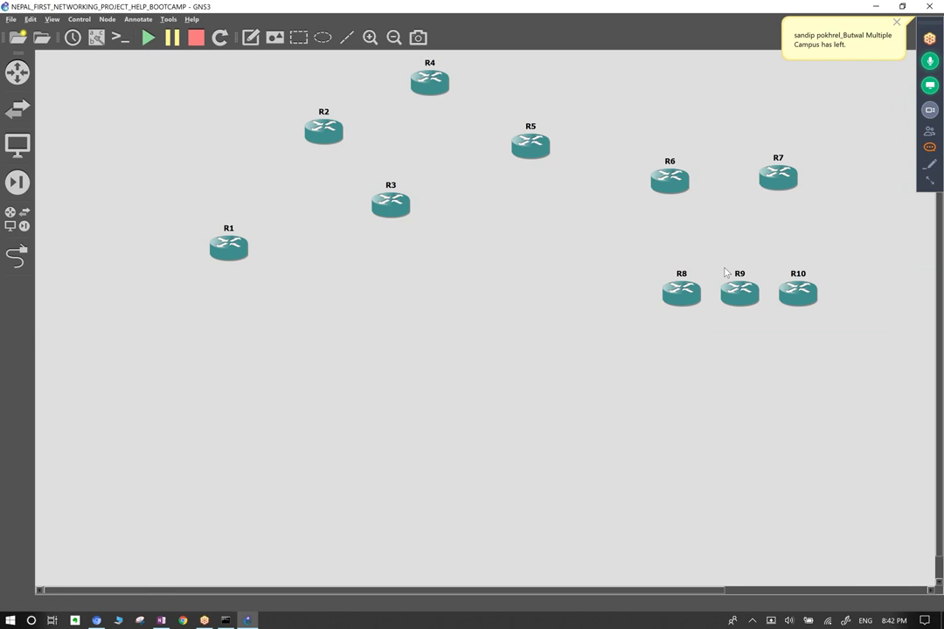
Individually reposition R5, R2, R6, R7, R10 and R9, and place R8 below R3.
left_click_drag(516, 145, 457, 141)
left_click_drag(330, 132, 307, 139)
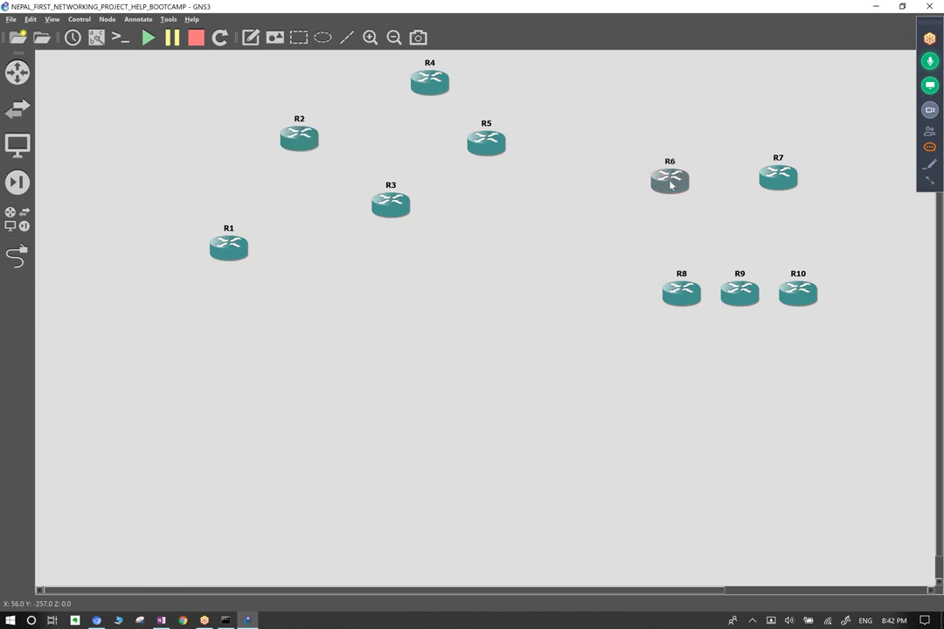
left_click_drag(672, 185, 642, 153)
left_click_drag(785, 187, 818, 229)
left_click_drag(801, 298, 892, 330)
left_click_drag(735, 289, 741, 324)
left_click_drag(679, 301, 457, 297)
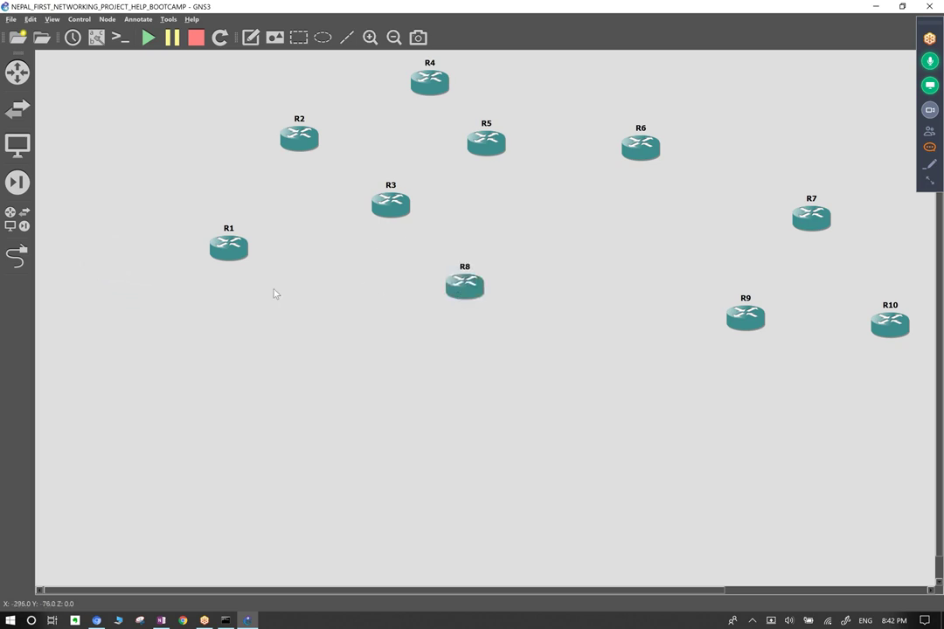
Add another c3725 router R14 beside R8, and nudge R1 and R3 left.
left_click(18, 74)
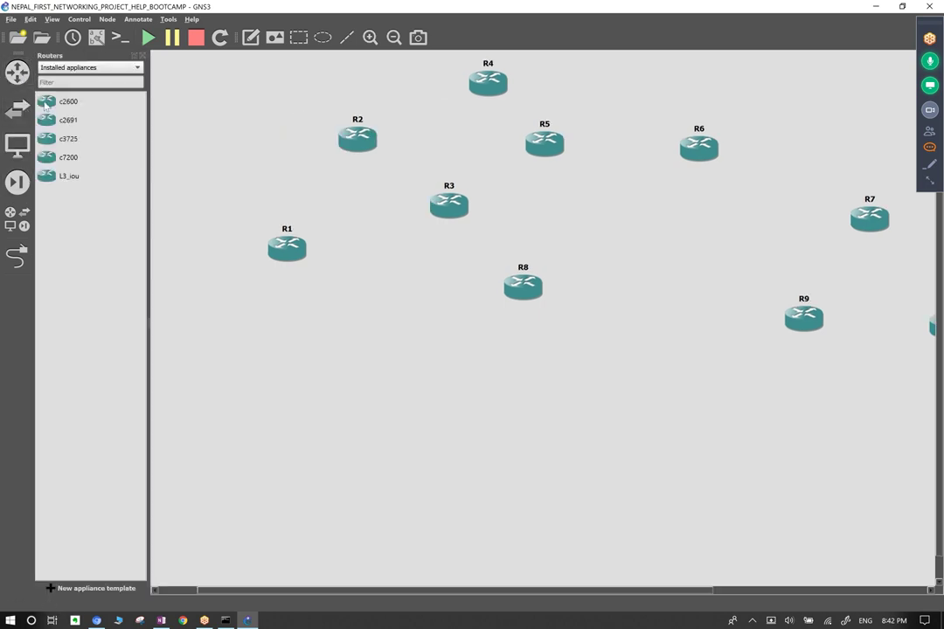
left_click_drag(66, 138, 609, 301)
left_click_drag(522, 299, 507, 319)
left_click_drag(612, 307, 602, 312)
left_click(541, 381)
left_click_drag(295, 259, 279, 270)
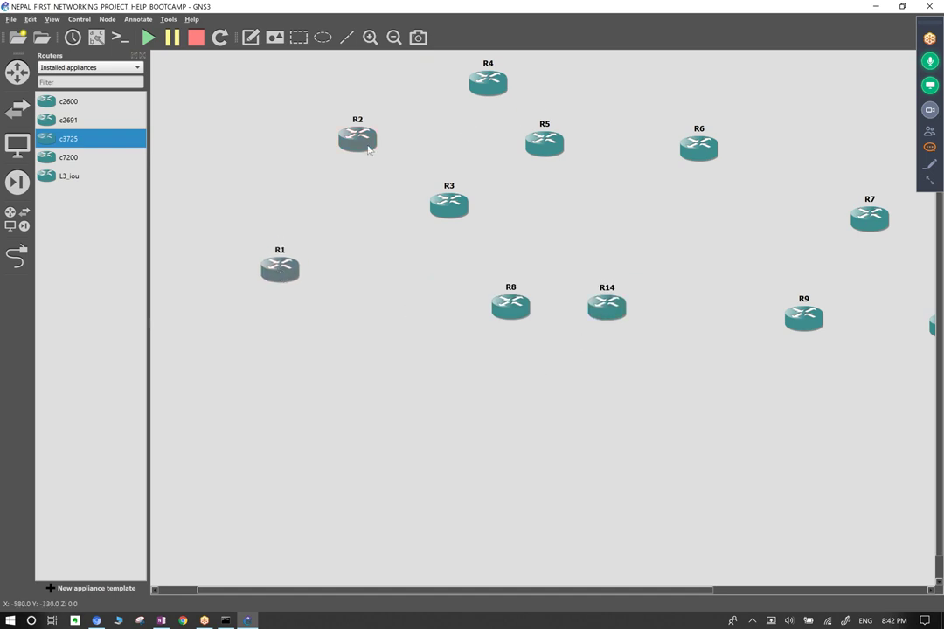
left_click_drag(435, 204, 395, 203)
Link R1's Serial2/0 to a serial port on R3.
left_click(17, 256)
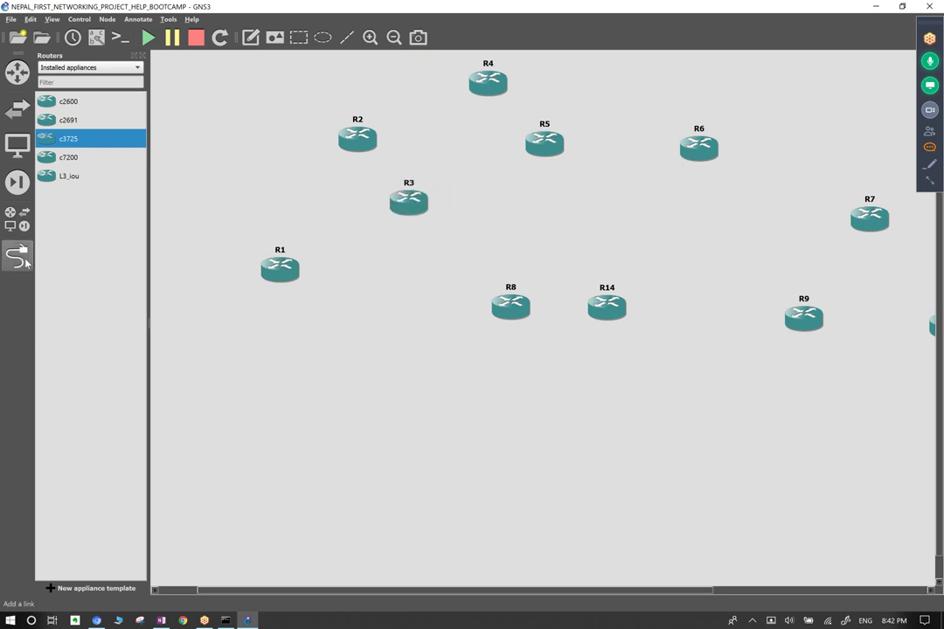
left_click(15, 255)
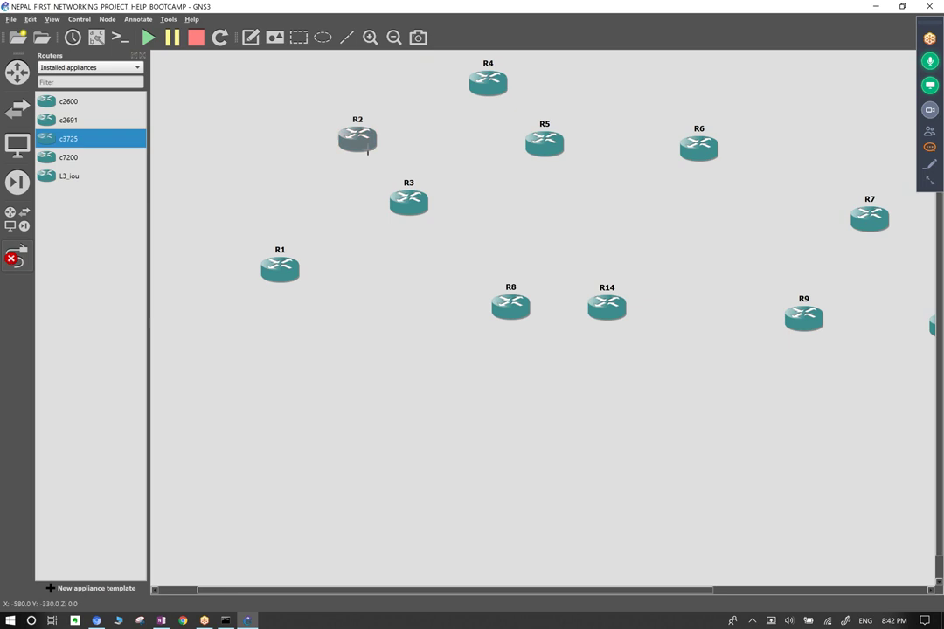
left_click(357, 142)
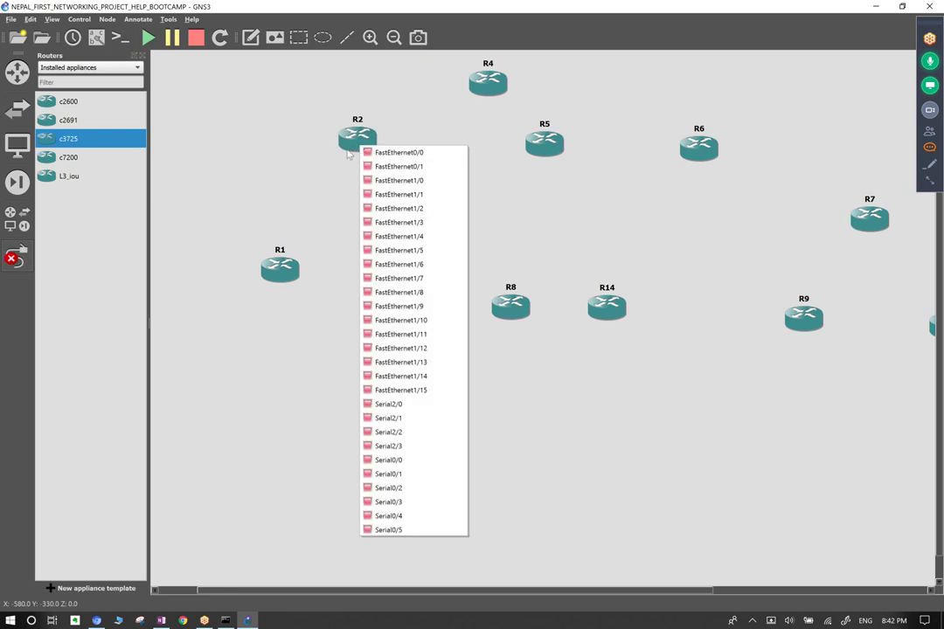
left_click(282, 267)
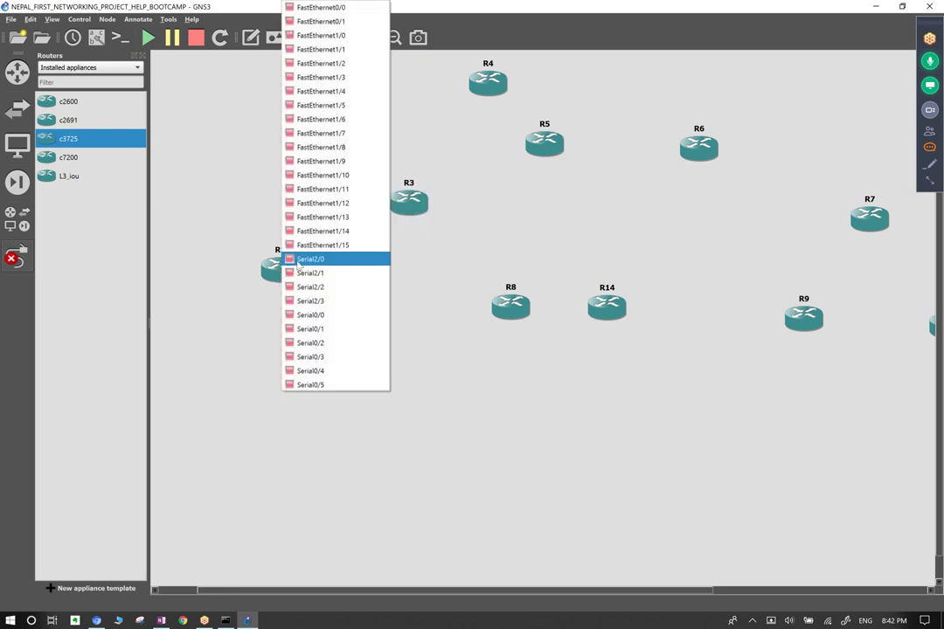
left_click(308, 259)
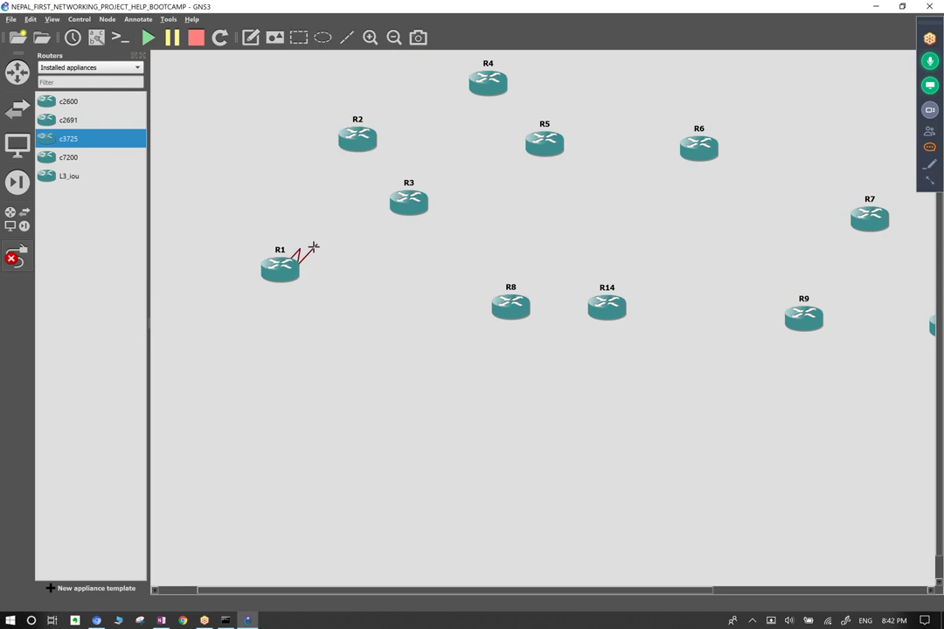
left_click(401, 204)
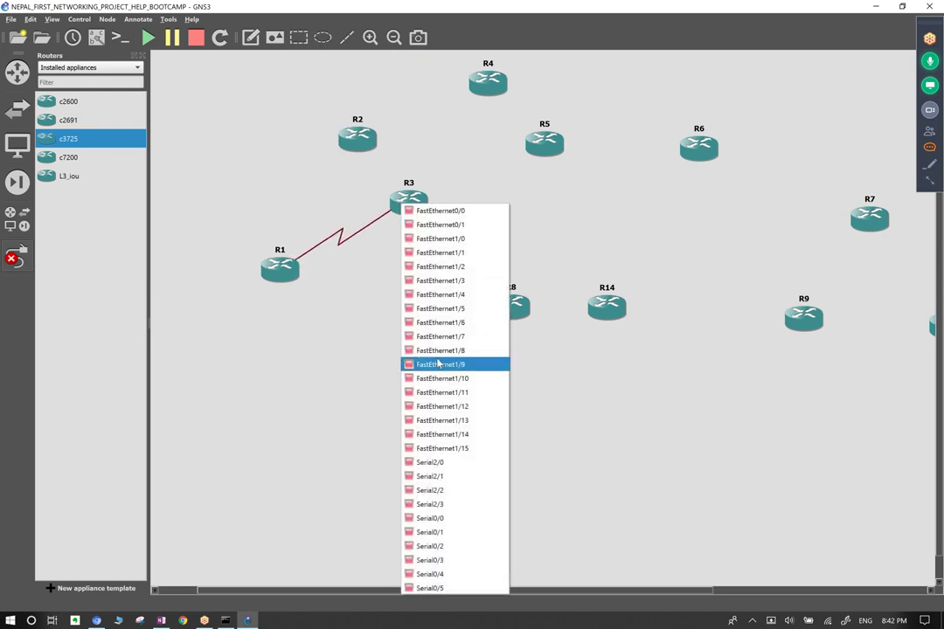
left_click(456, 462)
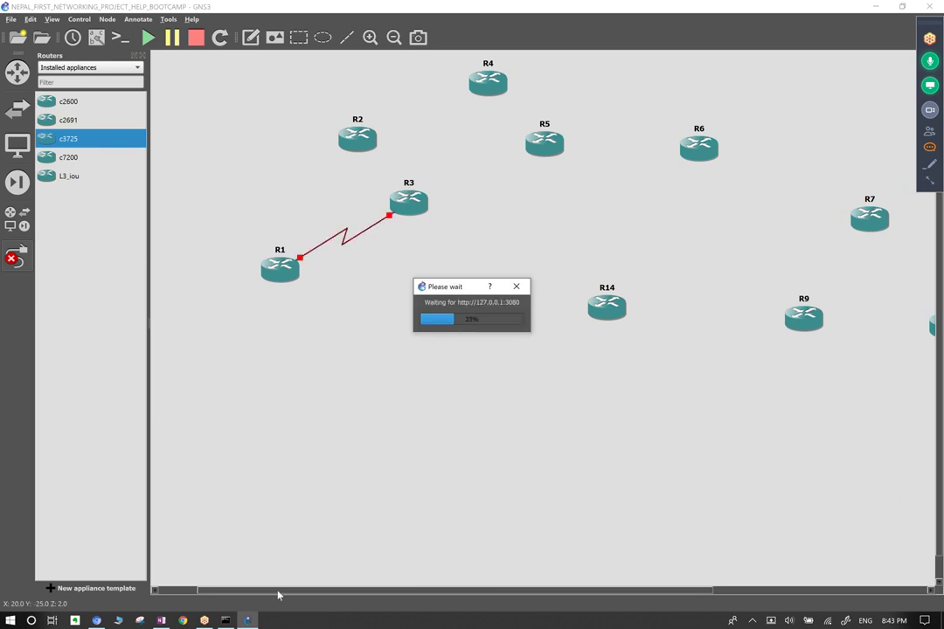
left_click(163, 621)
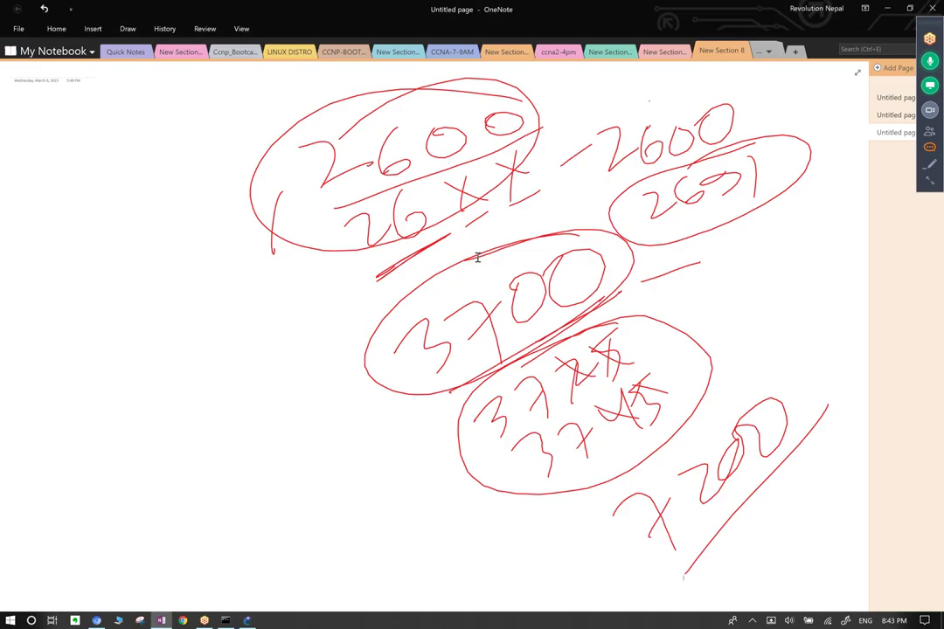
Delete all the old red ink from the page and switch to a green pen.
key("ctrl+a")
key("Delete")
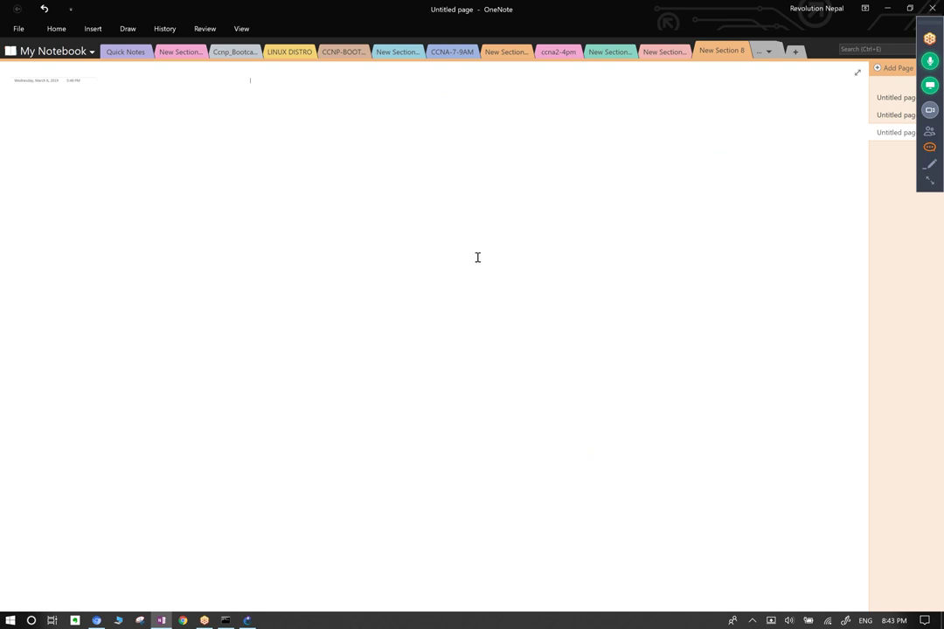
scroll(477, 257, "right", 2)
left_click(128, 28)
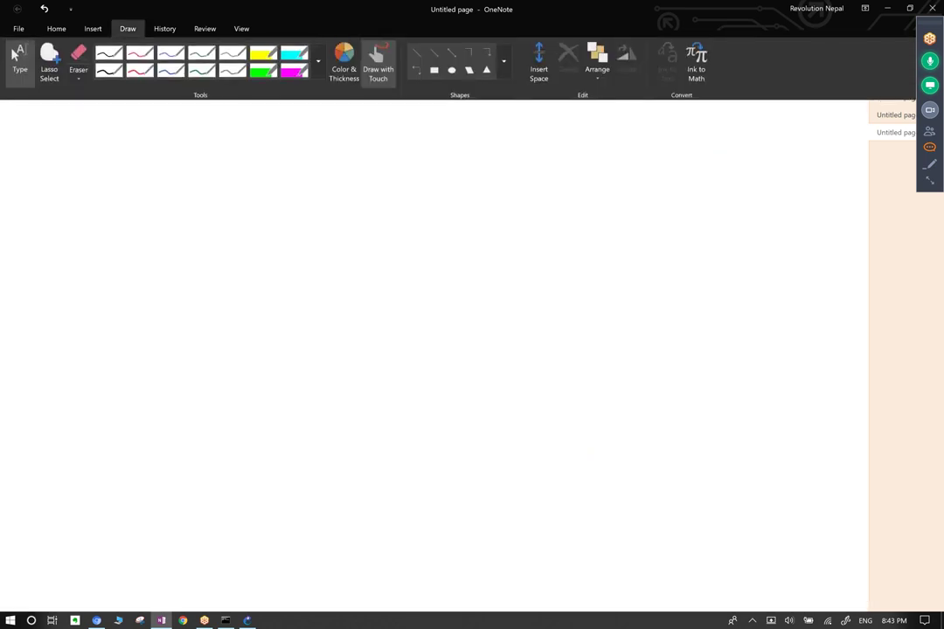
left_click(318, 60)
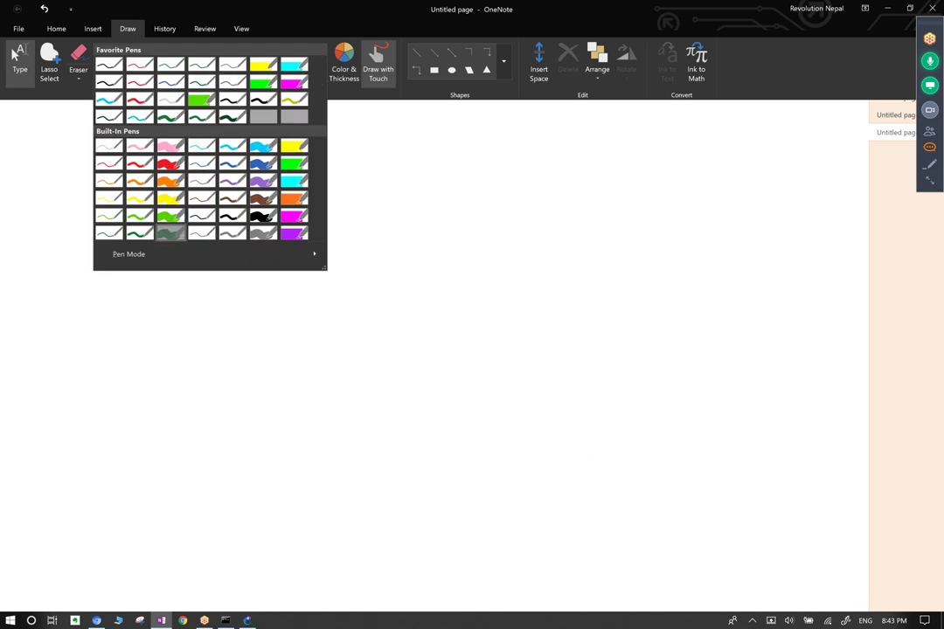
key("Escape")
key("Escape")
Draw a green WAN cloud with lines branching down to SO1 and SO2.
mouse_move(358, 133)
left_mouse_down()
mouse_move(316, 172)
mouse_move(299, 215)
mouse_move(351, 248)
mouse_move(470, 265)
mouse_move(561, 244)
mouse_move(406, 140)
mouse_move(308, 165)
mouse_move(342, 195)
mouse_move(396, 206)
mouse_move(409, 160)
mouse_move(434, 182)
mouse_move(438, 138)
mouse_move(461, 172)
mouse_move(465, 153)
mouse_move(492, 140)
mouse_move(494, 109)
left_mouse_up()
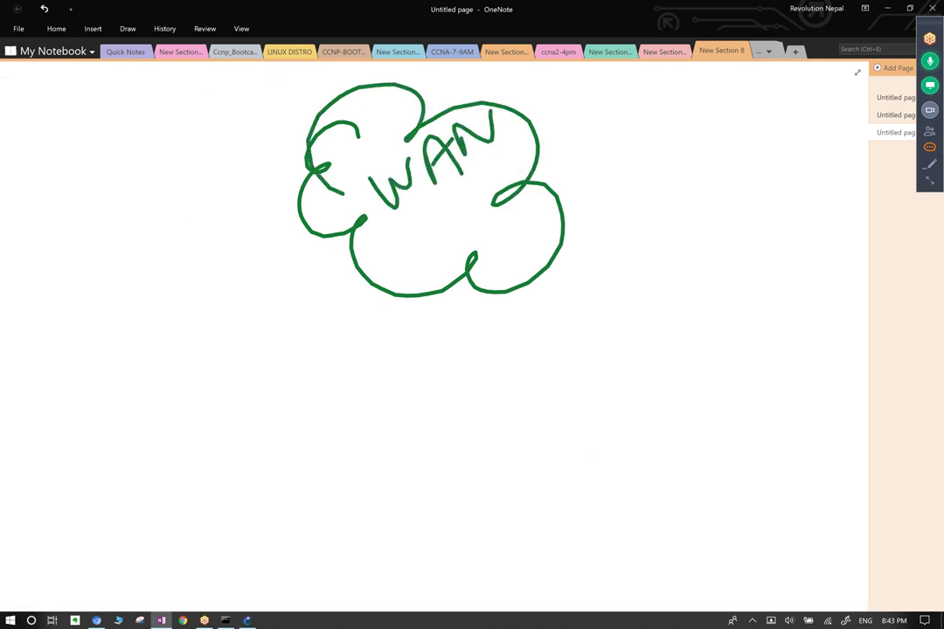
left_click_drag(358, 259, 164, 367)
mouse_move(93, 325)
left_mouse_down()
mouse_move(81, 381)
mouse_move(112, 326)
mouse_move(148, 326)
left_mouse_up()
mouse_move(557, 251)
left_mouse_down()
mouse_move(790, 343)
mouse_move(771, 416)
mouse_move(778, 404)
left_mouse_up()
left_click_drag(817, 374, 851, 392)
Draw a line down from the cloud to a boxed 'HO Datacenter' label.
mouse_move(451, 284)
left_mouse_down()
mouse_move(432, 432)
mouse_move(406, 486)
left_mouse_up()
mouse_move(428, 411)
left_mouse_down()
mouse_move(432, 479)
mouse_move(447, 408)
left_mouse_up()
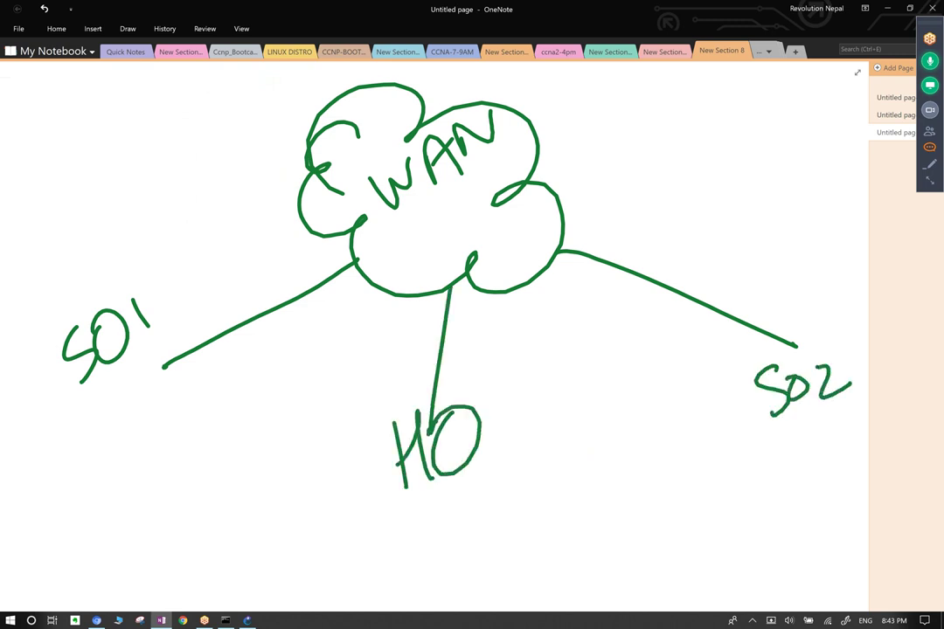
mouse_move(437, 507)
left_mouse_down()
mouse_move(448, 524)
mouse_move(456, 512)
mouse_move(491, 509)
mouse_move(554, 459)
mouse_move(569, 471)
left_mouse_up()
left_click_drag(580, 462, 632, 448)
left_click_drag(645, 397, 649, 459)
mouse_move(629, 437)
left_mouse_down()
mouse_move(657, 420)
mouse_move(676, 440)
mouse_move(685, 415)
mouse_move(700, 463)
left_mouse_up()
left_click_drag(354, 368, 346, 536)
mouse_move(351, 369)
left_mouse_down()
mouse_move(347, 536)
mouse_move(554, 345)
mouse_move(674, 345)
mouse_move(697, 538)
left_mouse_up()
left_click_drag(341, 512, 700, 535)
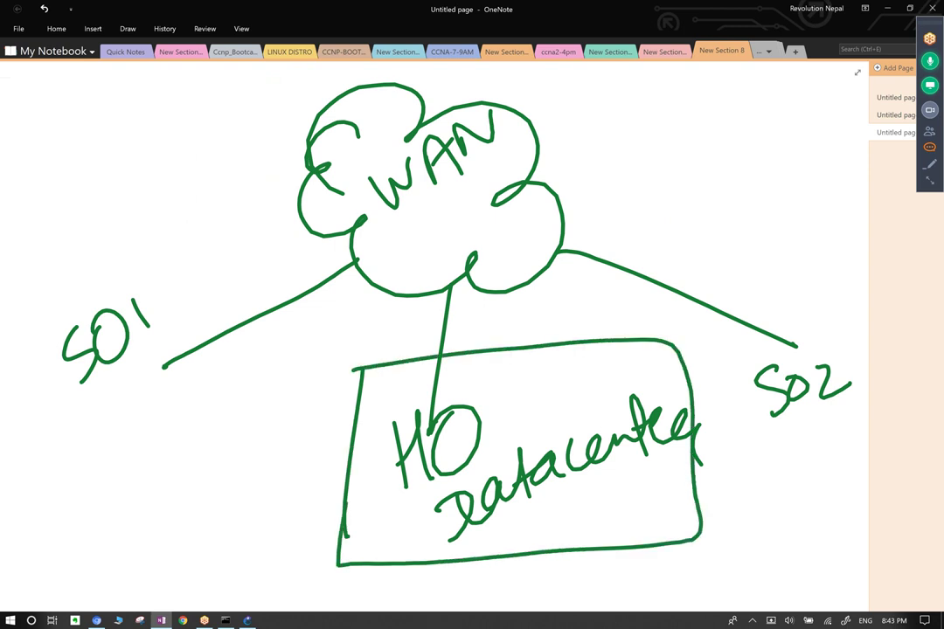
Draw outlines around the SO1 and SO2 sites.
left_click_drag(24, 331, 23, 471)
mouse_move(18, 332)
left_mouse_down()
mouse_move(52, 262)
mouse_move(282, 294)
mouse_move(18, 476)
left_mouse_up()
mouse_move(742, 292)
left_mouse_down()
mouse_move(745, 463)
mouse_move(839, 278)
mouse_move(857, 442)
mouse_move(746, 475)
left_mouse_up()
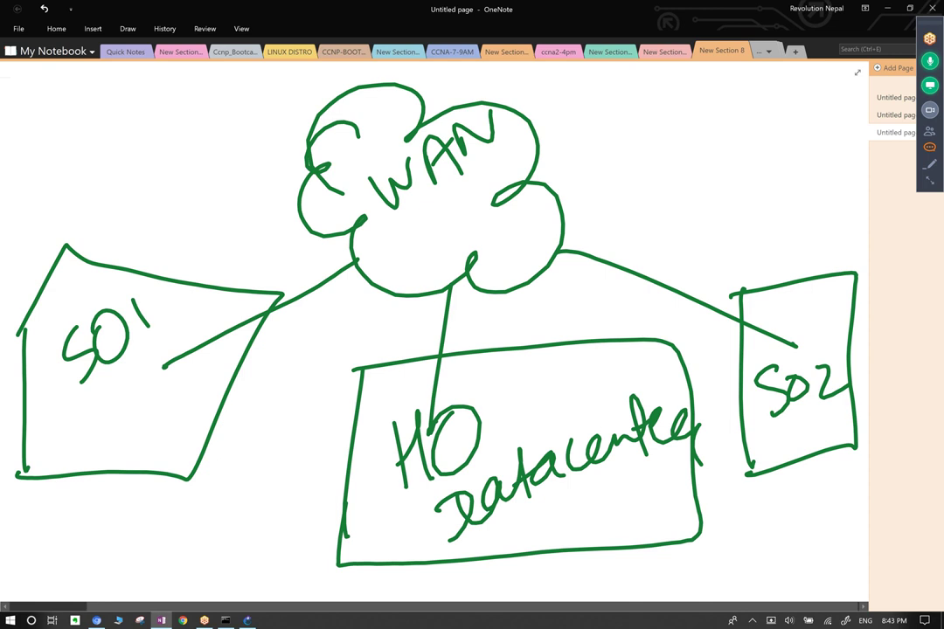
Sketch small router circles inside the WAN cloud and link them with lines.
mouse_move(365, 252)
left_mouse_down()
mouse_move(346, 269)
mouse_move(434, 201)
mouse_move(442, 208)
mouse_move(446, 253)
mouse_move(377, 253)
left_mouse_up()
mouse_move(447, 201)
left_mouse_down()
mouse_move(504, 218)
mouse_move(451, 251)
left_mouse_up()
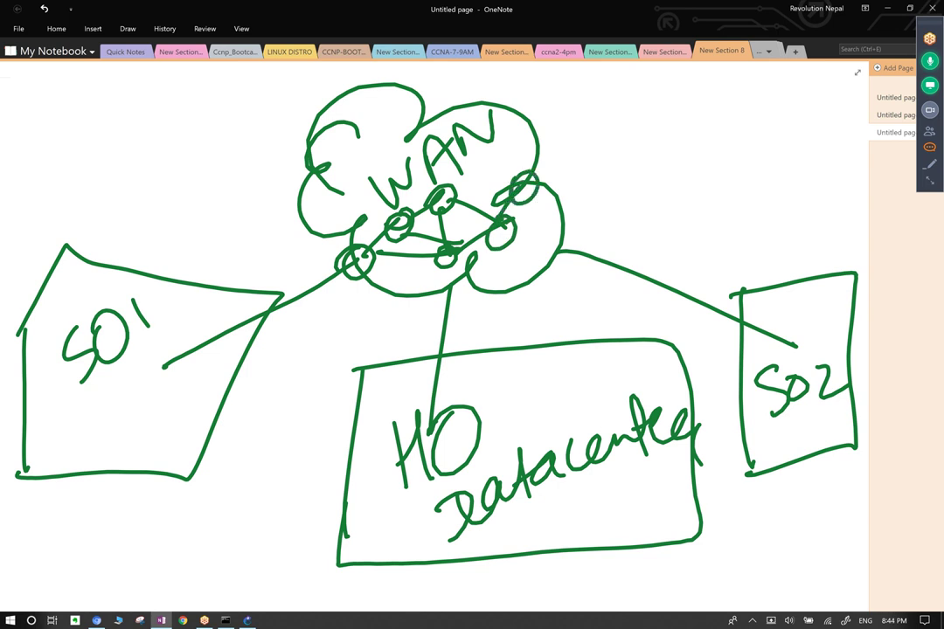
left_click_drag(518, 173, 519, 175)
left_click_drag(505, 223, 538, 234)
left_click_drag(550, 229, 549, 230)
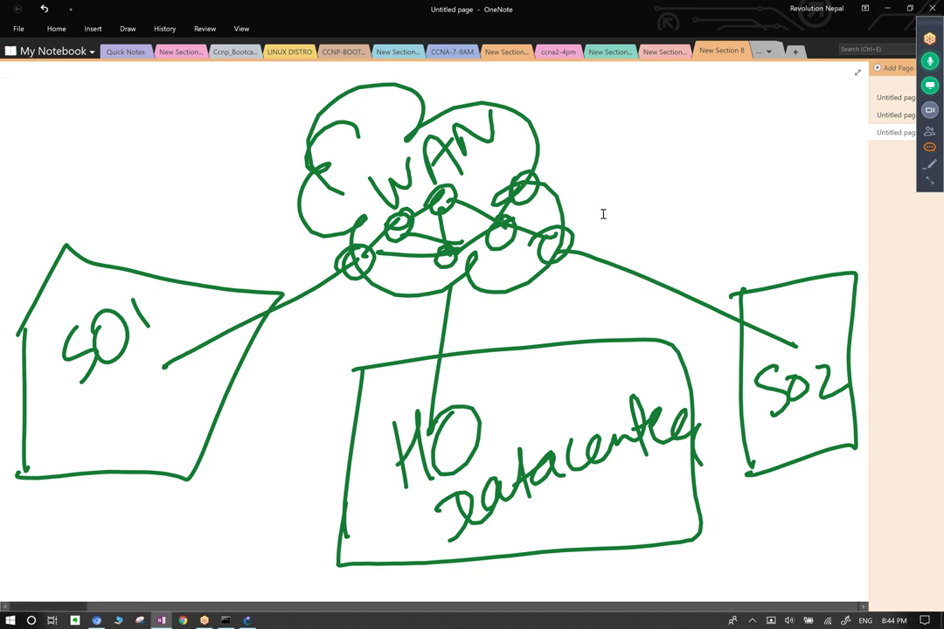
Open the GoToMeeting chat panel beside the WAN sketch.
left_click(929, 146)
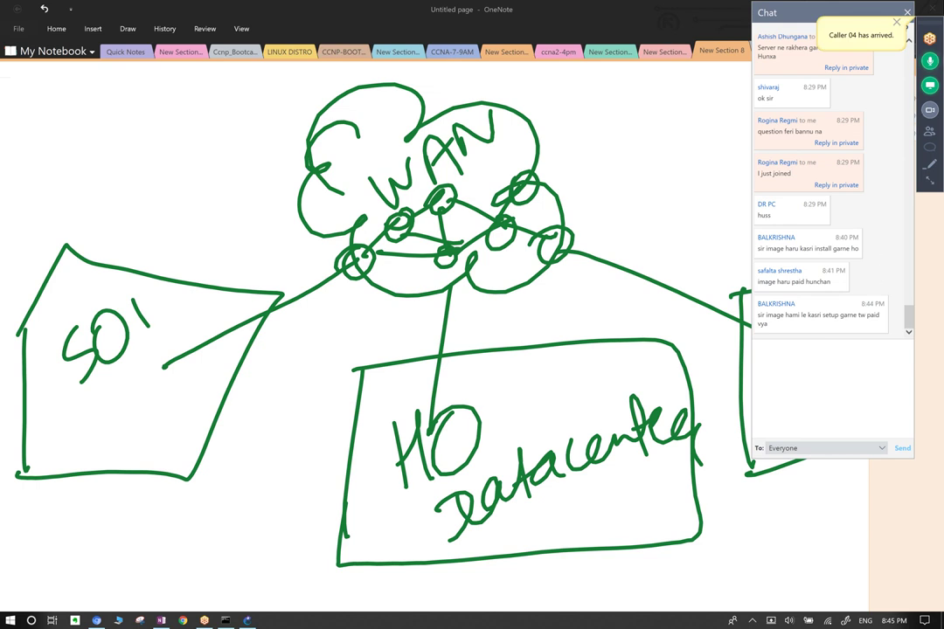
Dismiss the two attendee arrival notifications, hide the chat panel and cancel its welcome message.
left_click(896, 21)
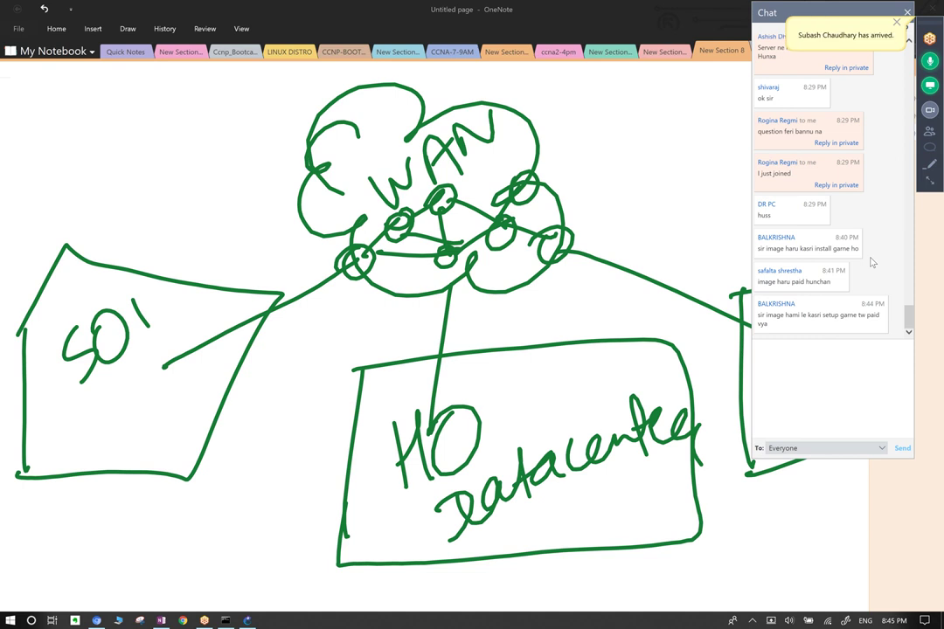
left_click(897, 23)
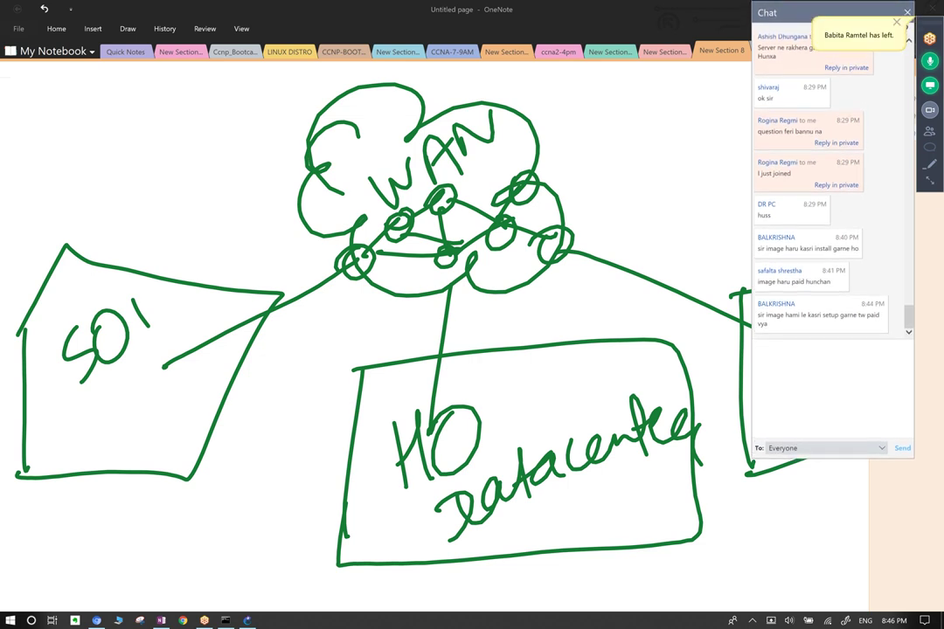
left_click(907, 27)
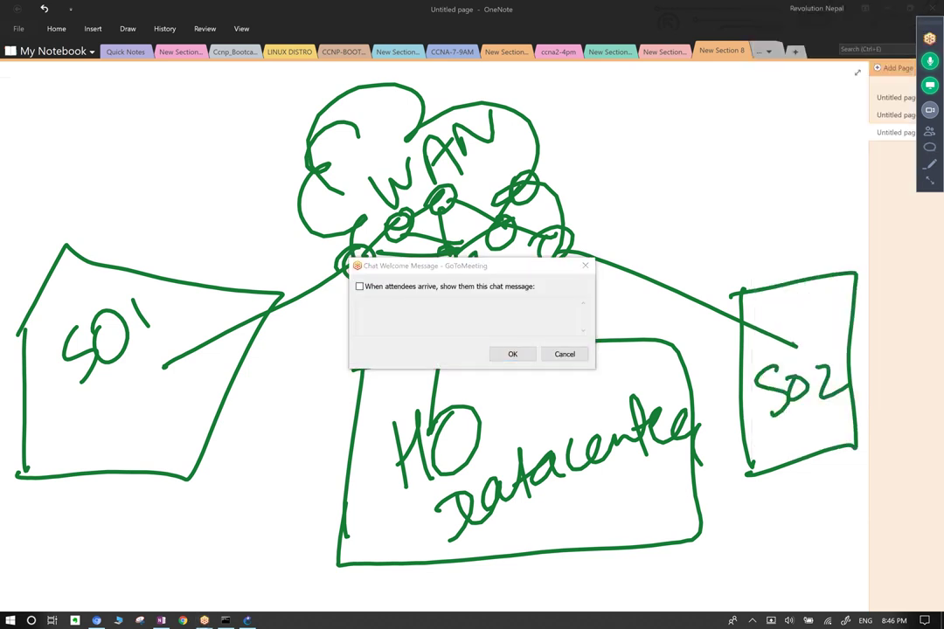
key("Escape")
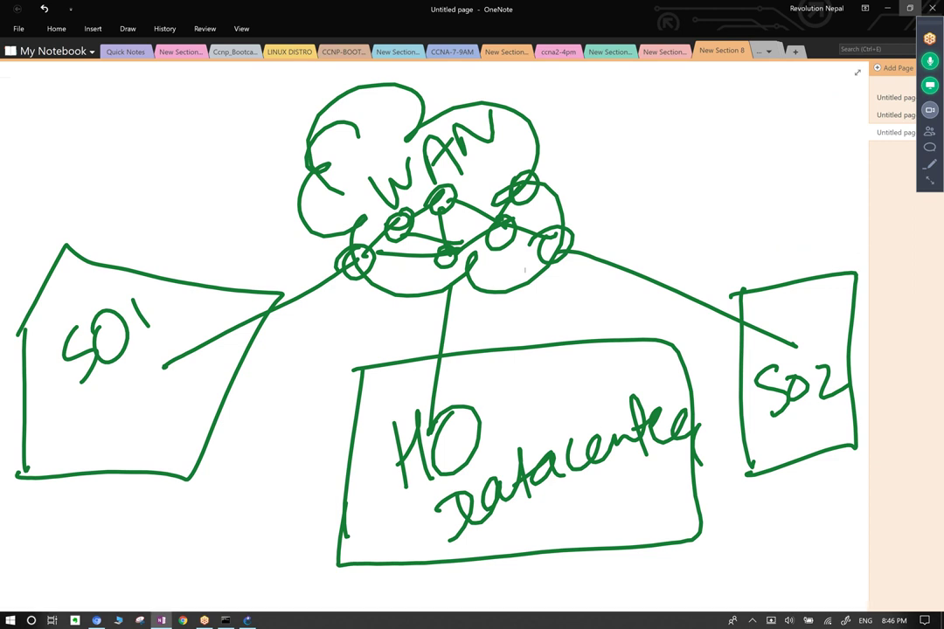
With a red pen, tick SO1 and underline SO2.
scroll(437, 332, "down", 2)
scroll(428, 332, "up", 1)
scroll(428, 332, "right", 2)
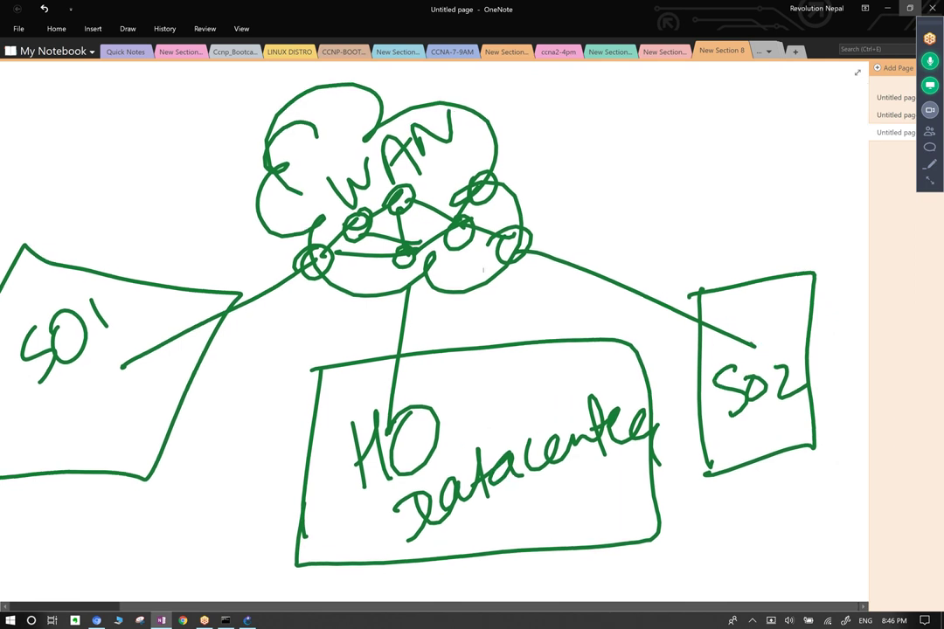
left_click(128, 28)
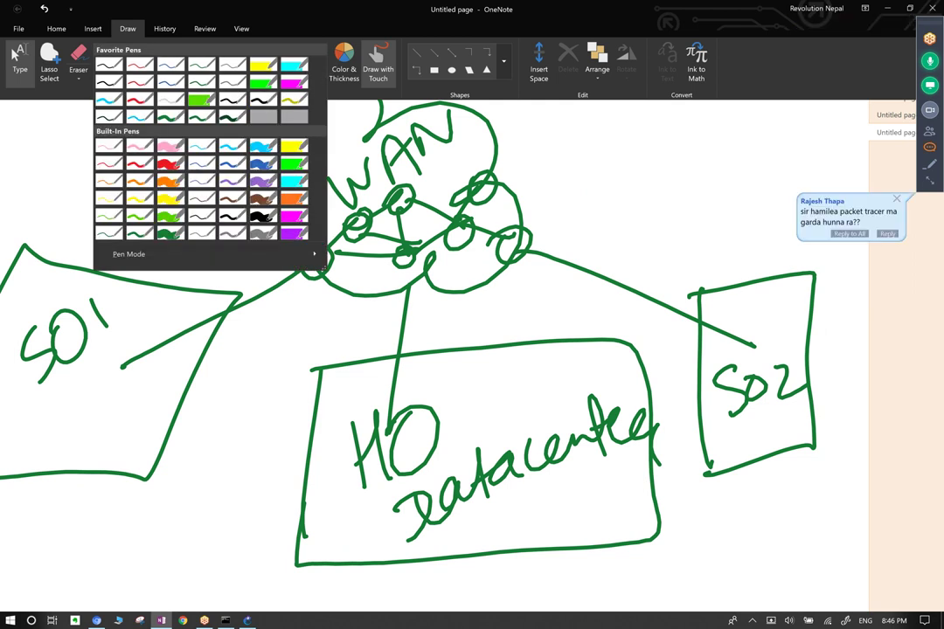
left_click(137, 160)
mouse_move(75, 359)
left_mouse_down()
mouse_move(86, 393)
mouse_move(131, 318)
left_mouse_up()
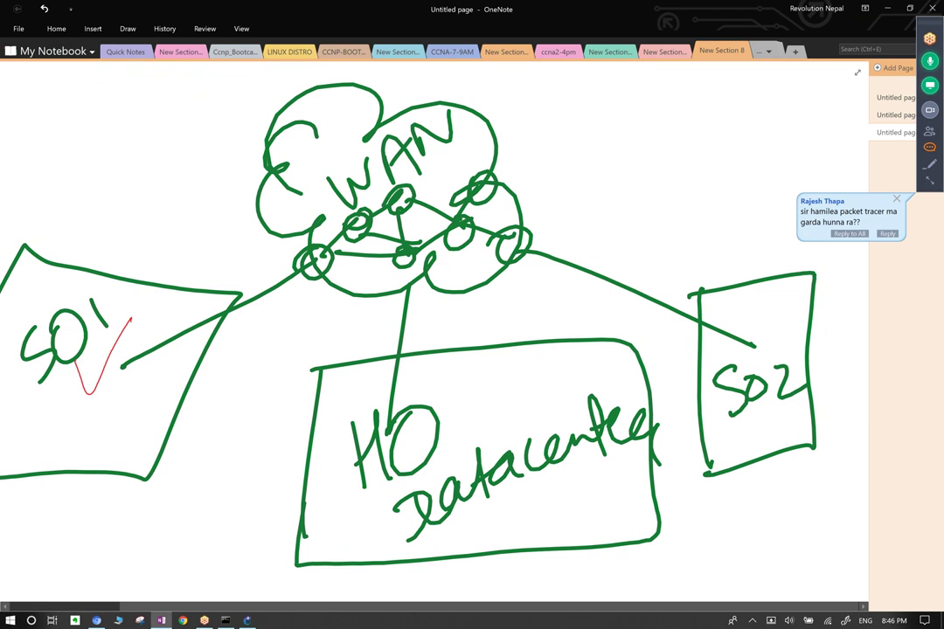
left_click_drag(68, 389, 133, 315)
left_click_drag(723, 430, 829, 411)
mouse_move(492, 164)
left_mouse_down()
mouse_move(839, 70)
mouse_move(863, 159)
left_mouse_up()
Add a red SO3 site at top right, circle the cloud and trace paths to SO1.
left_click_drag(756, 104, 791, 96)
mouse_move(767, 94)
left_mouse_down()
mouse_move(862, 159)
mouse_move(781, 185)
left_mouse_up()
mouse_move(759, 112)
left_mouse_down()
mouse_move(747, 162)
mouse_move(774, 151)
left_mouse_up()
left_click_drag(806, 106, 818, 147)
mouse_move(262, 101)
left_mouse_down()
mouse_move(405, 83)
mouse_move(455, 245)
mouse_move(262, 78)
mouse_move(359, 54)
left_mouse_up()
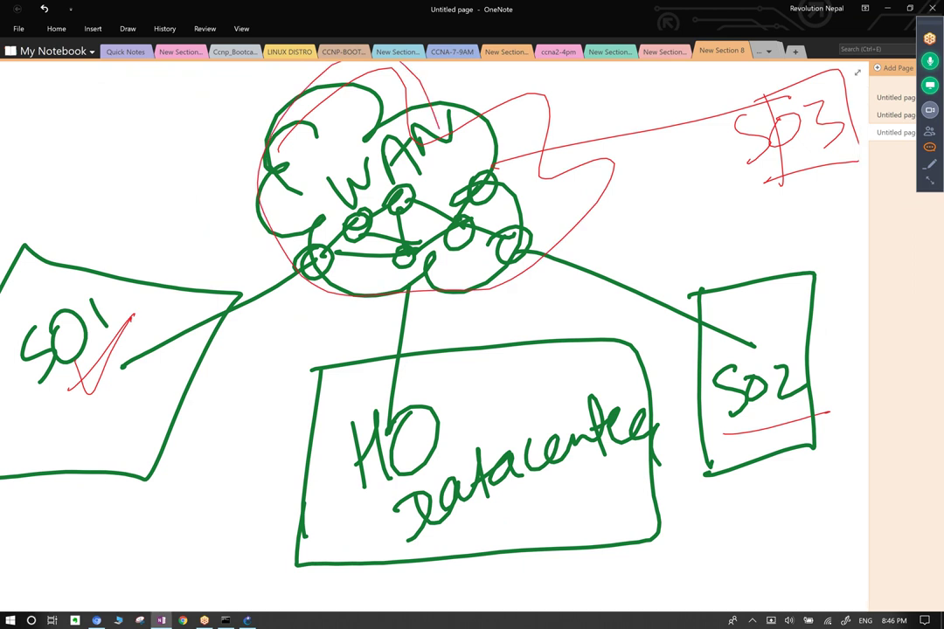
left_click_drag(734, 105, 394, 386)
left_click_drag(747, 337, 421, 229)
left_click_drag(301, 255, 133, 395)
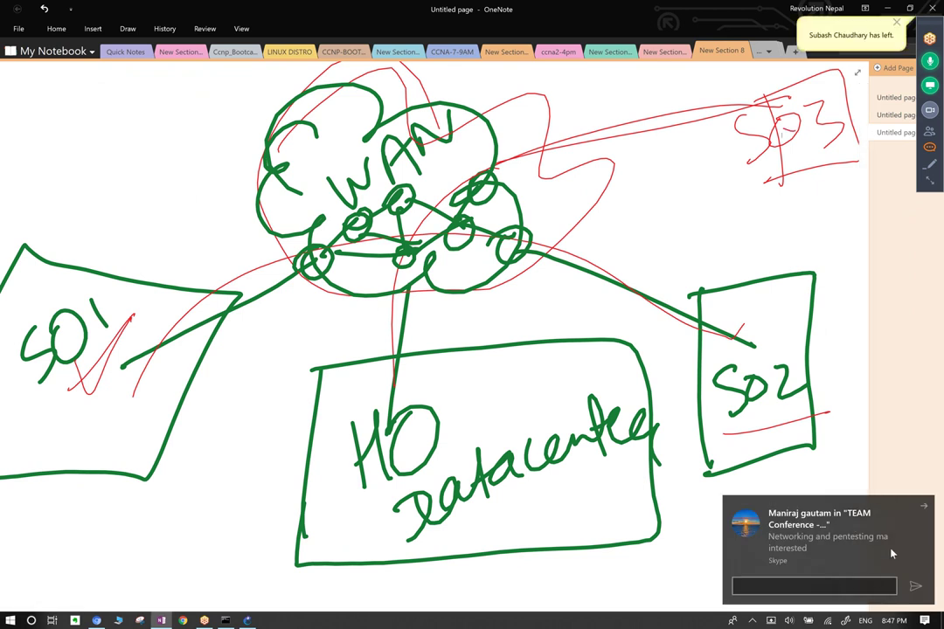
left_click(922, 507)
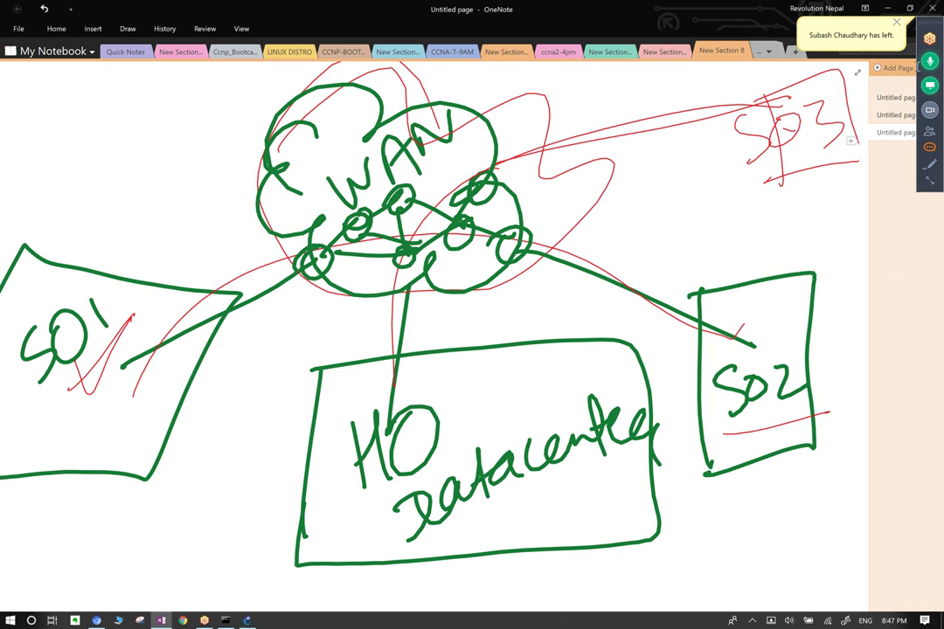
left_click(900, 22)
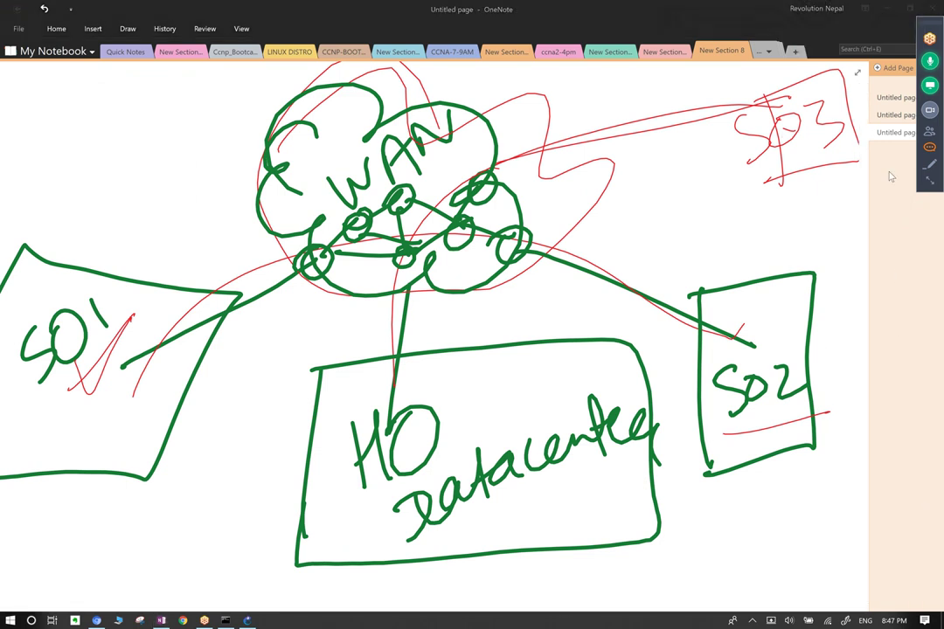
left_click(929, 146)
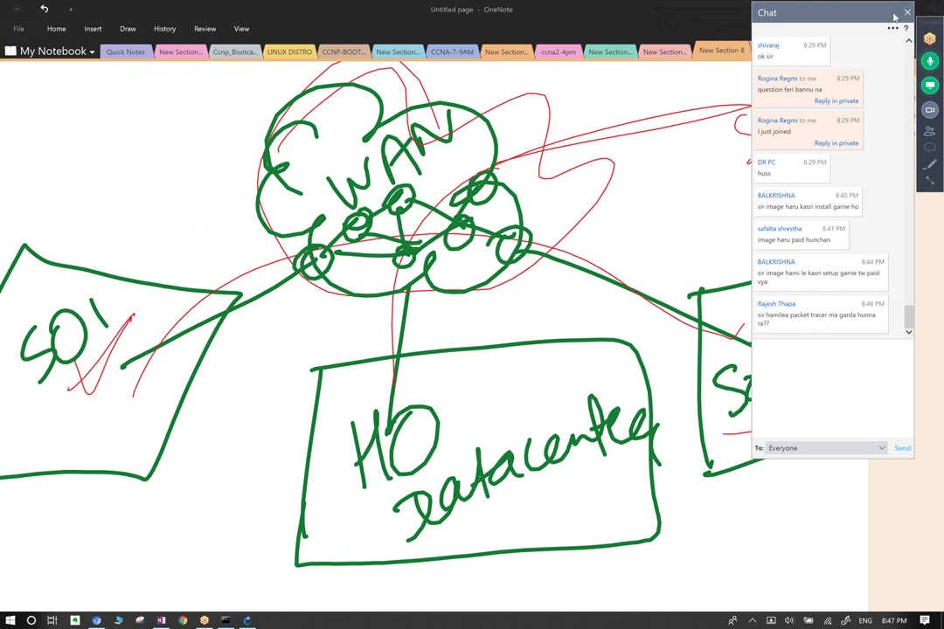
left_click(908, 14)
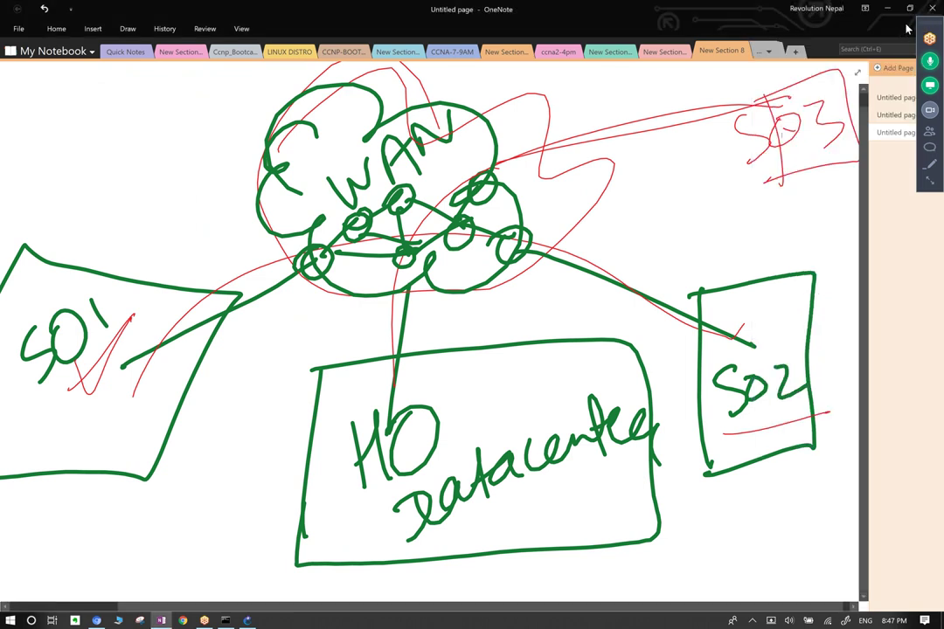
left_click_drag(928, 24, 932, 50)
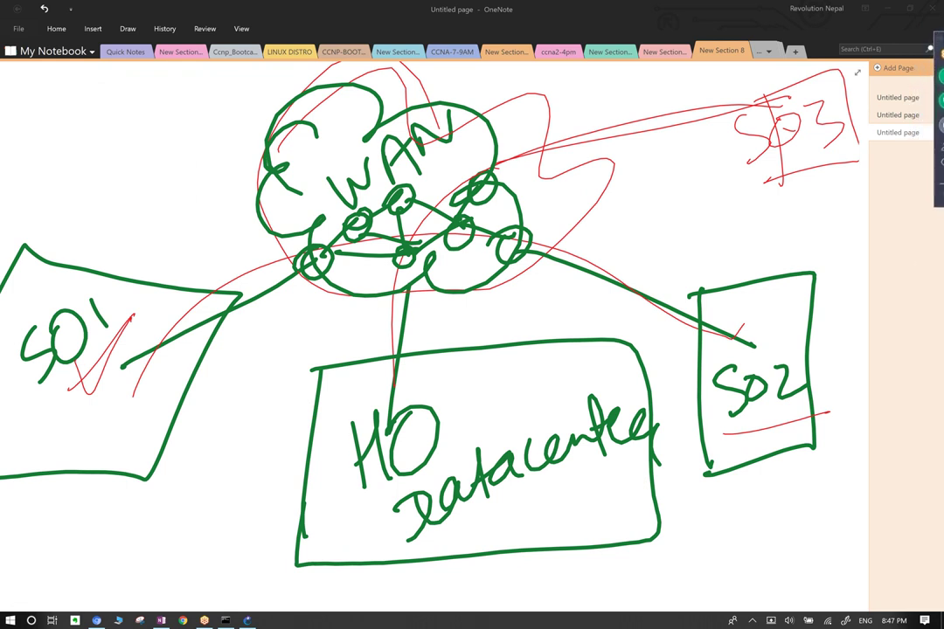
mouse_move(928, 44)
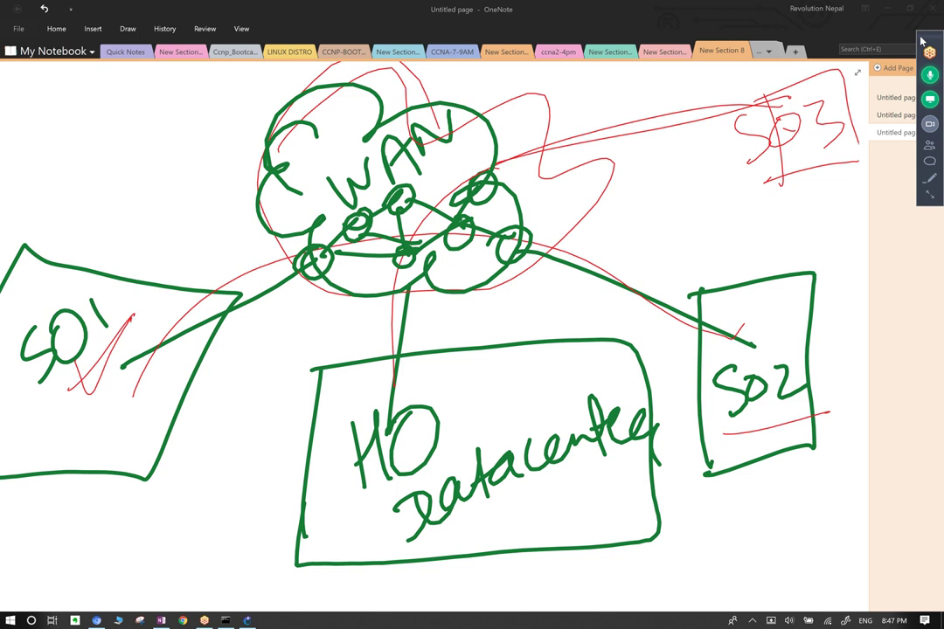
left_click(922, 42)
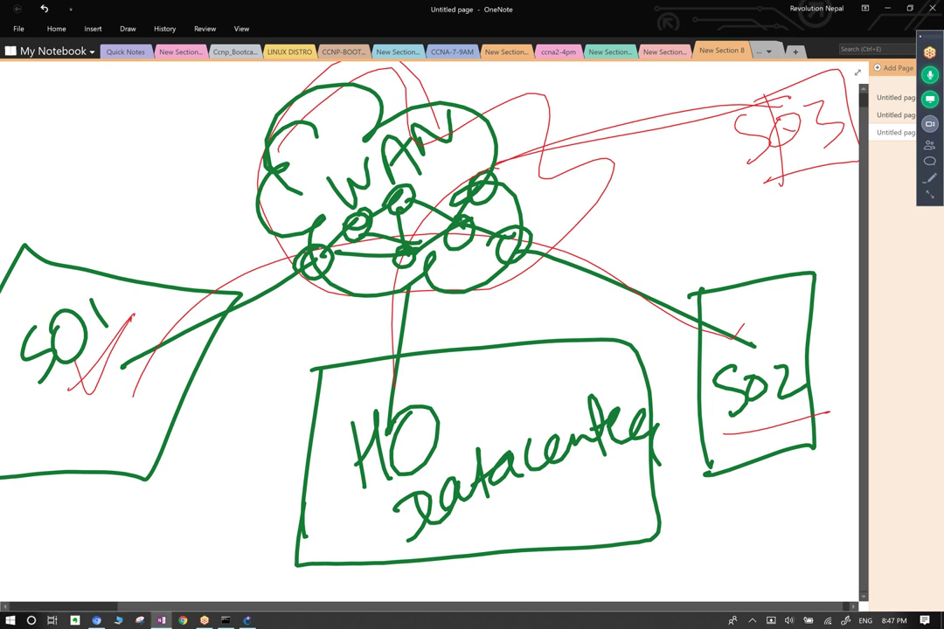
scroll(429, 332, "up", 1)
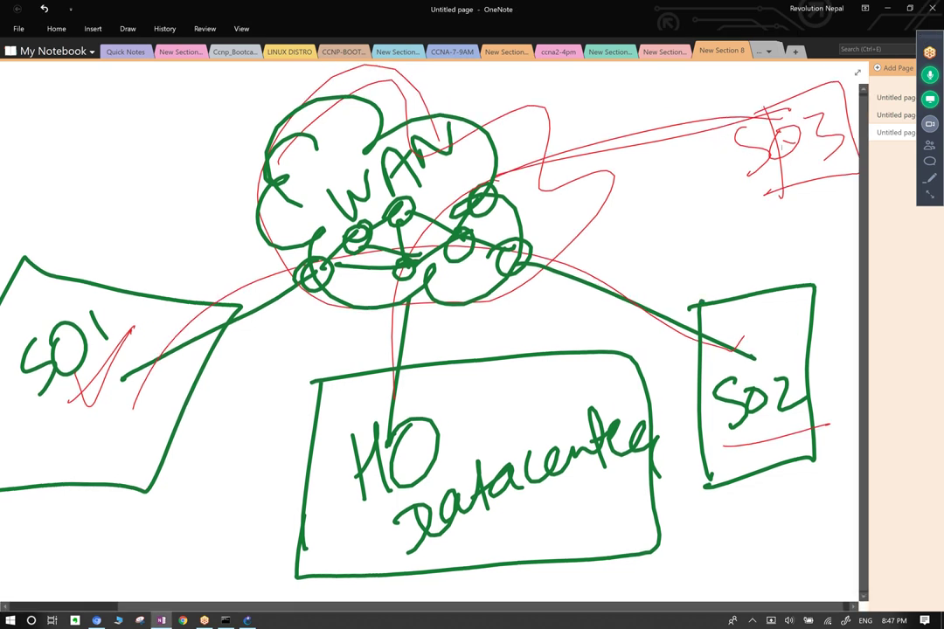
Draw a short dark stroke to the right of the WAN cloud.
left_click(128, 28)
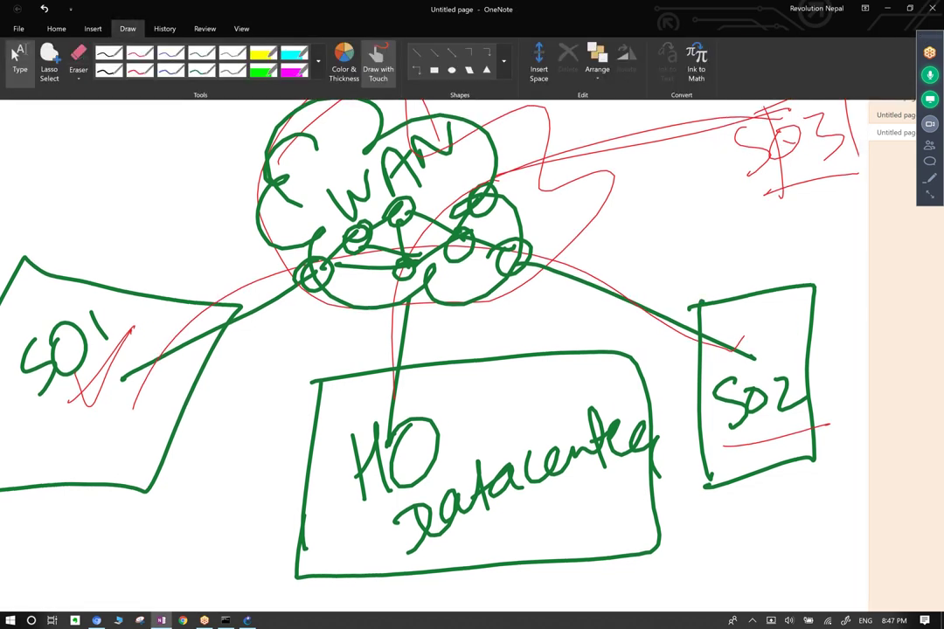
left_click(318, 62)
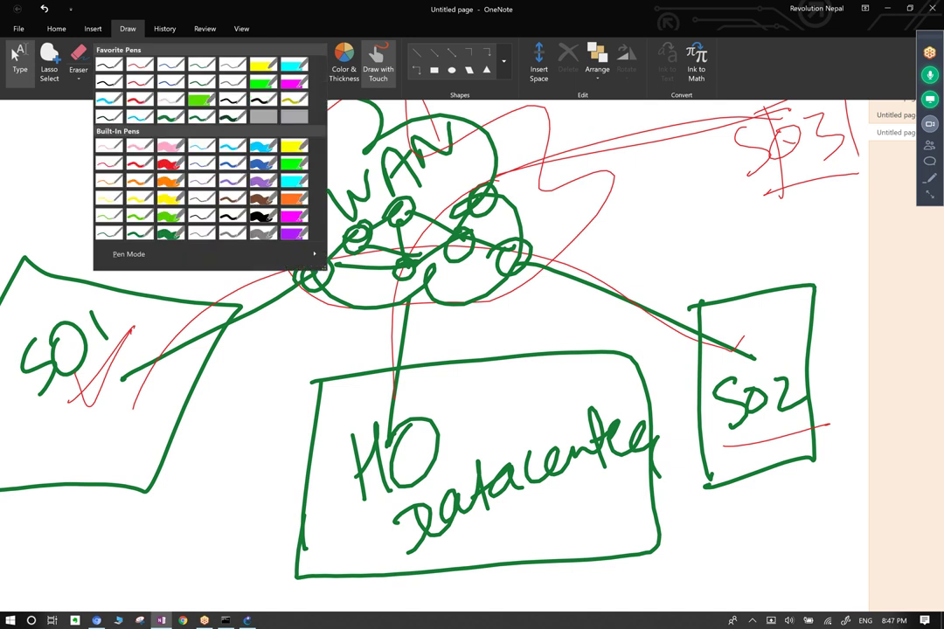
key("Escape")
left_click_drag(623, 95, 649, 120)
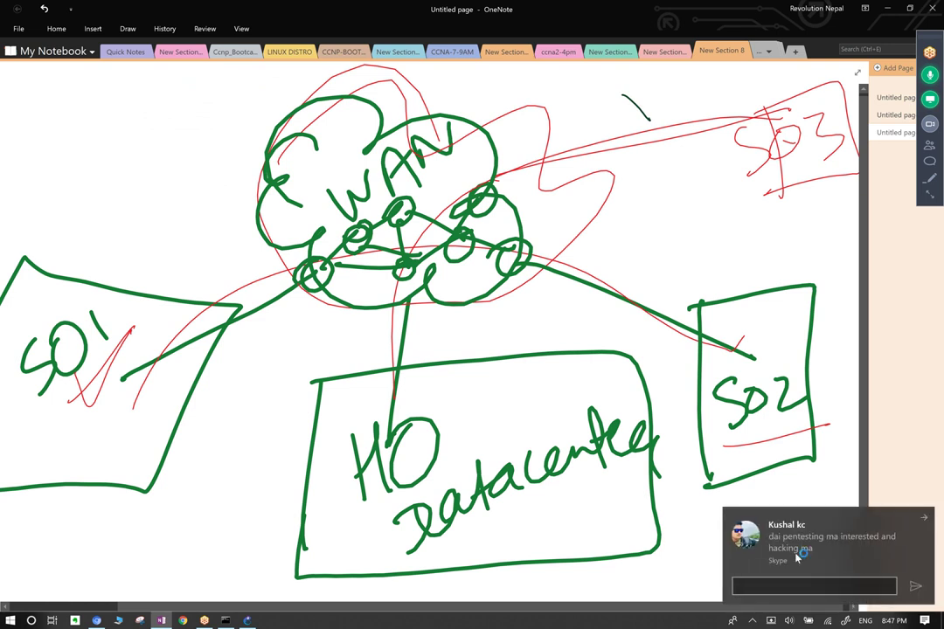
Dismiss the Skype notification and launch Task Manager from the taskbar.
left_click(926, 522)
left_click(752, 621)
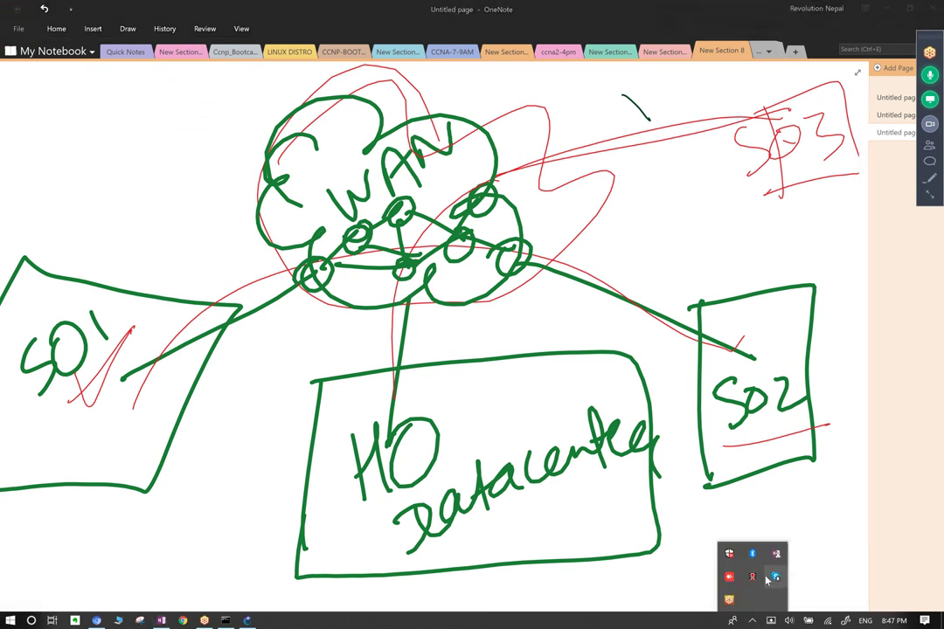
right_click(760, 579)
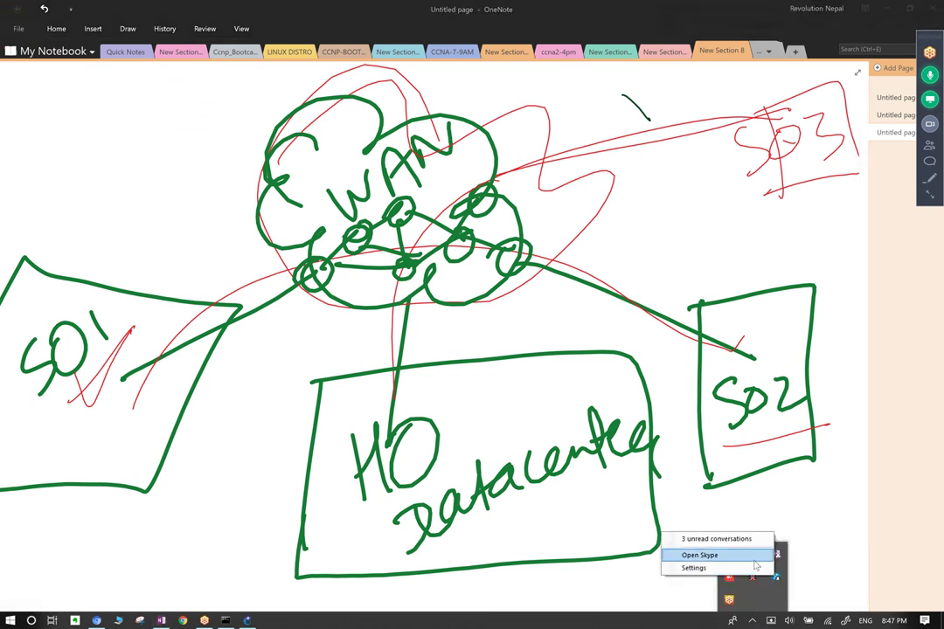
left_click(914, 507)
right_click(644, 623)
left_click(691, 570)
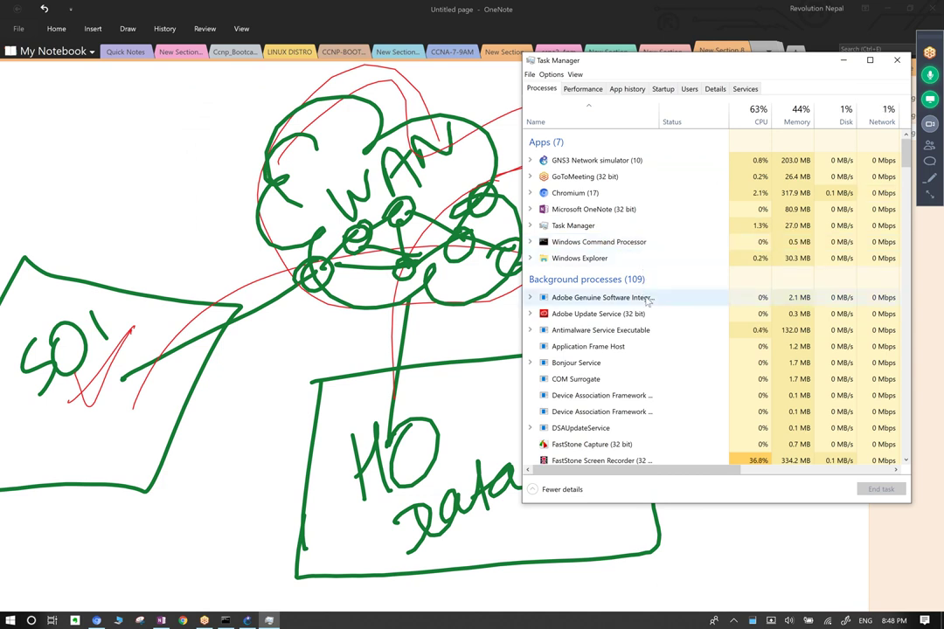
End the Skype (4) process in Task Manager, then close Task Manager.
scroll(645, 297, "down", 1)
scroll(647, 303, "down", 3)
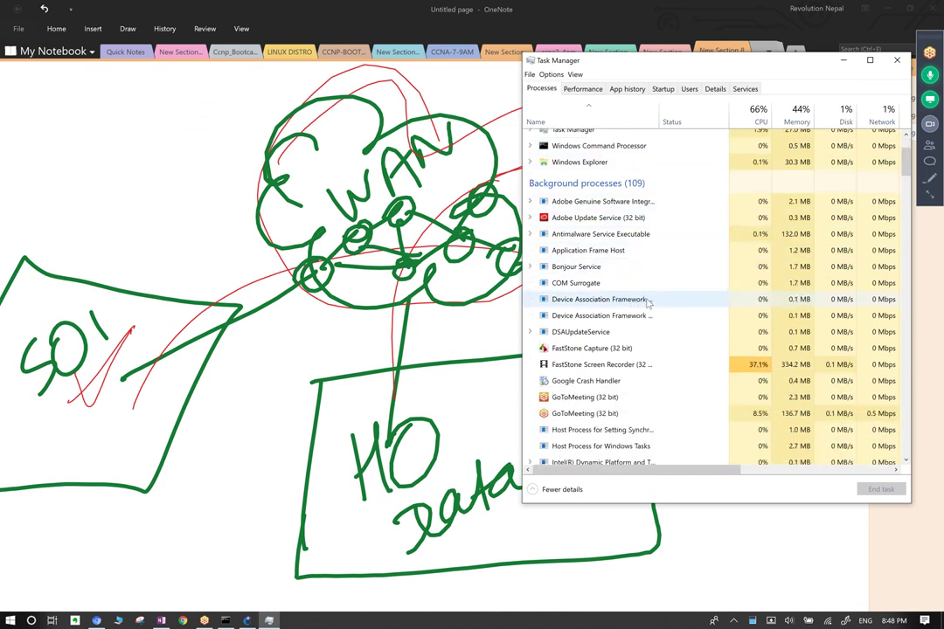
scroll(648, 303, "down", 3)
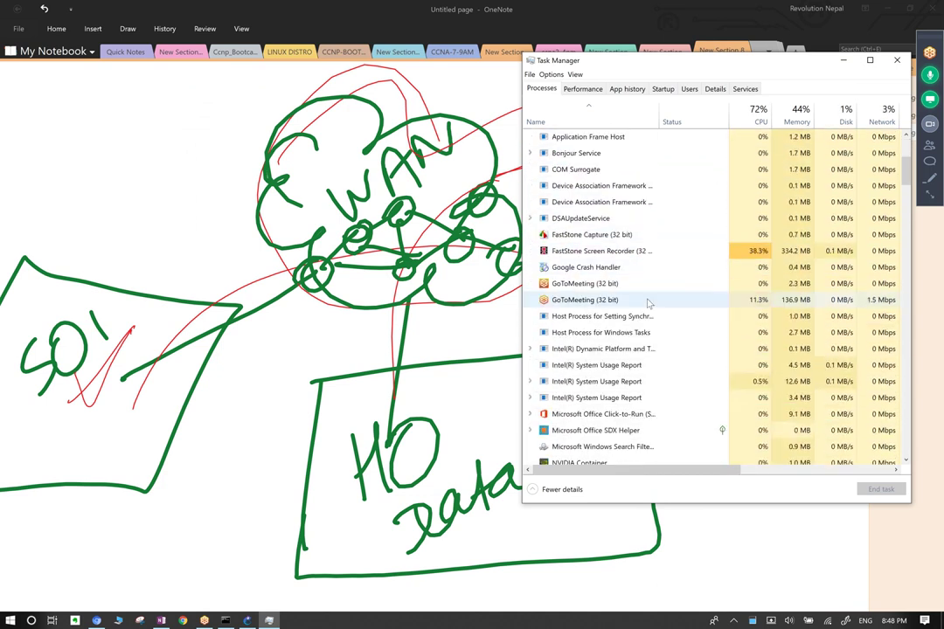
scroll(648, 302, "down", 3)
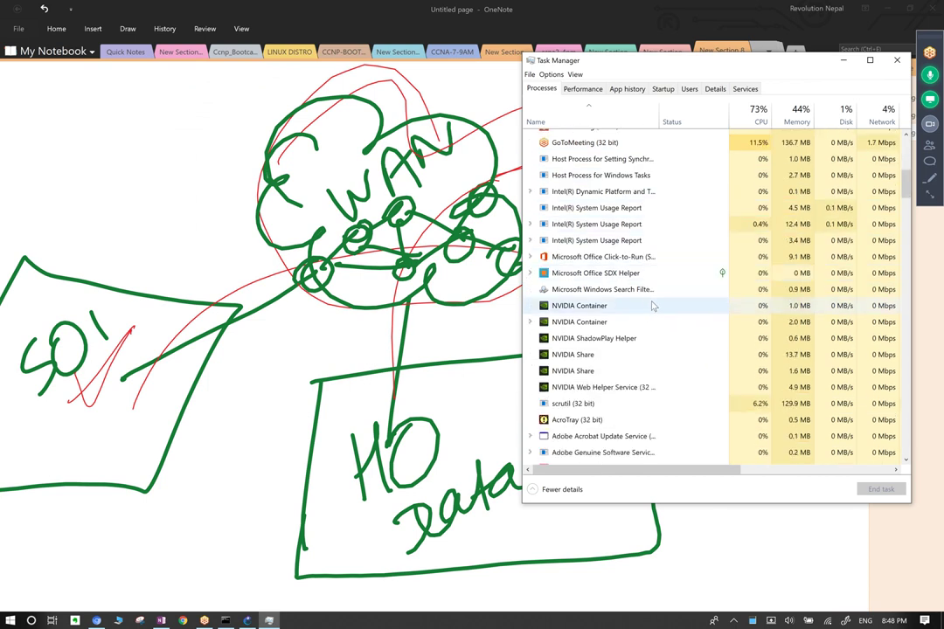
scroll(652, 305, "down", 1)
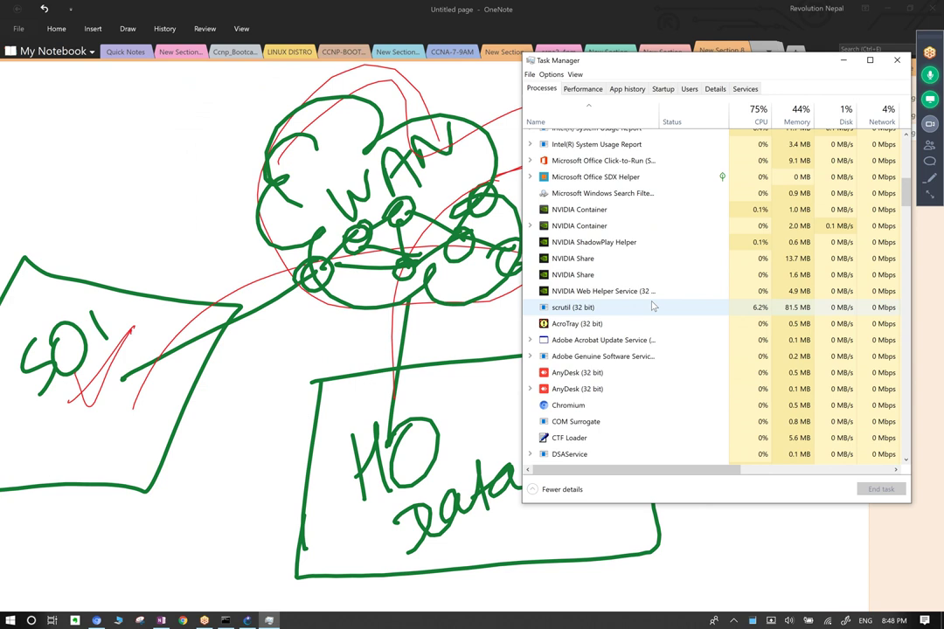
scroll(651, 307, "down", 3)
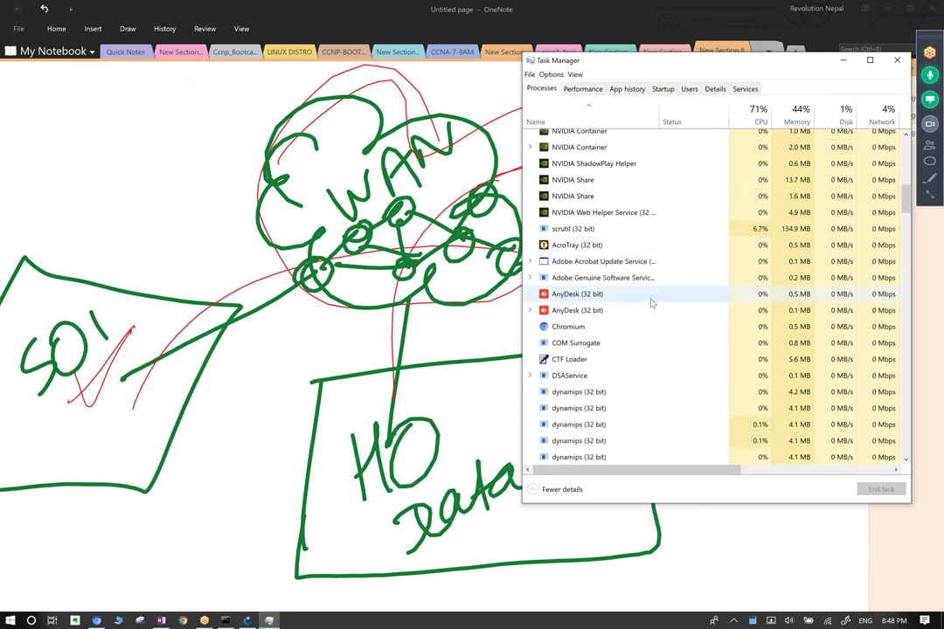
scroll(643, 297, "down", 1)
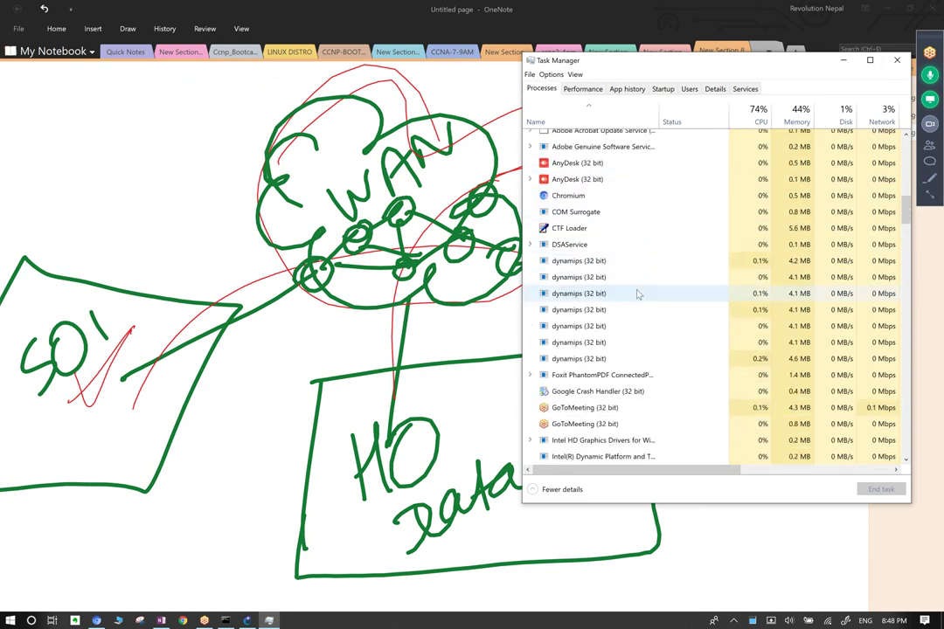
left_click(601, 342)
key("s")
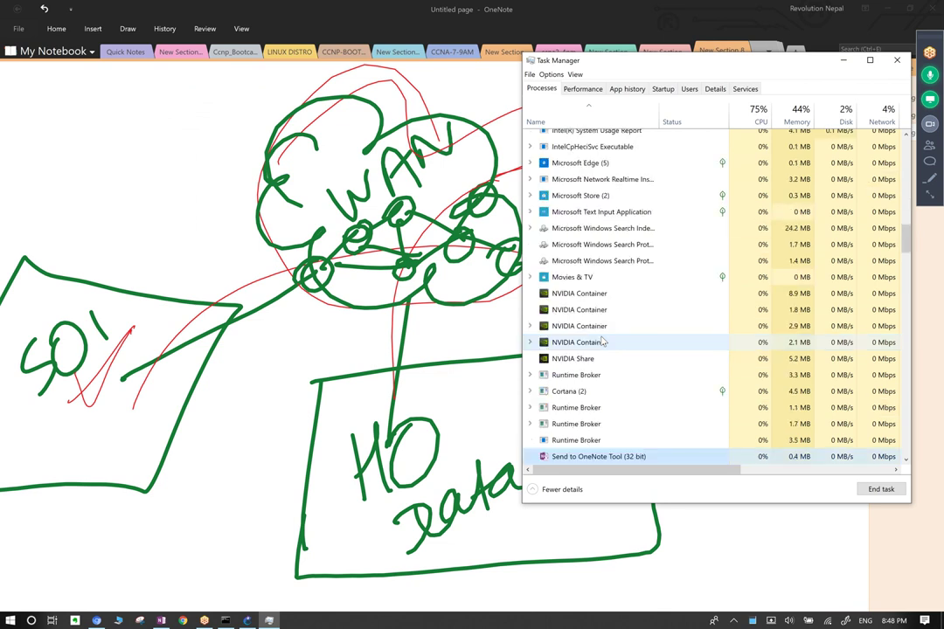
key("s")
key("s")
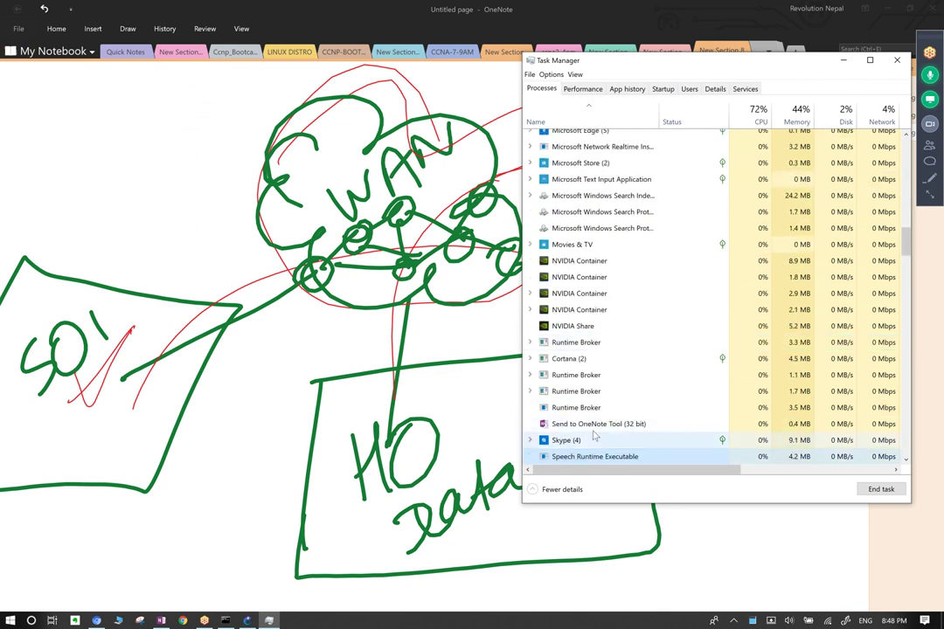
right_click(595, 439)
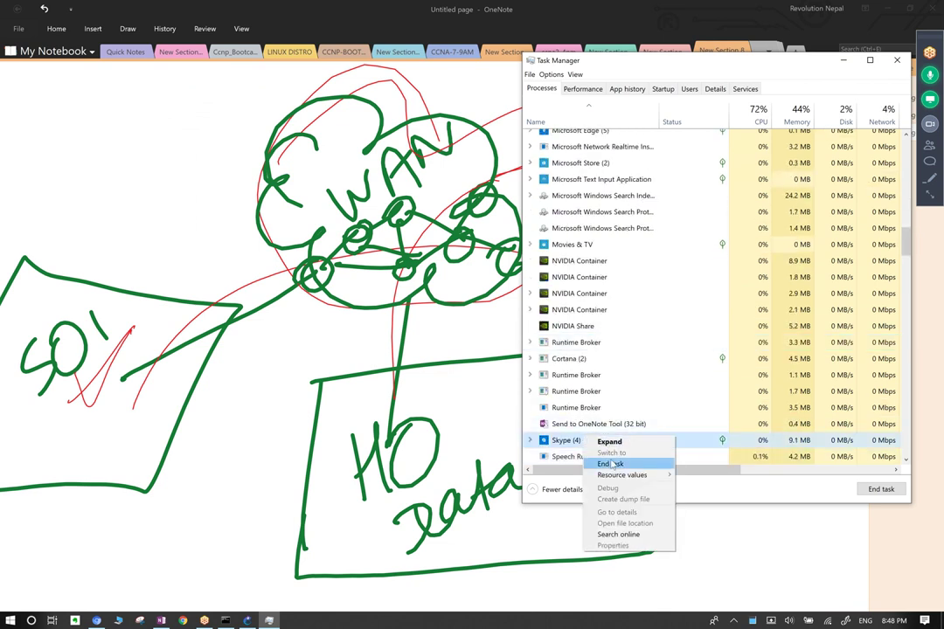
left_click(612, 464)
left_click(900, 56)
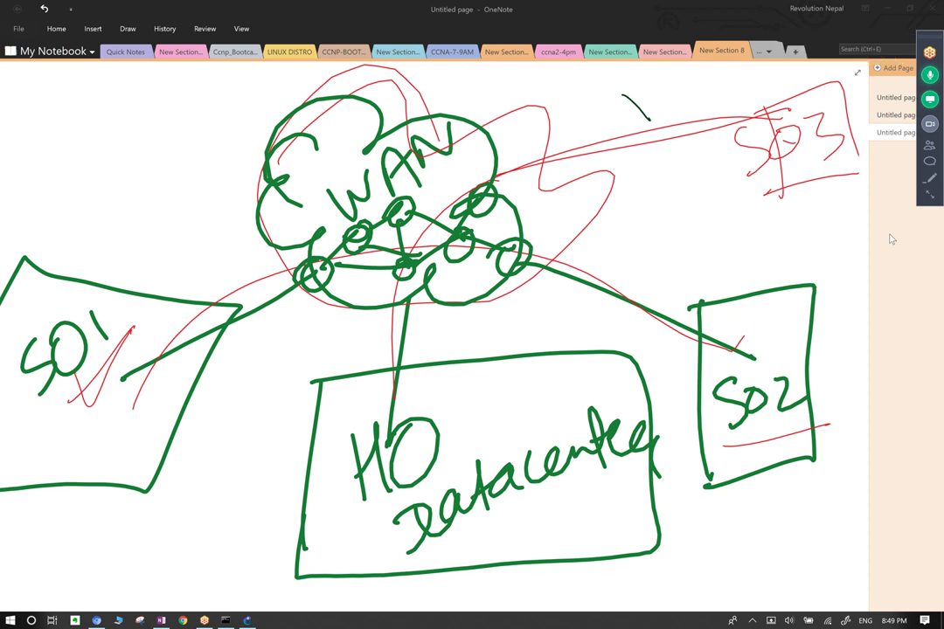
Check the meeting's attendee list in OneNote, then close it.
left_click(929, 145)
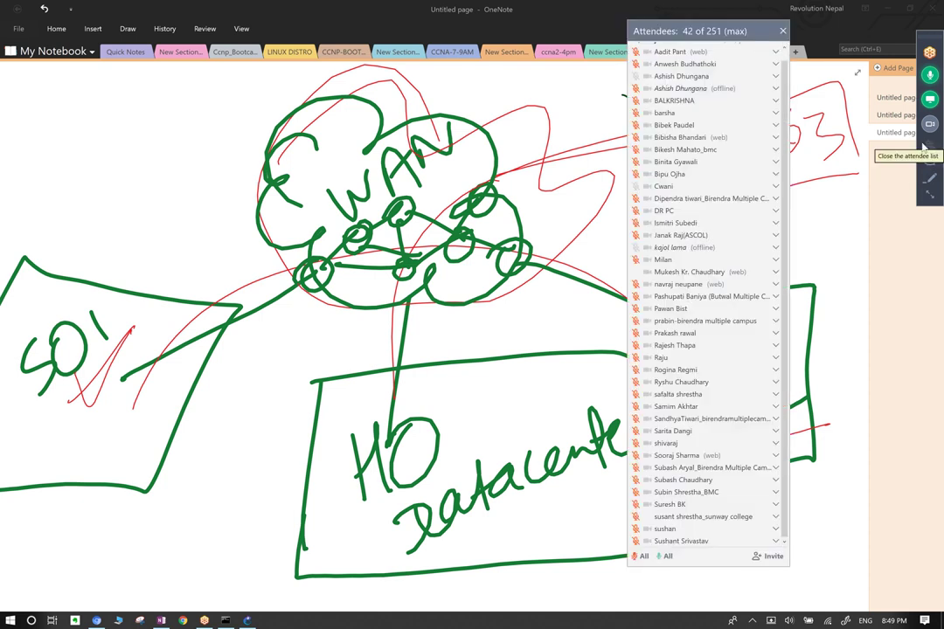
scroll(691, 188, "up", 1)
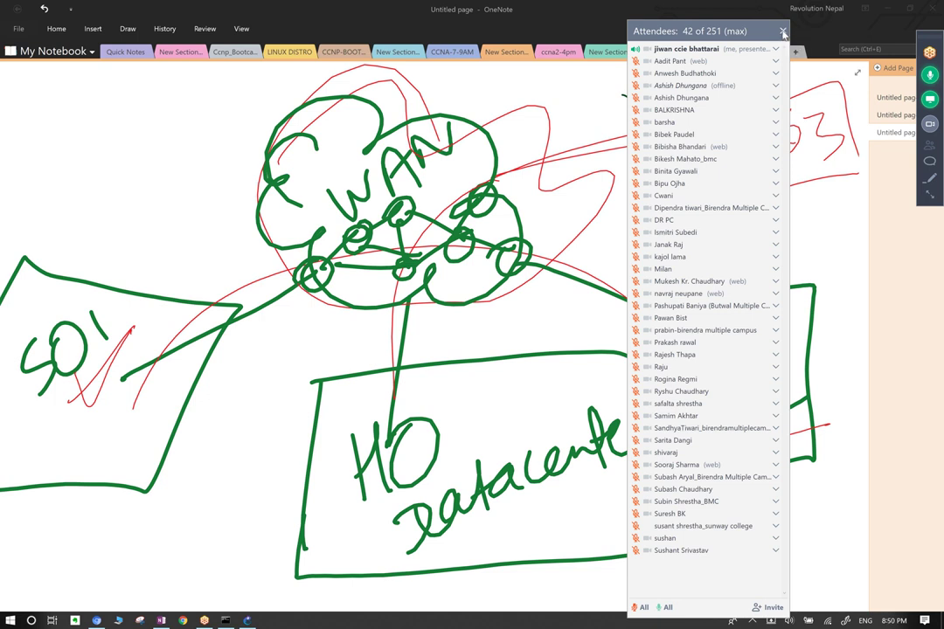
left_click(783, 33)
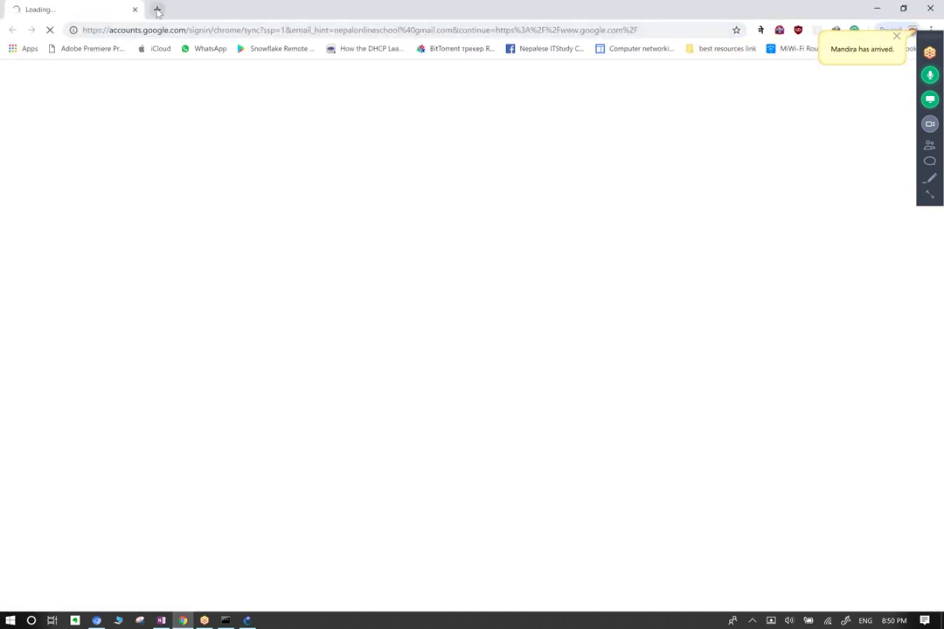
Load youtube.com in a new Chrome tab, replacing the sign-in tab.
left_click(158, 9)
left_click(135, 9)
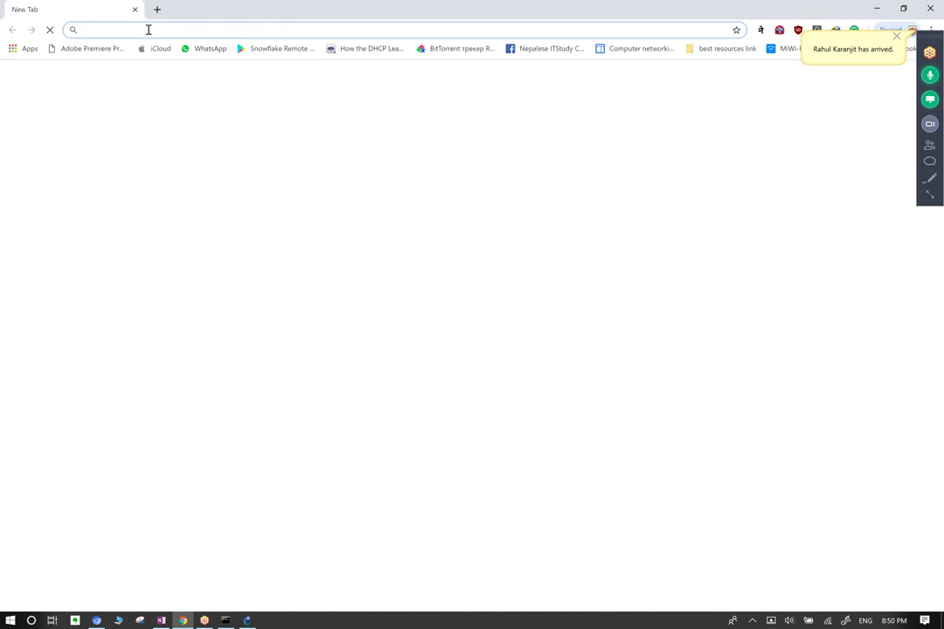
type("YOU\\")
key("BackSpace")
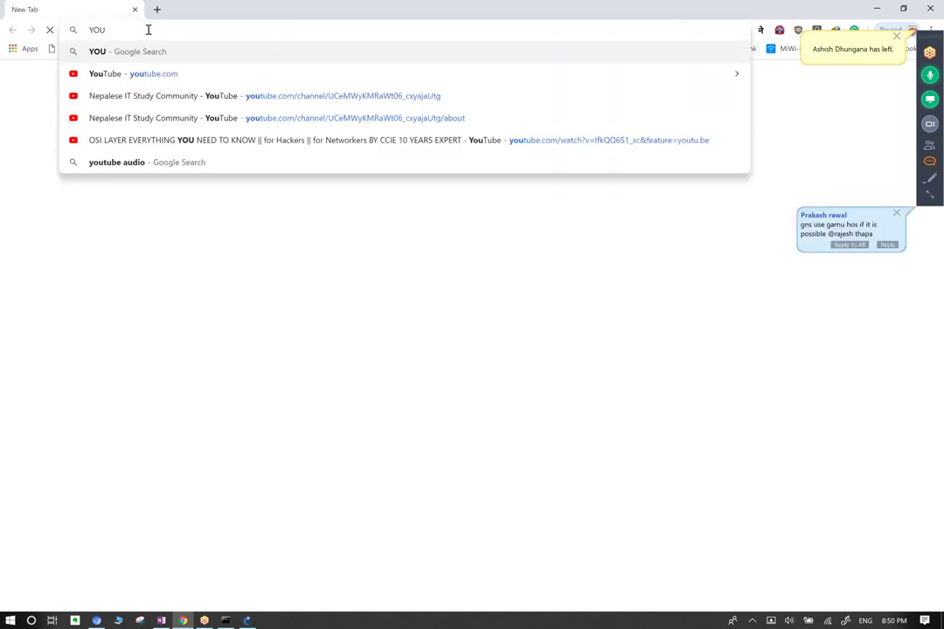
key("Down")
key("Return")
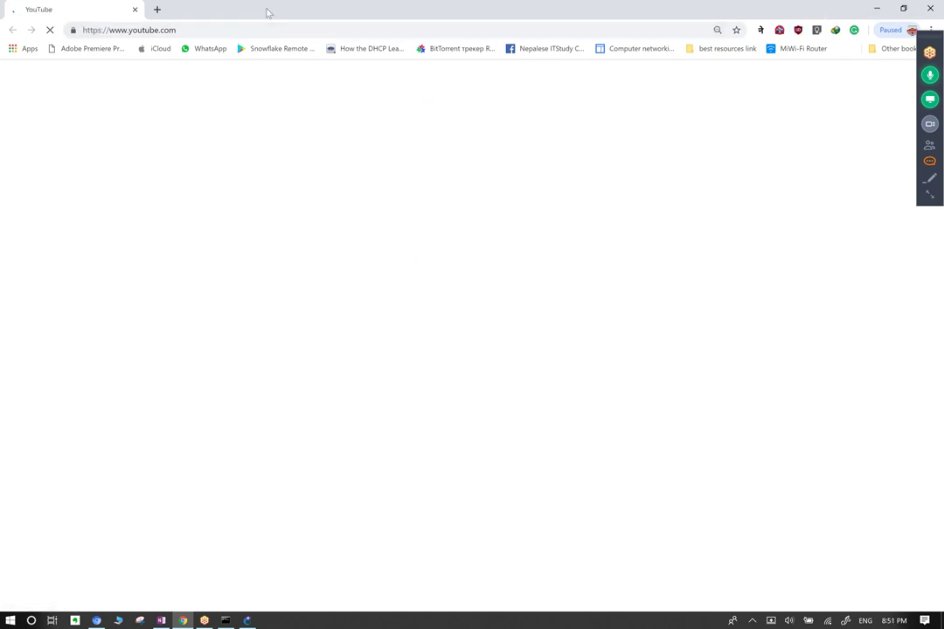
Glance at the meeting chat and attendee list, then close both.
left_click(929, 161)
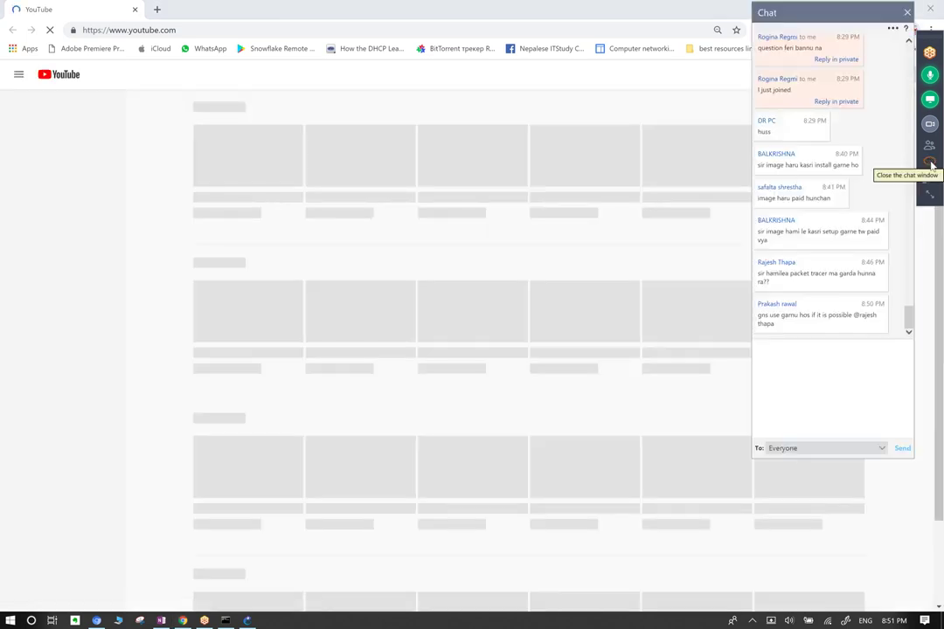
left_click(906, 12)
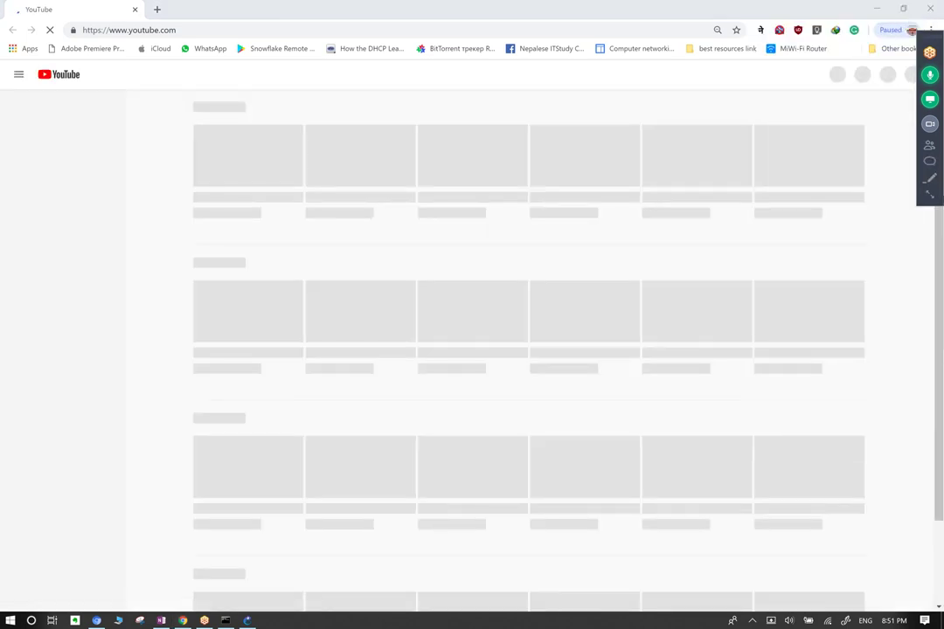
left_click(929, 146)
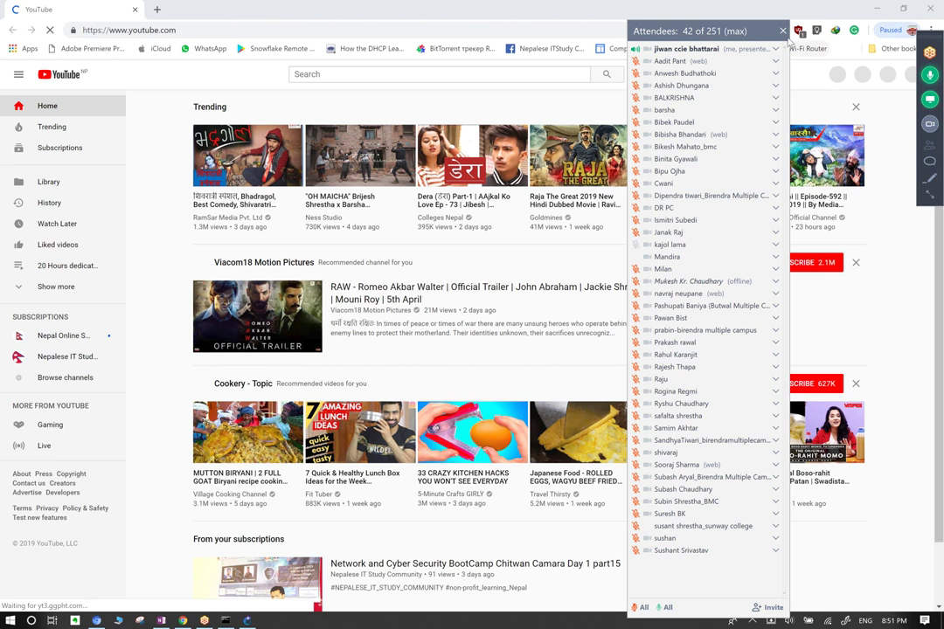
left_click(929, 146)
Search YouTube for 'NEPALESE IT STUDY COM'.
left_click(322, 72)
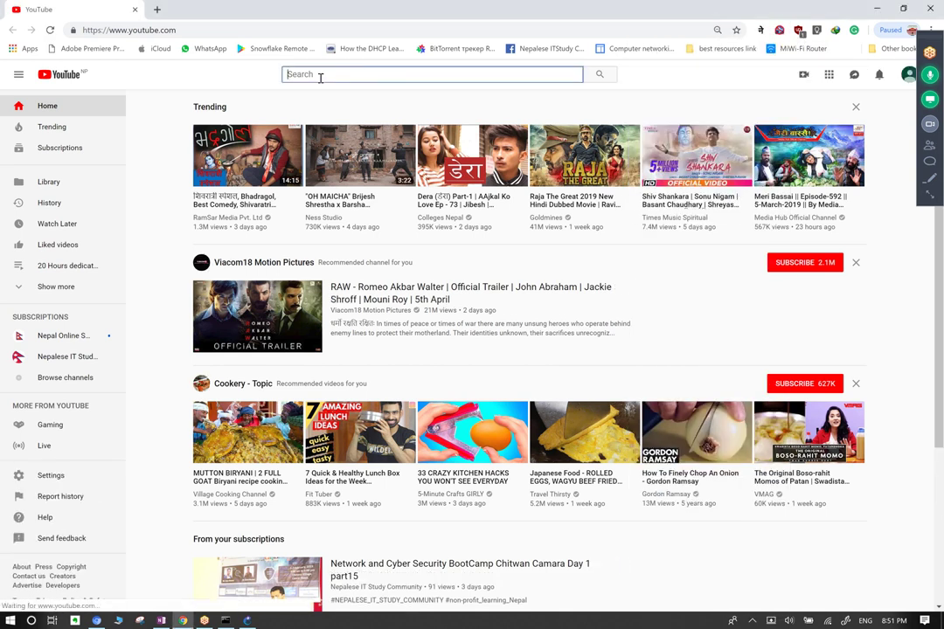
type("NEP")
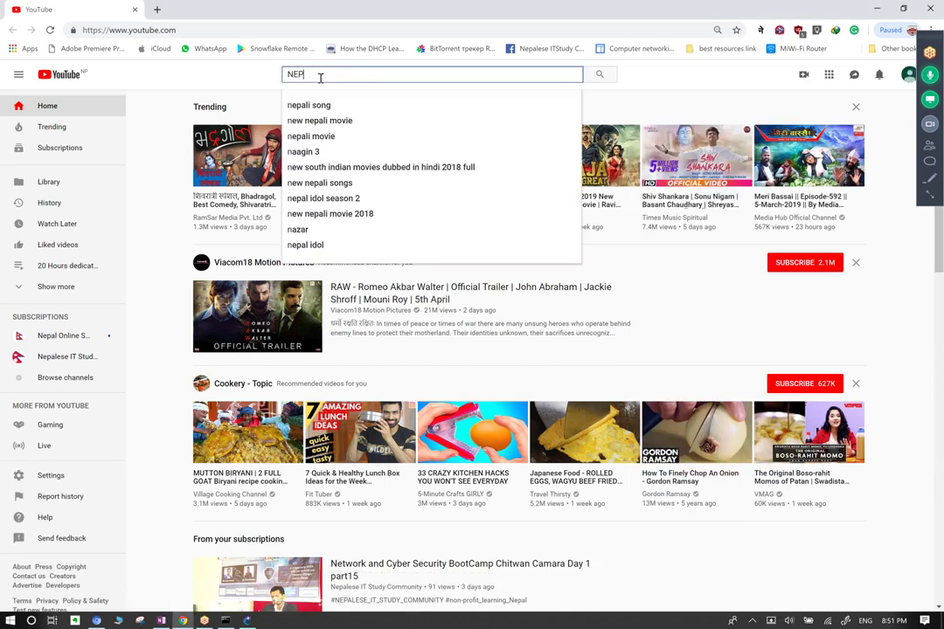
type("ALESE IT STUDY COMMUNITY")
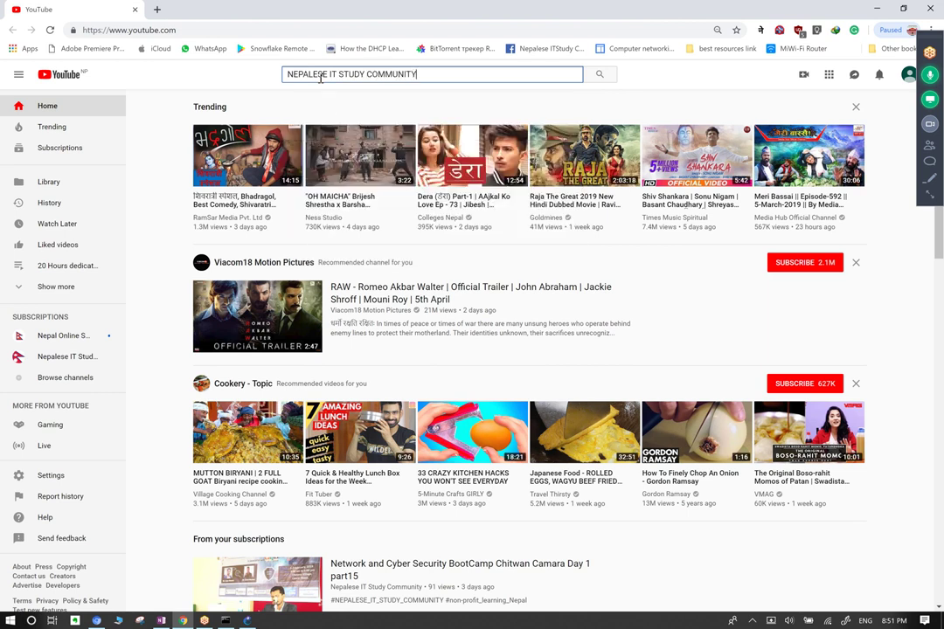
key("Return")
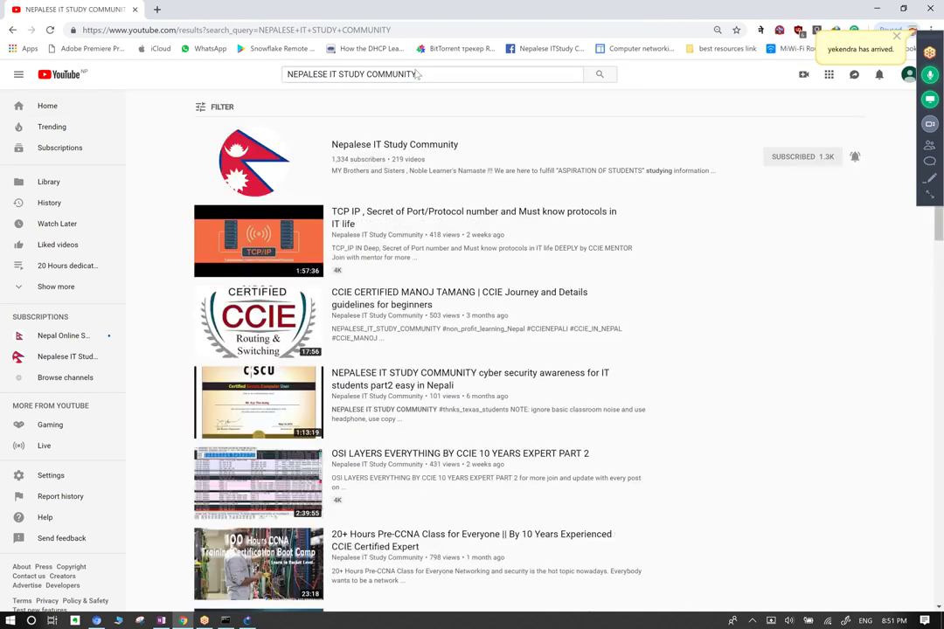
Open the Nepalese IT Study Community channel's playlists and open the 20 Hours playlist in a new tab.
left_click(388, 147)
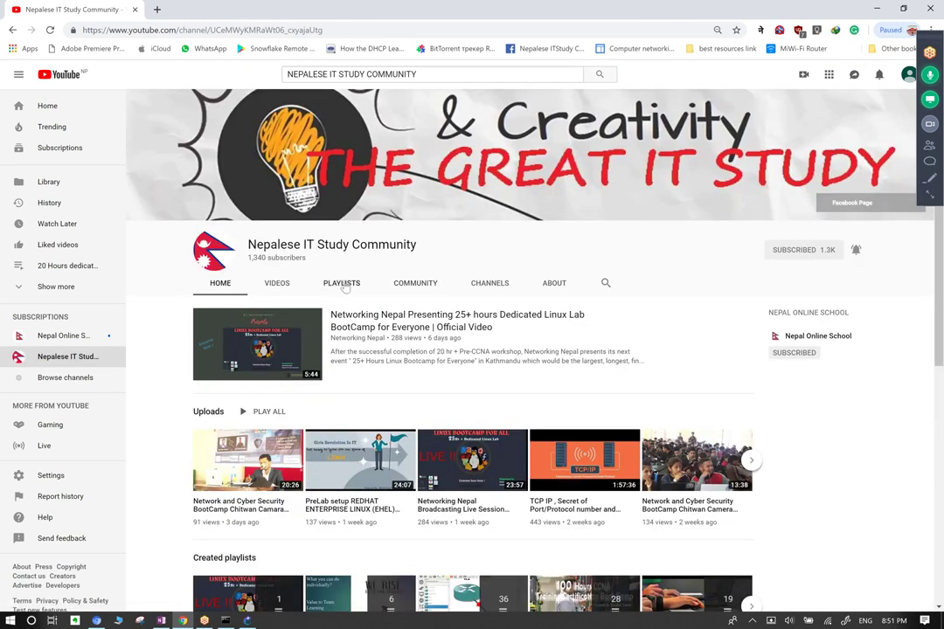
left_click(342, 284)
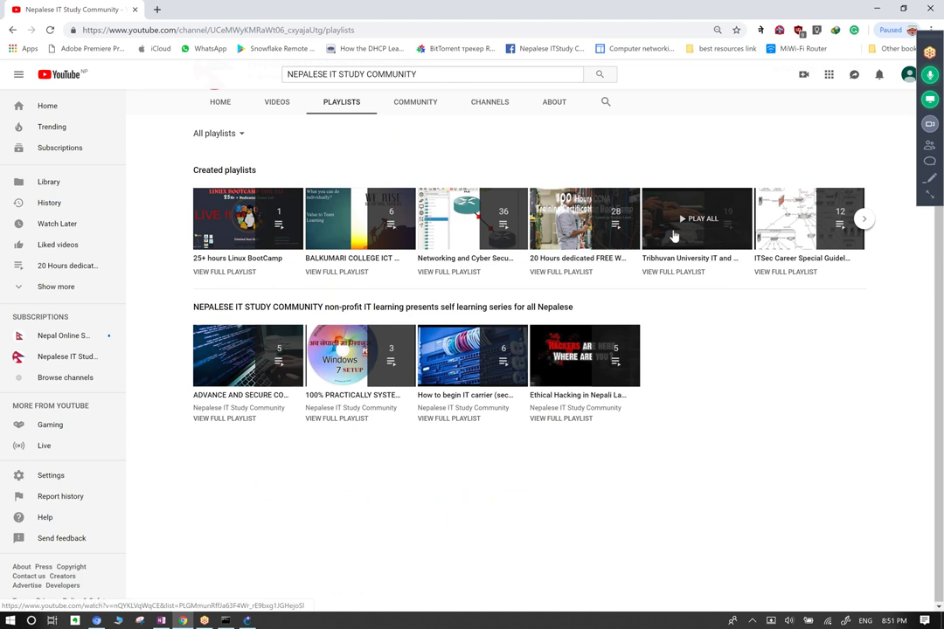
middle_click(583, 229)
Switch to the 20 Hours CCNA workshop tab and scroll through its 28 videos.
left_click(197, 9)
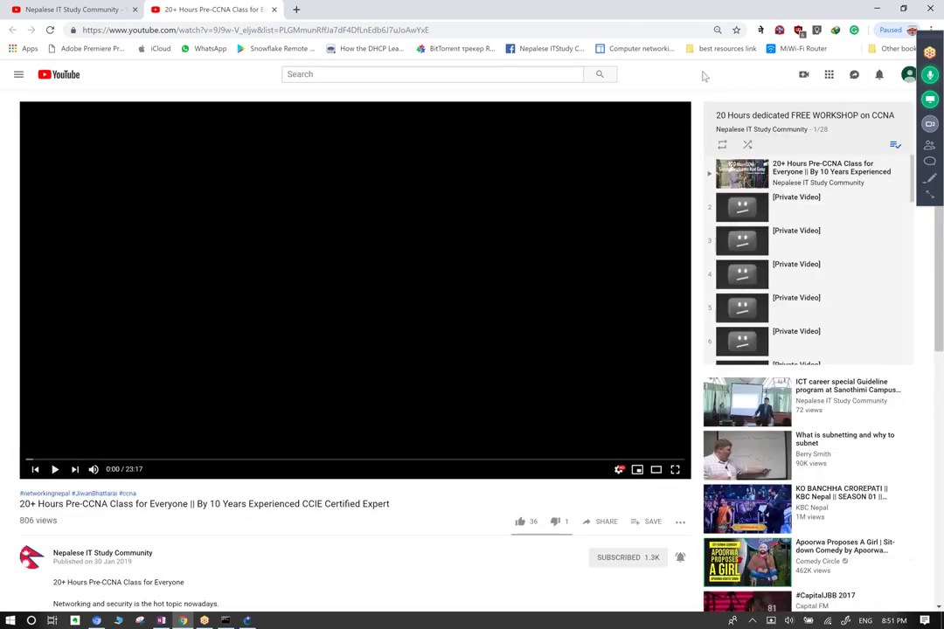
scroll(808, 263, "down", 5)
scroll(813, 253, "up", 3)
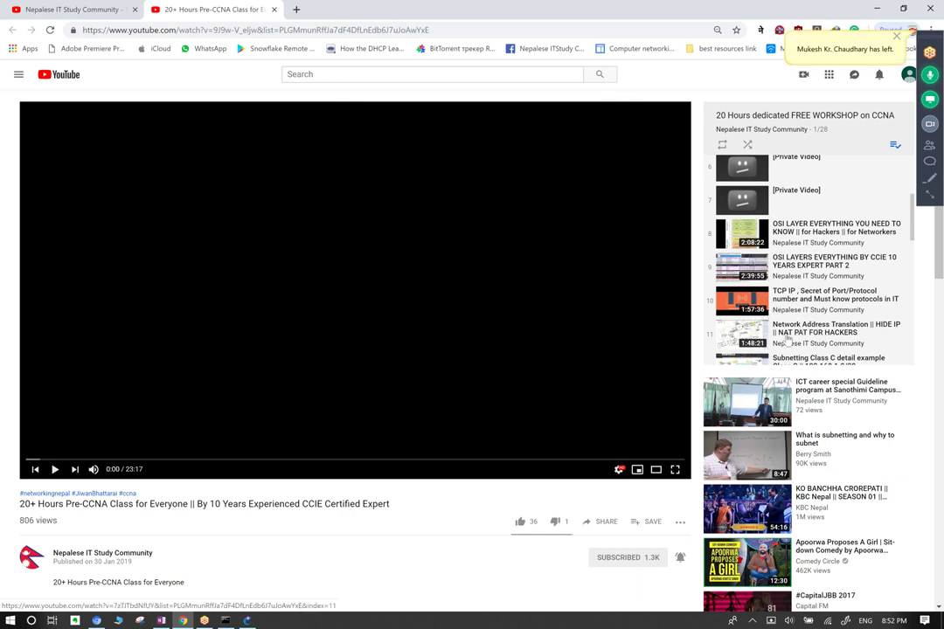
scroll(798, 340, "down", 1)
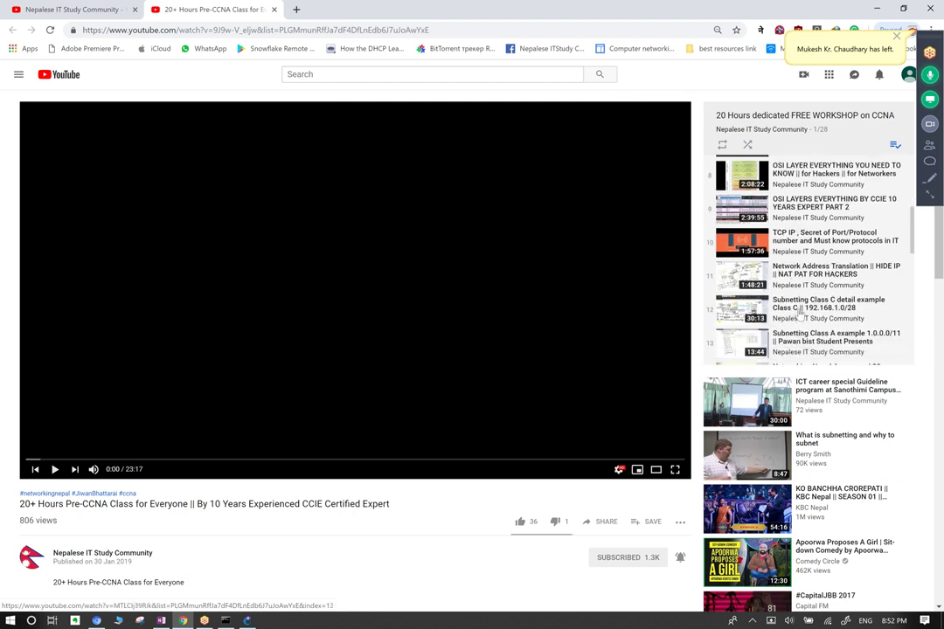
scroll(787, 334, "down", 1)
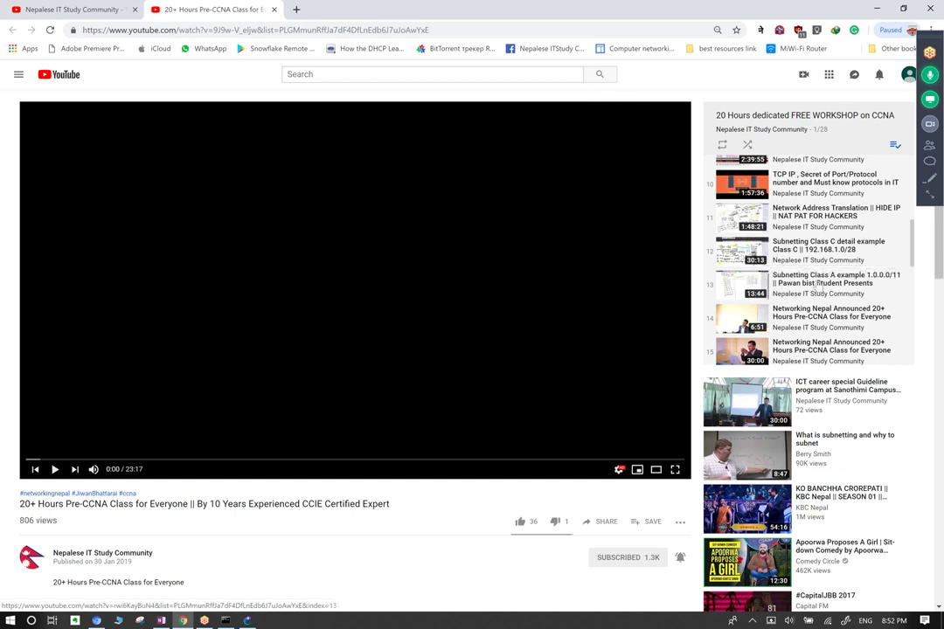
scroll(813, 286, "down", 3)
scroll(822, 284, "down", 5)
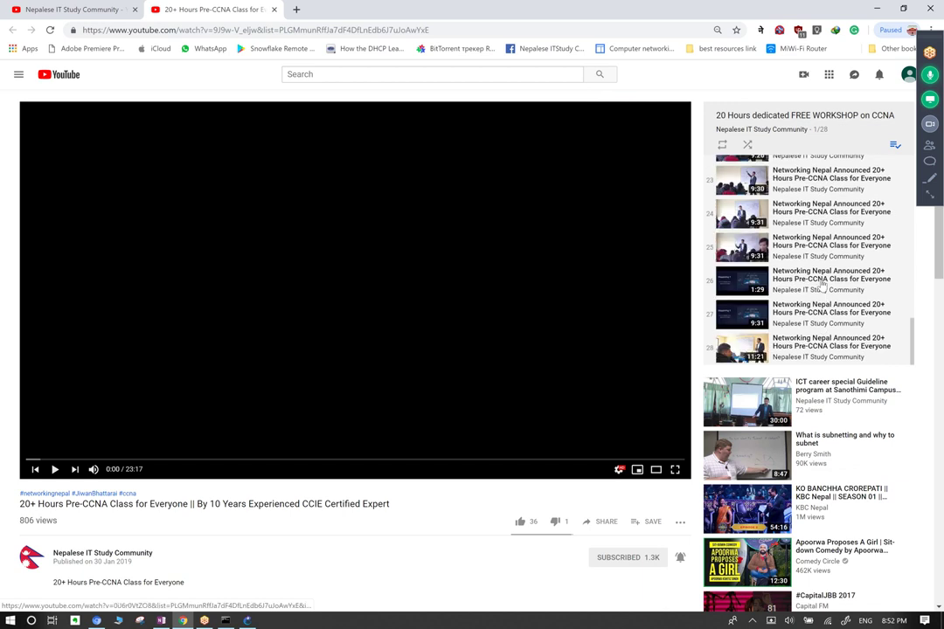
Browse the full 20 Hours CCNA workshop playlist page, then return to the channel page.
left_click(813, 115)
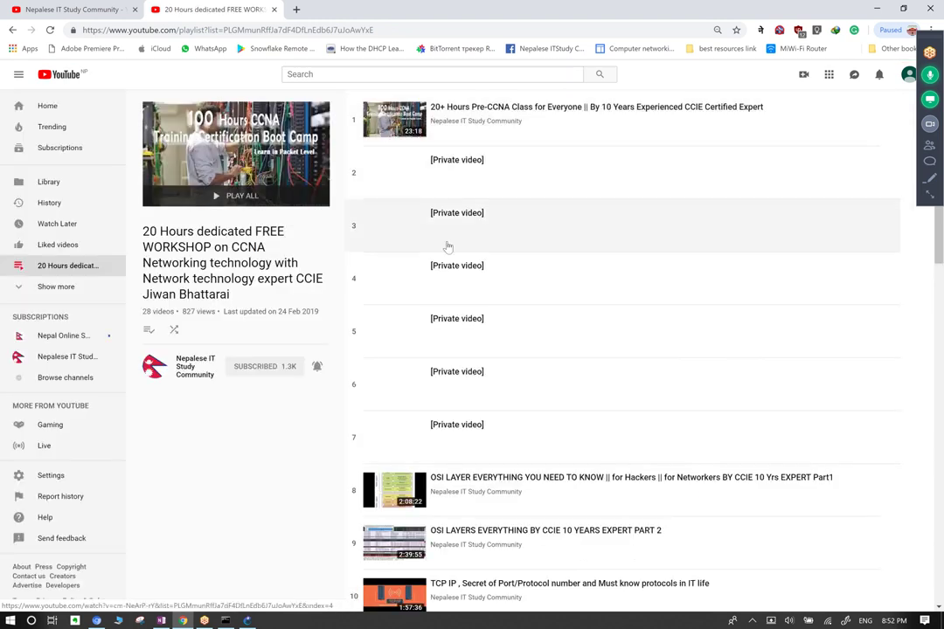
scroll(494, 305, "down", 2)
scroll(495, 304, "down", 3)
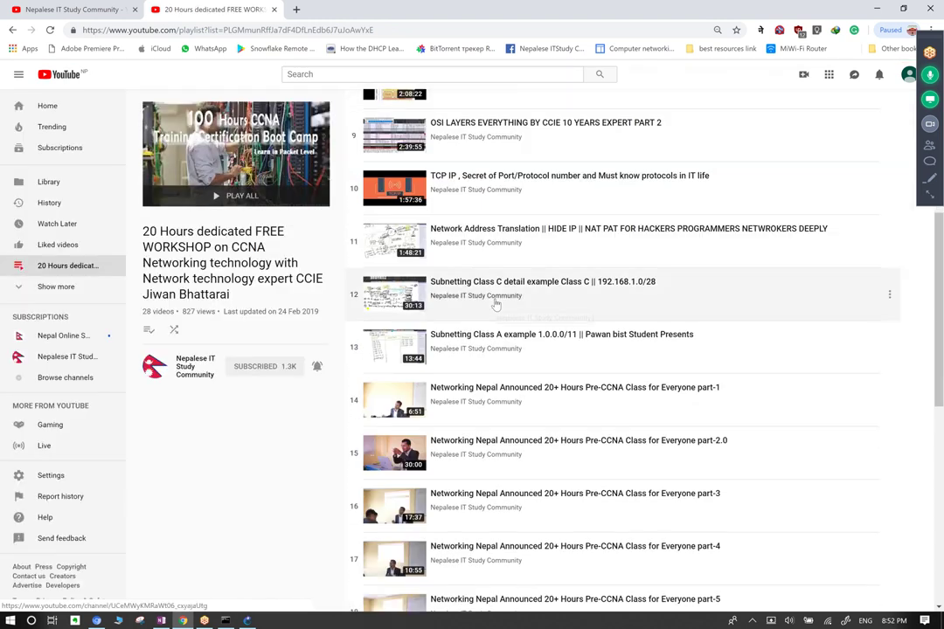
scroll(495, 304, "down", 2)
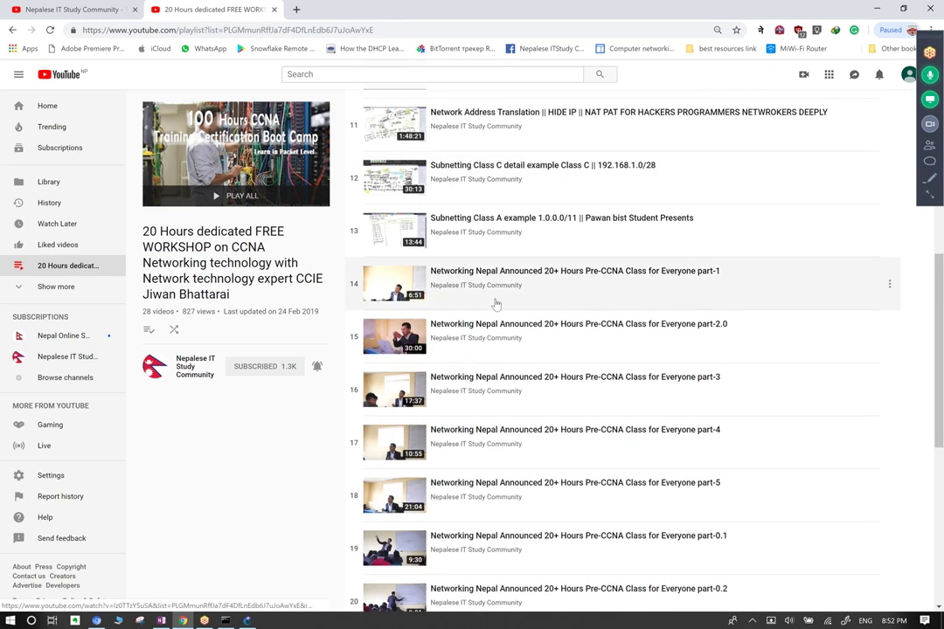
scroll(495, 304, "up", 2)
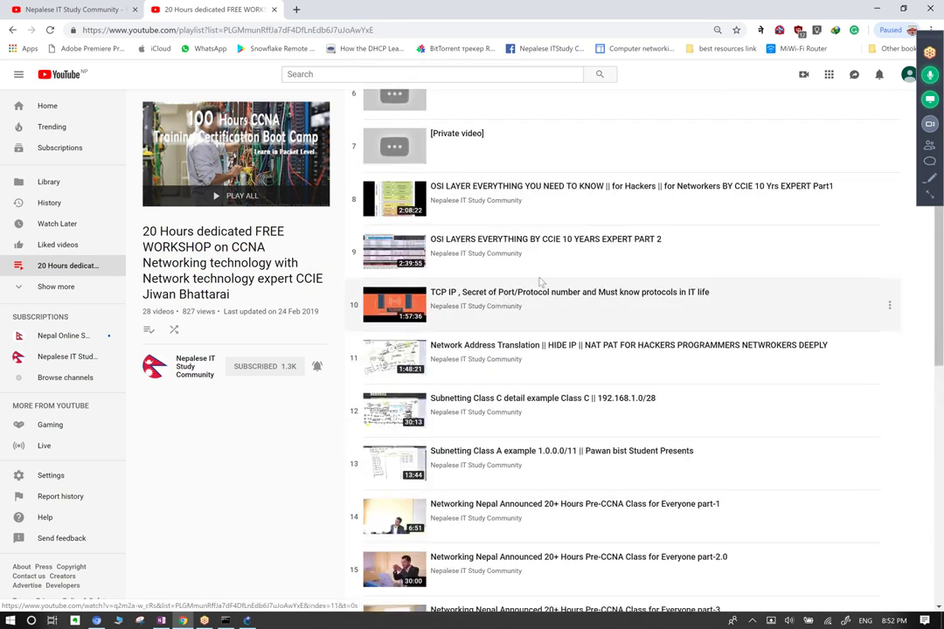
scroll(585, 284, "down", 1)
scroll(590, 295, "down", 6)
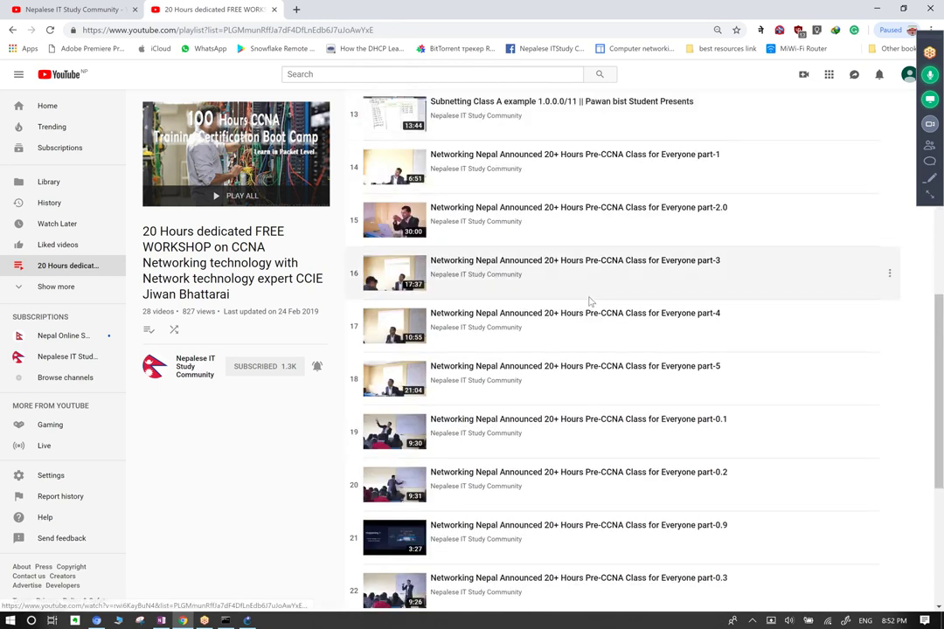
scroll(591, 307, "up", 3)
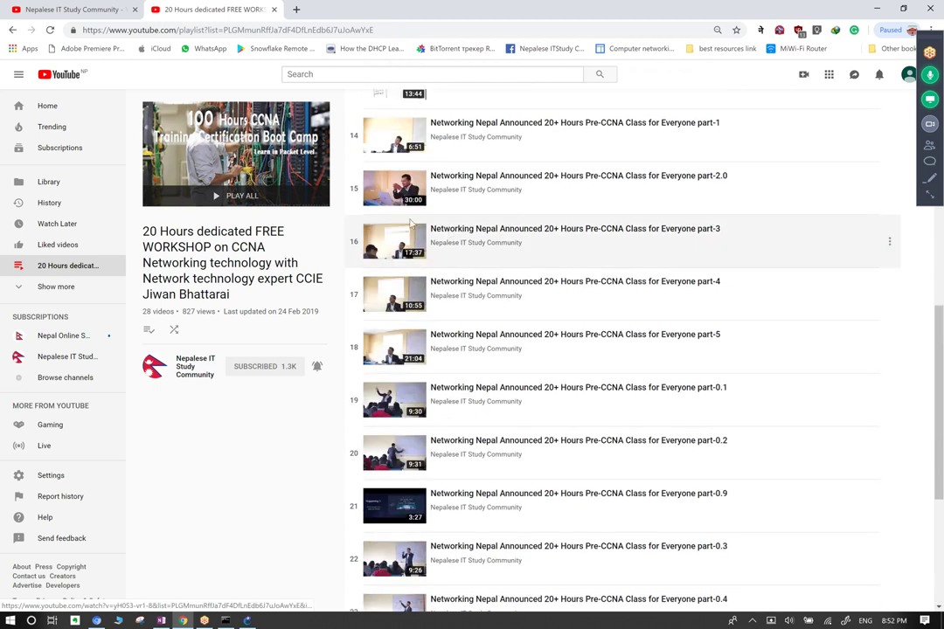
scroll(669, 266, "up", 1)
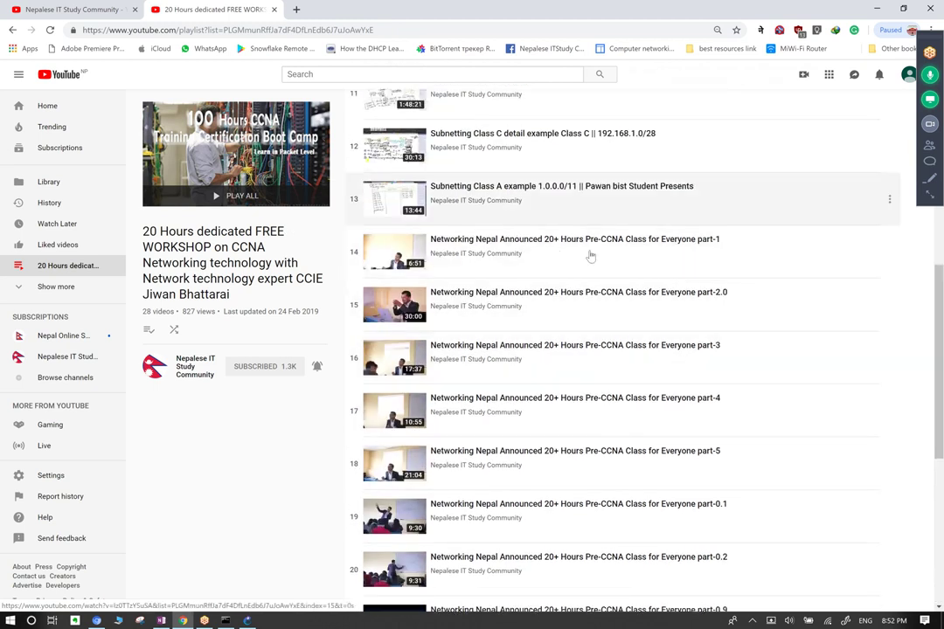
scroll(297, 177, "up", 1)
scroll(298, 178, "up", 1)
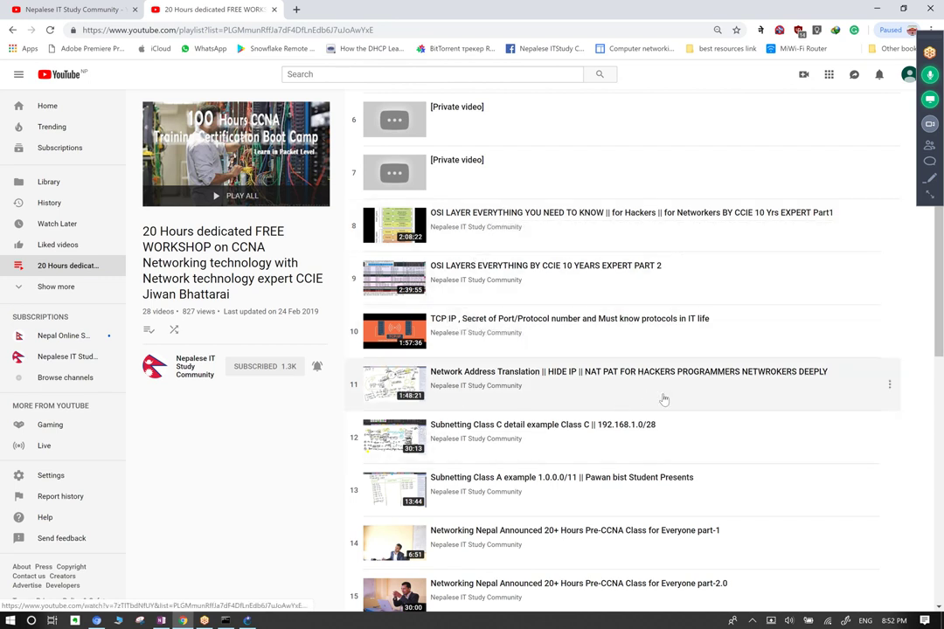
scroll(505, 413, "down", 1)
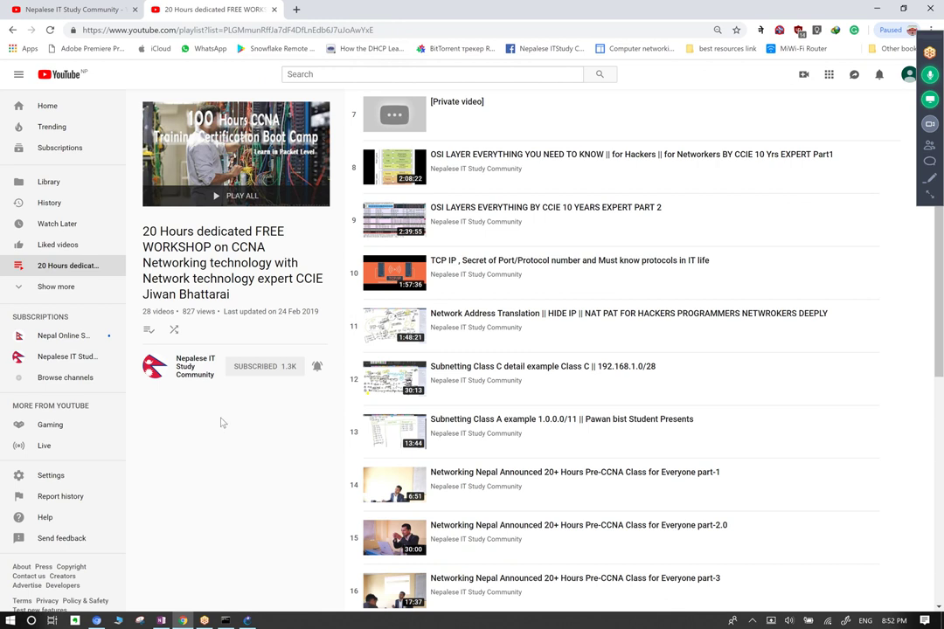
scroll(302, 255, "up", 3)
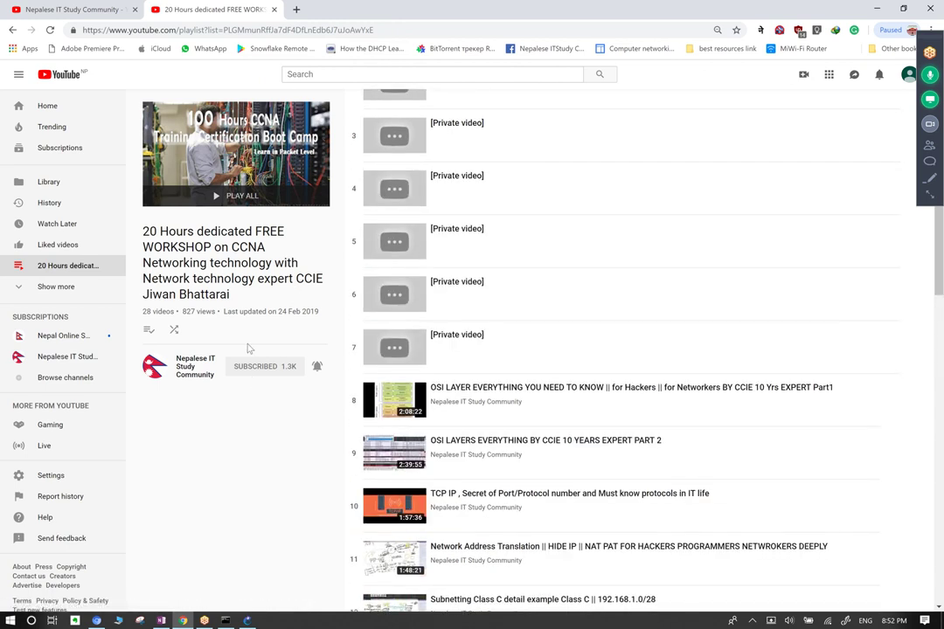
left_click(158, 366)
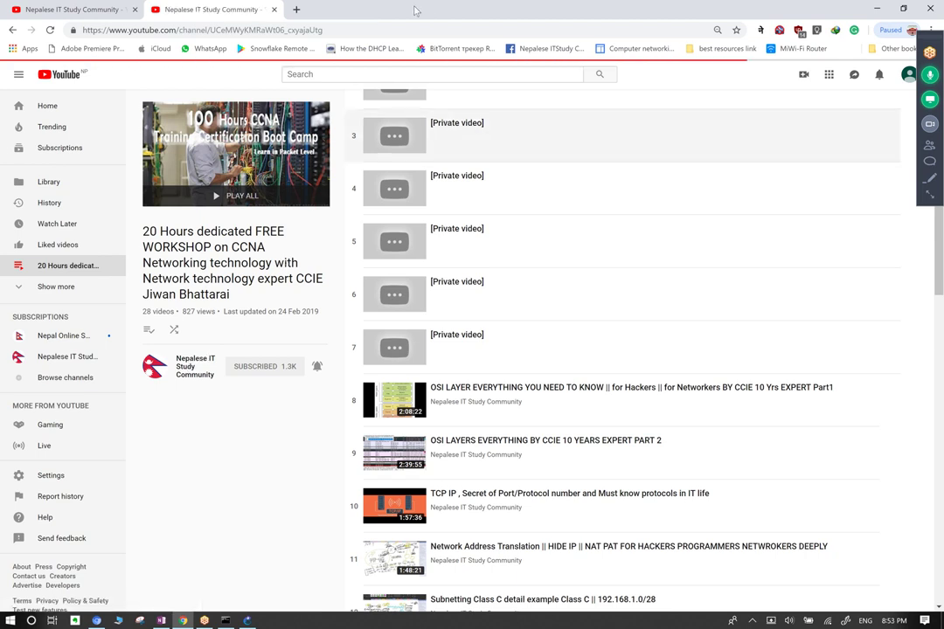
Play all of the channel's CCNP BootCamp In Nepal playlist from its first video.
left_click(340, 281)
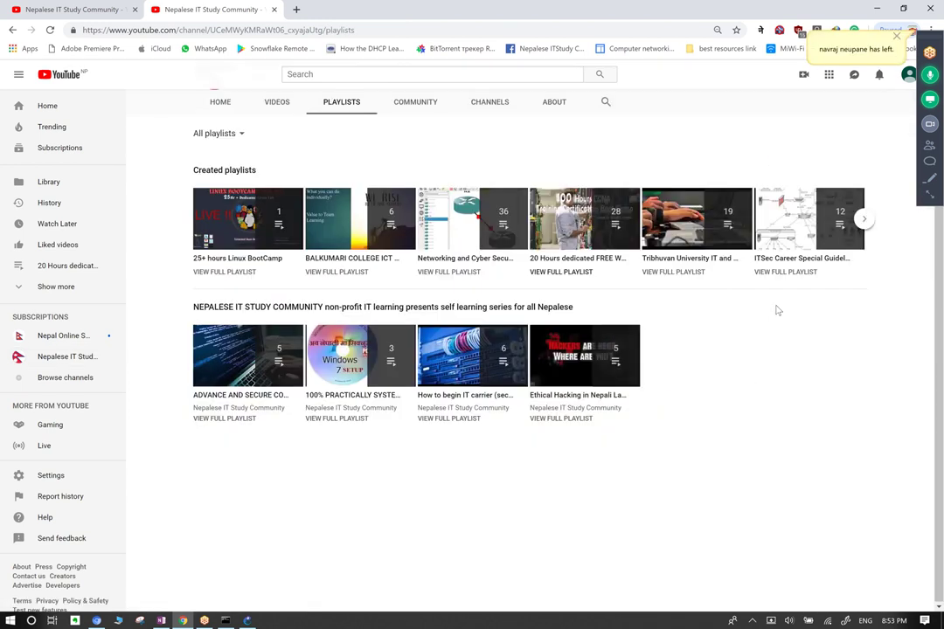
left_click(865, 219)
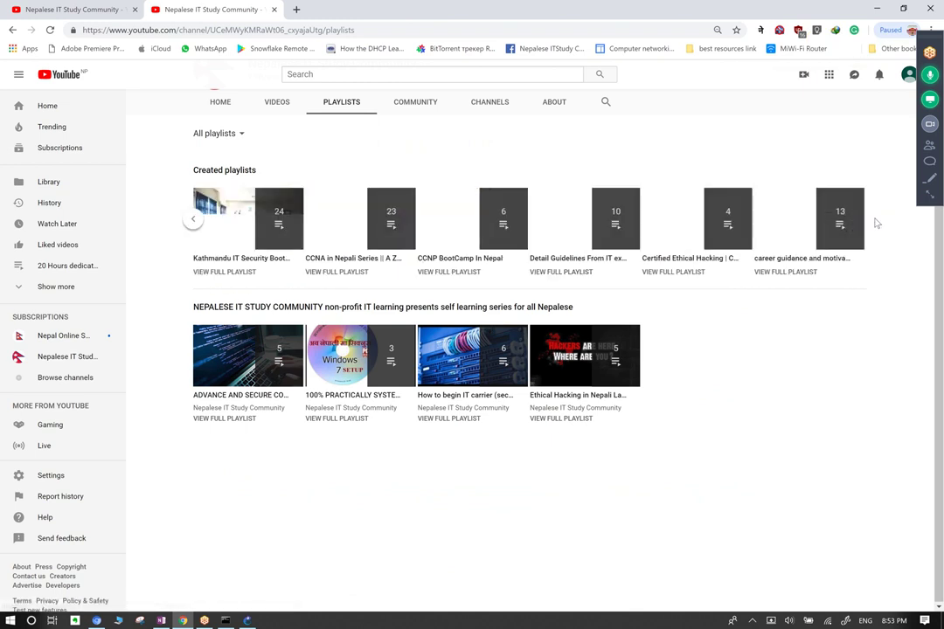
left_click(468, 230)
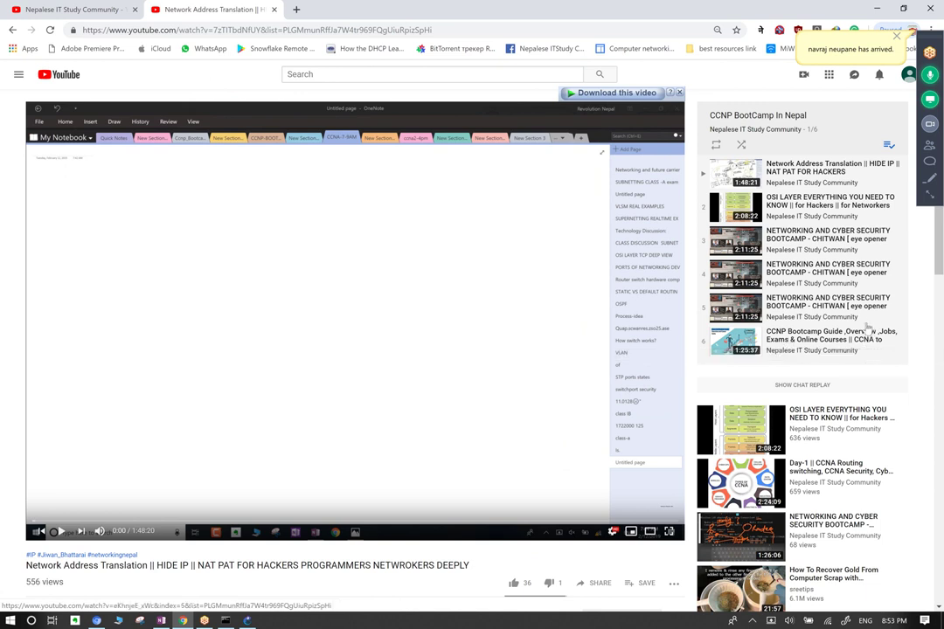
Play the sixth playlist video, CCNP Bootcamp Guide, expand its description, then close it.
scroll(867, 326, "down", 1)
scroll(941, 262, "down", 1)
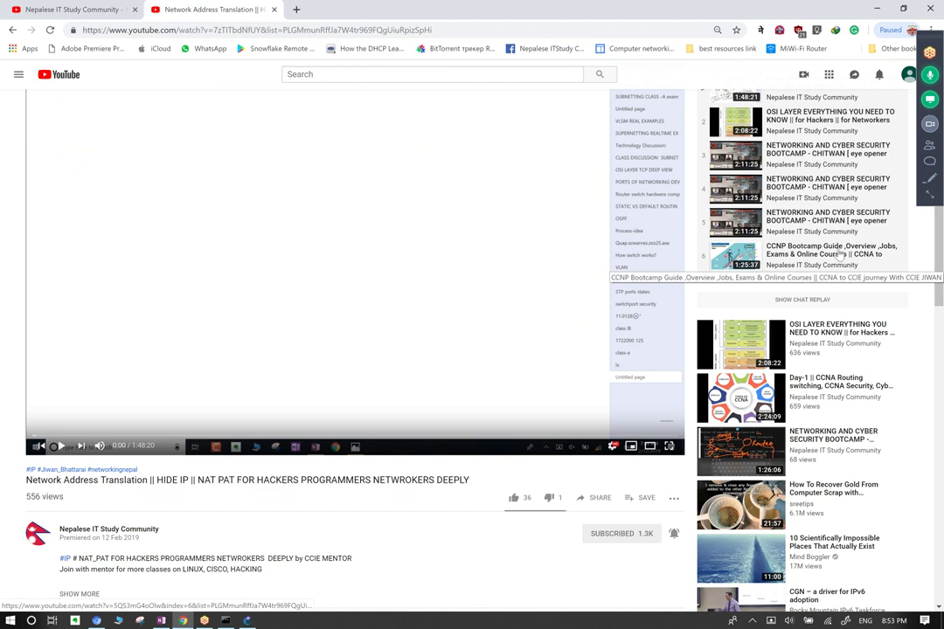
left_click(839, 254)
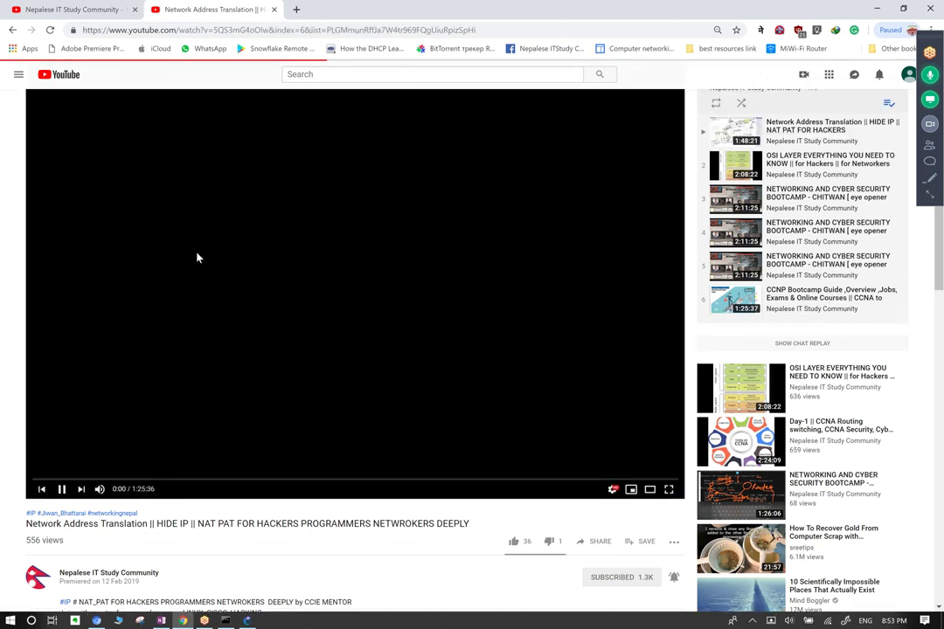
scroll(234, 322, "down", 1)
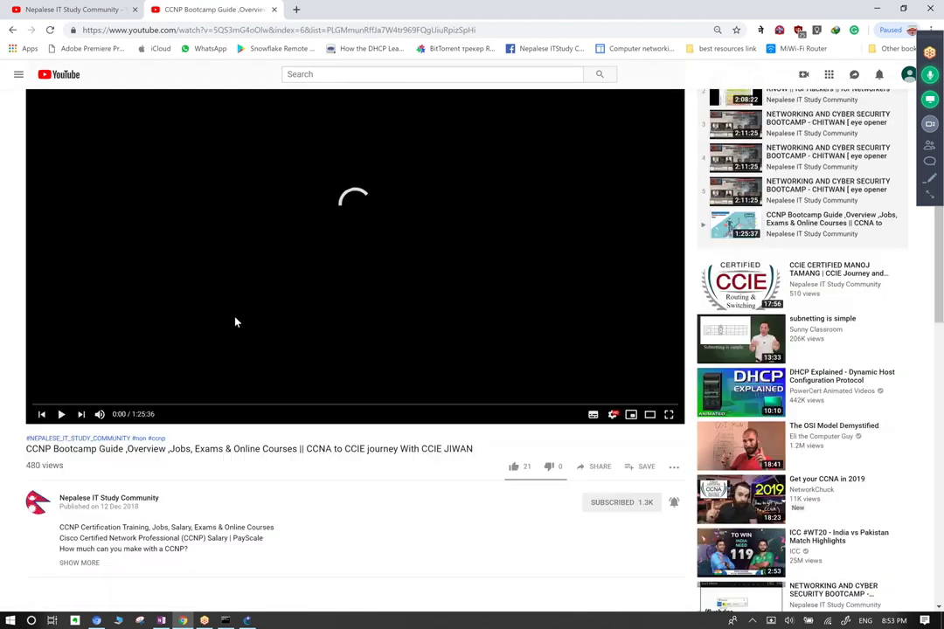
left_click(87, 566)
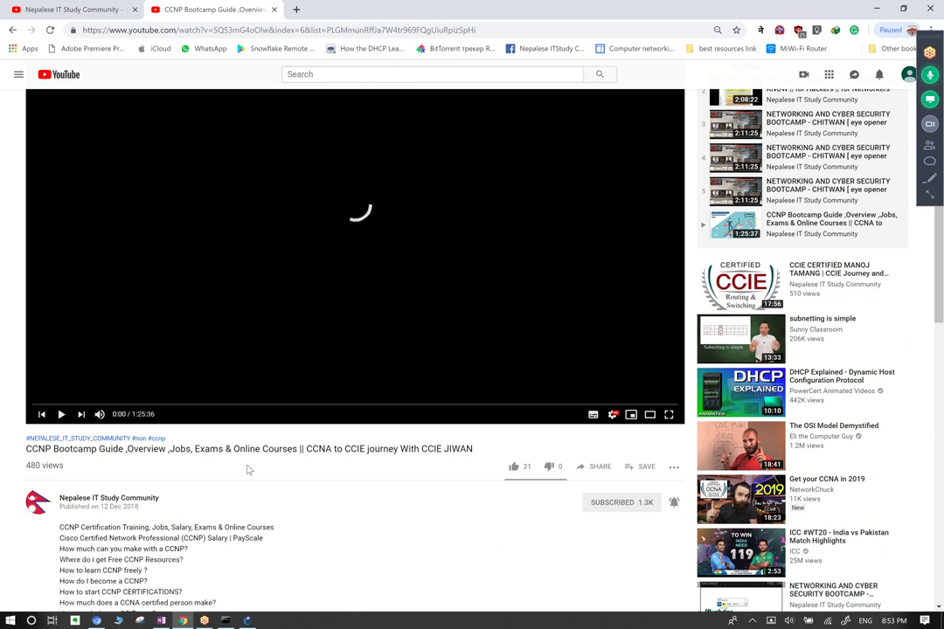
scroll(255, 461, "down", 5)
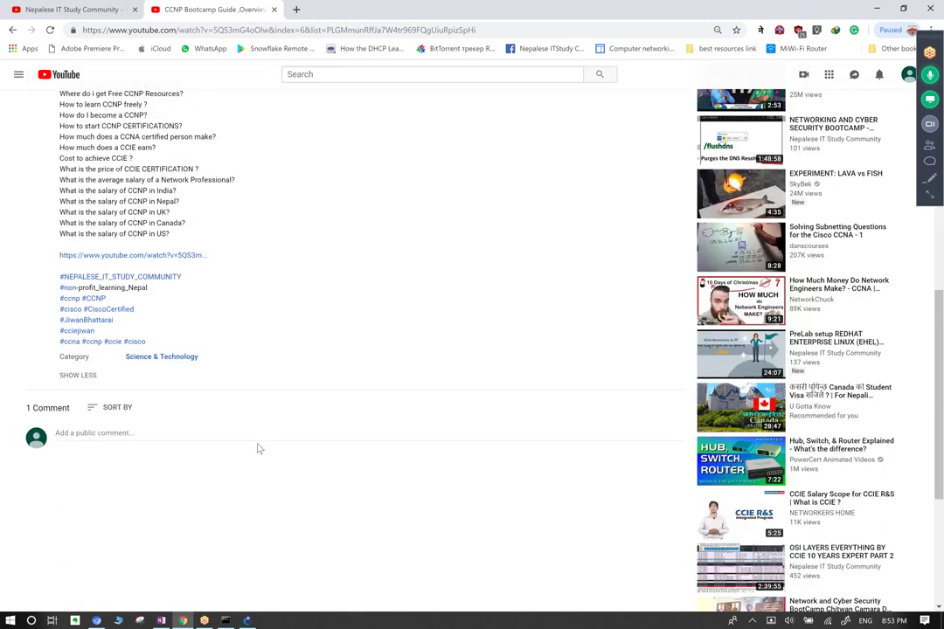
scroll(321, 359, "up", 6)
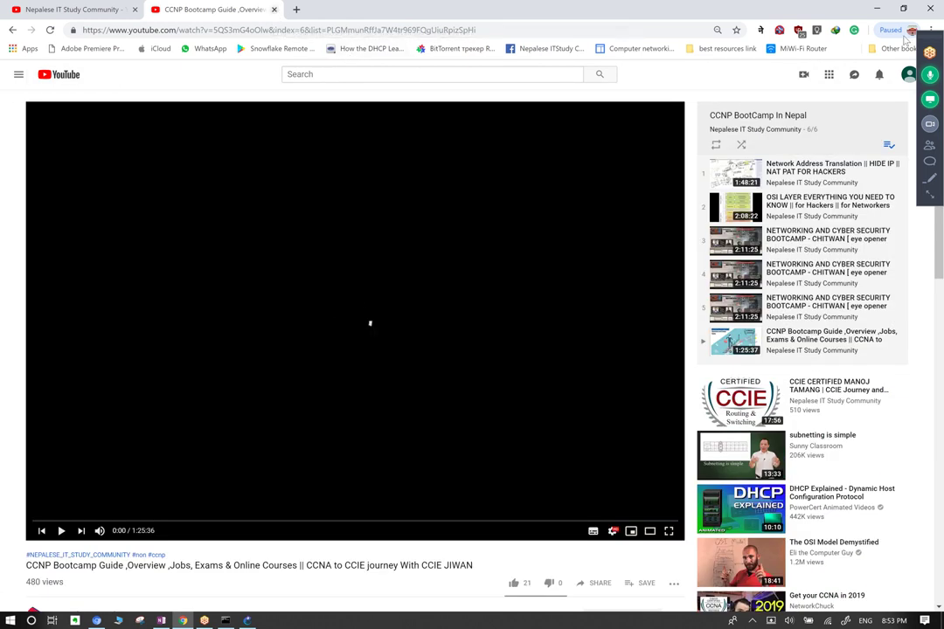
left_click(274, 9)
Minimize Chrome and choose a thin black pen on OneNote's Draw tab.
left_click(875, 9)
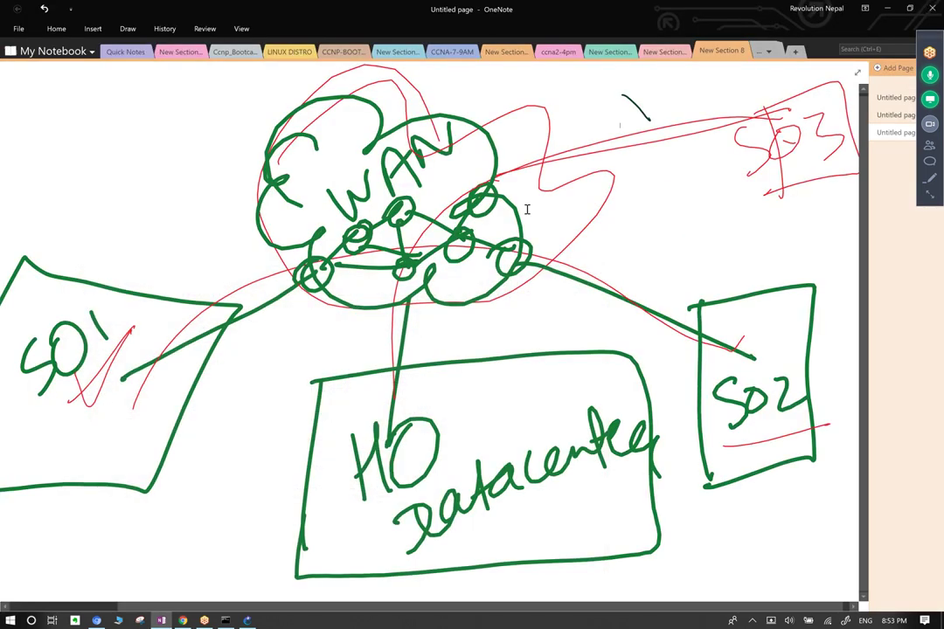
left_click(127, 28)
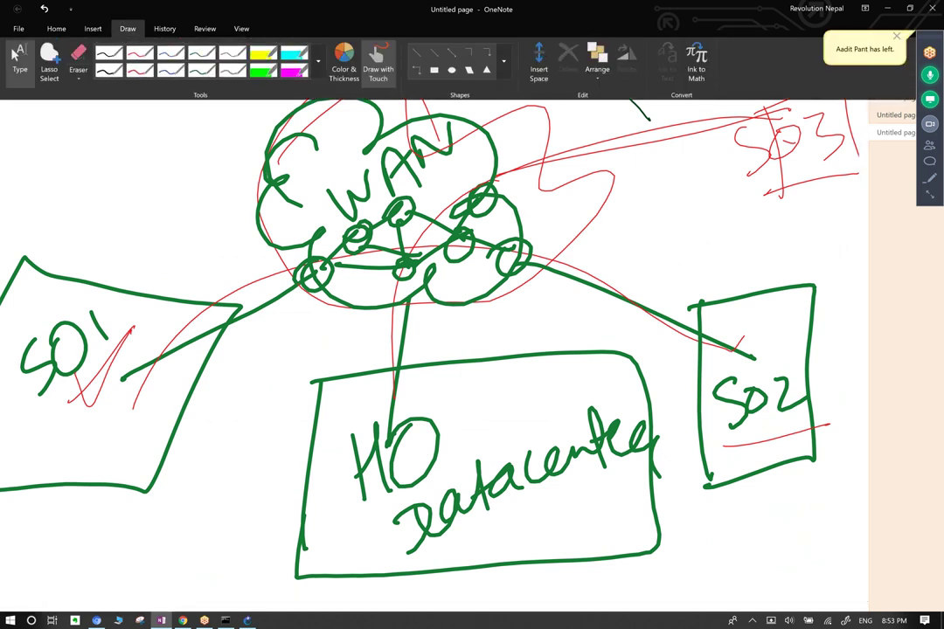
left_click(318, 61)
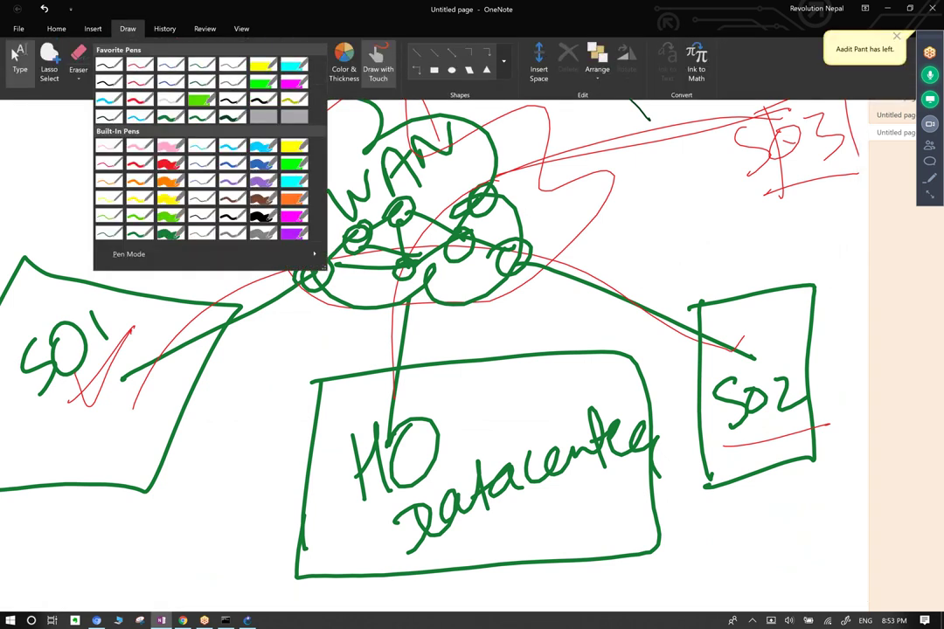
left_click(234, 118)
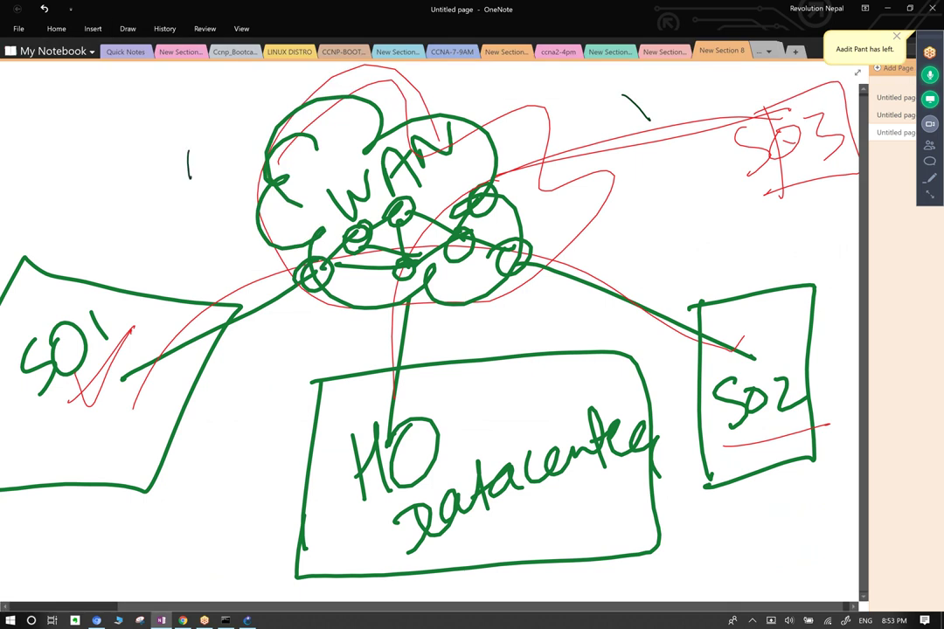
Circle HO Datacenter, SO1 and SO2, and note a gap linked to WAN.
mouse_move(377, 386)
left_mouse_down()
mouse_move(332, 525)
mouse_move(490, 347)
left_mouse_up()
mouse_move(164, 273)
left_mouse_down()
mouse_move(188, 444)
mouse_move(88, 280)
left_mouse_up()
left_click_drag(743, 278, 734, 282)
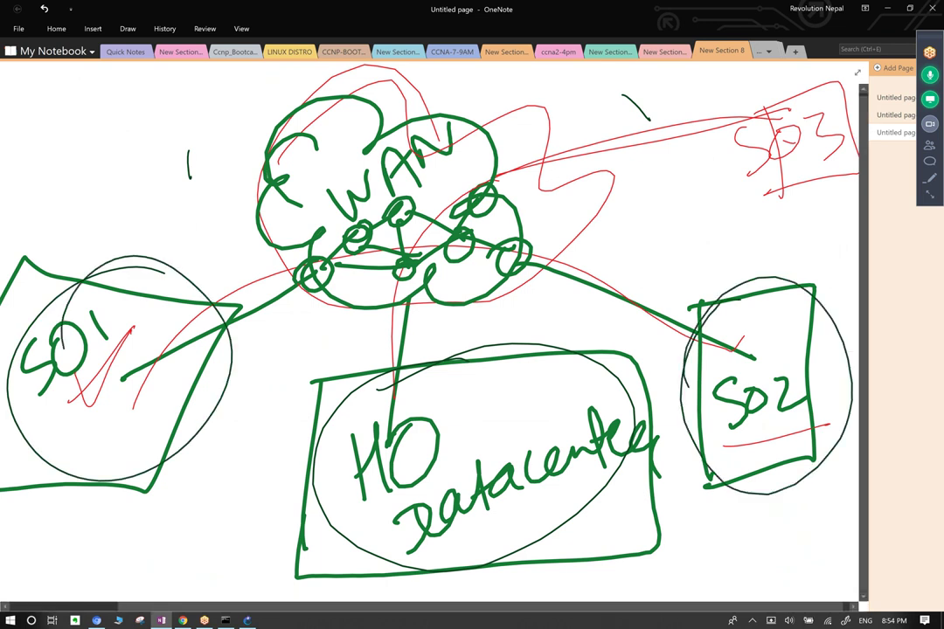
left_click_drag(172, 128, 262, 185)
mouse_move(87, 96)
left_mouse_down()
mouse_move(118, 171)
mouse_move(118, 79)
mouse_move(148, 131)
mouse_move(158, 75)
mouse_move(210, 77)
left_mouse_up()
left_click_drag(157, 217, 267, 87)
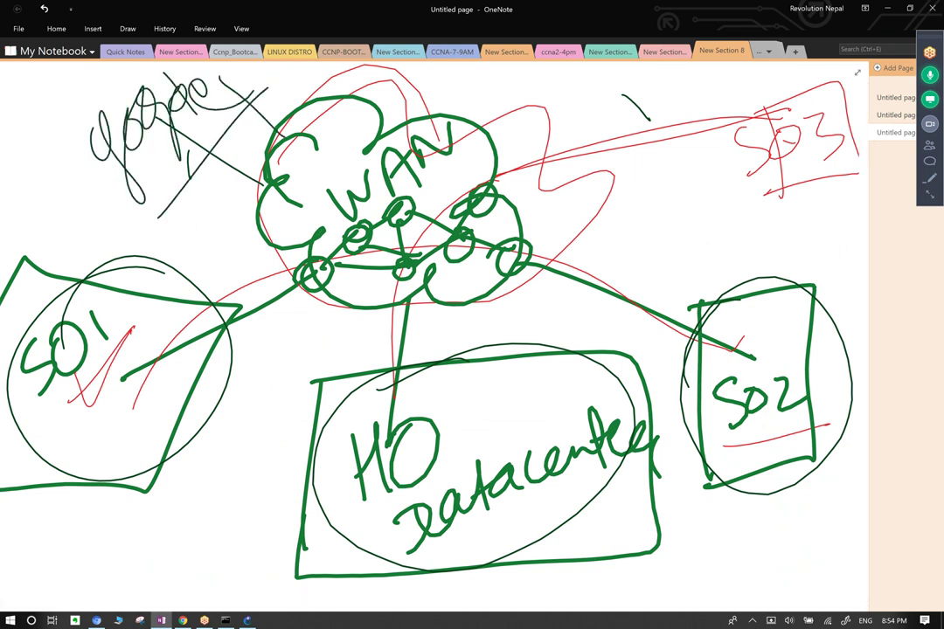
mouse_move(122, 77)
left_mouse_down()
mouse_move(232, 179)
mouse_move(113, 65)
left_mouse_up()
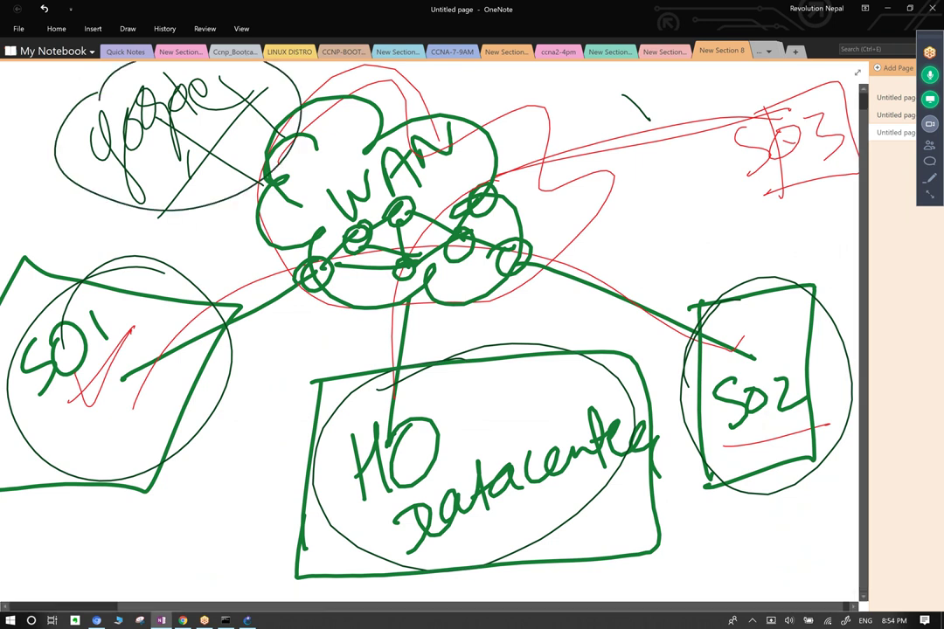
mouse_move(407, 498)
left_mouse_down()
mouse_move(389, 350)
mouse_move(161, 97)
left_mouse_up()
Sketch paths from SO1 and SO2 through the WAN cloud to HO.
left_click_drag(132, 306, 350, 297)
left_click_drag(150, 367, 341, 280)
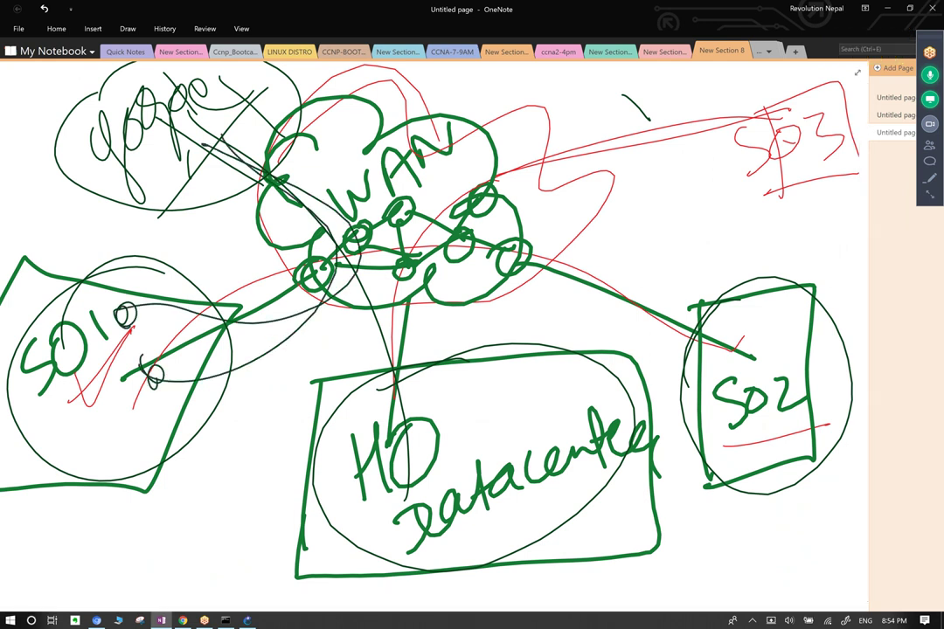
mouse_move(131, 358)
left_mouse_down()
mouse_move(332, 229)
mouse_move(392, 395)
left_mouse_up()
mouse_move(642, 320)
left_mouse_down()
mouse_move(407, 229)
mouse_move(323, 367)
left_mouse_up()
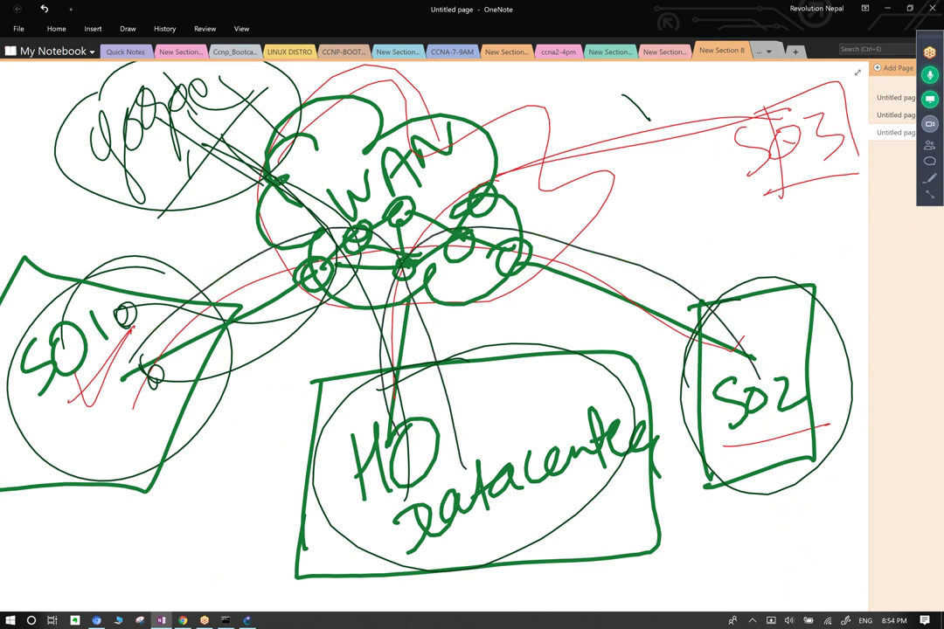
mouse_move(751, 358)
left_mouse_down()
mouse_move(432, 243)
mouse_move(346, 373)
left_mouse_up()
mouse_move(122, 274)
left_mouse_down()
mouse_move(318, 199)
mouse_move(371, 377)
left_mouse_up()
mouse_move(612, 263)
left_mouse_down()
mouse_move(341, 324)
mouse_move(343, 337)
mouse_move(368, 288)
mouse_move(350, 375)
left_mouse_up()
mouse_move(232, 176)
left_mouse_down()
mouse_move(303, 323)
mouse_move(153, 107)
left_mouse_up()
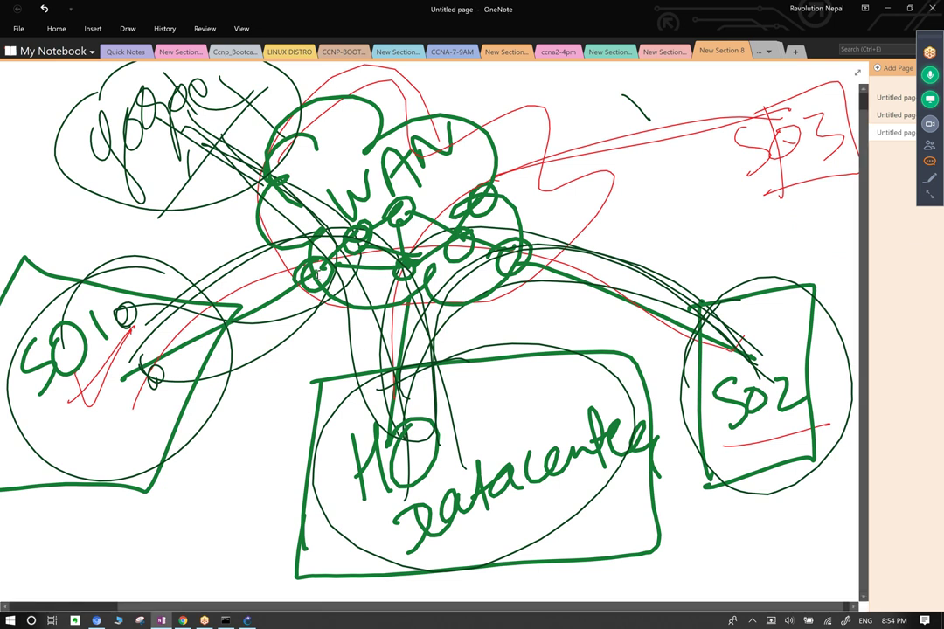
Undo the added ink strokes with Ctrl+Z, restoring the green sketch.
key("ctrl+z")
key("ctrl+z")
key("ctrl+z")
key("ctrl+z")
key("ctrl+z")
key("ctrl+z")
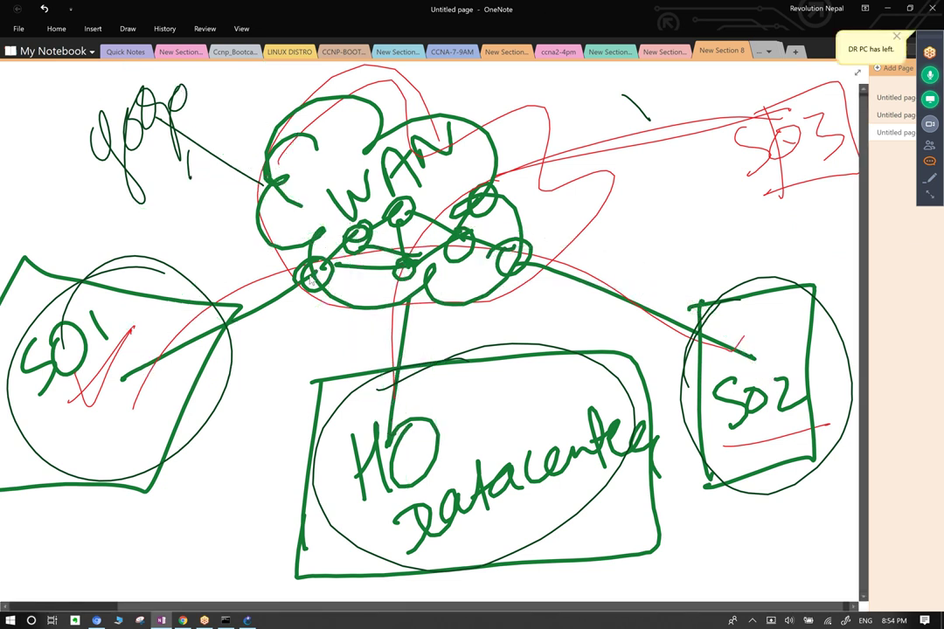
key("ctrl+z")
key("ctrl+z")
key("ctrl+z")
key("ctrl+z")
key("ctrl+z")
key("ctrl+z")
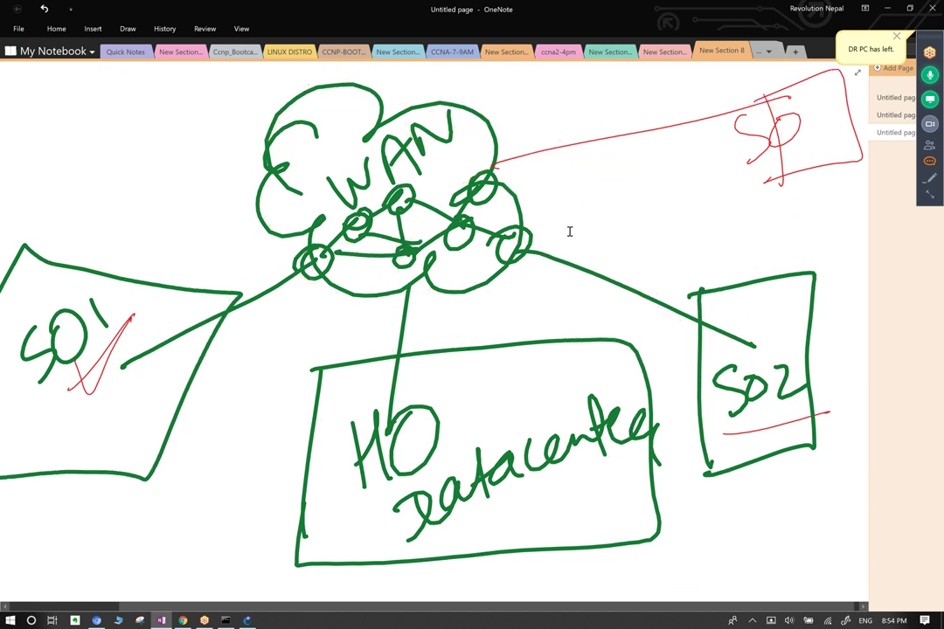
left_click(249, 620)
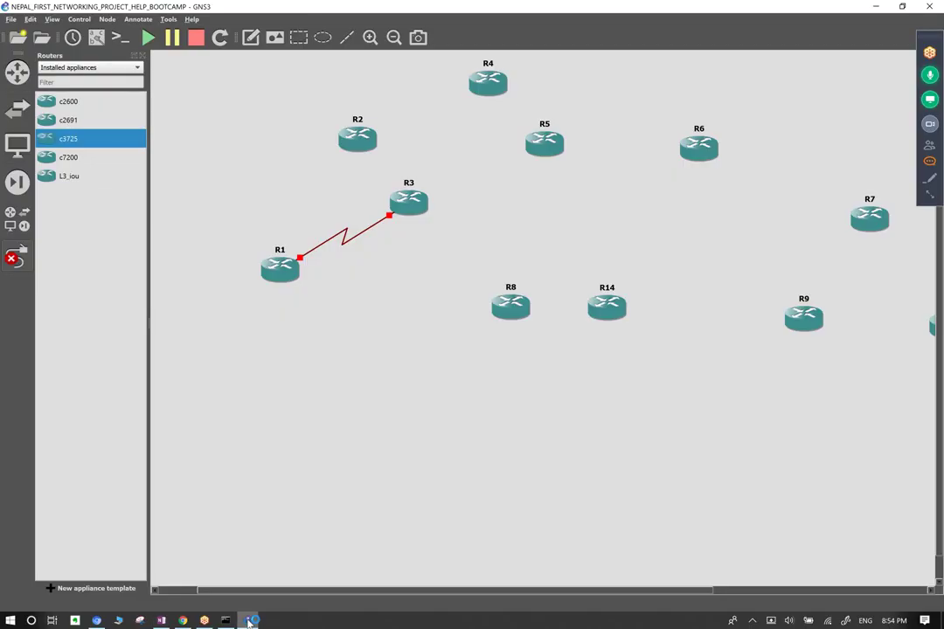
Connect R3 to R2 with a serial link from R3's Serial2/1, after cancelling a stray FastEthernet attempt.
left_click(405, 197)
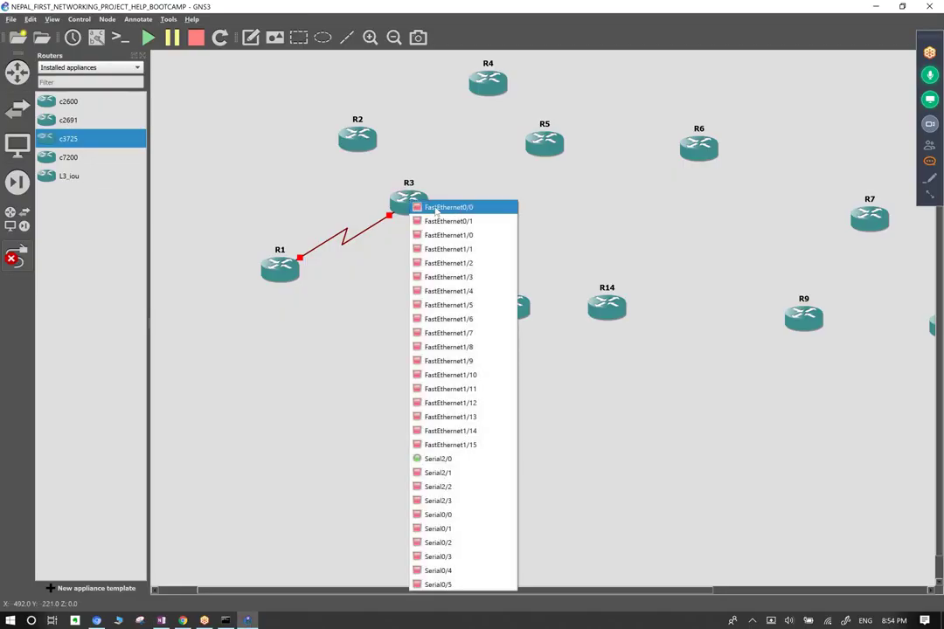
left_click(435, 207)
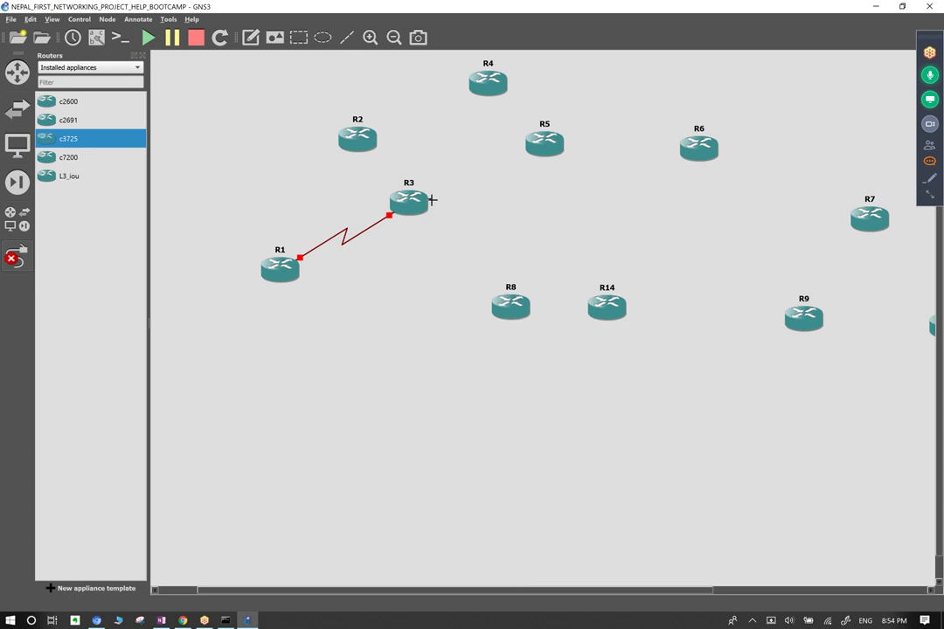
left_click(374, 153)
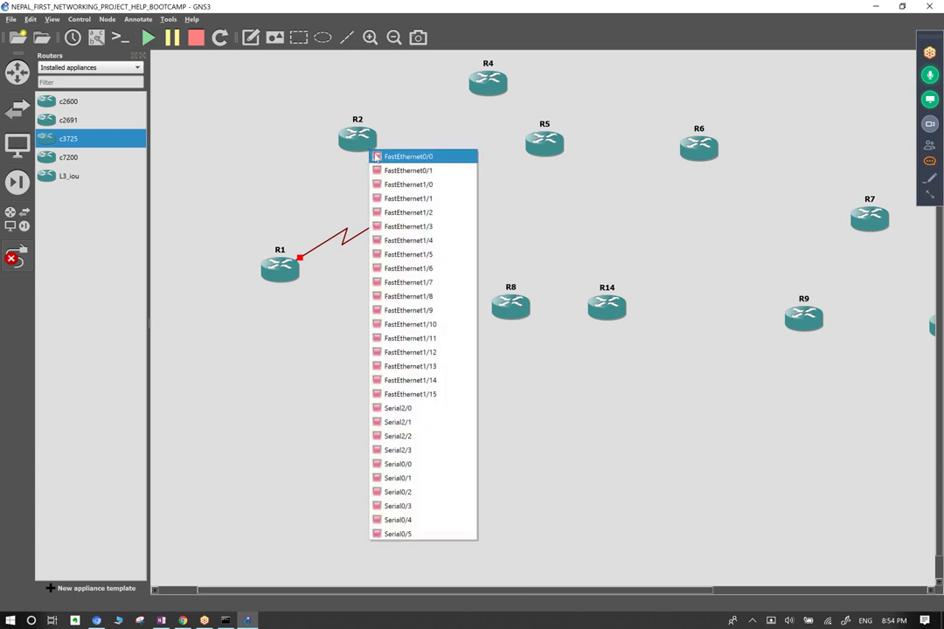
key("Escape")
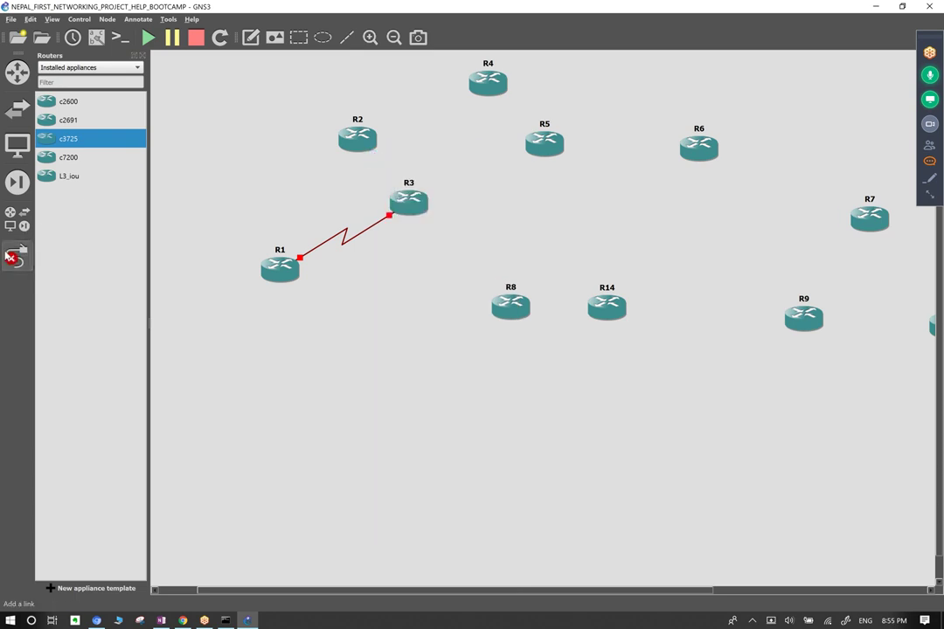
left_click(18, 254)
left_click(18, 253)
left_click(415, 208)
left_click(443, 482)
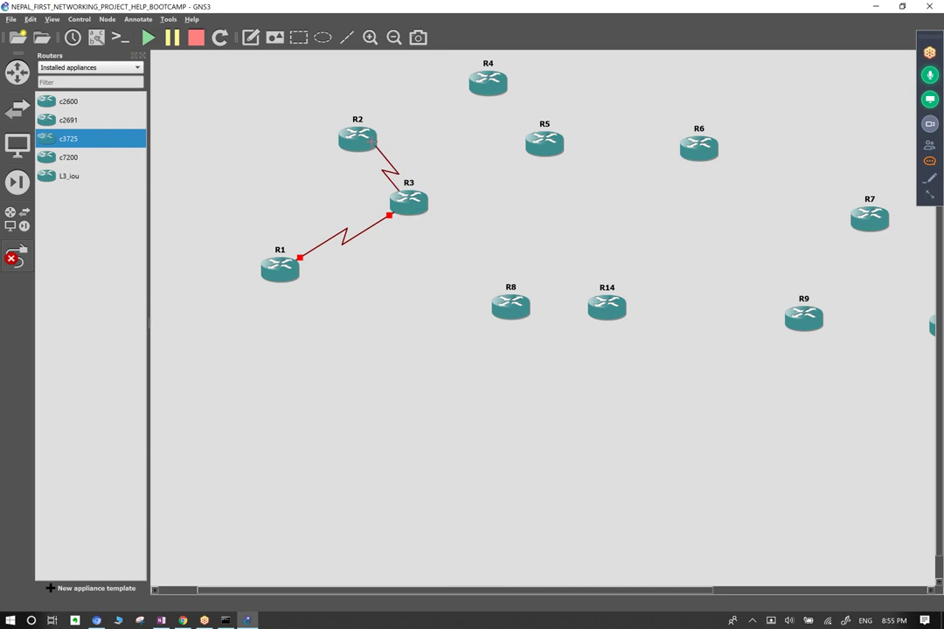
left_click(371, 140)
left_click(402, 401)
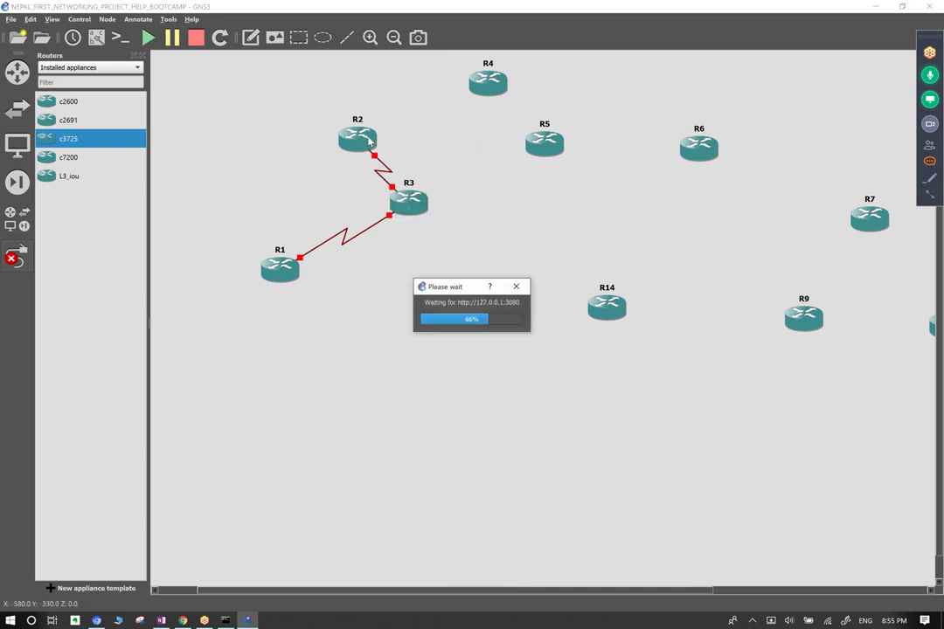
Add serial links R2 Serial2/0 to R4 Serial0/0, and R4 to R5.
left_click(361, 133)
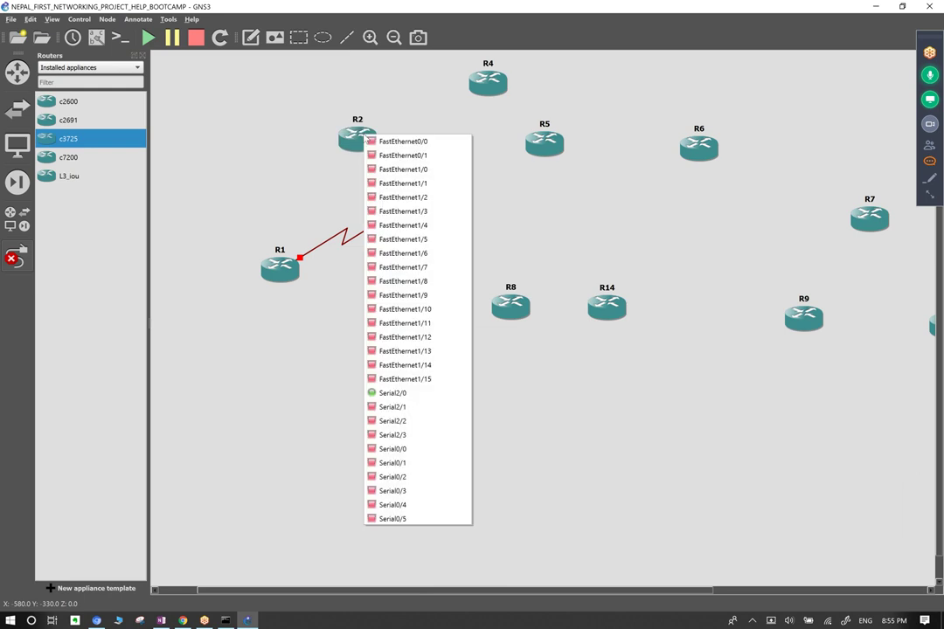
left_click(412, 409)
left_click(488, 81)
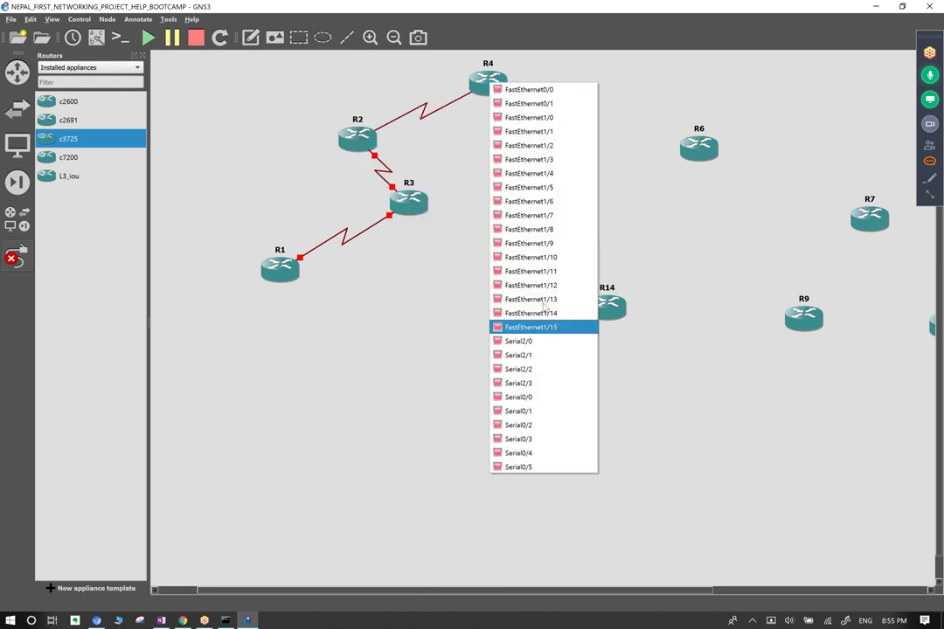
left_click(537, 339)
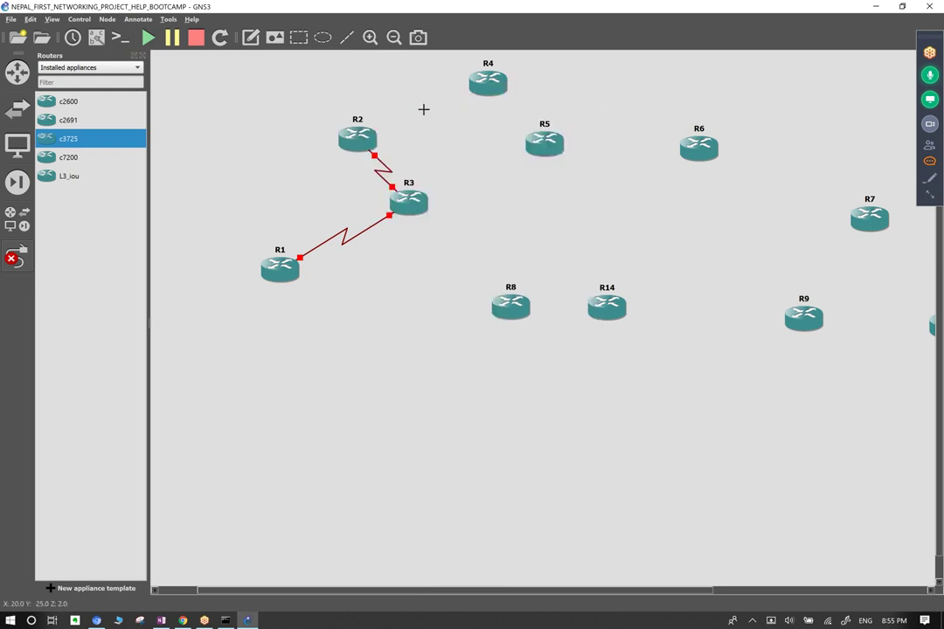
left_click(493, 87)
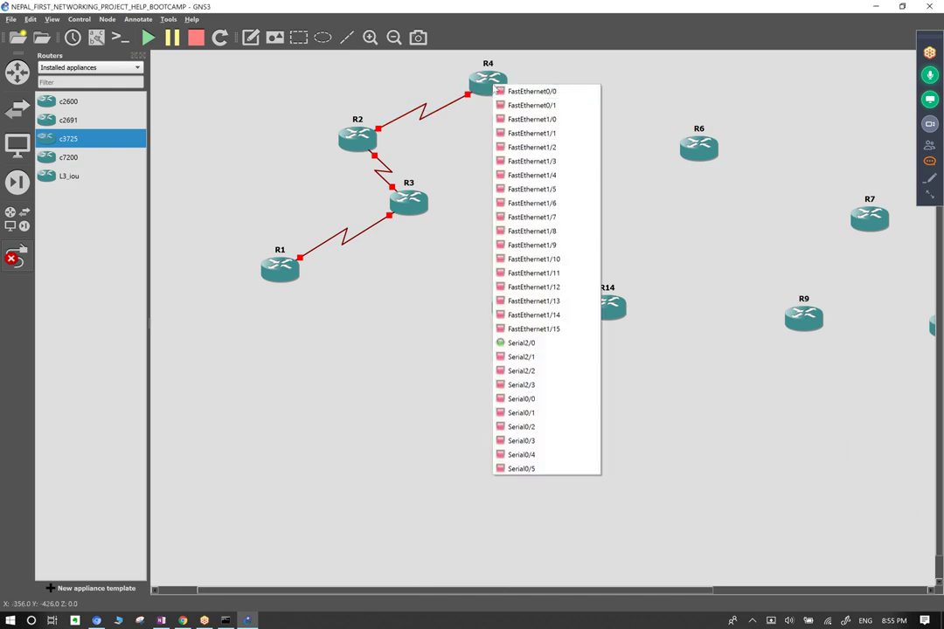
left_click(557, 356)
left_click(552, 156)
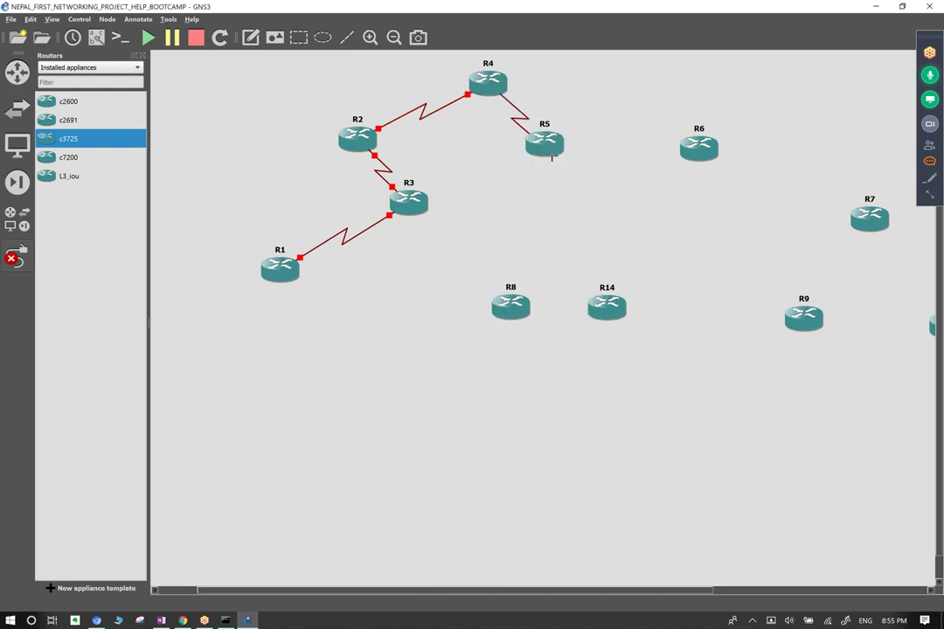
left_click(553, 160)
left_click(569, 252)
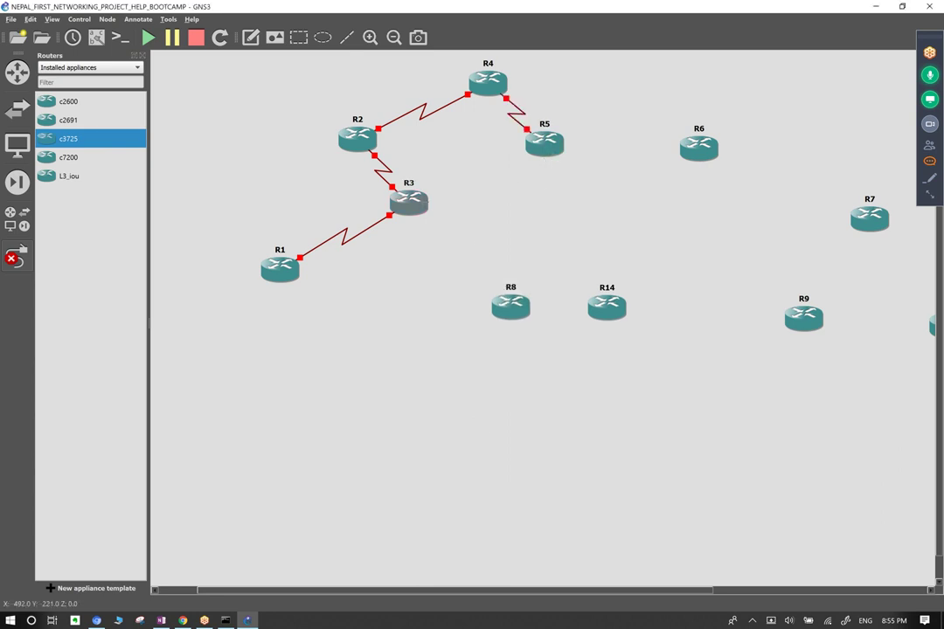
Link R3 to R5's Serial2/1 and hide the routers list to widen the canvas.
left_click(422, 203)
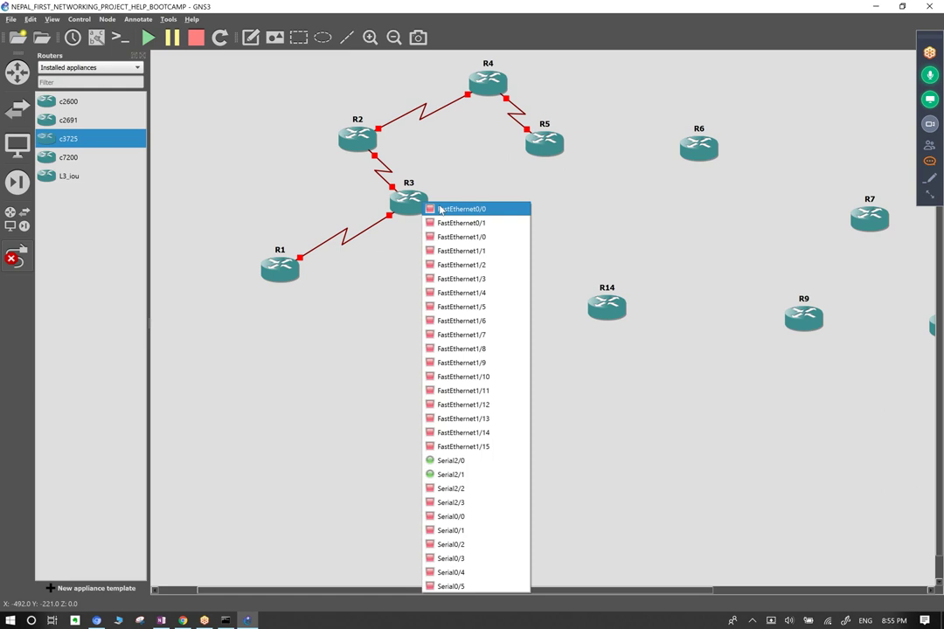
left_click(468, 488)
left_click(542, 146)
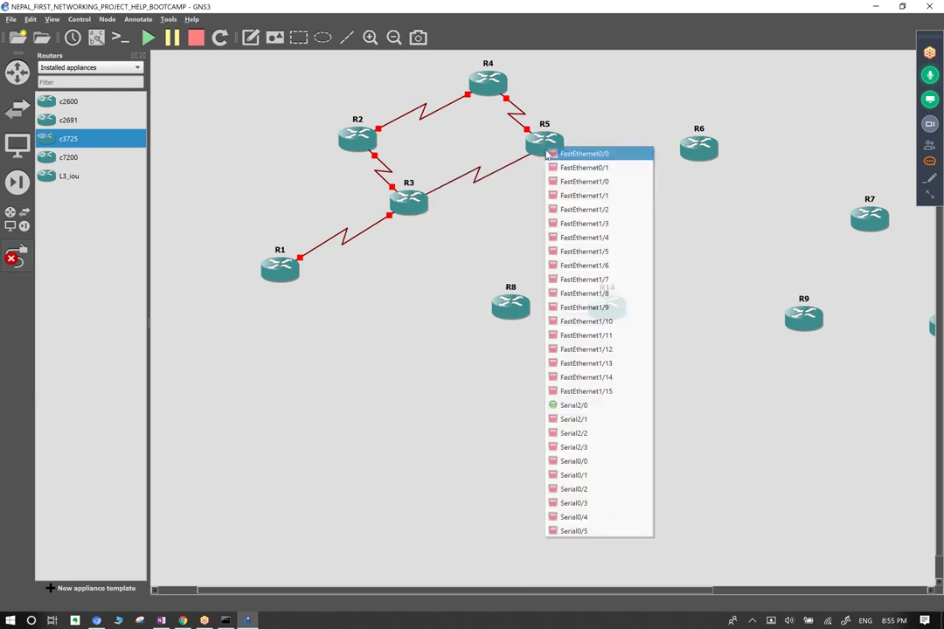
left_click(587, 407)
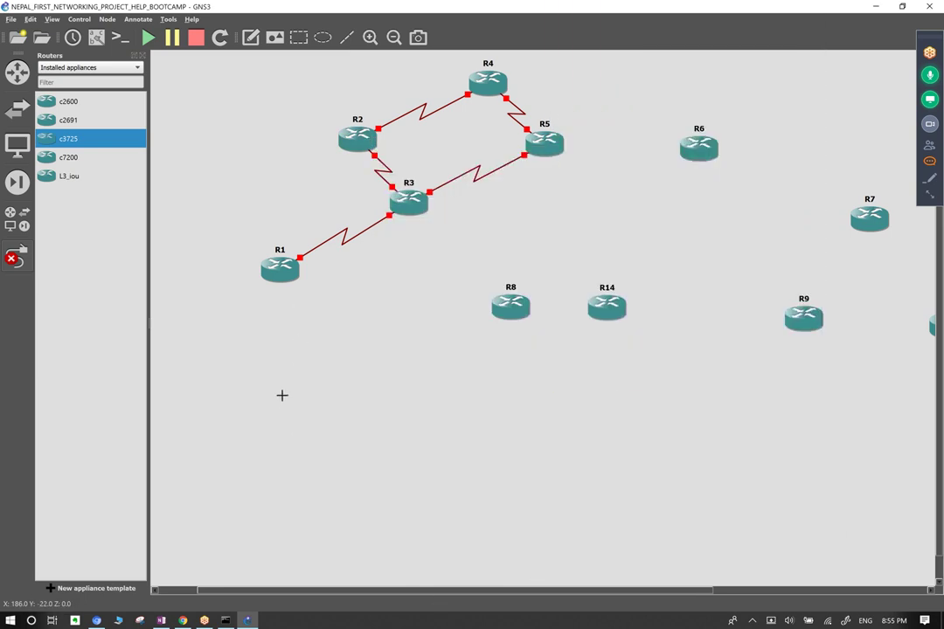
left_click(141, 55)
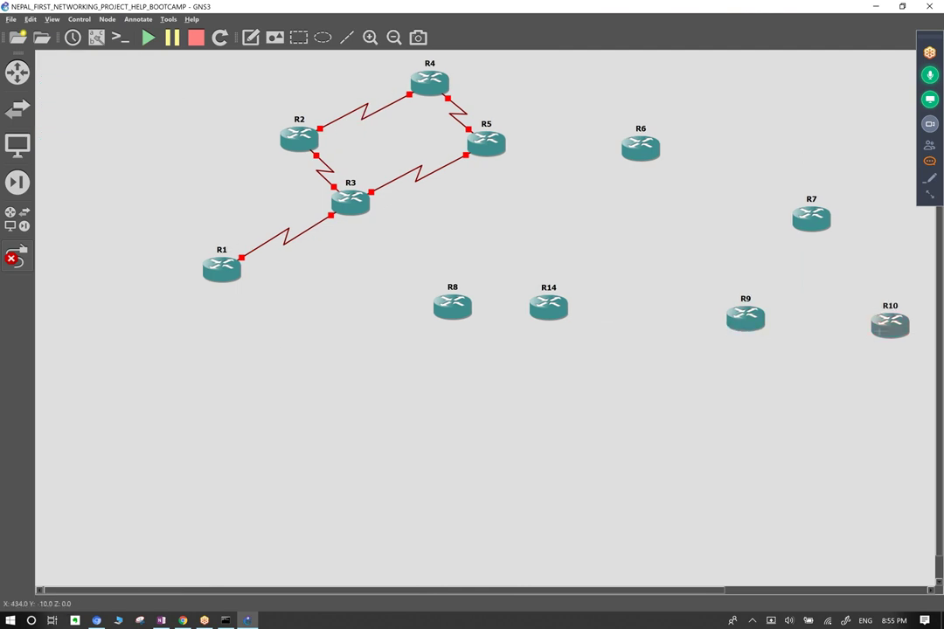
Add serial links from R10 (Serial2/0) and R9 to R7.
left_click_drag(414, 593, 470, 581)
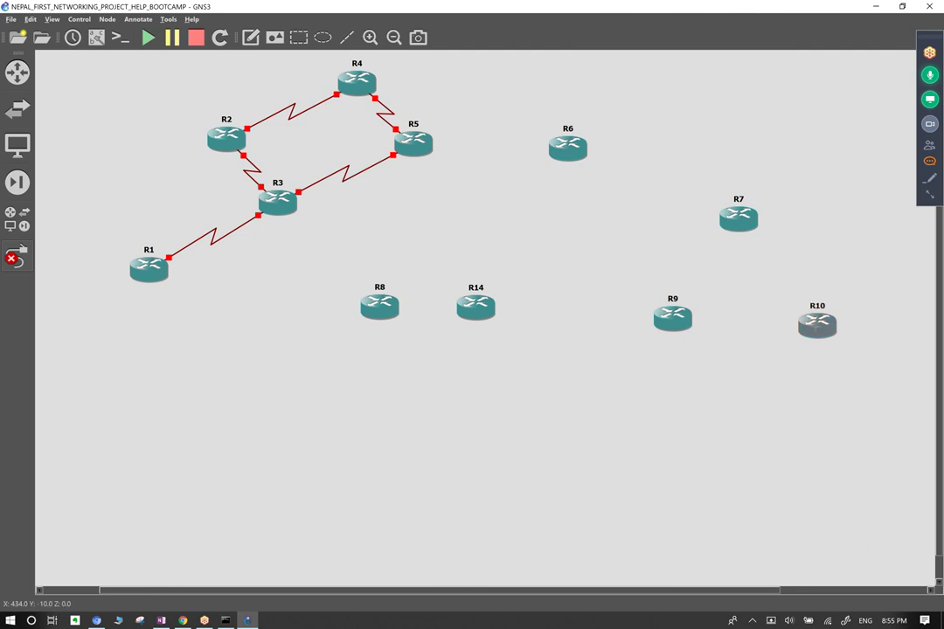
left_click(817, 323)
left_click(844, 259)
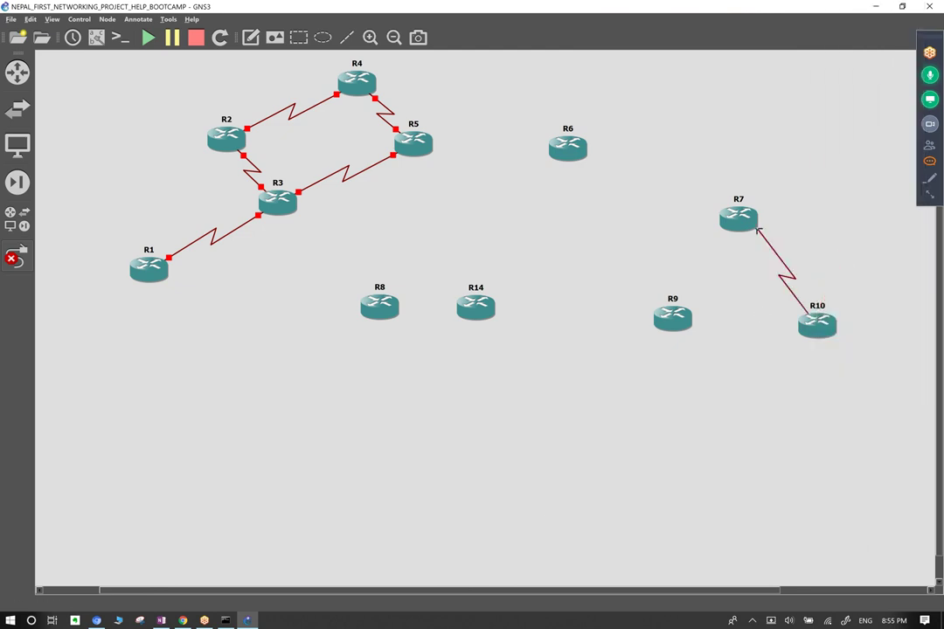
left_click(750, 221)
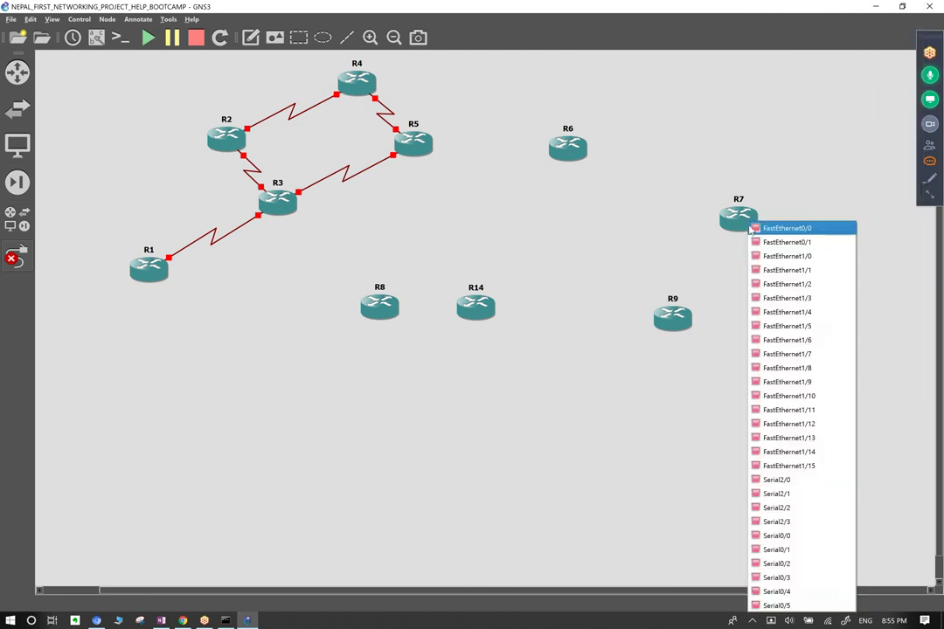
left_click(774, 494)
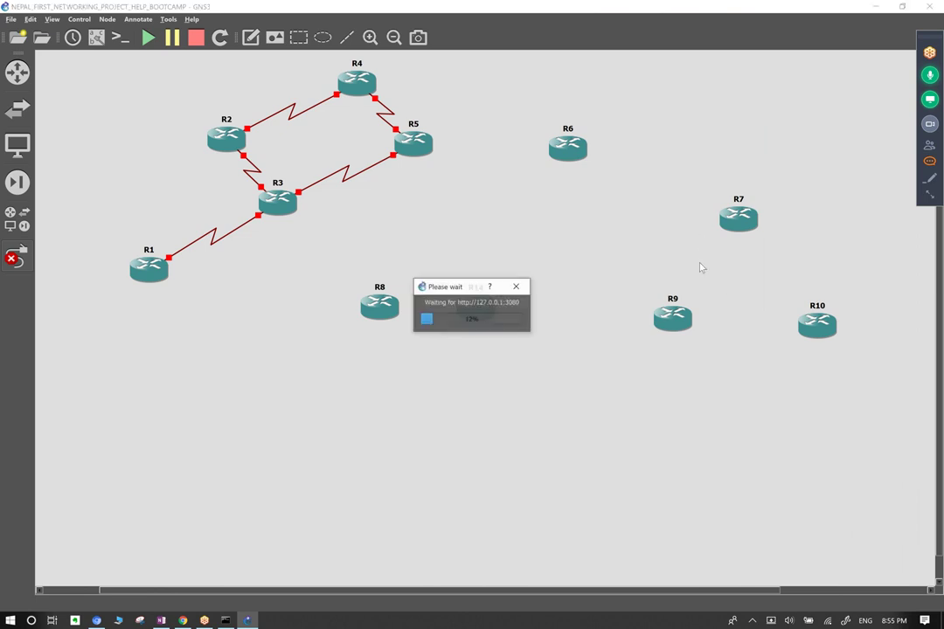
left_click(668, 313)
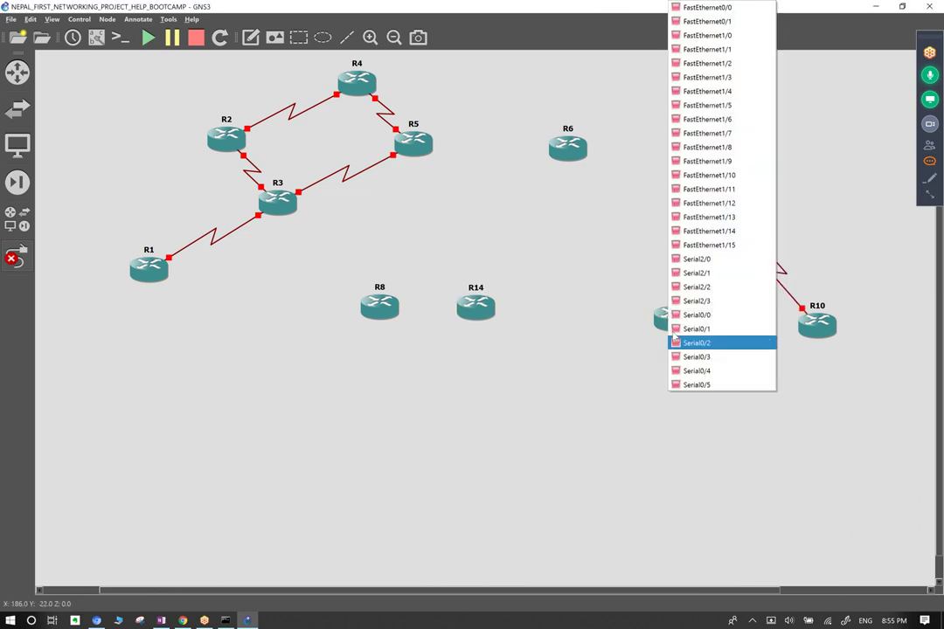
left_click(743, 259)
left_click(725, 230)
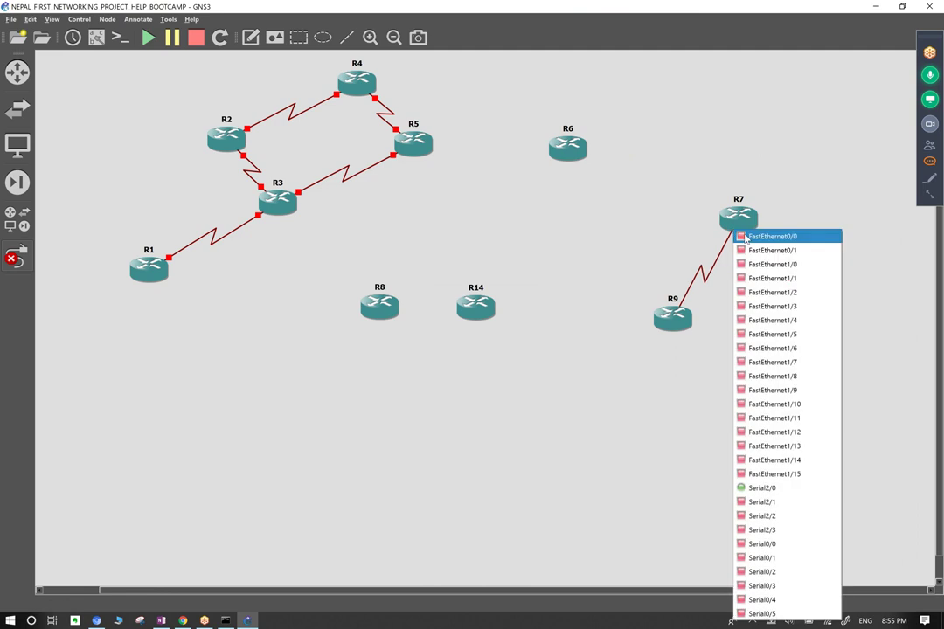
left_click(743, 502)
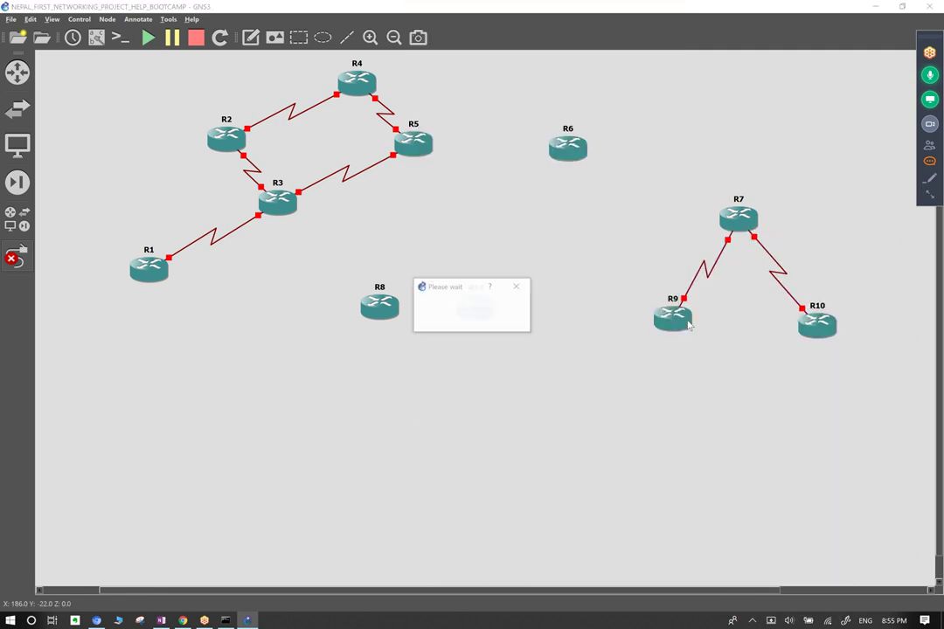
Link R9 Serial2/1 to R6 Serial2/0, and R6 Serial2/1 to R7.
left_click(672, 318)
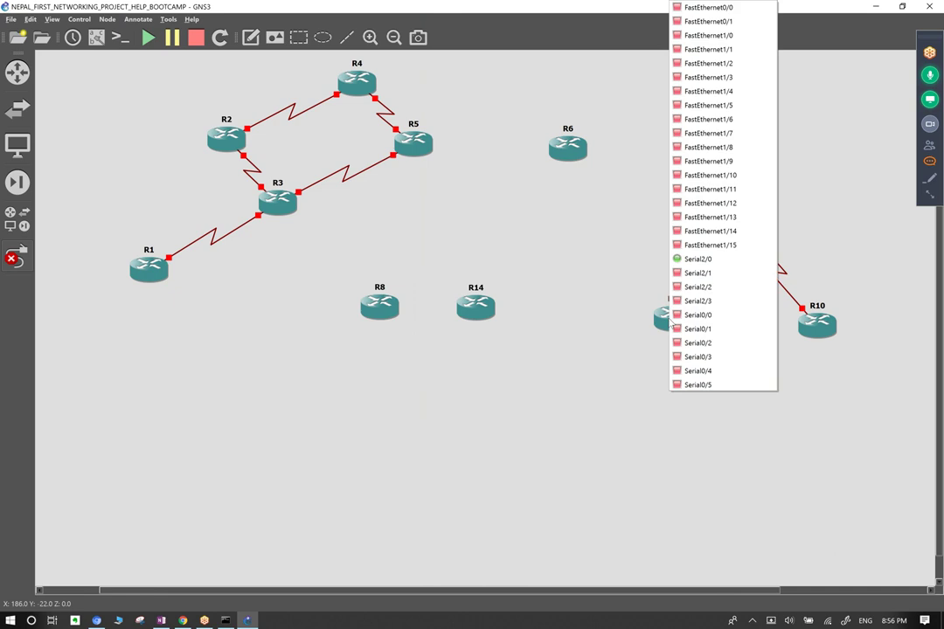
left_click(702, 276)
left_click(578, 150)
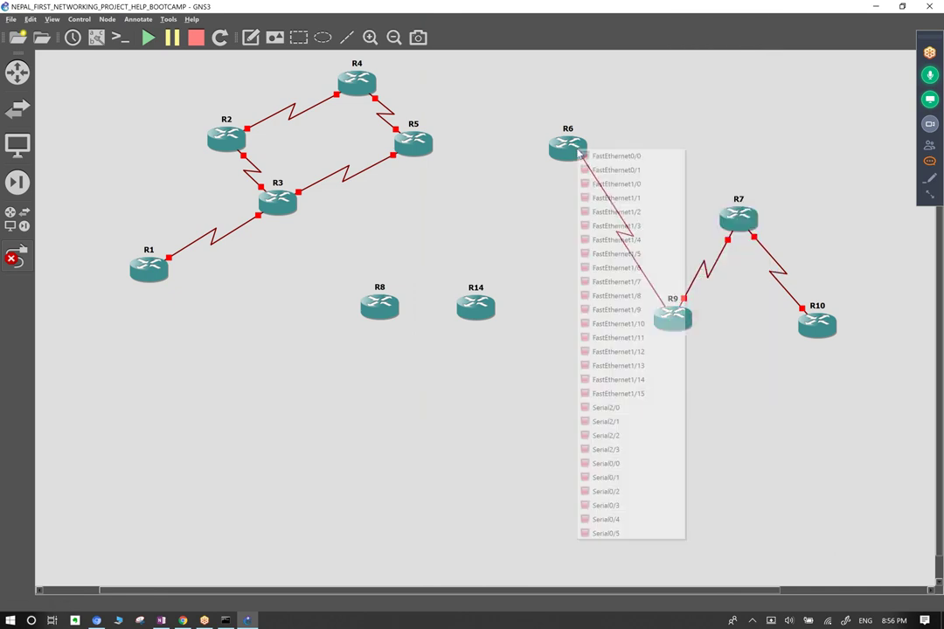
left_click(611, 408)
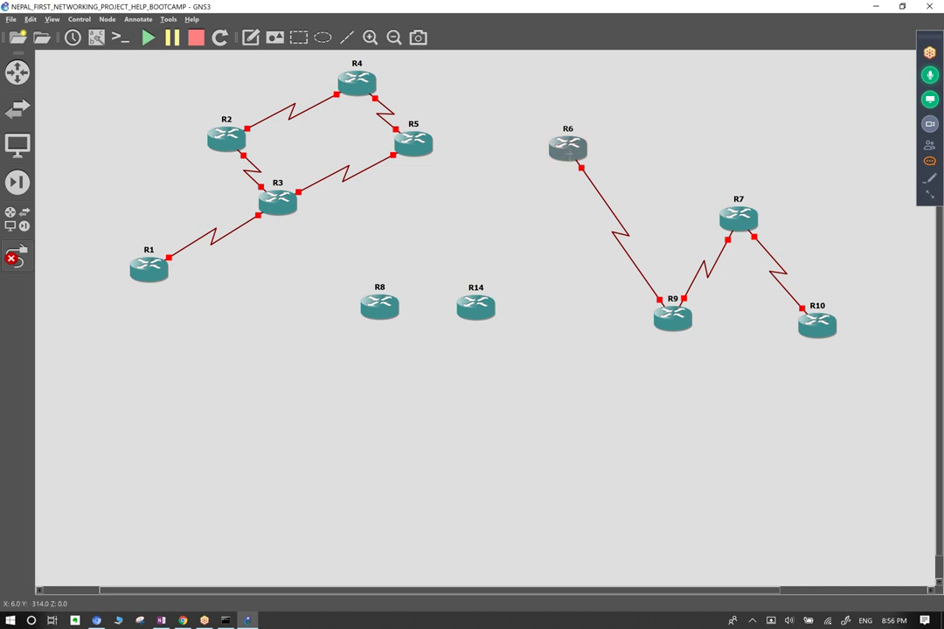
left_click(575, 148)
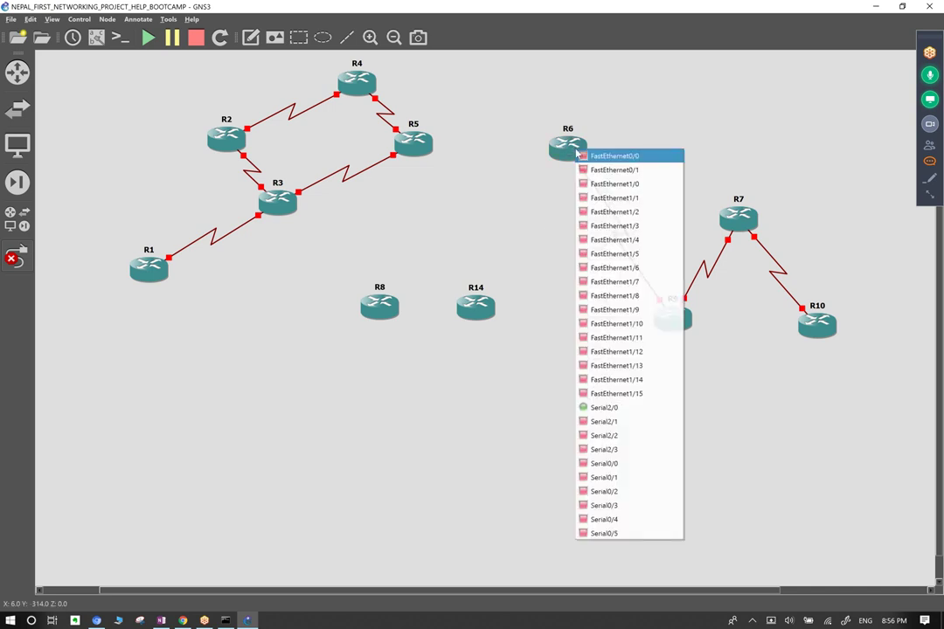
left_click(611, 422)
left_click(735, 214)
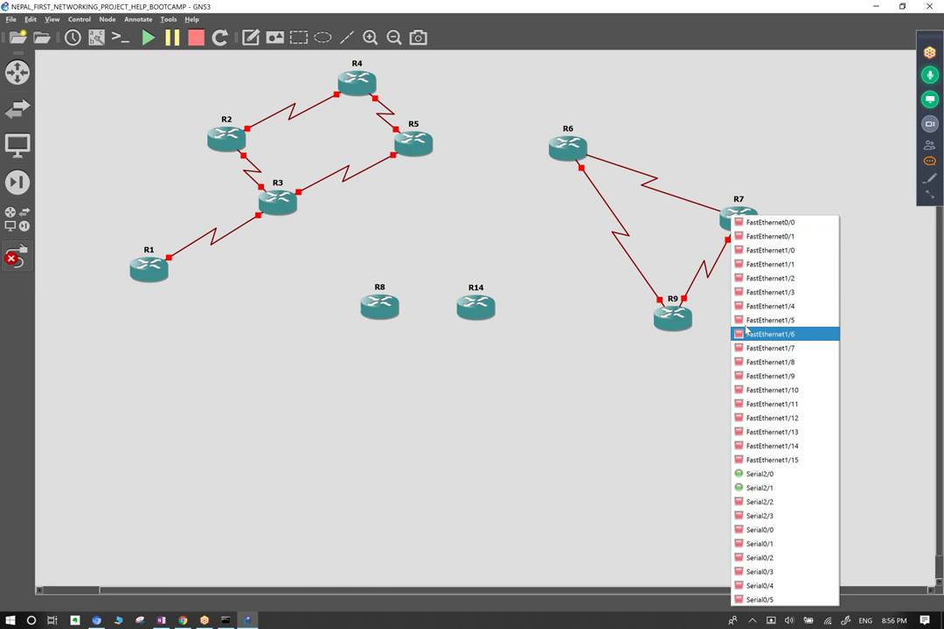
left_click(761, 501)
Connect R6's Serial2/3 to R5 with a serial link.
left_click(569, 147)
left_click(467, 318)
left_click(569, 147)
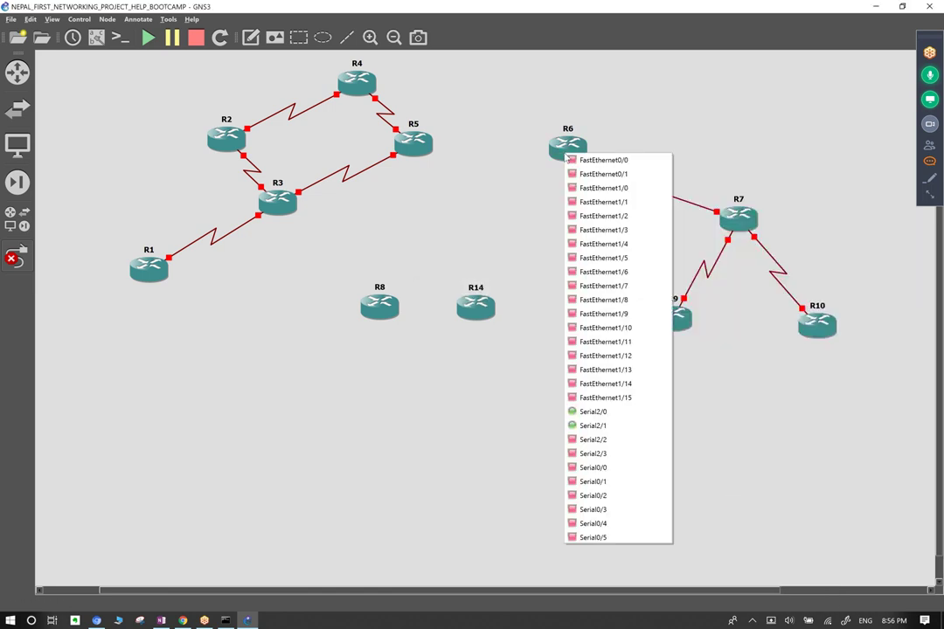
left_click(580, 455)
left_click(423, 147)
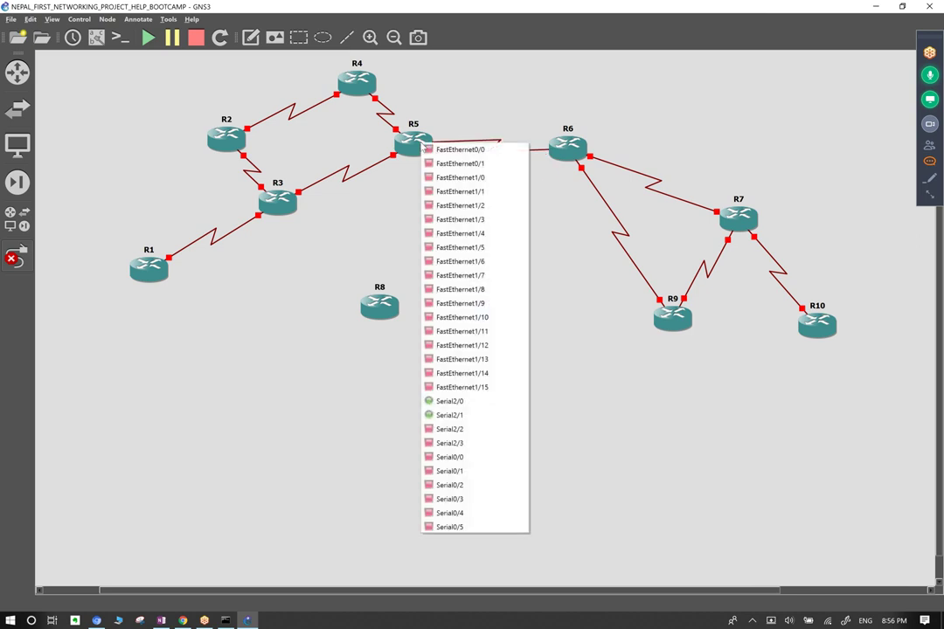
left_click(467, 418)
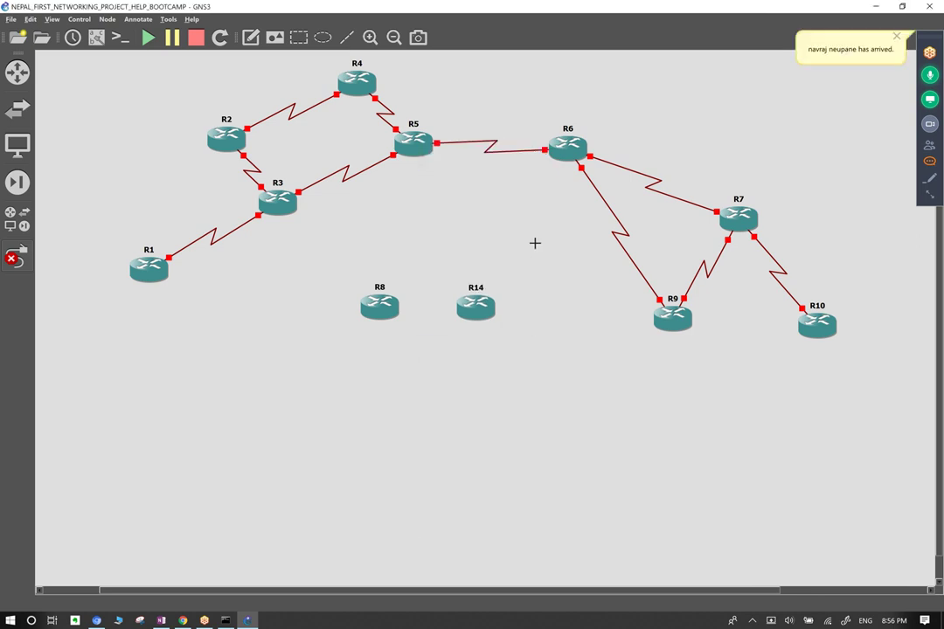
Link R5 to R8, and R14's Serial0/0 to R5, then exit link mode.
left_click(414, 146)
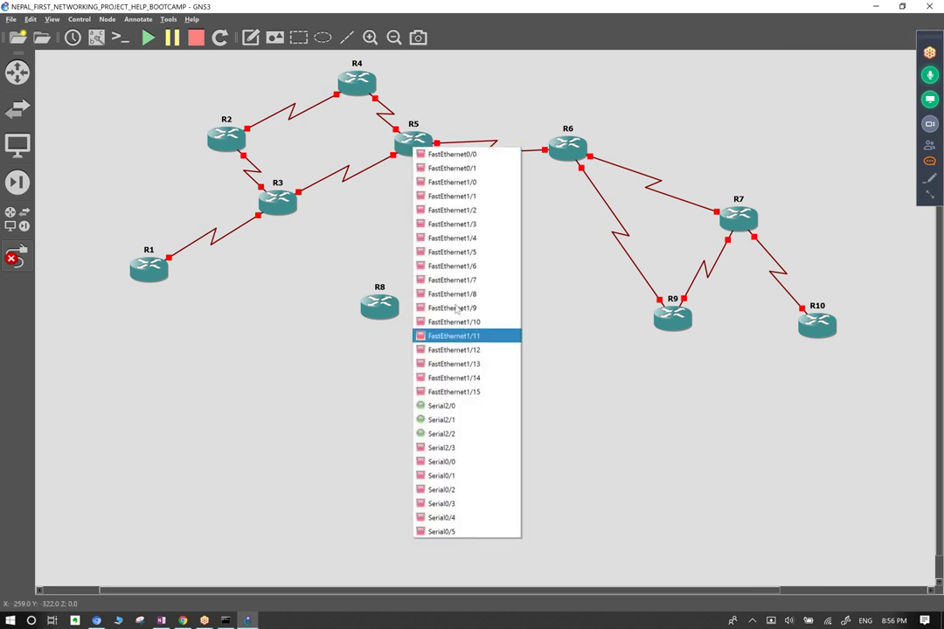
left_click(455, 448)
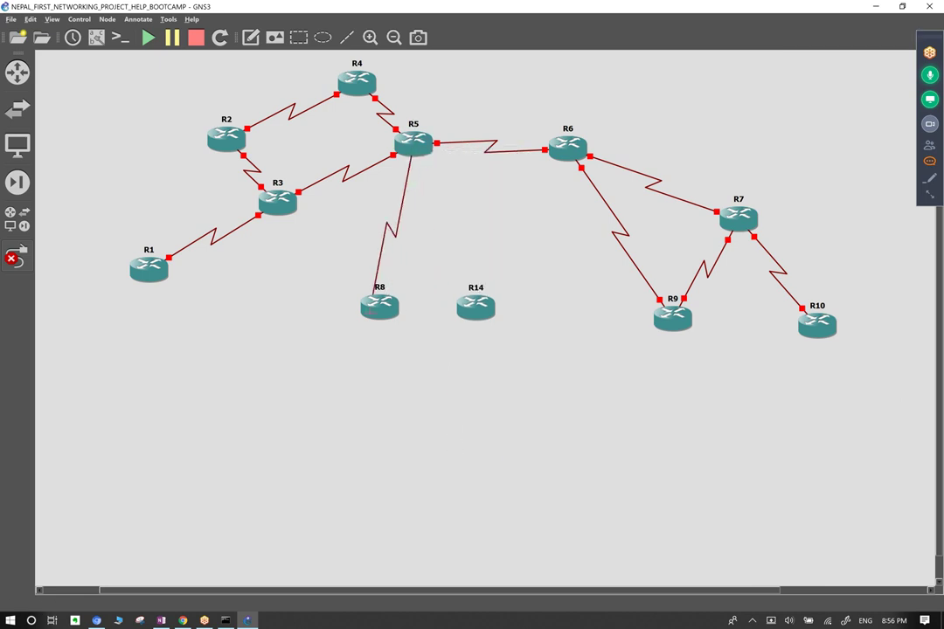
left_click(380, 308)
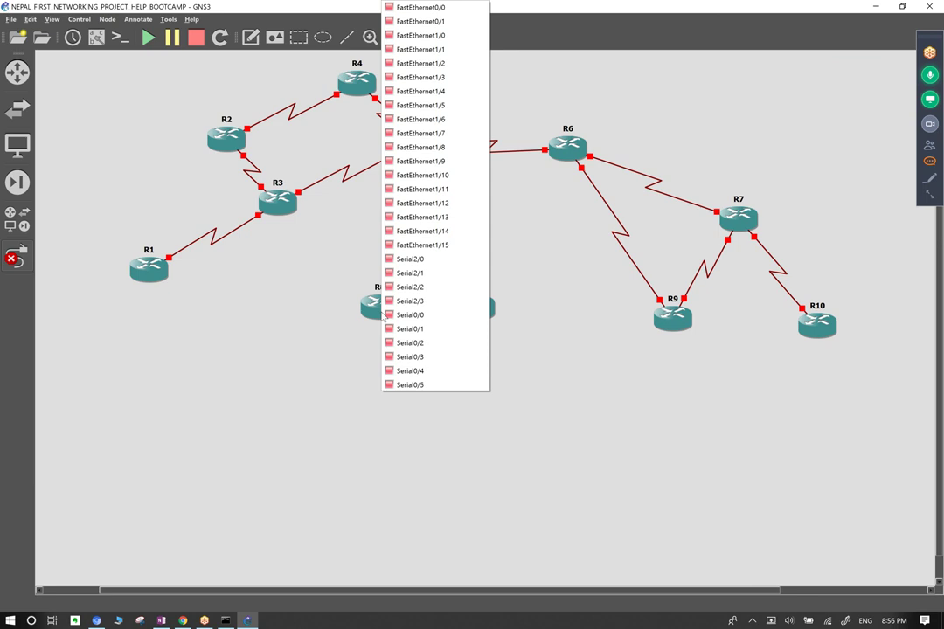
left_click(417, 261)
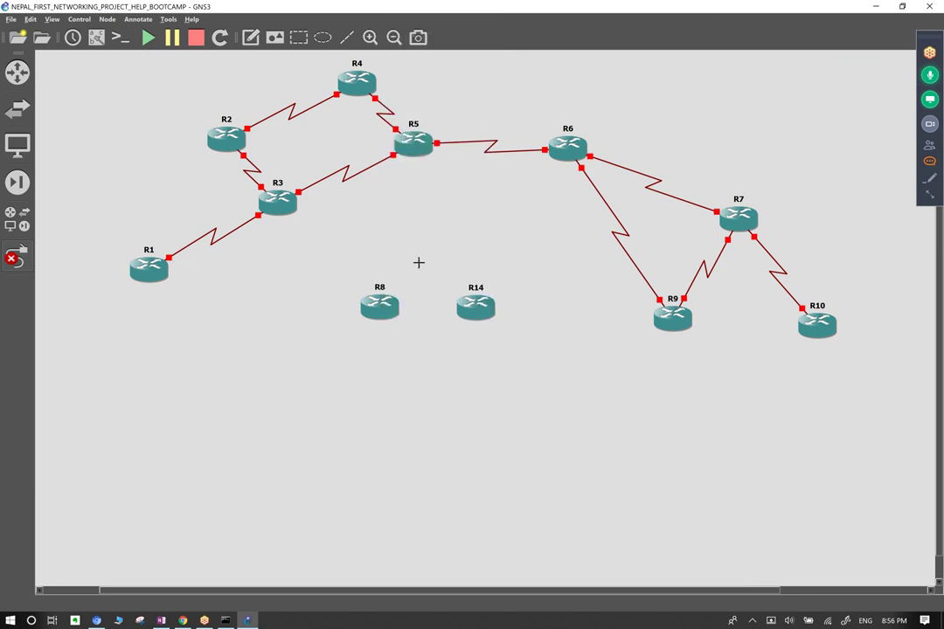
left_click(476, 304)
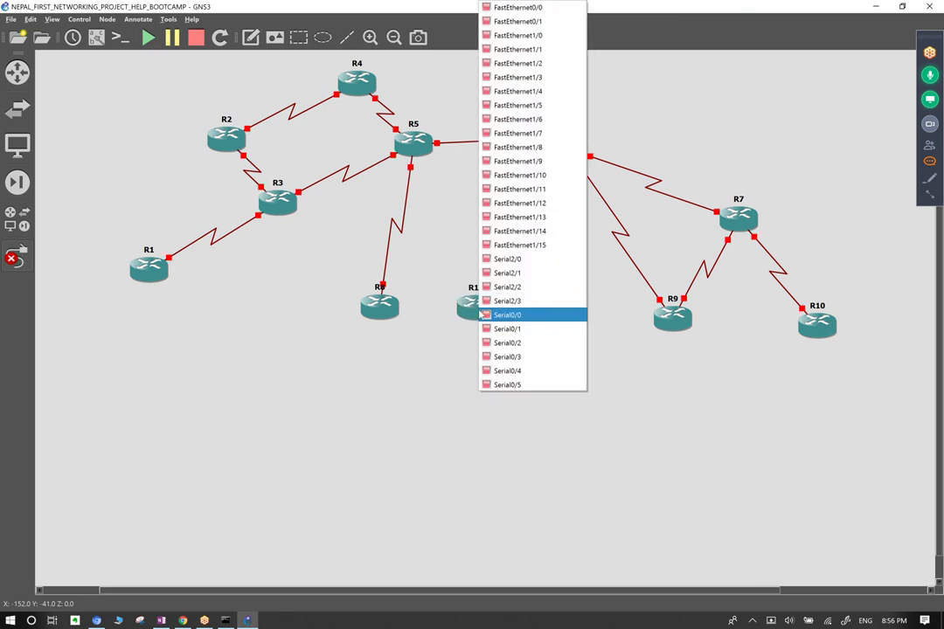
left_click(529, 259)
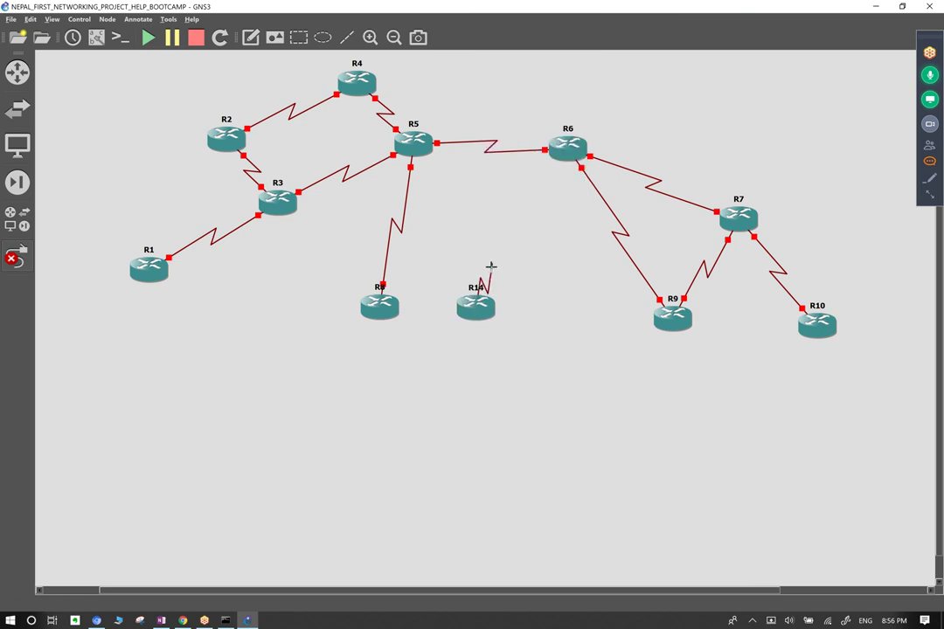
left_click(413, 142)
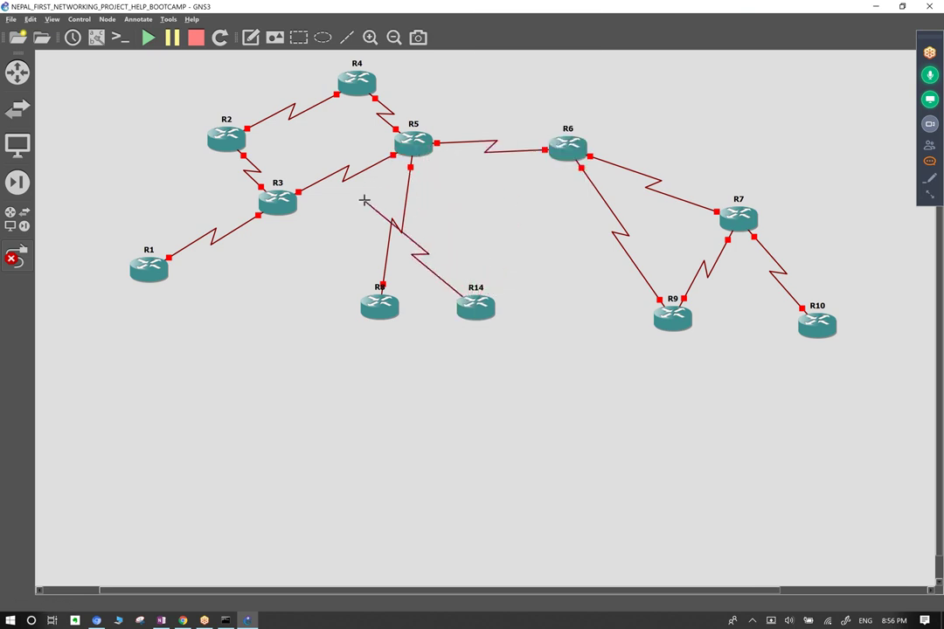
left_click(422, 147)
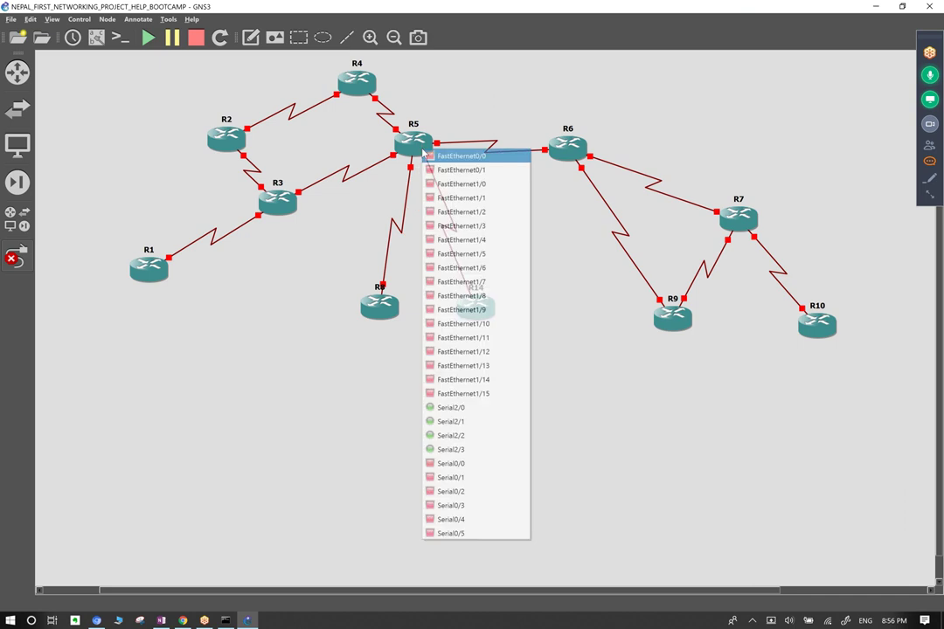
left_click(459, 462)
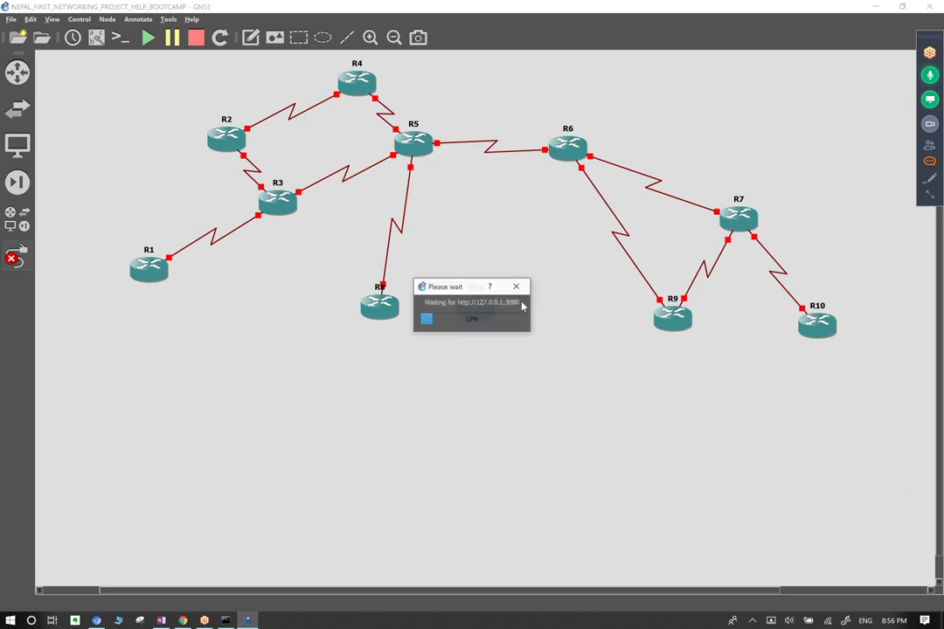
key("Escape")
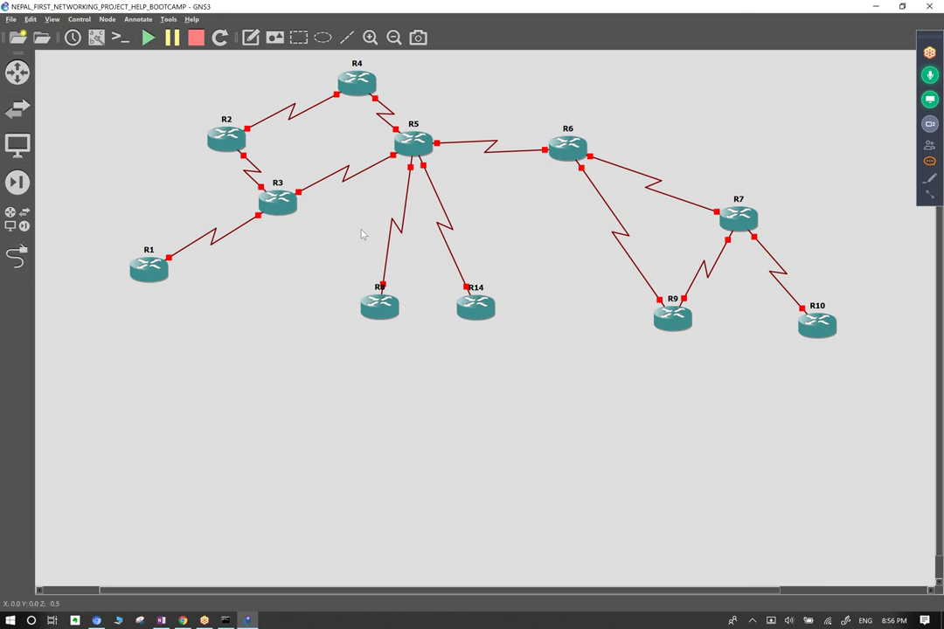
Replace the R5–R8 link with a link from R3's serial interface to R8 Serial2/0.
right_click(395, 226)
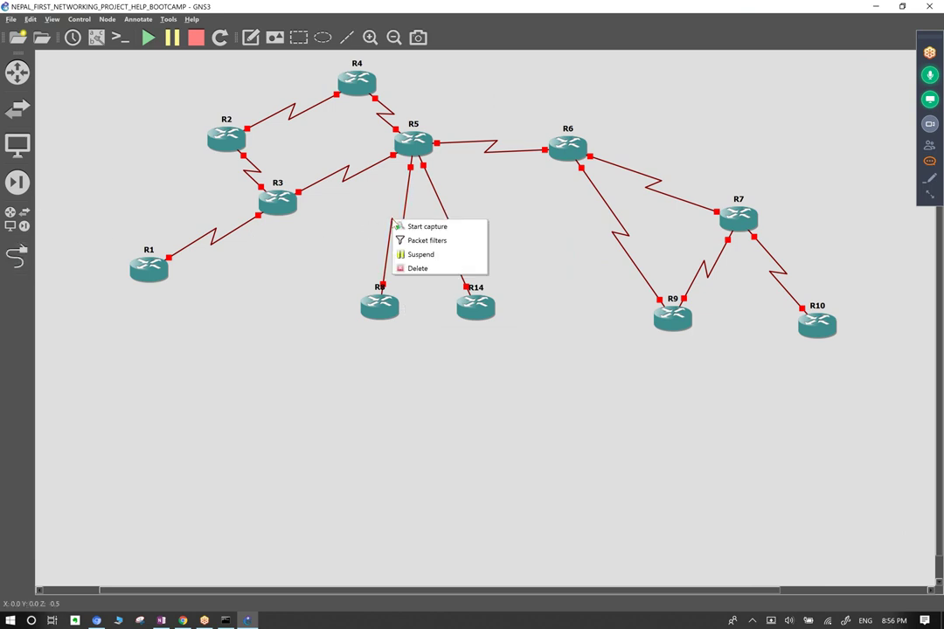
left_click(419, 268)
left_click(18, 254)
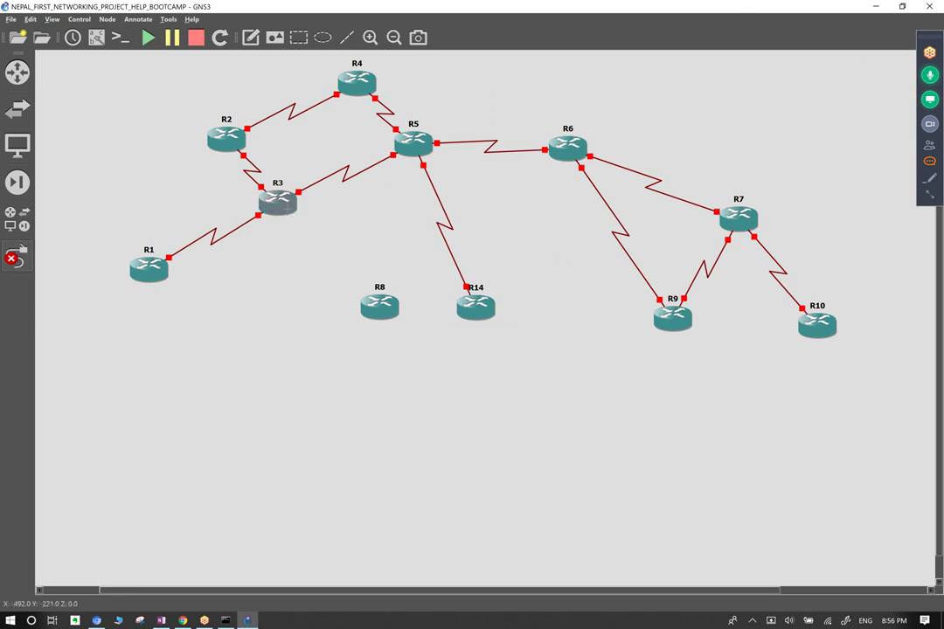
left_click(278, 203)
left_click(316, 516)
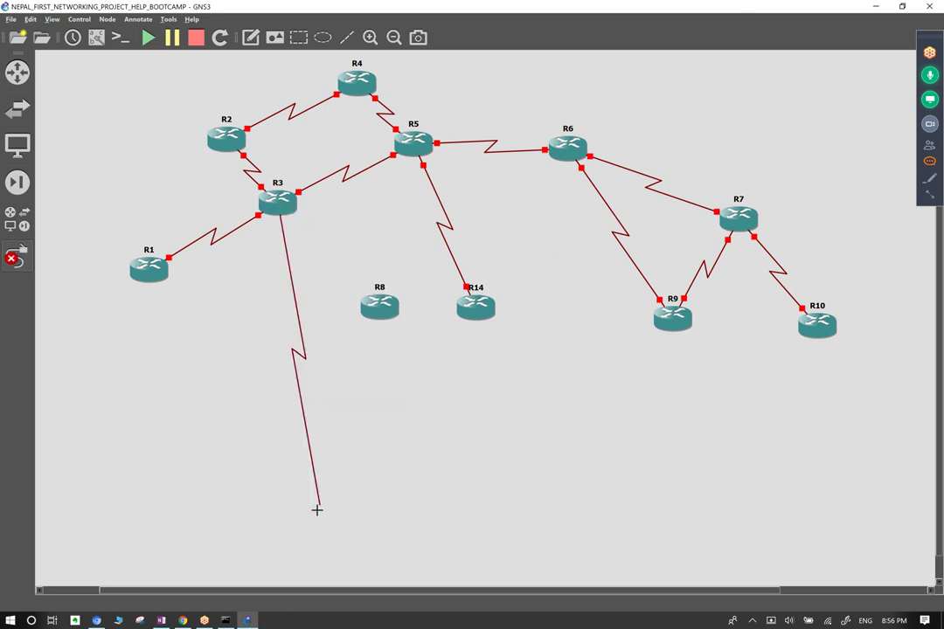
left_click(382, 305)
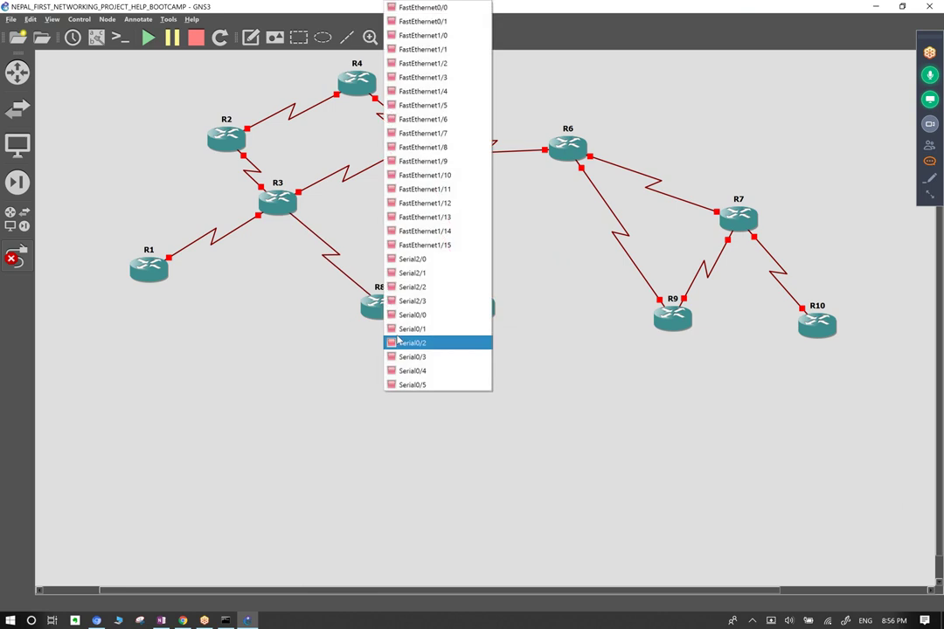
left_click(420, 259)
Shift R8 and R14 slightly left, abandoning an extra link from R8's Serial2/1.
left_click_drag(273, 83, 332, 150)
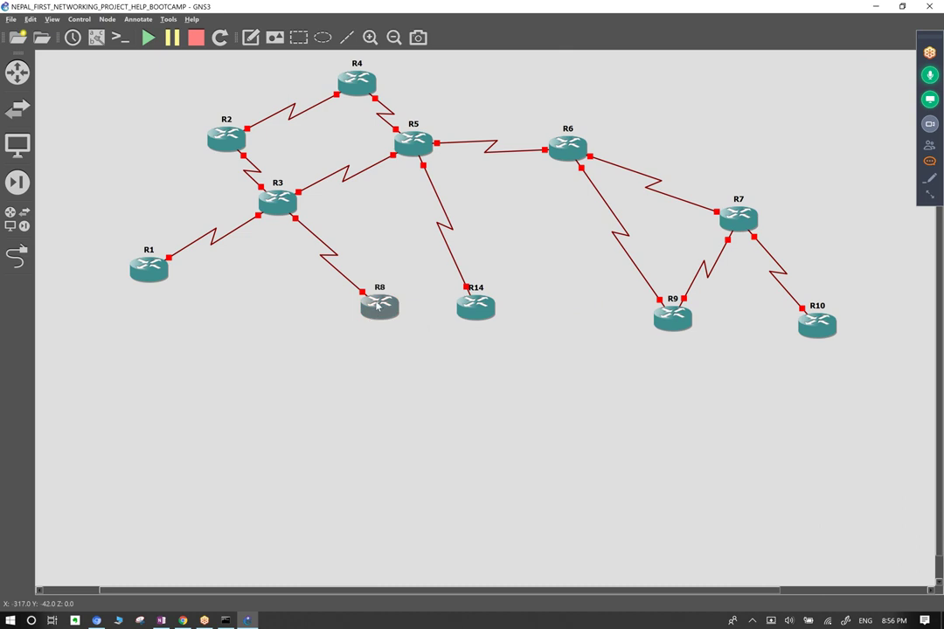
left_click_drag(372, 315, 359, 309)
left_click_drag(480, 316, 468, 309)
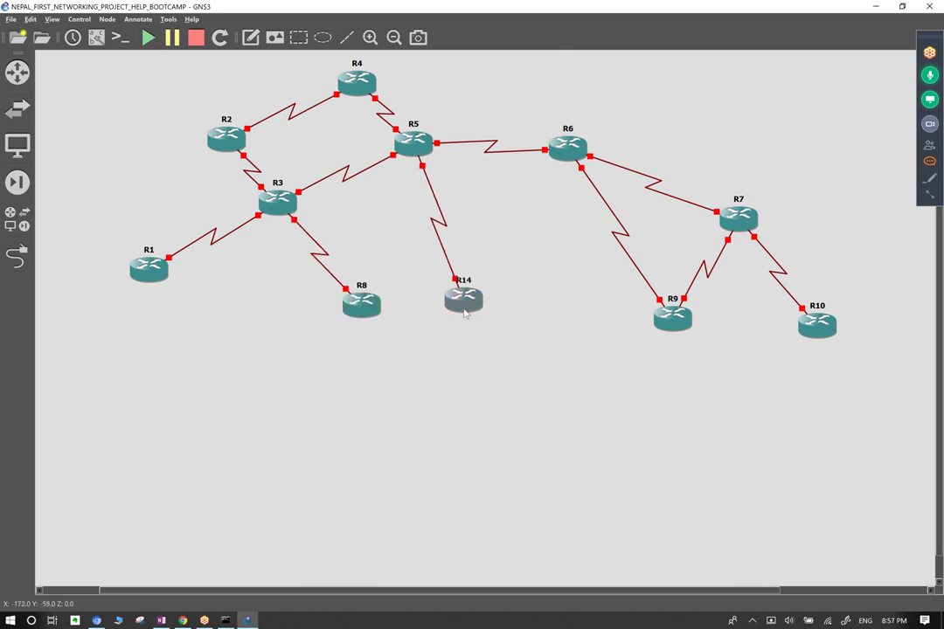
left_click(17, 255)
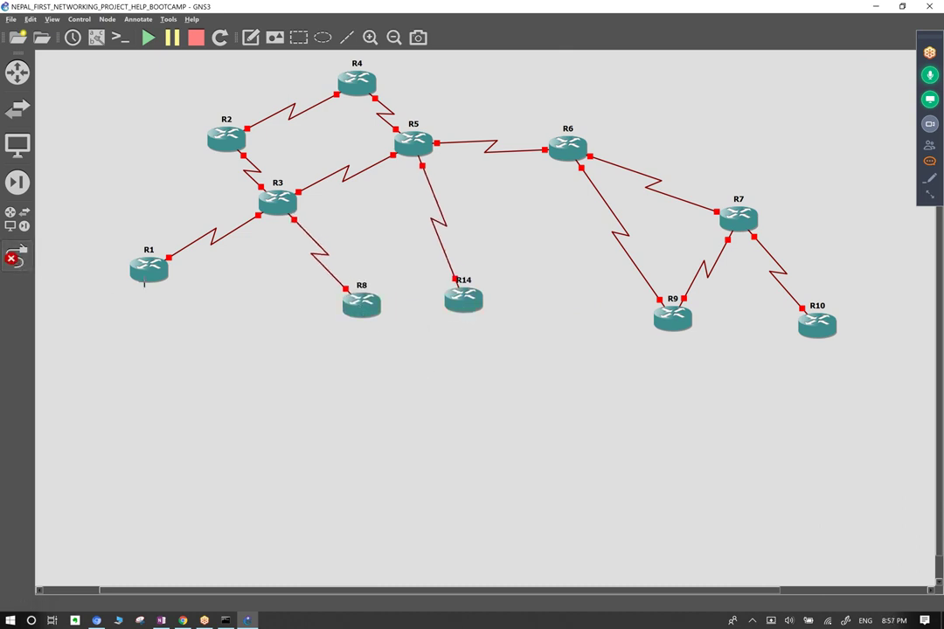
left_click(373, 310)
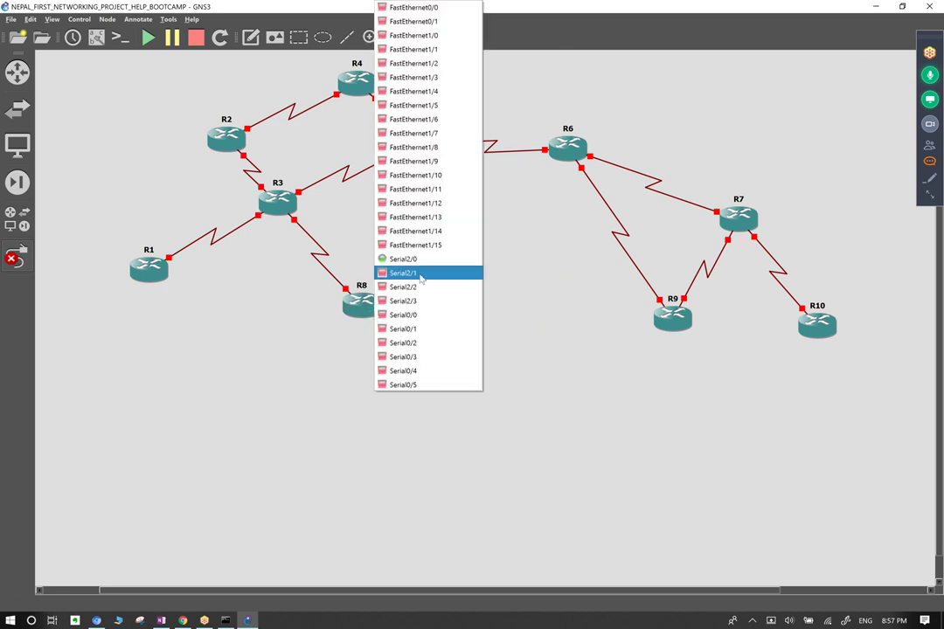
left_click(420, 277)
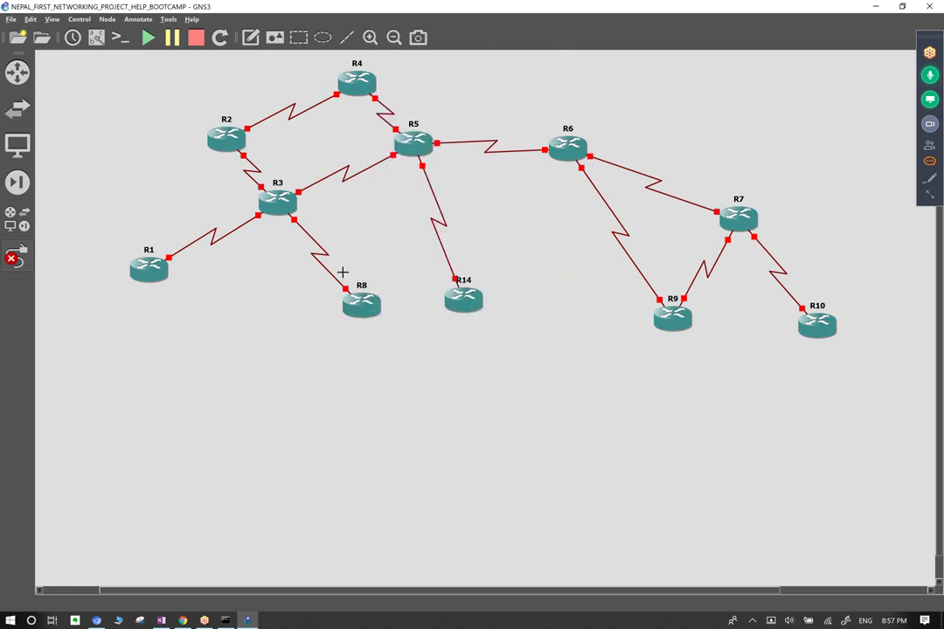
left_click(16, 257)
Move R10 down-right and R1 down-left, and place a new note beside R1.
left_click_drag(824, 329, 855, 376)
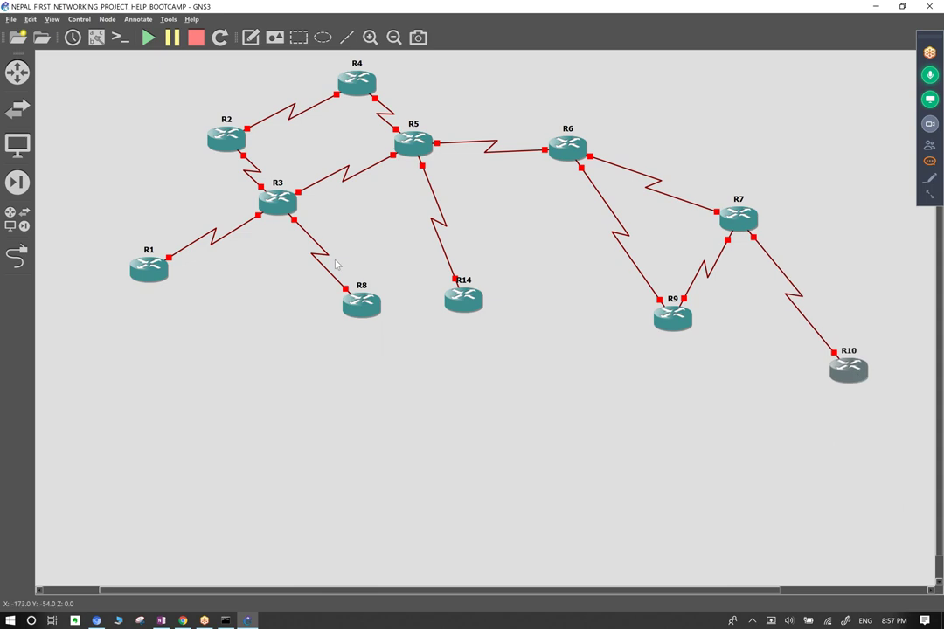
left_click_drag(149, 269, 118, 344)
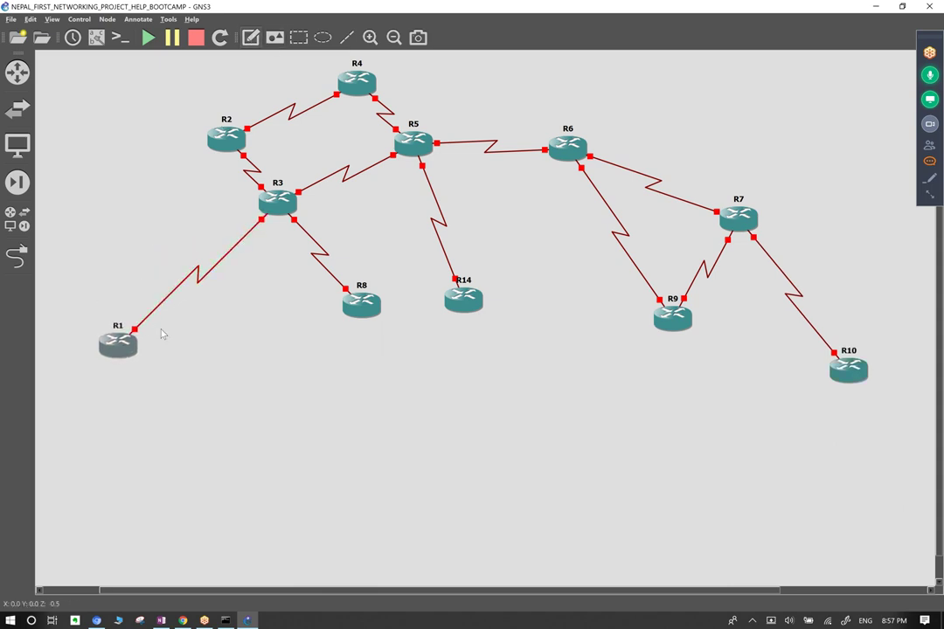
left_click_drag(162, 332, 168, 340)
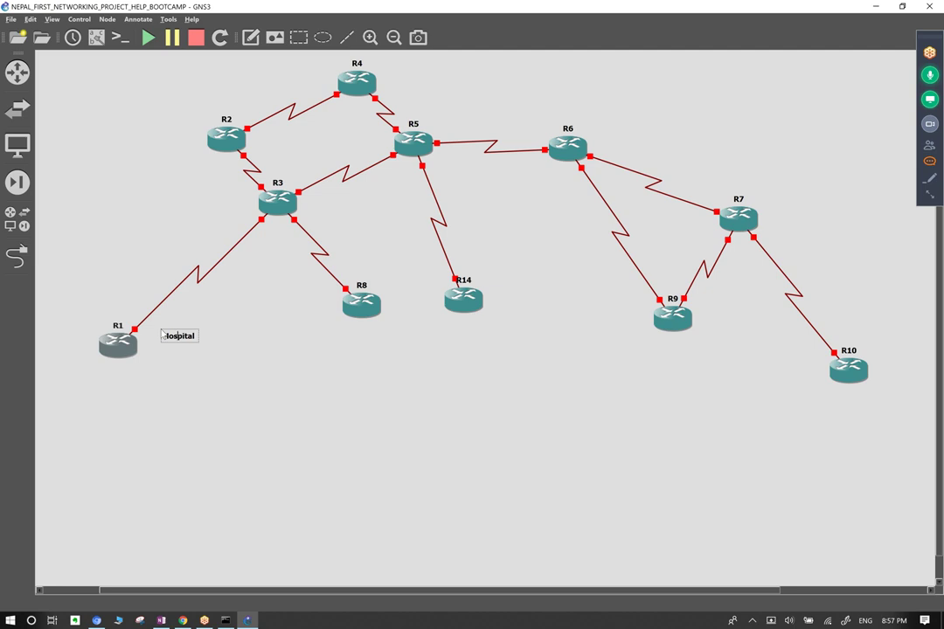
Write 'baby care pvt ltd Biratnagar Hospital' in R1's note, commit it and nudge it left.
type("Biratnagar")
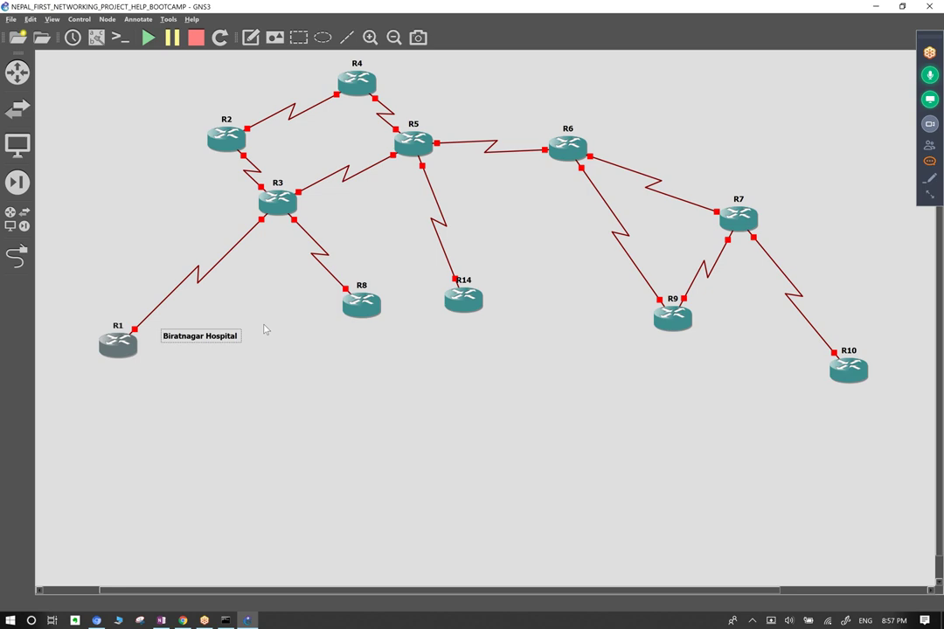
type("baby care")
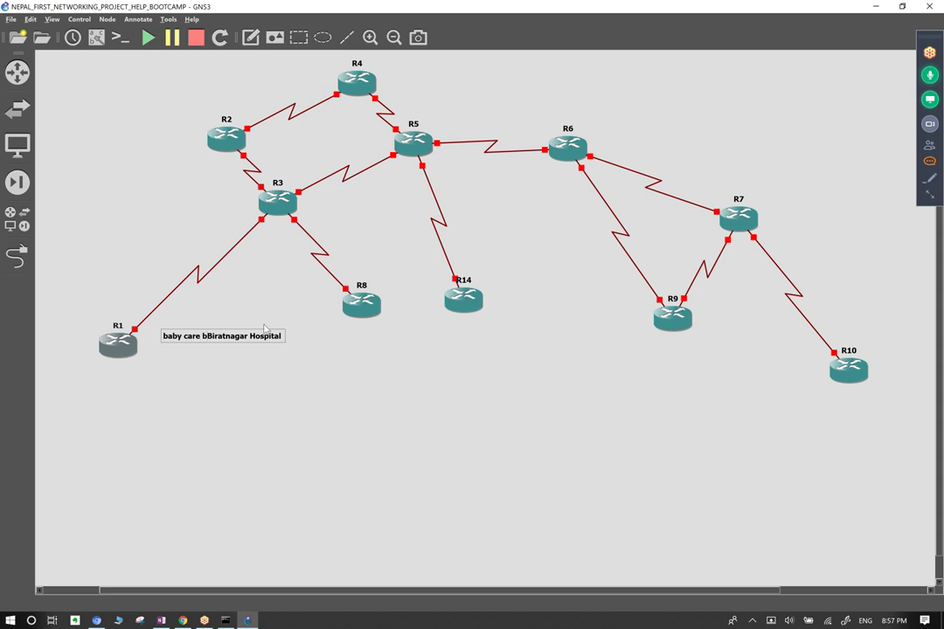
type(" pvt")
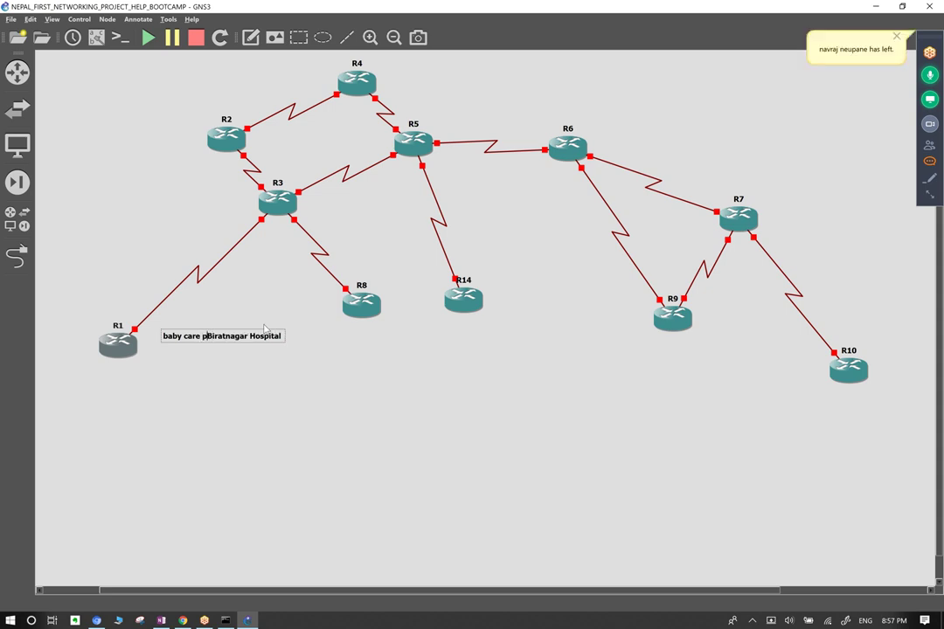
type(" ltd")
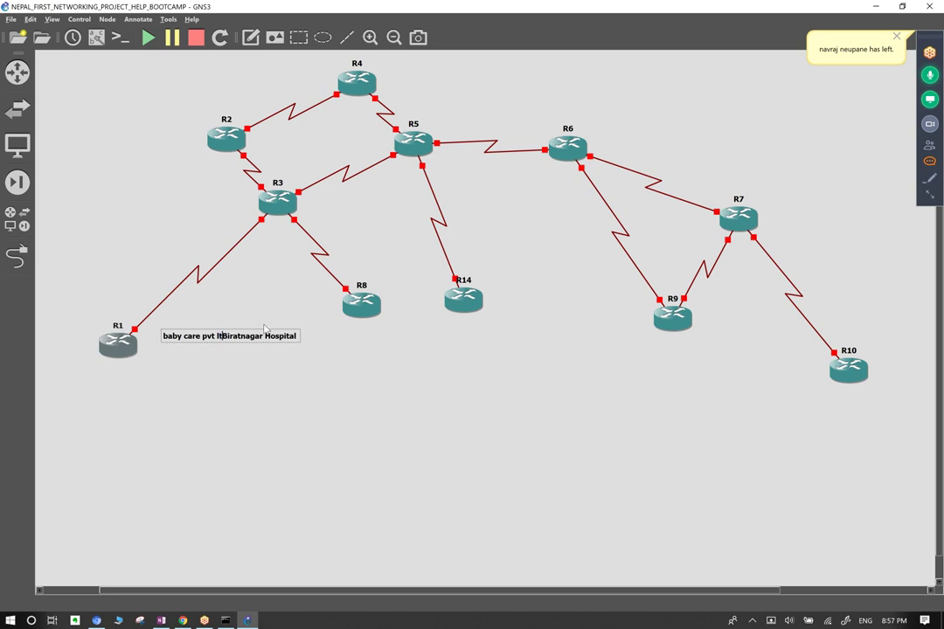
key("ctrl+a")
key("ctrl+c")
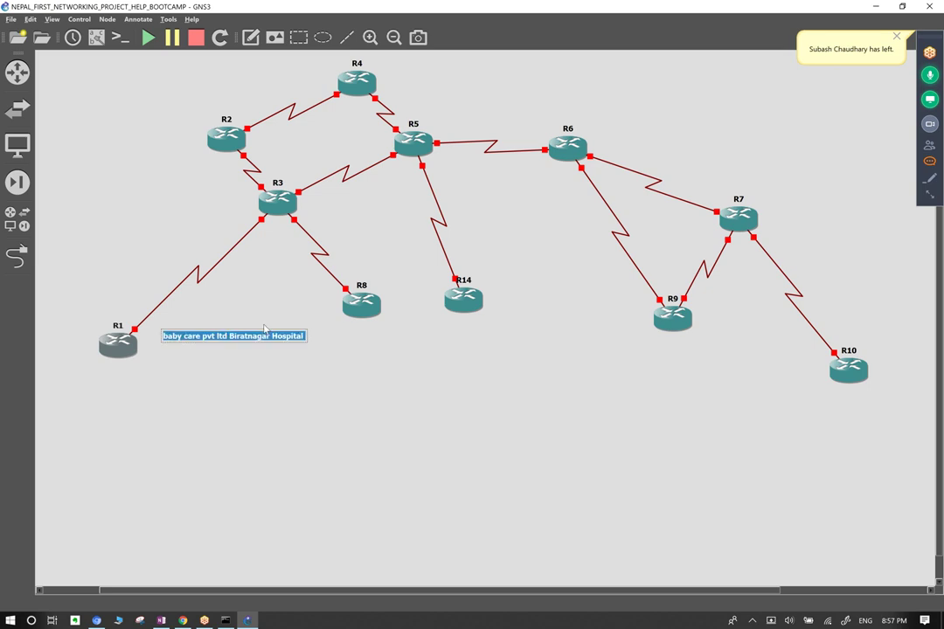
left_click(251, 378)
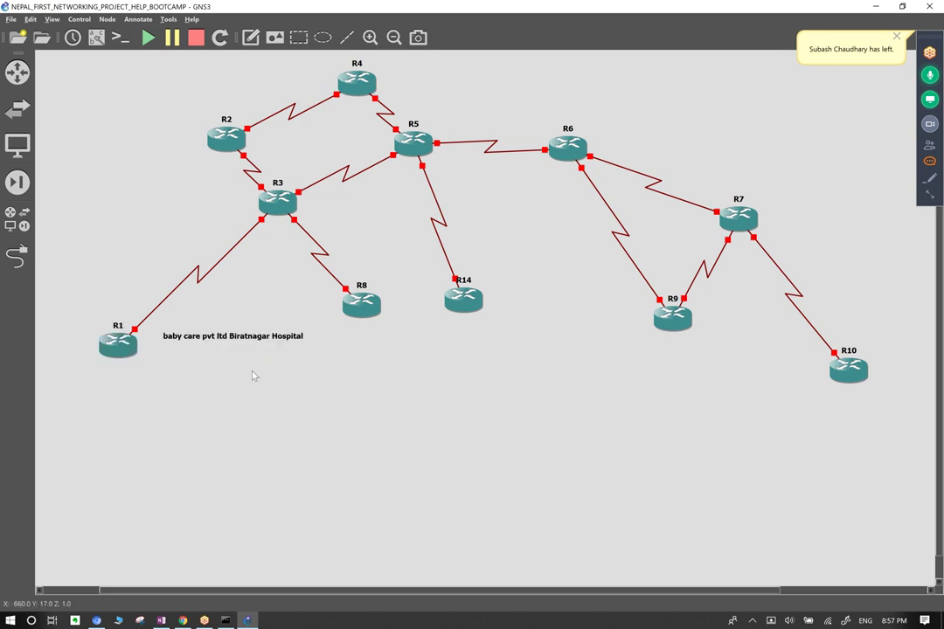
left_click_drag(267, 341, 260, 340)
left_click(294, 402)
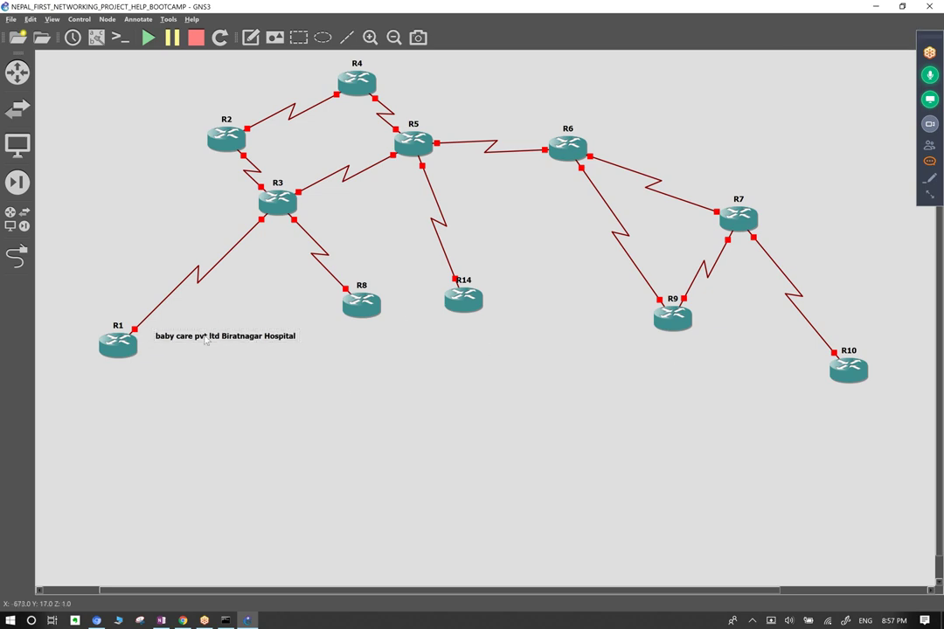
Add a note below R10 reading 'baby care pvt ltd Hospital Dhangadi Branch'.
left_click(251, 37)
left_click(810, 411)
key("ctrl+v")
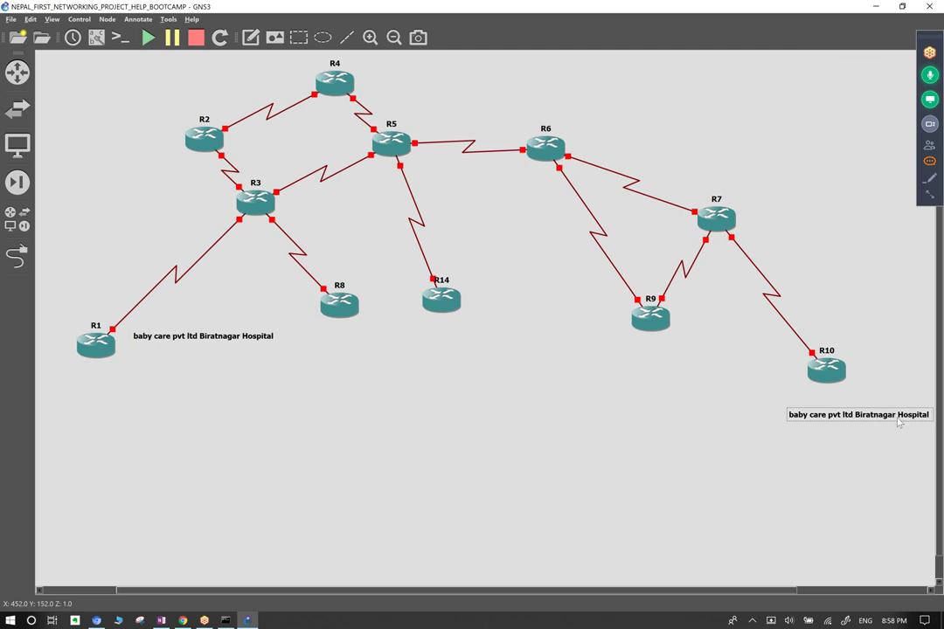
key("BackSpace")
key("BackSpace")
key("BackSpace")
key("BackSpace")
key("BackSpace")
key("BackSpace")
key("BackSpace")
key("BackSpace")
key("BackSpace")
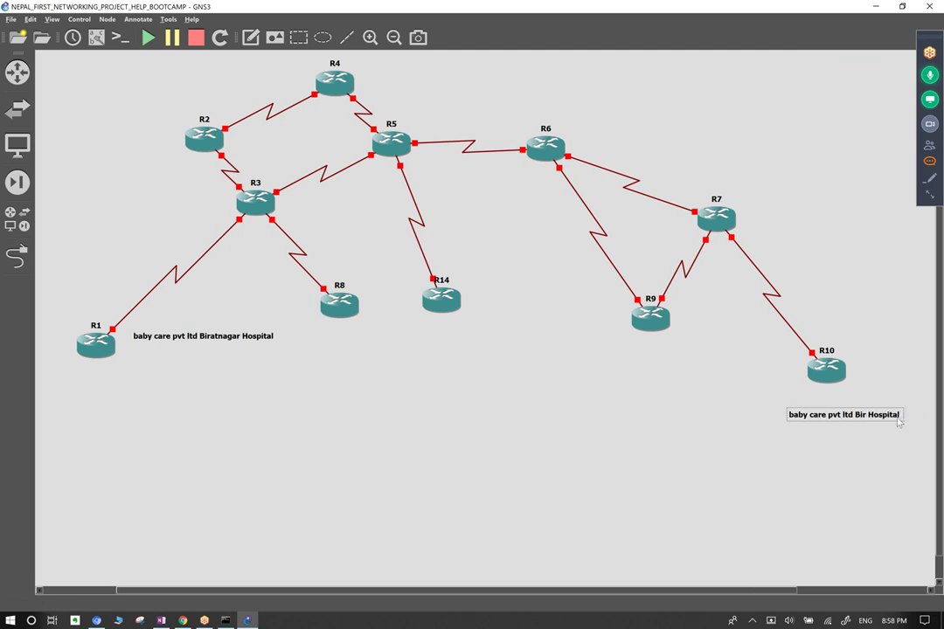
key("BackSpace")
type("Dhangadi")
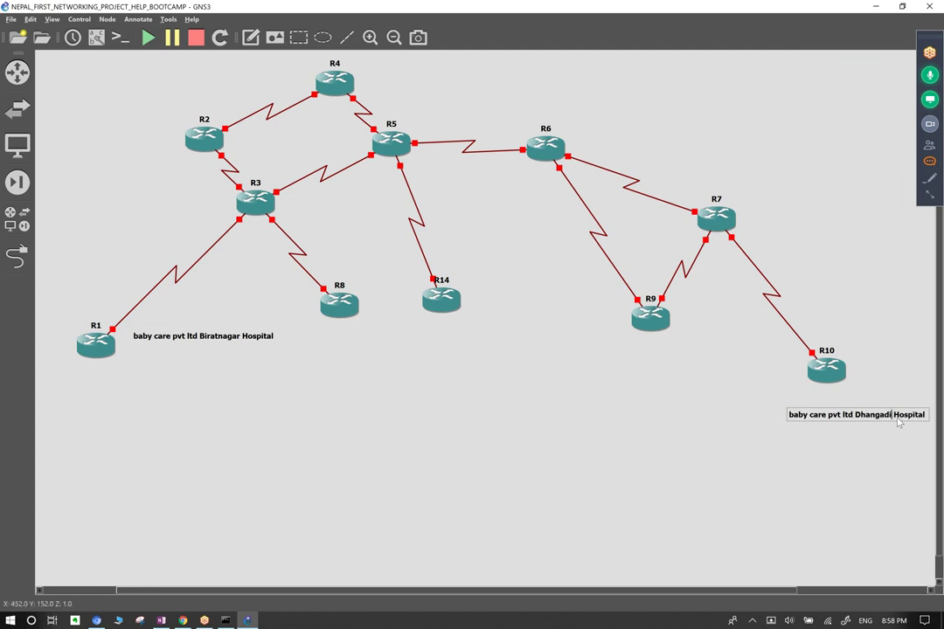
key("Delete")
key("Delete")
key("Delete")
key("Delete")
key("Delete")
key("Delete")
key("Delete")
key("Delete")
key("Delete")
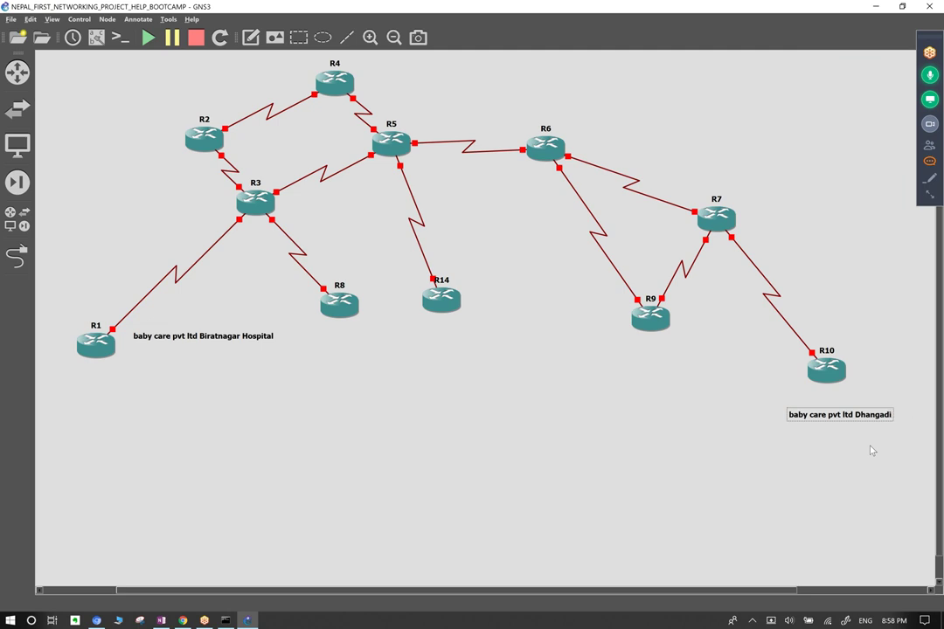
key("ctrl+Left")
type("Hos pital")
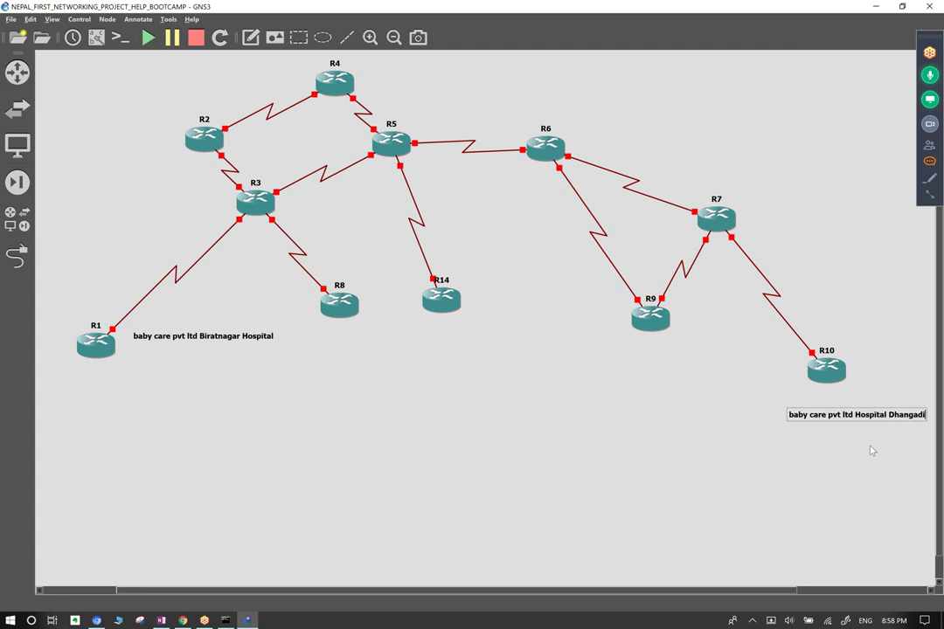
type(" b")
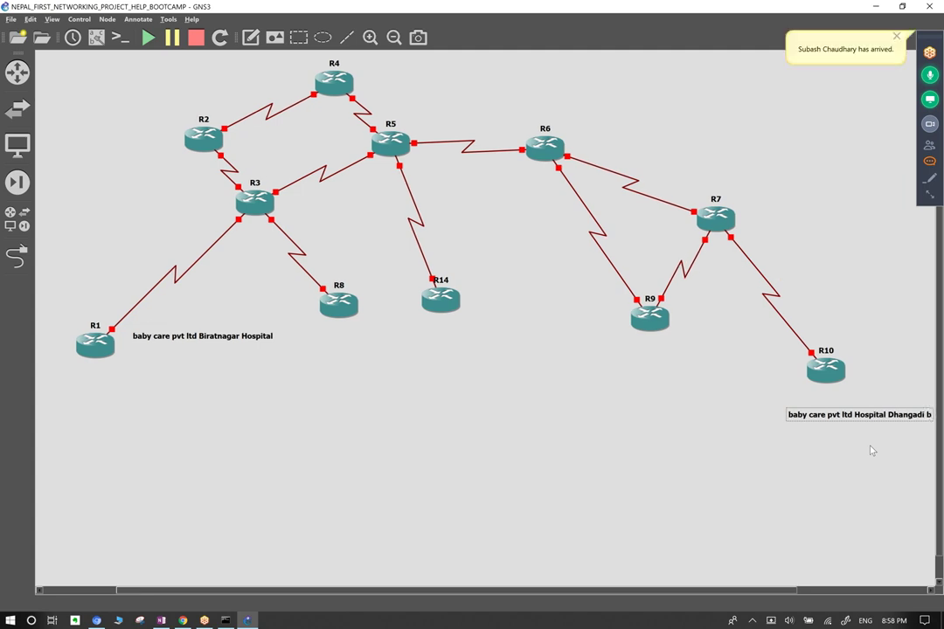
type("ranch")
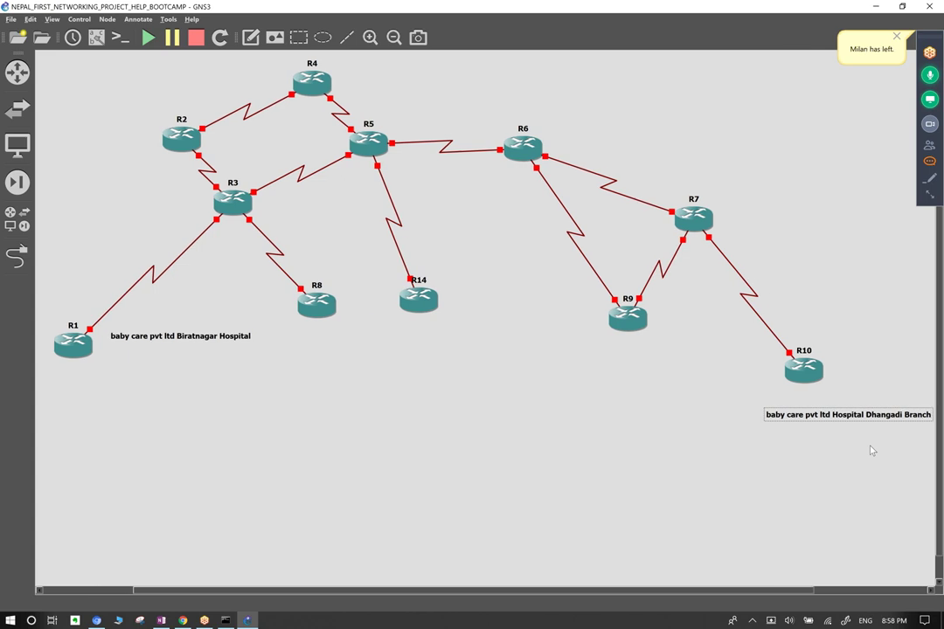
Move the Dhangadi note above R10 along its link to R7, then reopen the Biratnagar note for editing.
left_click_drag(834, 414, 828, 313)
left_click(320, 466)
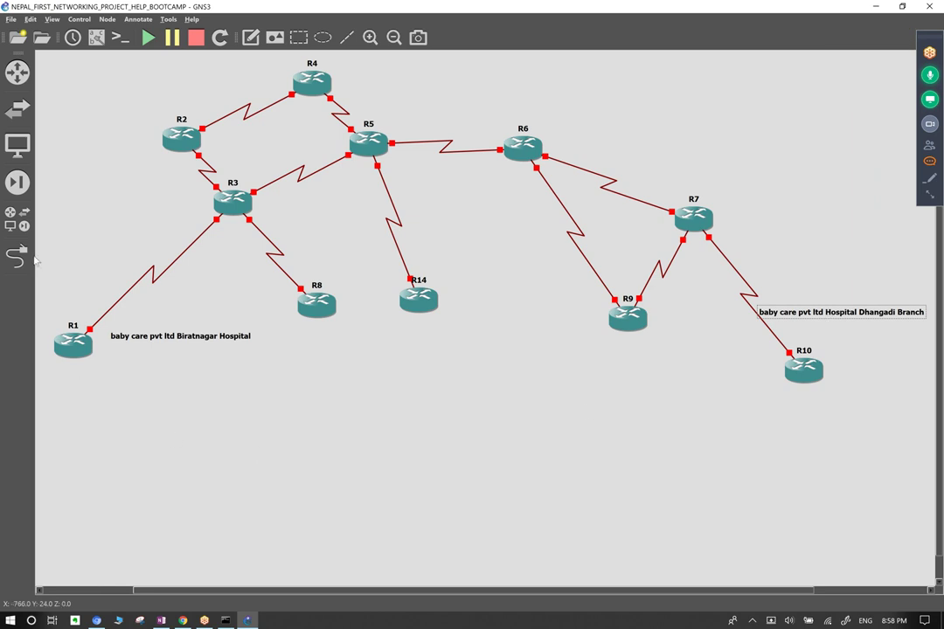
double_click(148, 337)
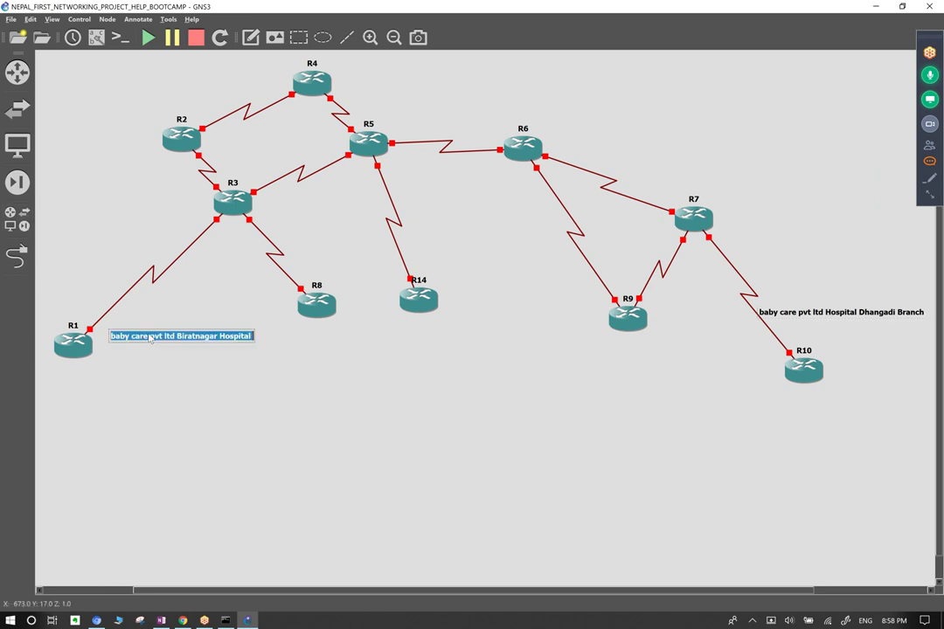
left_click(217, 337)
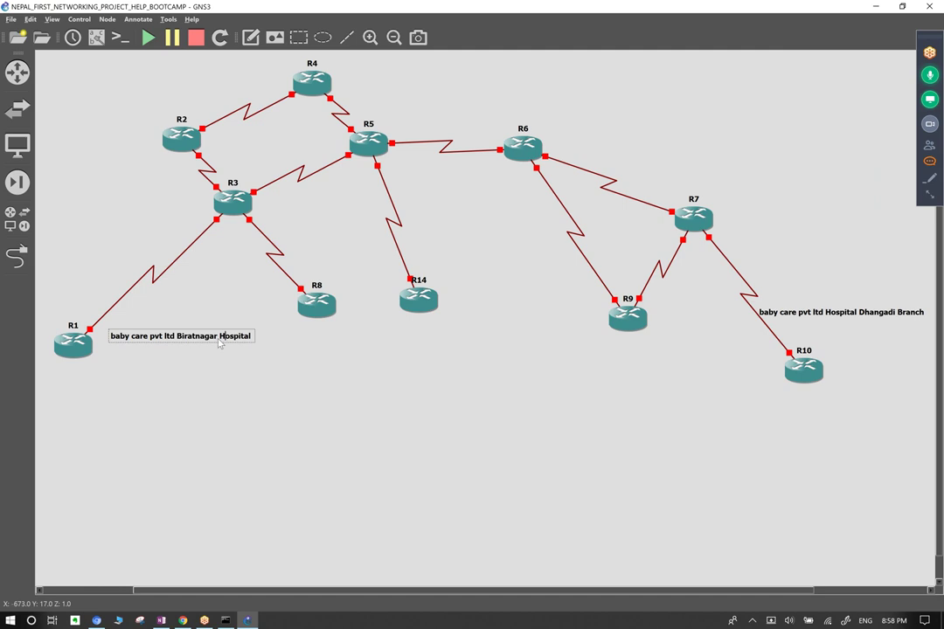
Change R1's note to 'baby care pvt ltd Hospital Biratnagar' and nudge it left.
key("BackSpace")
key("ctrl+Delete")
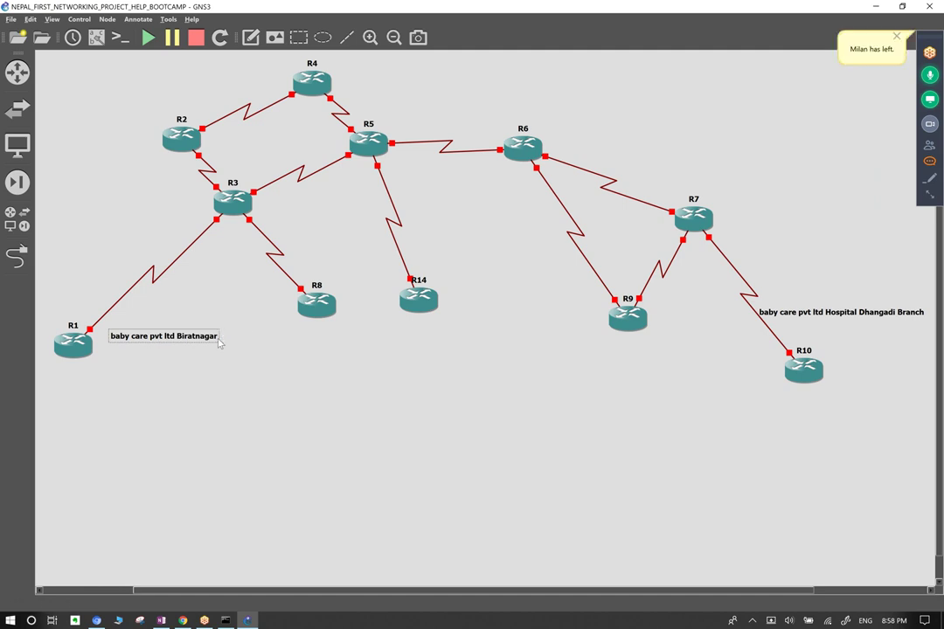
type("Hospital")
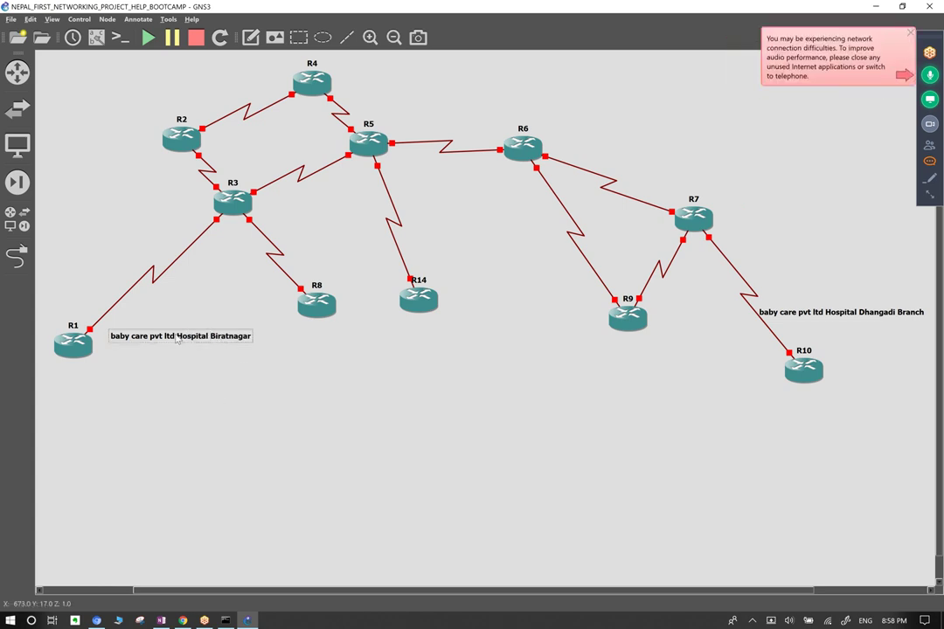
left_click_drag(177, 341, 171, 342)
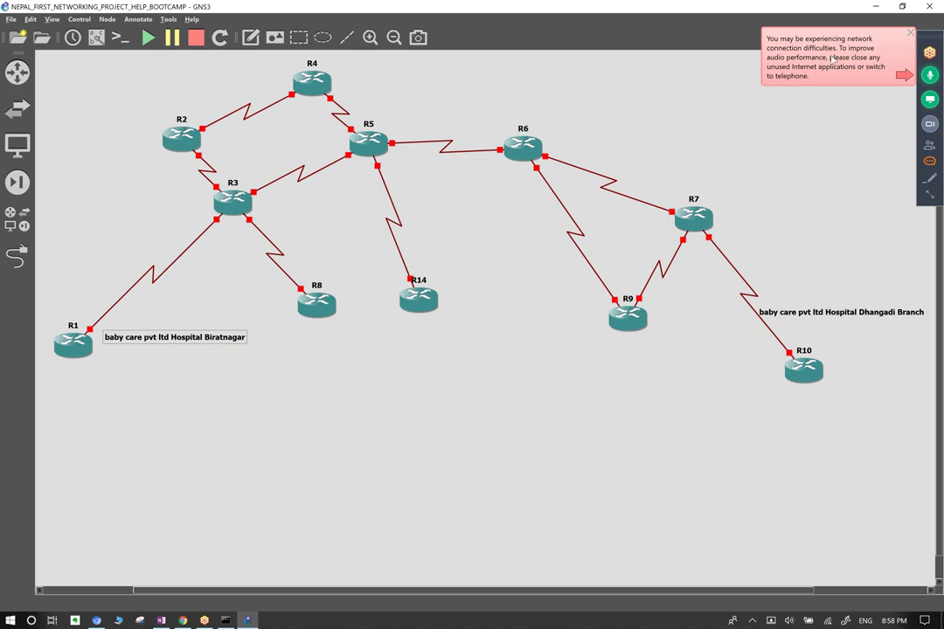
left_click(929, 162)
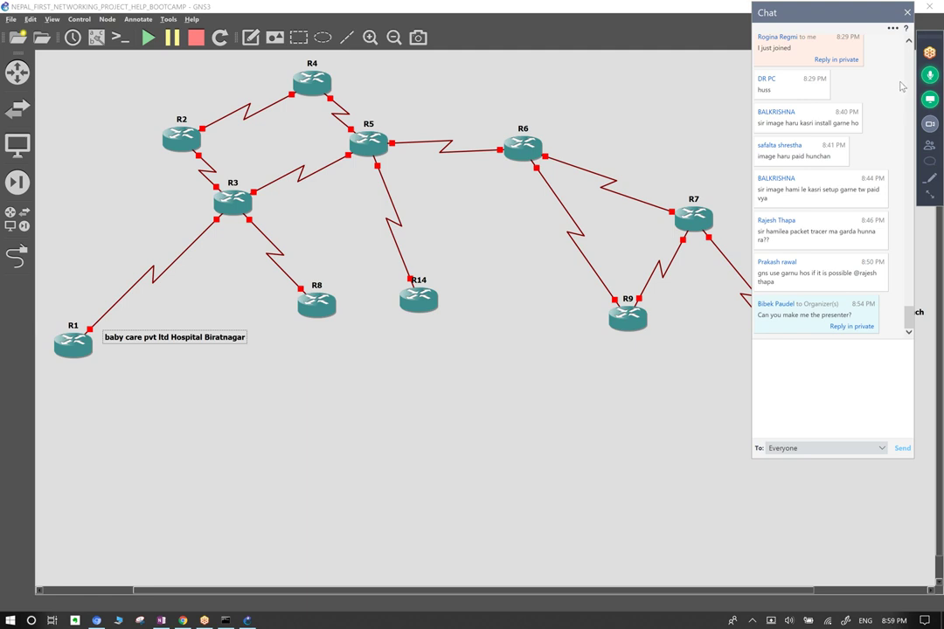
left_click(908, 12)
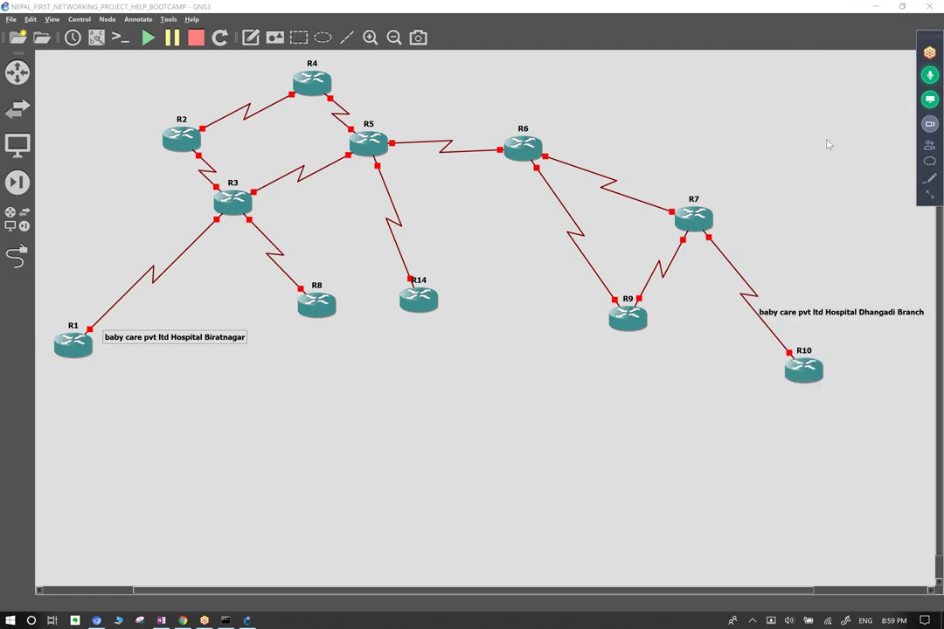
mouse_move(827, 123)
left_mouse_down()
mouse_move(843, 185)
mouse_move(826, 124)
left_mouse_up()
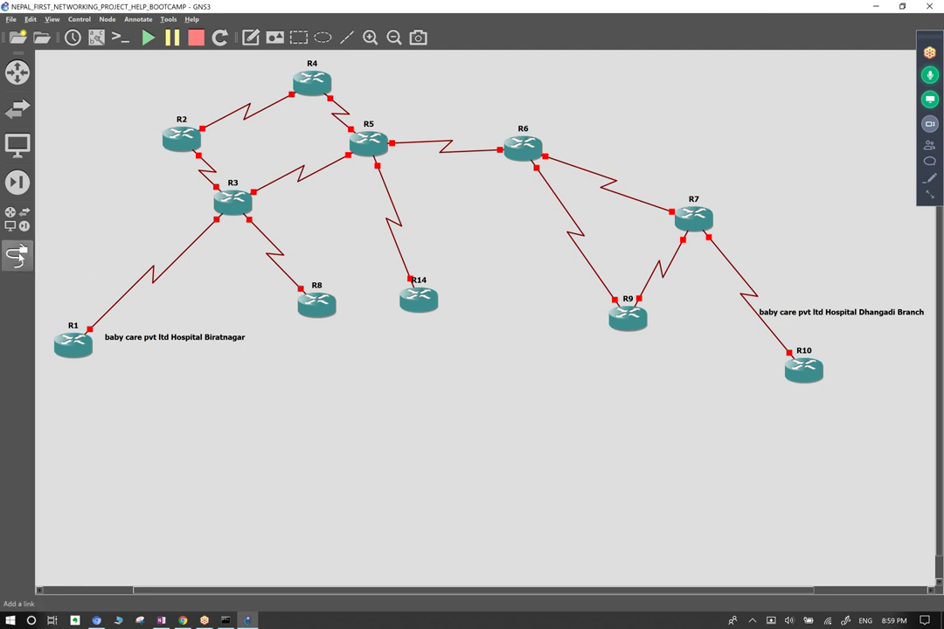
Nudge R8 right and down and R14 down, then show the switch devices.
left_click_drag(316, 306, 338, 315)
left_click_drag(419, 299, 418, 305)
left_click(478, 347)
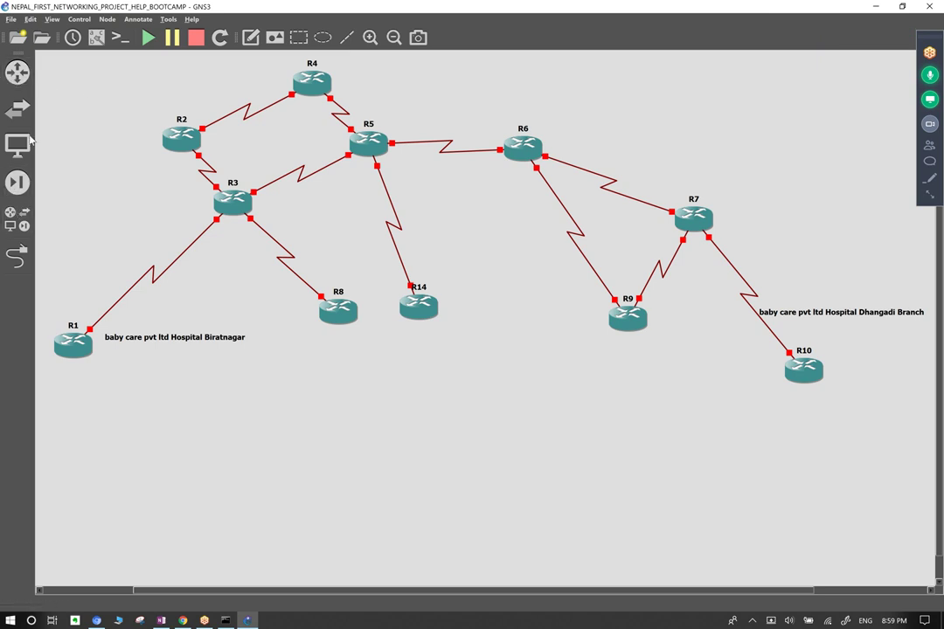
left_click(17, 108)
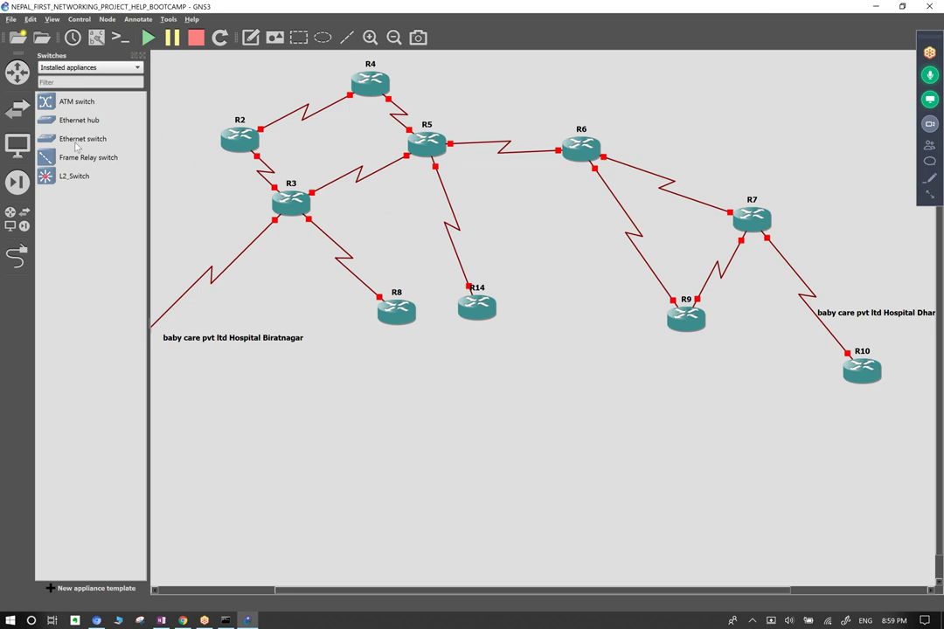
Place Ethernetswitch-1 to -7 below the routers and line up switches 1, 2, 6 and 7.
left_click_drag(78, 145, 373, 400)
left_click_drag(80, 138, 515, 420)
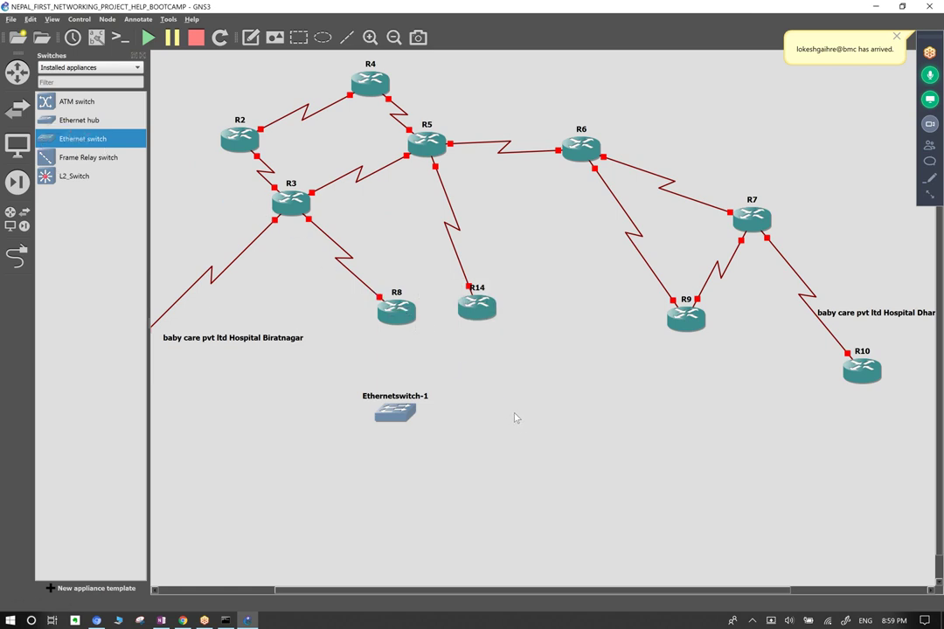
key("Escape")
left_click_drag(83, 138, 198, 405)
left_click_drag(72, 138, 757, 472)
left_click_drag(70, 143, 910, 468)
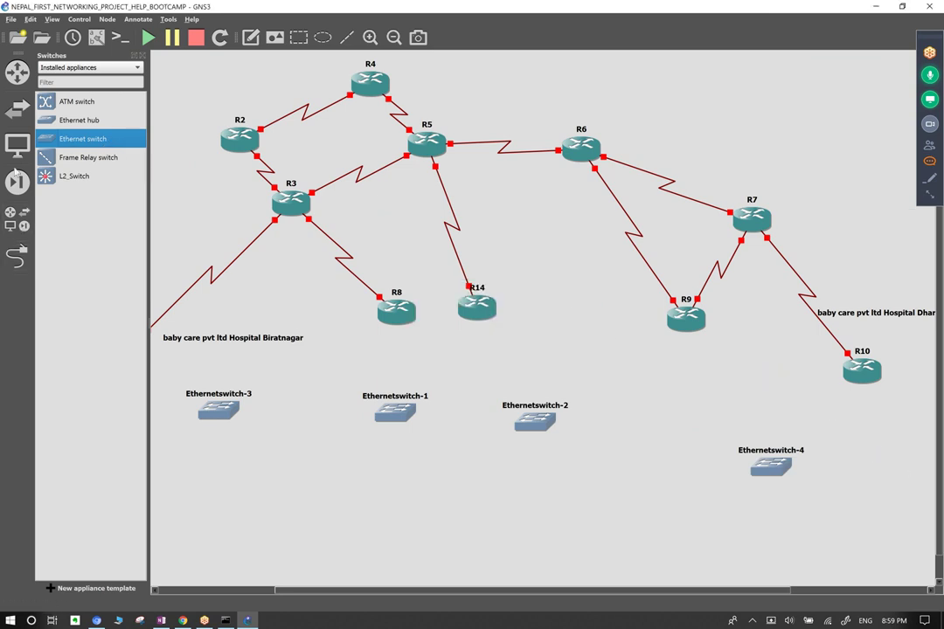
left_click_drag(51, 144, 414, 497)
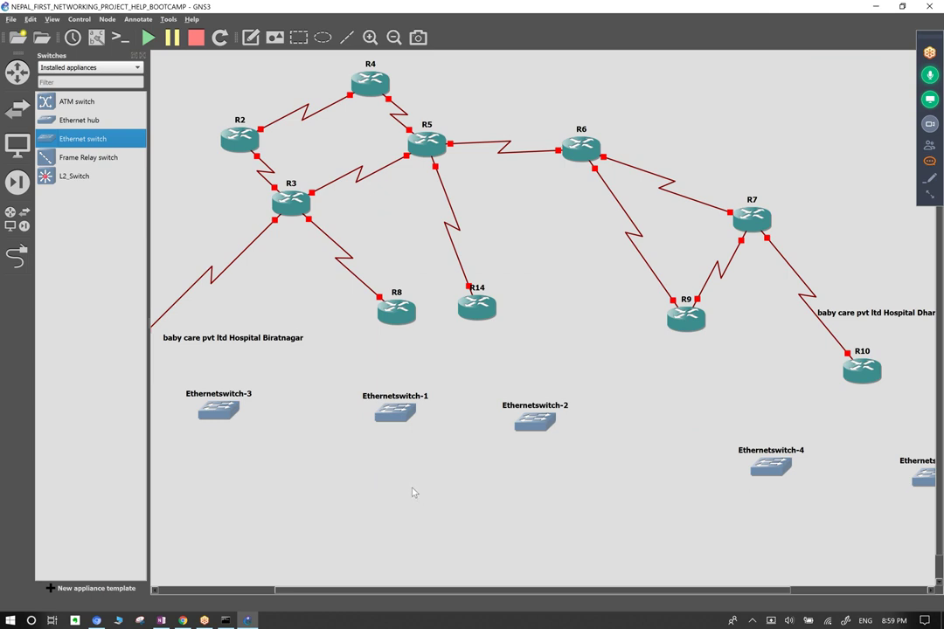
left_click_drag(131, 138, 554, 498)
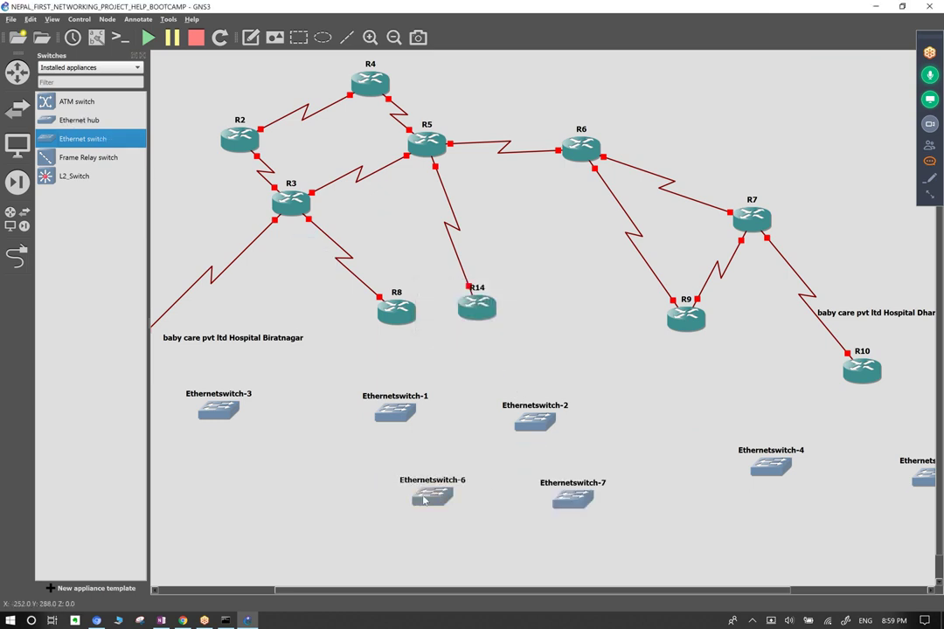
left_click_drag(432, 496, 386, 475)
left_click_drag(395, 411, 394, 383)
left_click_drag(551, 423, 546, 404)
left_click_drag(548, 498, 519, 471)
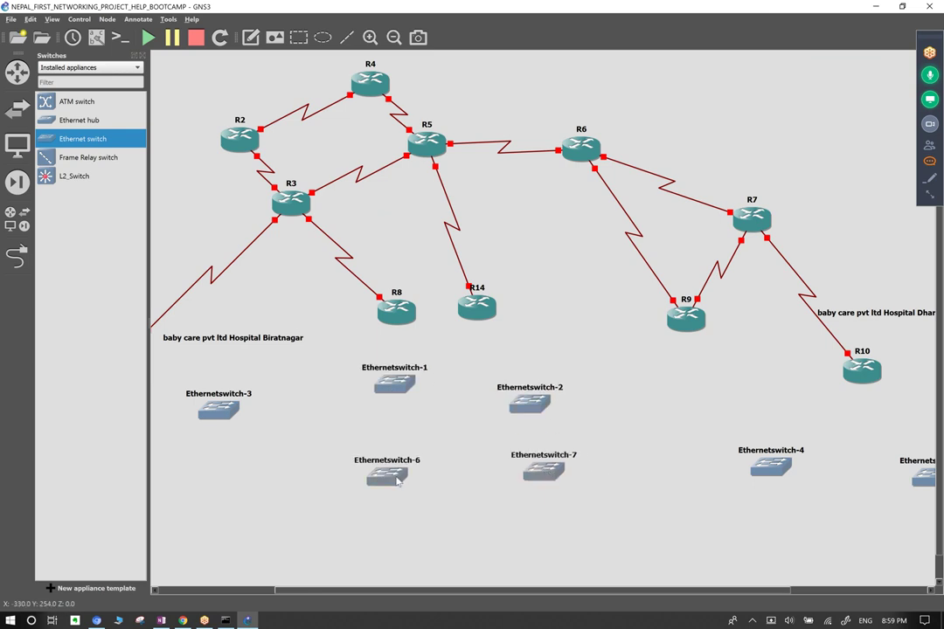
left_click_drag(386, 474, 389, 470)
Add Ethernetswitch-8 to -11 along the bottom row and tidy switches 10 and 11.
left_click_drag(109, 138, 268, 551)
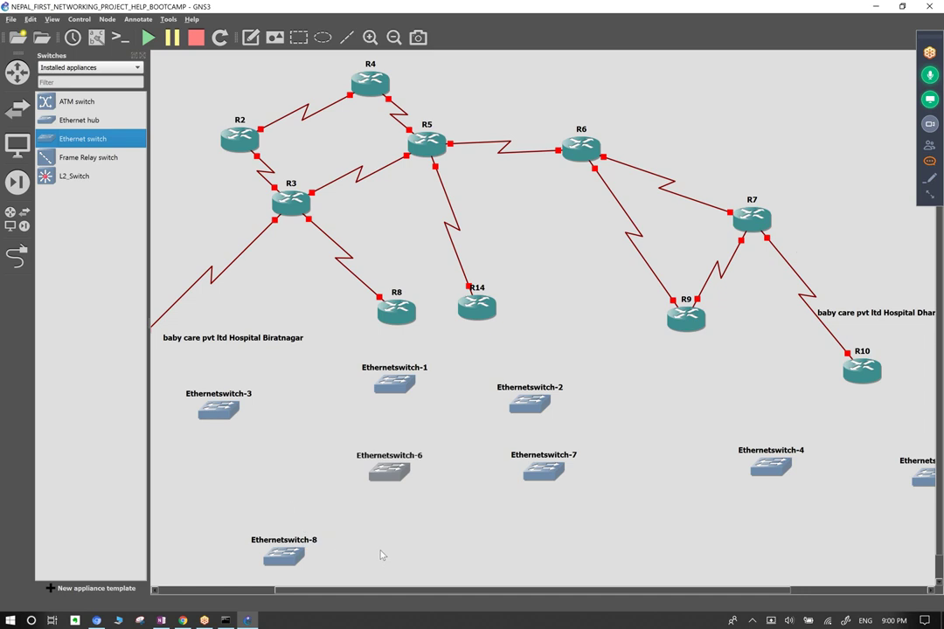
left_click_drag(113, 137, 410, 568)
left_click_drag(54, 136, 584, 552)
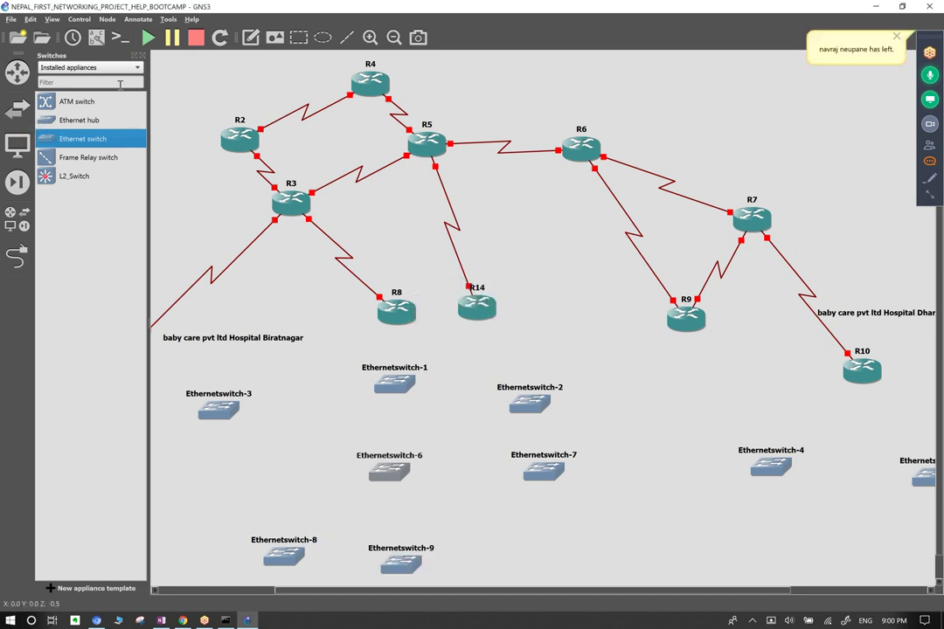
left_click_drag(70, 139, 697, 563)
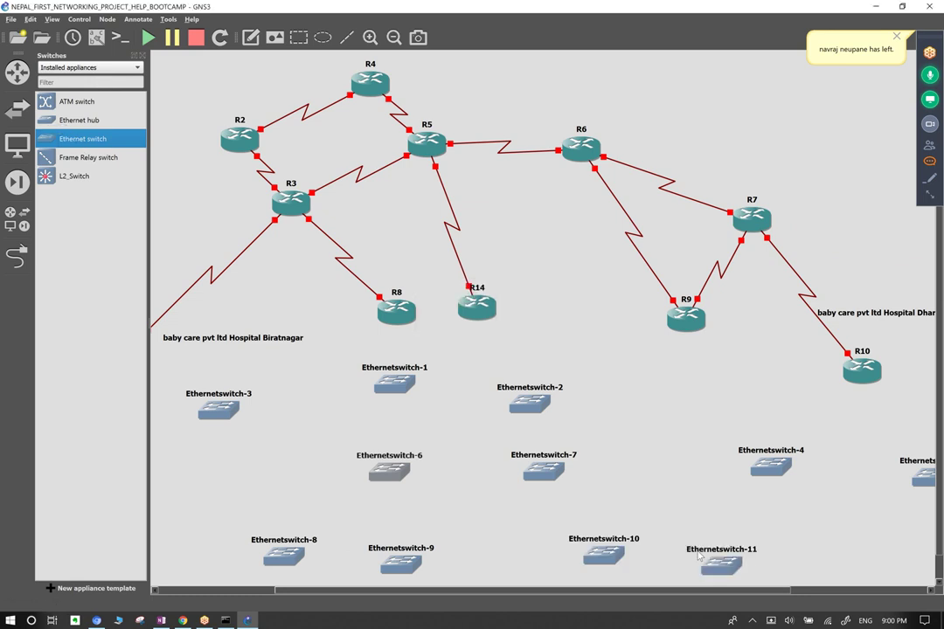
left_click_drag(720, 567, 698, 553)
left_click_drag(603, 553, 596, 554)
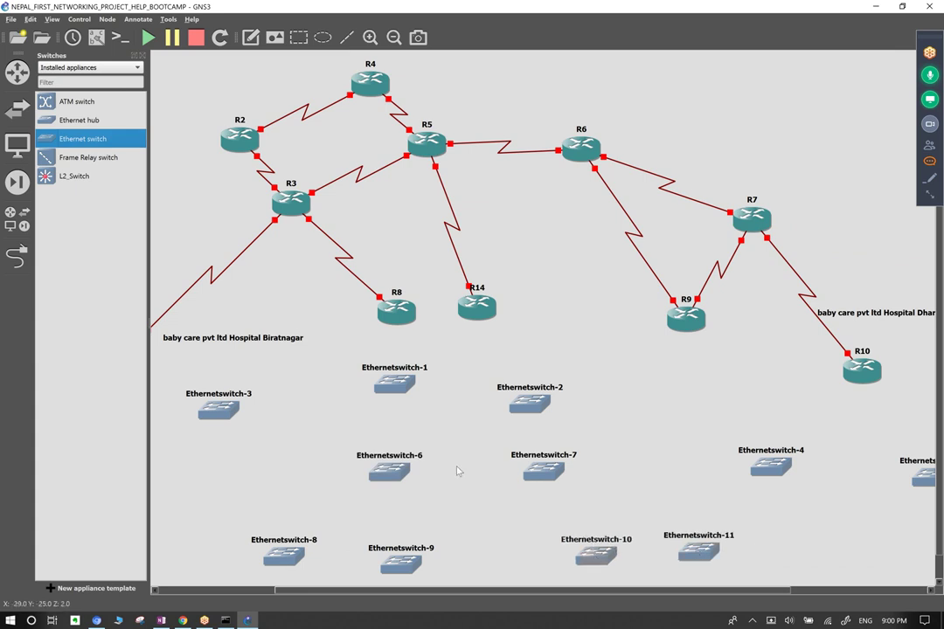
Link R8 Fa0/0 to Ethernetswitch-1 Ethernet0 and R14 Fa0/0 to Ethernetswitch-2.
left_click(17, 254)
left_click(399, 309)
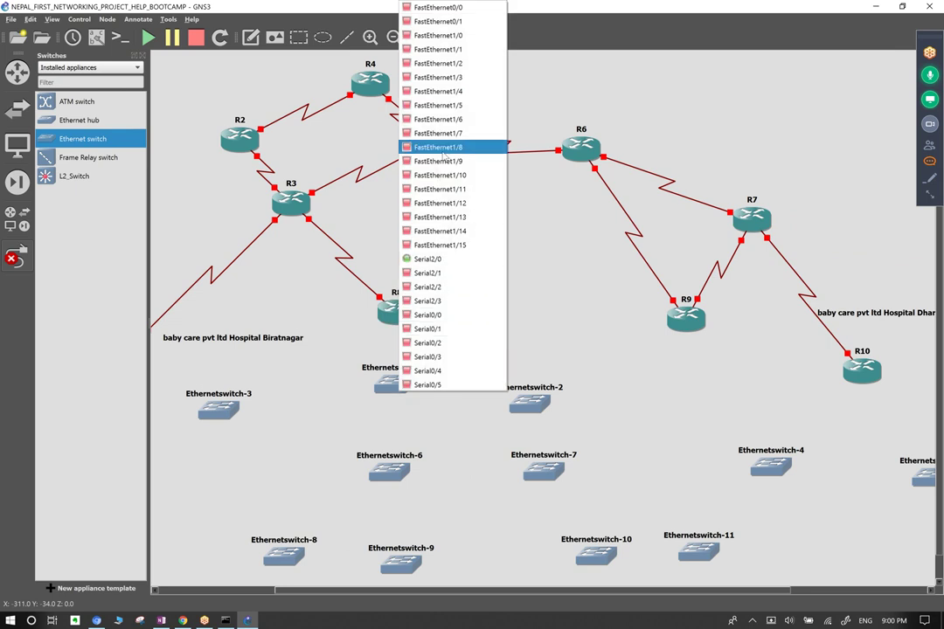
left_click(438, 7)
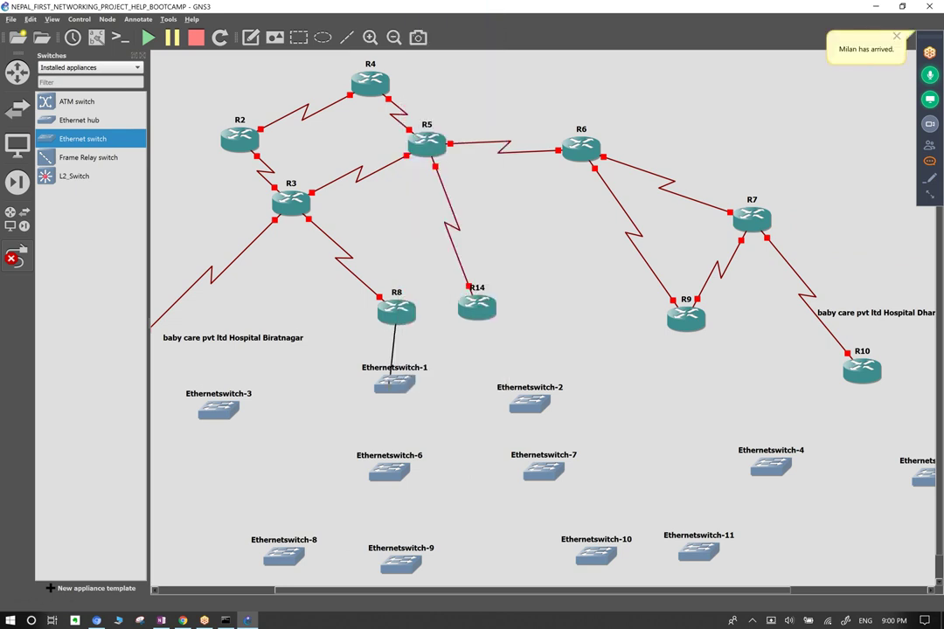
left_click(392, 386)
left_click(407, 393)
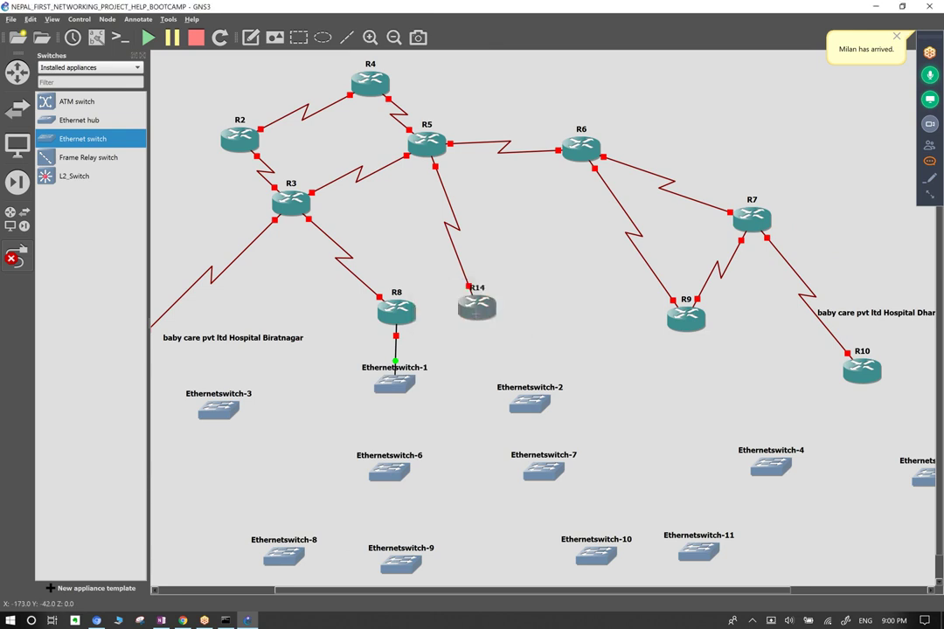
left_click(477, 306)
left_click(521, 7)
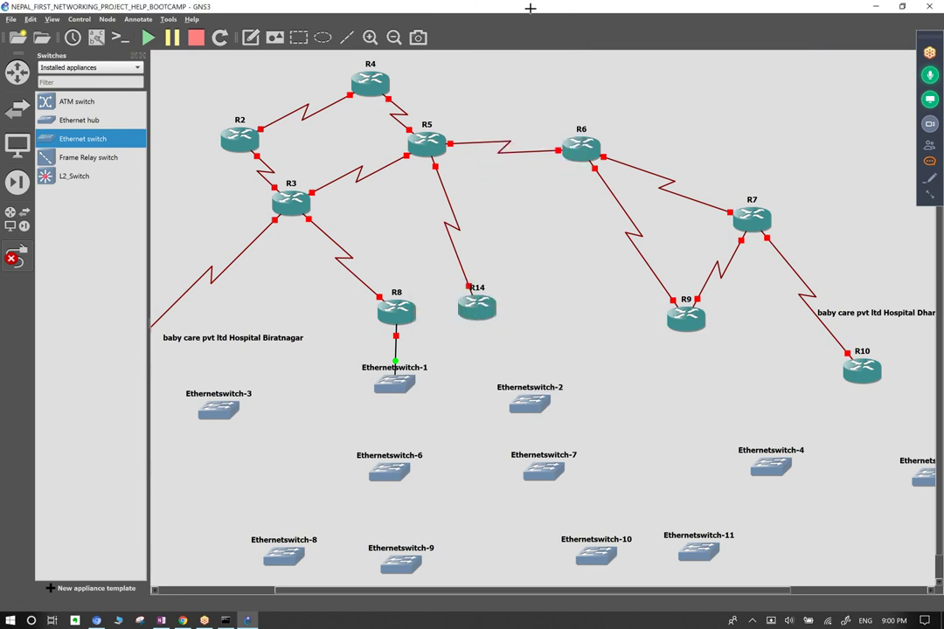
left_click(526, 400)
left_click(450, 358)
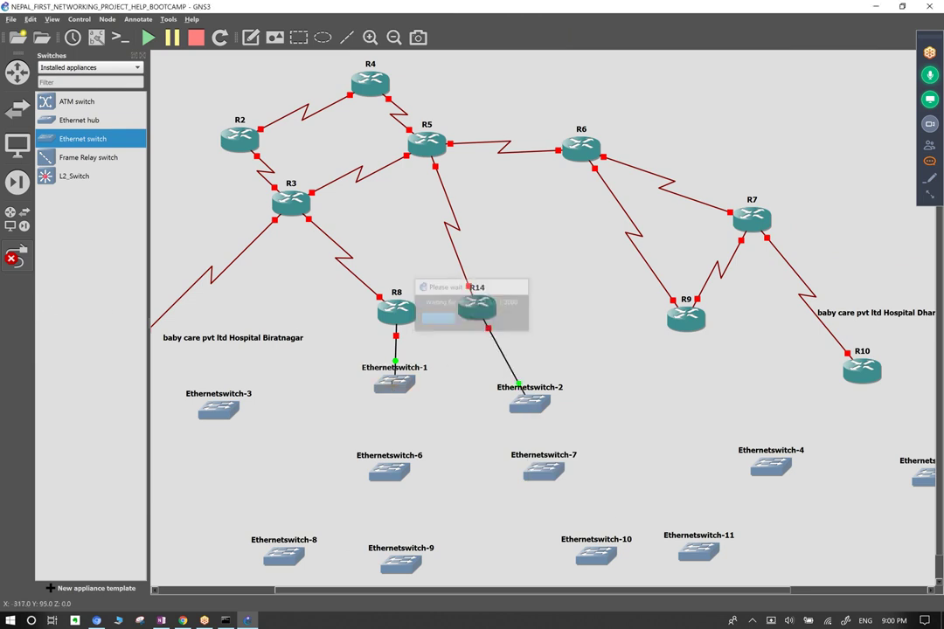
Link Ethernetswitch-1 to Ethernetswitch-6, and Ethernetswitch-6 to Ethernetswitch-7.
left_click(394, 390)
left_click(403, 394)
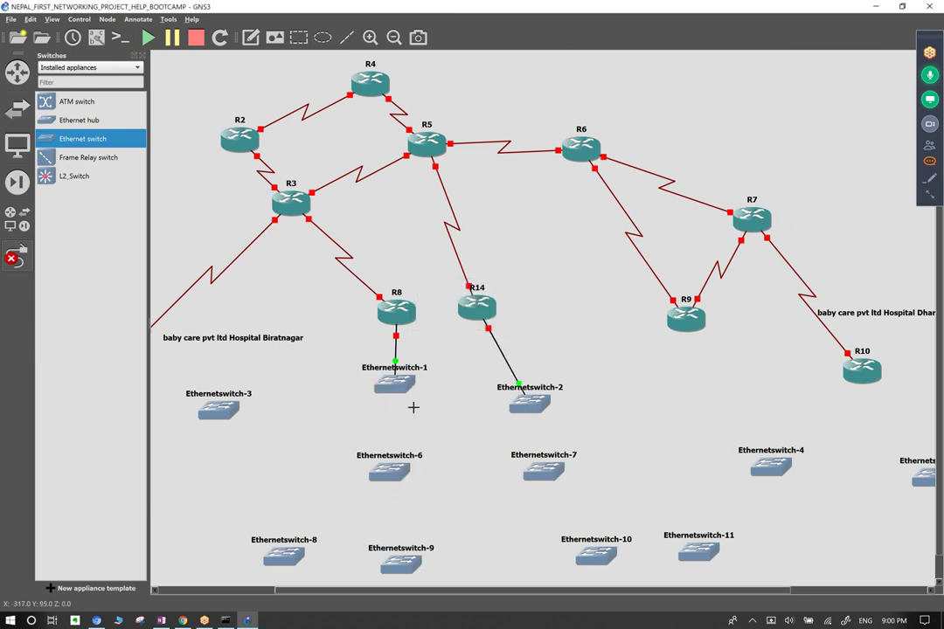
left_click(390, 472)
left_click(410, 476)
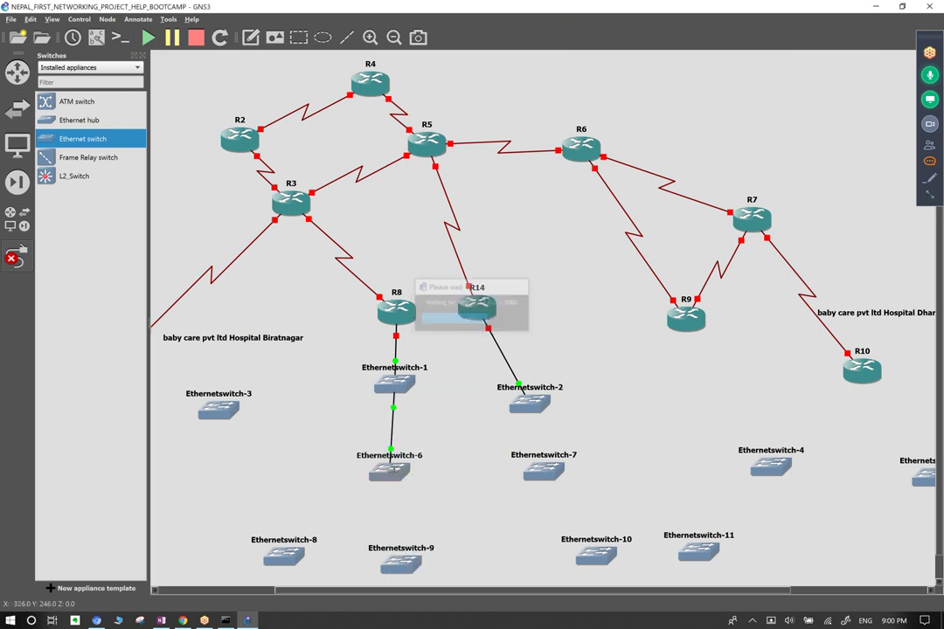
left_click(393, 470)
left_click(402, 479)
left_click(538, 472)
left_click(558, 482)
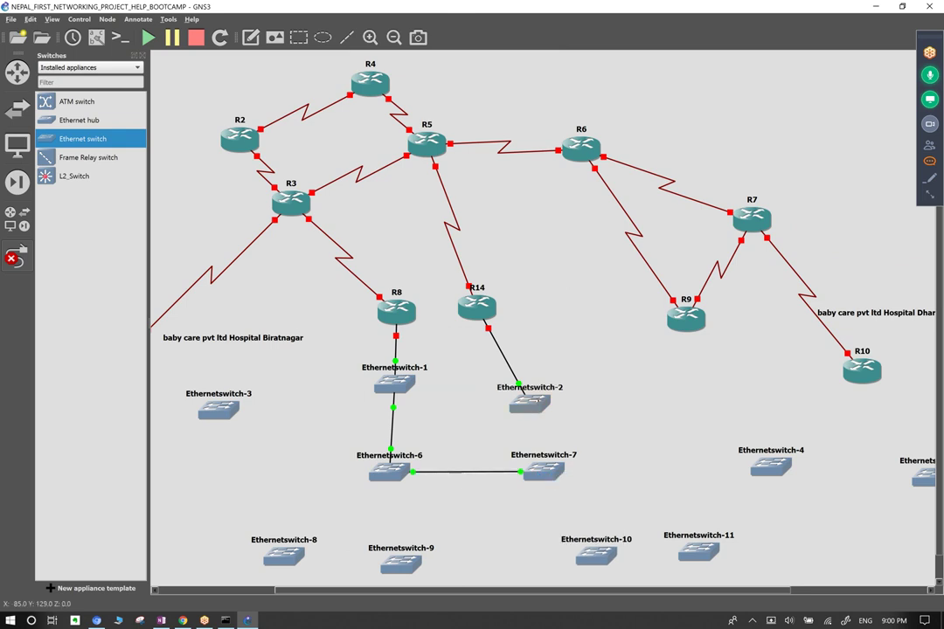
Link Ethernetswitch-2 to -7 and -1 to -2 (Ethernet2), then align switch-2 and R14 above it.
left_click(532, 408)
left_click(542, 424)
left_click(543, 473)
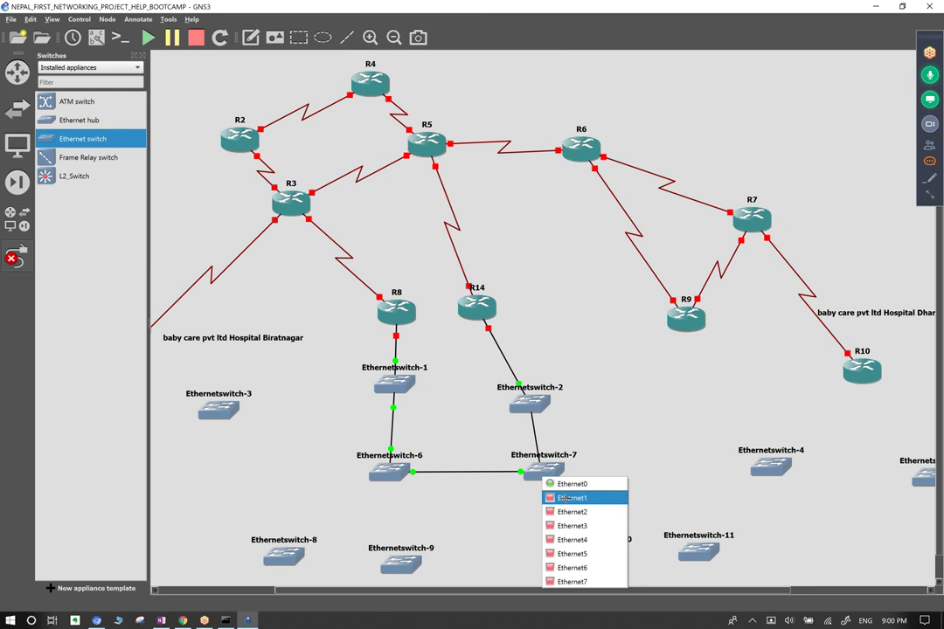
key("Escape")
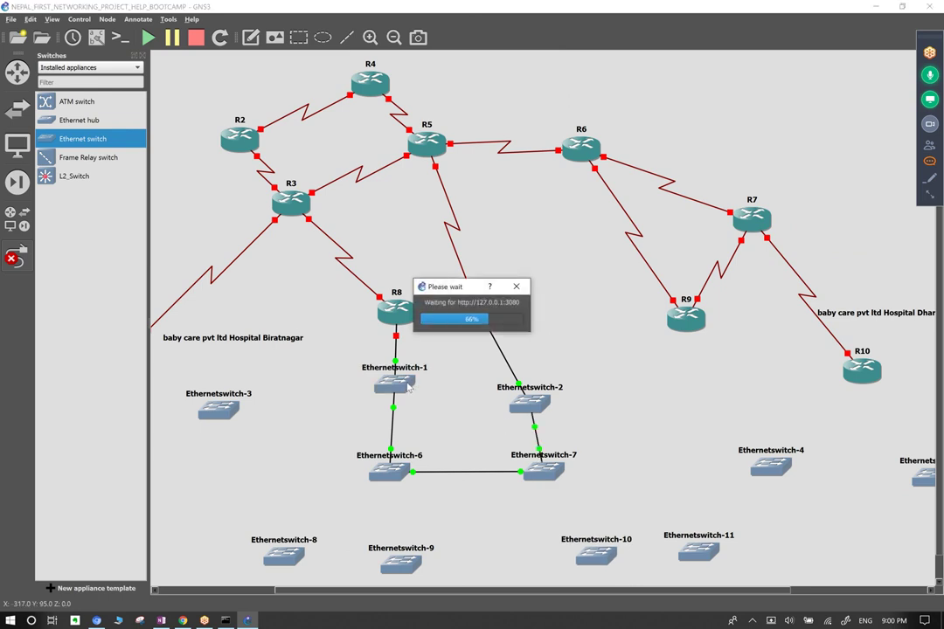
left_click(397, 382)
left_click(415, 419)
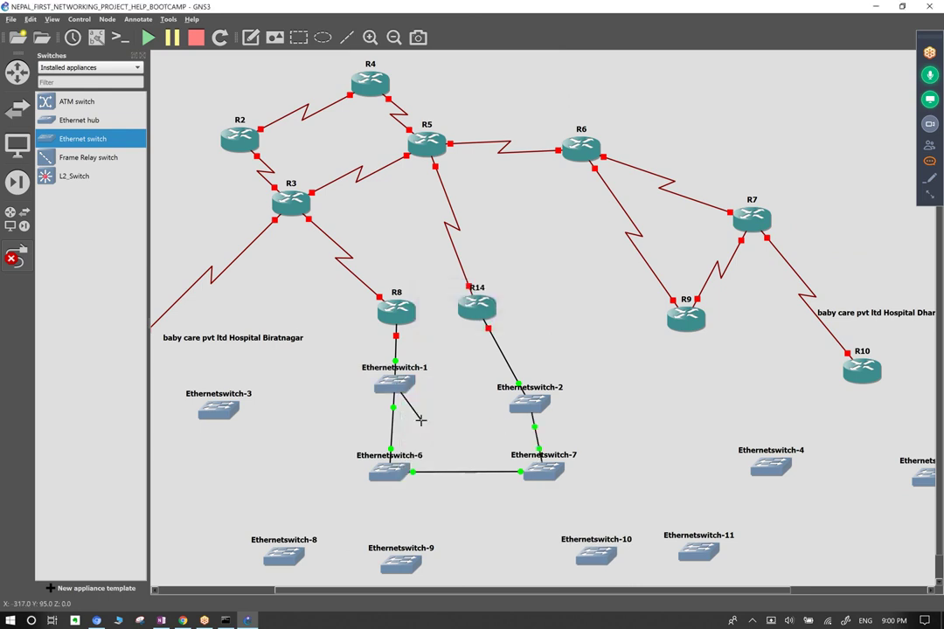
left_click(529, 405)
left_click(552, 440)
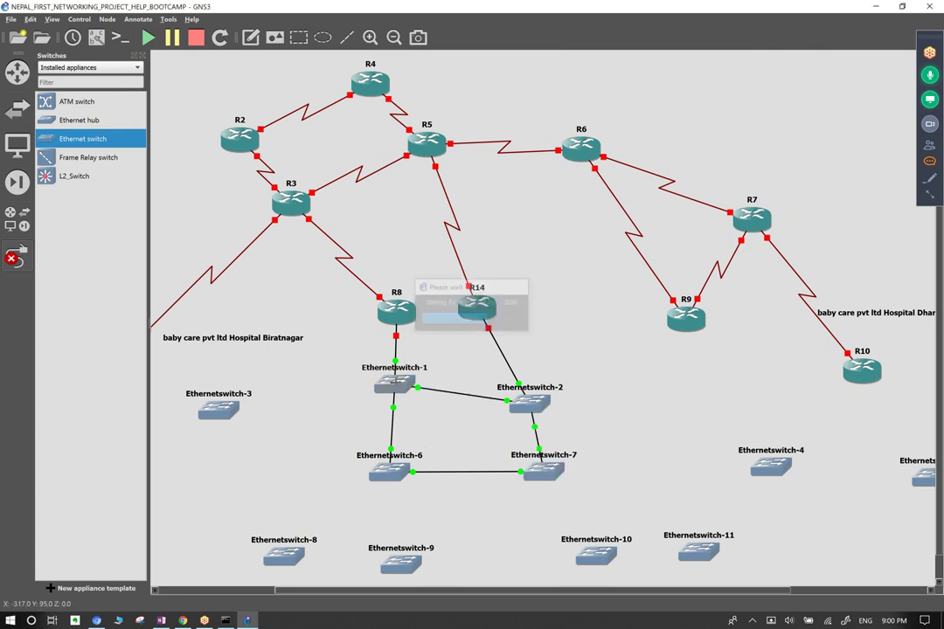
key("Escape")
left_click_drag(539, 402, 552, 382)
left_click_drag(465, 302, 523, 300)
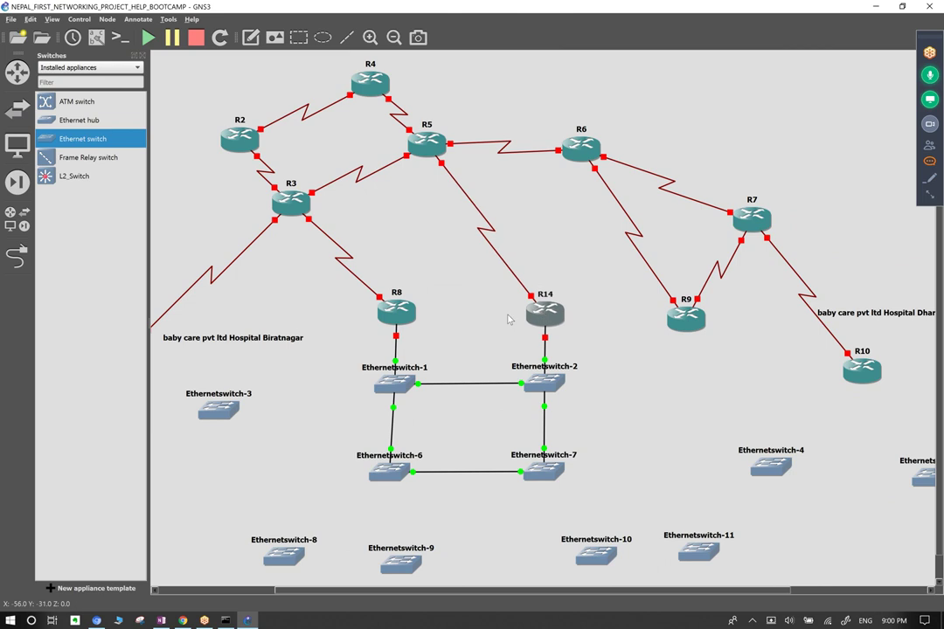
Duplicate the Dhangadi Branch label and move the copy above R8 and R14.
right_click(841, 314)
left_click(866, 321)
right_click(837, 312)
left_click(865, 316)
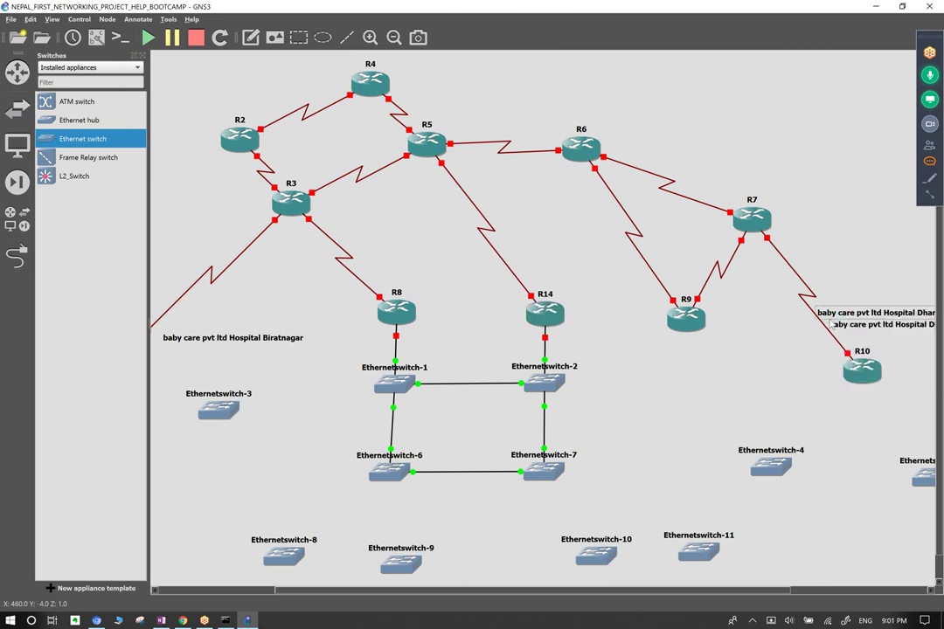
mouse_move(852, 339)
left_mouse_down()
mouse_move(440, 347)
mouse_move(429, 276)
left_mouse_up()
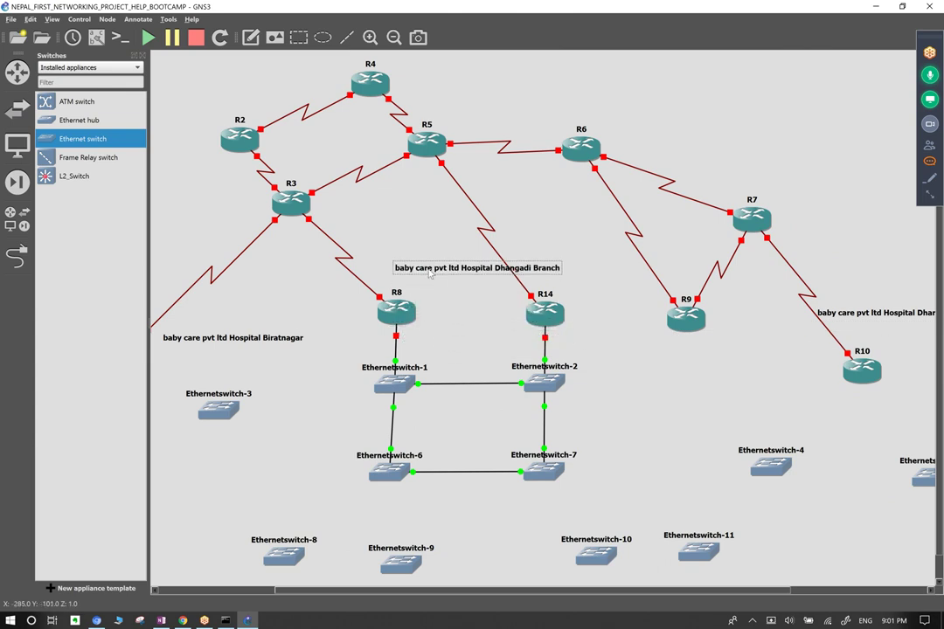
Change the copy to read 'baby care pvt ltd Hospital KTM Datacenter' and nudge it down-left.
double_click(495, 273)
left_click(499, 274)
left_click_drag(495, 273, 572, 272)
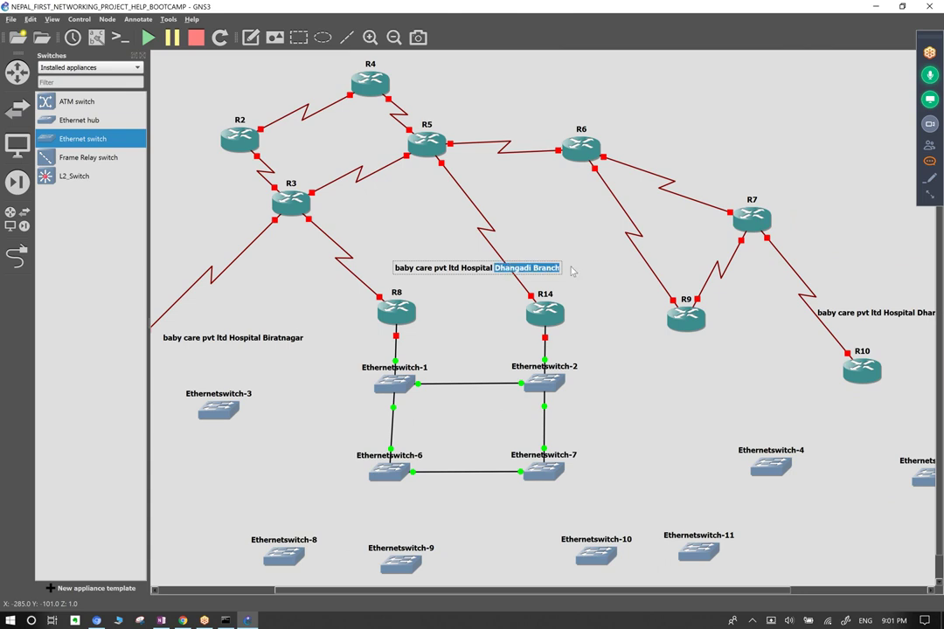
key("BackSpace")
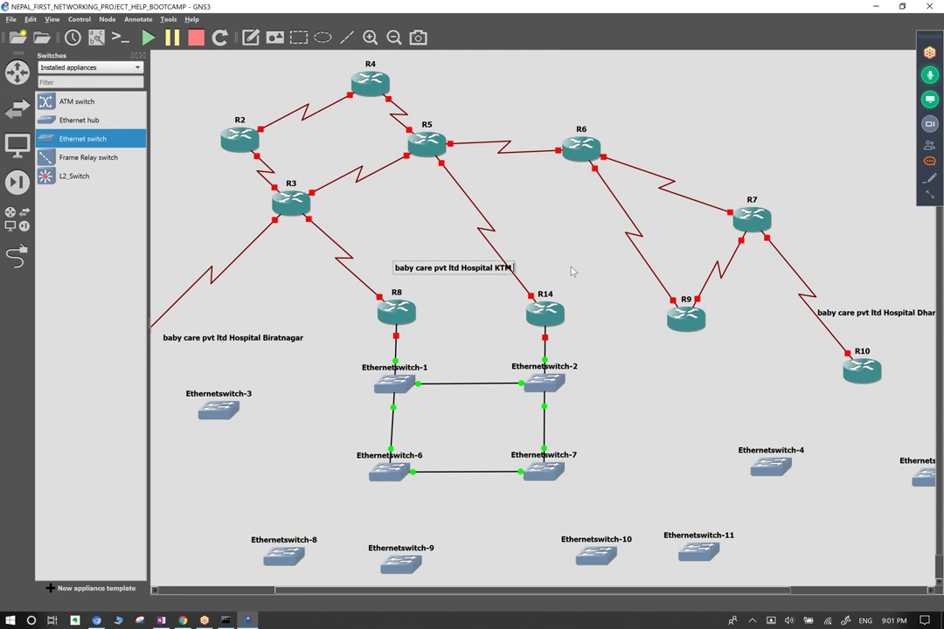
key("BackSpace")
key("BackSpace")
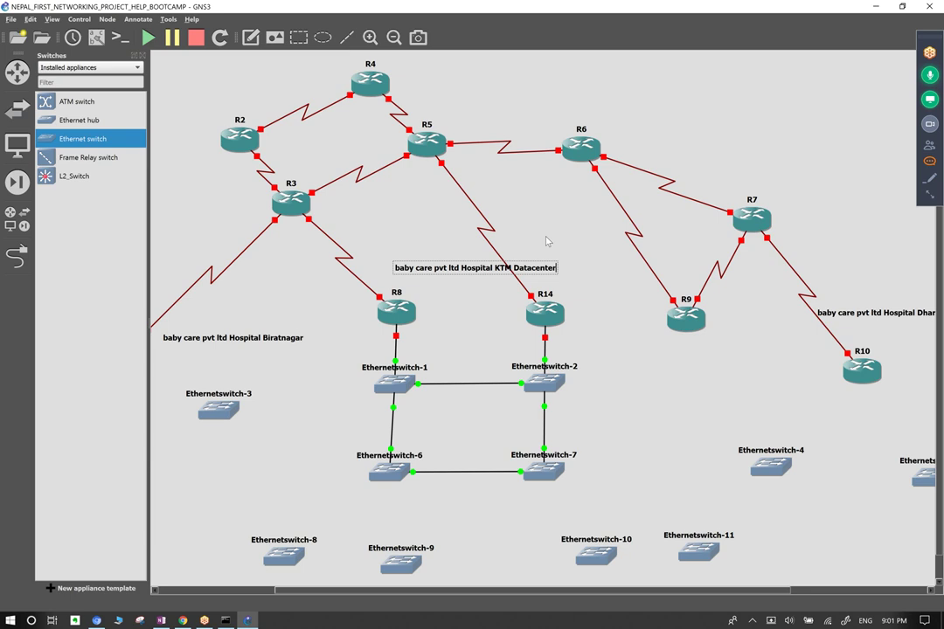
mouse_move(539, 274)
left_mouse_down()
mouse_move(531, 285)
mouse_move(533, 274)
left_mouse_up()
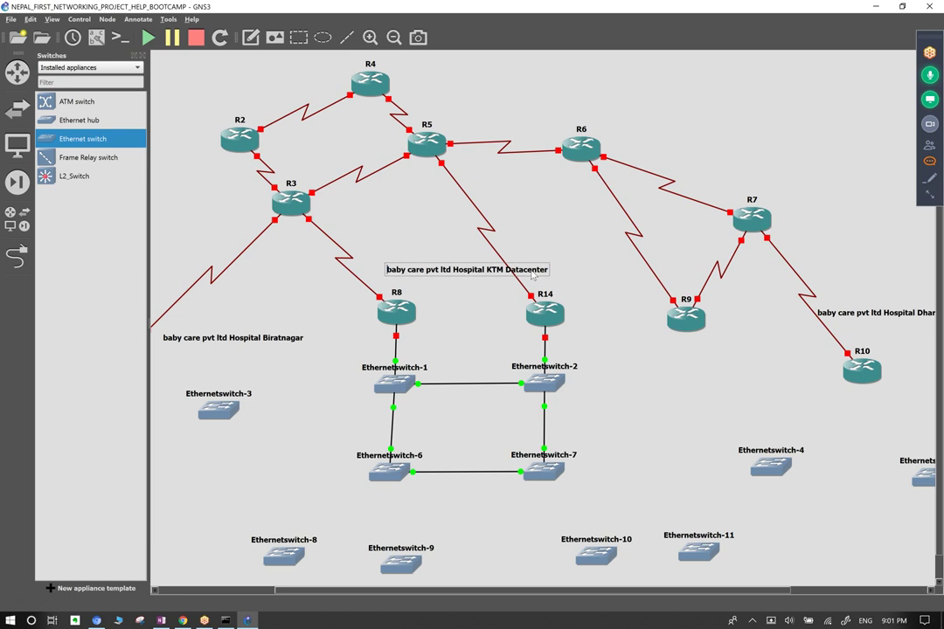
left_click_drag(632, 303, 253, 575)
left_click(367, 301)
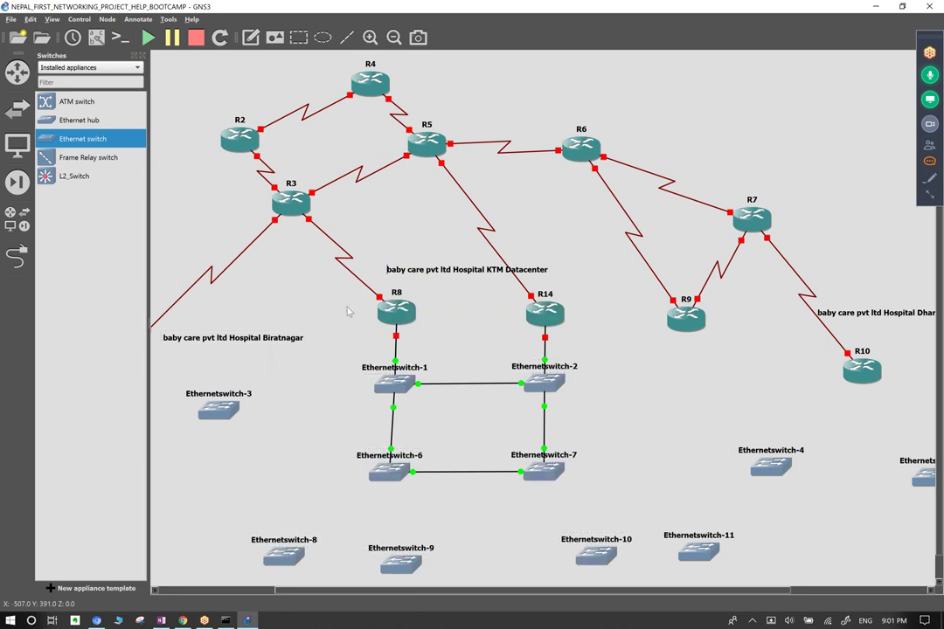
Draw a rectangle stretched over R8, R14 and Ethernetswitch-1, 2, 6 and 7.
left_click(300, 39)
left_click(340, 311)
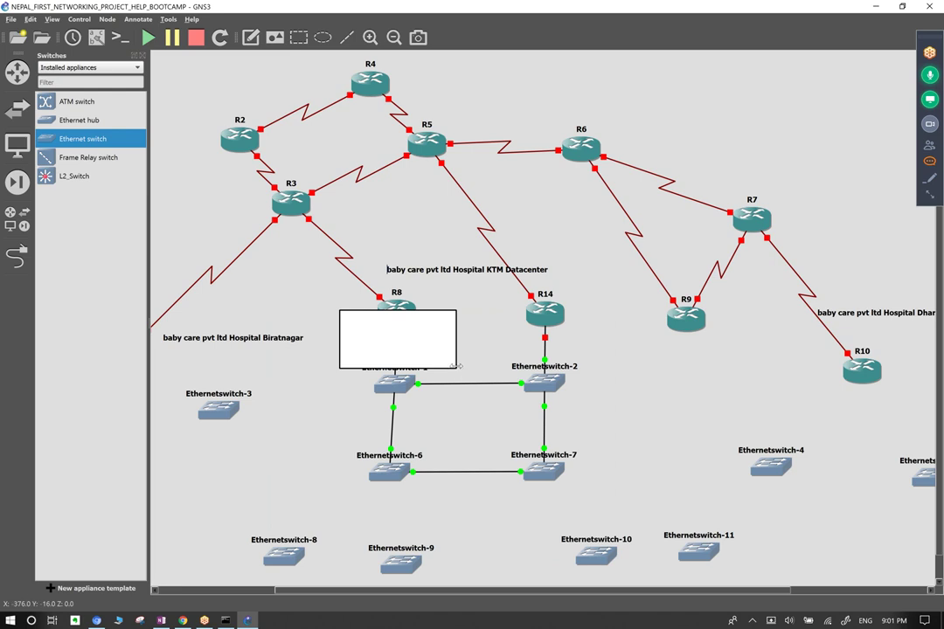
left_click_drag(454, 366, 485, 507)
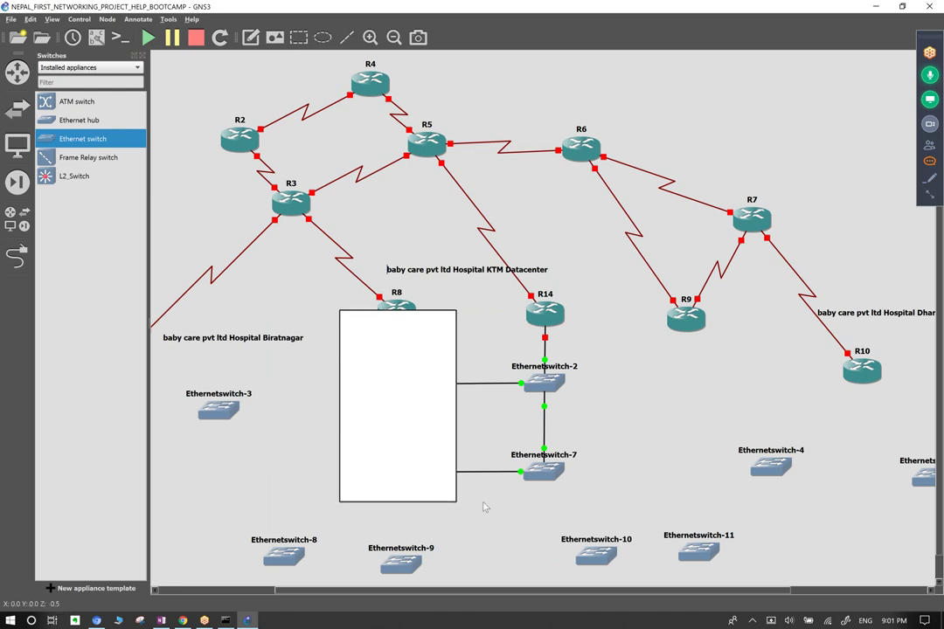
left_click_drag(455, 389, 616, 390)
left_click_drag(545, 313, 548, 278)
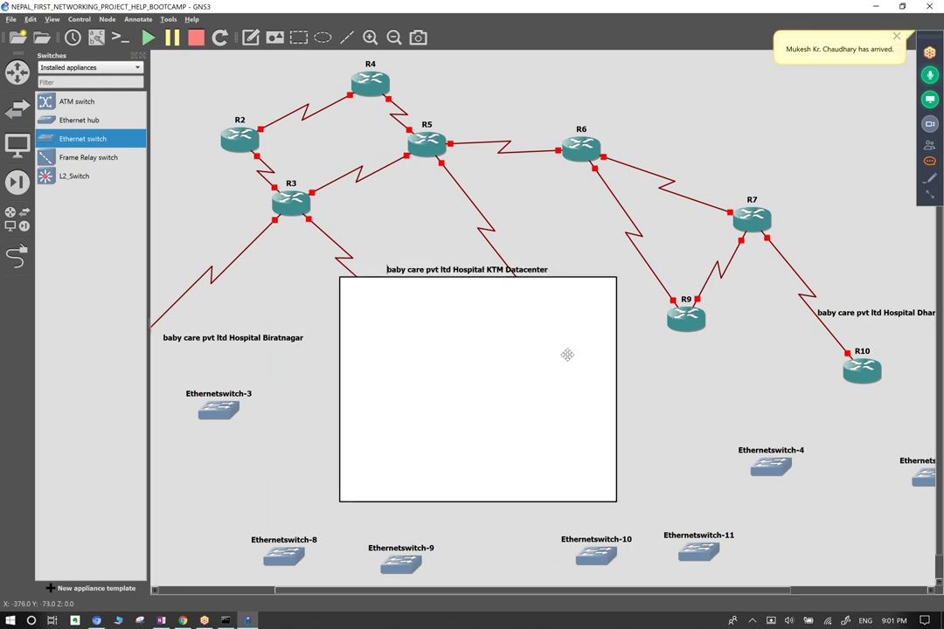
right_click(533, 331)
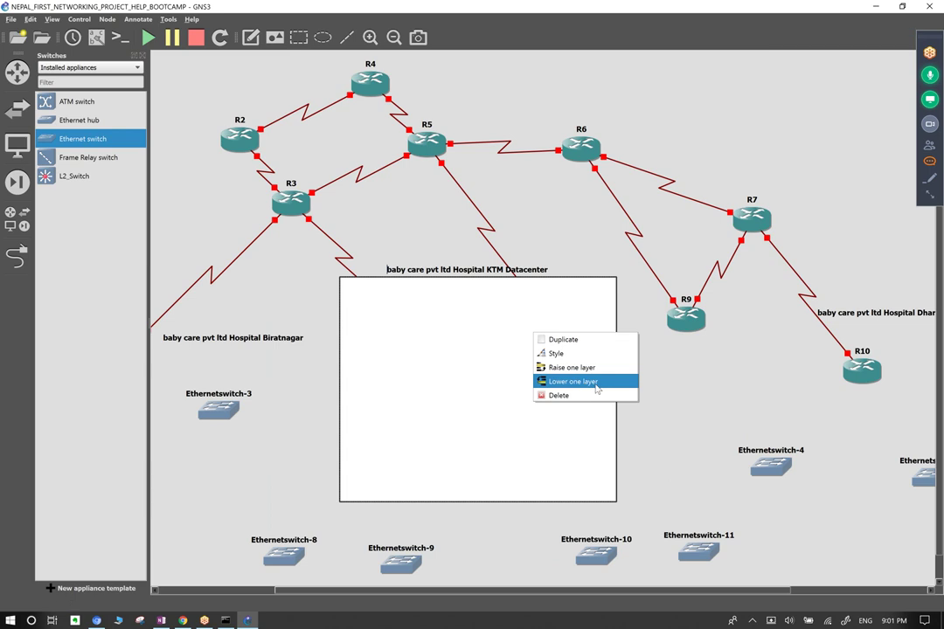
Lower the rectangle one layer behind the devices and acknowledge the layer notice.
left_click(597, 389)
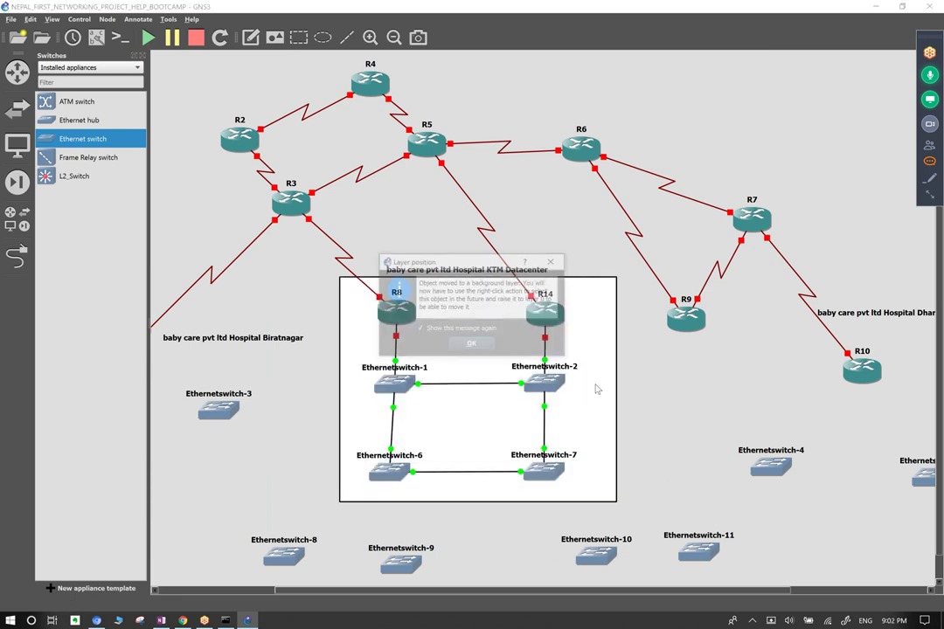
left_click(468, 344)
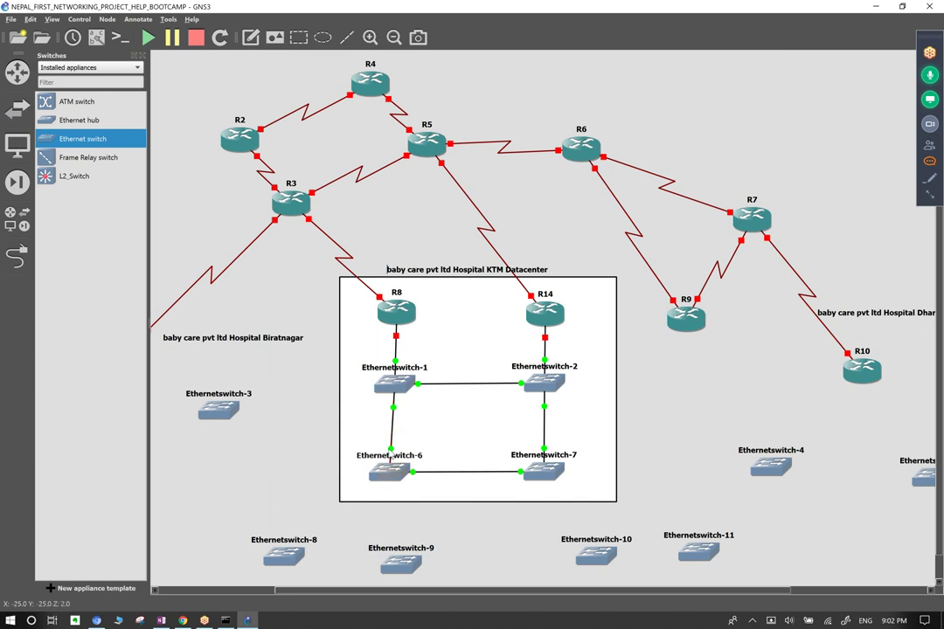
Nudge Ethernetswitch-6, -7 and -2, R8 and R14 a few pixels to align them inside the box.
left_click_drag(389, 472, 391, 470)
left_click_drag(545, 475, 549, 466)
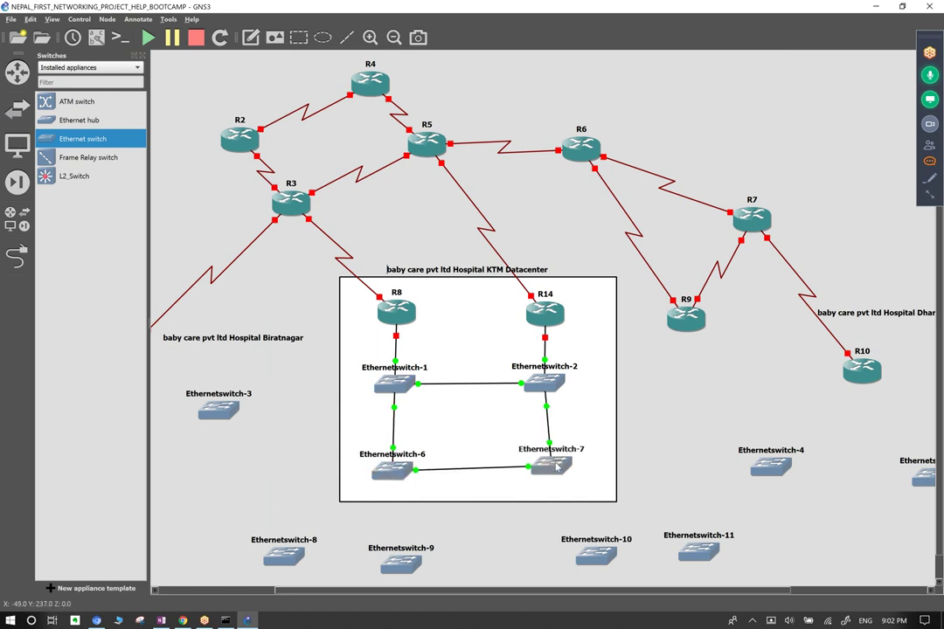
left_click_drag(553, 392, 542, 394)
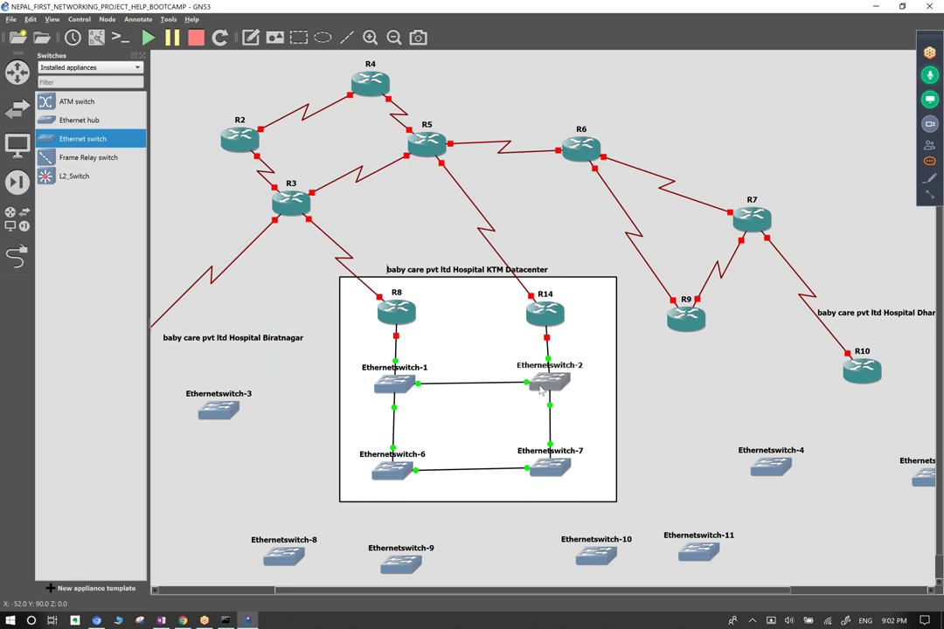
left_click(413, 347)
left_click_drag(394, 391, 392, 391)
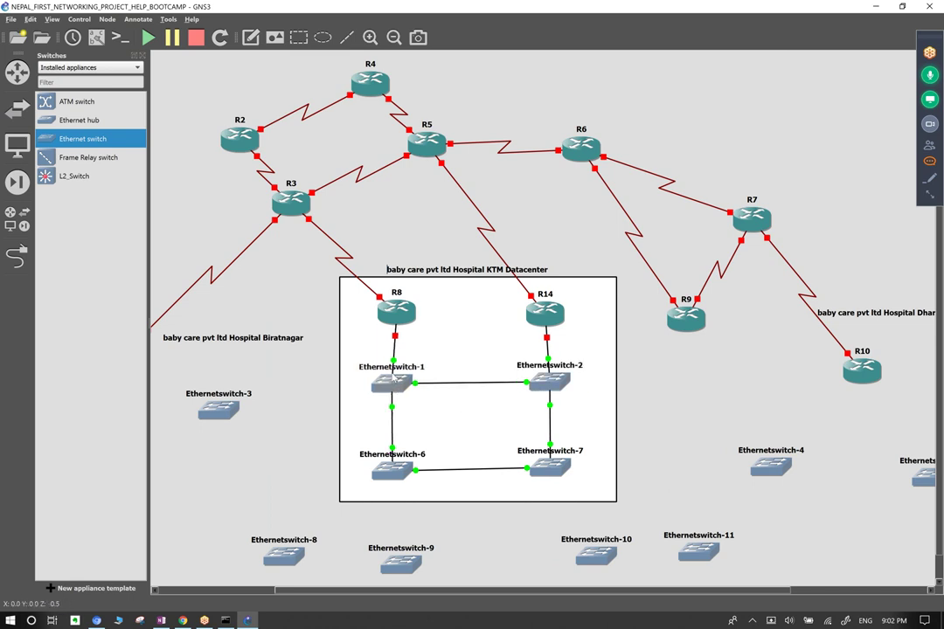
left_click_drag(396, 312, 393, 312)
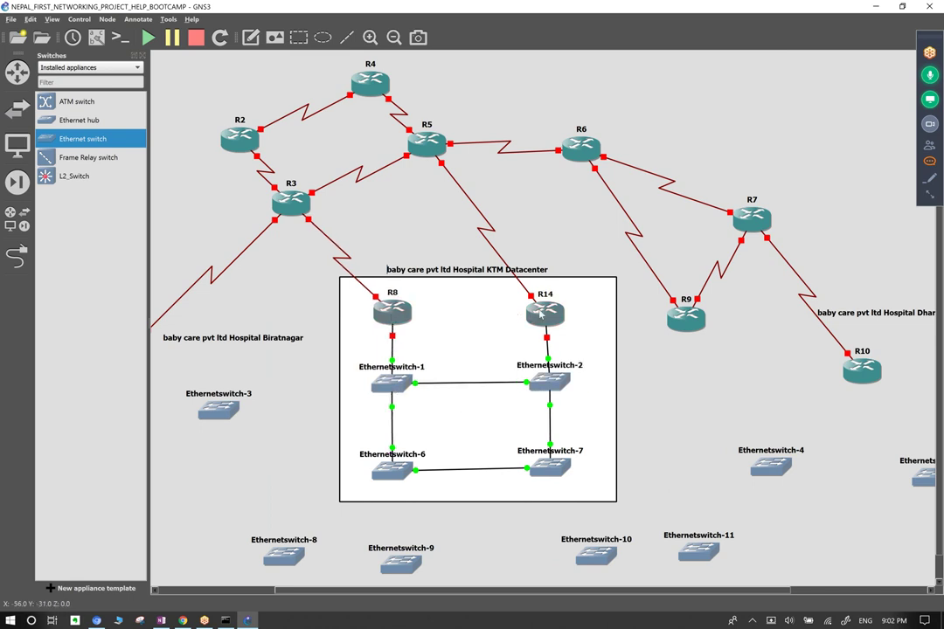
left_click_drag(532, 314, 535, 316)
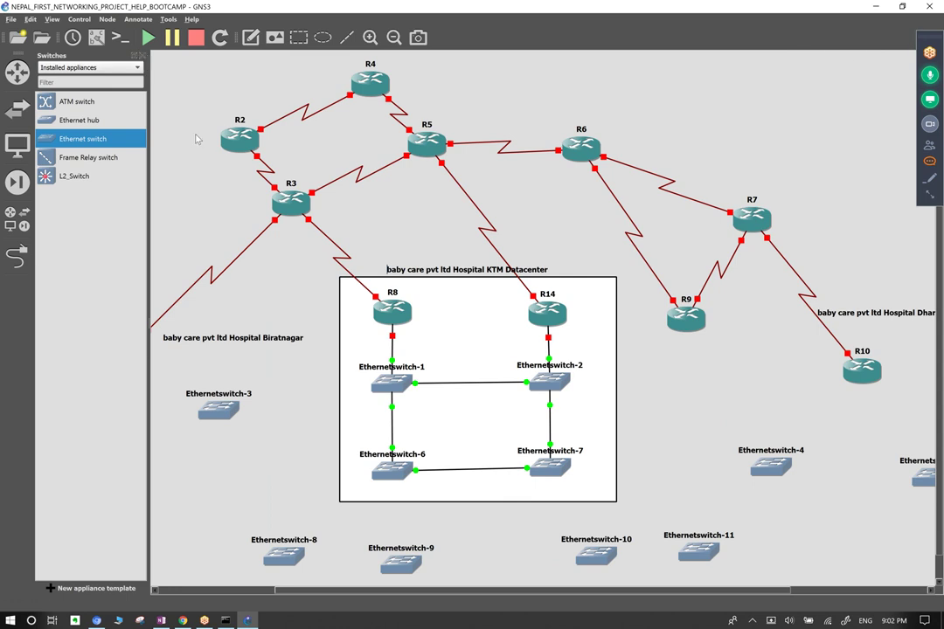
Link Ethernetswitch-1 to Ethernetswitch-2 on Ethernet3, and switch-1 Ethernet4 to Ethernetswitch-6 Ethernet2.
left_click(15, 253)
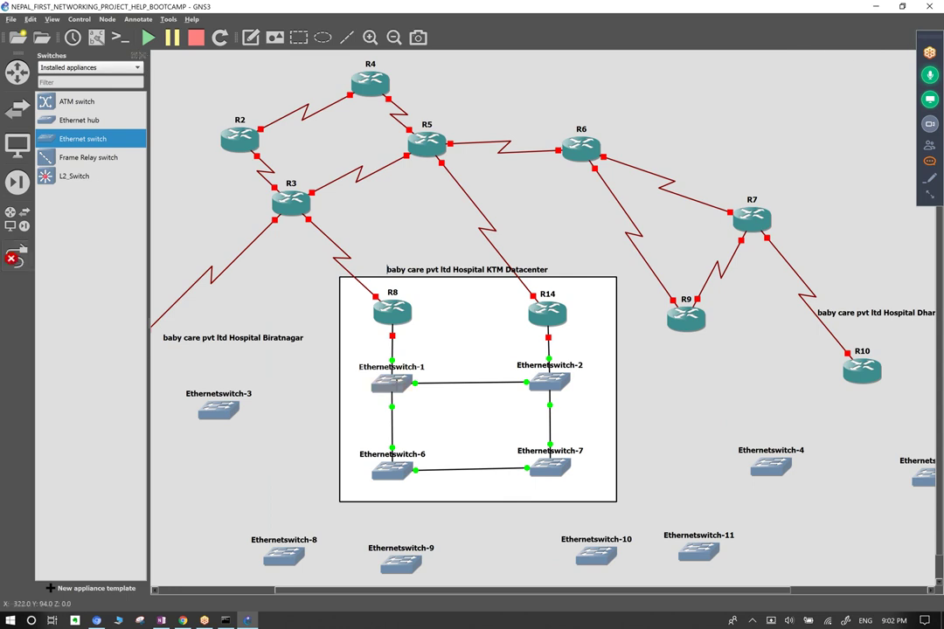
left_click(394, 383)
left_click(411, 436)
left_click(551, 385)
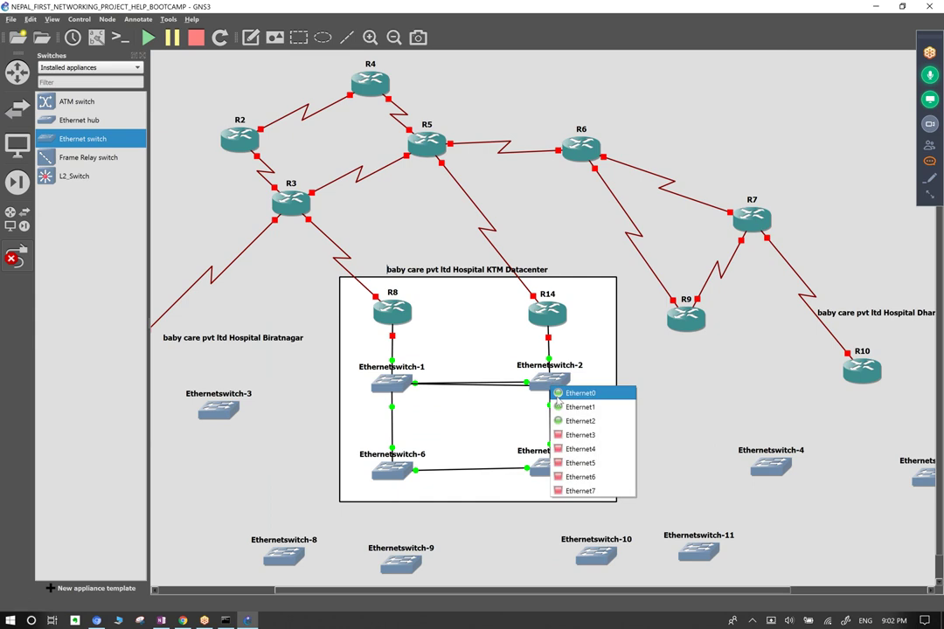
left_click(581, 435)
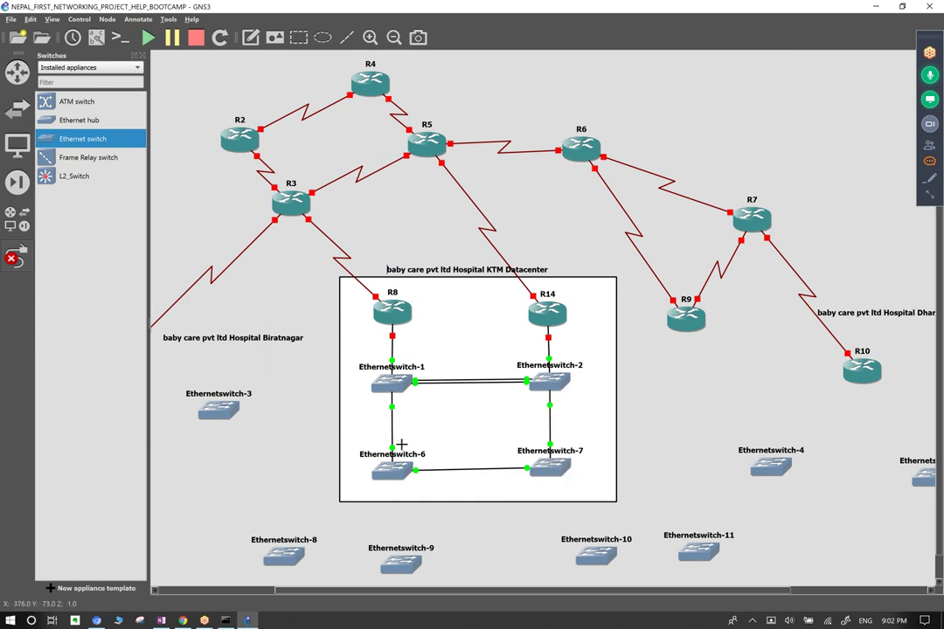
left_click(392, 385)
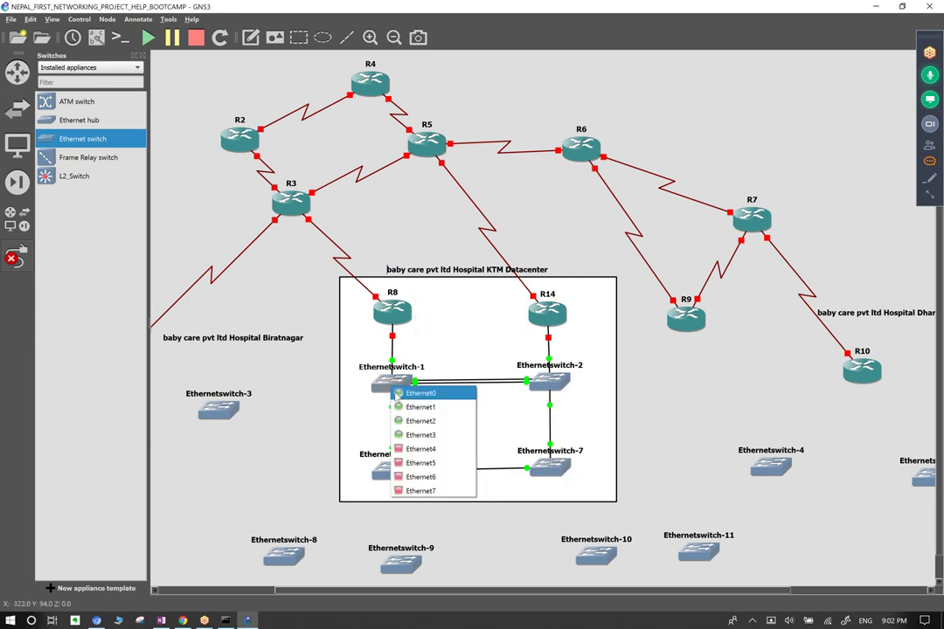
left_click(426, 449)
left_click(390, 472)
left_click(421, 508)
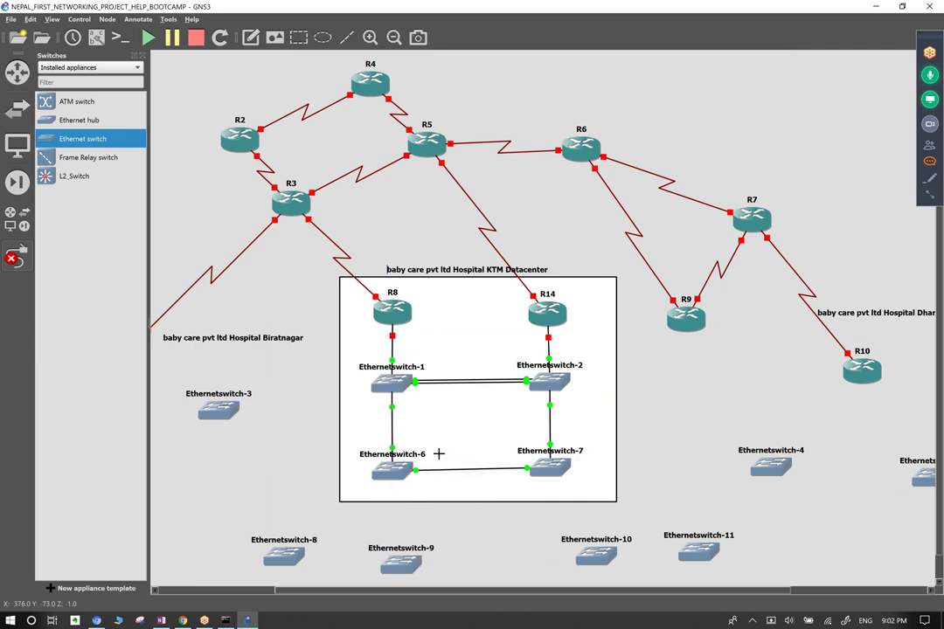
Link Ethernetswitch-2 Ethernet3 to Ethernetswitch-7, and Ethernetswitch-6 Ethernet3 to Ethernetswitch-7 Ethernet1.
left_click(552, 383)
left_click(578, 428)
left_click(546, 467)
left_click(588, 501)
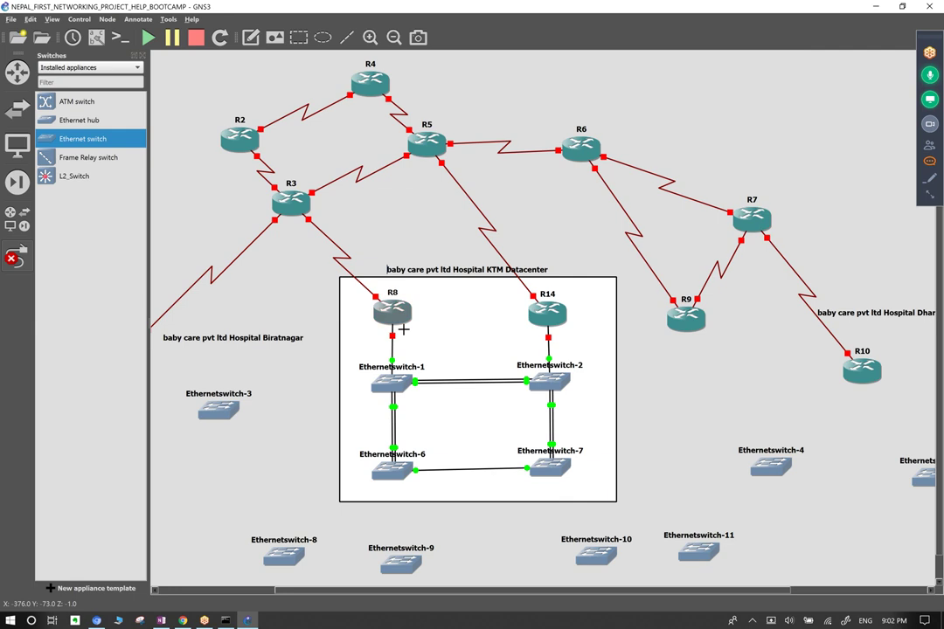
left_click(393, 470)
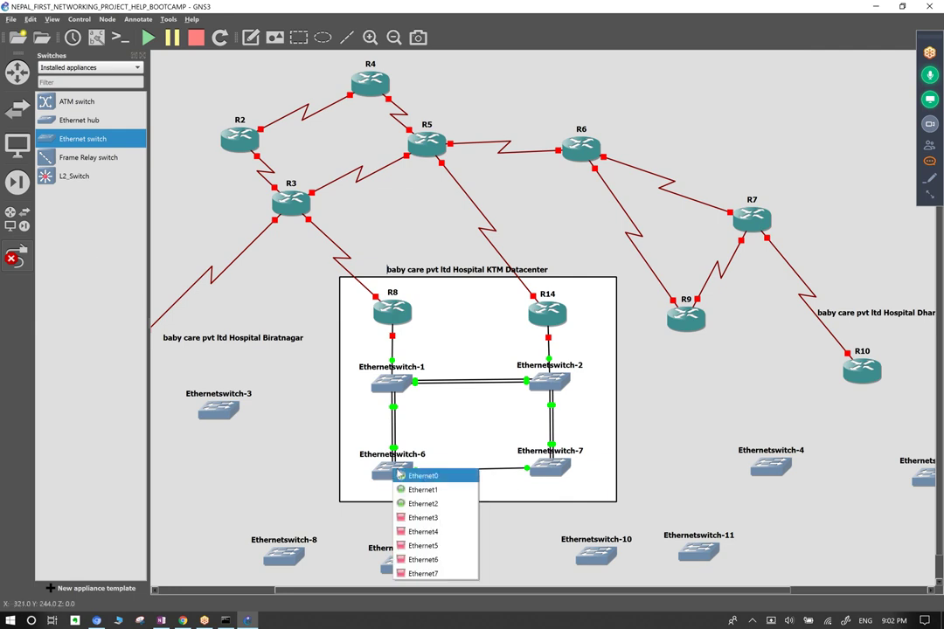
left_click(423, 518)
left_click(553, 467)
left_click(562, 492)
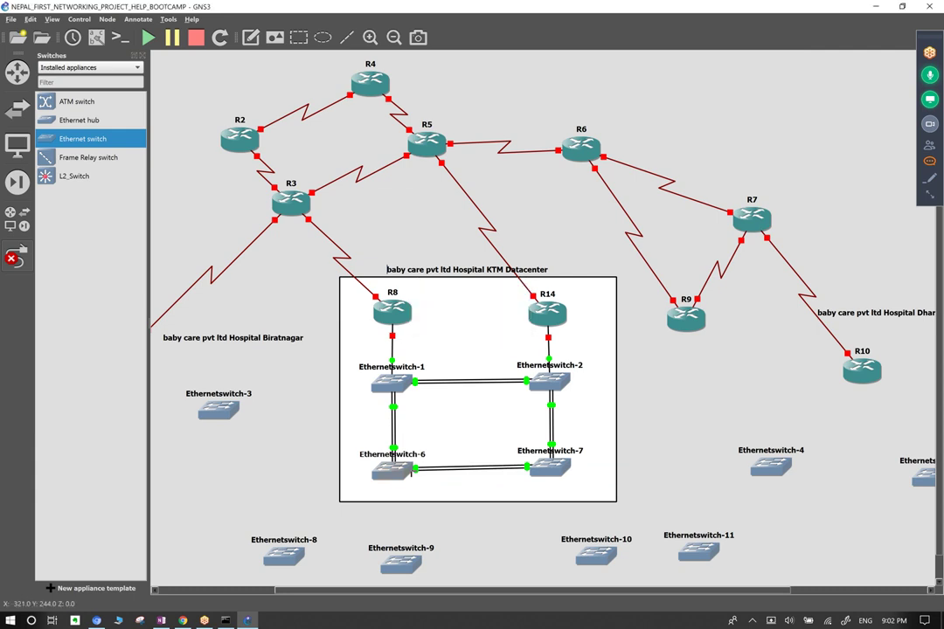
Add a second Ethernetswitch-6 to Ethernetswitch-7 link, and link switch-7 to Ethernetswitch-2 Ethernet5.
left_click(395, 470)
left_click(421, 536)
left_click(552, 480)
left_click(578, 523)
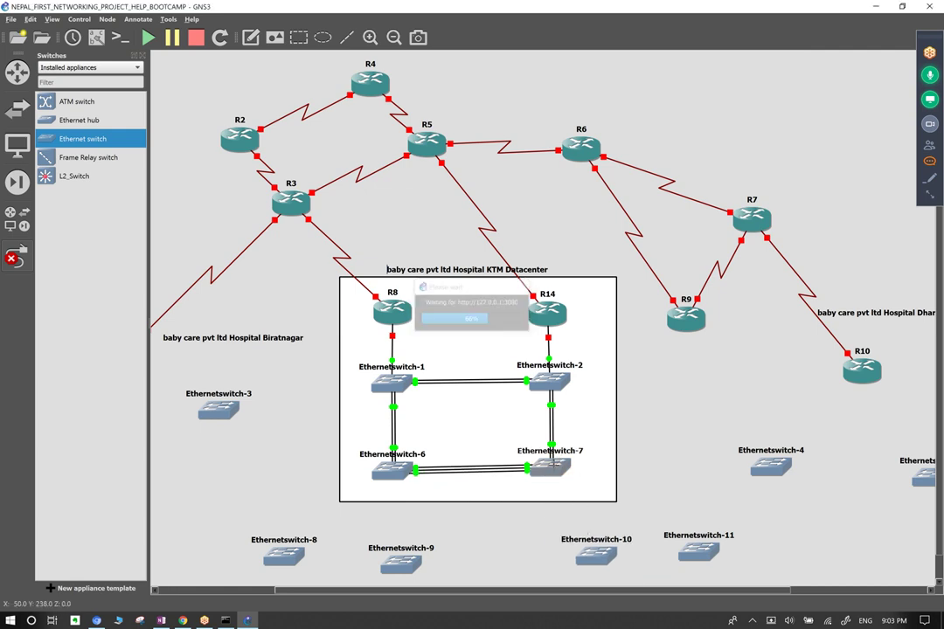
left_click(552, 470)
left_click(579, 535)
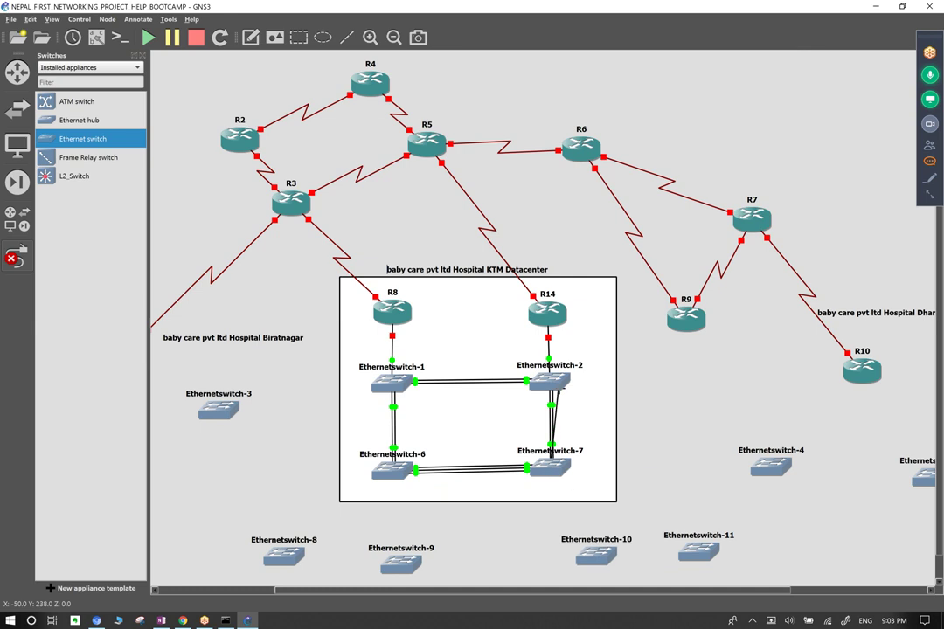
left_click(559, 386)
left_click(588, 461)
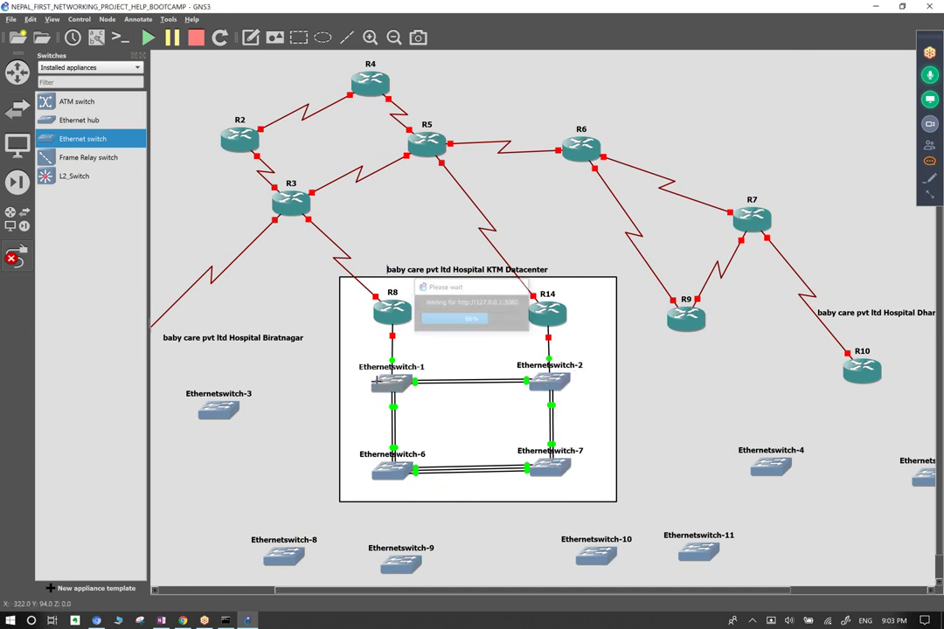
Add another Ethernetswitch-1 to Ethernetswitch-6 link and another Ethernetswitch-1 to Ethernetswitch-2 link.
left_click(393, 384)
left_click(413, 447)
left_click(391, 472)
left_click(428, 549)
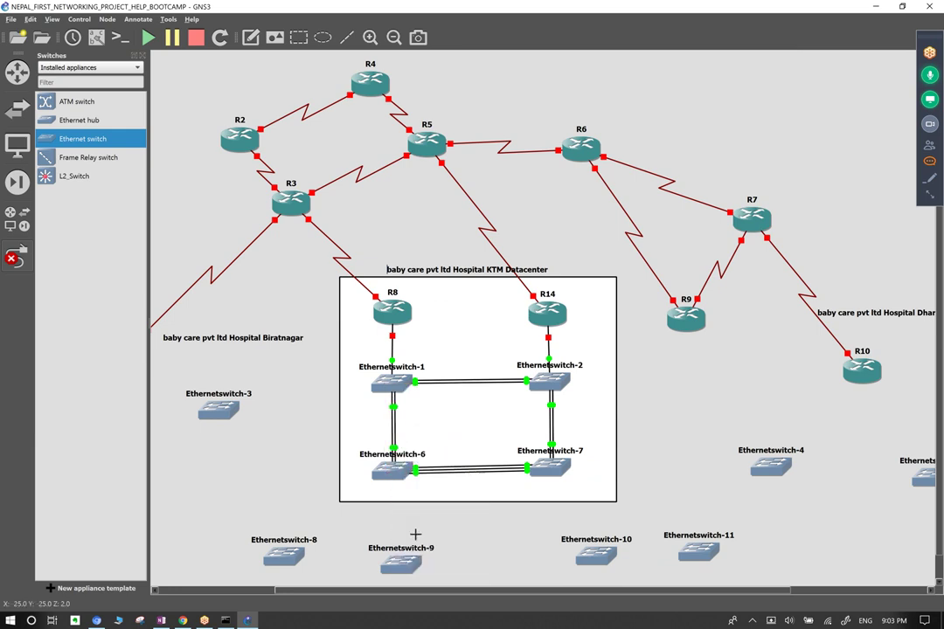
left_click(391, 383)
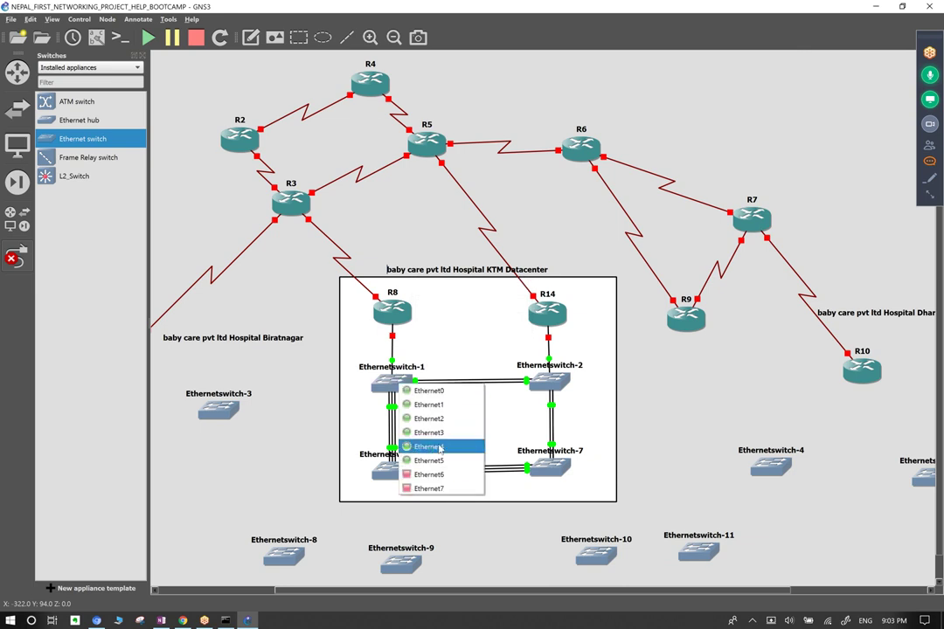
left_click(437, 476)
left_click(555, 382)
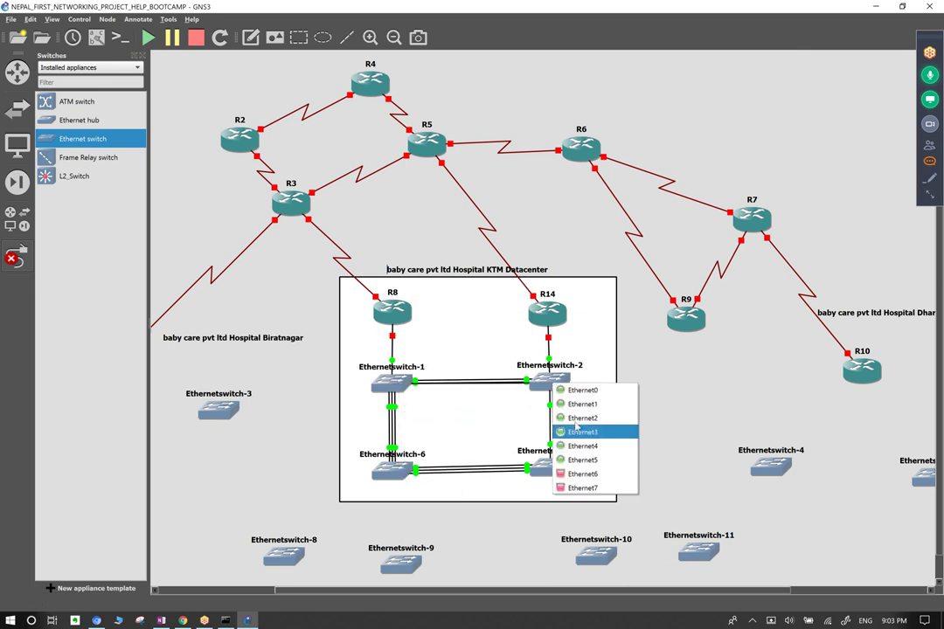
left_click(577, 476)
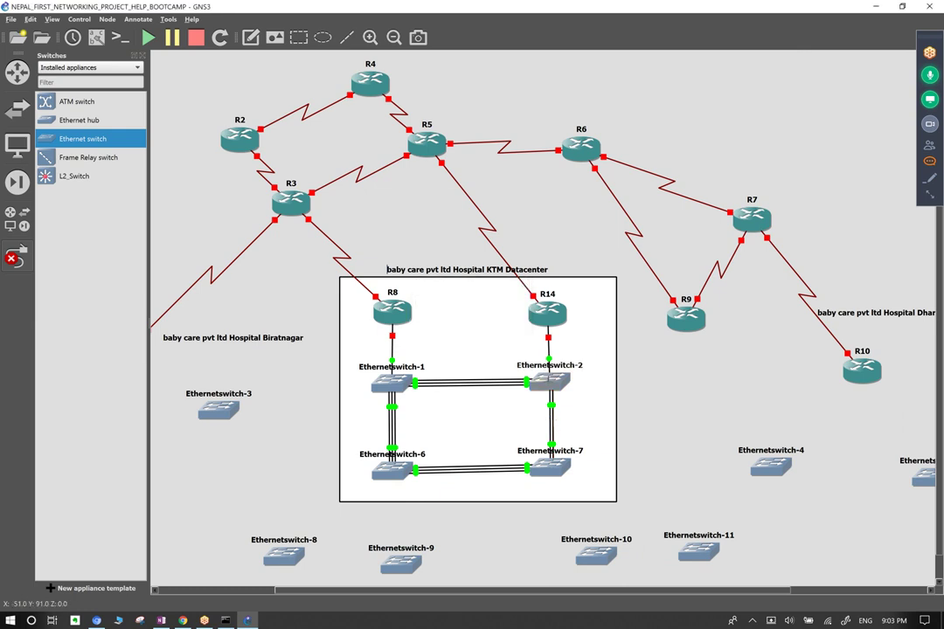
Link Ethernetswitch-2 to Ethernetswitch-7, then Ethernetswitch-7 Ethernet7 to Ethernetswitch-6 Ethernet6.
left_click(547, 383)
left_click(573, 487)
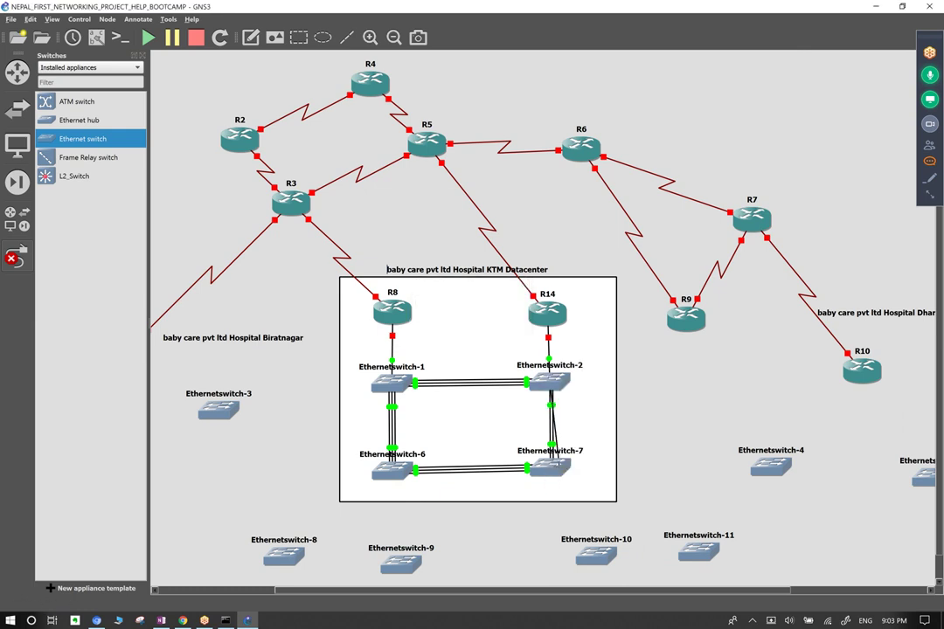
left_click(563, 470)
left_click(583, 569)
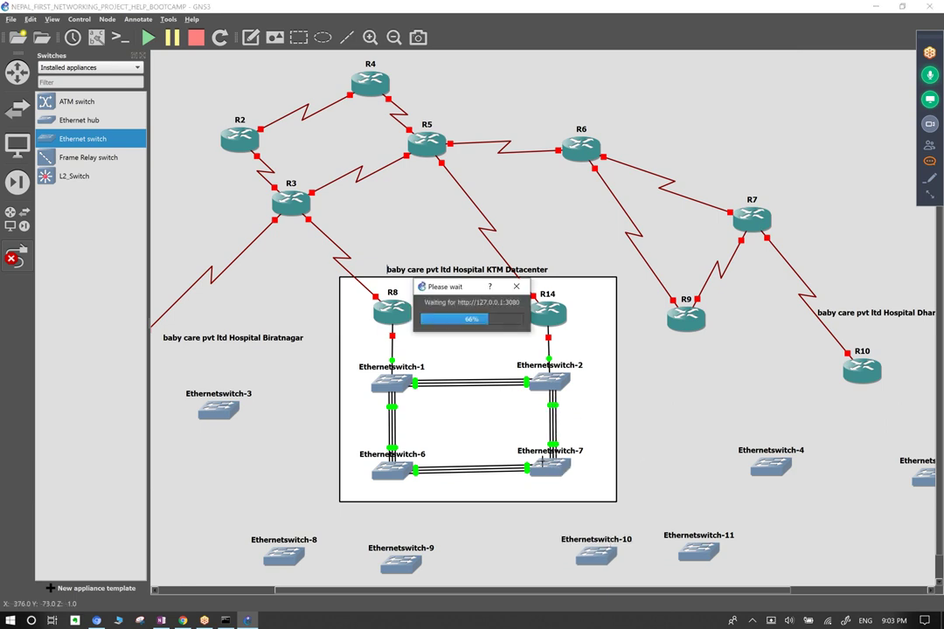
mouse_move(541, 465)
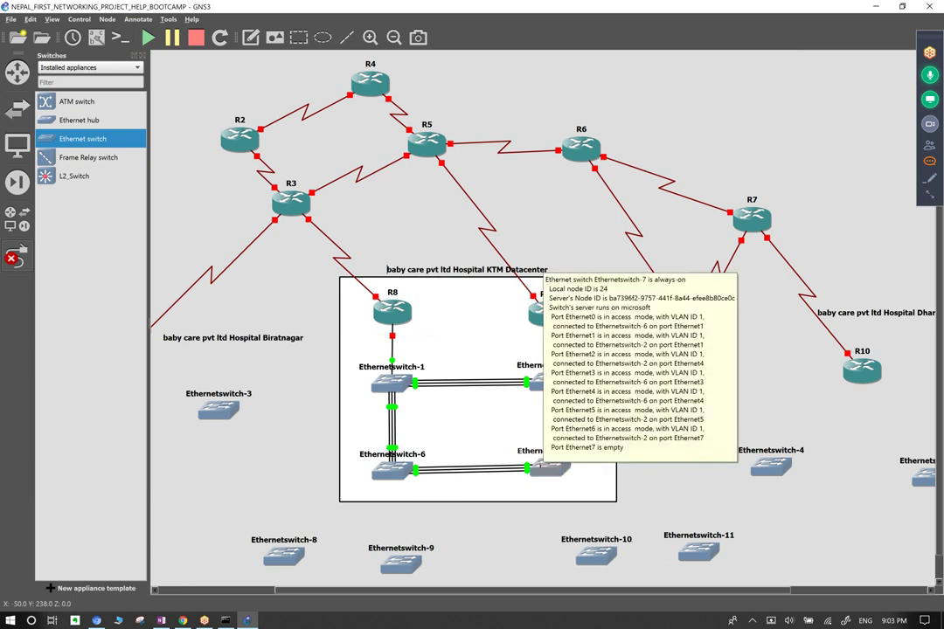
left_click(541, 465)
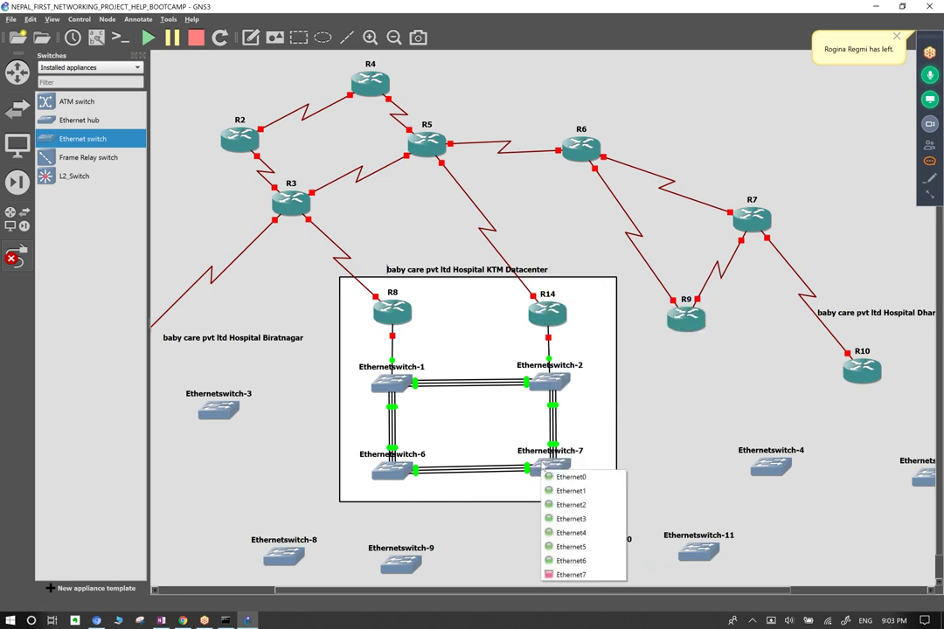
left_click(559, 575)
left_click(555, 385)
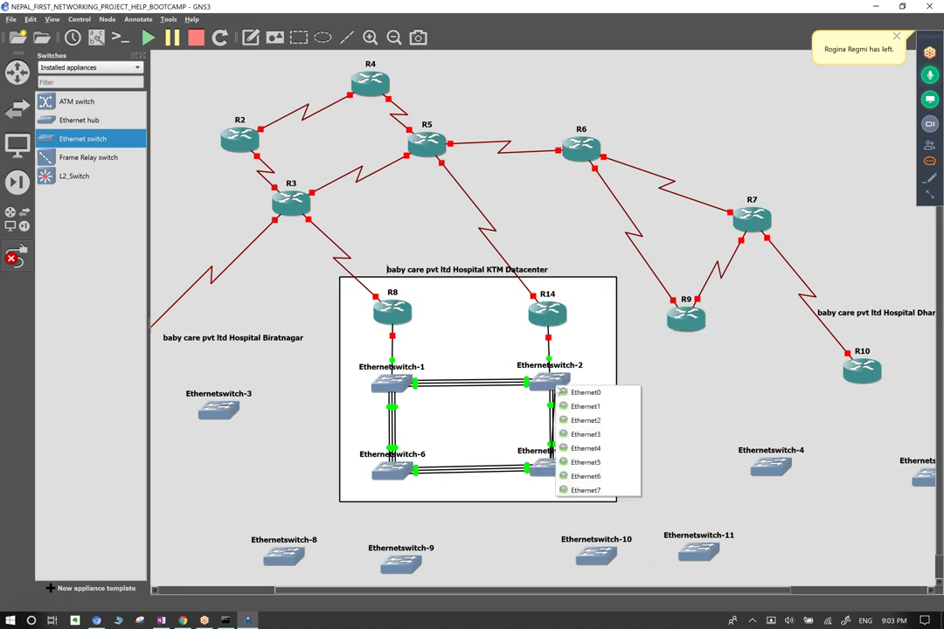
left_click(399, 473)
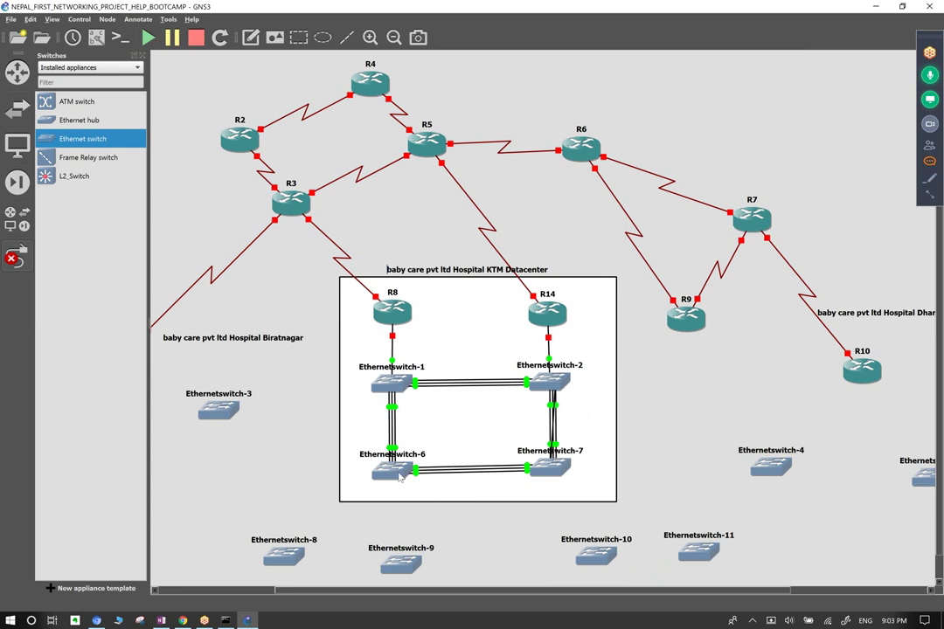
left_click(417, 564)
Link Ethernetswitch-1 Ethernet7 to Ethernetswitch-6 Ethernet7, then cancel the unfinished extra link.
left_click(381, 382)
left_click(402, 493)
left_click(388, 469)
left_click(418, 574)
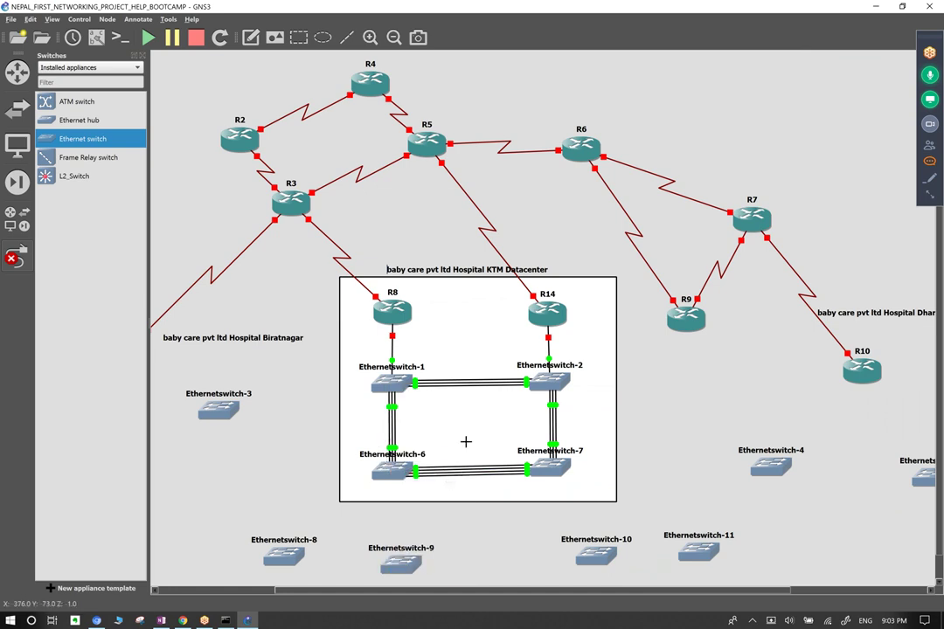
left_click(393, 382)
left_click(397, 381)
left_click(459, 344)
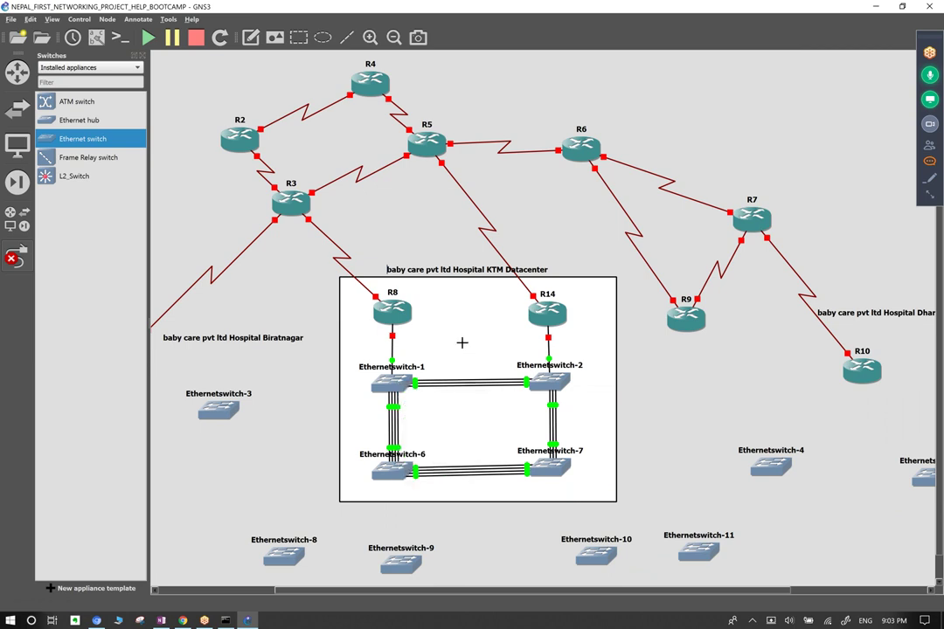
right_click(544, 382)
left_click(564, 386)
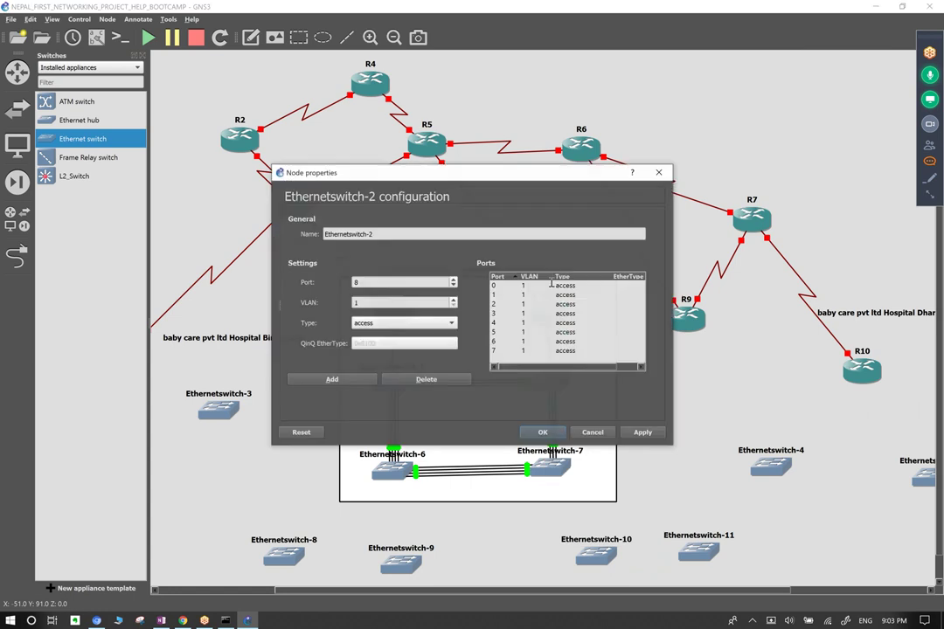
left_click(332, 380)
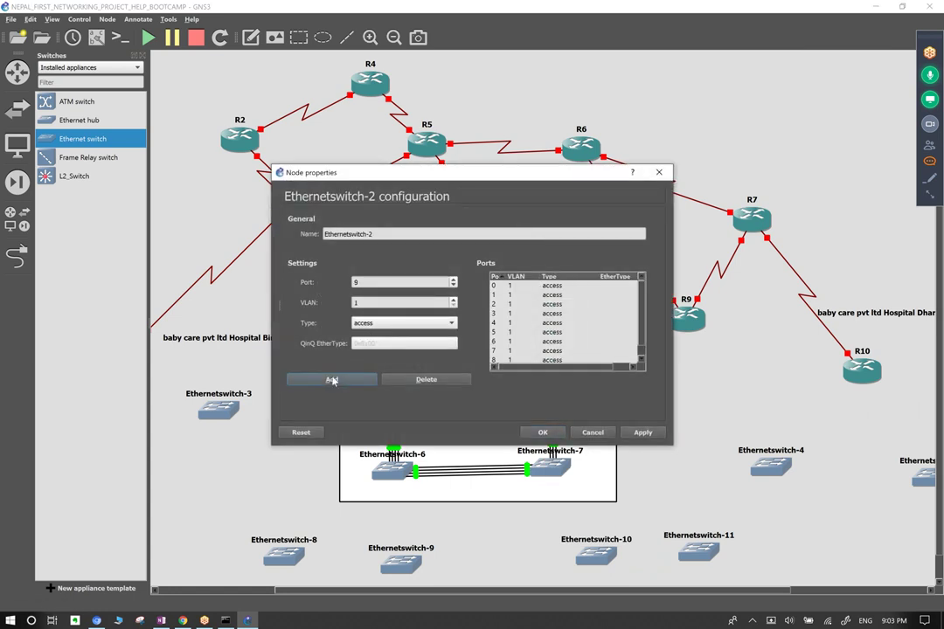
left_click_drag(641, 345, 646, 366)
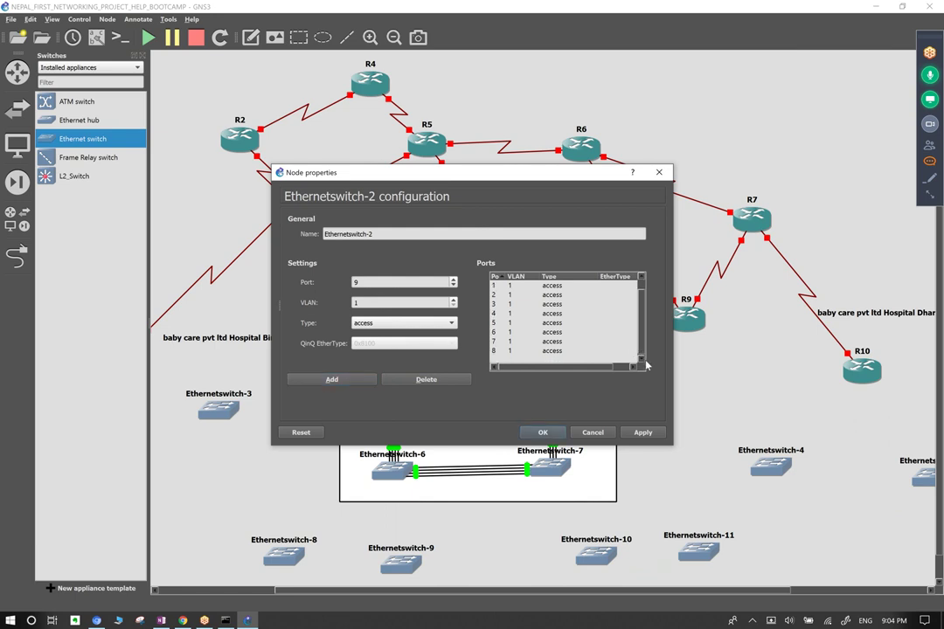
left_click(343, 380)
left_click(344, 379)
left_click(344, 379)
left_click(343, 379)
left_click(343, 379)
left_click(343, 379)
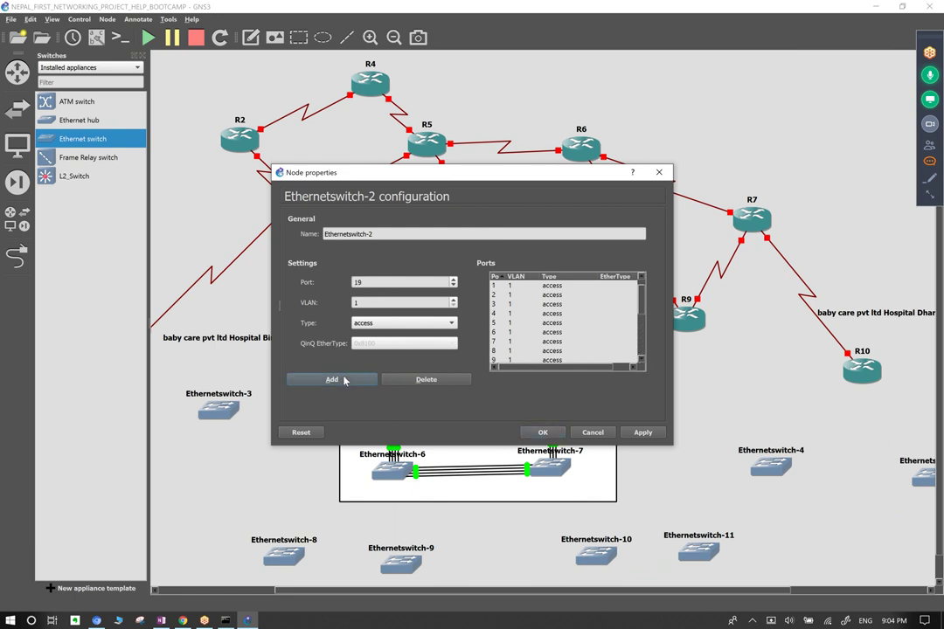
left_click(642, 433)
left_click(531, 328)
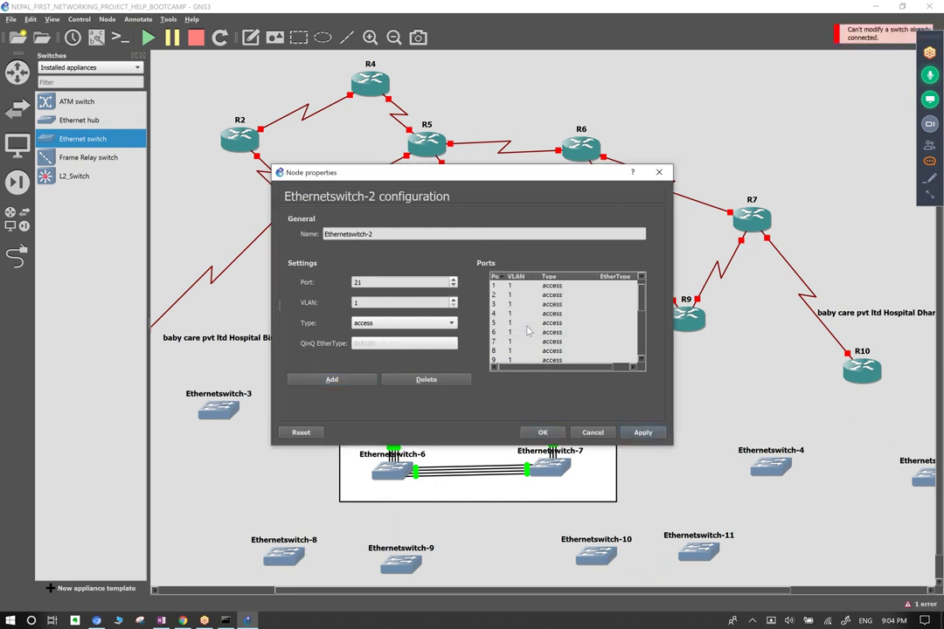
left_click(660, 172)
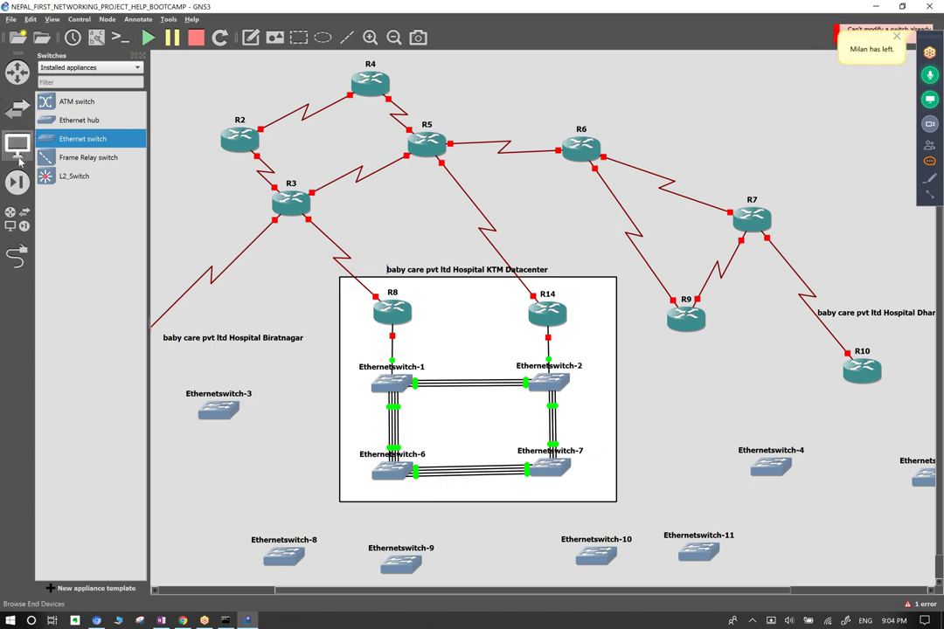
Drag three VPCS hosts, PC-1 to PC-3, from the all-devices list onto the canvas.
left_click(26, 215)
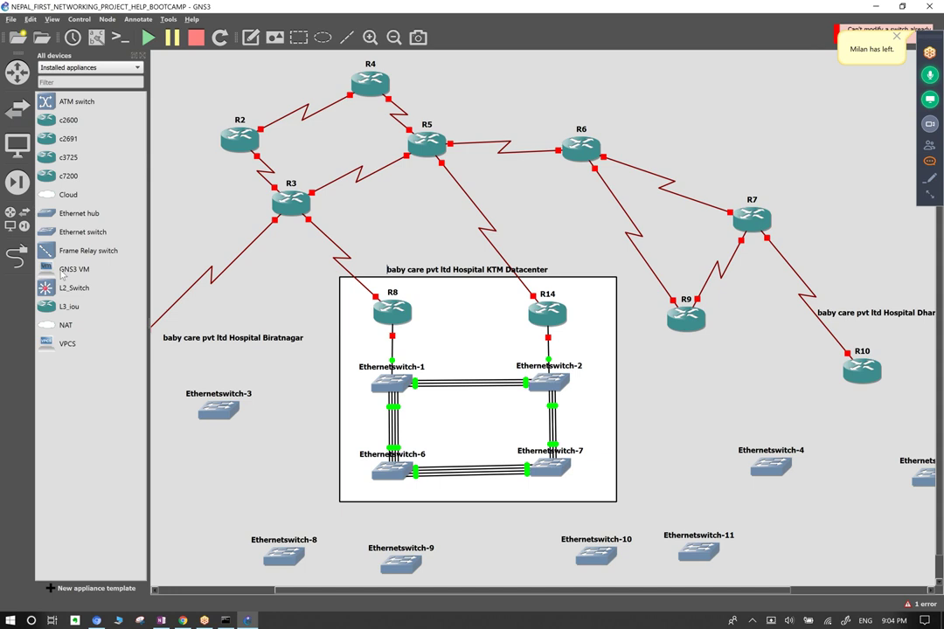
left_click_drag(66, 343, 323, 513)
left_click_drag(82, 347, 313, 453)
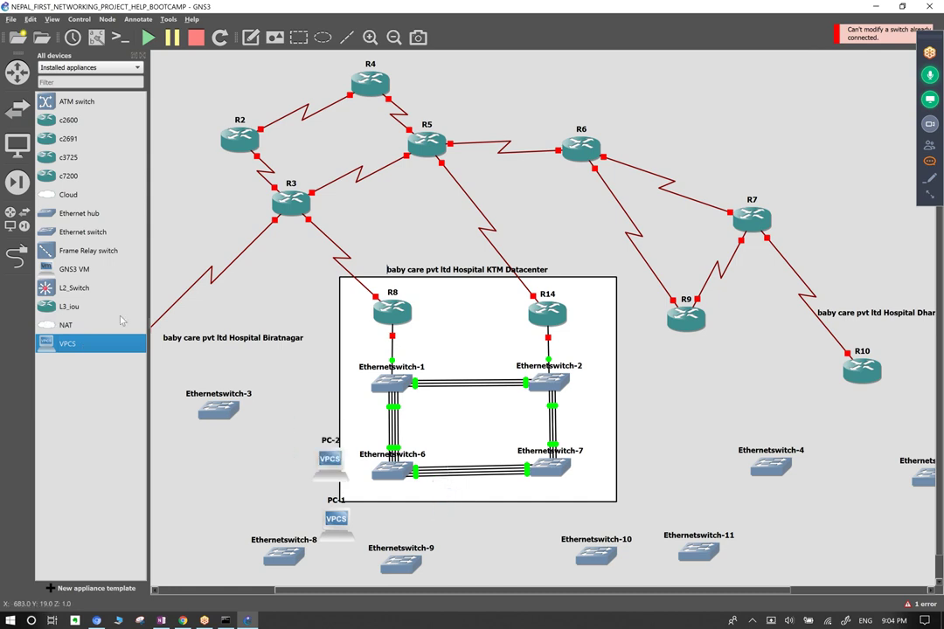
left_click_drag(66, 341, 682, 514)
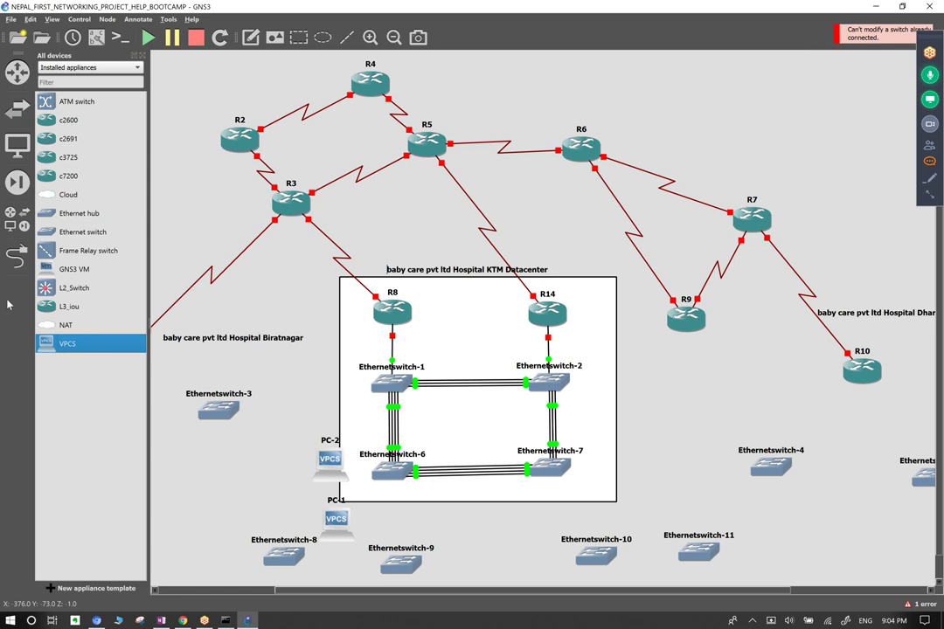
Add PC-4 beside PC-3, reposition both, and start changing PC-4's symbol.
left_click_drag(686, 515, 643, 500)
left_click_drag(702, 493, 668, 455)
right_click(668, 455)
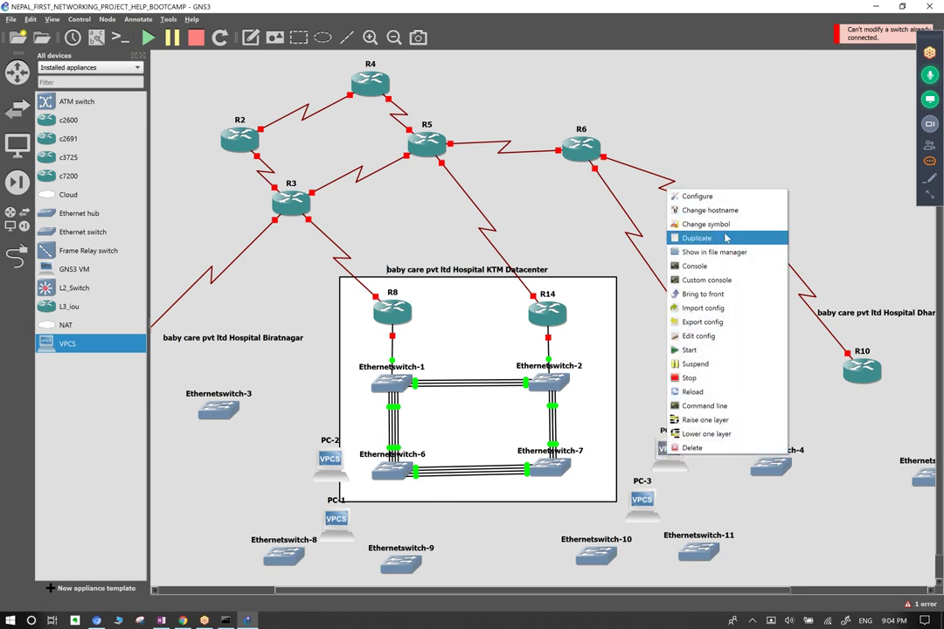
left_click(705, 224)
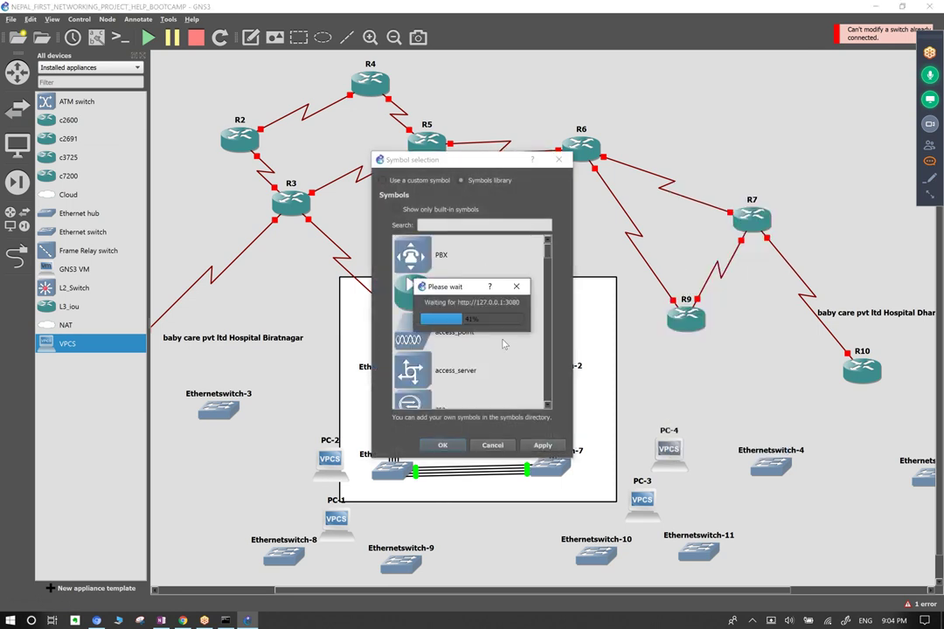
Give PC-4 the server symbol.
scroll(503, 336, "down", 3)
scroll(502, 341, "down", 10)
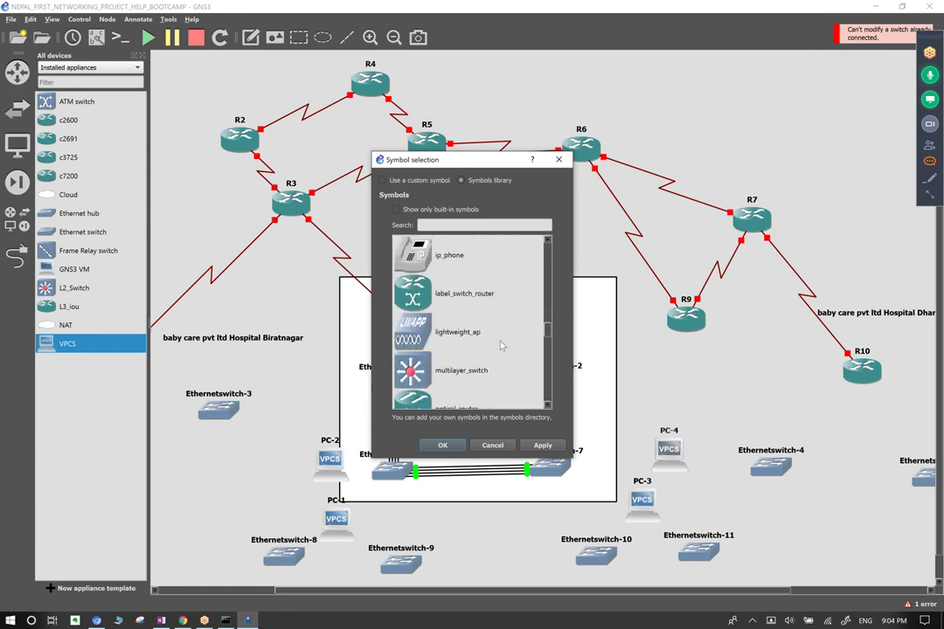
scroll(501, 346, "down", 3)
left_click(464, 258)
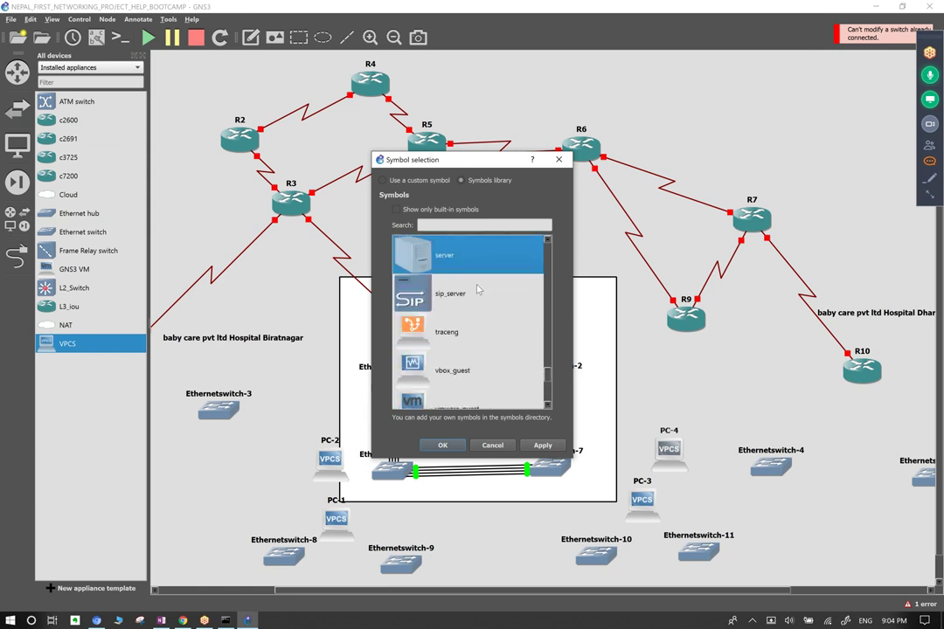
left_click(543, 445)
left_click(480, 447)
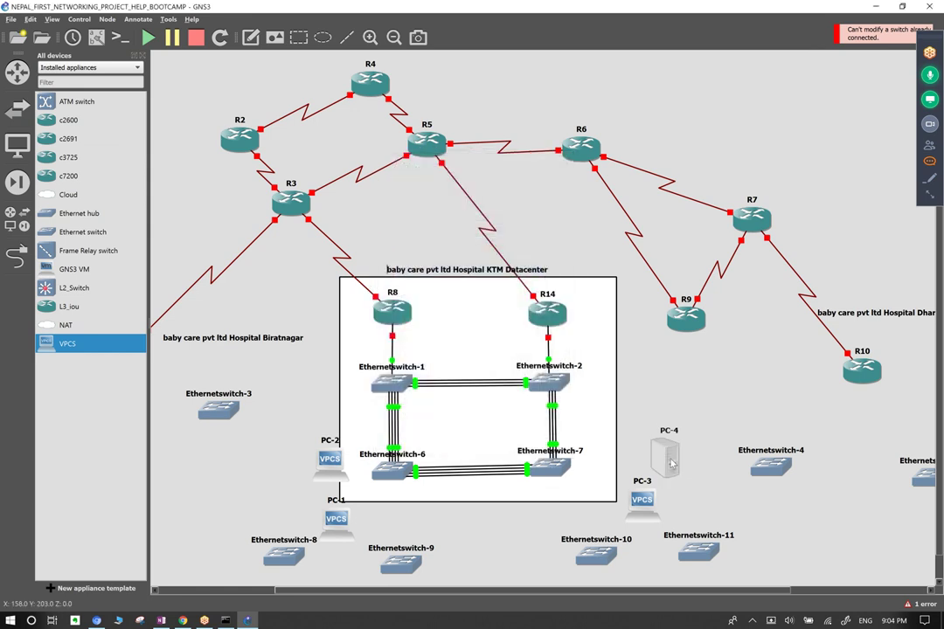
Rename PC-4 to apachehttpserver, then edit the hostname to separate the words.
double_click(668, 417)
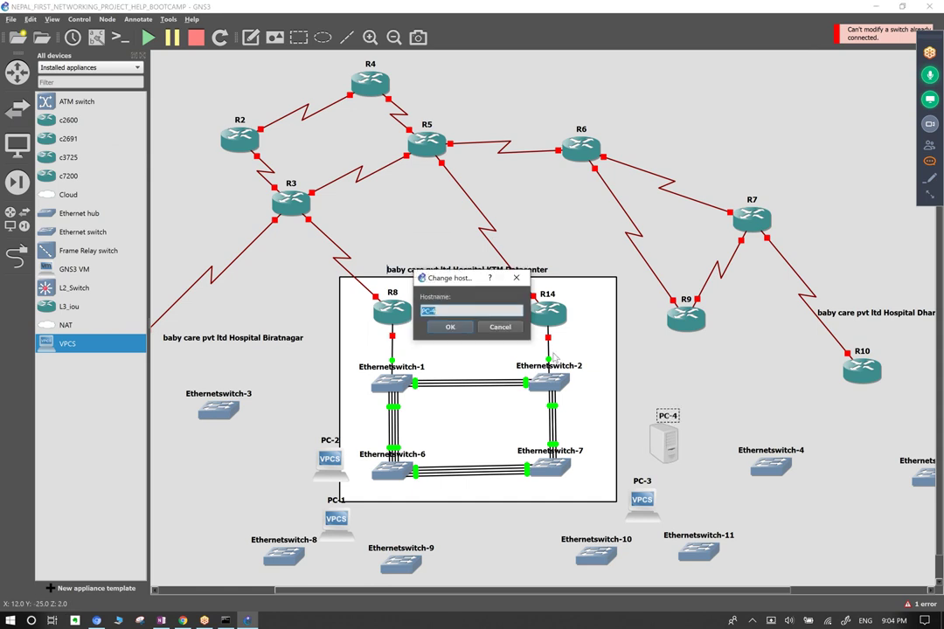
type("apache http server")
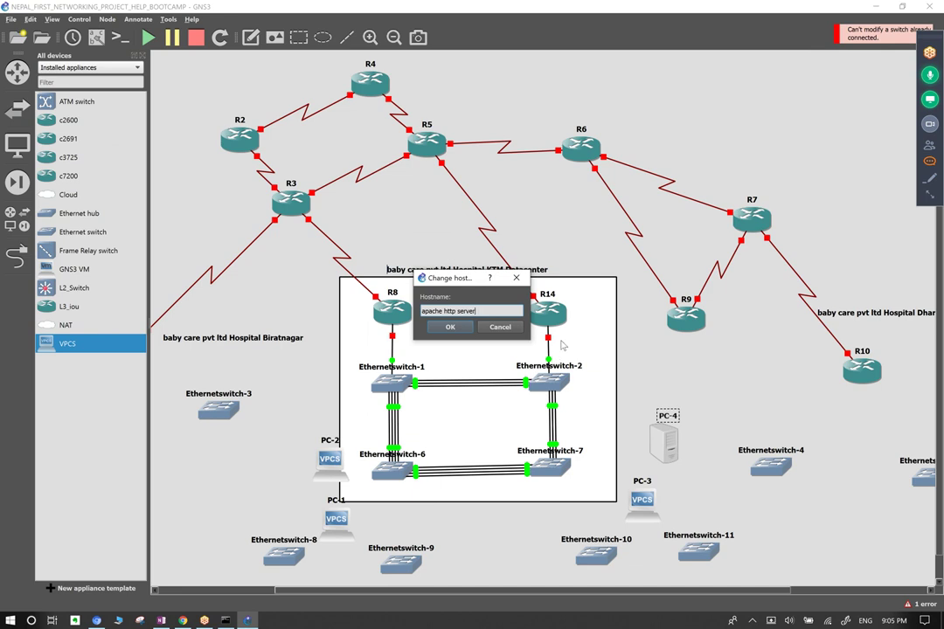
left_click(462, 331)
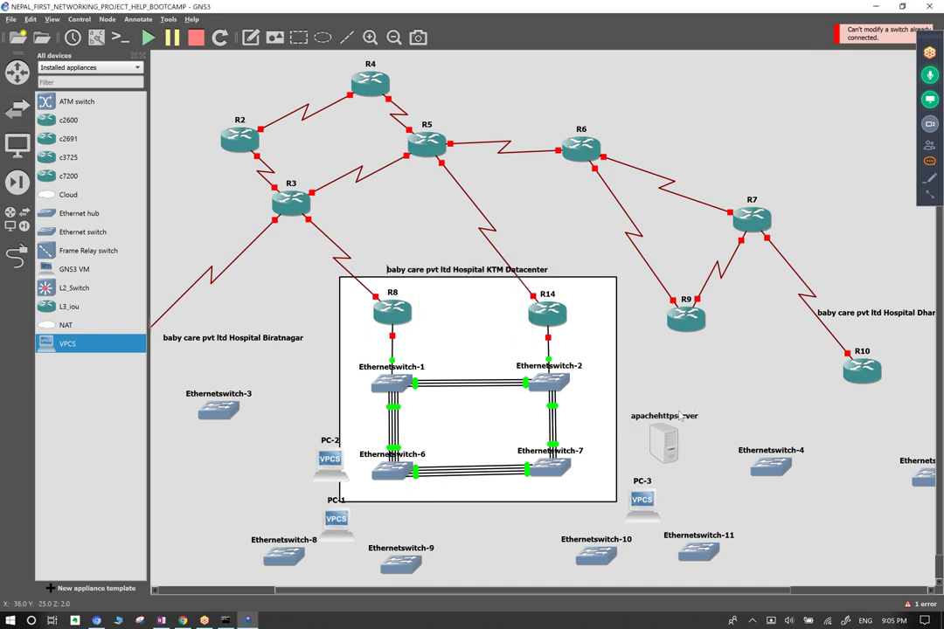
key("F2")
left_click(445, 312)
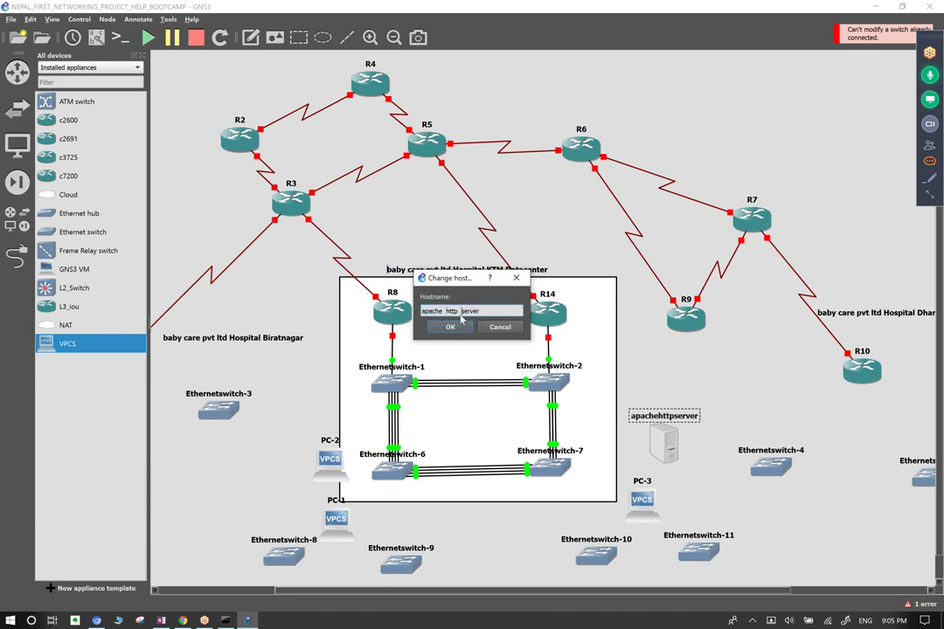
left_click(461, 329)
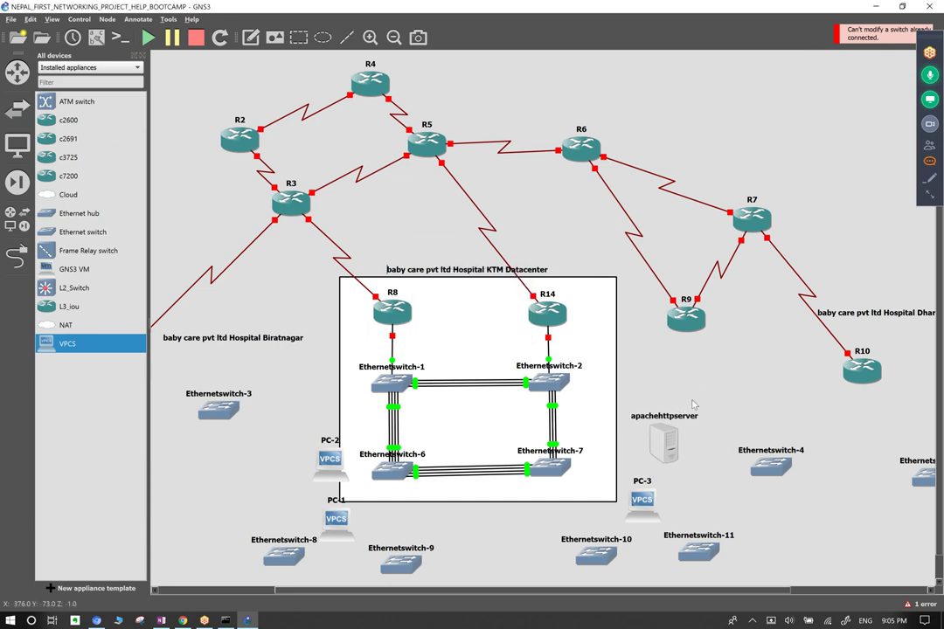
Change the server's hostname to HTTP_Server, then to HTTP/S_Server, and deselect it.
key("F2")
type("HTTP_Server")
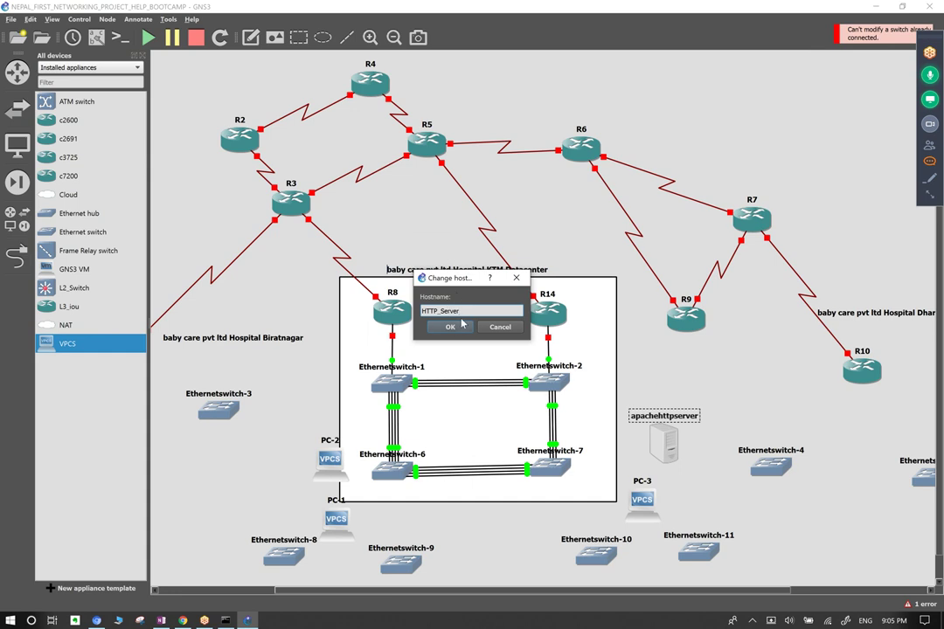
left_click(461, 325)
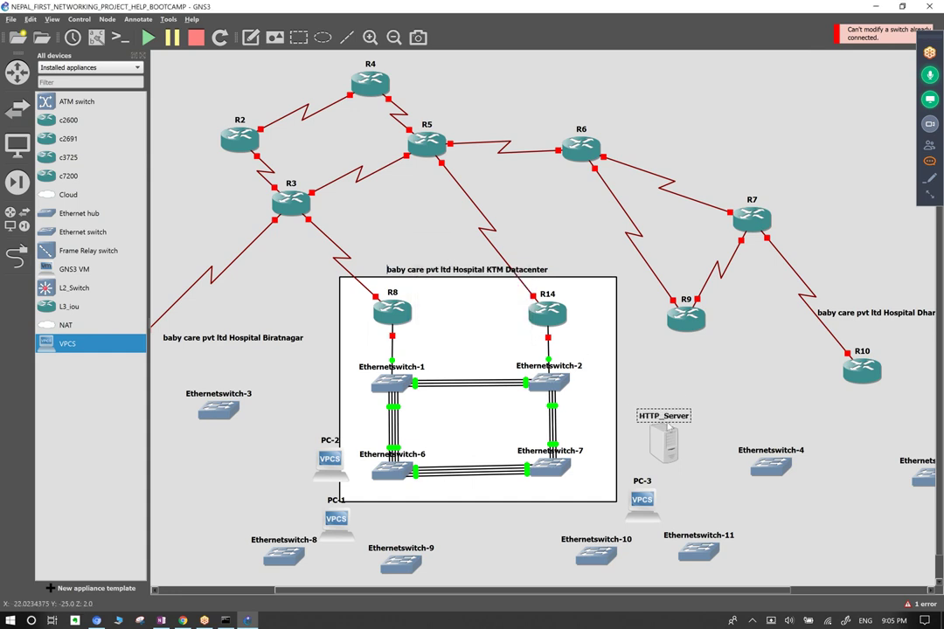
left_click(440, 311)
type("/S_Server")
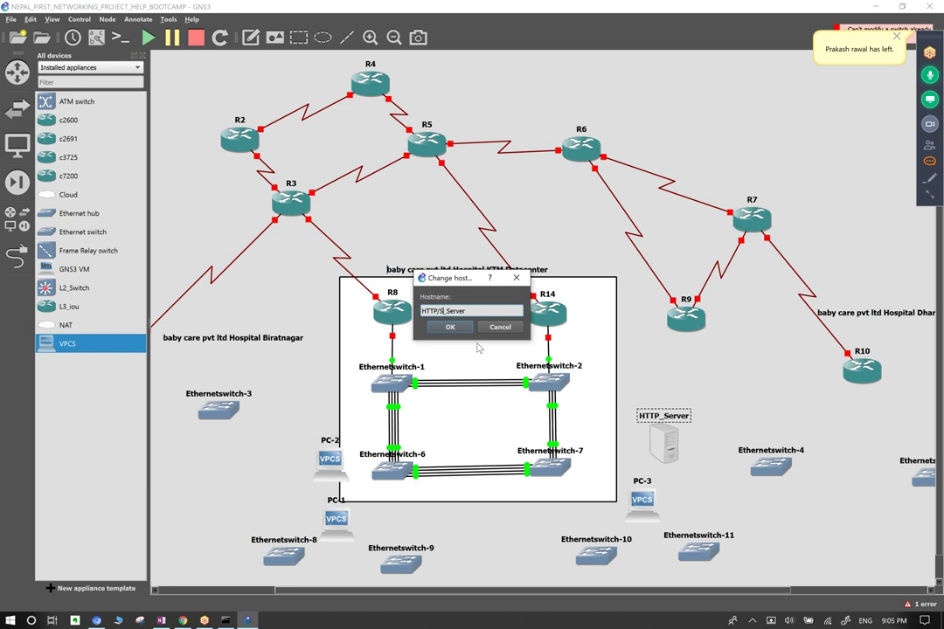
left_click(450, 326)
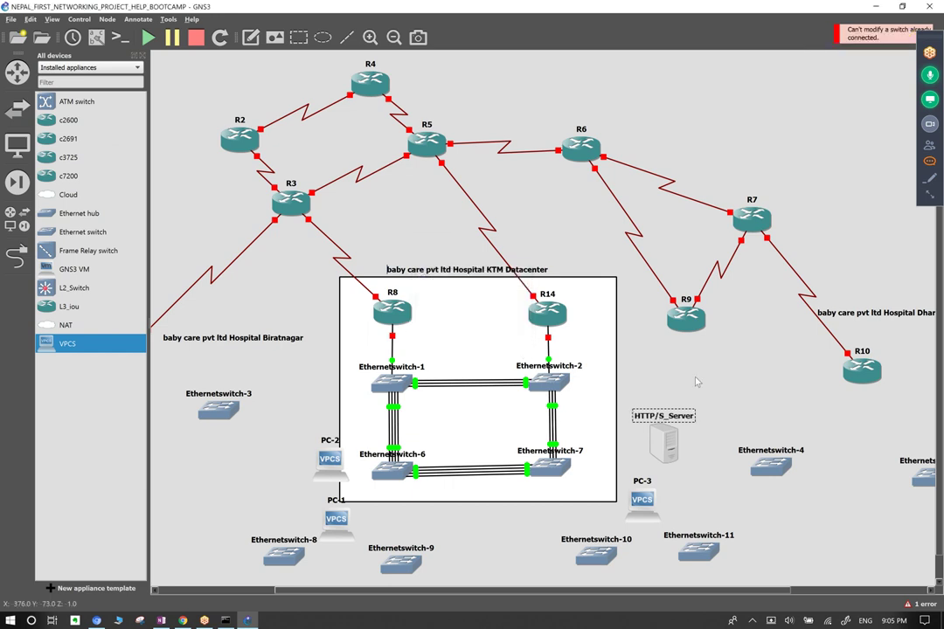
left_click(664, 422)
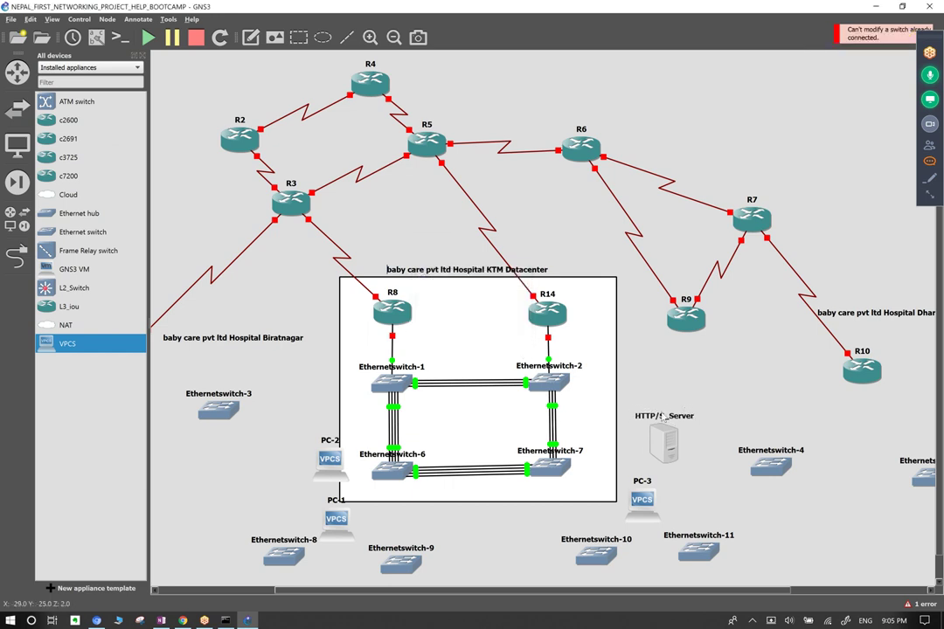
Rename the PC-3 node to FTP_SERVER.
double_click(643, 481)
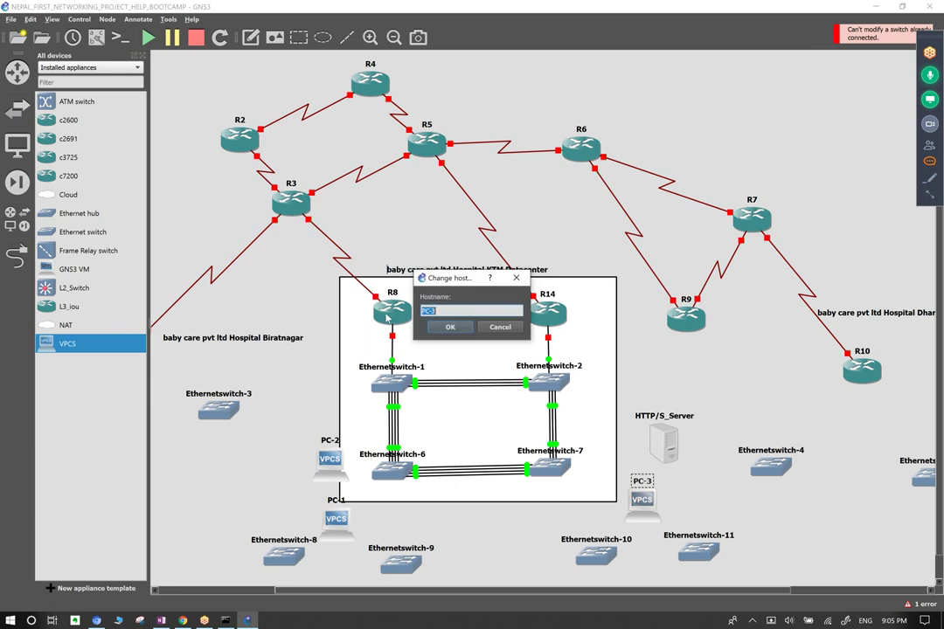
type("f")
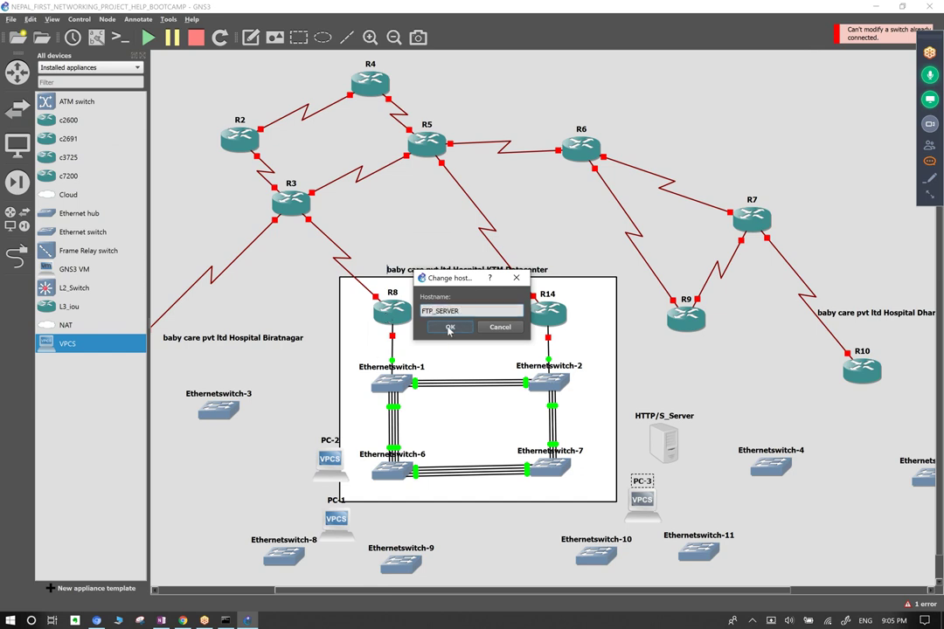
key("Return")
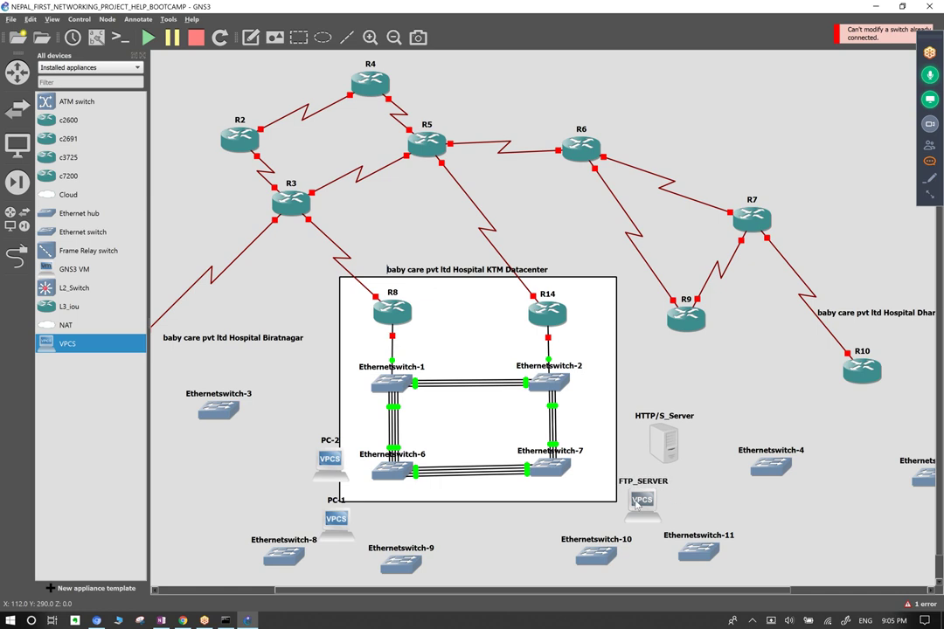
Change FTP_SERVER's symbol to the server icon.
right_click(637, 499)
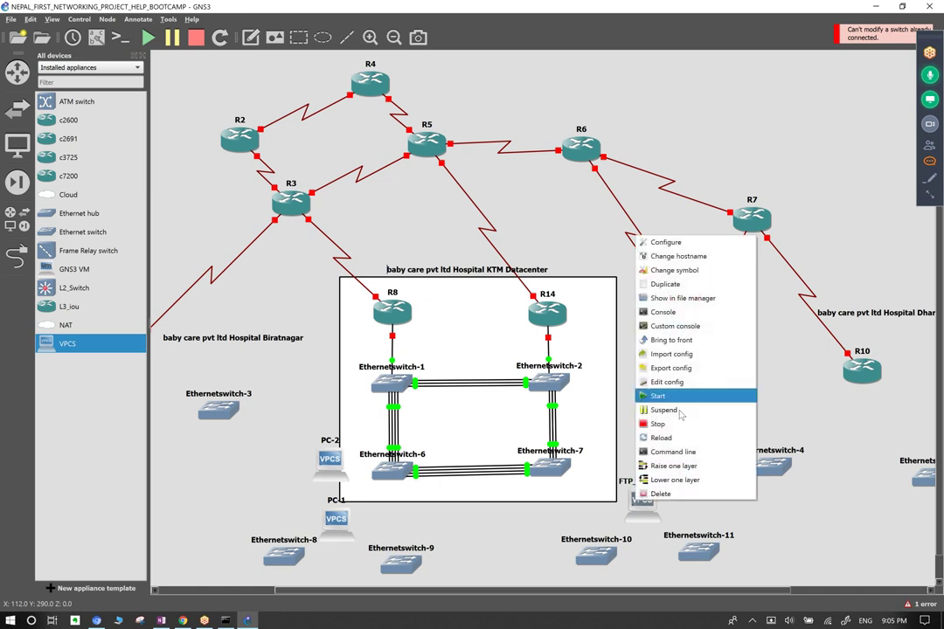
left_click(699, 272)
scroll(481, 293, "down", 3)
scroll(479, 290, "up", 1)
scroll(479, 291, "down", 4)
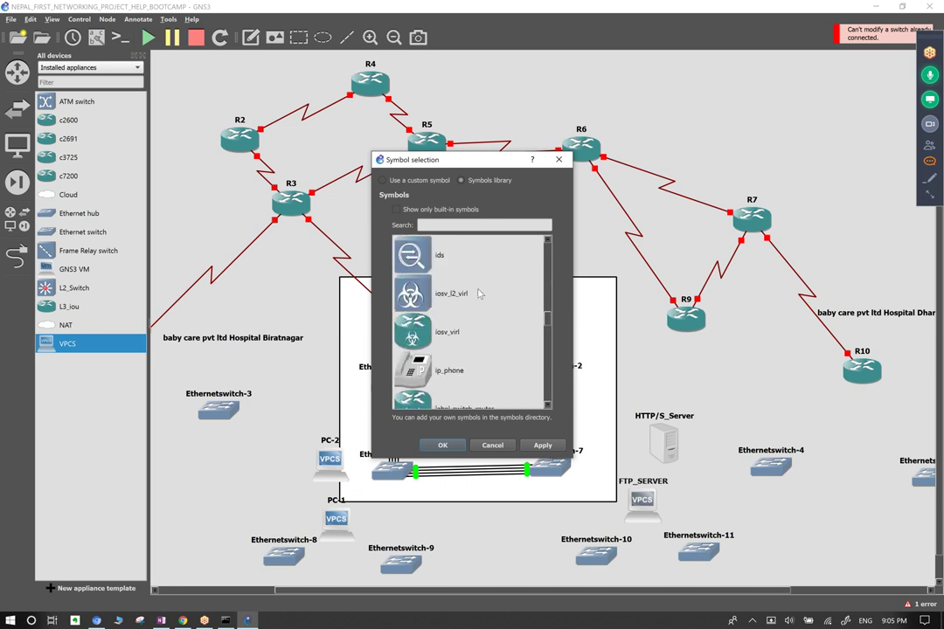
scroll(479, 294, "down", 6)
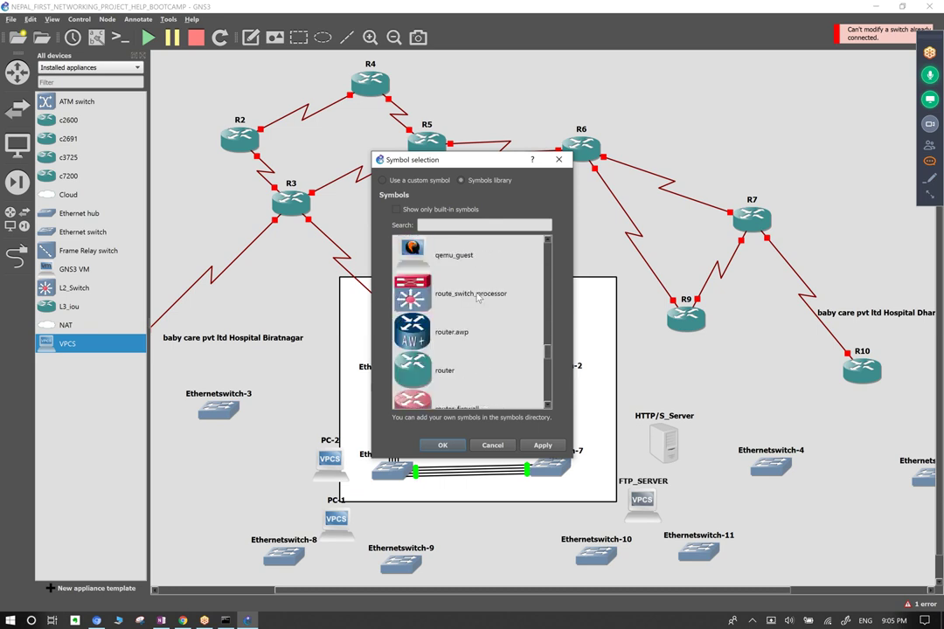
scroll(477, 298, "down", 3)
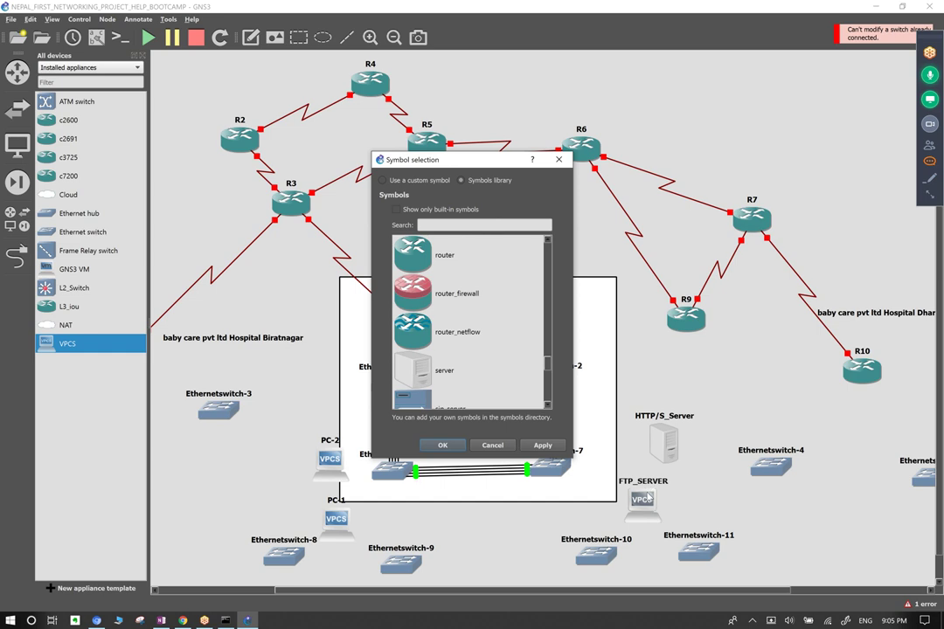
left_click(439, 373)
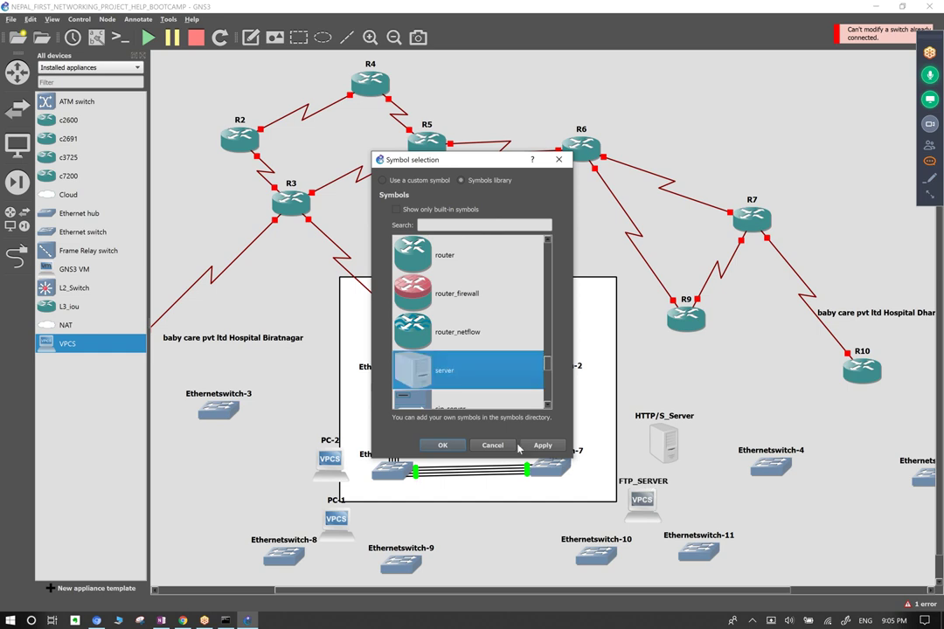
left_click(542, 445)
left_click(492, 445)
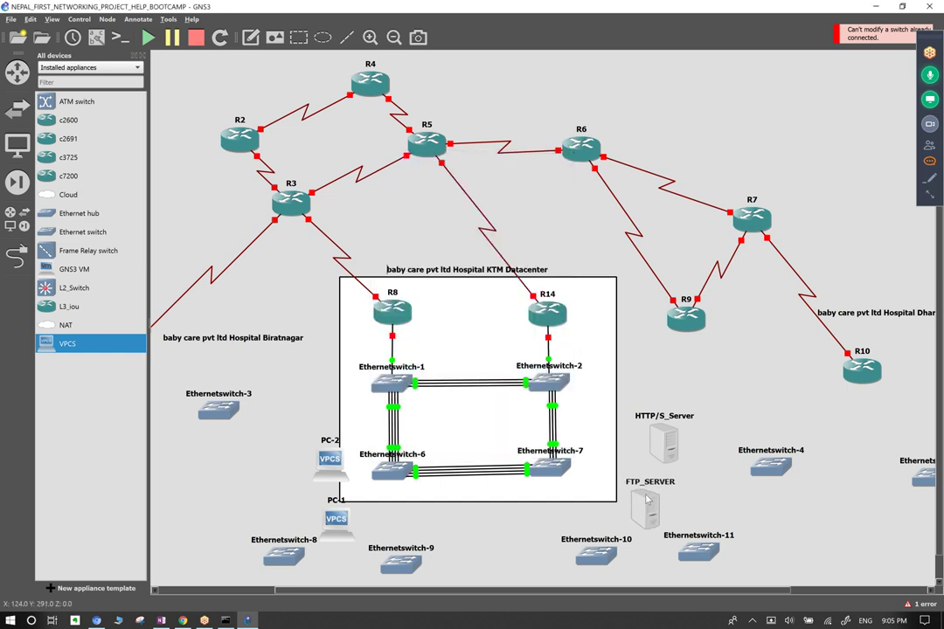
Select the HTTP/S_Server node.
right_click(668, 441)
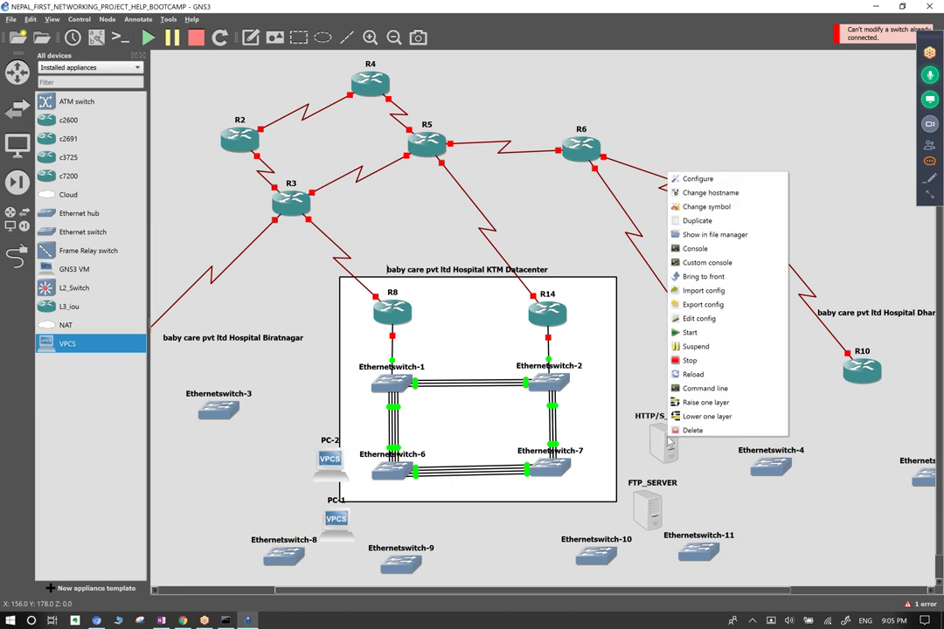
left_click(707, 469)
left_click_drag(716, 404, 652, 465)
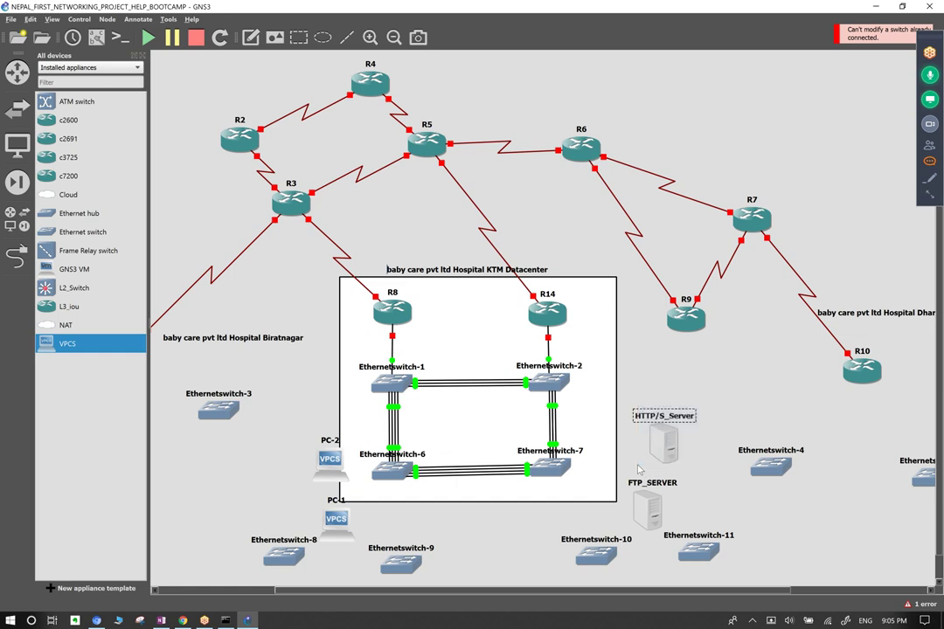
Select HTTP/S_Server and briefly open and close the meeting chat panel.
left_click(712, 368)
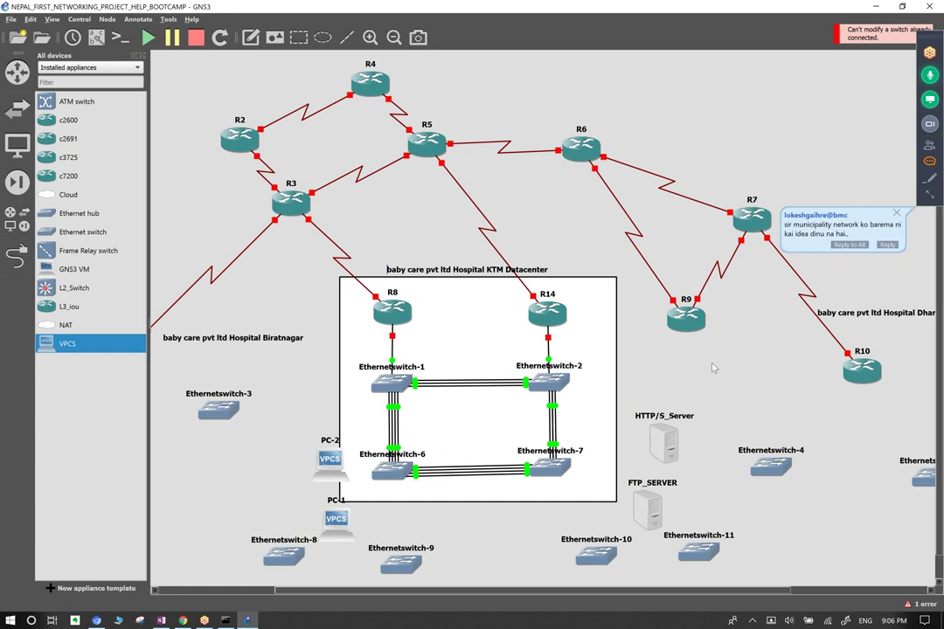
left_click_drag(694, 387, 651, 447)
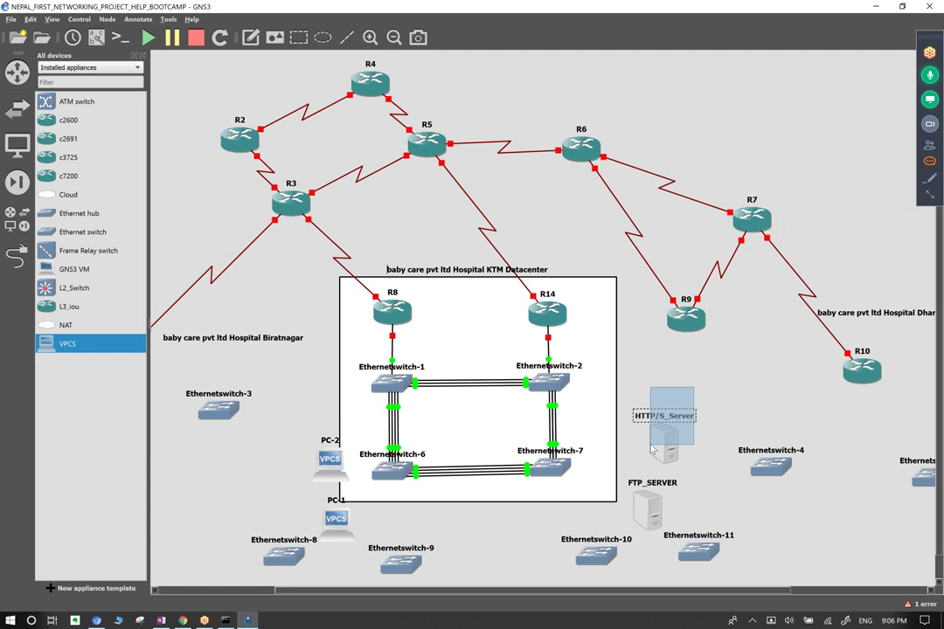
left_click_drag(651, 447, 651, 448)
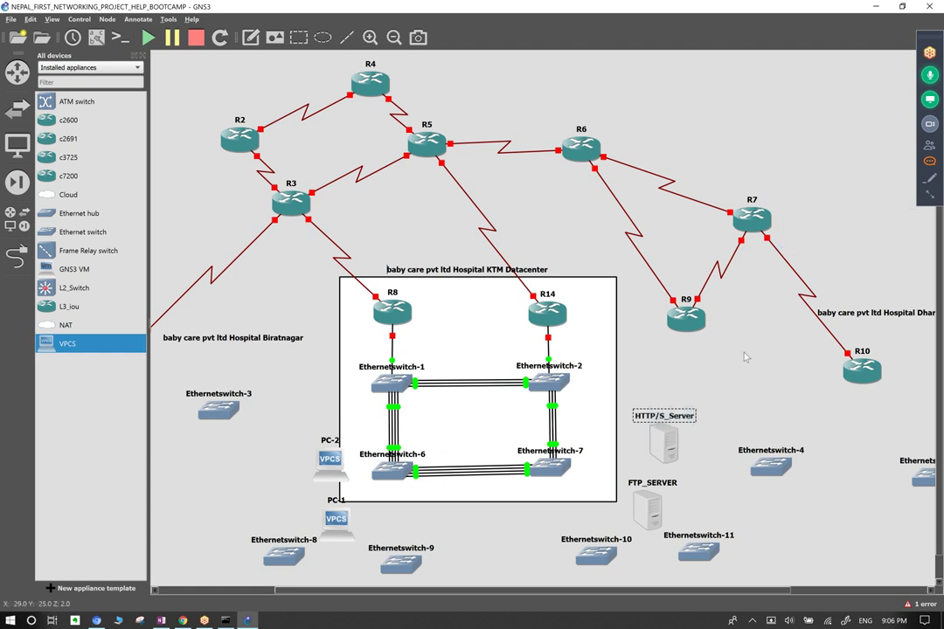
left_click(930, 162)
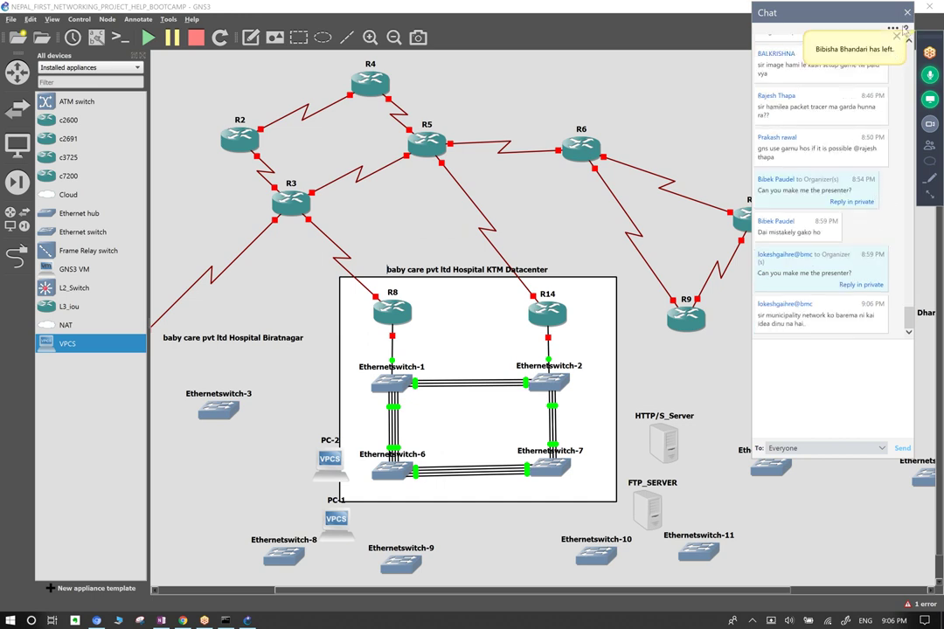
left_click(906, 12)
left_click(907, 12)
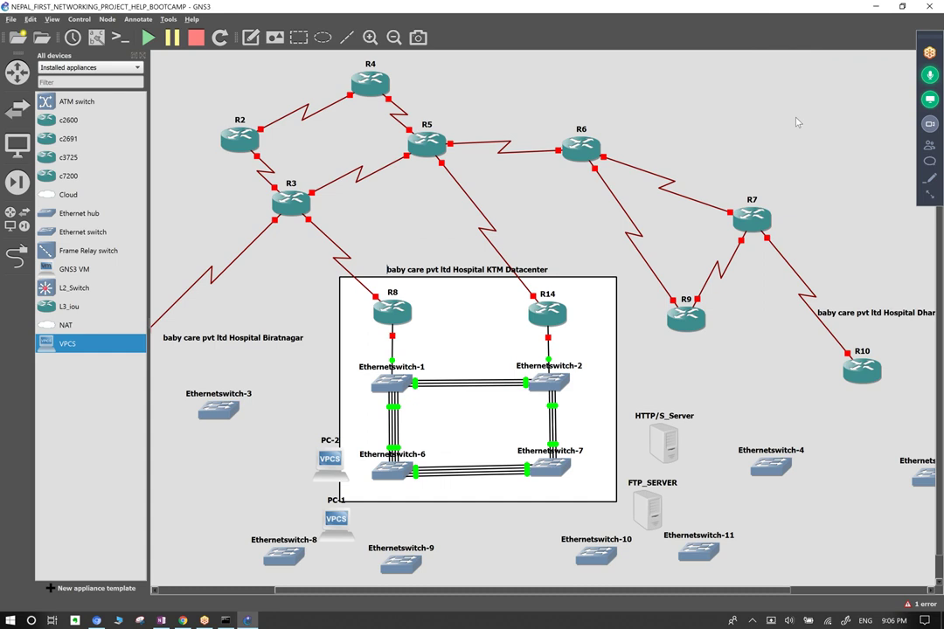
Place HTTP/S_Server above FTP_SERVER and shift Ethernetswitch-4 and Ethernetswitch-11 into the bottom row.
left_click_drag(719, 429, 704, 488)
left_click_drag(774, 467, 755, 500)
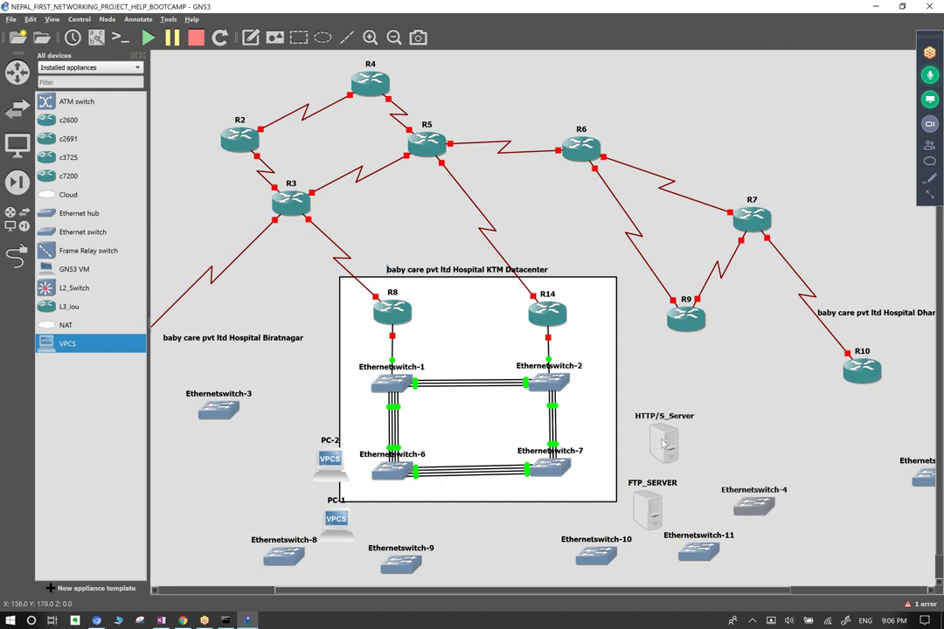
left_click_drag(664, 442, 662, 421)
left_click_drag(646, 507, 660, 470)
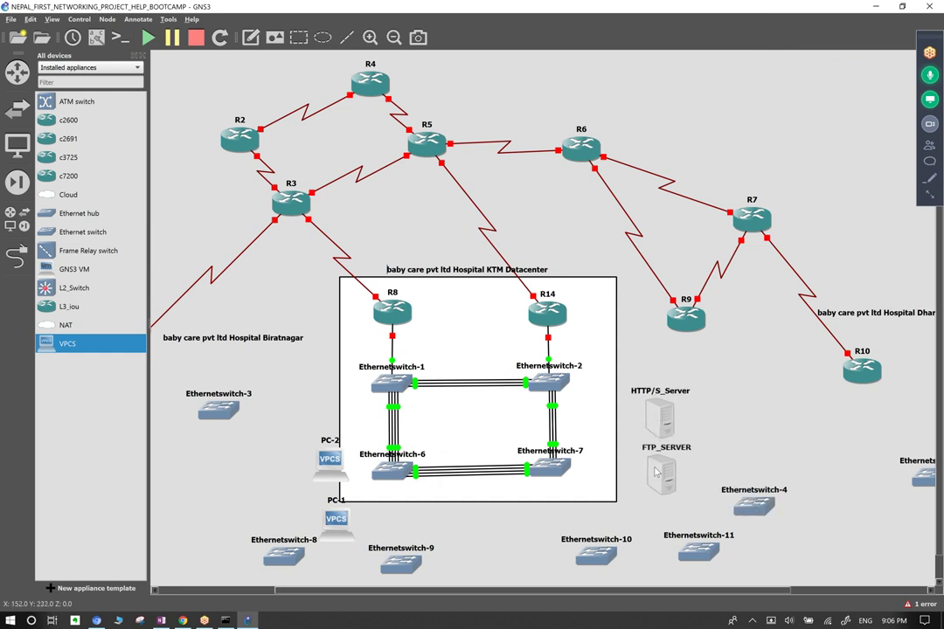
left_click_drag(698, 550, 673, 557)
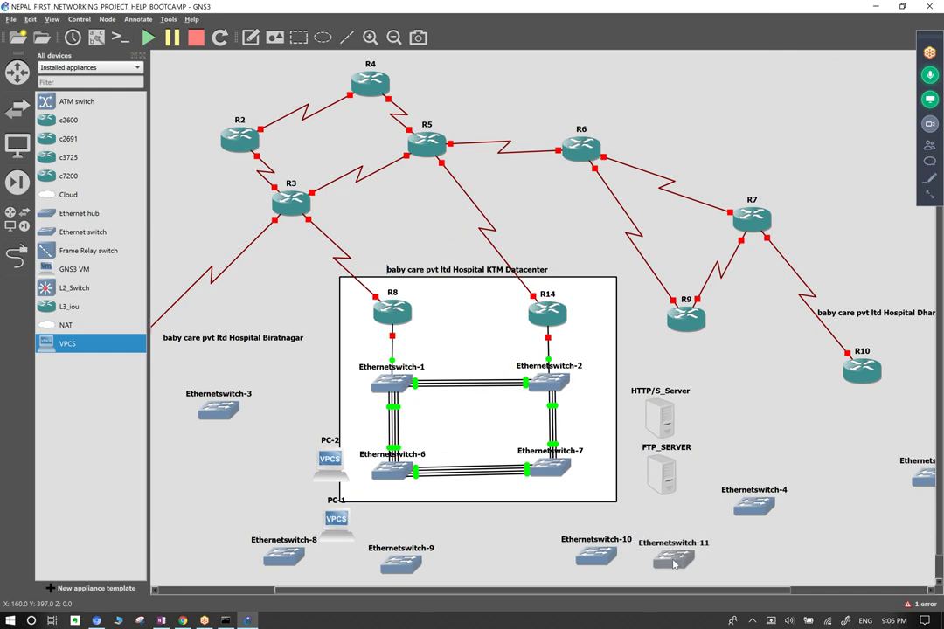
left_click_drag(740, 517, 731, 559)
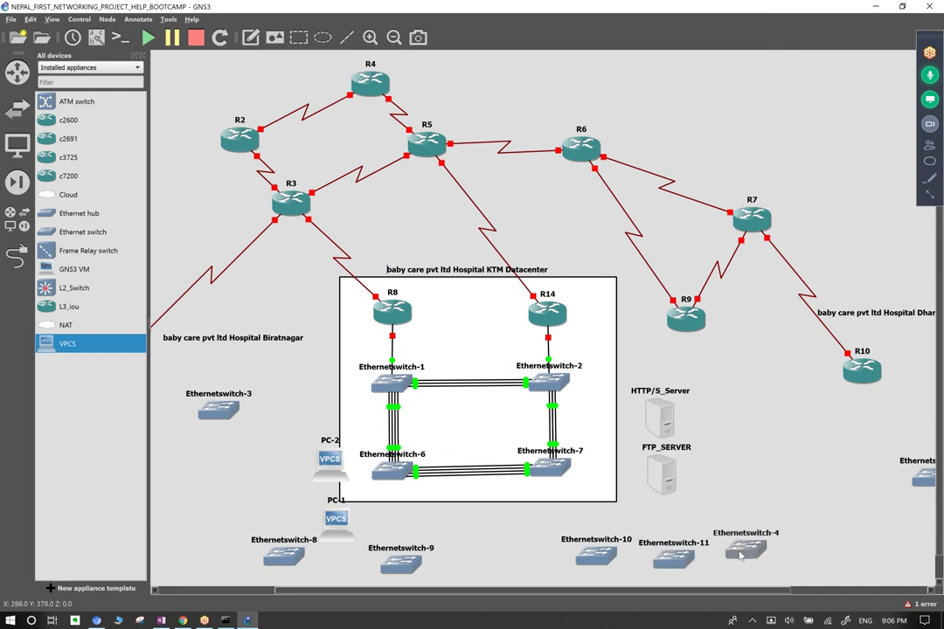
Change PC-2's hostname to SIP_SERVER, nudge it slightly left, and check the meeting chat.
right_click(344, 471)
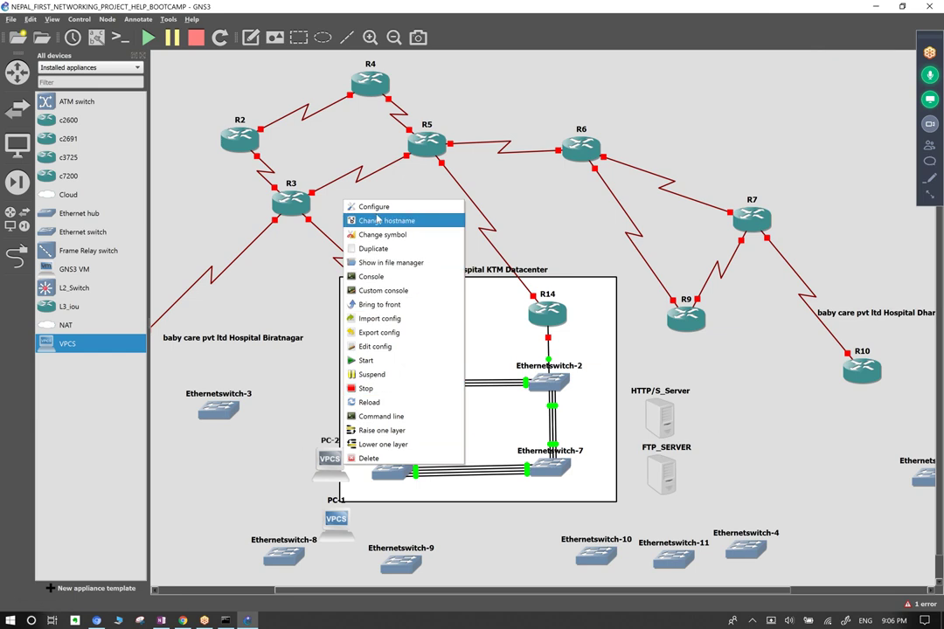
left_click(378, 219)
type("SIP_SERVER")
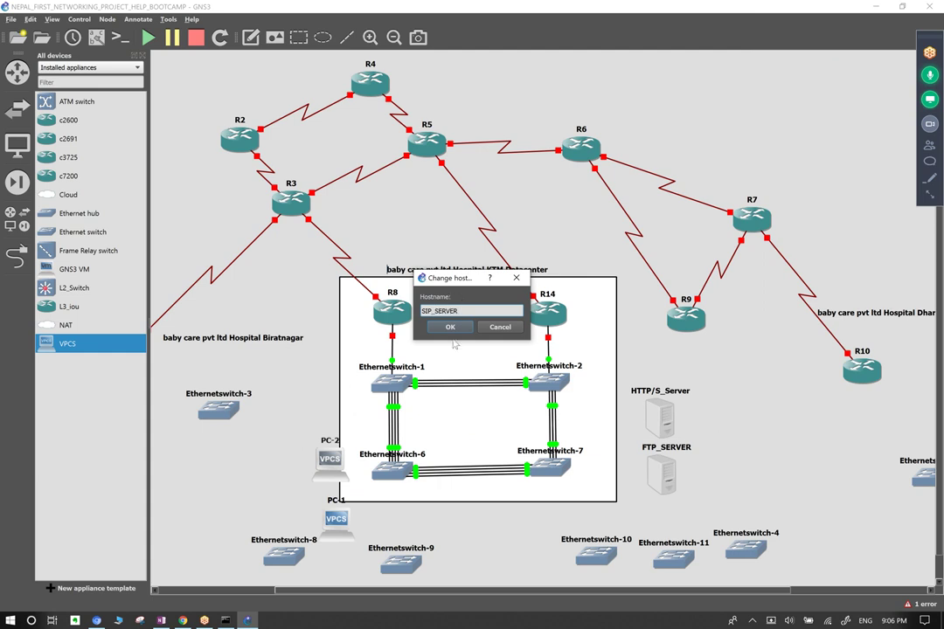
left_click(450, 327)
left_click_drag(324, 463, 304, 472)
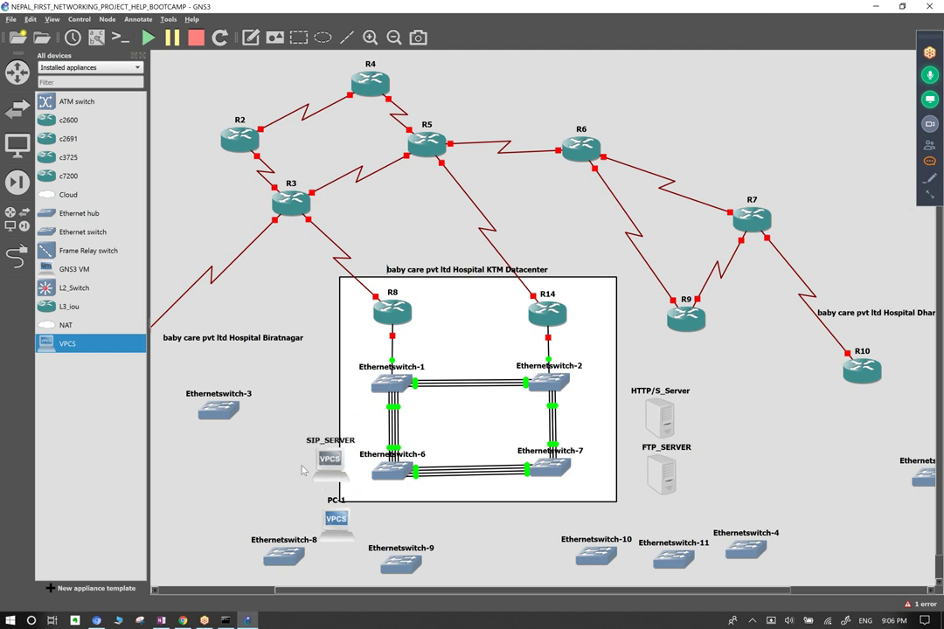
left_click(929, 162)
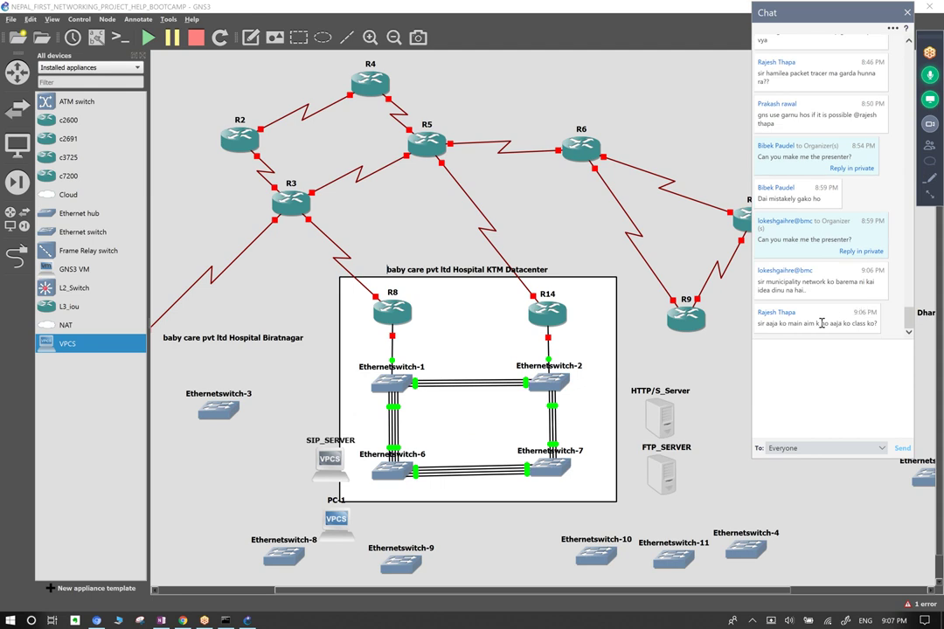
left_click(907, 12)
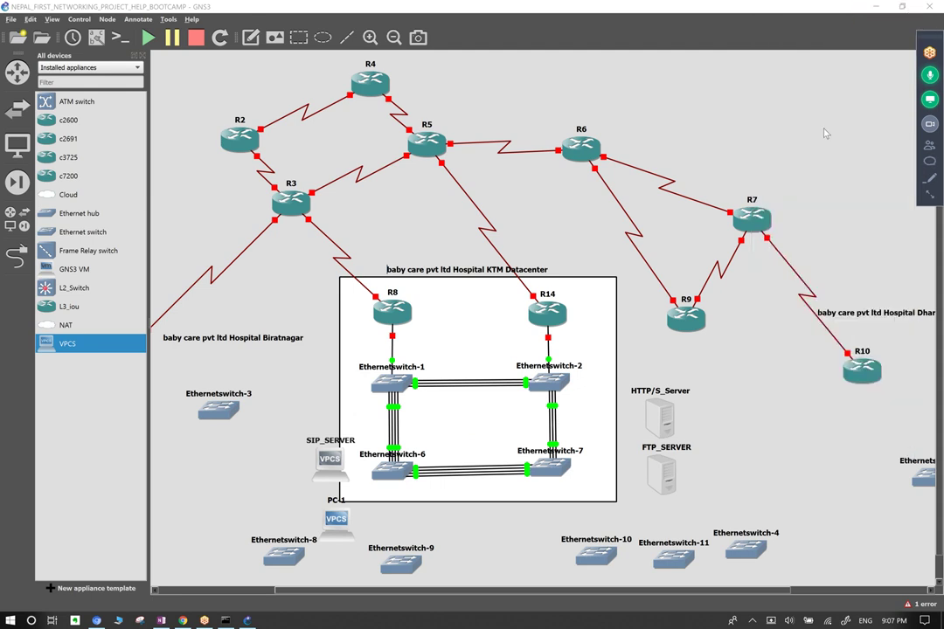
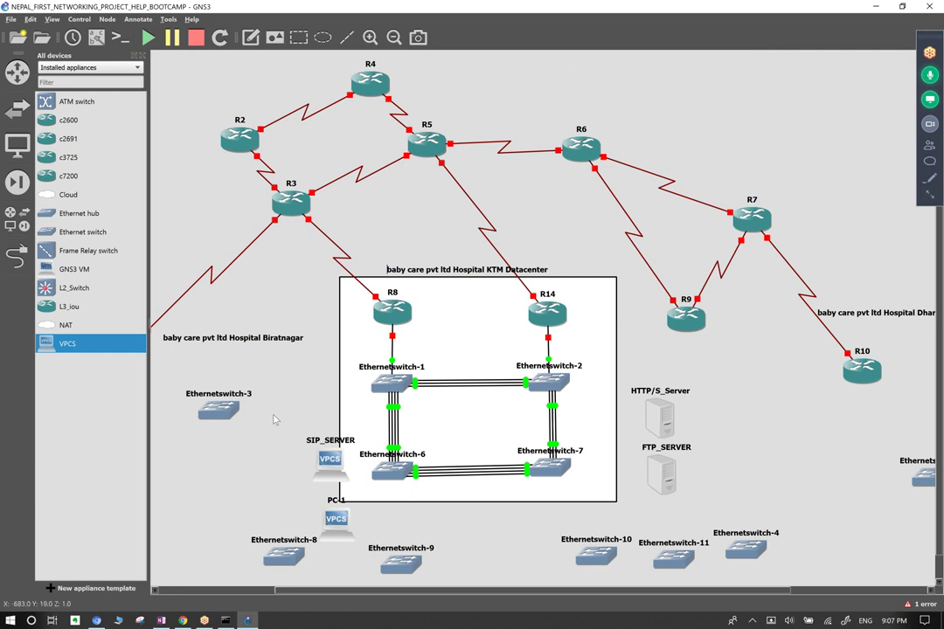
Replace SIP_SERVER's computer icon with the server symbol from the Symbols library.
left_click_drag(311, 476, 292, 469)
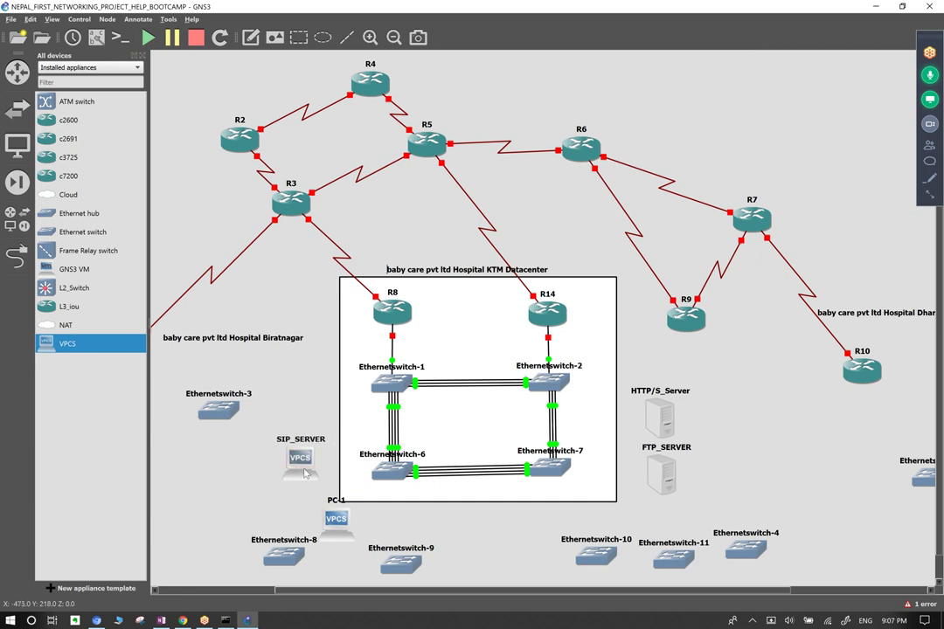
right_click(301, 198)
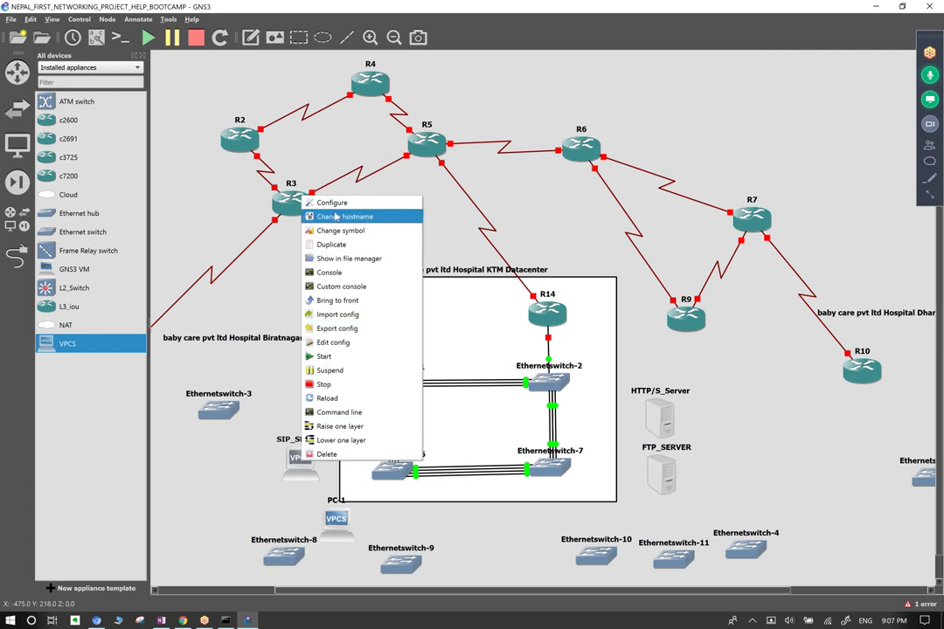
left_click(339, 230)
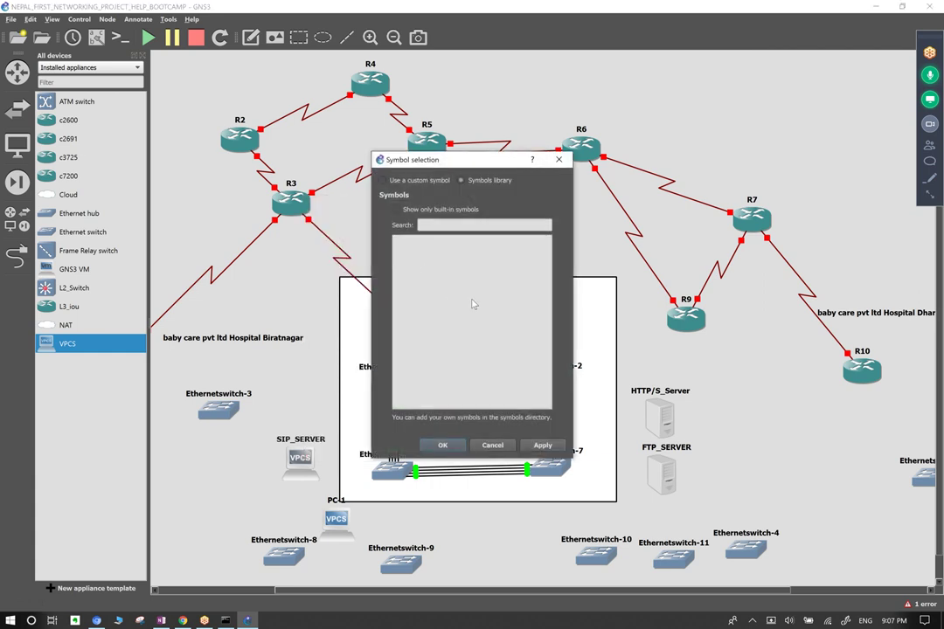
scroll(475, 312, "down", 10)
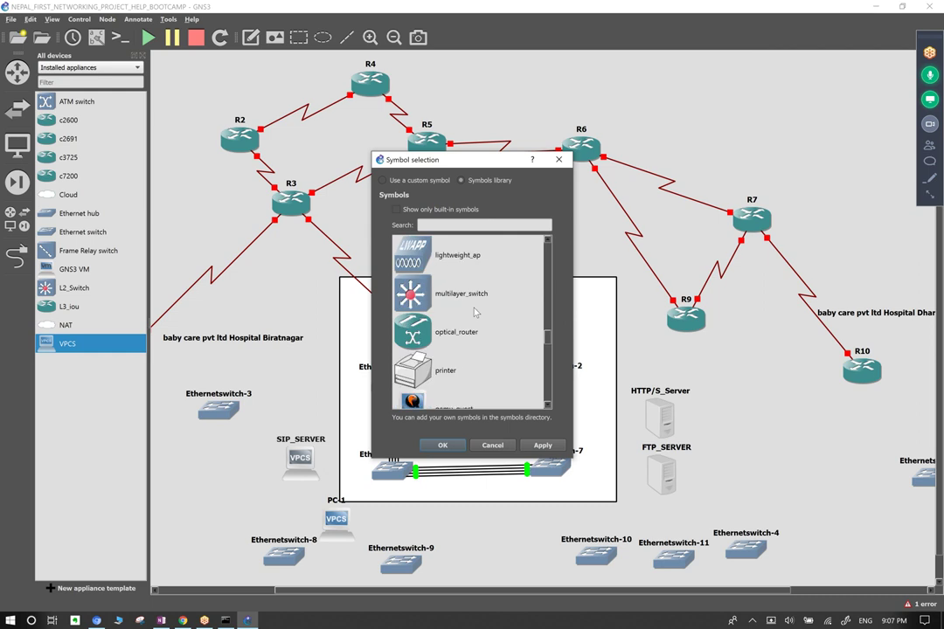
scroll(473, 313, "up", 3)
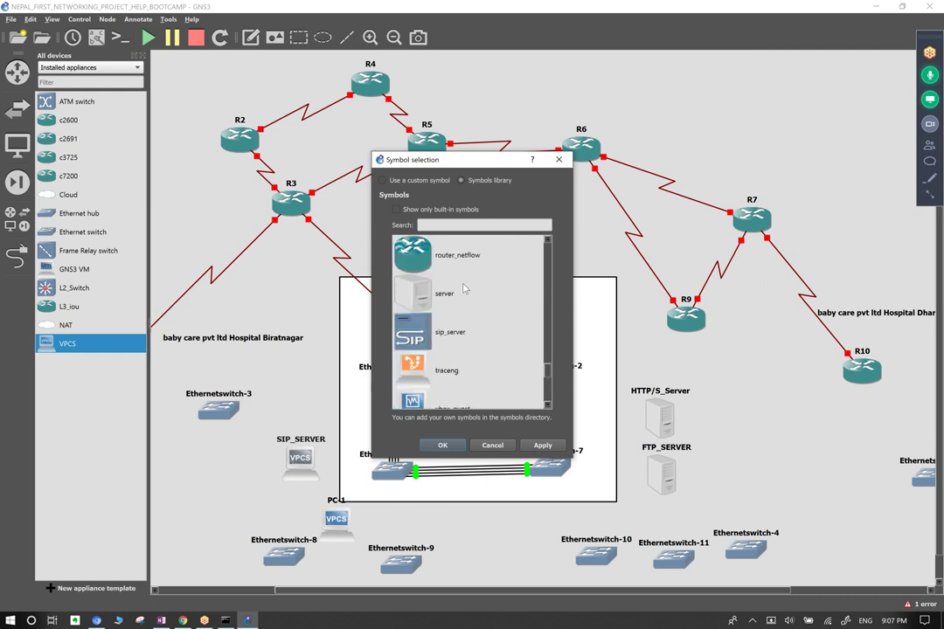
left_click(426, 289)
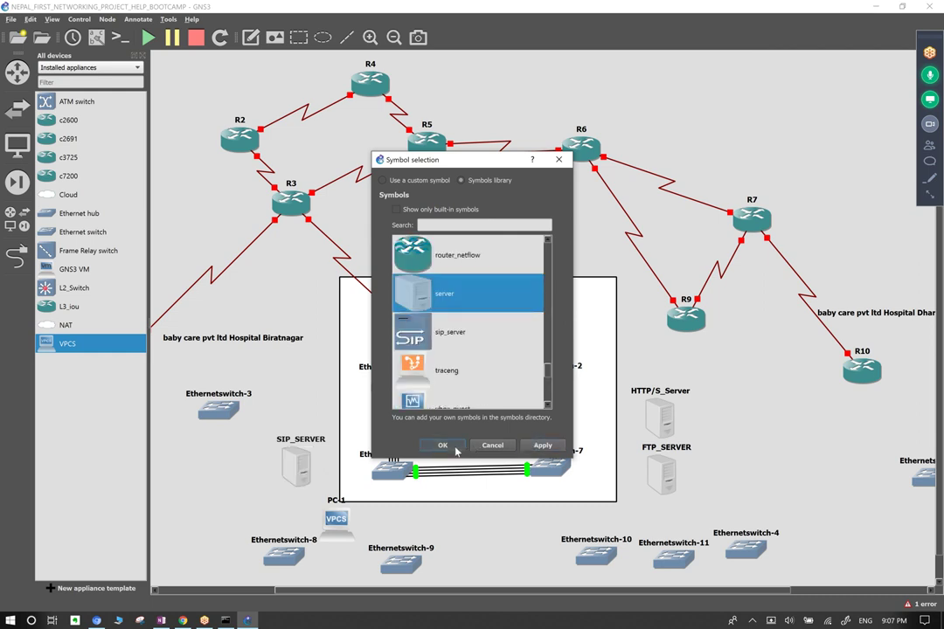
left_click(443, 445)
left_click_drag(470, 393, 485, 333)
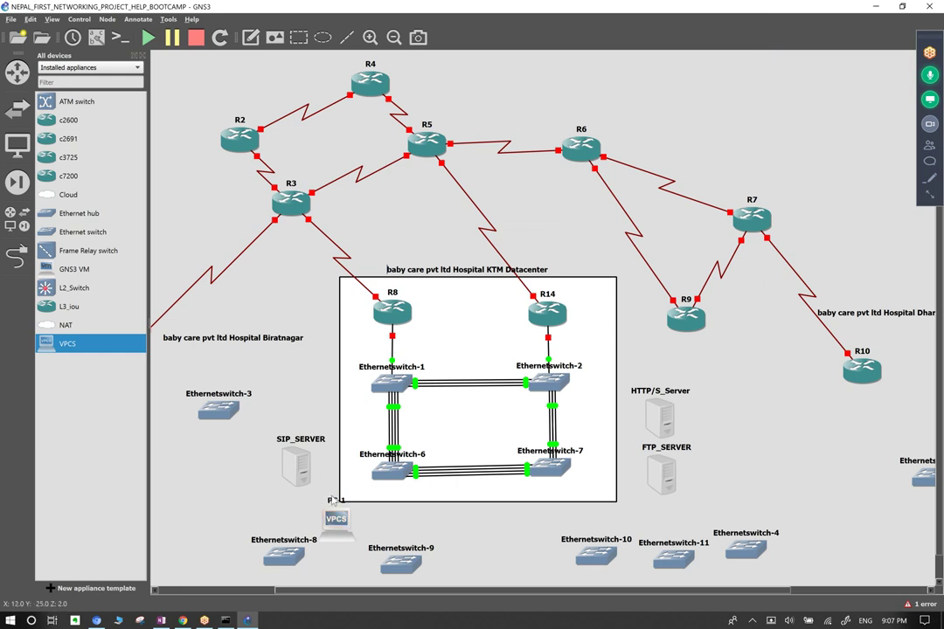
Give PC-1 the same server symbol.
right_click(333, 530)
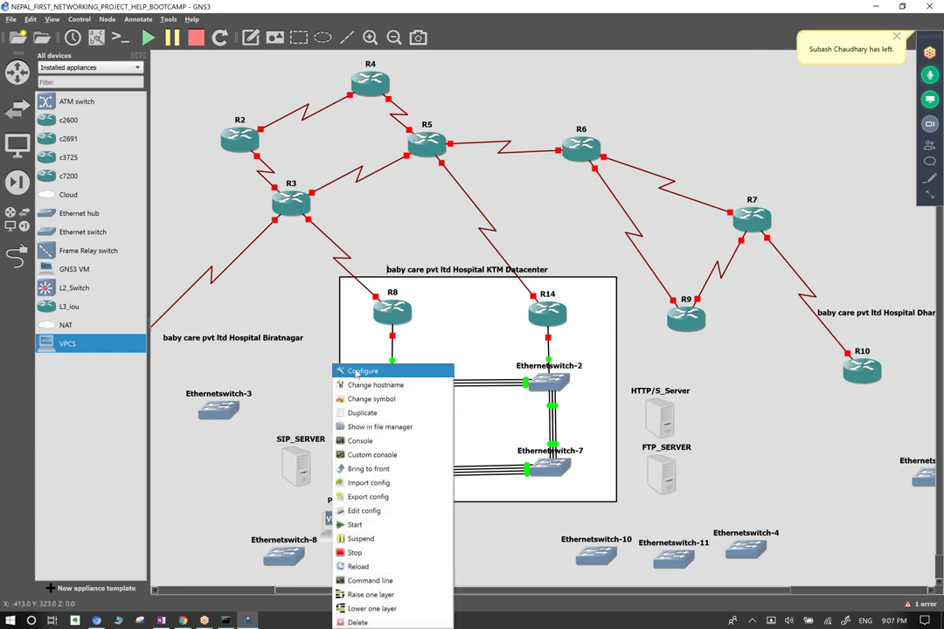
left_click(369, 399)
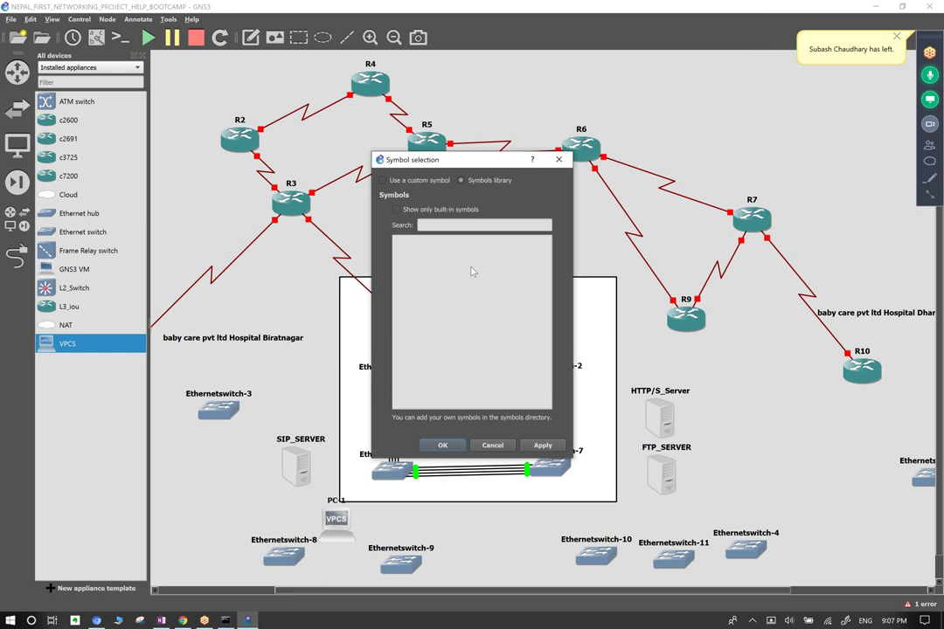
scroll(477, 341, "down", 5)
scroll(477, 345, "down", 10)
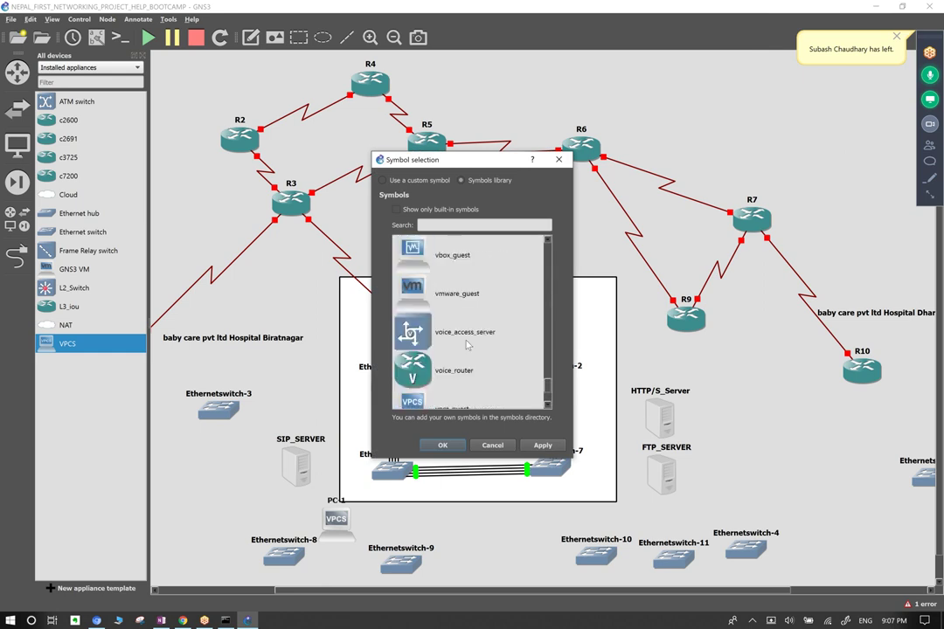
scroll(464, 347, "up", 3)
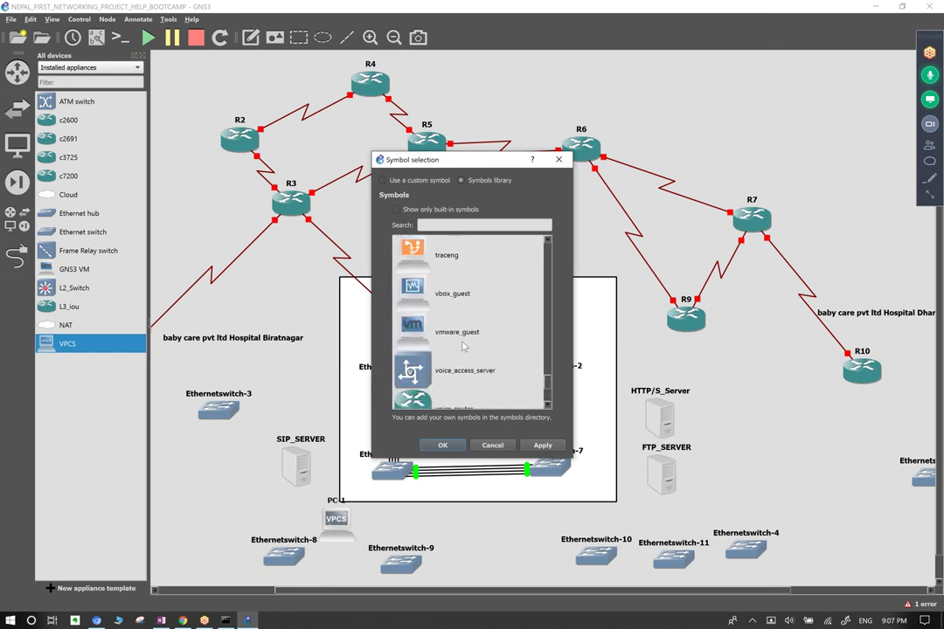
left_click(427, 291)
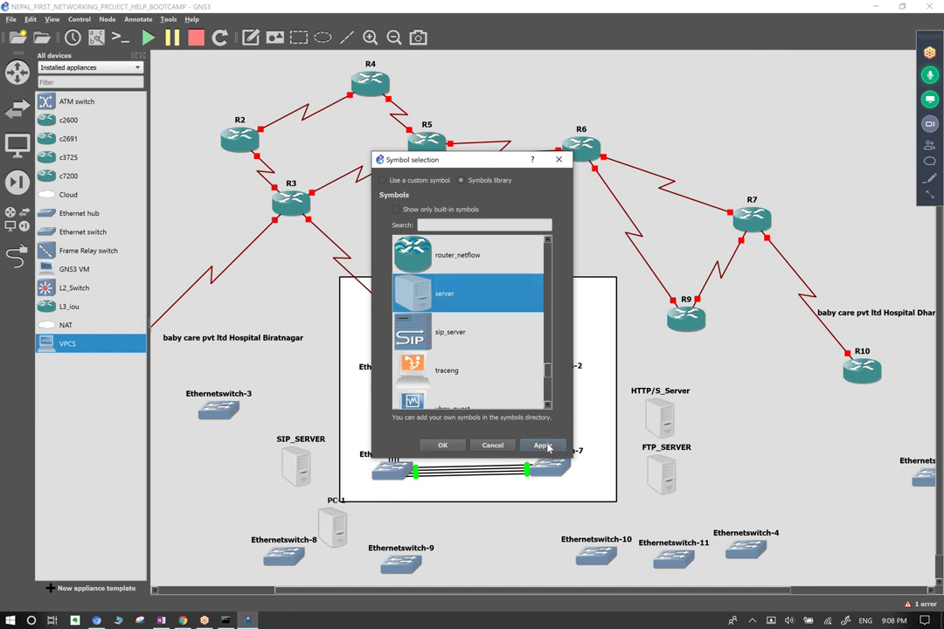
left_click(442, 445)
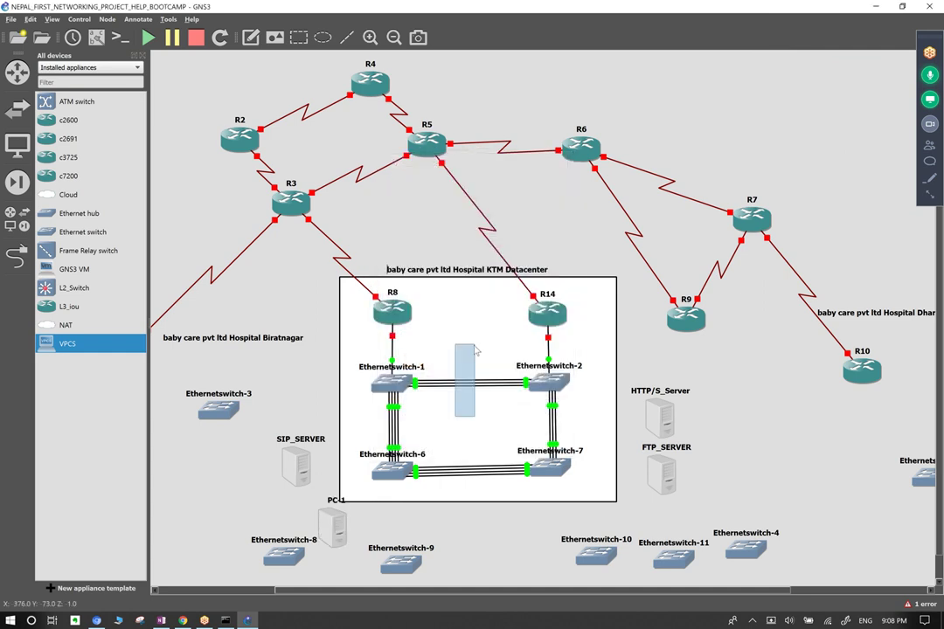
left_click_drag(357, 350, 617, 516)
Begin a cable from SIP_SERVER's Ethernet0 toward Ethernetswitch-6, then cancel it.
left_click(590, 478)
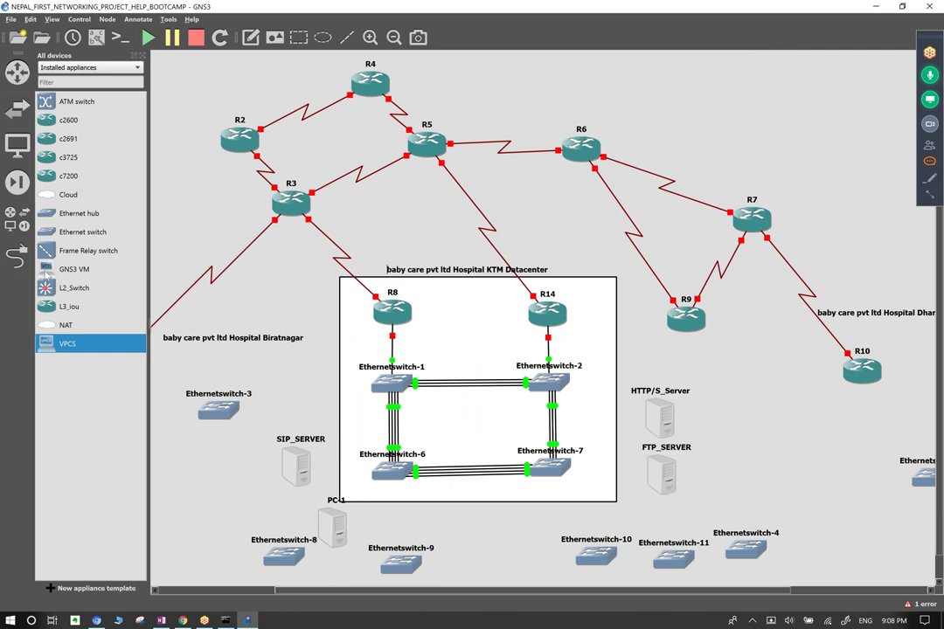
left_click(17, 259)
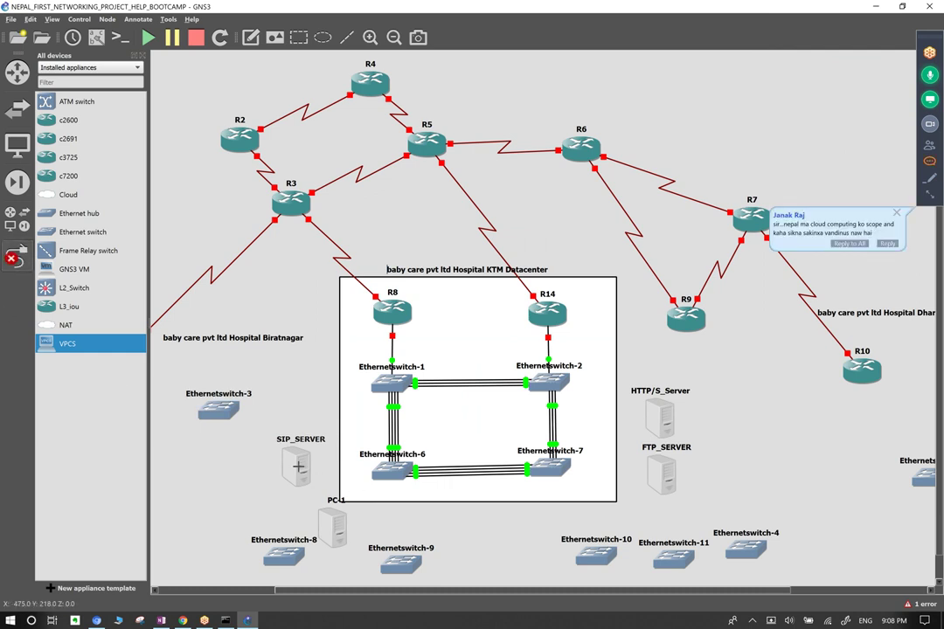
left_click(298, 465)
left_click(313, 472)
left_click(394, 472)
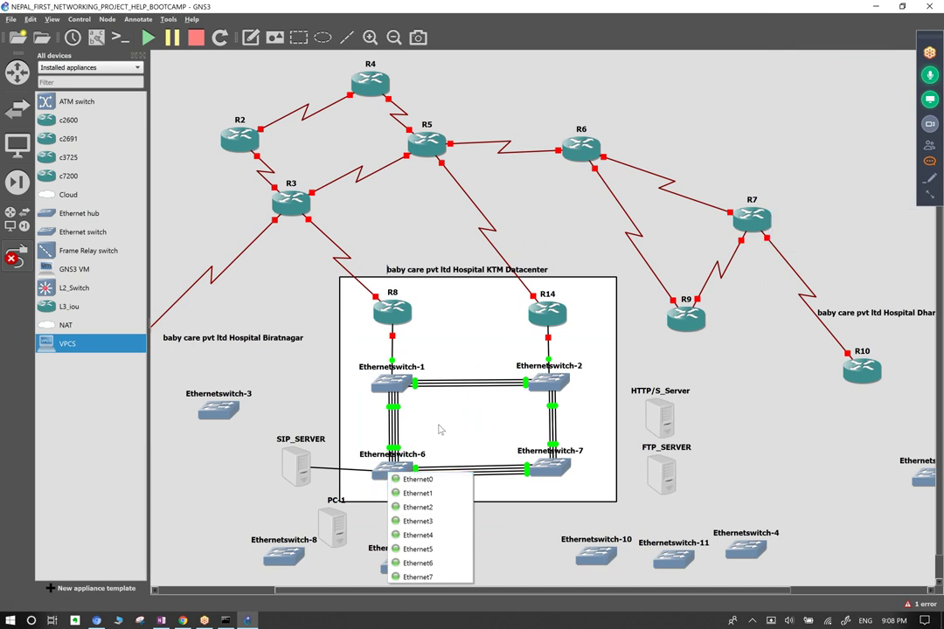
key("Escape")
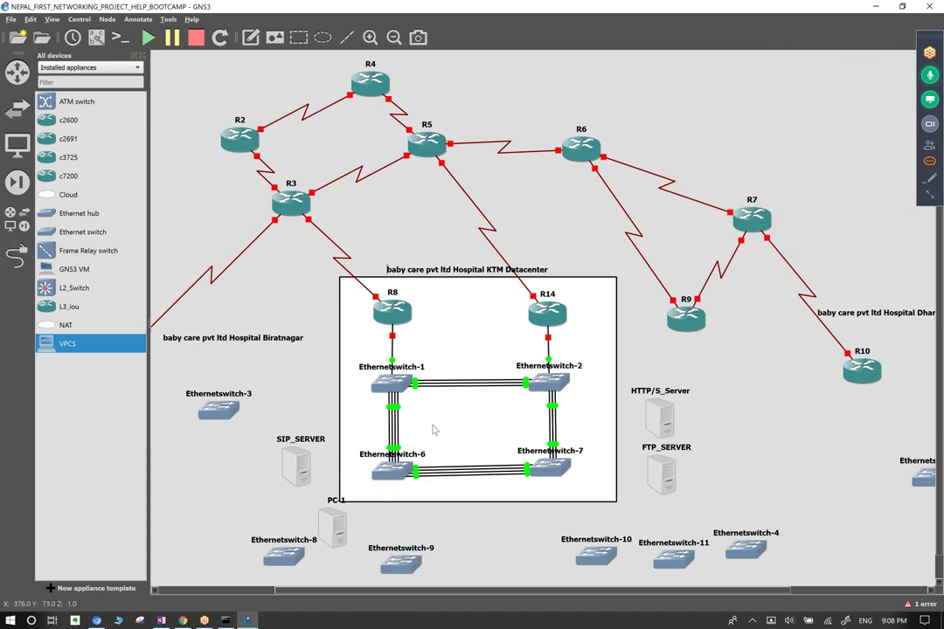
Delete the rectangle outline drawn around the KTM Datacenter block.
right_click(385, 476)
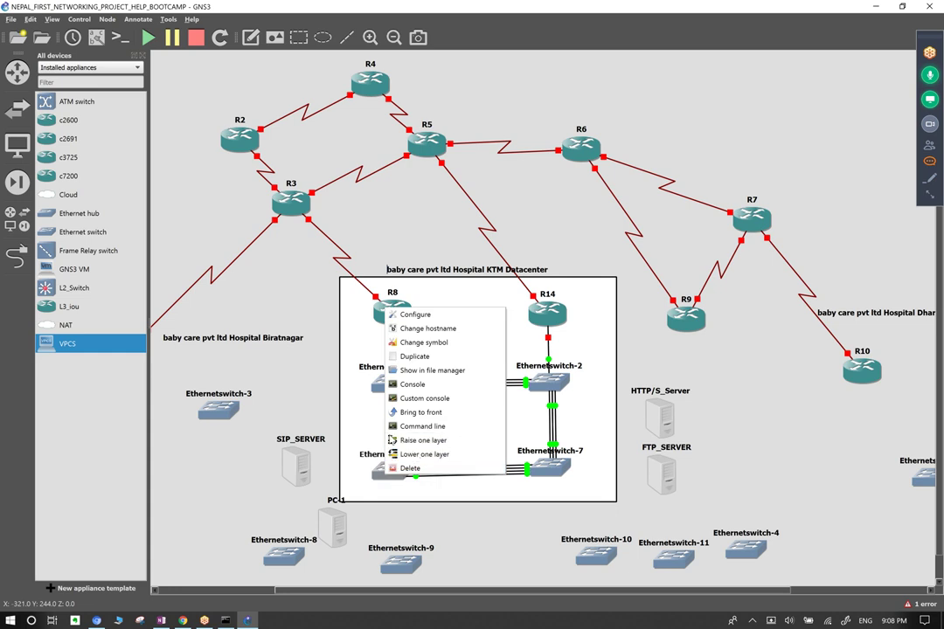
left_click(378, 429)
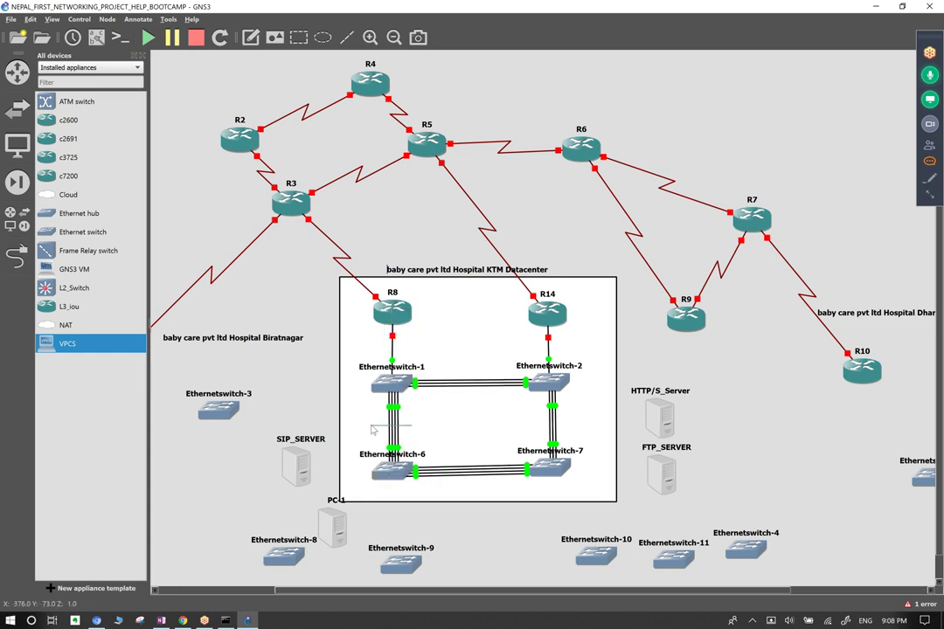
right_click(387, 420)
key("Escape")
right_click(398, 423)
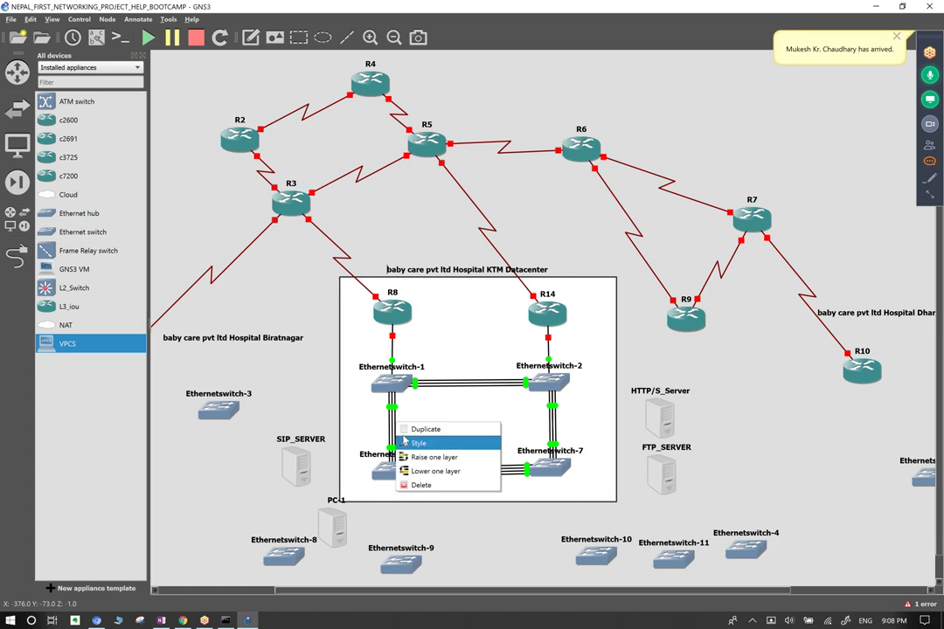
left_click(419, 486)
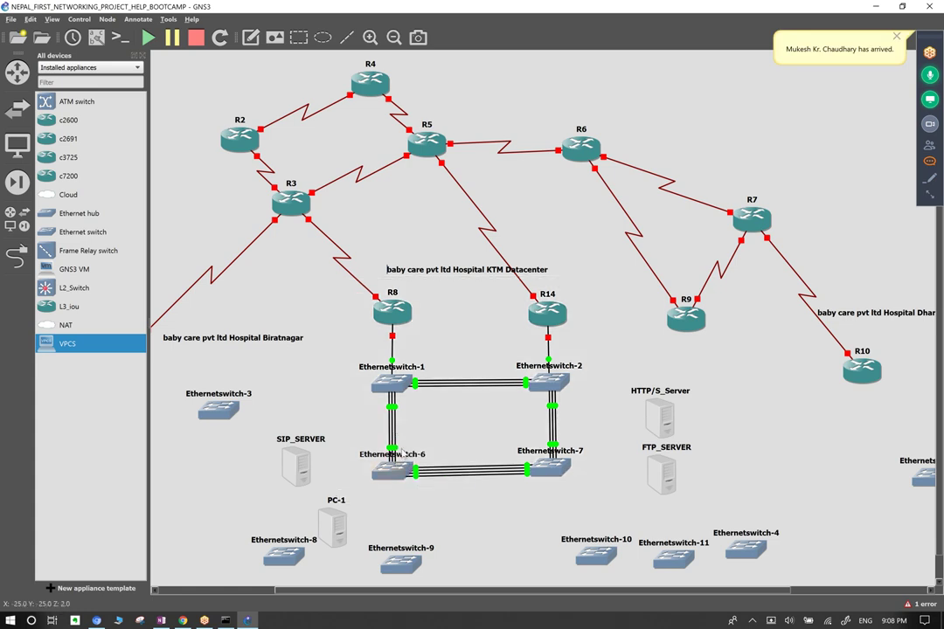
right_click(392, 477)
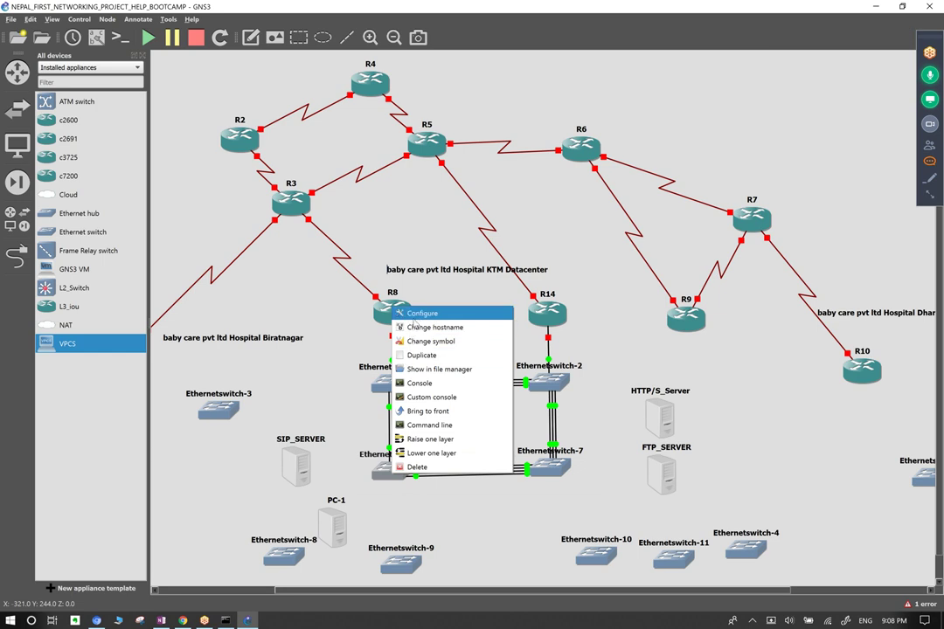
left_click(417, 314)
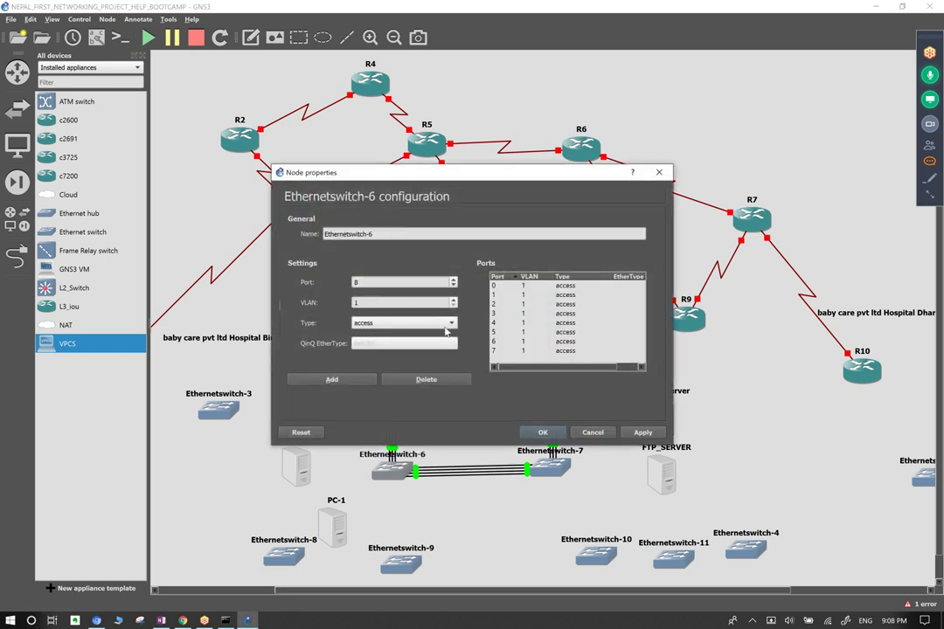
left_click(345, 379)
left_click(345, 379)
left_click(345, 379)
left_click(345, 379)
left_click(650, 434)
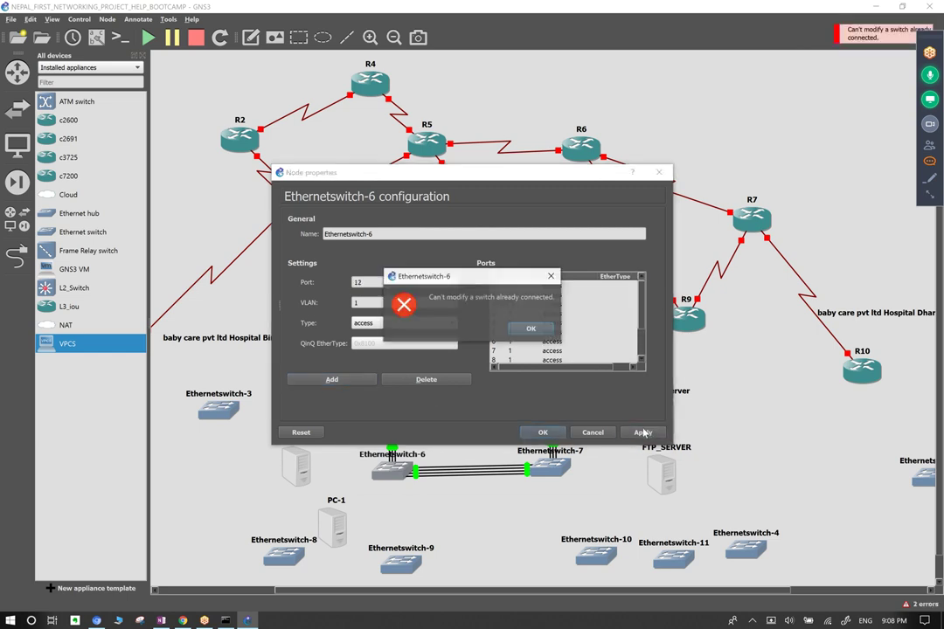
left_click(531, 329)
left_click(543, 432)
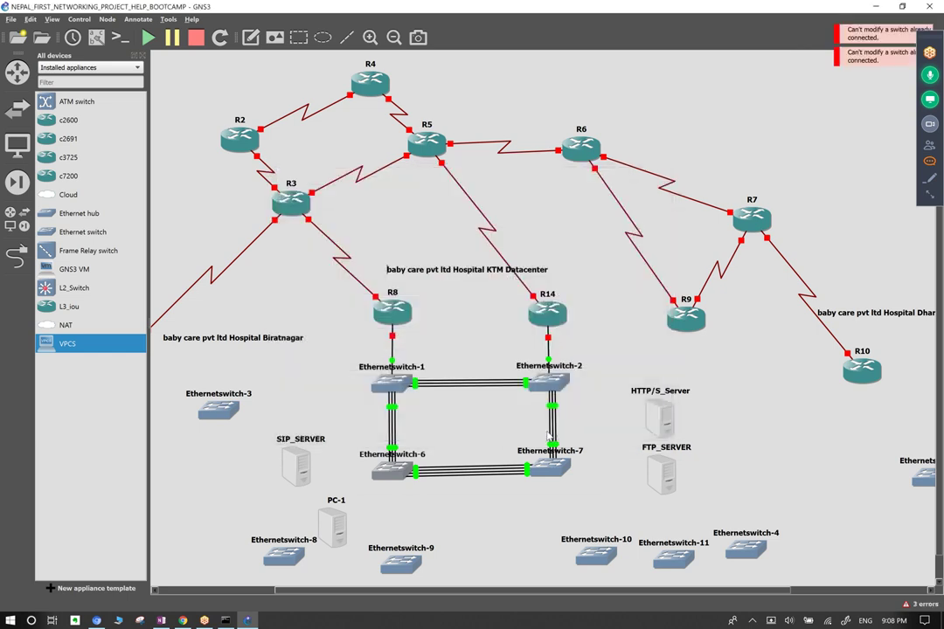
left_click(530, 329)
right_click(395, 299)
left_click(426, 306)
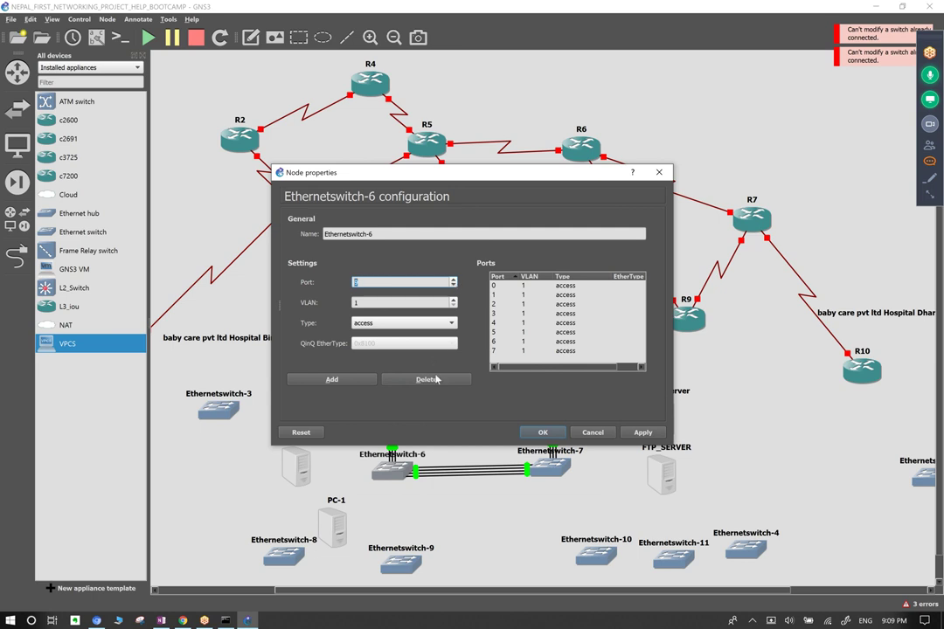
left_click(357, 381)
left_click(354, 382)
left_click(453, 281)
left_click(358, 380)
left_click(358, 380)
left_click(359, 380)
left_click(358, 380)
left_click(358, 380)
left_click(642, 432)
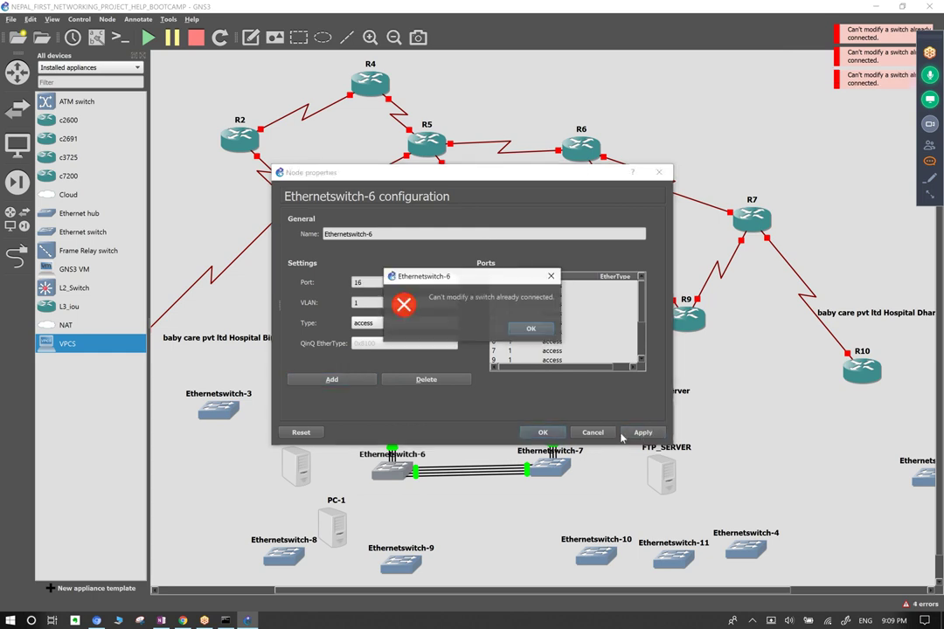
left_click(531, 329)
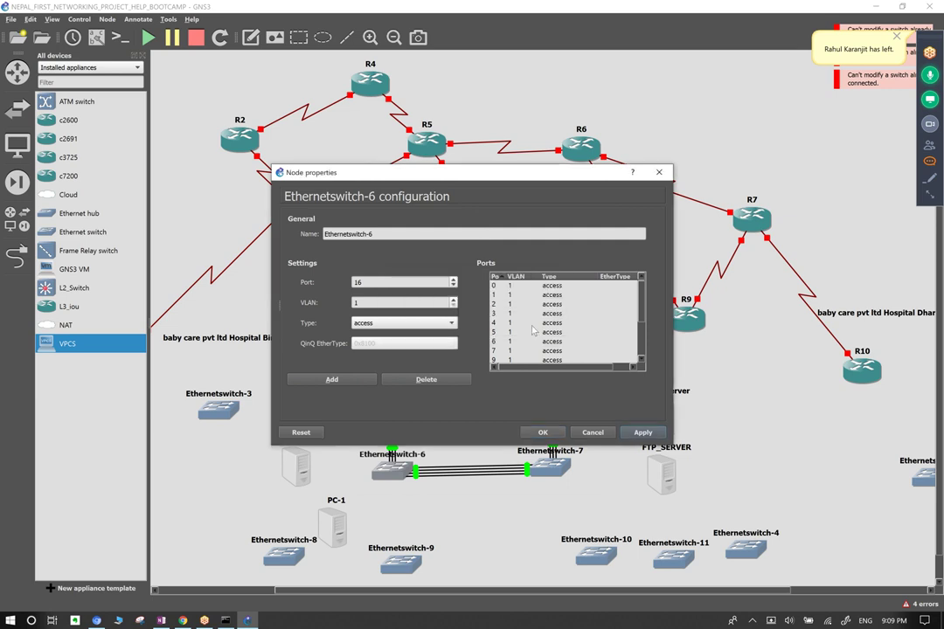
left_click(543, 432)
left_click(529, 329)
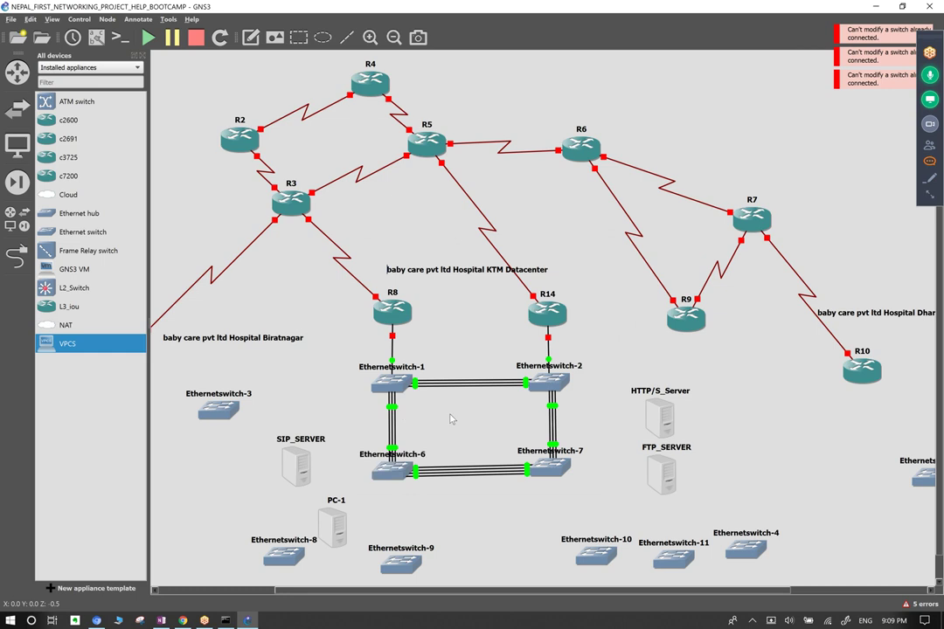
Delete Ethernetswitch-1, -2, -6 and -7, then list the available switch appliances.
left_click_drag(616, 343, 340, 502)
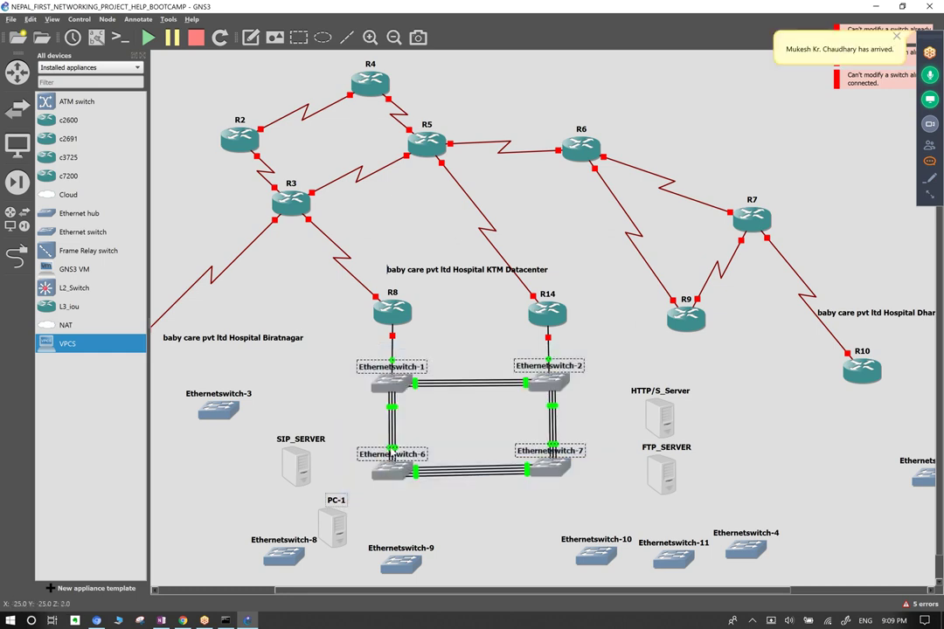
right_click(388, 444)
left_click(428, 437)
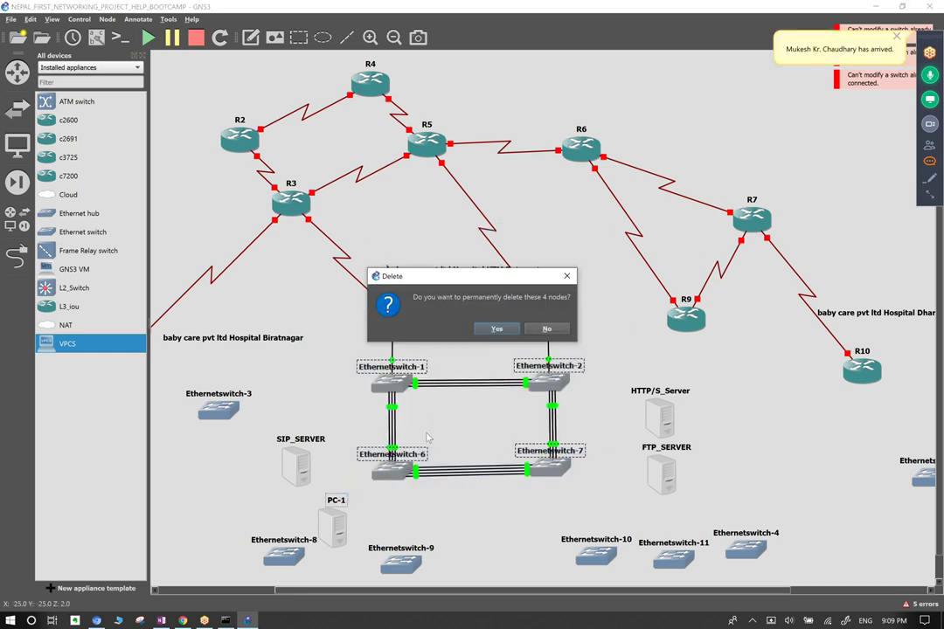
left_click(497, 329)
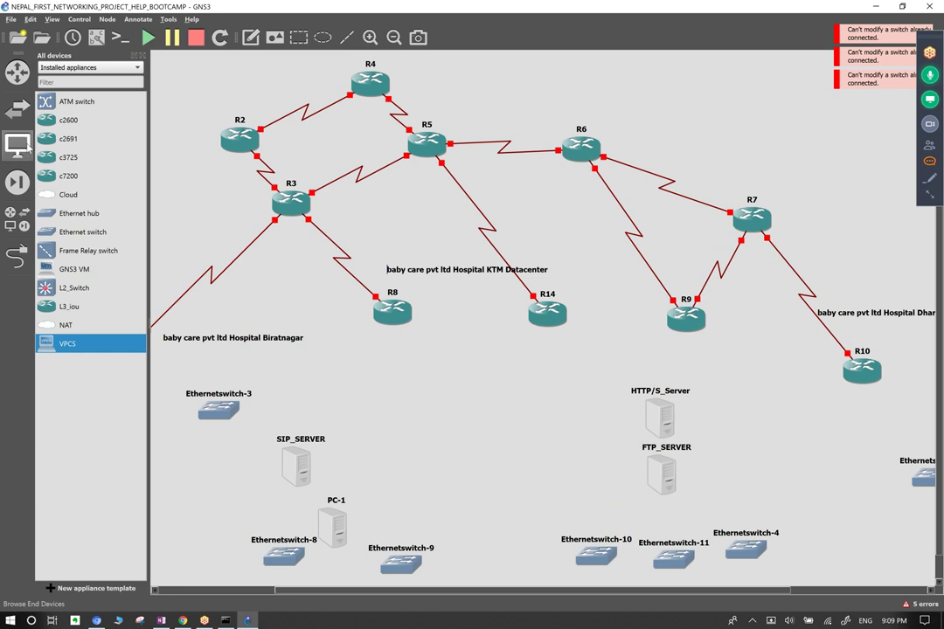
left_click(17, 108)
Place Ethernetswitch-1 on the canvas and expand it to 24 ports.
left_click_drag(84, 132, 427, 411)
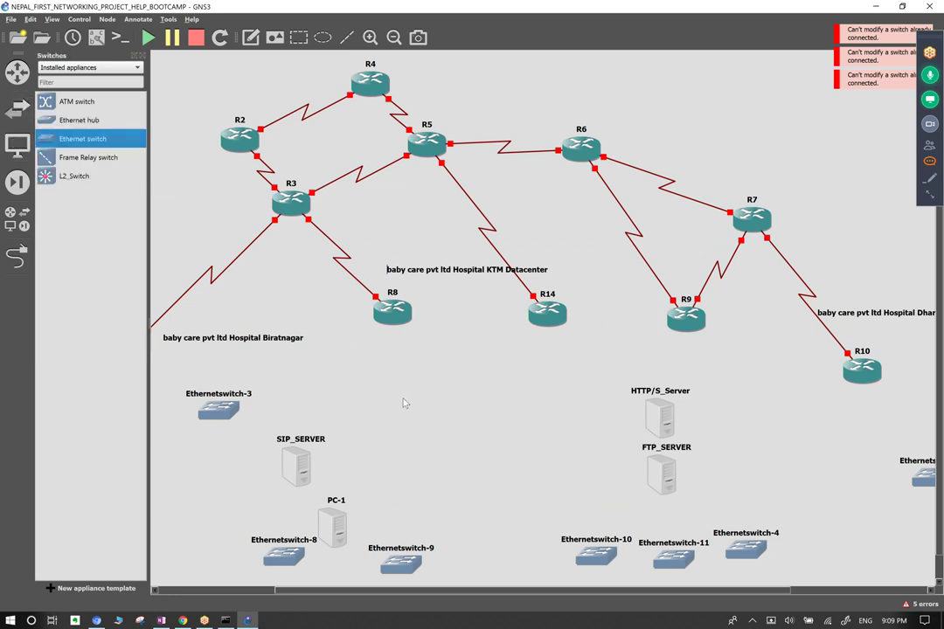
right_click(430, 409)
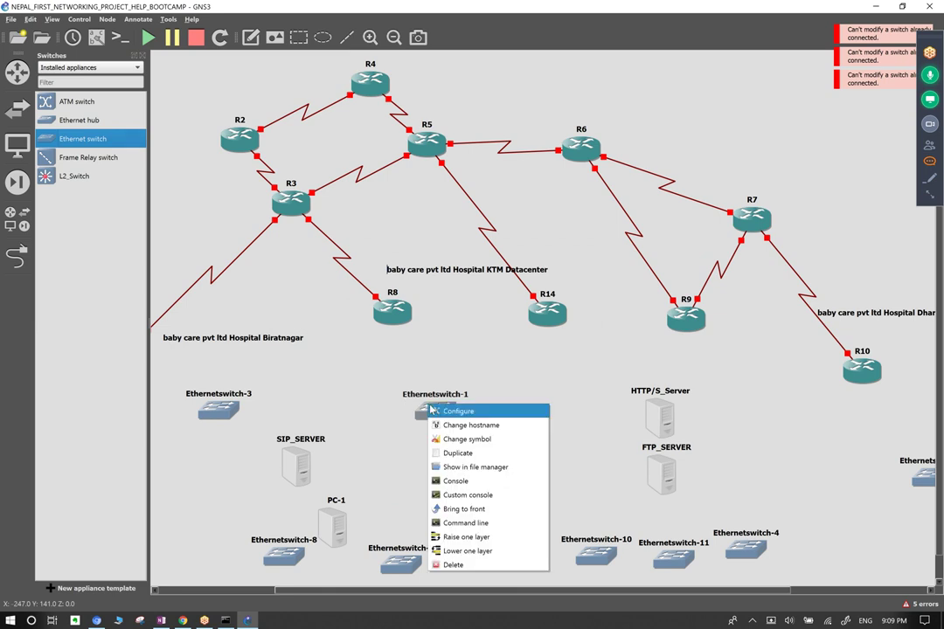
left_click(446, 412)
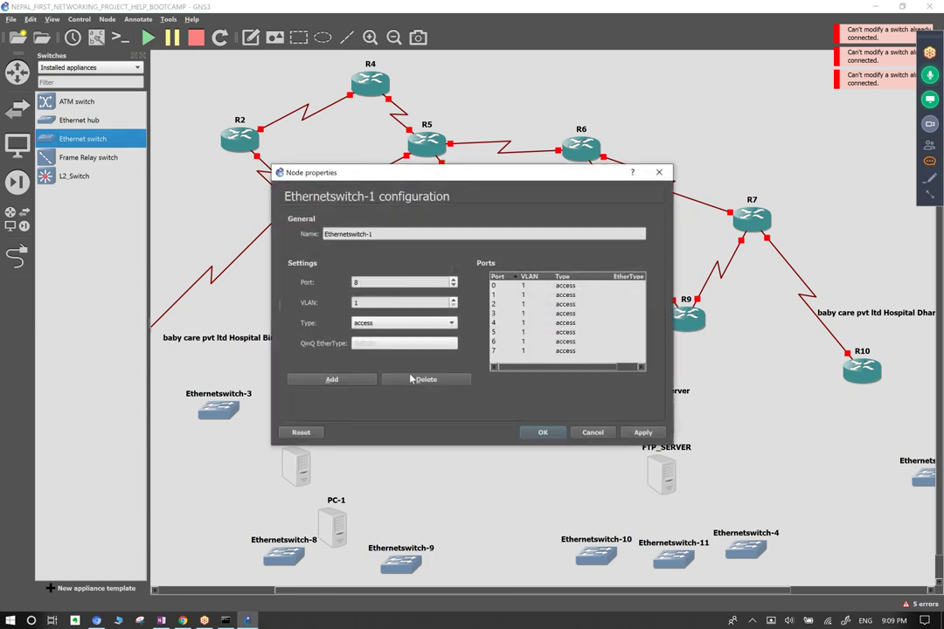
left_click(348, 380)
left_click(348, 381)
left_click(348, 380)
left_click(348, 380)
left_click(645, 434)
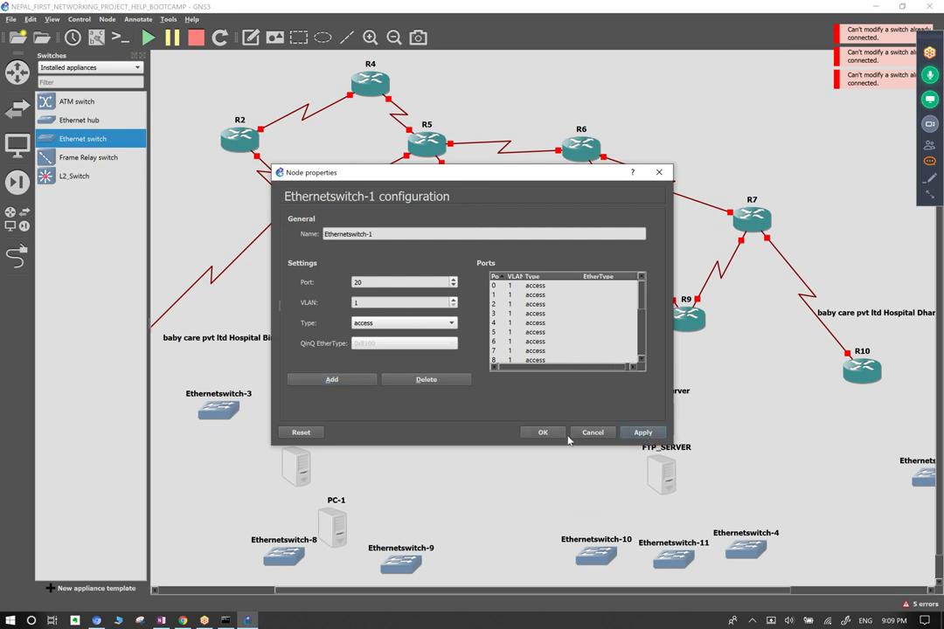
left_click(365, 382)
left_click(365, 382)
left_click(364, 382)
left_click(363, 382)
left_click(363, 382)
left_click(543, 432)
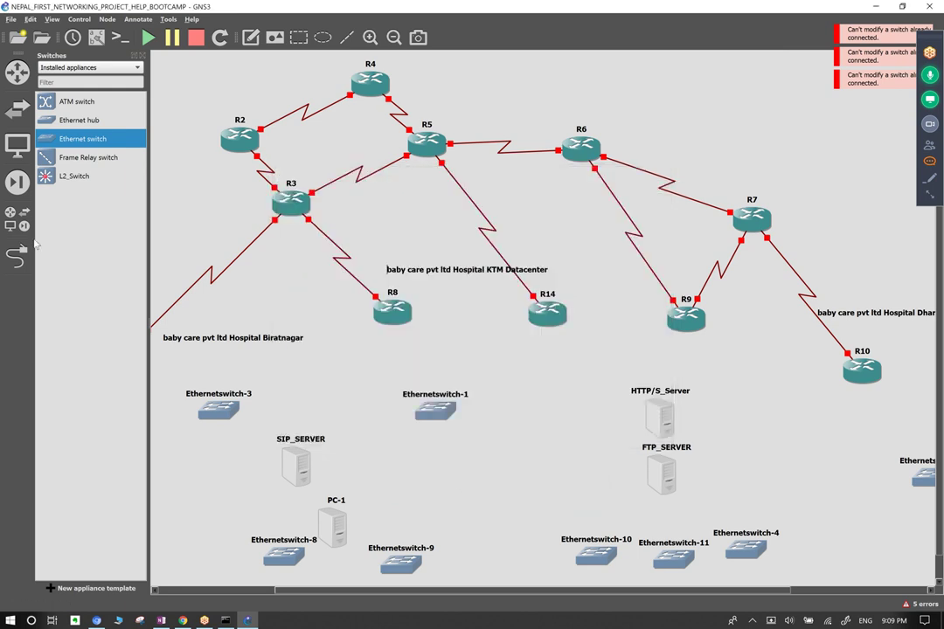
Place Ethernetswitch-2 and add access ports up to port 24.
left_click_drag(175, 177, 567, 411)
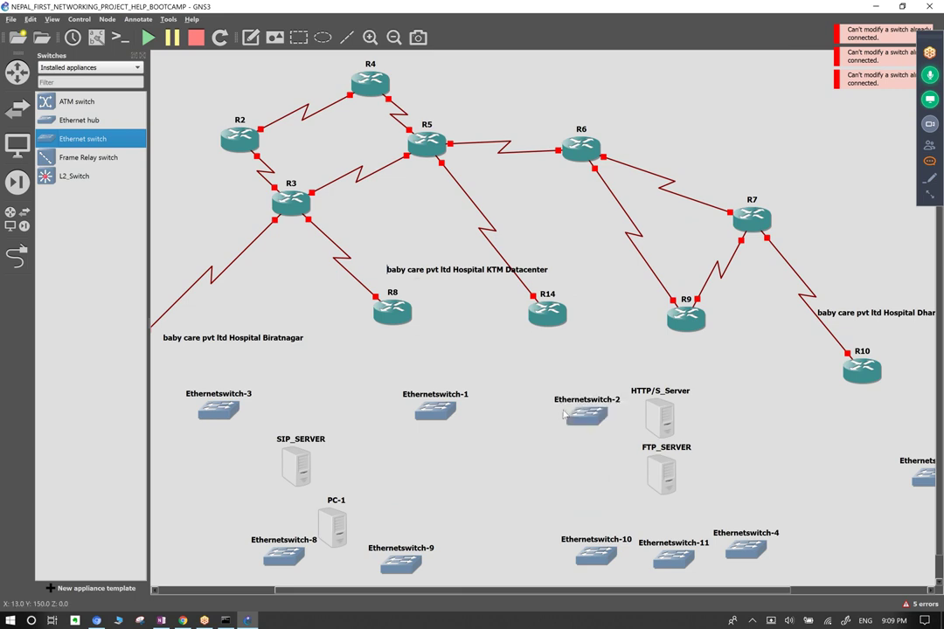
right_click(568, 414)
left_click(595, 424)
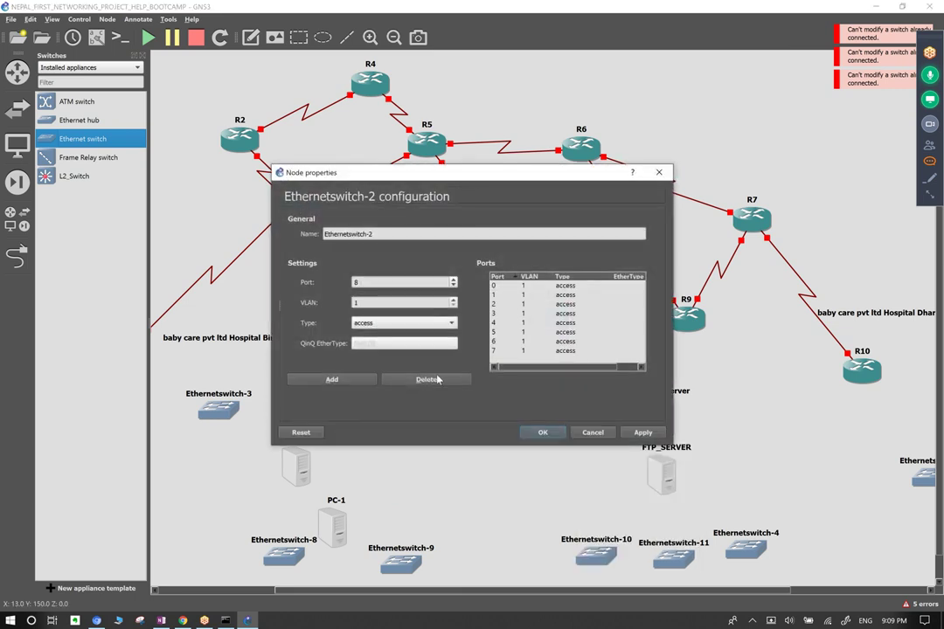
left_click(345, 381)
left_click(346, 381)
left_click(345, 381)
left_click(346, 381)
left_click(345, 381)
left_click(345, 381)
left_click(388, 302)
left_click(348, 379)
left_click(382, 324)
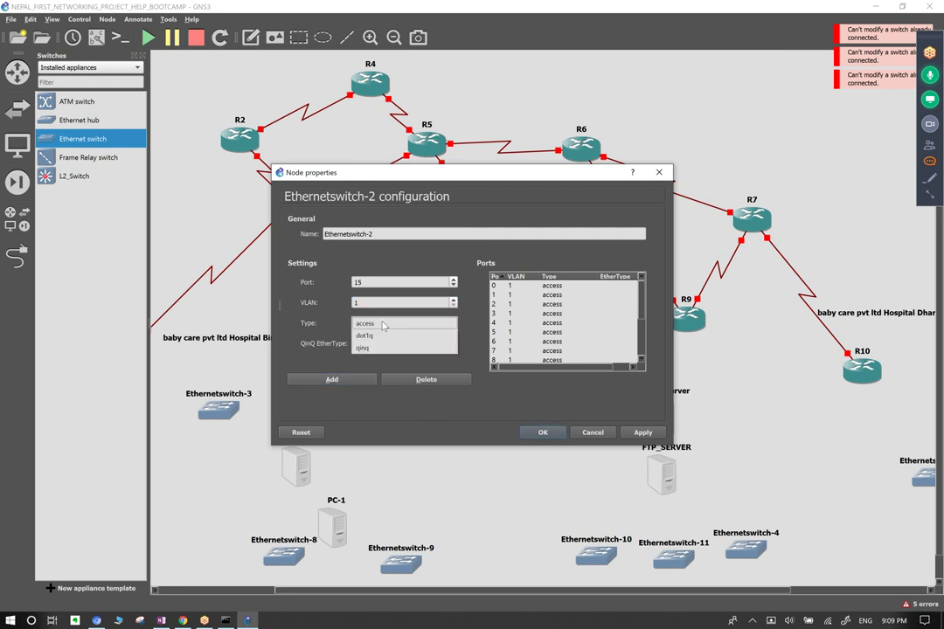
left_click(332, 322)
left_click(333, 379)
left_click(332, 380)
left_click(333, 379)
left_click(332, 379)
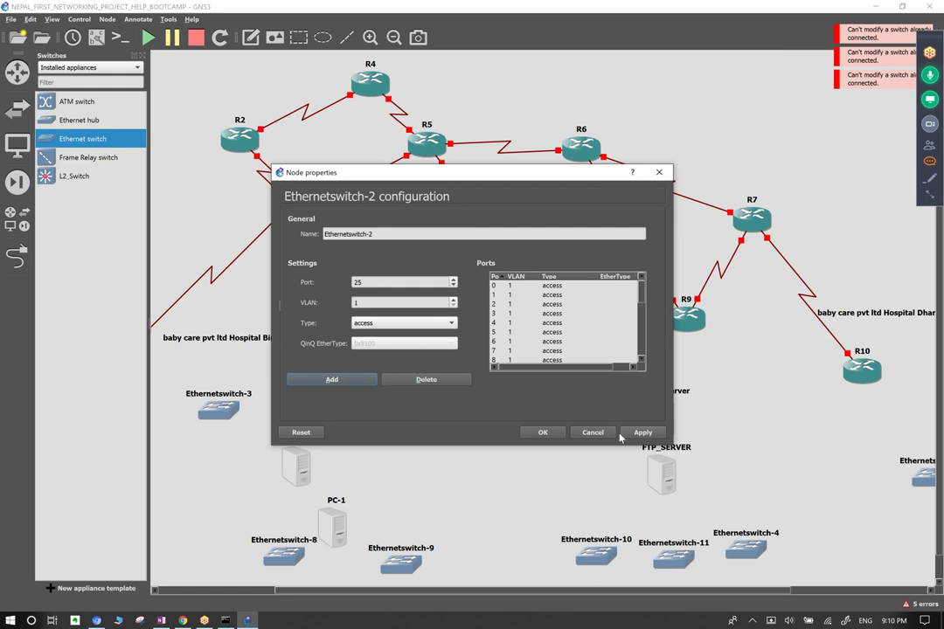
left_click(543, 432)
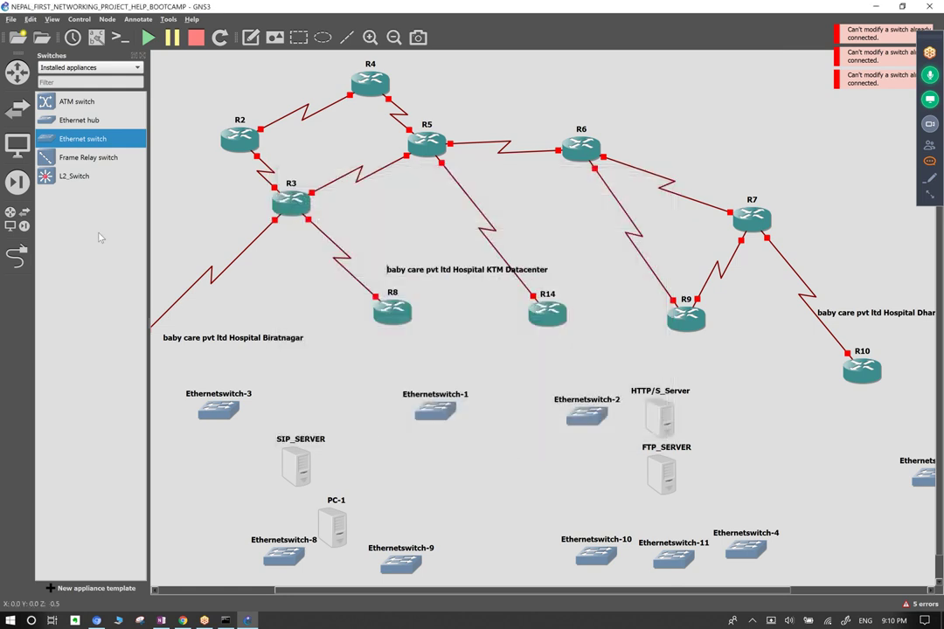
Place Ethernetswitch-6 and add extra ports to it.
left_click_drag(70, 131, 455, 496)
right_click(483, 508)
left_click(516, 341)
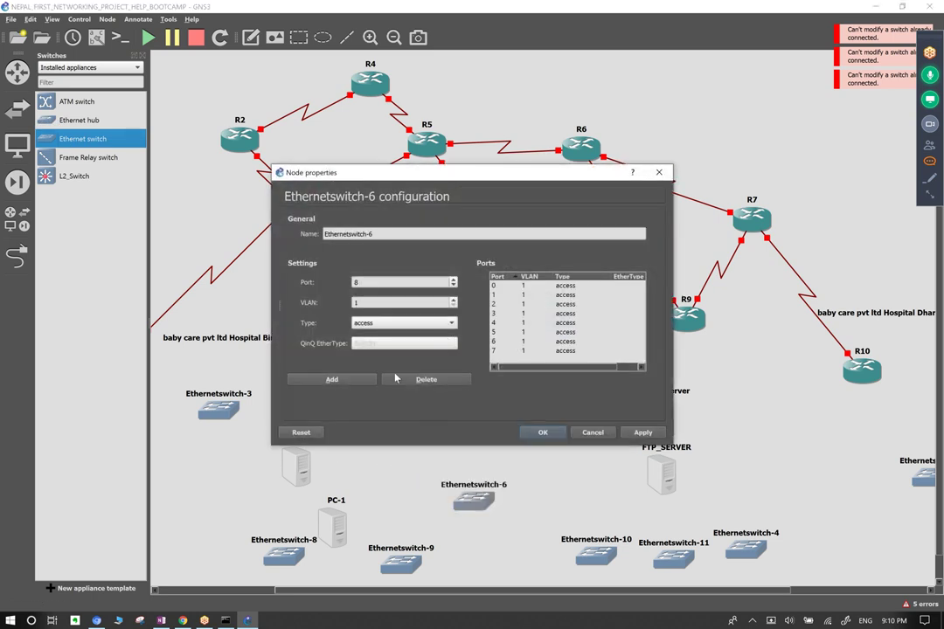
left_click(333, 379)
left_click(333, 380)
left_click(333, 380)
left_click(334, 379)
left_click(334, 380)
left_click(334, 380)
left_click(336, 380)
left_click(336, 380)
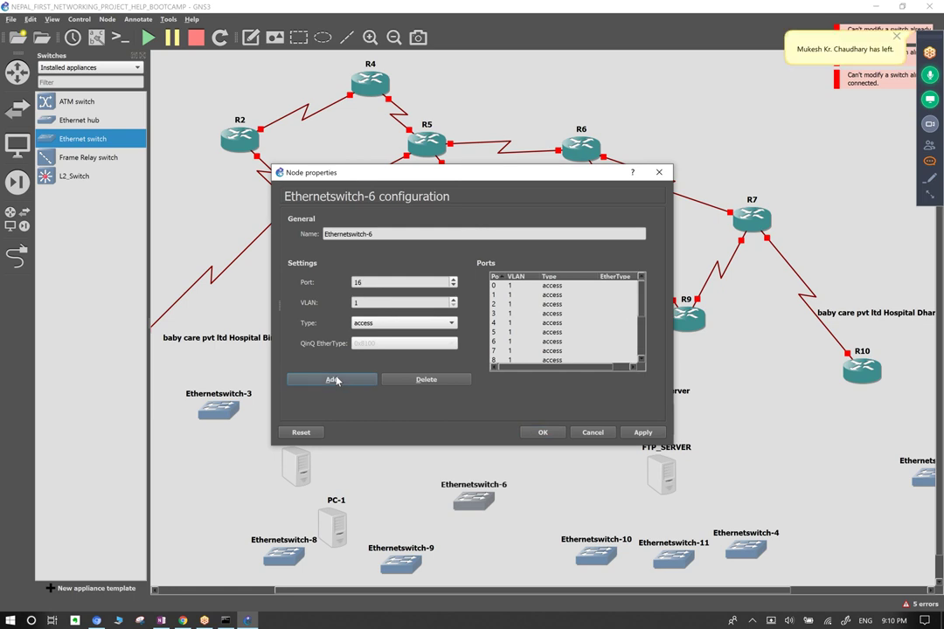
left_click(337, 380)
left_click(336, 381)
left_click(337, 380)
left_click(336, 380)
left_click(336, 380)
left_click(336, 380)
left_click(337, 380)
left_click(337, 380)
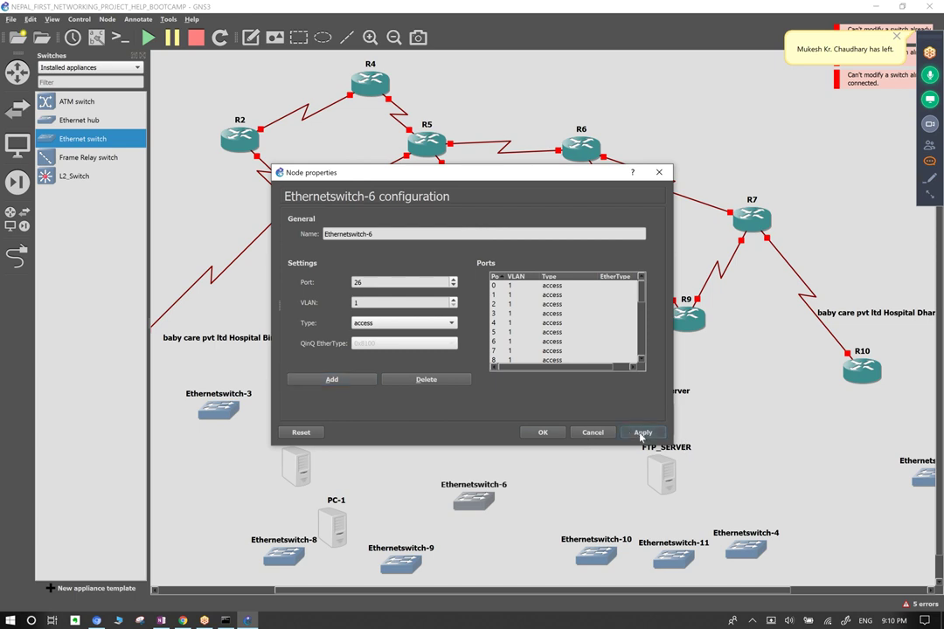
left_click(541, 433)
Place Ethernetswitch-7 and extend its ports up to port 27.
left_click_drag(76, 140, 578, 481)
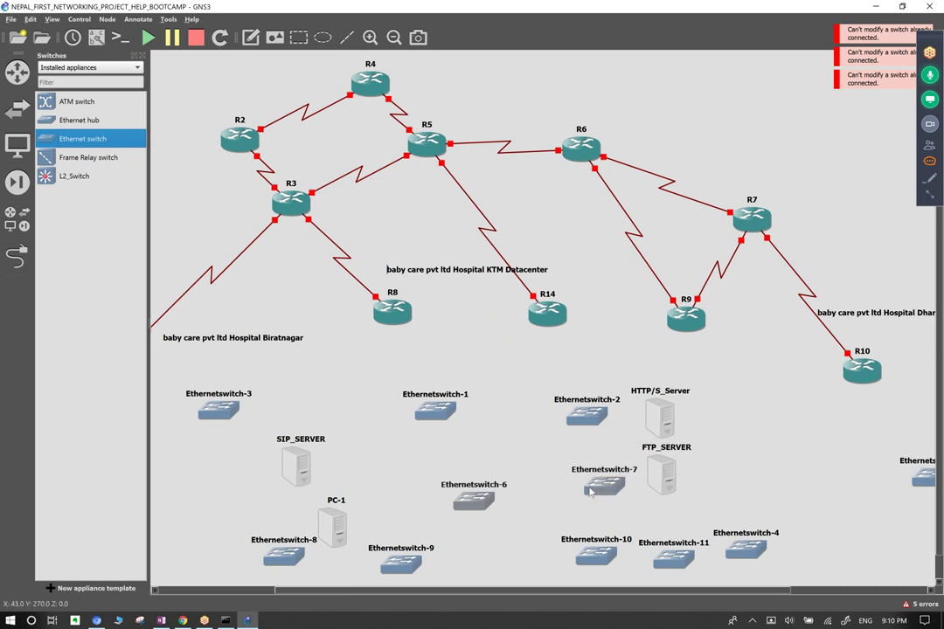
right_click(601, 486)
left_click(631, 329)
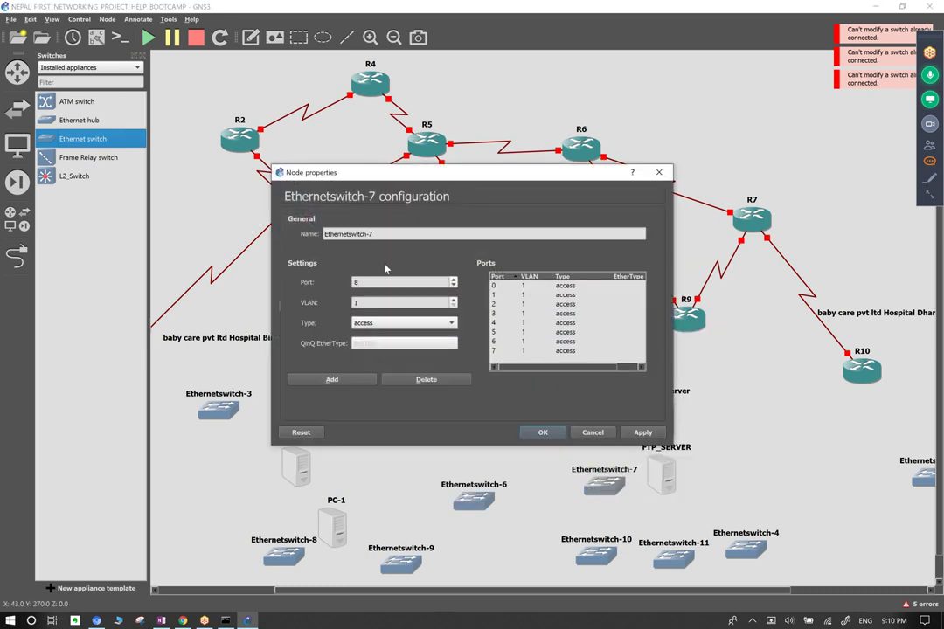
left_click(349, 380)
left_click(350, 380)
left_click(350, 381)
left_click(350, 382)
left_click(350, 382)
left_click(349, 382)
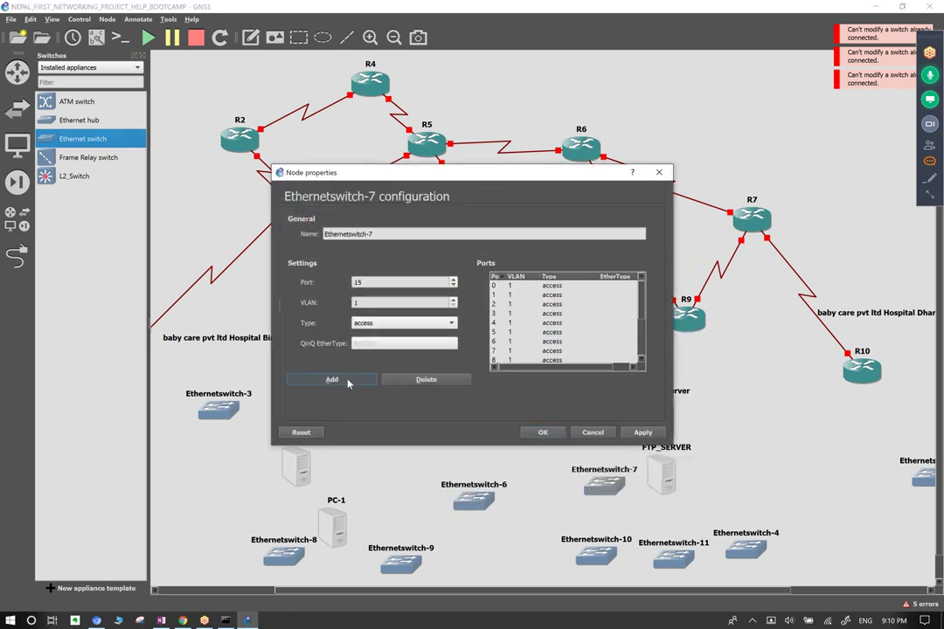
double_click(345, 382)
double_click(346, 382)
double_click(348, 382)
double_click(349, 382)
double_click(367, 382)
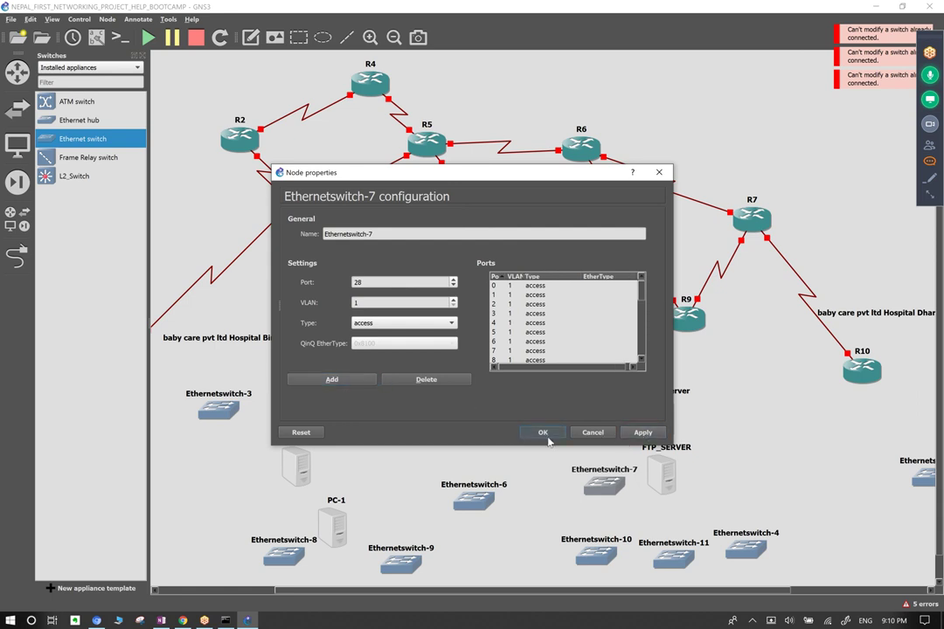
left_click(543, 433)
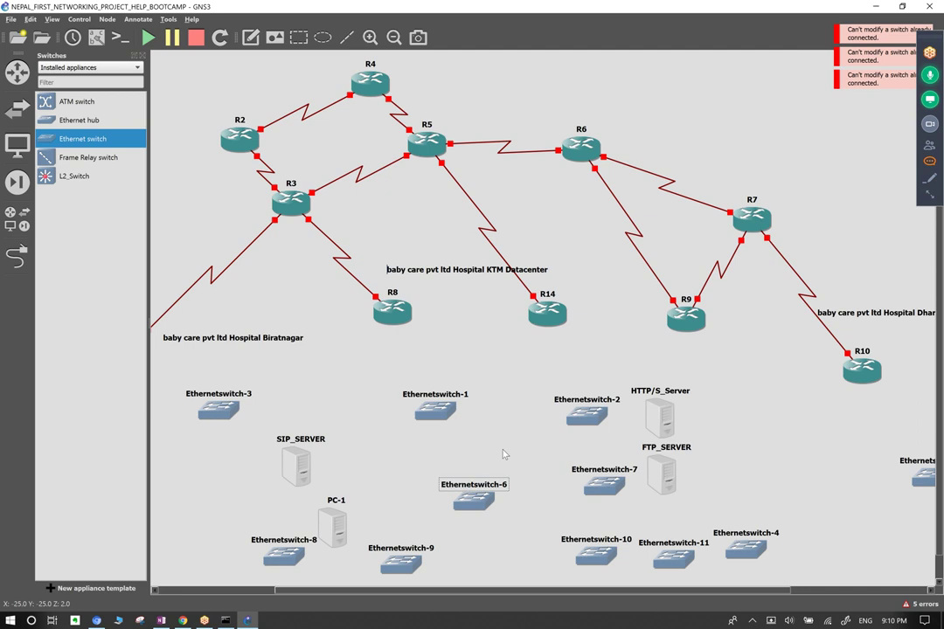
left_click_drag(479, 496, 431, 489)
left_click_drag(434, 418, 396, 402)
left_click_drag(428, 486, 394, 483)
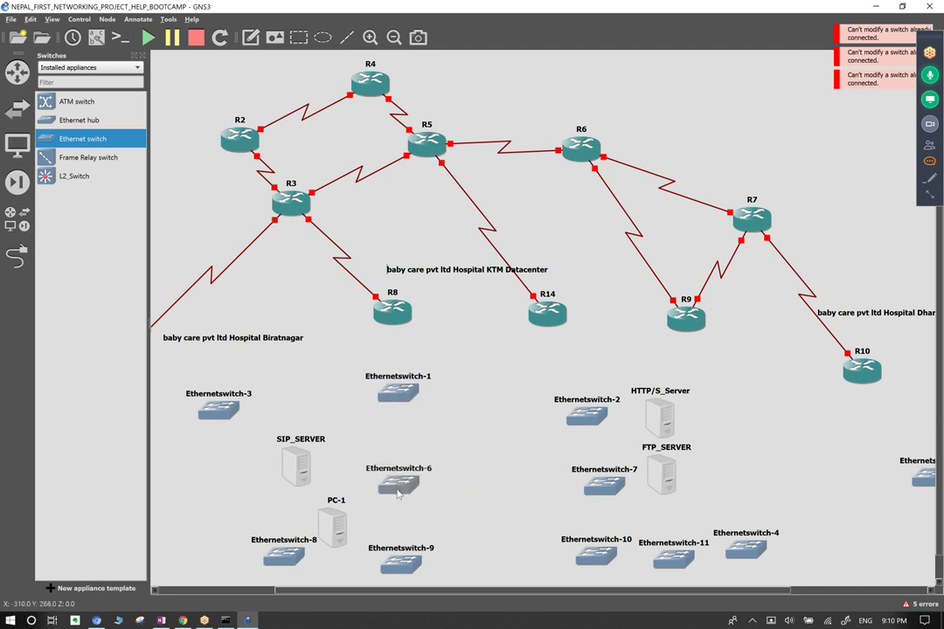
left_click_drag(590, 426, 564, 419)
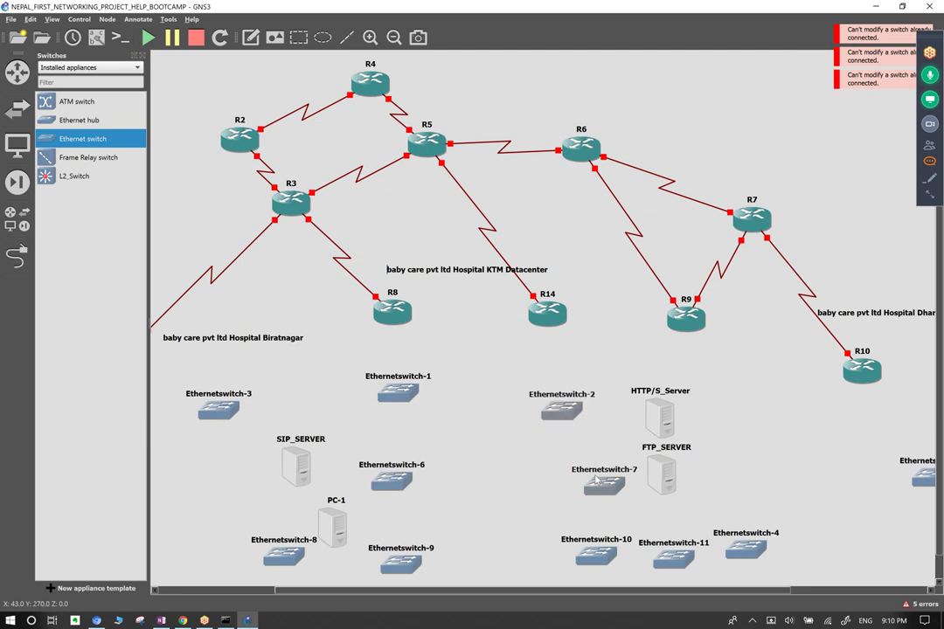
left_click_drag(605, 490, 567, 488)
left_click(470, 465)
left_click(16, 254)
left_click(396, 393)
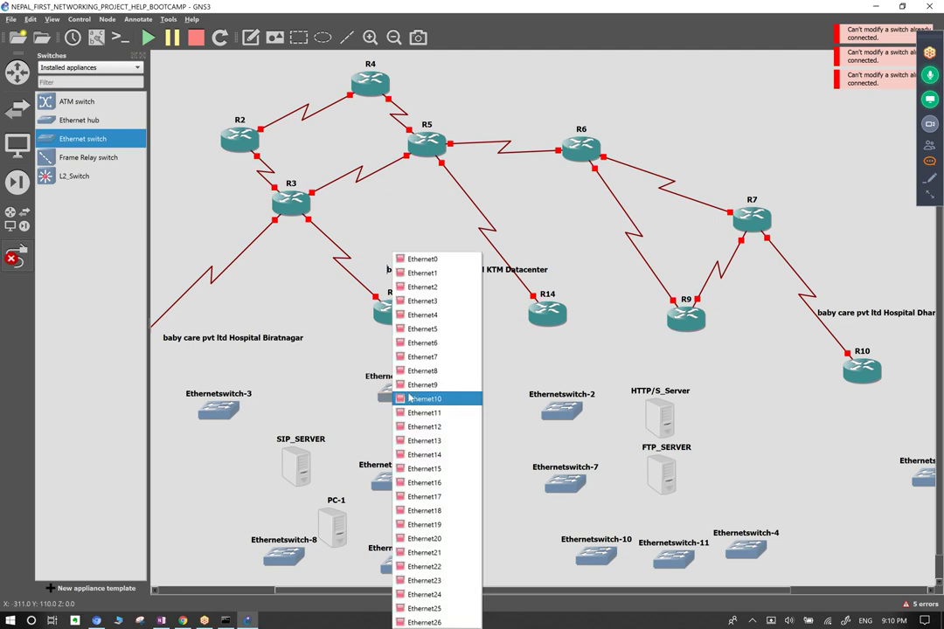
left_click(428, 267)
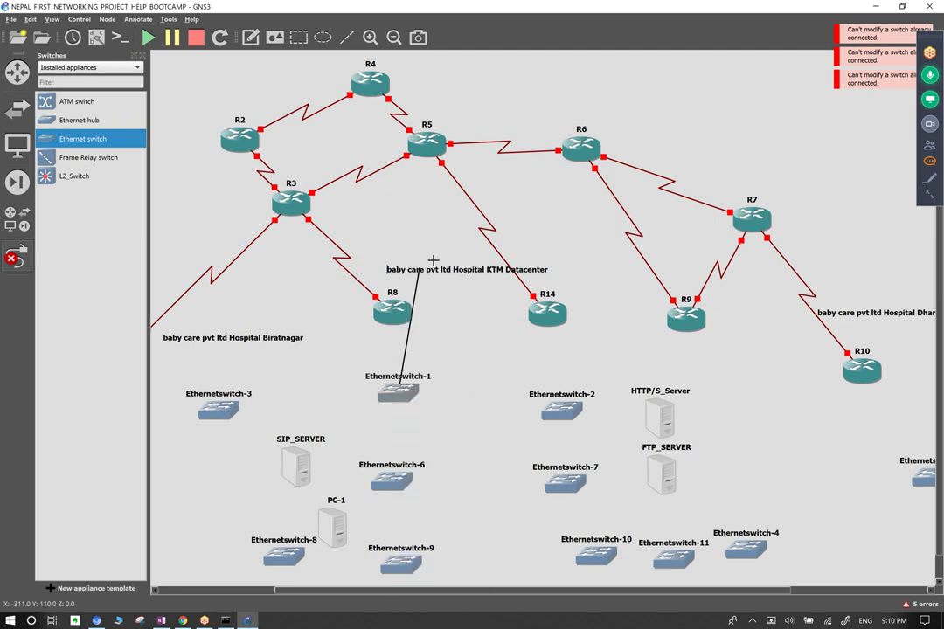
left_click(401, 308)
left_click(442, 31)
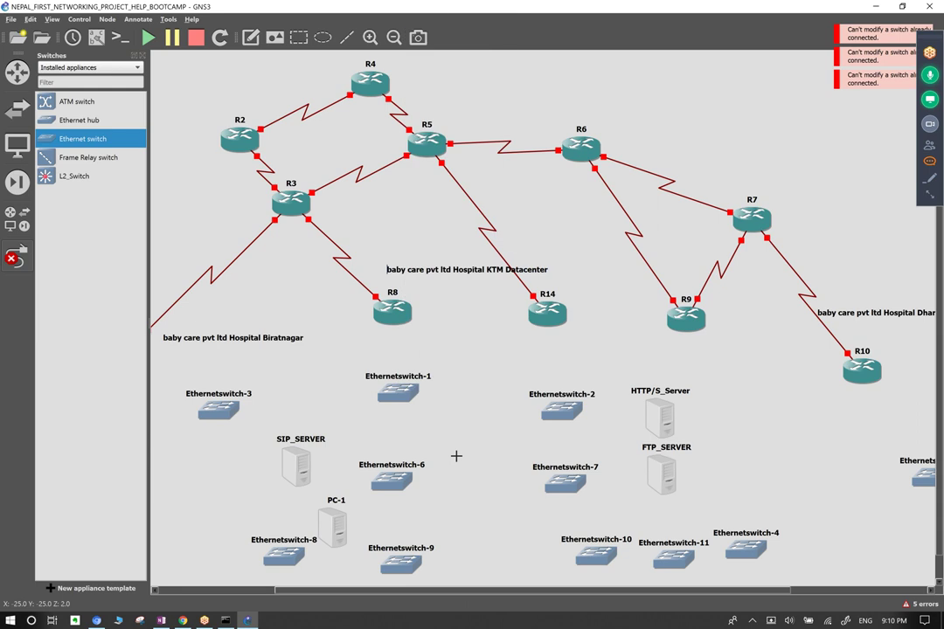
left_click(550, 318)
left_click(583, 91)
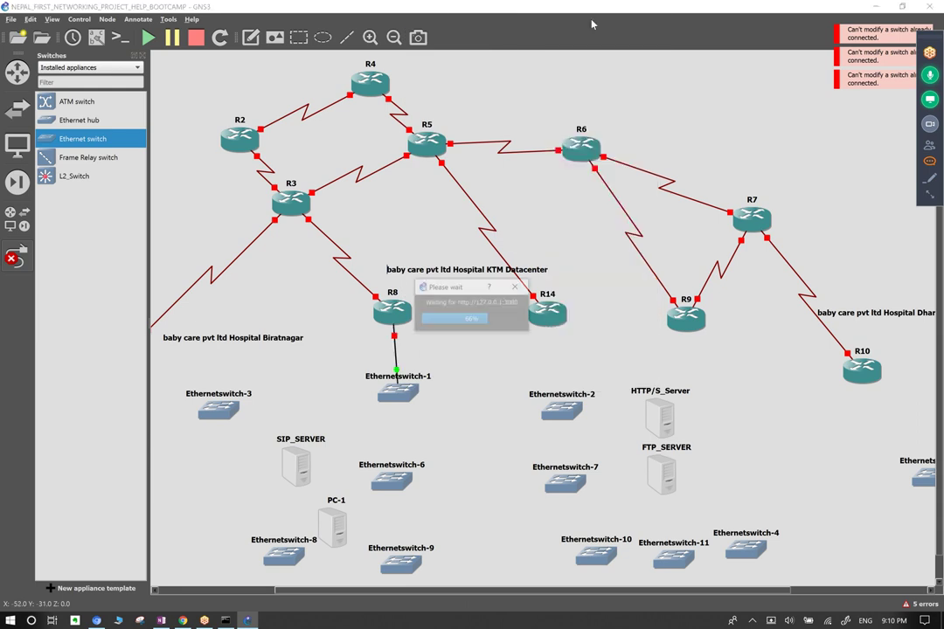
left_click(527, 308)
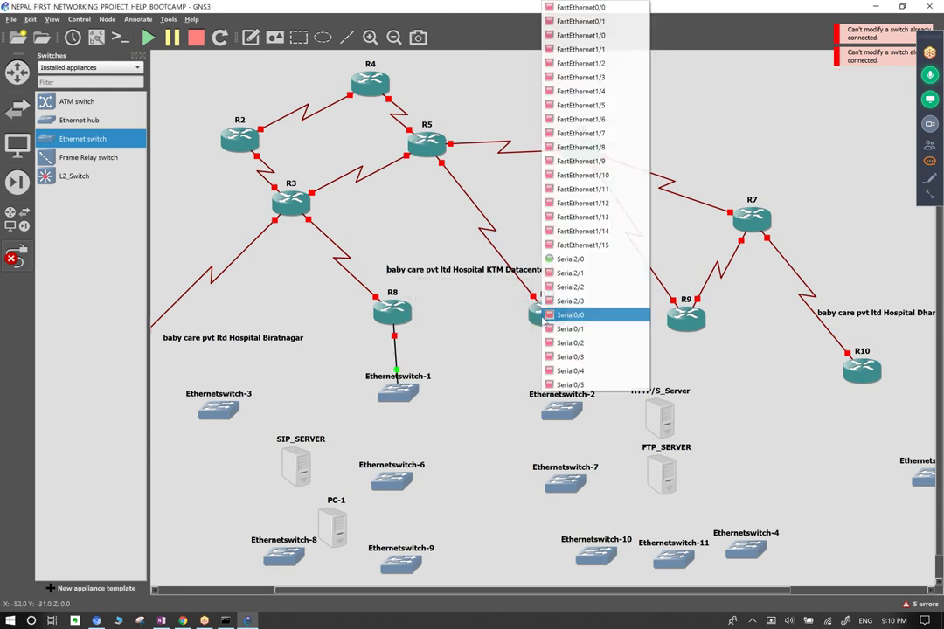
left_click(579, 7)
left_click(544, 406)
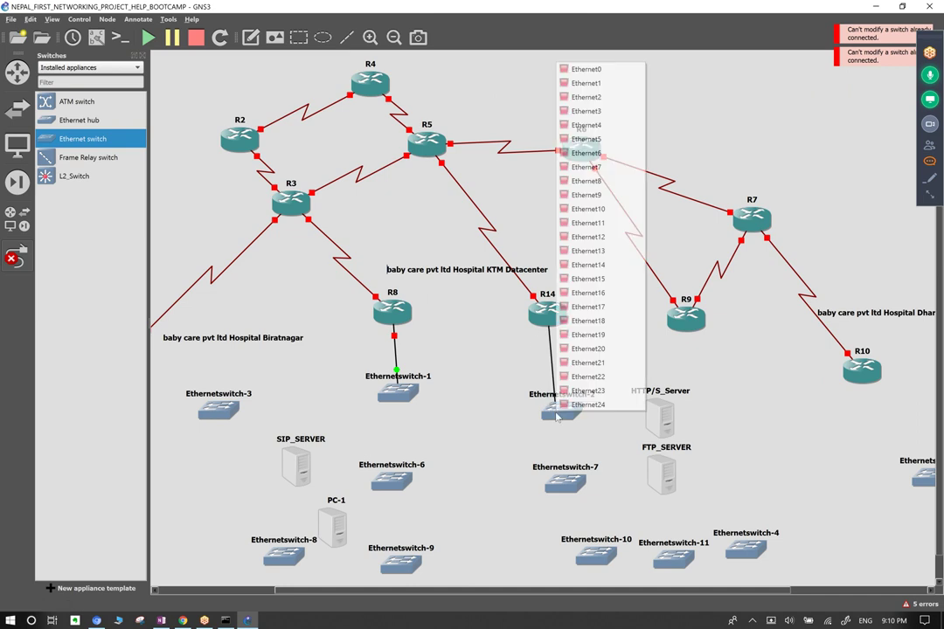
left_click(585, 68)
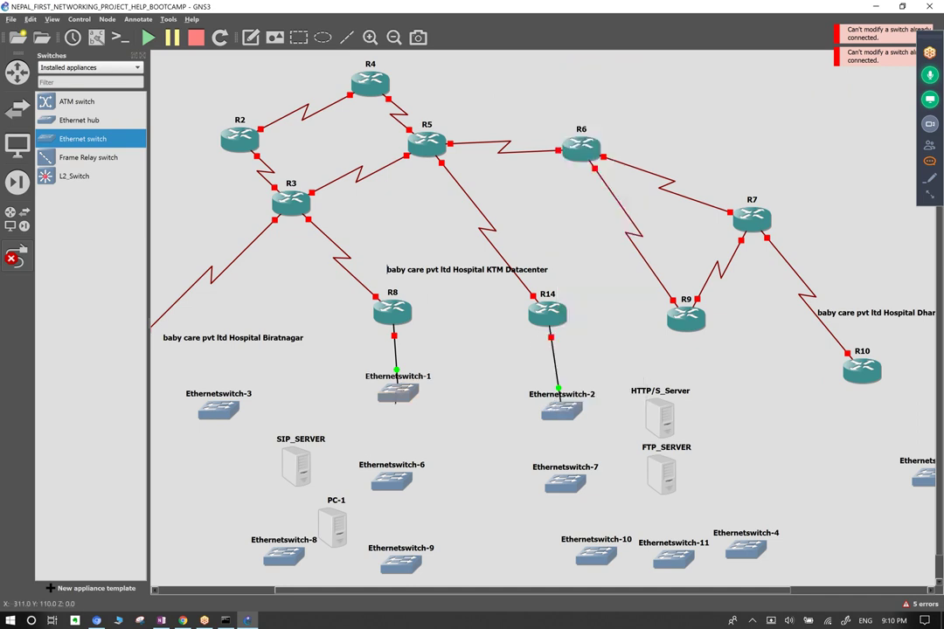
left_click(398, 394)
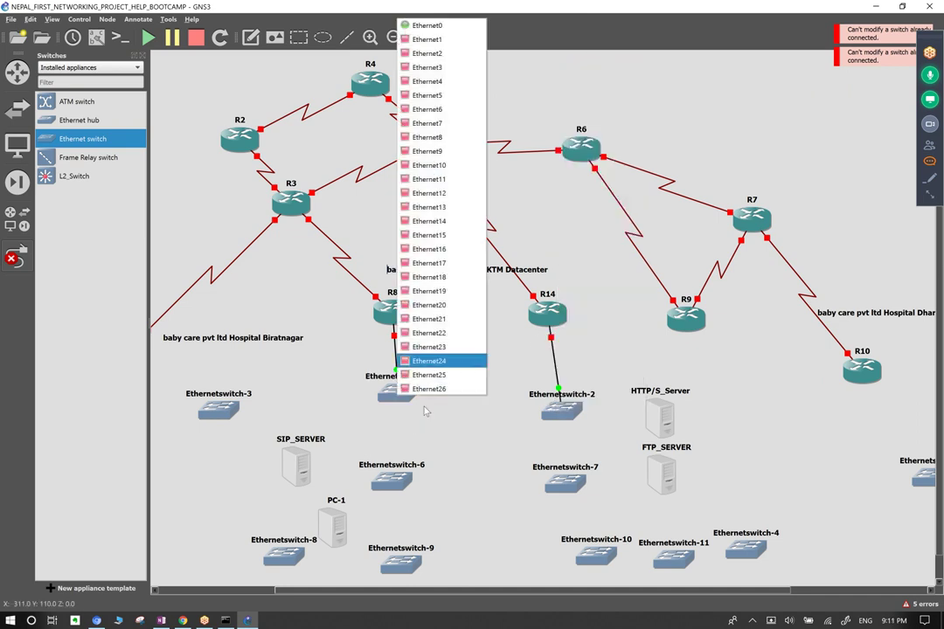
left_click(460, 48)
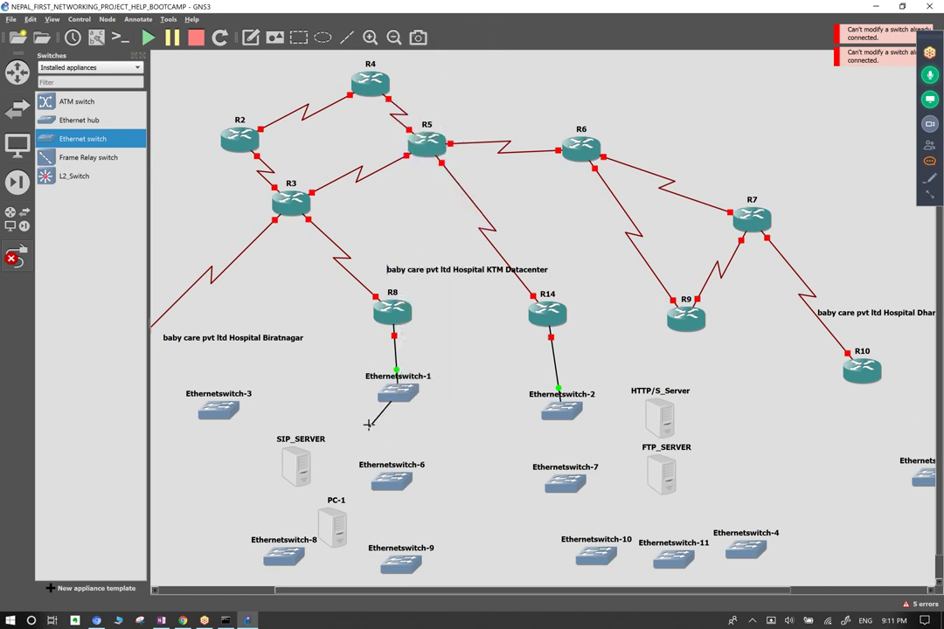
left_click(398, 492)
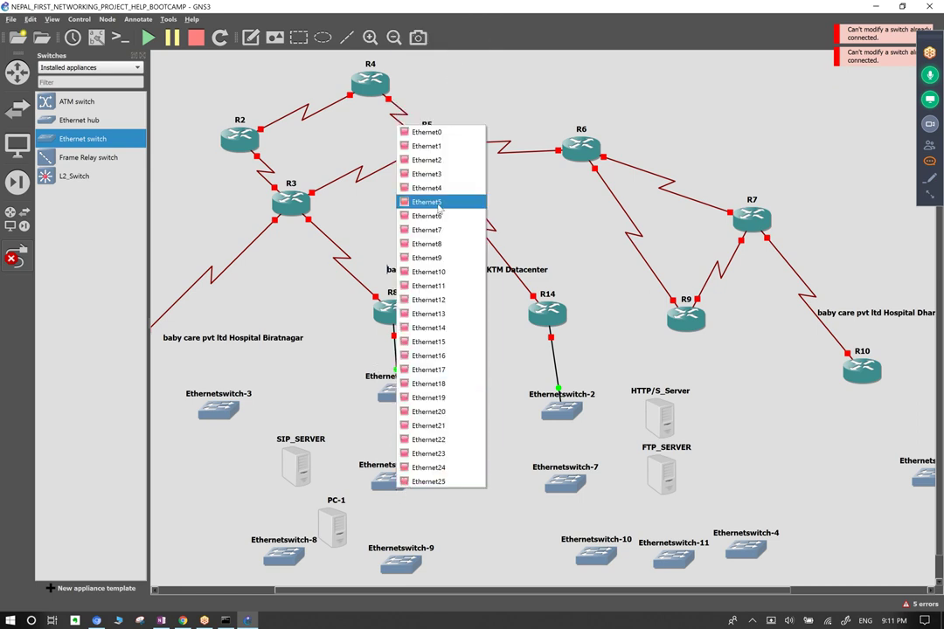
left_click(434, 168)
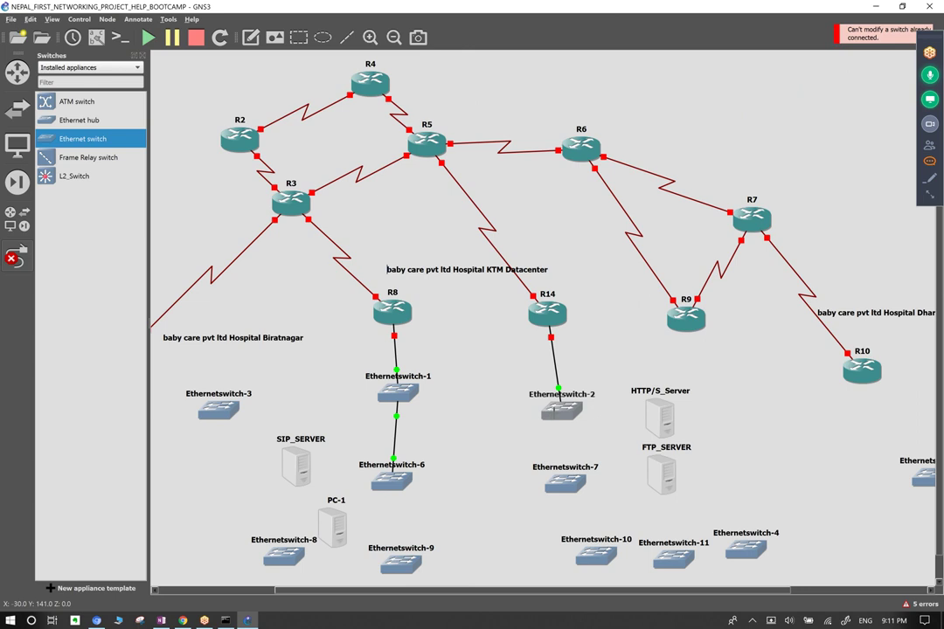
left_click(558, 413)
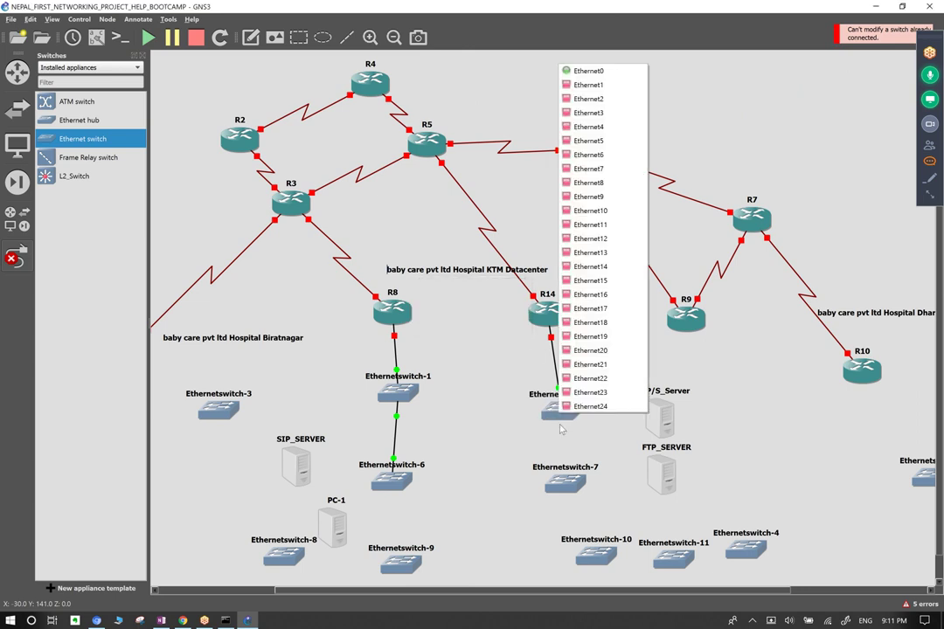
left_click(590, 84)
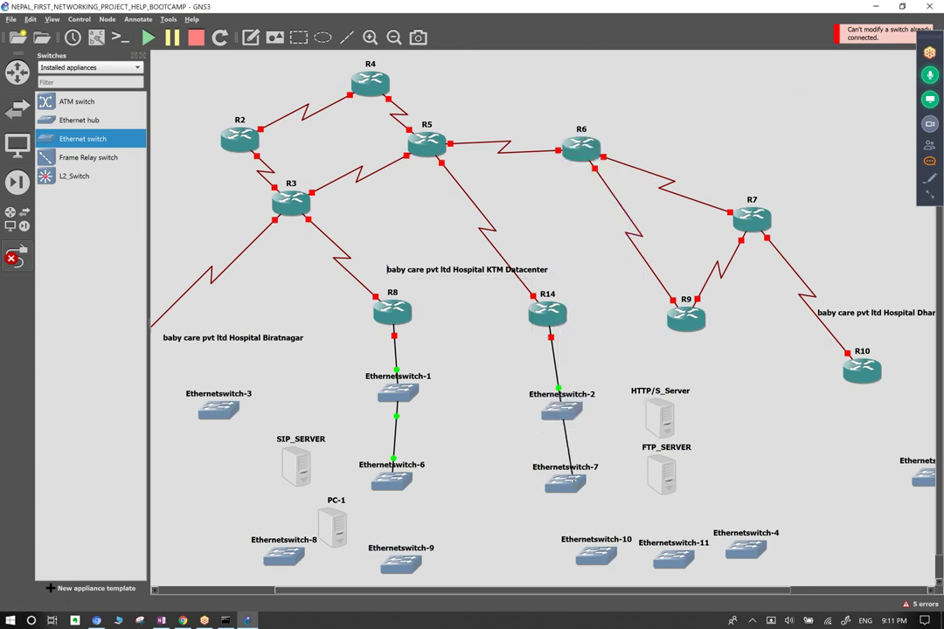
left_click(574, 490)
Run the first parallel links between Ethernetswitch-2 (Ethernet3, Ethernet4) and Ethernetswitch-7.
left_click(594, 97)
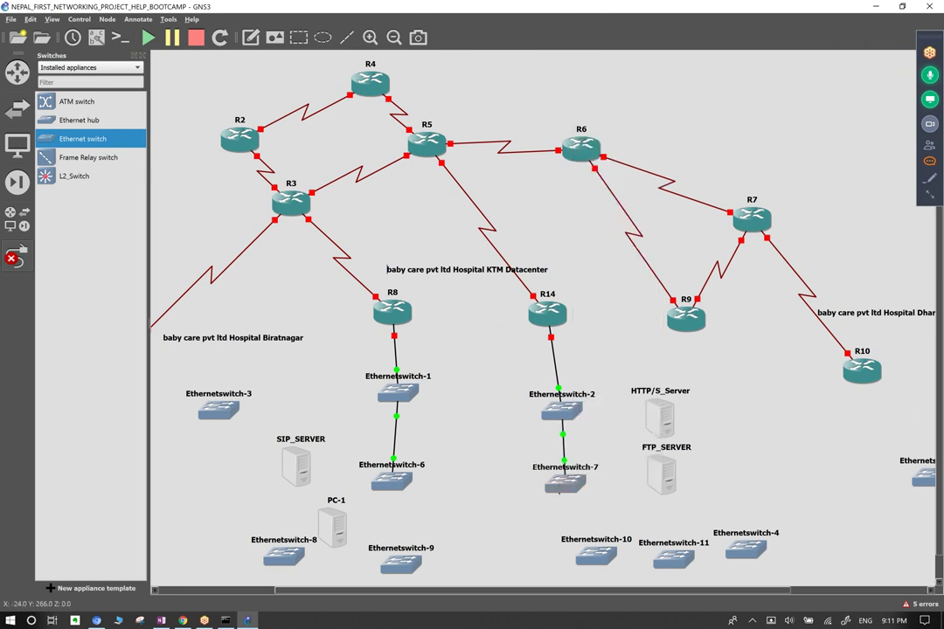
left_click(568, 479)
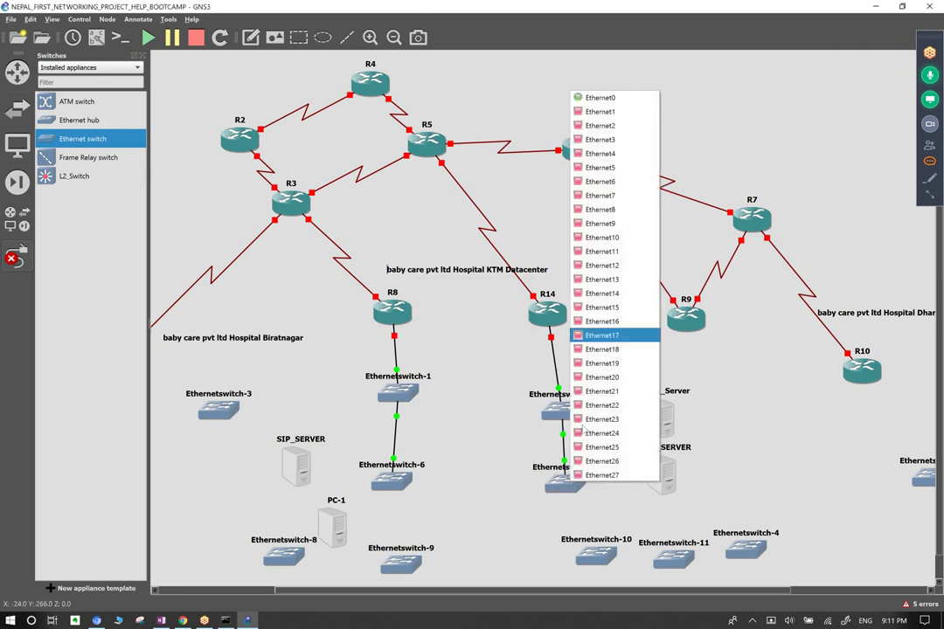
left_click(595, 109)
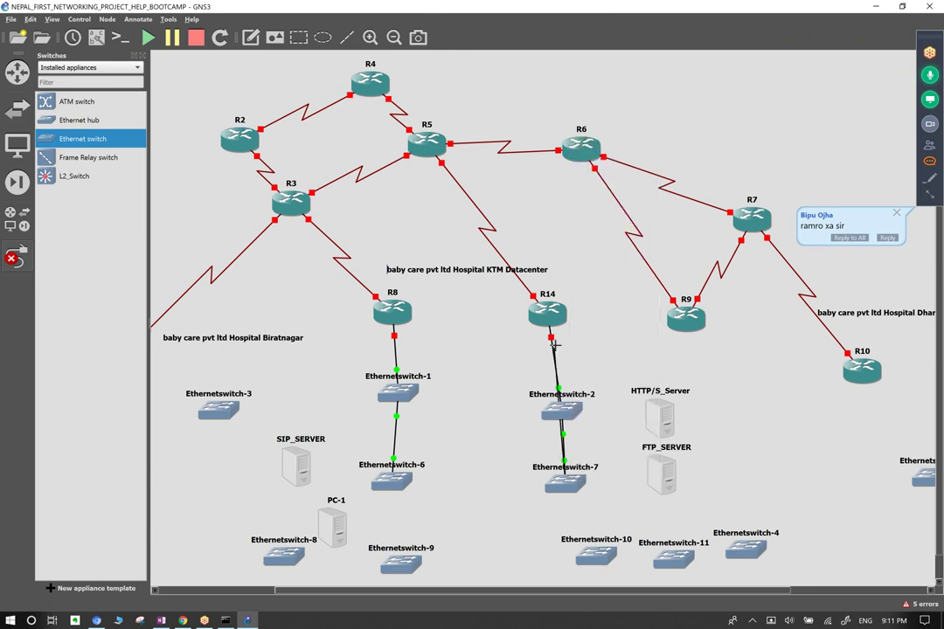
left_click(569, 407)
left_click(611, 106)
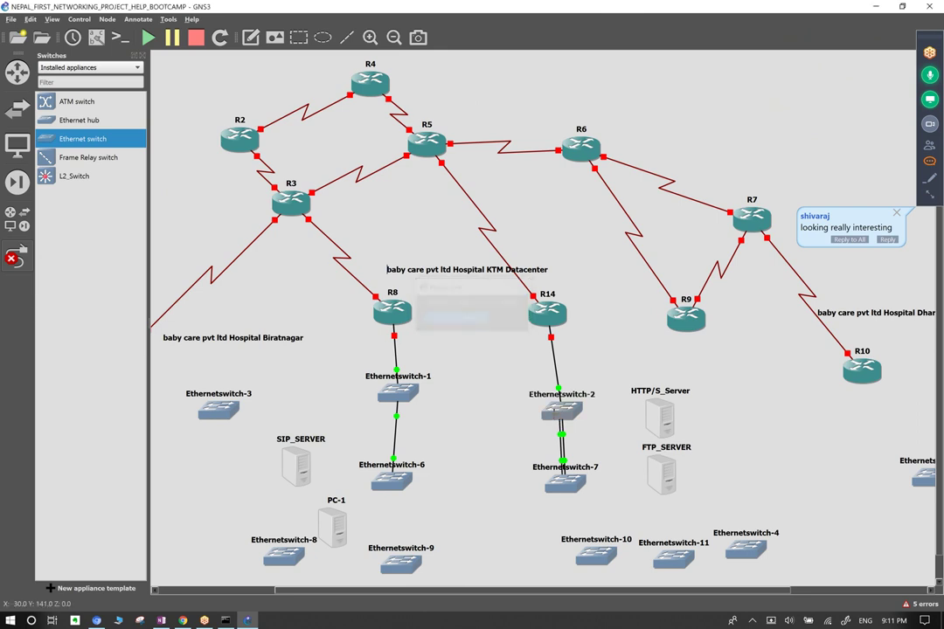
left_click(556, 419)
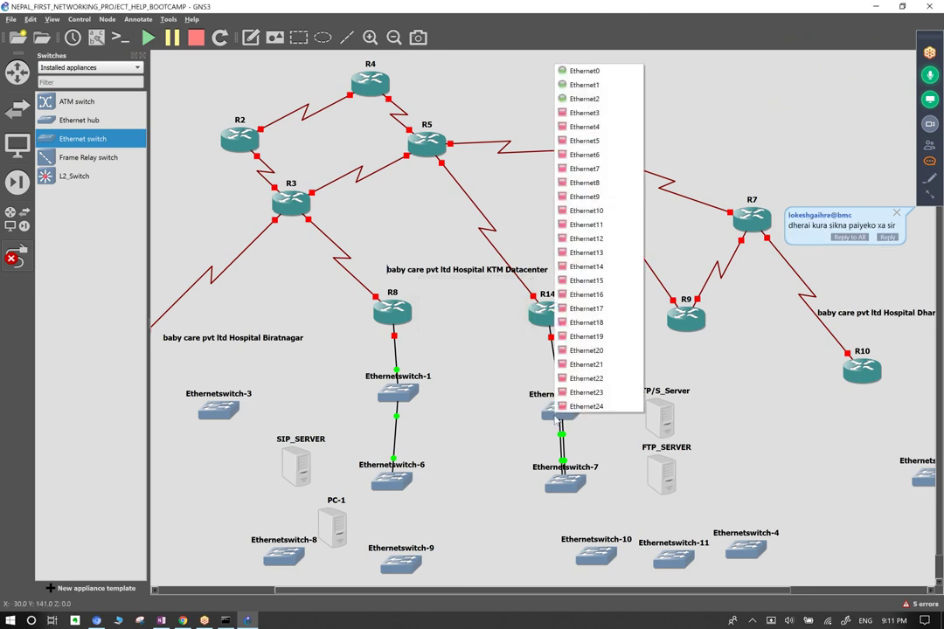
left_click(590, 113)
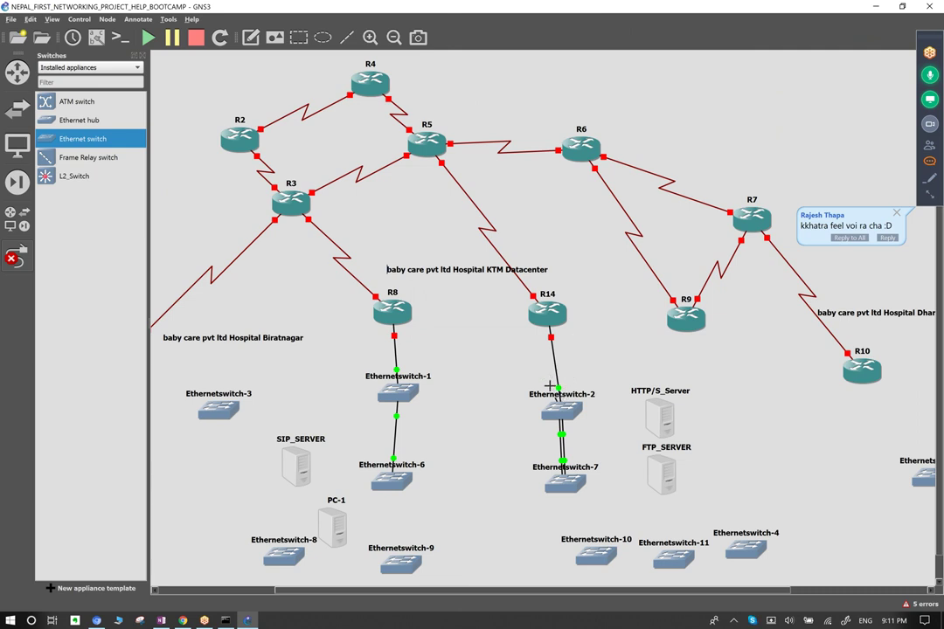
left_click(570, 495)
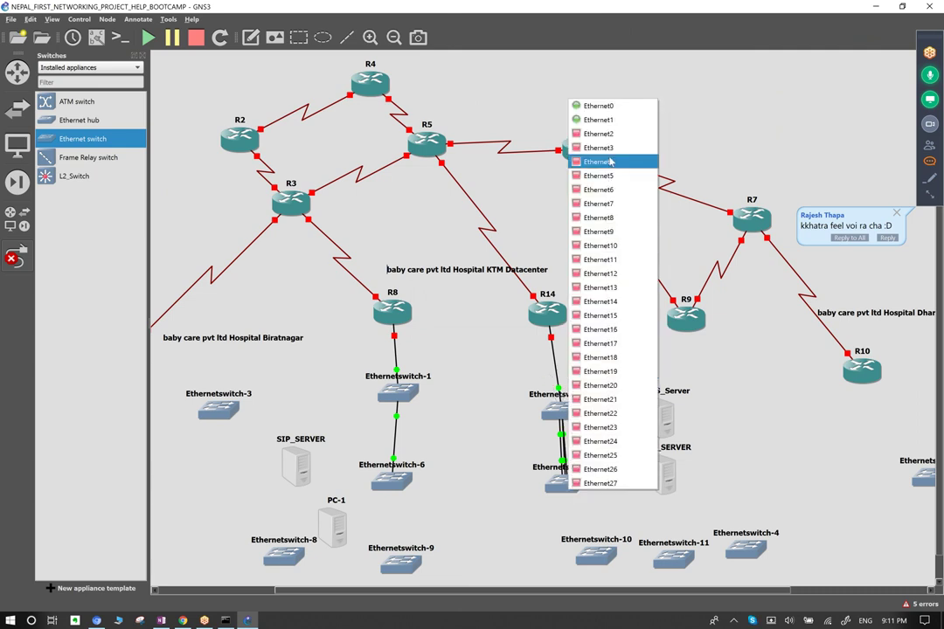
left_click(573, 231)
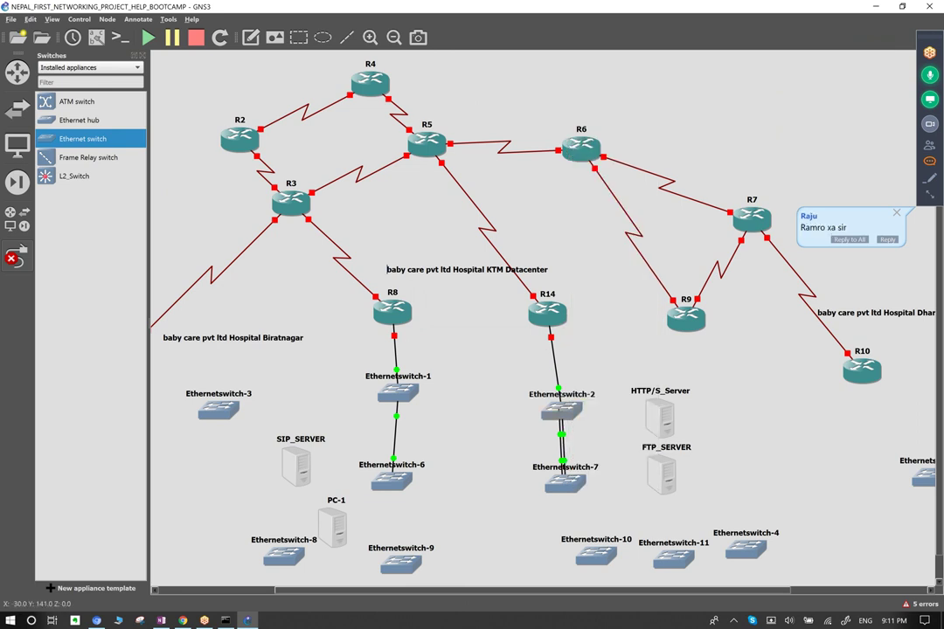
left_click(557, 408)
left_click(584, 128)
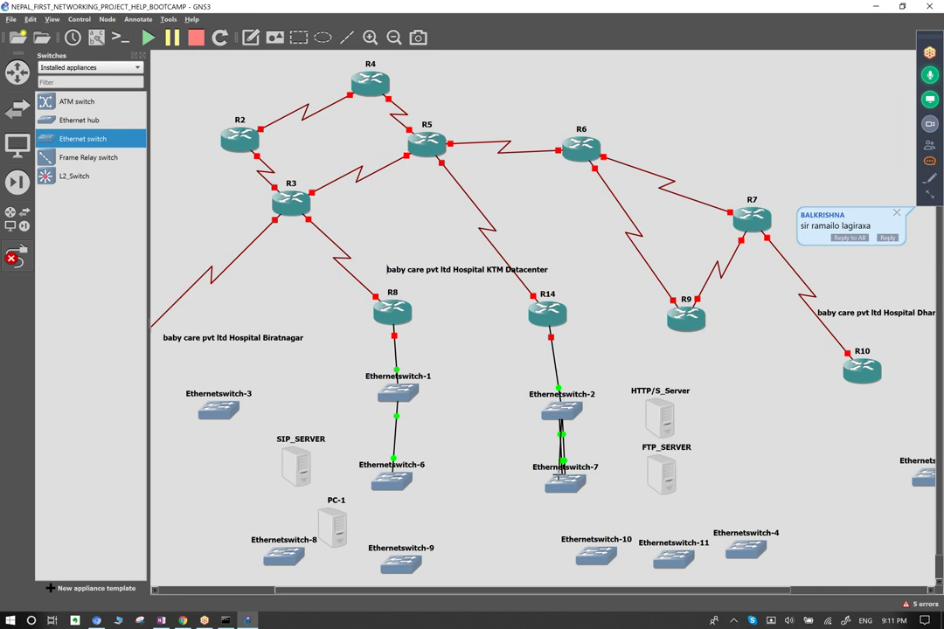
left_click(560, 486)
left_click(612, 138)
left_click(562, 486)
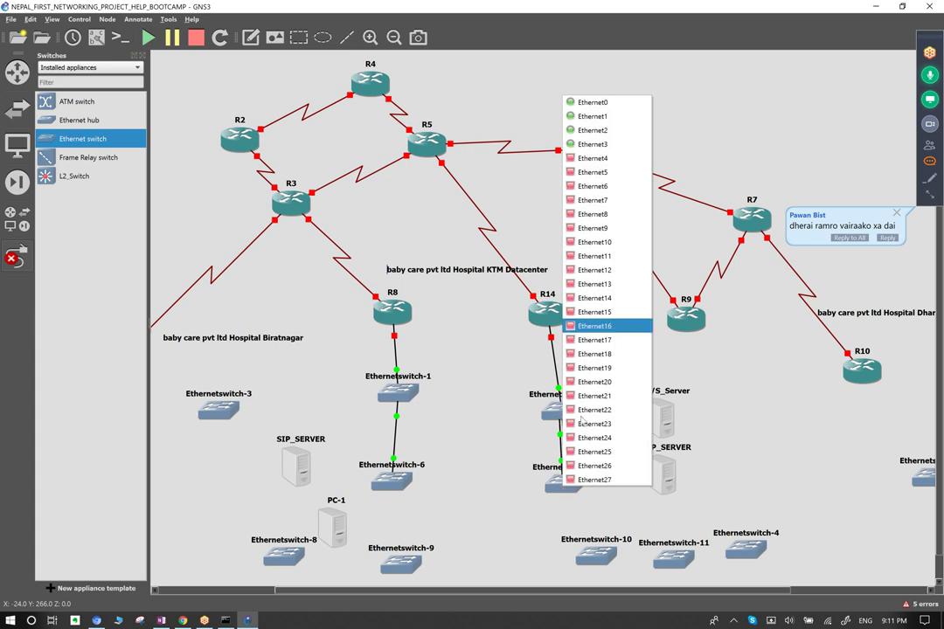
left_click(601, 158)
Link Ethernetswitch-2 Ethernet5, Ethernet6 and Ethernet7 to free Ethernetswitch-7 ports.
left_click(566, 408)
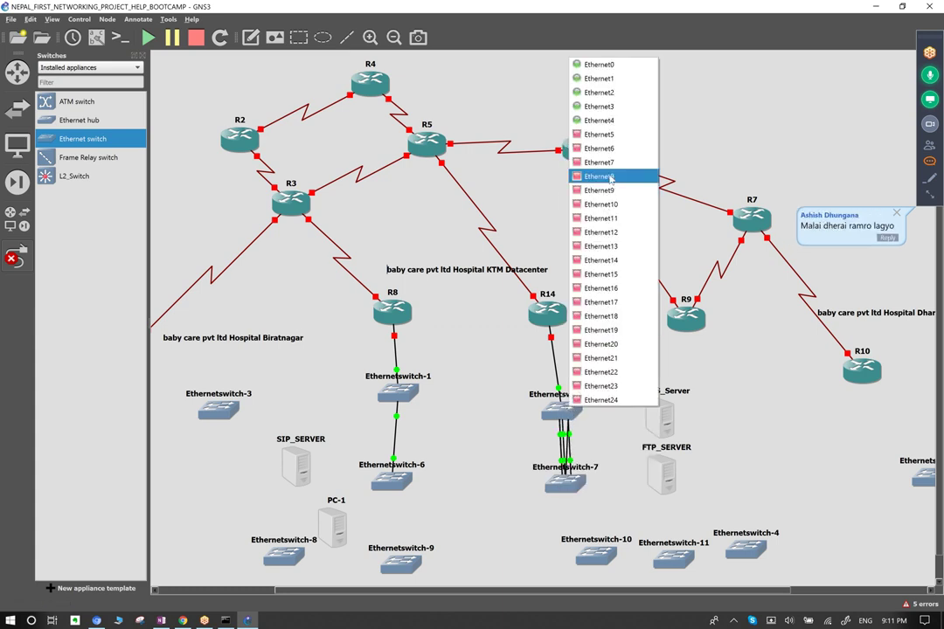
left_click(609, 138)
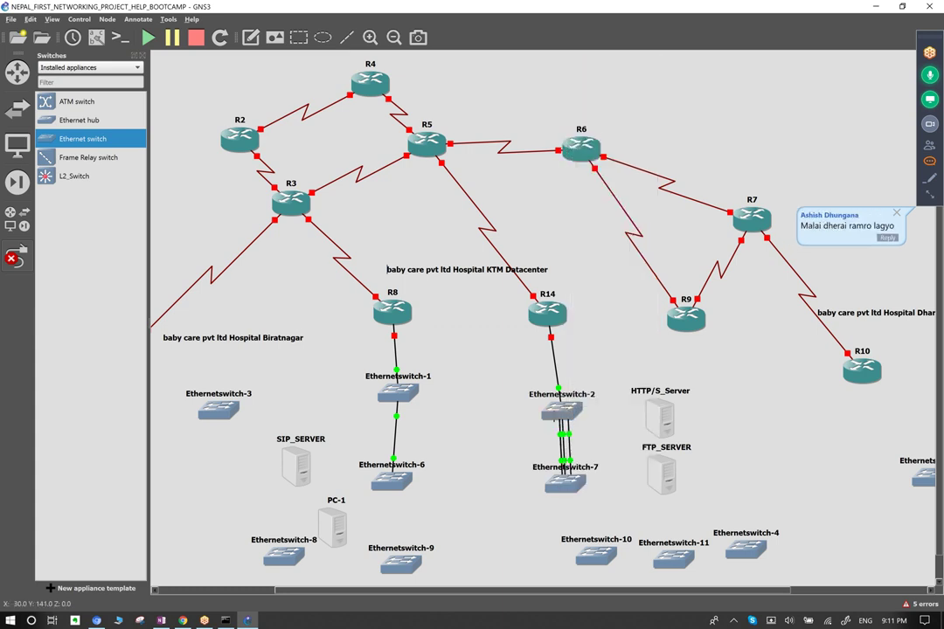
left_click(562, 153)
left_click(577, 170)
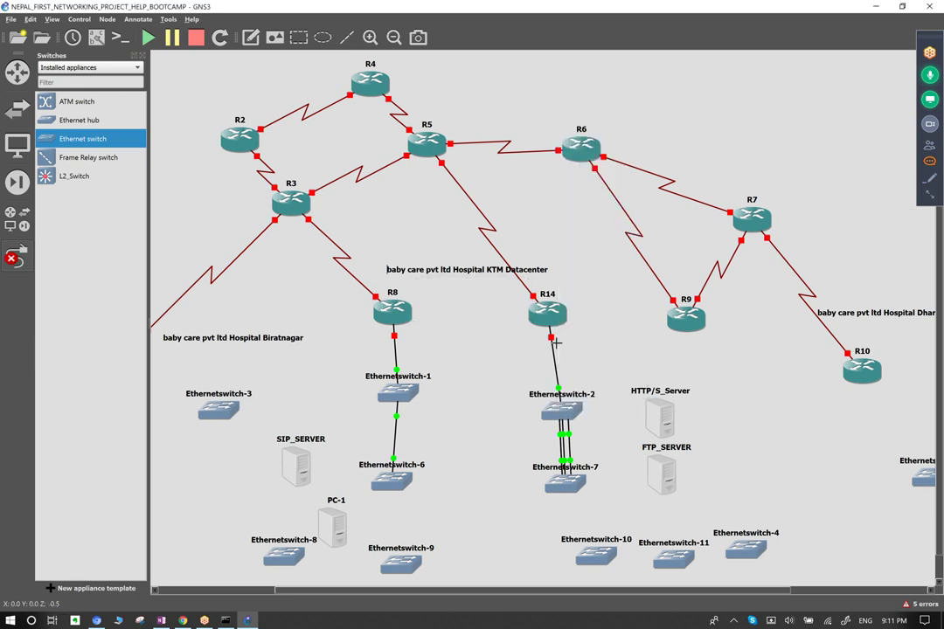
left_click(552, 413)
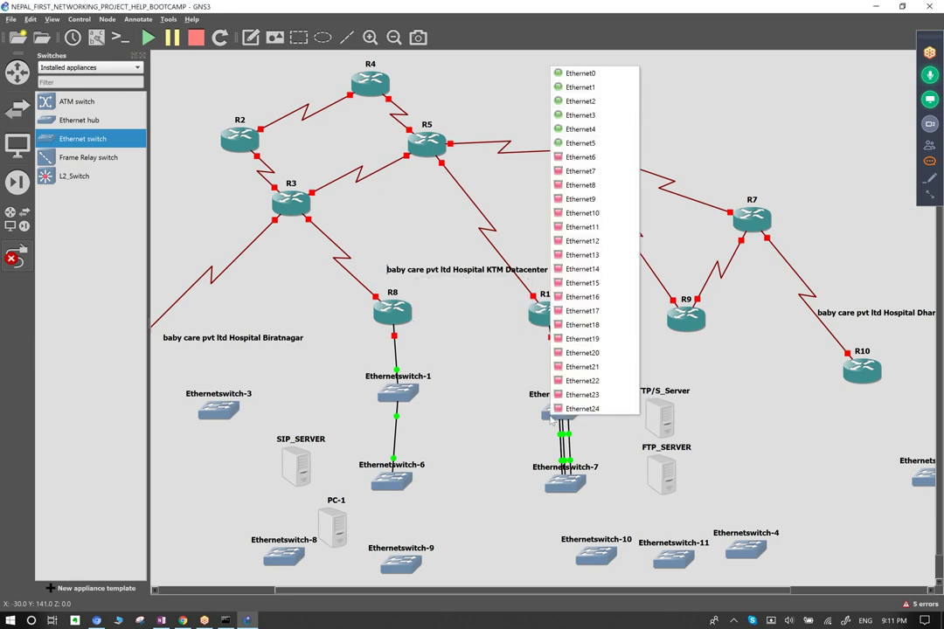
left_click(603, 157)
left_click(569, 497)
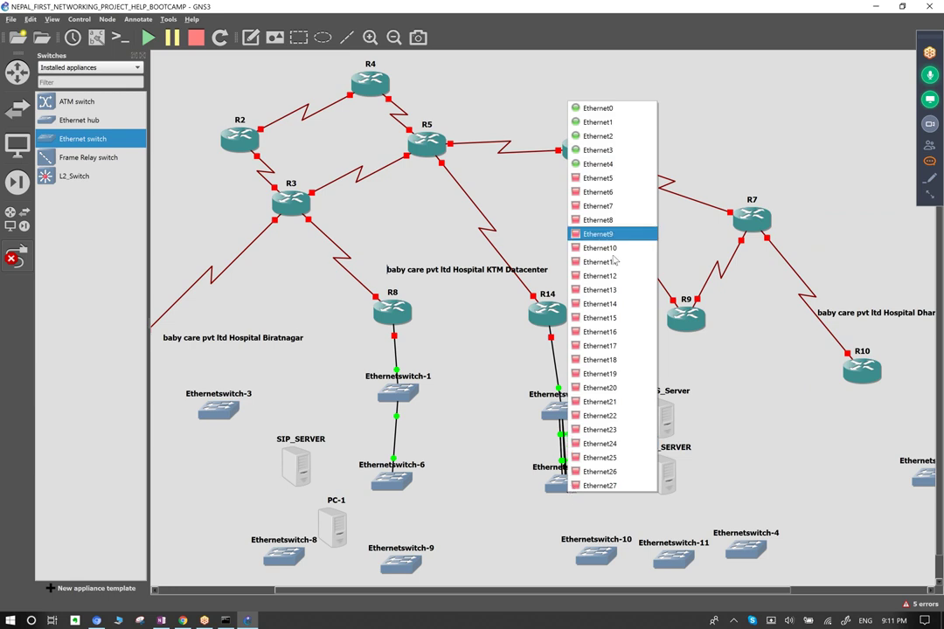
left_click(605, 180)
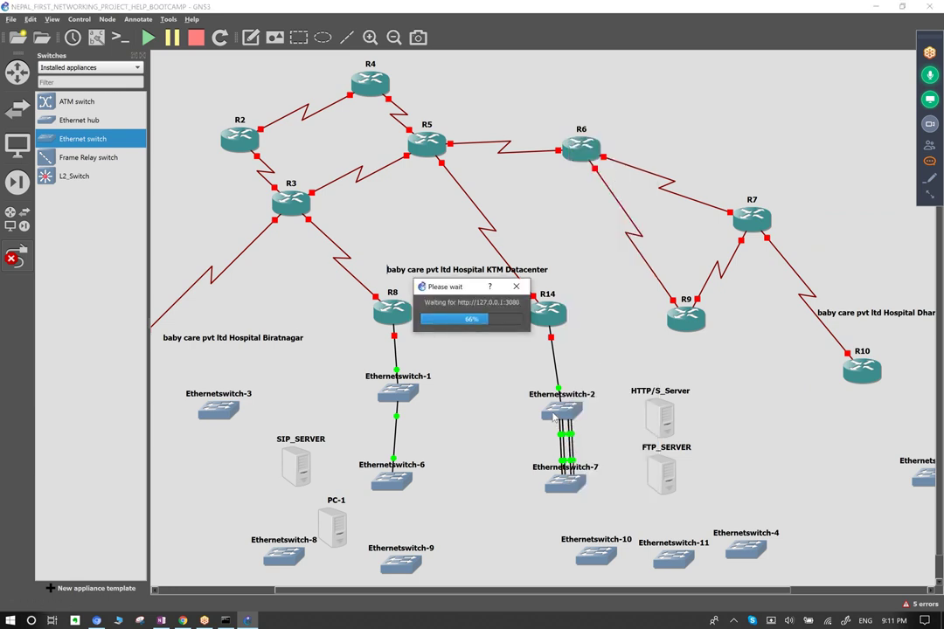
left_click(552, 408)
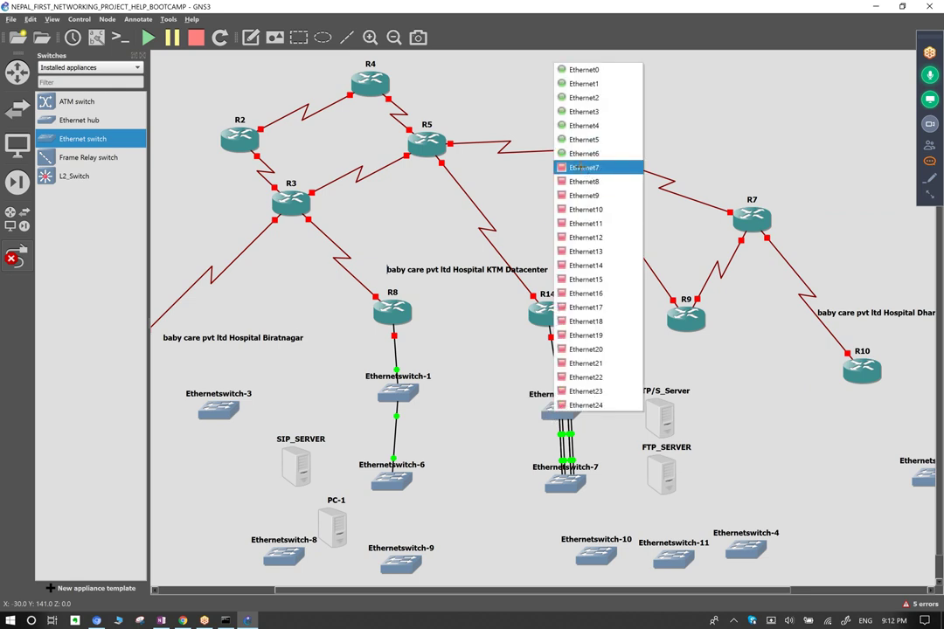
left_click(595, 169)
left_click(573, 151)
left_click(577, 177)
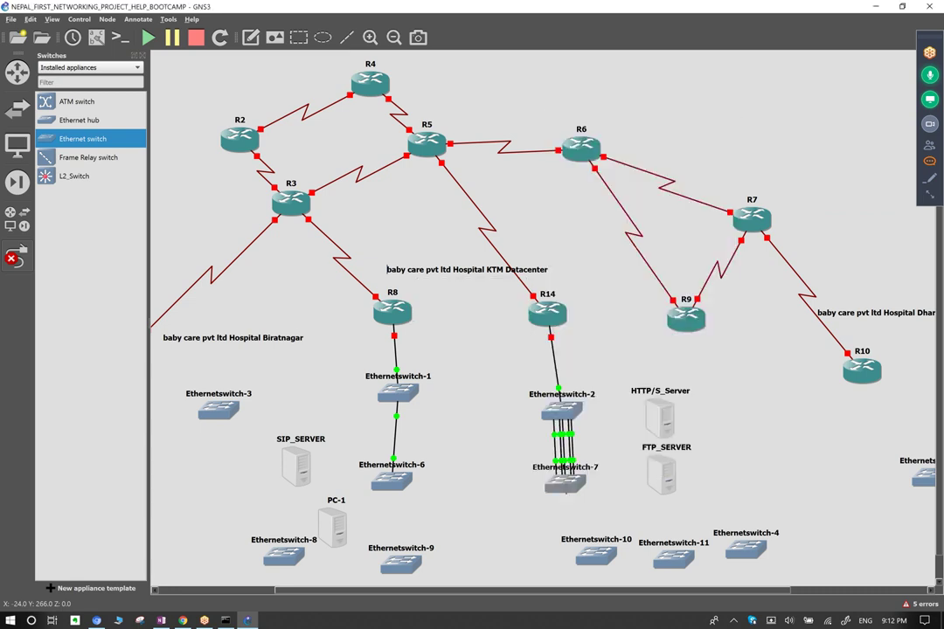
Begin a link from a free Ethernetswitch-7 port toward Ethernetswitch-6.
left_click(554, 486)
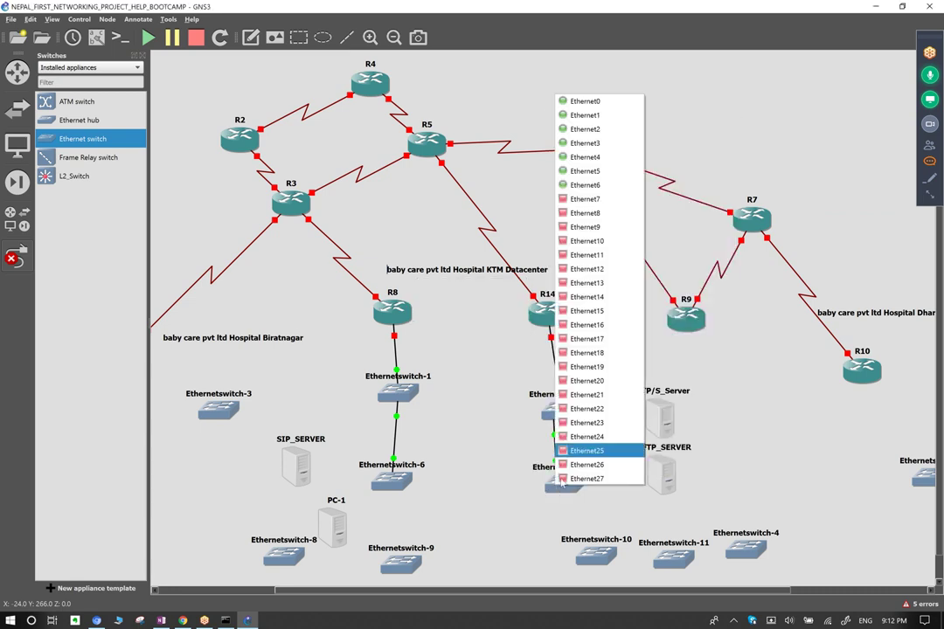
left_click(603, 203)
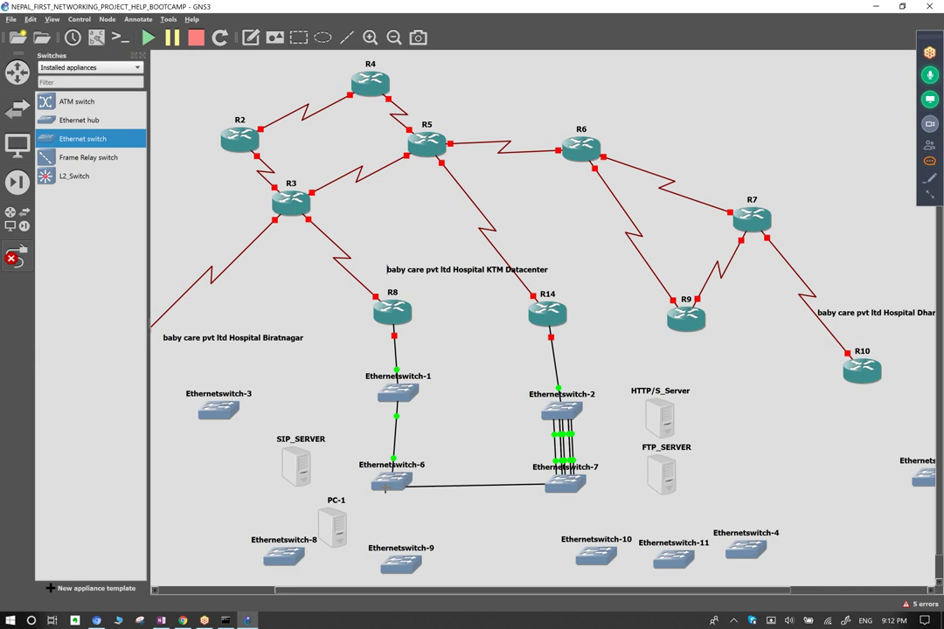
left_click(386, 487)
Finish the link on Ethernetswitch-6 Ethernet1 and add two more switch-6 to switch-7 links.
left_click(439, 147)
left_click(385, 487)
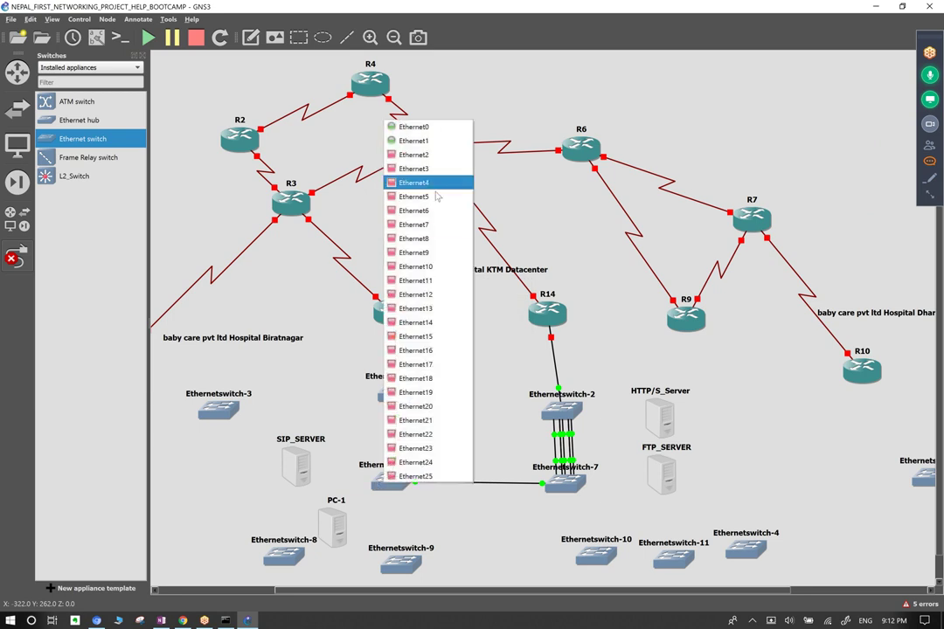
left_click(418, 155)
left_click(570, 494)
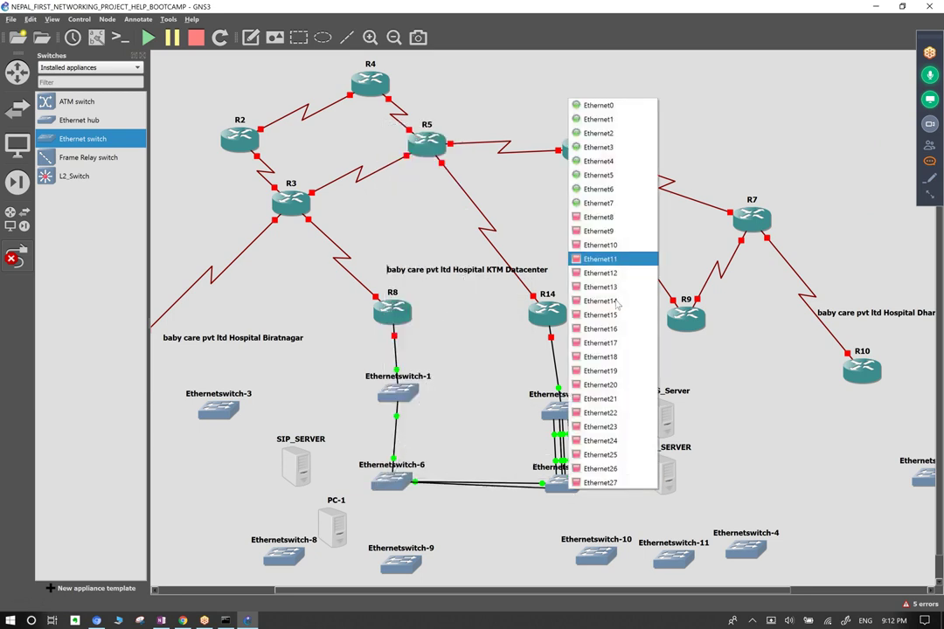
left_click(580, 224)
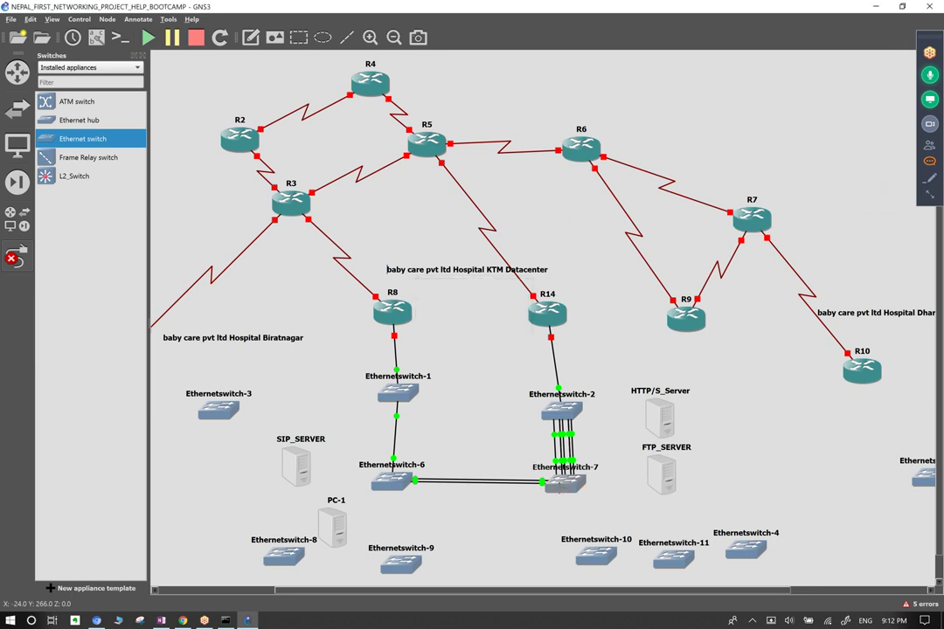
left_click(564, 483)
left_click(598, 226)
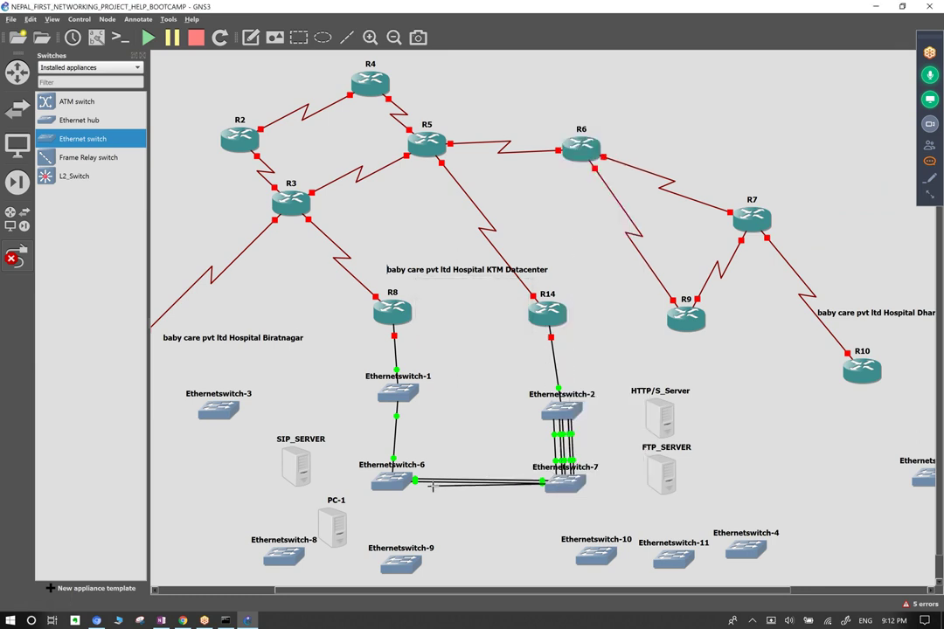
left_click(388, 488)
left_click(433, 184)
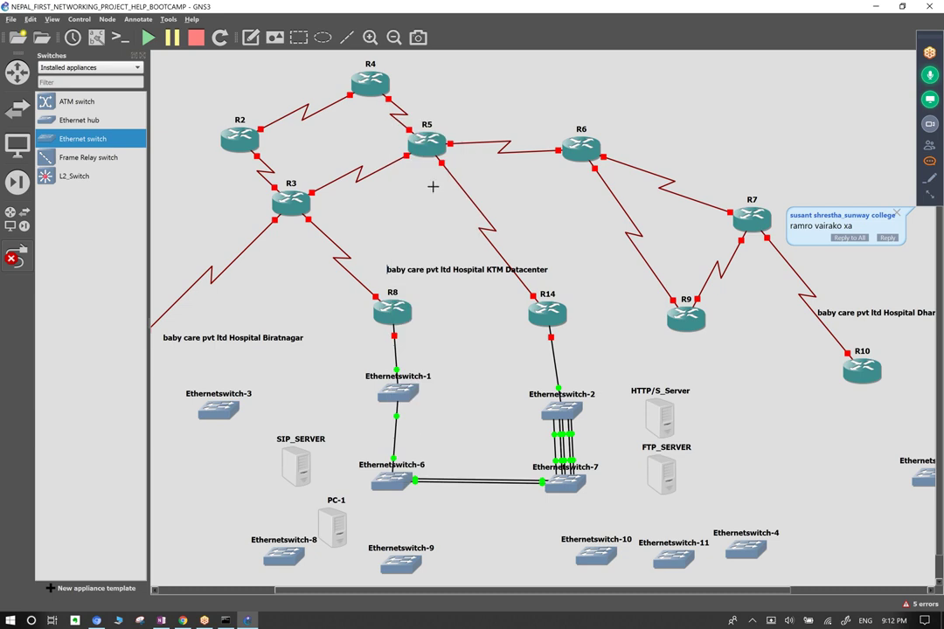
Add further parallel links, Ethernetswitch-6 Ethernet5 and Ethernetswitch-7 Ethernet11, to the bundle.
left_click(391, 481)
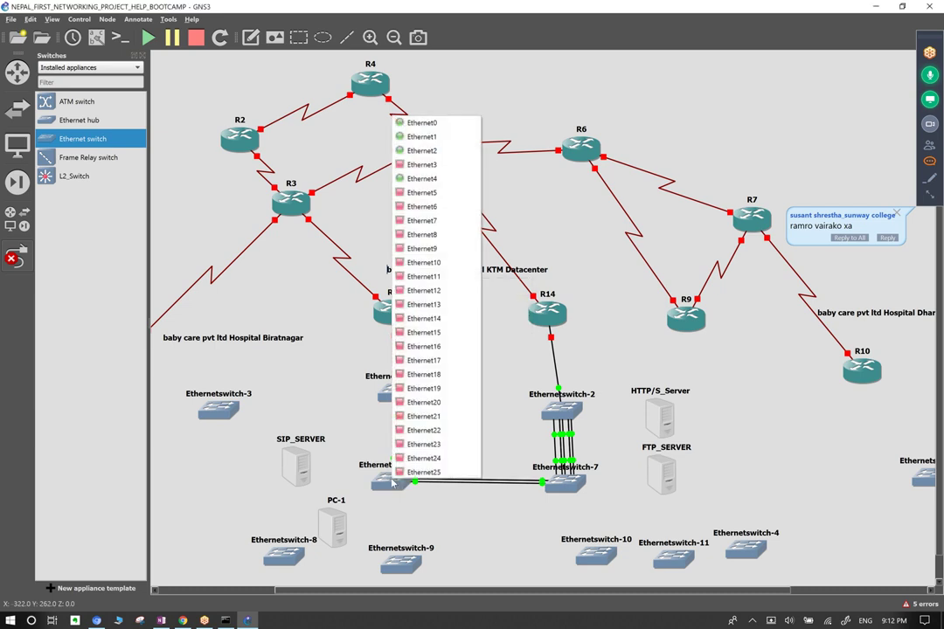
left_click(422, 193)
left_click(577, 490)
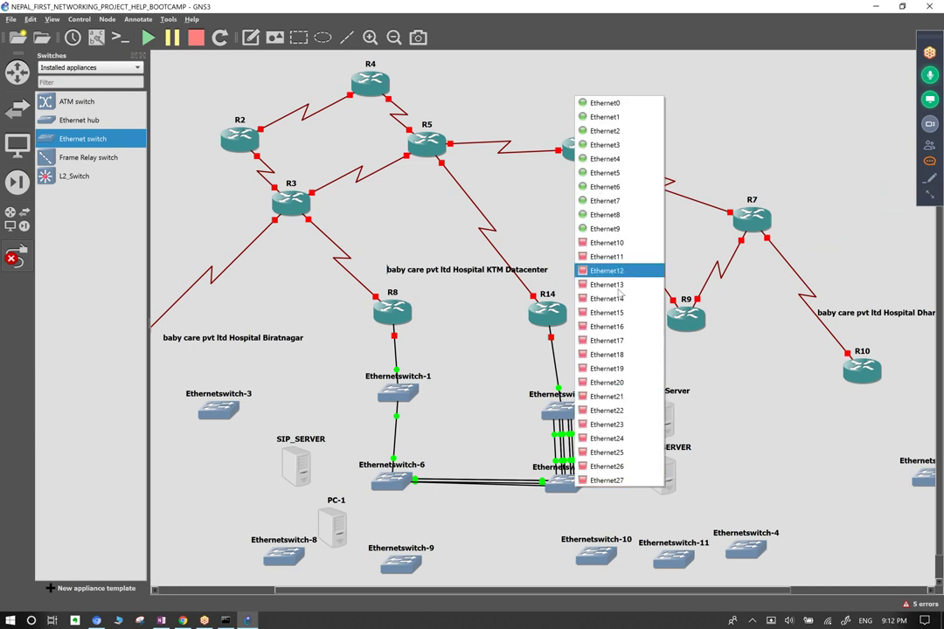
left_click(515, 206)
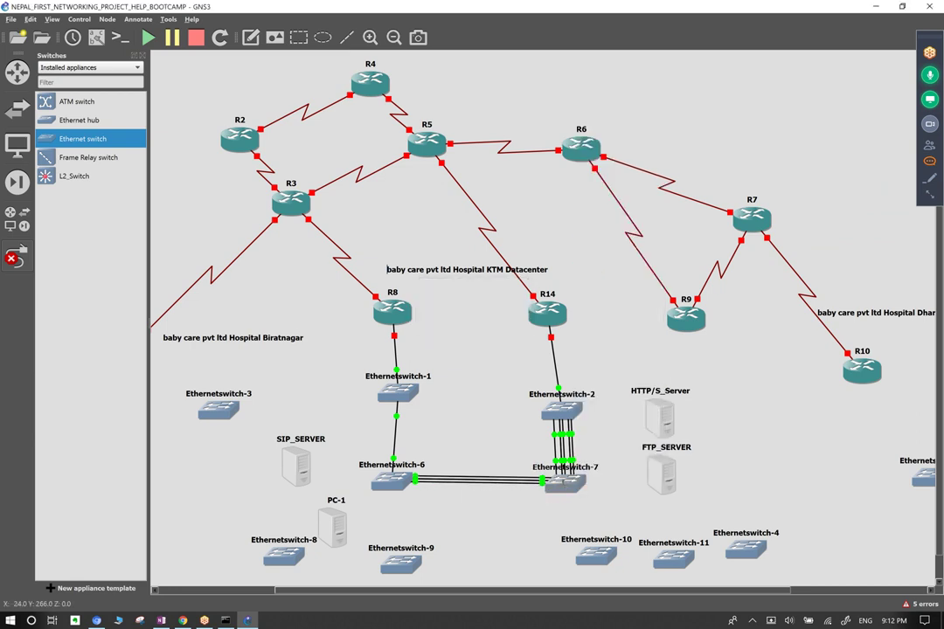
left_click(565, 488)
left_click(591, 254)
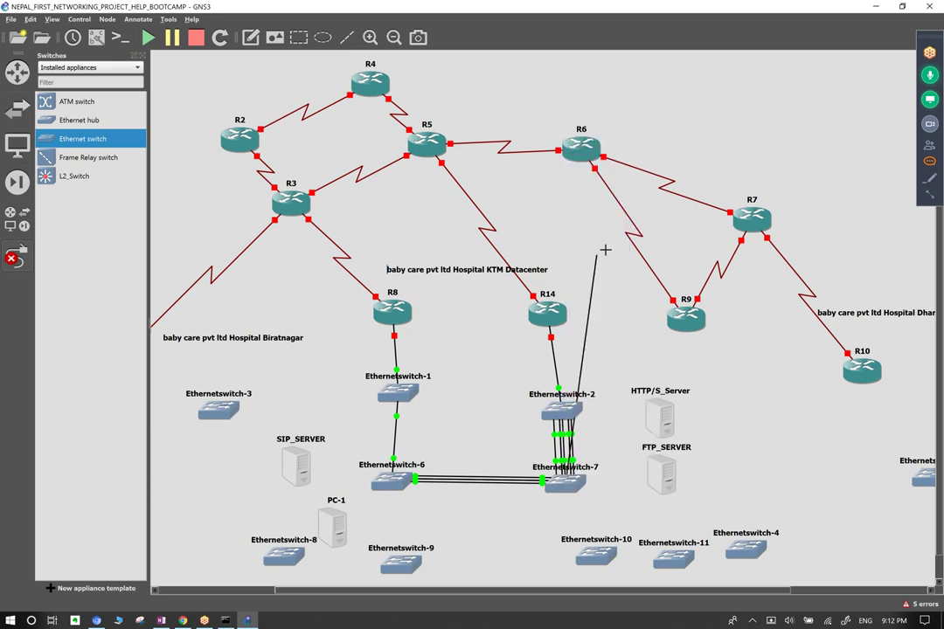
left_click(393, 480)
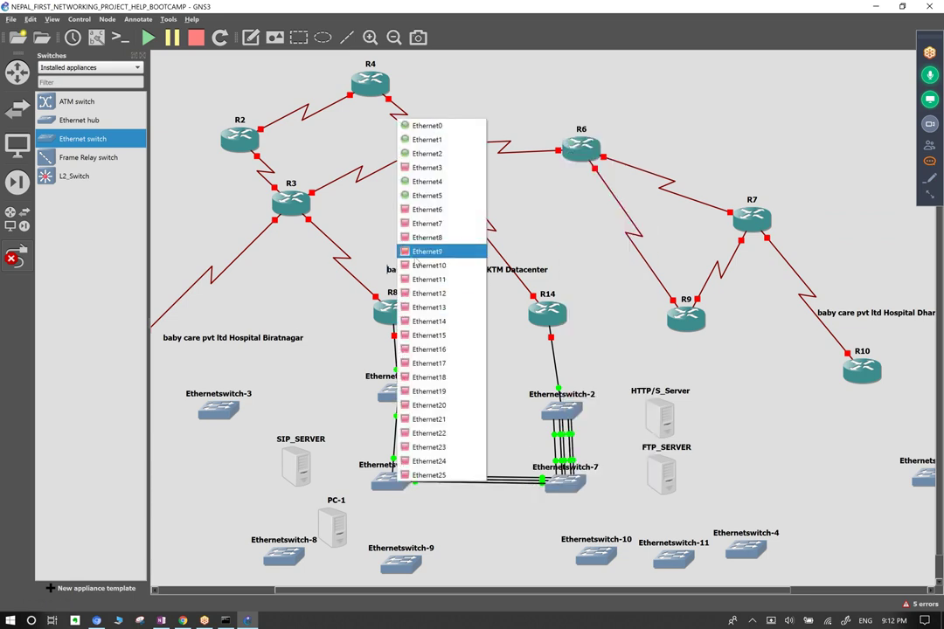
left_click(431, 214)
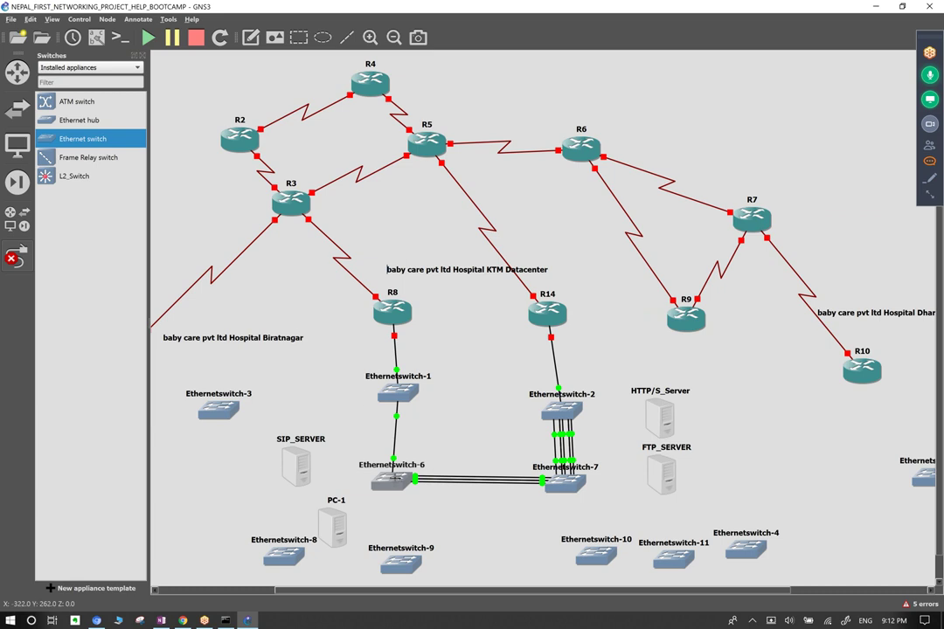
Start a link from Ethernetswitch-6 Ethernet6 to Ethernetswitch-1.
left_click(393, 483)
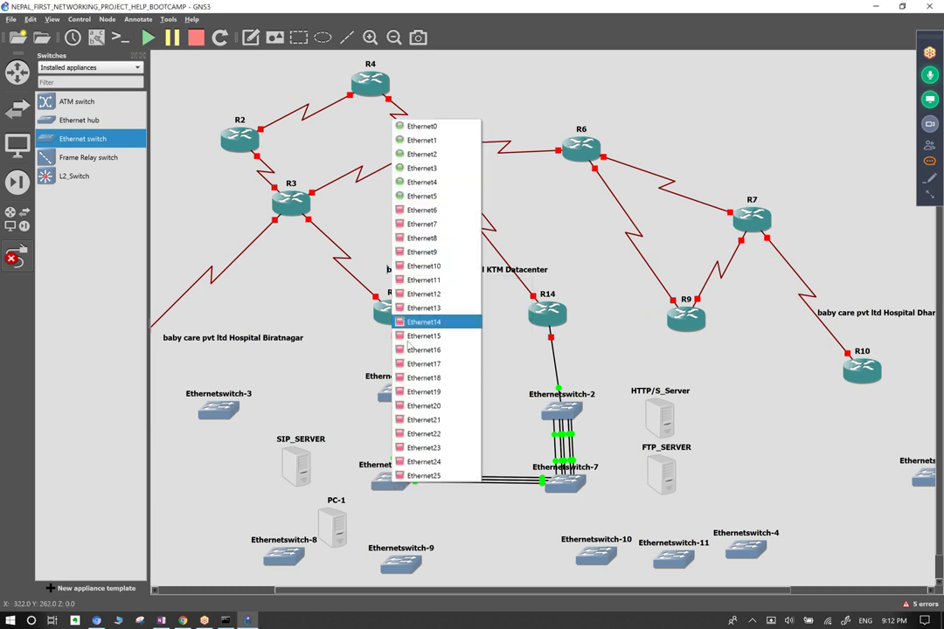
left_click(422, 210)
left_click(390, 399)
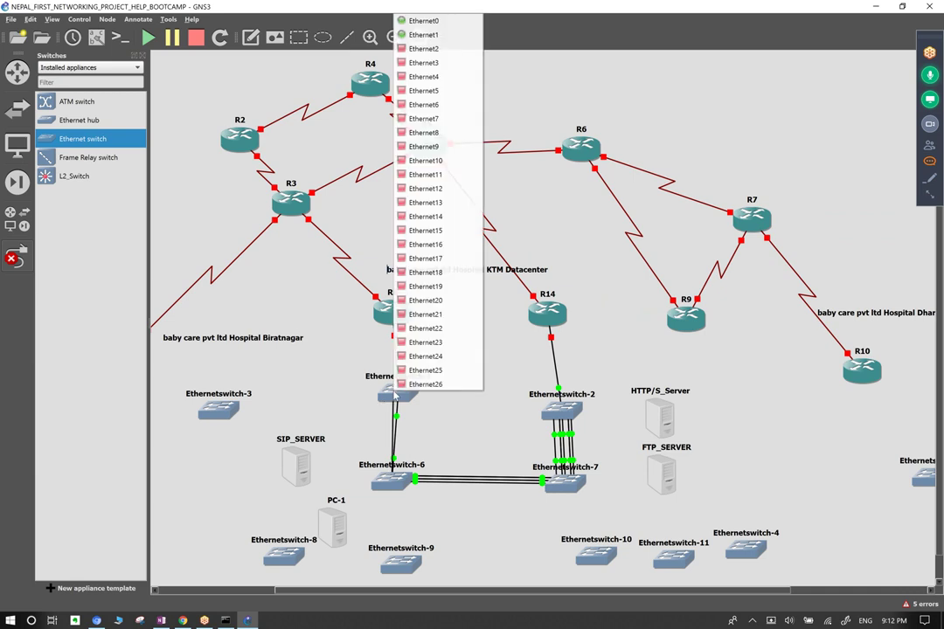
Cable Ethernetswitch-1 to Ethernetswitch-6 with the first parallel links, including Ethernet4 on switch-1.
left_click(431, 74)
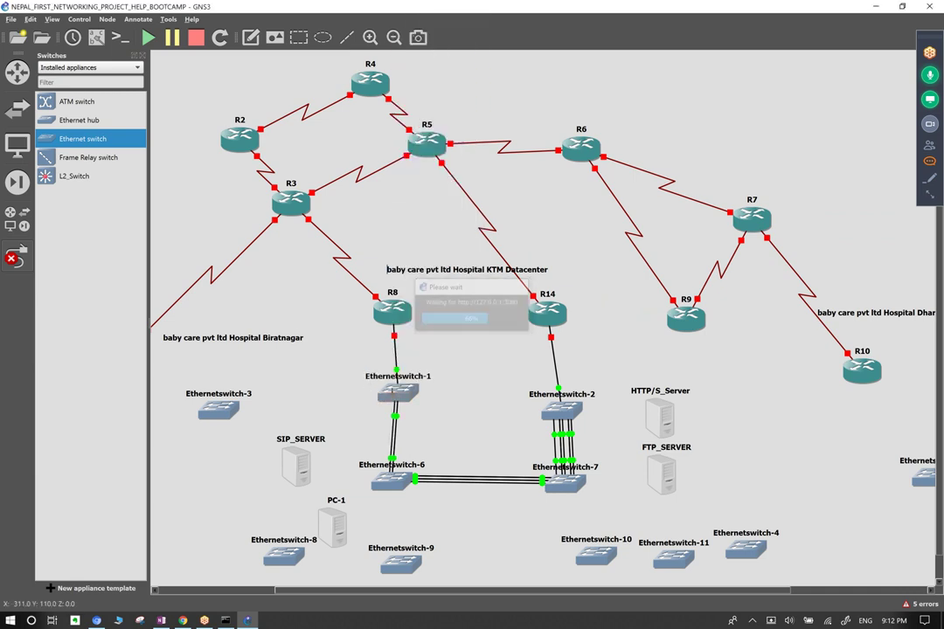
left_click(395, 395)
left_click(448, 65)
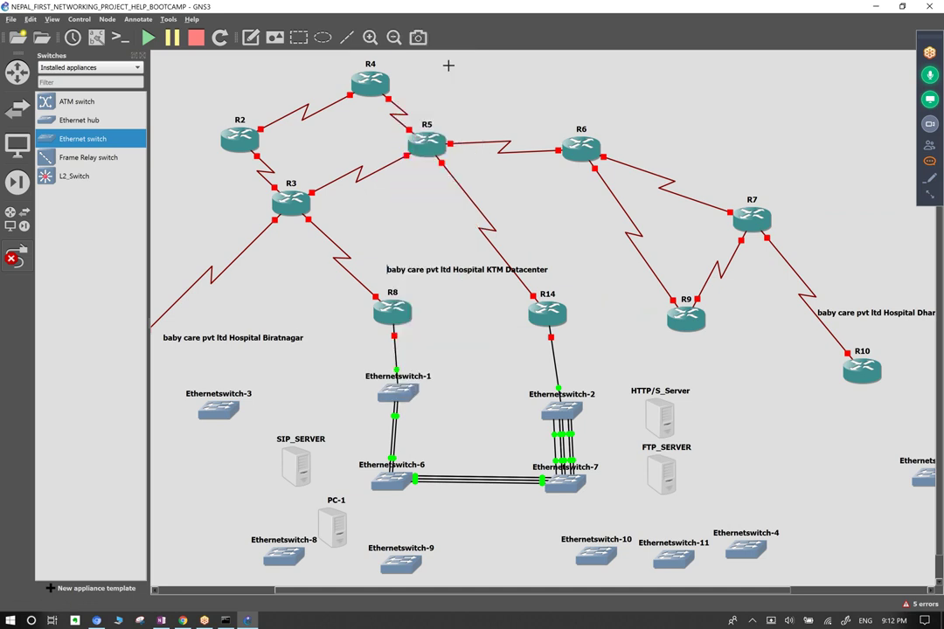
left_click(395, 483)
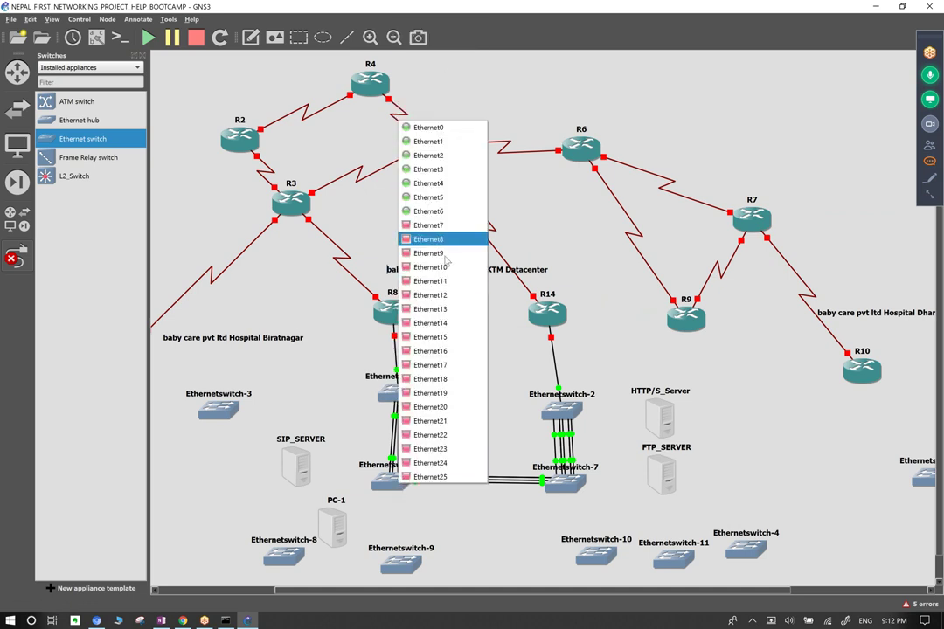
left_click(454, 224)
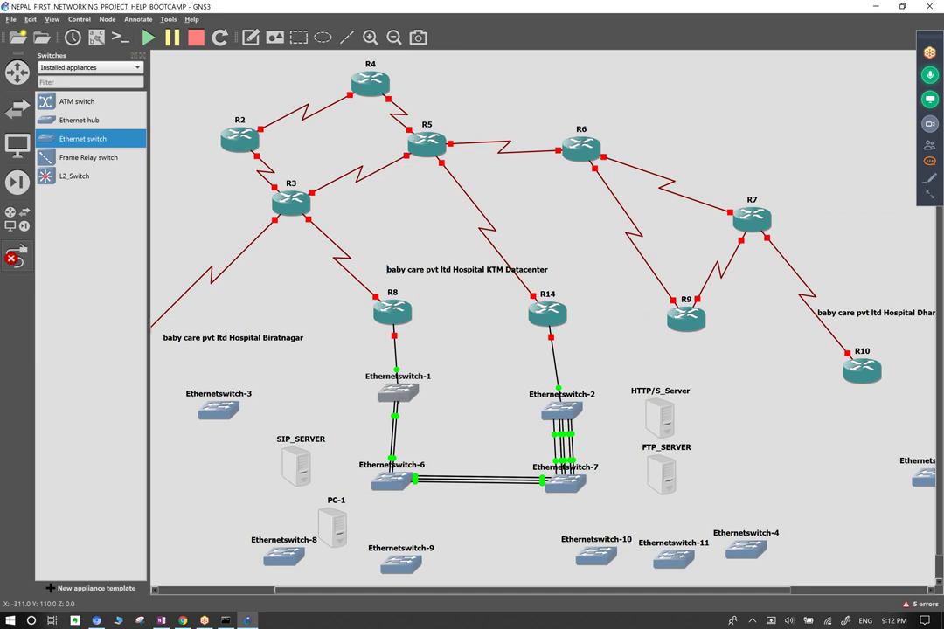
left_click(392, 395)
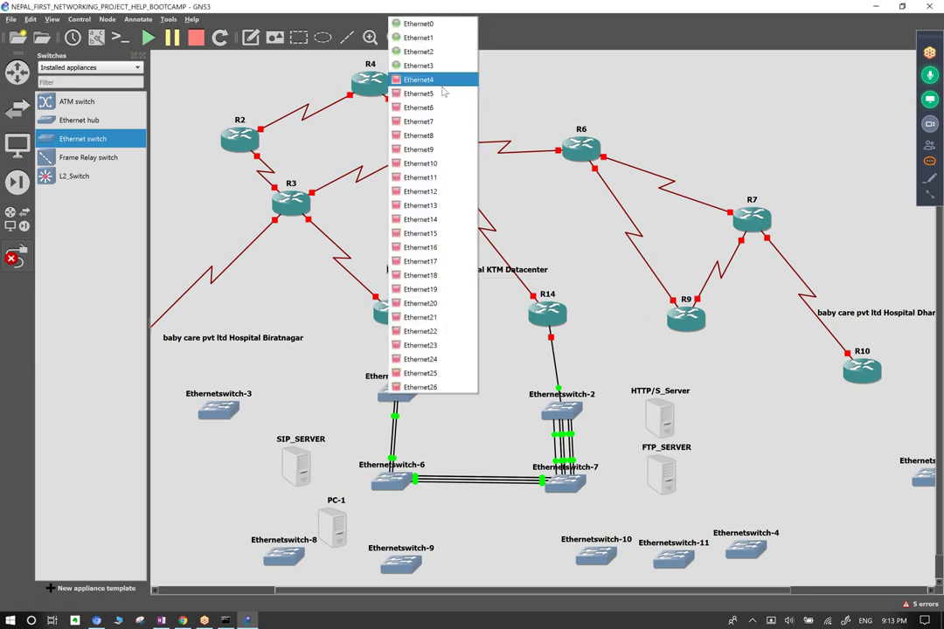
left_click(421, 79)
left_click(388, 479)
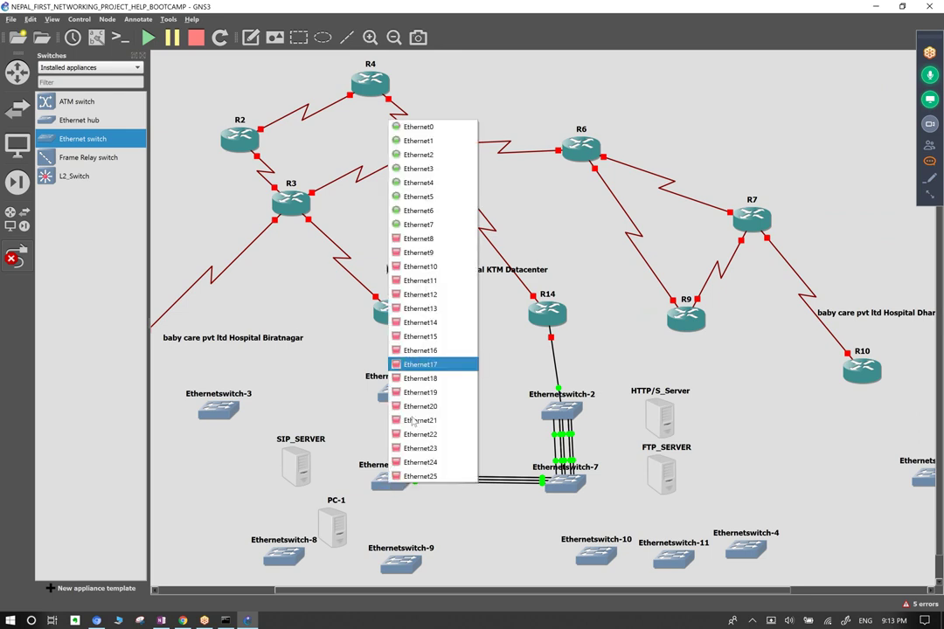
left_click(430, 235)
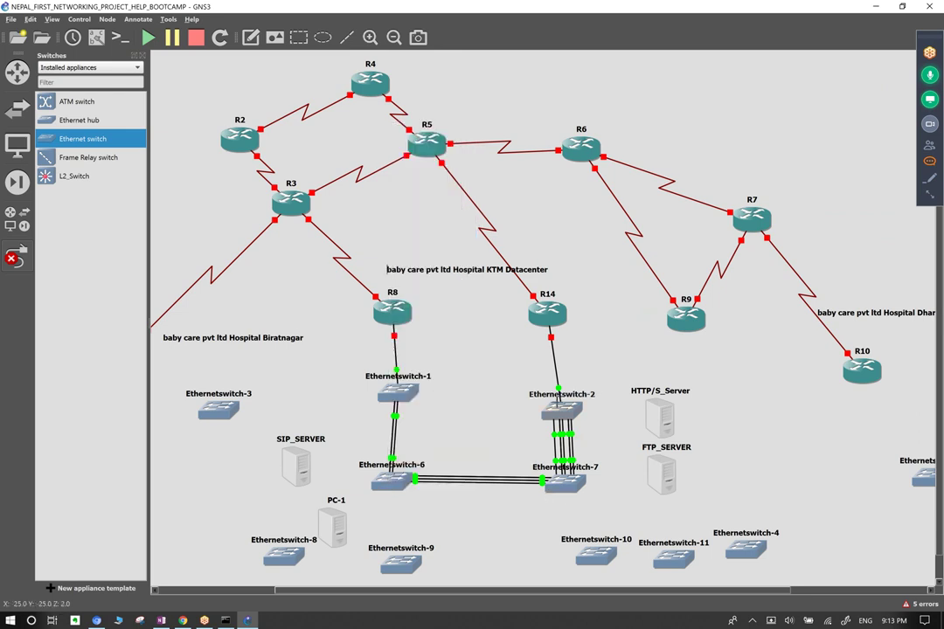
Add two more switch-1 to switch-6 links using Ethernet5 and Ethernet6 on Ethernetswitch-1.
left_click(388, 395)
left_click(417, 95)
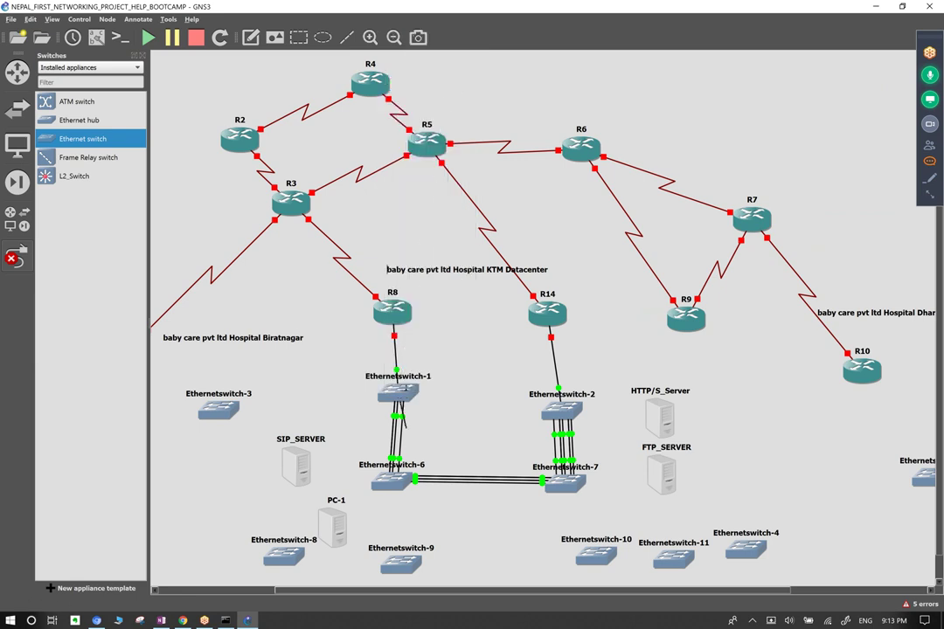
left_click(391, 481)
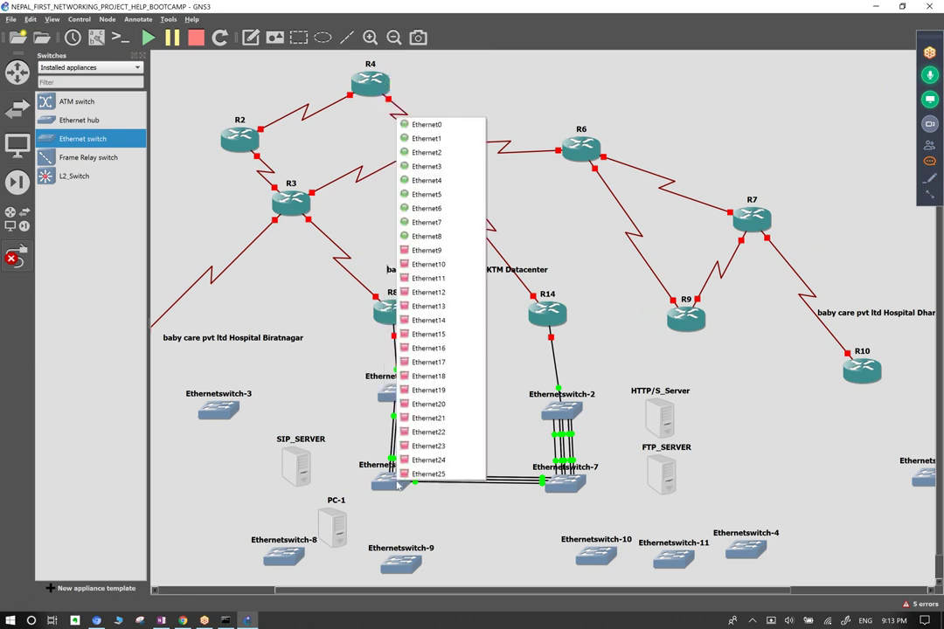
left_click(432, 249)
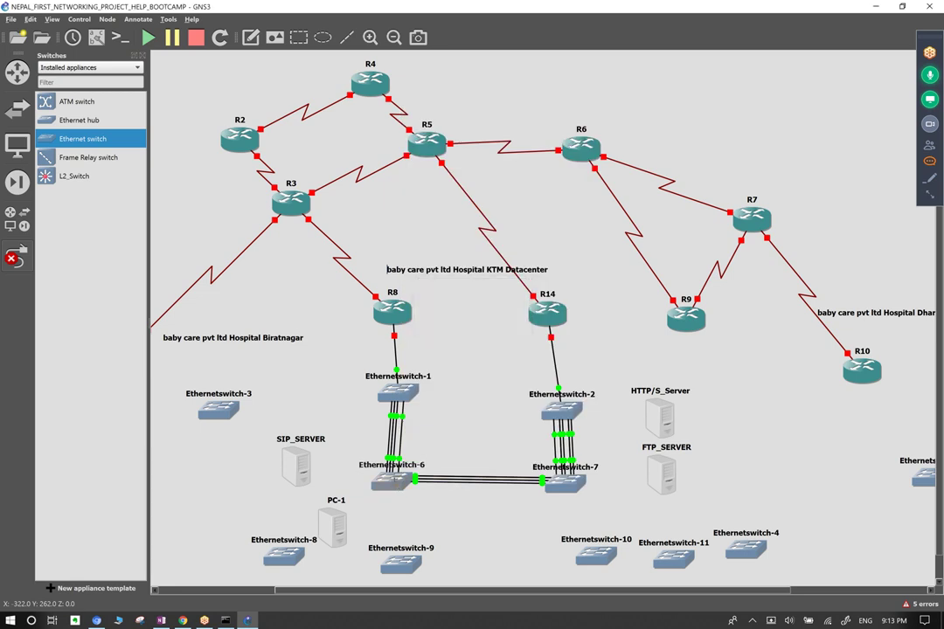
left_click(391, 481)
left_click(439, 268)
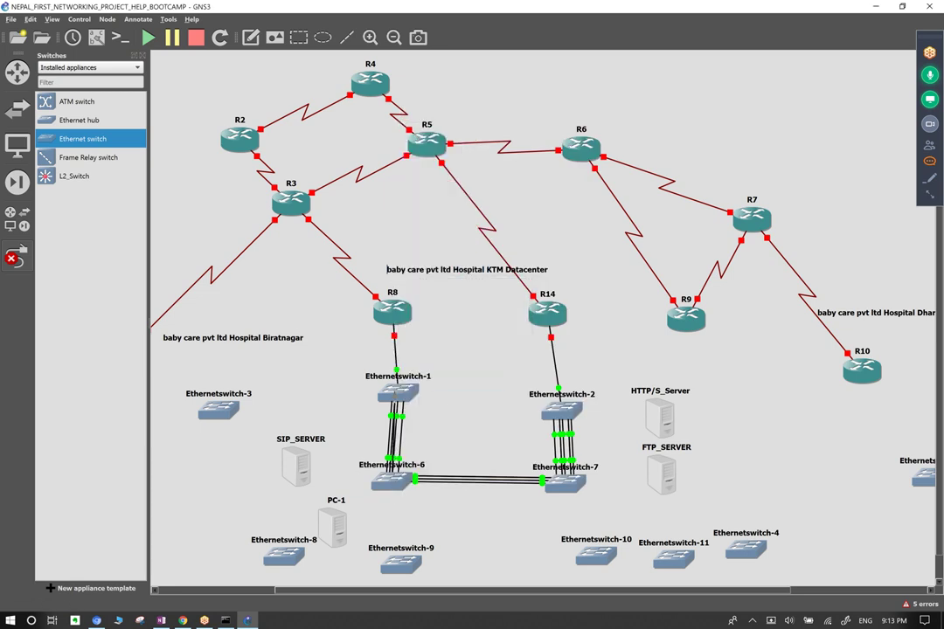
left_click(396, 394)
left_click(447, 110)
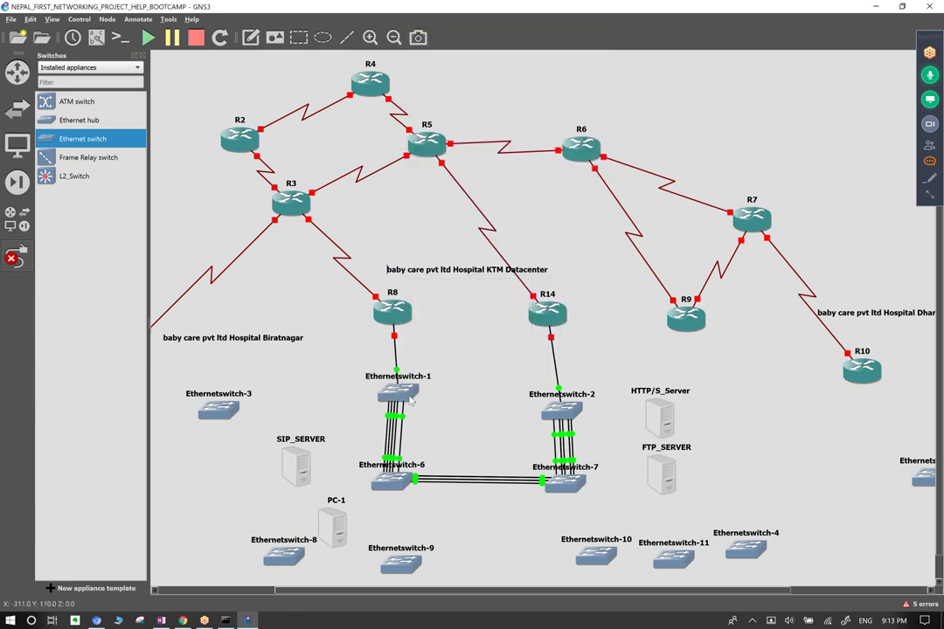
Link Ethernetswitch-1 and Ethernetswitch-2 three times, using Ethernet8 and Ethernet10 on switch-2.
left_click(409, 393)
left_click(446, 123)
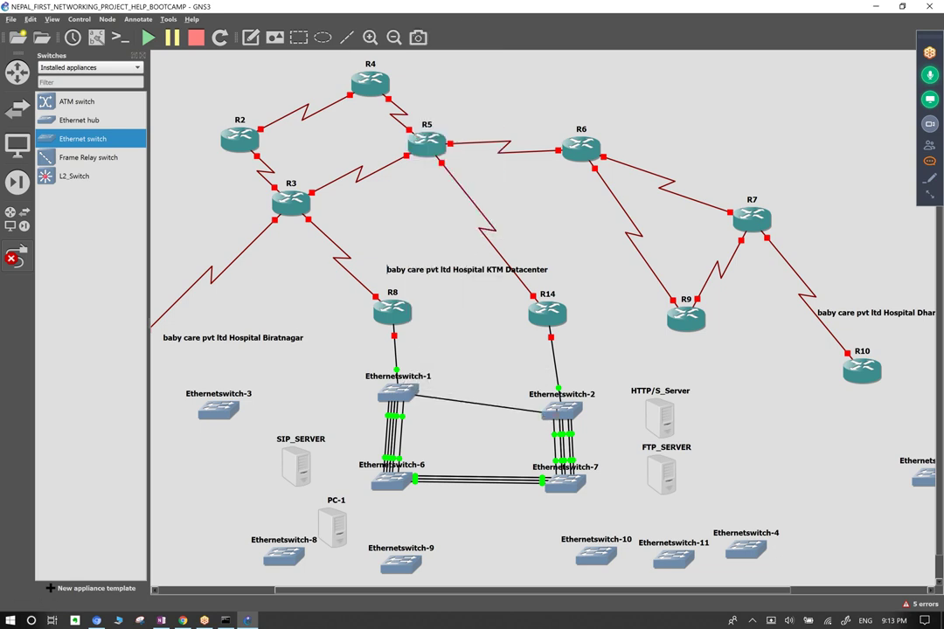
left_click(557, 411)
left_click(584, 262)
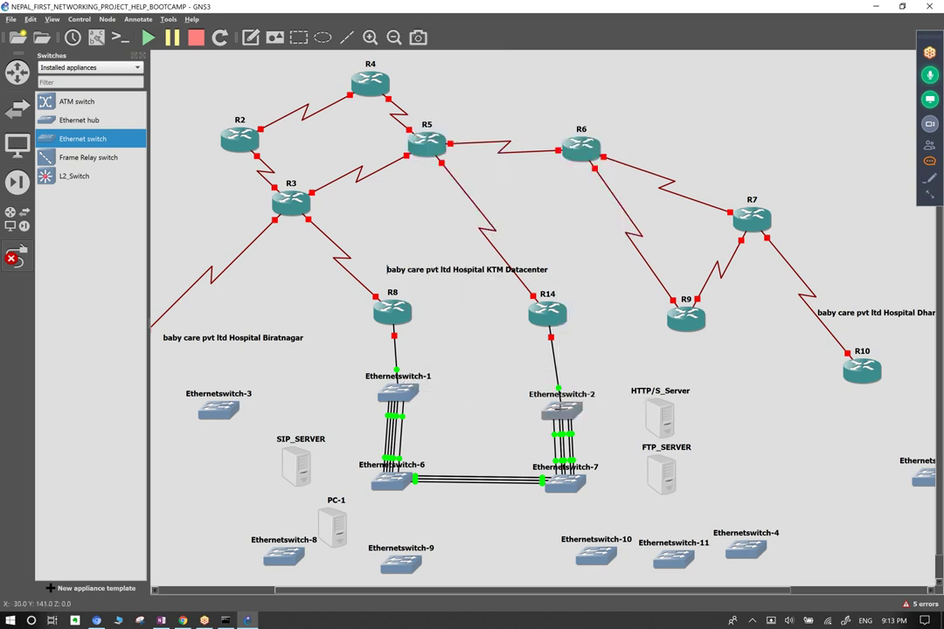
left_click(561, 414)
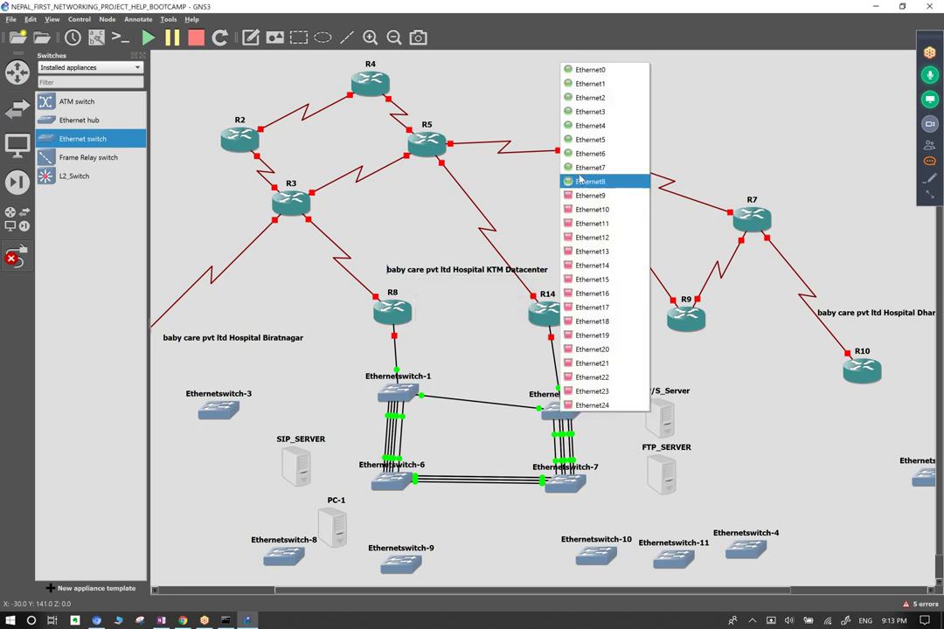
left_click(582, 182)
left_click(403, 395)
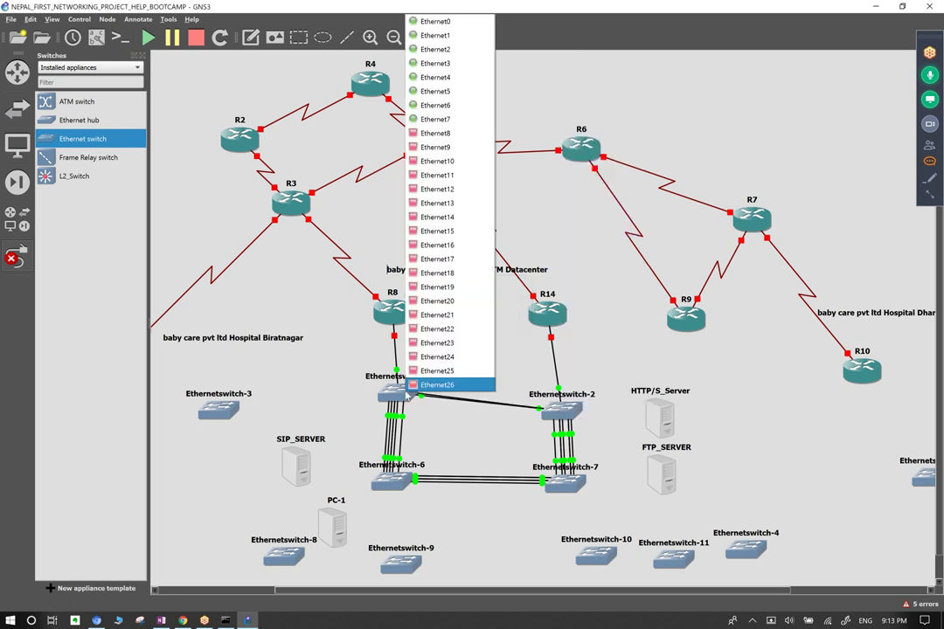
left_click(435, 119)
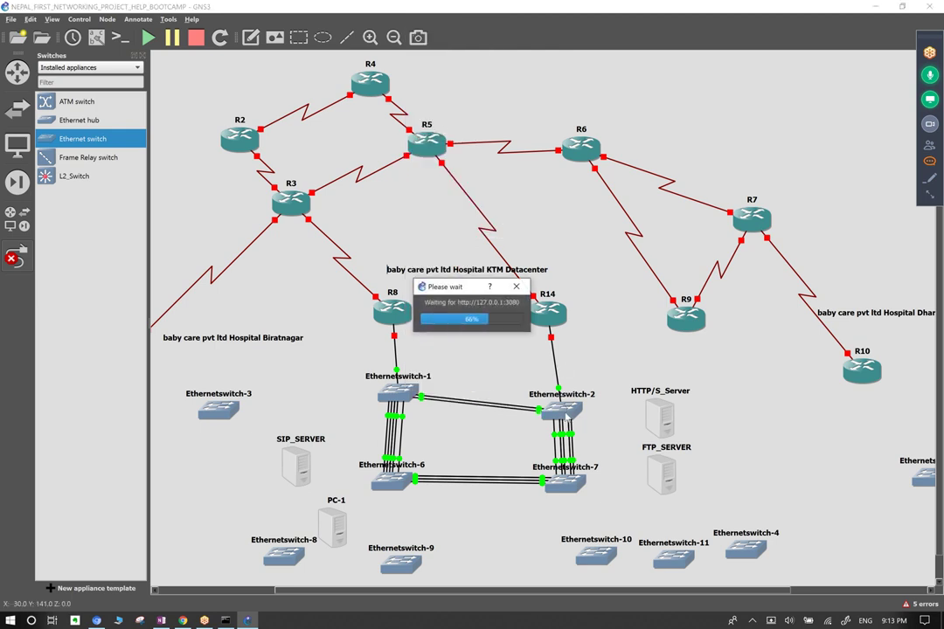
left_click(565, 414)
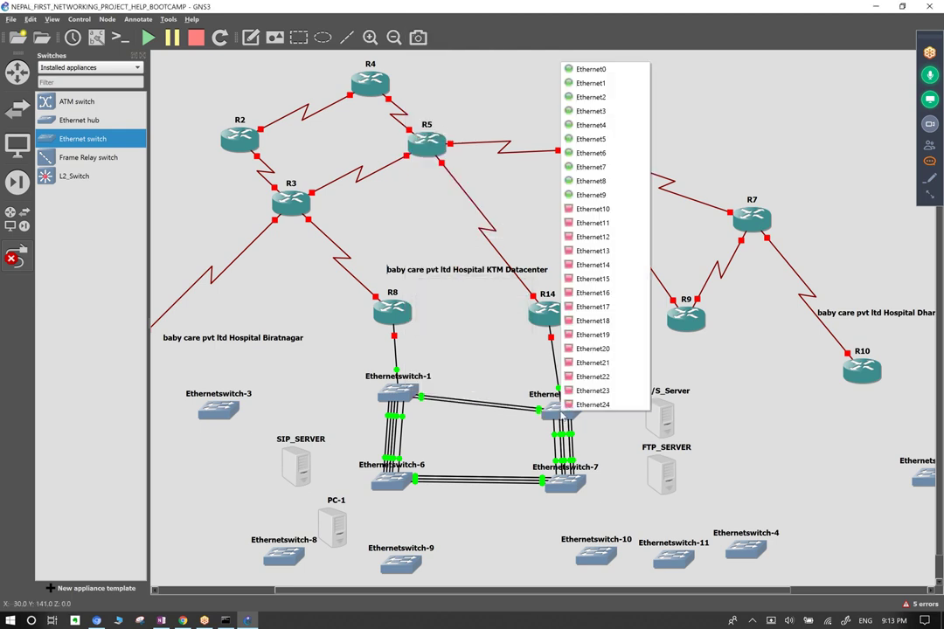
left_click(601, 209)
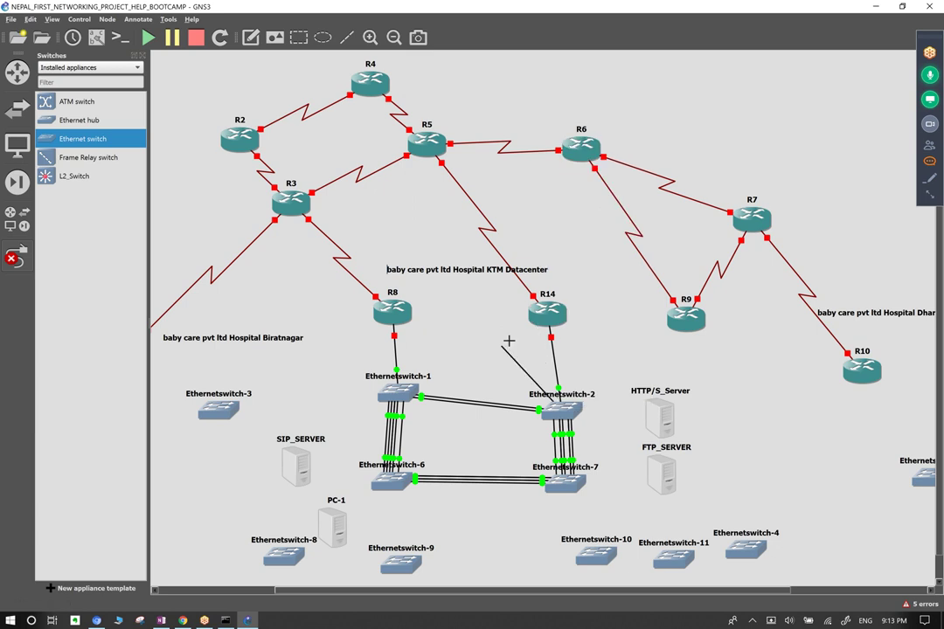
left_click(398, 395)
left_click(432, 148)
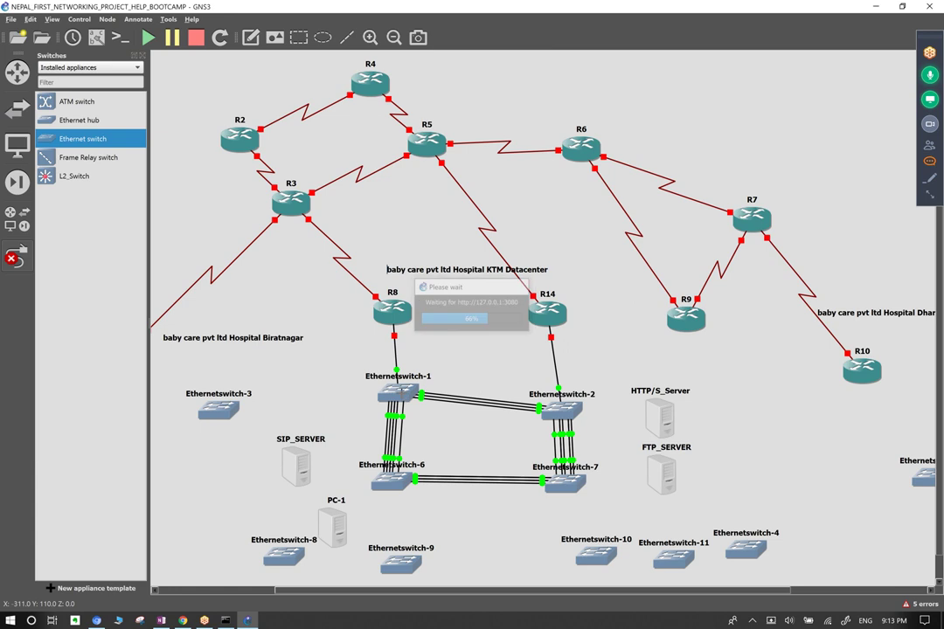
Add two more switch-1 to switch-2 links, one from Ethernet10 on Ethernetswitch-1.
left_click(404, 396)
left_click(435, 158)
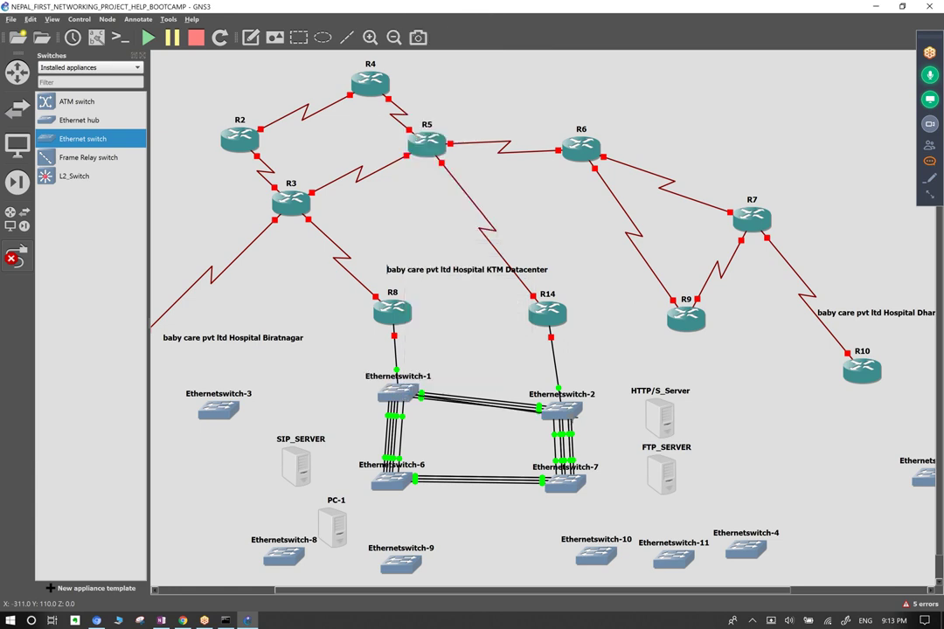
left_click(559, 406)
left_click(599, 243)
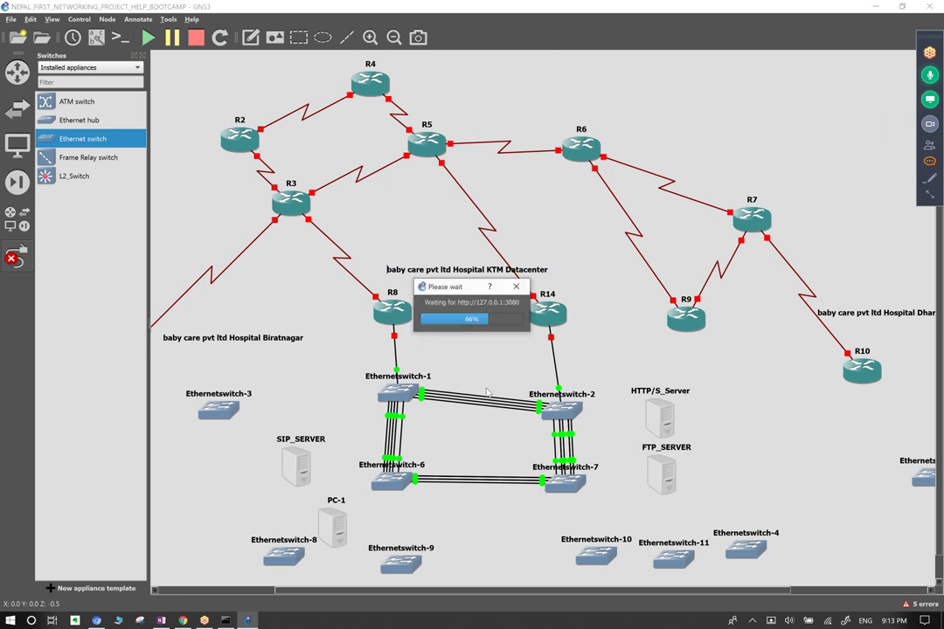
left_click(560, 407)
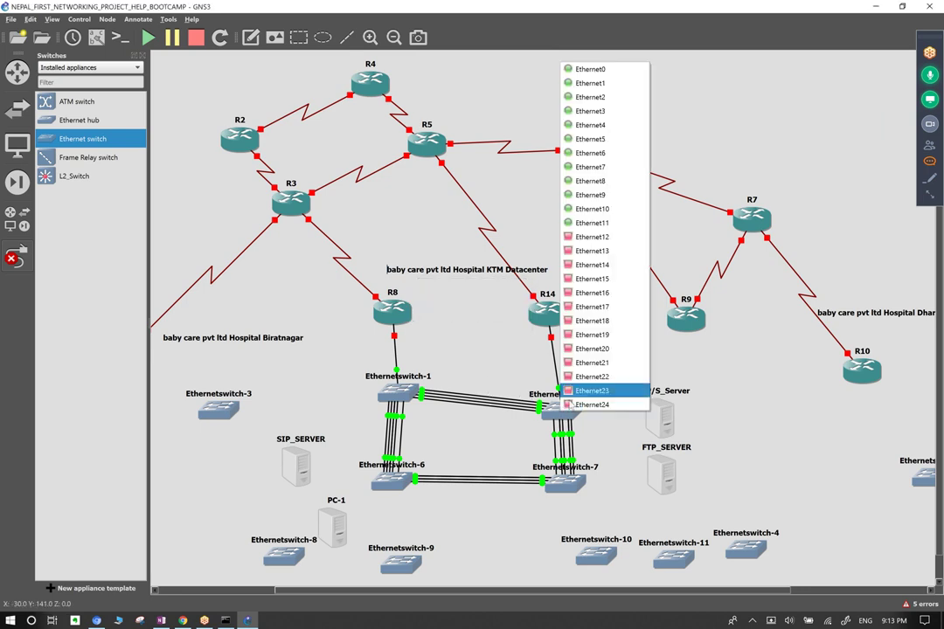
left_click(595, 238)
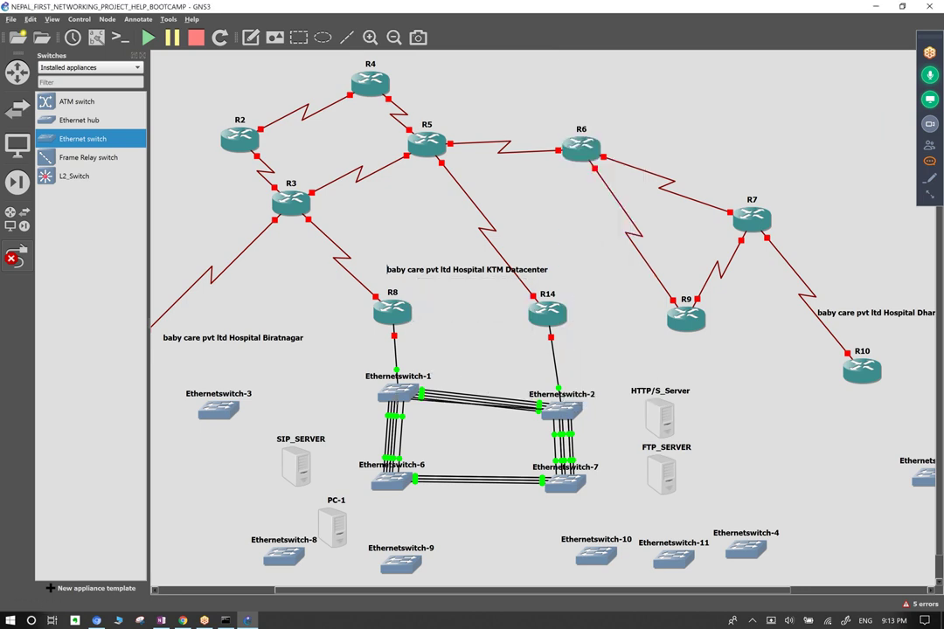
left_click(396, 395)
left_click(432, 183)
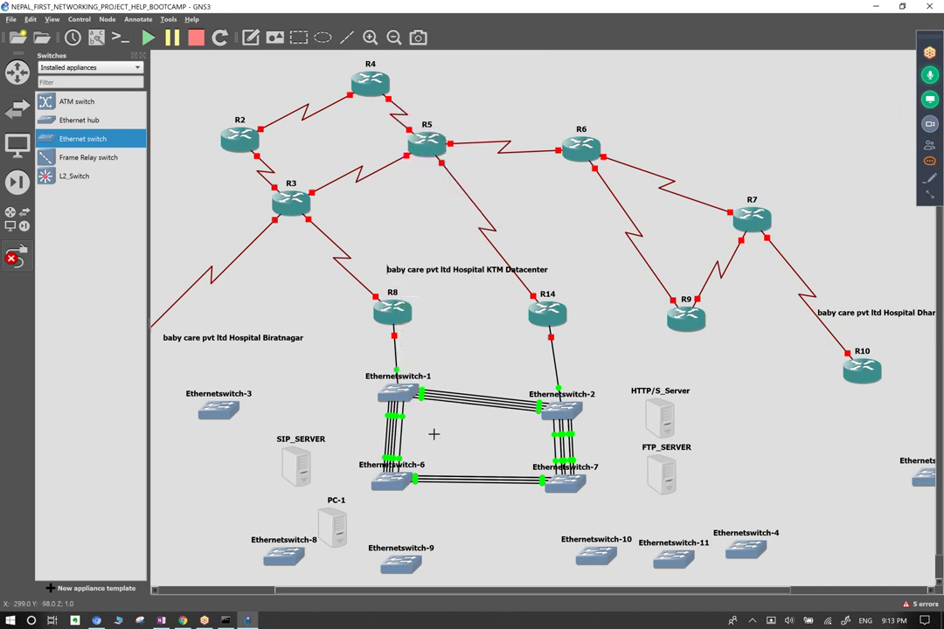
Connect Ethernet13 on Ethernetswitch-1 to Ethernet11 on Ethernetswitch-6.
left_click(395, 395)
left_click(444, 209)
left_click(395, 395)
left_click(457, 208)
left_click(399, 484)
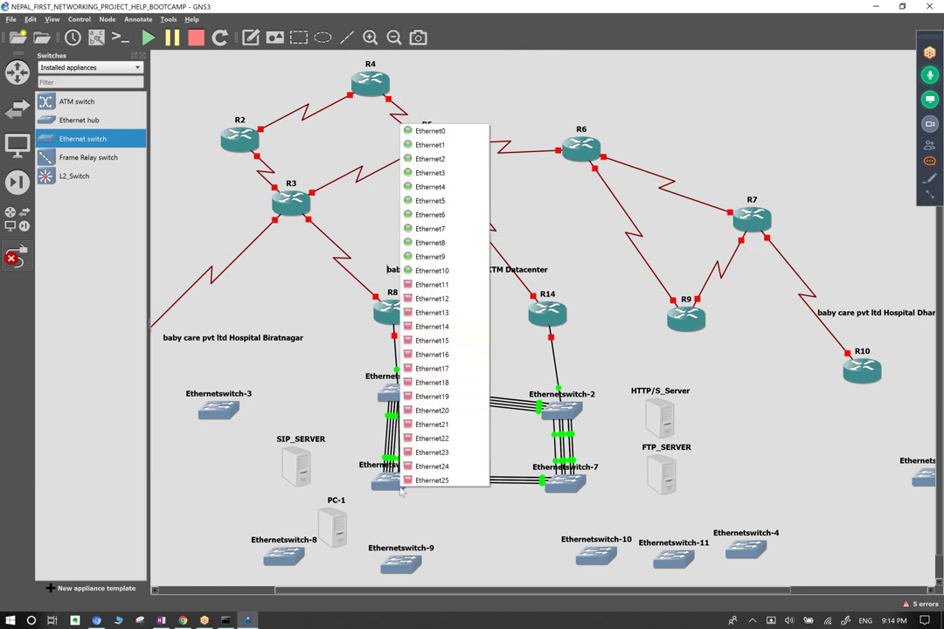
left_click(442, 289)
left_click(532, 317)
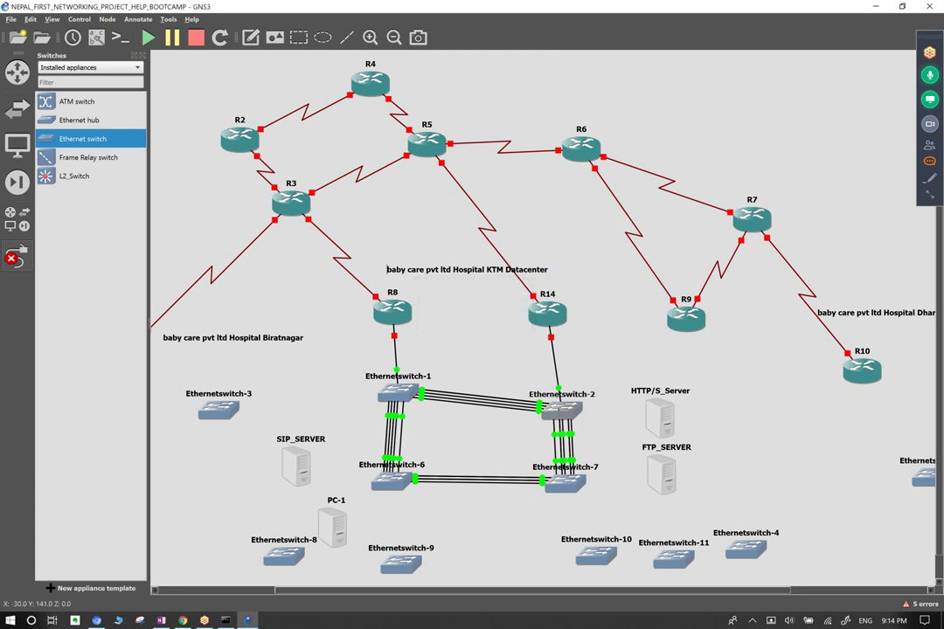
Link Ethernet13 on Ethernetswitch-2 to a free port on Ethernetswitch-1.
left_click(556, 409)
left_click(578, 252)
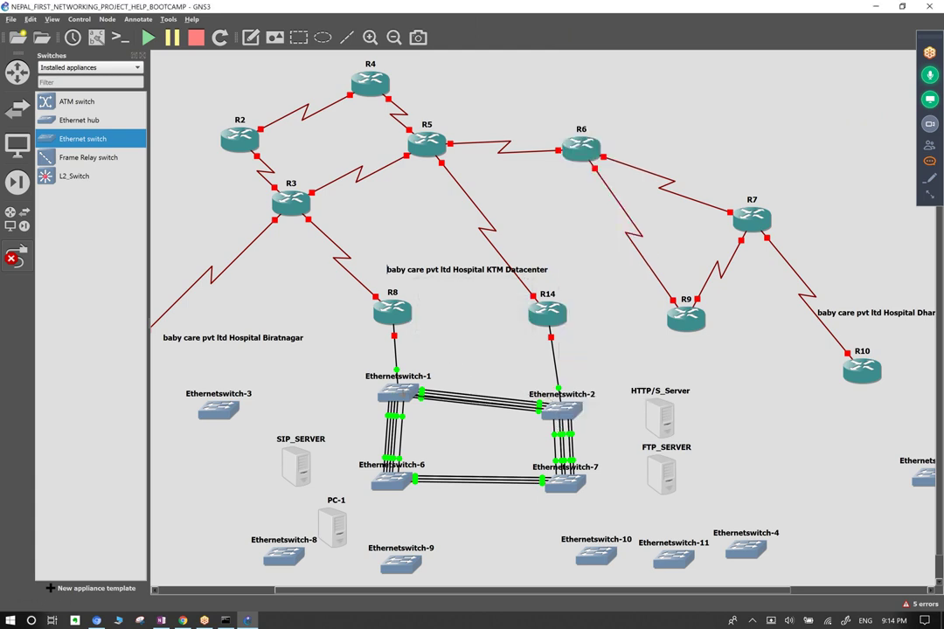
left_click(402, 395)
left_click(447, 233)
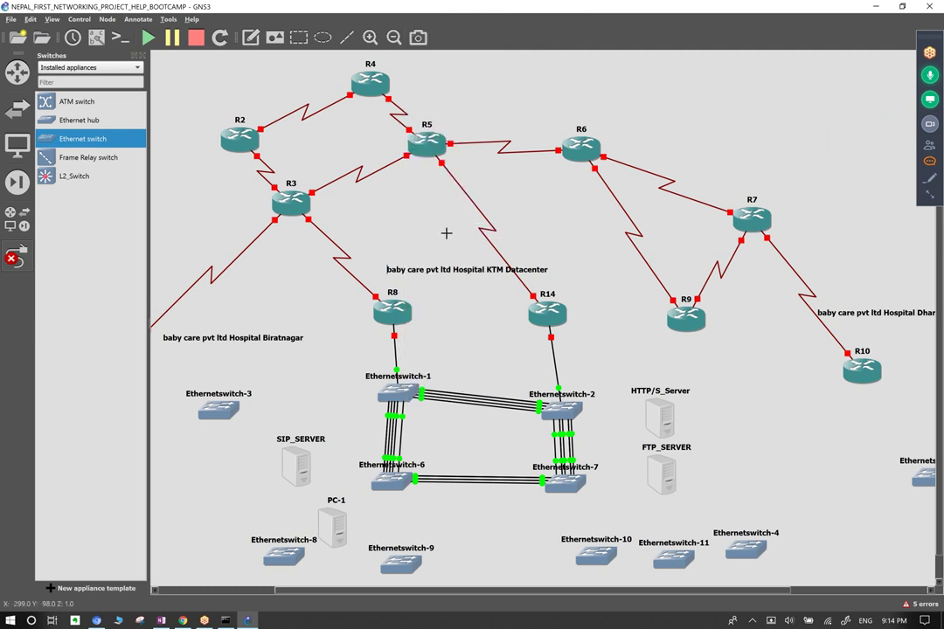
Connect a free Ethernetswitch-2 port to a port on Ethernetswitch-7.
left_click(391, 483)
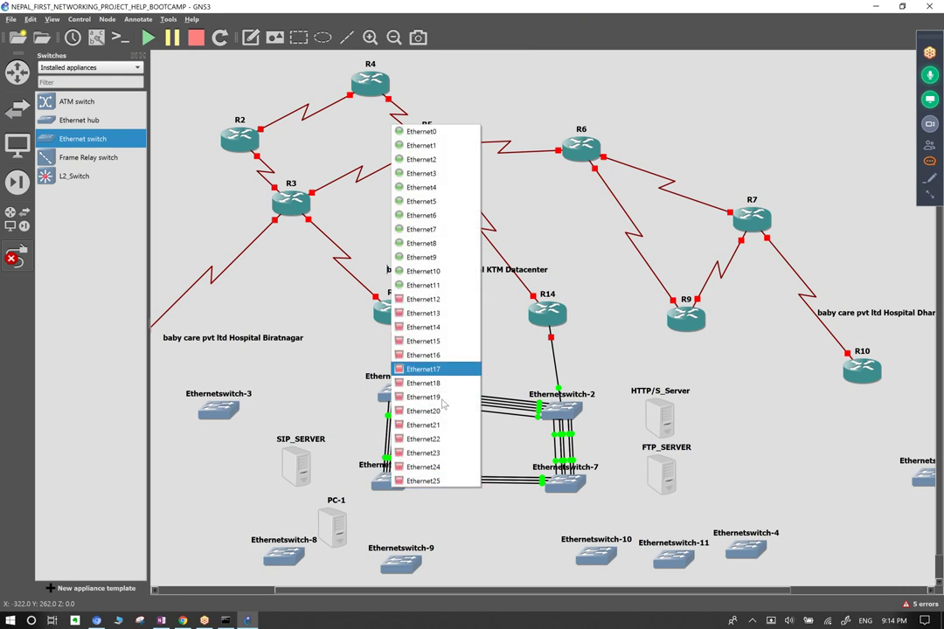
left_click(371, 254)
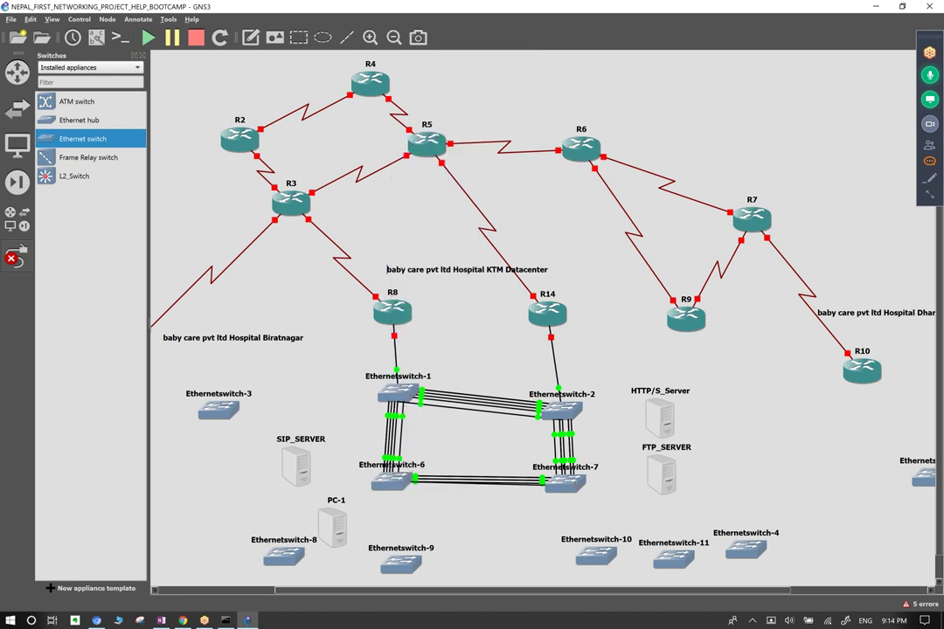
left_click(544, 404)
left_click(525, 269)
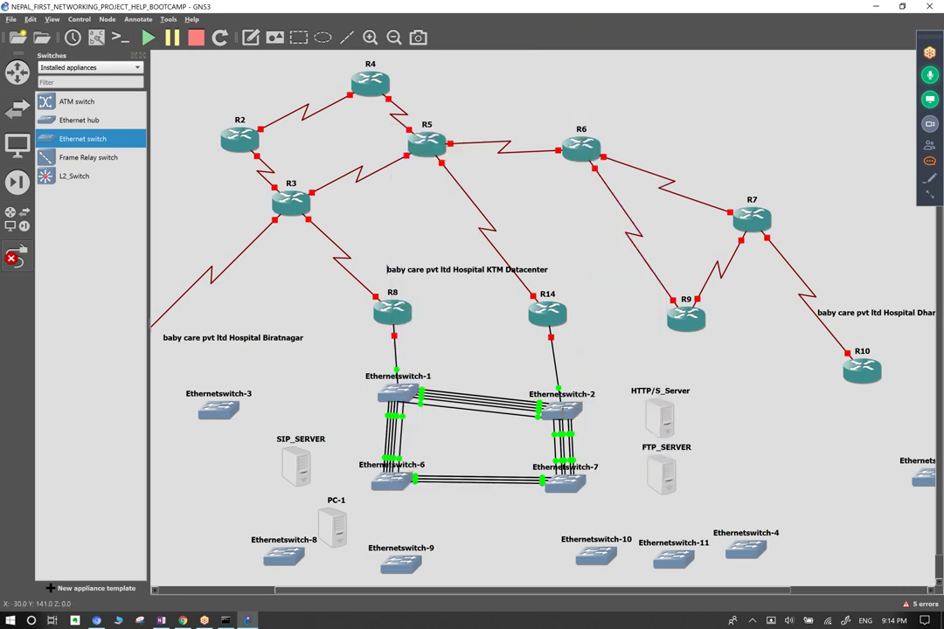
left_click(559, 416)
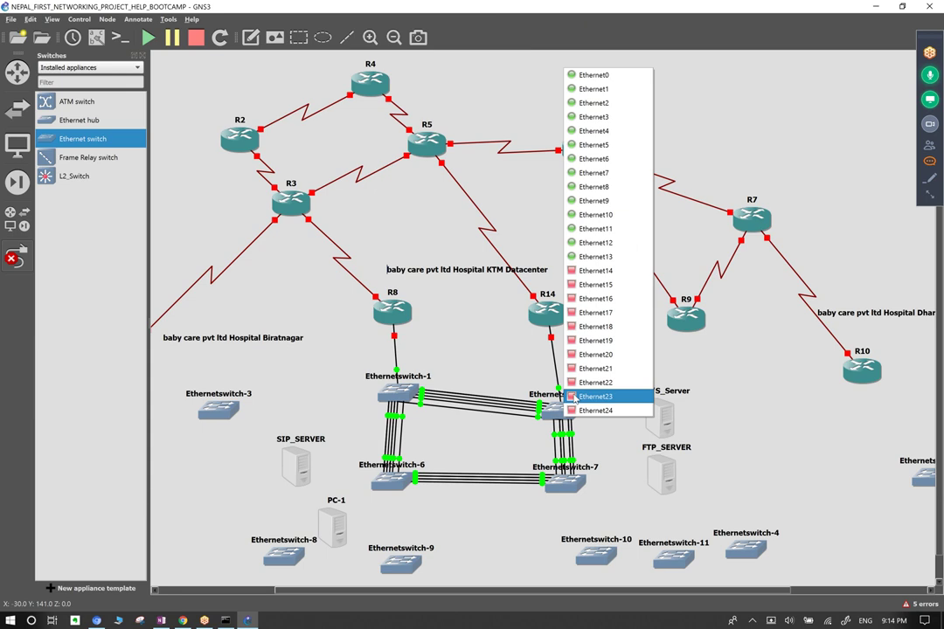
left_click(602, 270)
left_click(584, 492)
left_click(609, 282)
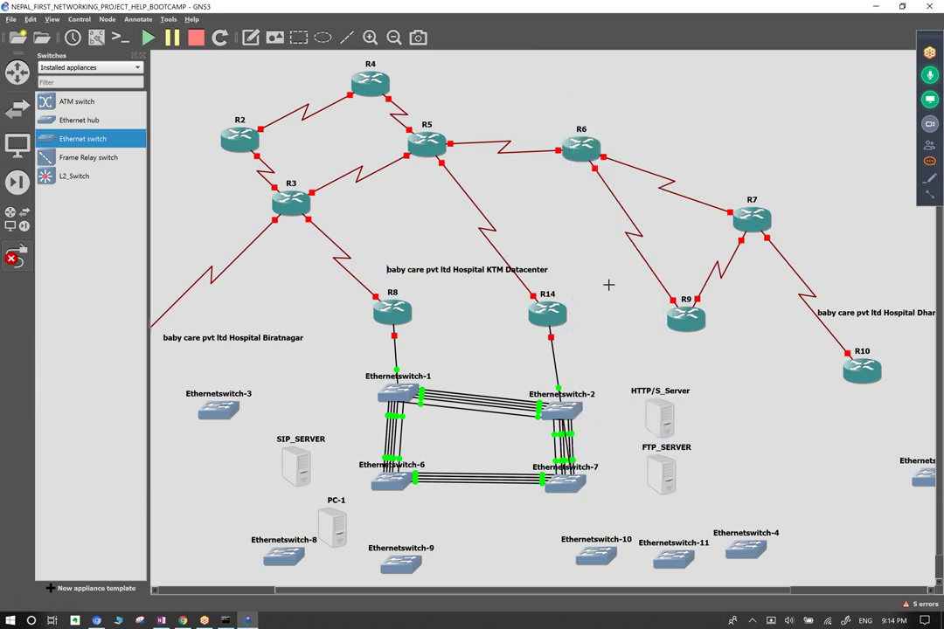
Try several Ethernetswitch-2 ports for another link and dismiss the port-not-free error.
left_click(560, 411)
left_click(604, 270)
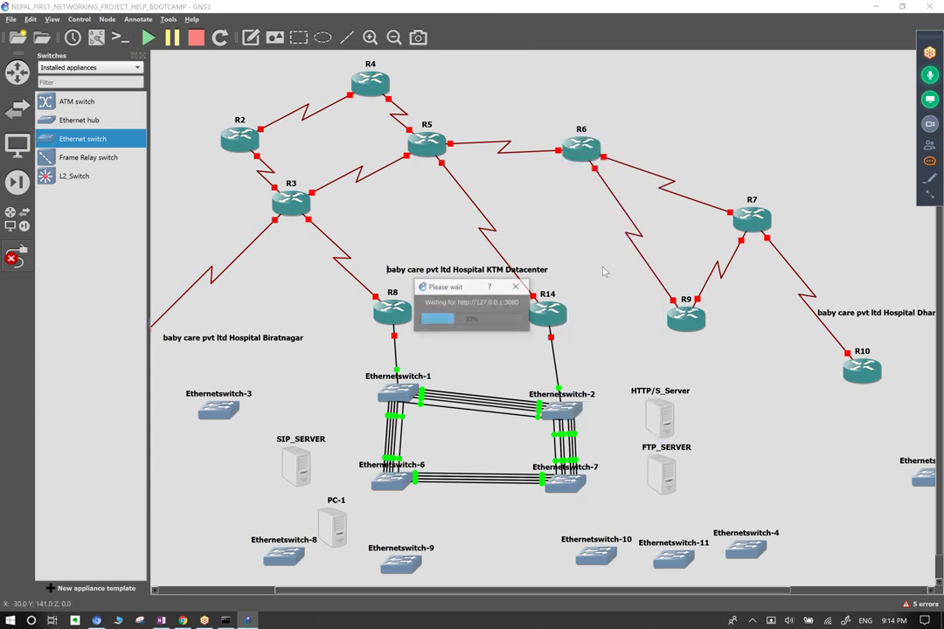
left_click(561, 411)
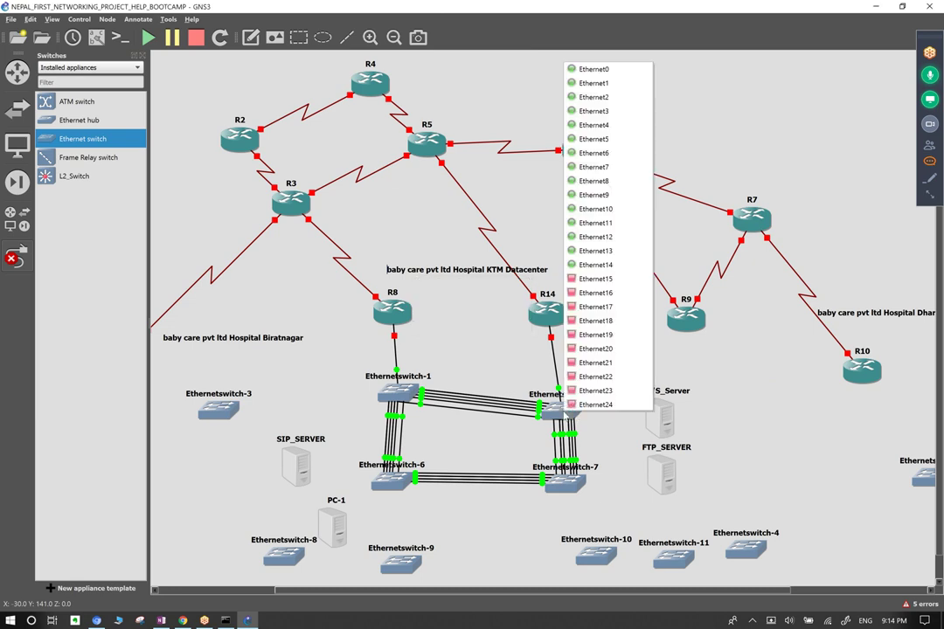
left_click(601, 280)
left_click(561, 411)
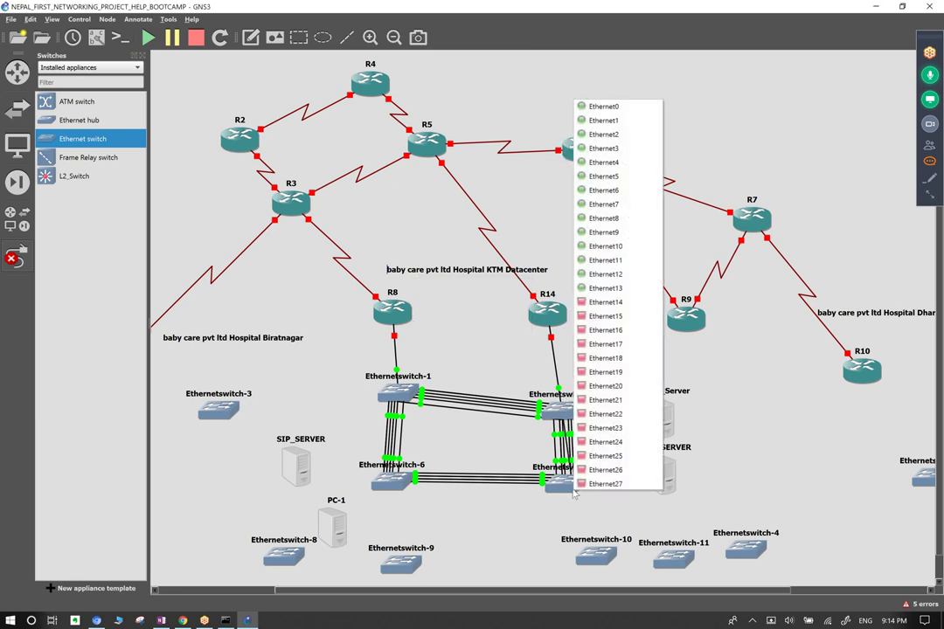
left_click(610, 306)
left_click(561, 409)
left_click(598, 280)
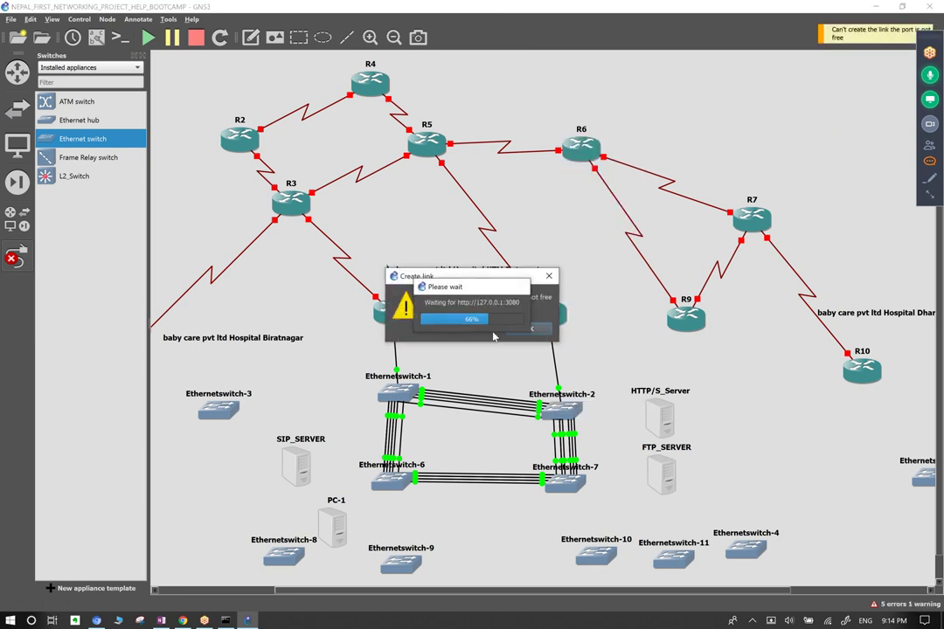
left_click(530, 329)
Link a free switch-2 port to Ethernet14 on switch-1, add an Ethernetswitch-7 link on Ethernet17, then exit link mode.
left_click(558, 411)
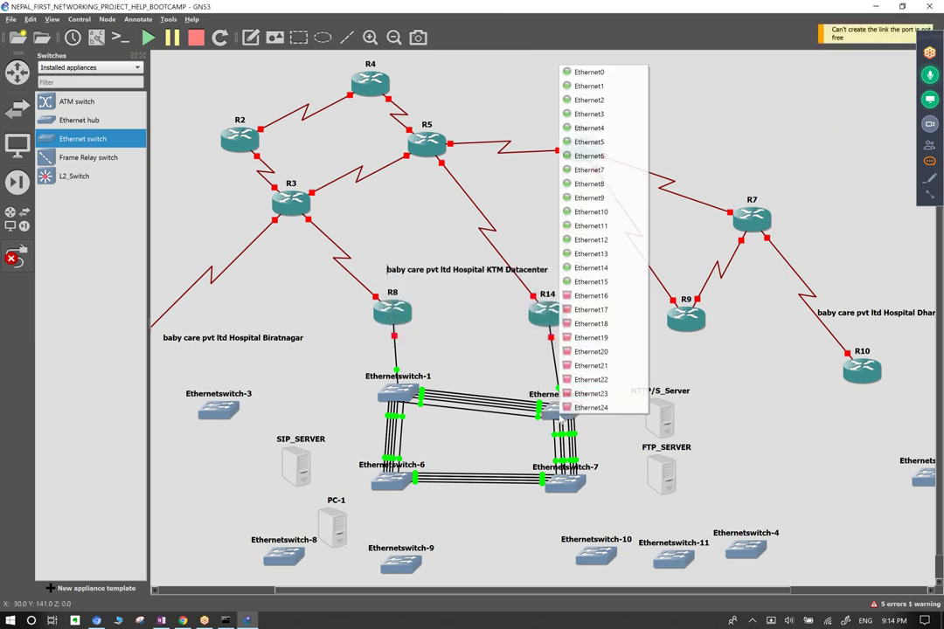
left_click(624, 300)
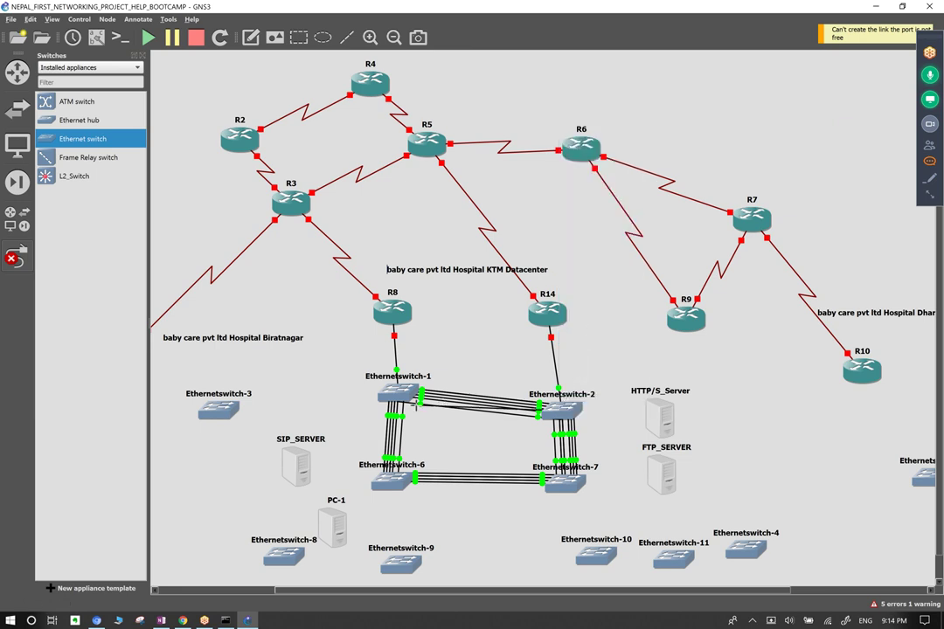
left_click(403, 394)
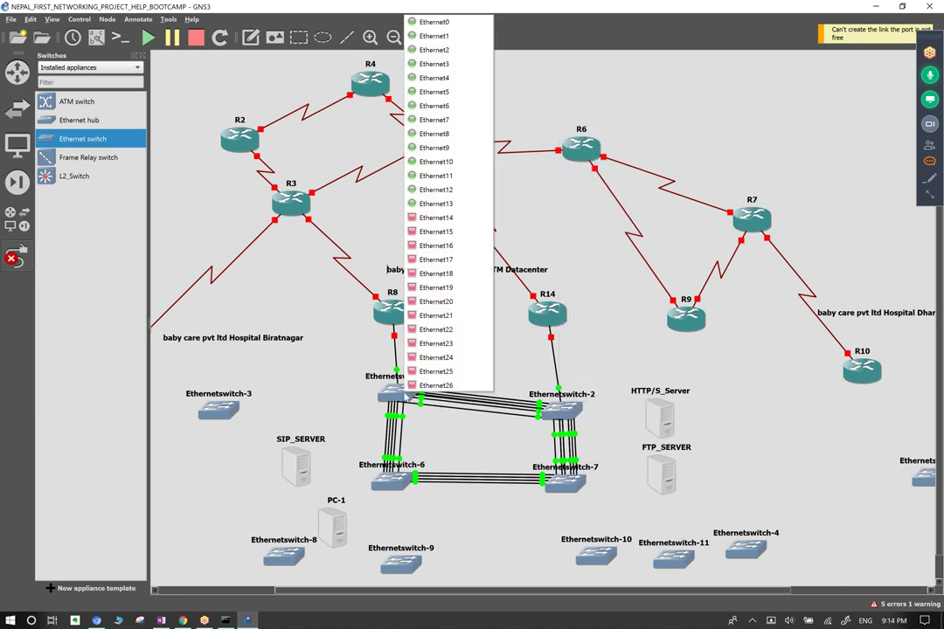
left_click(446, 217)
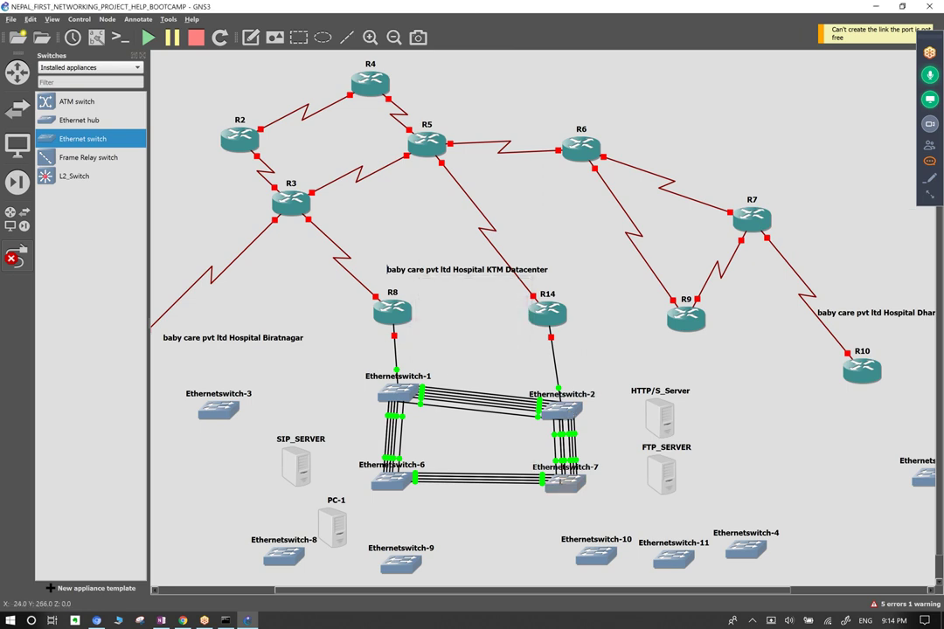
left_click(559, 483)
left_click(582, 311)
left_click(555, 312)
left_click(612, 301)
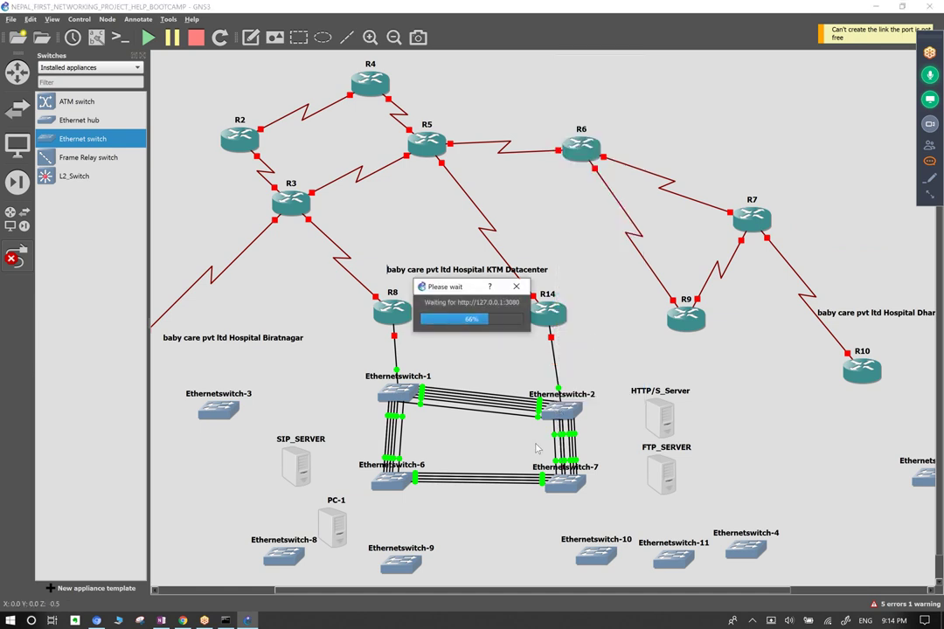
key("Escape")
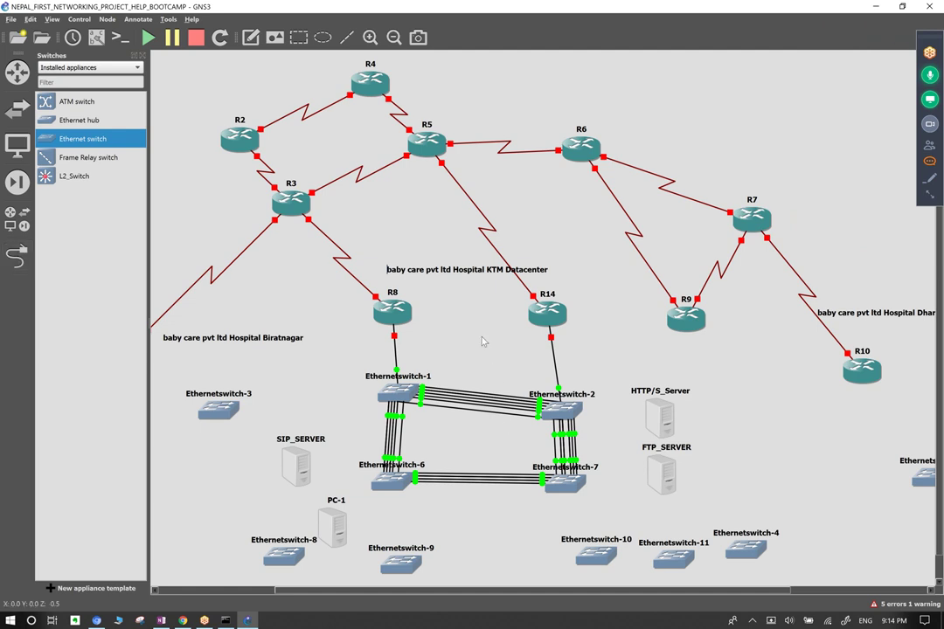
Nudge Ethernetswitch-2 upward and start a text note beside the switch-1/switch-2 bundle.
left_click_drag(562, 424, 566, 407)
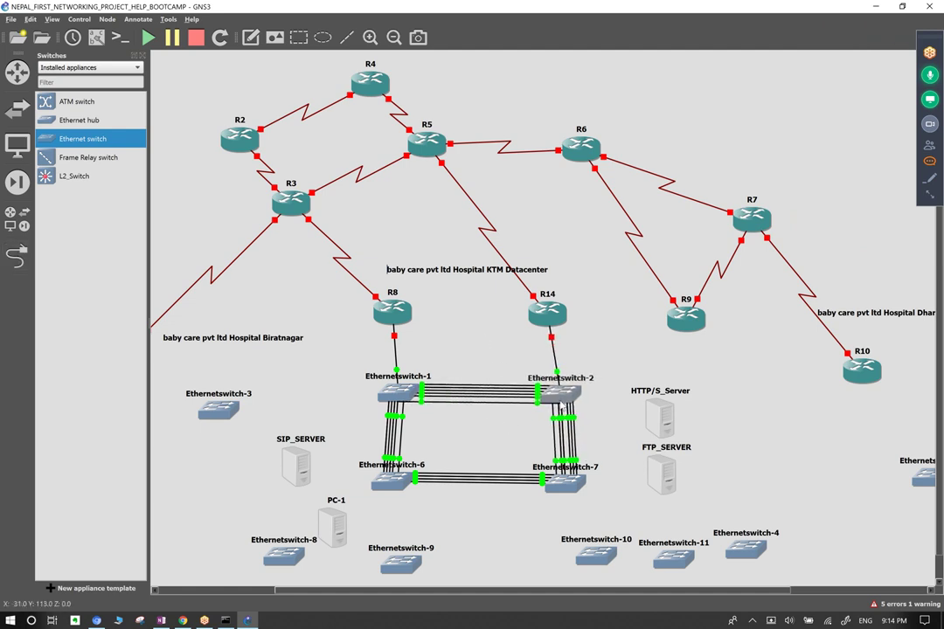
left_click_drag(513, 363, 505, 435)
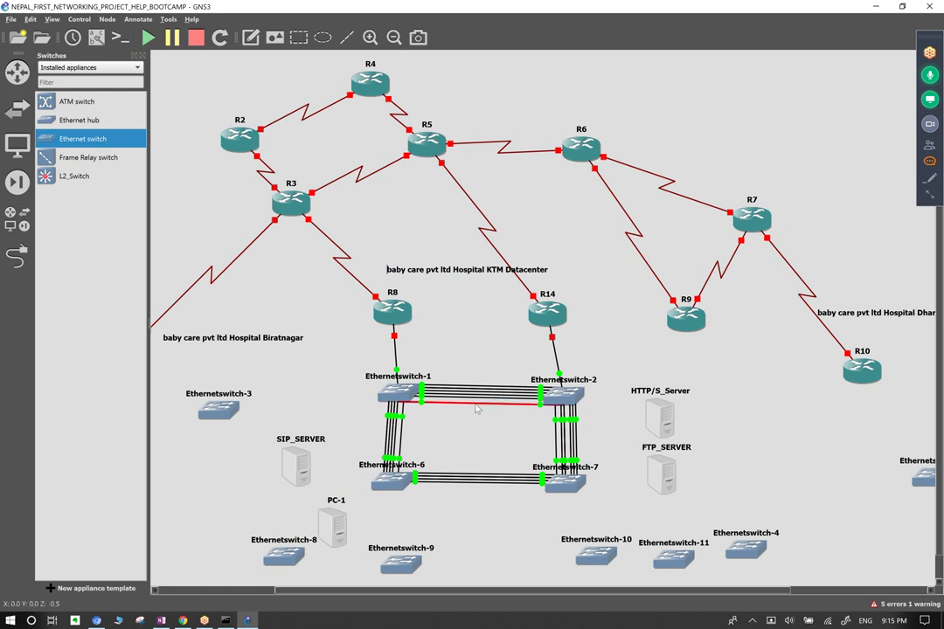
left_click_drag(490, 367, 461, 444)
left_click_drag(470, 352, 512, 443)
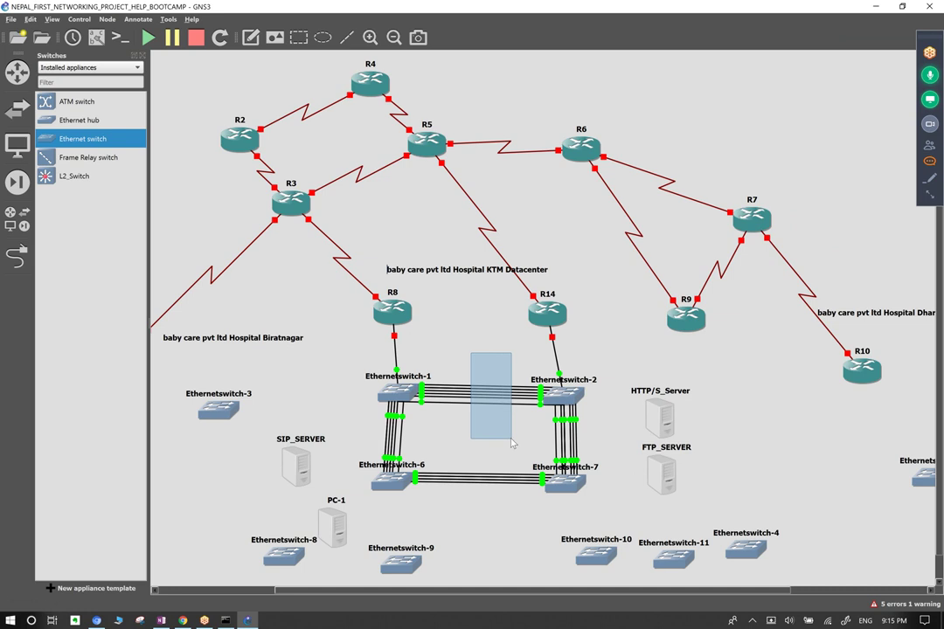
left_click_drag(513, 443, 510, 443)
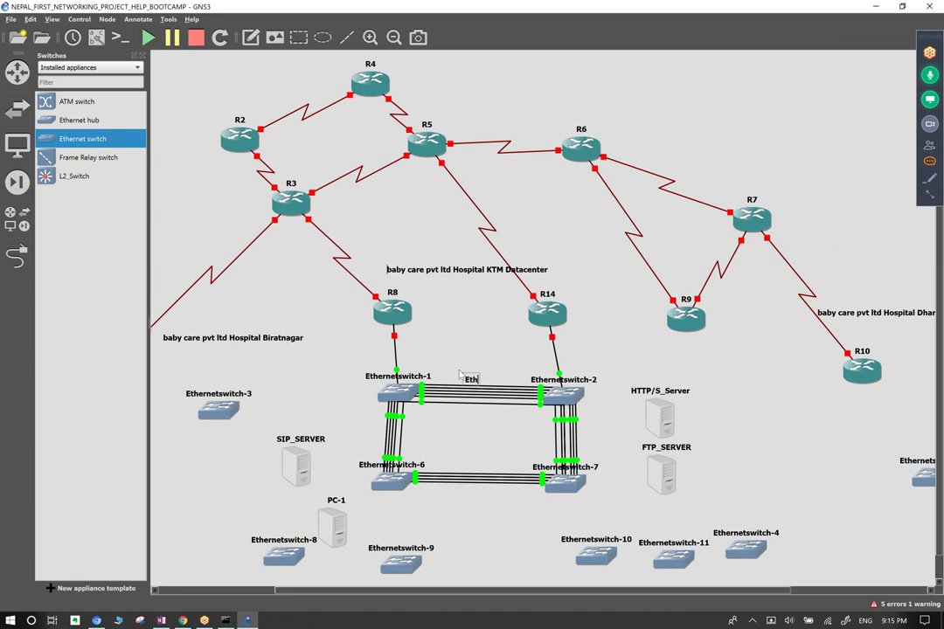
Finish the note as 'Etherchannel' and nudge it slightly up-left.
type("rchanneo")
left_click_drag(461, 374, 453, 366)
left_click(506, 442)
Add one more link from Ethernet15 on Ethernetswitch-1 to a free Ethernetswitch-2 port.
left_click(17, 254)
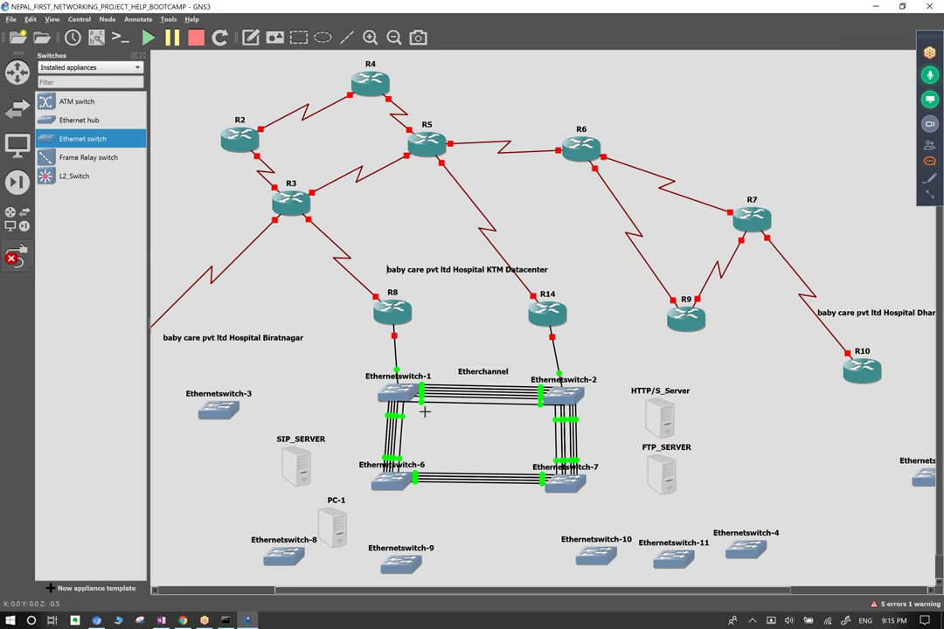
left_click(403, 393)
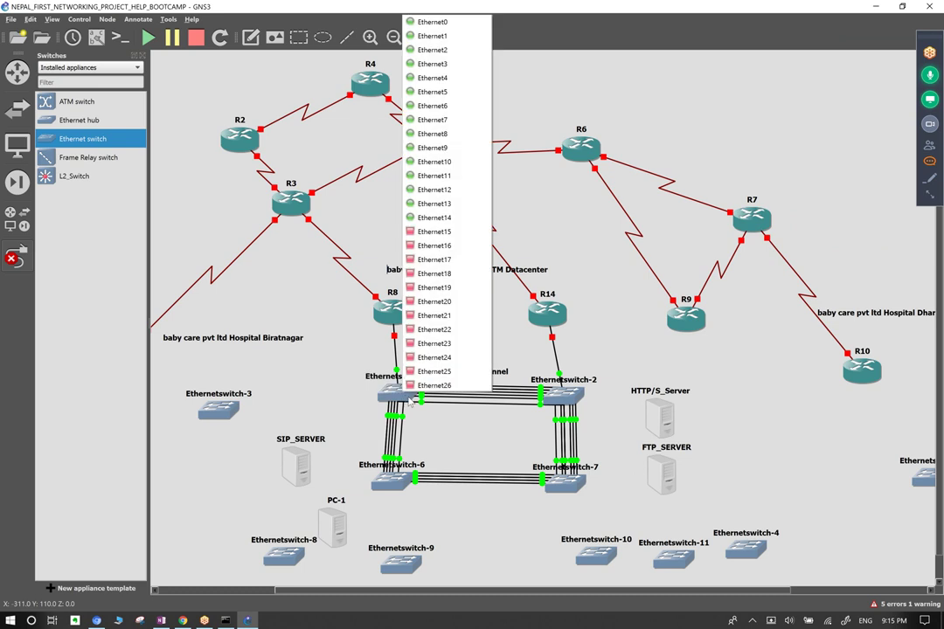
left_click(435, 232)
left_click(570, 400)
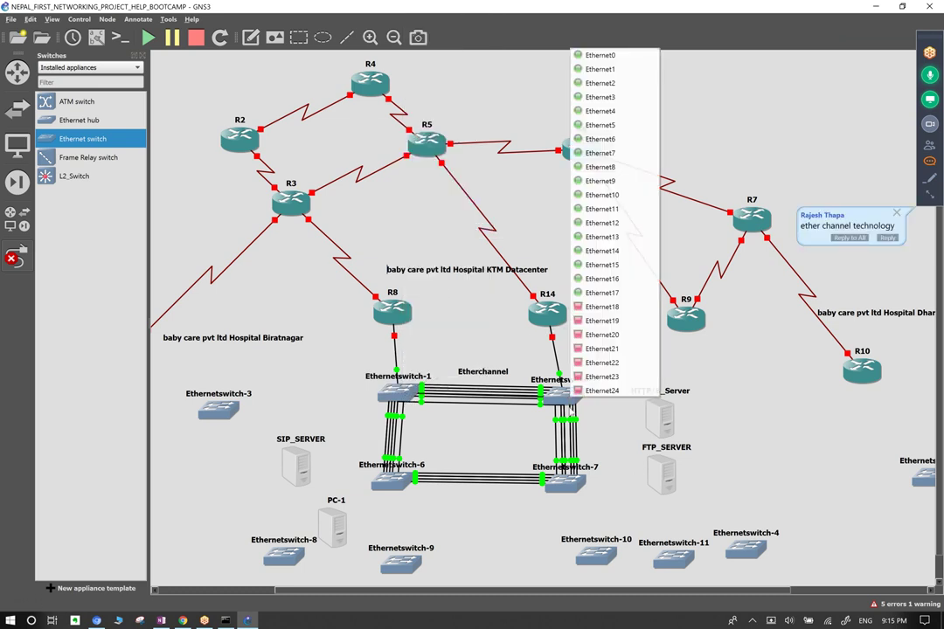
left_click(601, 292)
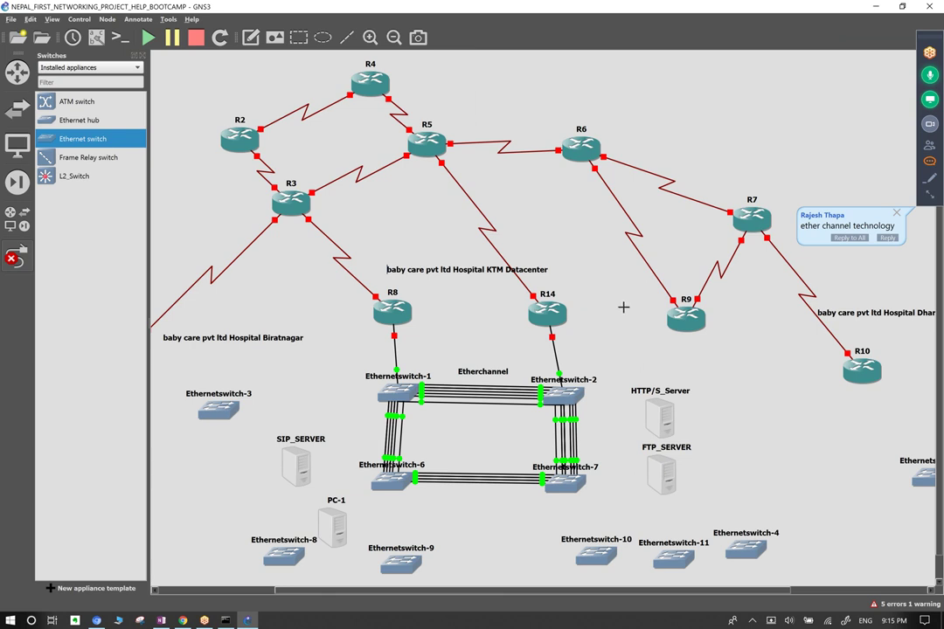
right_click(469, 433)
left_click_drag(469, 433, 492, 342)
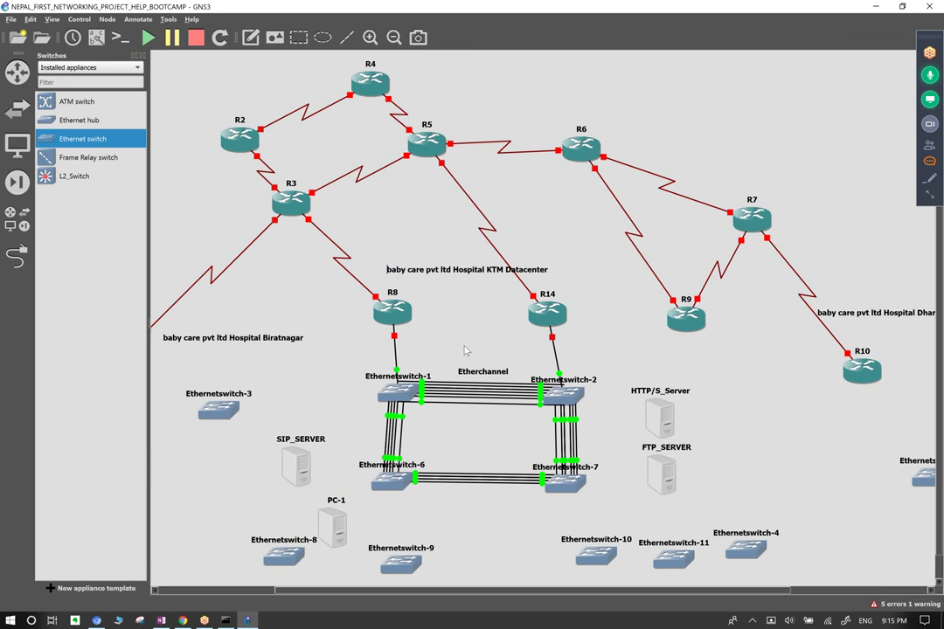
left_click_drag(474, 431, 446, 373)
Draw a small flat ellipse across the top switch-1/switch-2 Etherchannel cables.
left_click(317, 40)
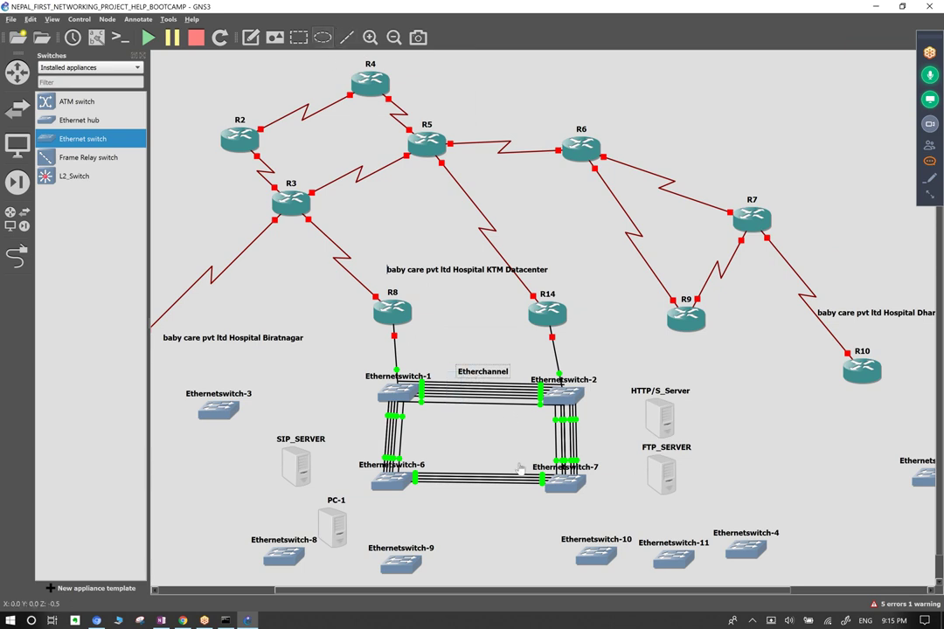
left_click(462, 389)
left_click_drag(523, 390, 503, 479)
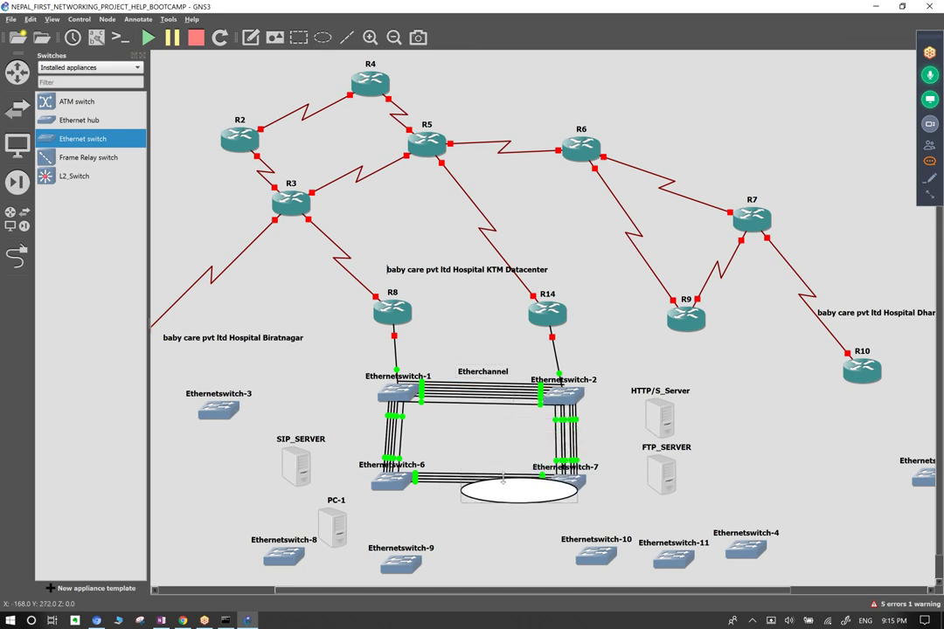
left_click_drag(574, 489, 471, 394)
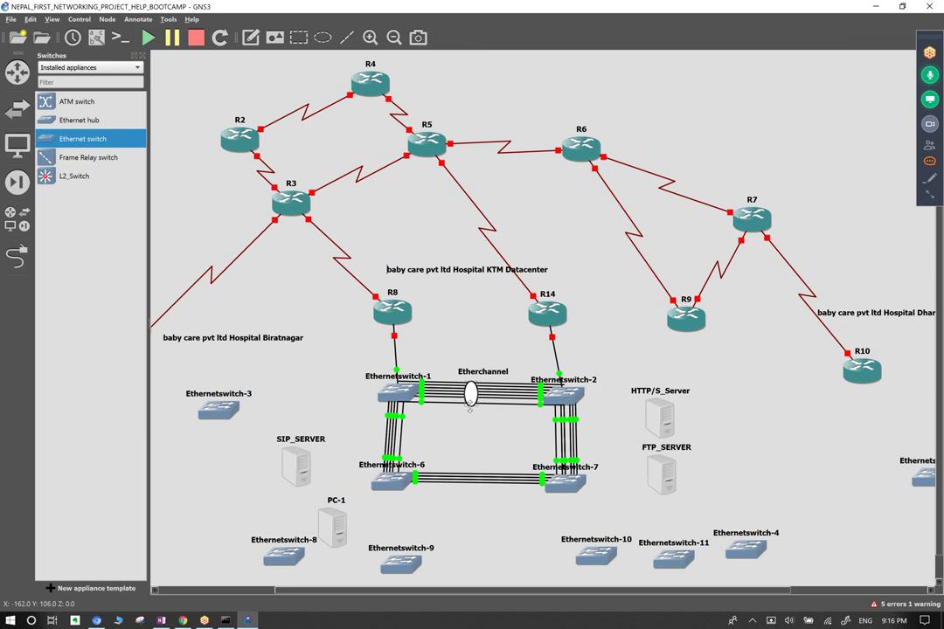
Duplicate the ellipse onto the switch-6/7, switch-1/6 and switch-2/7 bundles.
right_click(471, 394)
left_click(498, 398)
left_click_drag(482, 399, 473, 468)
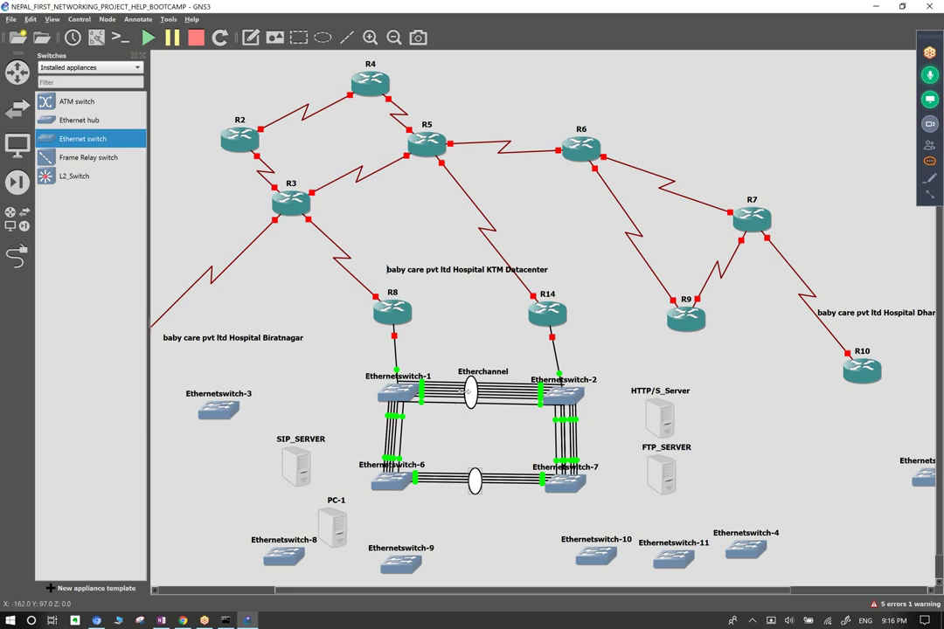
right_click(470, 393)
left_click(503, 396)
left_click_drag(482, 403, 400, 438)
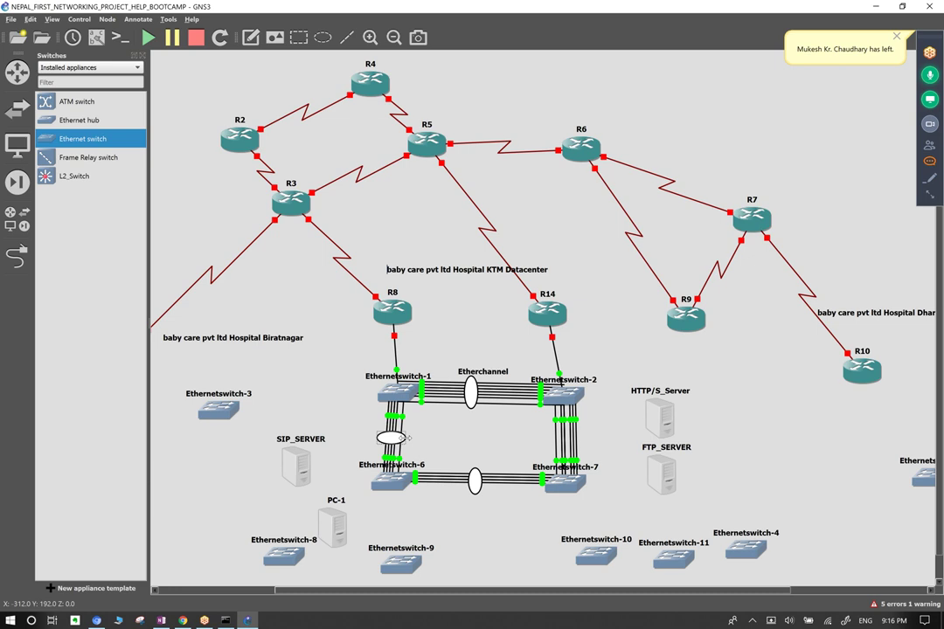
left_click(336, 370)
right_click(470, 388)
left_click(492, 393)
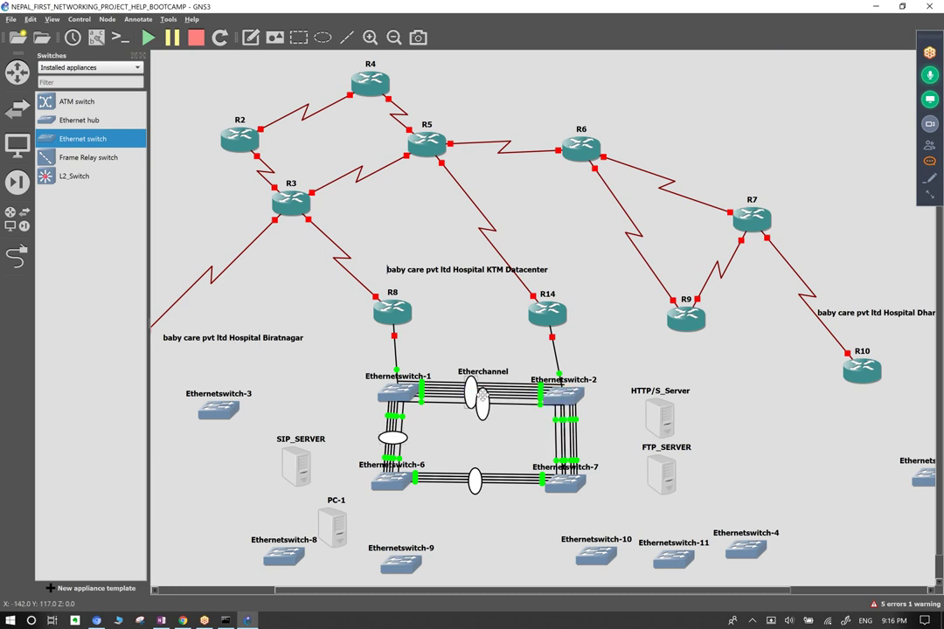
mouse_move(546, 419)
left_mouse_down()
mouse_move(566, 424)
mouse_move(557, 445)
mouse_move(566, 443)
mouse_move(549, 446)
mouse_move(566, 442)
left_mouse_up()
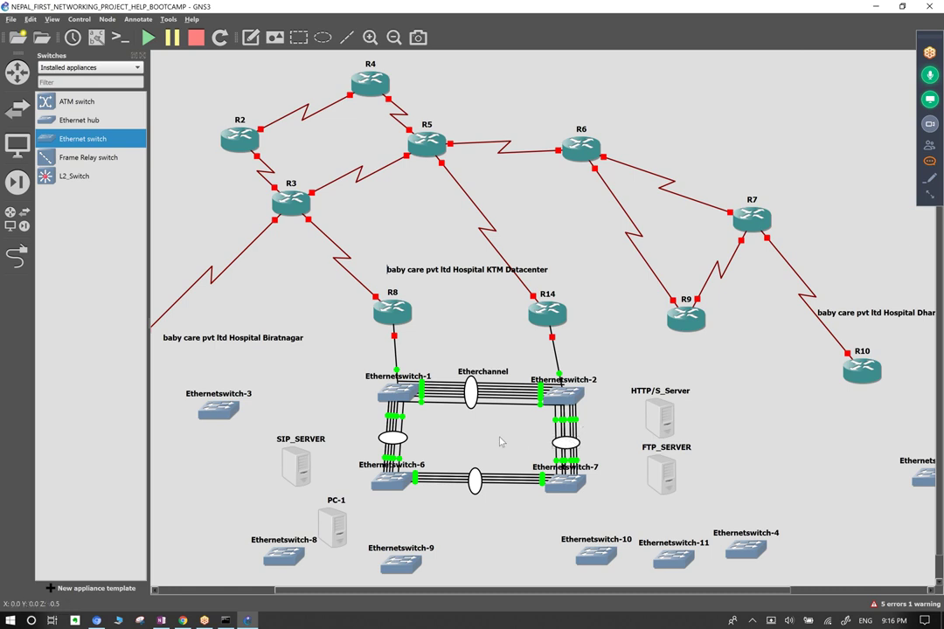
left_click_drag(488, 328, 500, 433)
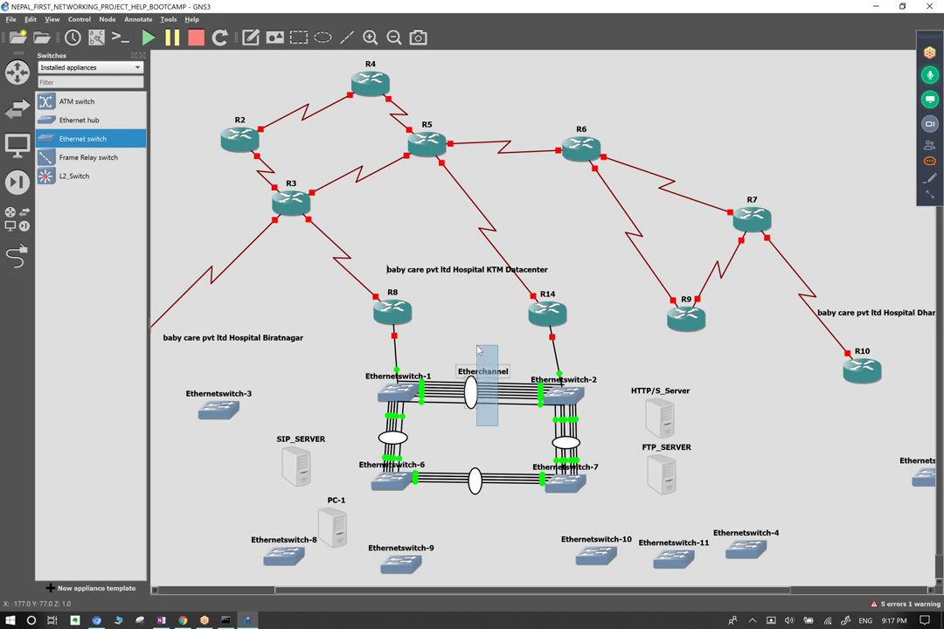
mouse_move(488, 430)
left_mouse_down()
mouse_move(470, 350)
mouse_move(488, 441)
left_mouse_up()
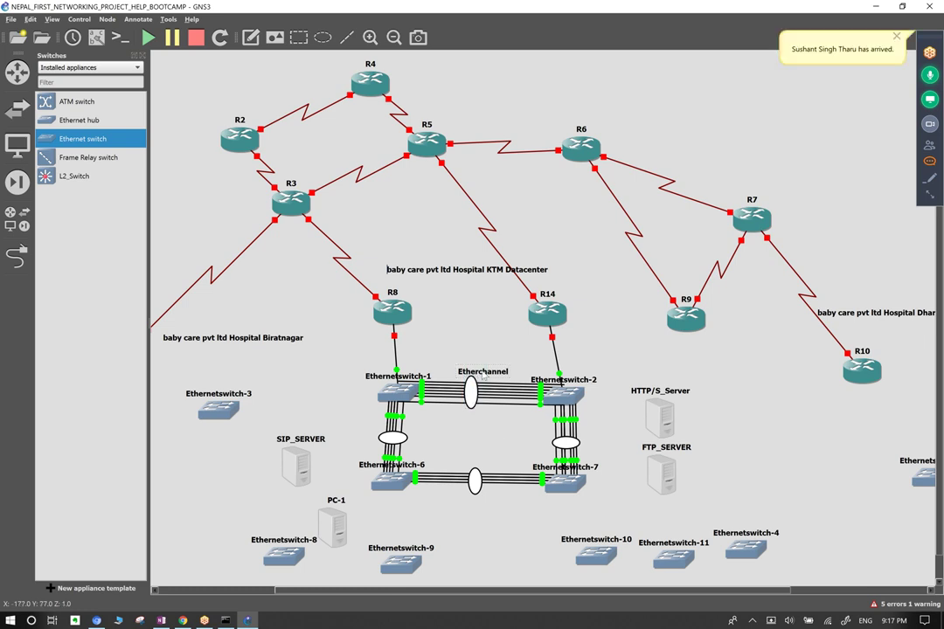
left_click_drag(467, 331, 487, 439)
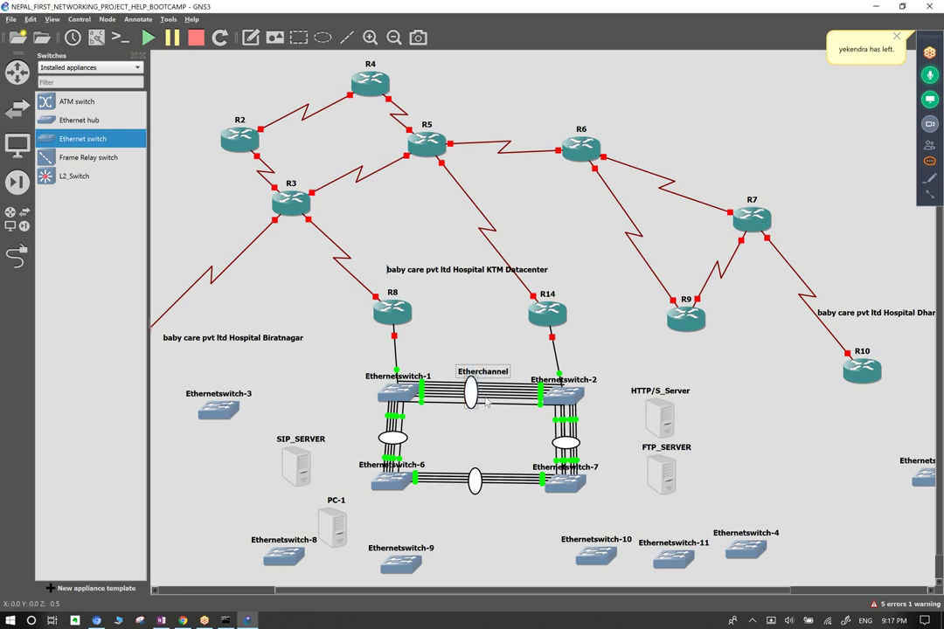
left_click(485, 421)
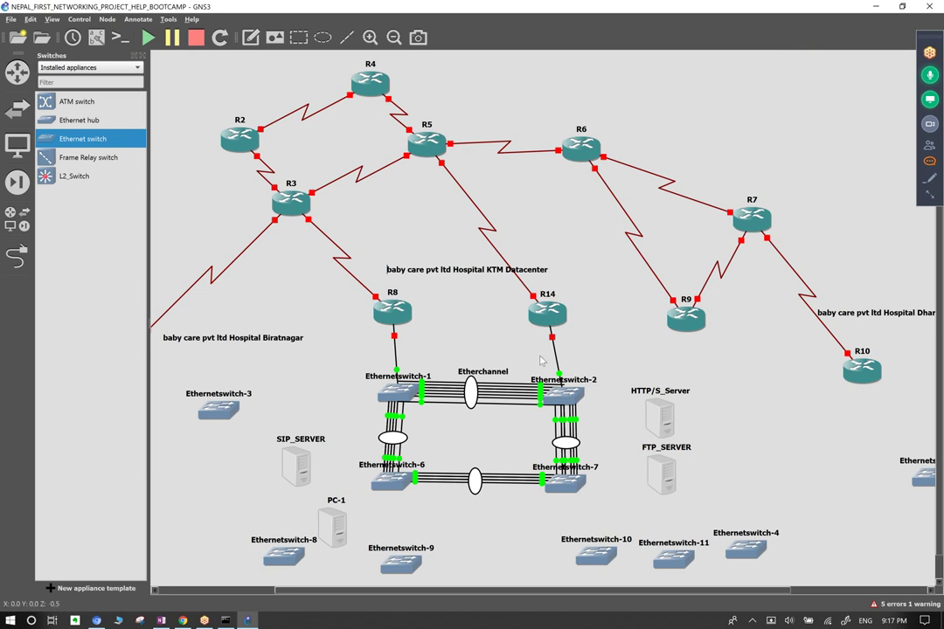
left_click_drag(540, 359, 416, 419)
left_click_drag(526, 363, 522, 424)
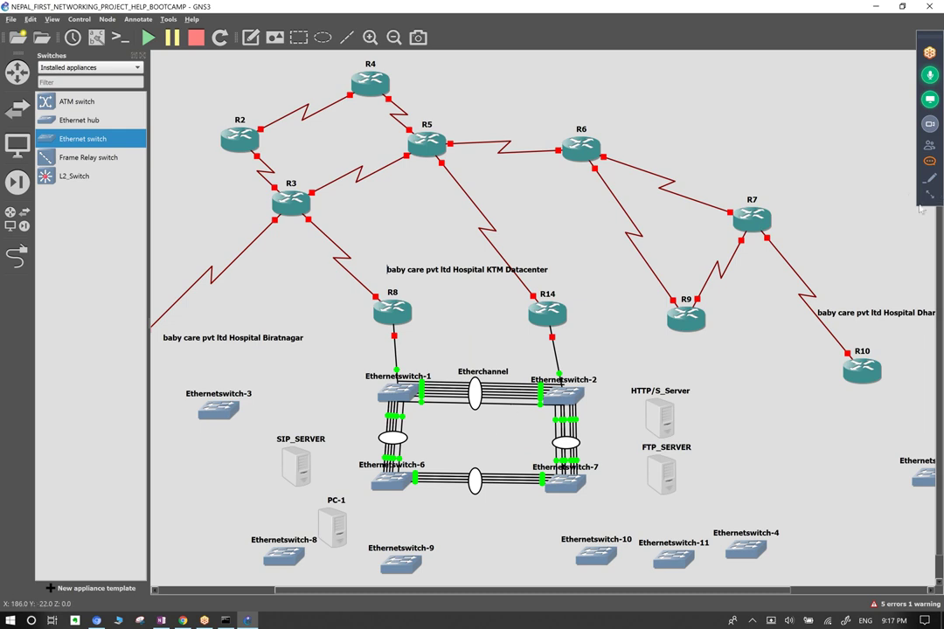
left_click(930, 144)
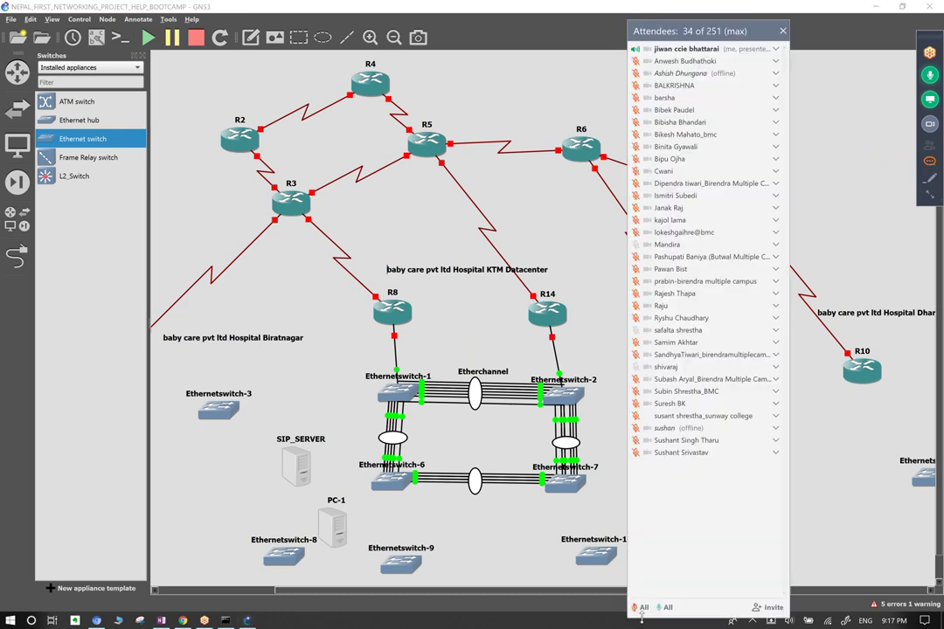
left_click(782, 33)
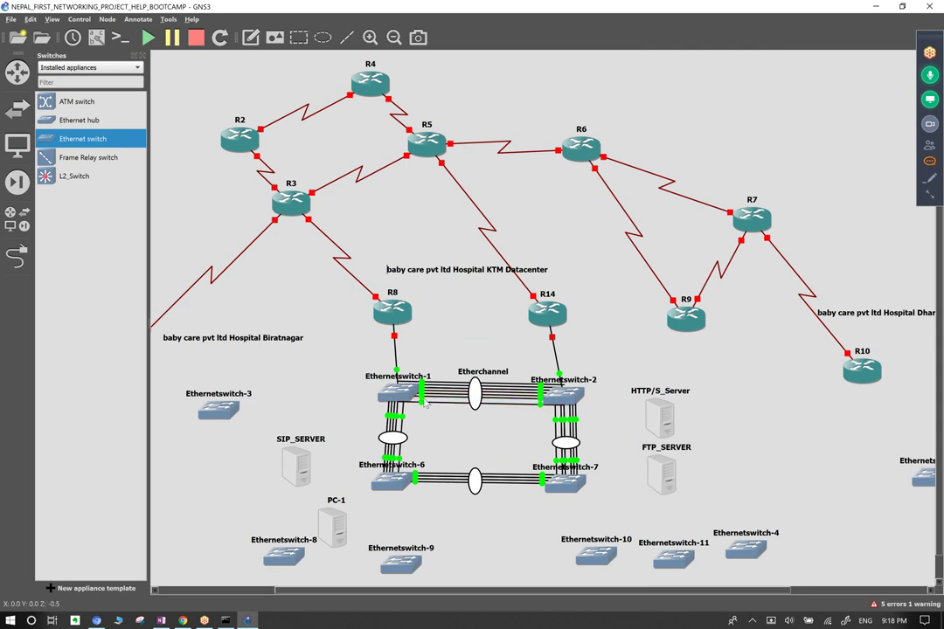
mouse_move(488, 429)
left_mouse_down()
mouse_move(434, 335)
mouse_move(447, 331)
mouse_move(499, 404)
mouse_move(499, 450)
mouse_move(502, 434)
left_mouse_up()
Duplicate the Etherchannel note and place copies beside the switch-1/6, switch-6/7 and switch-2/7 bundles.
left_click_drag(477, 341, 492, 439)
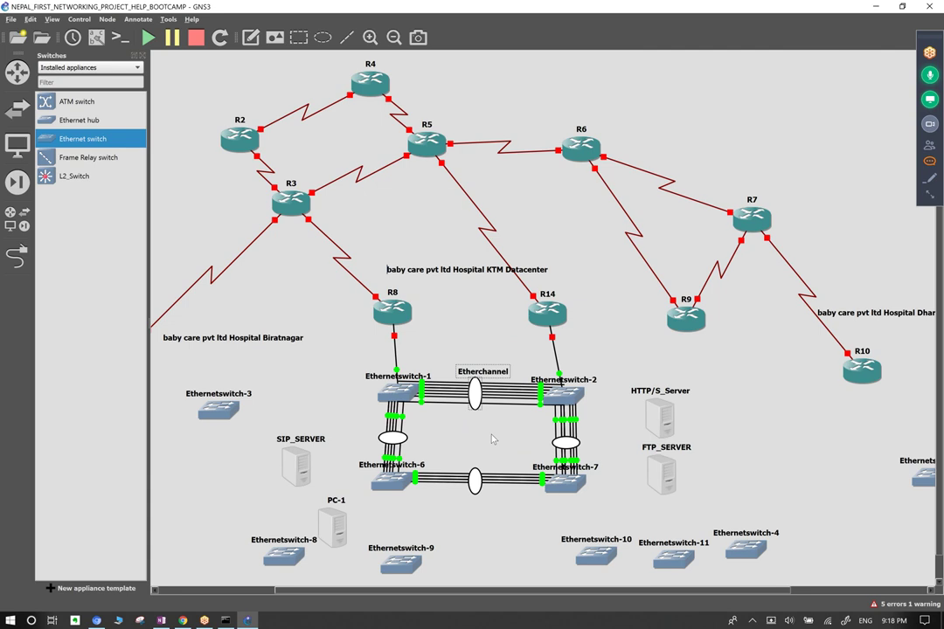
left_click(488, 439)
right_click(493, 376)
left_click(503, 381)
left_click_drag(493, 393, 610, 443)
right_click(361, 436)
left_click(390, 436)
right_click(473, 502)
left_click(482, 510)
left_click(464, 438)
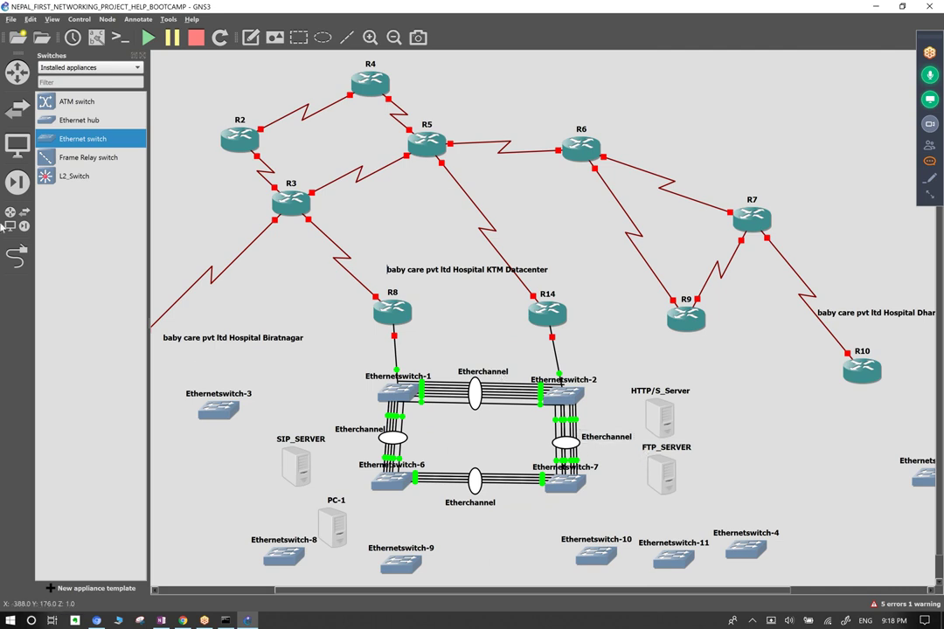
Leave link-drawing mode and select the SIP_SERVER node.
left_click(23, 247)
left_click(18, 254)
left_click_drag(295, 410, 280, 501)
left_click_drag(314, 395, 281, 499)
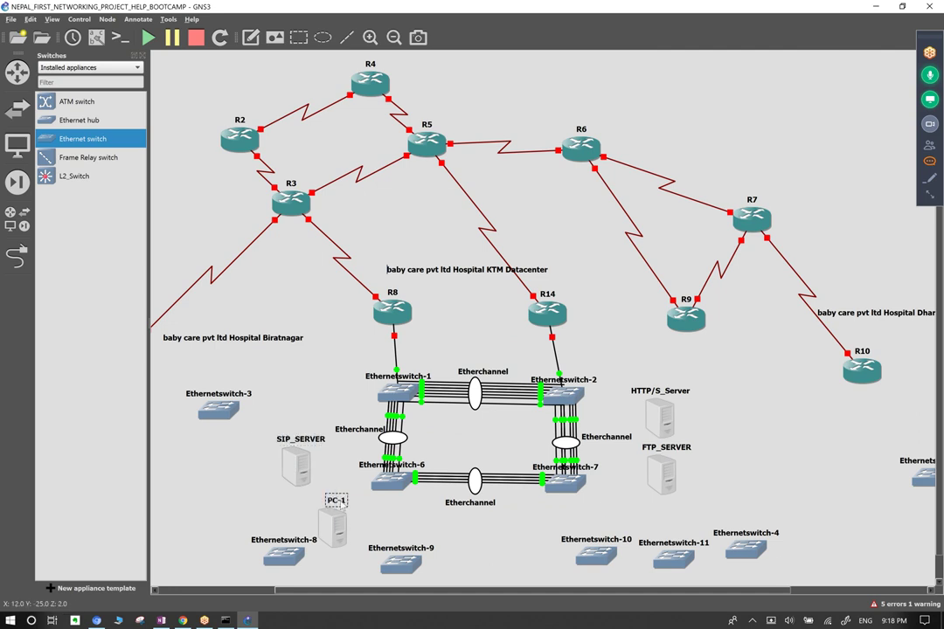
Change PC-1's hostname to Database_server, then switch to the Add a link tool.
double_click(337, 500)
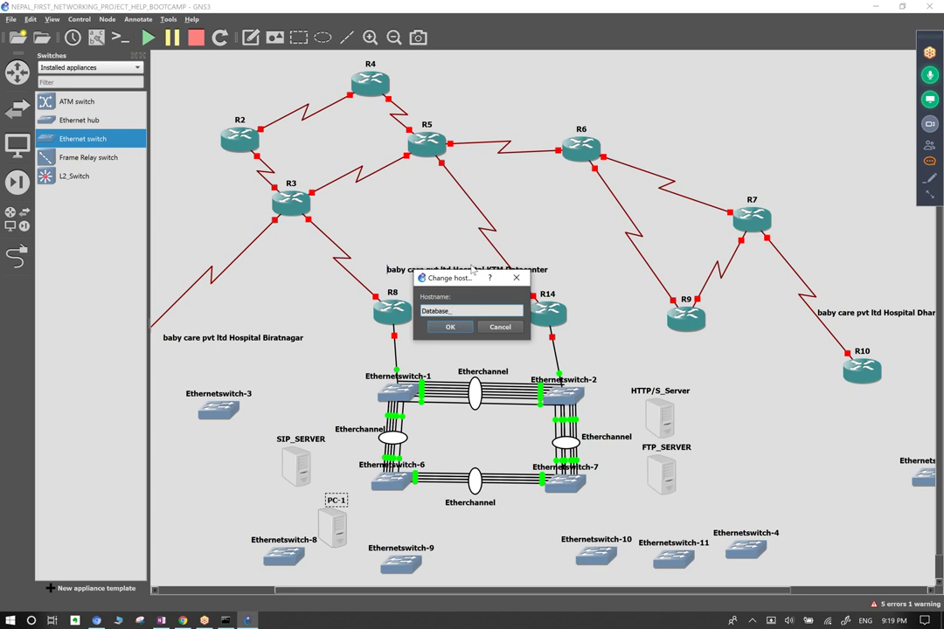
left_click(450, 327)
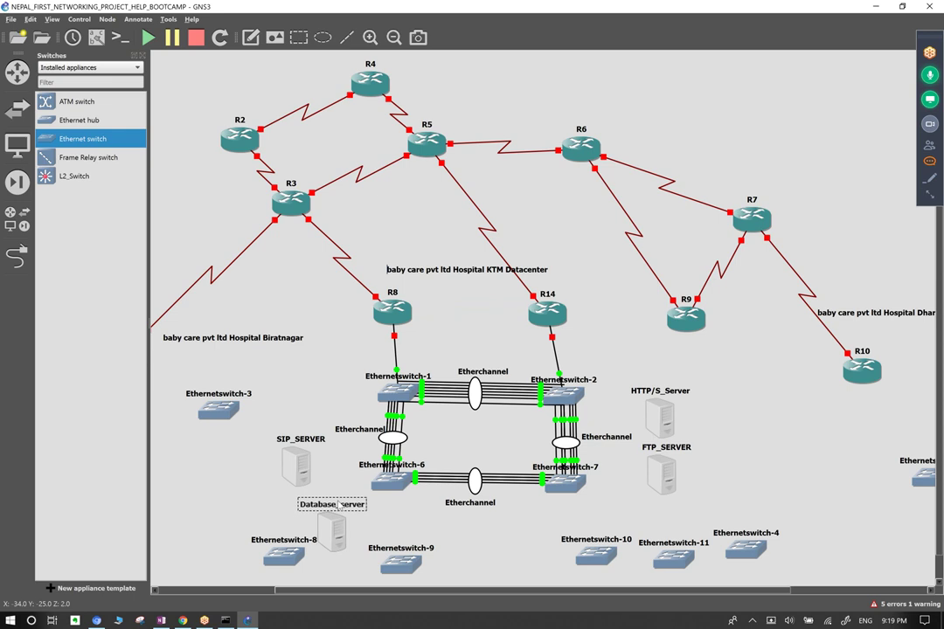
left_click(17, 251)
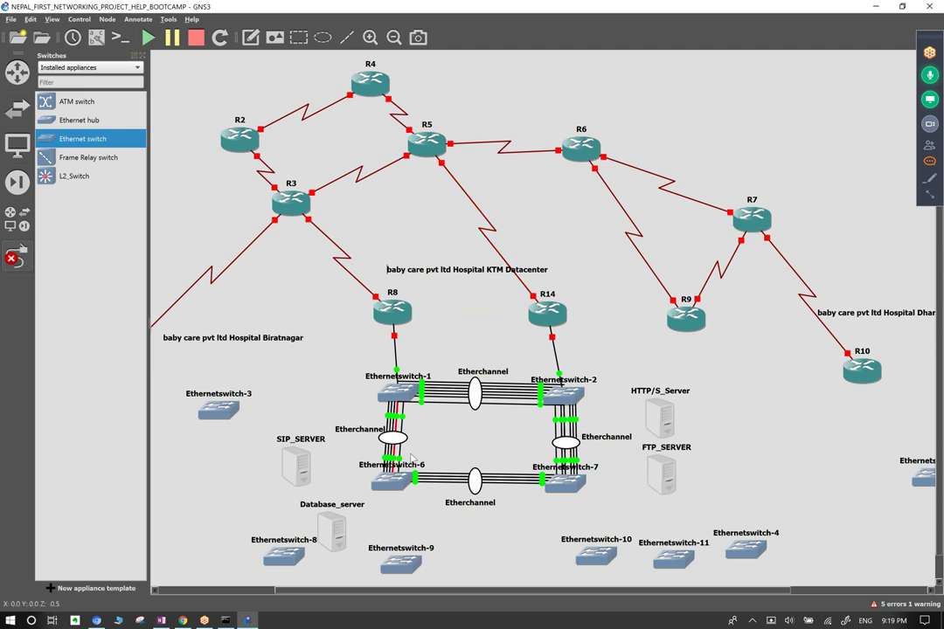
Cable SIP_SERVER and Database_server from their Ethernet0 ports to Ethernetswitch-6.
left_click(304, 478)
left_click(310, 482)
left_click(394, 479)
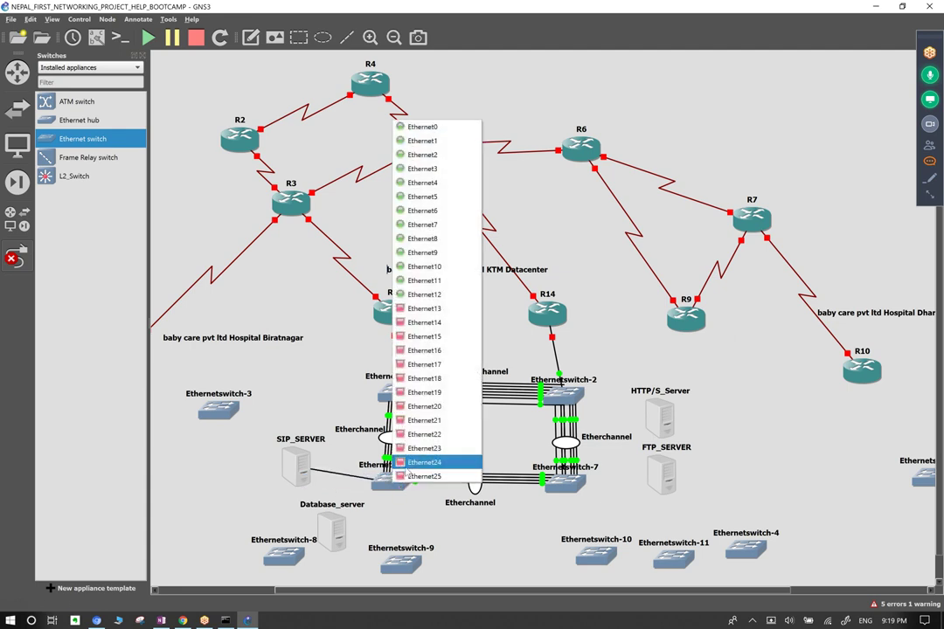
key("Escape")
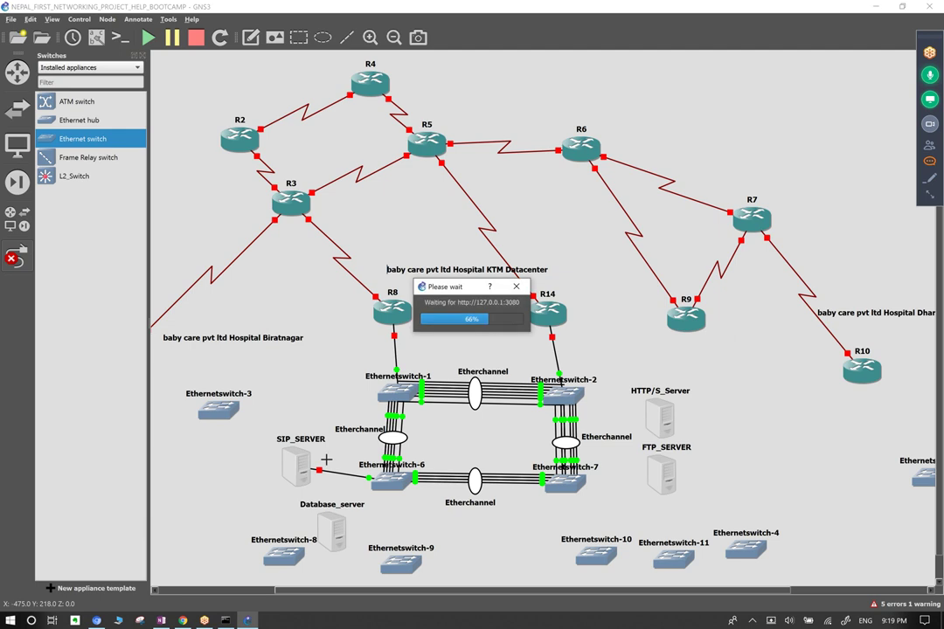
left_click(297, 468)
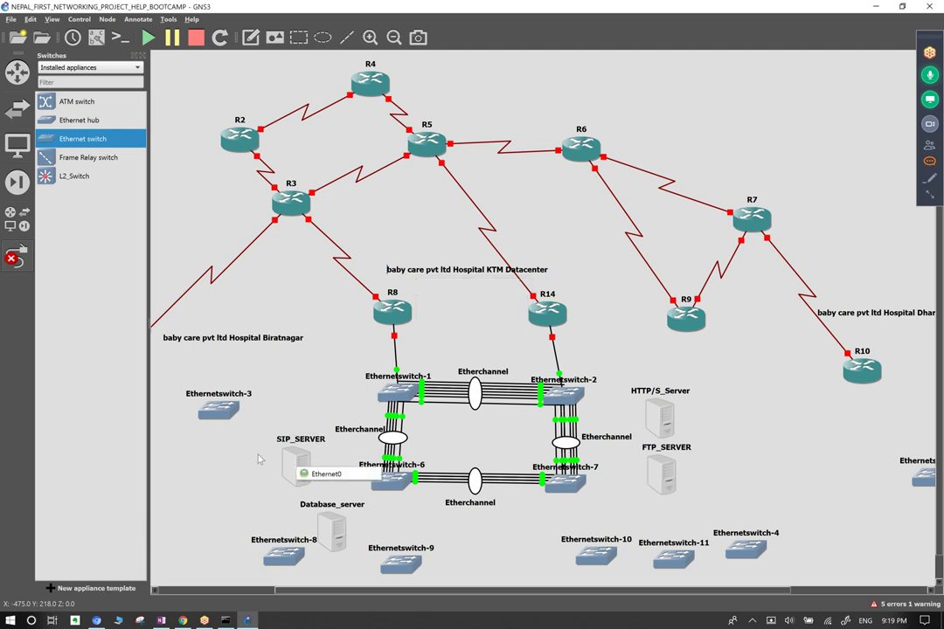
left_click(325, 473)
left_click(394, 479)
left_click(333, 527)
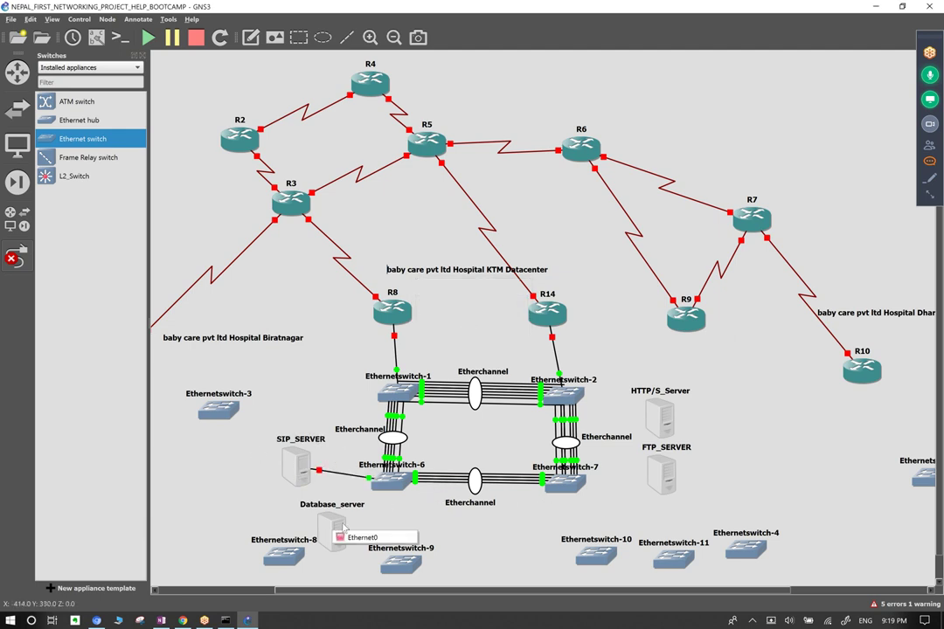
left_click(360, 538)
left_click(390, 490)
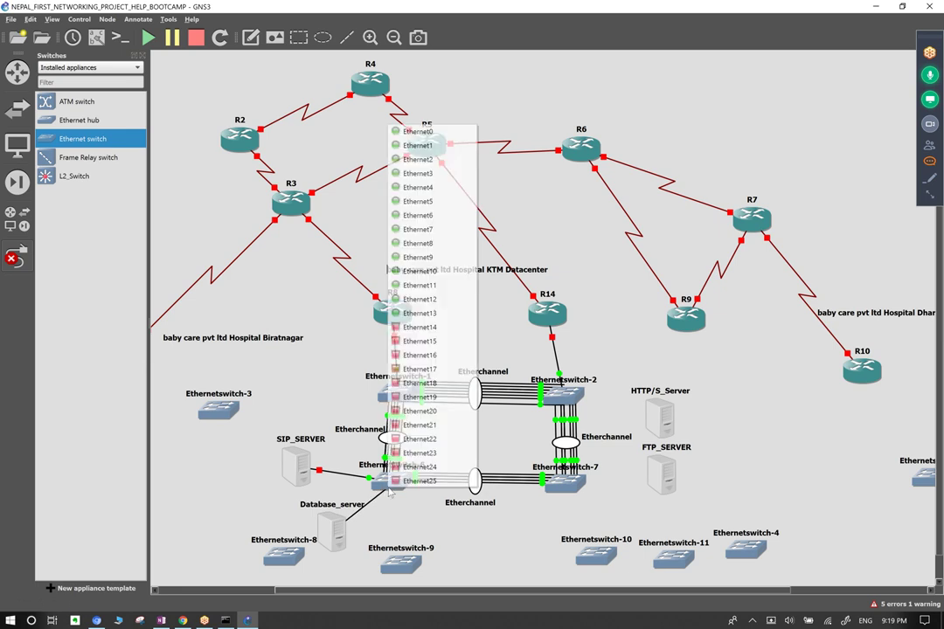
left_click(428, 327)
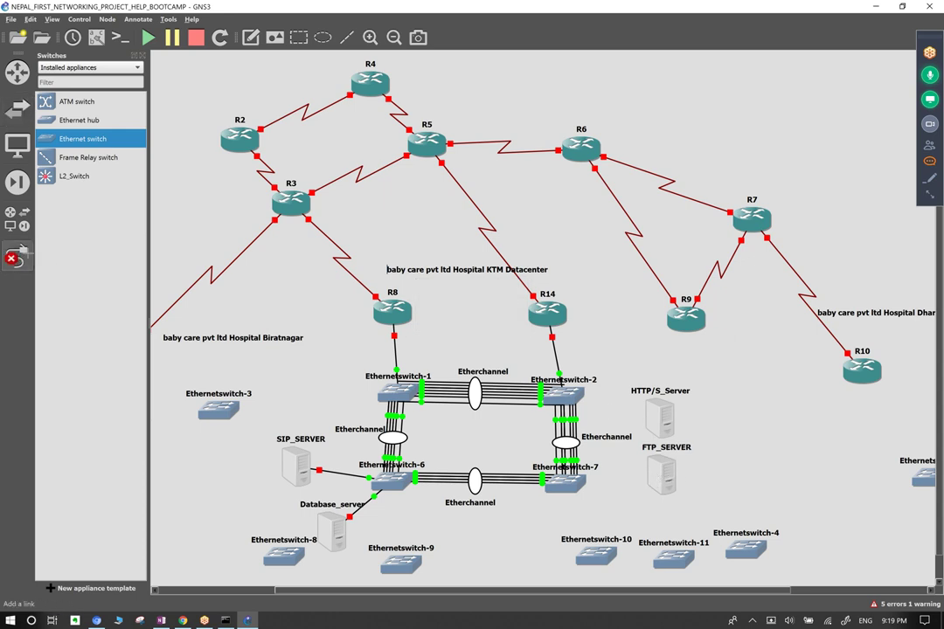
Cable FTP_SERVER's Ethernet0 to Ethernetswitch-7 and HTTP/S_Server's Ethernet0 to Ethernetswitch-2.
left_click(662, 474)
left_click(682, 479)
left_click(566, 483)
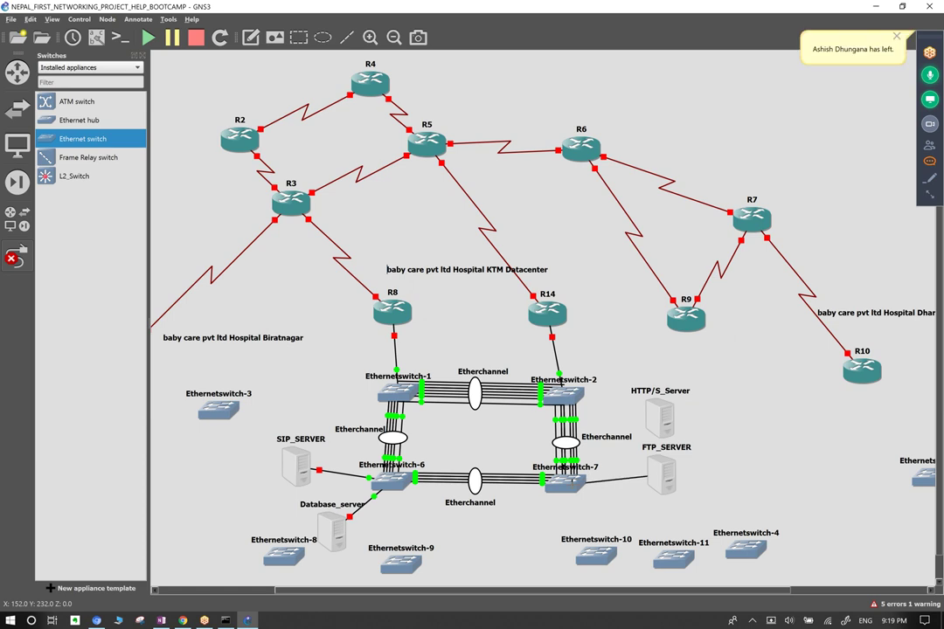
key("Escape")
left_click(668, 423)
left_click(681, 428)
left_click(569, 405)
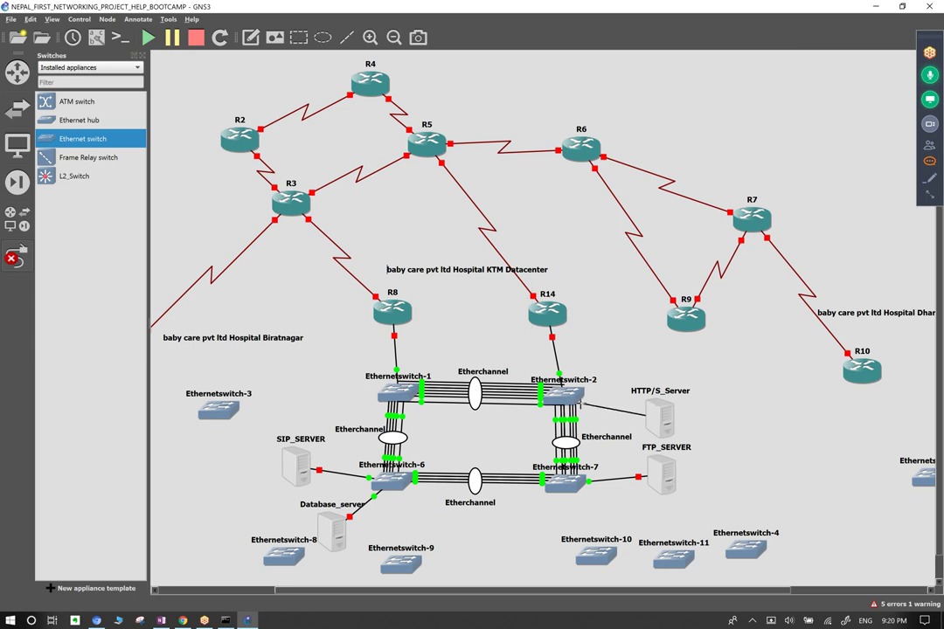
left_click(583, 403)
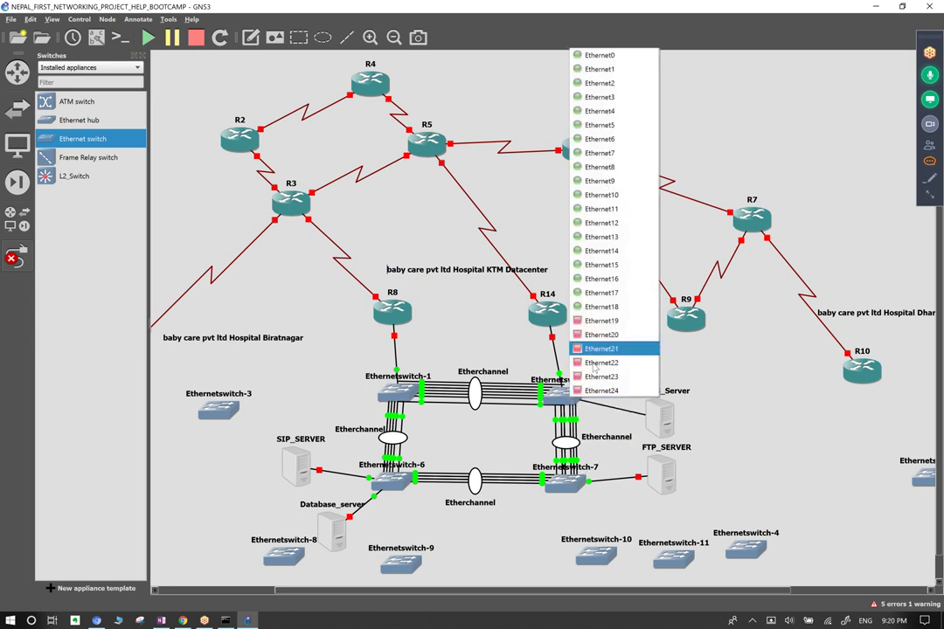
key("Escape")
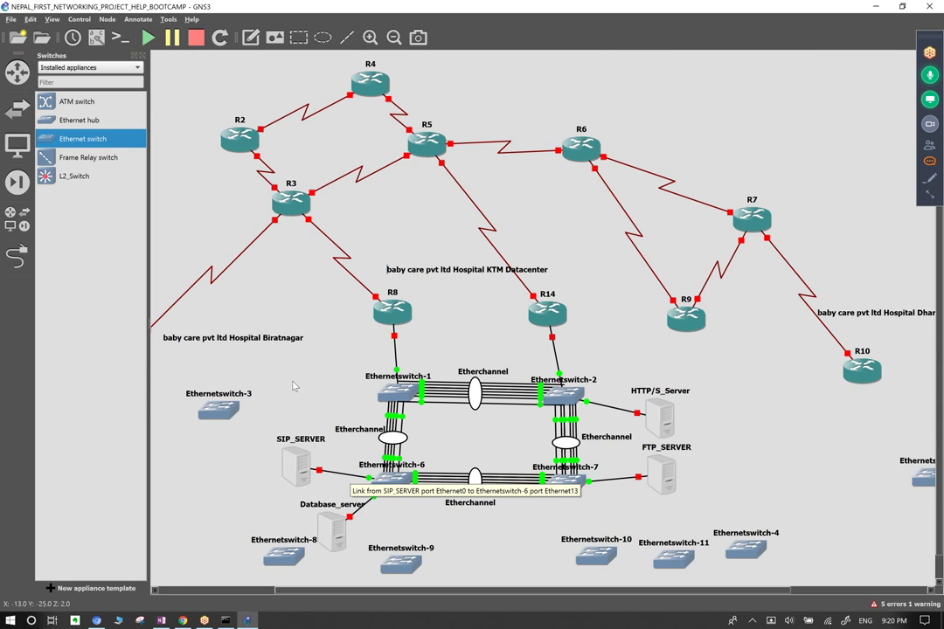
Add two Ethernetswitch-1 to Ethernetswitch-7 links, the second from Ethernet17.
left_click(17, 254)
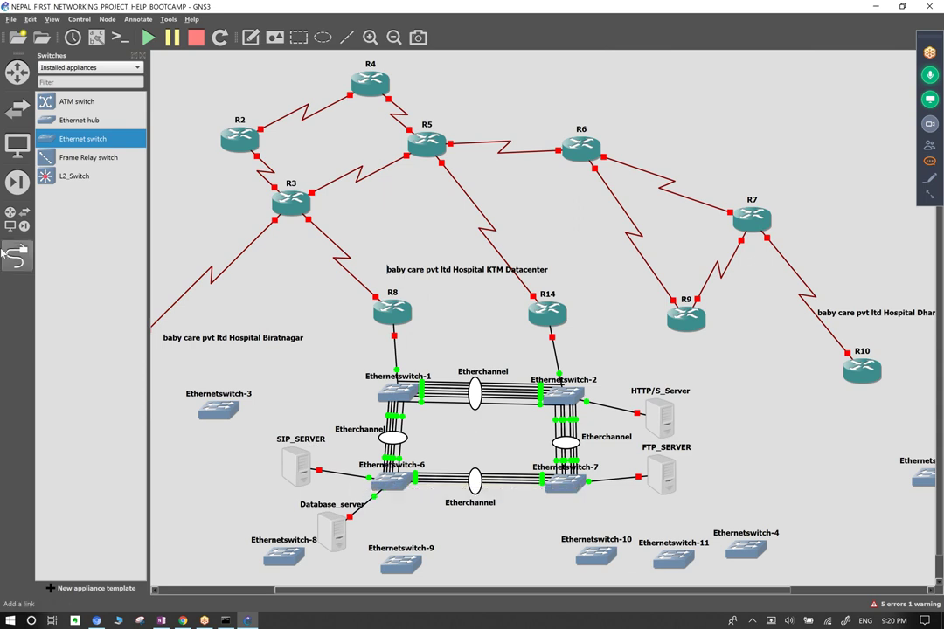
left_click(421, 407)
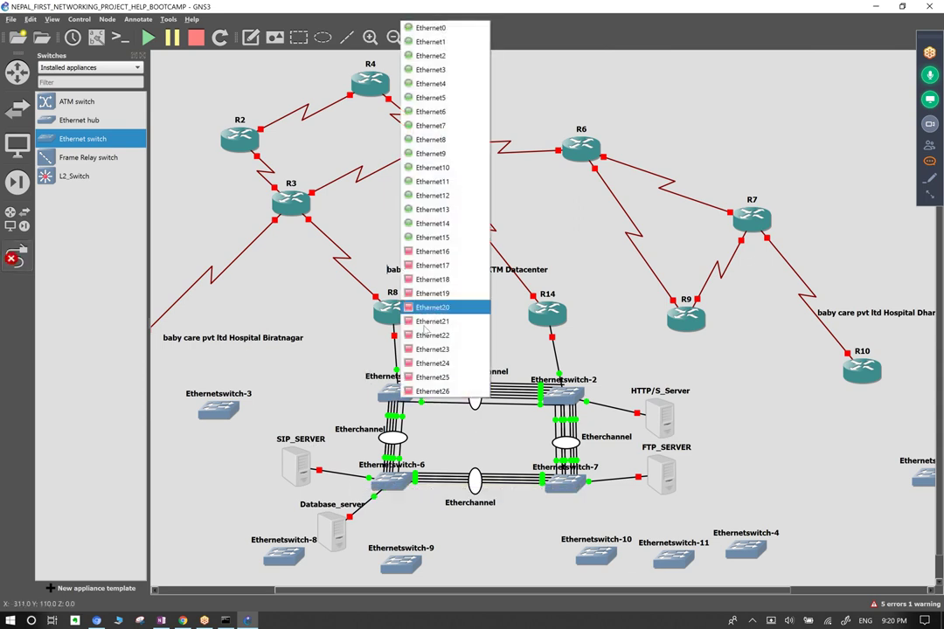
left_click(433, 252)
left_click(556, 479)
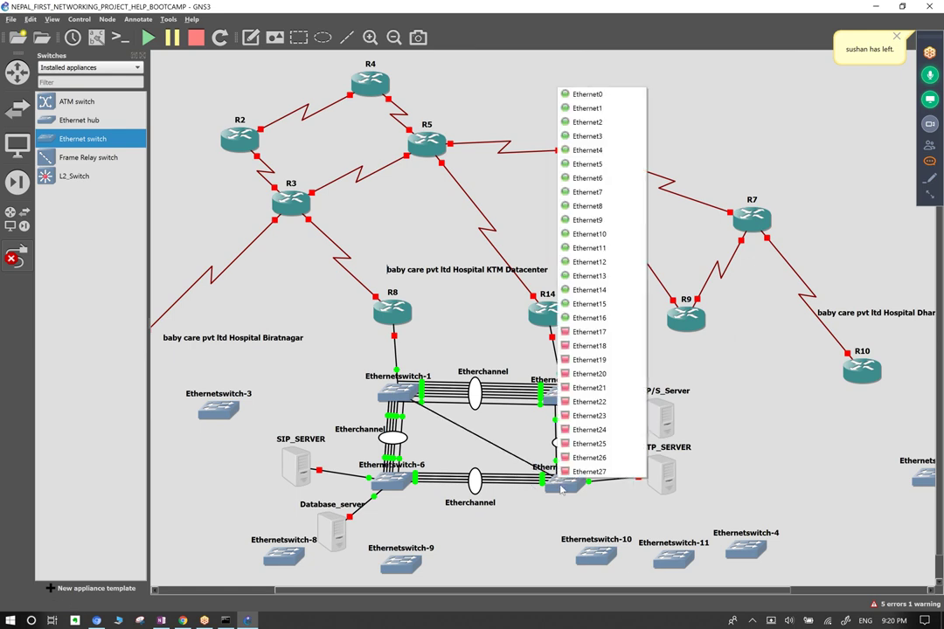
left_click(591, 331)
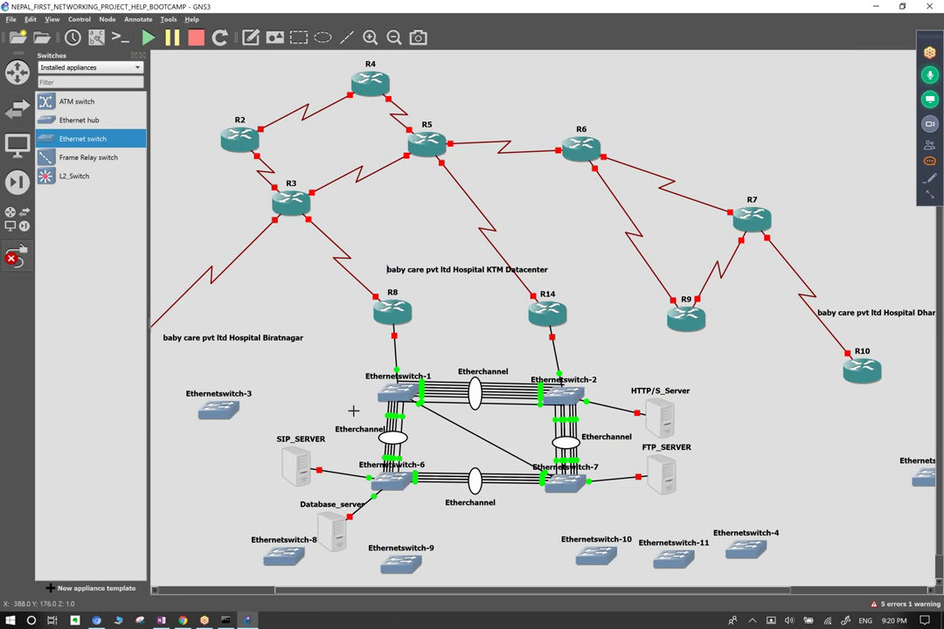
left_click(400, 390)
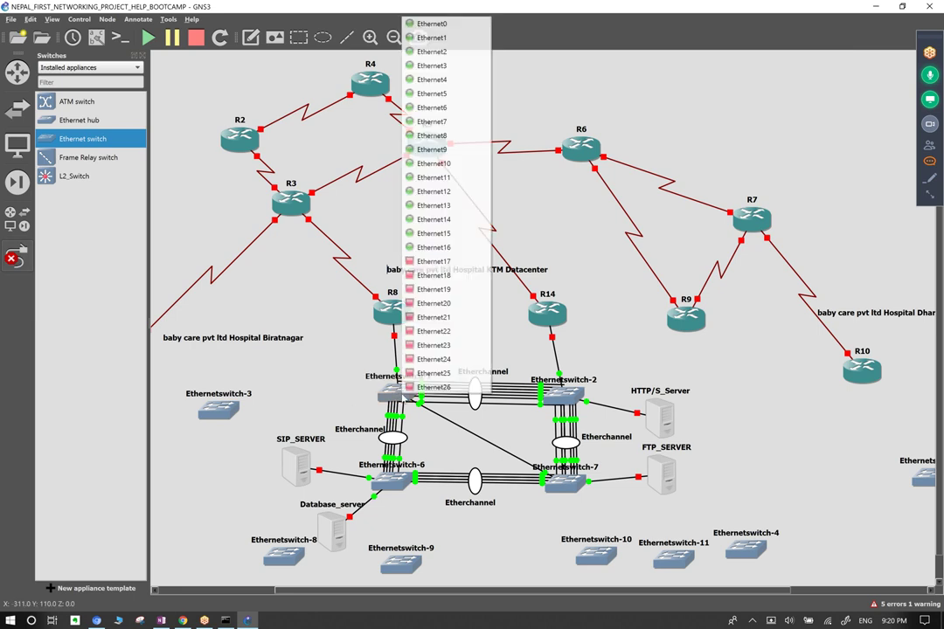
left_click(432, 261)
left_click(564, 482)
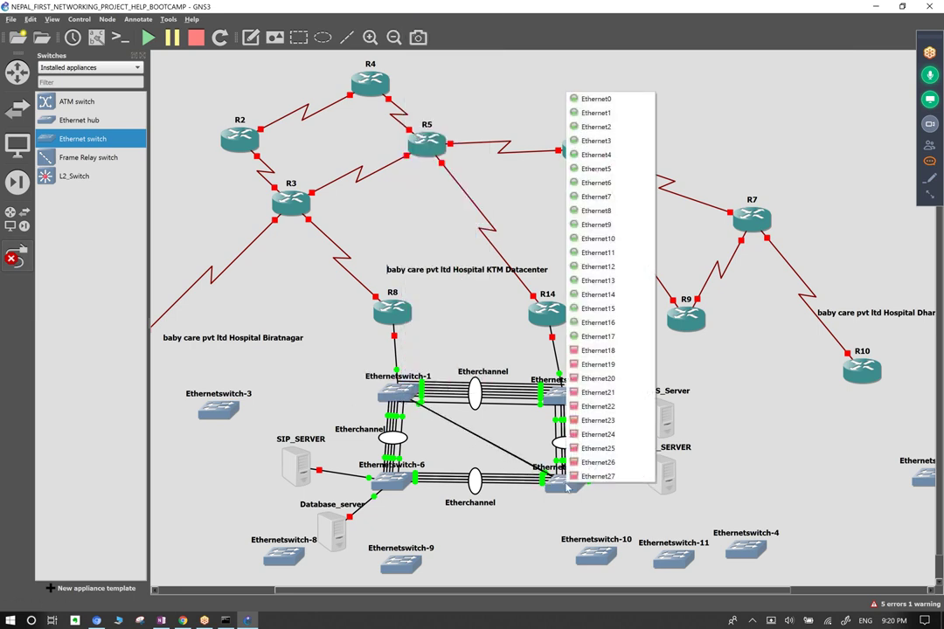
left_click(595, 345)
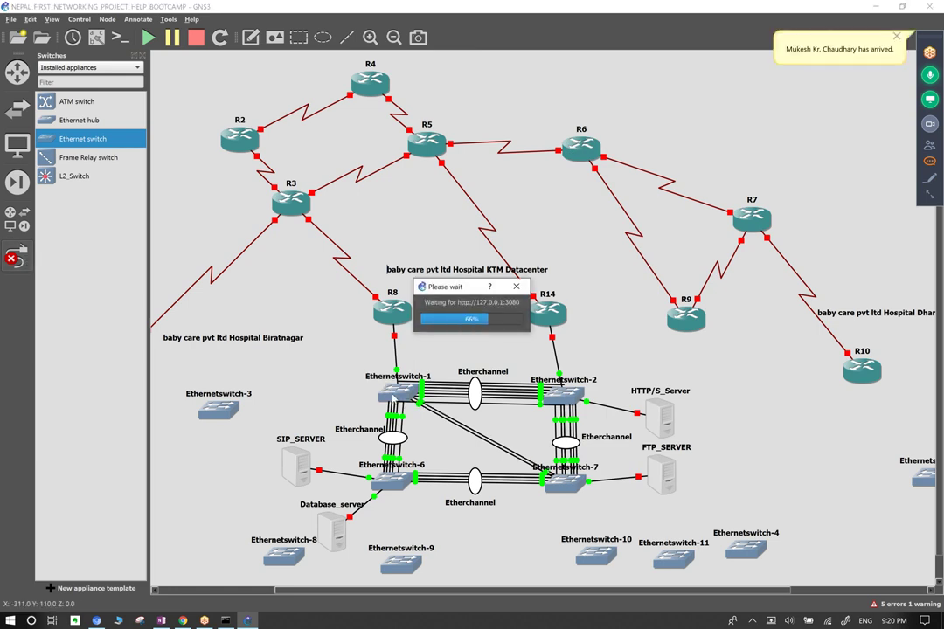
Add two more switch-1 to switch-7 links, one from Ethernet18, then exit link mode.
left_click(392, 396)
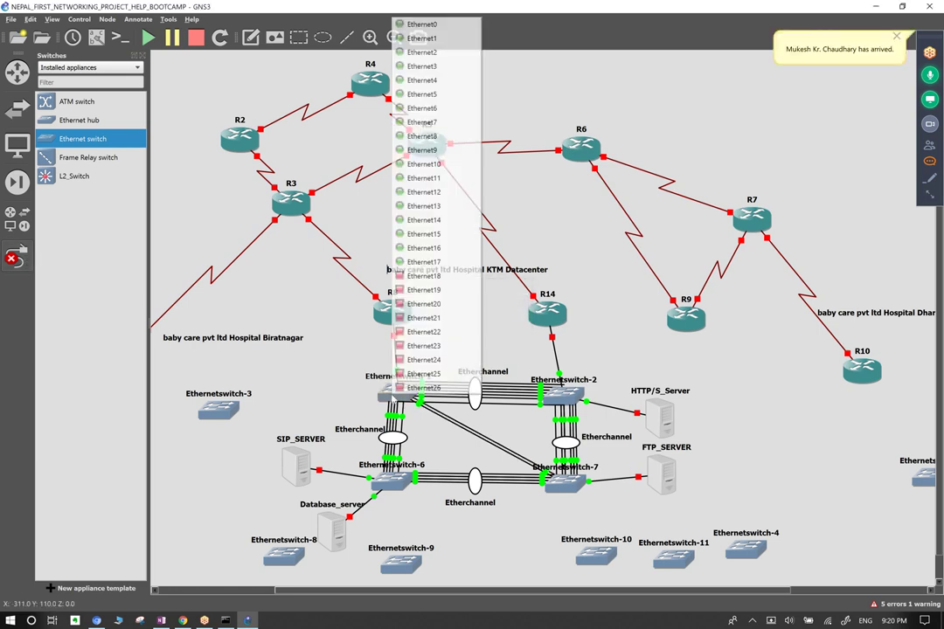
left_click(423, 278)
left_click(562, 395)
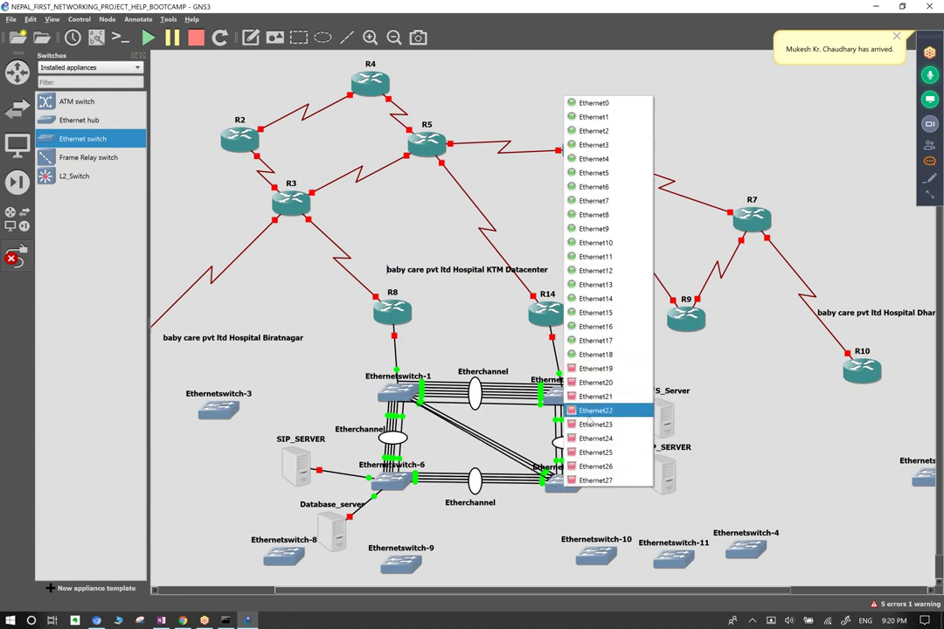
left_click(591, 368)
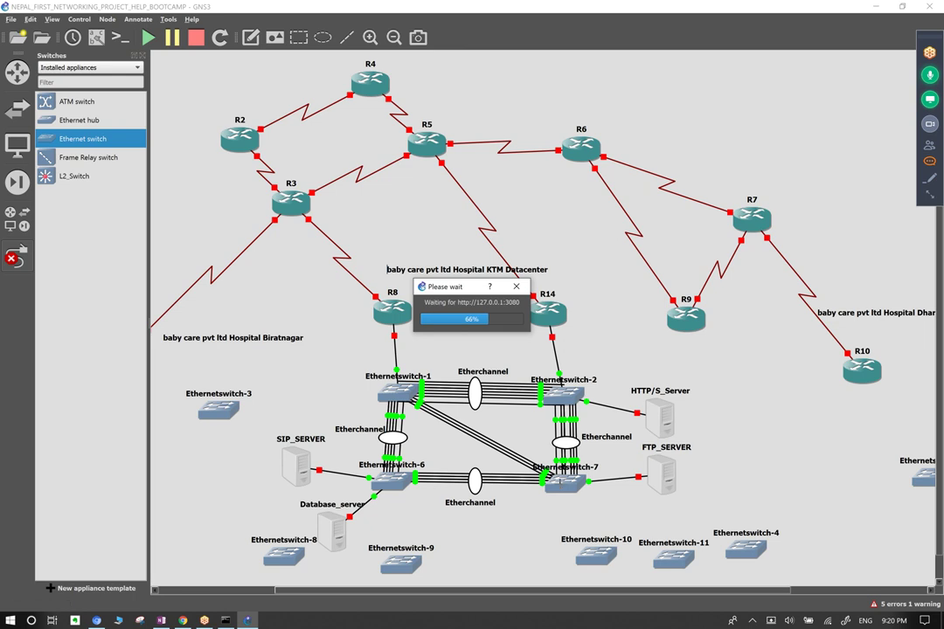
left_click(562, 485)
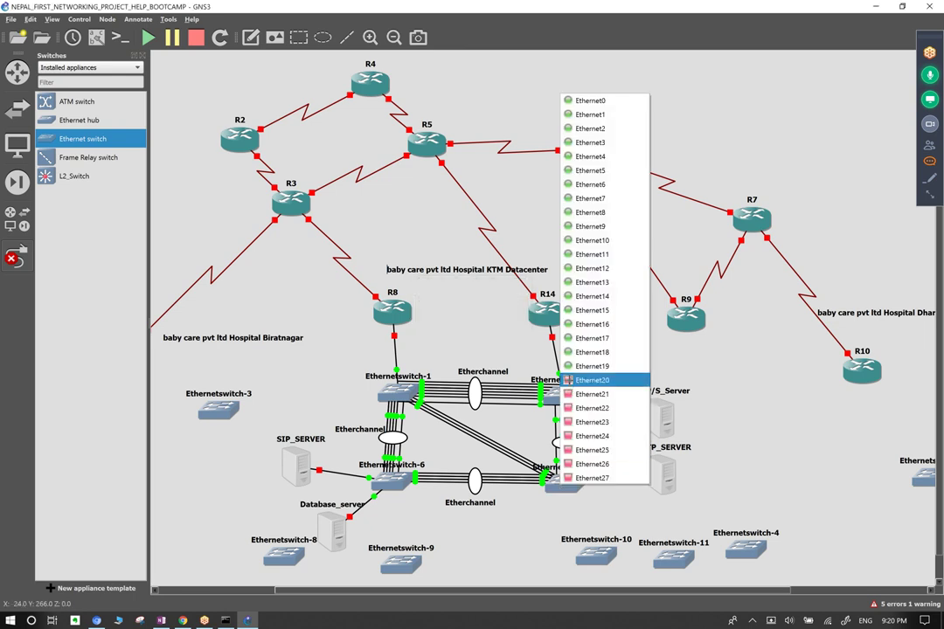
left_click(600, 381)
left_click(395, 395)
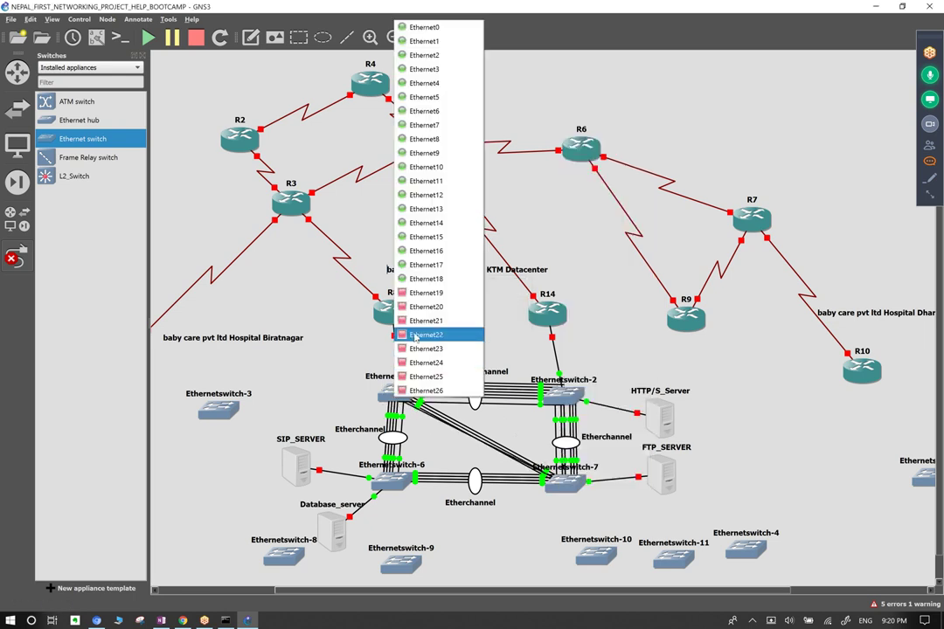
left_click(426, 307)
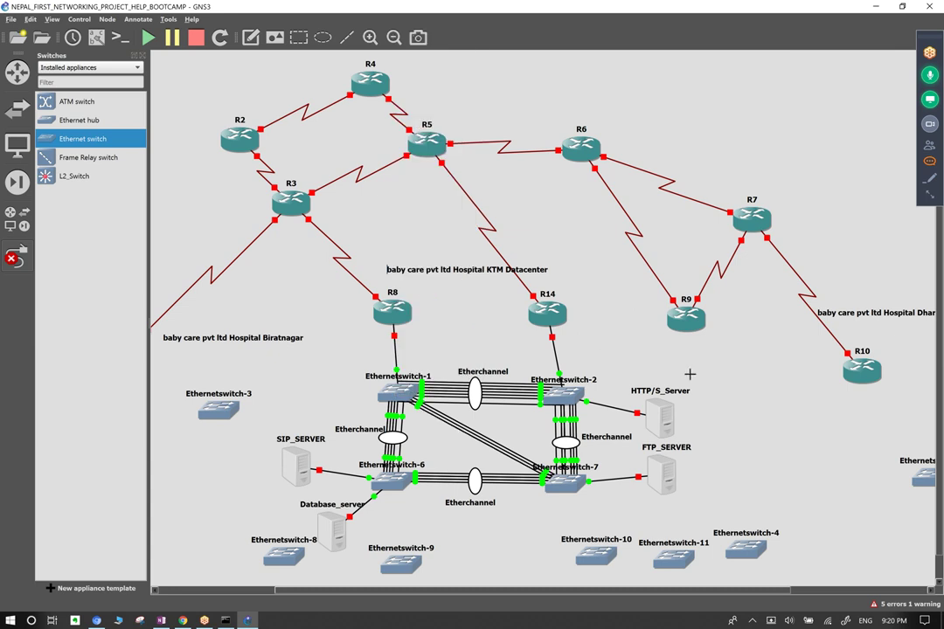
left_click(15, 255)
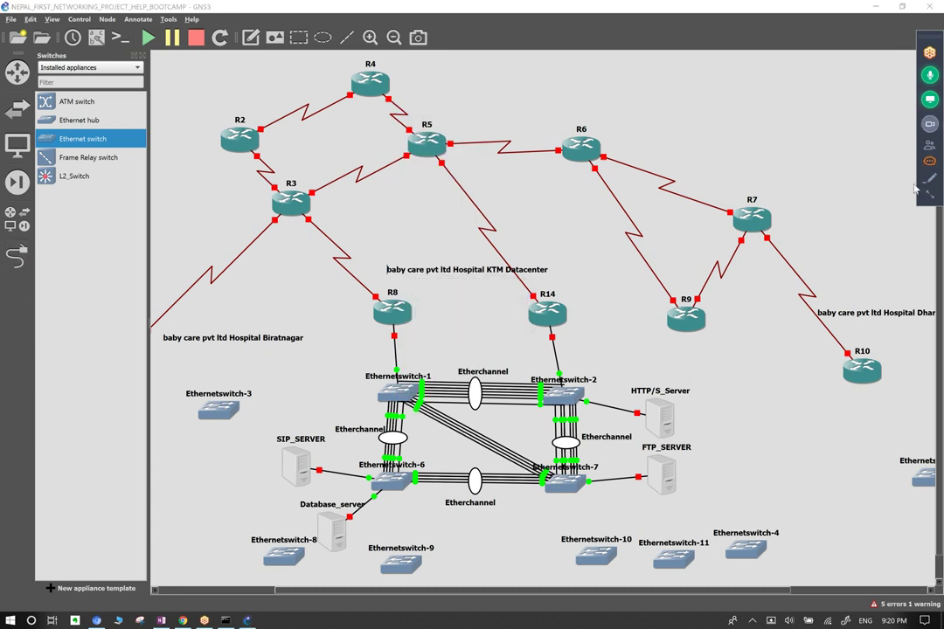
left_click(930, 161)
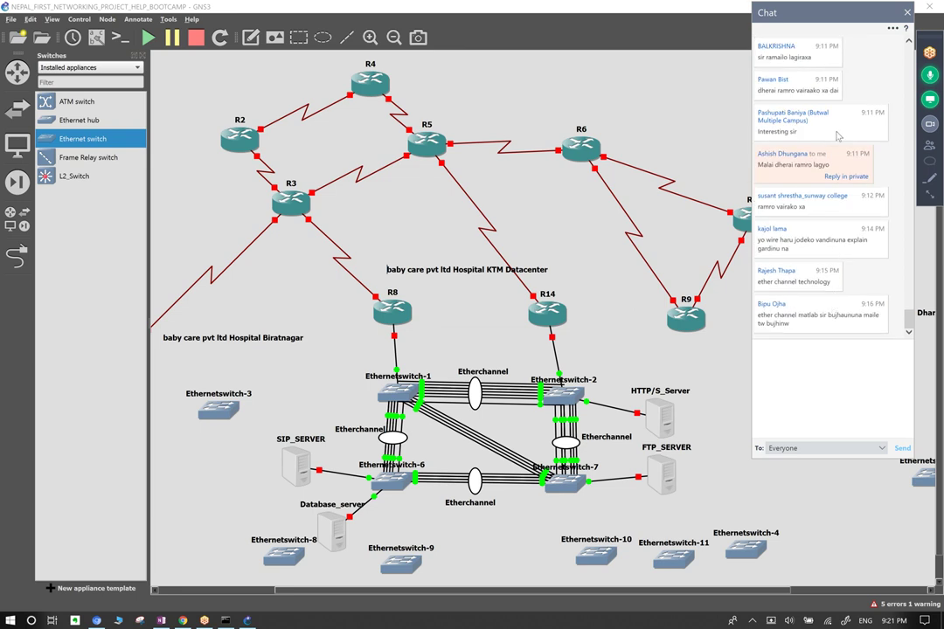
left_click(908, 12)
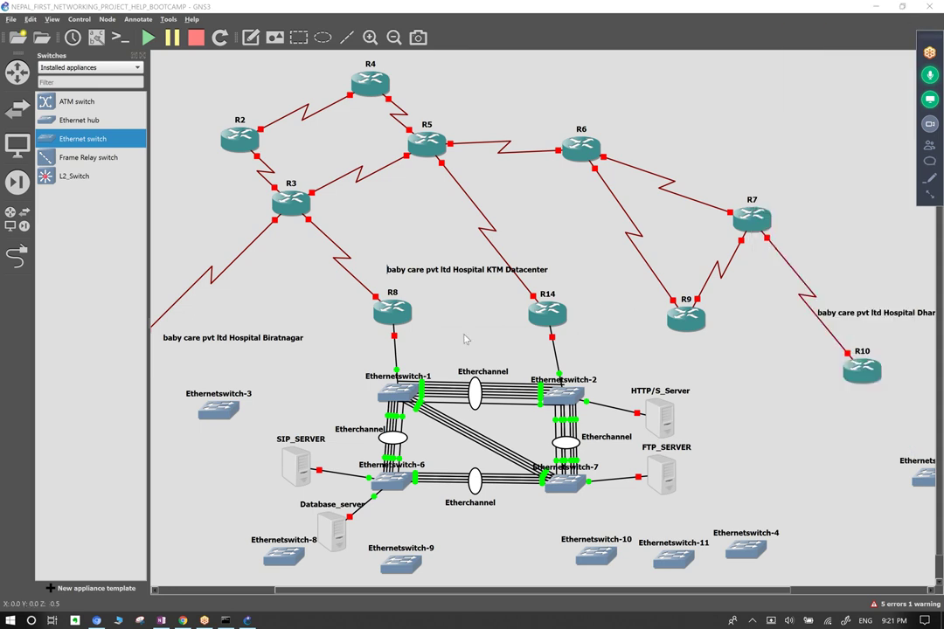
Duplicate the Etherchannel ellipse and place the copy over the diagonal switch-1 to switch-7 links.
right_click(477, 394)
left_click(486, 402)
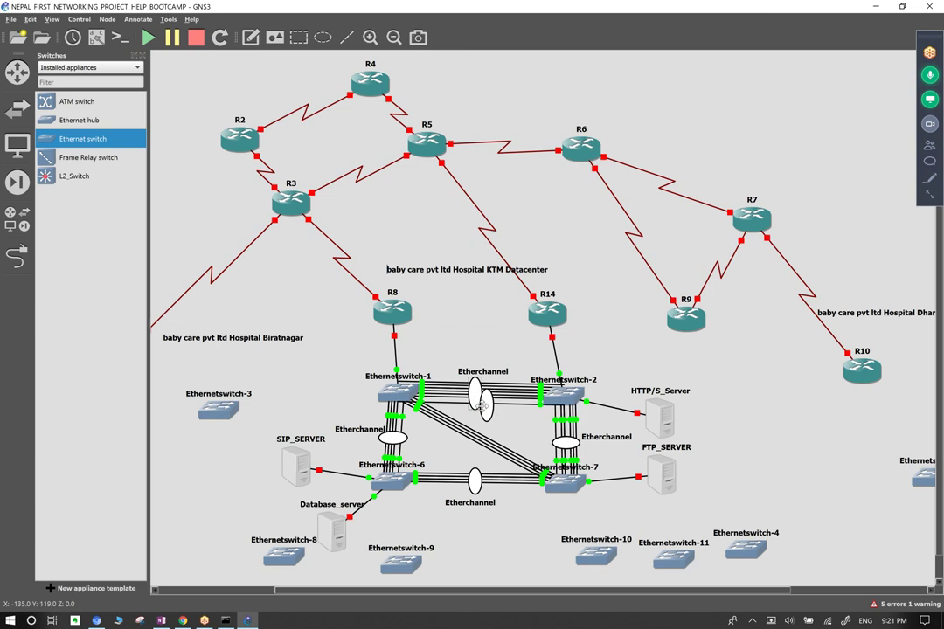
left_click_drag(481, 407, 470, 441)
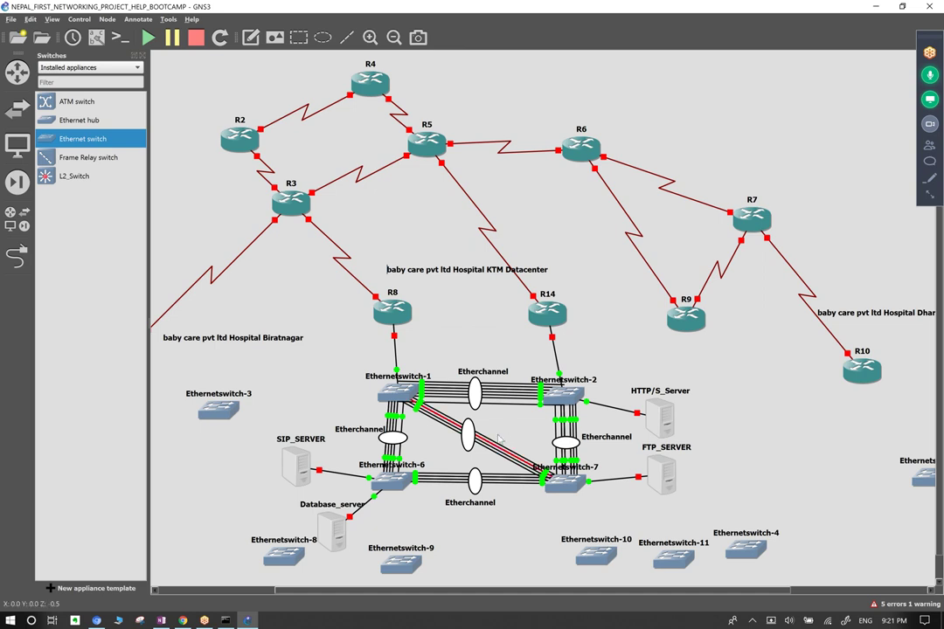
left_click_drag(472, 322, 498, 341)
left_click(540, 399)
left_click(549, 398)
left_click_drag(474, 341, 503, 425)
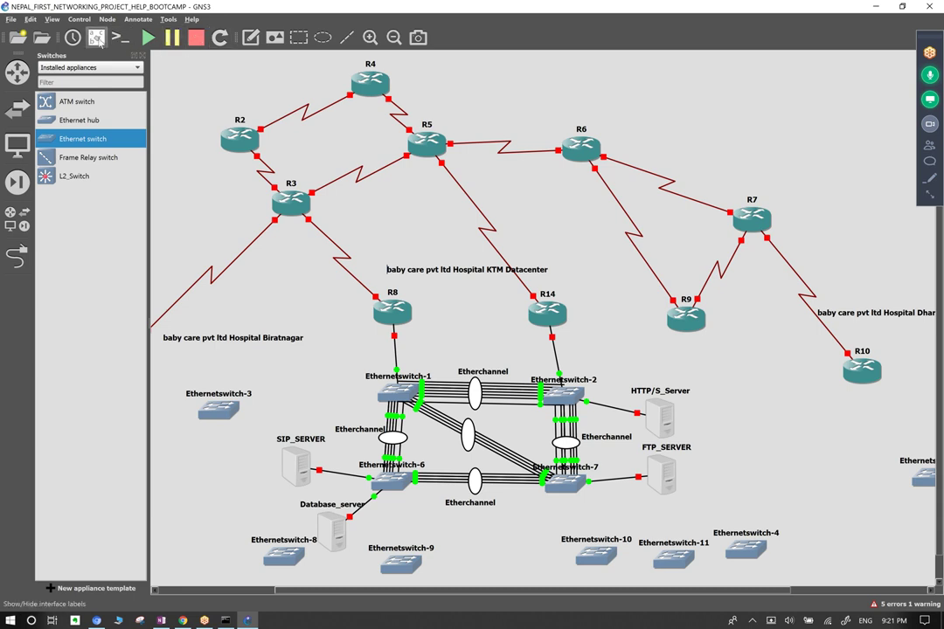
Show interface labels and move the R3 s2/1, R4 s2/1 and R5 s0/0, s2/2 labels clear.
left_click(97, 39)
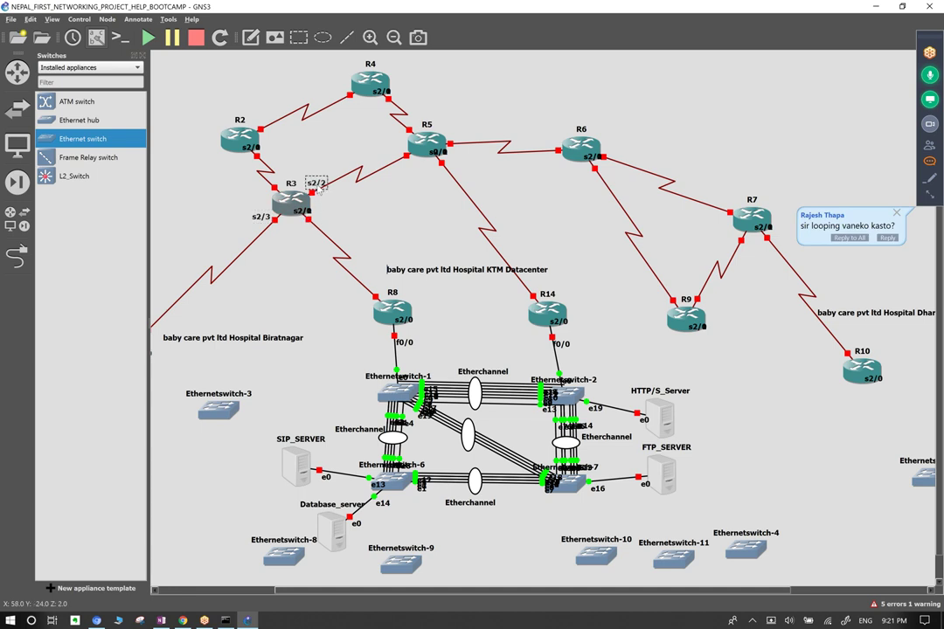
left_click_drag(267, 191, 236, 102)
left_click_drag(378, 104, 345, 88)
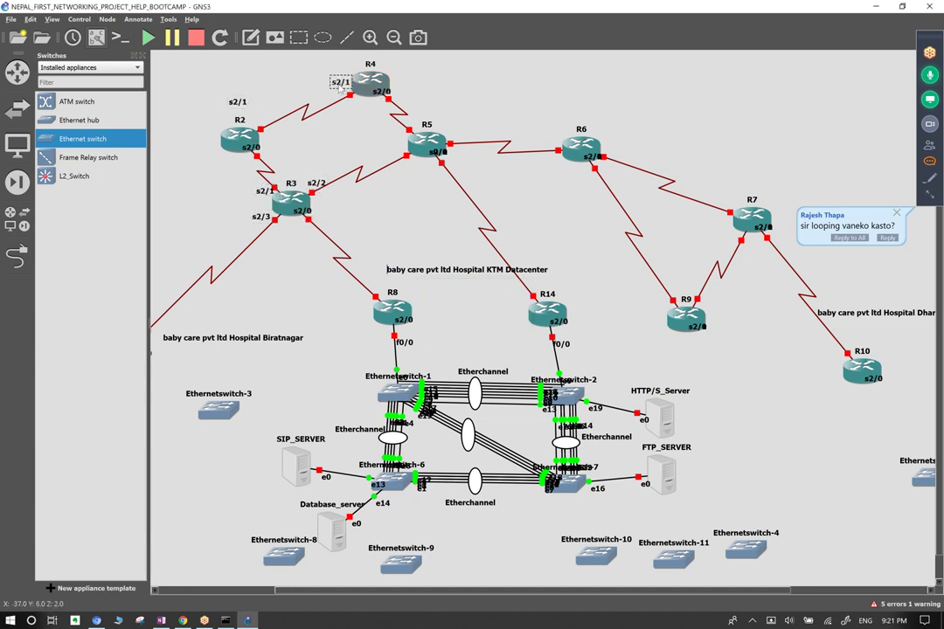
left_click_drag(437, 152, 381, 140)
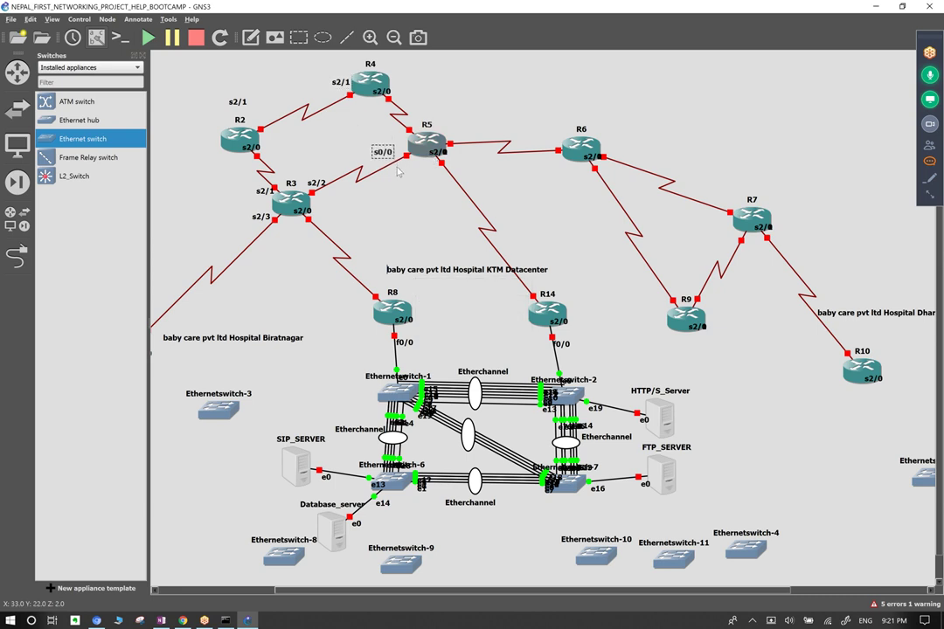
left_click_drag(439, 153, 396, 155)
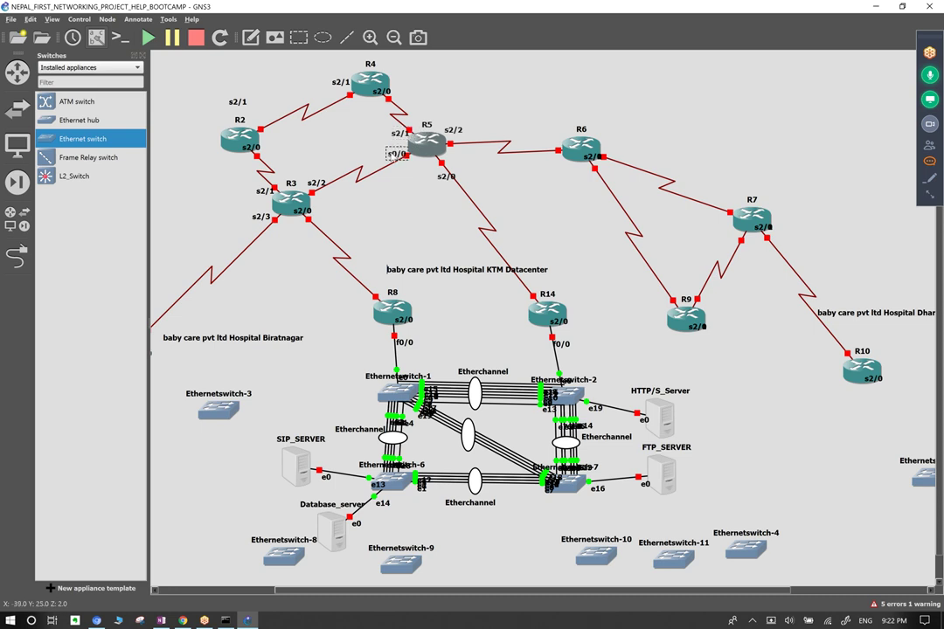
left_click_drag(454, 130, 456, 134)
Move the R6 s2/2, s2/0, R7 s2/2, R9 s2/1 and R10 s2/0 labels to readable spots.
left_click_drag(620, 168, 637, 160)
left_click(591, 158)
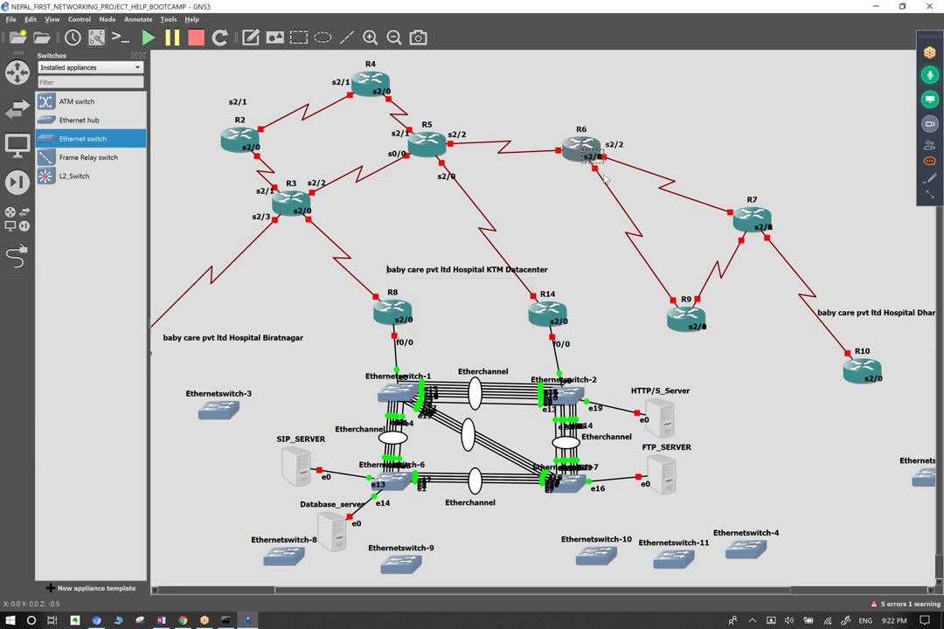
left_click_drag(589, 158, 538, 142)
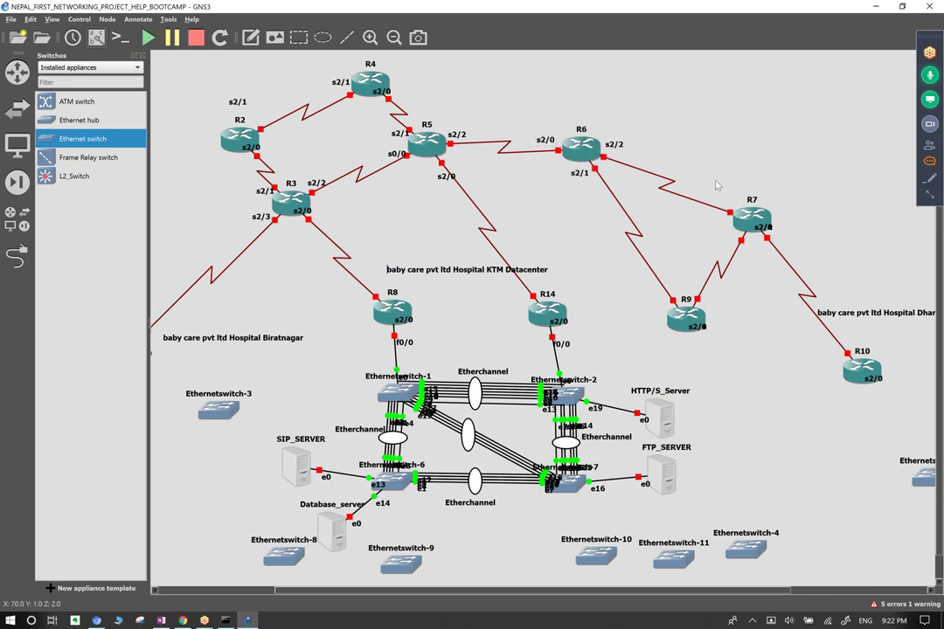
left_click_drag(761, 227, 783, 234)
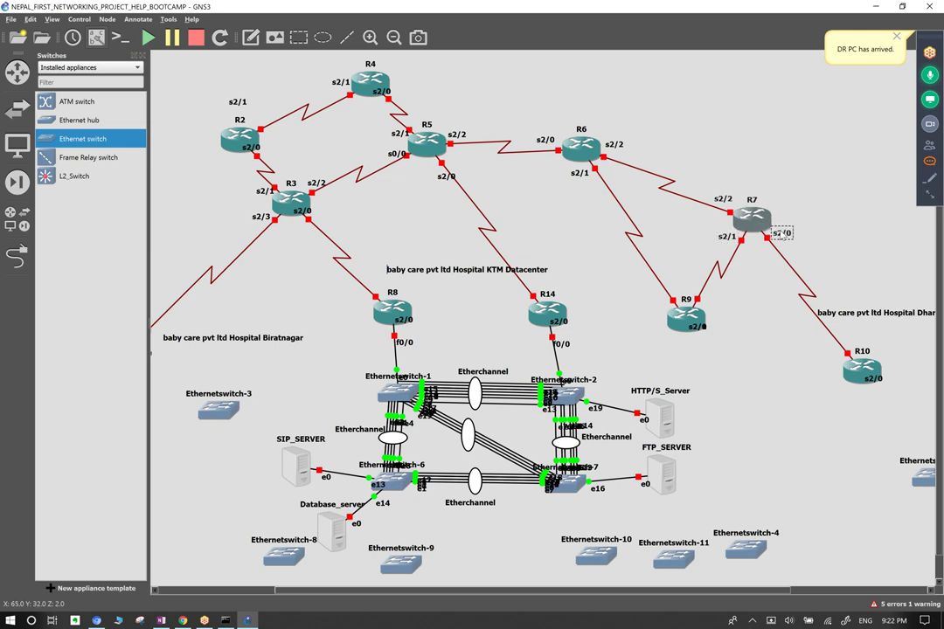
left_click_drag(697, 327, 710, 304)
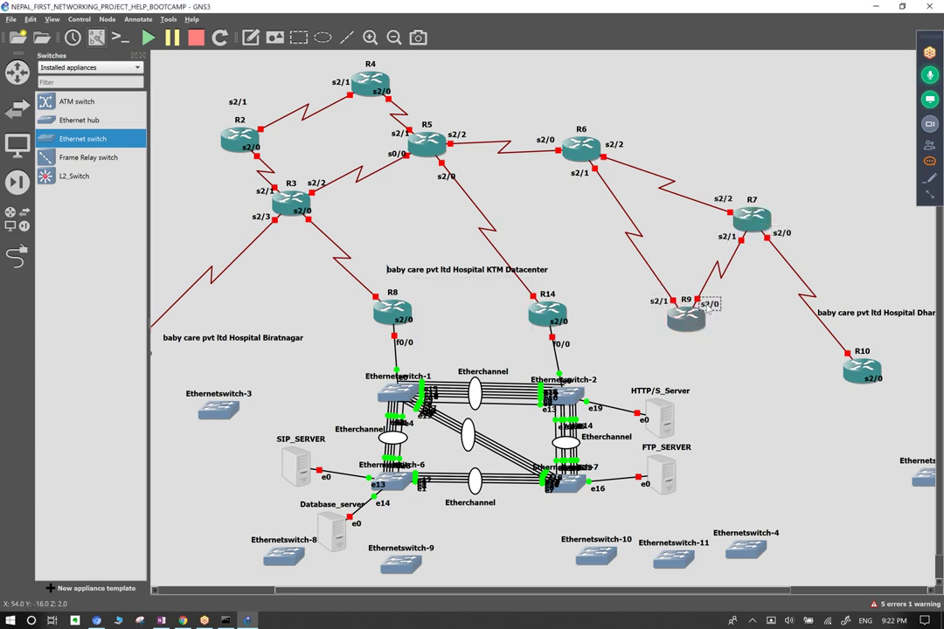
left_click_drag(873, 379, 829, 354)
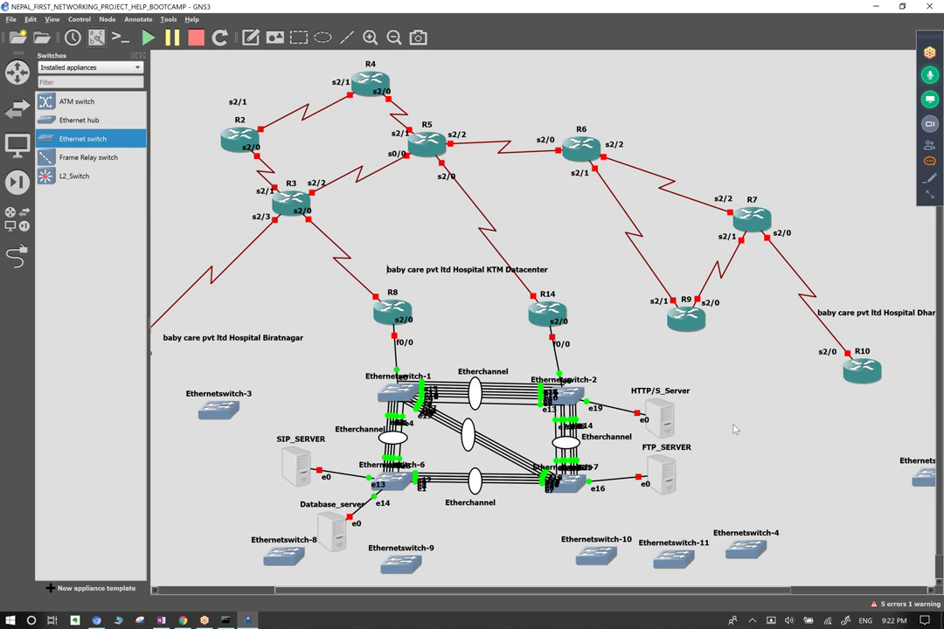
Connect Ethernetswitch-6, starting at Ethernet16, to Ethernetswitch-9 with two links.
left_click(16, 256)
left_click(399, 487)
left_click(440, 349)
left_click(401, 561)
left_click(428, 478)
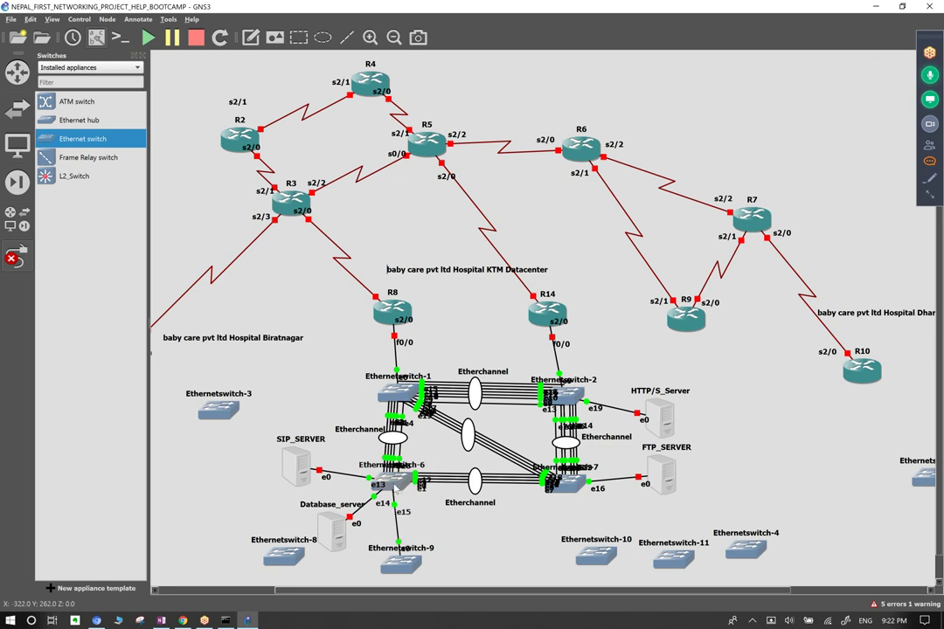
left_click(405, 488)
left_click(442, 349)
left_click(408, 560)
left_click(473, 469)
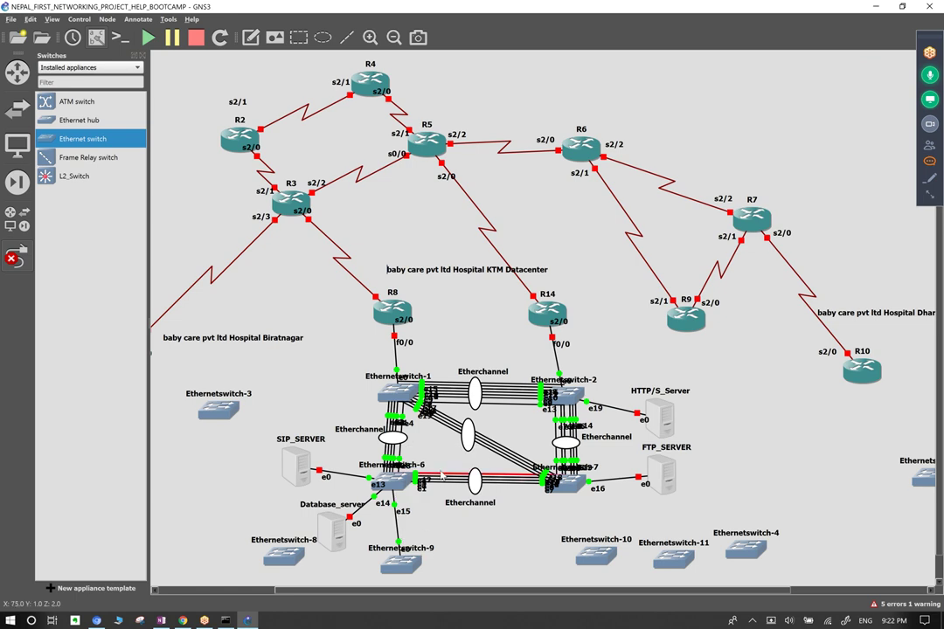
Connect Ethernetswitch-6 to Ethernetswitch-8's Ethernet0.
left_click(283, 556)
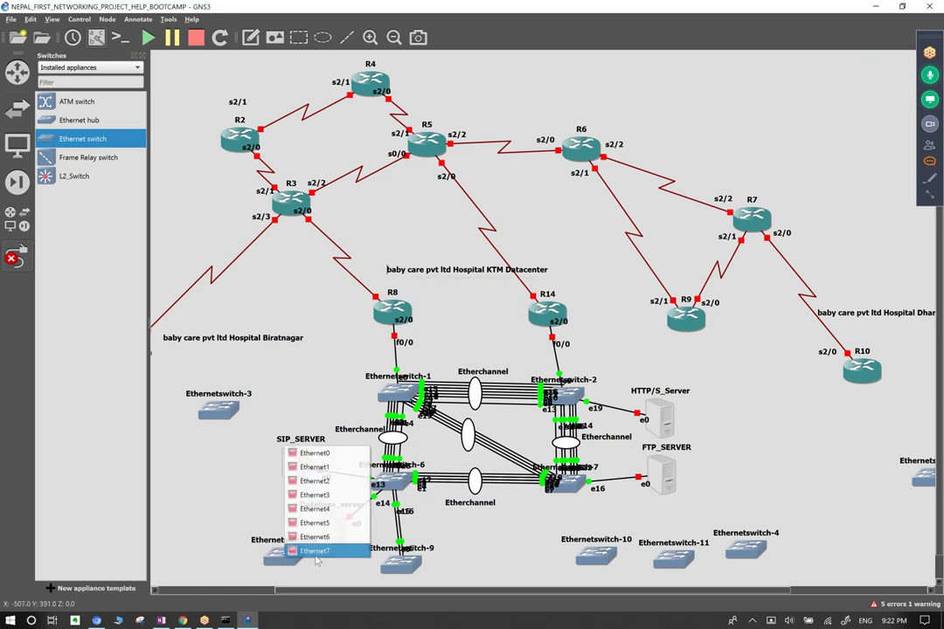
left_click(314, 466)
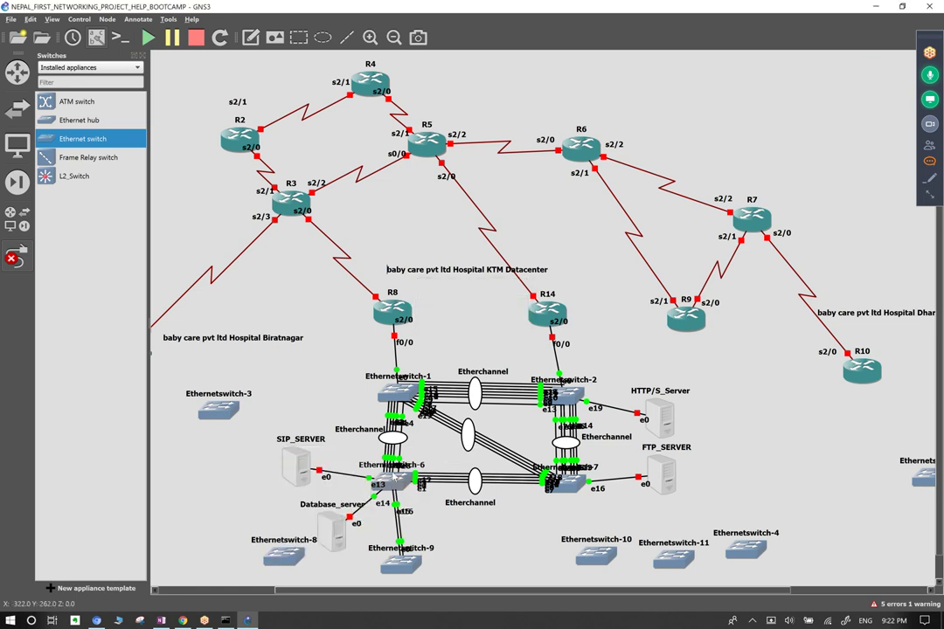
left_click(392, 484)
left_click(356, 315)
left_click(301, 561)
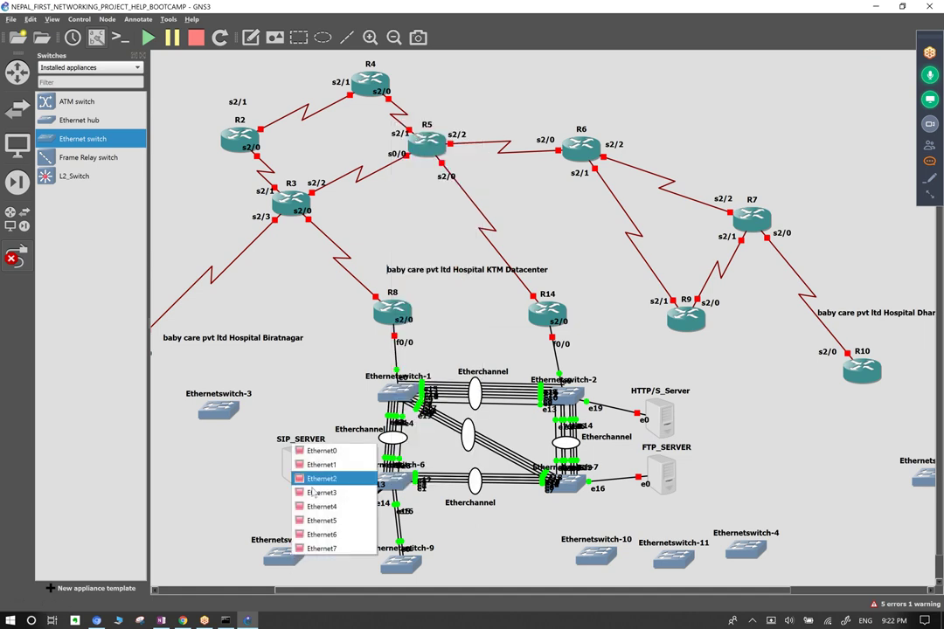
left_click(343, 456)
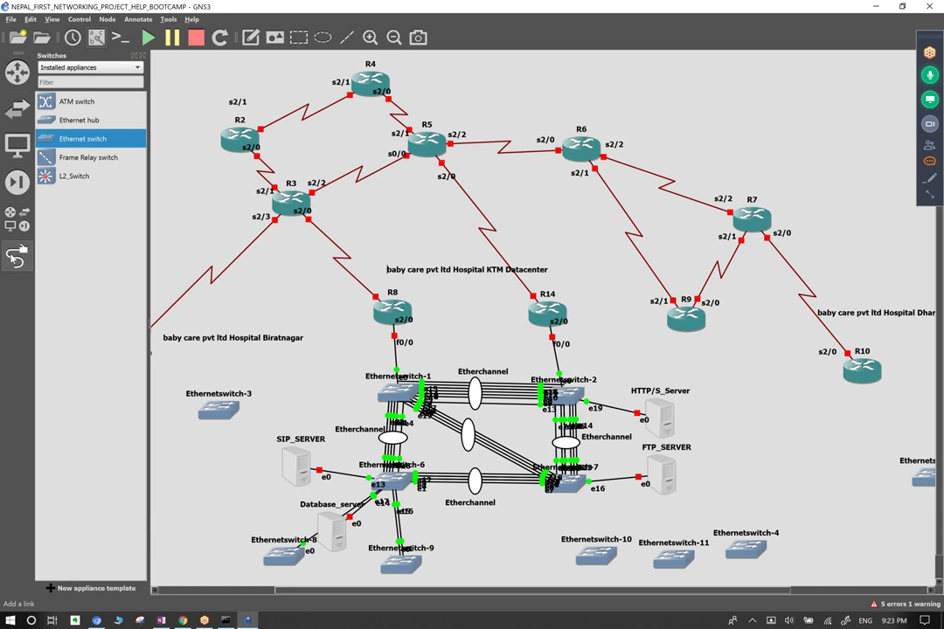
Connect Ethernetswitch-7 to Ethernetswitch-10 on free ports.
left_click(578, 504)
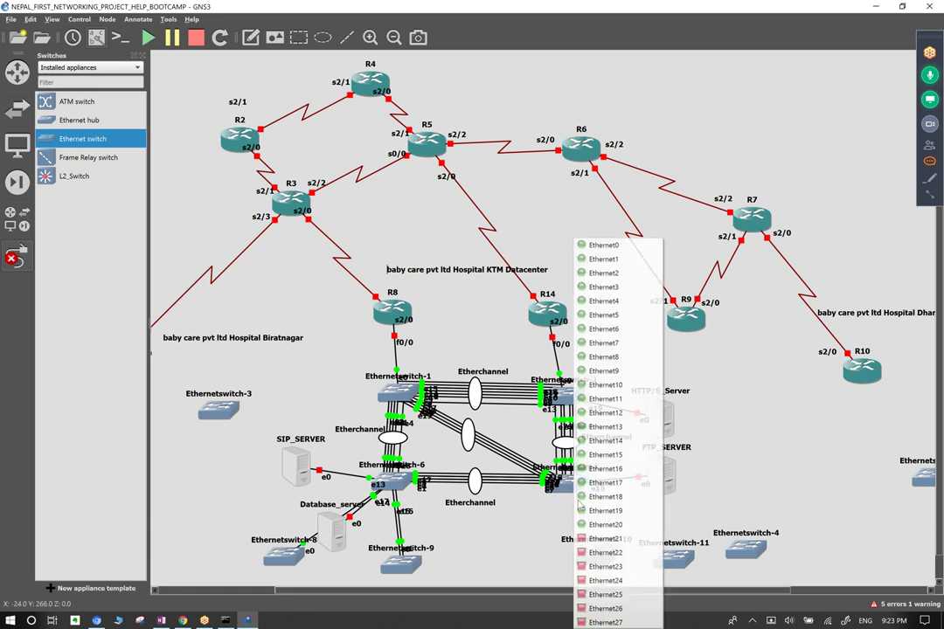
left_click(601, 525)
left_click(598, 557)
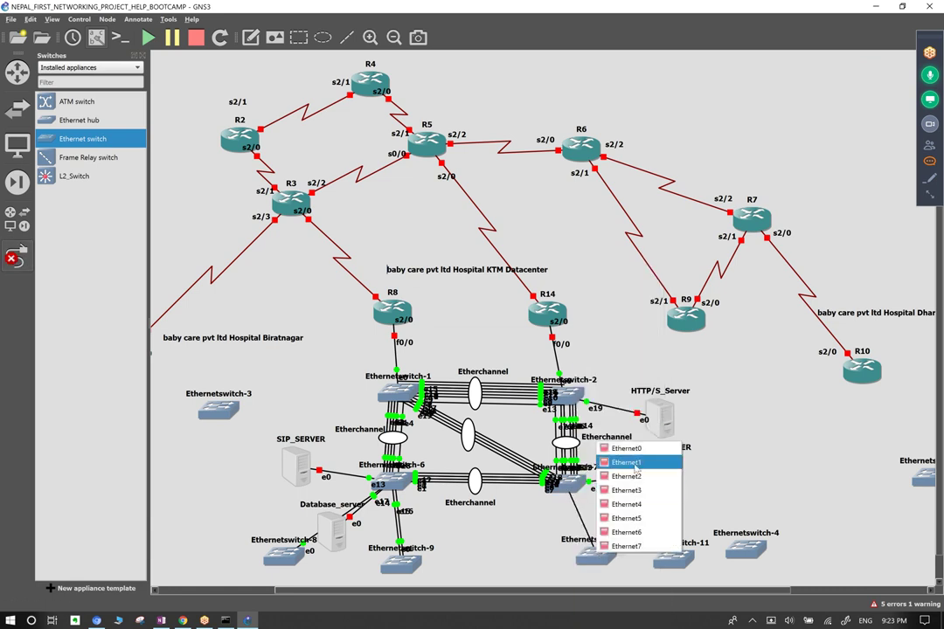
key("Escape")
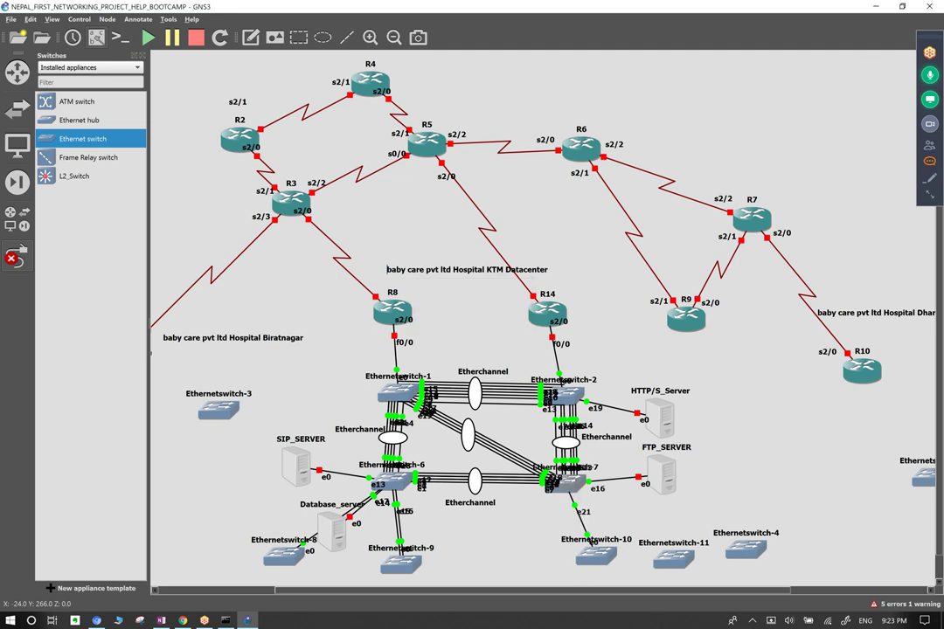
left_click(575, 486)
left_click(612, 407)
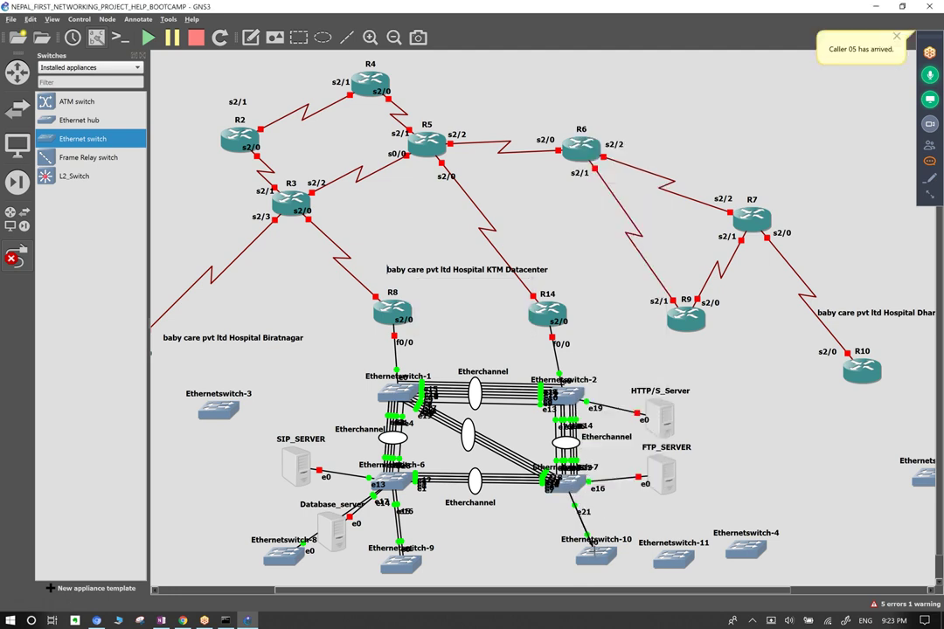
left_click(595, 544)
left_click(629, 478)
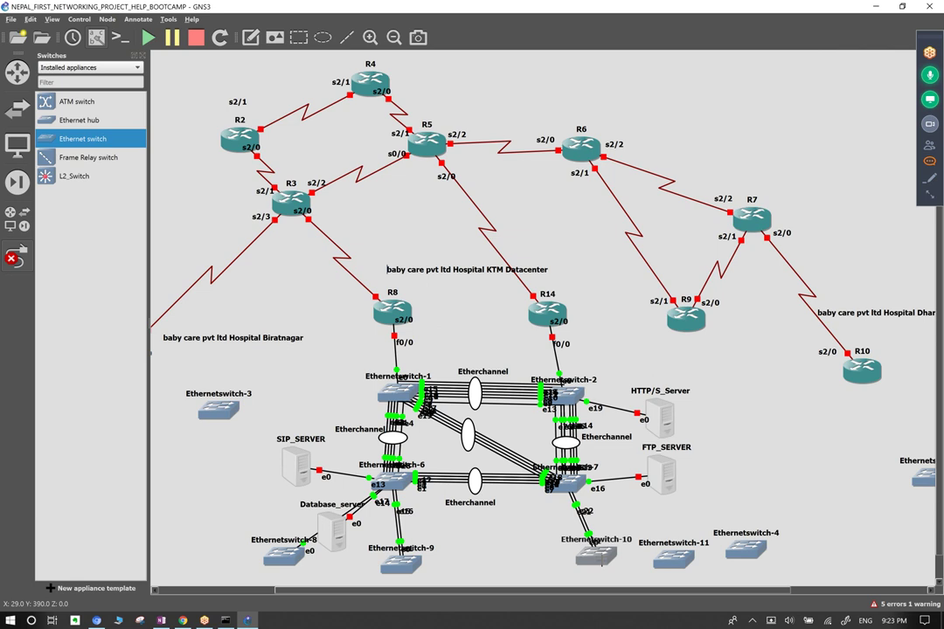
Chain switch-10 Ethernet2 to switch-11 Ethernet0, and switch-11 Ethernet1 to switch-4 Ethernet0.
left_click(600, 560)
left_click(631, 483)
left_click(671, 567)
left_click(696, 483)
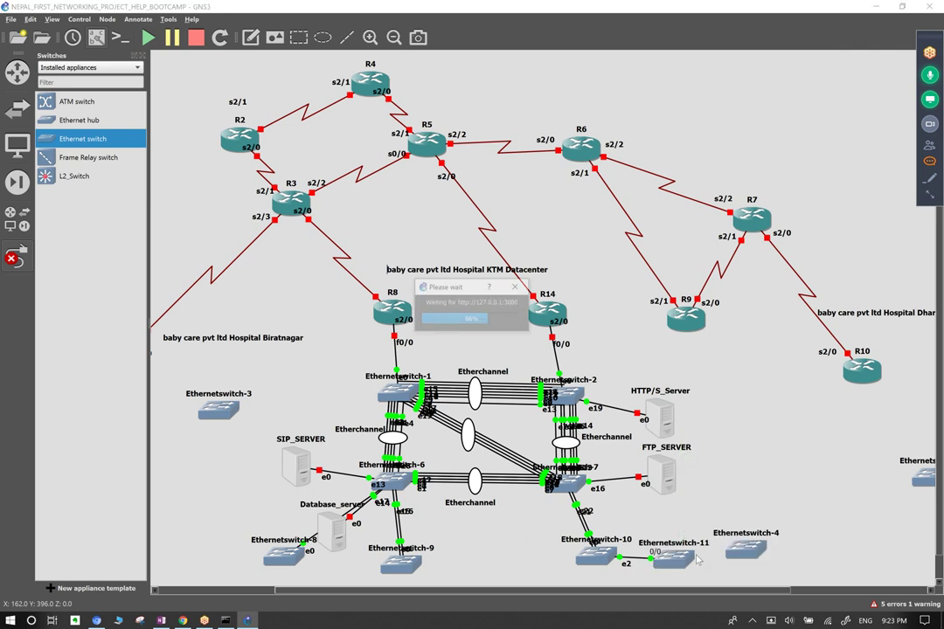
left_click(690, 544)
left_click(700, 472)
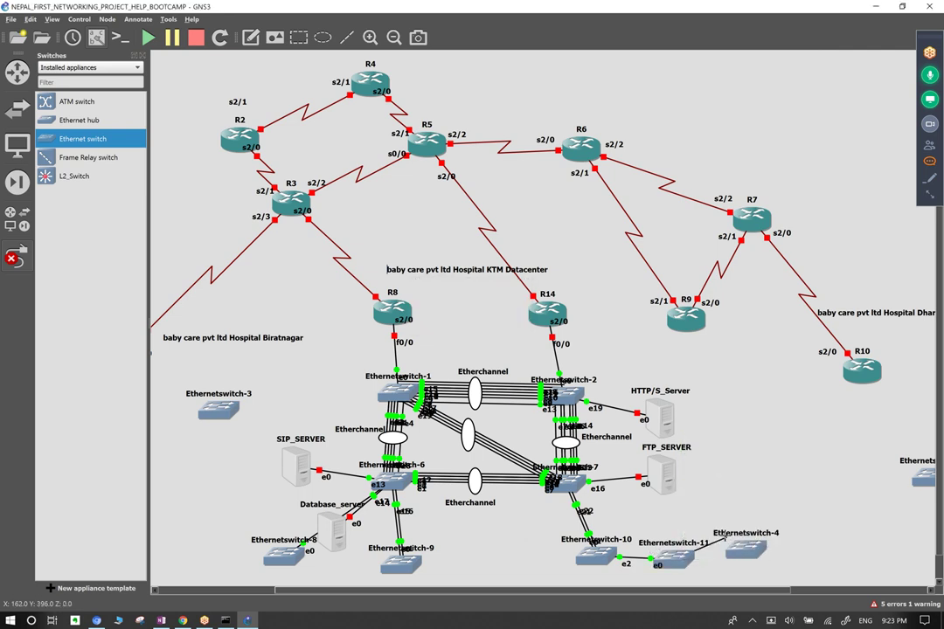
left_click(741, 549)
left_click(769, 444)
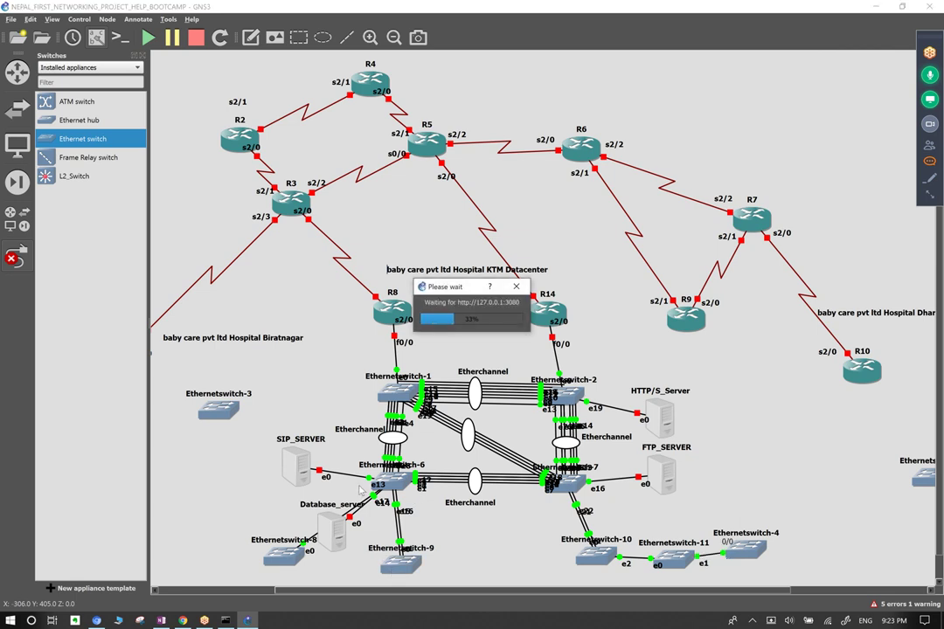
left_click(16, 256)
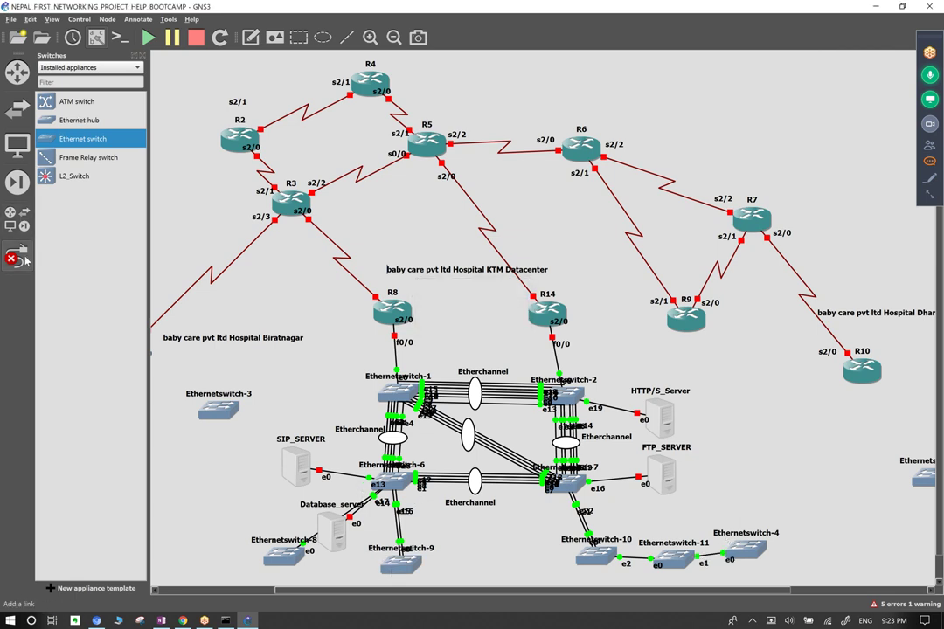
Move Database_server beside SIP_SERVER and shift HTTP/S_Server, FTP_SERVER and Ethernetswitch-4 right.
left_click_drag(335, 542, 251, 502)
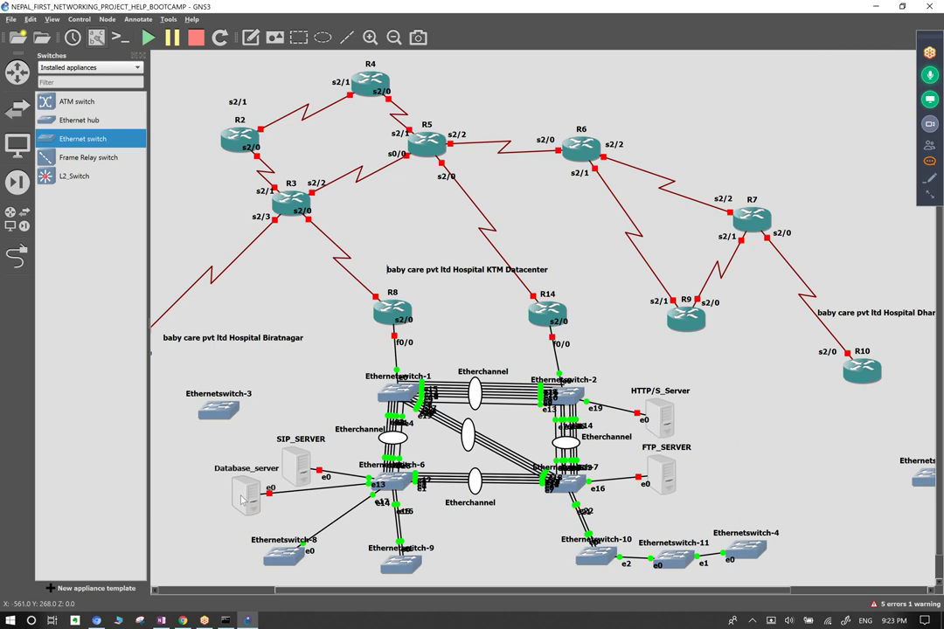
left_click_drag(289, 464, 291, 455)
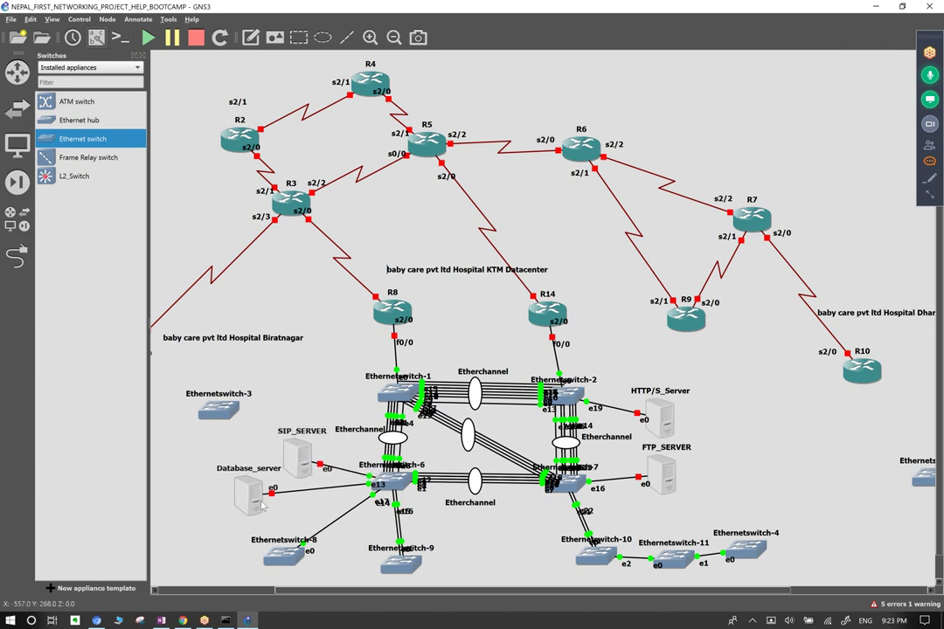
left_click_drag(258, 503, 269, 505)
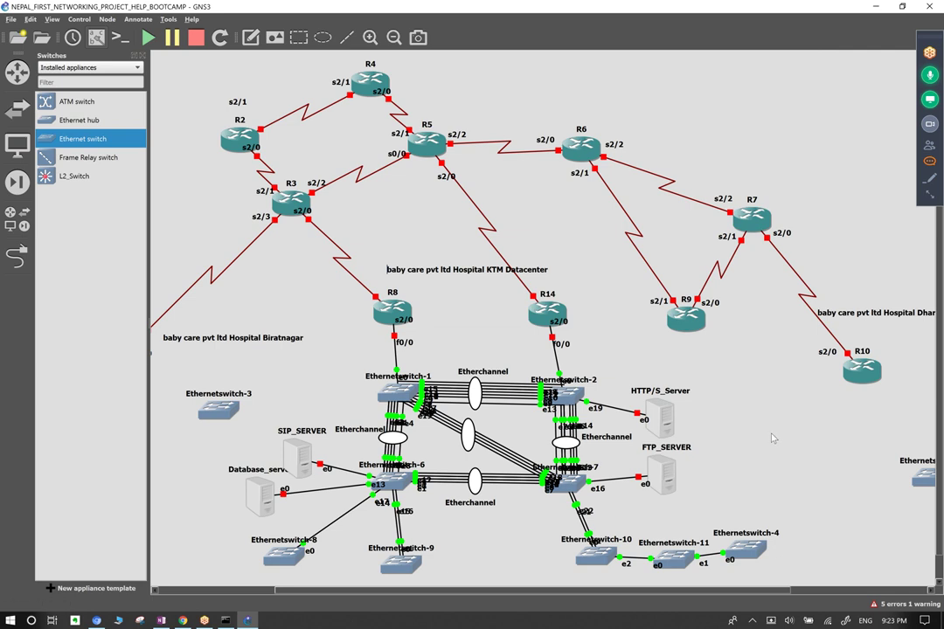
left_click_drag(660, 428, 680, 425)
left_click_drag(651, 477, 664, 474)
left_click_drag(746, 548, 758, 549)
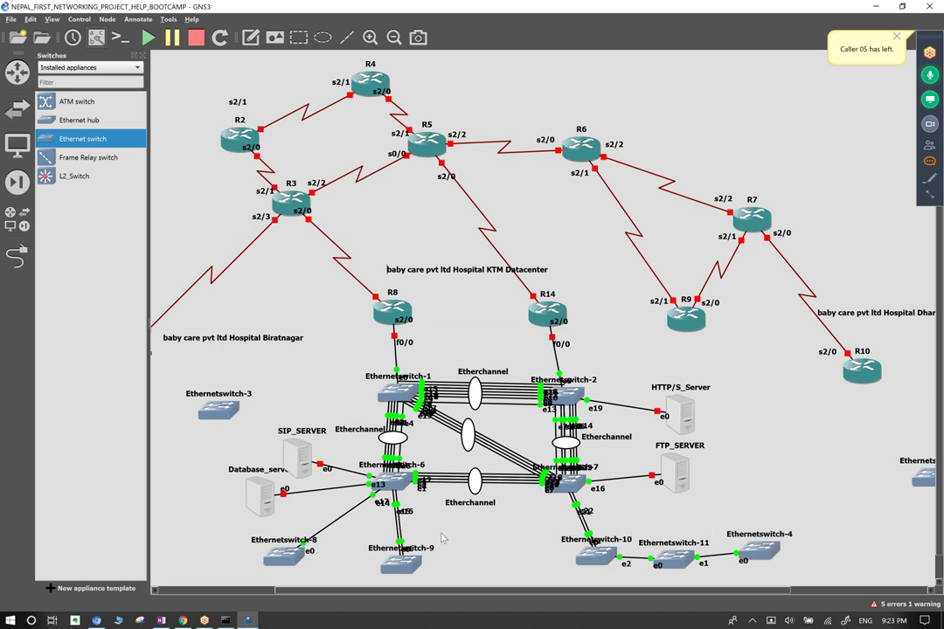
Delete the Ethernetswitch-6–8 link and cable Ethernetswitch-9 e2 to Ethernetswitch-8 e0 instead.
right_click(345, 515)
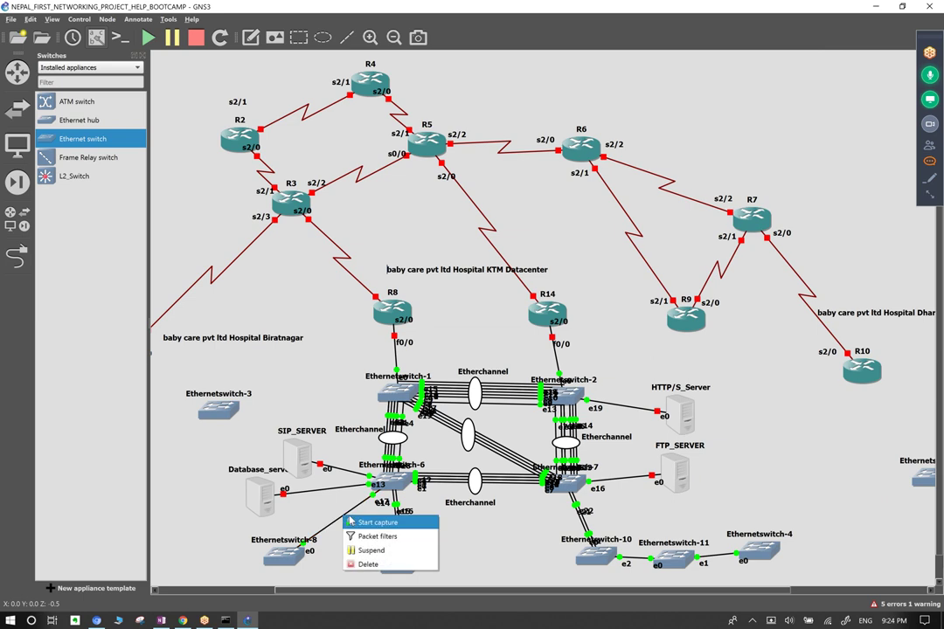
left_click(368, 564)
left_click(15, 255)
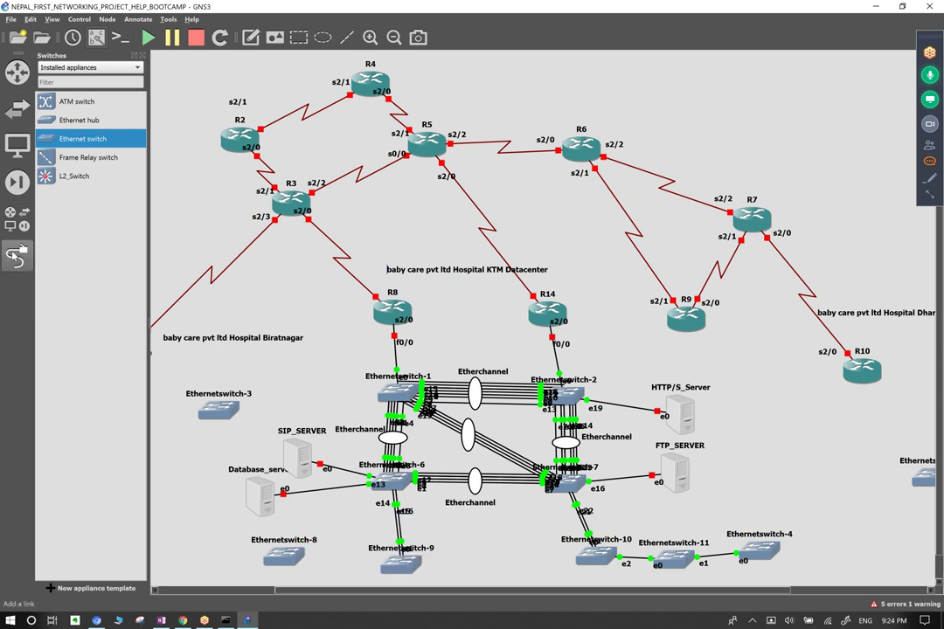
left_click(399, 577)
left_click(428, 497)
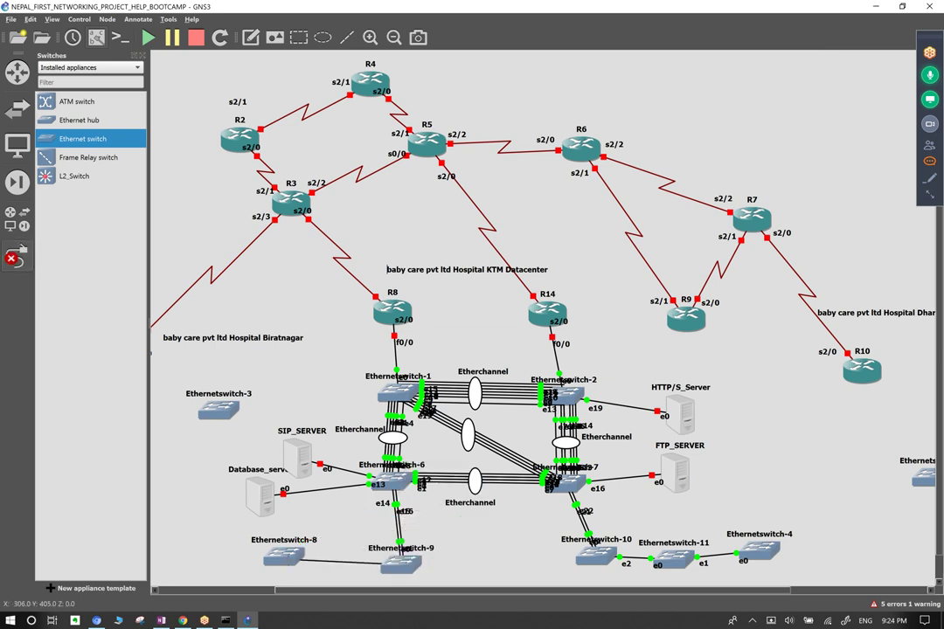
left_click(293, 556)
key("Escape")
left_click(16, 254)
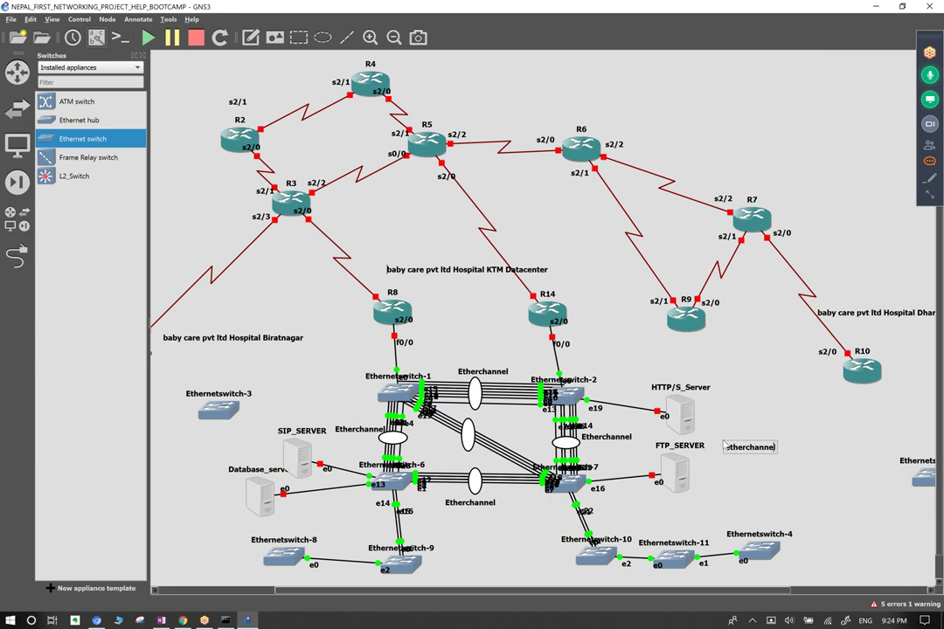
Insert 'trunk,vlan,' before 'etherchannel' in the note beside FTP_SERVER.
left_click(724, 444)
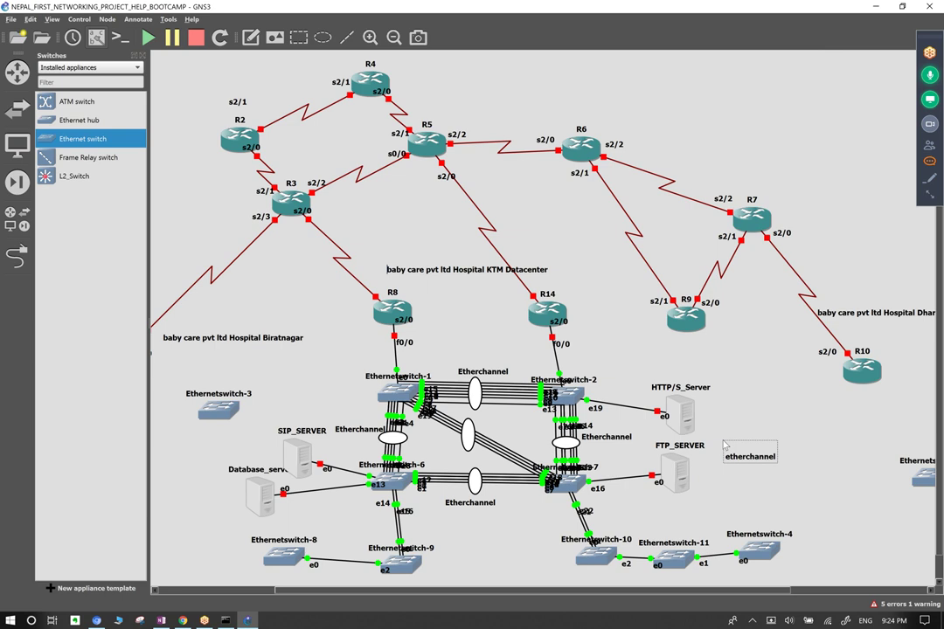
type("trunk,vlan")
type(",")
left_click(756, 466)
Box-select Ethernetswitch-8 and 9, then Ethernetswitch-10, 11 and 4.
left_click_drag(245, 531, 438, 572)
left_click_drag(221, 538, 464, 583)
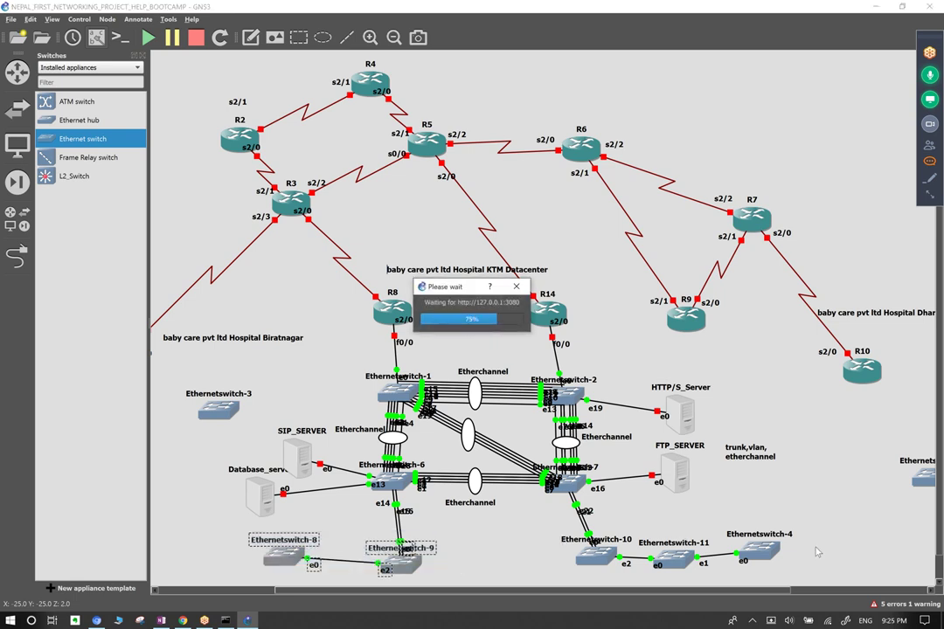
left_click(516, 535)
left_click_drag(492, 530, 830, 549)
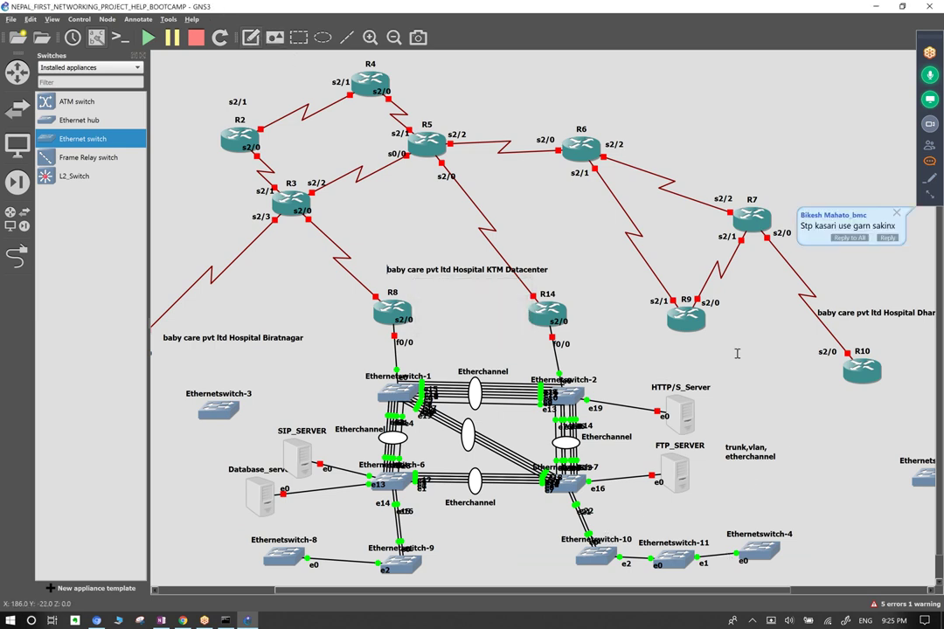
Write a 'vlan/depart' note listing IT, FINANCE, HR, MANAGEMENT, FACULTY, STUDENTS, R&D on separate lines.
type("vlan/depart")
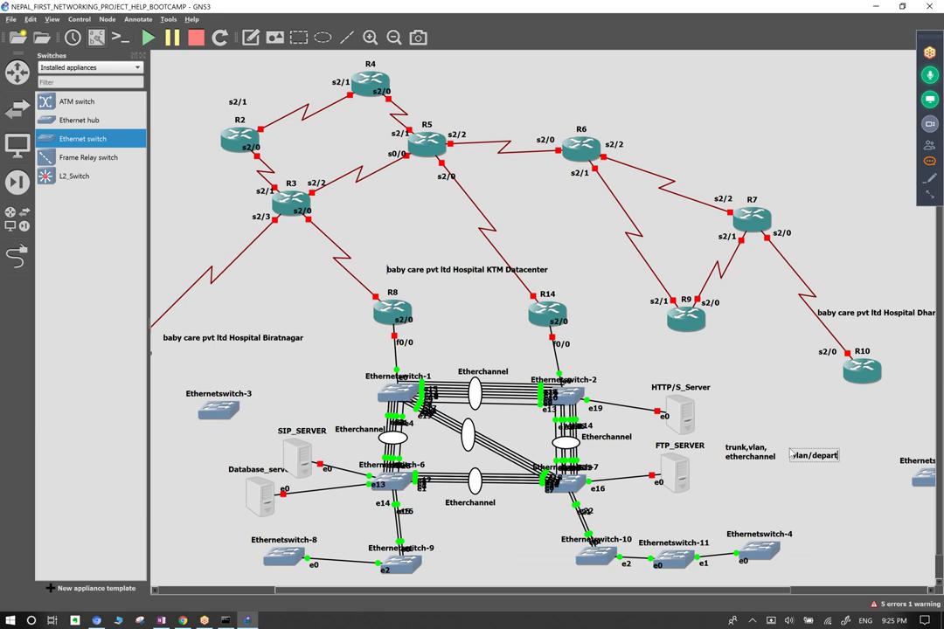
key("Return")
type("IT,FINANCE, HR,")
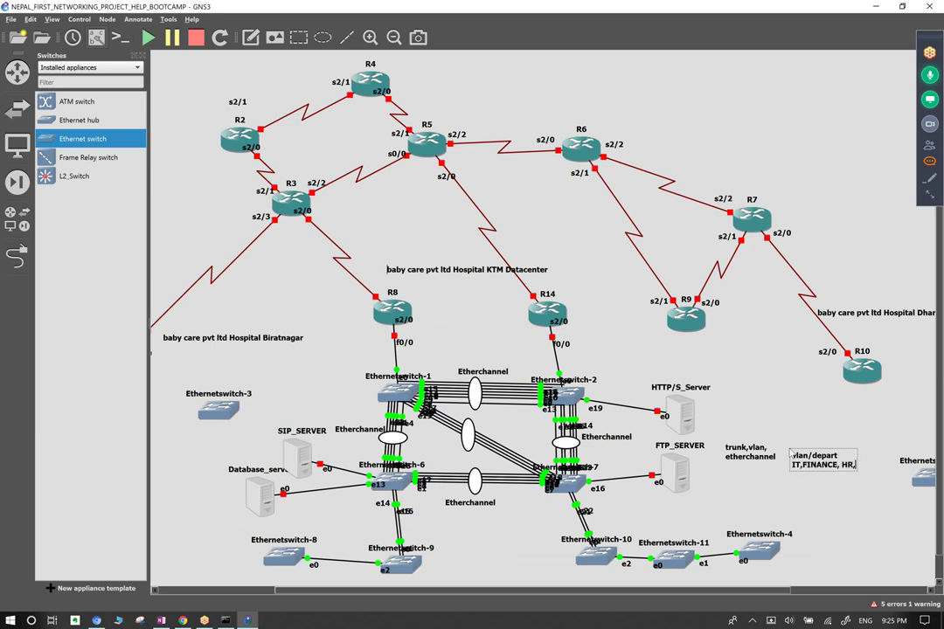
type(" MANAGEMENT,")
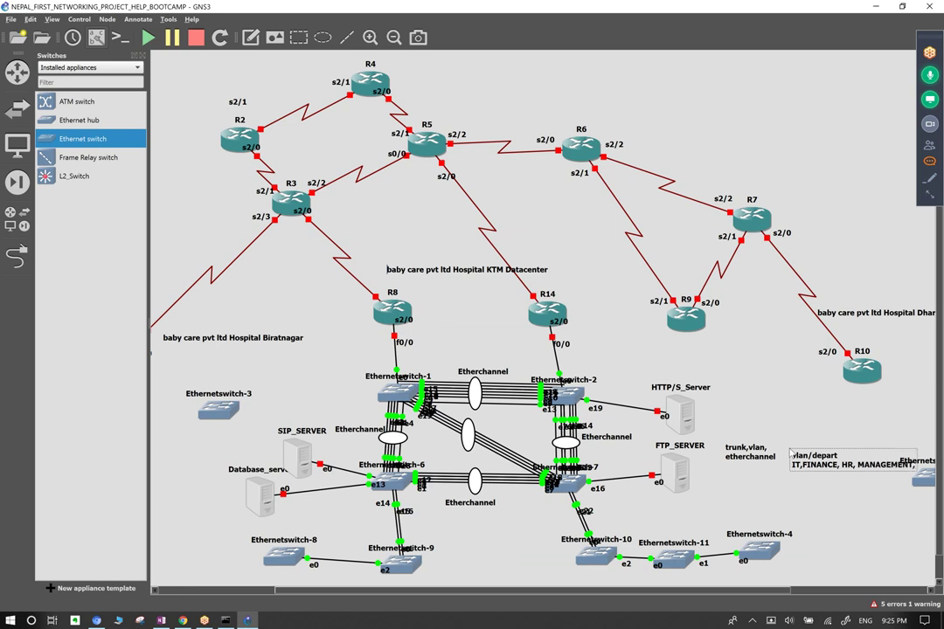
key("Return")
type("FA")
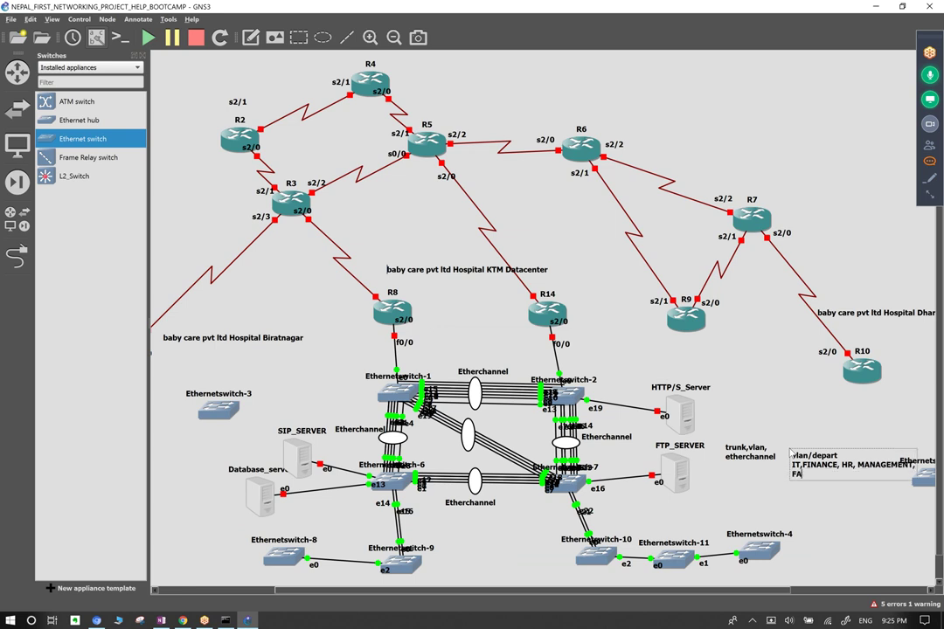
type("CULTY,ST")
type("UDENTS, R&D")
key("Return")
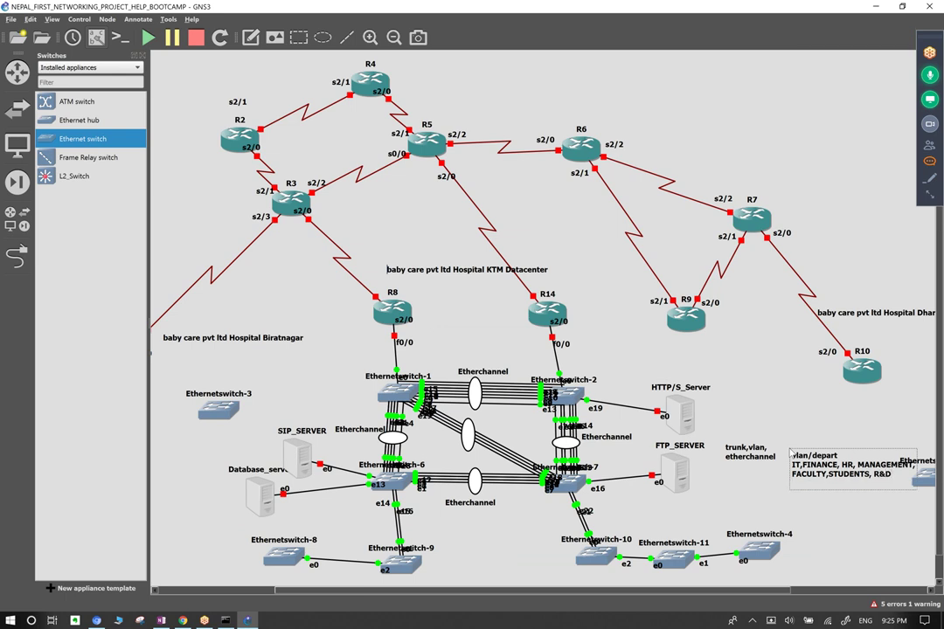
mouse_move(835, 464)
left_mouse_down()
mouse_move(809, 486)
mouse_move(775, 480)
mouse_move(782, 483)
left_mouse_up()
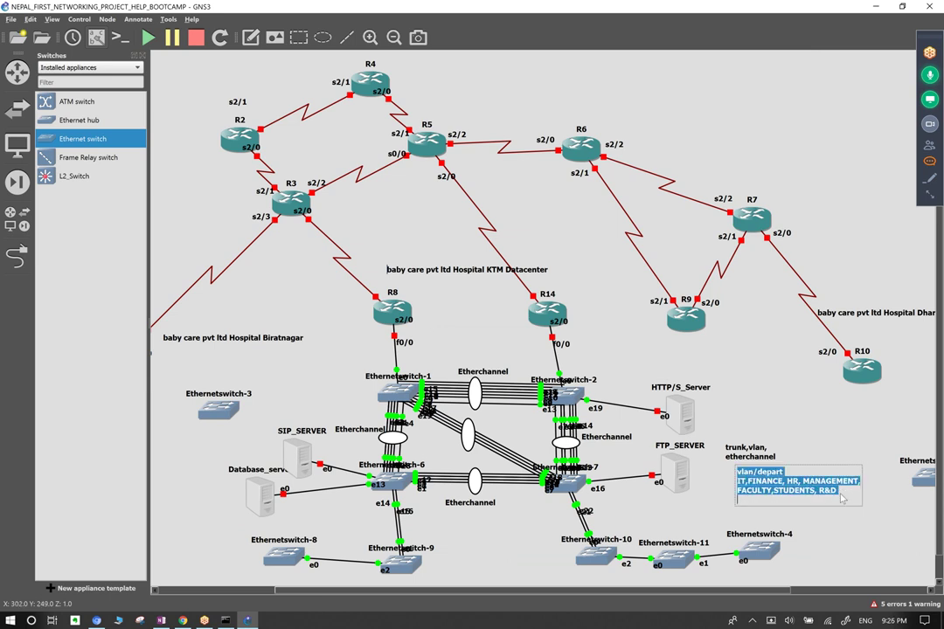
type(",.....")
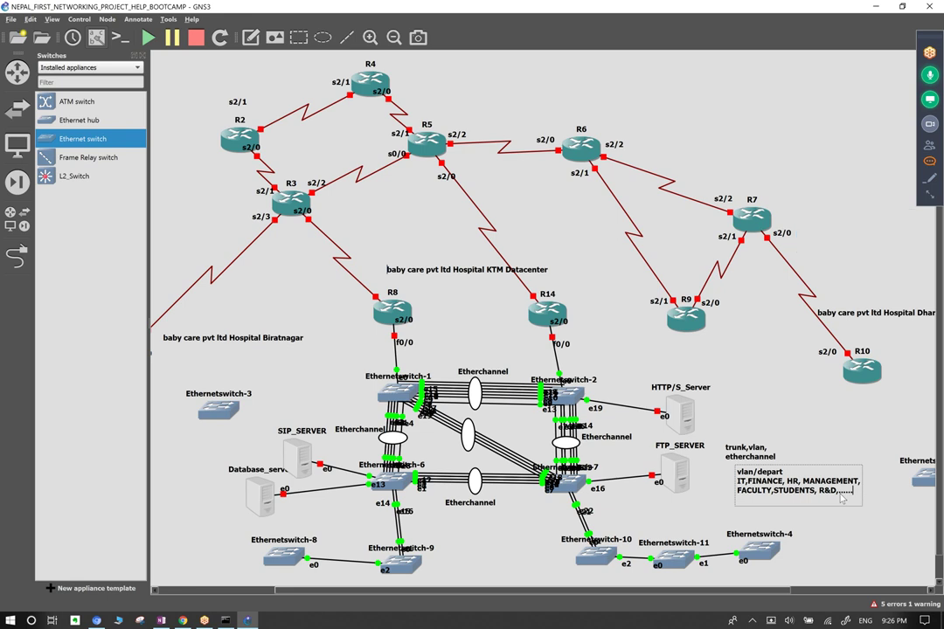
Move the vlan/depart note above the trunk note, then reopen both notes for editing.
left_click_drag(842, 499, 773, 414)
left_click(790, 464)
double_click(745, 453)
left_click(744, 456)
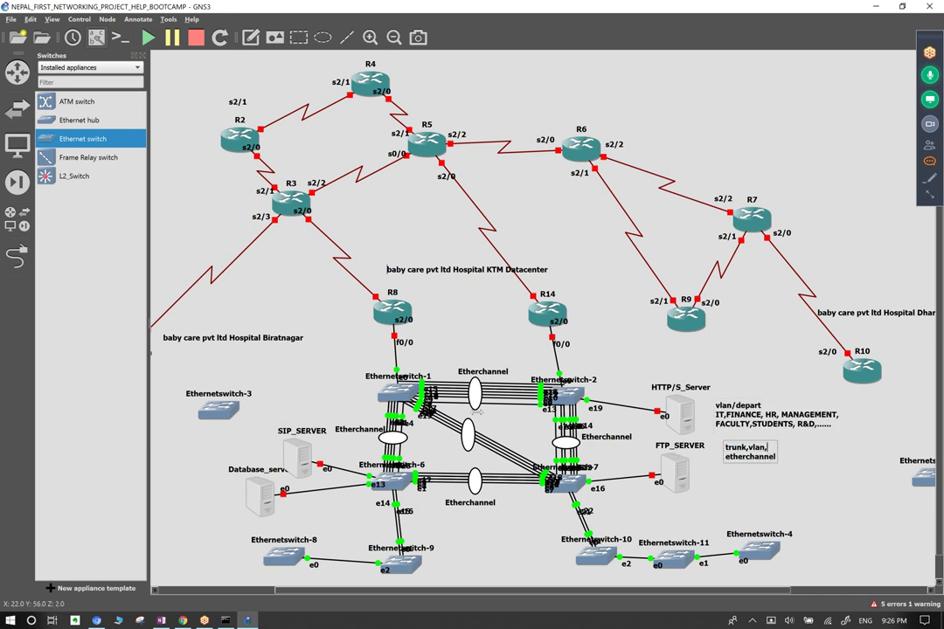
left_click(737, 443)
left_click(766, 446)
double_click(776, 415)
left_click(837, 429)
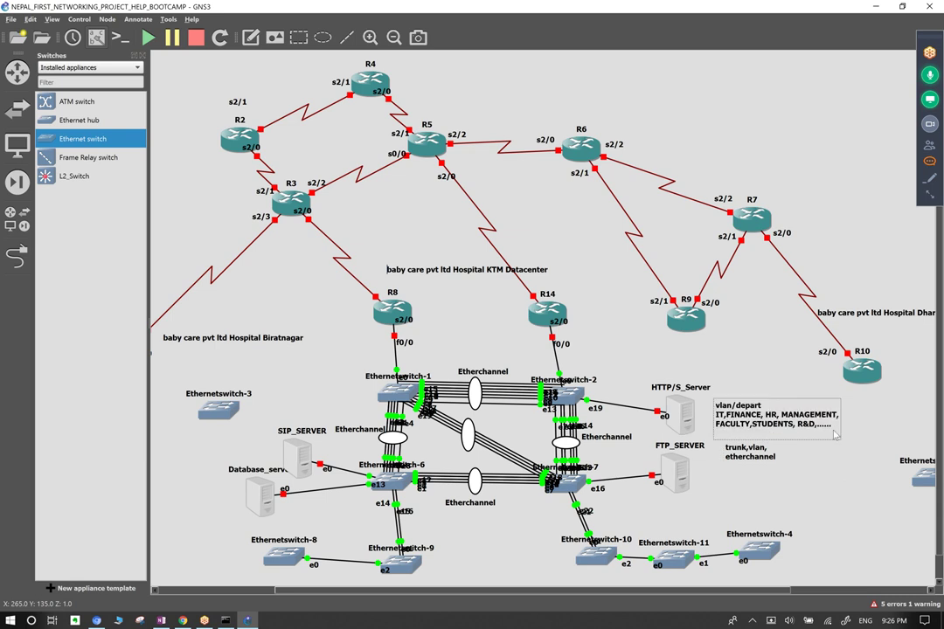
Add a new line 'Subnetting calculation (vlsm,cidr,supernetting)' below R&D in the department note.
key("Return")
type("SU")
key("BackSpace")
type("ubnetting ")
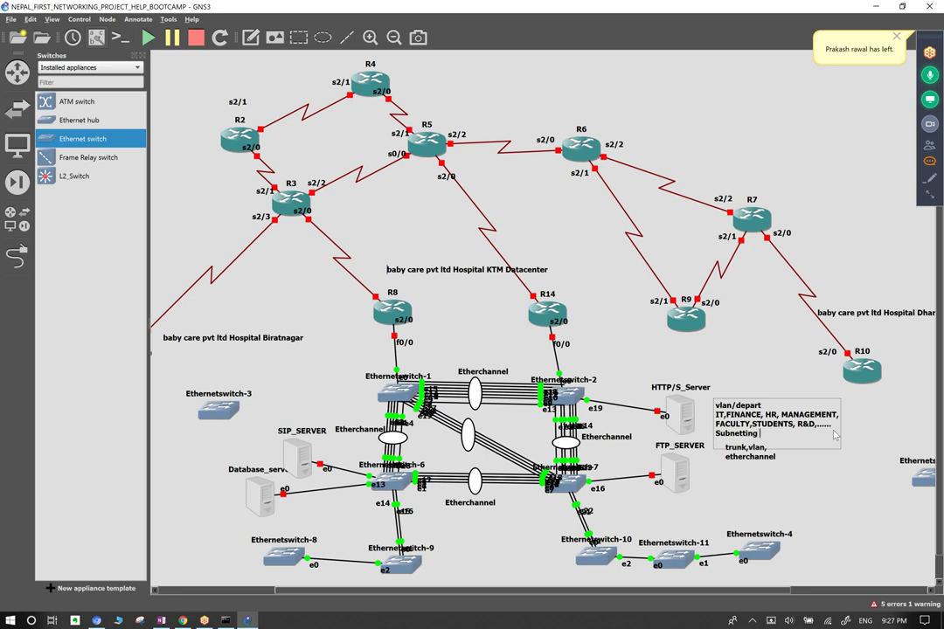
type("calculation")
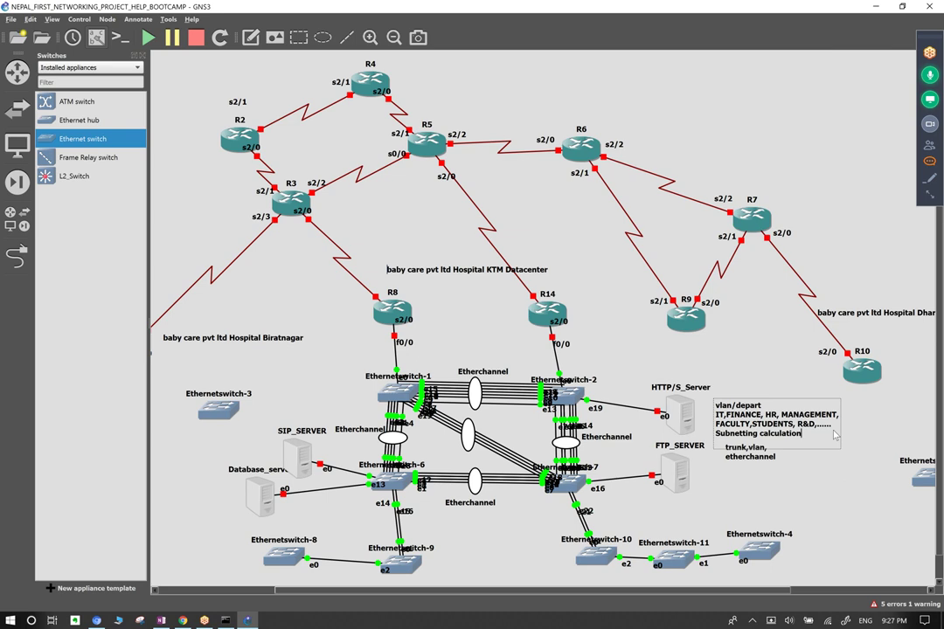
type(" ()")
type("vlsm,")
type("cidr,")
type("supernet")
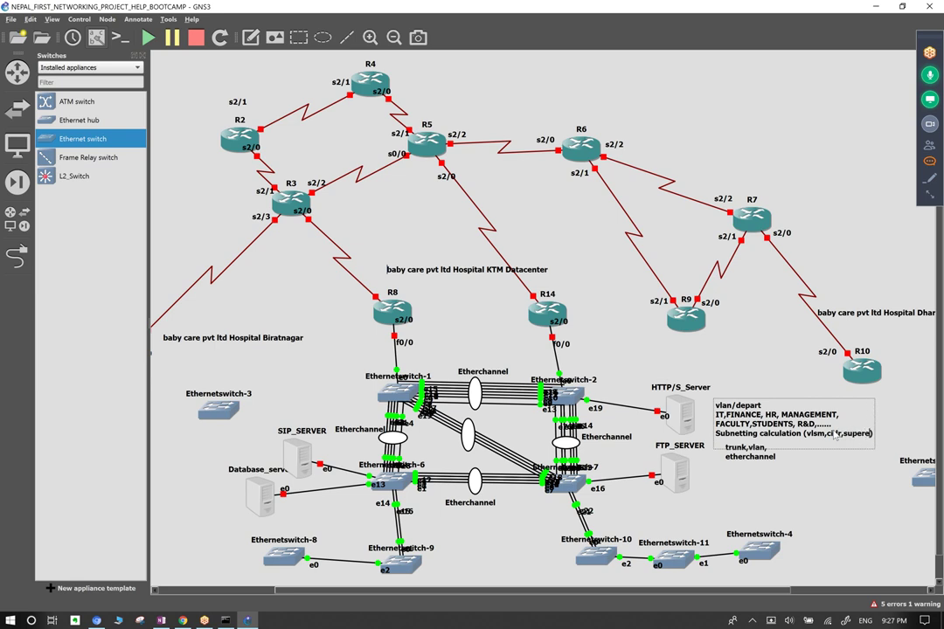
type("ting,")
key("BackSpace")
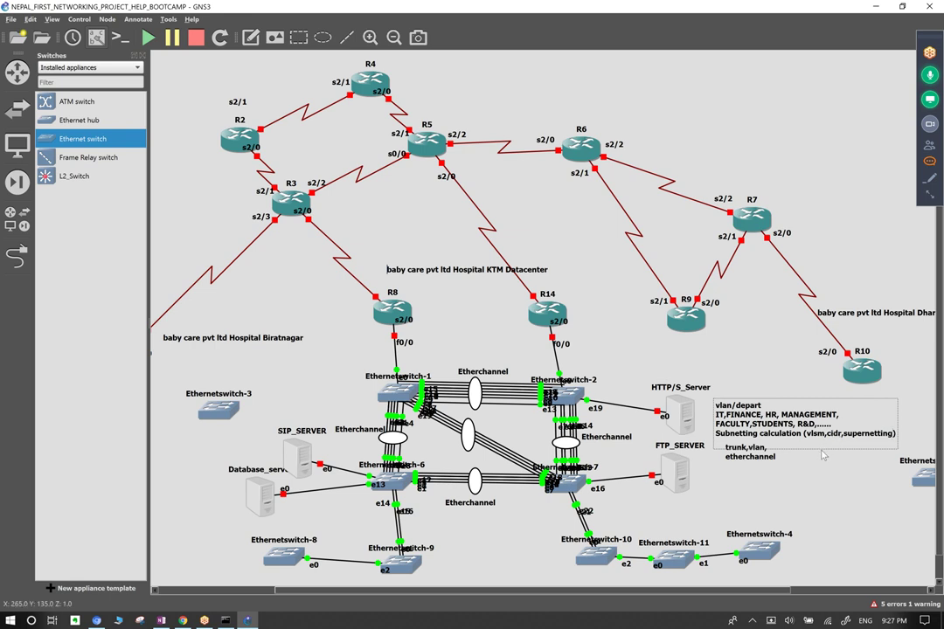
Complete it with 'for every department as per the required valid host' and reposition the note above the trunk note.
type("every depart")
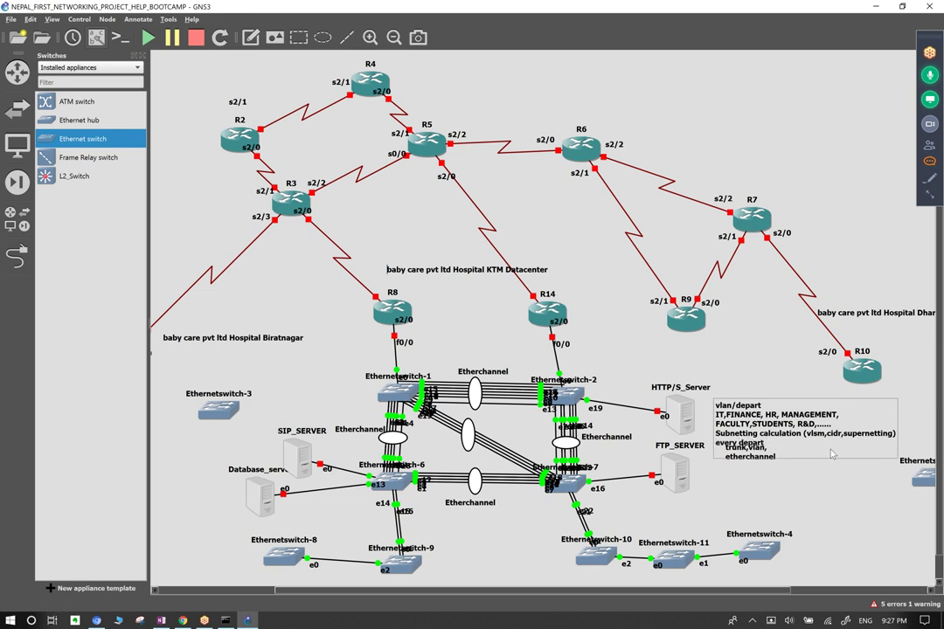
key("BackSpace")
key("BackSpace")
key("BackSpace")
key("BackSpace")
key("BackSpace")
key("BackSpace")
key("BackSpace")
key("BackSpace")
key("BackSpace")
key("BackSpace")
key("BackSpace")
key("BackSpace")
type("su")
type("for eve")
type("ry department")
type(" as t")
key("BackSpace")
type("per ")
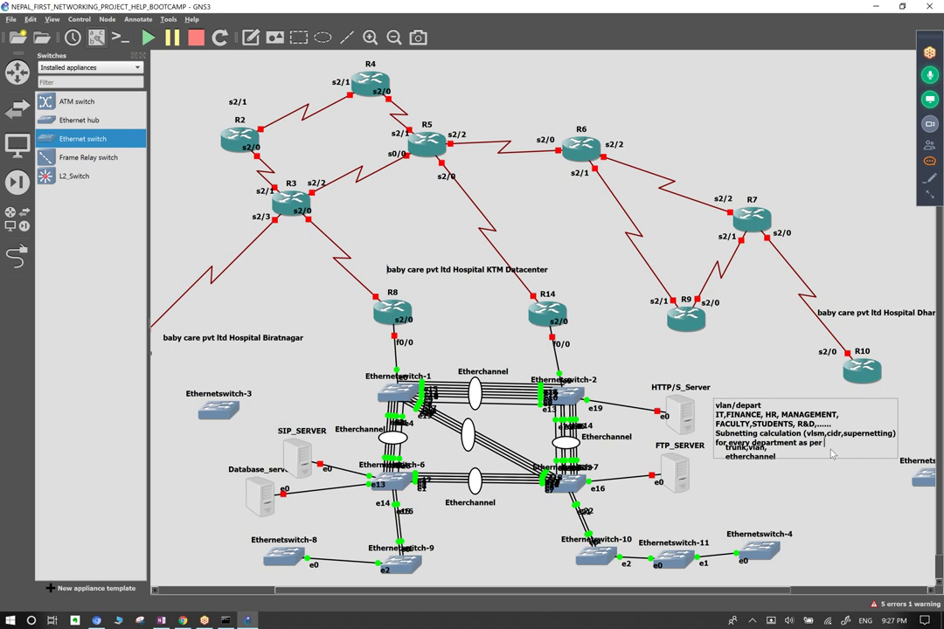
type("the required valid host")
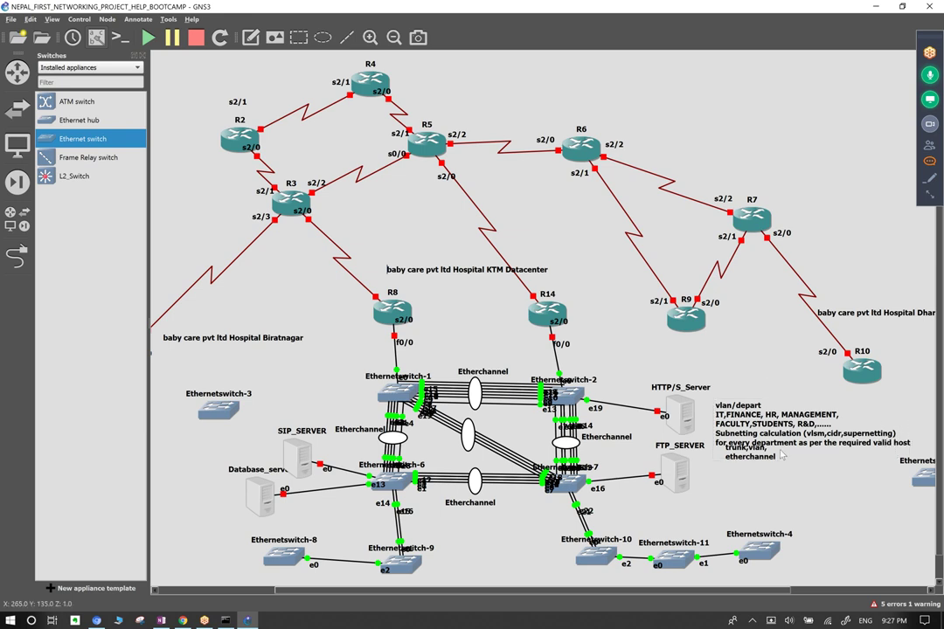
left_click_drag(760, 428, 748, 490)
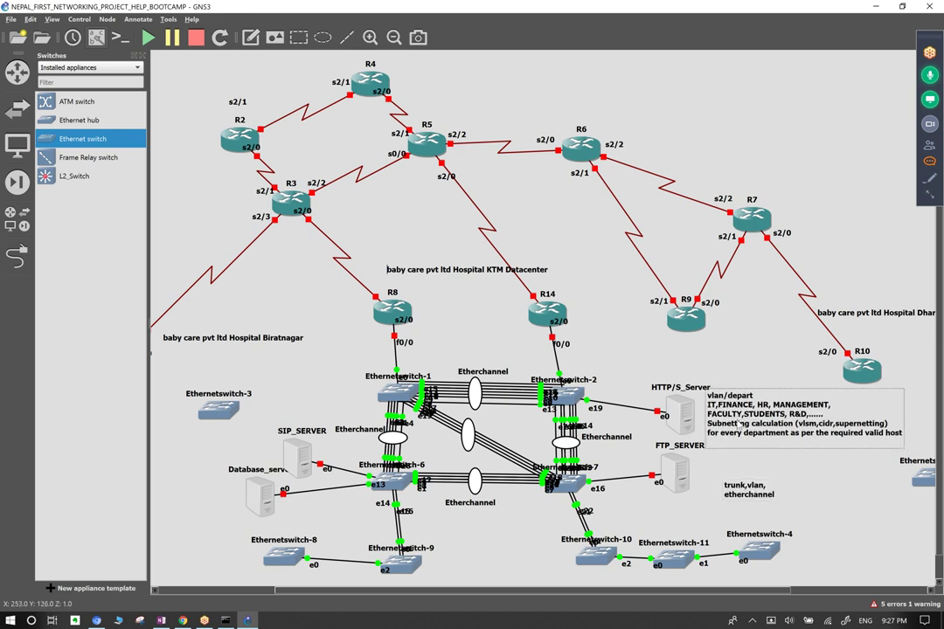
left_click_drag(746, 421, 738, 423)
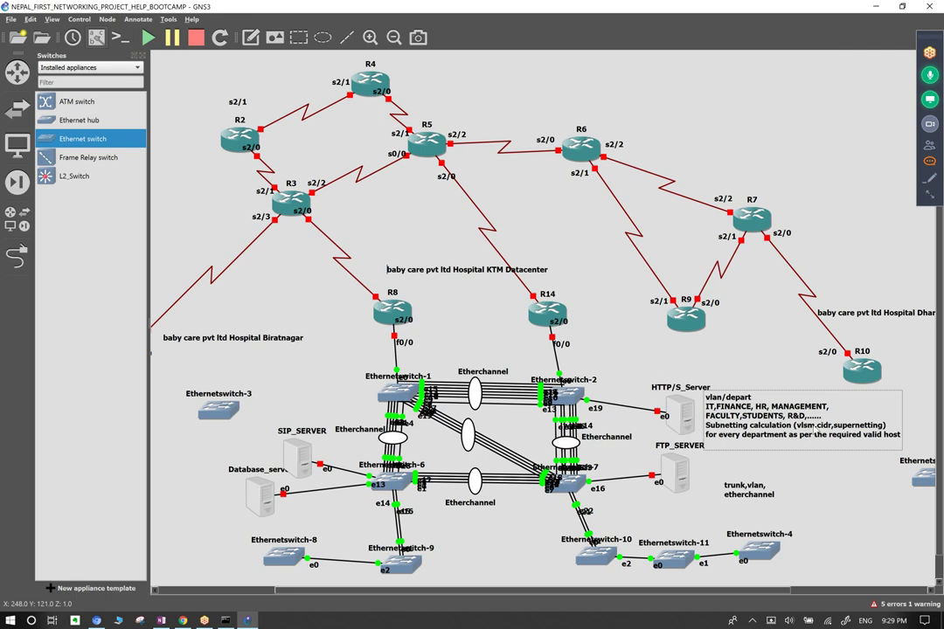
Shift the vlan/depart note beside HTTP/S_Server a few pixels left, keeping its text unchanged.
key("ctrl+a")
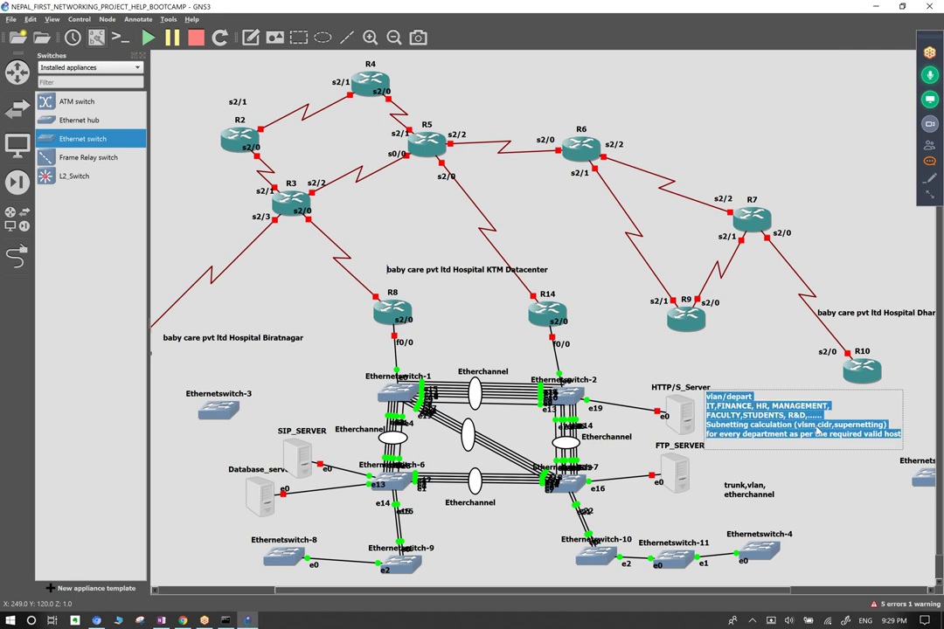
left_click(811, 402)
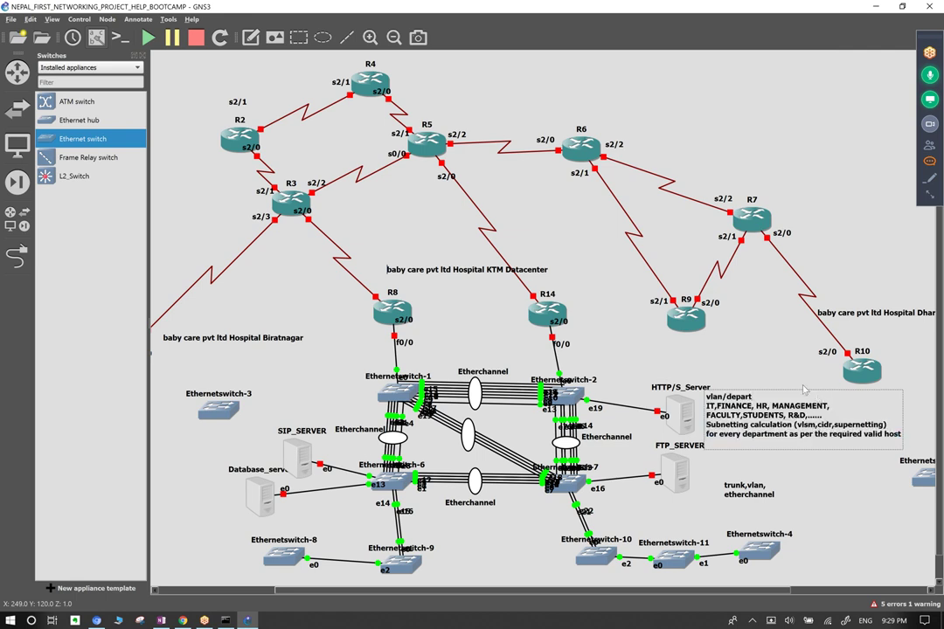
left_click_drag(802, 398, 798, 398)
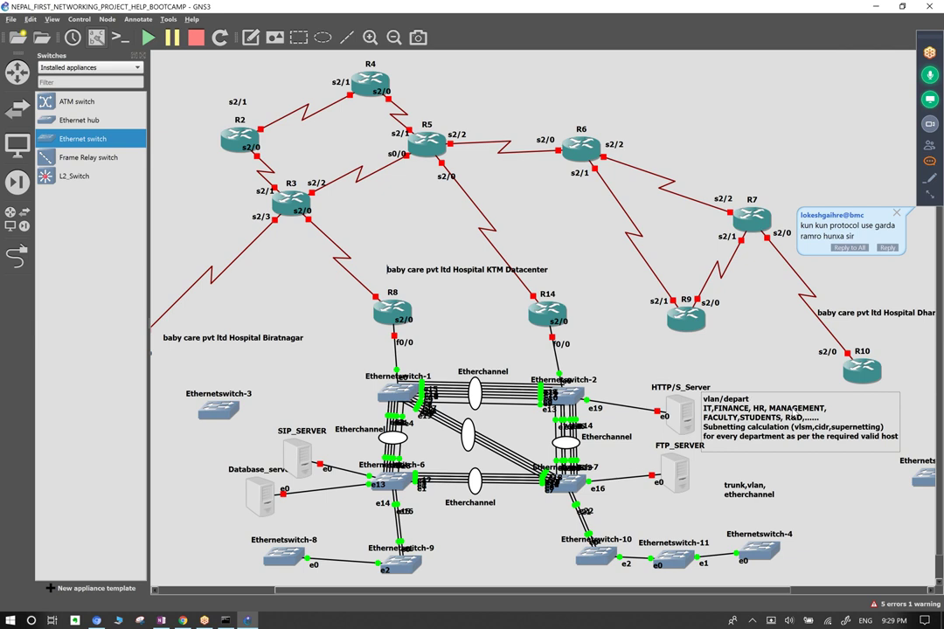
left_click(772, 352)
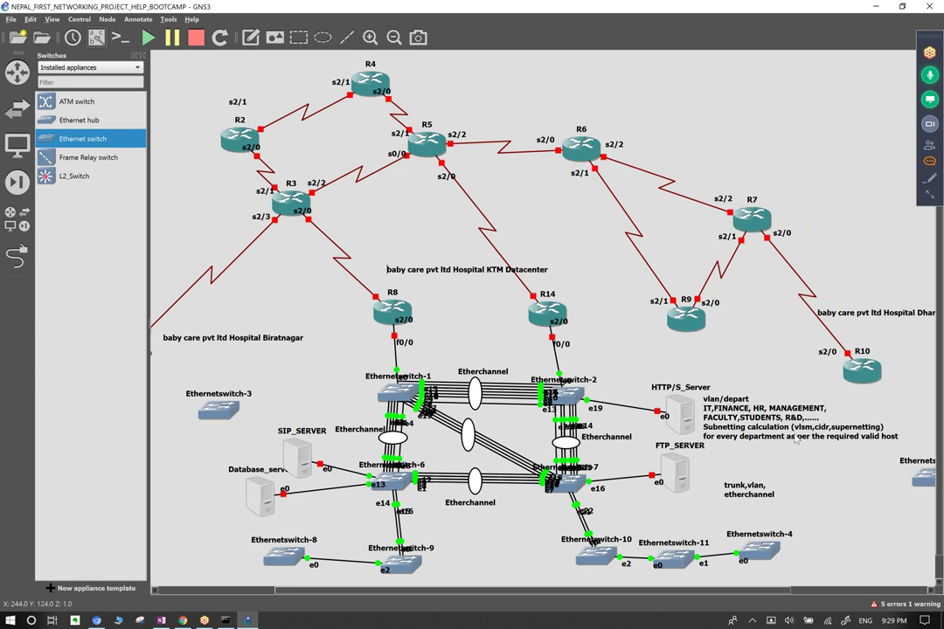
Add stp after trunk,vlan in the switching note and move the note slightly up.
double_click(737, 495)
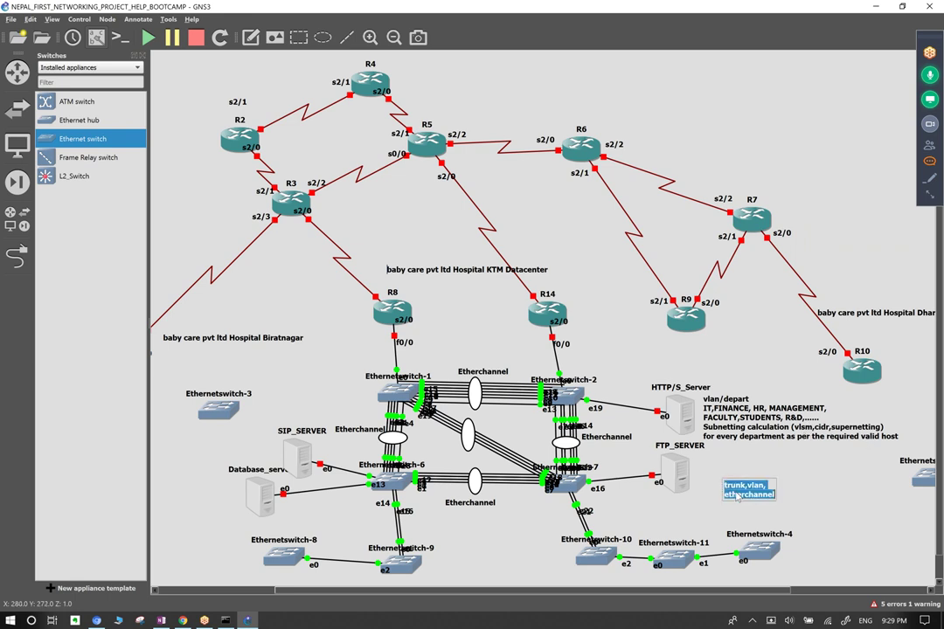
left_click(767, 486)
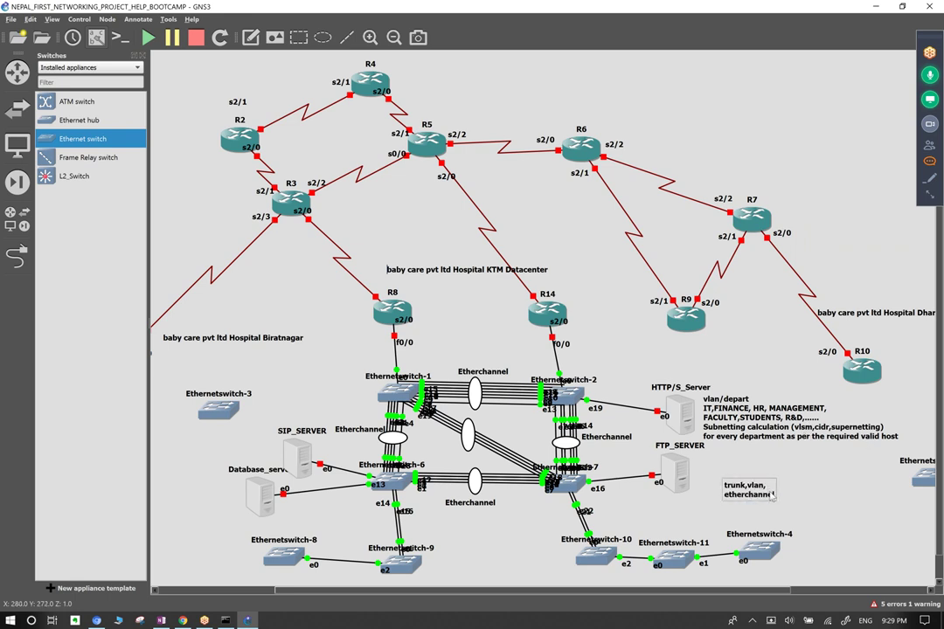
double_click(767, 486)
left_click(767, 486)
type("rtp")
left_click(767, 486)
left_click_drag(766, 486, 768, 474)
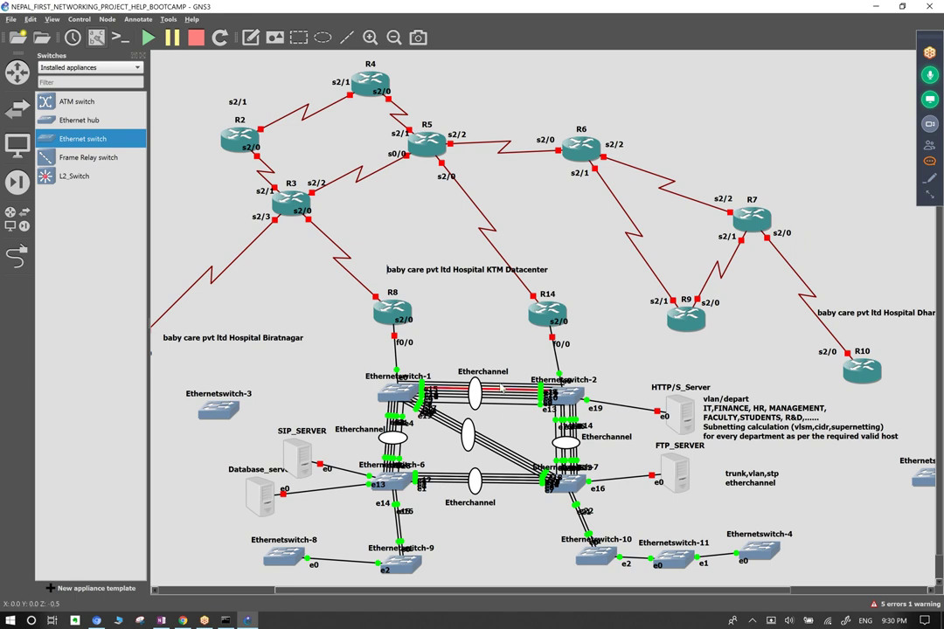
Append ', rstp' and ',vtp' to the switching note's topic list.
double_click(777, 480)
left_click(777, 480)
type(", rstp")
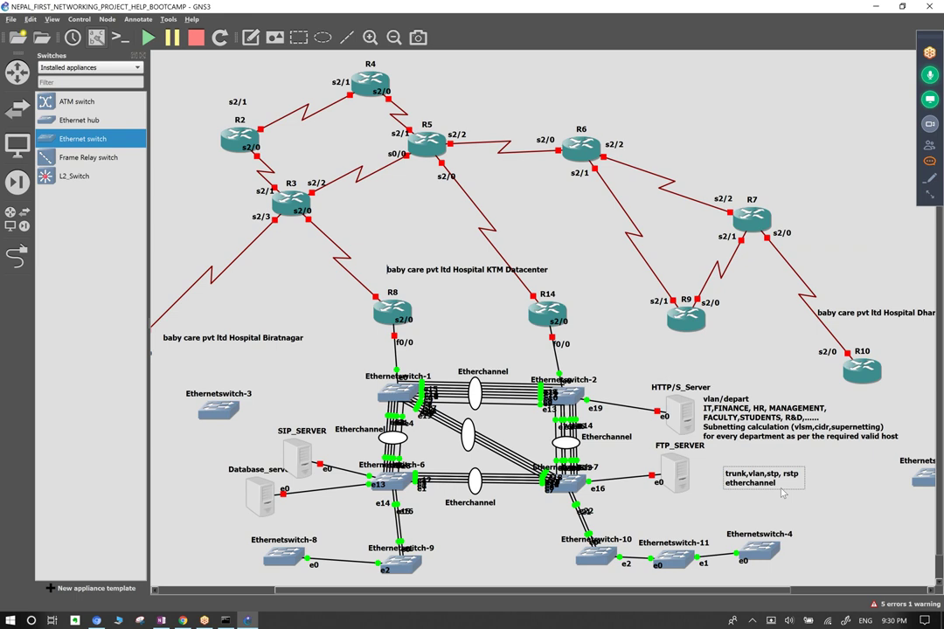
double_click(773, 477)
type(",vtp")
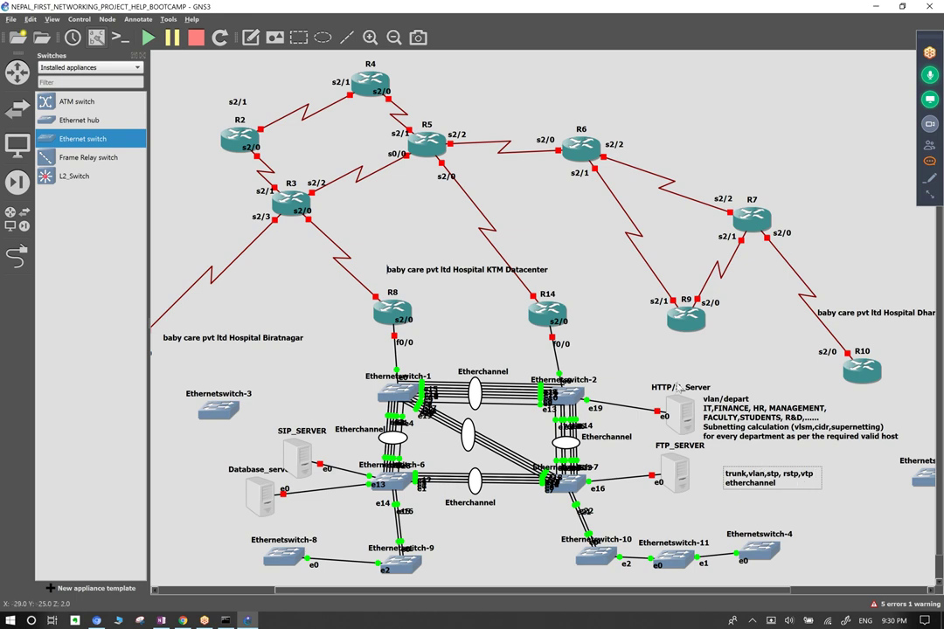
Box-select Ethernetswitch-1 after first selecting Ethernetswitch-2.
left_click_drag(610, 417, 541, 338)
left_click_drag(432, 349, 341, 432)
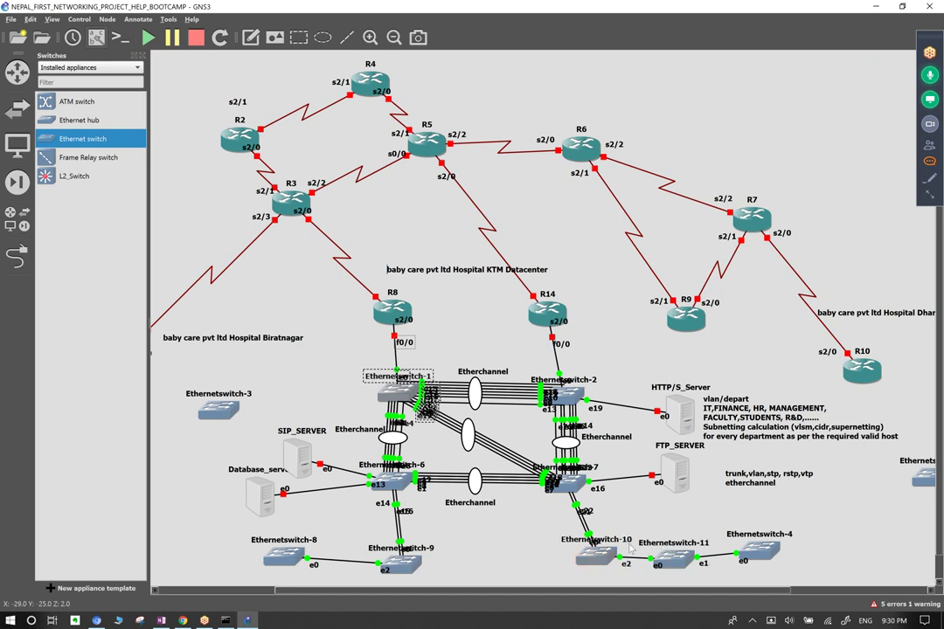
mouse_move(565, 494)
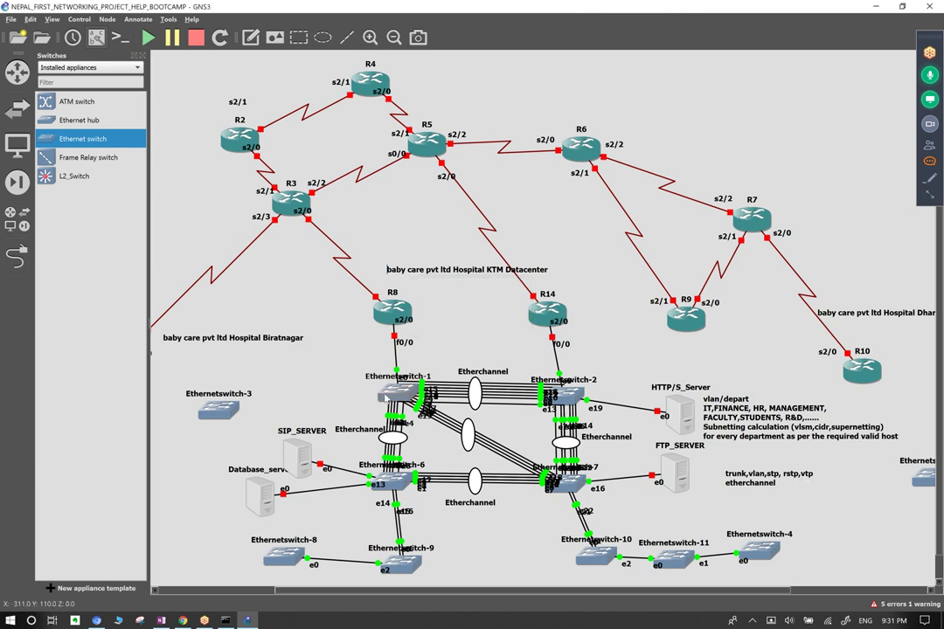
Select Ethernetswitch-1 and drag its name label up-left, clear of its Etherchannel links.
mouse_move(388, 395)
left_click_drag(347, 361, 426, 409)
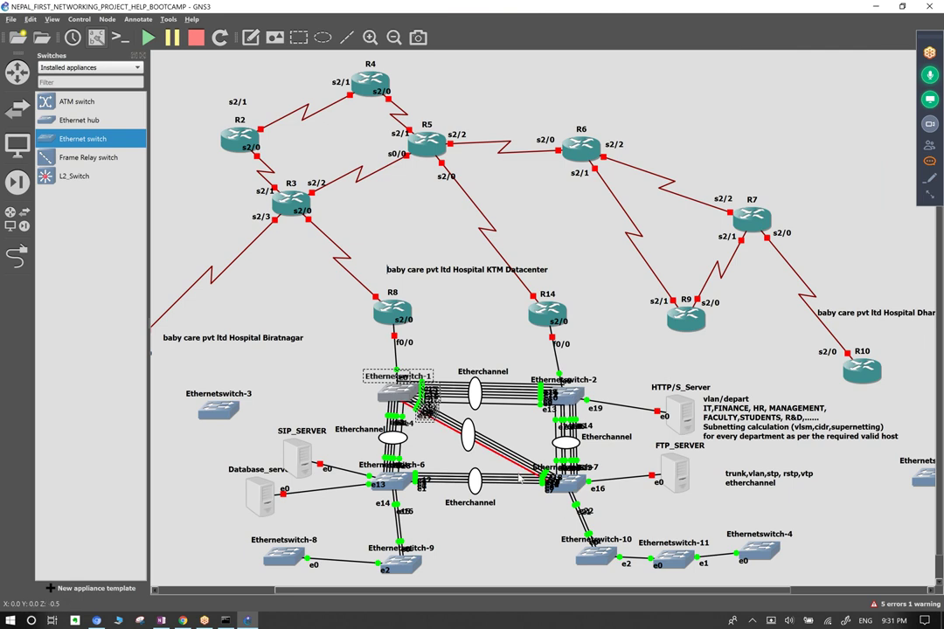
left_click_drag(355, 352, 413, 404)
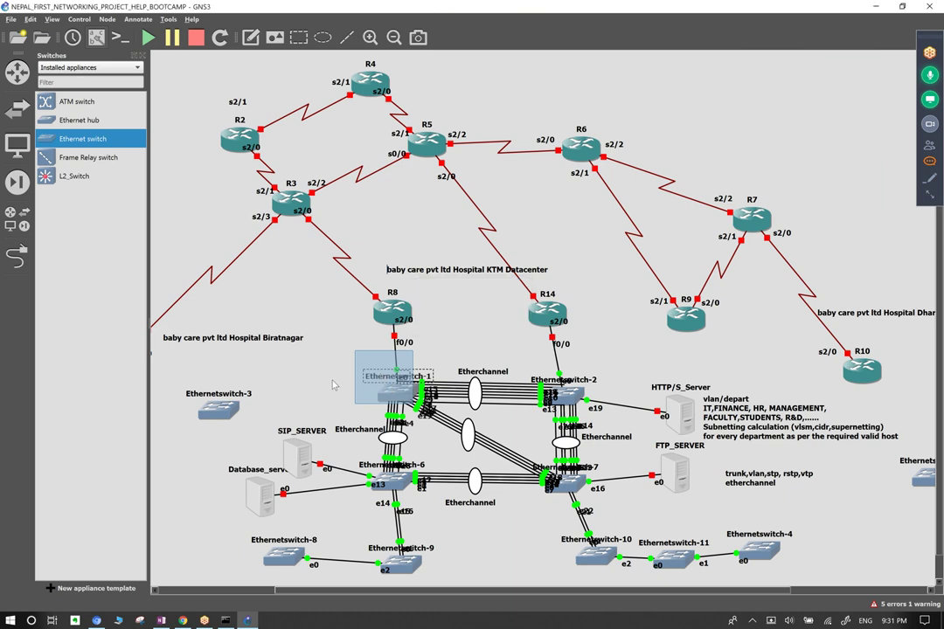
left_click_drag(398, 376, 330, 376)
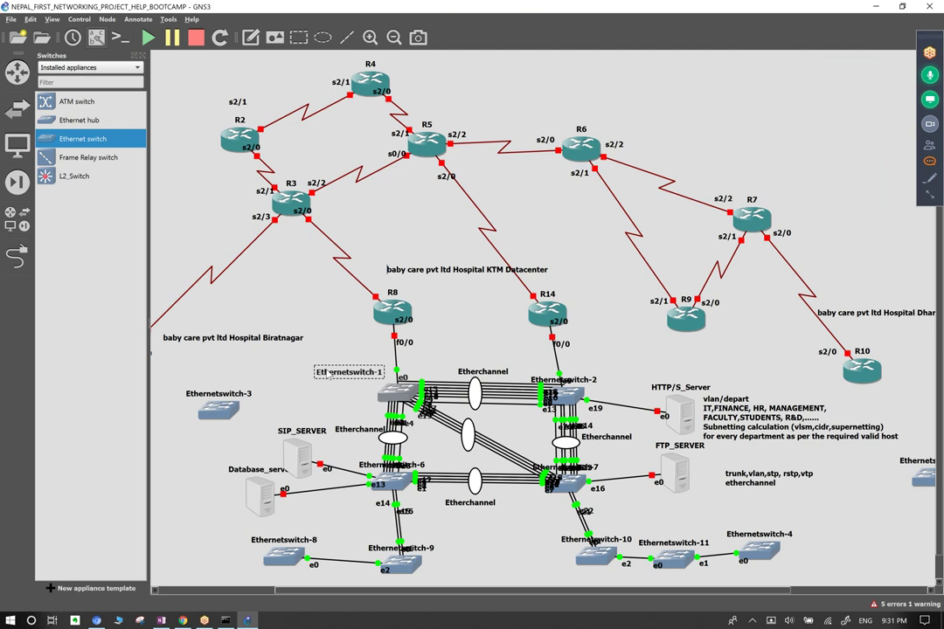
Append ', portfast' after vtp in the switching-topics note.
left_click(753, 517)
left_click(815, 477)
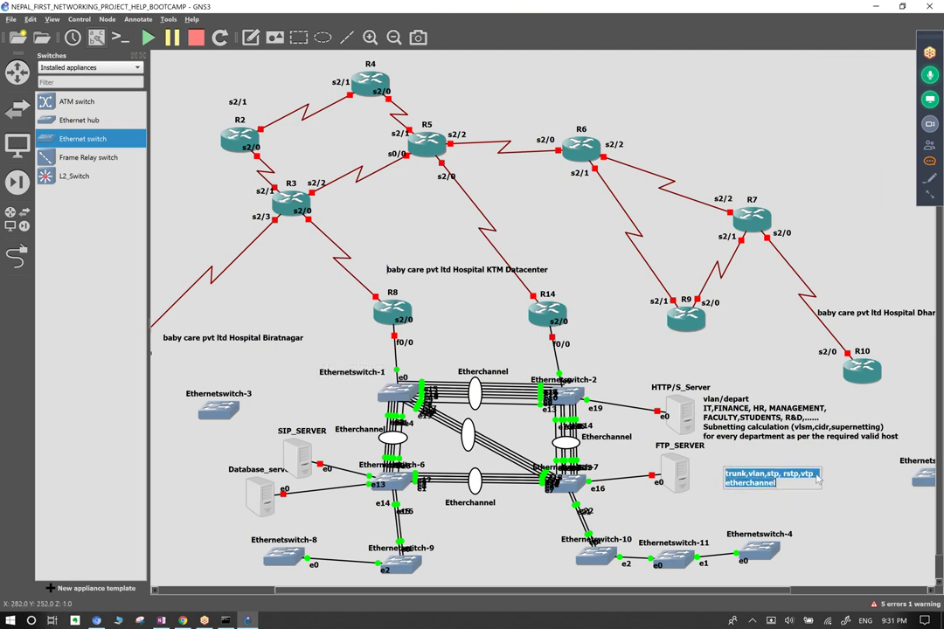
type(", portfast")
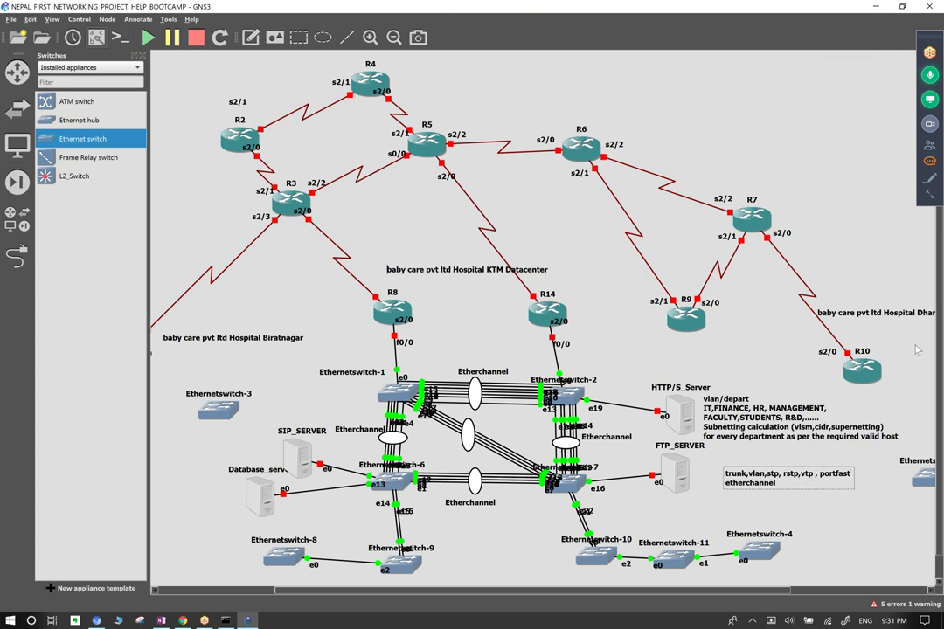
Select and open Ethernetswitch-1, then clear the selection.
left_click_drag(385, 356, 431, 423)
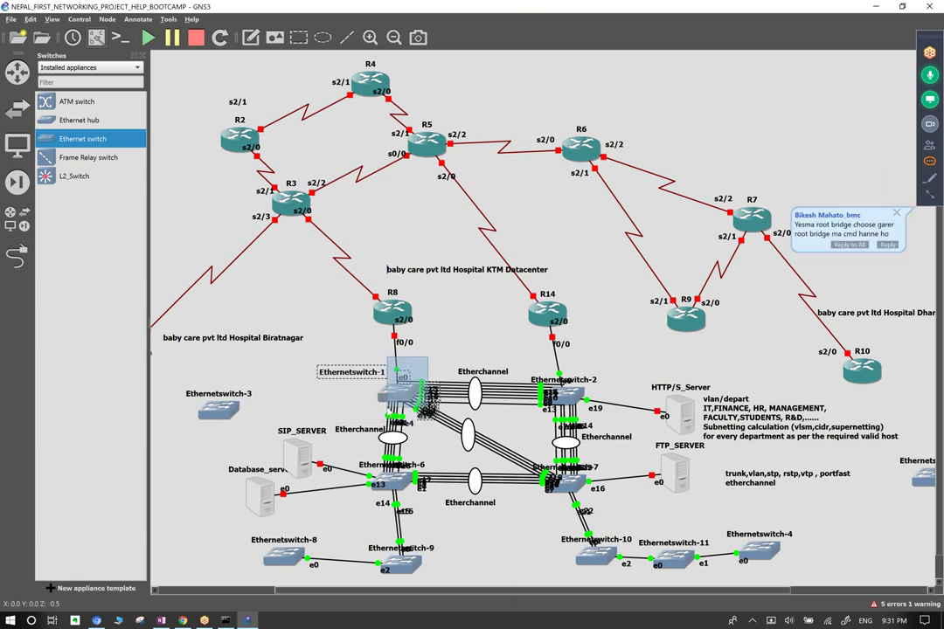
double_click(402, 384)
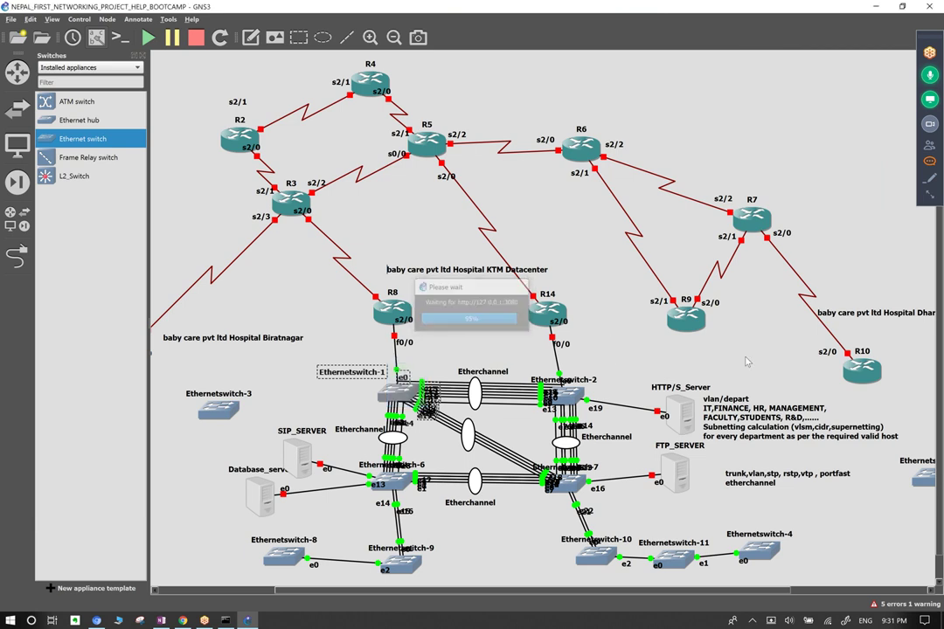
left_click_drag(724, 367, 784, 466)
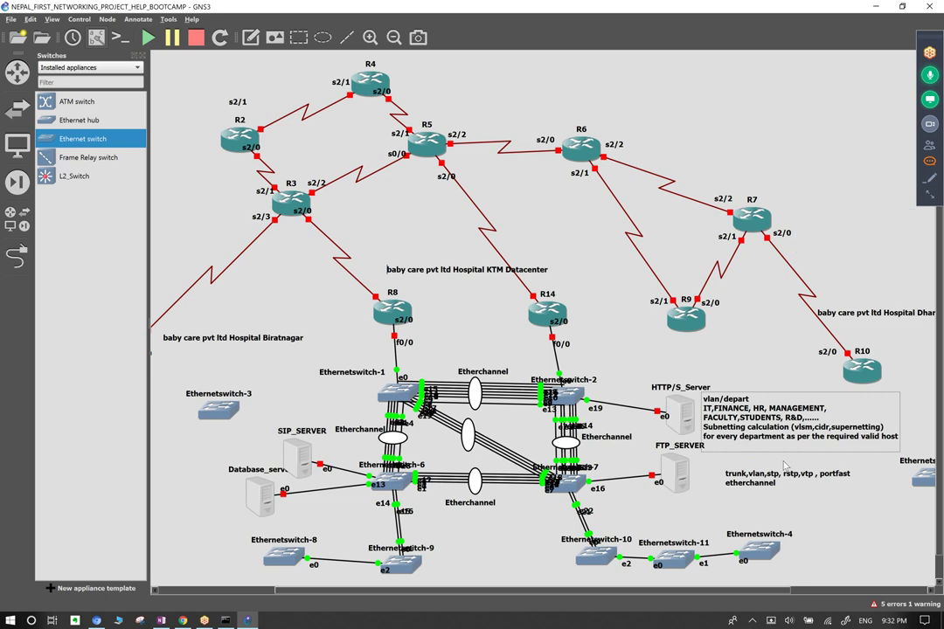
Open the Webex chat and attendee panels, moving the attendee list further left.
left_click(929, 161)
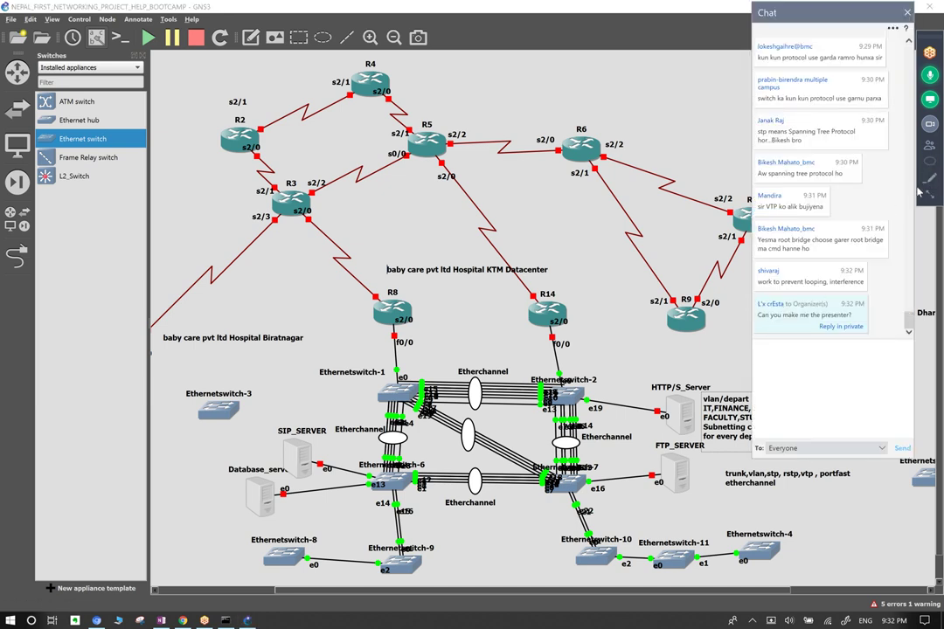
left_click(928, 149)
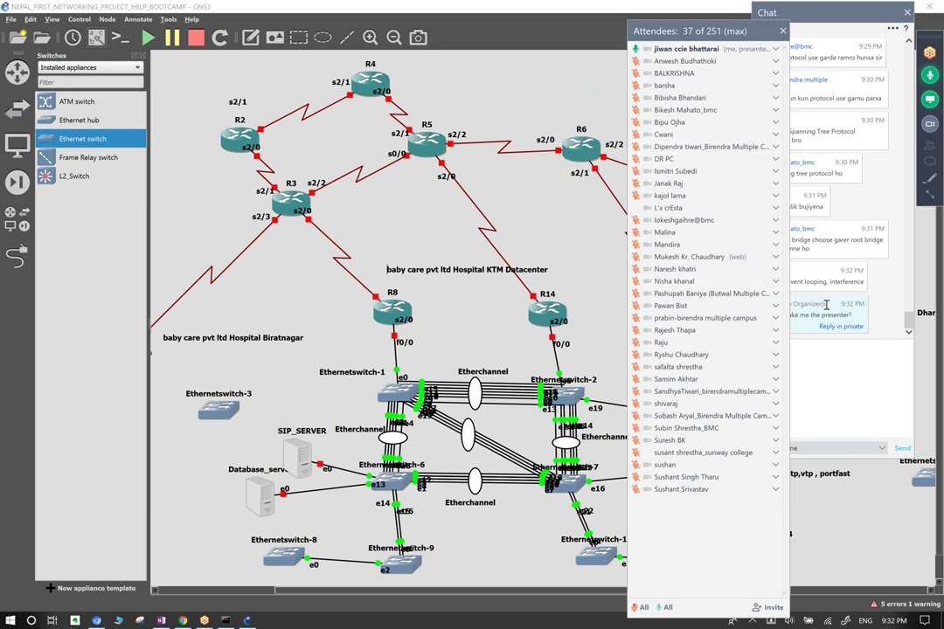
left_click_drag(724, 33, 630, 30)
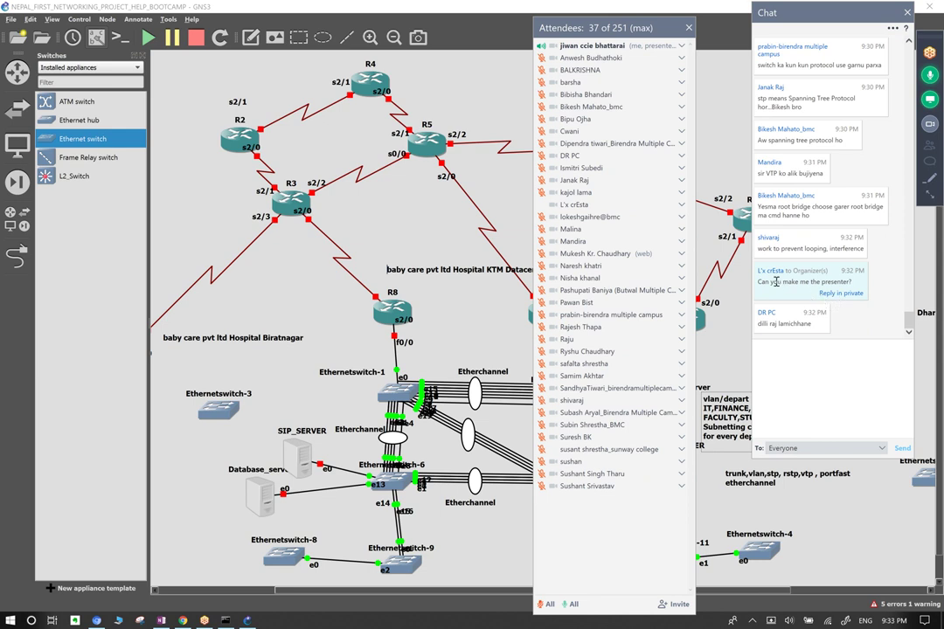
Send everyone a chat question containing an attendee's pasted name.
left_click_drag(769, 278, 761, 276)
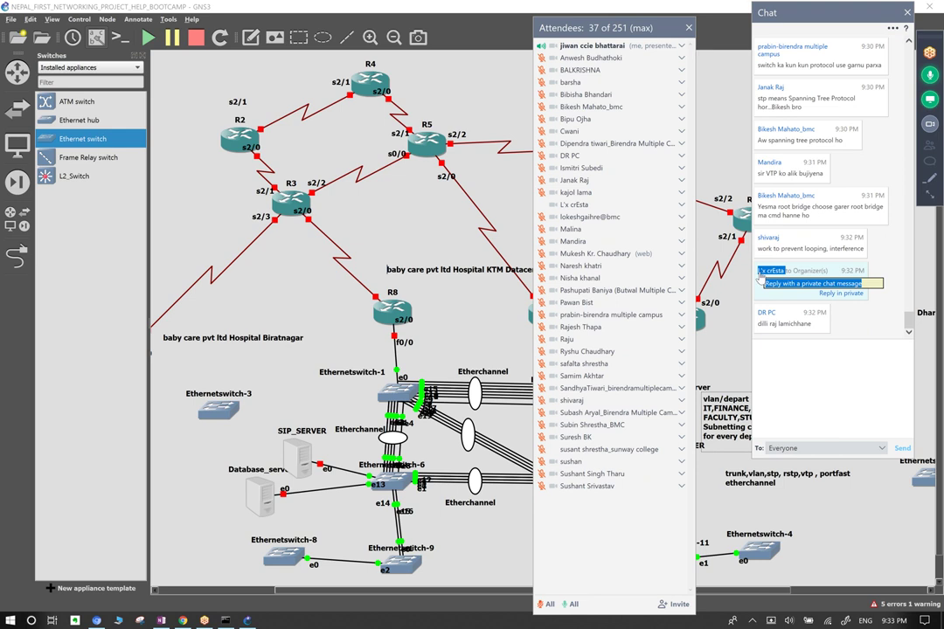
type("Reply with a private chat messageL'x crEsta")
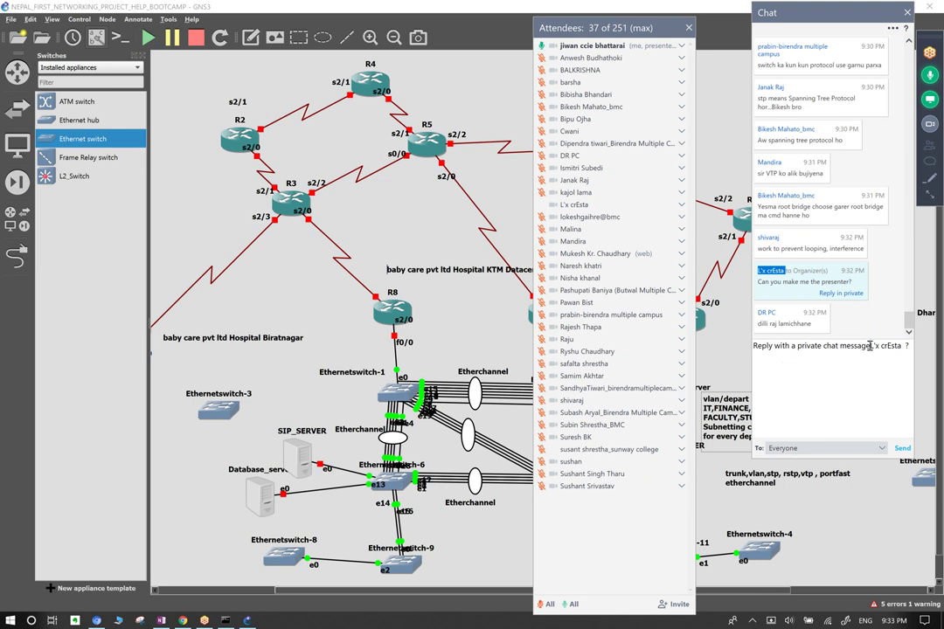
left_click_drag(867, 346, 750, 346)
key("BackSpace")
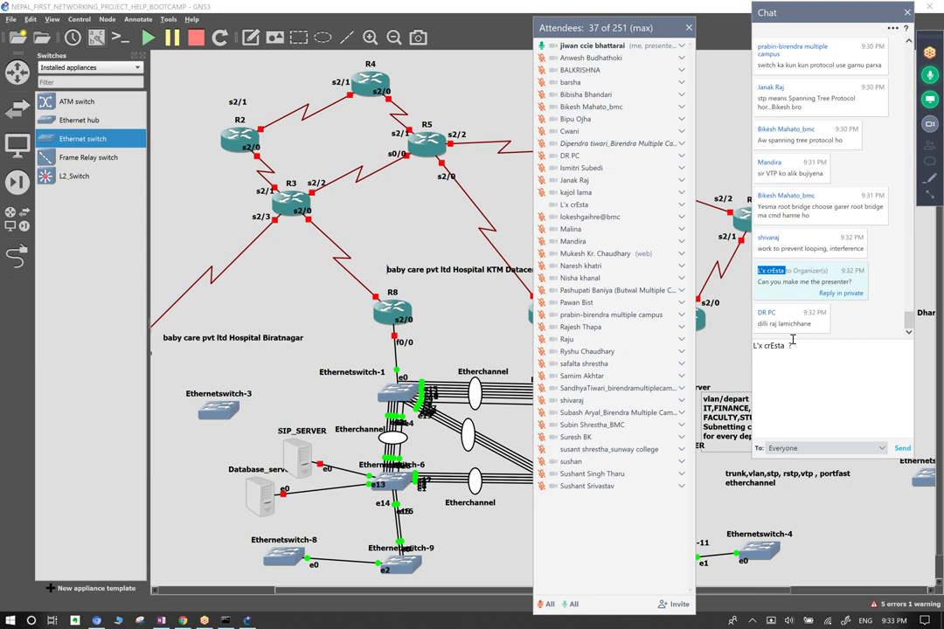
key("Return")
left_click(822, 322)
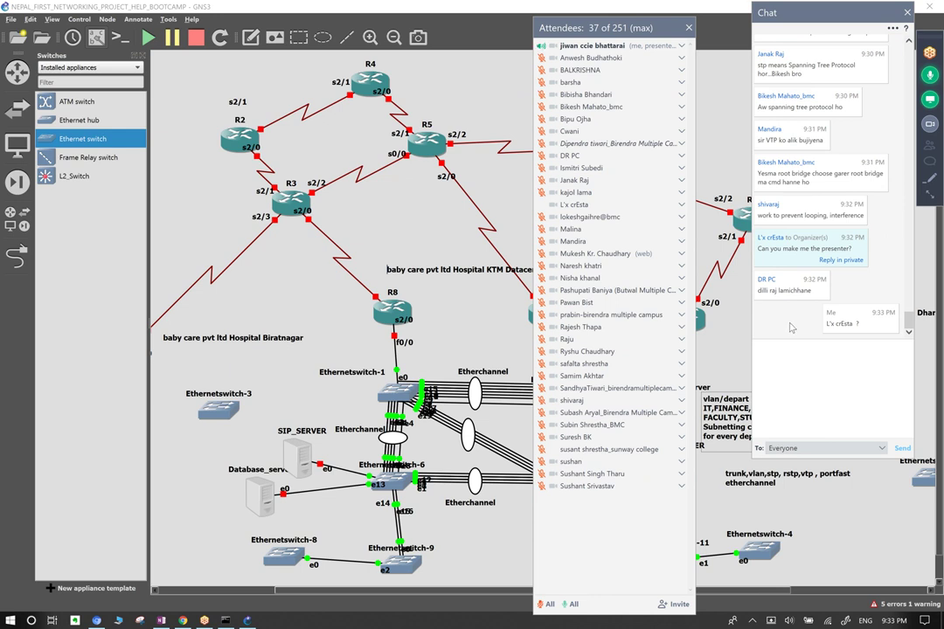
Close the Webex attendee list and chat panel.
mouse_move(684, 206)
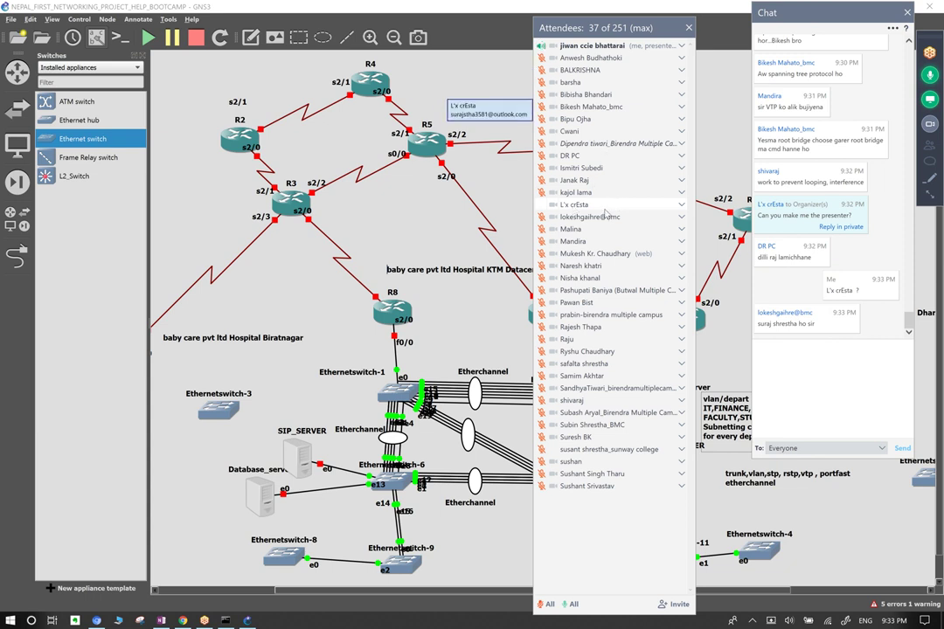
left_click(689, 28)
left_click(908, 13)
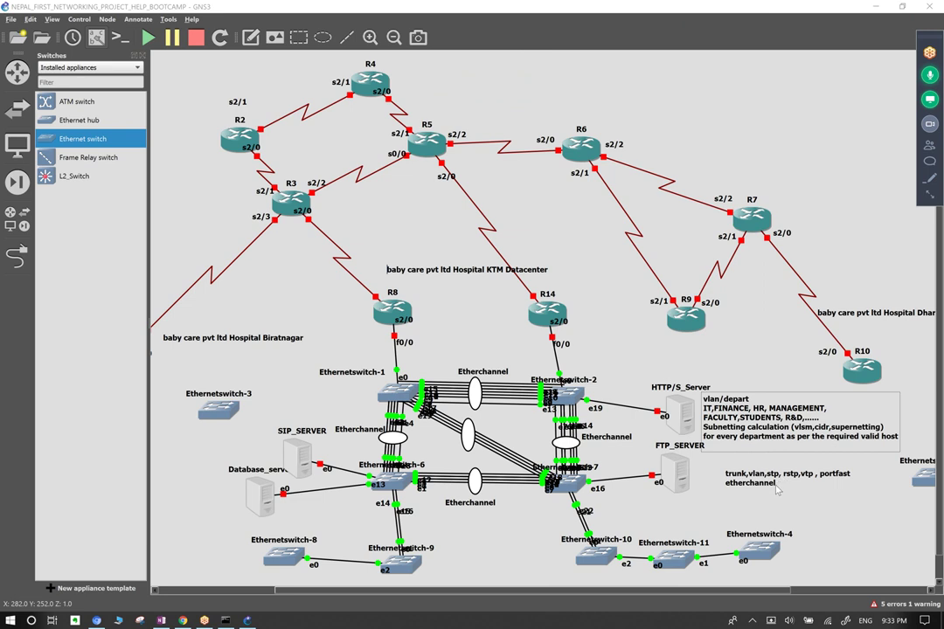
Type a comma into portfast in the trunk,vlan,stp note, making it read portfas,t.
left_click(850, 475)
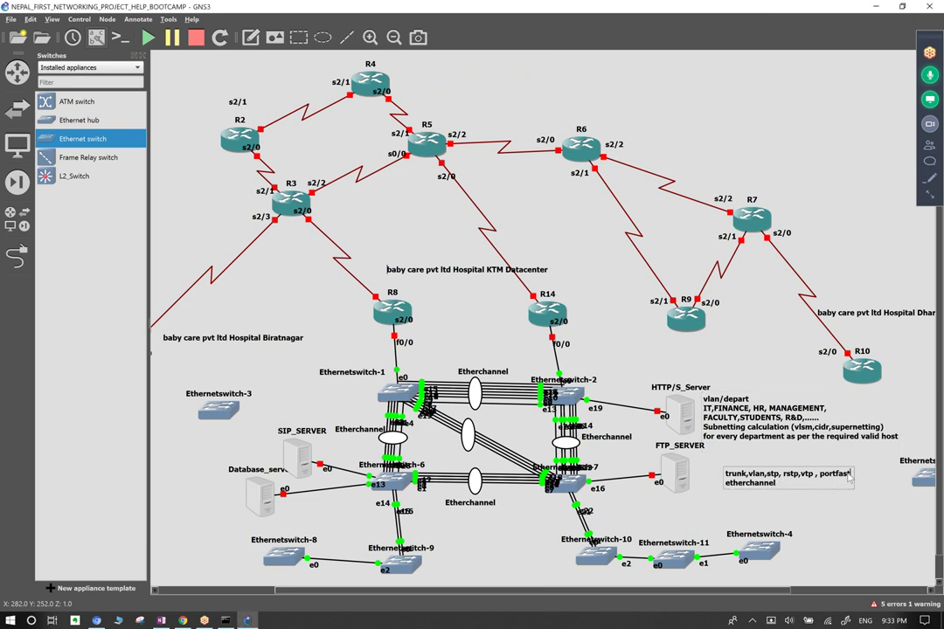
type(",")
left_click_drag(435, 345, 538, 541)
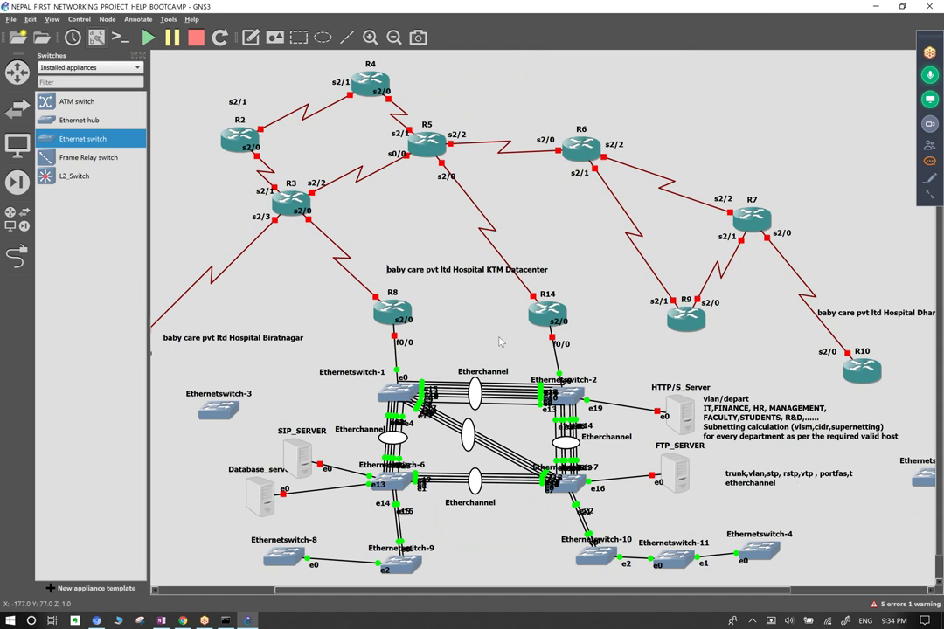
Move the FTP_SERVER node slightly down and right, next to its switch.
left_click_drag(527, 357, 529, 447)
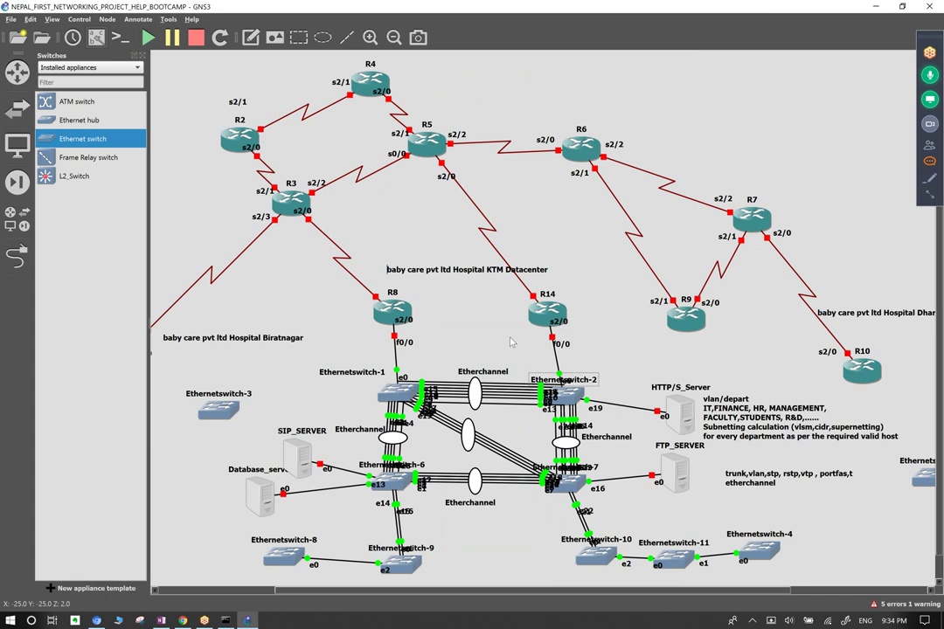
left_click_drag(527, 355, 537, 443)
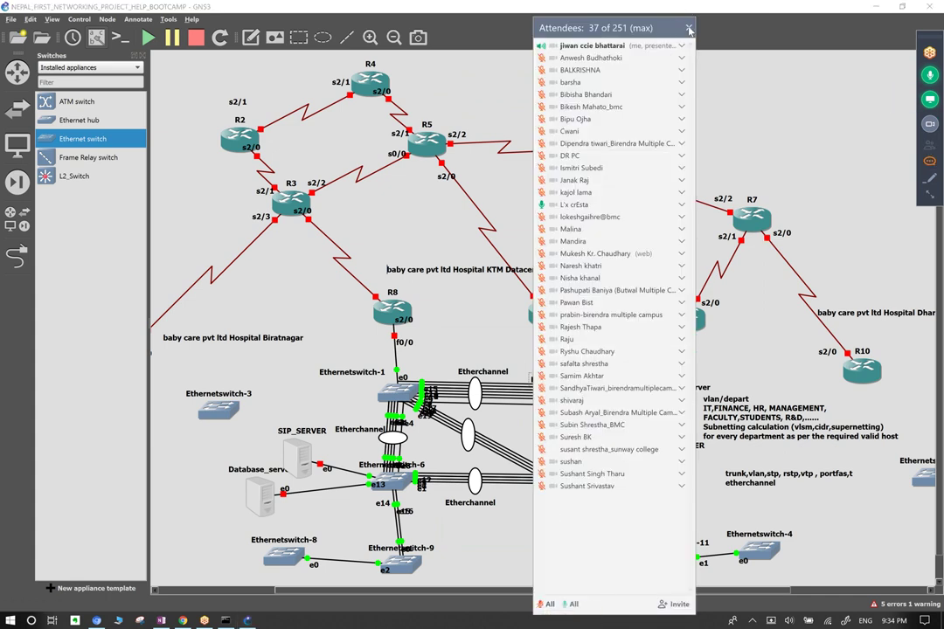
left_click(581, 26)
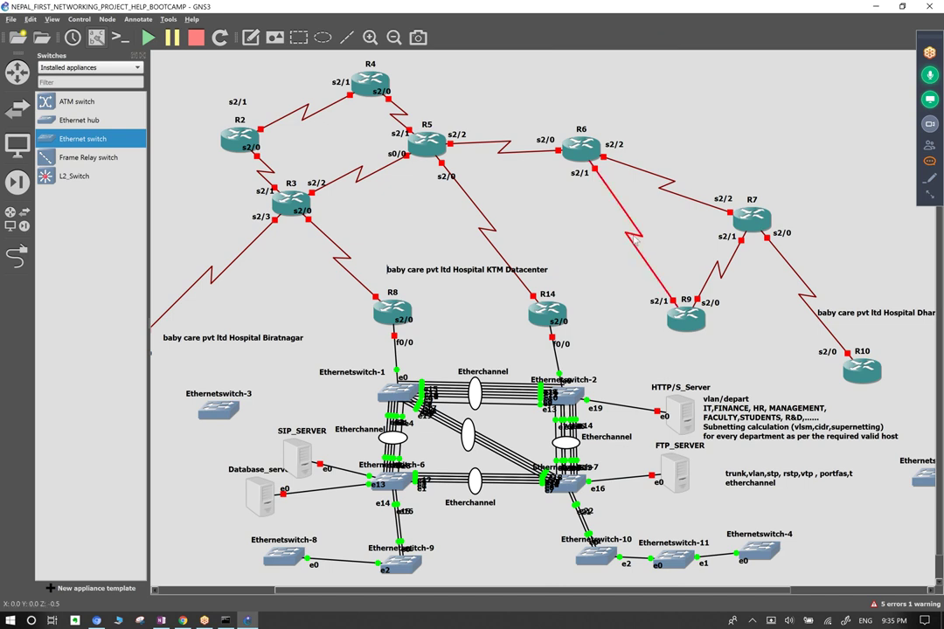
left_click_drag(613, 321, 620, 363)
left_click_drag(683, 489, 686, 503)
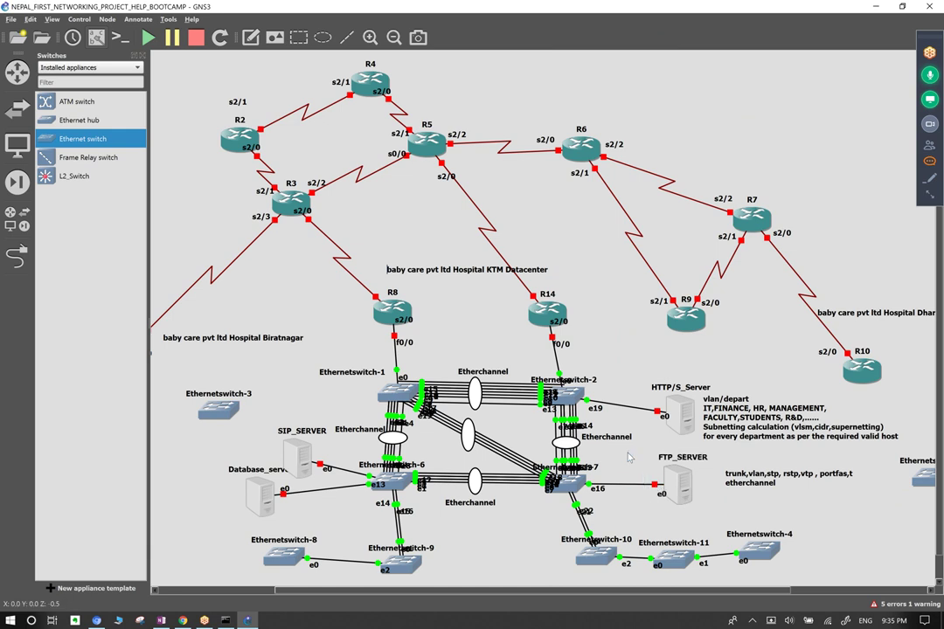
mouse_move(616, 467)
left_mouse_down()
mouse_move(623, 516)
mouse_move(602, 473)
mouse_move(582, 491)
mouse_move(615, 470)
left_mouse_up()
Fix 'portfas,t' in the switching-topics note so it reads 'portfast,'.
double_click(833, 476)
left_click(821, 479)
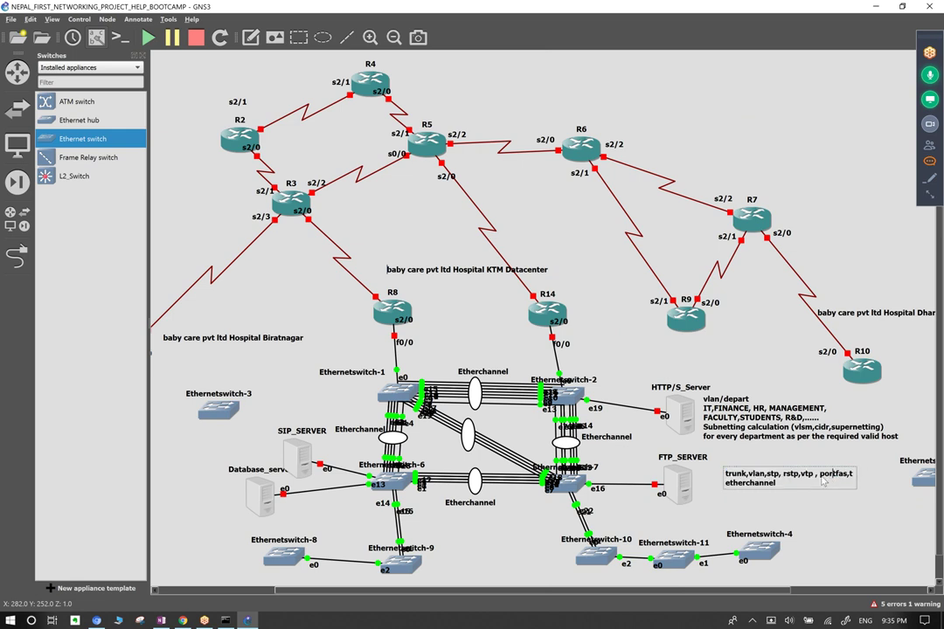
left_click_drag(821, 479, 847, 479)
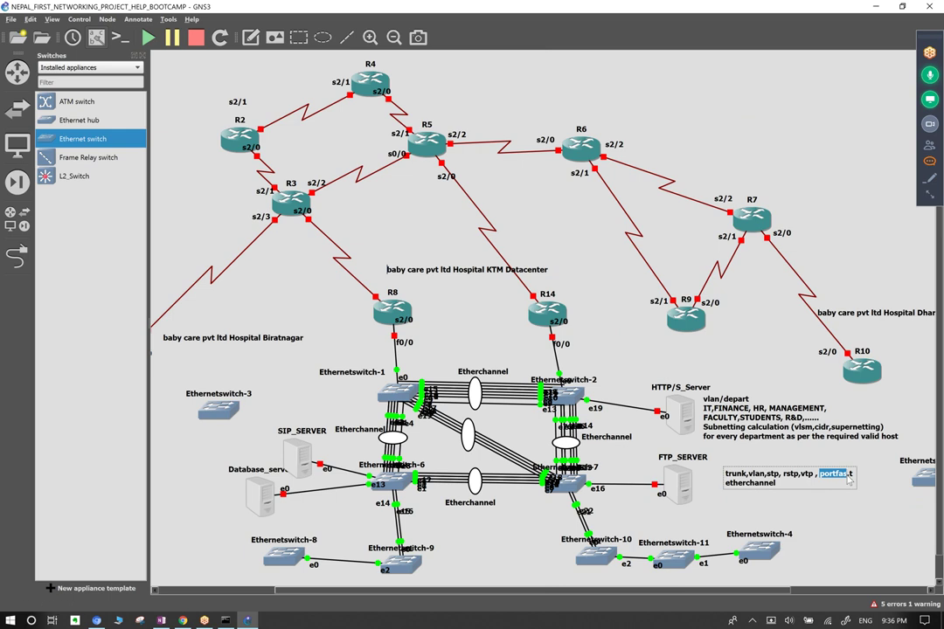
left_click(849, 481)
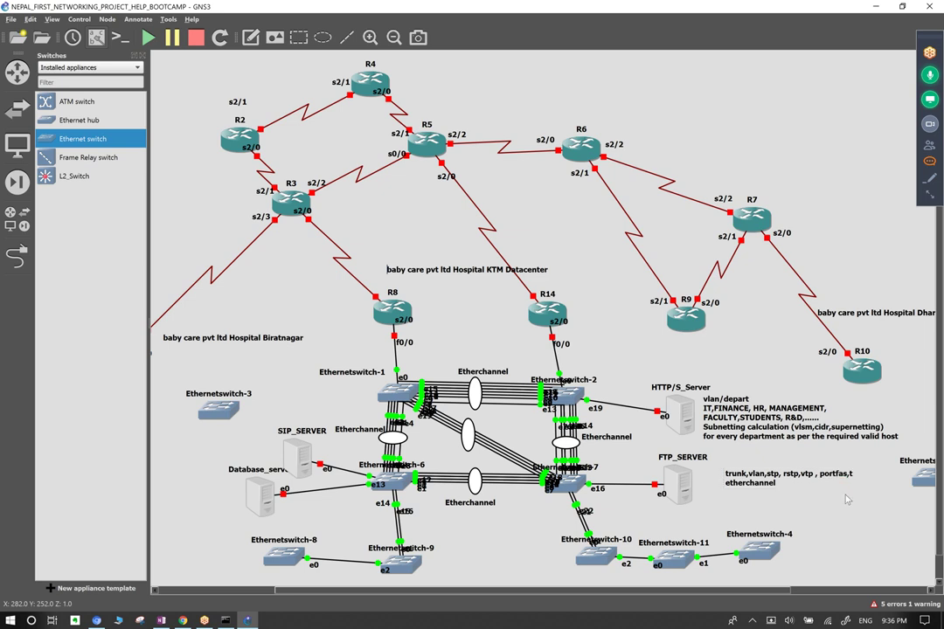
double_click(849, 481)
left_click(850, 483)
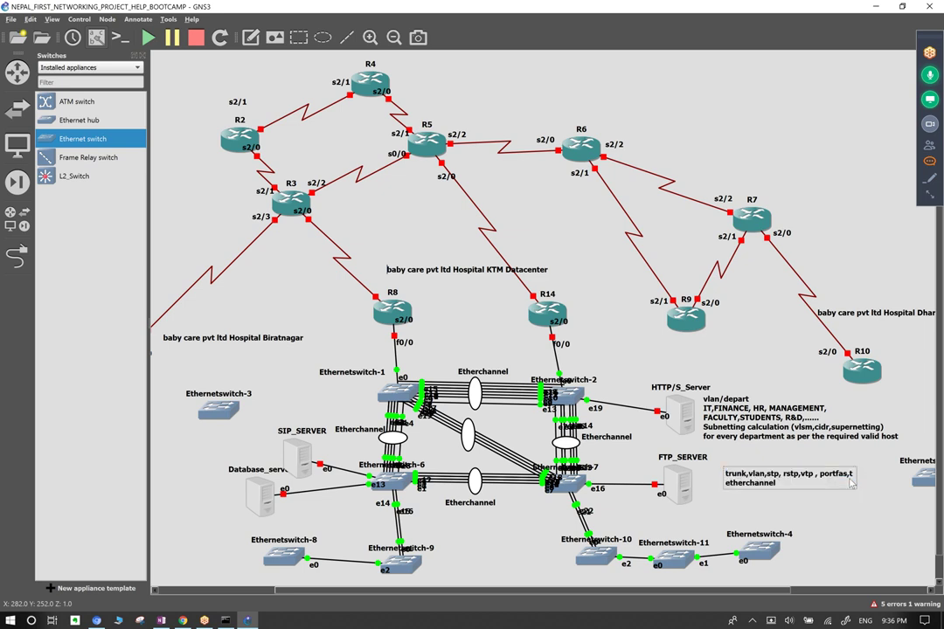
key("BackSpace")
type(",")
left_click(833, 513)
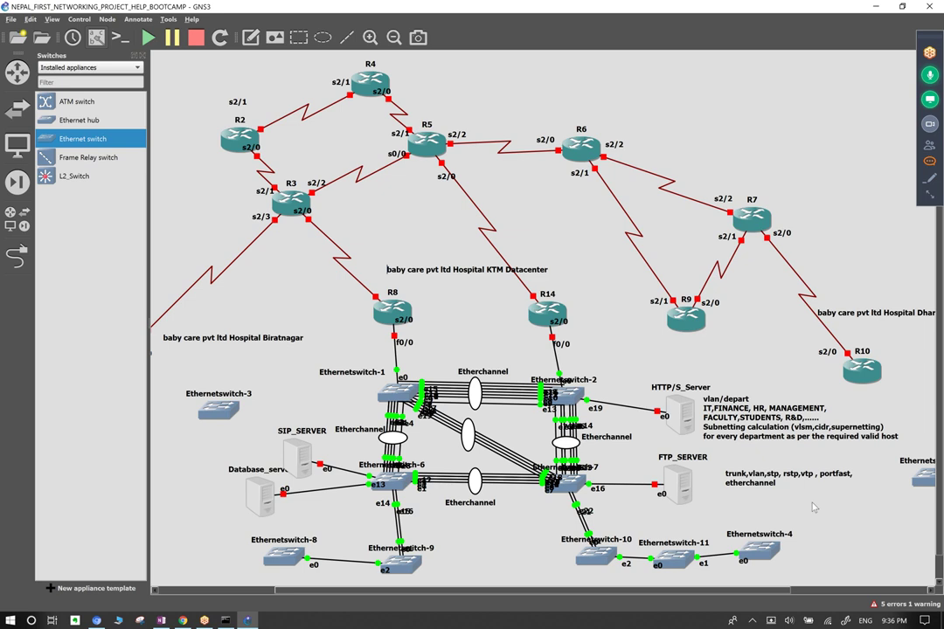
left_click_drag(432, 318, 469, 332)
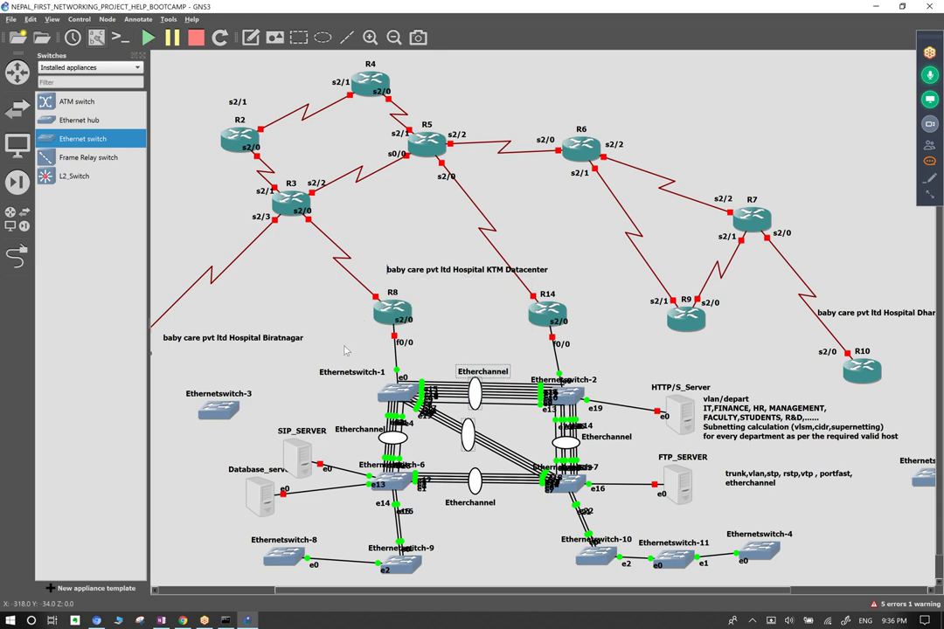
left_click_drag(341, 351, 577, 441)
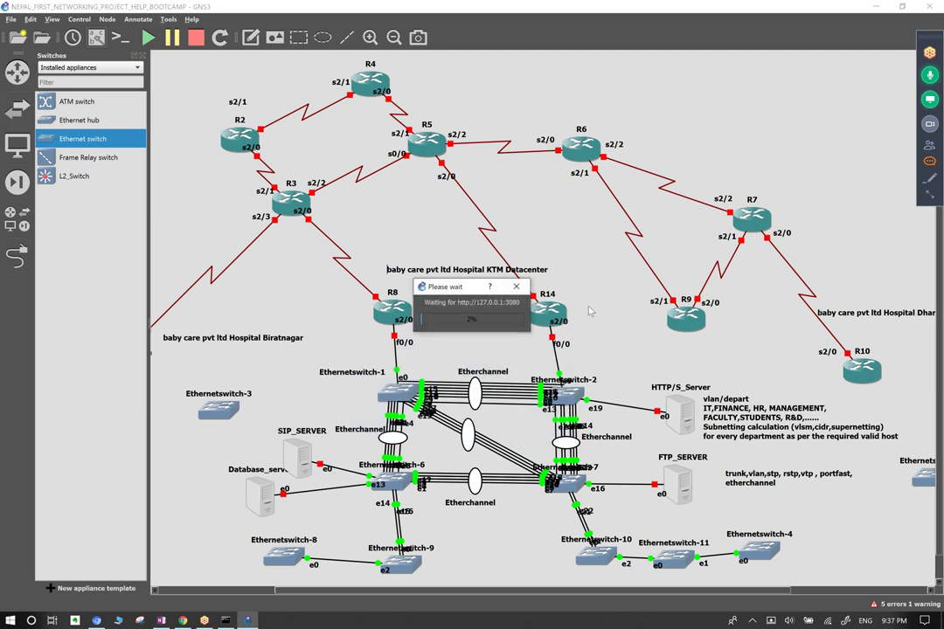
left_click(515, 287)
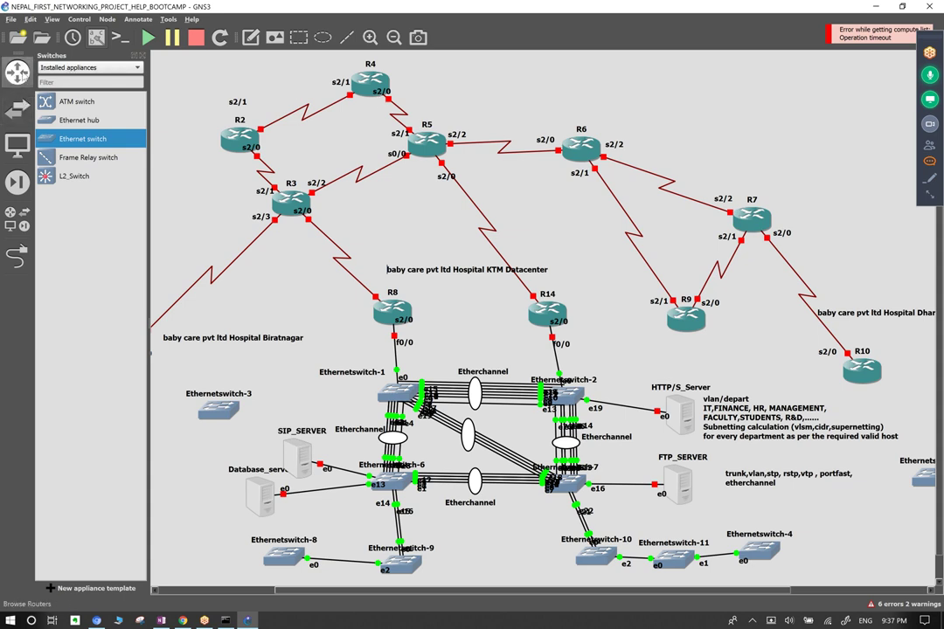
Add VPCS host PC-1 above-left of R2, linking its e0 to R2 f0/0.
left_click(10, 211)
left_click(70, 344)
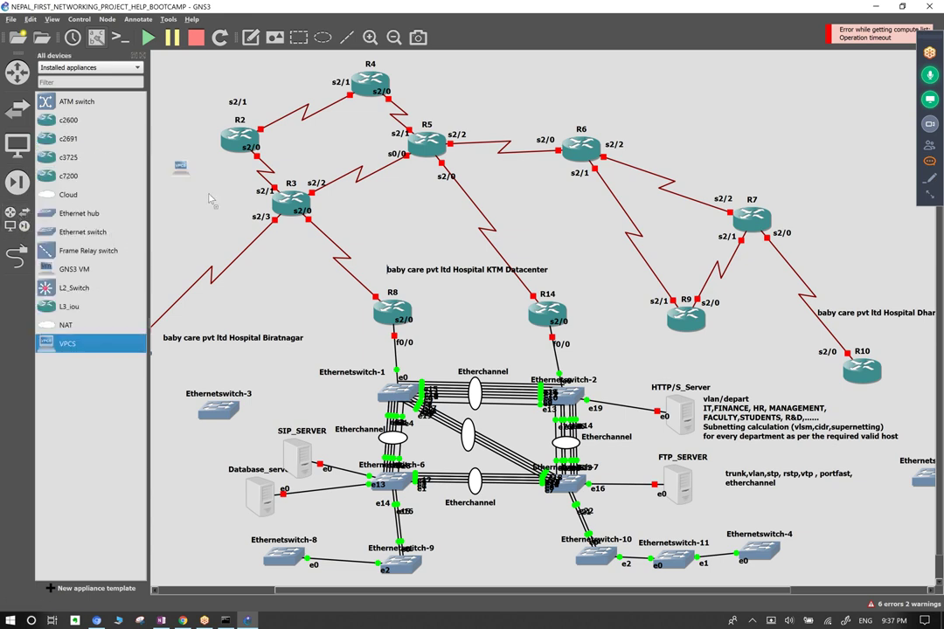
mouse_move(219, 94)
left_mouse_down()
mouse_move(191, 88)
mouse_move(229, 98)
left_mouse_up()
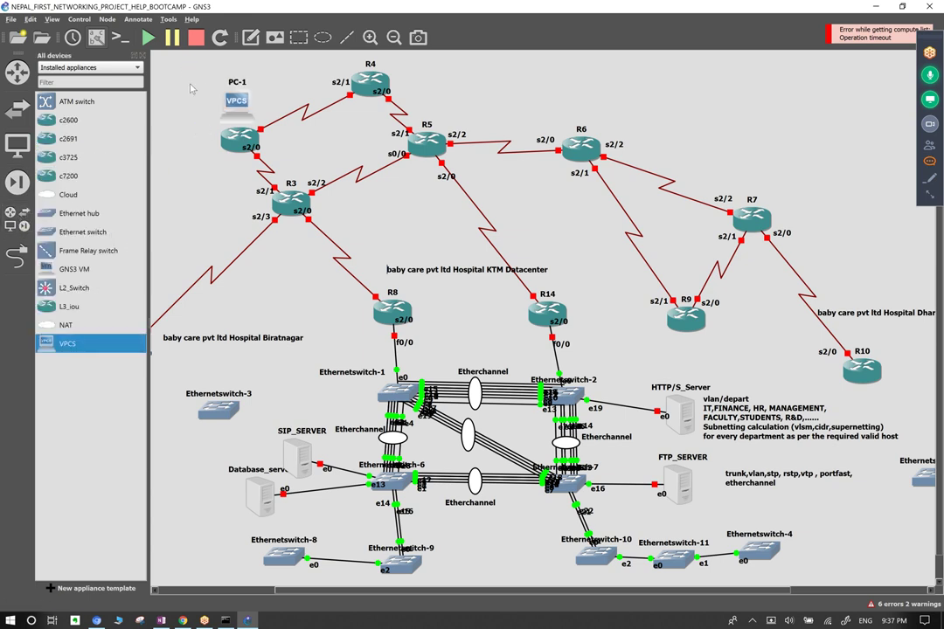
left_click(18, 255)
left_click(240, 106)
left_click(252, 113)
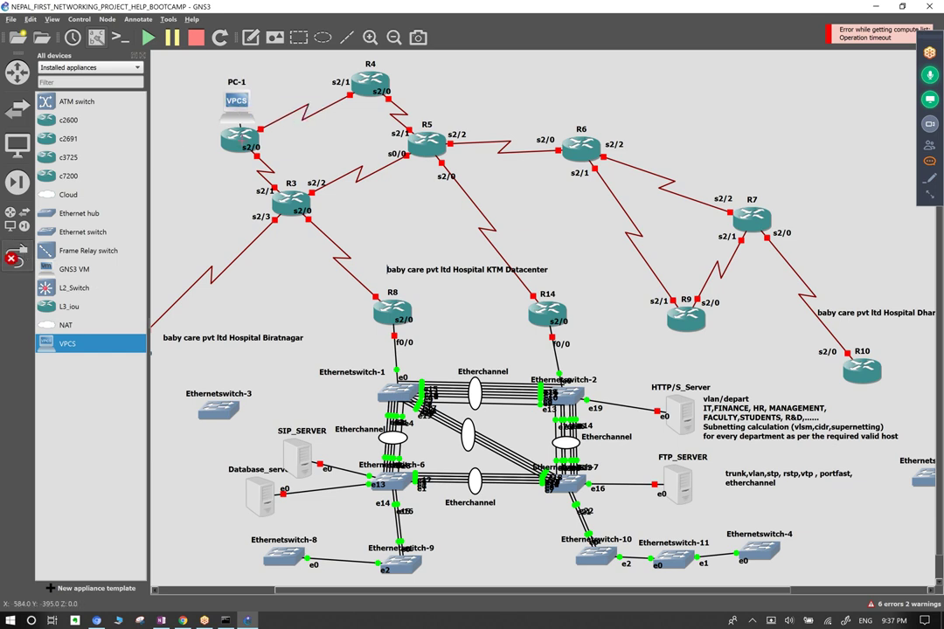
left_click(225, 133)
left_click(249, 134)
left_click(199, 76)
left_click(180, 75)
left_click(16, 255)
left_click_drag(238, 100, 187, 75)
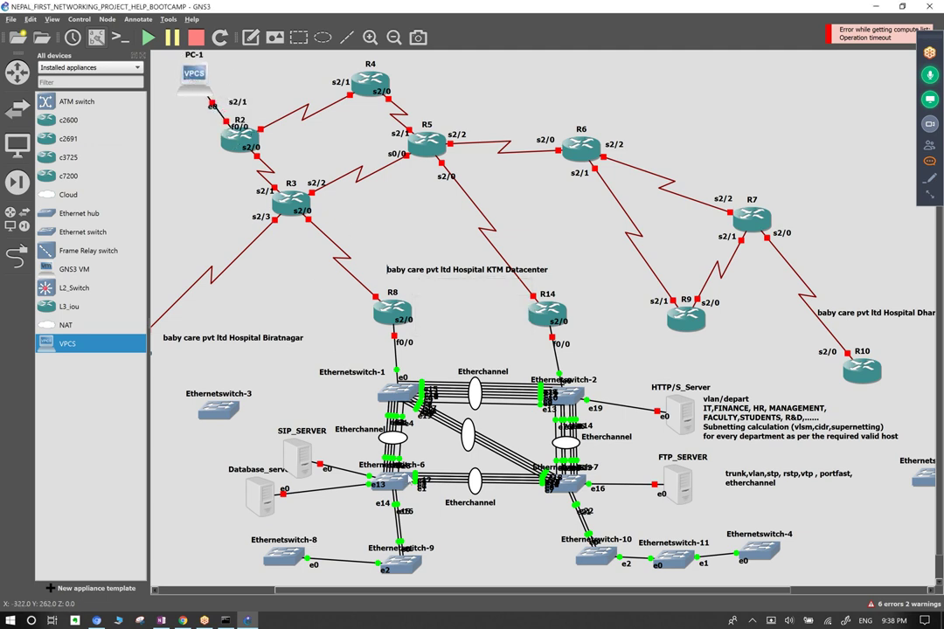
left_click_drag(221, 74, 165, 92)
Add VPCS host PC-2 above R5, linking R4 f0/0 to PC-2 e0.
left_click_drag(487, 98, 493, 81)
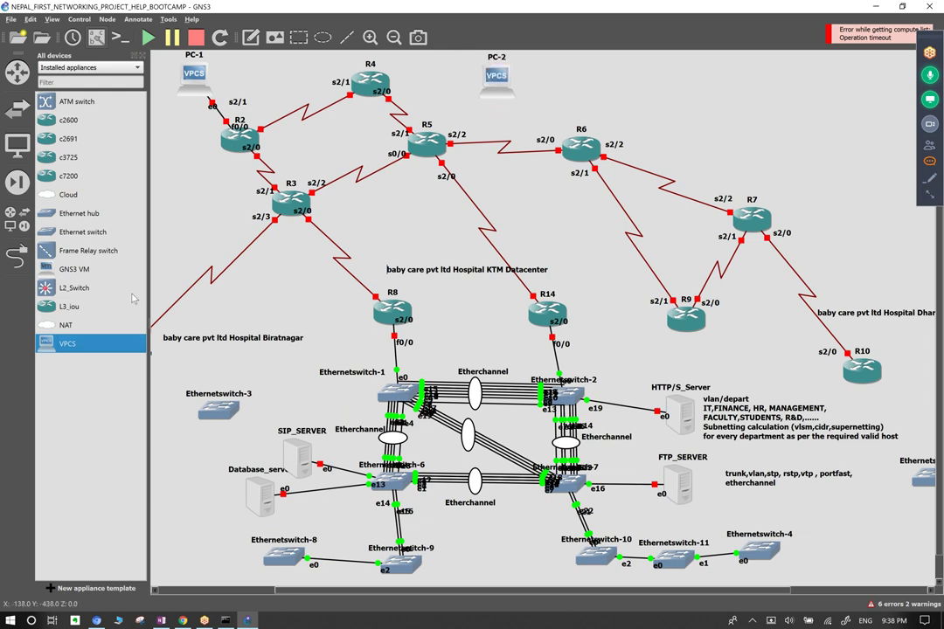
left_click(15, 254)
left_click(360, 77)
left_click(362, 80)
left_click(496, 77)
left_click(516, 73)
key("Escape")
left_click(13, 258)
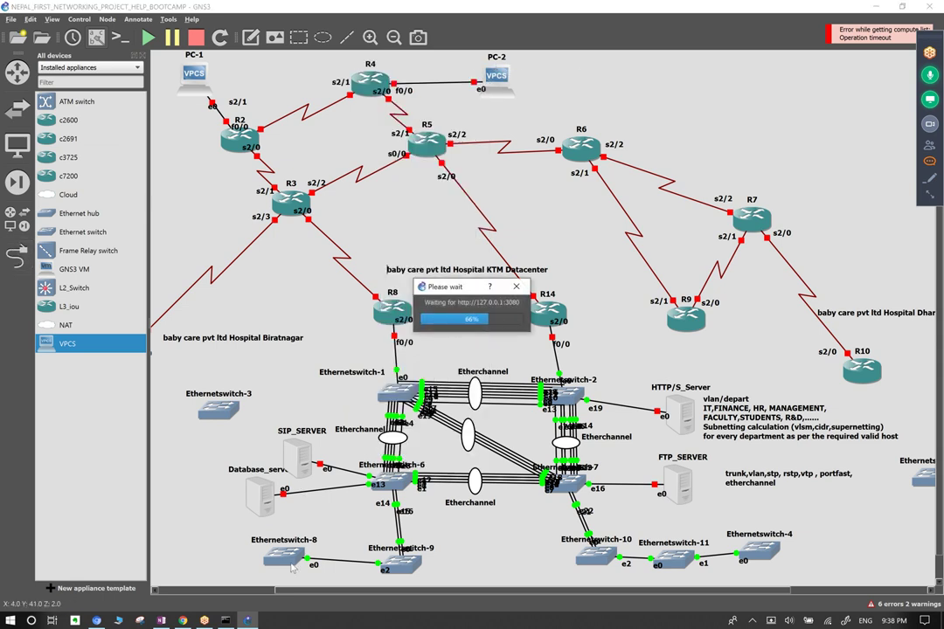
left_click(480, 89)
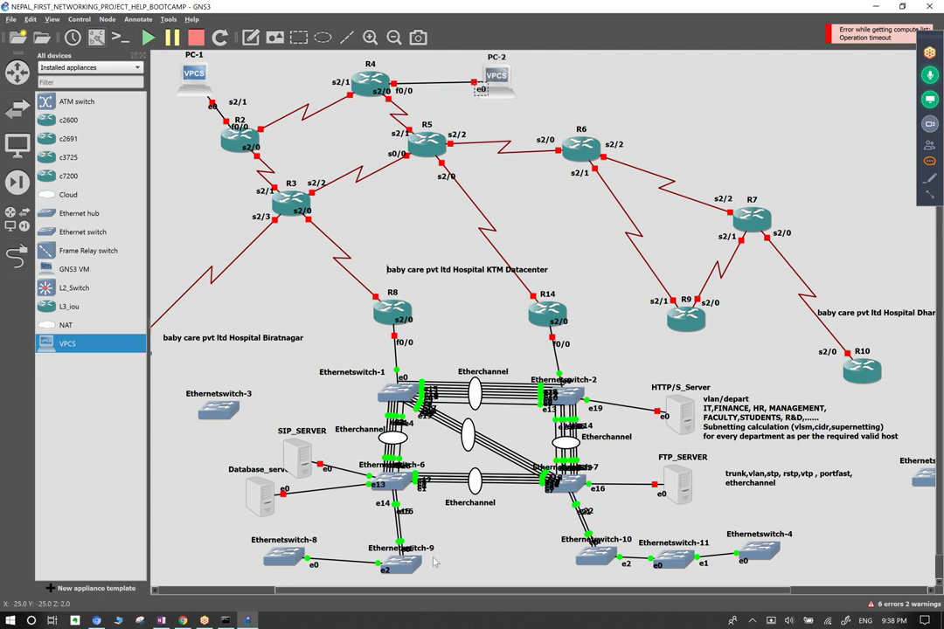
left_click(472, 527)
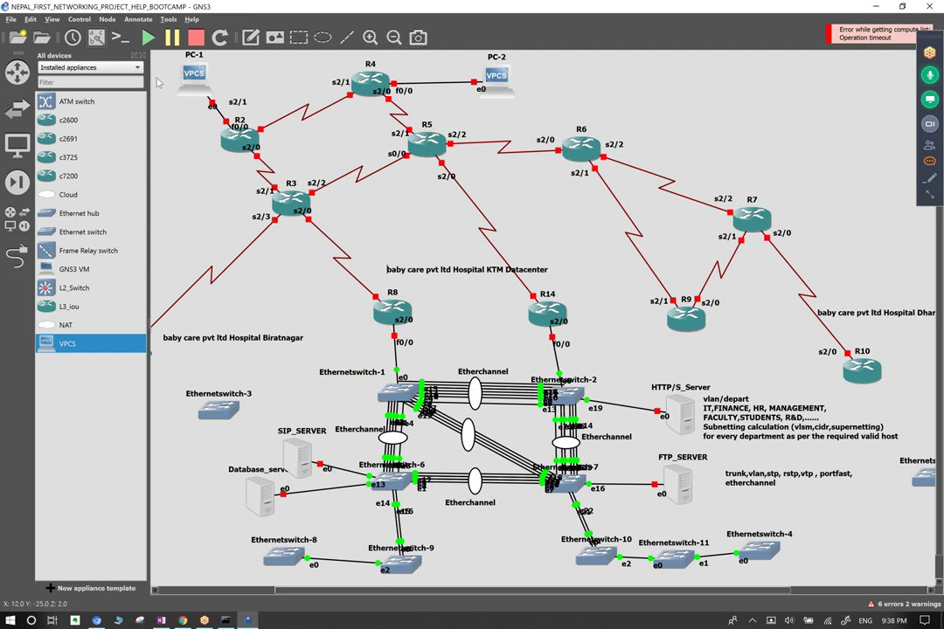
left_click(480, 89)
left_click(589, 91)
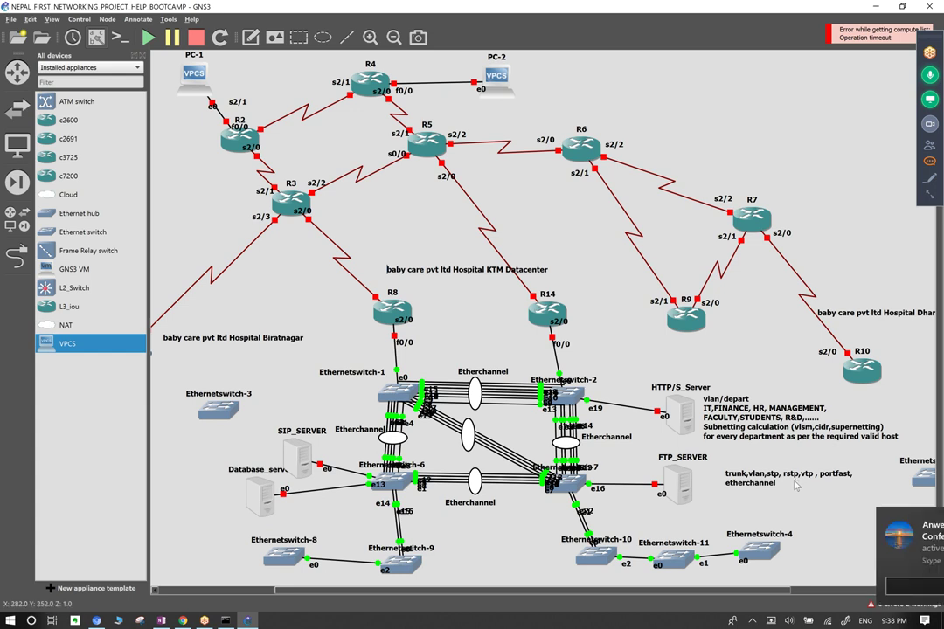
left_click(926, 521)
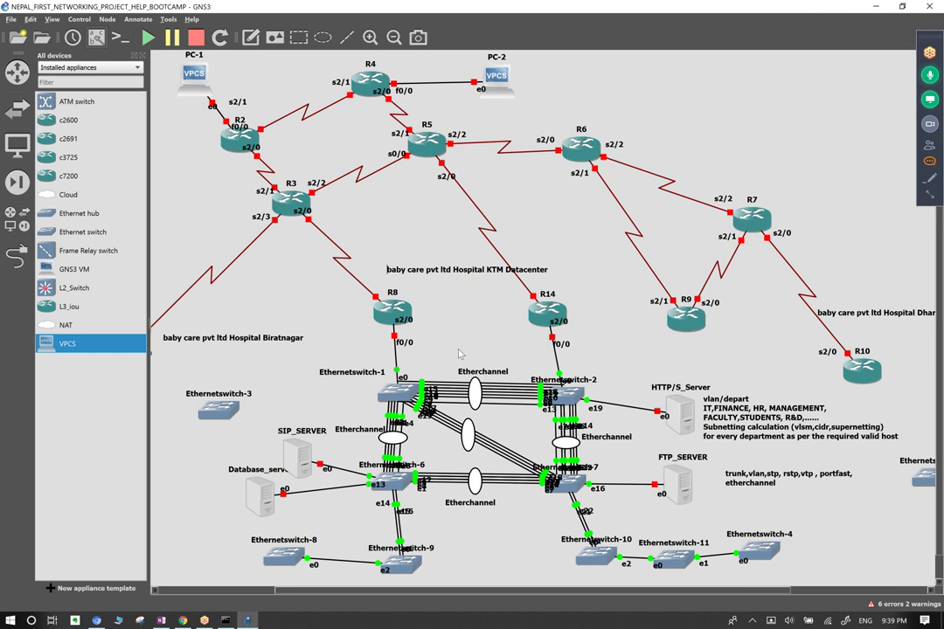
left_click_drag(459, 345, 368, 417)
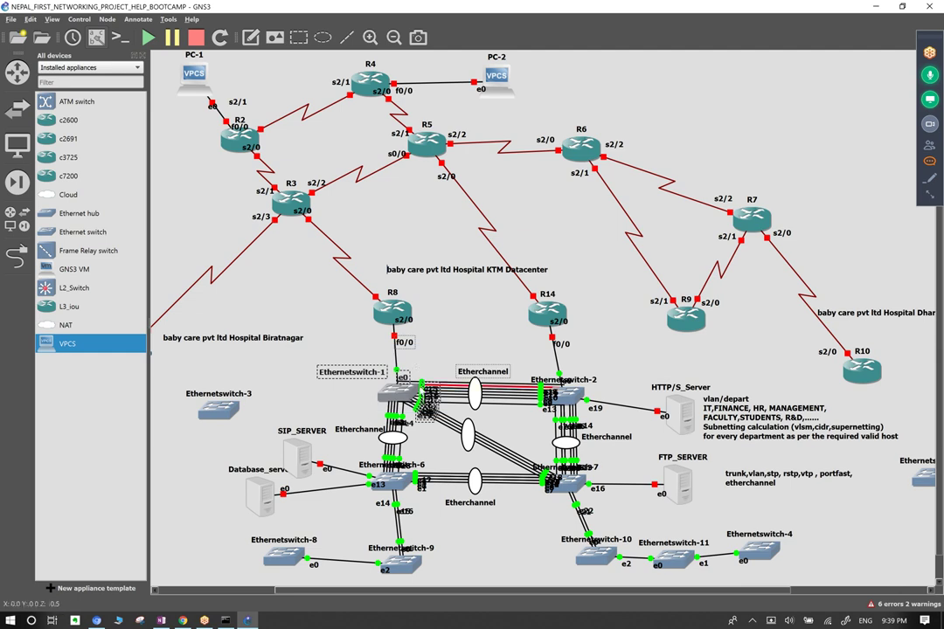
left_click_drag(561, 353, 630, 416)
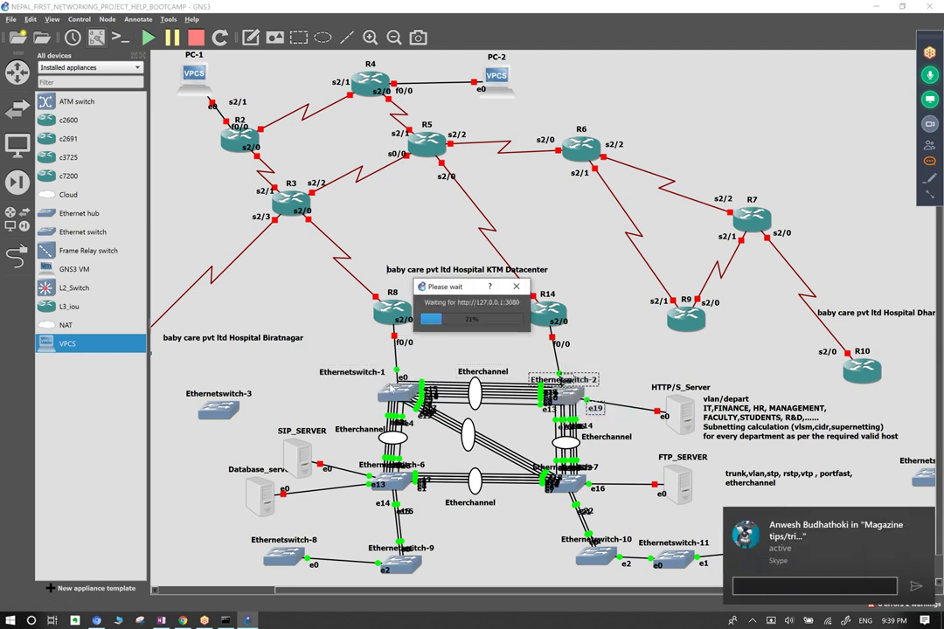
left_click(926, 521)
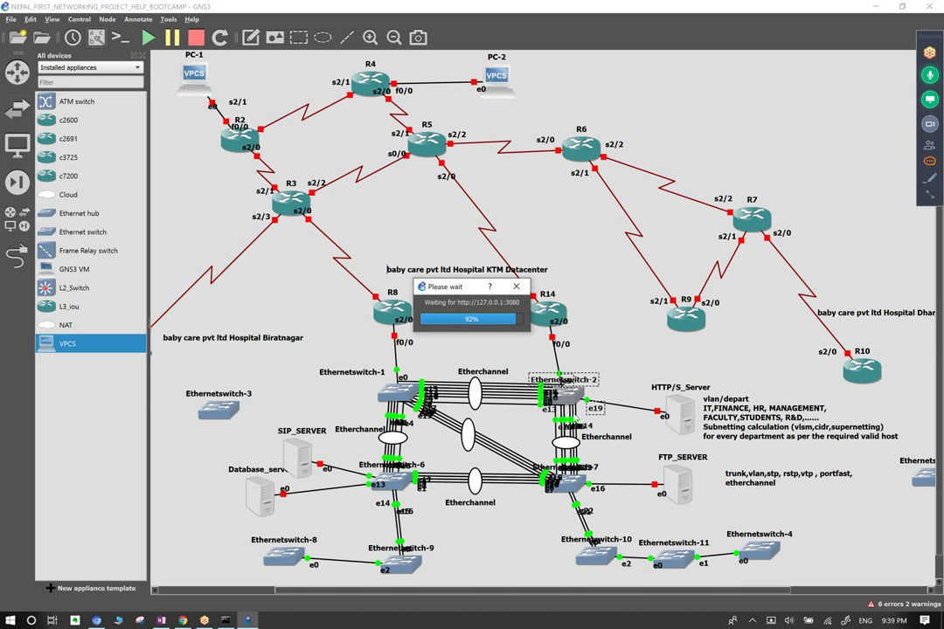
left_click(520, 437)
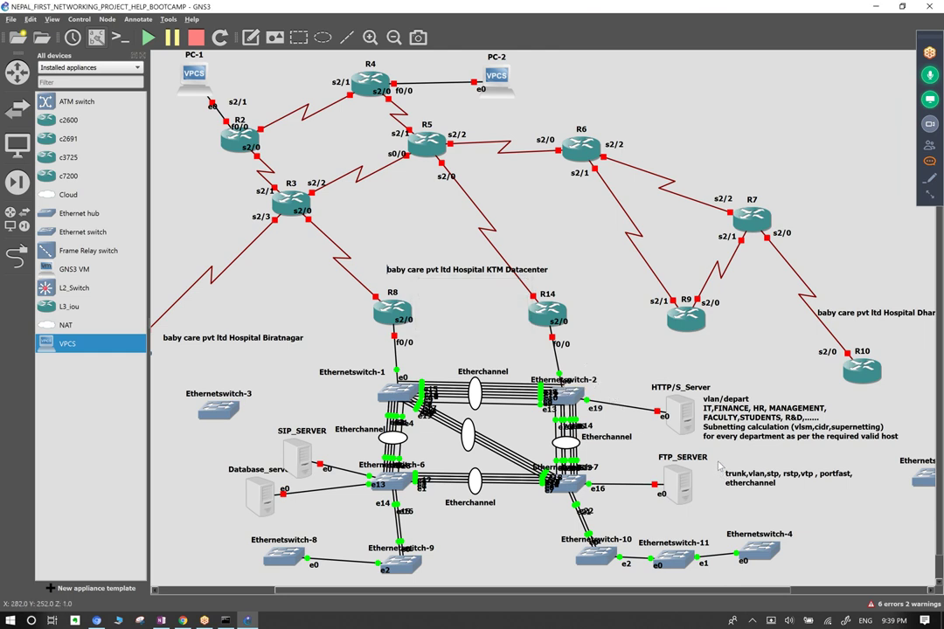
Add 'aging time' to the switching-topics note.
left_click(777, 486)
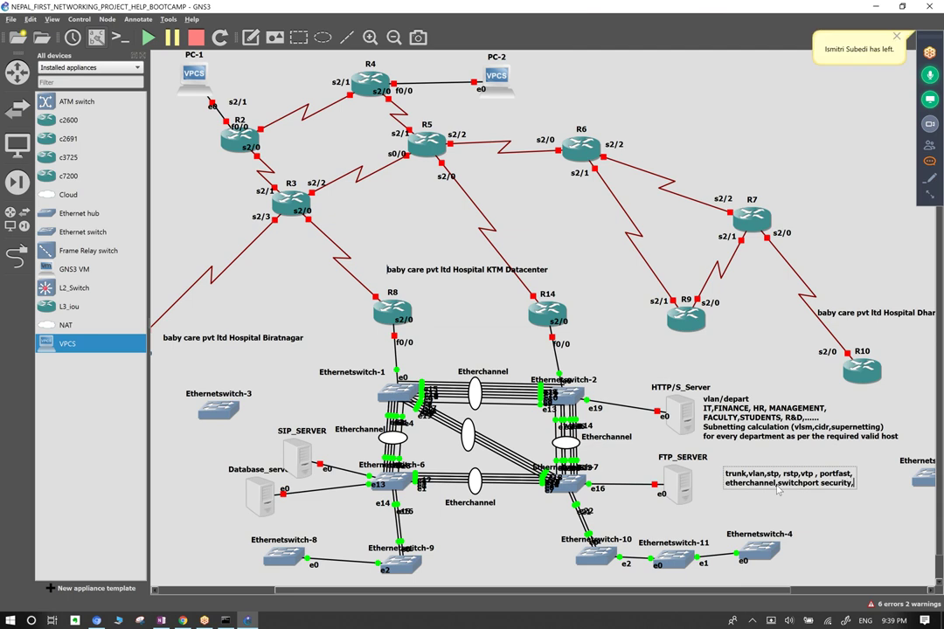
type("aging time")
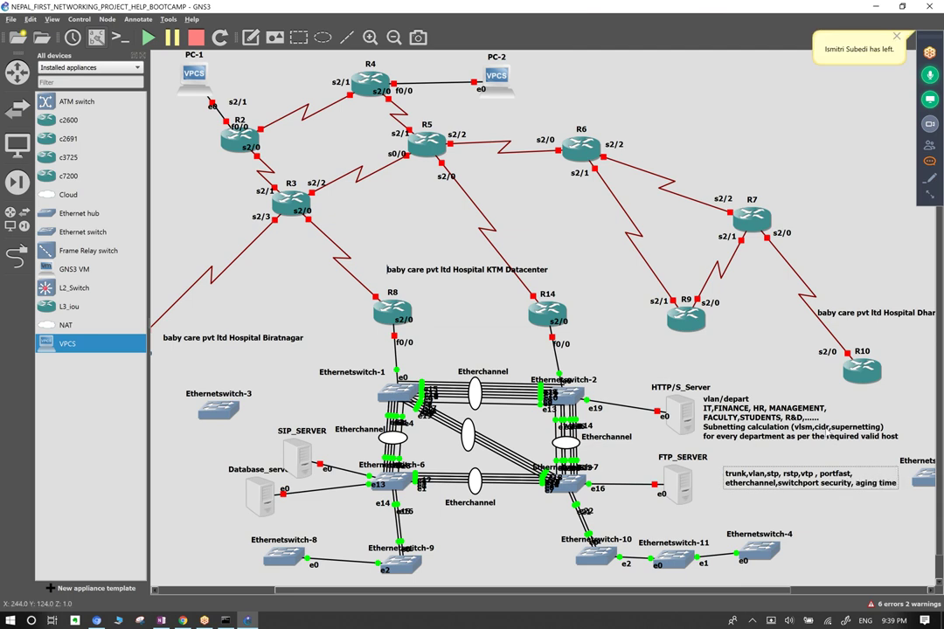
left_click(641, 427)
Open Ethernetswitch-7's configuration and dismiss the Skype message notification.
left_click_drag(647, 451, 688, 503)
left_click(594, 488)
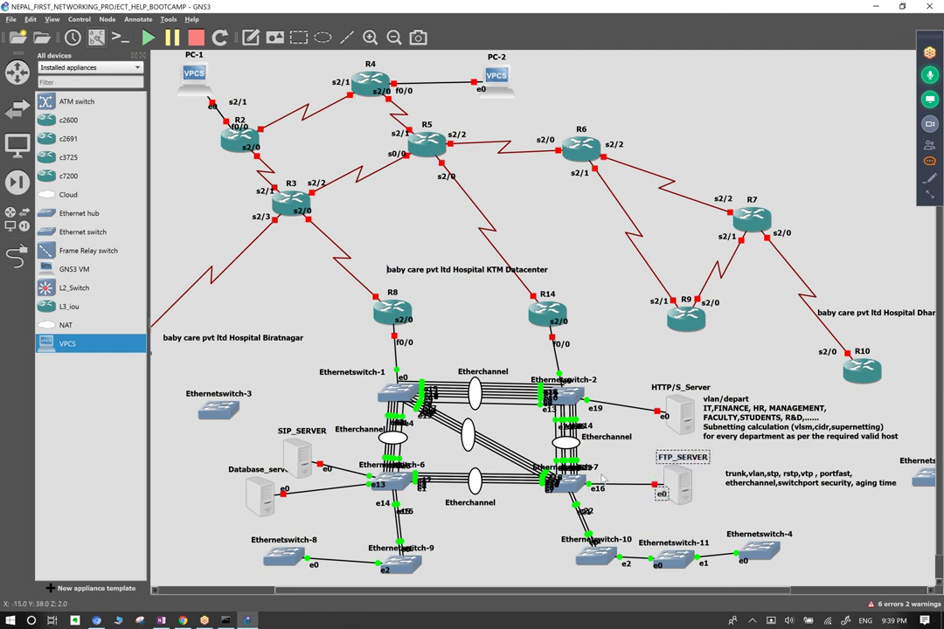
double_click(587, 495)
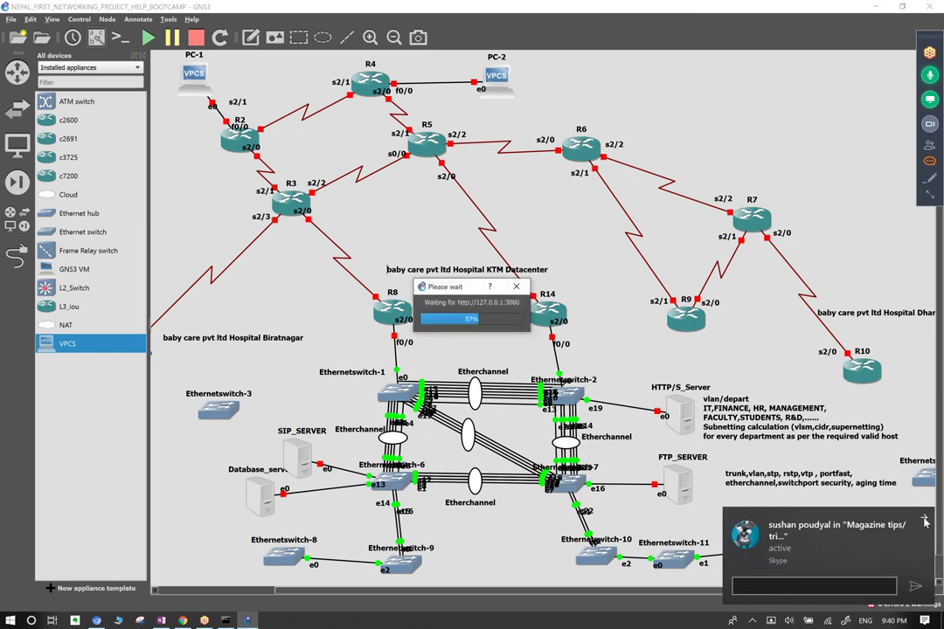
left_click(925, 522)
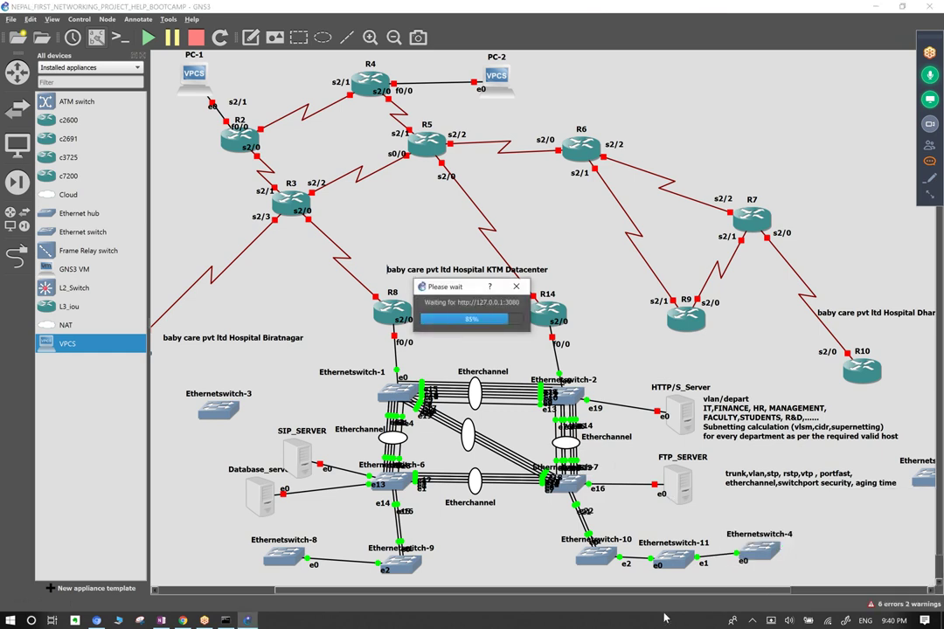
right_click(322, 619)
left_click(388, 564)
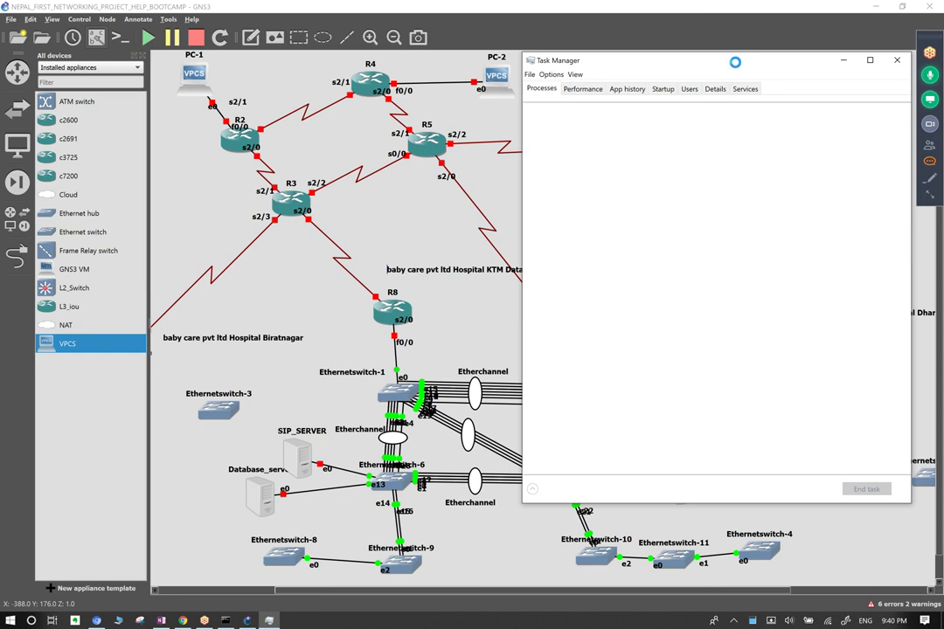
double_click(621, 56)
left_click(83, 372)
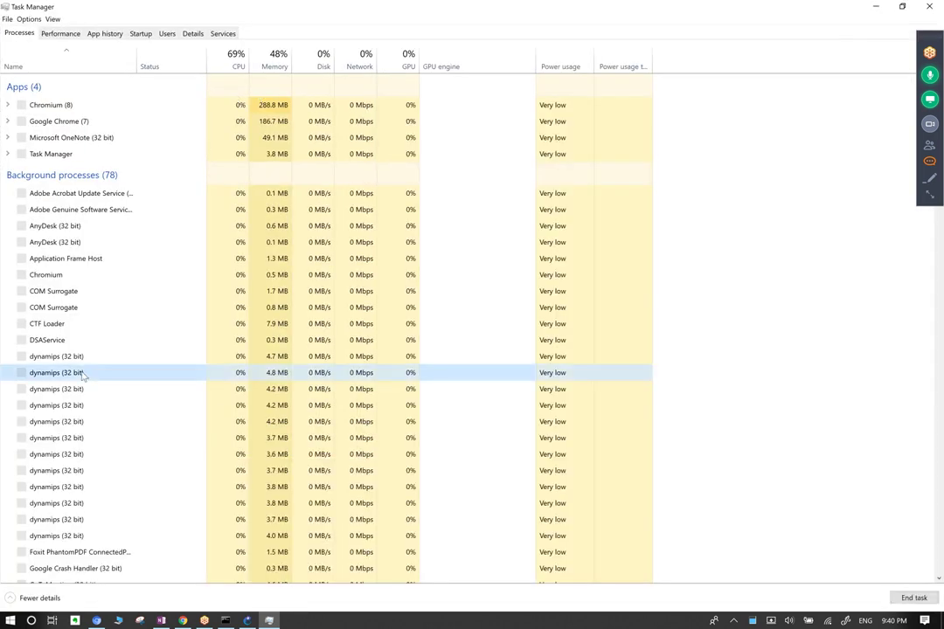
key("s")
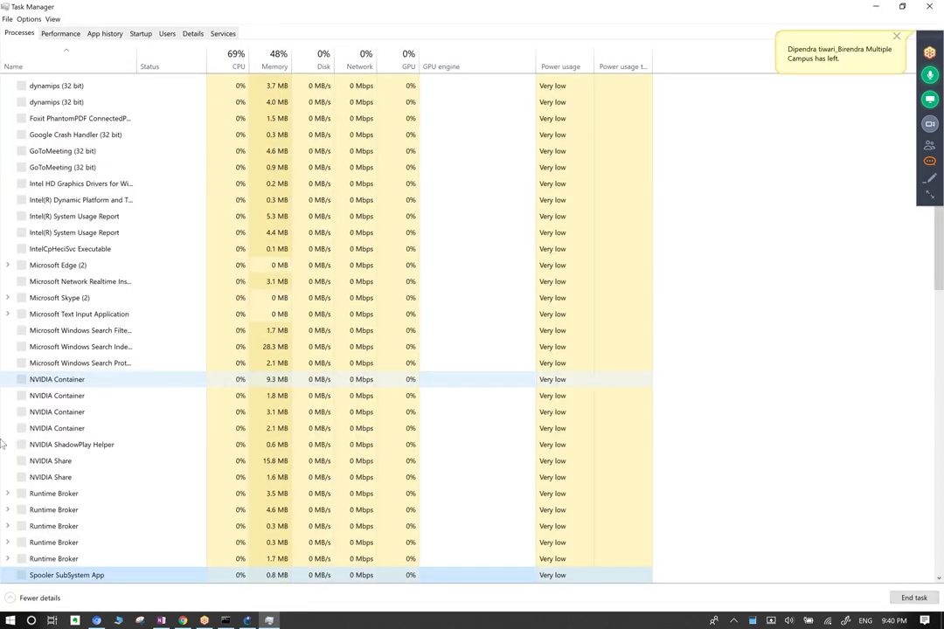
key("c")
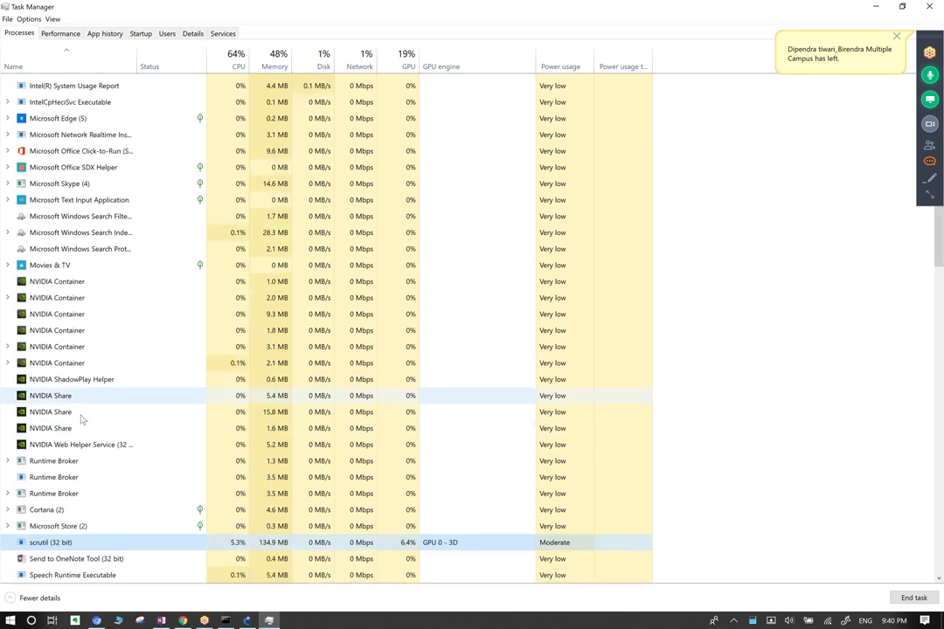
key("Down")
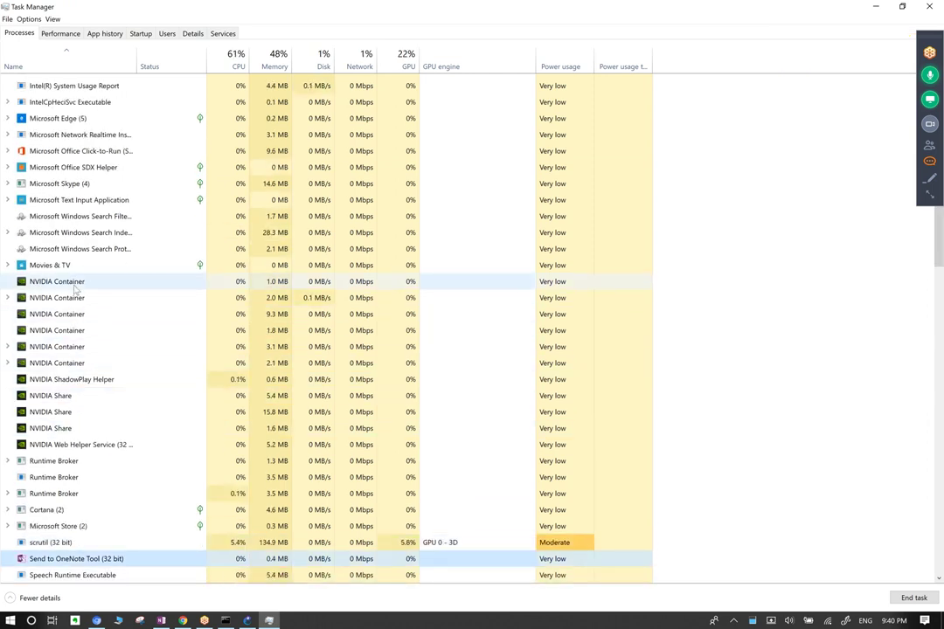
scroll(98, 481, "down", 2)
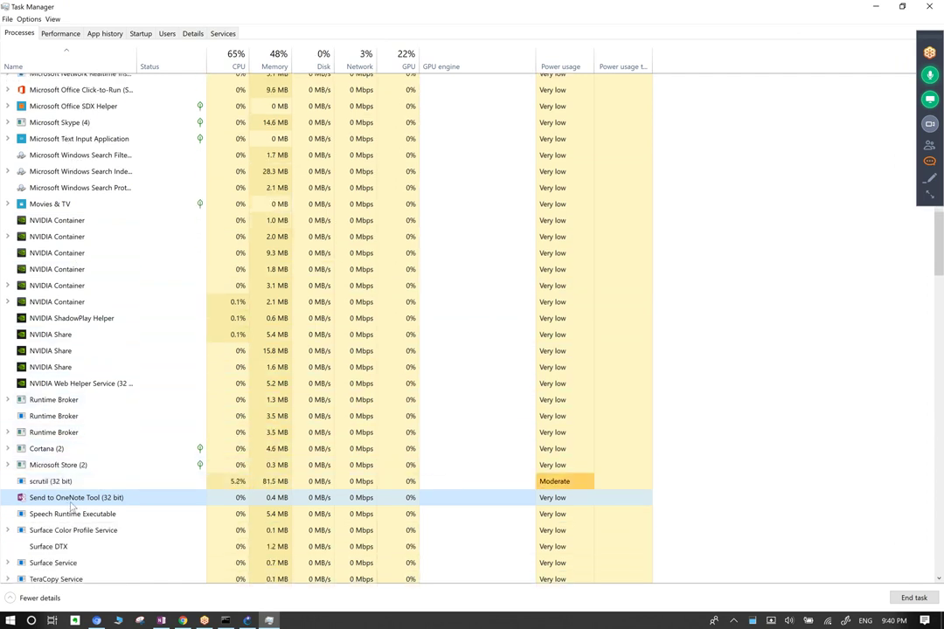
scroll(71, 506, "down", 5)
scroll(74, 505, "down", 3)
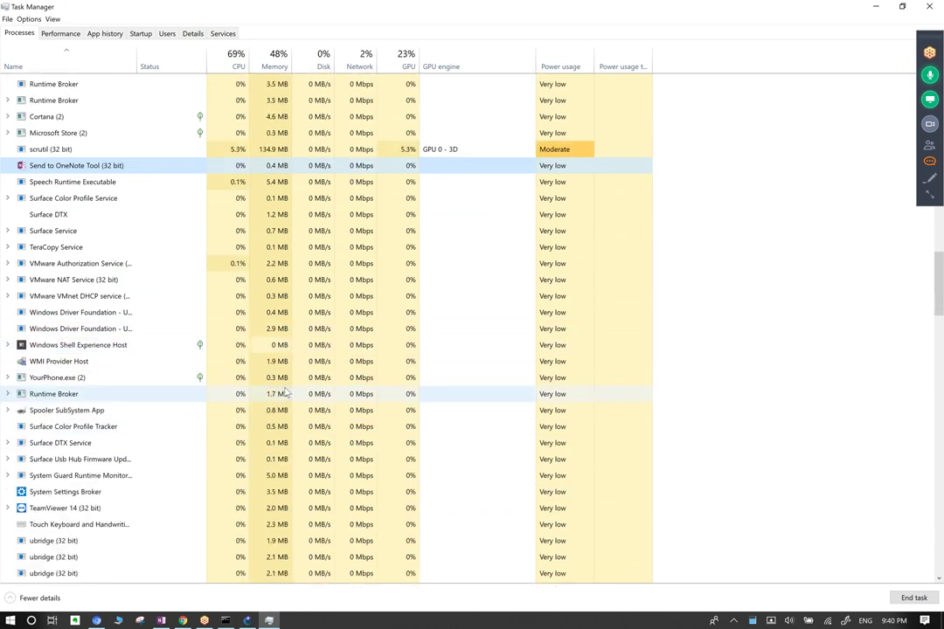
scroll(286, 394, "up", 2)
scroll(286, 397, "up", 8)
scroll(321, 347, "up", 4)
left_click(923, 7)
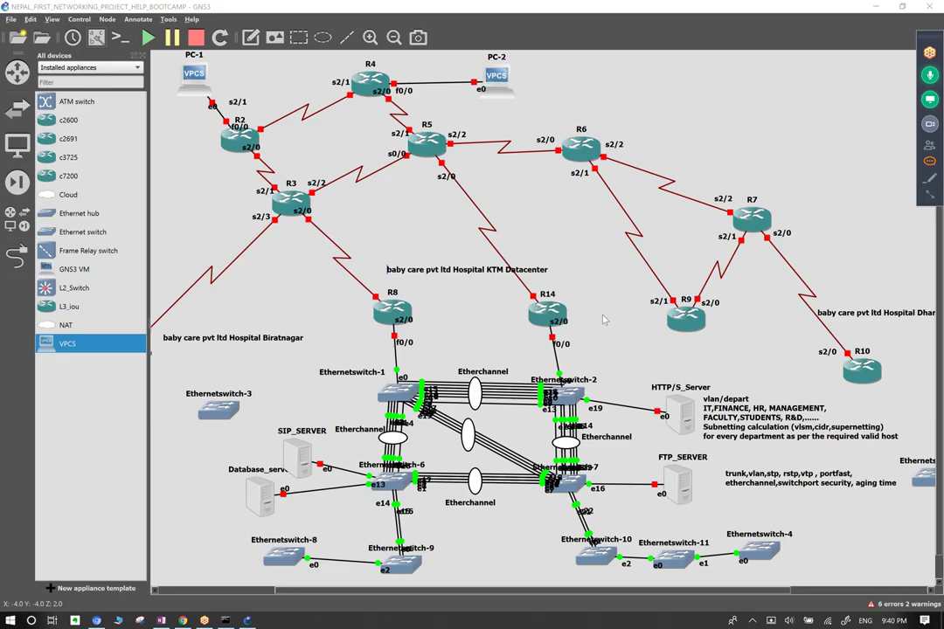
double_click(897, 488)
left_click(897, 486)
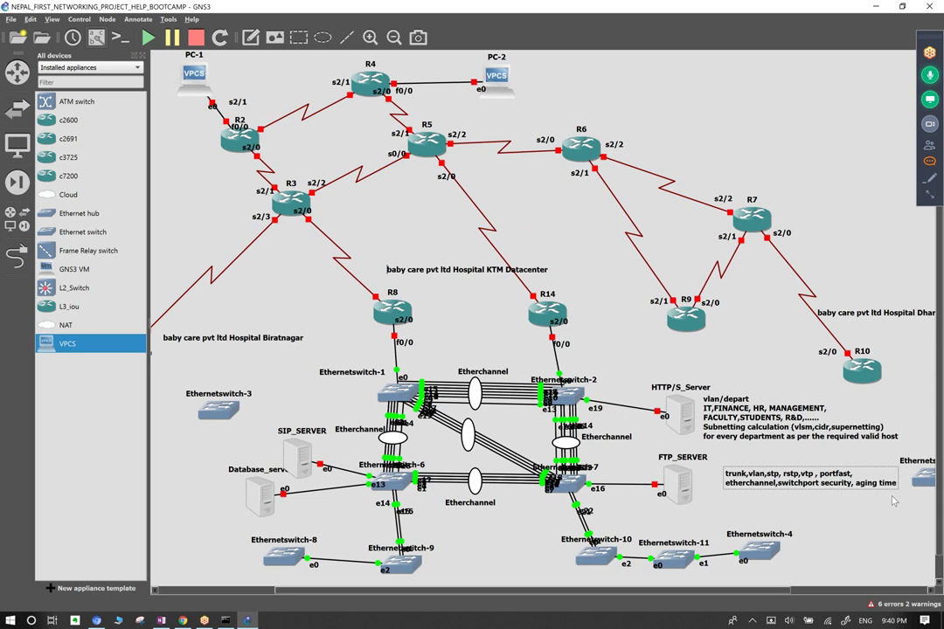
left_click(881, 511)
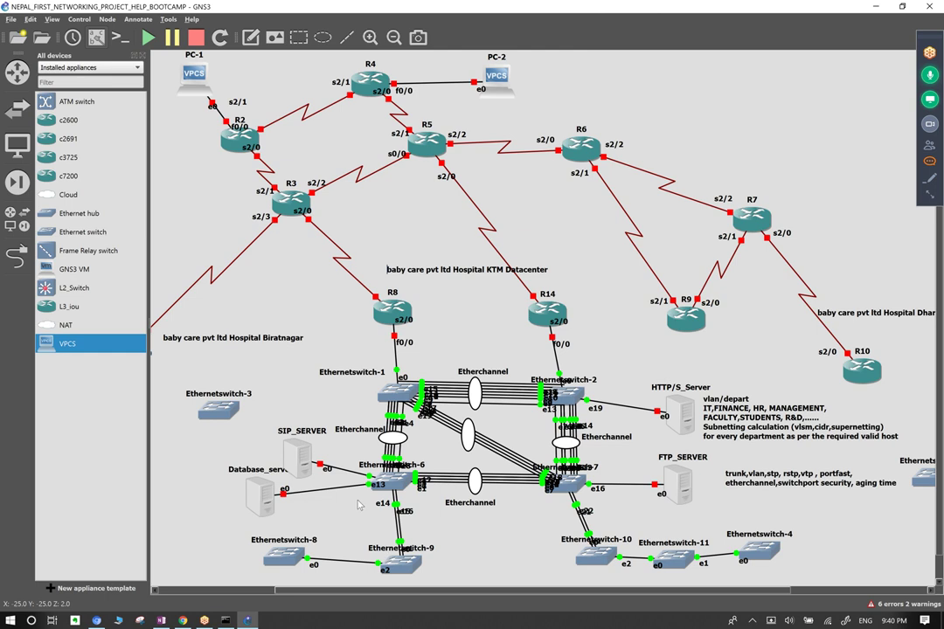
mouse_move(395, 479)
left_mouse_down()
mouse_move(404, 495)
mouse_move(395, 479)
left_mouse_up()
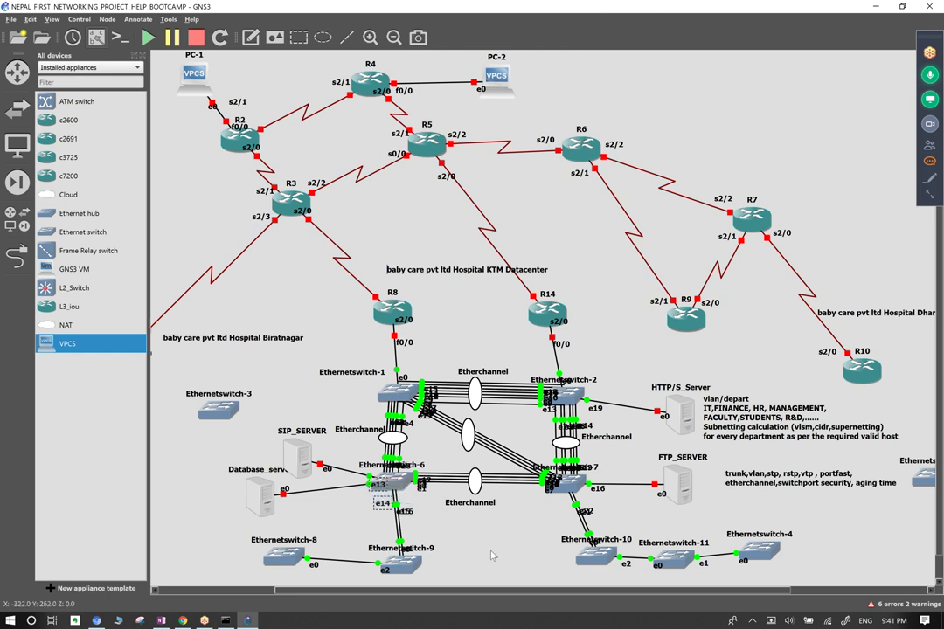
left_click(360, 464)
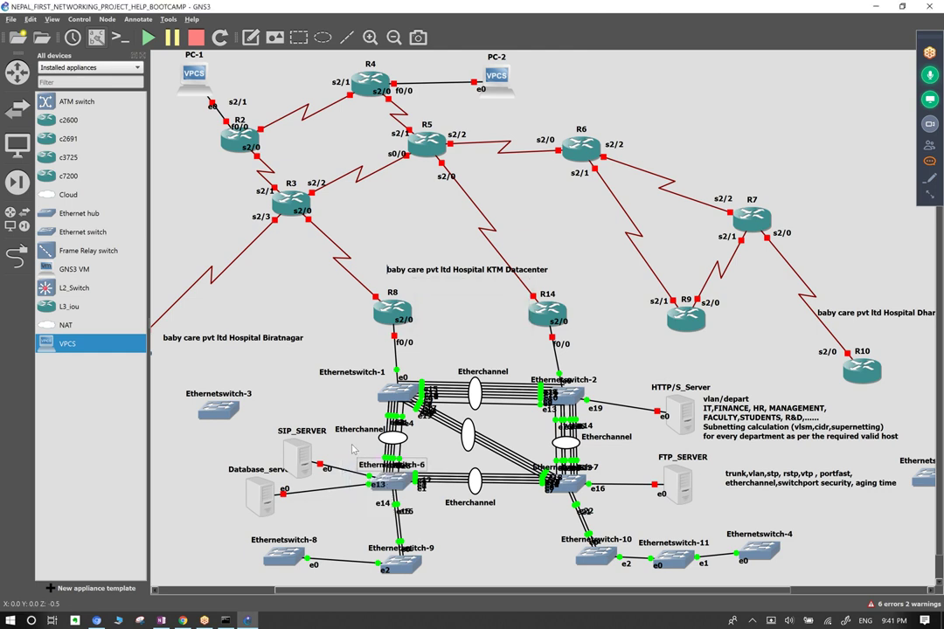
left_click(765, 413)
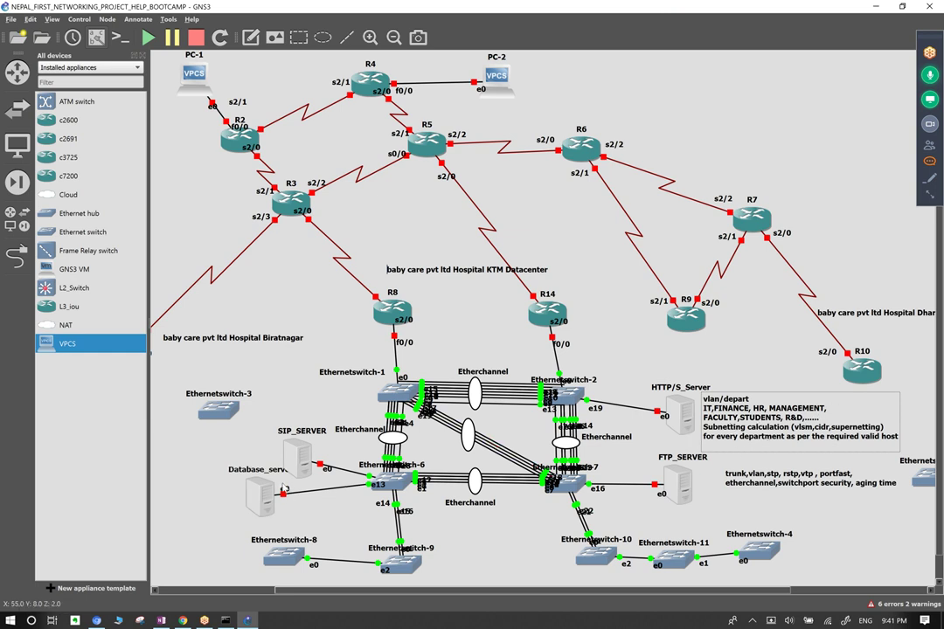
Drop a VPCS host as PC-3 at lower left, left of Ethernetswitch-8, and adjust nearby devices.
scroll(245, 539, "down", 1)
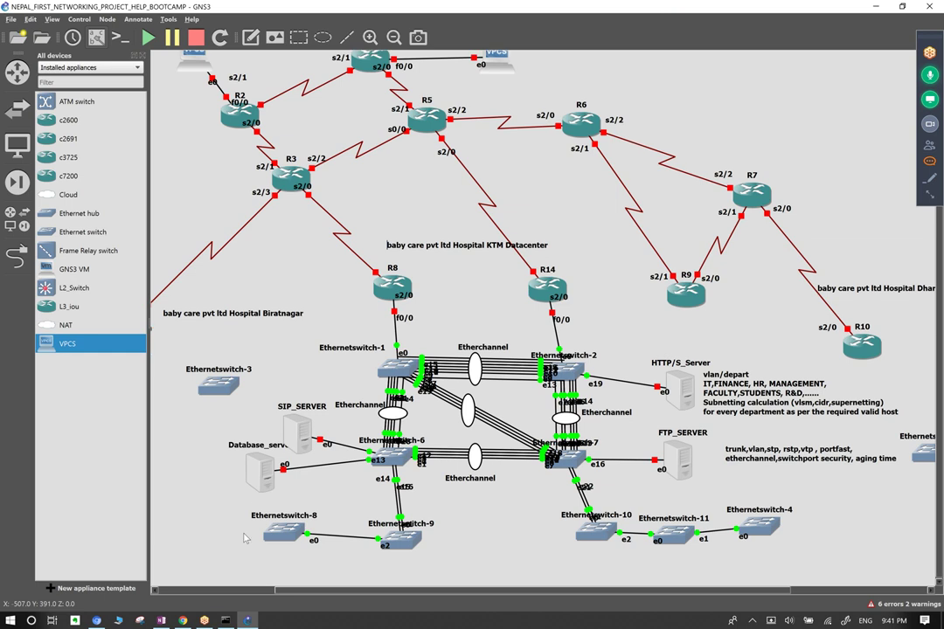
left_click_drag(82, 351, 206, 545)
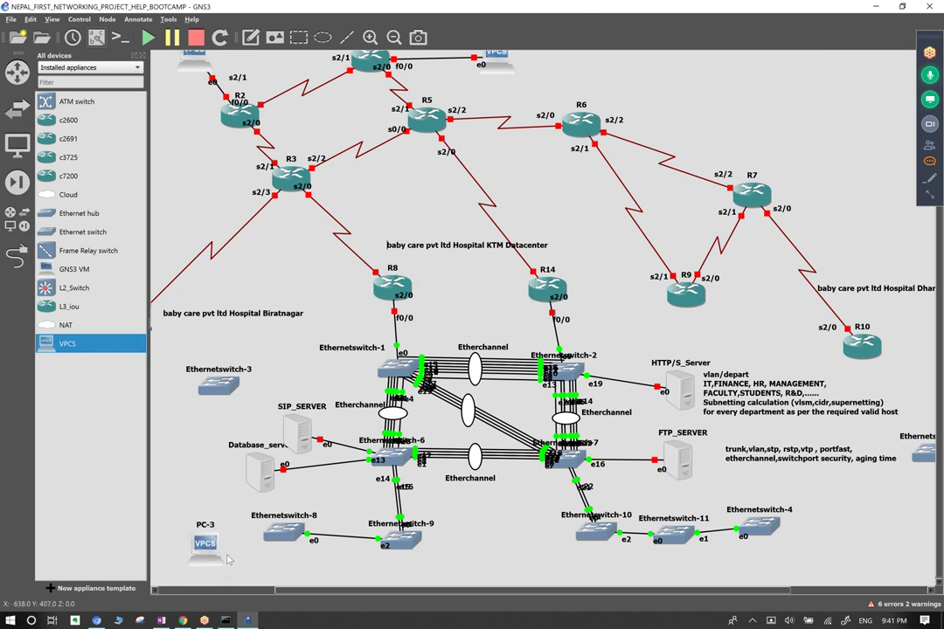
left_click_drag(238, 556, 237, 522)
left_click_drag(272, 554, 319, 564)
left_click_drag(403, 561, 428, 566)
left_click_drag(739, 346, 789, 437)
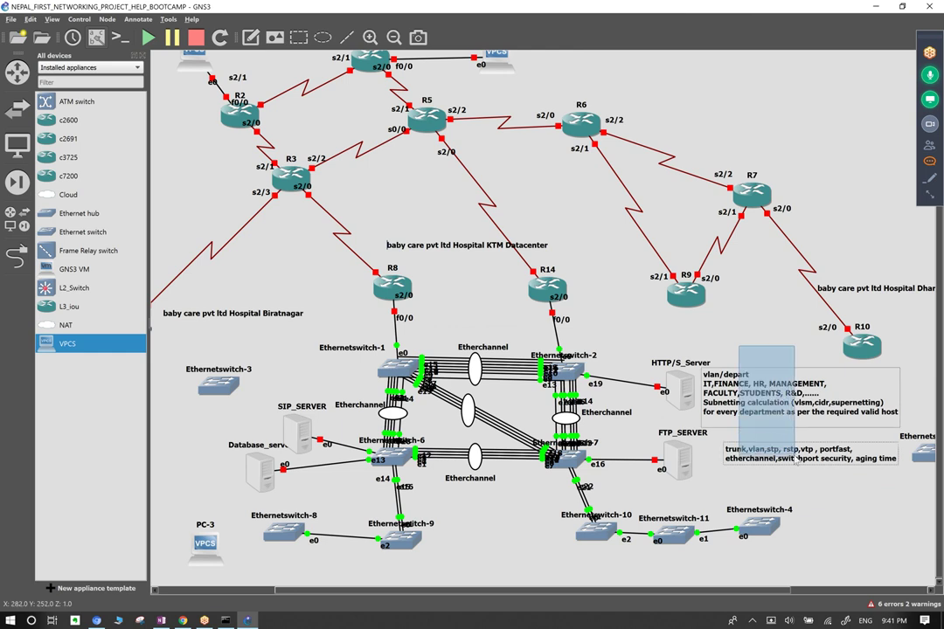
left_click_drag(472, 515, 380, 569)
left_click(380, 568)
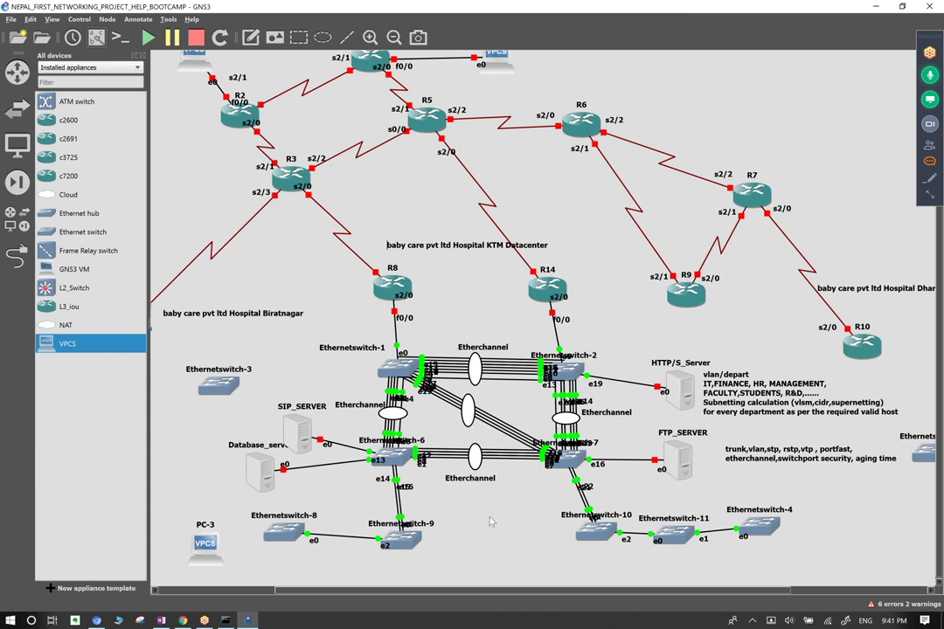
Glance at the meeting chat, then add an 'intervlan routing' note just right of R8.
left_click_drag(389, 520, 190, 596)
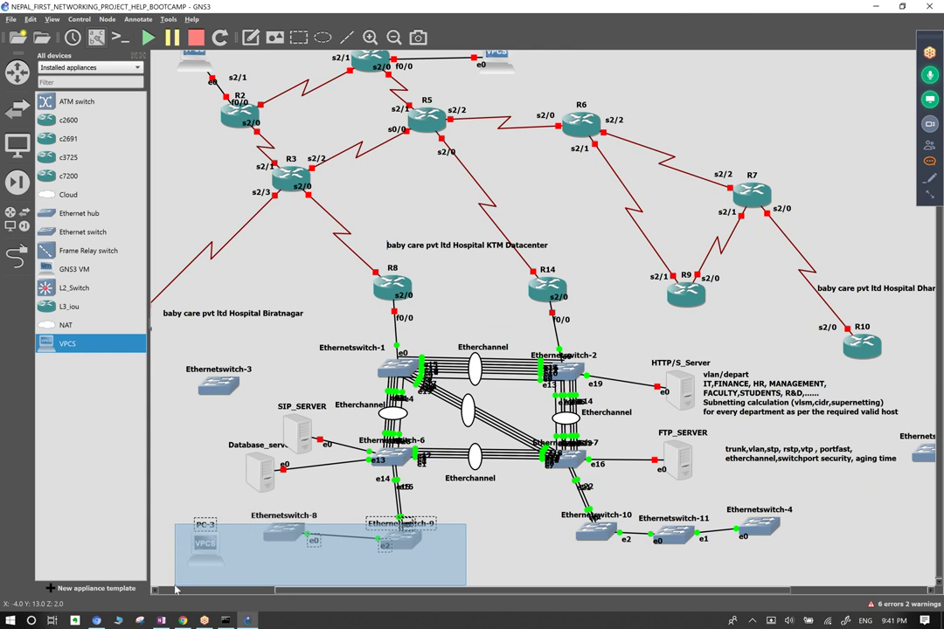
left_click_drag(565, 581, 874, 500)
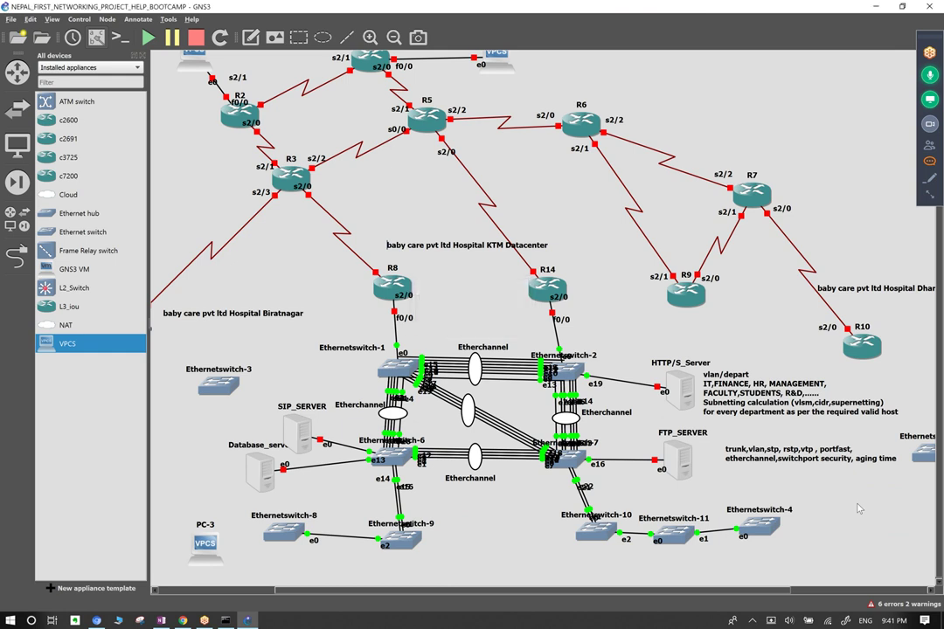
left_click(929, 162)
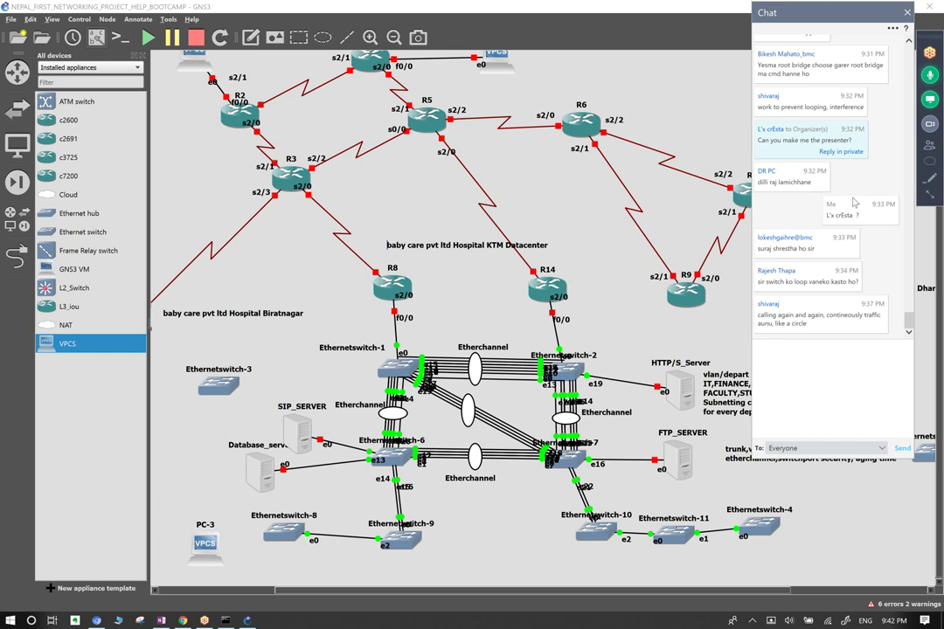
left_click(907, 13)
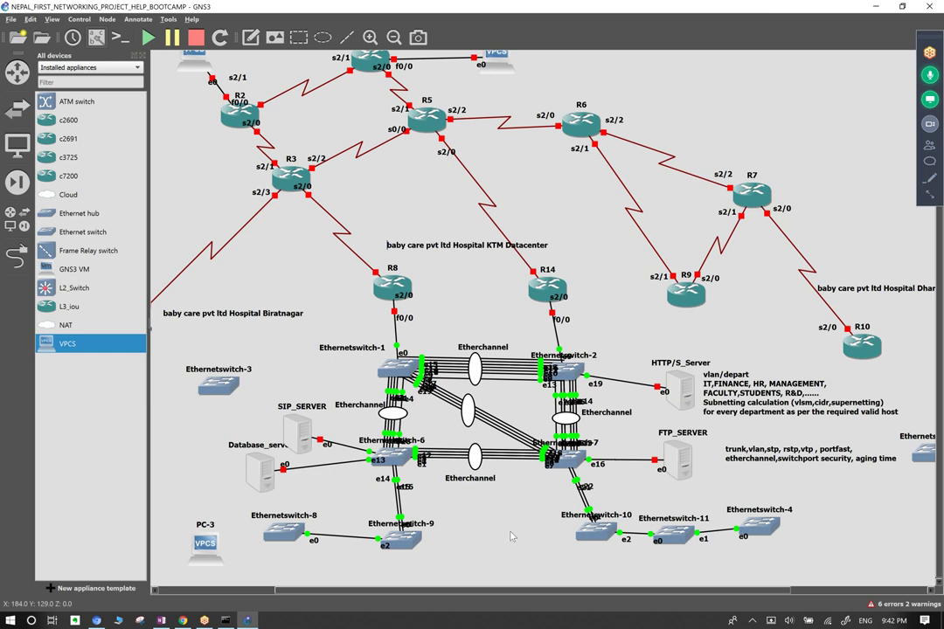
left_click_drag(413, 524, 280, 564)
type("intervlan routing")
Finish the 'intervlan routing' note and move it up beside R14.
left_click(445, 302)
left_click_drag(445, 303, 473, 272)
double_click(473, 271)
left_click(472, 315)
Check the nearby switches and notes, then settle the note in the gap beside R8.
left_click_drag(188, 499, 472, 577)
left_click_drag(707, 393, 718, 403)
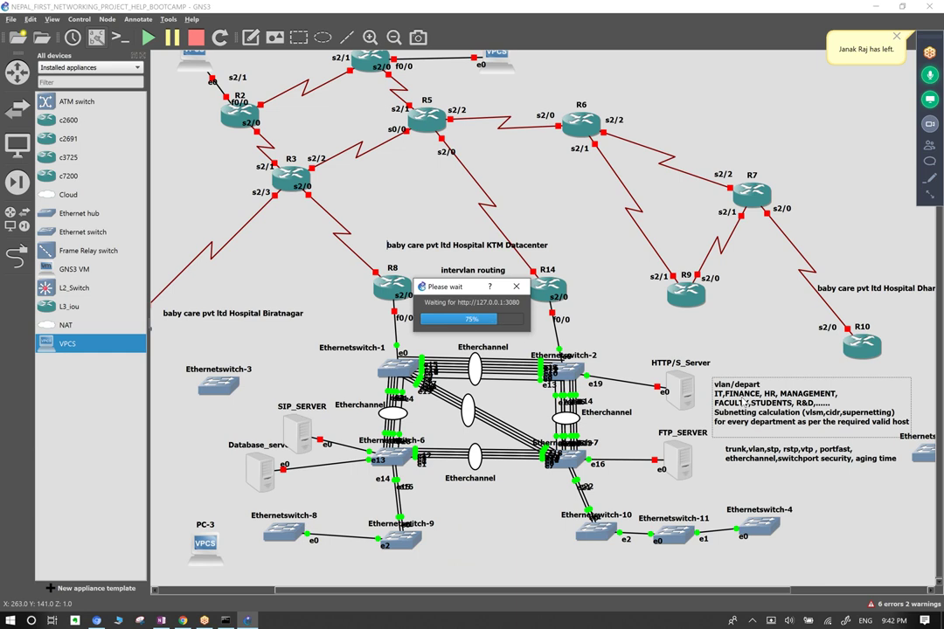
left_click_drag(757, 357, 781, 431)
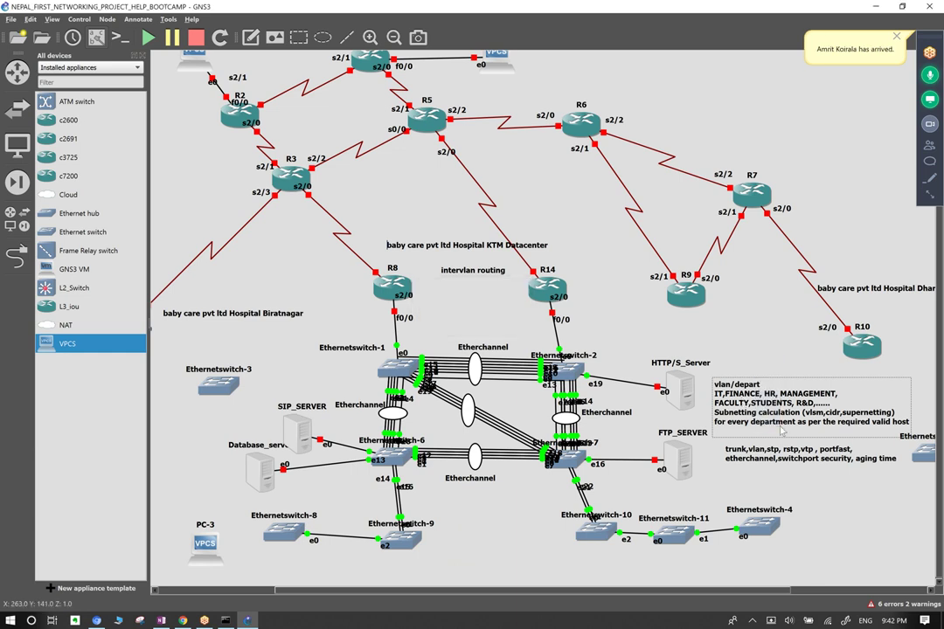
left_click_drag(517, 523, 602, 456)
left_click_drag(339, 496, 425, 440)
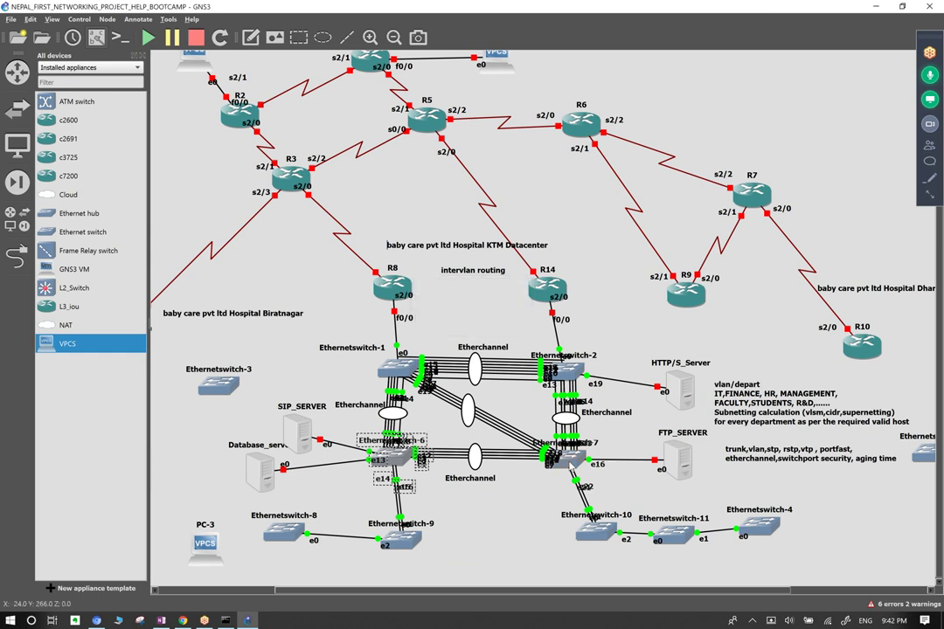
mouse_move(571, 467)
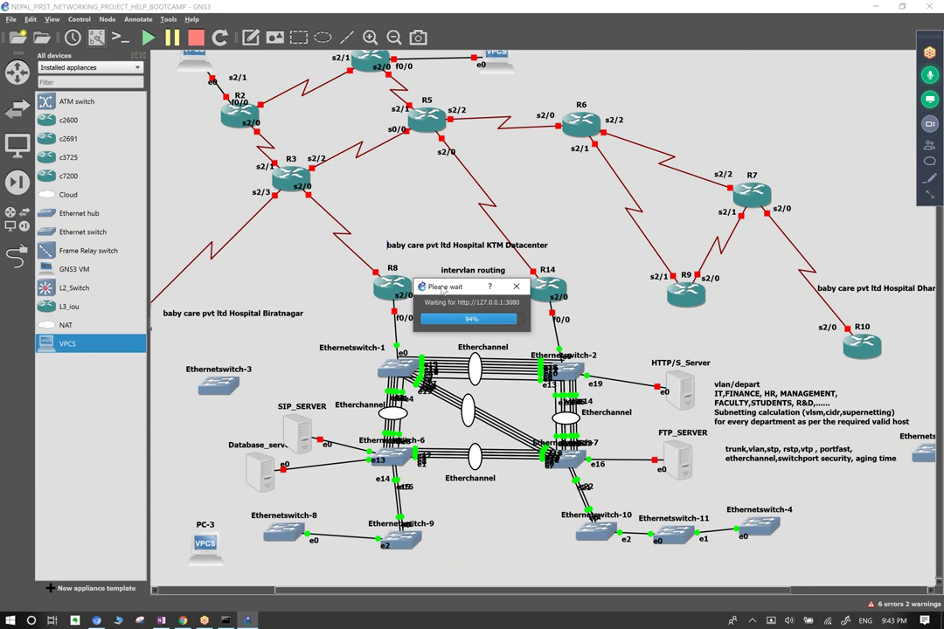
left_click(408, 298)
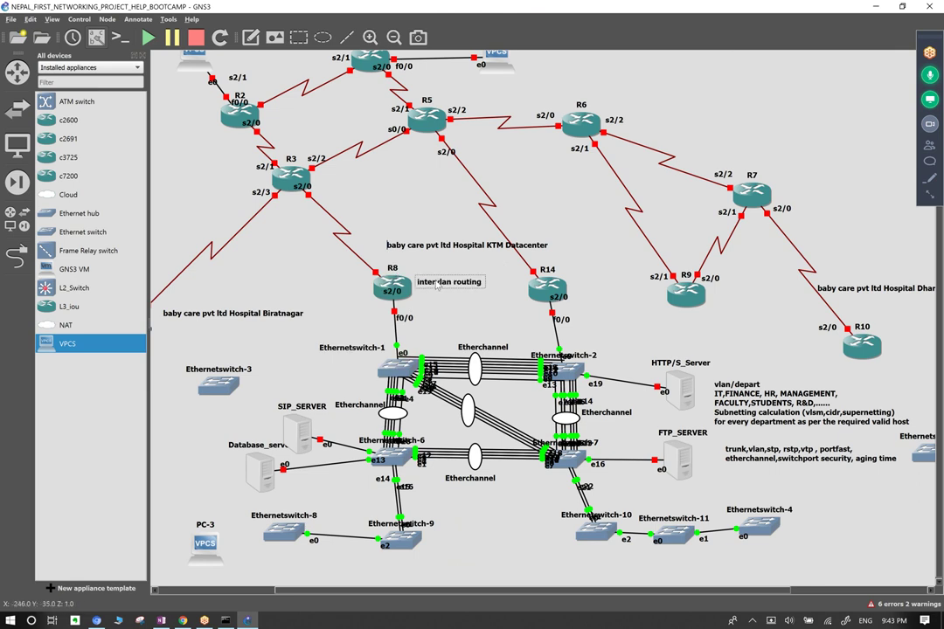
left_click_drag(461, 274, 437, 285)
Make the note's second line read 'nat(static nat)/pat' by inserting the parentheses and 'static nat'.
mouse_move(411, 377)
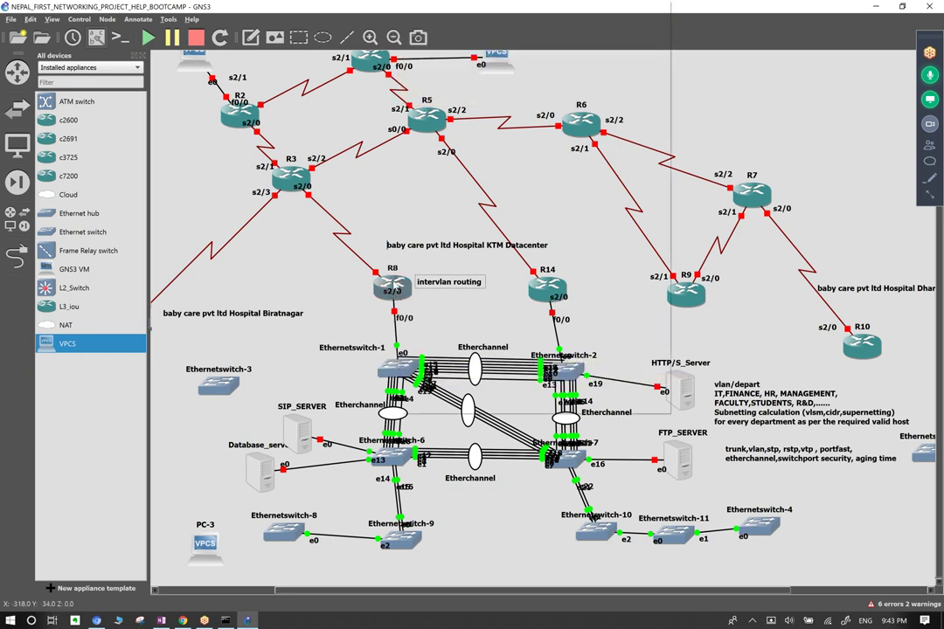
mouse_move(393, 284)
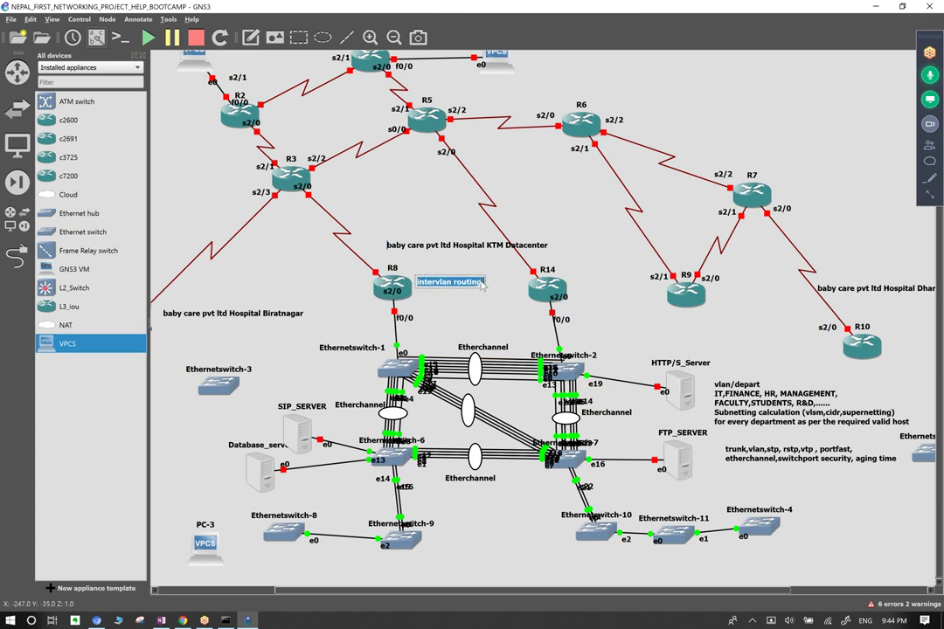
key("Return")
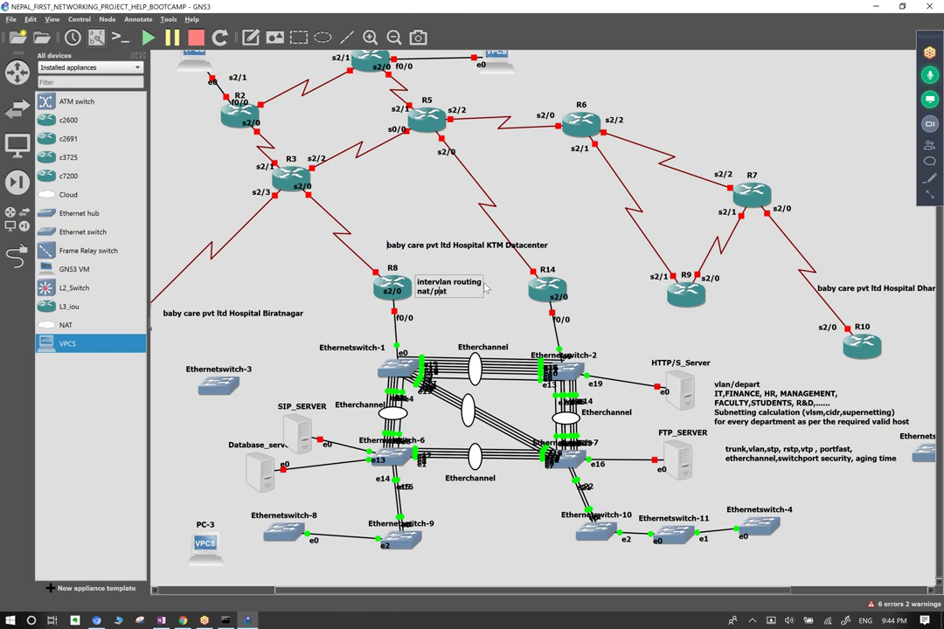
type("()")
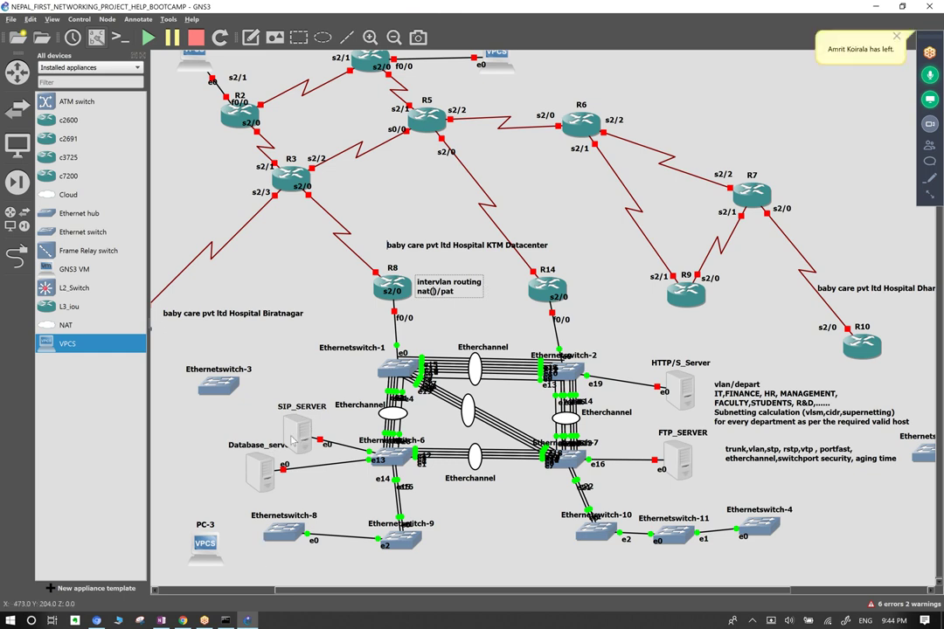
mouse_move(291, 441)
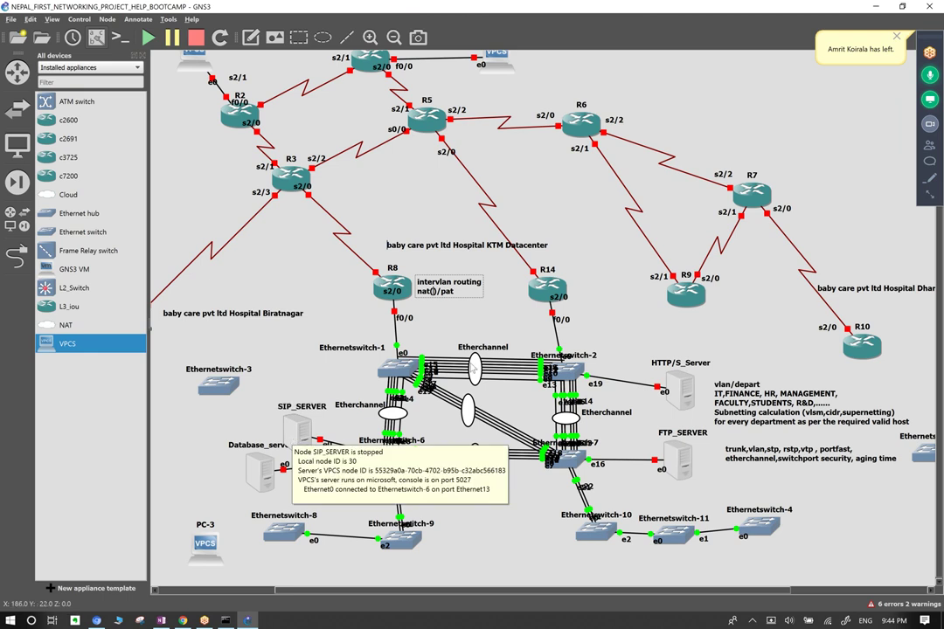
mouse_move(487, 69)
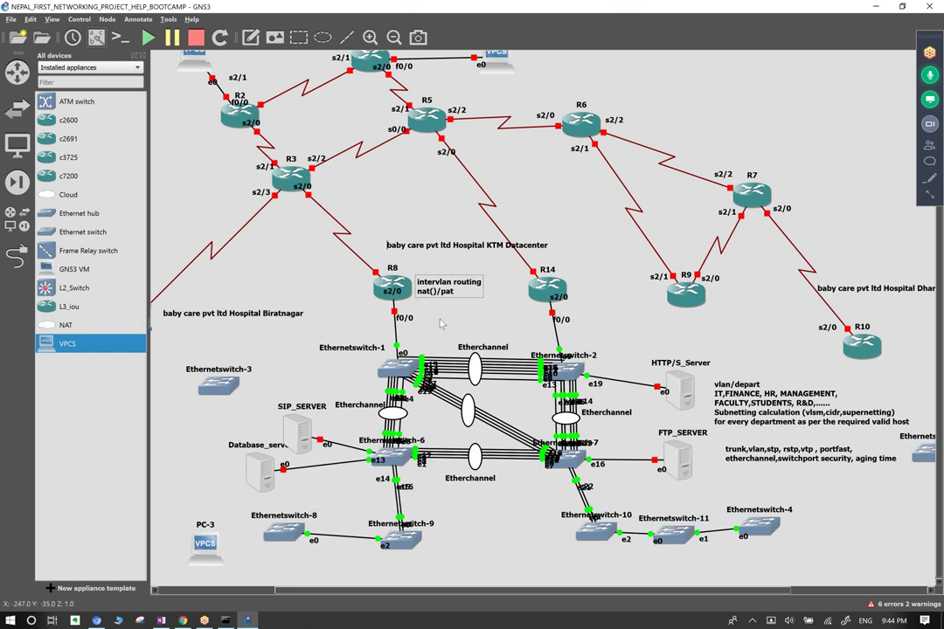
type("static nat")
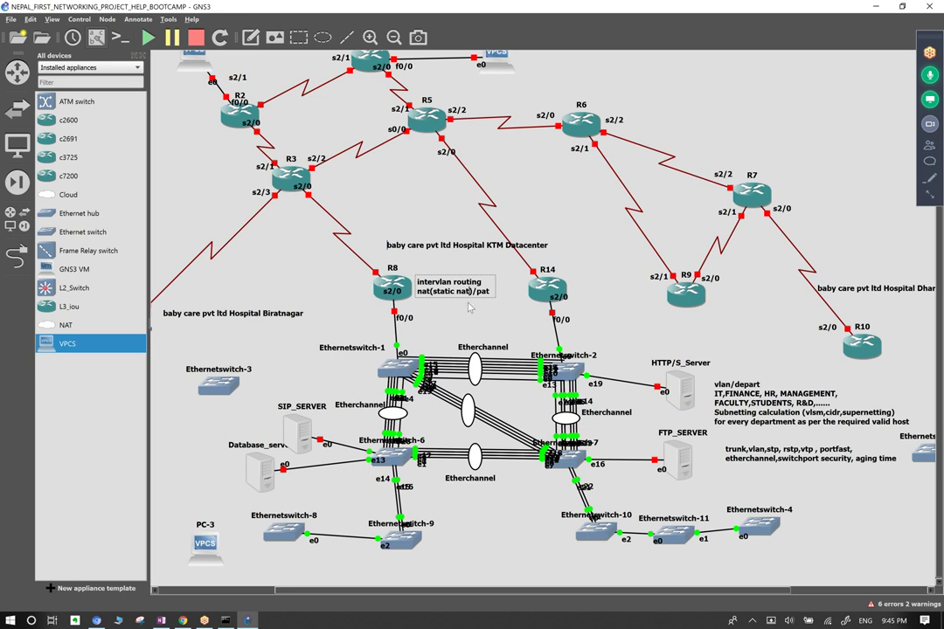
Add 'routing , static , default routing' to the R8 note on a new line.
key("Return")
left_click_drag(268, 352, 553, 573)
left_click(494, 496)
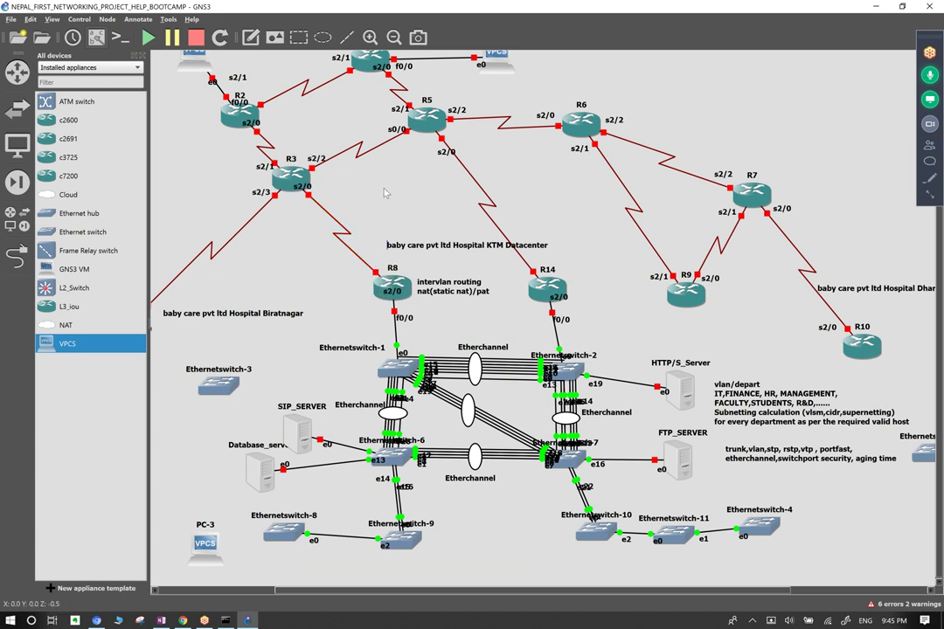
double_click(455, 305)
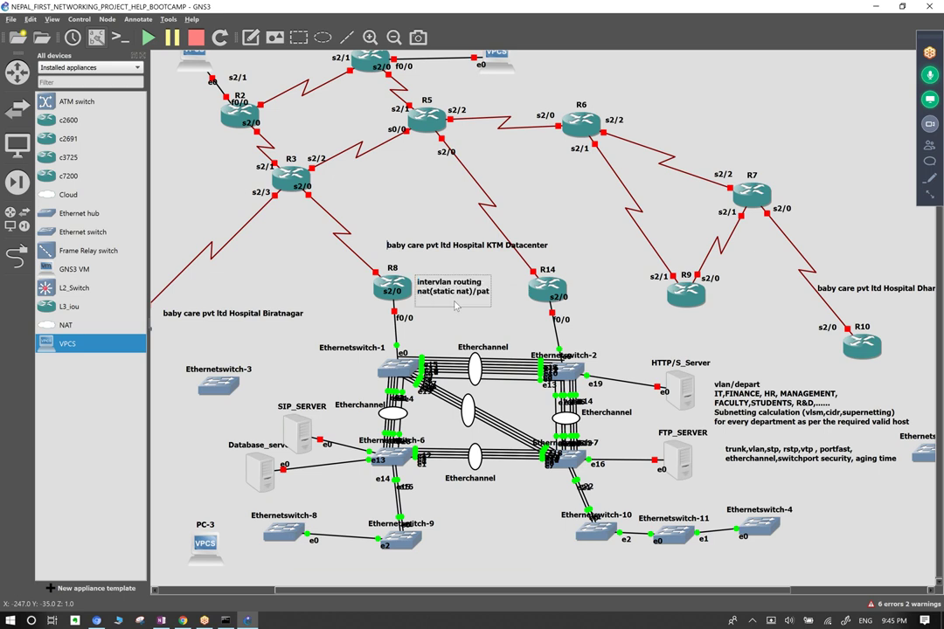
type("g , static")
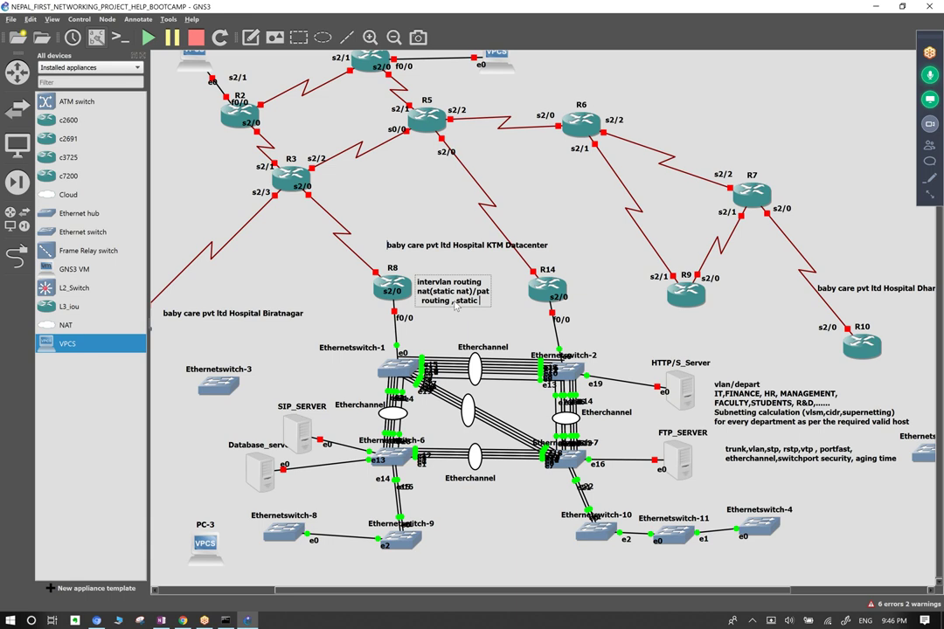
type(", default routing")
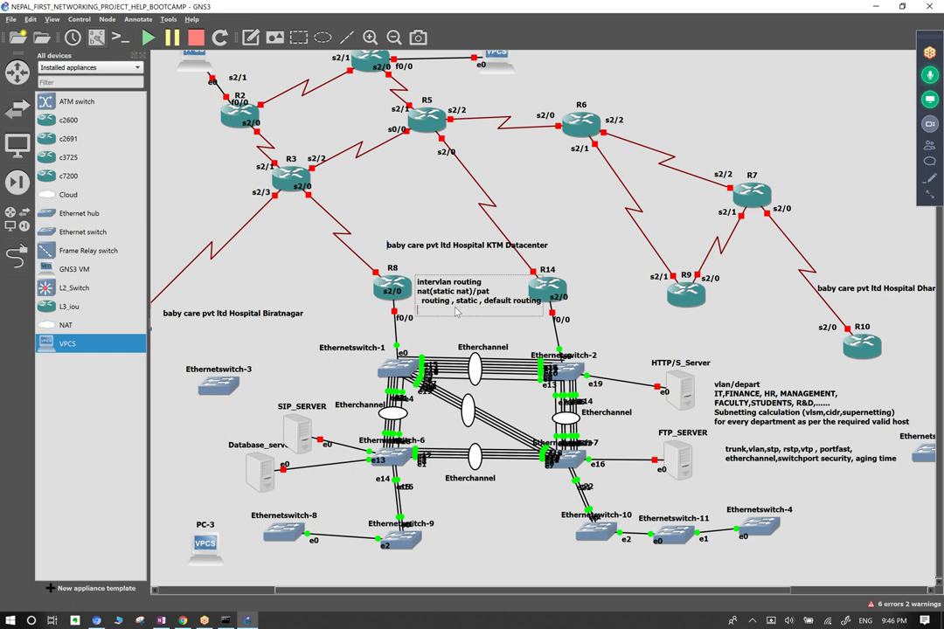
left_click(385, 262)
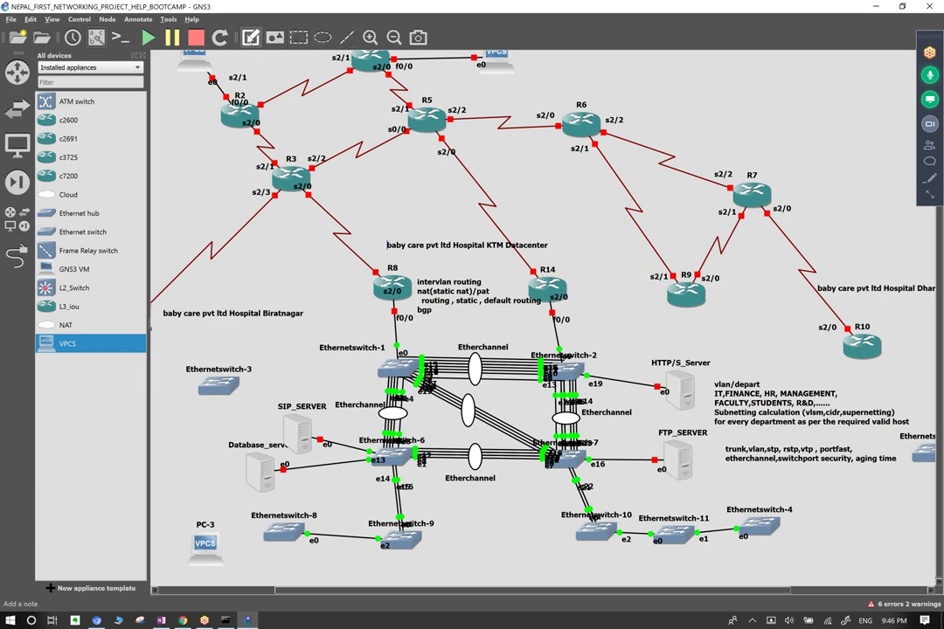
Begin a new 'bgp' note near R2, trimming it back to 'bg'.
left_click(301, 120)
type("bgp")
key("BackSpace")
key("BackSpace")
key("BackSpace")
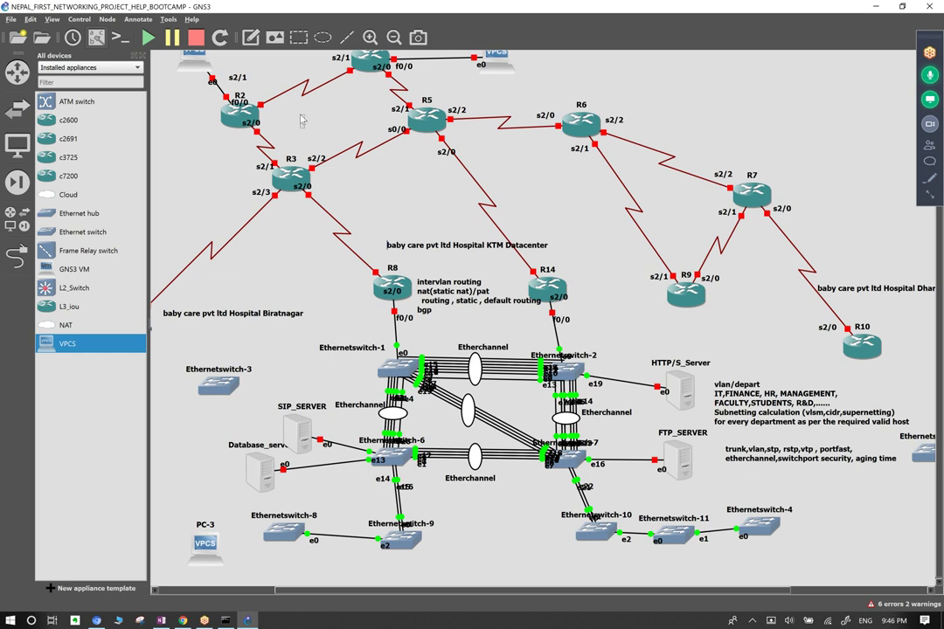
Write a two-line note beside R2 reading 'ibgp' and 'ebgp'.
left_click(306, 120)
type("bgp")
key("BackSpace")
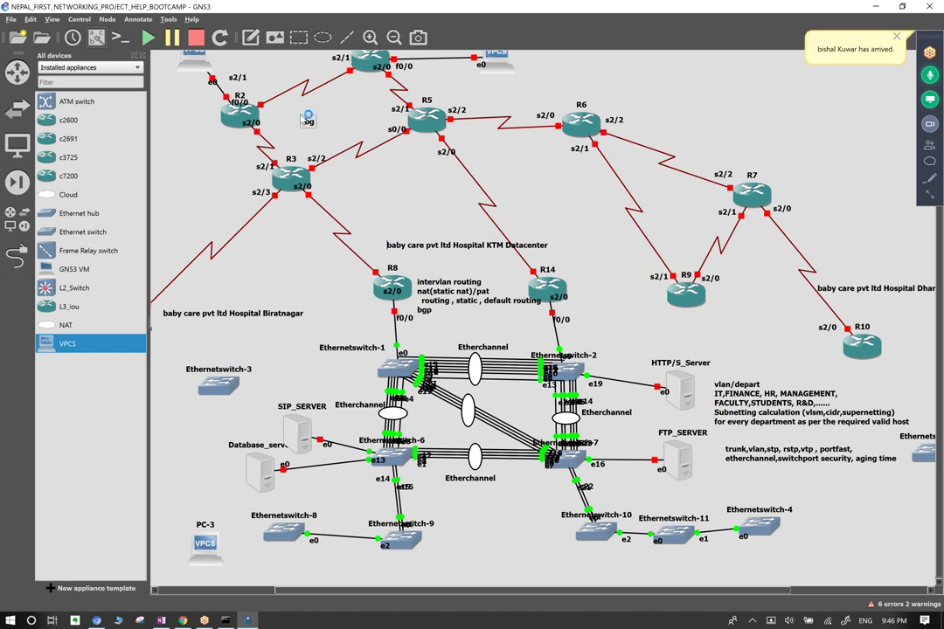
key("Return")
type("ebgp")
left_click(305, 122)
type("i")
left_click(361, 199)
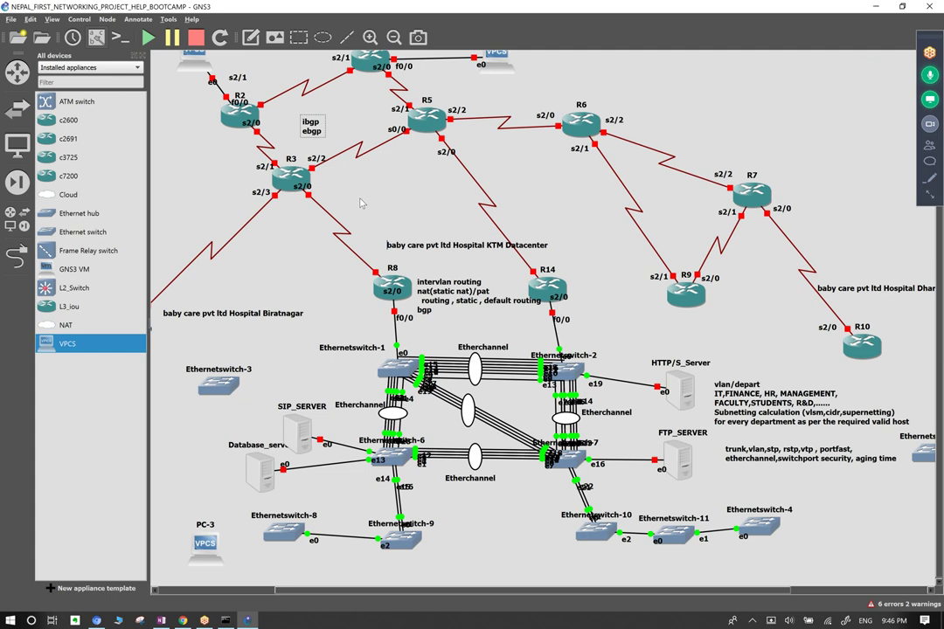
Position the ibgp / ebgp note between R2 and R4.
left_click_drag(312, 131, 326, 115)
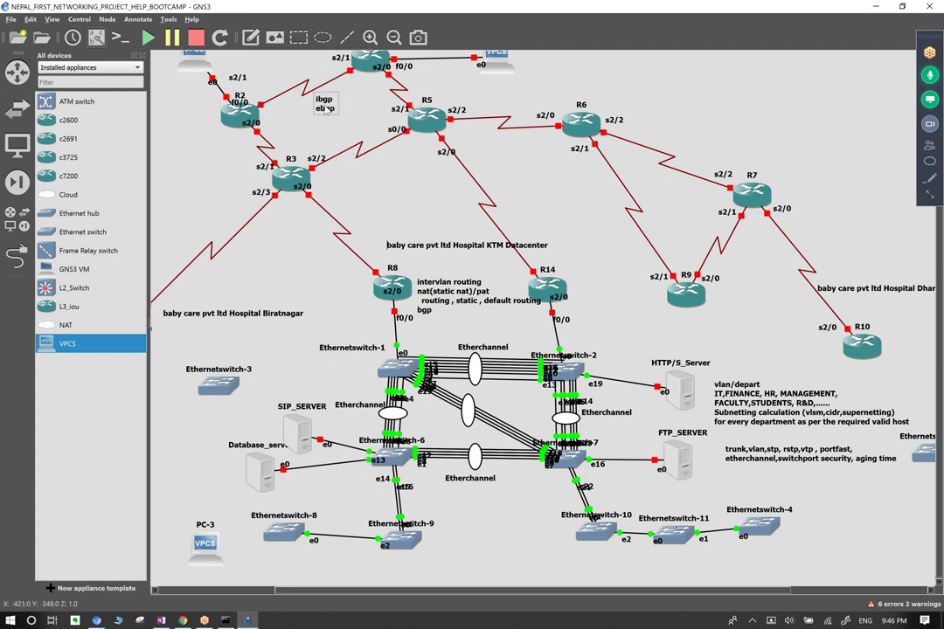
left_click_drag(327, 113, 302, 126)
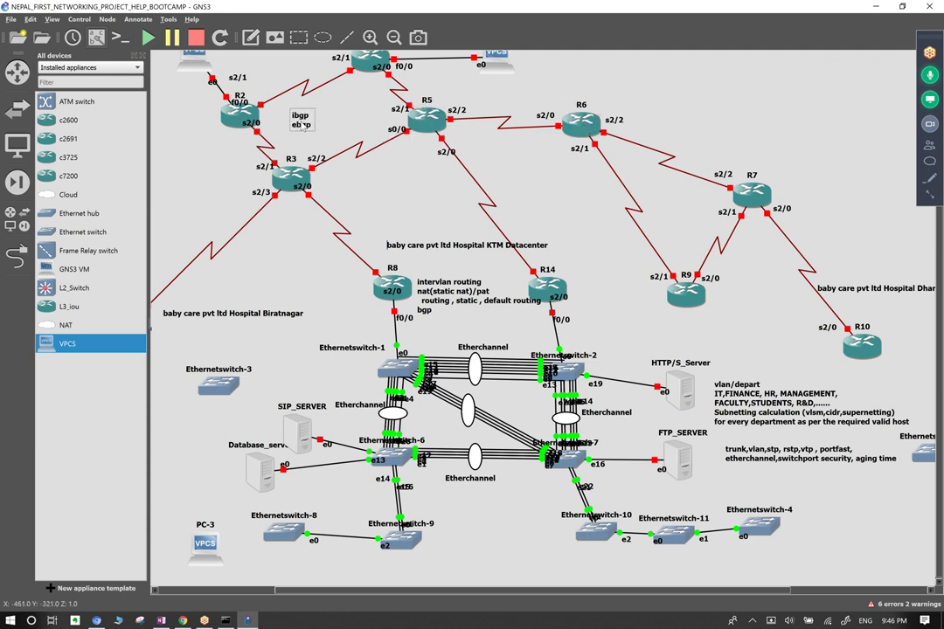
left_click(392, 182)
scroll(391, 192, "up", 1)
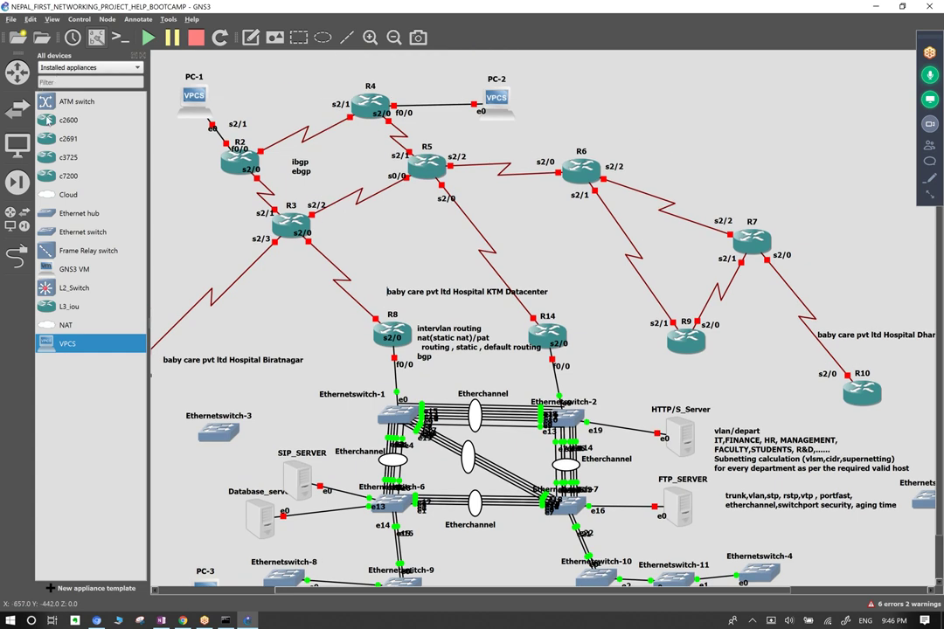
Place a Cloud node near PC-2 and try linking it, which fails for lack of ports.
left_click_drag(54, 194, 577, 108)
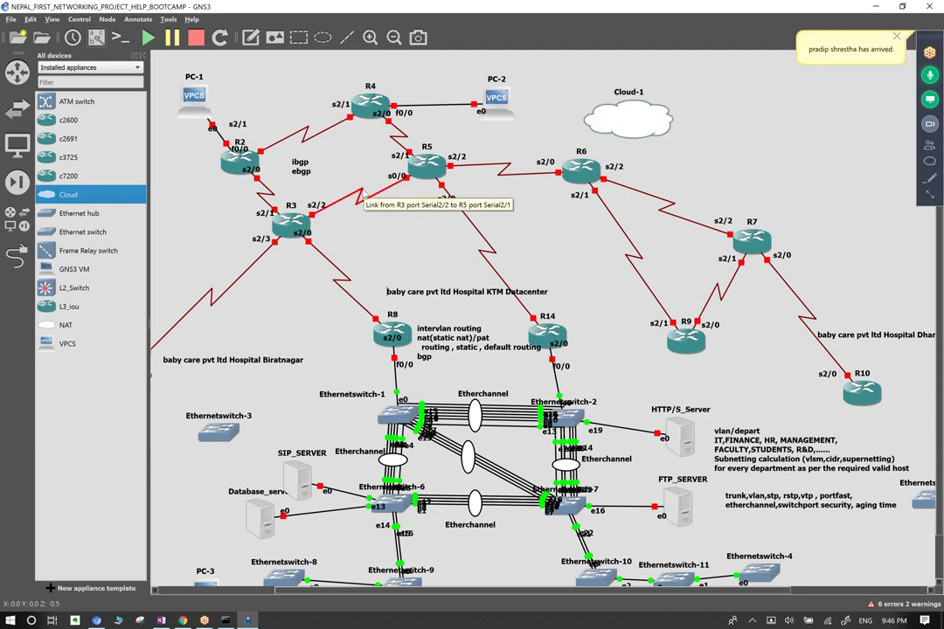
key("Delete")
left_click(629, 116)
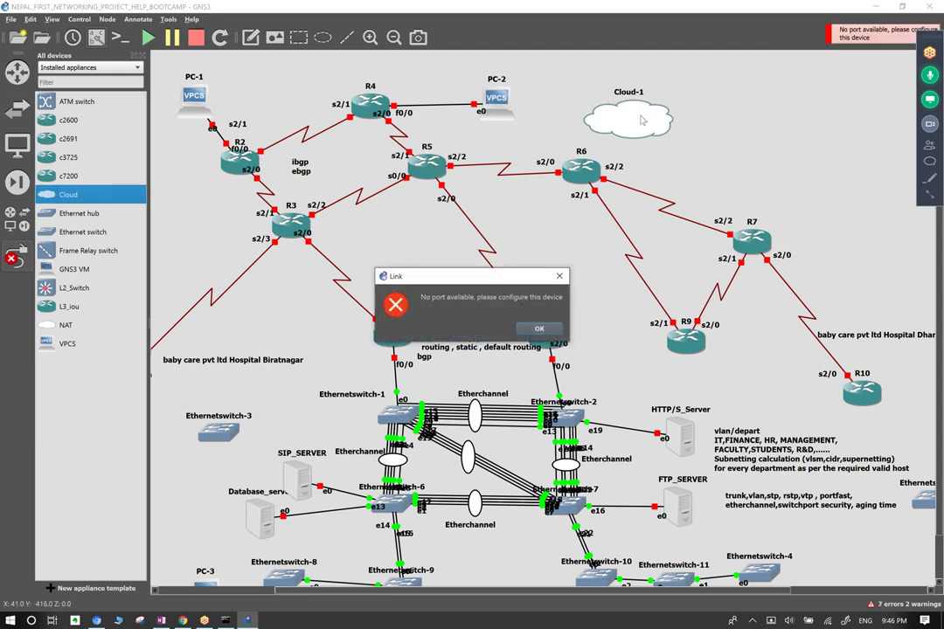
left_click(540, 329)
left_click(642, 111)
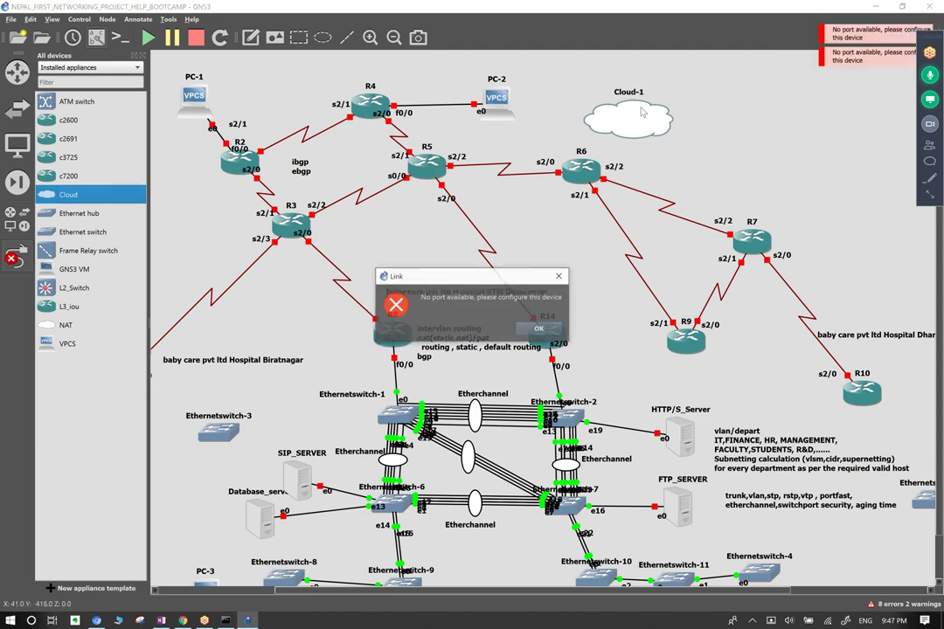
key("Return")
Delete Cloud-1 and place a NAT node above the R6 area instead.
right_click(629, 116)
left_click(636, 125)
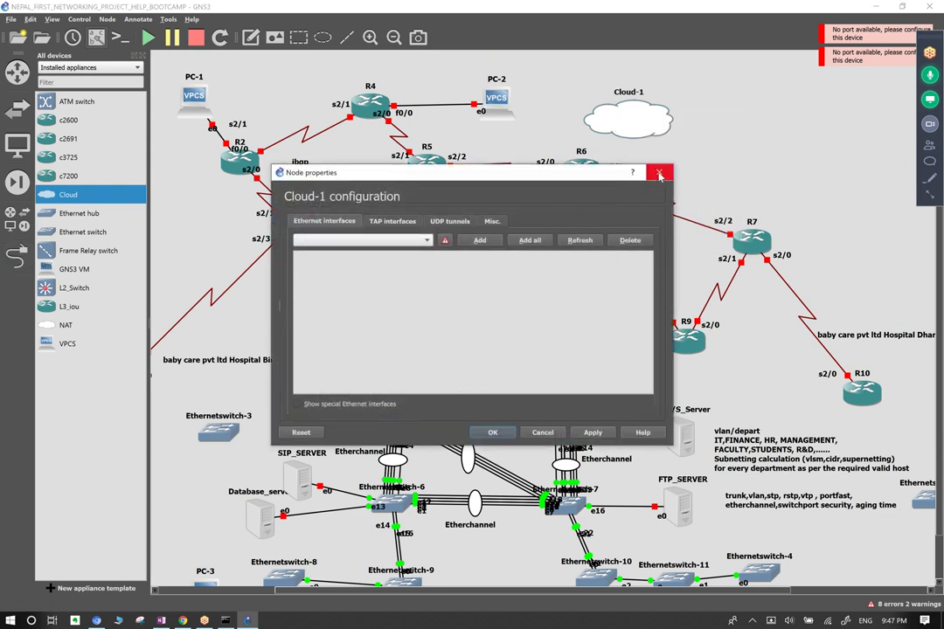
left_click(626, 167)
right_click(649, 123)
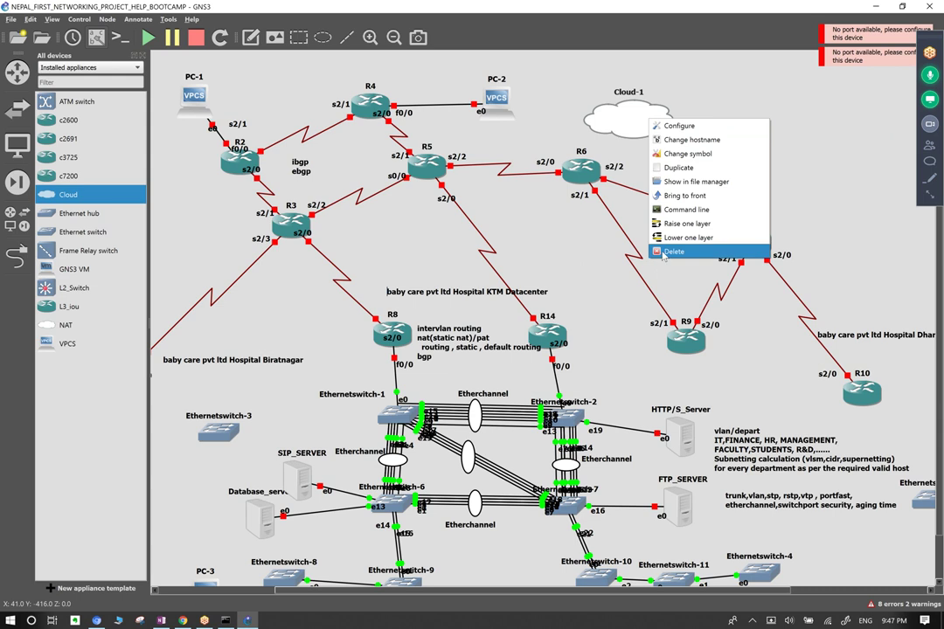
left_click(560, 219)
key("Escape")
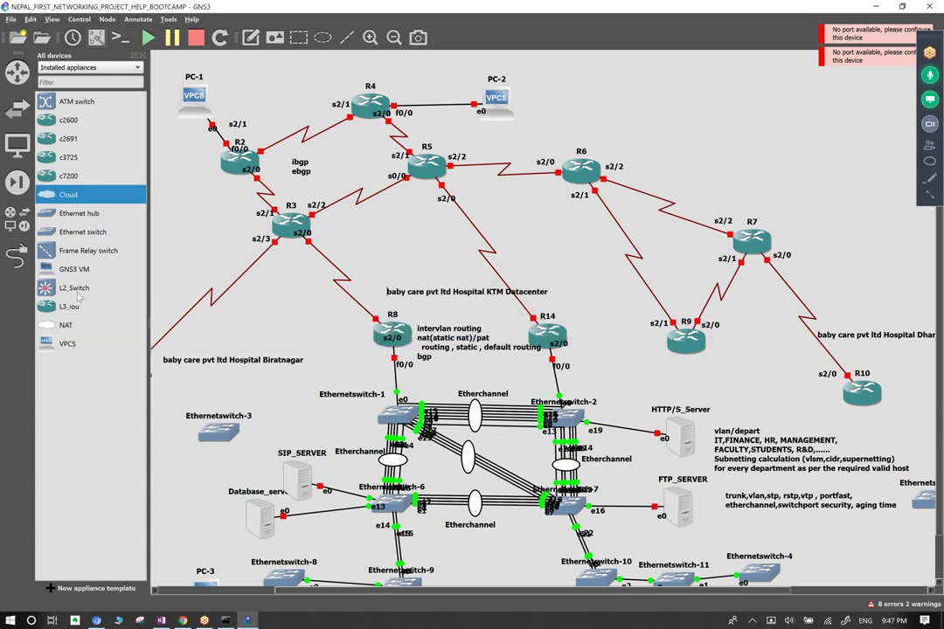
left_click(74, 326)
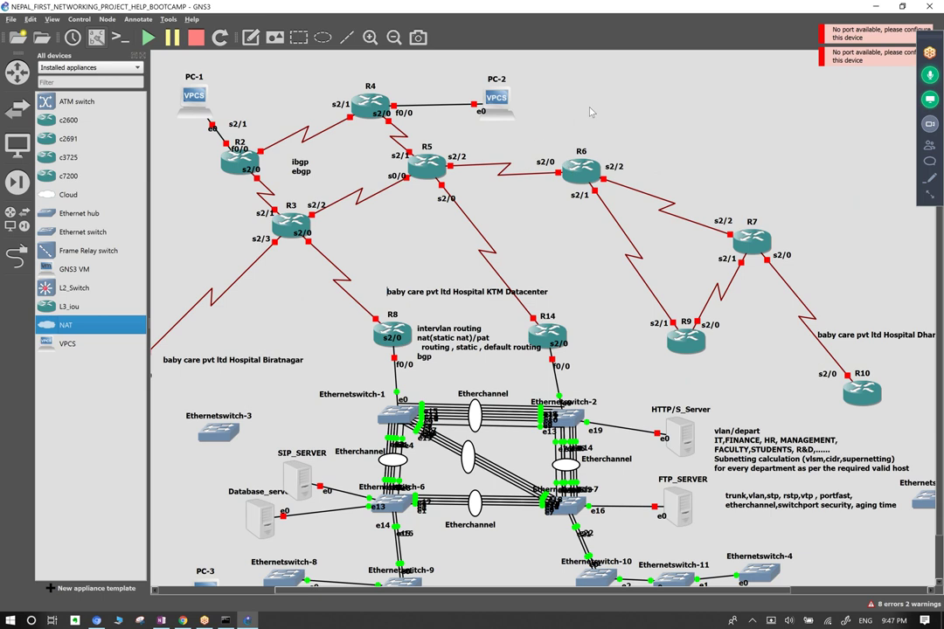
left_click(635, 125)
Link NAT-1's nat0 port to router R6's FastEthernet0/0.
left_click(635, 125)
left_click(651, 131)
left_click(496, 107)
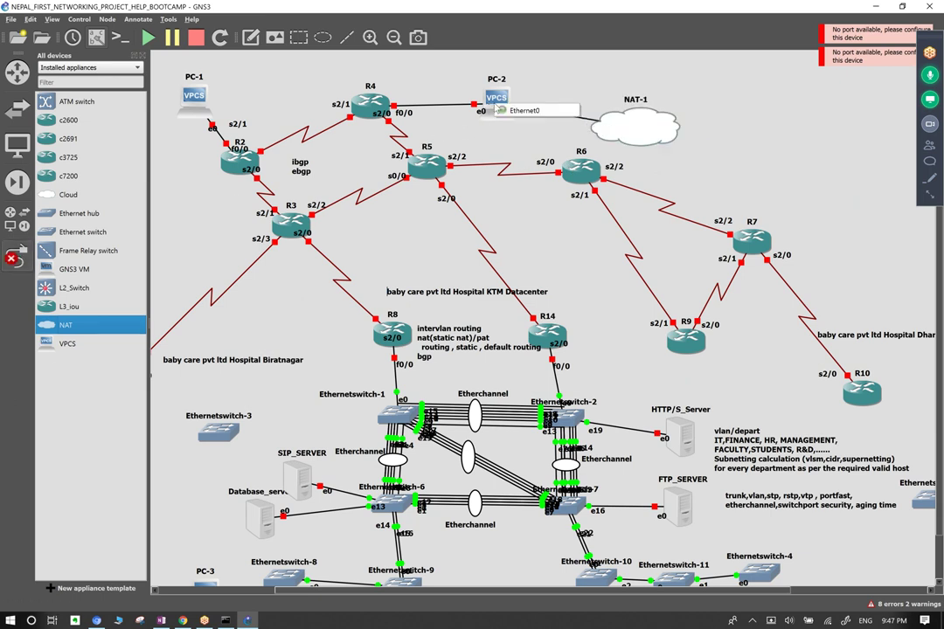
left_click(476, 96)
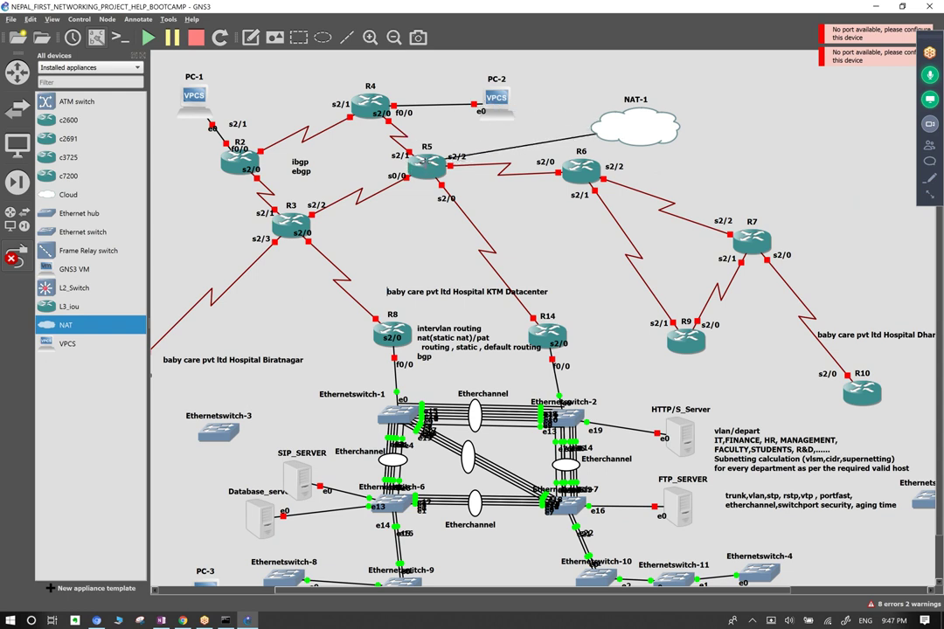
left_click(425, 162)
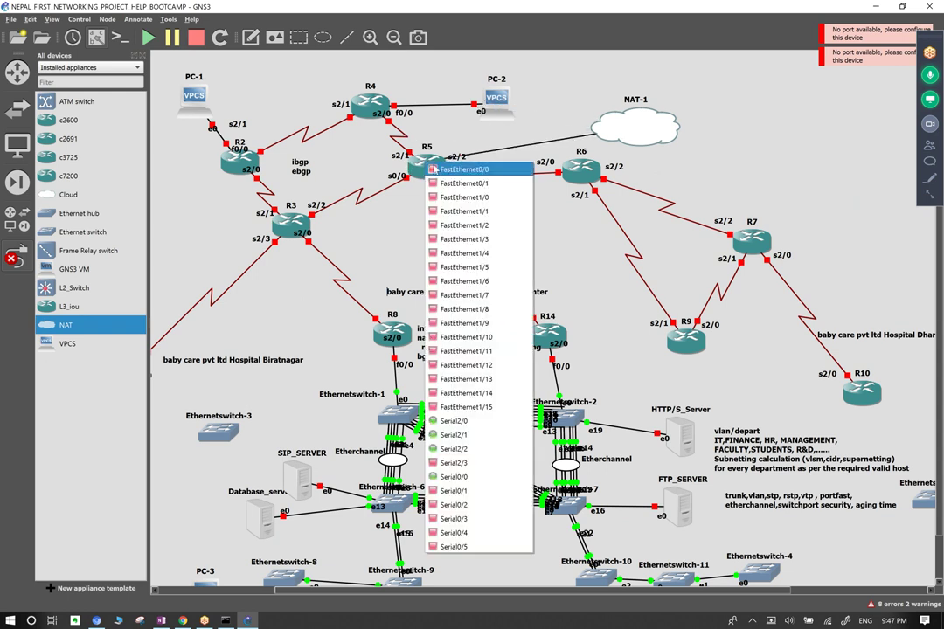
left_click(585, 169)
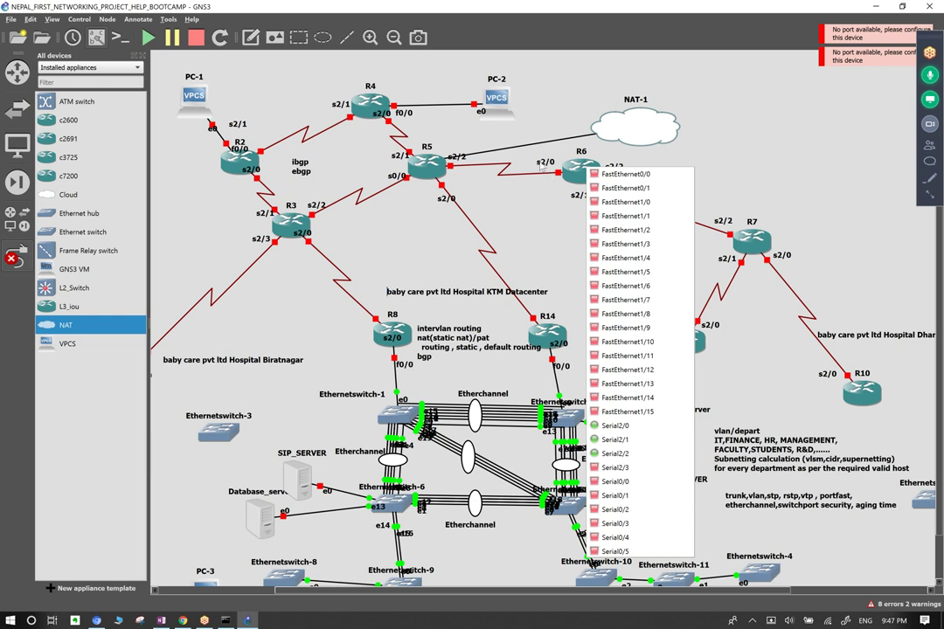
key("Escape")
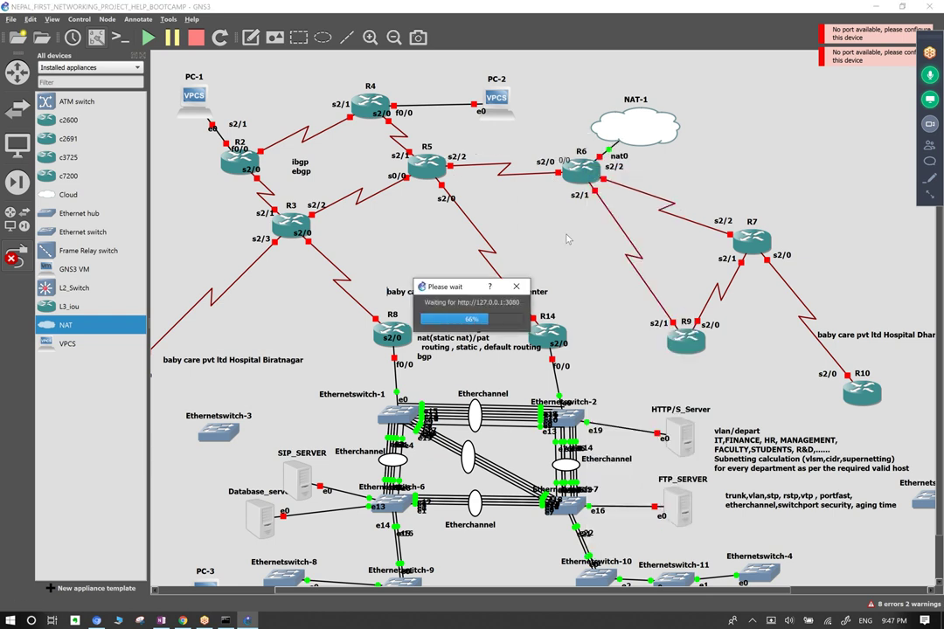
Move NAT-1 up above R6 and select the top routers and PCs.
left_click_drag(632, 123, 478, 80)
left_click_drag(173, 59, 809, 275)
left_click_drag(808, 271, 810, 269)
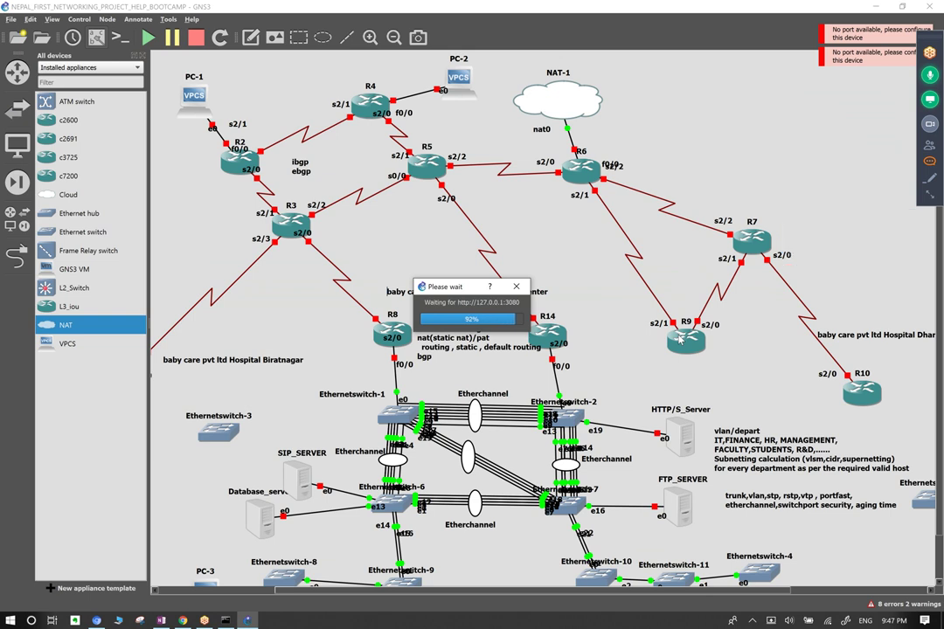
Raise R9 between R6 and R7, shift R7 right, and select NAT-1.
left_click_drag(680, 341, 653, 259)
left_click_drag(756, 241, 826, 238)
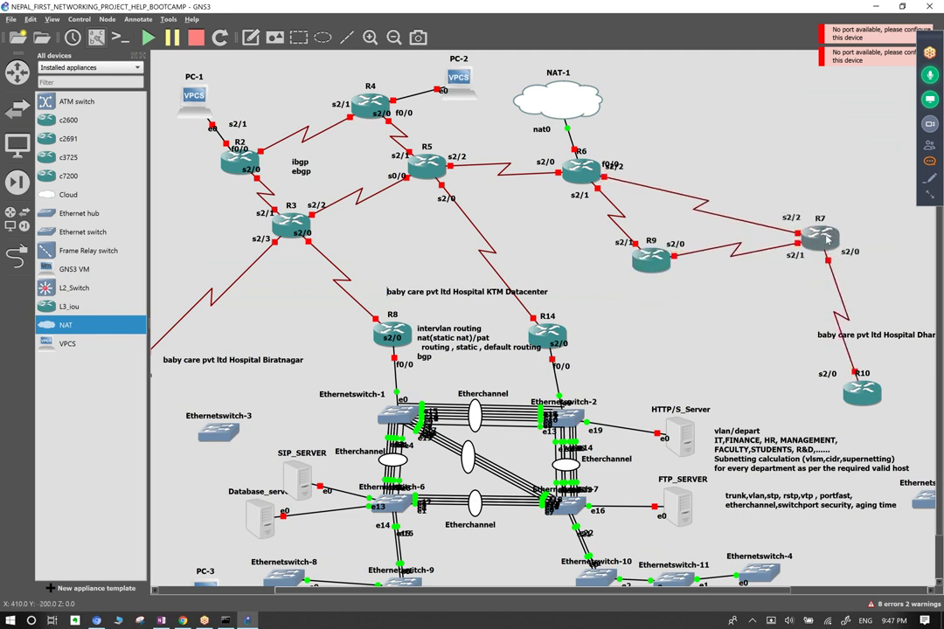
left_click_drag(660, 255, 660, 236)
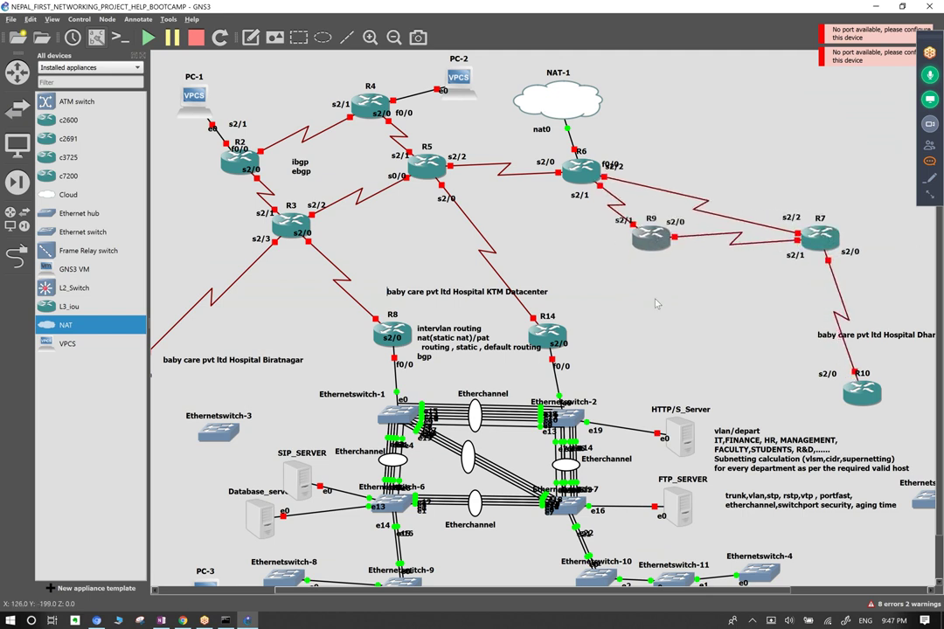
left_click_drag(888, 86, 157, 259)
left_click(605, 112)
left_click(600, 109)
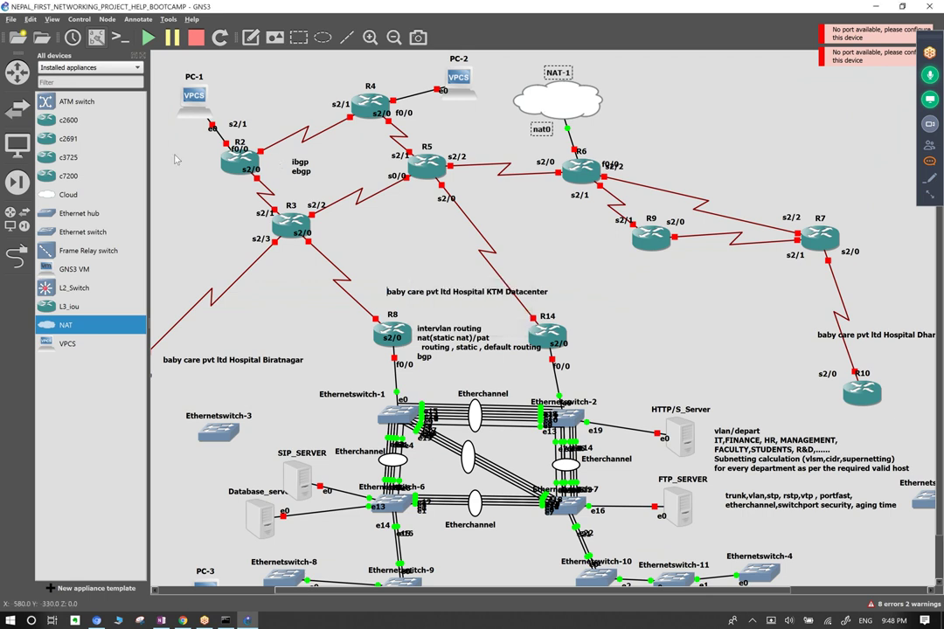
Hide the device list, then select the top-left devices and R6 with R9.
left_click(144, 55)
left_click_drag(82, 59, 418, 256)
left_click_drag(479, 147, 780, 260)
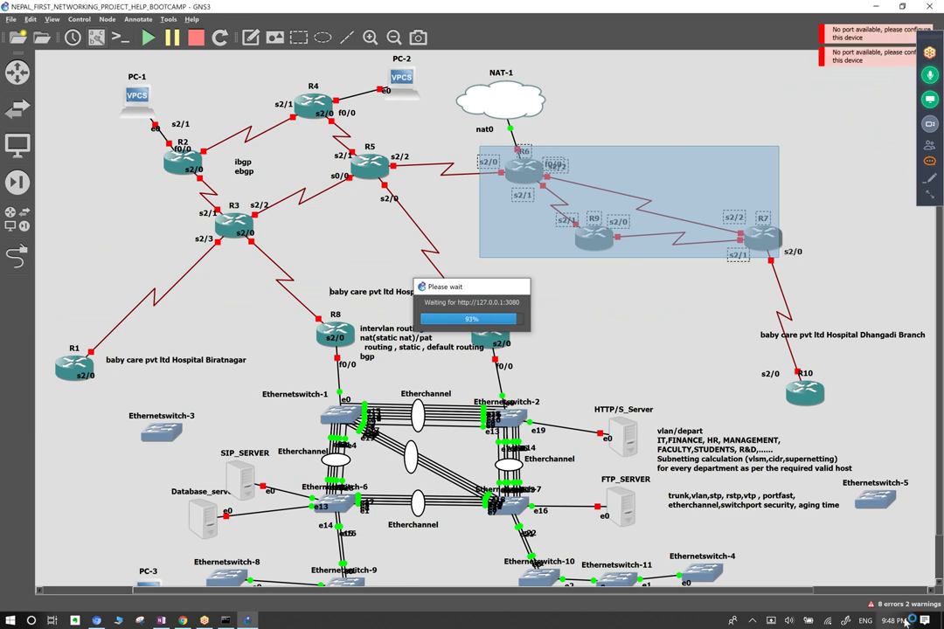
Open the latest hospital topology screen snip in Snip & Sketch from Windows Ink Workspace.
key("super+w")
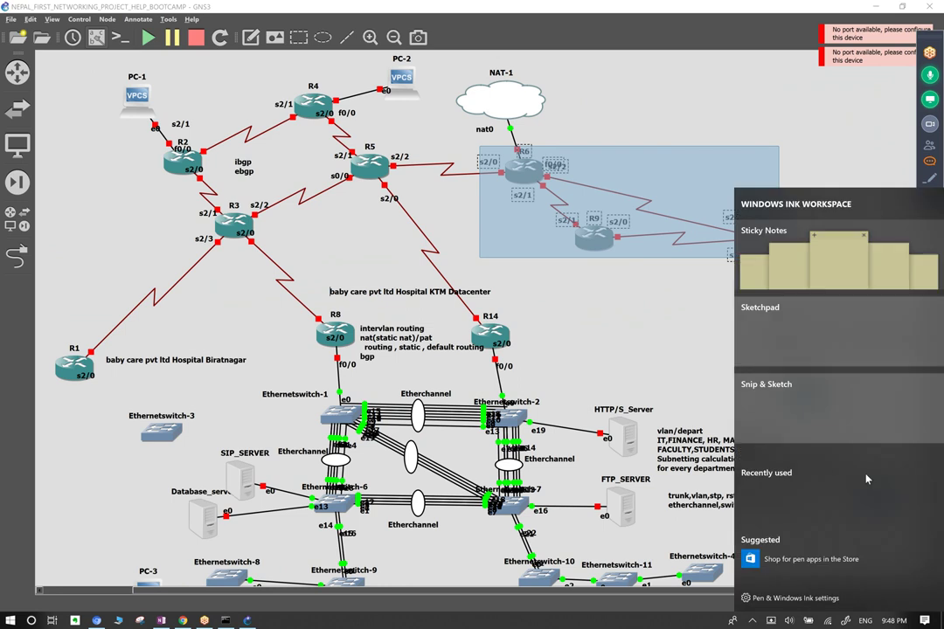
left_click(696, 358)
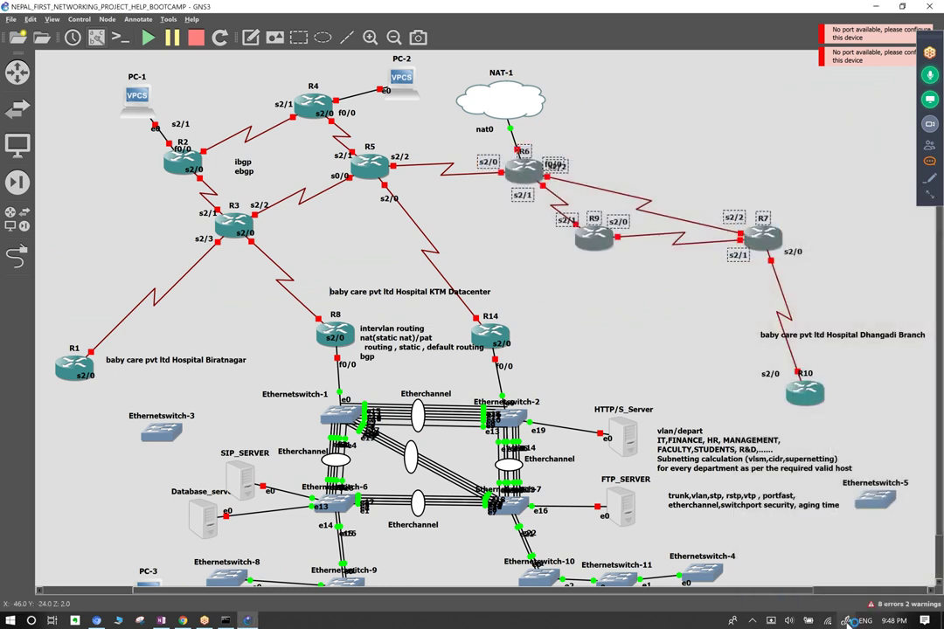
key("super+w")
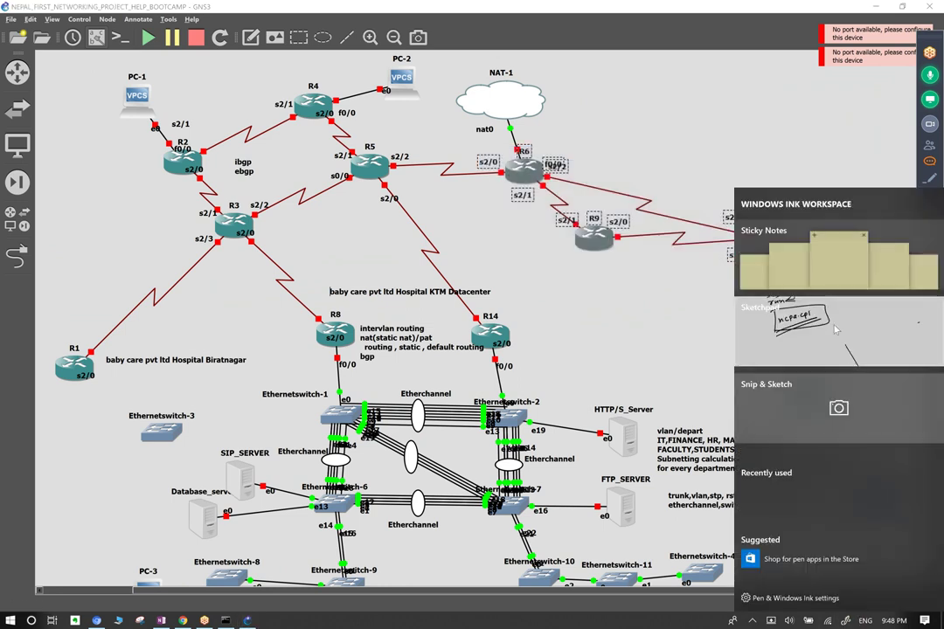
left_click(857, 404)
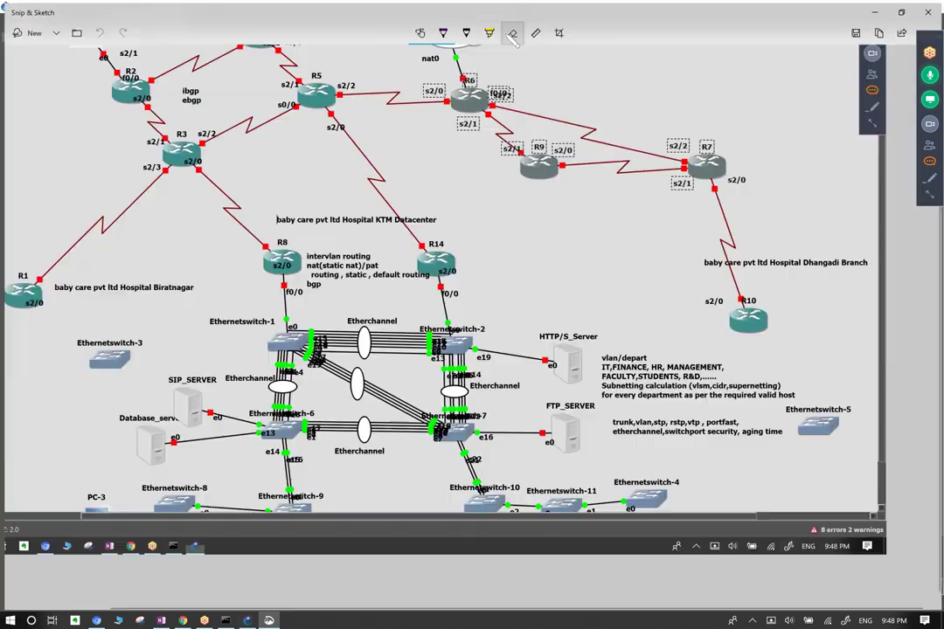
Maximize the snip and circle routers R2–R5 and the R6–R9–R7 group in purple ink.
double_click(434, 26)
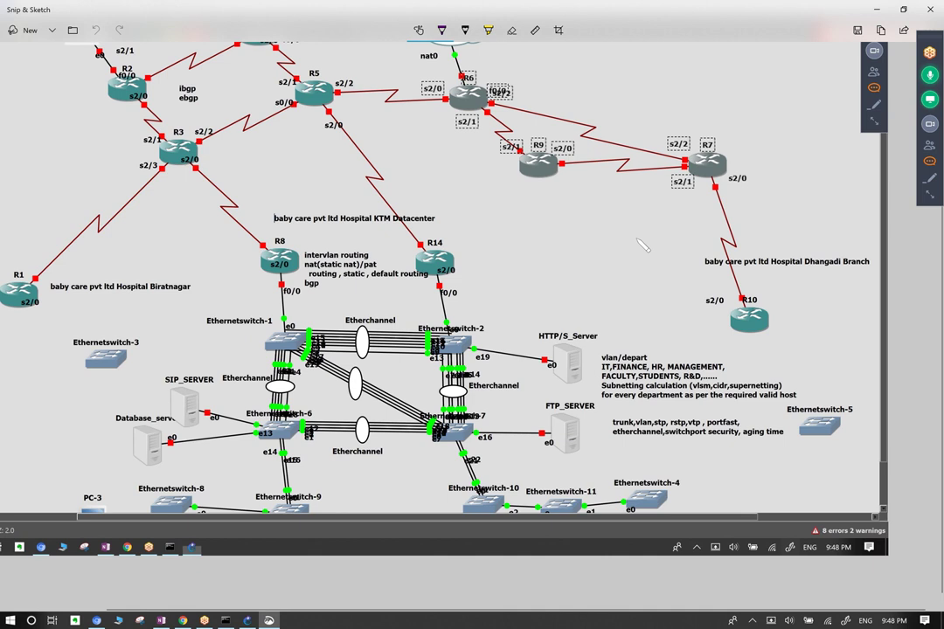
left_click_drag(668, 70, 684, 84)
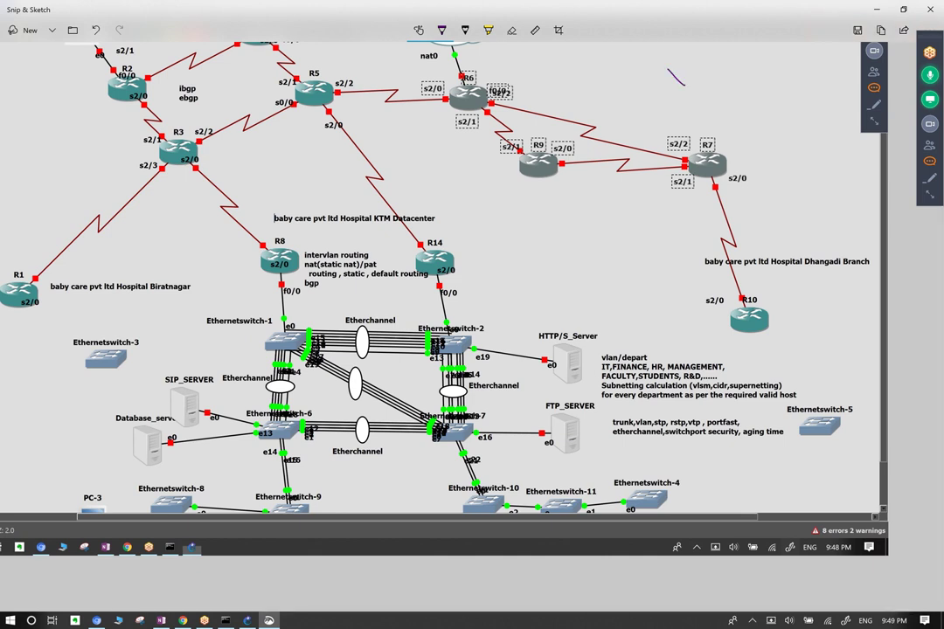
scroll(409, 164, "up", 2)
scroll(410, 167, "up", 3)
scroll(411, 166, "down", 2)
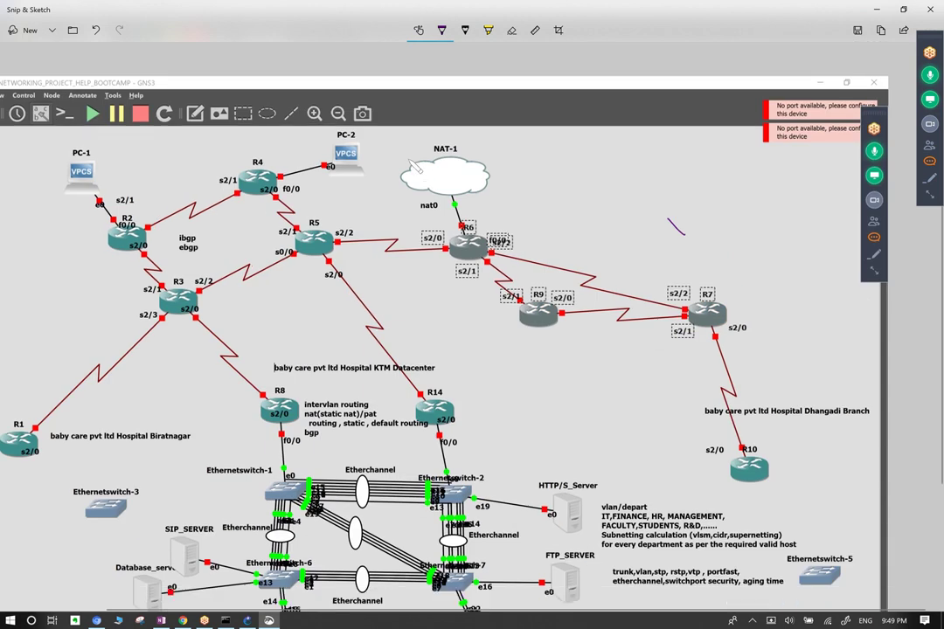
mouse_move(210, 98)
left_mouse_down()
mouse_move(129, 201)
mouse_move(146, 247)
mouse_move(225, 255)
mouse_move(288, 187)
mouse_move(262, 108)
mouse_move(214, 102)
mouse_move(169, 146)
left_mouse_up()
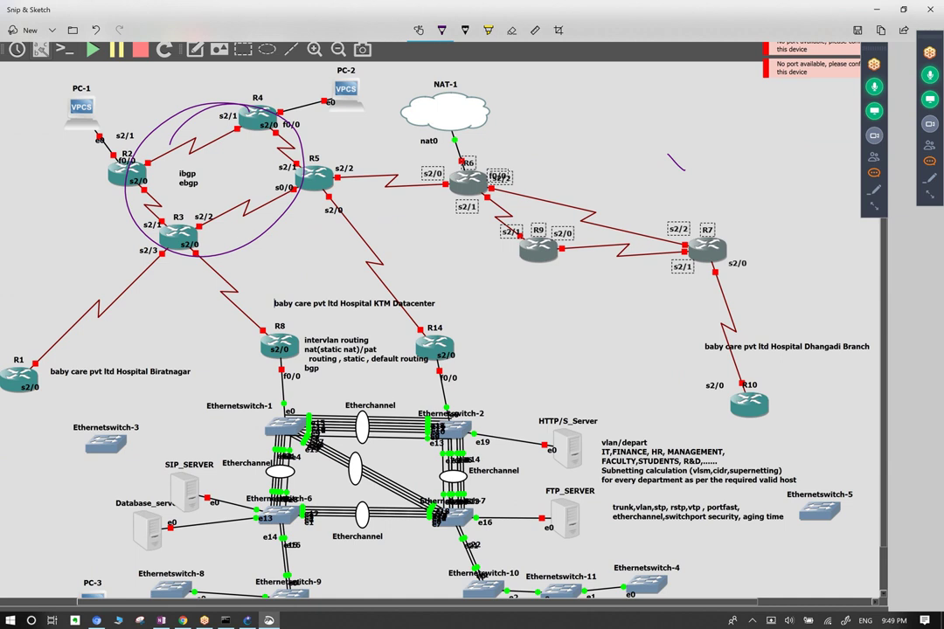
mouse_move(502, 140)
left_mouse_down()
mouse_move(458, 201)
mouse_move(665, 267)
mouse_move(664, 129)
mouse_move(507, 139)
mouse_move(556, 182)
left_mouse_up()
Write IBgp inside both ellipses, join them with an arc, and label each group AS.
left_click_drag(577, 131, 579, 185)
mouse_move(626, 133)
left_mouse_down()
mouse_move(624, 191)
mouse_move(645, 133)
left_mouse_up()
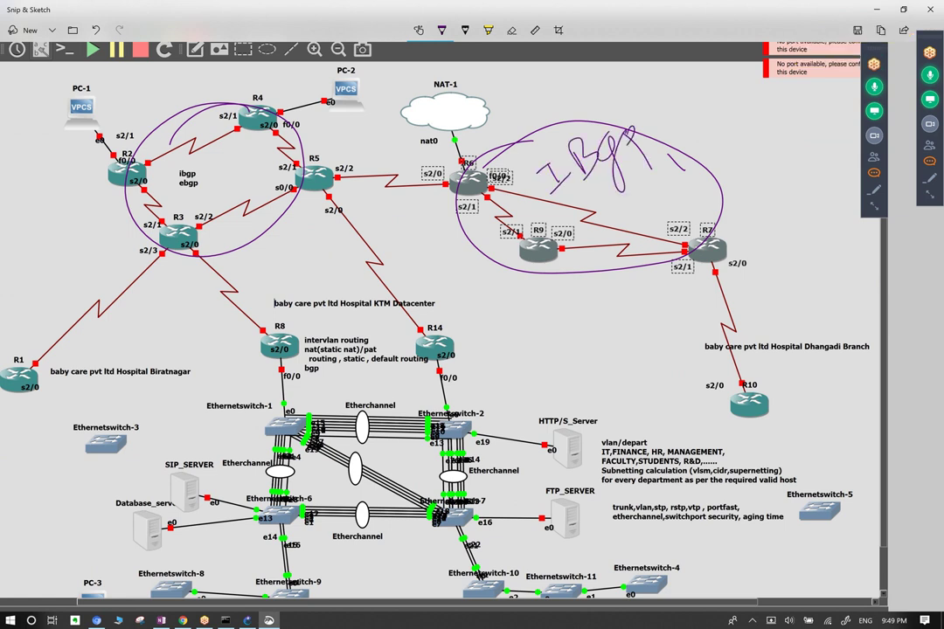
mouse_move(188, 175)
left_mouse_down()
mouse_move(193, 131)
mouse_move(229, 197)
mouse_move(241, 136)
mouse_move(254, 188)
mouse_move(223, 171)
left_mouse_up()
left_click_drag(227, 103, 241, 147)
left_click_drag(190, 201, 207, 219)
left_click_drag(161, 170, 175, 184)
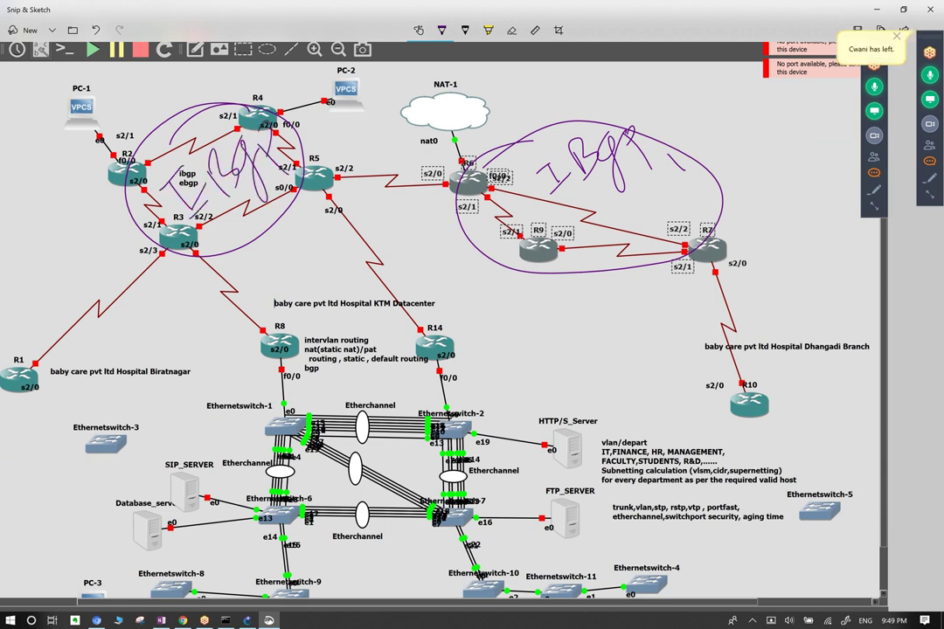
mouse_move(262, 131)
left_mouse_down()
mouse_move(294, 110)
mouse_move(498, 141)
left_mouse_up()
mouse_move(552, 117)
left_mouse_down()
mouse_move(563, 86)
mouse_move(570, 113)
mouse_move(595, 120)
mouse_move(588, 93)
mouse_move(648, 68)
mouse_move(665, 108)
left_mouse_up()
mouse_move(173, 109)
left_mouse_down()
mouse_move(204, 103)
mouse_move(209, 76)
mouse_move(213, 102)
mouse_move(225, 110)
mouse_move(230, 91)
mouse_move(259, 89)
left_mouse_up()
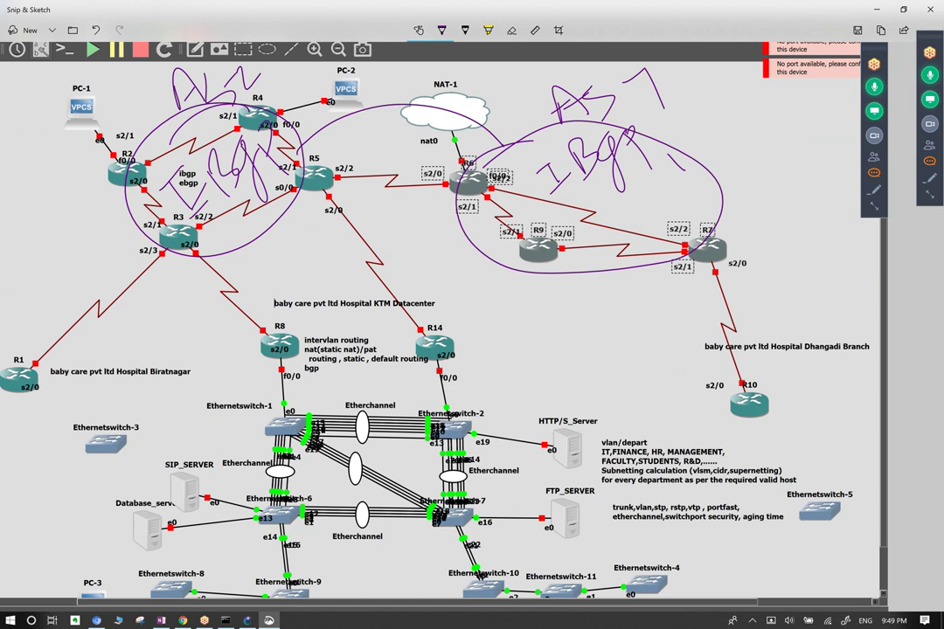
Write eBGP between R5 and NAT-1, retrace both group loops, and draw an arc toward NAT-1.
key("ctrl+c")
mouse_move(287, 131)
left_mouse_down()
mouse_move(306, 117)
mouse_move(315, 129)
mouse_move(333, 122)
mouse_move(358, 149)
left_mouse_up()
mouse_move(355, 98)
left_mouse_down()
mouse_move(383, 117)
mouse_move(374, 110)
left_mouse_up()
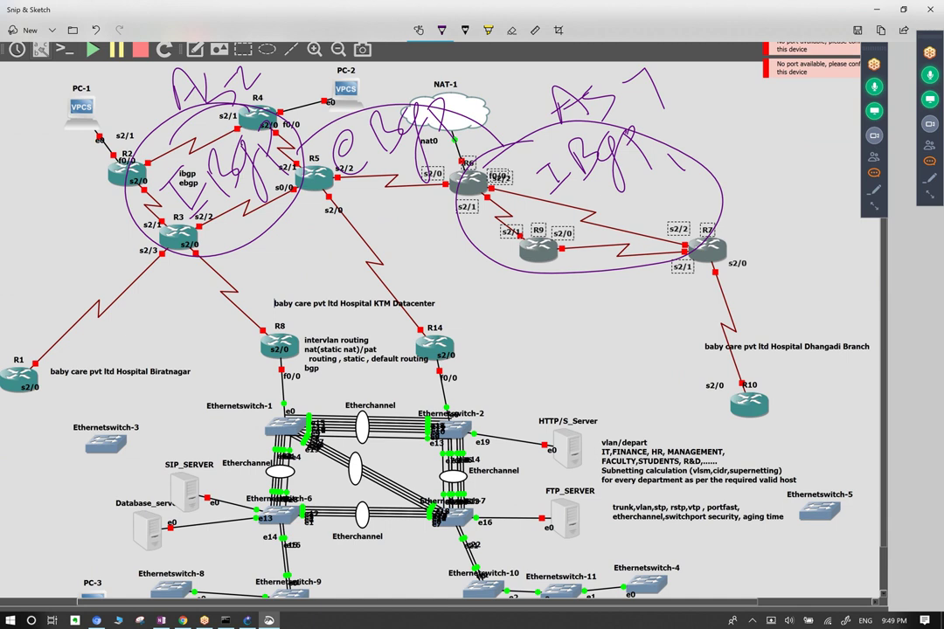
mouse_move(418, 131)
left_mouse_down()
mouse_move(556, 102)
mouse_move(604, 166)
mouse_move(486, 233)
mouse_move(402, 194)
mouse_move(446, 101)
left_mouse_up()
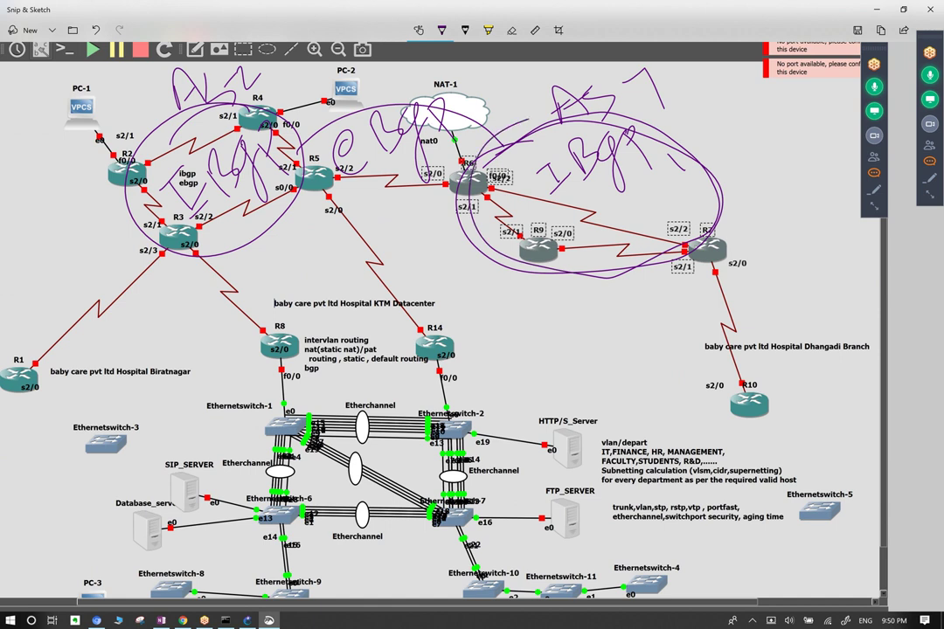
mouse_move(549, 194)
left_mouse_down()
mouse_move(573, 173)
mouse_move(559, 183)
left_mouse_up()
mouse_move(205, 200)
left_mouse_down()
mouse_move(220, 187)
mouse_move(248, 99)
mouse_move(148, 92)
mouse_move(114, 182)
mouse_move(198, 206)
mouse_move(236, 175)
left_mouse_up()
mouse_move(173, 160)
left_mouse_down()
mouse_move(158, 187)
mouse_move(173, 153)
left_mouse_up()
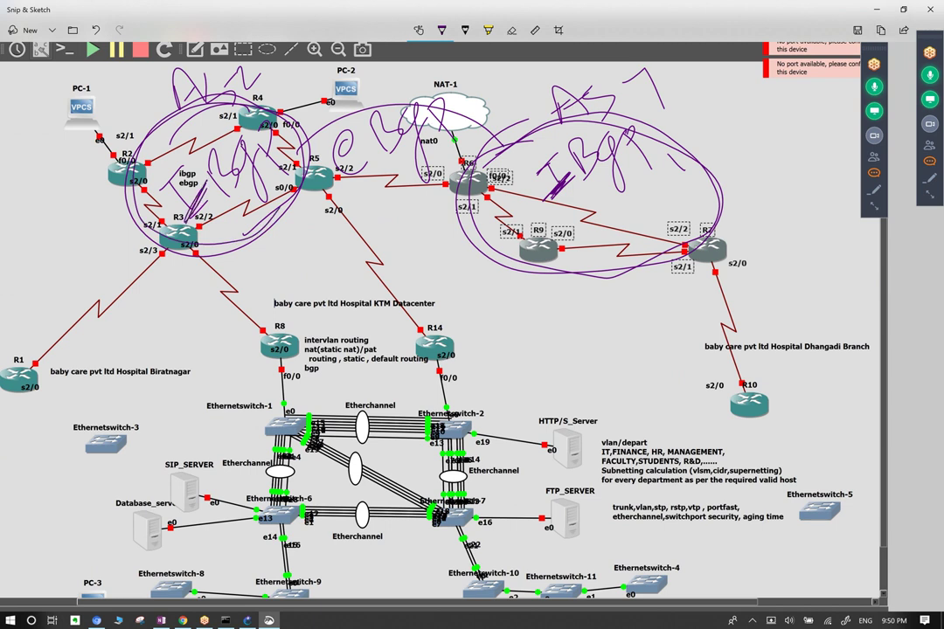
mouse_move(255, 127)
left_mouse_down()
mouse_move(311, 88)
mouse_move(408, 104)
left_mouse_up()
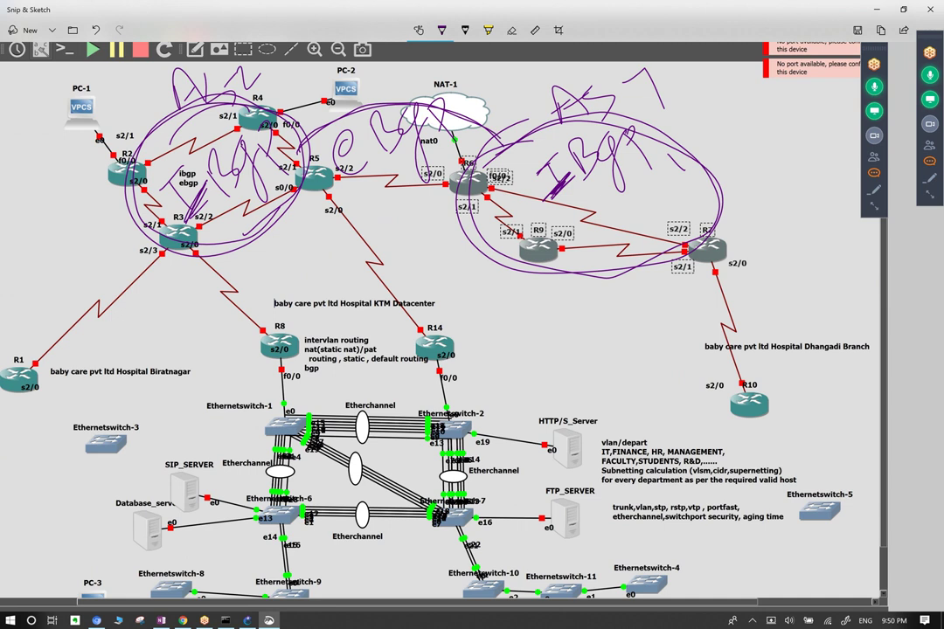
Write eBGP beside the IBGP label and circle R8, R14 and the switch cluster.
mouse_move(697, 172)
left_mouse_down()
mouse_move(837, 77)
mouse_move(791, 146)
left_mouse_up()
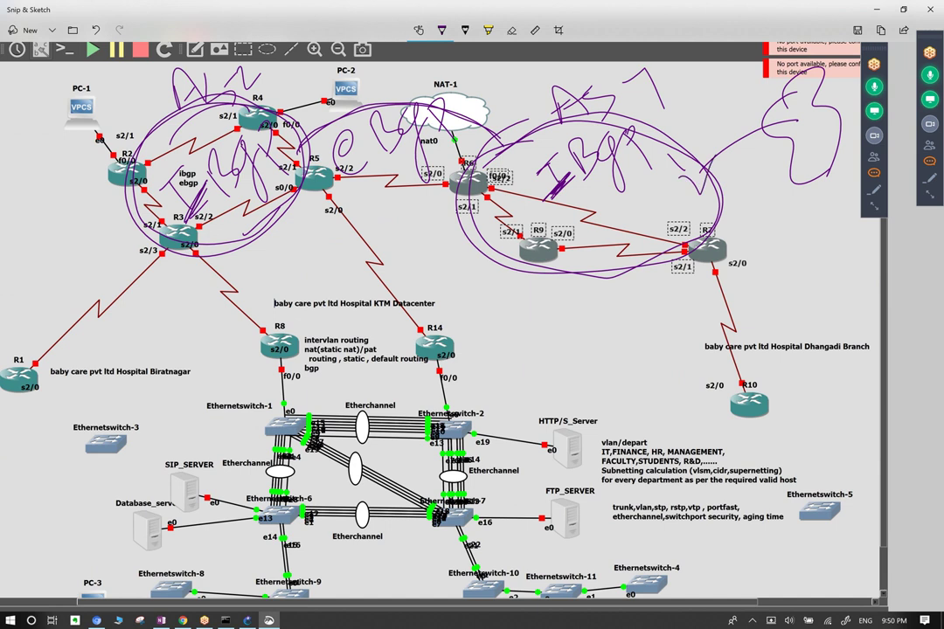
left_click_drag(809, 101, 791, 136)
left_click_drag(693, 112, 706, 127)
mouse_move(715, 89)
left_mouse_down()
mouse_move(727, 127)
mouse_move(743, 87)
mouse_move(766, 131)
mouse_move(796, 91)
left_mouse_up()
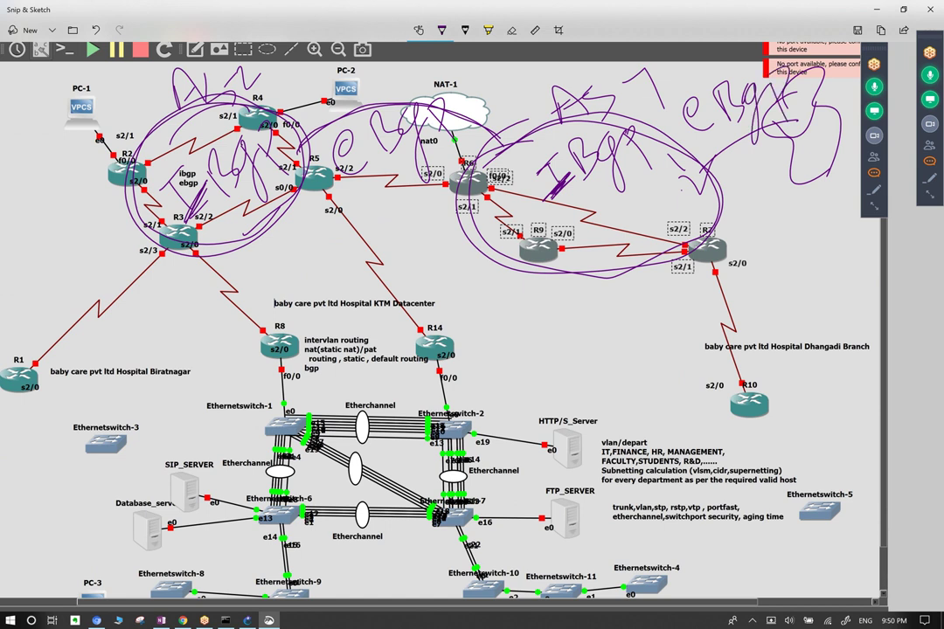
mouse_move(457, 281)
left_mouse_down()
mouse_move(307, 280)
mouse_move(342, 601)
mouse_move(550, 518)
mouse_move(456, 289)
left_mouse_up()
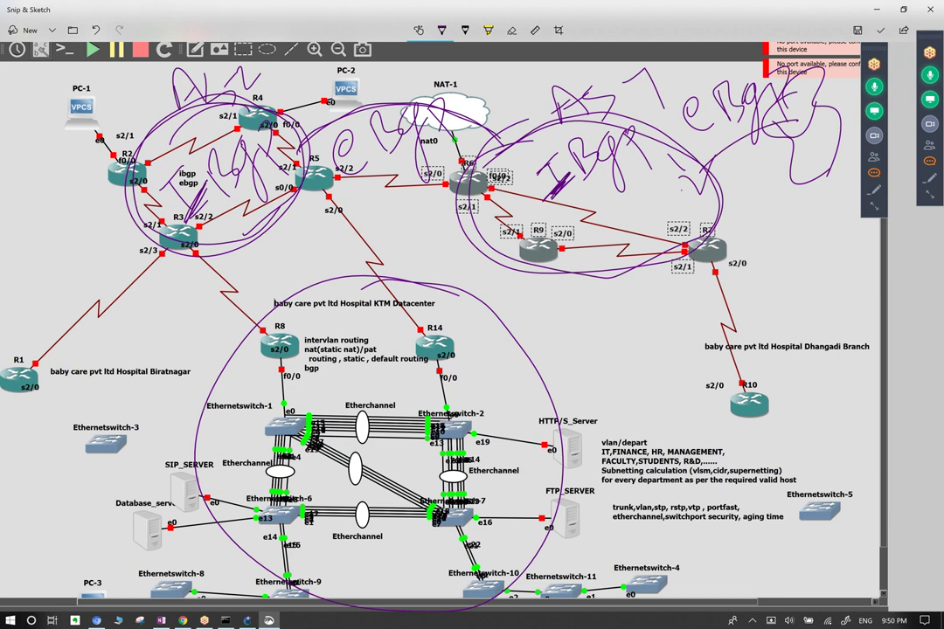
Write IGP beside R14 and switch the ballpoint pen to red ink.
mouse_move(469, 376)
left_mouse_down()
mouse_move(491, 359)
mouse_move(490, 397)
left_mouse_up()
mouse_move(523, 350)
left_mouse_down()
mouse_move(511, 376)
mouse_move(515, 404)
left_mouse_up()
left_click_drag(527, 316, 535, 325)
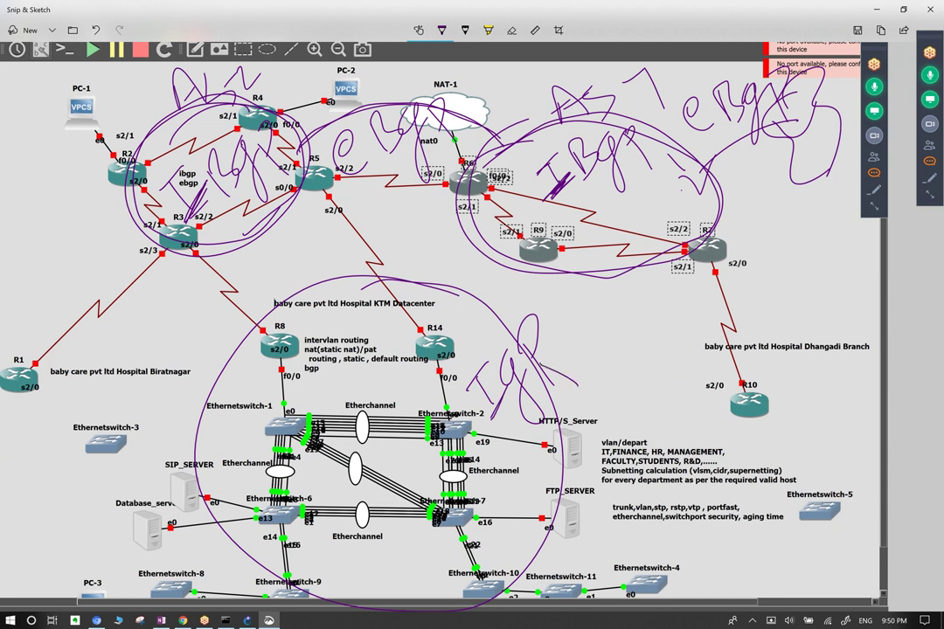
left_click(441, 30)
left_click_drag(369, 242, 362, 242)
left_click(441, 29)
key("ctrl+c")
In red, write Rip, Eigrp, OSPF and circle the KTM Datacenter, Dhangadi and Biratnagar sites.
mouse_move(582, 396)
left_mouse_down()
mouse_move(598, 378)
mouse_move(631, 378)
mouse_move(682, 342)
mouse_move(693, 352)
mouse_move(713, 325)
mouse_move(743, 338)
left_mouse_up()
left_click_drag(750, 288, 751, 313)
mouse_move(773, 277)
left_mouse_down()
mouse_move(798, 260)
mouse_move(806, 309)
mouse_move(837, 218)
left_mouse_up()
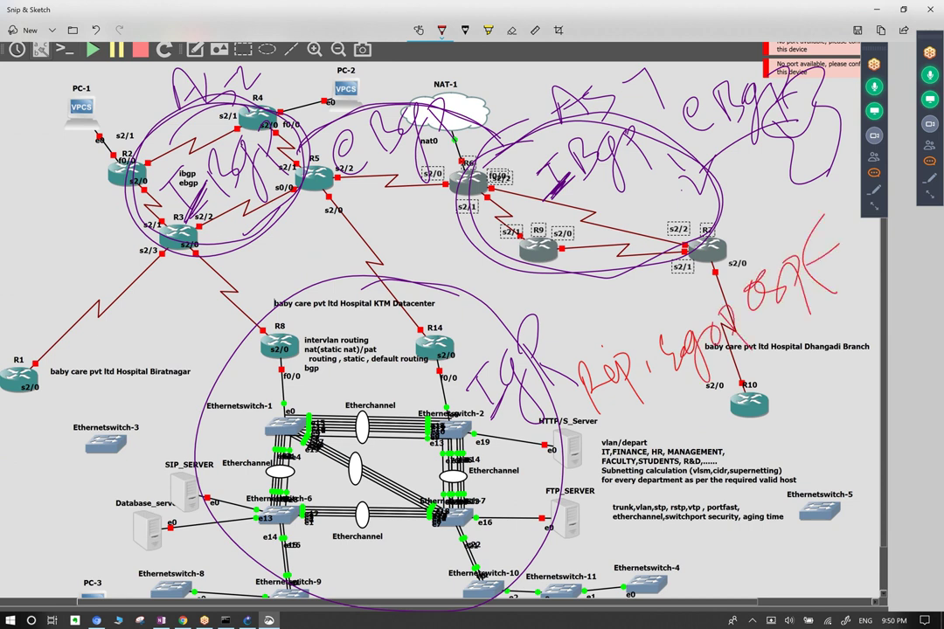
mouse_move(349, 278)
left_mouse_down()
mouse_move(230, 489)
mouse_move(524, 533)
mouse_move(376, 281)
left_mouse_up()
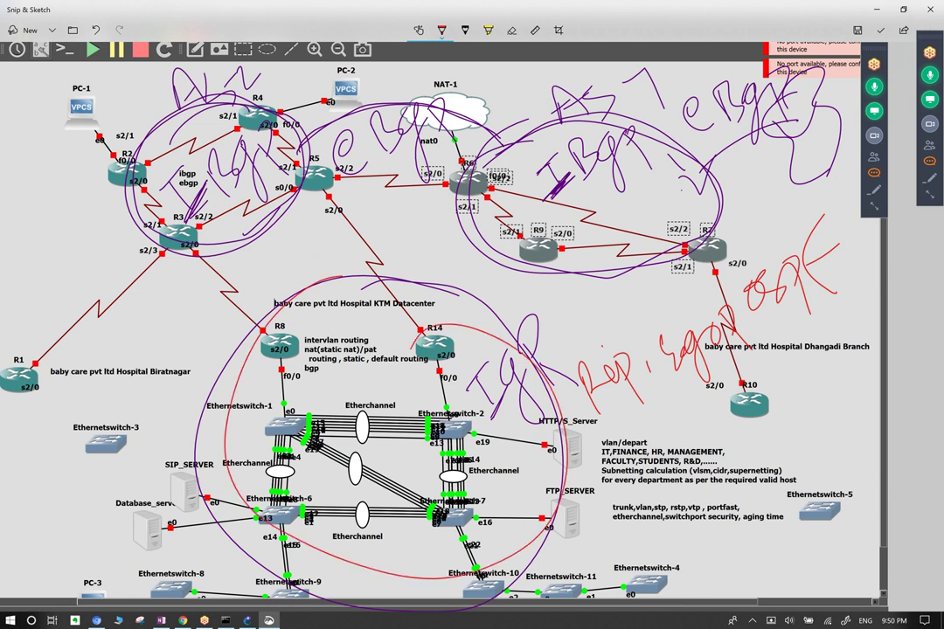
left_click_drag(787, 302, 769, 306)
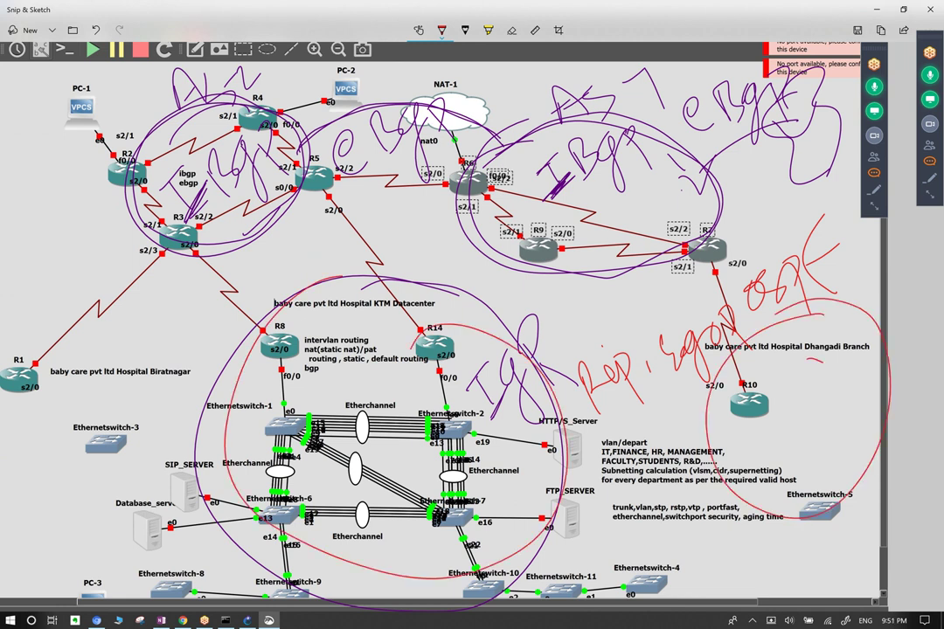
mouse_move(74, 236)
left_mouse_down()
mouse_move(4, 380)
mouse_move(144, 476)
mouse_move(153, 263)
left_mouse_up()
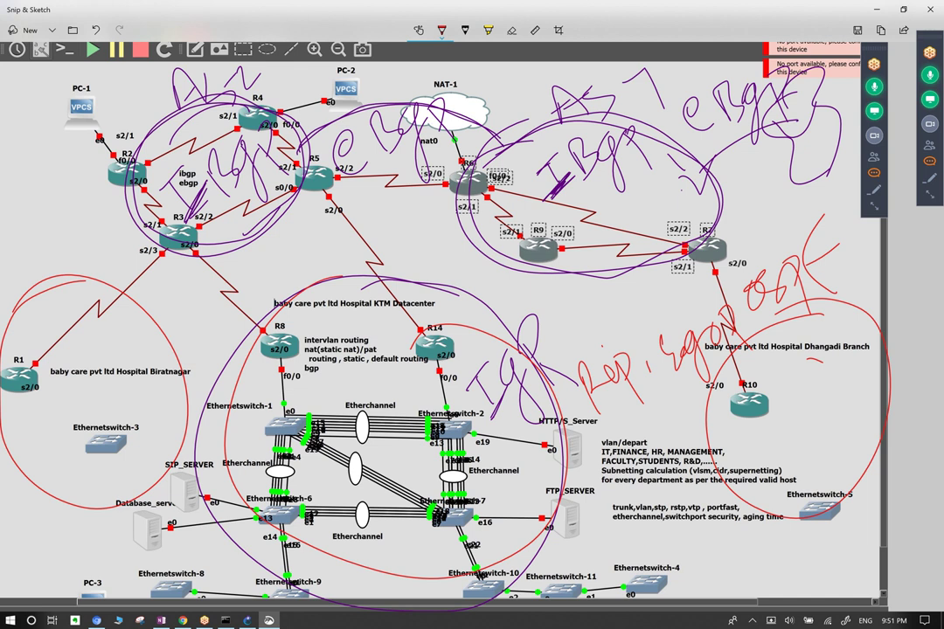
Trace the R5–R14 and R3–R8 links and a path from R2 to R6 in red.
left_click_drag(334, 172, 426, 332)
mouse_move(185, 247)
left_mouse_down()
mouse_move(229, 279)
mouse_move(262, 331)
left_mouse_up()
mouse_move(148, 95)
left_mouse_down()
mouse_move(179, 229)
mouse_move(255, 118)
mouse_move(423, 123)
mouse_move(470, 110)
mouse_move(612, 122)
mouse_move(730, 202)
mouse_move(570, 212)
left_mouse_up()
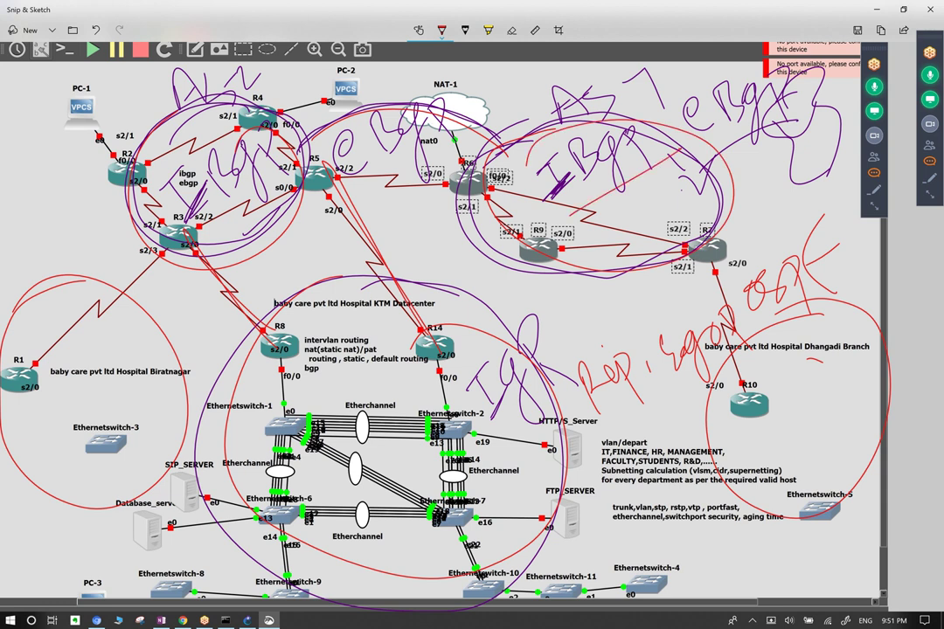
key("ctrl+c")
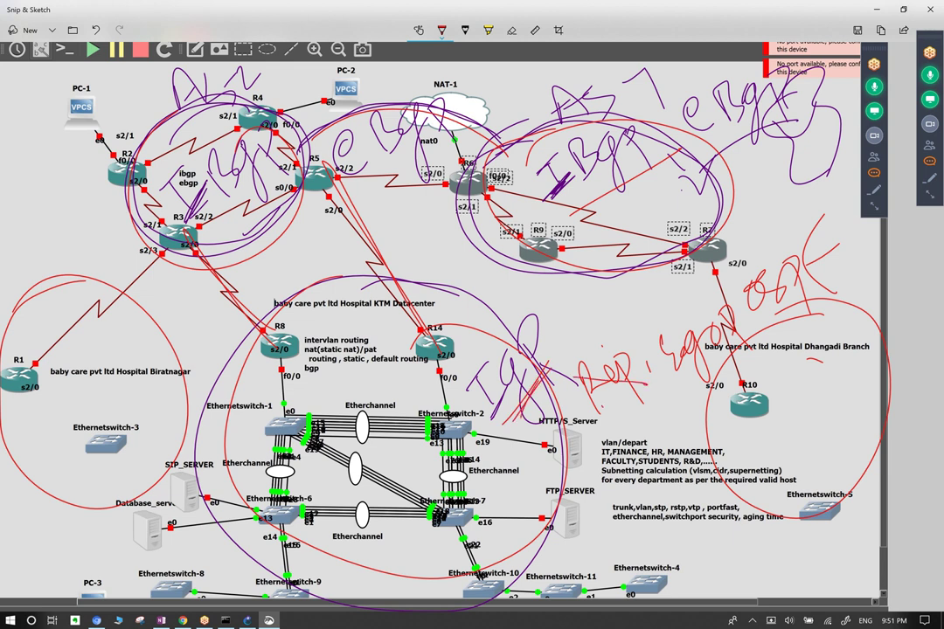
Cross out the Rip note and write a red OSPF label under IBgp near R7.
mouse_move(564, 382)
left_mouse_down()
mouse_move(612, 378)
mouse_move(711, 337)
left_mouse_up()
left_click_drag(629, 201, 625, 203)
left_click_drag(641, 199, 651, 217)
mouse_move(666, 173)
left_mouse_down()
mouse_move(656, 198)
mouse_move(713, 147)
left_mouse_up()
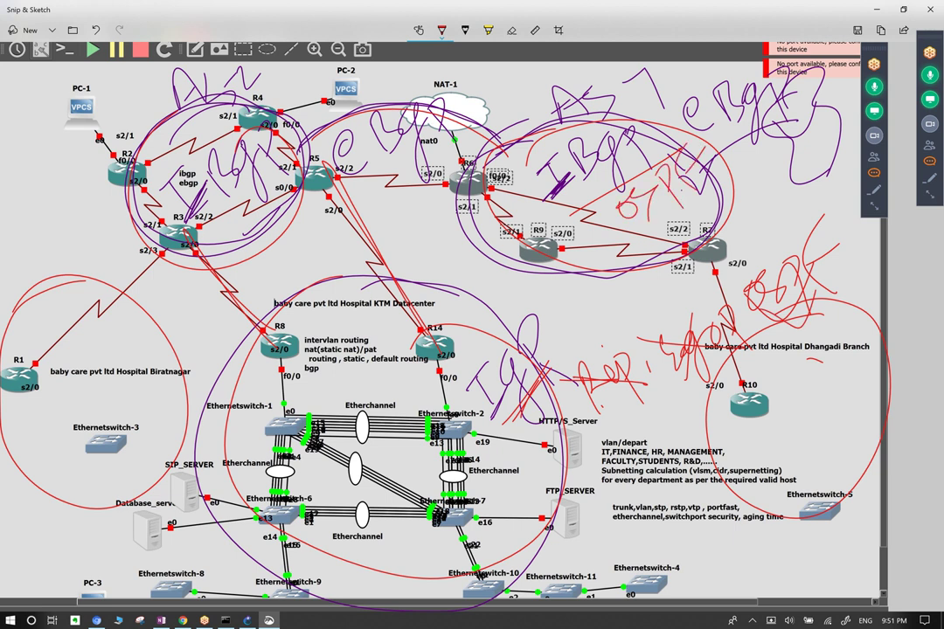
left_click_drag(552, 200, 615, 155)
left_click_drag(582, 206, 598, 195)
left_click_drag(603, 189, 626, 169)
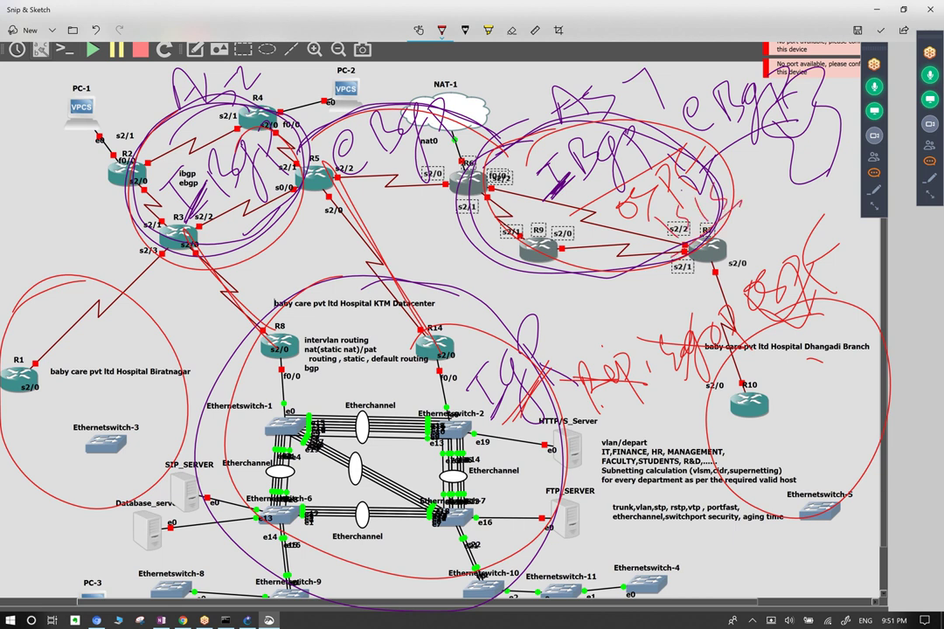
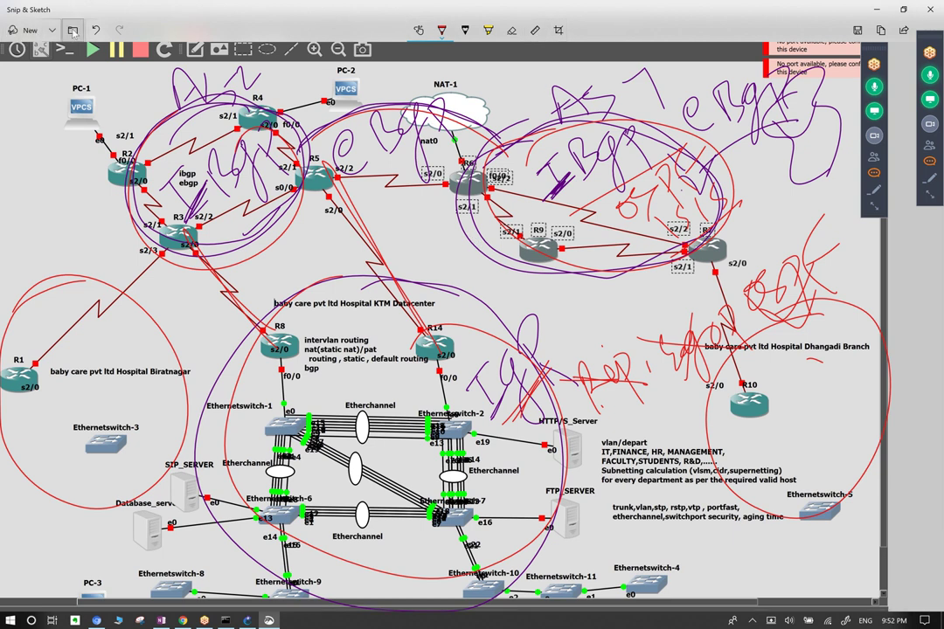
Save the annotated topology to the Desktop as the JPG 'networking help topology'.
left_click(48, 35)
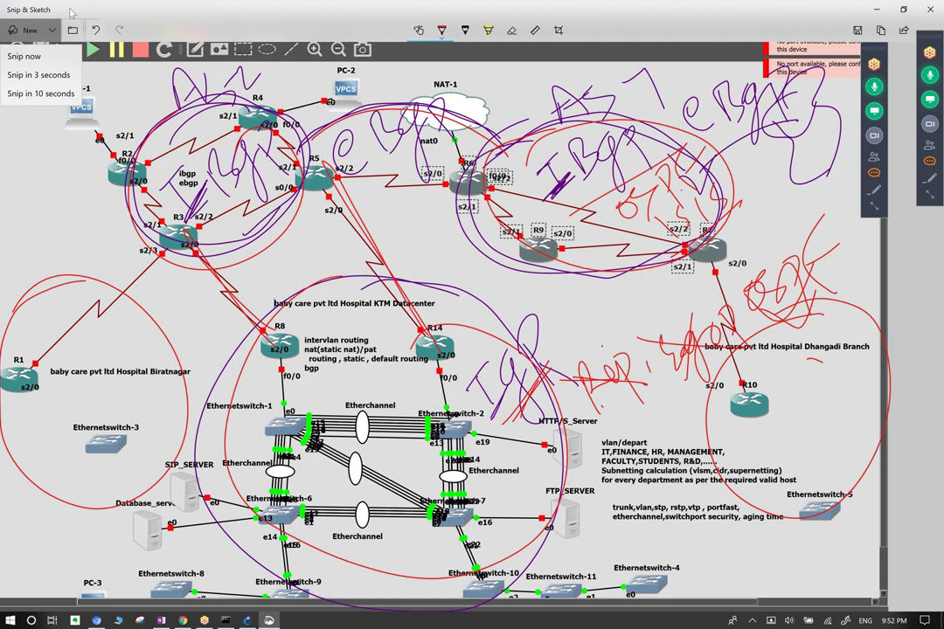
left_click(78, 10)
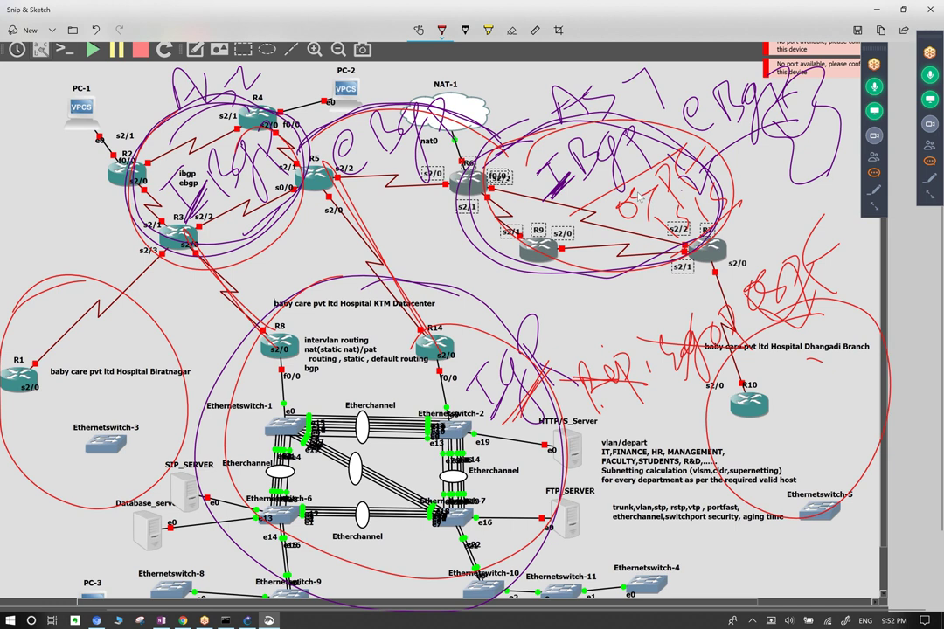
left_click(880, 30)
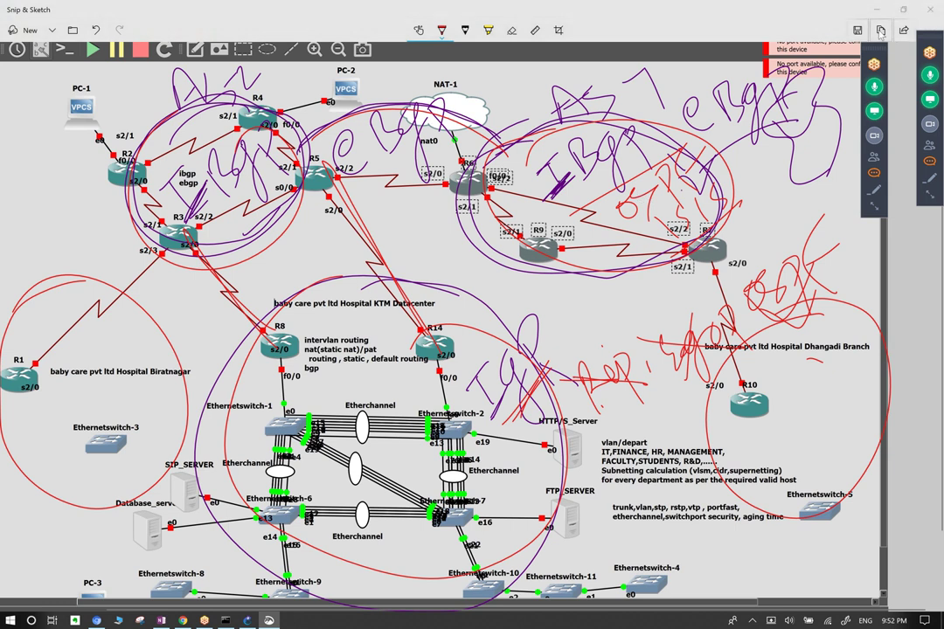
left_click(47, 95)
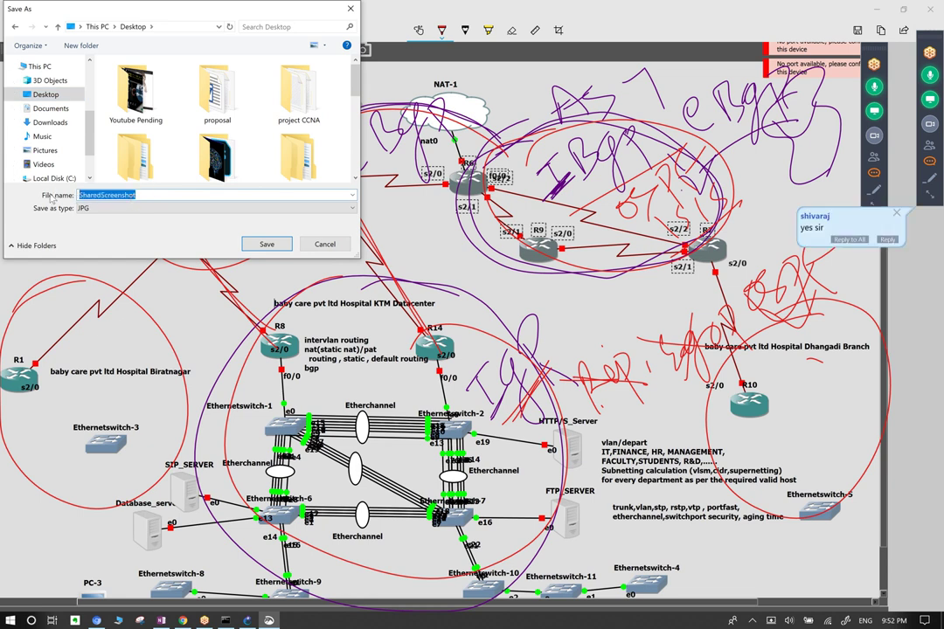
type("networking help")
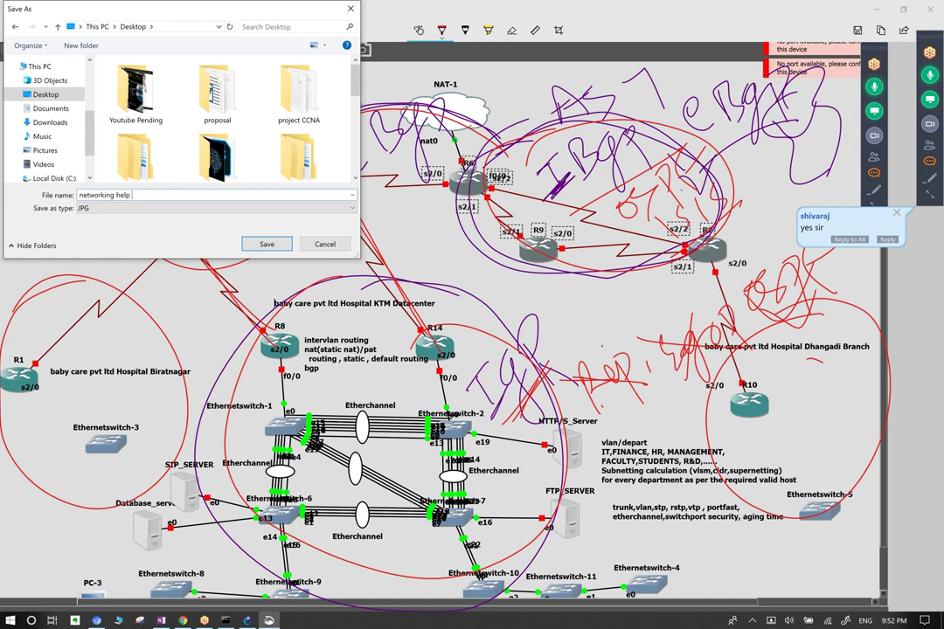
type(" topology")
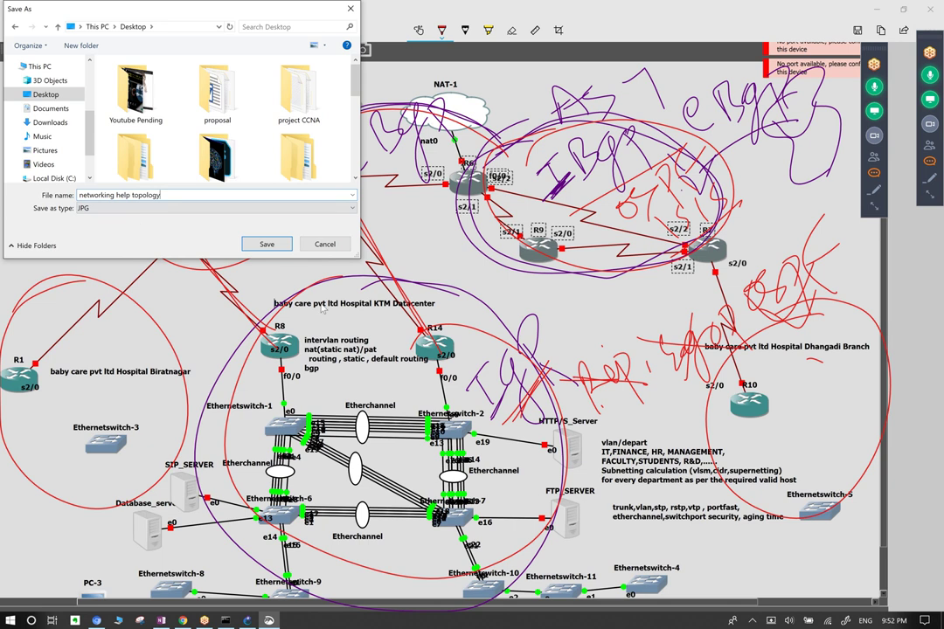
left_click(281, 248)
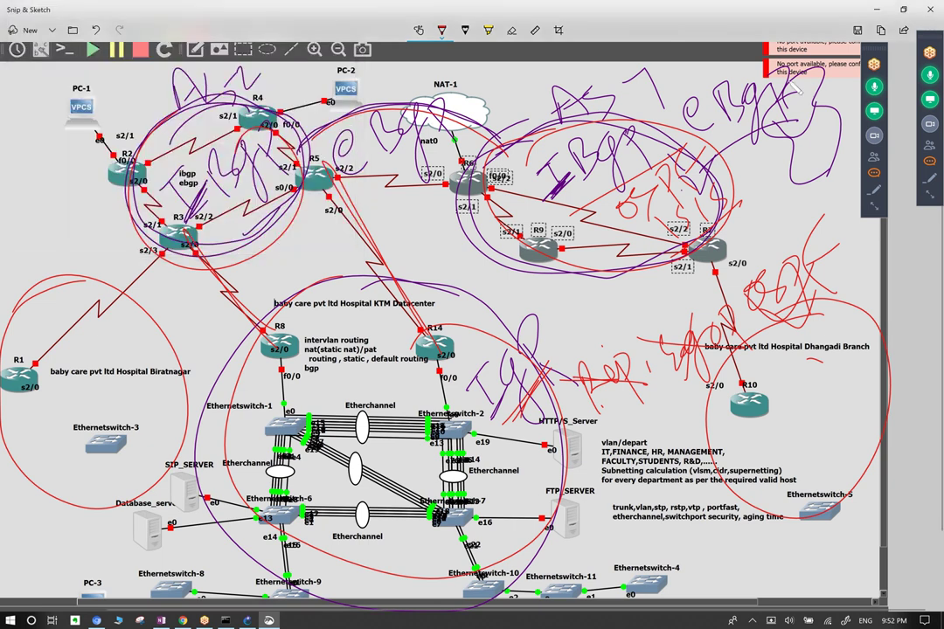
Undo the last three red ink strokes, removing the red circles and notes.
key("ctrl+z")
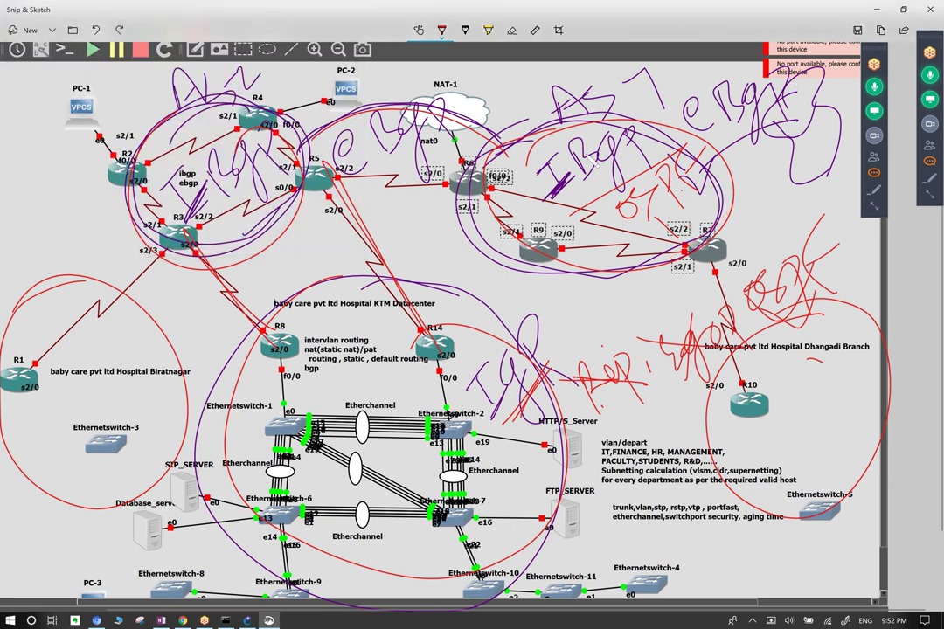
key("ctrl+z")
key("ctrl+z")
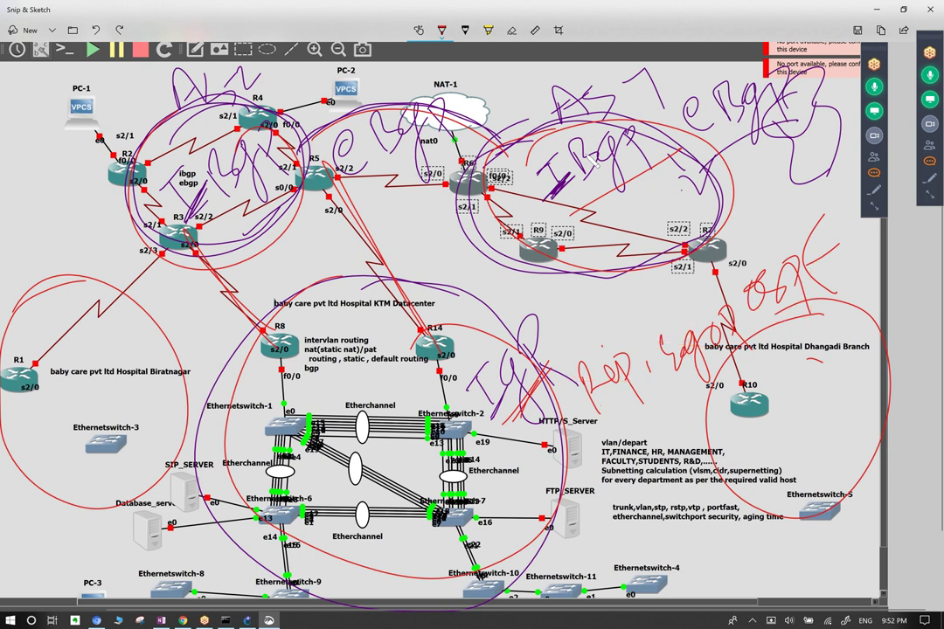
key("ctrl+z")
key("ctrl+z")
key("ctrl+z")
key("ctrl+z")
key("ctrl+z")
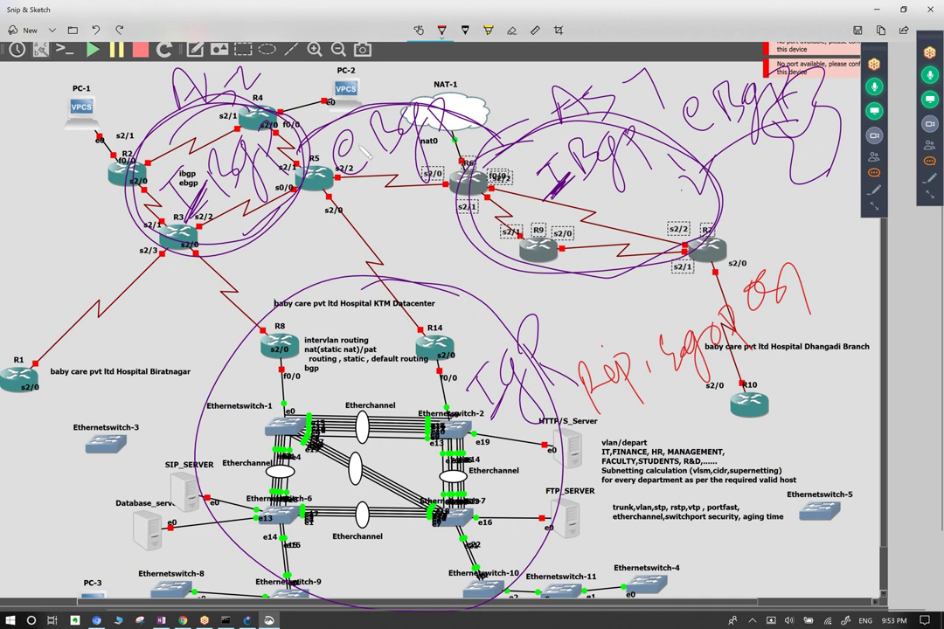
Switch the ballpoint pen to green and draw a line from R3 to R8.
left_click(443, 33)
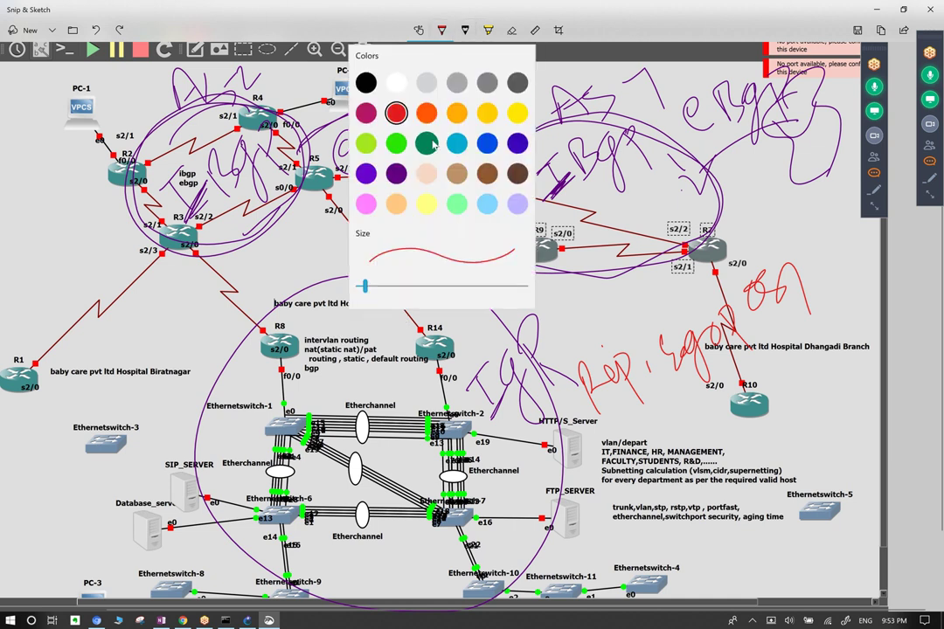
left_click(396, 144)
left_click(337, 128)
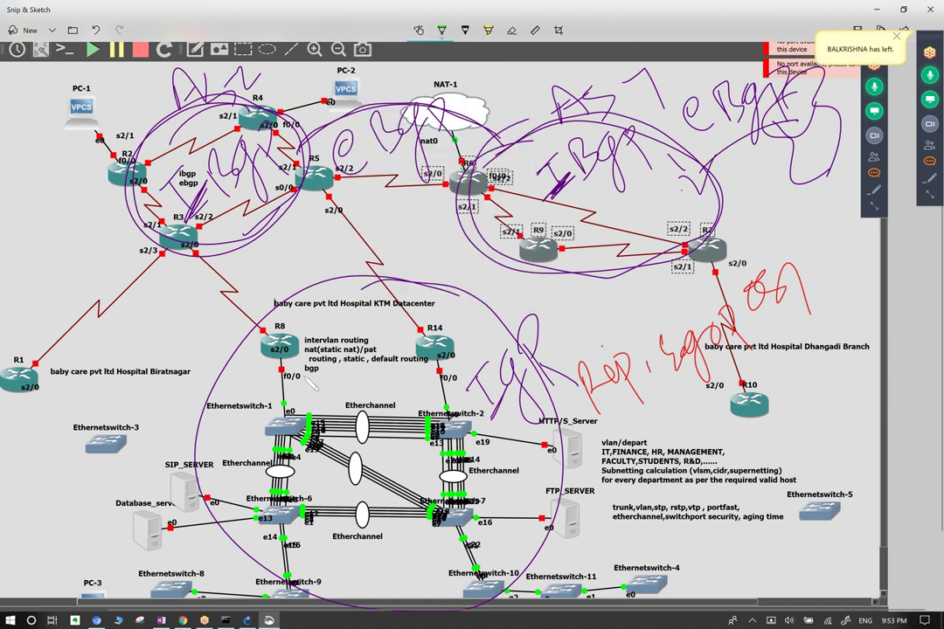
mouse_move(263, 330)
left_mouse_down()
mouse_move(189, 246)
mouse_move(231, 264)
mouse_move(218, 276)
left_mouse_up()
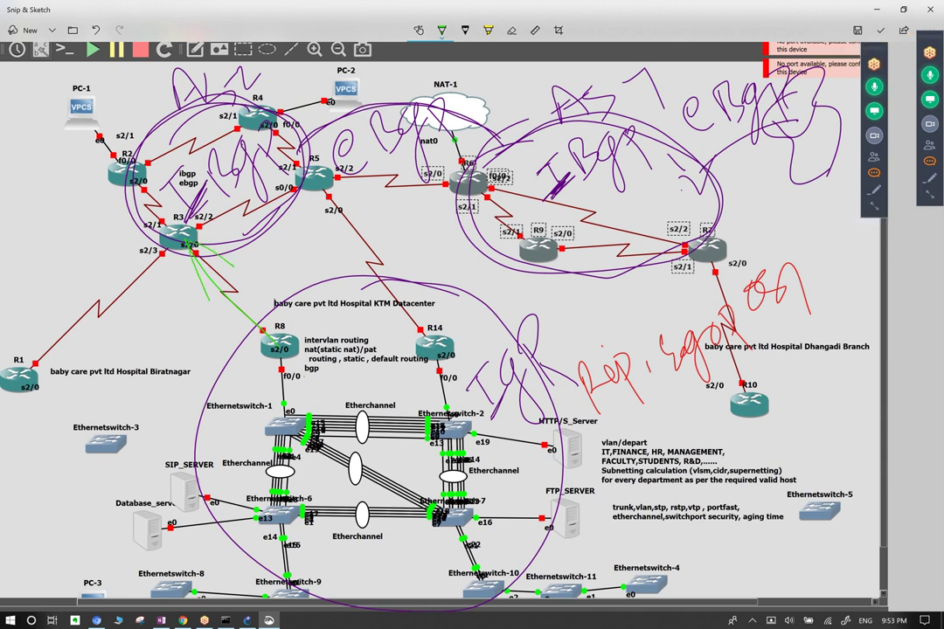
left_click_drag(262, 332, 273, 330)
Annotate R1 and the R7–R10 link in green and write 'Default' beside R10.
mouse_move(39, 308)
left_mouse_down()
mouse_move(83, 267)
mouse_move(64, 330)
left_mouse_up()
mouse_move(65, 288)
left_mouse_down()
mouse_move(83, 332)
mouse_move(103, 341)
mouse_move(121, 278)
mouse_move(145, 271)
mouse_move(123, 258)
left_mouse_up()
left_click_drag(744, 230, 769, 348)
mouse_move(748, 263)
left_mouse_down()
mouse_move(761, 225)
mouse_move(799, 396)
left_mouse_up()
mouse_move(802, 348)
left_mouse_down()
mouse_move(776, 430)
mouse_move(829, 418)
mouse_move(849, 433)
mouse_move(860, 404)
mouse_move(873, 413)
left_mouse_up()
mouse_move(879, 348)
left_mouse_down()
mouse_move(870, 381)
mouse_move(892, 410)
left_mouse_up()
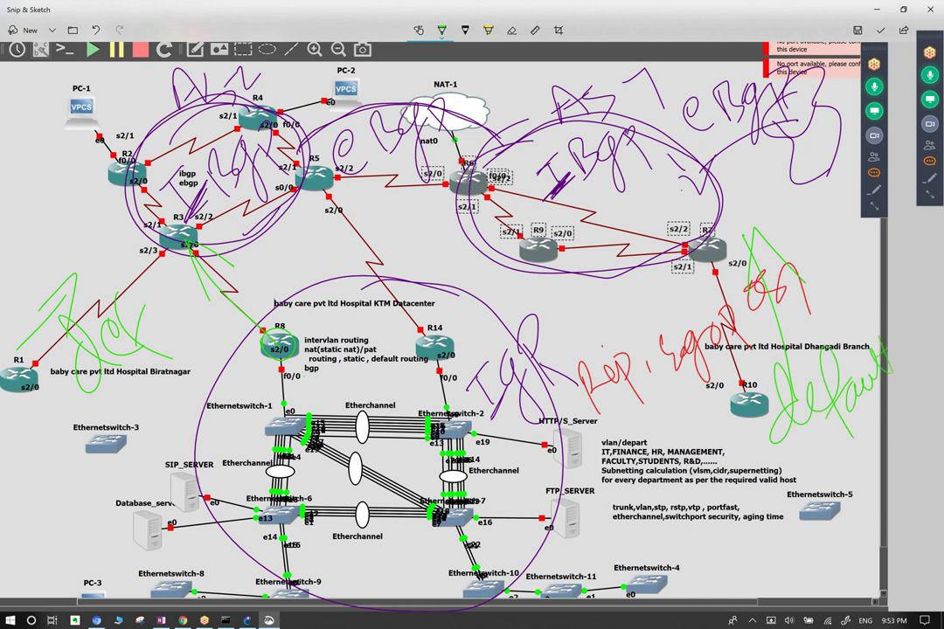
Circle R1 in green and add a green note beside PC-1 and R2.
left_click_drag(35, 351, 45, 360)
left_click_drag(35, 138, 25, 162)
mouse_move(41, 115)
left_mouse_down()
mouse_move(30, 136)
mouse_move(47, 138)
mouse_move(44, 187)
left_mouse_up()
left_click_drag(107, 131, 79, 175)
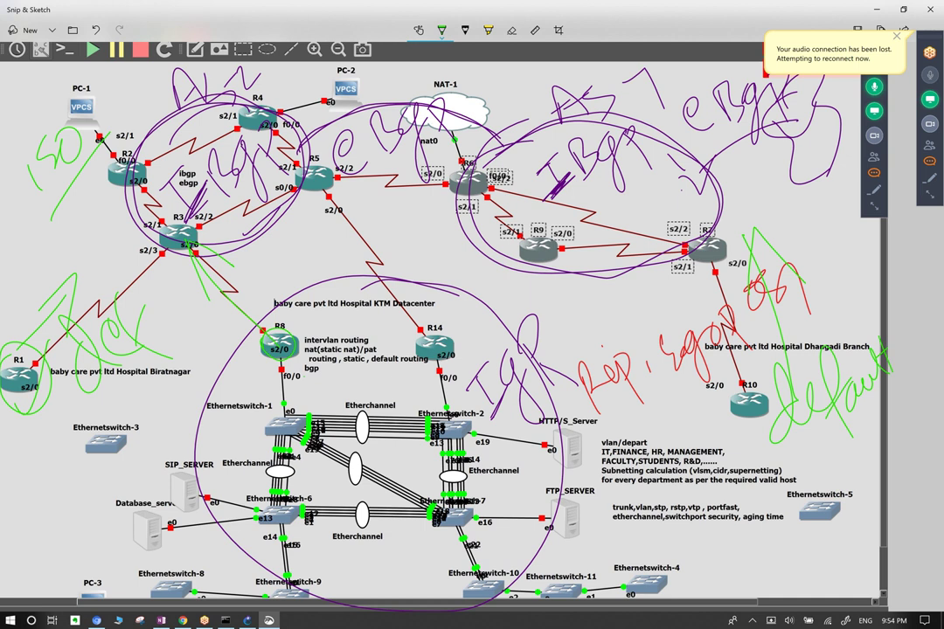
key("super+Tab")
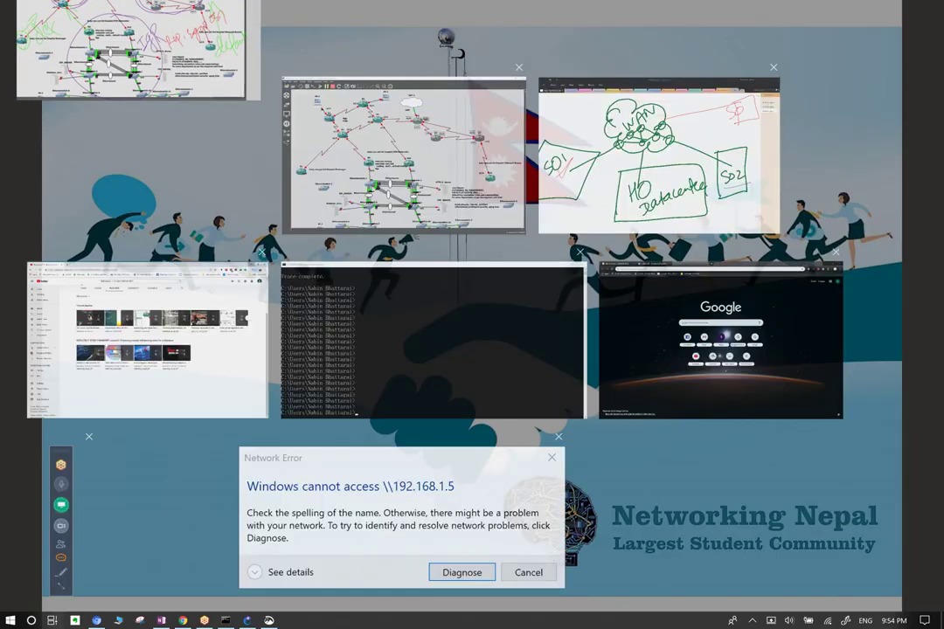
key("Escape")
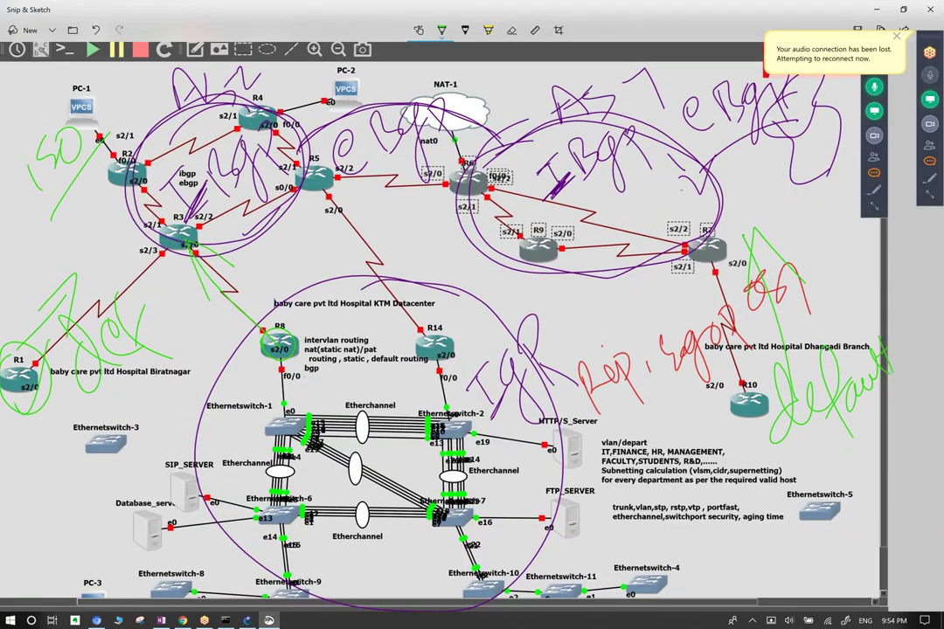
Add green scribbles around R1, underline 'Default', and start circling R8 and R14.
mouse_move(28, 345)
left_mouse_down()
mouse_move(76, 297)
mouse_move(38, 336)
mouse_move(23, 339)
mouse_move(70, 297)
mouse_move(19, 335)
mouse_move(79, 302)
left_mouse_up()
left_click_drag(800, 442, 885, 411)
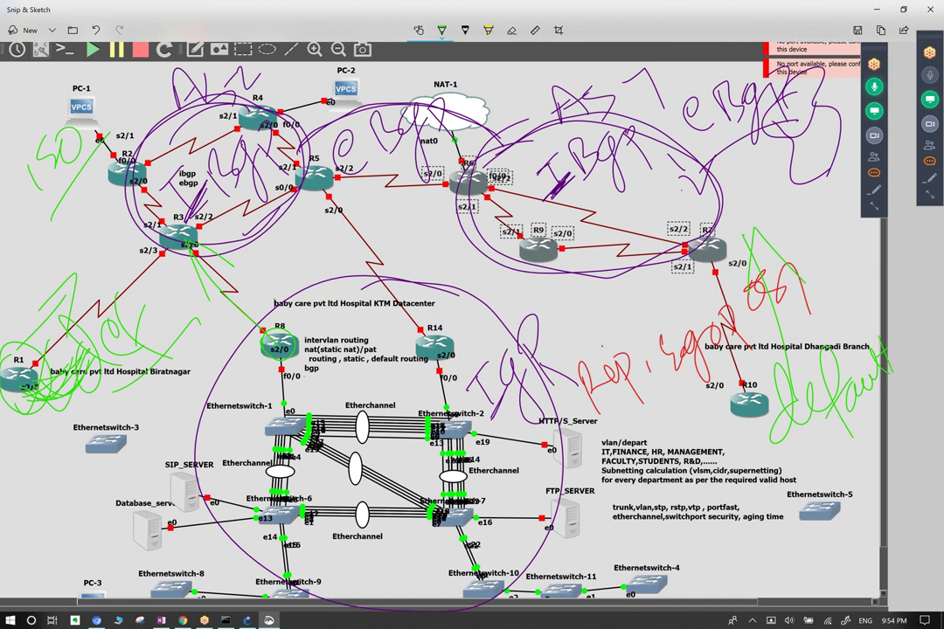
mouse_move(247, 325)
left_mouse_down()
mouse_move(255, 350)
mouse_move(252, 308)
left_mouse_up()
mouse_move(432, 291)
left_mouse_down()
mouse_move(404, 314)
mouse_move(472, 293)
left_mouse_up()
left_click_drag(324, 187, 369, 262)
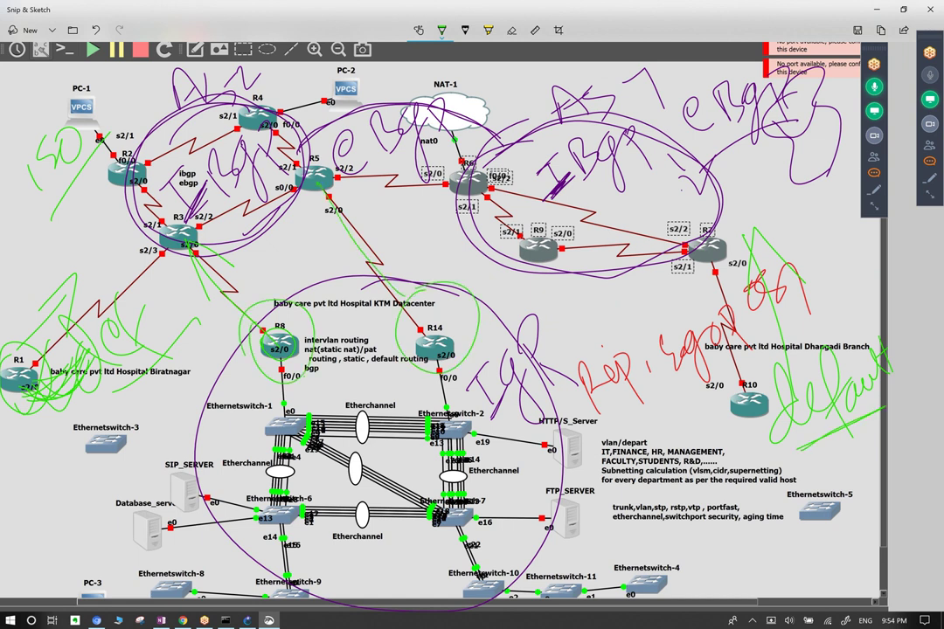
Mark the servers in green, note beside R14, and trace the R3–R8 and R5–R14 links.
left_click_drag(210, 440, 131, 516)
left_click_drag(555, 533, 486, 354)
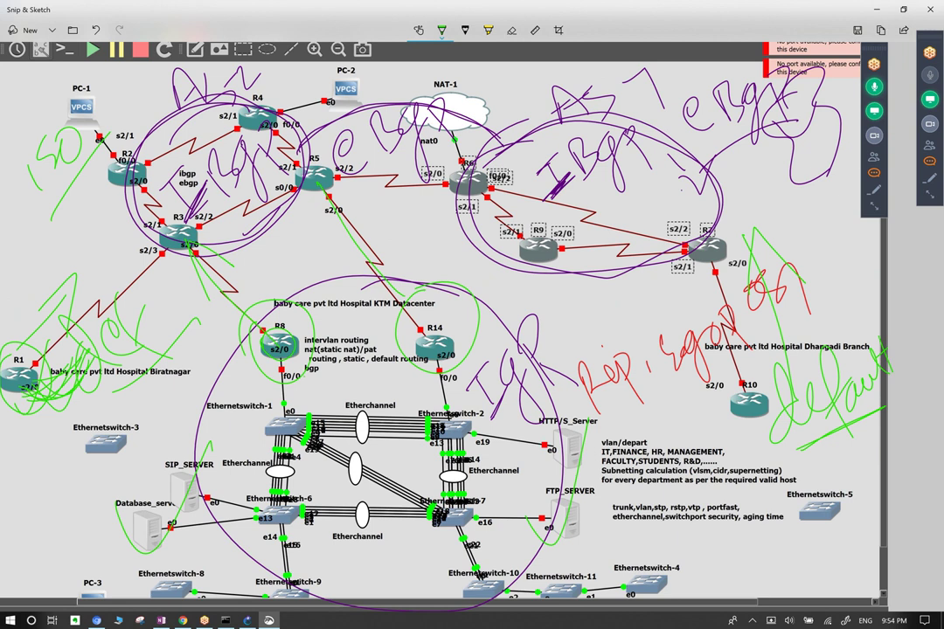
mouse_move(349, 357)
left_mouse_down()
mouse_move(333, 325)
mouse_move(390, 344)
mouse_move(397, 272)
mouse_move(416, 331)
mouse_move(427, 262)
mouse_move(439, 281)
mouse_move(481, 245)
mouse_move(506, 275)
left_mouse_up()
left_click_drag(498, 234, 485, 266)
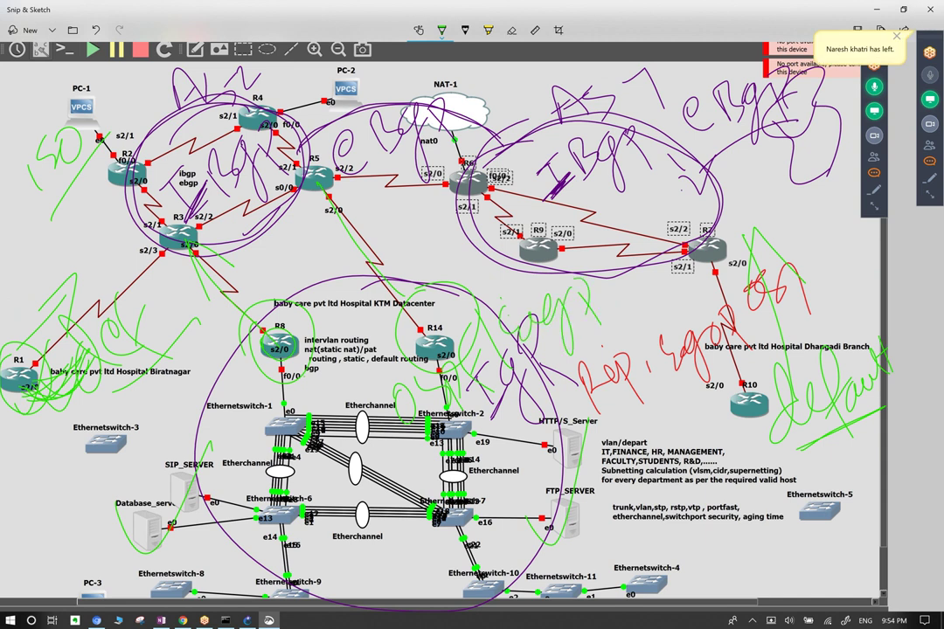
left_click_drag(160, 212, 262, 325)
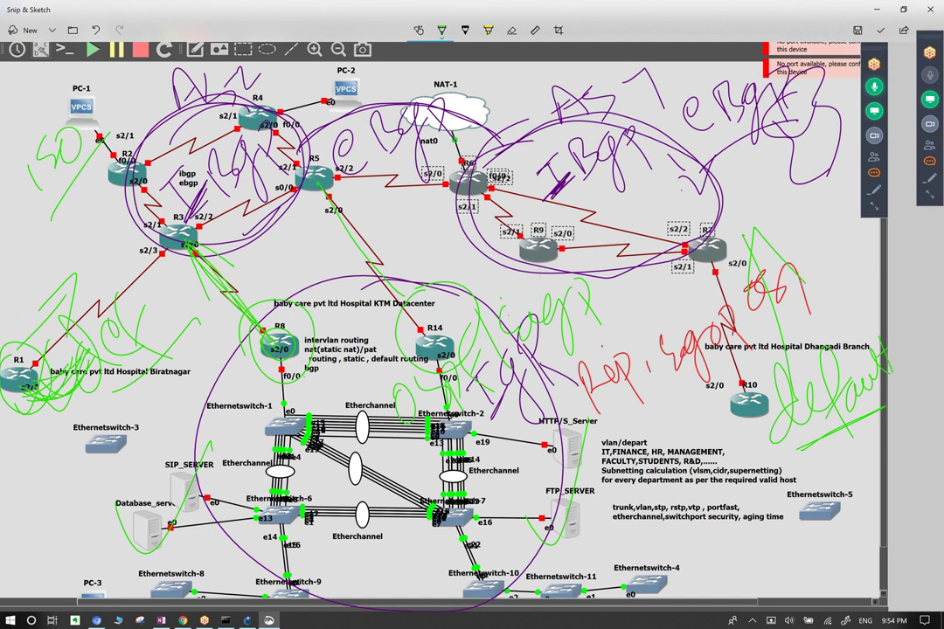
left_click_drag(279, 162, 361, 283)
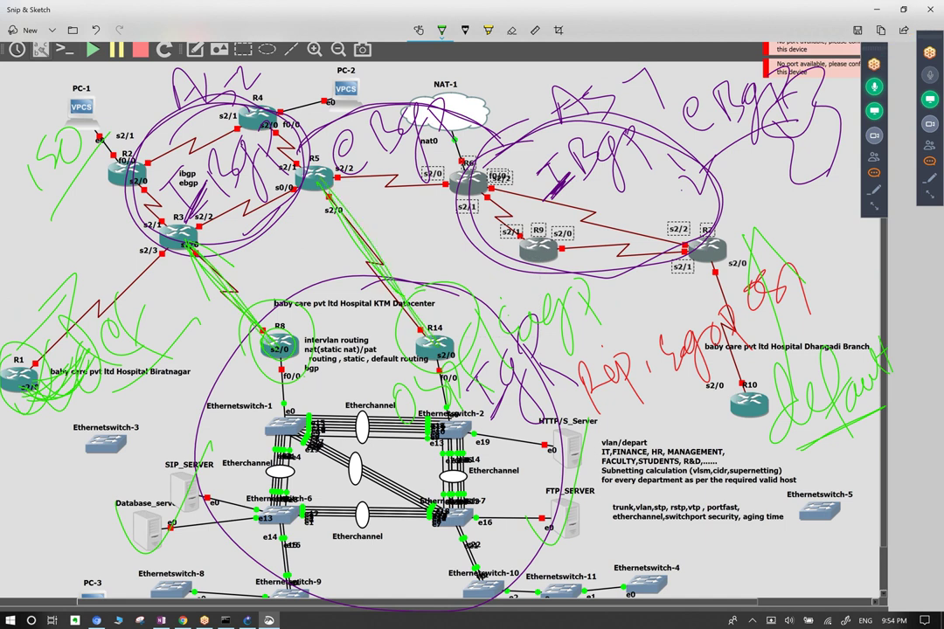
Loop green circles around R14, R8 and the datacenter switches, then copy the image.
left_click_drag(427, 262, 384, 327)
mouse_move(411, 233)
left_mouse_down()
mouse_move(341, 271)
mouse_move(406, 341)
left_mouse_up()
left_click_drag(250, 267, 197, 363)
mouse_move(212, 273)
left_mouse_down()
mouse_move(192, 297)
mouse_move(236, 339)
left_mouse_up()
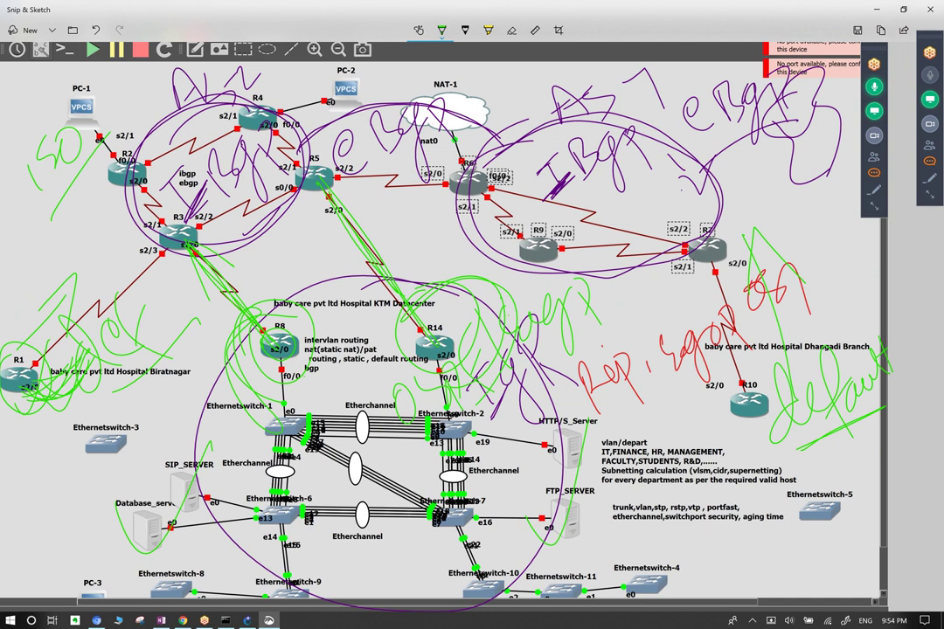
mouse_move(320, 281)
left_mouse_down()
mouse_move(271, 477)
mouse_move(241, 275)
mouse_move(420, 430)
mouse_move(206, 430)
mouse_move(354, 271)
mouse_move(218, 428)
left_mouse_up()
mouse_move(197, 253)
left_mouse_down()
mouse_move(166, 214)
mouse_move(240, 282)
mouse_move(165, 214)
mouse_move(214, 264)
left_mouse_up()
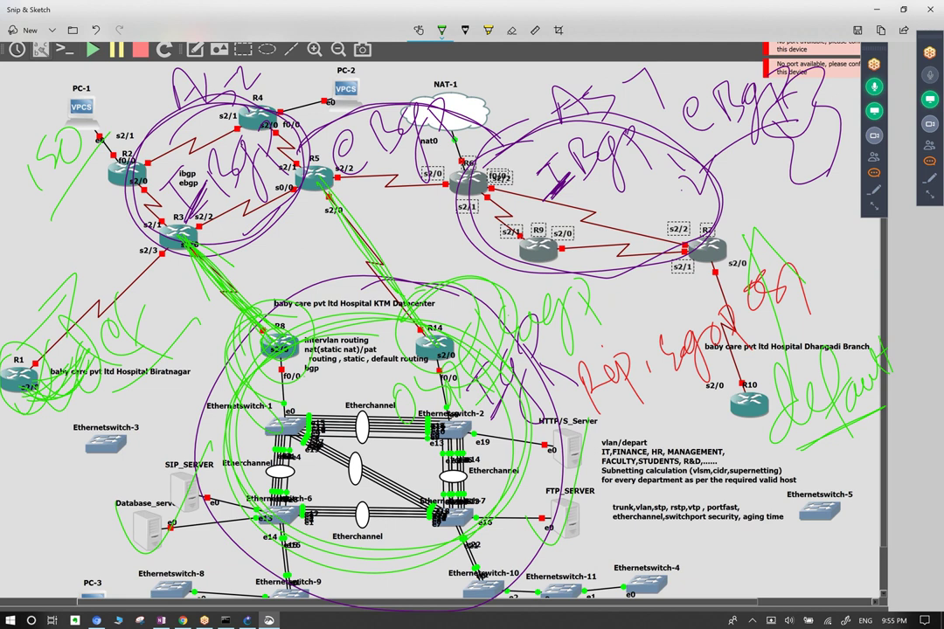
key("ctrl+c")
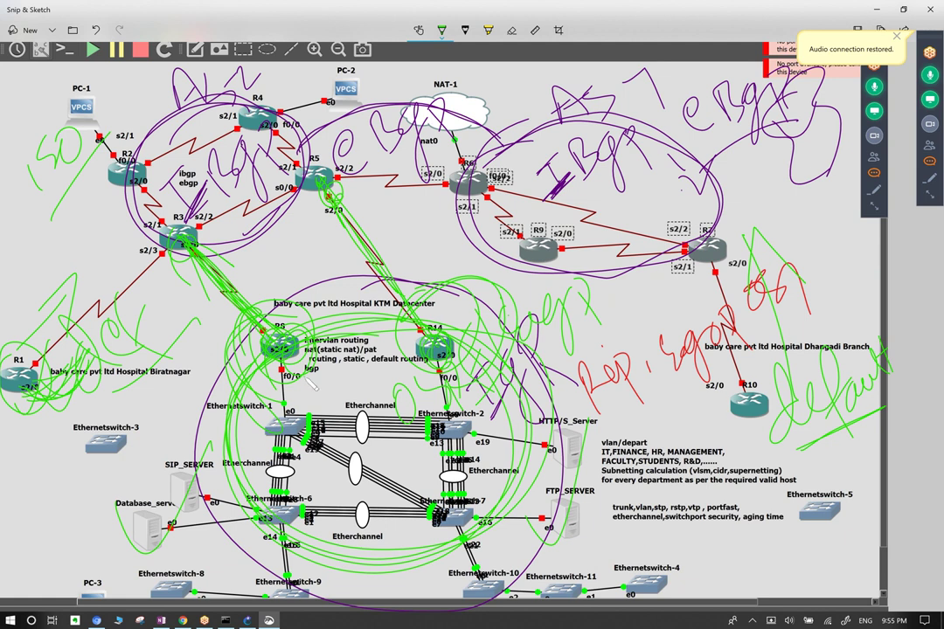
Open the Webex meeting chat, briefly checking the attendee list, and leave Chat open.
left_click(928, 164)
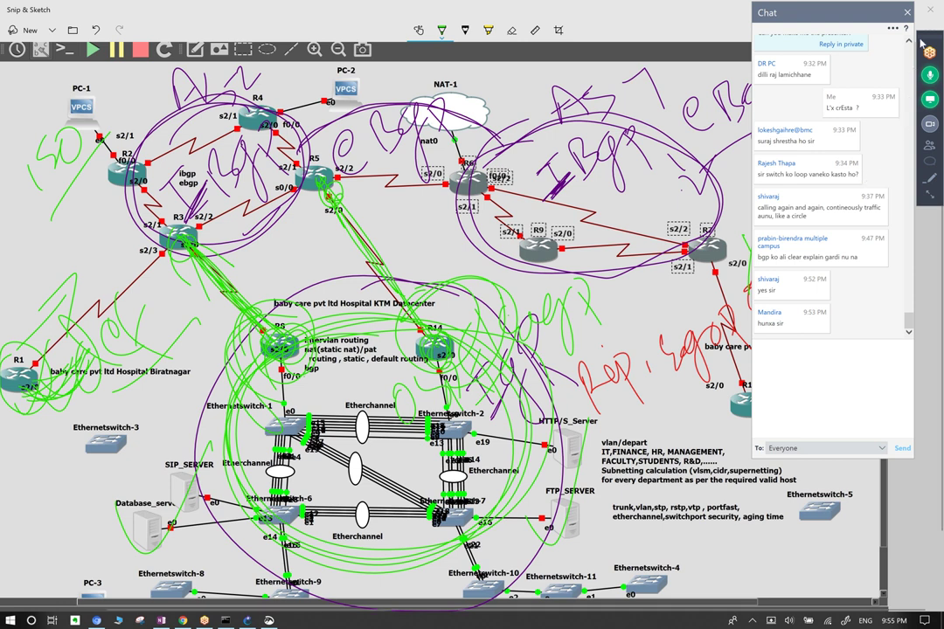
left_click(907, 13)
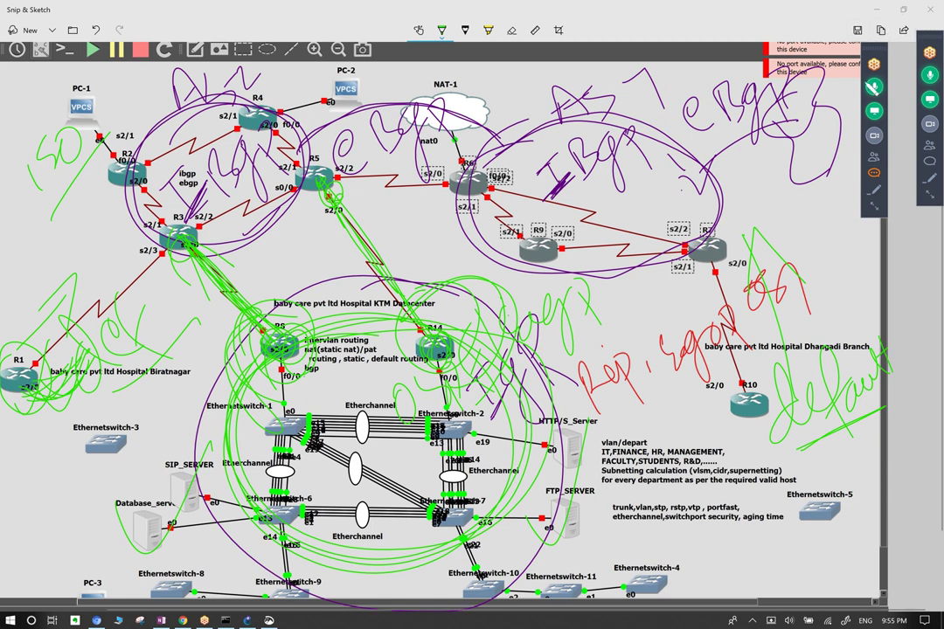
left_click(931, 164)
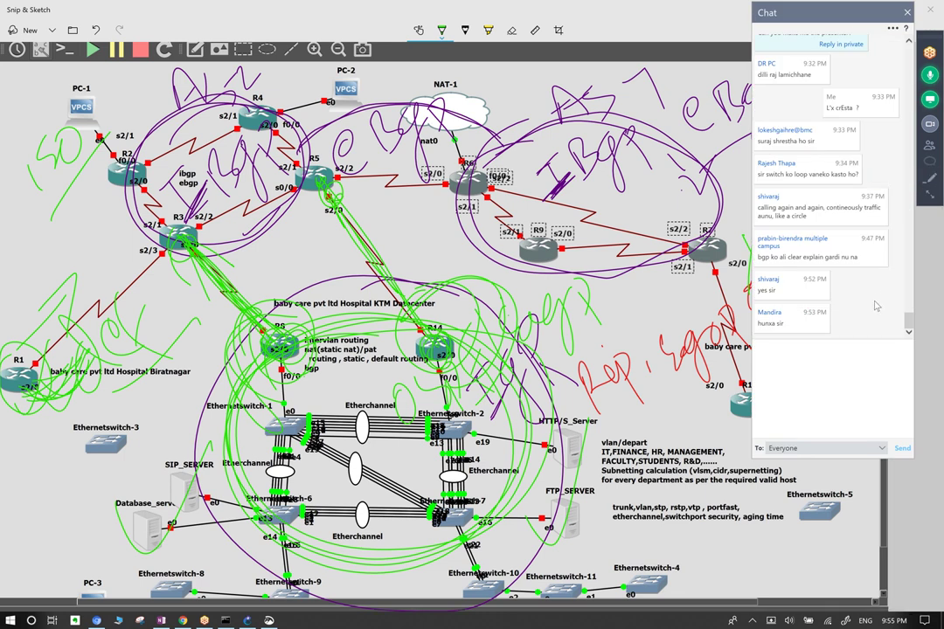
left_click(929, 145)
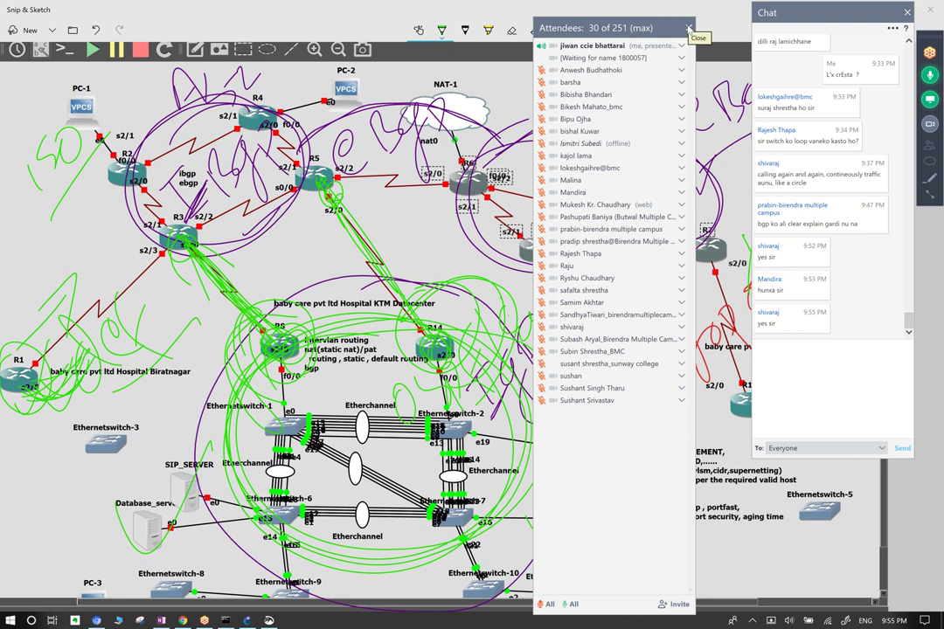
left_click(688, 27)
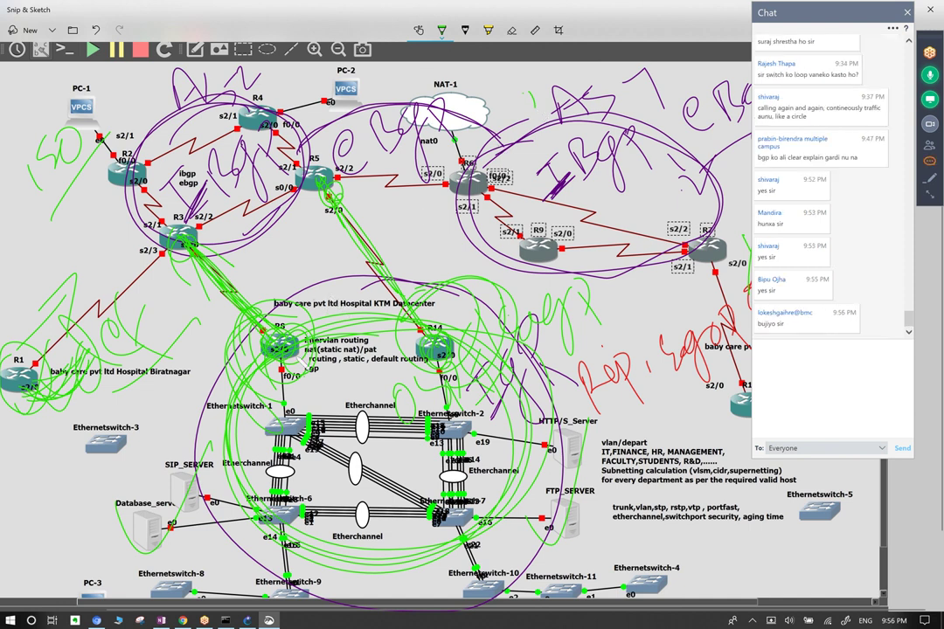
Switch to orange ink and loop R8/R14, drawing lines from R5 to the datacenter and R6.
left_click(441, 30)
left_click(441, 29)
mouse_move(343, 284)
left_mouse_down()
mouse_move(269, 301)
mouse_move(255, 338)
mouse_move(271, 364)
mouse_move(339, 389)
mouse_move(442, 371)
left_mouse_up()
mouse_move(391, 295)
left_mouse_down()
mouse_move(337, 281)
mouse_move(235, 298)
left_mouse_up()
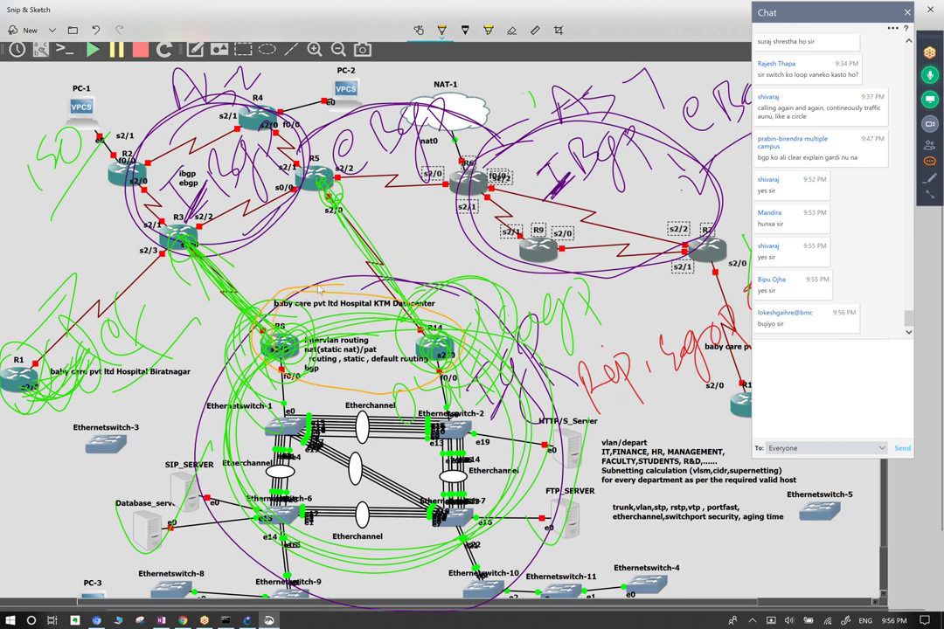
left_click_drag(329, 188, 320, 284)
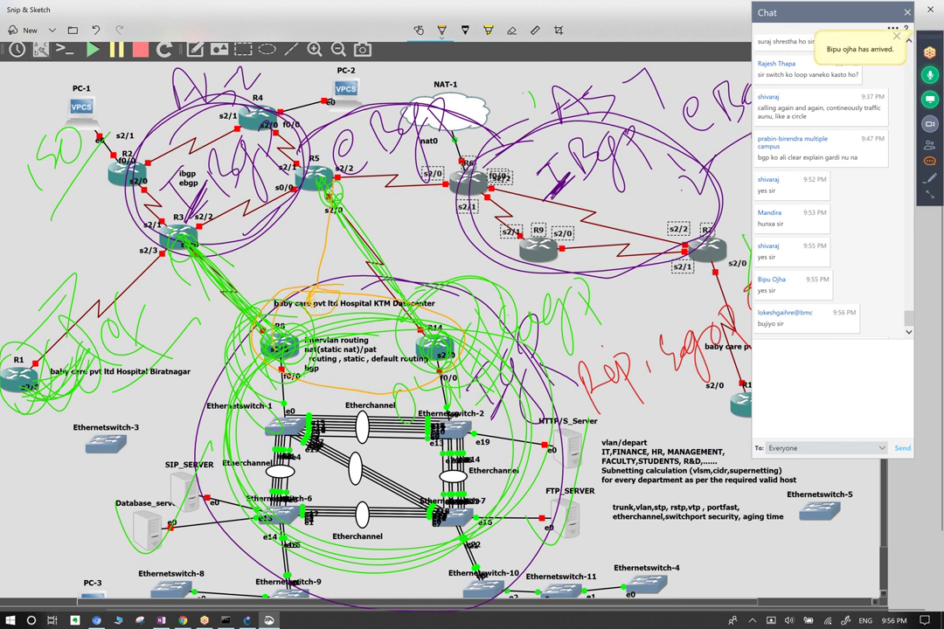
mouse_move(266, 262)
left_mouse_down()
mouse_move(296, 290)
mouse_move(306, 262)
mouse_move(275, 259)
left_mouse_up()
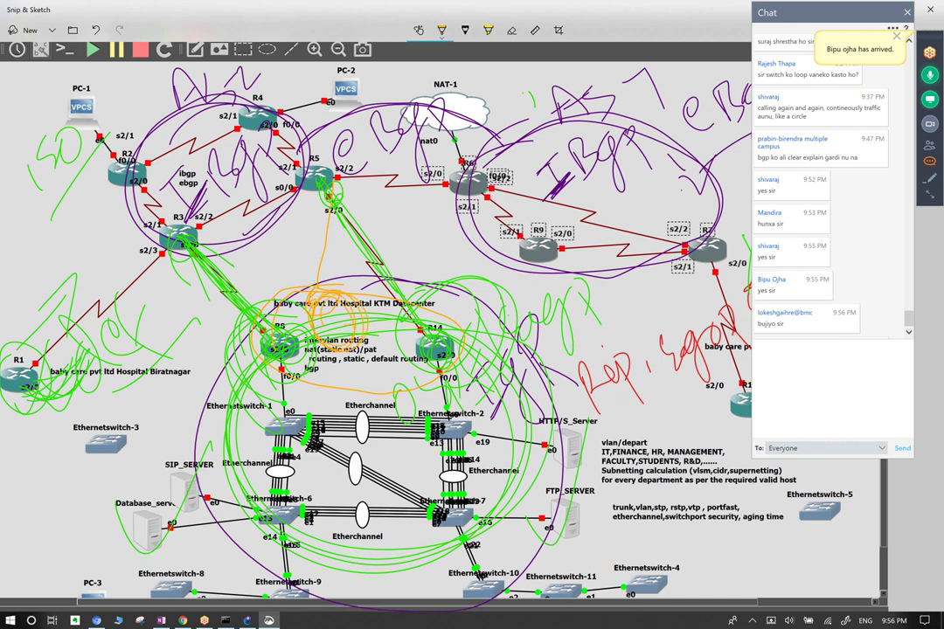
mouse_move(328, 180)
left_mouse_down()
mouse_move(306, 279)
mouse_move(332, 206)
mouse_move(385, 175)
mouse_move(450, 185)
mouse_move(306, 293)
mouse_move(464, 185)
left_mouse_up()
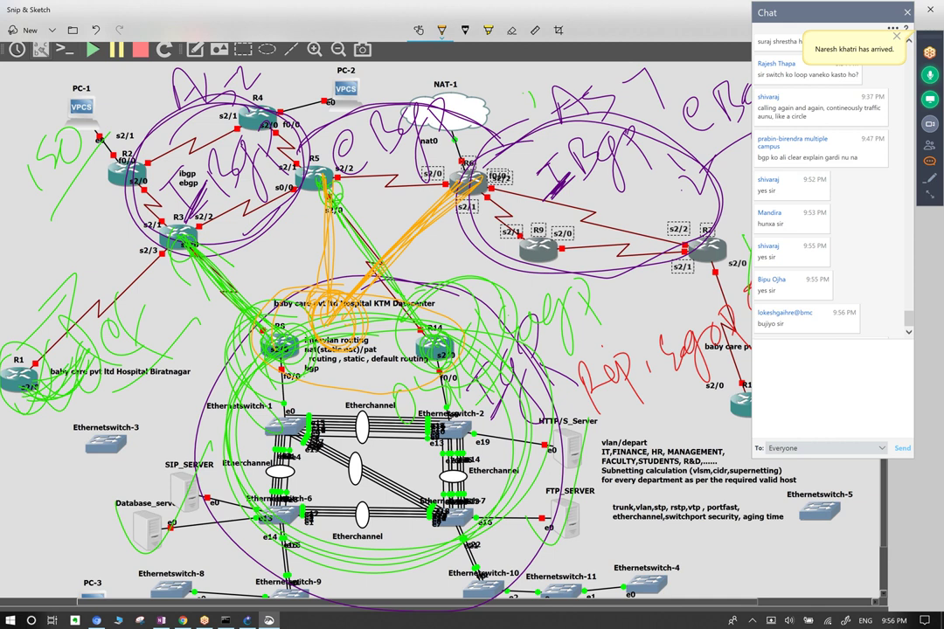
Scribble orange ink at PC-1, NAT-1 and R14, and loop beside Ethernetswitch-4.
mouse_move(39, 80)
left_mouse_down()
mouse_move(30, 114)
mouse_move(60, 103)
mouse_move(83, 52)
mouse_move(83, 92)
mouse_move(110, 56)
left_mouse_up()
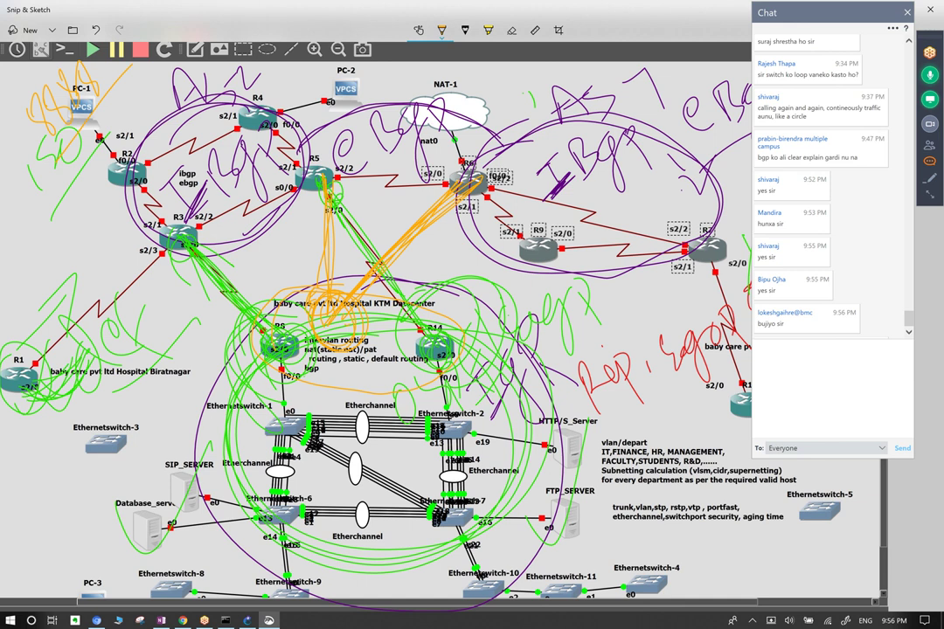
left_click_drag(461, 107, 524, 87)
mouse_move(472, 104)
left_mouse_down()
mouse_move(485, 91)
mouse_move(451, 79)
mouse_move(462, 87)
mouse_move(468, 52)
left_mouse_up()
left_click_drag(465, 60, 484, 97)
left_click_drag(535, 87, 563, 61)
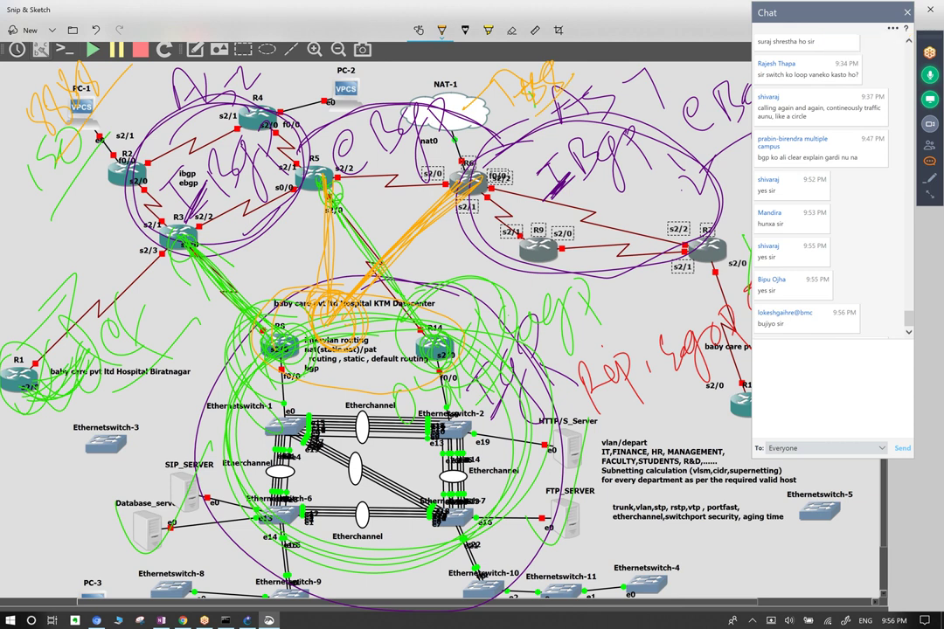
mouse_move(666, 580)
left_mouse_down()
mouse_move(709, 551)
mouse_move(421, 325)
left_mouse_up()
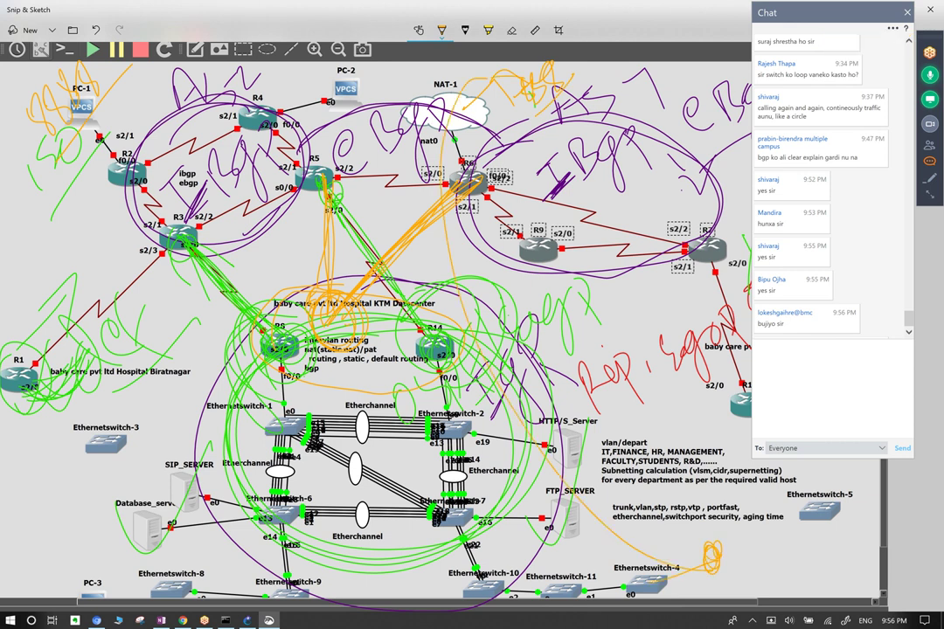
left_click_drag(425, 92, 481, 52)
left_click_drag(448, 100, 500, 51)
left_click_drag(423, 325, 442, 392)
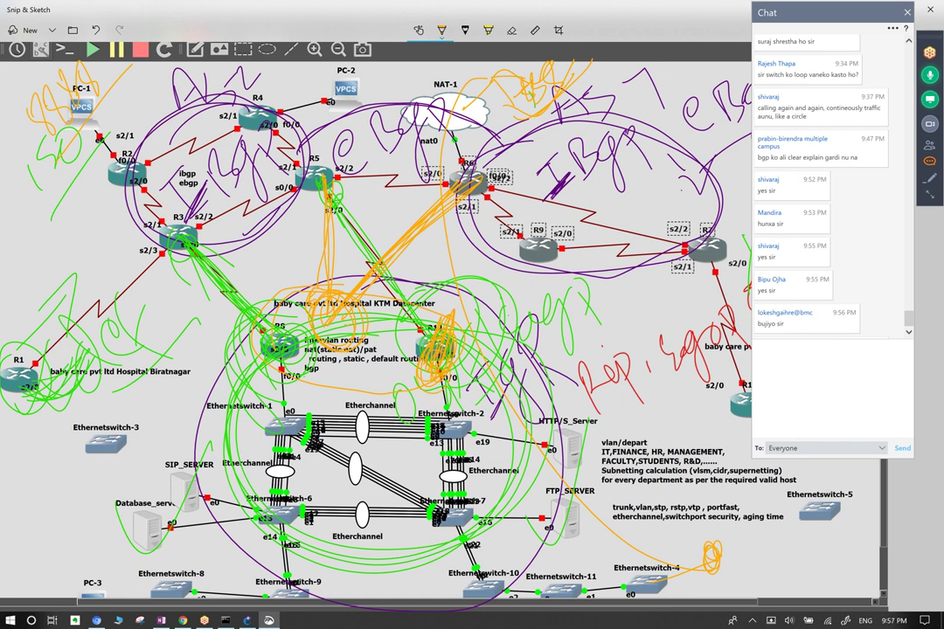
Erase the ink around R5, R6, R14, the switches, PC-1, R1 and R8.
left_click(512, 31)
left_click_drag(354, 271, 385, 253)
left_click_drag(328, 219, 331, 262)
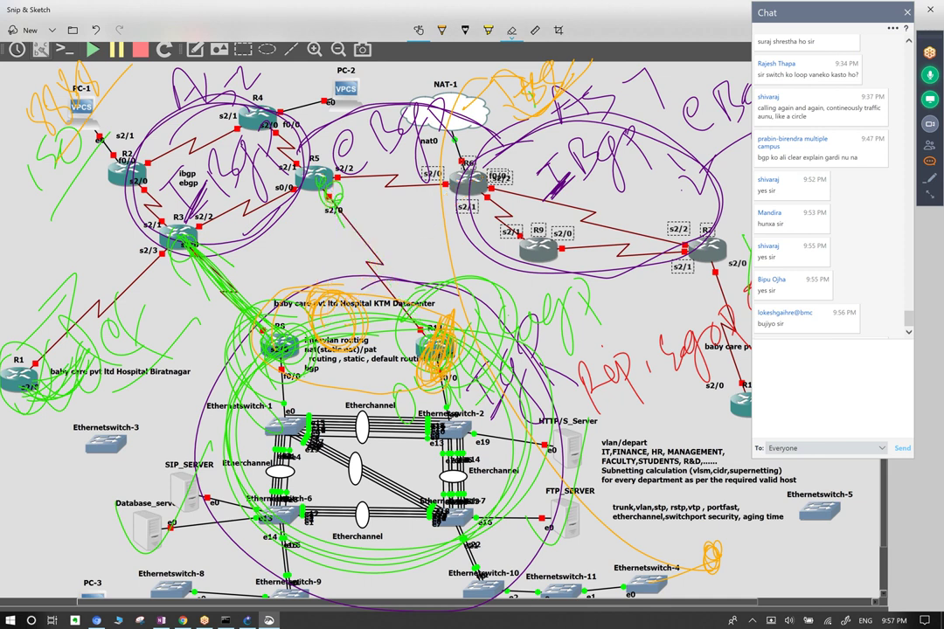
mouse_move(280, 367)
left_mouse_down()
mouse_move(376, 288)
mouse_move(367, 262)
mouse_move(445, 367)
mouse_move(455, 288)
left_mouse_up()
mouse_move(490, 140)
left_mouse_down()
mouse_move(429, 66)
mouse_move(210, 149)
mouse_move(218, 263)
mouse_move(203, 131)
left_mouse_up()
mouse_move(61, 70)
left_mouse_down()
mouse_move(43, 148)
mouse_move(53, 332)
mouse_move(157, 280)
mouse_move(253, 306)
left_mouse_up()
left_click_drag(311, 298, 263, 254)
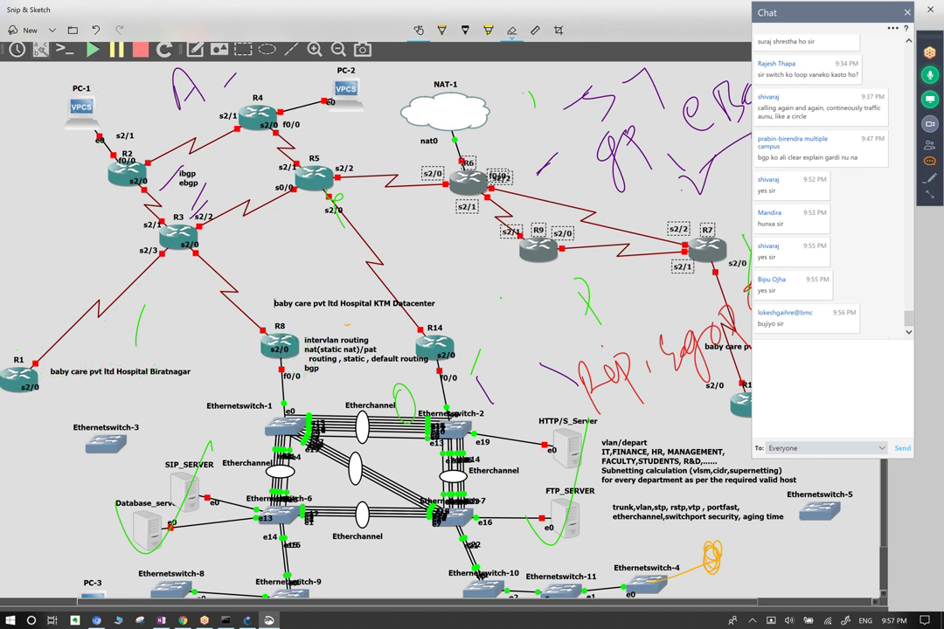
Erase the red note near R7 and leftover strokes near NAT-1, R2, R3 and R14.
mouse_move(144, 490)
left_mouse_down()
mouse_move(472, 411)
mouse_move(525, 323)
mouse_move(682, 367)
left_mouse_up()
mouse_move(612, 131)
left_mouse_down()
mouse_move(682, 175)
mouse_move(735, 87)
left_mouse_up()
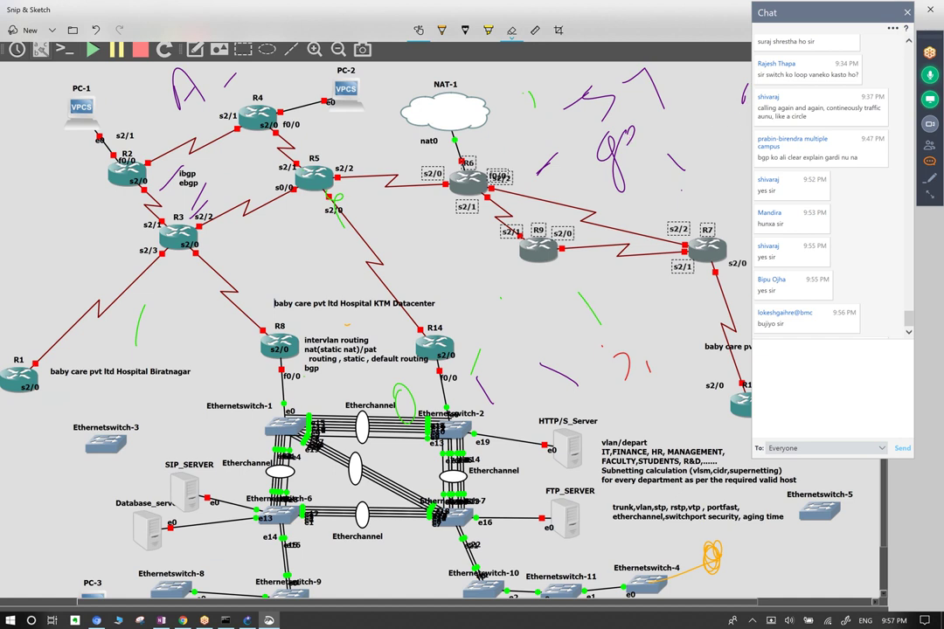
left_click_drag(612, 170, 616, 87)
left_click_drag(188, 87, 144, 151)
mouse_move(341, 341)
left_mouse_down()
mouse_move(404, 402)
mouse_move(612, 350)
left_mouse_up()
mouse_move(677, 164)
left_mouse_down()
mouse_move(577, 103)
mouse_move(529, 100)
mouse_move(546, 165)
left_mouse_up()
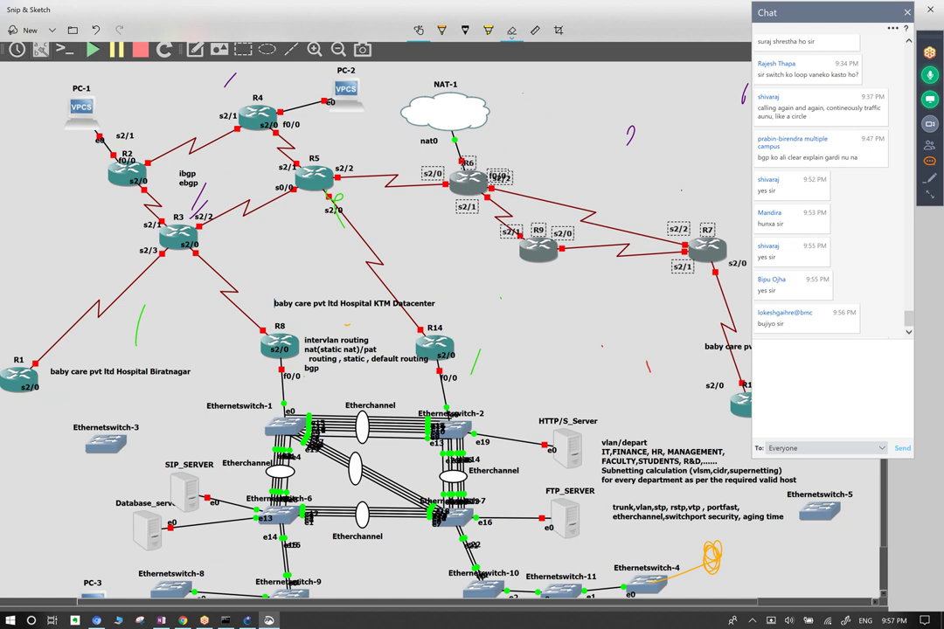
left_click_drag(532, 114, 630, 135)
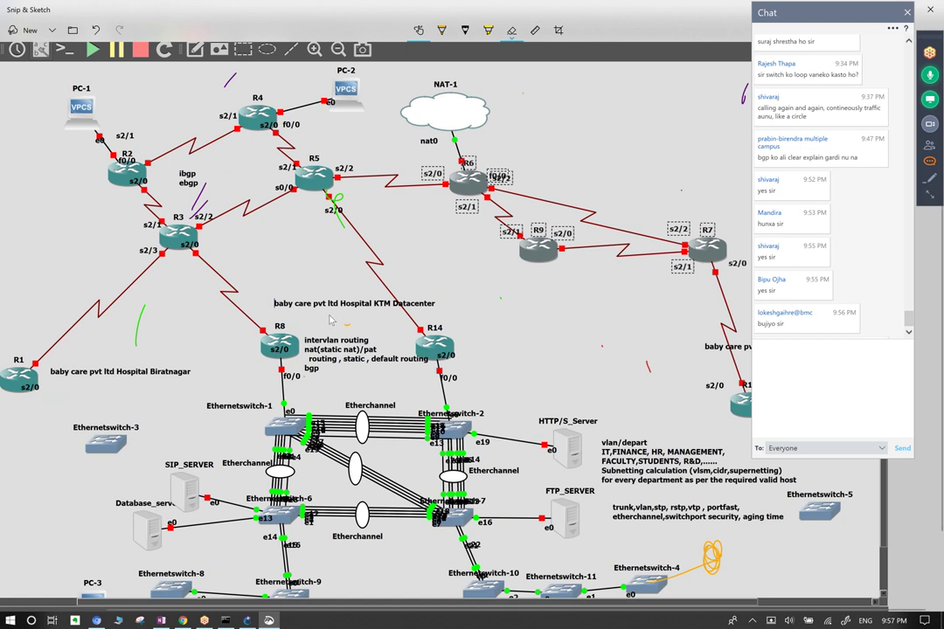
Circle R8, R14 and the EtherChannel switches, loop around R2–R5, and close the chat.
left_click(441, 29)
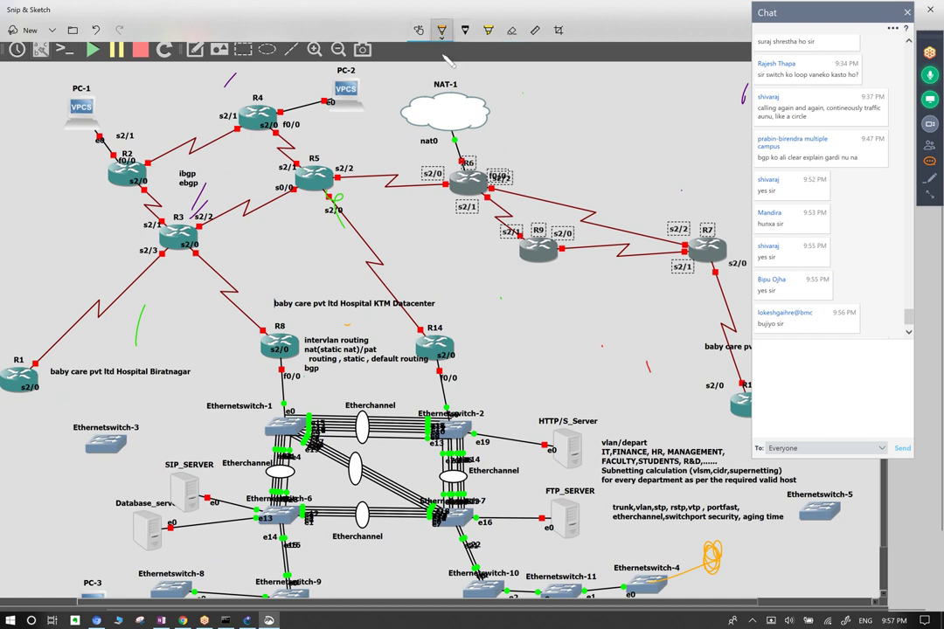
mouse_move(337, 322)
left_mouse_down()
mouse_move(286, 473)
mouse_move(366, 521)
mouse_move(488, 447)
mouse_move(479, 373)
mouse_move(338, 323)
left_mouse_up()
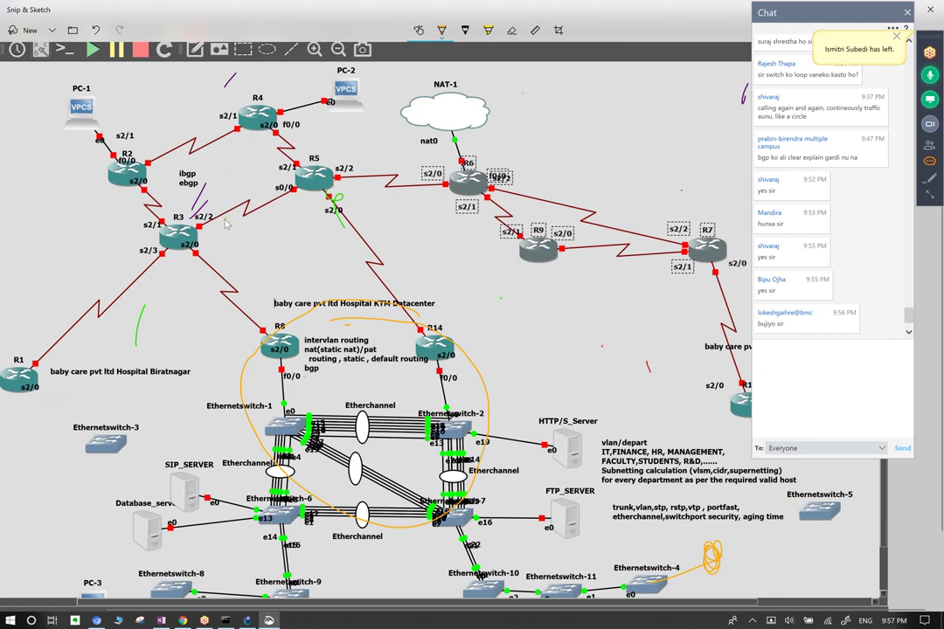
mouse_move(229, 218)
left_mouse_down()
mouse_move(170, 271)
mouse_move(179, 312)
mouse_move(214, 350)
mouse_move(315, 256)
mouse_move(273, 221)
mouse_move(236, 210)
mouse_move(172, 235)
left_mouse_up()
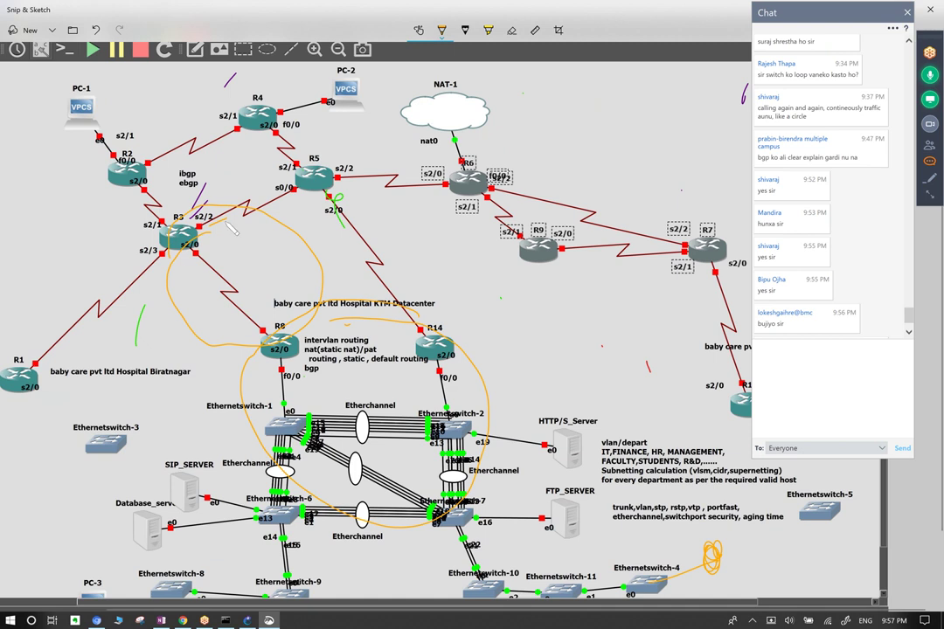
mouse_move(261, 156)
left_mouse_down()
mouse_move(219, 105)
mouse_move(145, 124)
mouse_move(210, 191)
mouse_move(225, 190)
left_mouse_up()
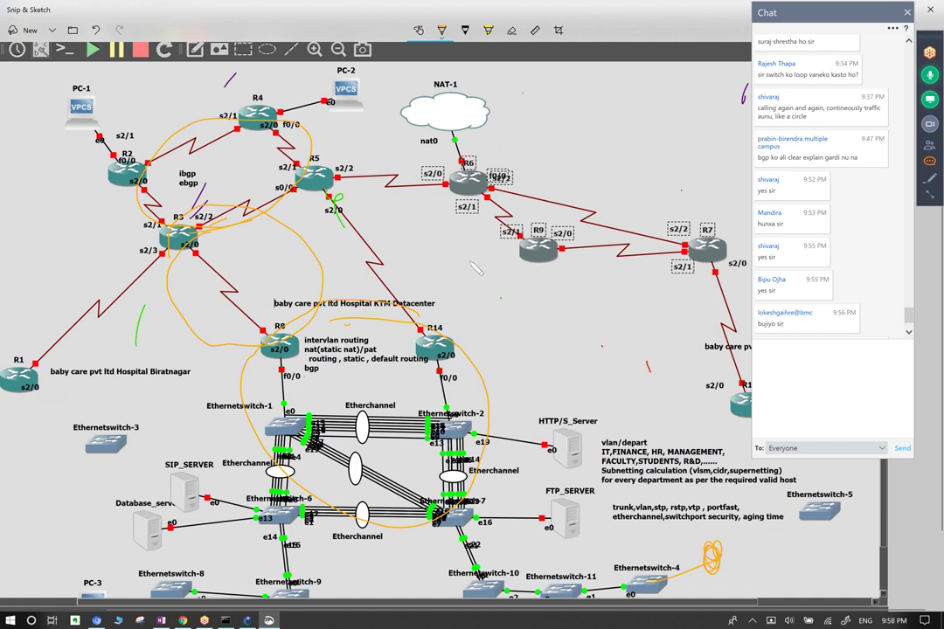
key("alt+h")
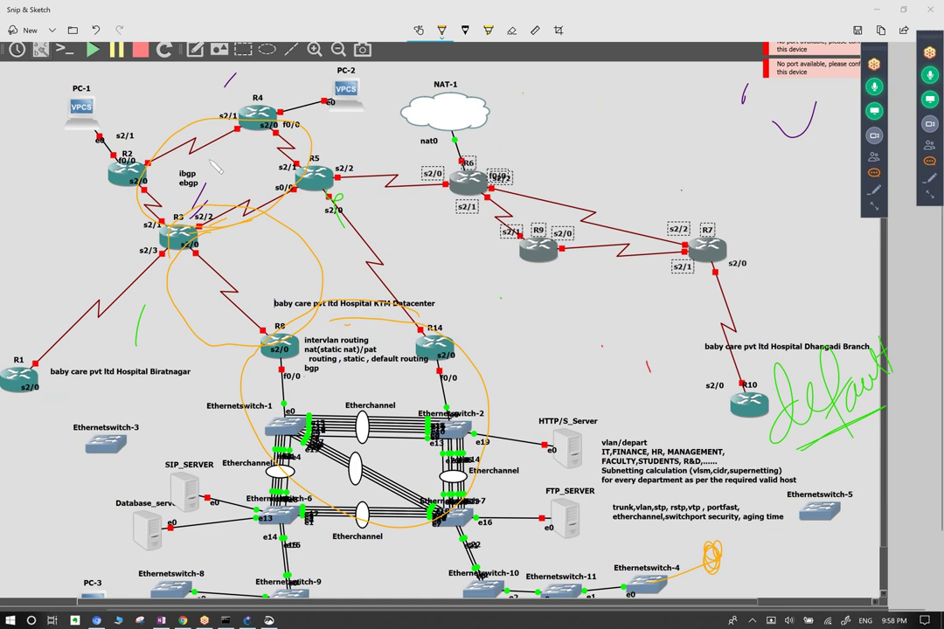
Write OSPF in the R2–R5 loop, redraw the datacenter loop, and add notes near R8 and R14.
mouse_move(215, 162)
left_mouse_down()
mouse_move(222, 172)
mouse_move(257, 163)
left_mouse_up()
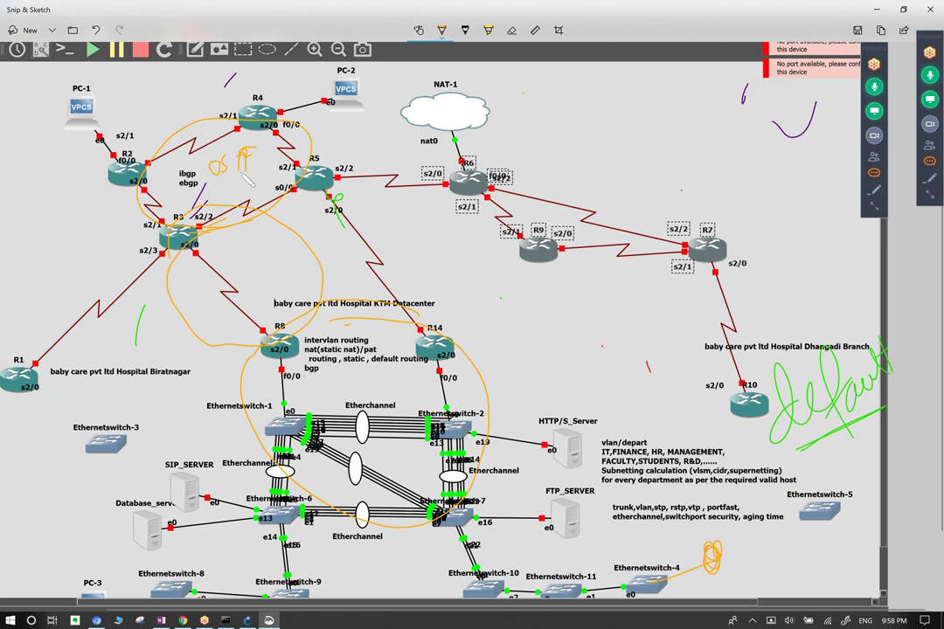
mouse_move(329, 274)
left_mouse_down()
mouse_move(288, 273)
mouse_move(231, 417)
mouse_move(407, 338)
mouse_move(250, 281)
left_mouse_up()
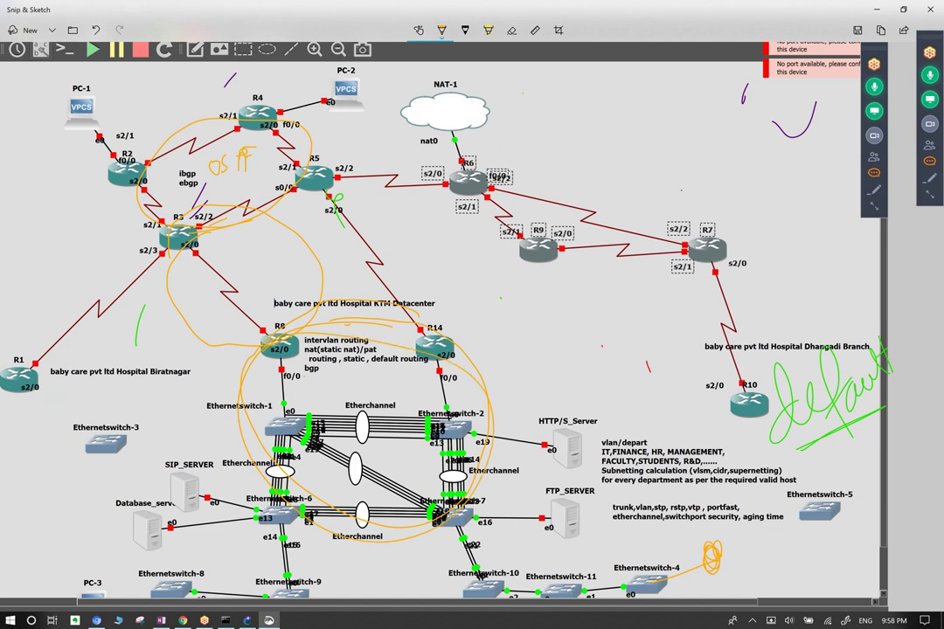
key("ctrl+c")
left_click_drag(253, 278, 229, 307)
left_click_drag(411, 242, 404, 284)
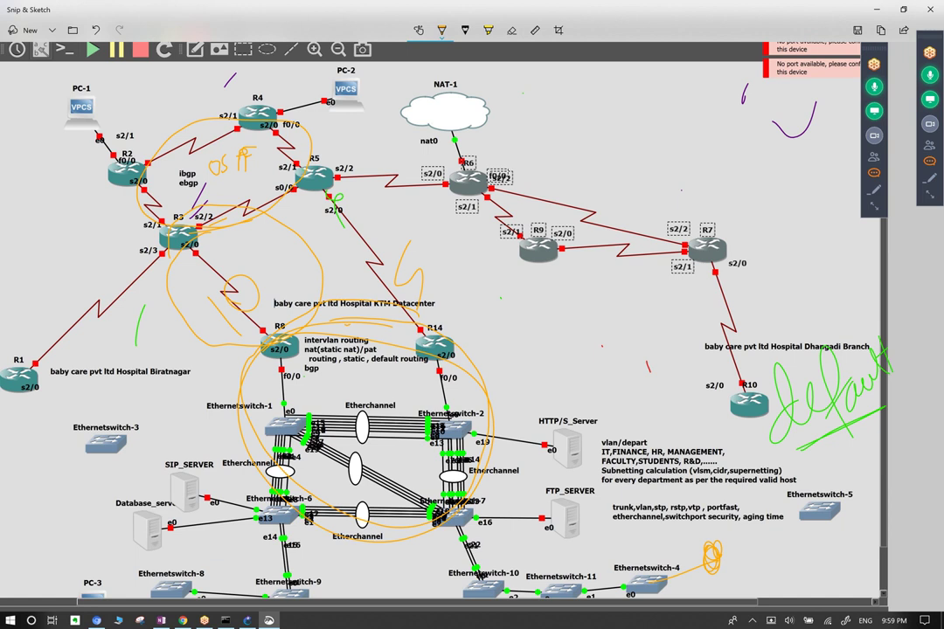
Underline R10, write Dhcp by R14, circle FTP_SERVER and xxx+13, then copy the image.
mouse_move(691, 391)
left_mouse_down()
mouse_move(804, 374)
mouse_move(791, 369)
left_mouse_up()
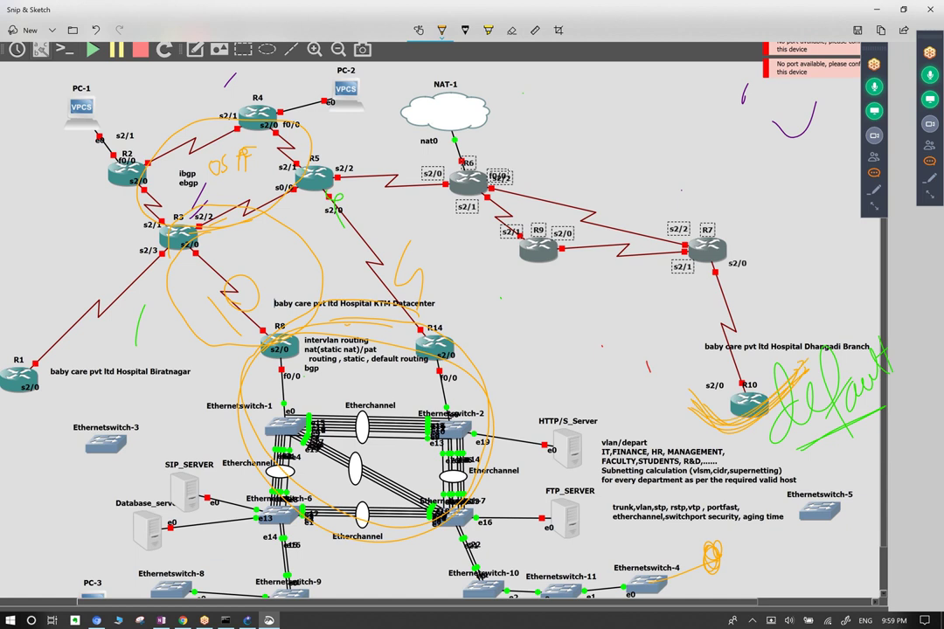
mouse_move(456, 359)
left_mouse_down()
mouse_move(416, 275)
mouse_move(499, 346)
mouse_move(568, 314)
left_mouse_up()
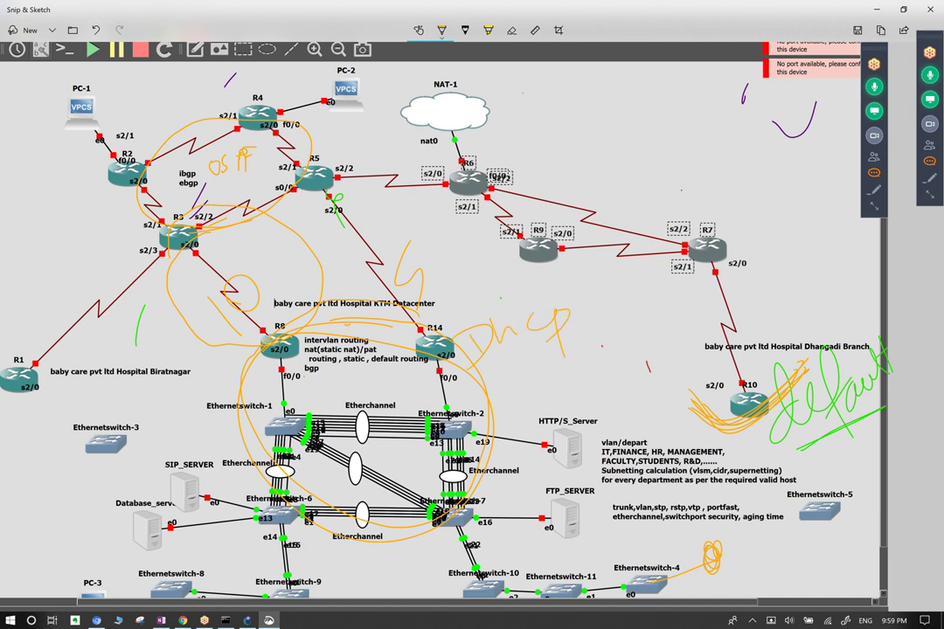
left_click_drag(437, 372, 442, 368)
left_click_drag(729, 428, 752, 444)
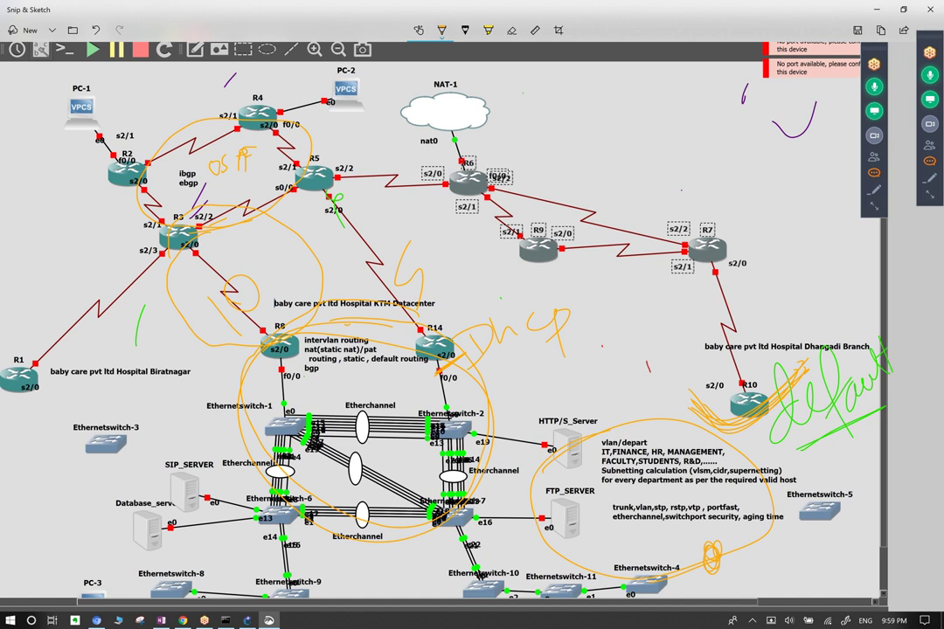
mouse_move(566, 377)
left_mouse_down()
mouse_move(625, 348)
mouse_move(651, 342)
mouse_move(655, 358)
mouse_move(671, 345)
mouse_move(685, 351)
left_mouse_up()
left_click_drag(577, 305, 560, 333)
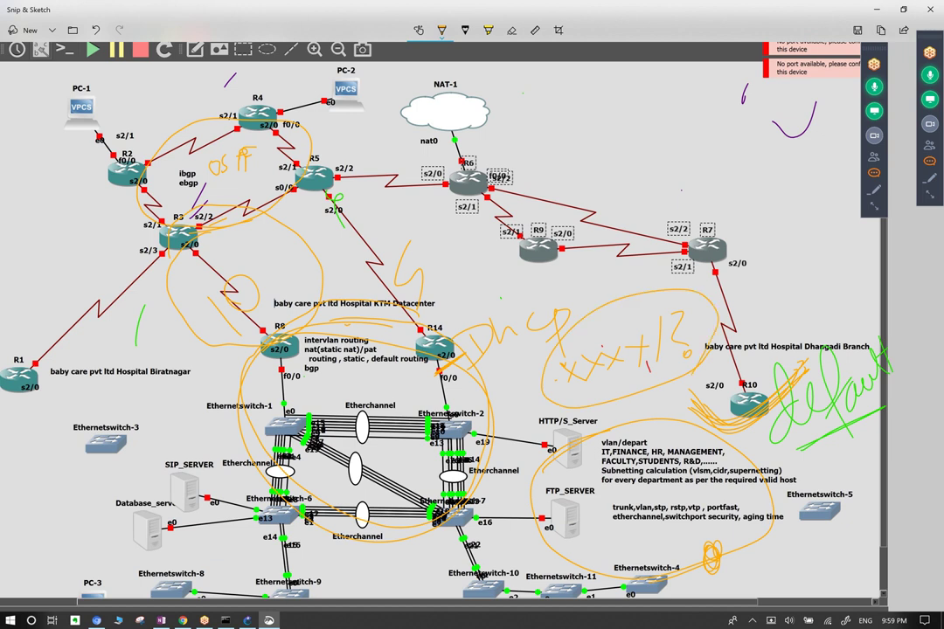
key("ctrl+c")
key("ctrl+c")
Circle R14 and R10 in orange and extend the Dhcp note toward R9.
mouse_move(411, 302)
left_mouse_down()
mouse_move(389, 341)
mouse_move(428, 377)
mouse_move(467, 341)
mouse_move(420, 299)
mouse_move(384, 350)
mouse_move(437, 385)
mouse_move(428, 288)
left_mouse_up()
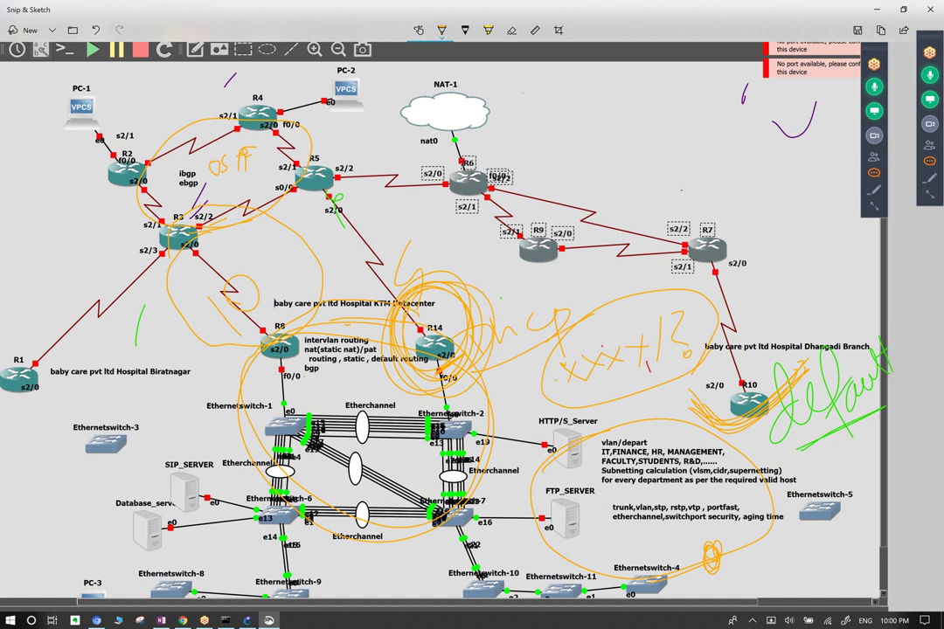
mouse_move(752, 363)
left_mouse_down()
mouse_move(713, 402)
mouse_move(752, 441)
mouse_move(791, 403)
mouse_move(752, 363)
left_mouse_up()
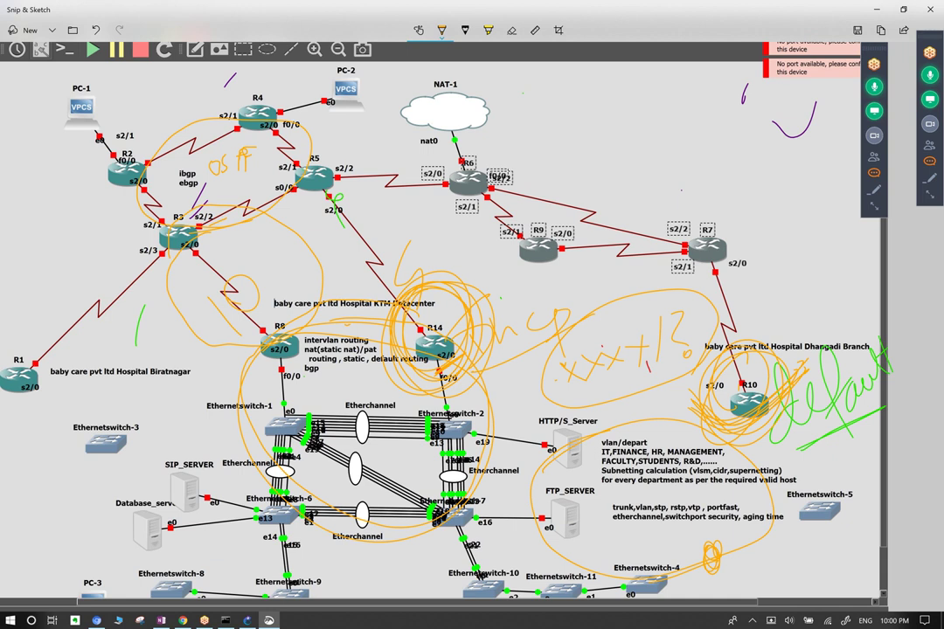
mouse_move(450, 306)
left_mouse_down()
mouse_move(488, 358)
mouse_move(518, 203)
mouse_move(551, 258)
left_mouse_up()
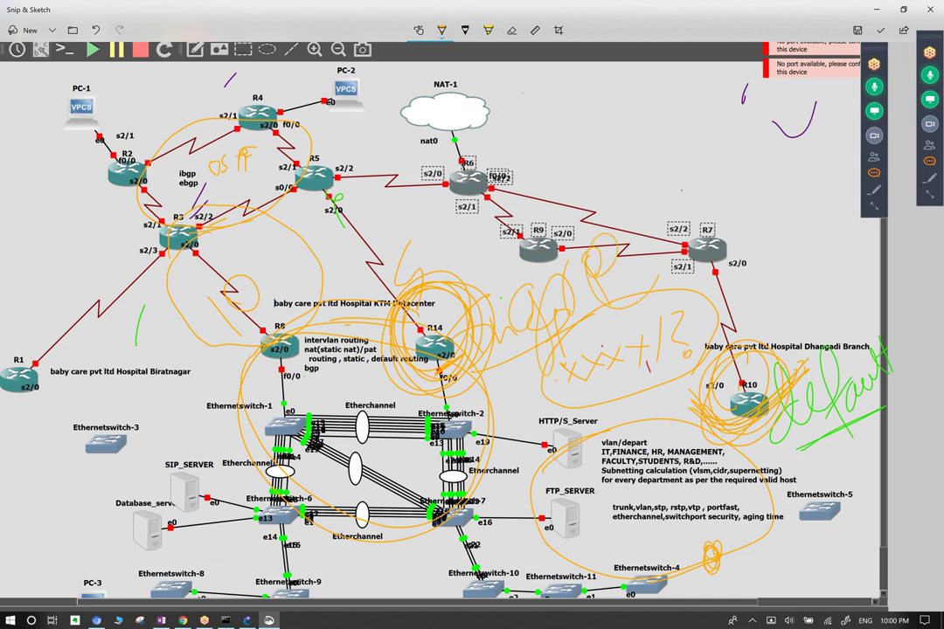
left_click_drag(464, 292, 525, 243)
Write gre and draw two grey tunnel arcs from R14 over R6 toward R10.
left_click(442, 30)
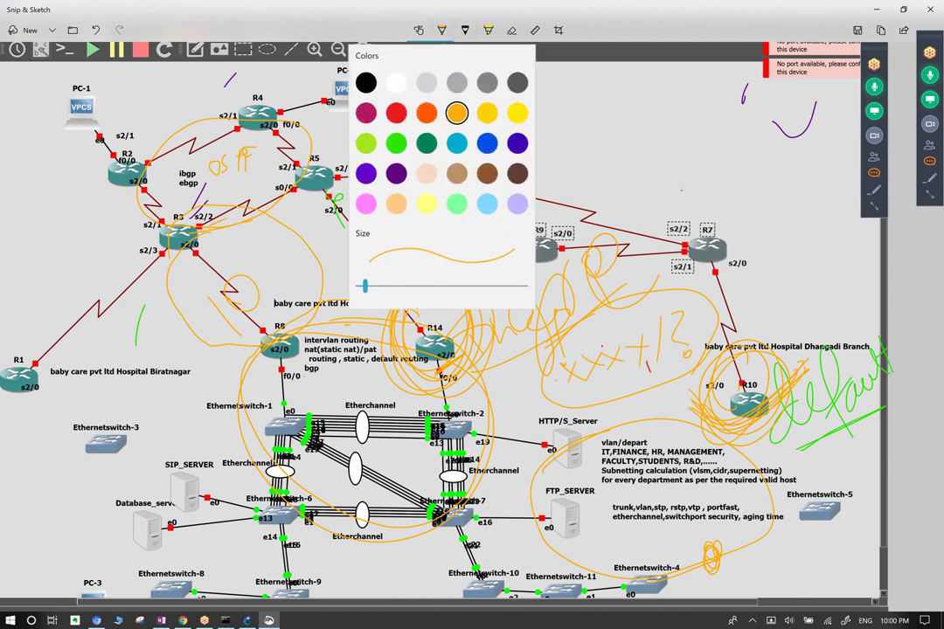
key("Escape")
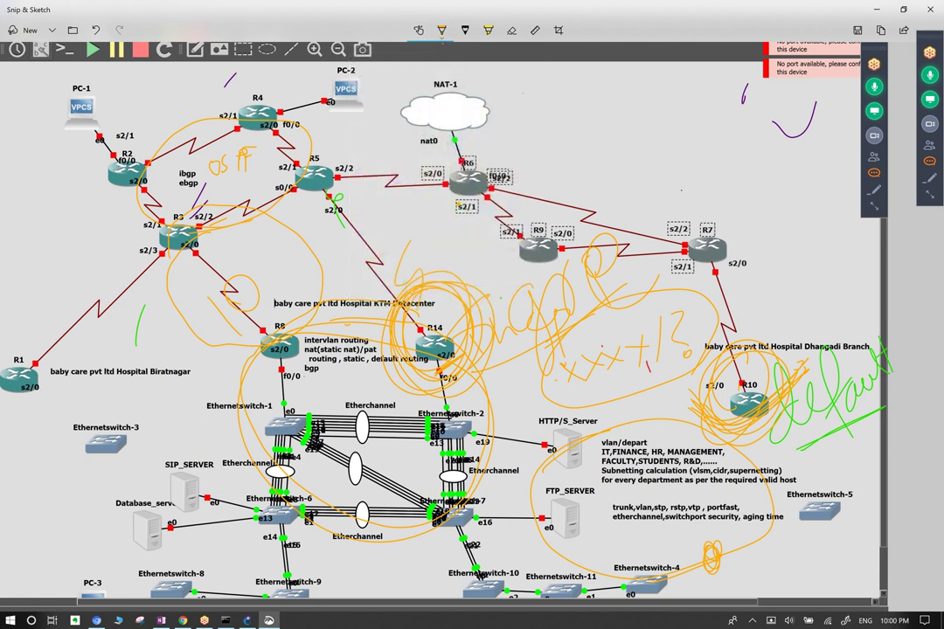
left_click(441, 30)
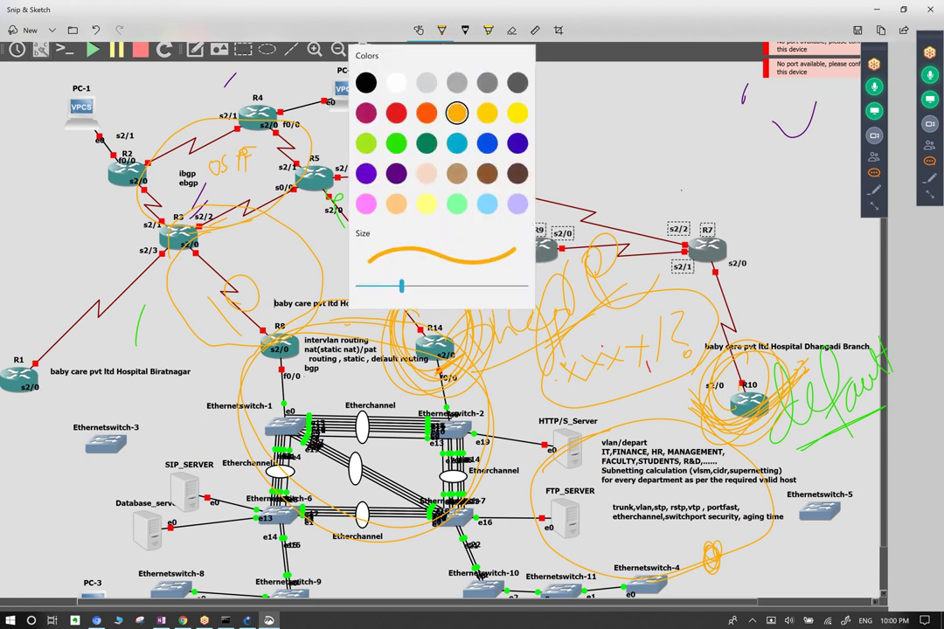
key("Escape")
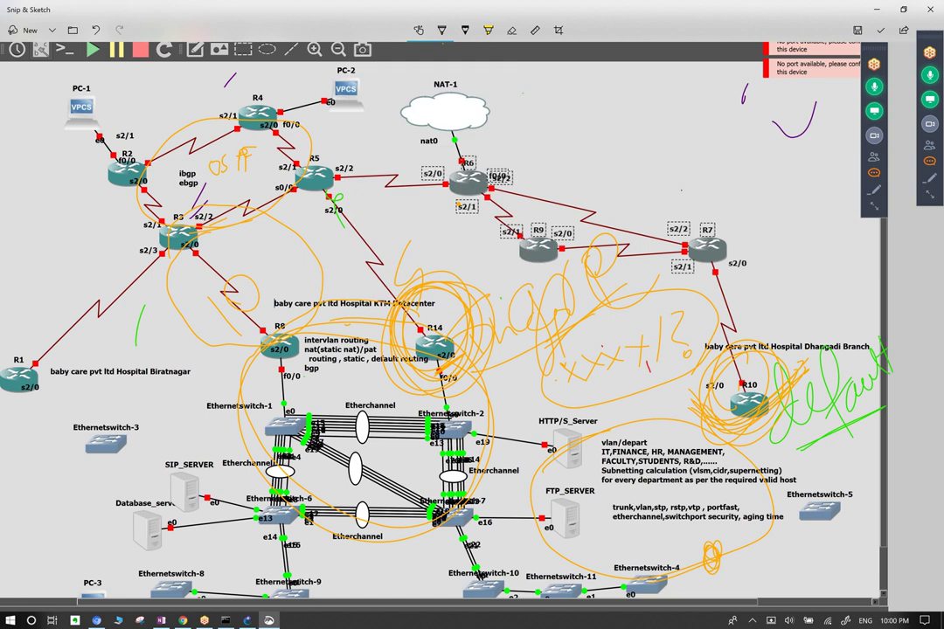
left_click_drag(537, 288, 521, 357)
mouse_move(570, 291)
left_mouse_down()
mouse_move(584, 235)
mouse_move(600, 236)
mouse_move(639, 291)
left_mouse_up()
mouse_move(421, 323)
left_mouse_down()
mouse_move(337, 218)
mouse_move(481, 158)
mouse_move(724, 255)
mouse_move(739, 354)
left_mouse_up()
mouse_move(441, 337)
left_mouse_down()
mouse_move(372, 218)
mouse_move(384, 175)
mouse_move(647, 229)
mouse_move(695, 262)
mouse_move(733, 393)
mouse_move(818, 466)
left_mouse_up()
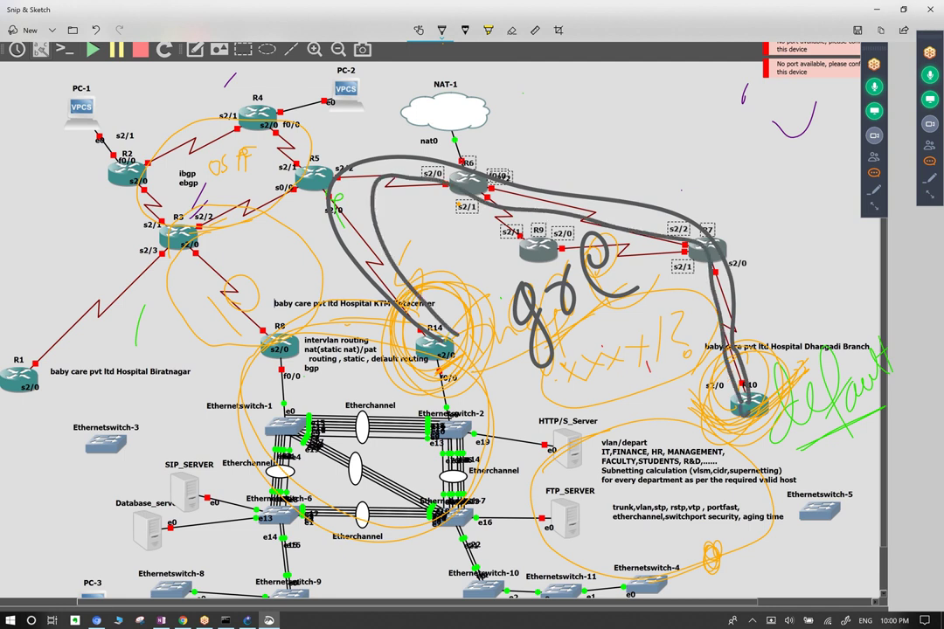
Draw hanging ticks below the line under R10.
left_click_drag(739, 465, 738, 497)
mouse_move(751, 466)
left_mouse_down()
mouse_move(750, 497)
mouse_move(762, 497)
left_mouse_up()
mouse_move(776, 465)
left_mouse_down()
mouse_move(776, 497)
mouse_move(804, 496)
left_mouse_up()
left_click_drag(840, 460, 840, 496)
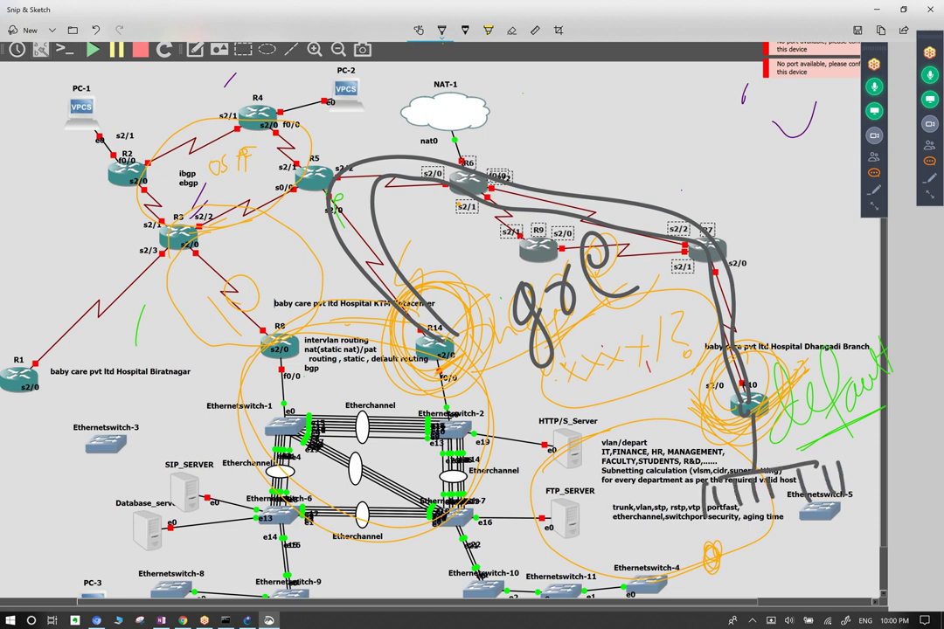
Sketch a bar with a row of hanging ticks below R1.
left_click_drag(33, 397, 40, 444)
mouse_move(18, 446)
left_mouse_down()
mouse_move(90, 453)
mouse_move(37, 488)
left_mouse_up()
left_click_drag(59, 449, 61, 485)
left_click_drag(71, 450, 73, 477)
mouse_move(24, 450)
left_mouse_down()
mouse_move(23, 485)
mouse_move(47, 479)
left_mouse_up()
left_click_drag(63, 450, 64, 481)
left_click_drag(79, 450, 81, 476)
left_click_drag(16, 450, 12, 481)
mouse_move(50, 453)
left_mouse_down()
mouse_move(55, 480)
mouse_move(86, 465)
left_mouse_up()
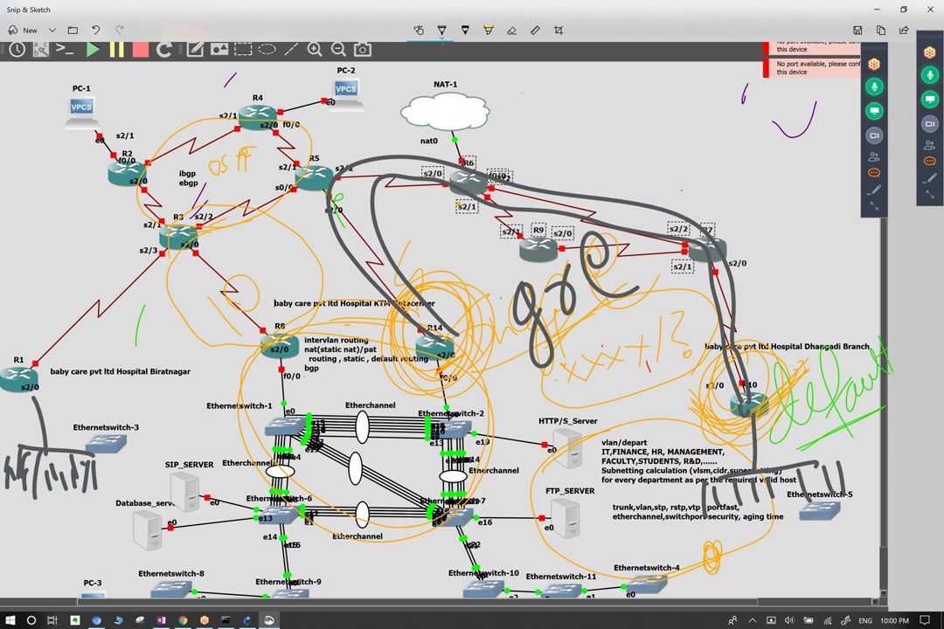
Add three small circles and extra strokes beneath the ticks below R1.
mouse_move(54, 411)
left_mouse_down()
mouse_move(59, 436)
mouse_move(90, 447)
mouse_move(31, 455)
left_mouse_up()
left_click_drag(48, 488, 47, 490)
left_click_drag(83, 482, 82, 485)
left_click_drag(26, 492, 24, 494)
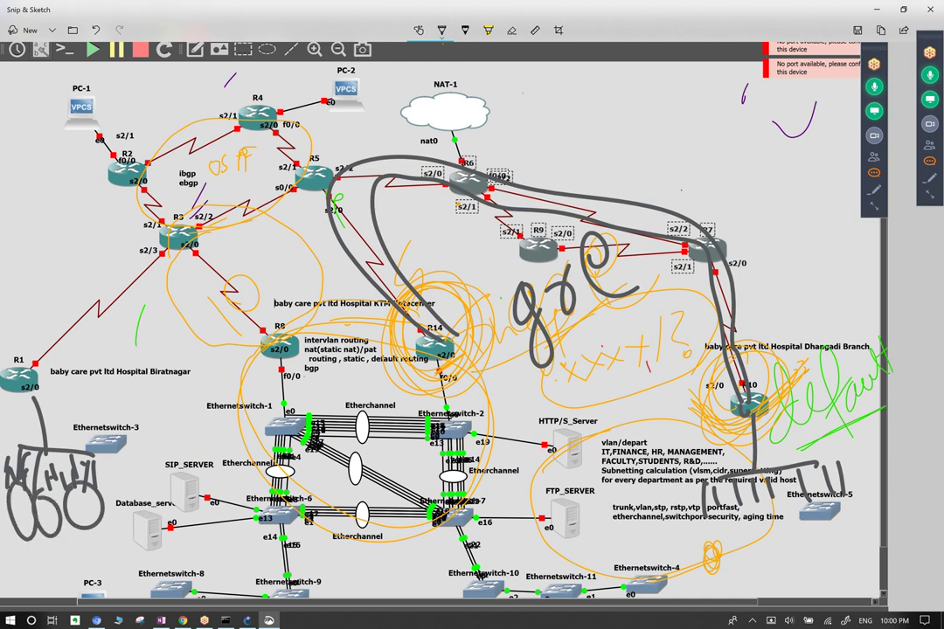
mouse_move(86, 406)
left_mouse_down()
mouse_move(70, 441)
mouse_move(49, 450)
left_mouse_up()
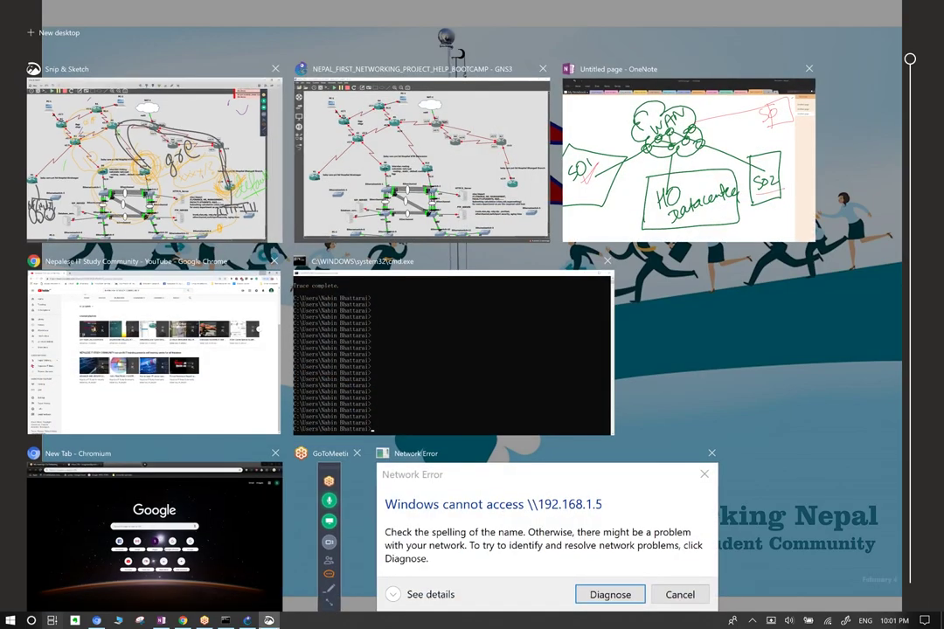
key("Escape")
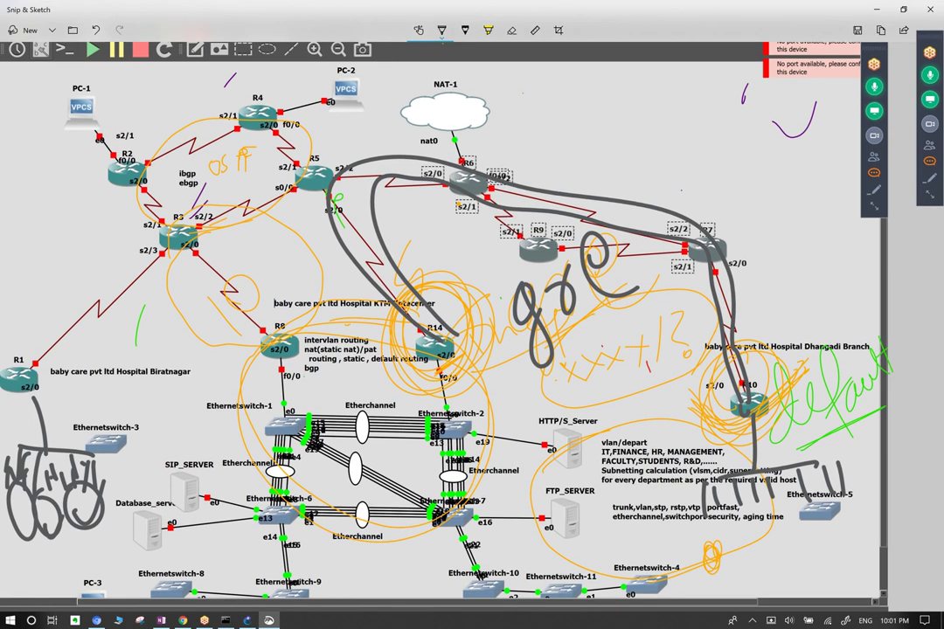
Write NAT/PAT above R1's link and add m before gre to make mgre.
mouse_move(29, 392)
left_mouse_down()
mouse_move(44, 413)
mouse_move(31, 416)
left_mouse_up()
mouse_move(26, 348)
left_mouse_down()
mouse_move(75, 232)
mouse_move(88, 218)
mouse_move(122, 262)
mouse_move(128, 218)
mouse_move(133, 241)
mouse_move(162, 205)
left_mouse_up()
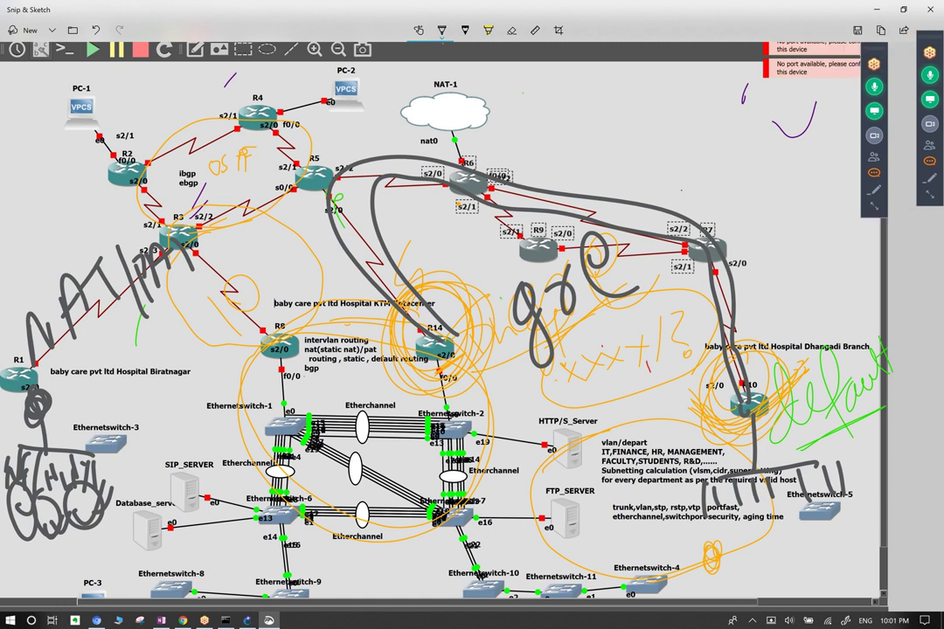
mouse_move(468, 345)
left_mouse_down()
mouse_move(481, 306)
mouse_move(508, 346)
left_mouse_up()
left_click_drag(455, 363, 633, 284)
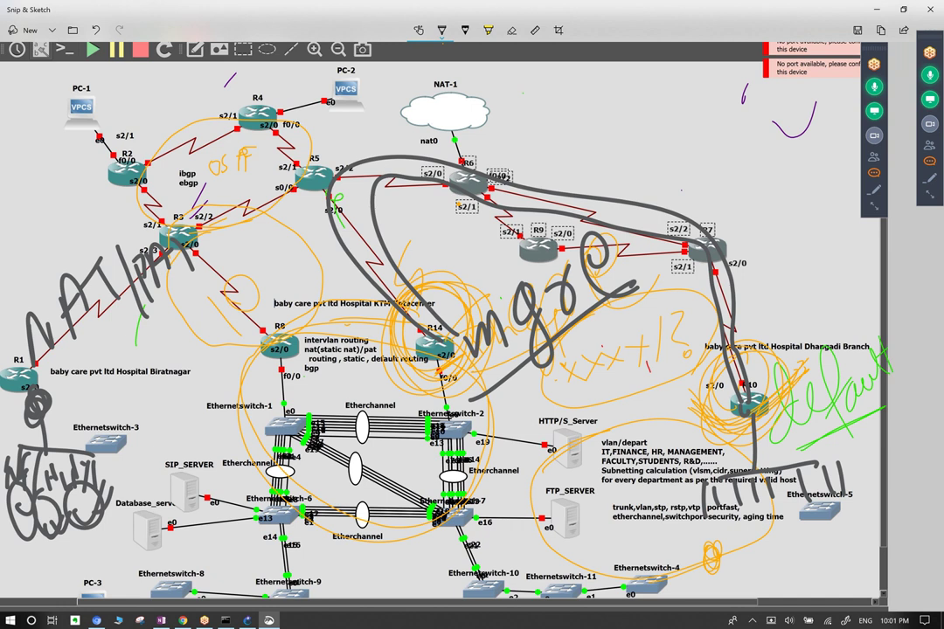
Write DMVPN above R6 and R9, with short strokes near mgre and under R10.
left_click_drag(514, 131, 524, 176)
mouse_move(559, 140)
left_mouse_down()
mouse_move(595, 131)
mouse_move(619, 87)
mouse_move(639, 120)
mouse_move(630, 110)
mouse_move(652, 109)
mouse_move(664, 77)
mouse_move(683, 53)
left_mouse_up()
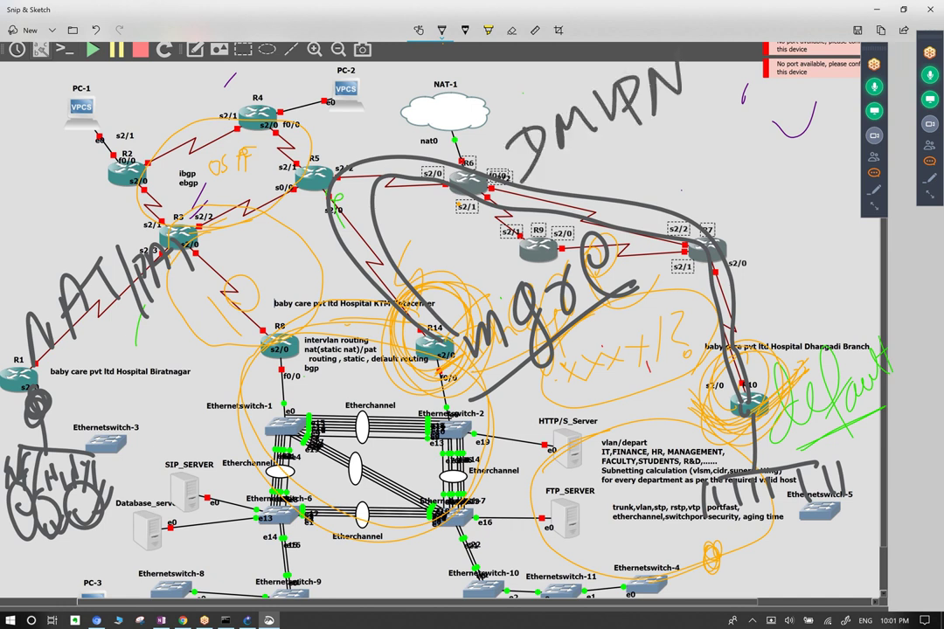
mouse_move(422, 385)
left_mouse_down()
mouse_move(462, 360)
mouse_move(467, 366)
mouse_move(477, 344)
left_mouse_up()
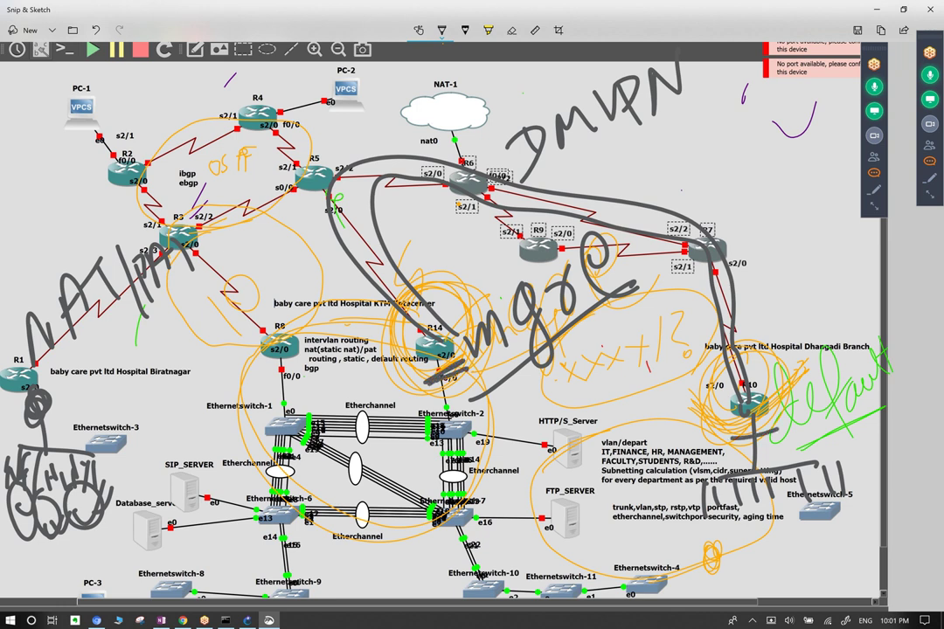
left_click_drag(734, 433, 787, 424)
Draw a stick figure's head right of DMVPN and write 10 beside it.
mouse_move(765, 83)
left_mouse_down()
mouse_move(741, 122)
mouse_move(762, 84)
left_mouse_up()
left_click_drag(774, 117, 792, 131)
mouse_move(715, 168)
left_mouse_down()
mouse_move(731, 187)
mouse_move(762, 159)
mouse_move(704, 166)
mouse_move(731, 179)
left_mouse_up()
left_click_drag(767, 114, 753, 149)
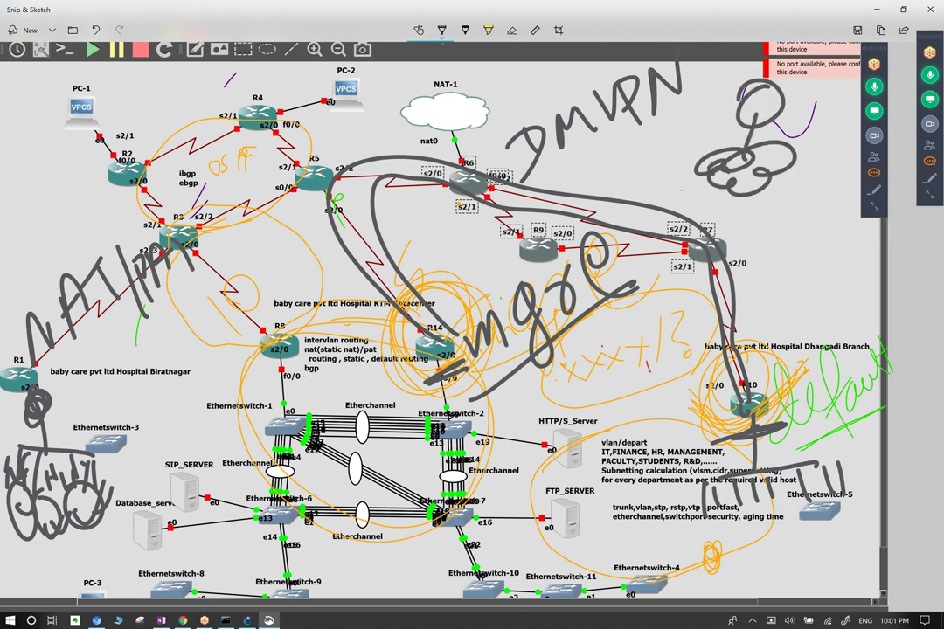
mouse_move(802, 83)
left_mouse_down()
mouse_move(799, 122)
mouse_move(817, 112)
left_mouse_up()
left_click_drag(795, 104, 838, 78)
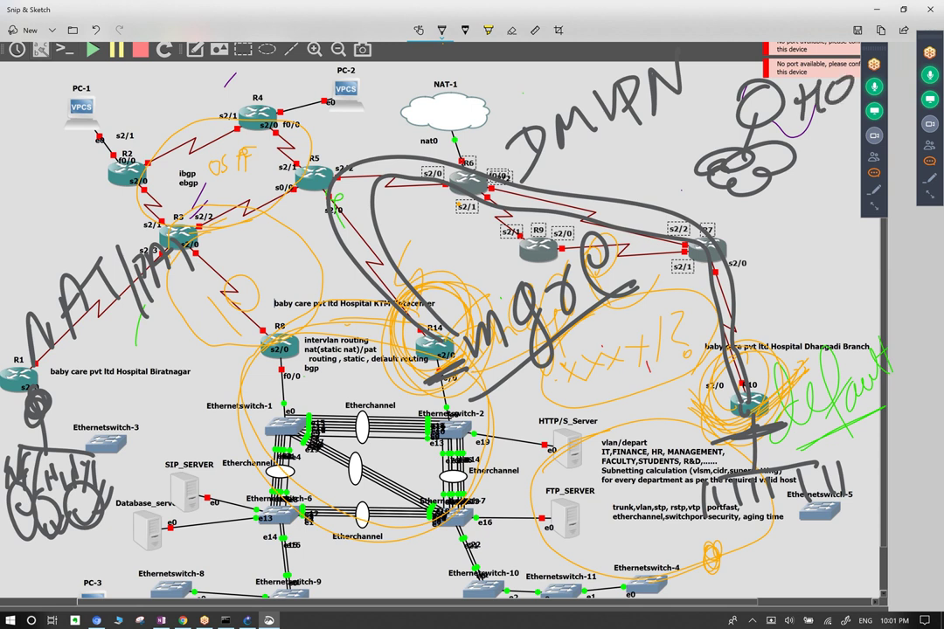
left_click_drag(750, 195, 724, 254)
Add the figure's arms, legs, foot loops and stand, underline 10, and sweep arcs from R7.
mouse_move(710, 156)
left_mouse_down()
mouse_move(646, 166)
mouse_move(676, 196)
left_mouse_up()
mouse_move(774, 188)
left_mouse_down()
mouse_move(769, 234)
mouse_move(824, 232)
left_mouse_up()
left_click_drag(654, 166, 615, 181)
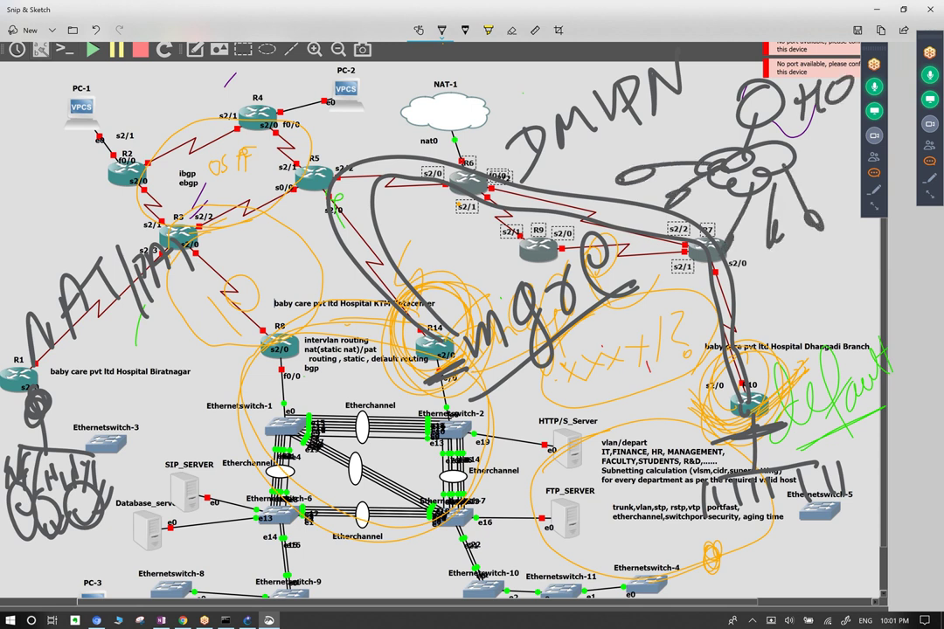
left_click_drag(801, 117, 837, 111)
left_click_drag(626, 198, 655, 194)
left_click_drag(804, 236, 841, 226)
left_click_drag(575, 229, 711, 188)
mouse_move(813, 229)
left_mouse_down()
mouse_move(847, 217)
mouse_move(828, 281)
left_mouse_up()
left_click_drag(813, 283, 860, 271)
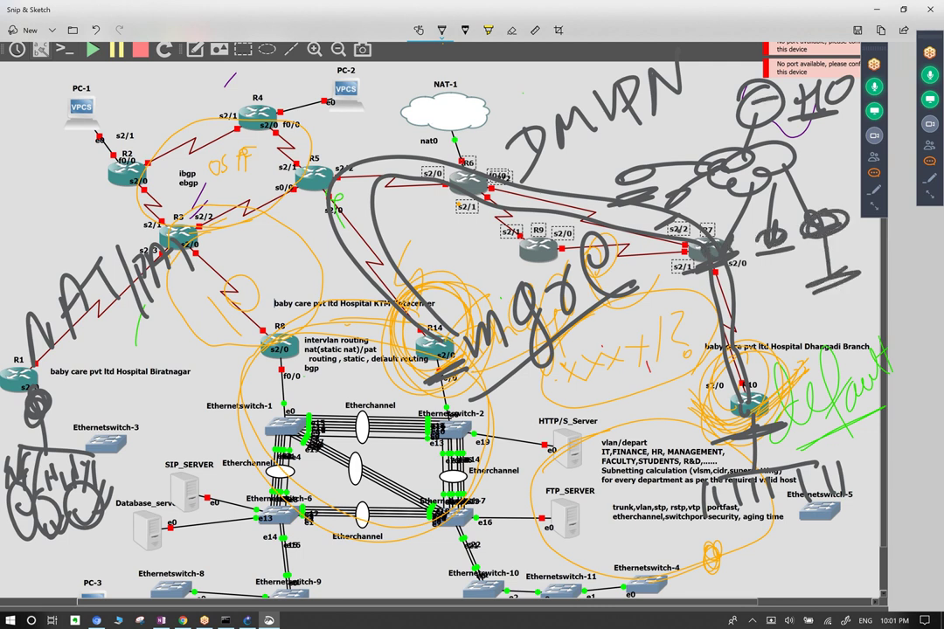
mouse_move(687, 179)
left_mouse_down()
mouse_move(643, 77)
mouse_move(542, 172)
left_mouse_up()
mouse_move(694, 214)
left_mouse_down()
mouse_move(683, 140)
mouse_move(535, 159)
left_mouse_up()
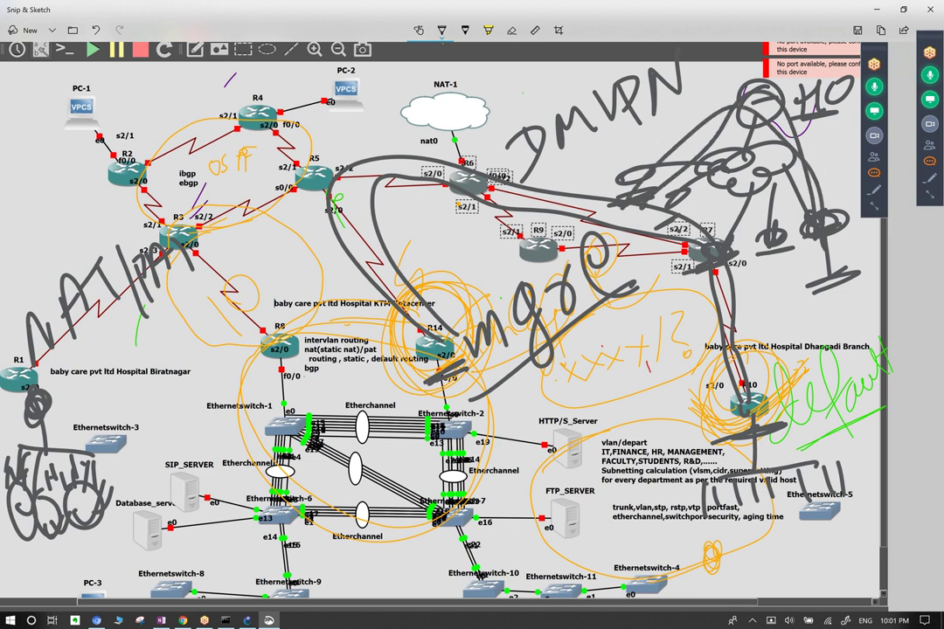
Draw strokes from NAT-1 into DMVPN and from R6 over R5 to R14.
mouse_move(699, 411)
left_mouse_down()
mouse_move(848, 463)
mouse_move(677, 472)
left_mouse_up()
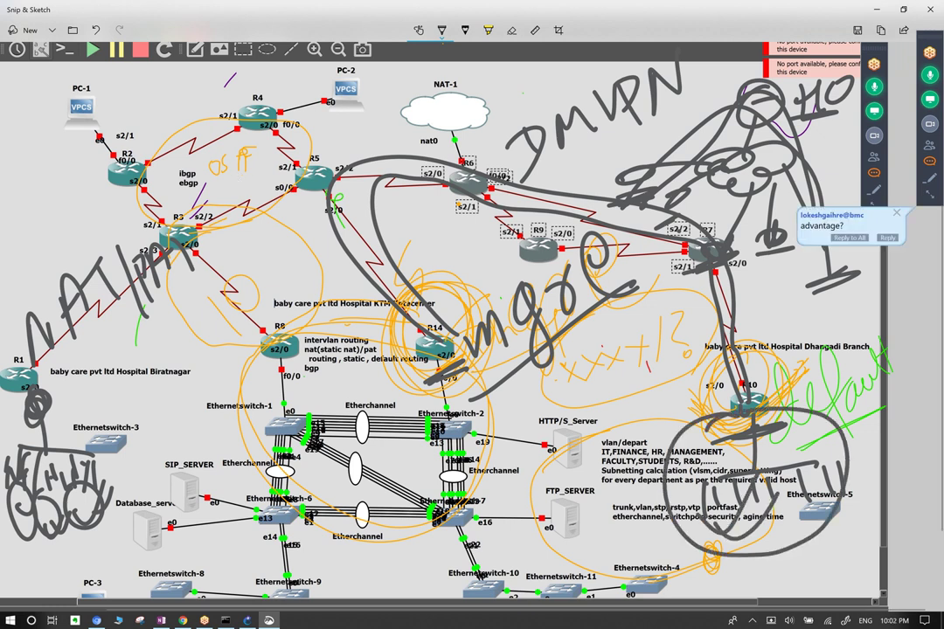
mouse_move(525, 144)
left_mouse_down()
mouse_move(390, 88)
mouse_move(412, 103)
left_mouse_up()
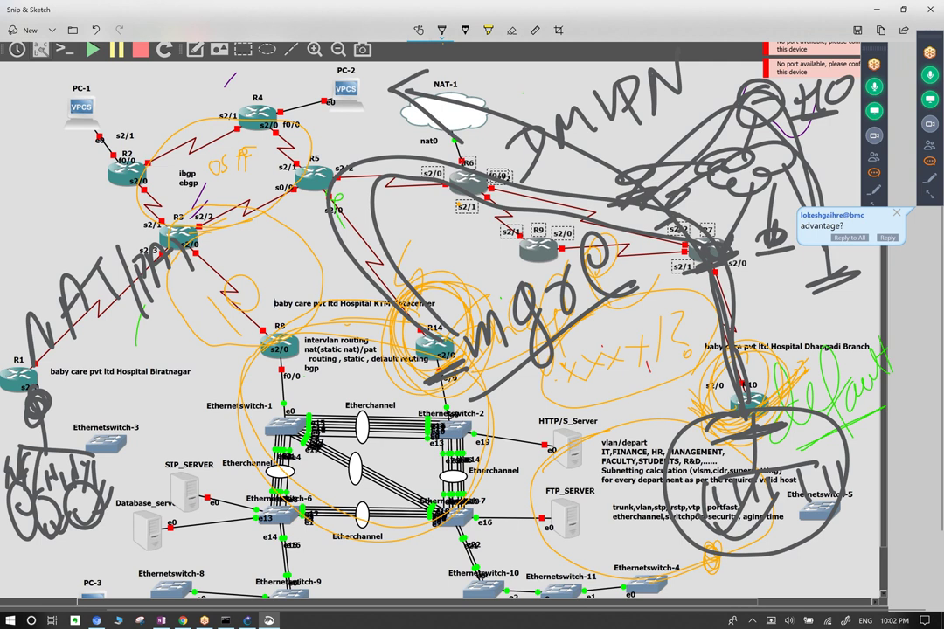
mouse_move(515, 166)
left_mouse_down()
mouse_move(408, 152)
mouse_move(323, 219)
mouse_move(385, 304)
left_mouse_up()
left_click_drag(772, 180, 672, 210)
mouse_move(388, 271)
left_mouse_down()
mouse_move(357, 301)
mouse_move(394, 271)
left_mouse_up()
mouse_move(428, 349)
left_mouse_down()
mouse_move(455, 367)
mouse_move(433, 376)
mouse_move(468, 359)
mouse_move(437, 384)
left_mouse_up()
mouse_move(369, 290)
left_mouse_down()
mouse_move(381, 325)
mouse_move(280, 223)
mouse_move(257, 140)
mouse_move(345, 61)
mouse_move(297, 118)
left_mouse_up()
Circle PC-2 and the switch block around R8, and tick beside FTP_SERVER.
mouse_move(350, 82)
left_mouse_down()
mouse_move(339, 96)
mouse_move(360, 93)
mouse_move(346, 78)
mouse_move(362, 101)
left_mouse_up()
left_click_drag(322, 52, 392, 105)
mouse_move(254, 287)
left_mouse_down()
mouse_move(235, 298)
mouse_move(271, 512)
mouse_move(245, 281)
mouse_move(196, 333)
left_mouse_up()
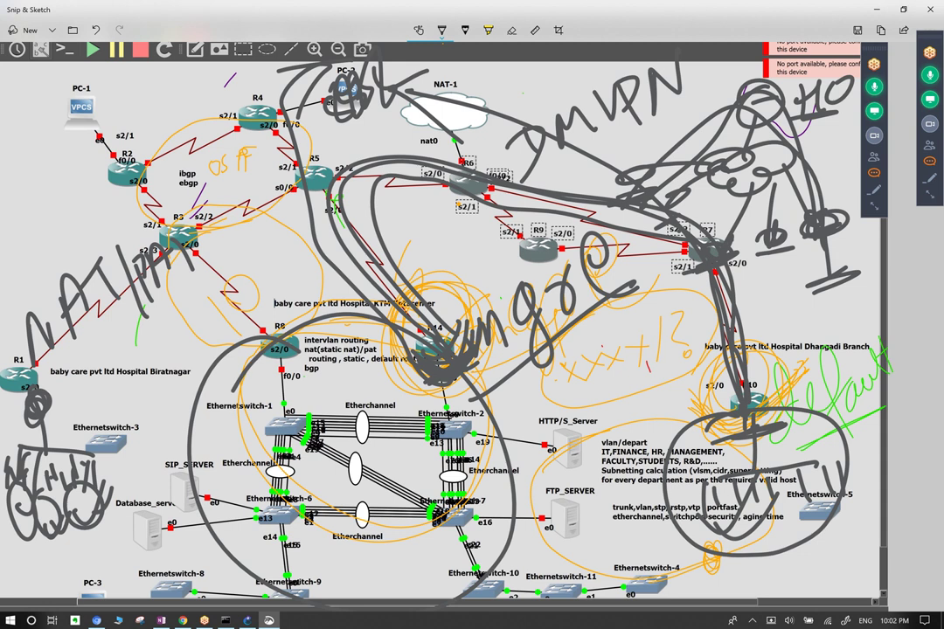
left_click_drag(541, 521, 580, 508)
Loop each Etherchannel link, write 28 above the upper one, and copy the image.
left_click_drag(367, 409, 351, 437)
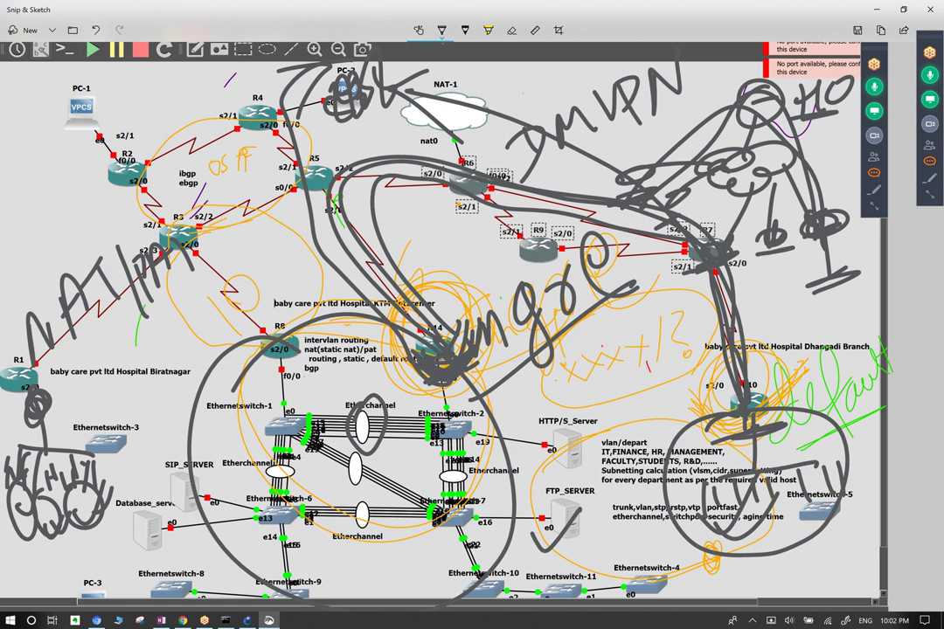
mouse_move(325, 385)
left_mouse_down()
mouse_move(337, 408)
mouse_move(342, 387)
mouse_move(351, 388)
mouse_move(332, 404)
mouse_move(367, 366)
left_mouse_up()
mouse_move(295, 451)
left_mouse_down()
mouse_move(266, 472)
mouse_move(297, 495)
left_mouse_up()
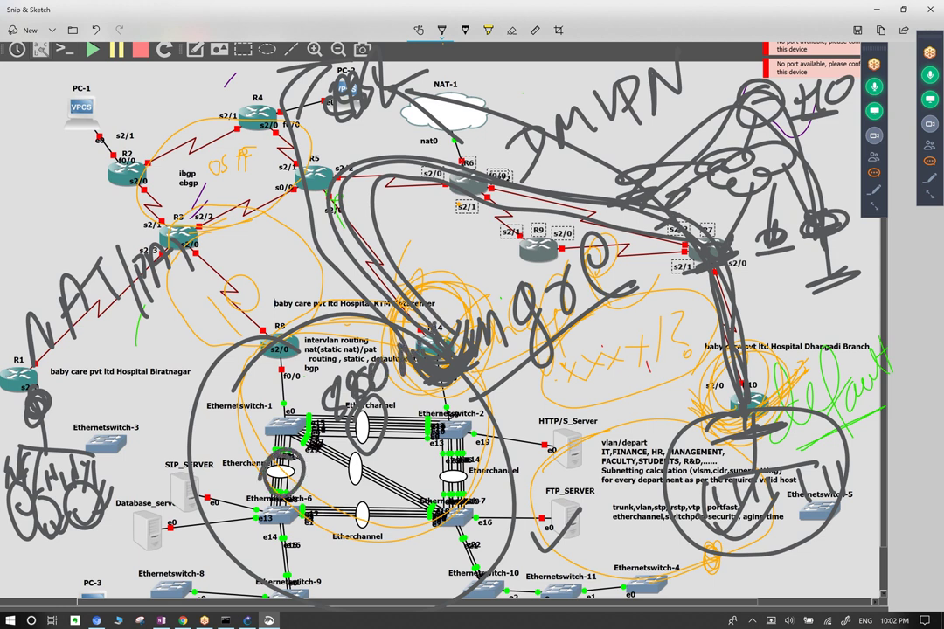
key("ctrl+c")
left_click_drag(369, 512, 378, 544)
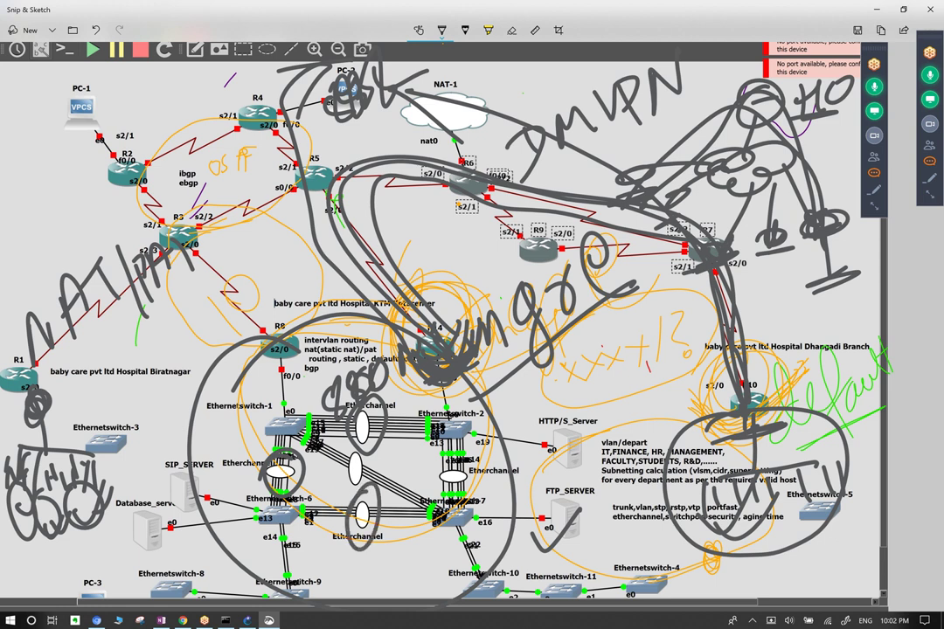
mouse_move(348, 441)
left_mouse_down()
mouse_move(330, 486)
mouse_move(376, 490)
left_mouse_up()
mouse_move(442, 447)
left_mouse_down()
mouse_move(420, 472)
mouse_move(467, 481)
left_mouse_up()
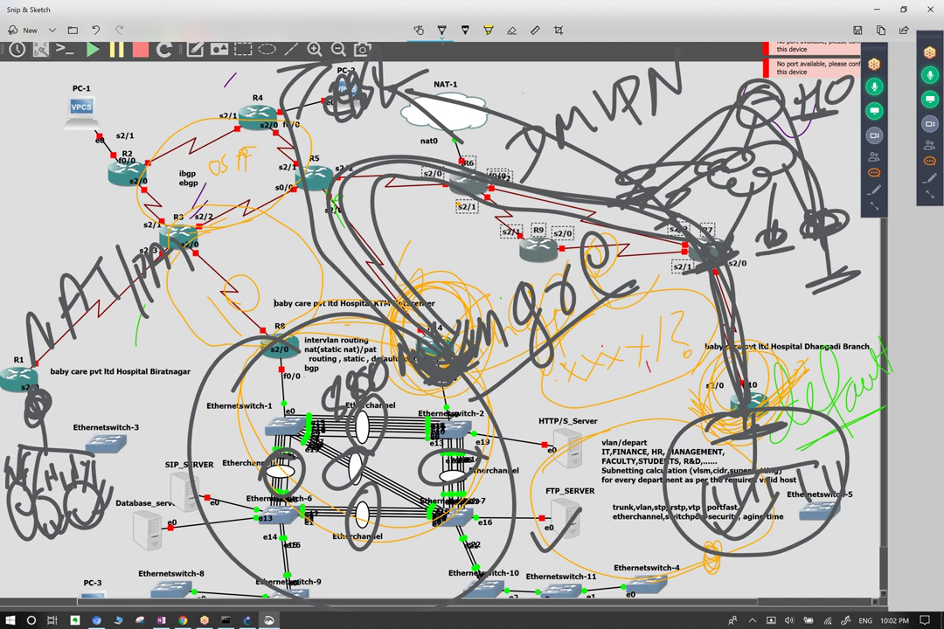
key("ctrl+c")
Erase the grey loops and scribbles around R5–R14 and write Dhcp below R9.
left_click(512, 29)
mouse_move(419, 359)
left_mouse_down()
mouse_move(384, 262)
mouse_move(455, 350)
mouse_move(297, 393)
mouse_move(306, 437)
mouse_move(236, 288)
left_mouse_up()
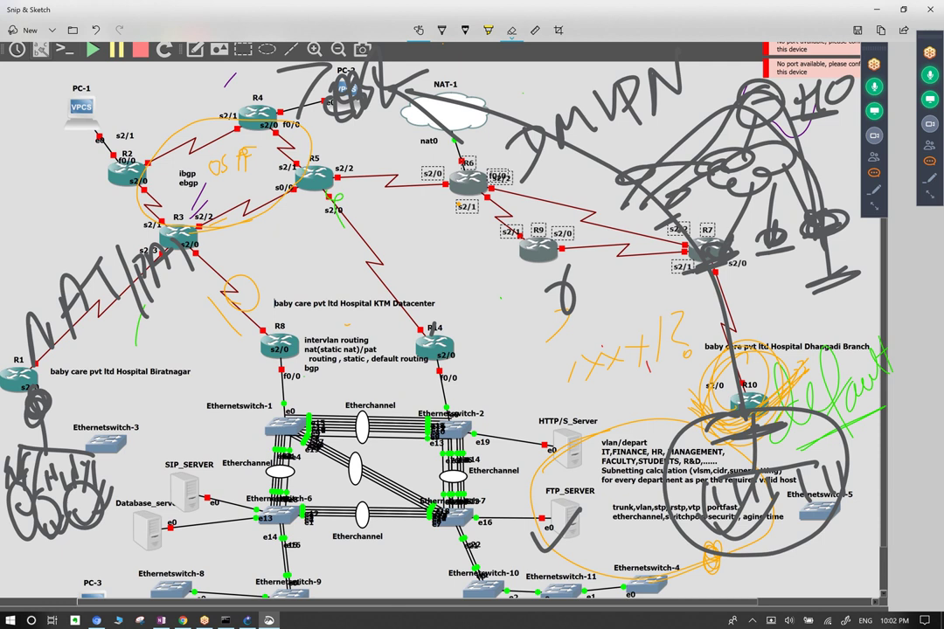
left_click(441, 30)
mouse_move(430, 277)
left_mouse_down()
mouse_move(435, 313)
mouse_move(455, 302)
mouse_move(551, 293)
mouse_move(549, 280)
left_mouse_up()
Circle the vlan notes near FTP_SERVER and slash-mark the bottom switch row.
left_click_drag(682, 420, 699, 560)
left_click_drag(453, 534, 477, 574)
left_click_drag(490, 541, 519, 573)
left_click_drag(524, 565, 540, 594)
left_click_drag(552, 567, 575, 598)
left_click_drag(623, 570, 634, 597)
left_click_drag(459, 570, 470, 589)
left_click_drag(392, 566, 402, 579)
left_click_drag(329, 560, 341, 576)
left_click_drag(289, 561, 296, 574)
left_click_drag(233, 558, 236, 570)
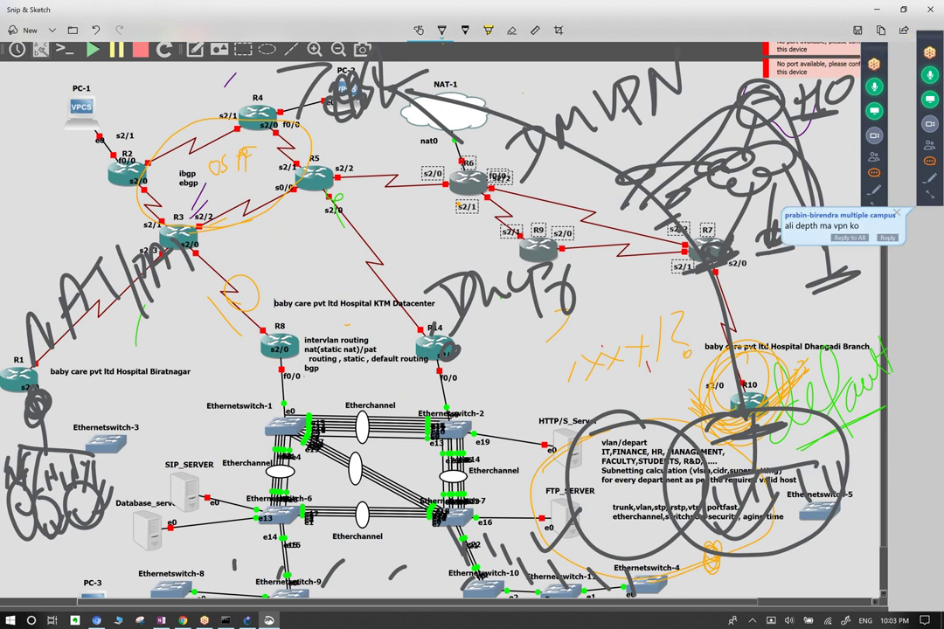
Cross and circle R8 and R14, then erase those marks and the scribble below R9.
mouse_move(395, 348)
left_mouse_down()
mouse_move(459, 350)
mouse_move(433, 381)
left_mouse_up()
left_click_drag(277, 325, 277, 378)
left_click_drag(251, 341, 301, 339)
left_click_drag(662, 175, 771, 210)
mouse_move(276, 331)
left_mouse_down()
mouse_move(304, 343)
mouse_move(273, 330)
left_mouse_up()
mouse_move(461, 336)
left_mouse_down()
mouse_move(441, 324)
mouse_move(463, 340)
left_mouse_up()
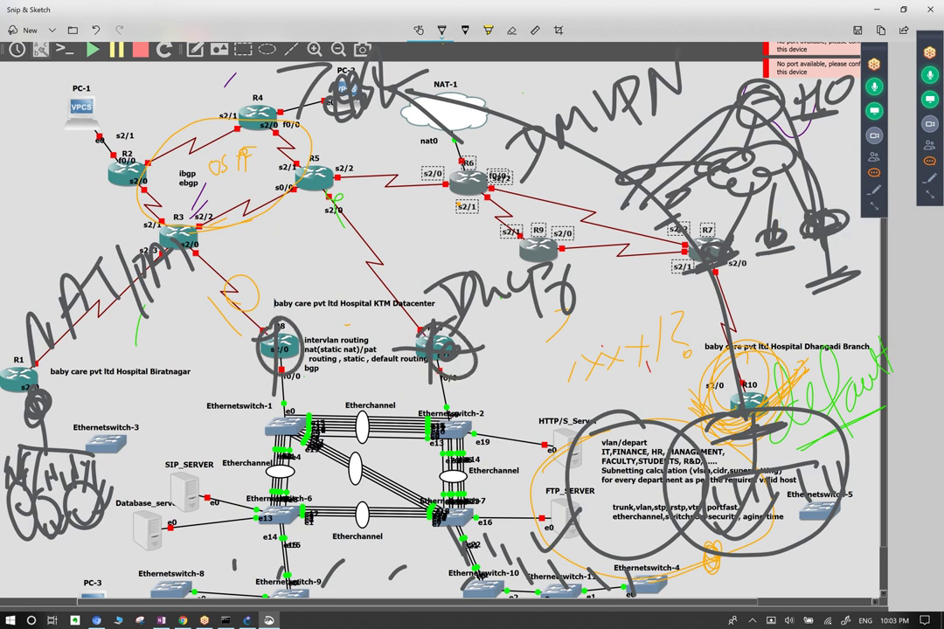
left_click(511, 30)
left_click_drag(262, 342, 302, 352)
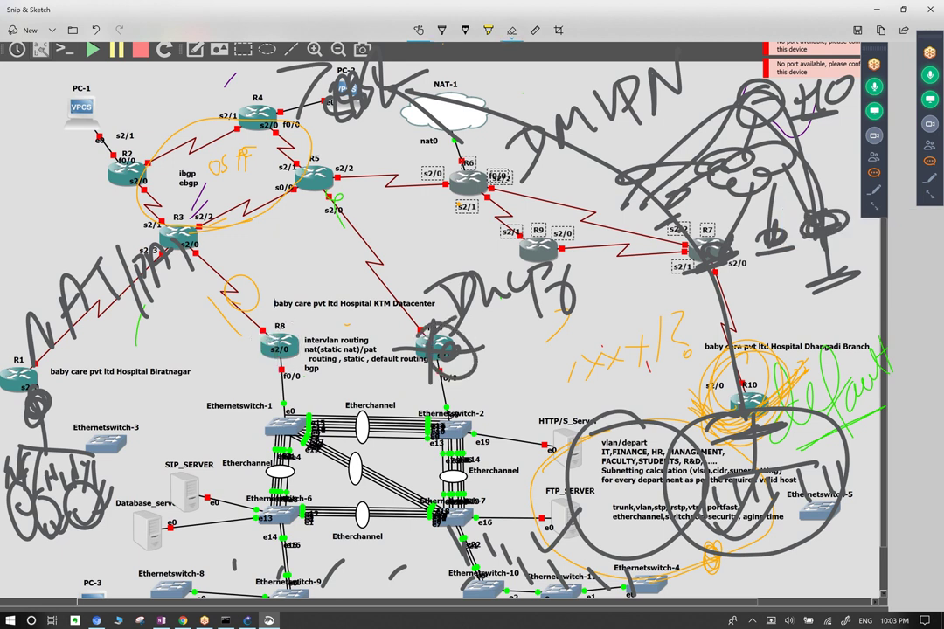
left_click_drag(432, 351, 459, 281)
left_click_drag(549, 278, 559, 306)
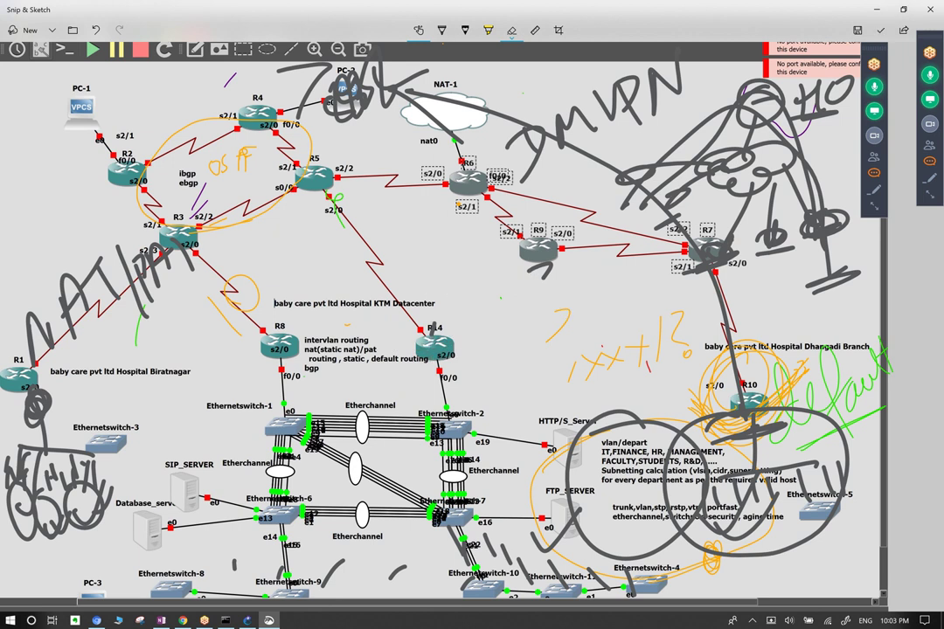
Try a dhcp note over the switches, erase it, then strike through R8 beside f0/0.
left_click(441, 30)
mouse_move(302, 429)
left_mouse_down()
mouse_move(326, 426)
mouse_move(296, 384)
mouse_move(336, 376)
mouse_move(376, 398)
left_mouse_up()
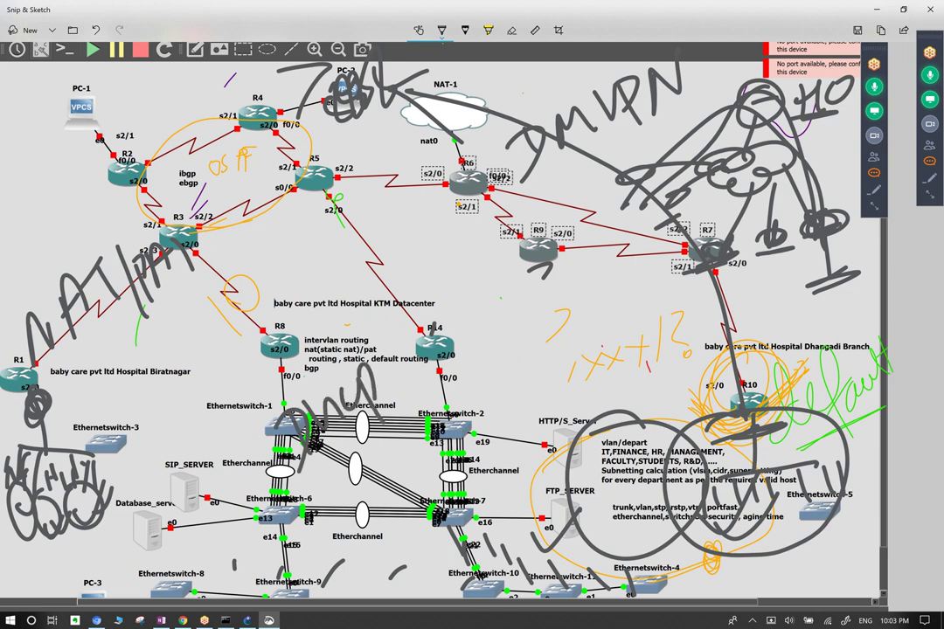
mouse_move(372, 358)
left_mouse_down()
mouse_move(458, 302)
mouse_move(559, 384)
left_mouse_up()
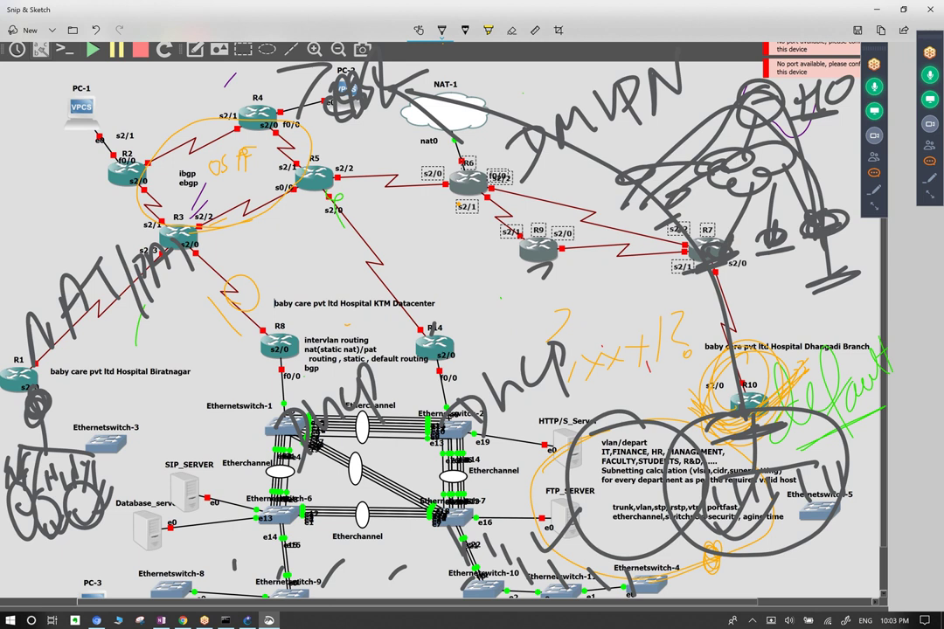
left_click(511, 30)
mouse_move(267, 350)
left_mouse_down()
mouse_move(310, 336)
mouse_move(249, 376)
left_mouse_up()
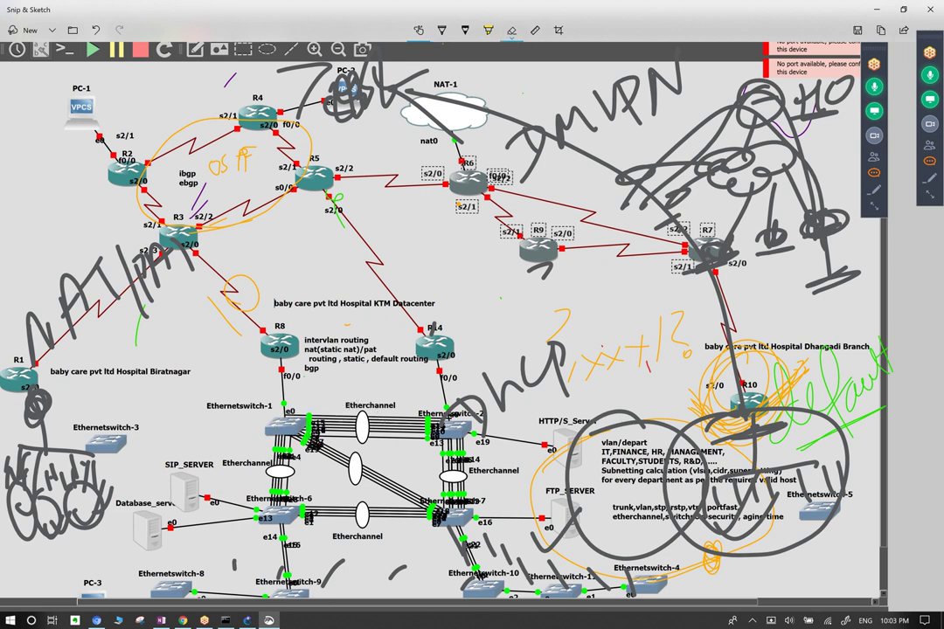
left_click(442, 30)
mouse_move(268, 358)
left_mouse_down()
mouse_move(306, 354)
mouse_move(282, 385)
left_mouse_up()
left_click_drag(245, 344, 301, 340)
Draw a line through R14, a plus sign between R3 and R8, and marks around Ethernetswitch-1.
left_click_drag(460, 350, 444, 533)
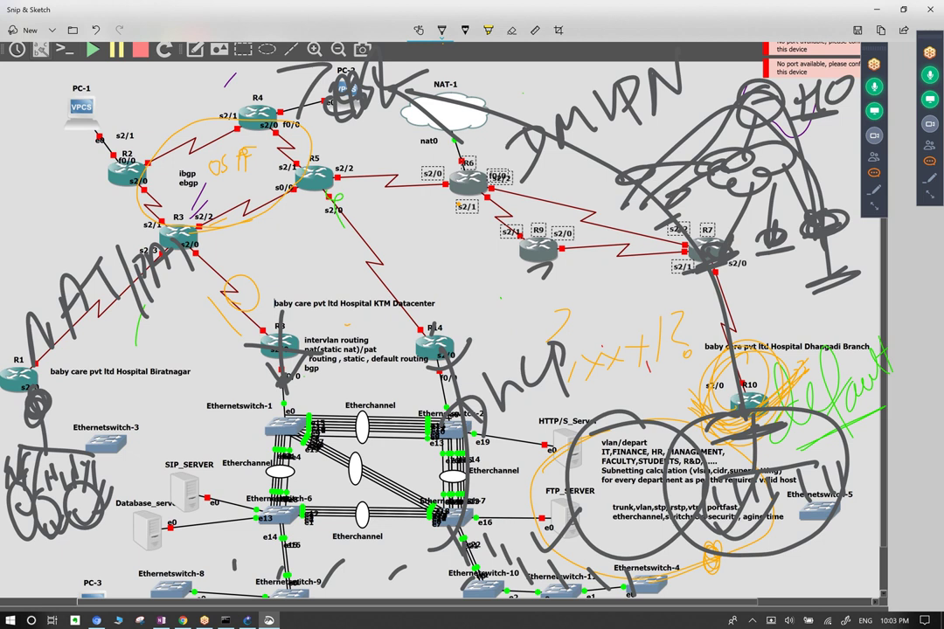
left_click_drag(210, 297, 271, 294)
left_click_drag(247, 257, 244, 314)
mouse_move(172, 232)
left_mouse_down()
mouse_move(210, 245)
mouse_move(196, 238)
left_mouse_up()
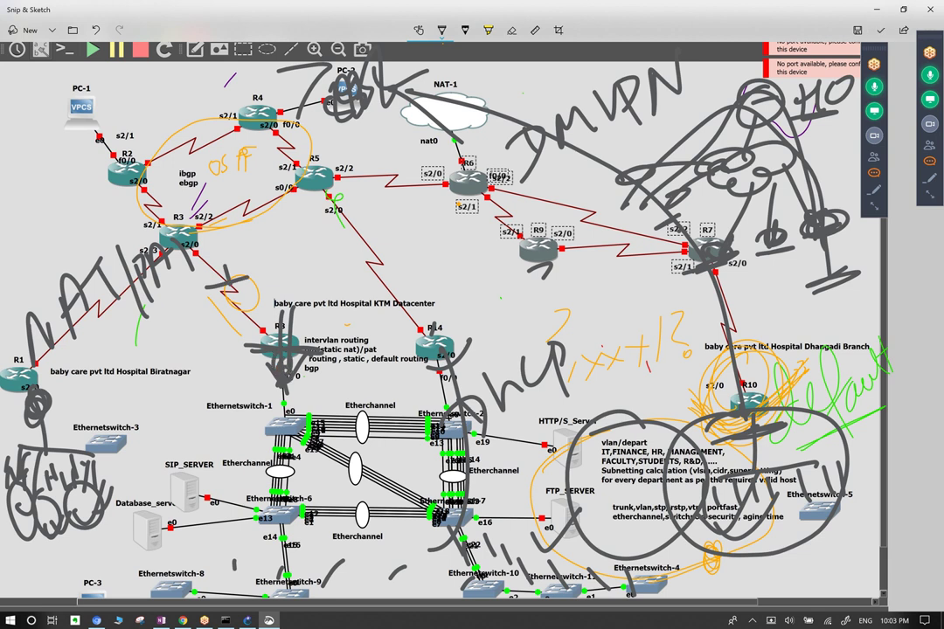
mouse_move(284, 437)
left_mouse_down()
mouse_move(306, 442)
mouse_move(293, 418)
mouse_move(280, 446)
left_mouse_up()
left_click_drag(229, 420, 210, 411)
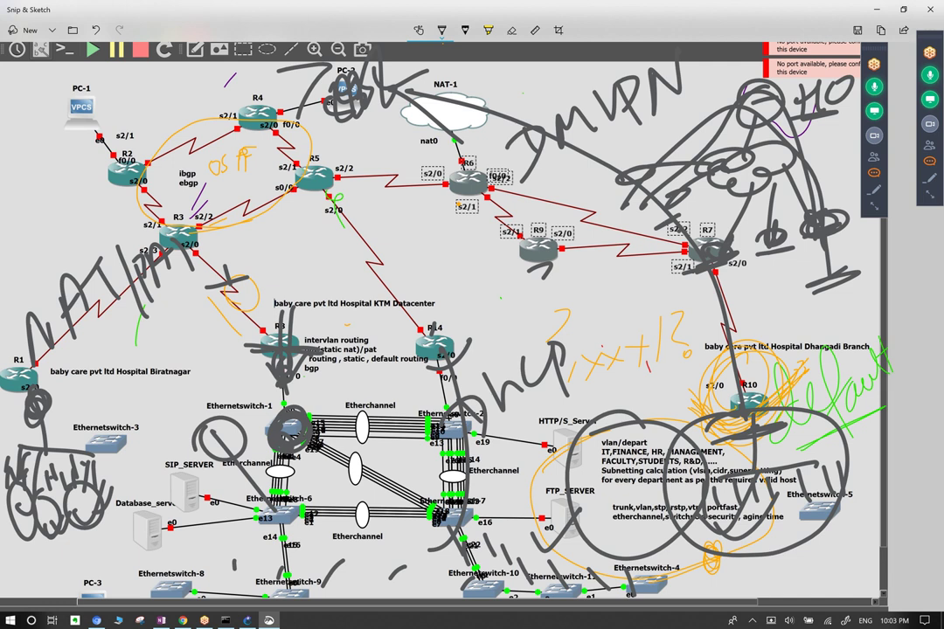
left_click_drag(317, 549, 334, 570)
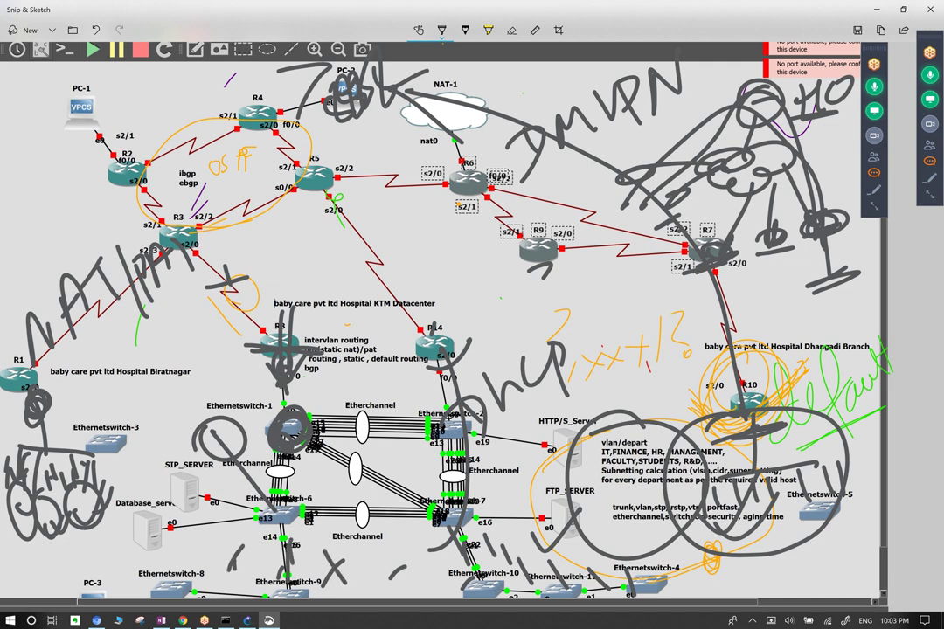
Handwrite vlsm left of the datacenter label, extending toward R6 and R9.
left_click_drag(312, 264, 351, 254)
left_click_drag(328, 213, 333, 263)
left_click_drag(358, 215, 382, 240)
mouse_move(379, 201)
left_mouse_down()
mouse_move(371, 245)
mouse_move(406, 219)
left_mouse_up()
left_click_drag(405, 175, 463, 210)
left_click_drag(495, 179, 521, 225)
left_click_drag(530, 163, 560, 161)
Erase the vlsm word and the R8 and Ethernetswitch-1 scribbles, leaving a cross near R8.
left_click(511, 29)
left_click_drag(455, 175, 332, 262)
mouse_move(244, 288)
left_mouse_down()
mouse_move(210, 411)
mouse_move(184, 372)
mouse_move(286, 487)
left_mouse_up()
left_click(441, 30)
mouse_move(220, 287)
left_mouse_down()
mouse_move(253, 300)
mouse_move(244, 313)
left_mouse_up()
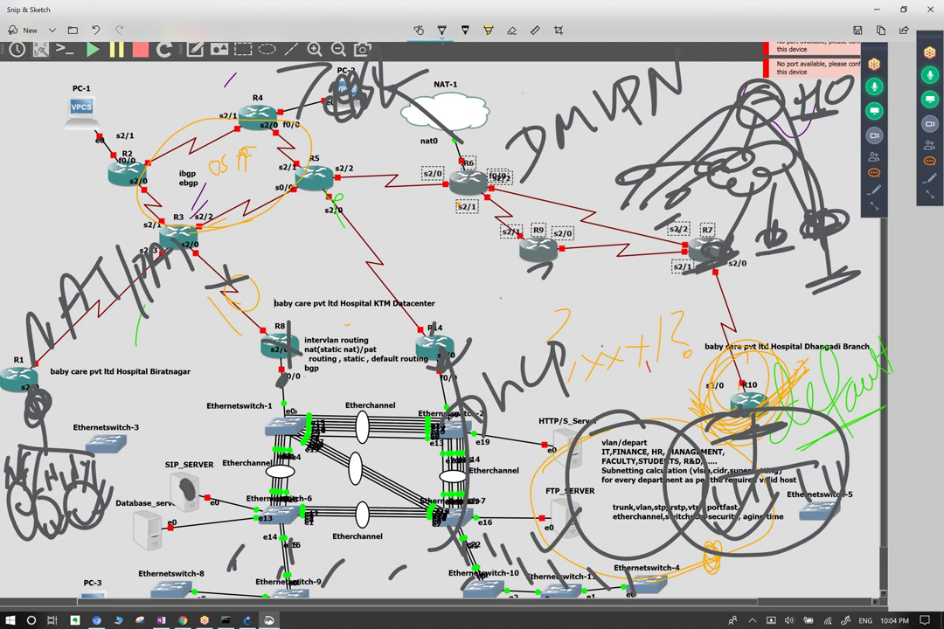
Handwrite HSRP over the KTM Datacenter label, strike through the NAT/PAT note, and copy the image.
mouse_move(281, 255)
left_mouse_down()
mouse_move(280, 280)
mouse_move(298, 263)
mouse_move(322, 286)
mouse_move(366, 260)
left_mouse_up()
left_click_drag(449, 287, 451, 274)
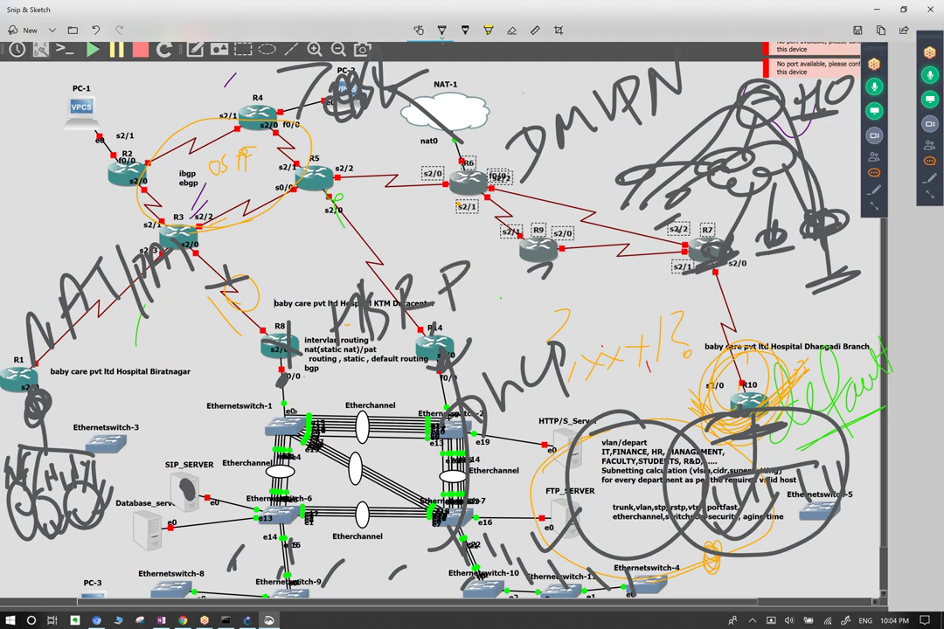
left_click_drag(324, 376, 468, 338)
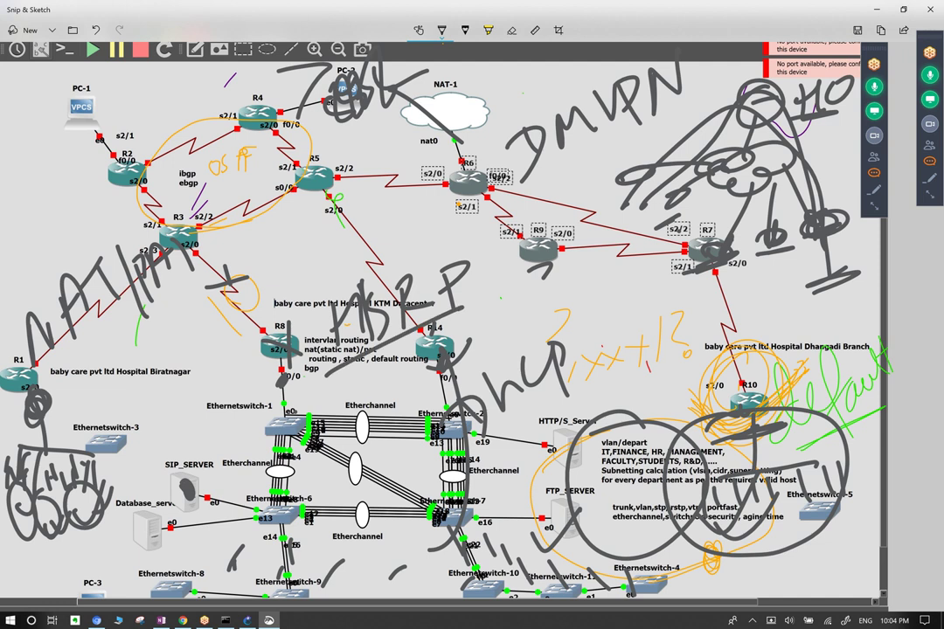
key("ctrl+c")
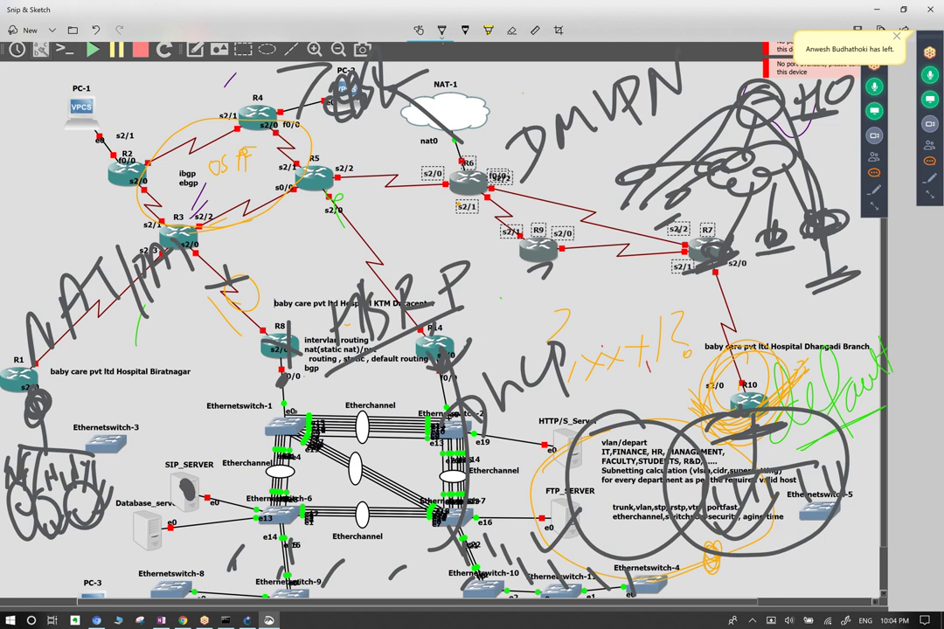
Loop under the HSRP label, link Ethernetswitch-6 to it, and circle routers R8 and R14.
left_click_drag(376, 355, 367, 375)
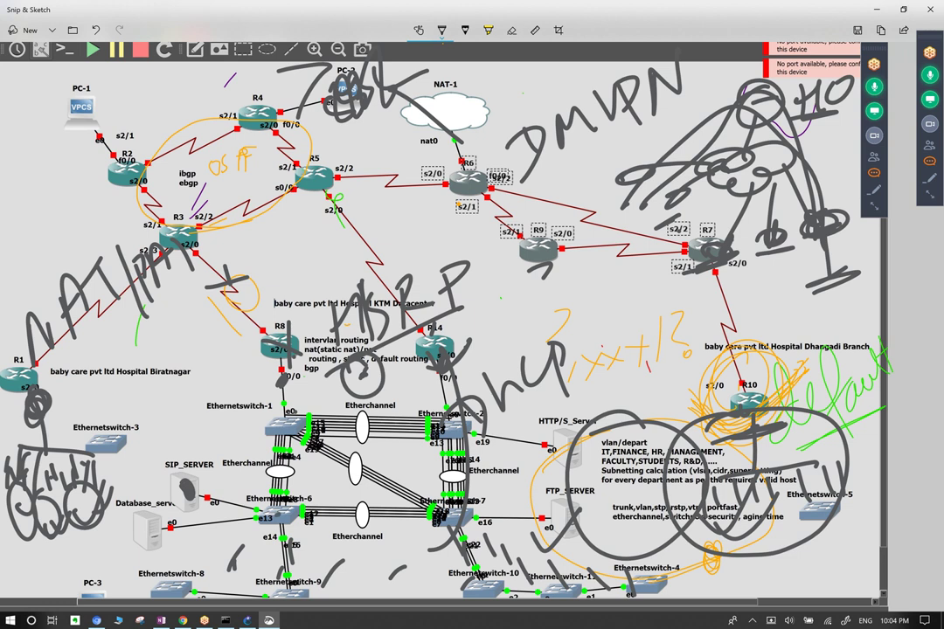
mouse_move(238, 490)
left_mouse_down()
mouse_move(308, 321)
mouse_move(440, 523)
left_mouse_up()
left_click_drag(456, 362, 459, 377)
mouse_move(389, 363)
left_mouse_down()
mouse_move(349, 378)
mouse_move(382, 391)
mouse_move(354, 358)
mouse_move(387, 369)
left_mouse_up()
mouse_move(253, 348)
left_mouse_down()
mouse_move(232, 385)
mouse_move(243, 388)
left_mouse_up()
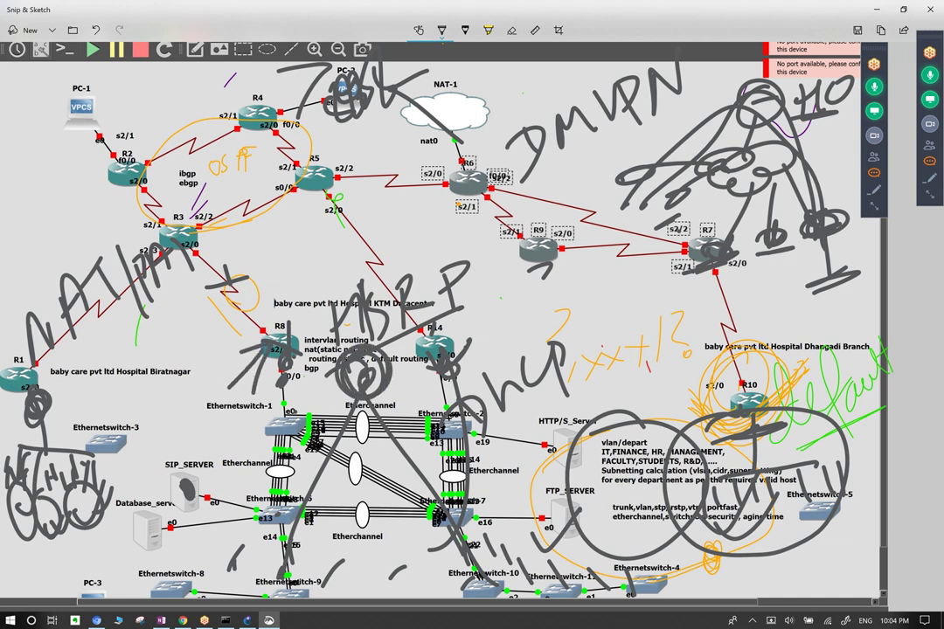
left_click_drag(306, 337, 267, 354)
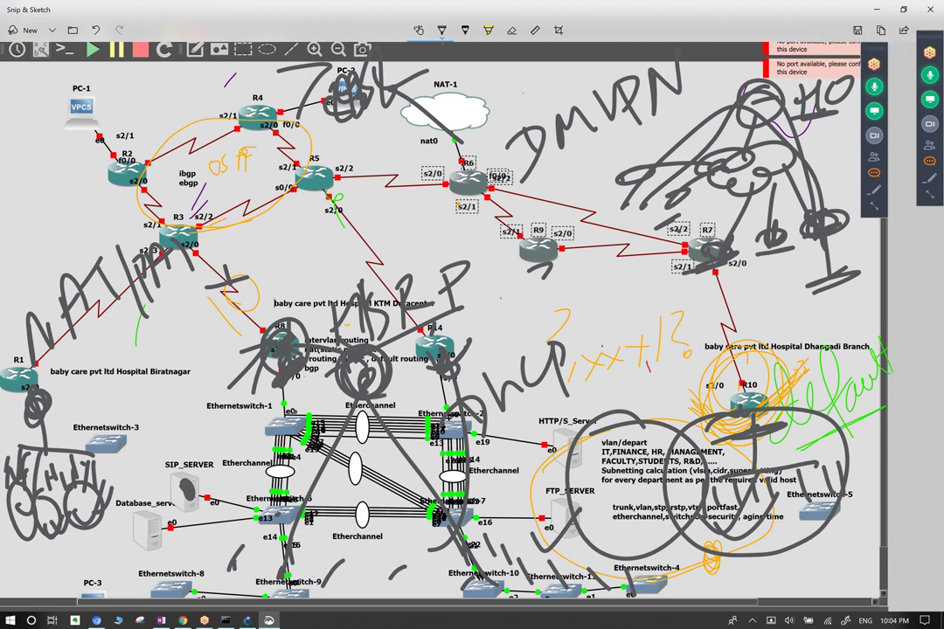
mouse_move(437, 328)
left_mouse_down()
mouse_move(418, 351)
mouse_move(455, 341)
left_mouse_up()
Draw lines from the switches up toward R5, R3 and R2, copying the image.
mouse_move(494, 572)
left_mouse_down()
mouse_move(424, 495)
mouse_move(315, 322)
left_mouse_up()
mouse_move(398, 422)
left_mouse_down()
mouse_move(382, 328)
mouse_move(289, 183)
left_mouse_up()
mouse_move(241, 449)
left_mouse_down()
mouse_move(252, 315)
mouse_move(189, 202)
left_mouse_up()
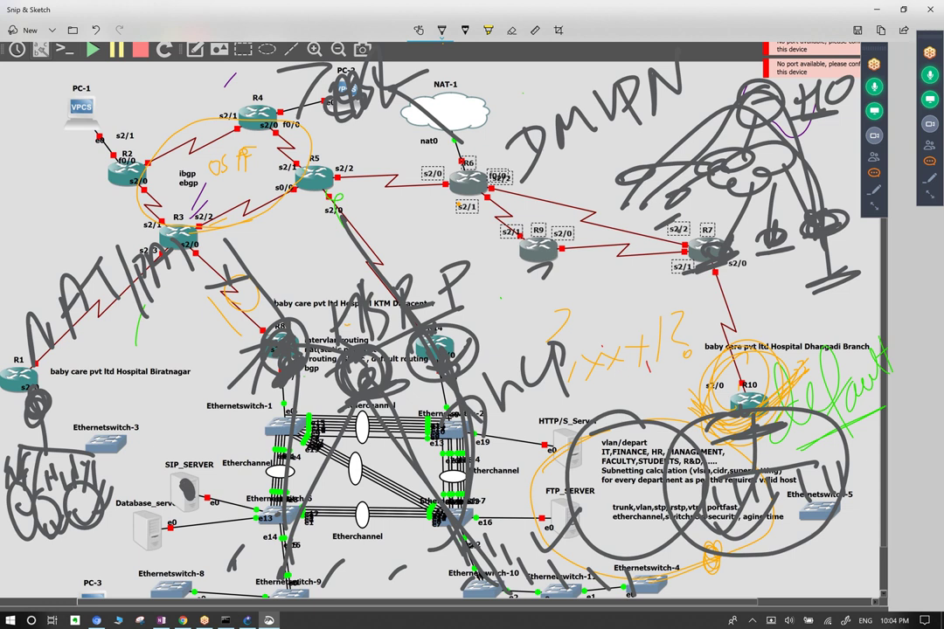
key("ctrl+c")
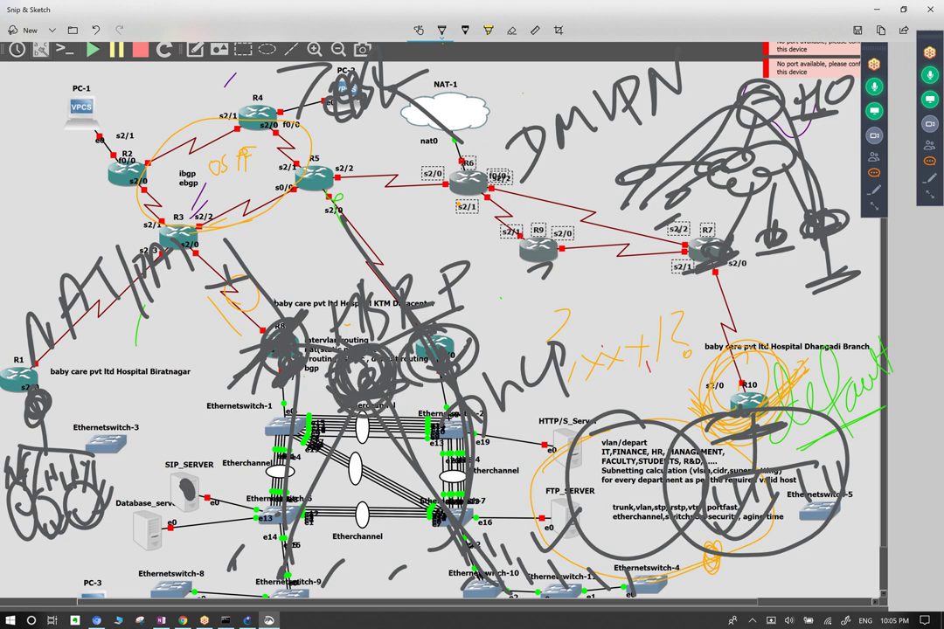
mouse_move(260, 461)
left_mouse_down()
mouse_move(372, 337)
mouse_move(243, 144)
left_mouse_up()
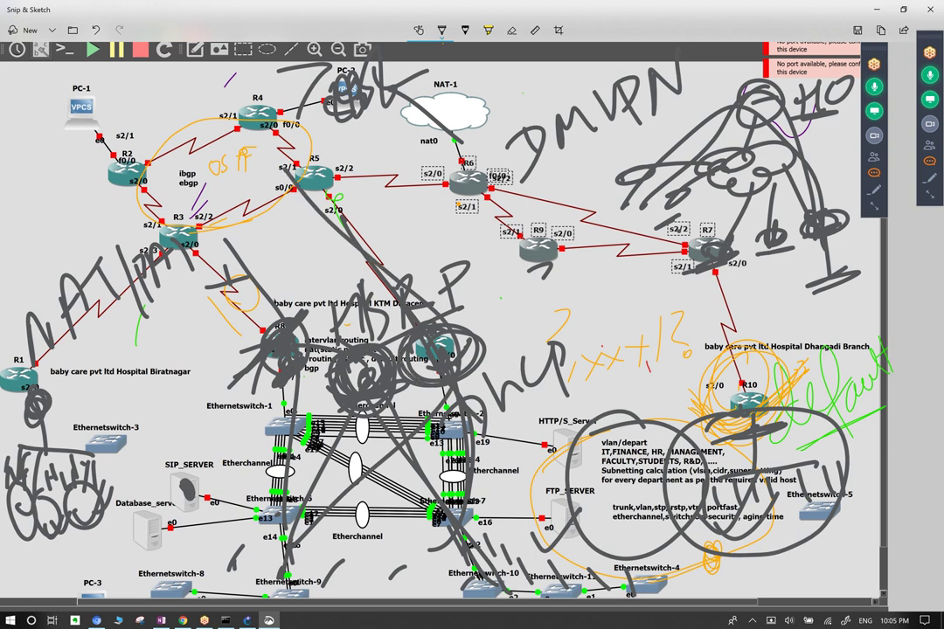
mouse_move(388, 458)
left_mouse_down()
mouse_move(328, 354)
mouse_move(127, 161)
left_mouse_up()
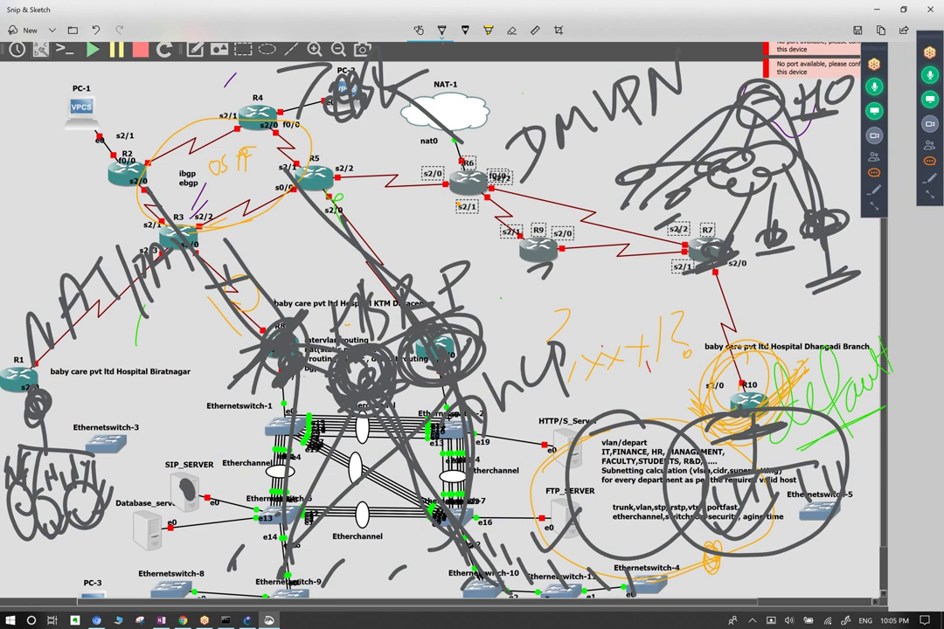
key("ctrl+c")
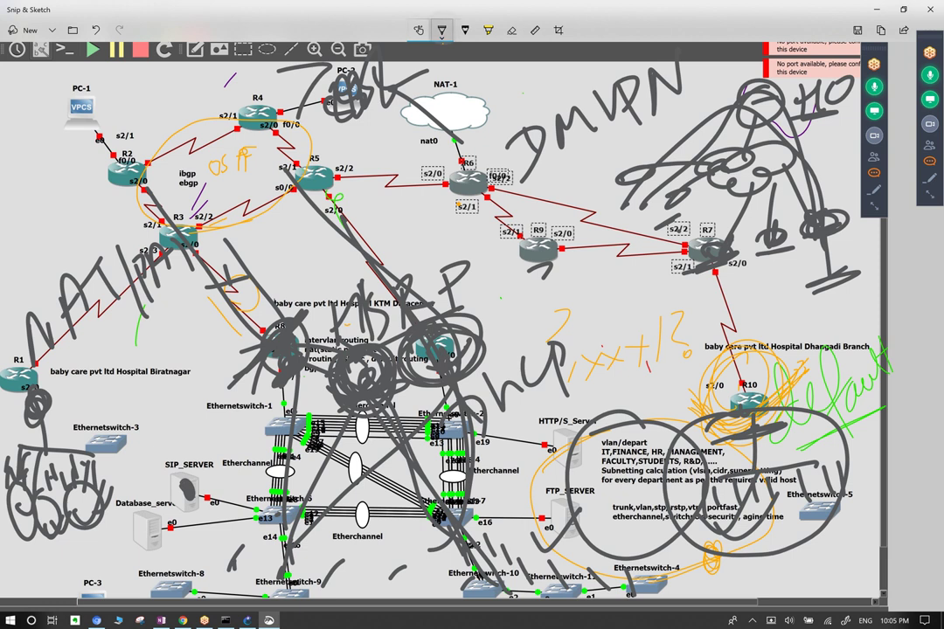
Stroke across the NAT-1 cloud, then erase the ink over the datacenter, R8 and R14.
left_click(441, 29)
left_click_drag(405, 102, 452, 127)
left_click(512, 30)
mouse_move(393, 376)
left_mouse_down()
mouse_move(319, 262)
mouse_move(245, 297)
mouse_move(367, 306)
mouse_move(289, 323)
mouse_move(472, 297)
mouse_move(664, 376)
mouse_move(585, 472)
mouse_move(708, 406)
left_mouse_up()
Erase the scribbles around R7, DMVPN, NAT/PAT, FTP_SERVER, the bottom-left and R1's link.
mouse_move(603, 96)
left_mouse_down()
mouse_move(682, 166)
mouse_move(787, 131)
mouse_move(699, 218)
mouse_move(831, 219)
left_mouse_up()
mouse_move(770, 236)
left_mouse_down()
mouse_move(612, 209)
mouse_move(524, 79)
mouse_move(463, 114)
mouse_move(253, 79)
left_mouse_up()
mouse_move(126, 210)
left_mouse_down()
mouse_move(83, 254)
mouse_move(35, 367)
mouse_move(26, 437)
mouse_move(78, 420)
mouse_move(17, 455)
mouse_move(96, 490)
mouse_move(183, 485)
mouse_move(51, 477)
left_mouse_up()
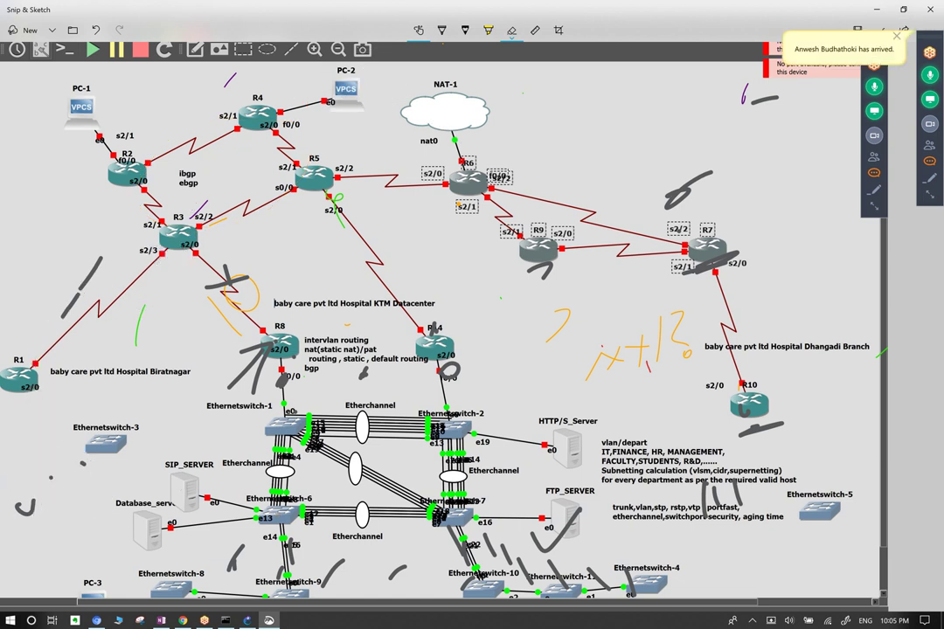
left_click_drag(533, 512, 577, 551)
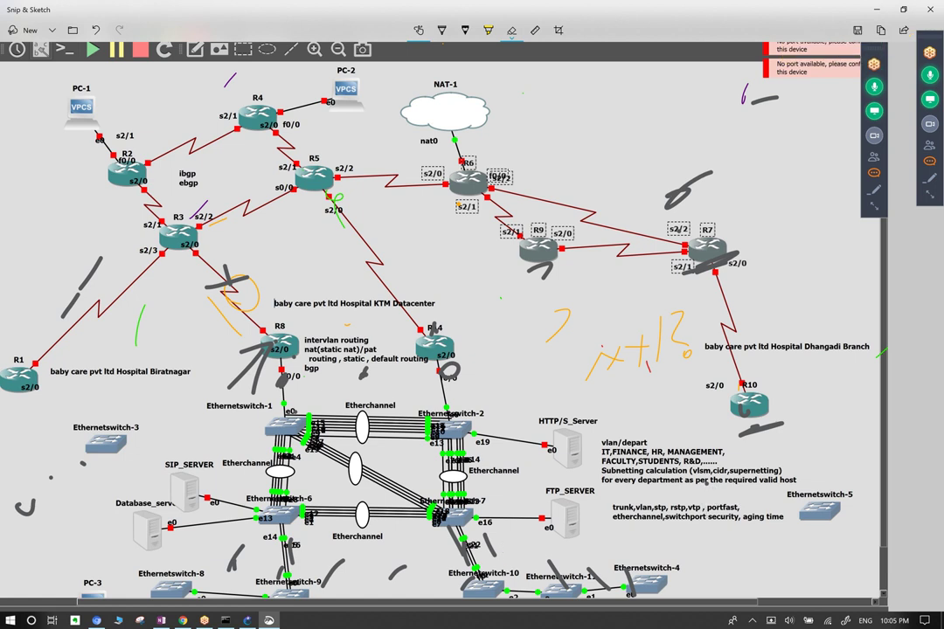
mouse_move(700, 187)
left_mouse_down()
mouse_move(332, 199)
mouse_move(219, 297)
mouse_move(236, 355)
mouse_move(367, 278)
left_mouse_up()
left_click_drag(77, 232, 90, 273)
Switch the ballpoint pen to purple, circle 'static', and sketch an A-shape over the Etherchannel links.
left_click(442, 30)
left_click(441, 30)
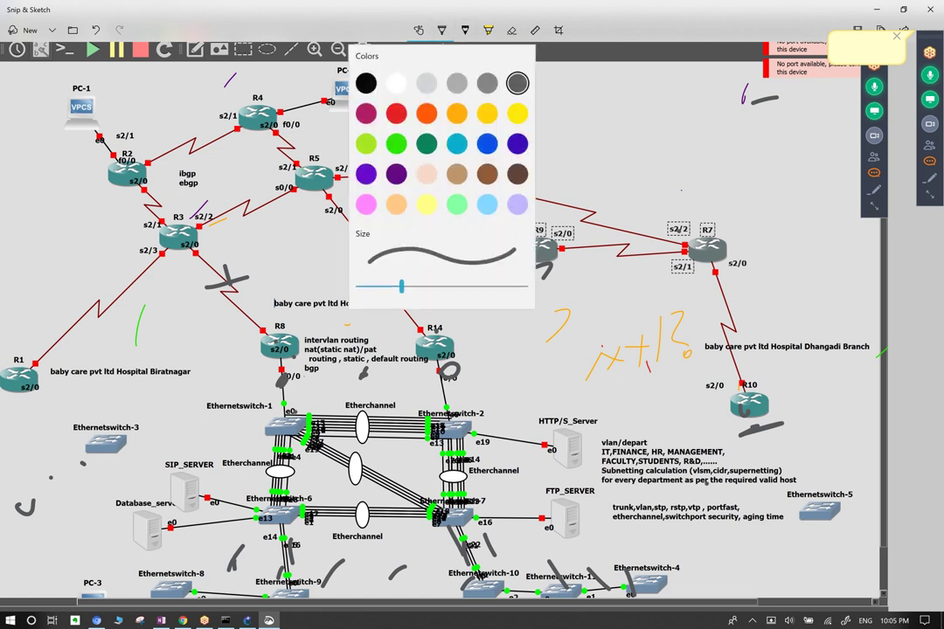
key("Escape")
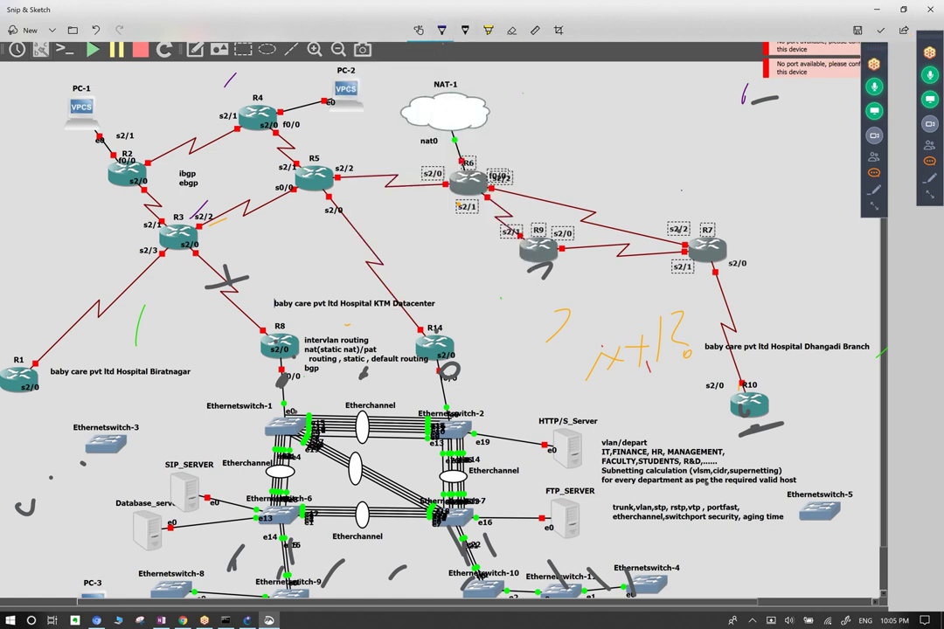
left_click_drag(365, 341, 372, 343)
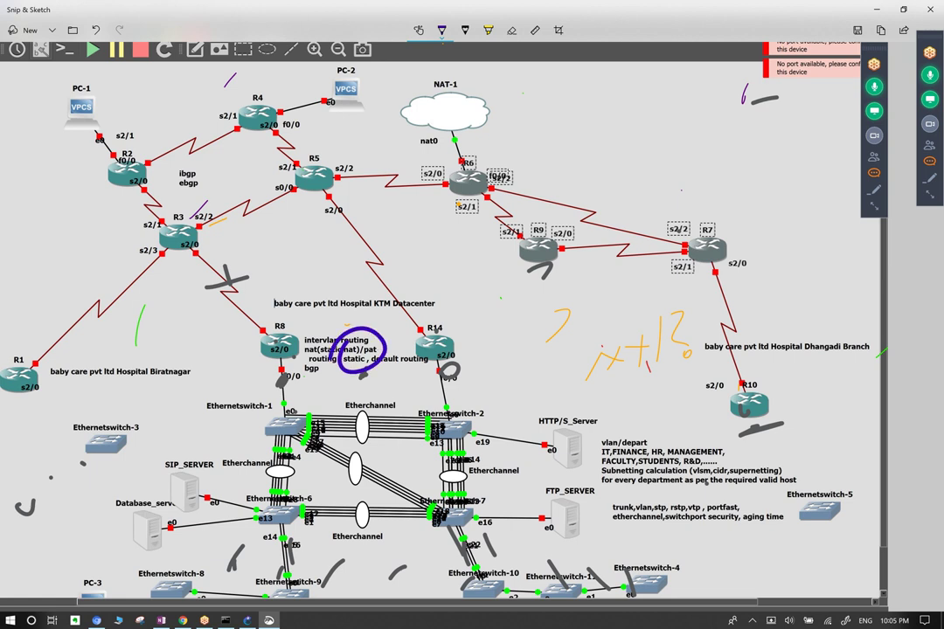
mouse_move(262, 459)
left_mouse_down()
mouse_move(267, 428)
mouse_move(301, 433)
mouse_move(351, 409)
left_mouse_up()
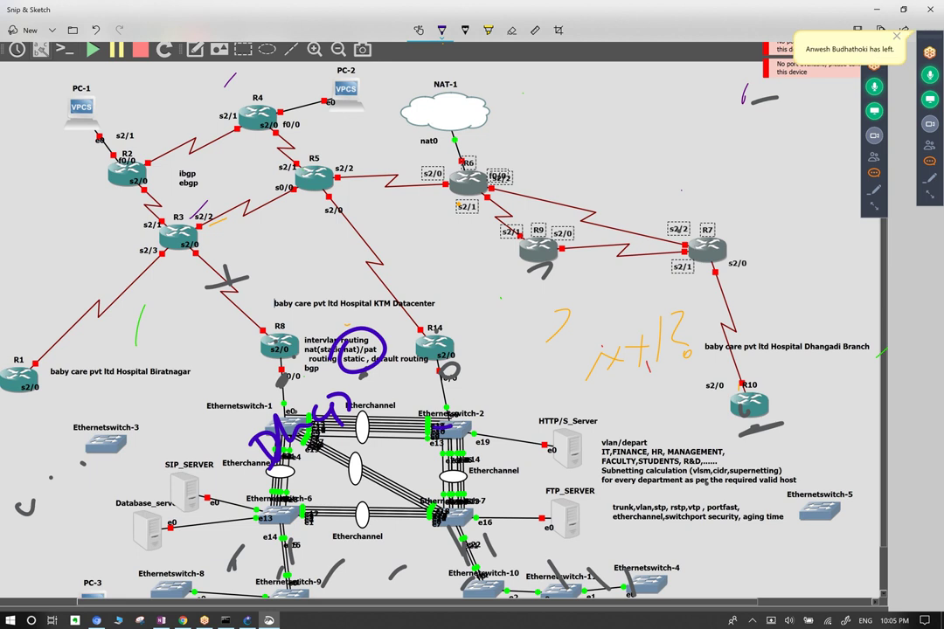
mouse_move(267, 572)
left_mouse_down()
mouse_move(359, 354)
mouse_move(403, 454)
mouse_move(476, 577)
left_mouse_up()
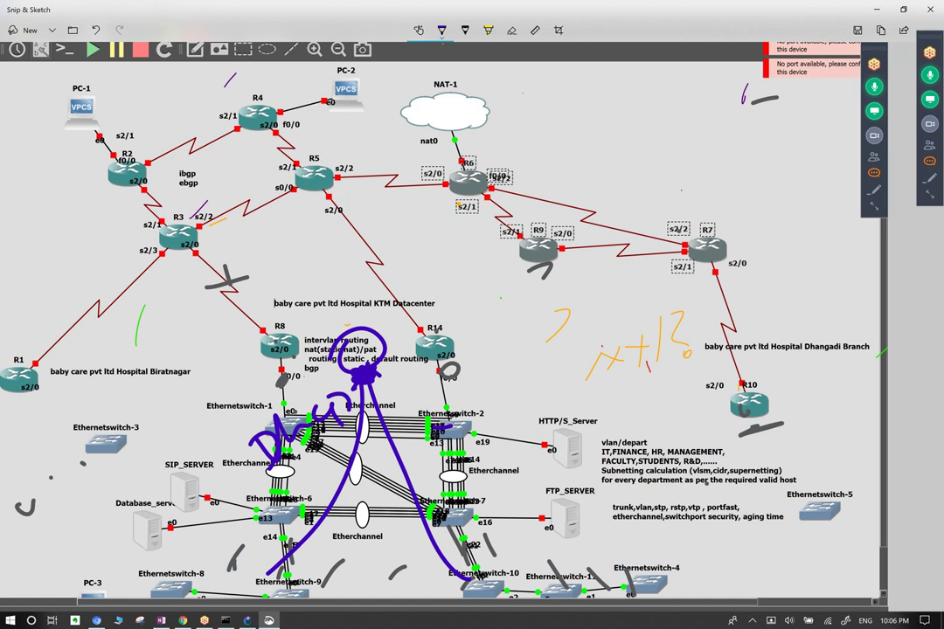
Trace the R3–R8 link, loop around R14, and curve over R14's label.
left_click_drag(231, 280, 282, 378)
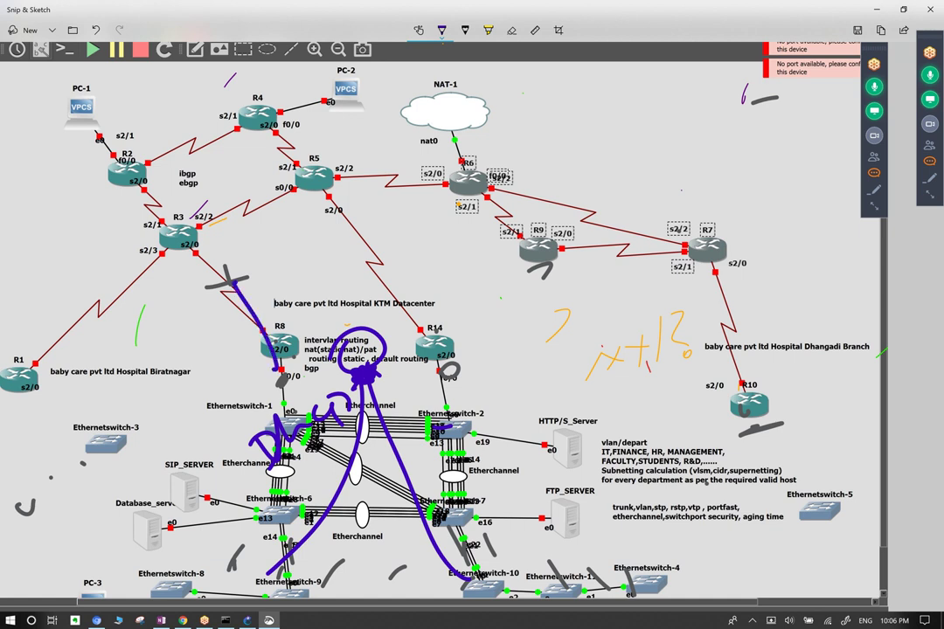
left_click_drag(406, 296, 445, 374)
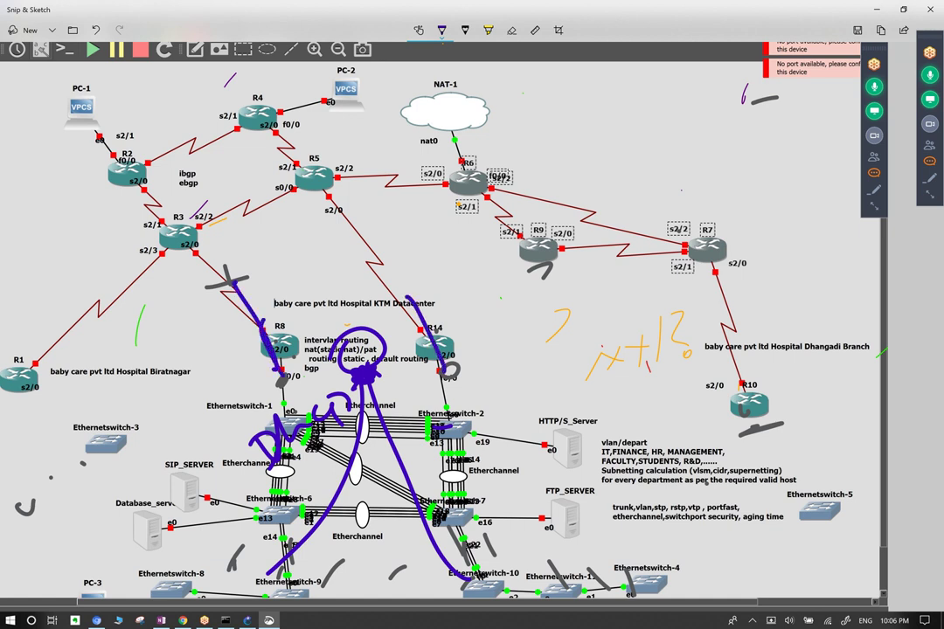
left_click_drag(267, 351, 307, 349)
left_click_drag(382, 372, 381, 389)
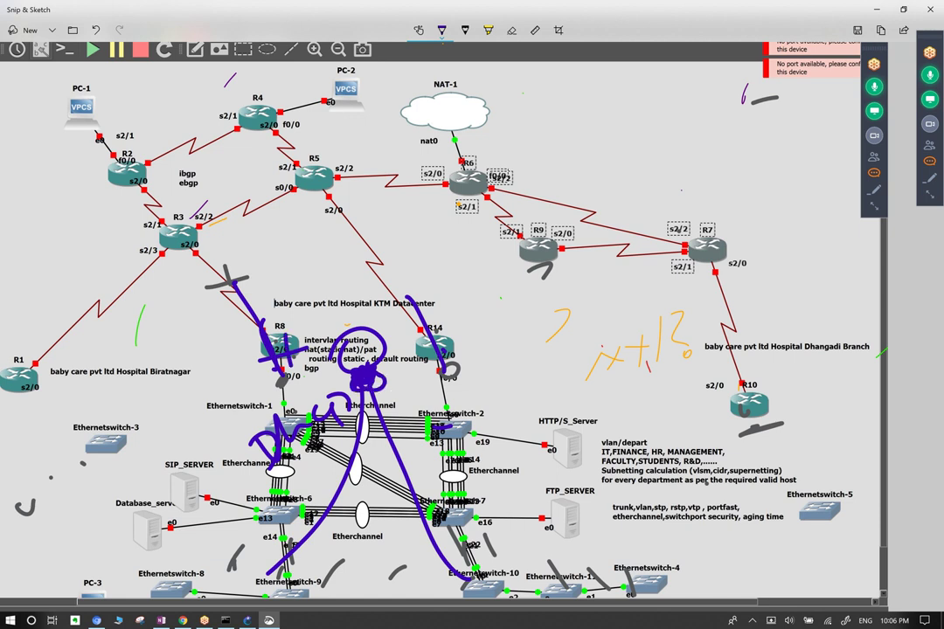
mouse_move(395, 280)
left_mouse_down()
mouse_move(423, 331)
mouse_move(484, 308)
left_mouse_up()
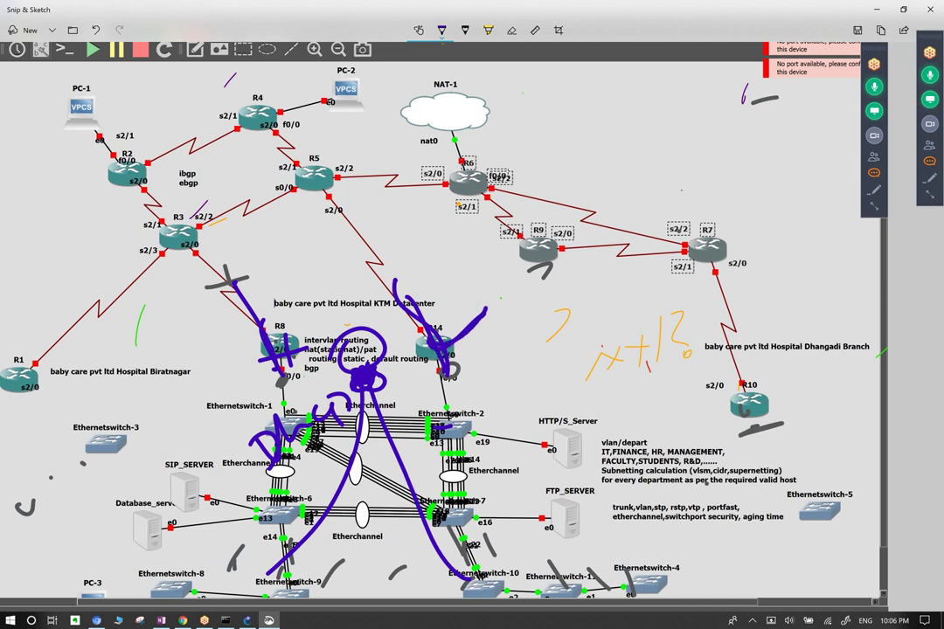
Scribble over R8, extend strokes along the R3–R8 and R5–R14 links, and loop R8.
left_click_drag(278, 321, 344, 278)
left_click_drag(291, 312, 336, 276)
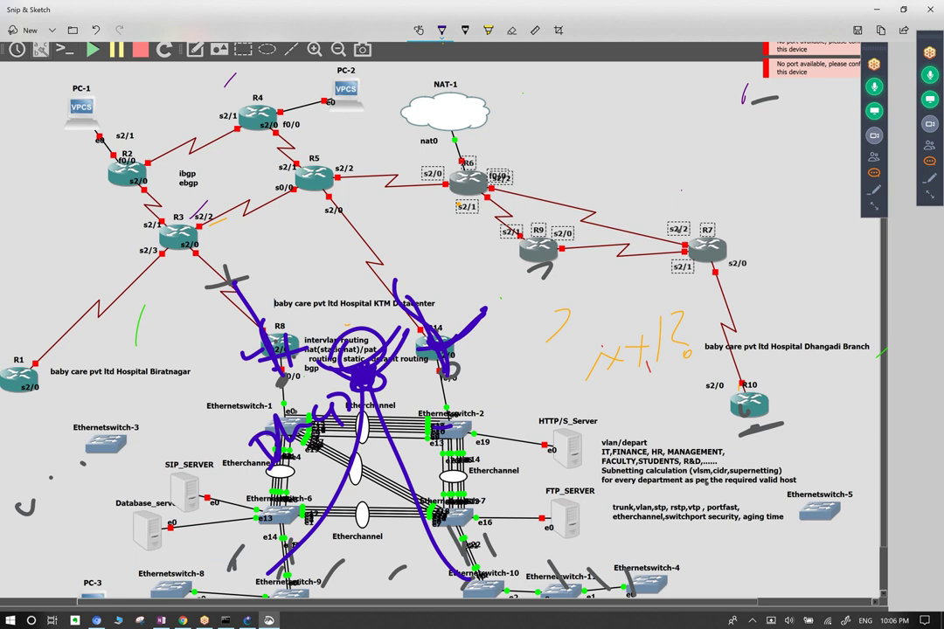
left_click_drag(202, 263, 238, 297)
left_click_drag(383, 263, 395, 284)
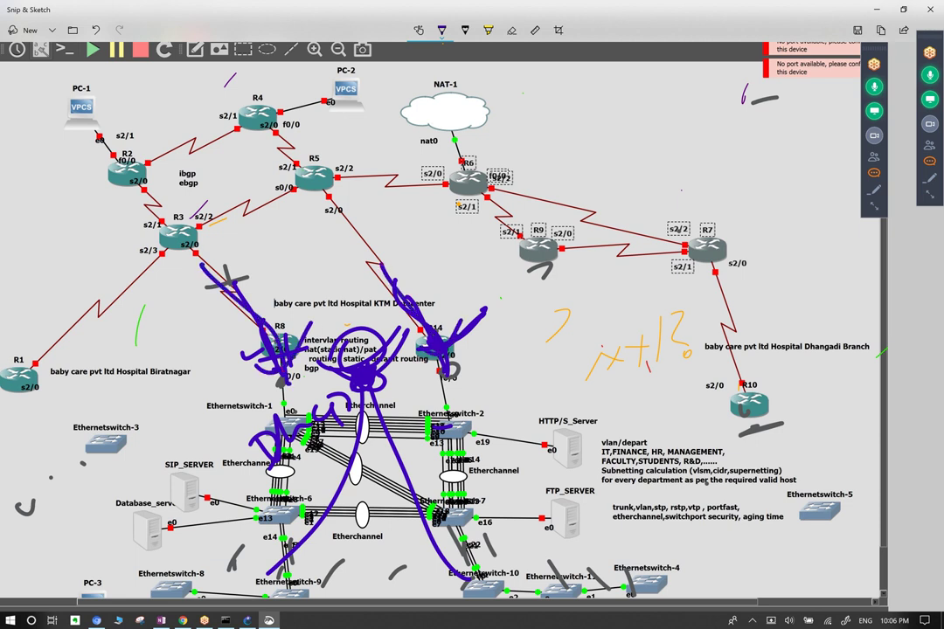
mouse_move(282, 302)
left_mouse_down()
mouse_move(245, 358)
mouse_move(316, 319)
left_mouse_up()
mouse_move(276, 261)
left_mouse_down()
mouse_move(277, 294)
mouse_move(305, 287)
left_mouse_up()
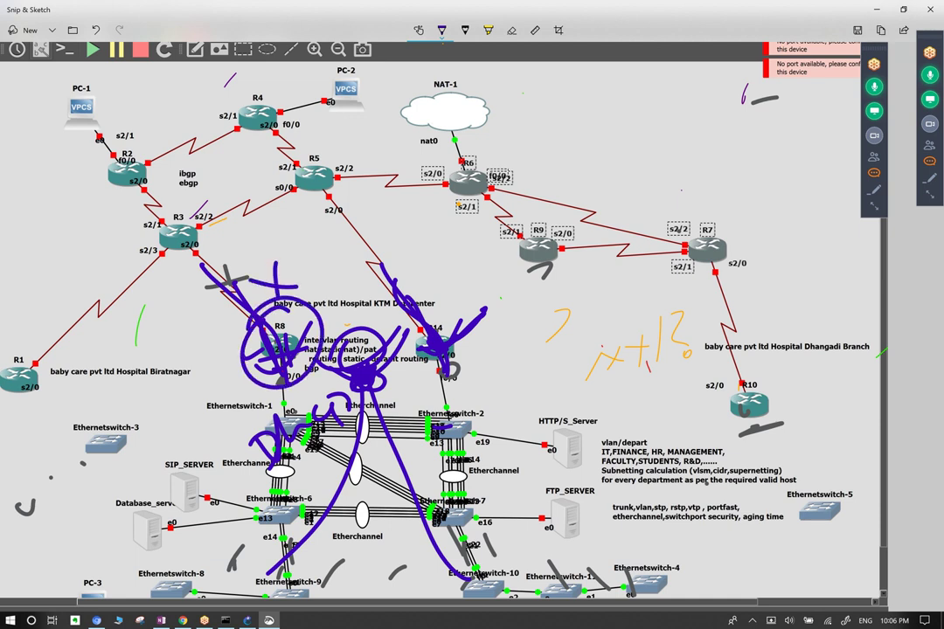
Add purple loops and curves from R5's s2/0 toward R14 and near R3.
left_click_drag(442, 284, 461, 287)
left_click_drag(328, 200, 426, 294)
left_click_drag(184, 203, 207, 223)
left_click_drag(164, 253, 219, 261)
left_click_drag(249, 225, 254, 284)
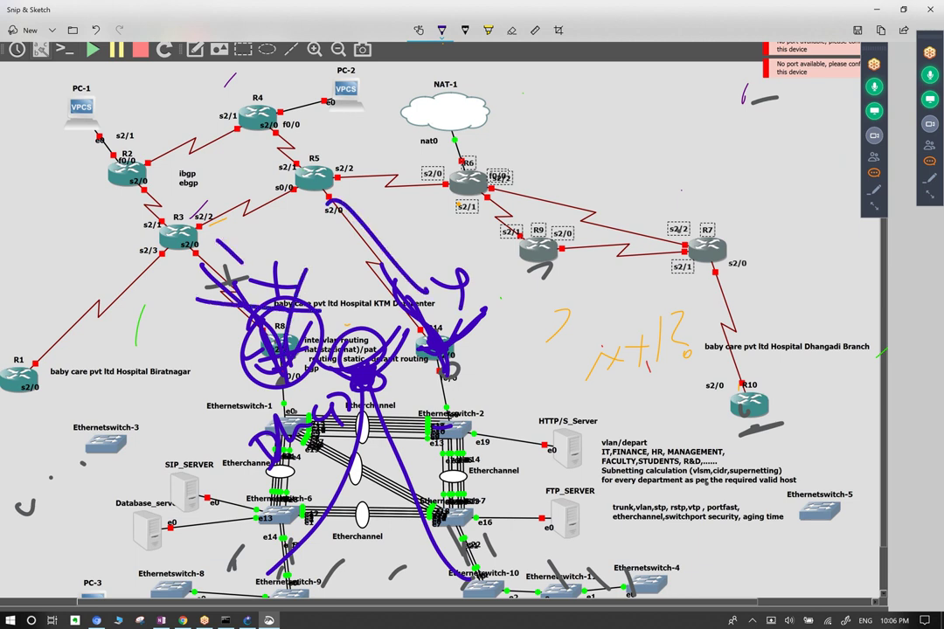
Loop purple ink around the bottom switch rows and over the Etherchannel label.
left_click_drag(268, 415, 260, 553)
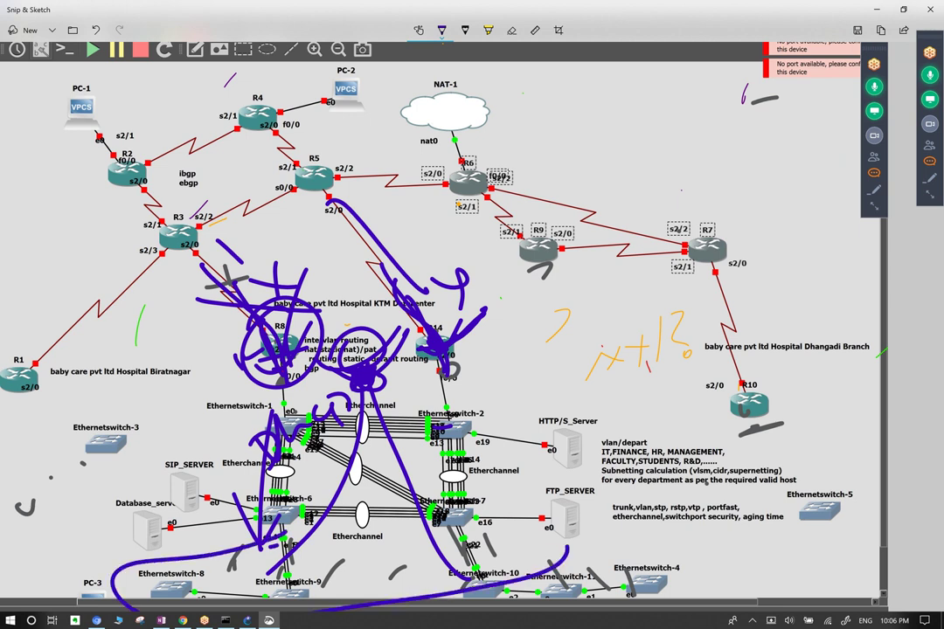
left_click_drag(368, 516, 263, 525)
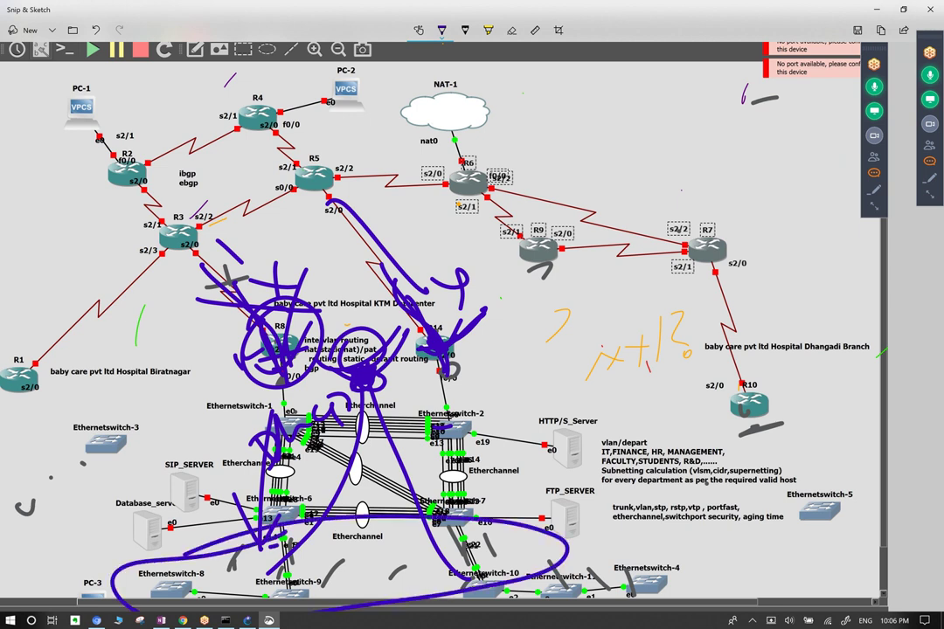
mouse_move(376, 310)
left_mouse_down()
mouse_move(463, 437)
mouse_move(516, 472)
mouse_move(540, 505)
mouse_move(616, 546)
left_mouse_up()
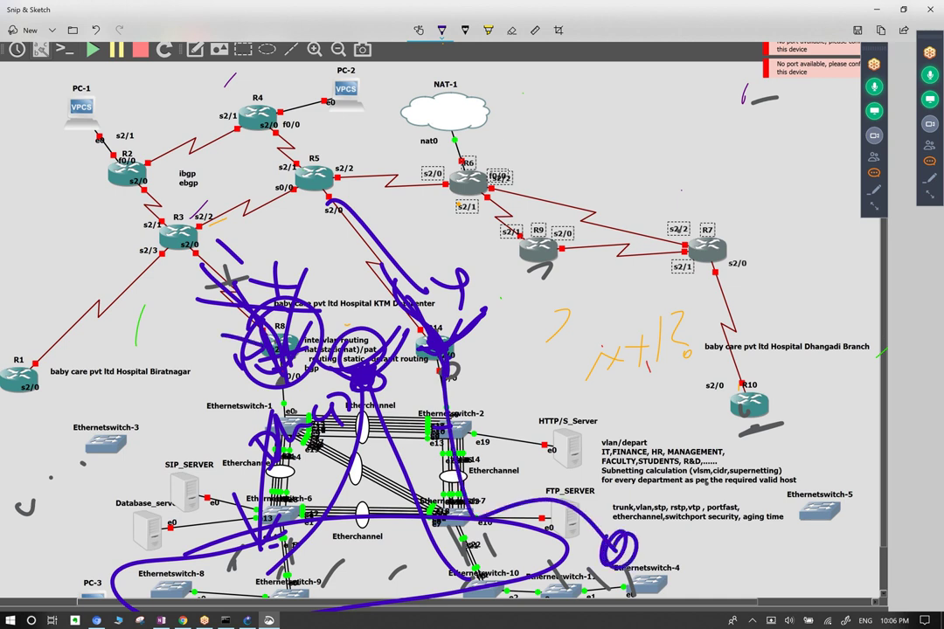
left_click_drag(312, 529, 437, 577)
left_click_drag(358, 534, 362, 576)
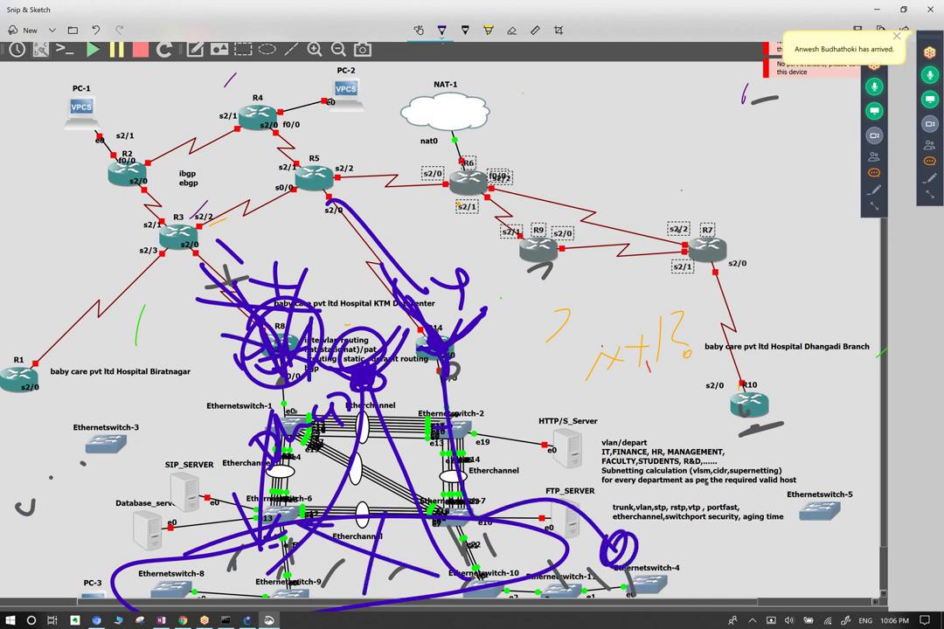
Draw long strokes linking R5, R14, R8 and R3 with the switches.
left_click_drag(399, 232, 435, 384)
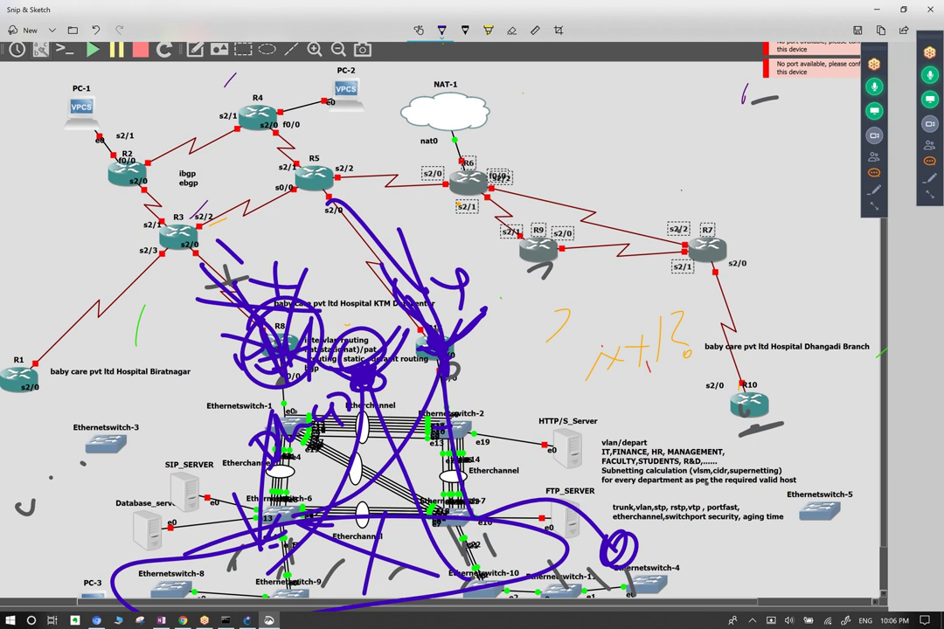
left_click_drag(288, 428, 304, 145)
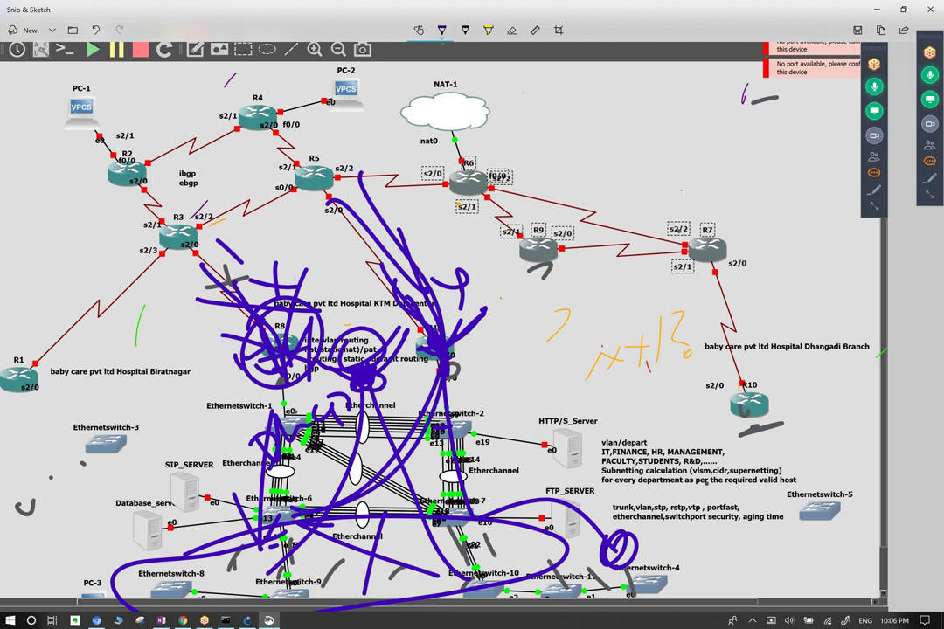
left_click_drag(419, 351, 507, 354)
left_click_drag(249, 350, 171, 168)
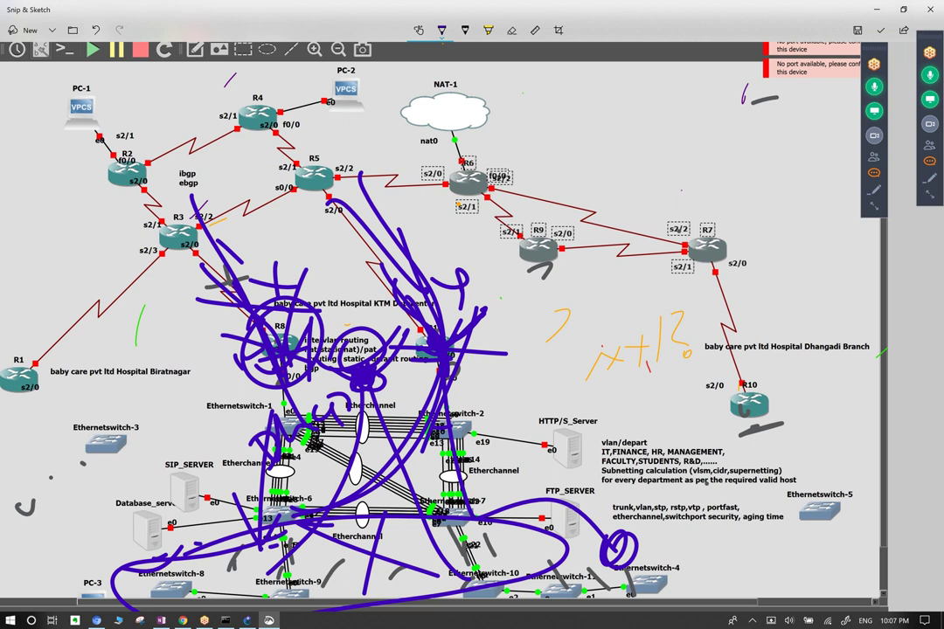
Erase the purple scribbles around R3, R5, R8 and R14.
left_click(512, 30)
mouse_move(201, 227)
left_mouse_down()
mouse_move(358, 288)
mouse_move(376, 472)
left_mouse_up()
left_click_drag(266, 350, 289, 351)
Erase the leftover loop near R8, the circle by Ethernetswitch-4, and the stroke past R14.
mouse_move(223, 385)
left_mouse_down()
mouse_move(280, 455)
mouse_move(454, 385)
left_mouse_up()
left_click(619, 548)
left_click(450, 376)
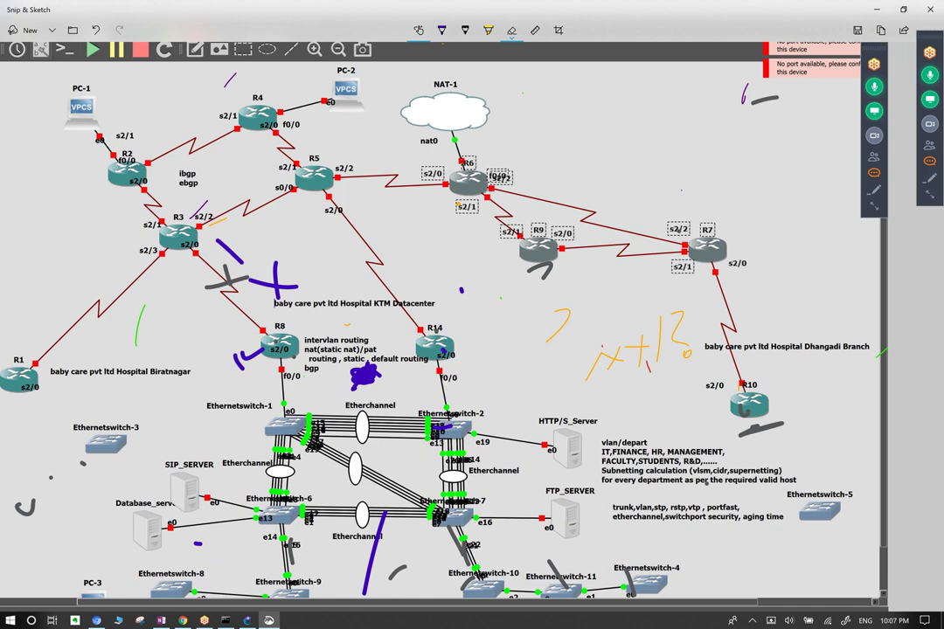
Handwrite a purple word across R8 and R14 and enclose it in an oval.
left_click(441, 30)
mouse_move(361, 316)
left_mouse_down()
mouse_move(335, 351)
mouse_move(344, 375)
left_mouse_up()
mouse_move(375, 330)
left_mouse_down()
mouse_move(367, 372)
mouse_move(411, 332)
left_mouse_up()
mouse_move(411, 302)
left_mouse_down()
mouse_move(400, 352)
mouse_move(418, 271)
left_mouse_up()
mouse_move(418, 271)
left_mouse_down()
mouse_move(420, 301)
mouse_move(479, 249)
mouse_move(472, 282)
left_mouse_up()
left_click_drag(490, 234, 347, 386)
mouse_move(385, 258)
left_mouse_down()
mouse_move(306, 345)
mouse_move(384, 407)
left_mouse_up()
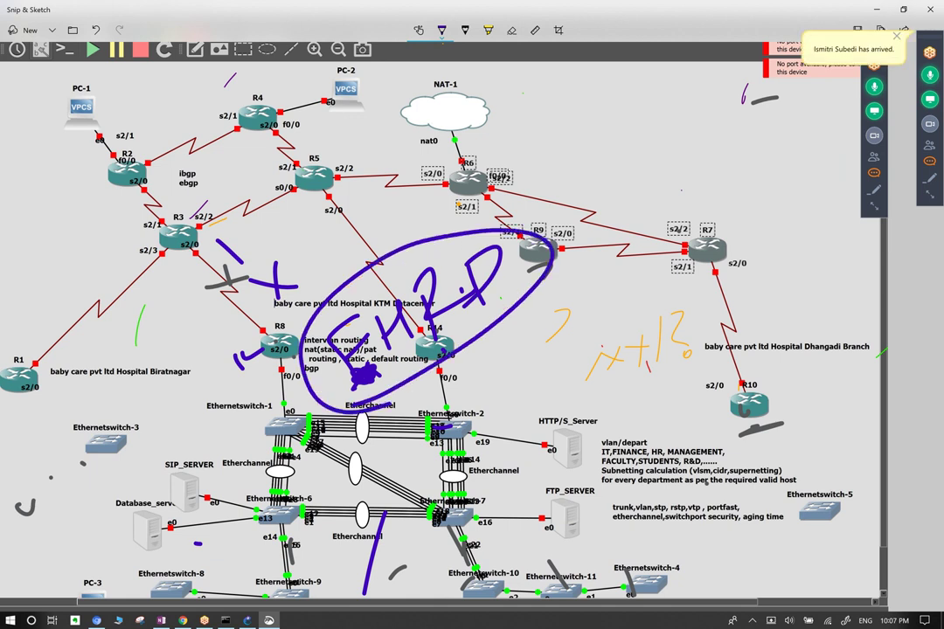
Write HSRP right of R14, linking the oval rightward toward R7.
left_click_drag(461, 352, 461, 409)
left_click_drag(483, 455, 490, 384)
mouse_move(507, 441)
left_mouse_down()
mouse_move(542, 385)
mouse_move(535, 404)
mouse_move(600, 383)
mouse_move(626, 330)
left_mouse_up()
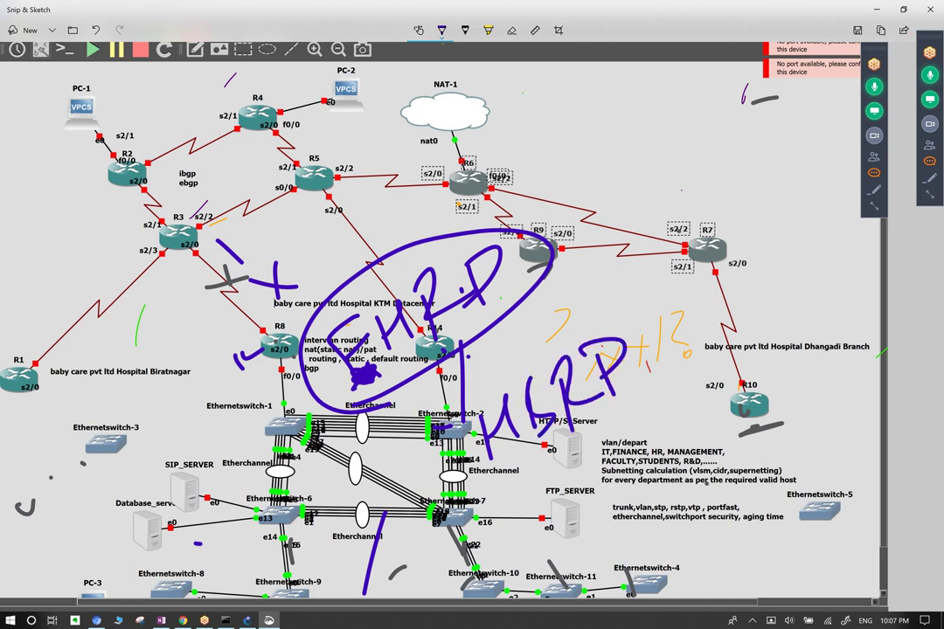
left_click_drag(548, 275, 642, 325)
left_click_drag(651, 299, 663, 338)
mouse_move(677, 273)
left_mouse_down()
mouse_move(698, 262)
mouse_move(728, 306)
left_mouse_up()
mouse_move(736, 255)
left_mouse_down()
mouse_move(758, 246)
mouse_move(787, 209)
mouse_move(802, 262)
left_mouse_up()
Write VRRP above R7 and correct its last letter.
left_click_drag(537, 273, 706, 188)
mouse_move(690, 144)
left_mouse_down()
mouse_move(680, 214)
mouse_move(739, 200)
left_mouse_up()
mouse_move(736, 133)
left_mouse_down()
mouse_move(727, 196)
mouse_move(769, 185)
left_mouse_up()
mouse_move(780, 126)
left_mouse_down()
mouse_move(773, 188)
mouse_move(787, 165)
left_mouse_up()
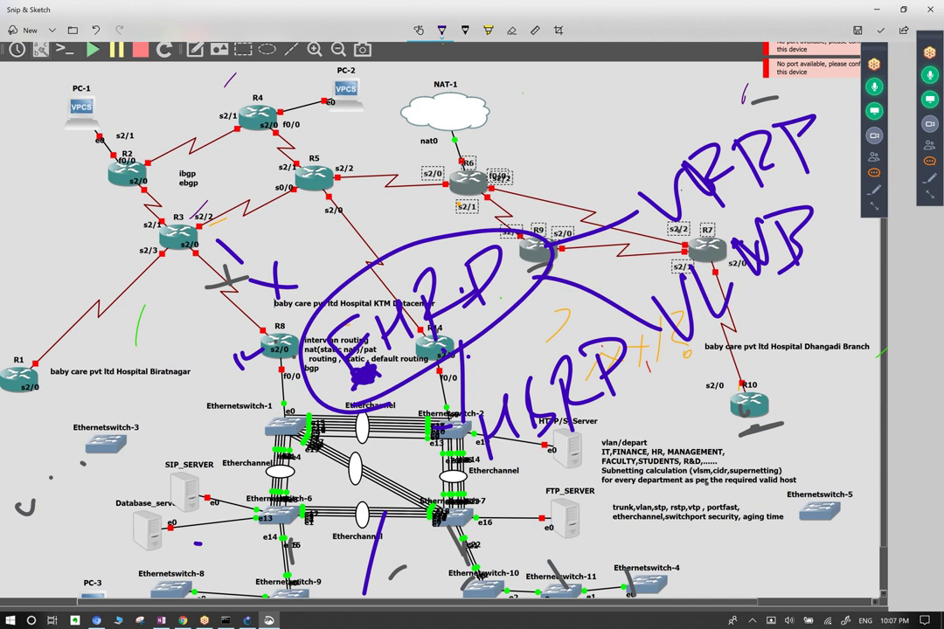
left_click_drag(808, 201, 796, 245)
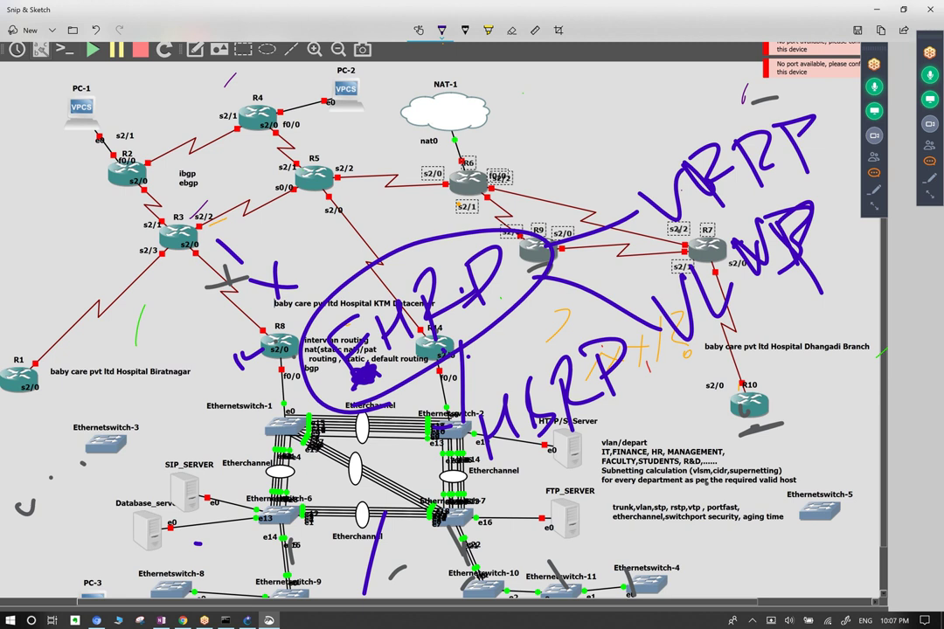
Circle the ink blob between R8 and R14, mark an x near Database_server, and copy.
left_click_drag(344, 358, 377, 374)
mouse_move(220, 553)
left_mouse_down()
mouse_move(269, 518)
mouse_move(299, 437)
mouse_move(295, 350)
left_mouse_up()
left_click_drag(196, 530, 233, 552)
left_click_drag(191, 550, 229, 535)
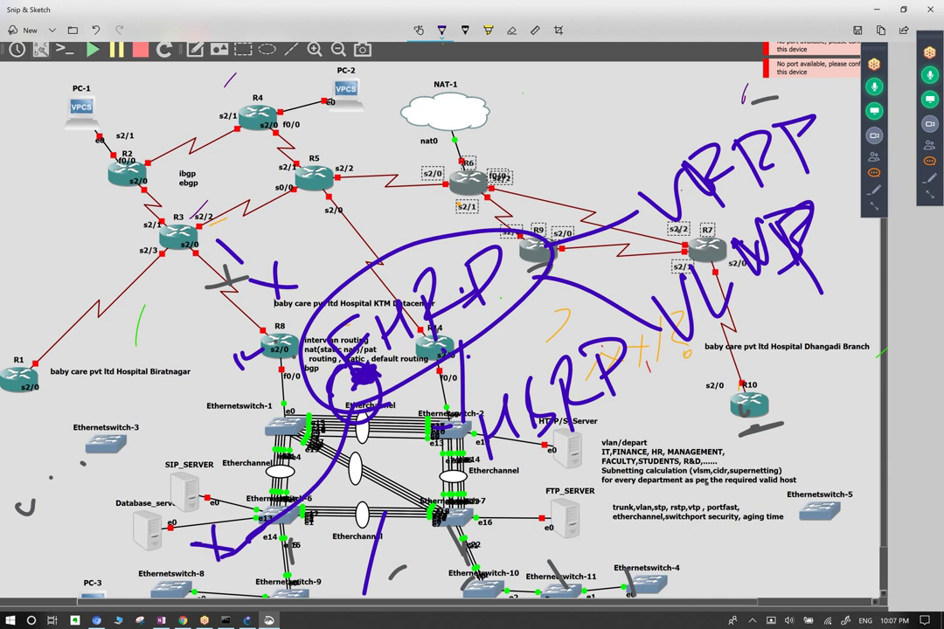
key("ctrl+c")
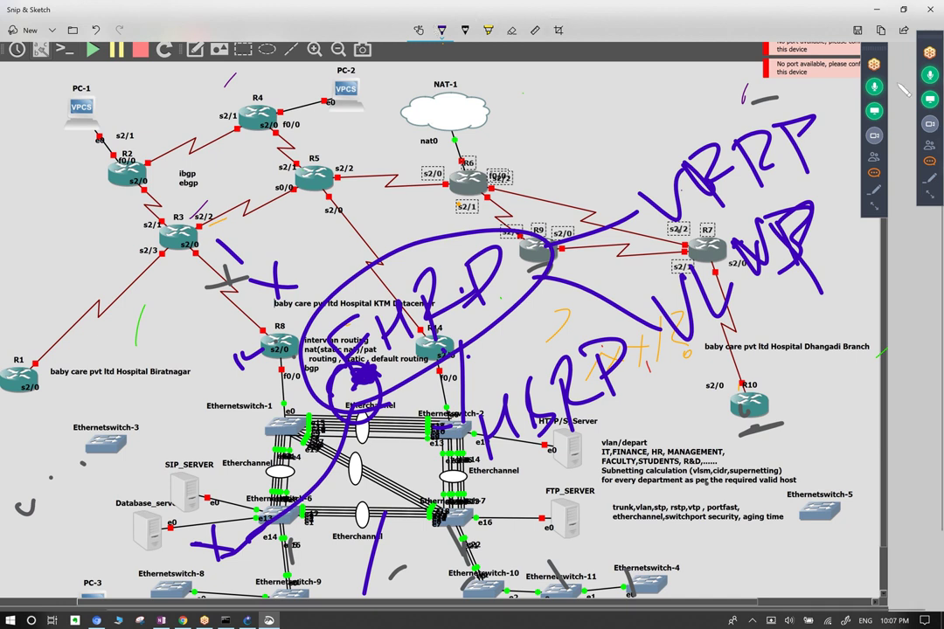
left_click(929, 163)
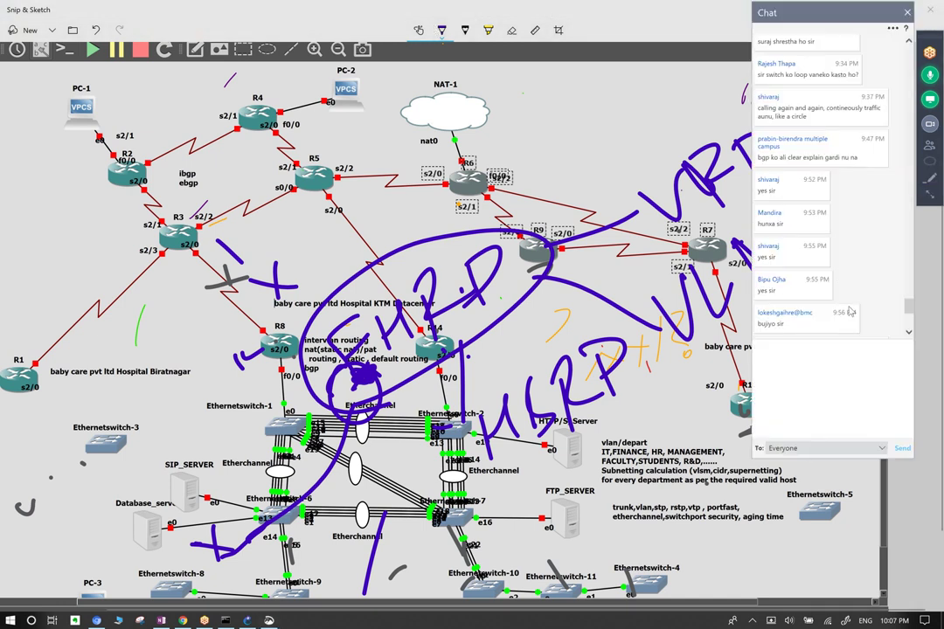
scroll(854, 300, "down", 5)
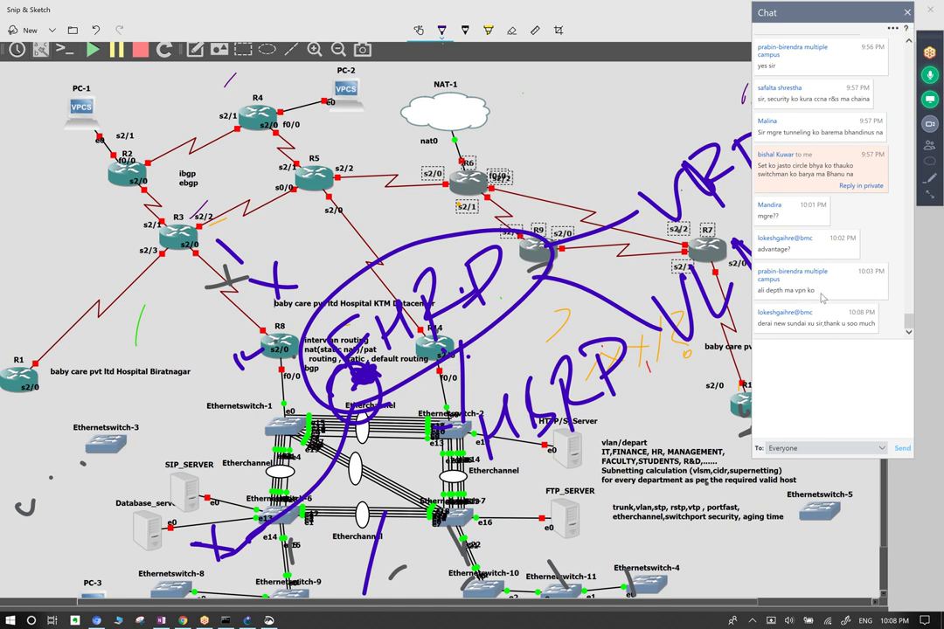
left_click(907, 12)
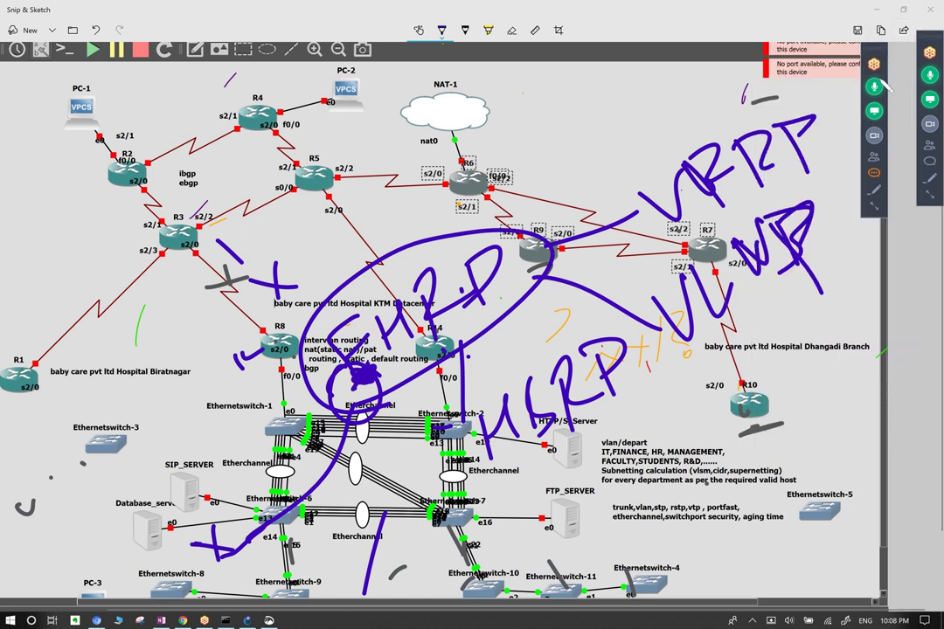
Erase the oval and letters around R8–R14, then copy the image.
left_click(511, 30)
mouse_move(420, 288)
left_mouse_down()
mouse_move(341, 266)
mouse_move(301, 293)
mouse_move(262, 402)
mouse_move(363, 376)
mouse_move(389, 315)
mouse_move(481, 271)
left_mouse_up()
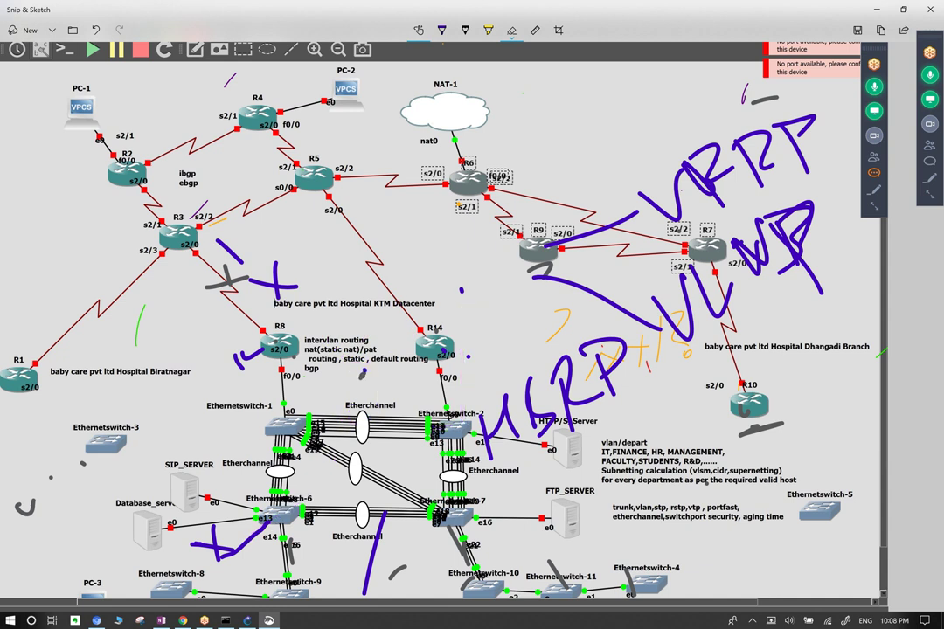
key("ctrl+c")
Erase the HSRP, VRRP and orange notes plus stray marks near R9, R3 and R8.
mouse_move(787, 253)
left_mouse_down()
mouse_move(524, 263)
mouse_move(477, 349)
mouse_move(568, 280)
mouse_move(612, 157)
left_mouse_up()
mouse_move(538, 266)
left_mouse_down()
mouse_move(463, 546)
mouse_move(210, 546)
left_mouse_up()
mouse_move(245, 357)
left_mouse_down()
mouse_move(276, 280)
mouse_move(194, 213)
left_mouse_up()
left_click_drag(549, 339, 567, 312)
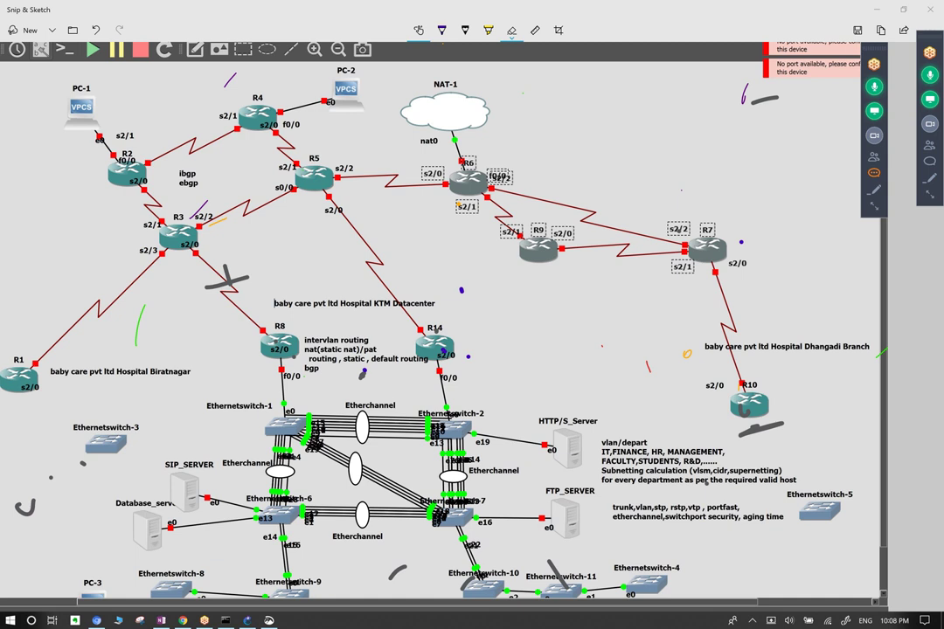
scroll(438, 324, "left", 1)
Handwrite gre near R6 and R9 and underline it toward R9.
mouse_move(575, 138)
left_mouse_down()
mouse_move(549, 151)
mouse_move(561, 213)
left_mouse_up()
mouse_move(577, 165)
left_mouse_down()
mouse_move(623, 107)
mouse_move(652, 130)
mouse_move(699, 136)
left_mouse_up()
left_click_drag(557, 249, 699, 159)
left_click_drag(502, 187, 546, 161)
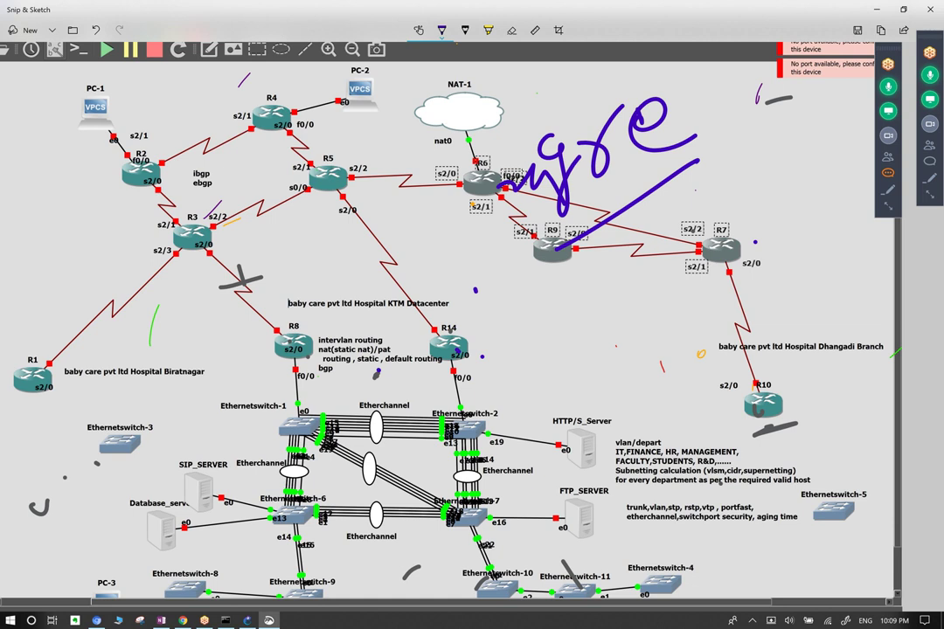
Write ACL near R5 and a second ACL near R3.
mouse_move(333, 208)
left_mouse_down()
mouse_move(331, 147)
mouse_move(364, 194)
left_mouse_up()
mouse_move(348, 178)
left_mouse_down()
mouse_move(367, 171)
mouse_move(384, 186)
left_mouse_up()
left_click_drag(398, 123, 431, 158)
mouse_move(184, 229)
left_mouse_down()
mouse_move(216, 218)
mouse_move(210, 192)
left_mouse_up()
left_click_drag(240, 174, 235, 201)
left_click_drag(255, 122, 271, 199)
Draw a long curve up to PC-2, mark R3, and circle the Etherchannel switch block.
mouse_move(35, 330)
left_mouse_down()
mouse_move(48, 472)
mouse_move(65, 476)
mouse_move(37, 367)
mouse_move(332, 101)
mouse_move(380, 83)
left_mouse_up()
mouse_move(141, 225)
left_mouse_down()
mouse_move(188, 218)
mouse_move(171, 286)
left_mouse_up()
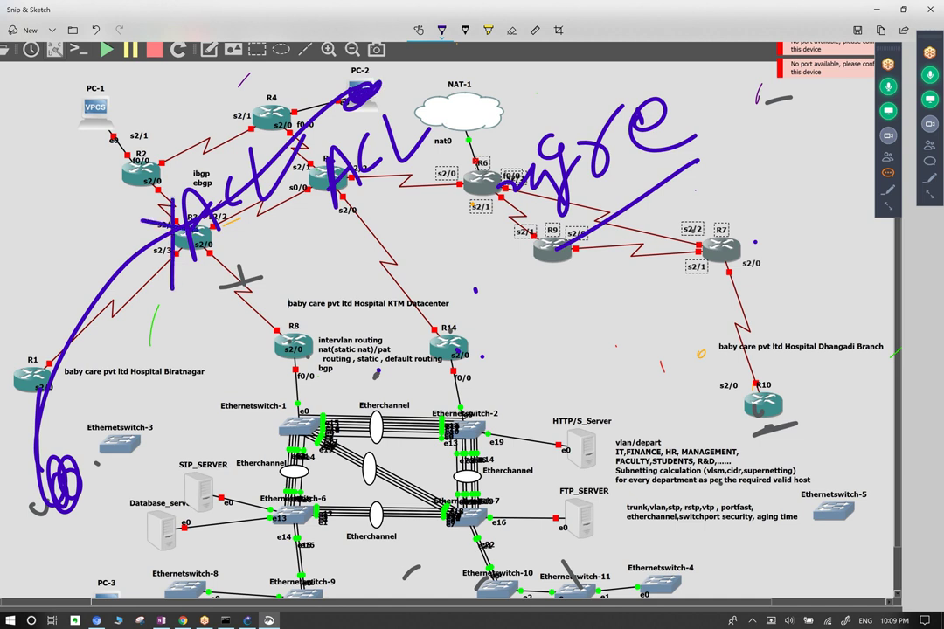
mouse_move(411, 392)
left_mouse_down()
mouse_move(258, 511)
mouse_move(454, 398)
left_mouse_up()
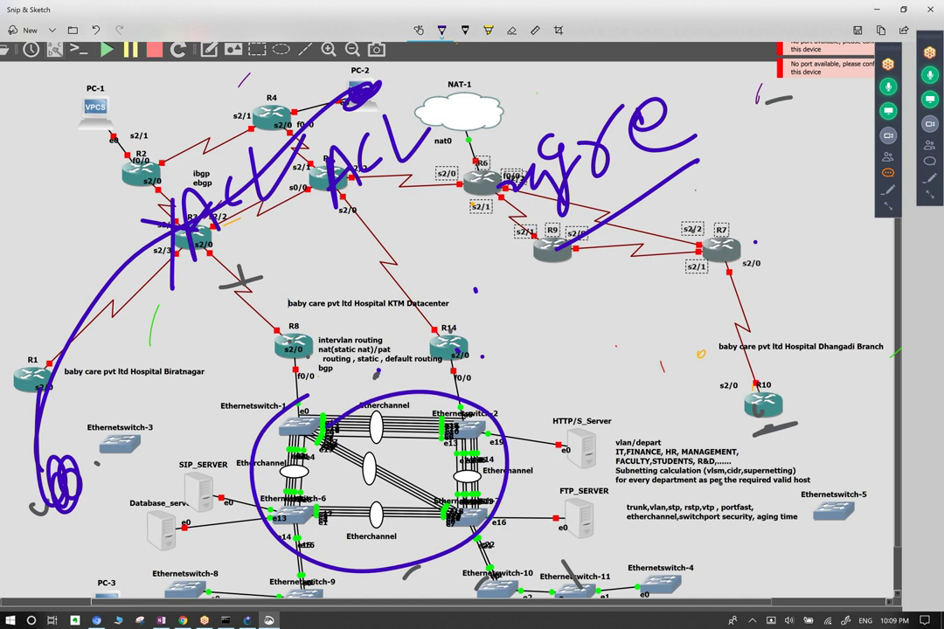
Erase the long curve from R3 and the looped stroke below R1.
left_click(511, 30)
left_click(53, 367)
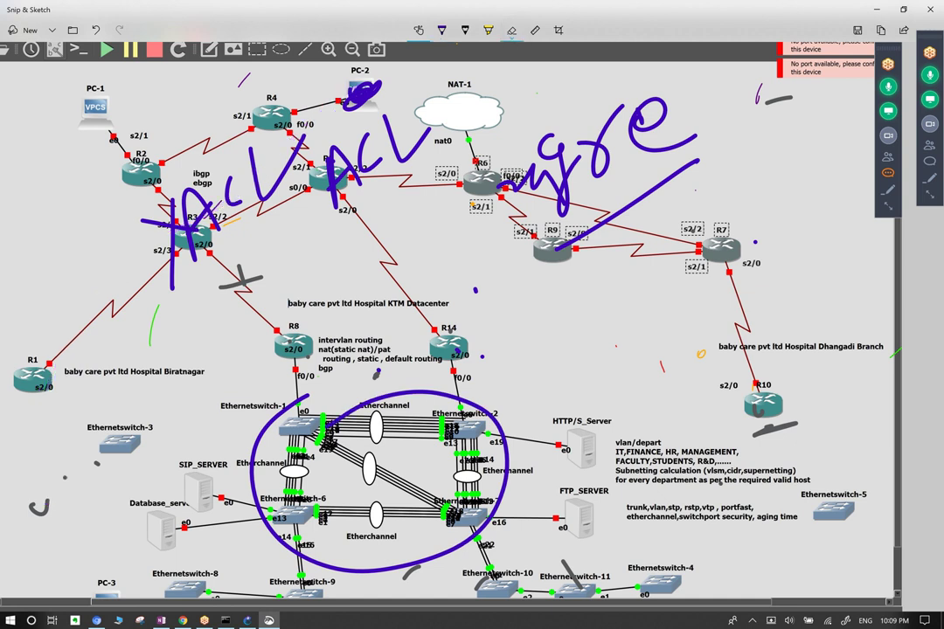
mouse_move(41, 390)
left_mouse_down()
mouse_move(54, 434)
mouse_move(44, 477)
mouse_move(103, 463)
mouse_move(57, 429)
left_mouse_up()
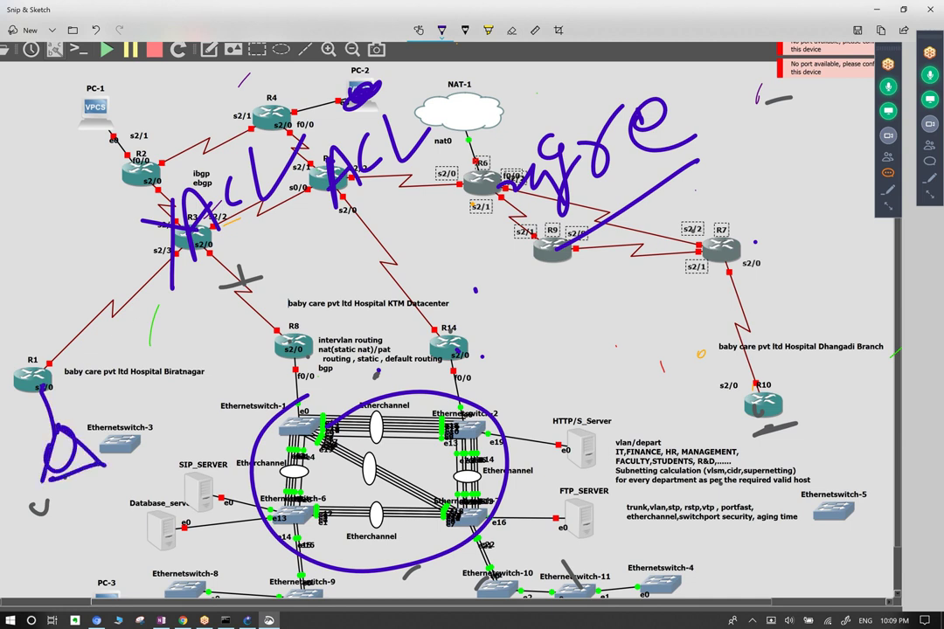
left_click(511, 30)
left_click_drag(41, 389, 70, 455)
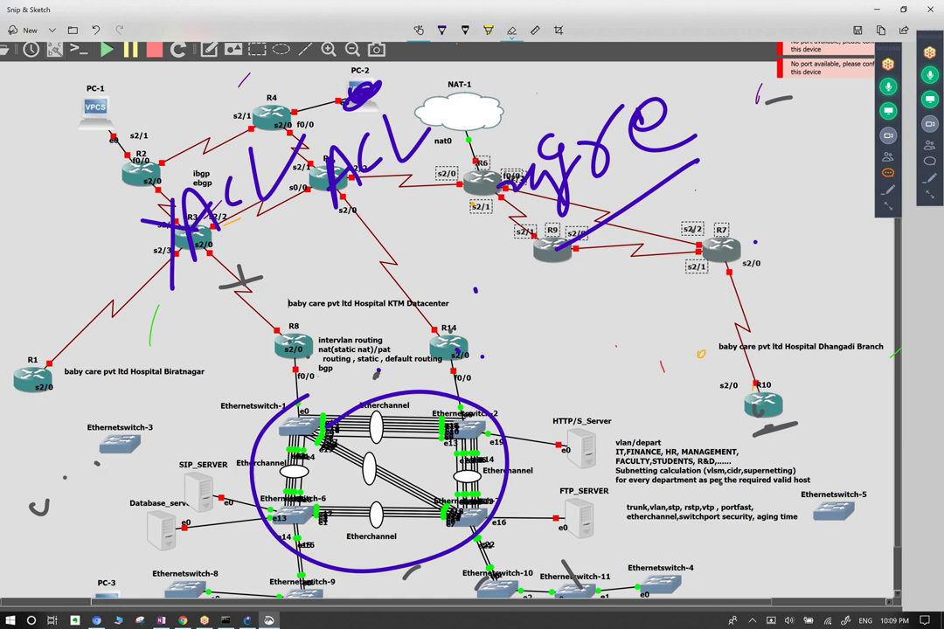
Sketch loops around Ethernetswitch-3, strokes over the Biratnagar and Hospital labels, and marks near SIP_SERVER.
mouse_move(30, 520)
left_mouse_down()
mouse_move(61, 453)
mouse_move(58, 495)
mouse_move(31, 521)
left_mouse_up()
mouse_move(127, 463)
left_mouse_down()
mouse_move(133, 407)
mouse_move(129, 459)
left_mouse_up()
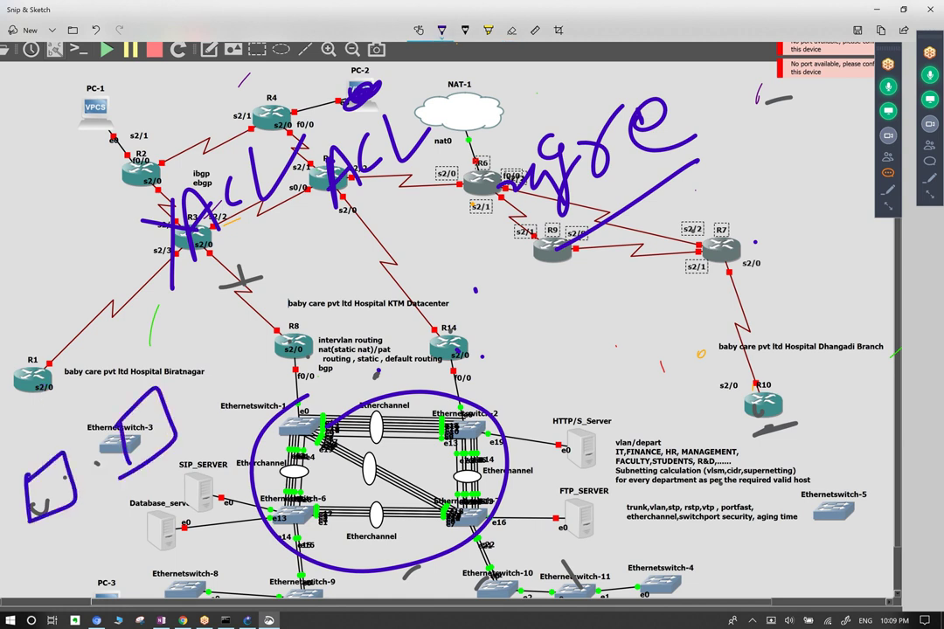
mouse_move(77, 369)
left_mouse_down()
mouse_move(78, 428)
mouse_move(115, 432)
left_mouse_up()
left_click_drag(40, 389, 89, 379)
mouse_move(35, 472)
left_mouse_down()
mouse_move(104, 409)
mouse_move(85, 398)
mouse_move(132, 373)
left_mouse_up()
left_click_drag(171, 437, 151, 494)
mouse_move(50, 520)
left_mouse_down()
mouse_move(48, 544)
mouse_move(57, 542)
left_mouse_up()
left_click_drag(69, 511, 67, 538)
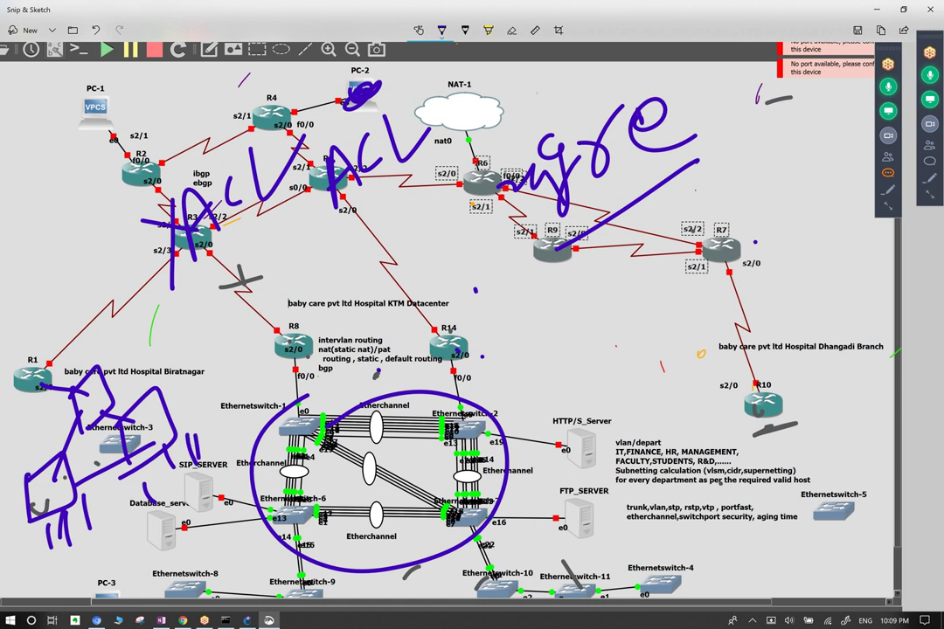
left_click_drag(137, 353, 108, 386)
Circle the vlan/depart requirements text, add tally marks, and ellipse the Etherchannel cluster.
left_click_drag(695, 413, 665, 419)
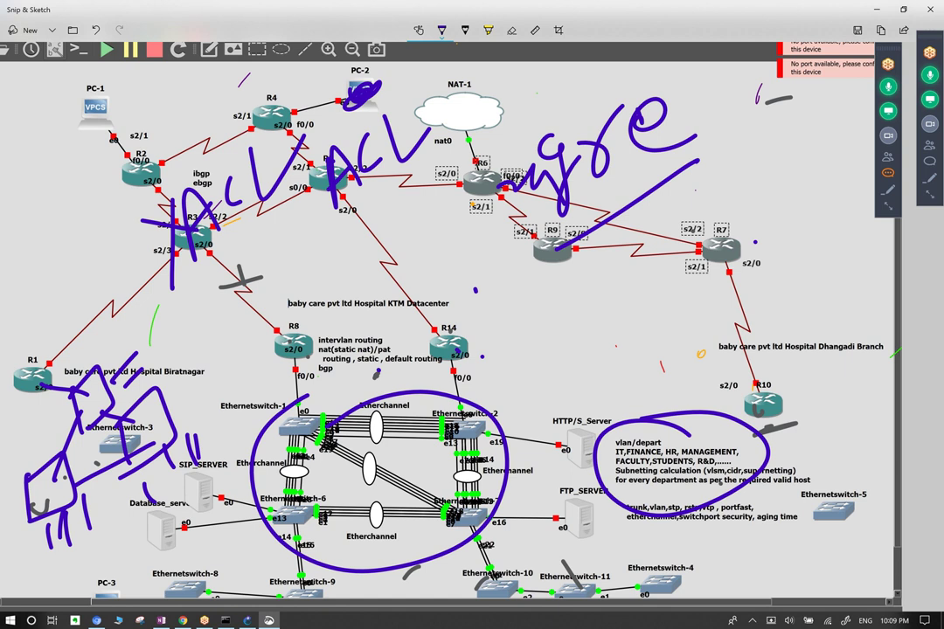
mouse_move(45, 511)
left_mouse_down()
mouse_move(44, 554)
mouse_move(63, 549)
mouse_move(35, 553)
left_mouse_up()
left_click_drag(34, 509, 28, 554)
left_click_drag(94, 509, 91, 530)
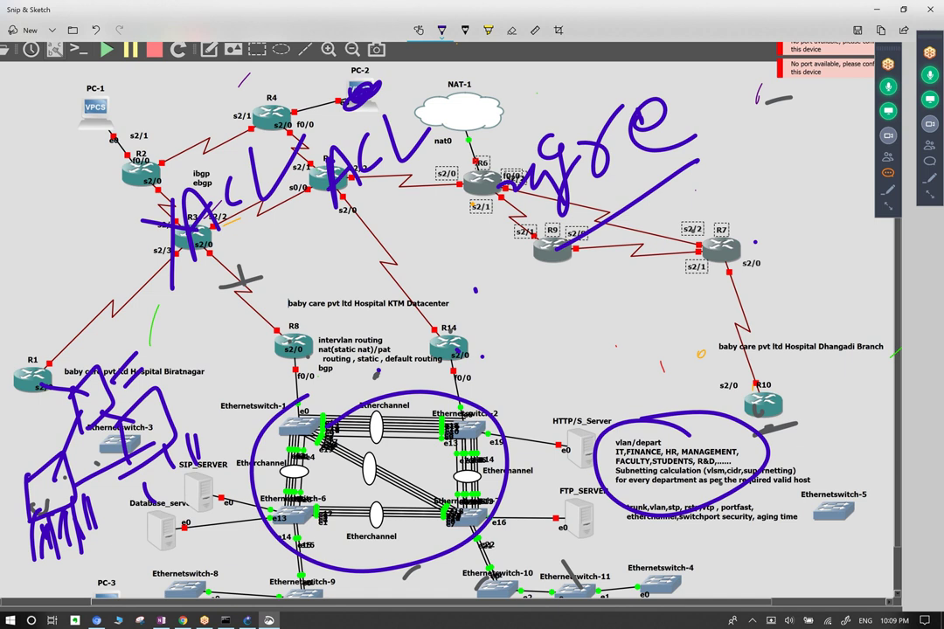
mouse_move(254, 418)
left_mouse_down()
mouse_move(220, 520)
mouse_move(546, 447)
mouse_move(229, 463)
left_mouse_up()
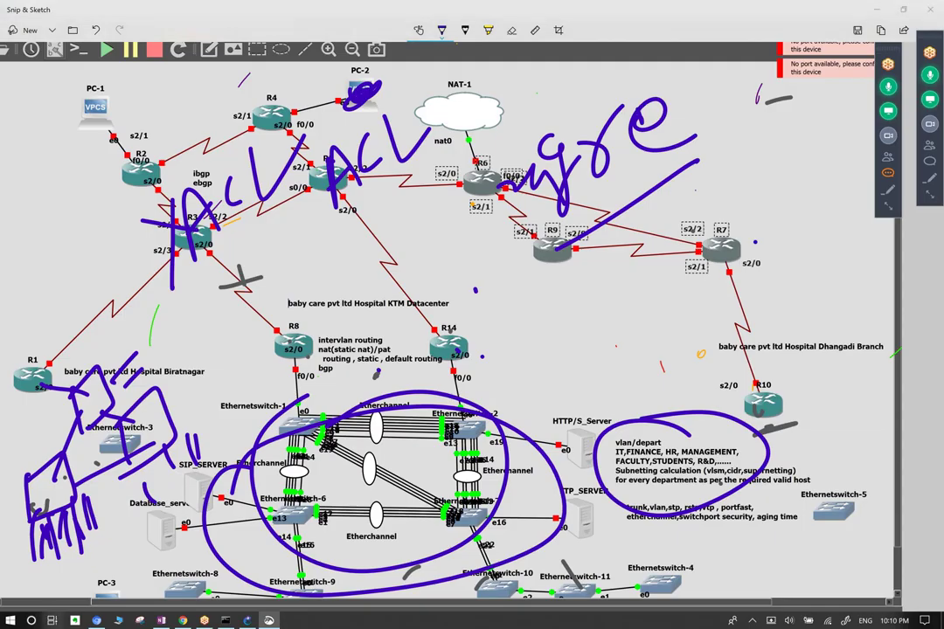
Return to the annotated topology and sketch a purple funnel-like shape beside R10.
key("super+Tab")
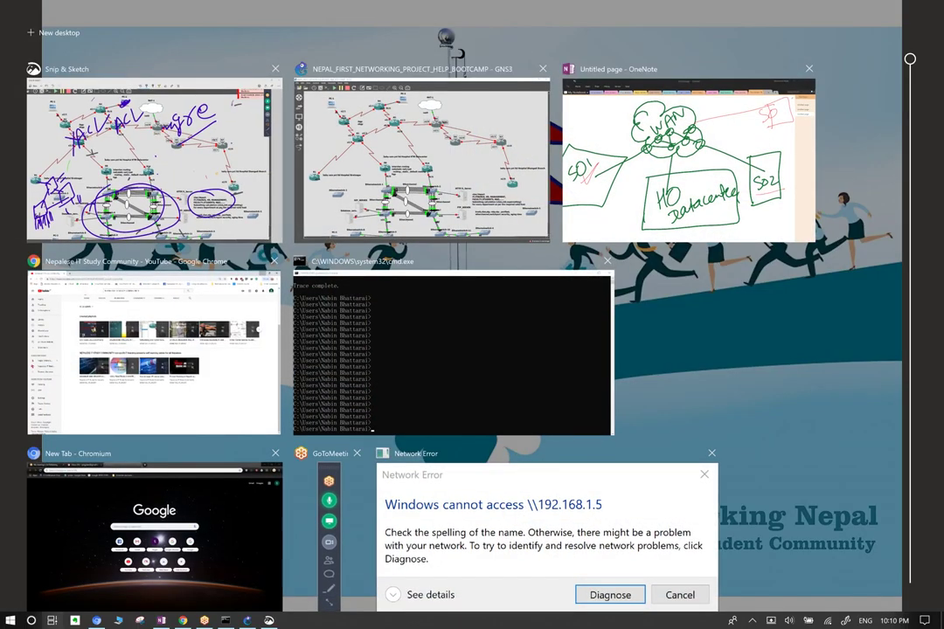
key("Escape")
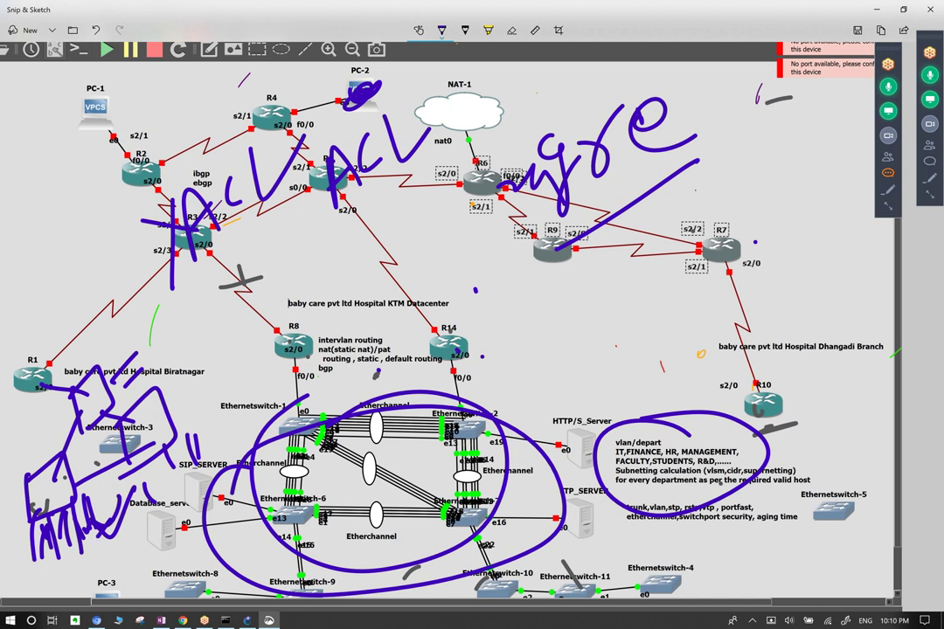
left_click_drag(757, 420, 822, 437)
left_click_drag(776, 455, 887, 433)
left_click_drag(791, 429, 822, 477)
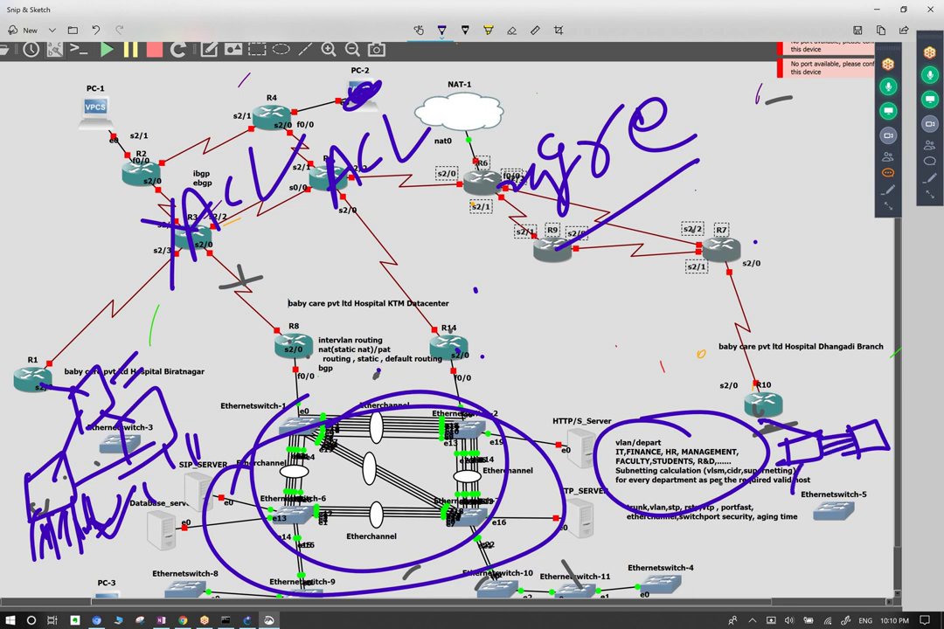
left_click_drag(876, 457, 873, 481)
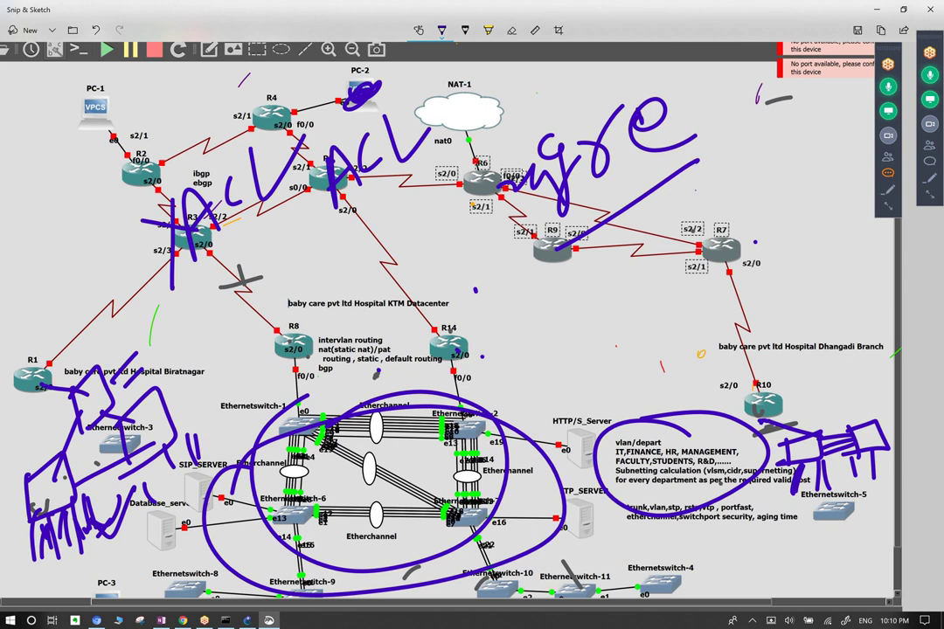
Circle the switch notes, R10 and R14 in purple, and tick R14 and R1.
left_click_drag(619, 497, 613, 521)
mouse_move(806, 462)
left_mouse_down()
mouse_move(816, 483)
mouse_move(841, 480)
left_mouse_up()
mouse_move(47, 396)
left_mouse_down()
mouse_move(7, 428)
mouse_move(42, 360)
mouse_move(10, 435)
left_mouse_up()
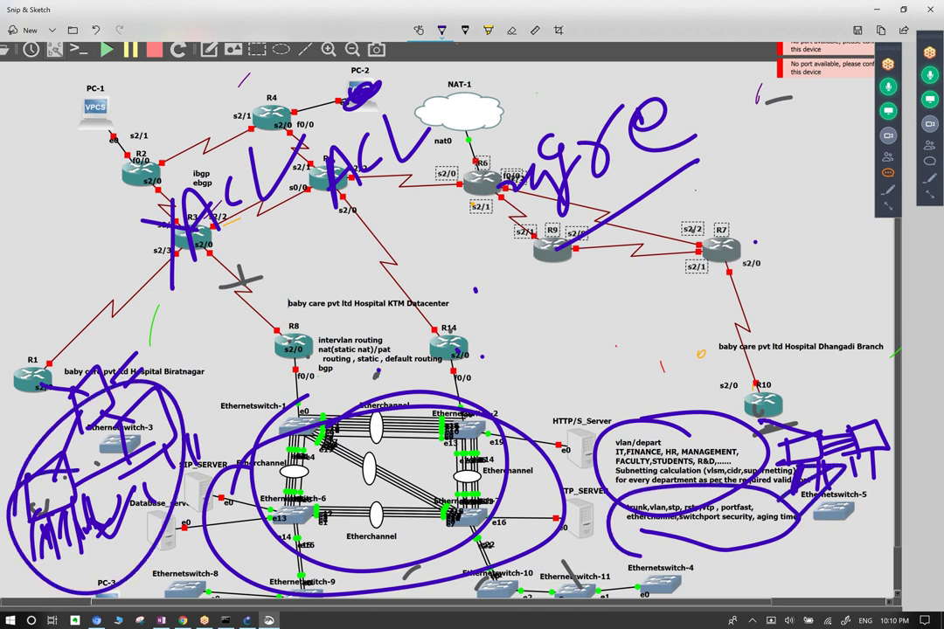
left_click_drag(425, 337, 502, 326)
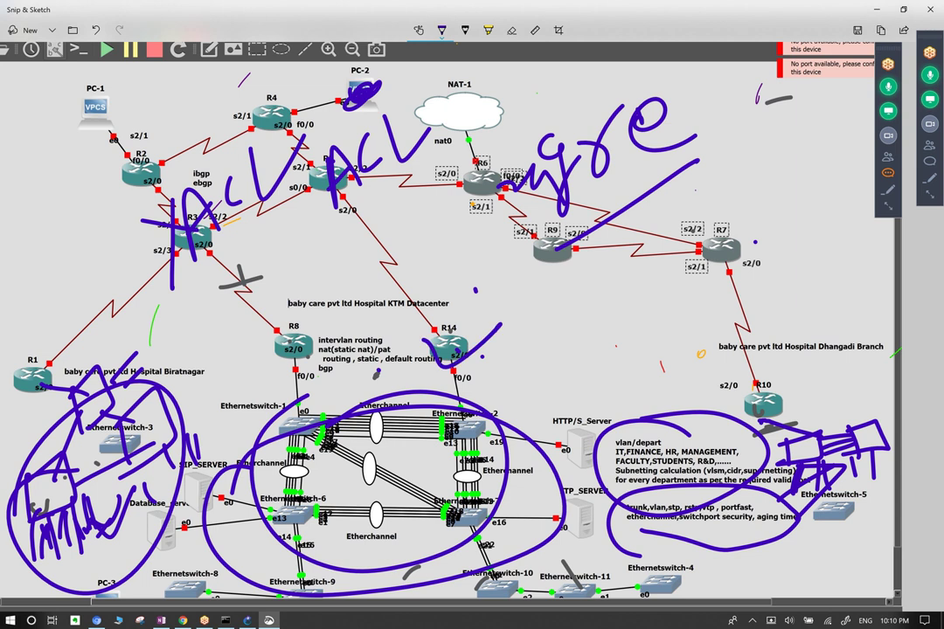
left_click_drag(16, 371, 83, 341)
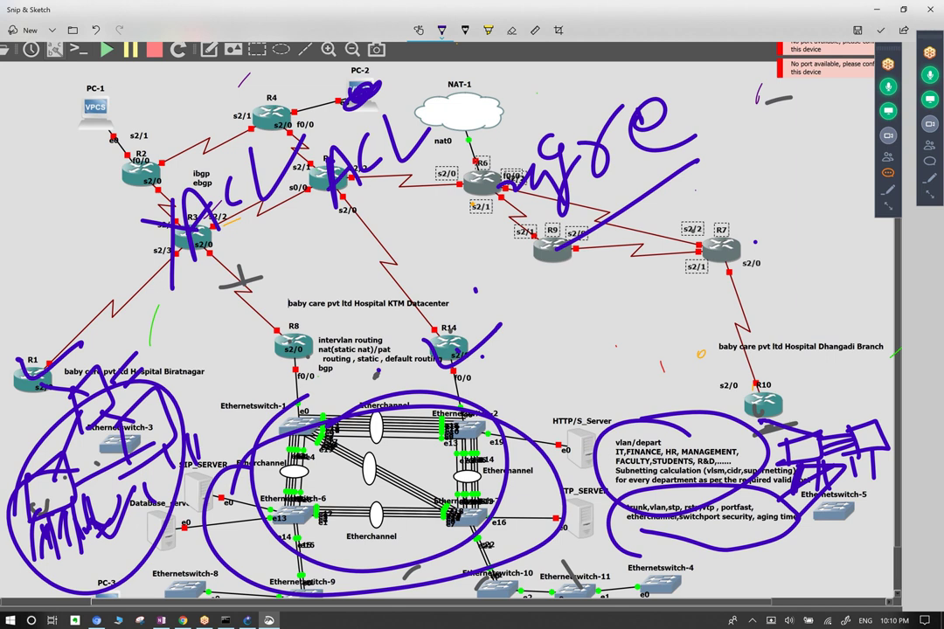
left_click_drag(9, 331, 38, 307)
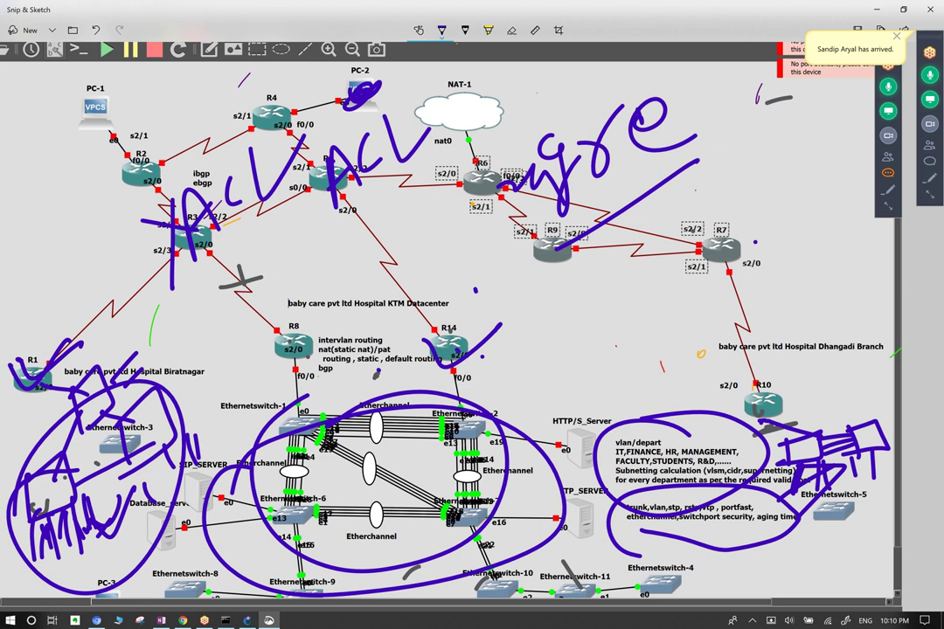
left_click_drag(758, 369, 794, 392)
left_click_drag(494, 325, 479, 330)
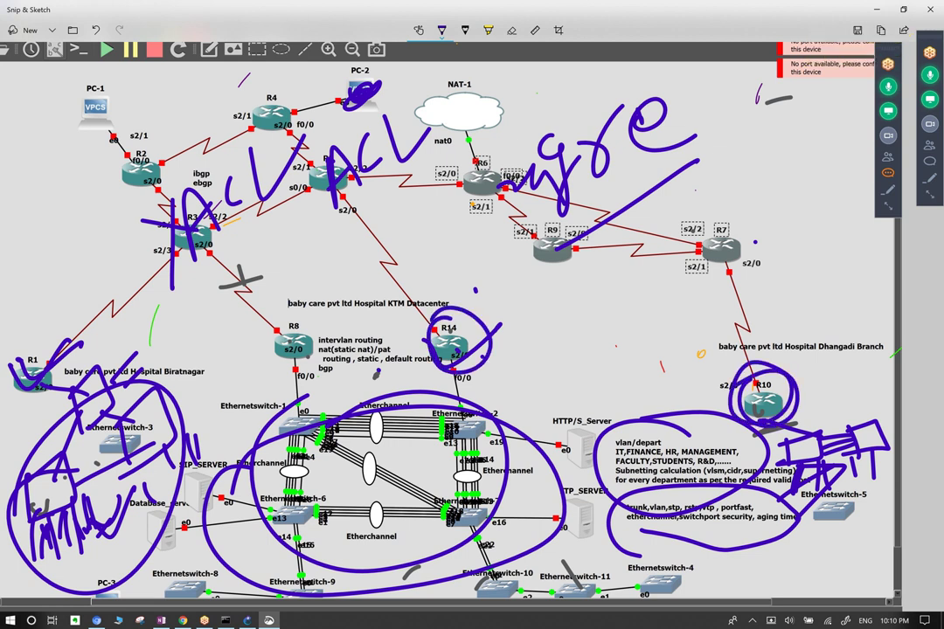
Erase the R14 circle, circle the KTM Datacenter notes, write a P, and copy the image.
left_click(512, 30)
left_click(489, 328)
left_click(441, 30)
mouse_move(354, 304)
left_mouse_down()
mouse_move(350, 378)
mouse_move(316, 339)
mouse_move(309, 348)
left_mouse_up()
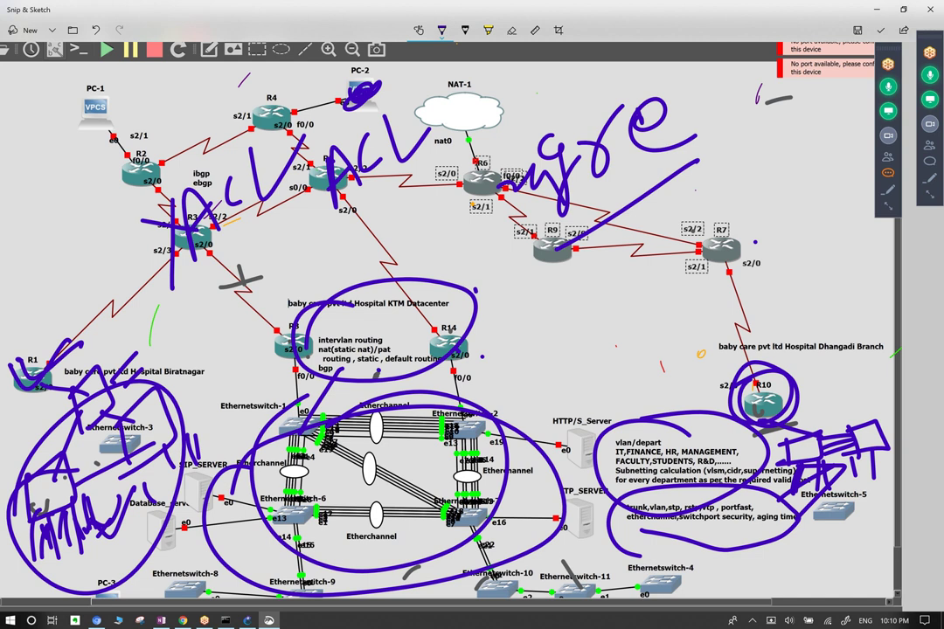
left_click_drag(400, 277, 337, 194)
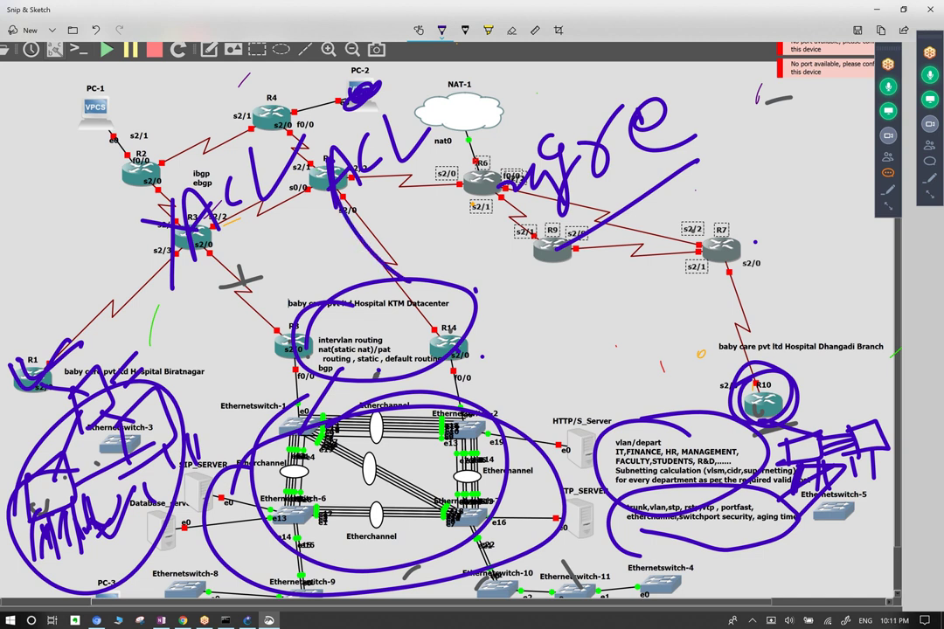
mouse_move(341, 308)
left_mouse_down()
mouse_move(347, 370)
mouse_move(350, 343)
left_mouse_up()
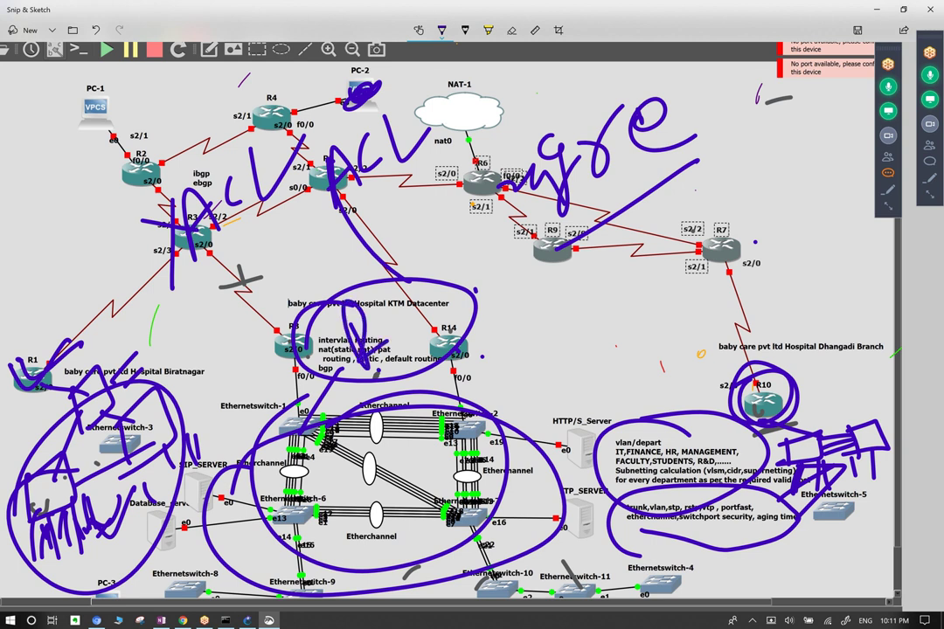
left_click(400, 281)
key("ctrl+c")
Re-circle R10, link the datacenter to the Dhangadi Branch, and loop around routers R2–R7.
left_click_drag(348, 336, 374, 347)
mouse_move(791, 372)
left_mouse_down()
mouse_move(733, 392)
mouse_move(802, 384)
left_mouse_up()
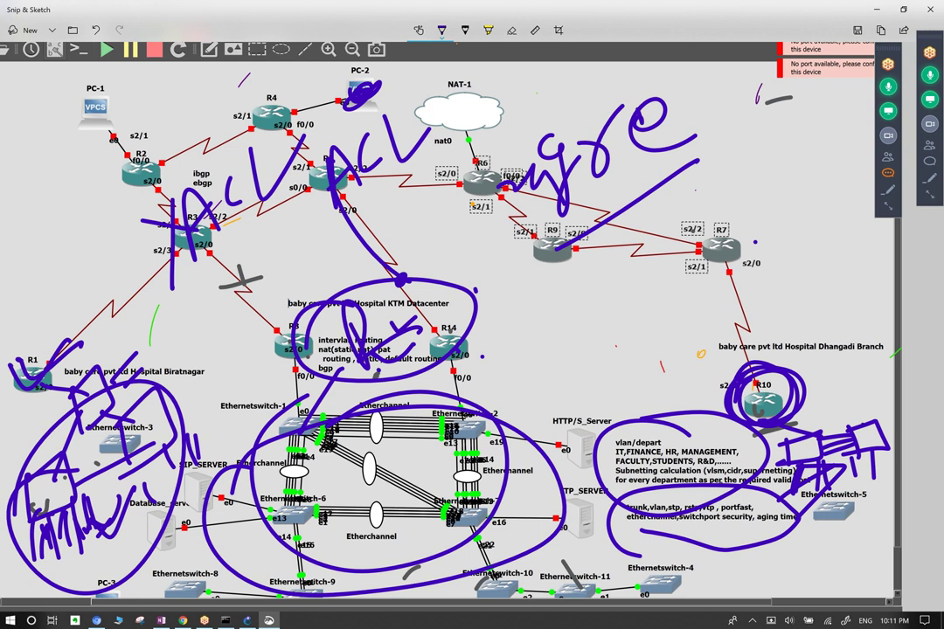
mouse_move(473, 285)
left_mouse_down()
mouse_move(494, 275)
mouse_move(652, 308)
mouse_move(722, 344)
left_mouse_up()
mouse_move(96, 206)
left_mouse_down()
mouse_move(586, 229)
mouse_move(477, 63)
mouse_move(304, 208)
left_mouse_up()
left_click_drag(201, 119, 472, 157)
Draw a stroke from NAT-1 to R3, loop the datacenter and Etherchannel switches, and curve toward R10.
left_click_drag(500, 73, 234, 208)
mouse_move(397, 278)
left_mouse_down()
mouse_move(297, 324)
mouse_move(477, 293)
left_mouse_up()
mouse_move(249, 376)
left_mouse_down()
mouse_move(472, 400)
mouse_move(385, 367)
left_mouse_up()
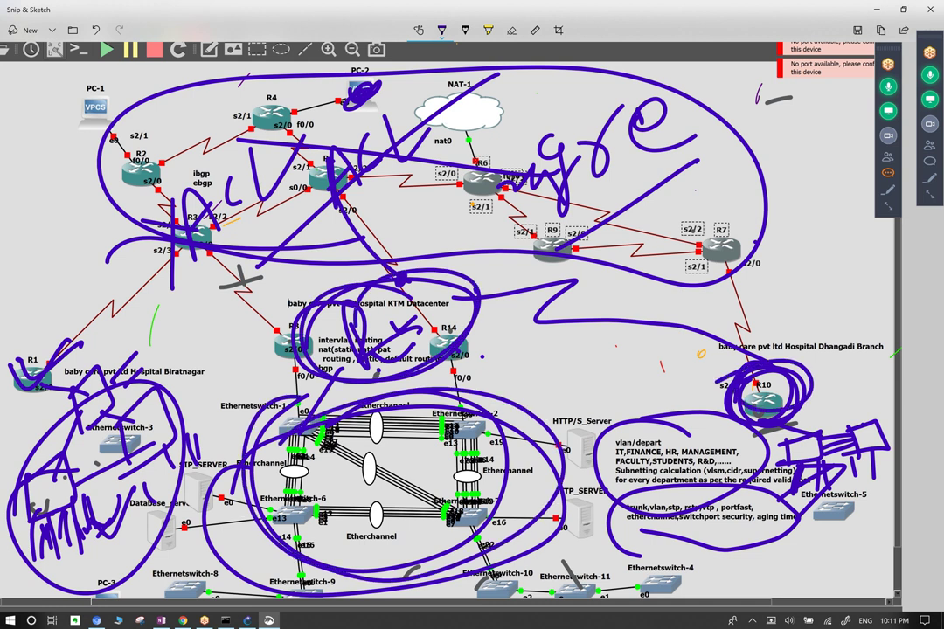
left_click_drag(525, 252, 630, 316)
left_click_drag(699, 315, 695, 332)
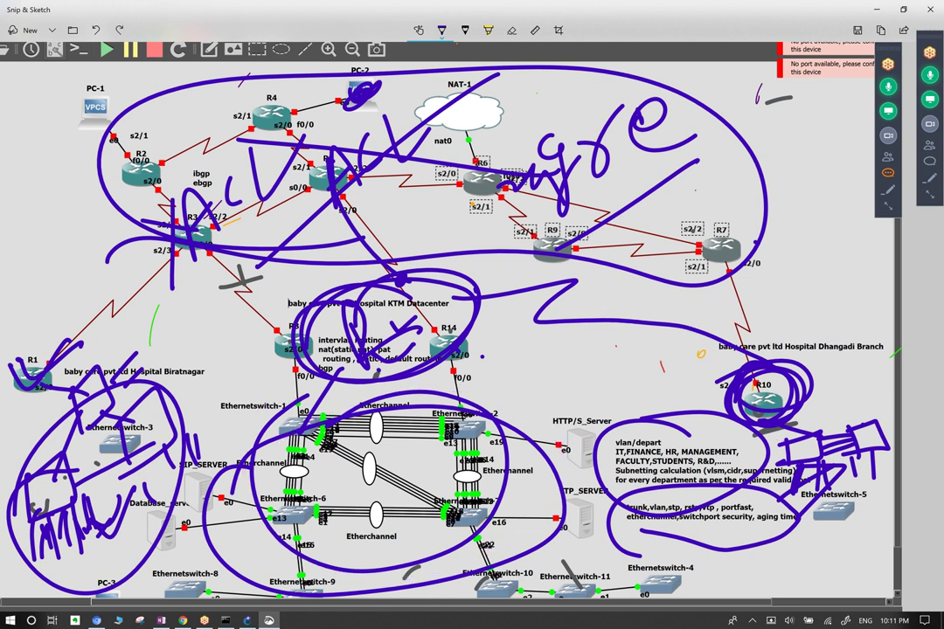
Handwrite a 'gre' label beside R14 and 'BLt' above the Dhangadi Branch label.
mouse_move(480, 345)
left_mouse_down()
mouse_move(509, 289)
mouse_move(523, 325)
mouse_move(559, 301)
left_mouse_up()
left_click_drag(577, 262, 583, 301)
mouse_move(769, 301)
left_mouse_down()
mouse_move(772, 335)
mouse_move(787, 327)
left_mouse_up()
left_click_drag(799, 293, 826, 323)
mouse_move(864, 258)
left_mouse_down()
mouse_move(845, 322)
mouse_move(867, 278)
left_mouse_up()
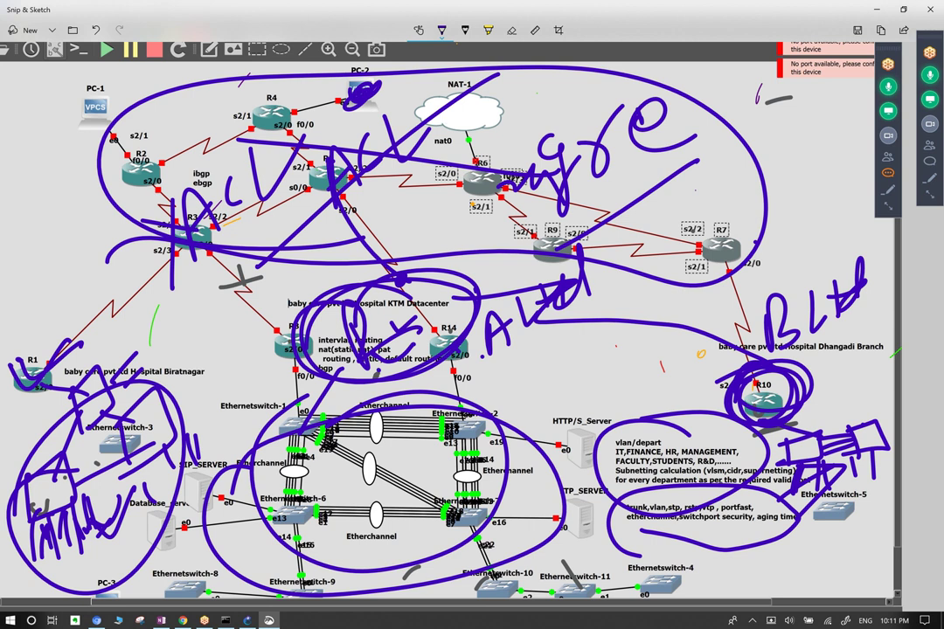
Loop around the branch and datacenter areas, add more branch handwriting, and stroke across the vlan notes.
mouse_move(669, 308)
left_mouse_down()
mouse_move(569, 306)
mouse_move(738, 358)
mouse_move(581, 308)
left_mouse_up()
mouse_move(385, 271)
left_mouse_down()
mouse_move(222, 472)
mouse_move(446, 281)
mouse_move(289, 302)
left_mouse_up()
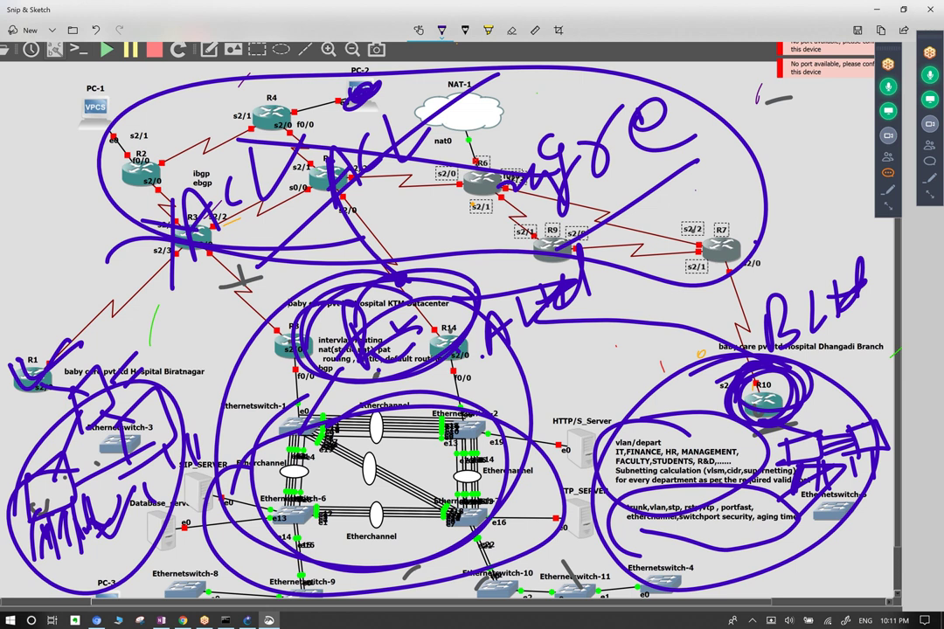
mouse_move(628, 289)
left_mouse_down()
mouse_move(601, 286)
mouse_move(611, 315)
left_mouse_up()
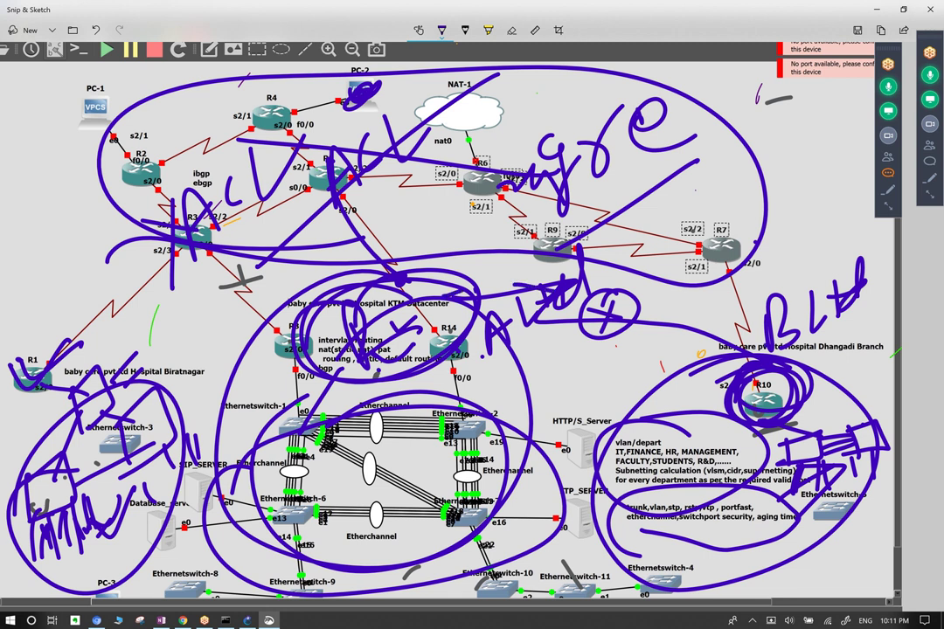
mouse_move(762, 238)
left_mouse_down()
mouse_move(749, 278)
mouse_move(797, 216)
mouse_move(806, 223)
mouse_move(853, 194)
left_mouse_up()
left_click_drag(792, 299, 850, 247)
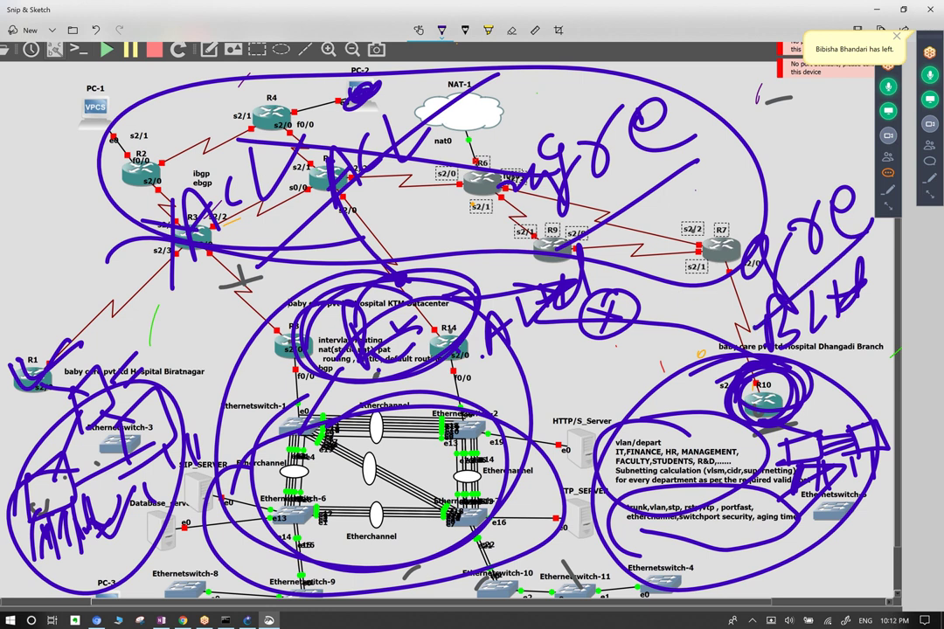
mouse_move(604, 449)
left_mouse_down()
mouse_move(752, 480)
mouse_move(525, 458)
mouse_move(385, 489)
left_mouse_up()
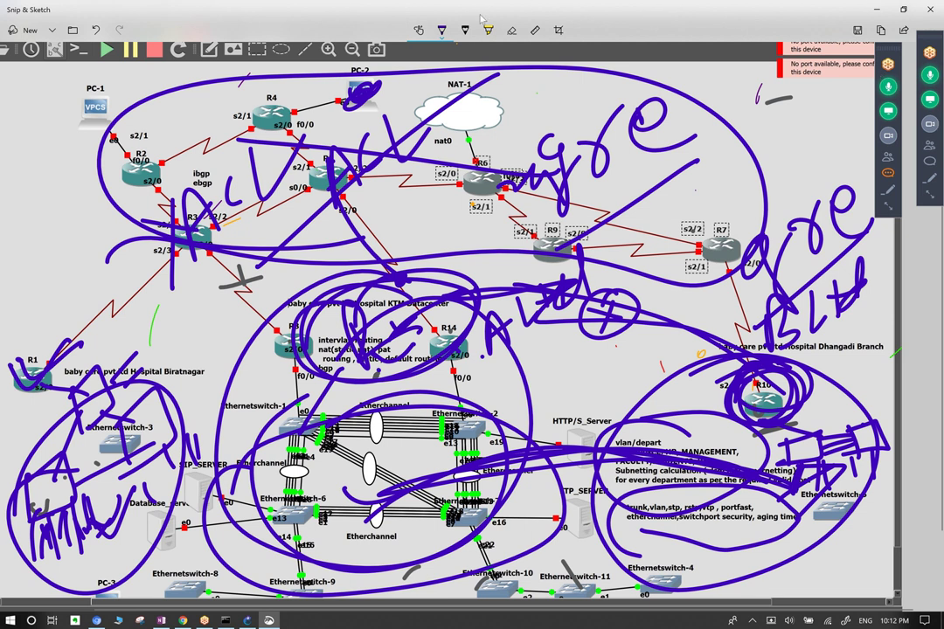
Erase the purple ovals, gre note, swoosh and stray strokes around R3, R10 and the switches, then copy.
left_click(512, 30)
mouse_move(210, 254)
left_mouse_down()
mouse_move(236, 288)
mouse_move(219, 411)
mouse_move(122, 420)
mouse_move(186, 474)
mouse_move(192, 437)
mouse_move(144, 385)
mouse_move(140, 188)
mouse_move(376, 102)
mouse_move(354, 92)
left_mouse_up()
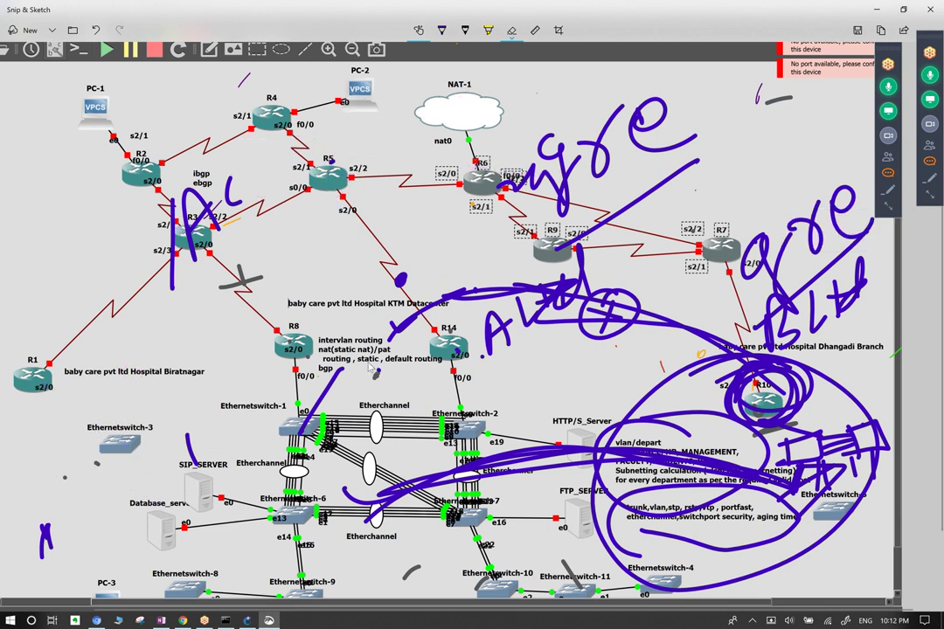
mouse_move(354, 92)
left_mouse_down()
mouse_move(507, 131)
mouse_move(568, 280)
mouse_move(477, 245)
mouse_move(524, 410)
mouse_move(647, 332)
mouse_move(690, 254)
mouse_move(681, 362)
mouse_move(821, 472)
mouse_move(844, 280)
mouse_move(612, 315)
mouse_move(402, 325)
left_mouse_up()
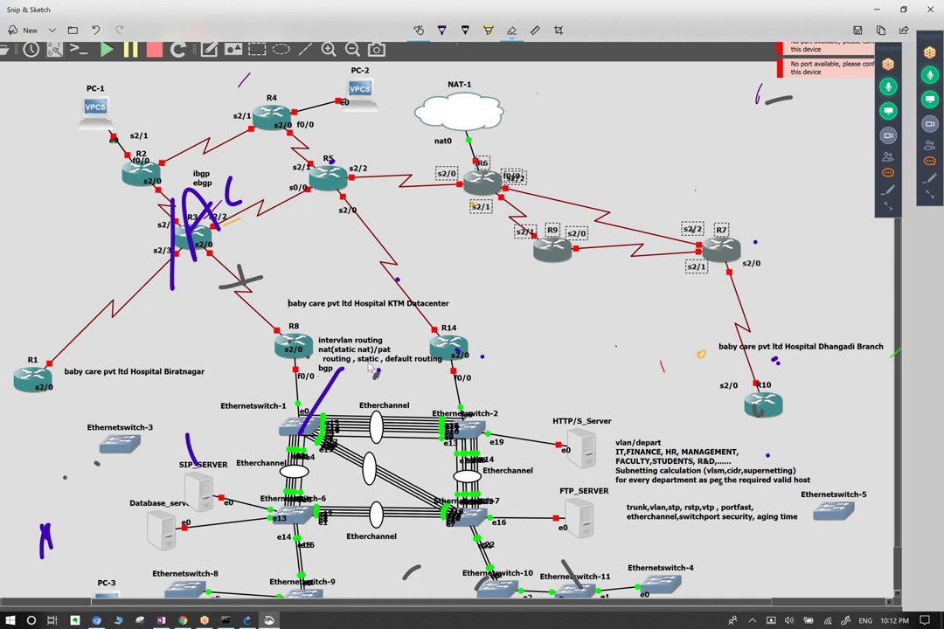
left_click_drag(370, 368, 319, 402)
mouse_move(232, 188)
left_mouse_down()
mouse_move(173, 262)
mouse_move(170, 185)
left_mouse_up()
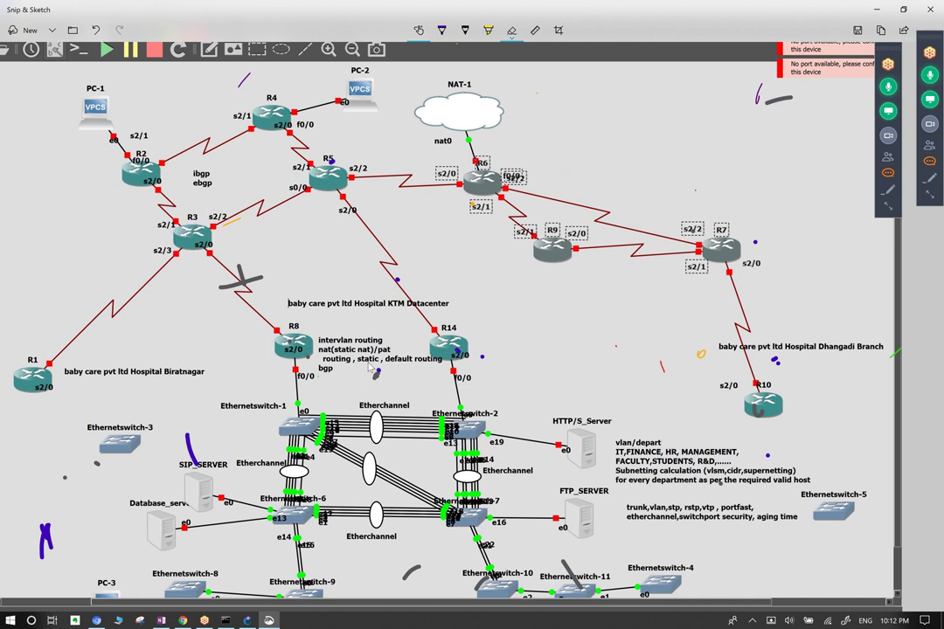
left_click_drag(186, 434, 189, 456)
left_click_drag(41, 525, 48, 556)
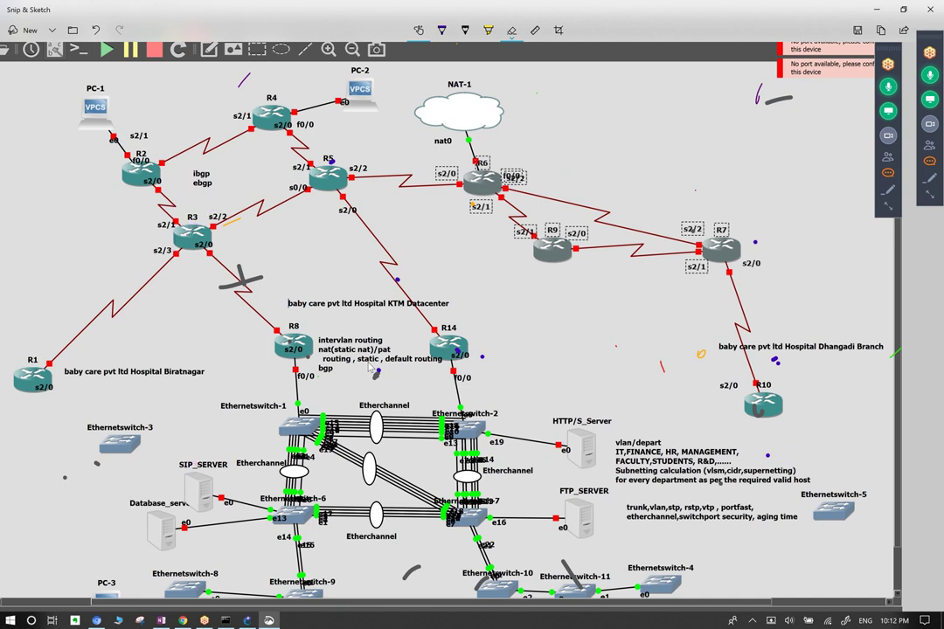
left_click_drag(757, 90, 784, 100)
left_click_drag(763, 404, 760, 416)
key("ctrl+c")
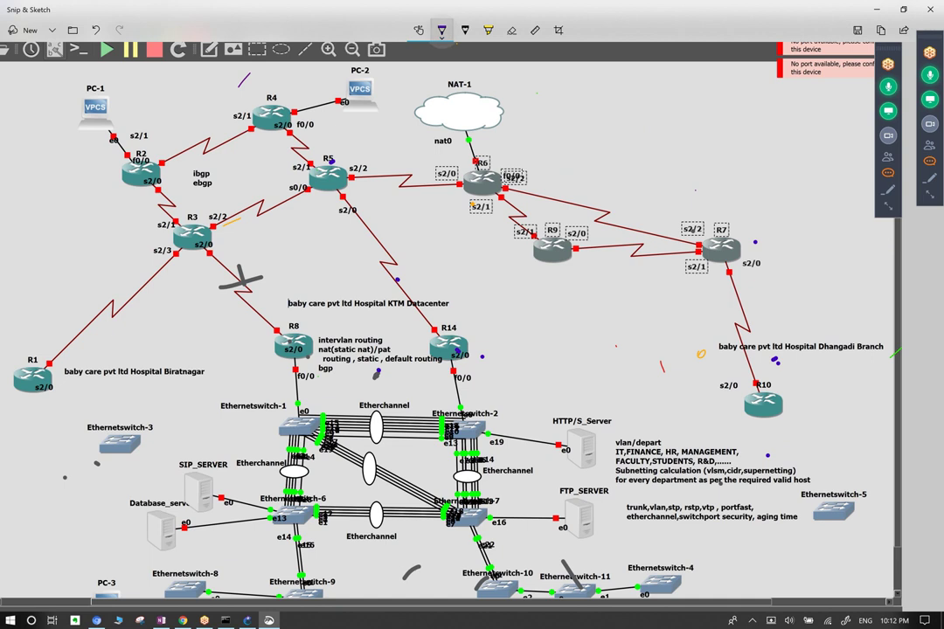
Write 'Topology' in large yellow handwriting from R8 up toward R5.
left_click(441, 30)
left_click(517, 114)
mouse_move(151, 300)
left_mouse_down()
mouse_move(215, 249)
mouse_move(191, 336)
left_mouse_up()
mouse_move(210, 278)
left_mouse_down()
mouse_move(208, 307)
mouse_move(236, 297)
left_mouse_up()
left_click_drag(254, 249, 278, 197)
left_click_drag(288, 236, 343, 197)
left_click_drag(308, 150, 304, 235)
left_click_drag(321, 148, 354, 162)
left_click_drag(358, 113, 348, 206)
left_click_drag(416, 140, 418, 232)
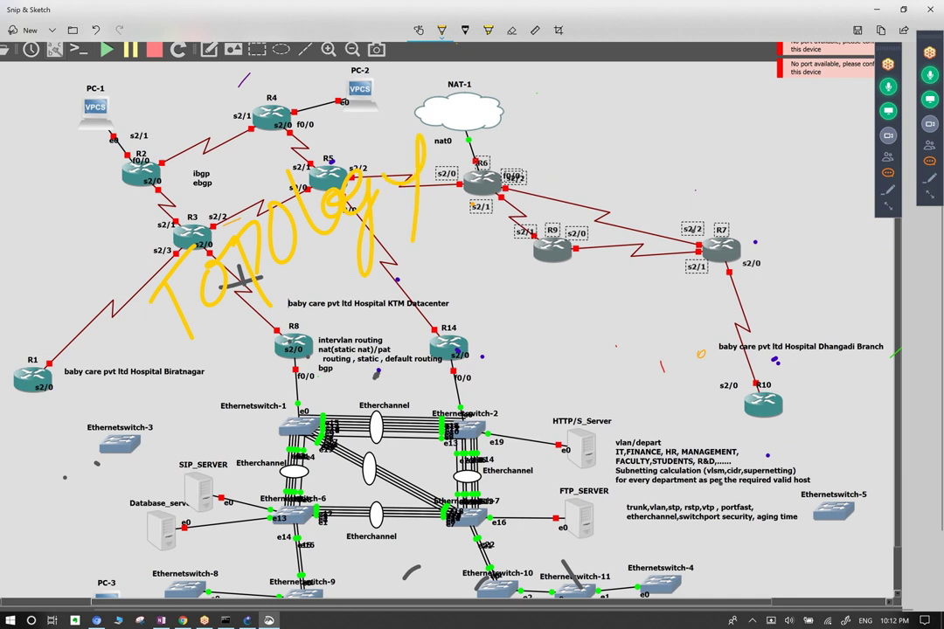
Switch to green ink, copy the image, and write 'labely' with a smiley and bracket near R8.
left_click(442, 30)
left_click(441, 30)
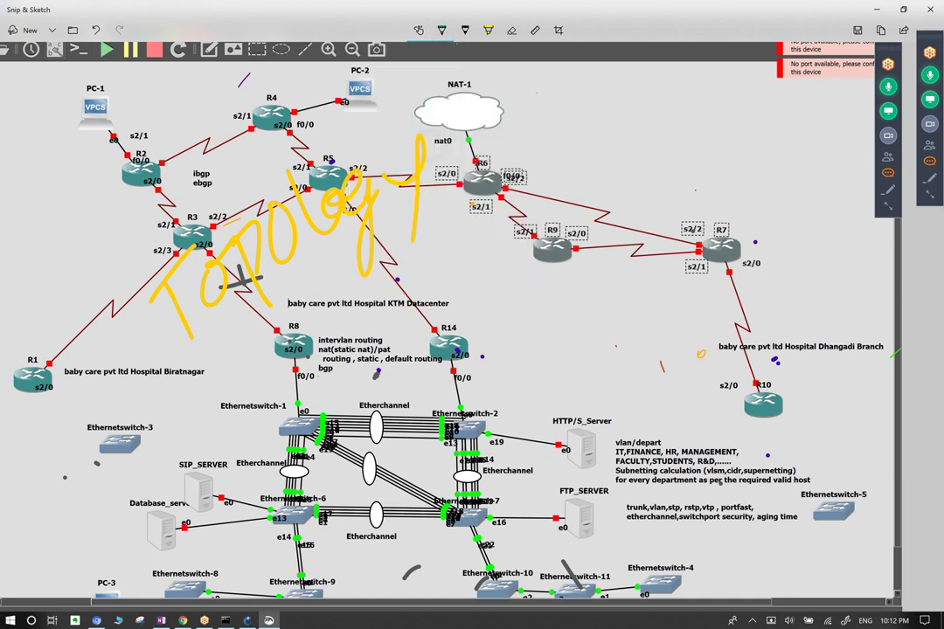
key("ctrl+c")
mouse_move(219, 345)
left_mouse_down()
mouse_move(276, 259)
mouse_move(371, 293)
mouse_move(410, 255)
mouse_move(419, 262)
mouse_move(402, 332)
left_mouse_up()
left_click_drag(450, 223, 477, 262)
left_click_drag(509, 200, 507, 215)
Dot an ellipsis, close the bracket, and loop green around R6, R9, R7 and R2–R5.
left_click(540, 188)
left_click(552, 183)
left_click(572, 172)
left_click_drag(592, 125, 596, 201)
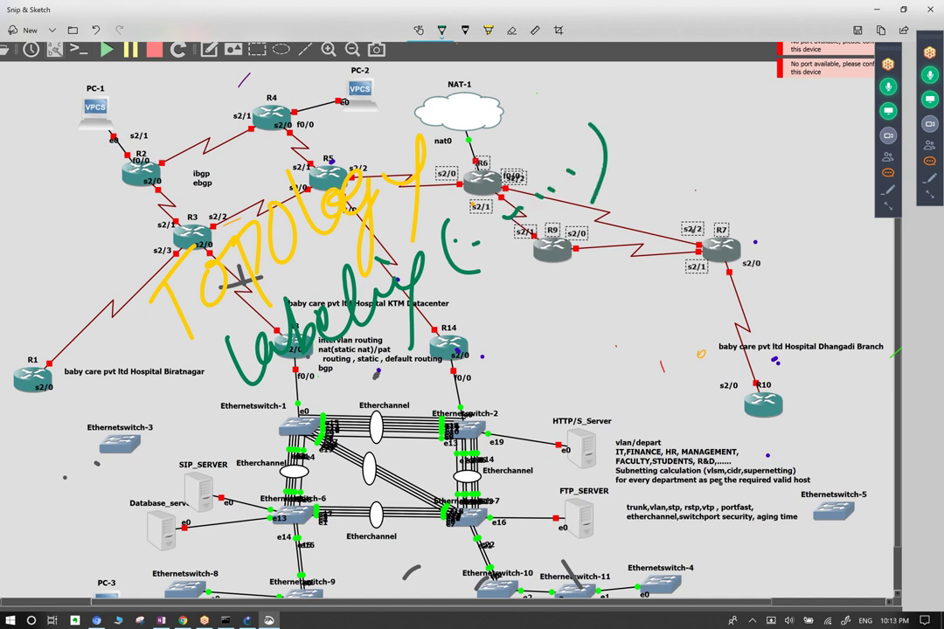
mouse_move(560, 118)
left_mouse_down()
mouse_move(496, 227)
mouse_move(595, 300)
mouse_move(682, 153)
mouse_move(666, 144)
left_mouse_up()
mouse_move(96, 109)
left_mouse_down()
mouse_move(332, 92)
mouse_move(91, 78)
left_mouse_up()
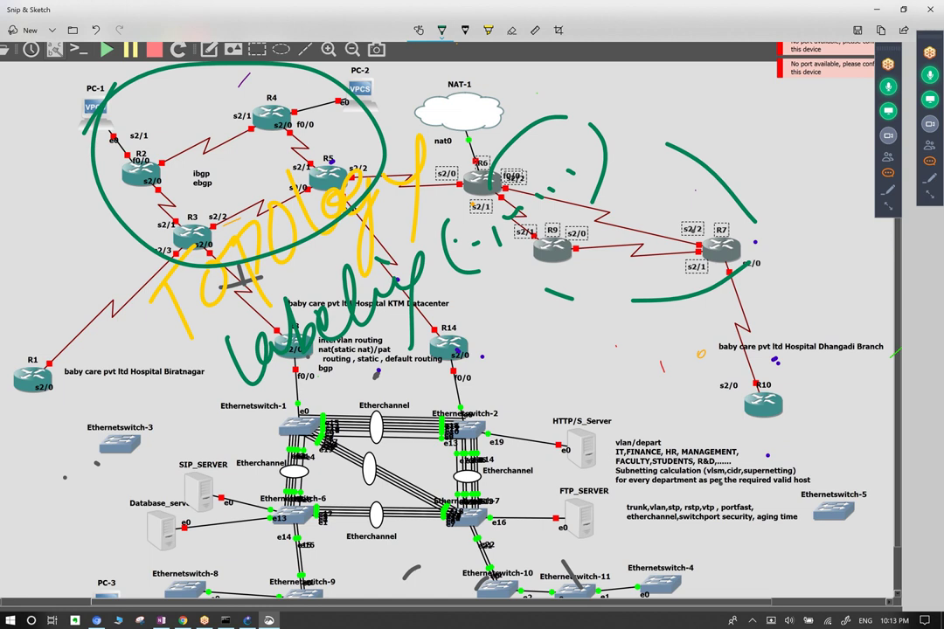
Write 'circuit' in green below labely.
mouse_move(322, 389)
left_mouse_down()
mouse_move(303, 430)
mouse_move(350, 401)
mouse_move(365, 418)
mouse_move(397, 368)
left_mouse_up()
mouse_move(340, 330)
left_mouse_down()
mouse_move(417, 242)
mouse_move(419, 389)
left_mouse_up()
left_click_drag(363, 269, 382, 260)
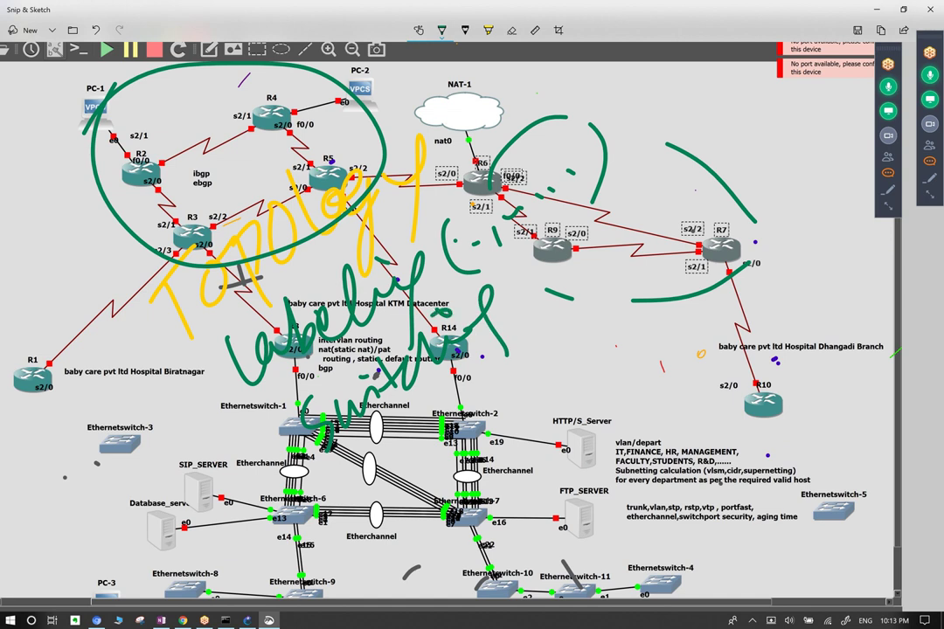
mouse_move(382, 409)
left_mouse_down()
mouse_move(367, 481)
mouse_move(411, 407)
mouse_move(459, 411)
left_mouse_up()
Handwrite 'interVlan Routing (igP-rip, os' from R14 across to the right edge.
left_click_drag(386, 334, 502, 254)
mouse_move(525, 301)
left_mouse_down()
mouse_move(612, 229)
mouse_move(765, 167)
mouse_move(767, 236)
left_mouse_up()
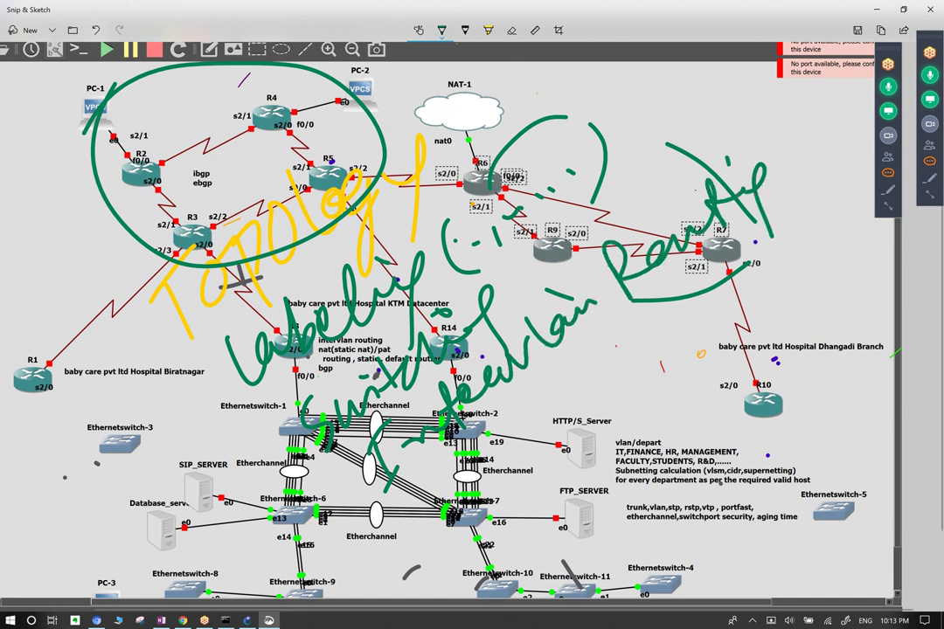
mouse_move(378, 433)
left_mouse_down()
mouse_move(402, 378)
mouse_move(435, 372)
mouse_move(474, 317)
mouse_move(504, 342)
left_mouse_up()
mouse_move(529, 300)
left_mouse_down()
mouse_move(554, 281)
mouse_move(582, 324)
mouse_move(664, 302)
mouse_move(673, 325)
left_mouse_up()
left_click_drag(722, 296, 719, 319)
left_click_drag(762, 288, 748, 349)
left_click_drag(784, 282, 789, 265)
mouse_move(789, 225)
left_mouse_down()
mouse_move(834, 202)
mouse_move(846, 219)
left_mouse_up()
left_click_drag(680, 209, 747, 223)
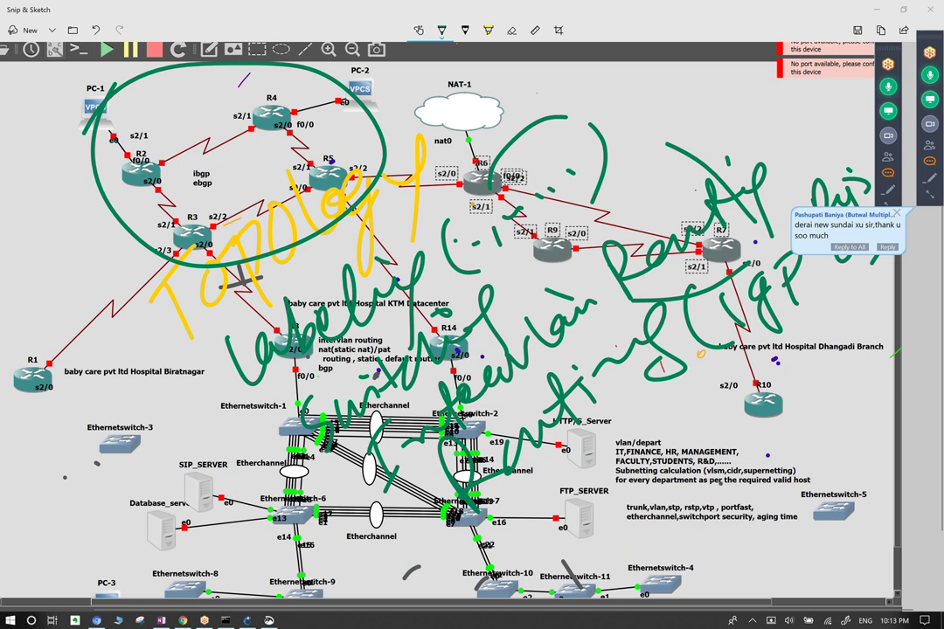
left_click_drag(826, 223, 825, 255)
left_click_drag(837, 240, 879, 260)
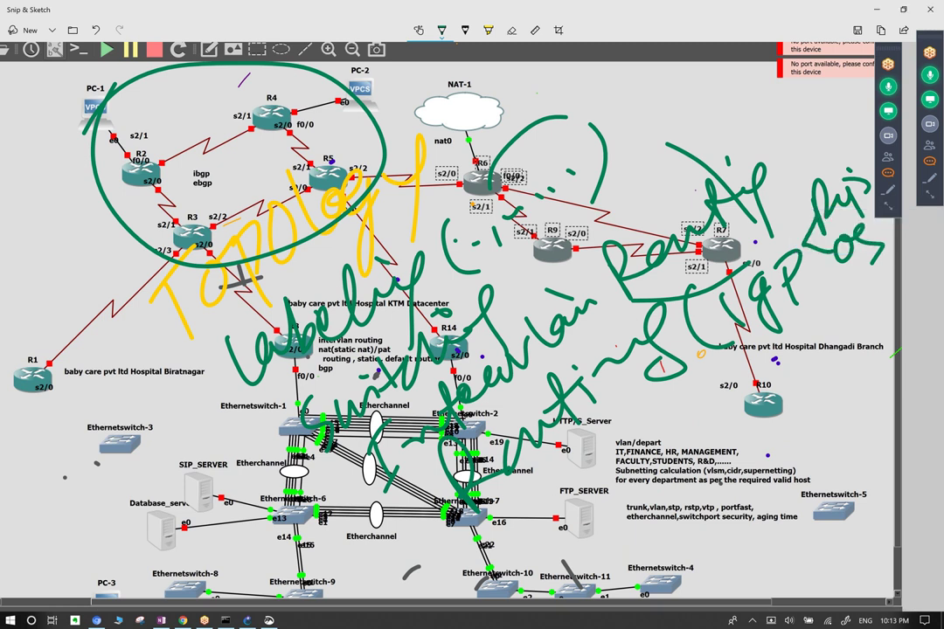
Write EGP below the IGP note and an arrow pointing to BGP near R10.
scroll(398, 269, "up", 1)
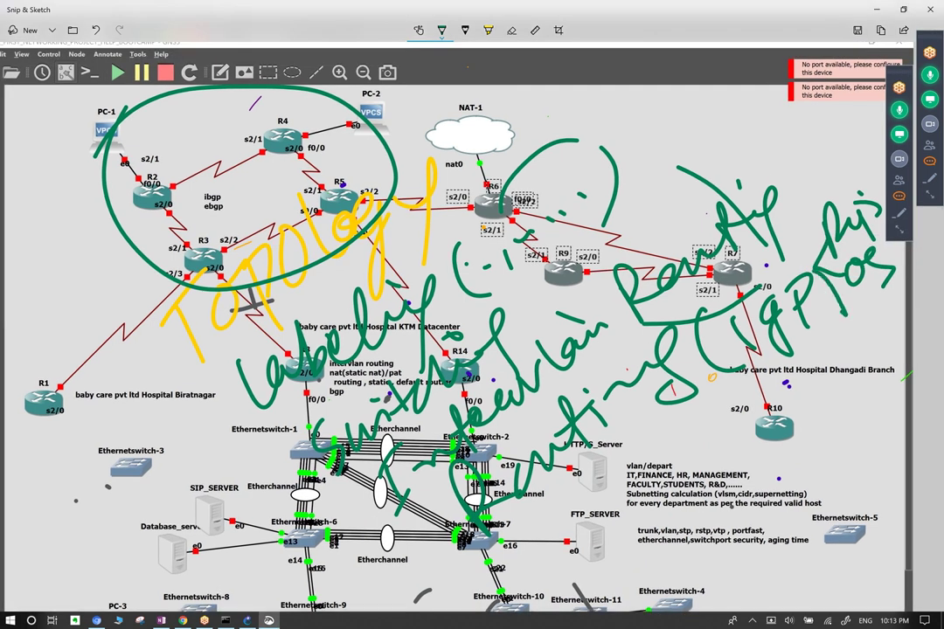
mouse_move(874, 306)
left_mouse_down()
mouse_move(882, 330)
mouse_move(914, 298)
left_mouse_up()
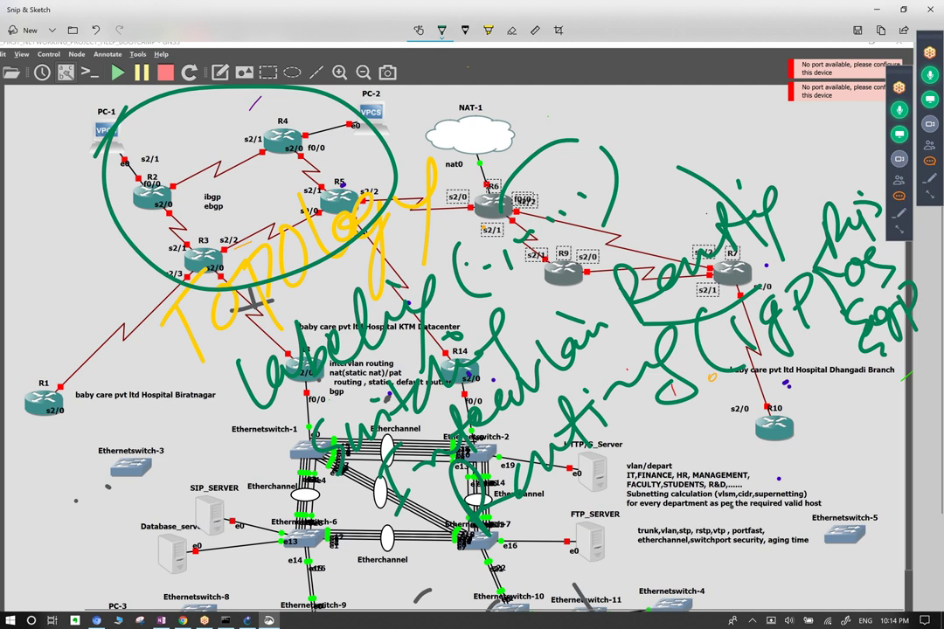
mouse_move(675, 386)
left_mouse_down()
mouse_move(682, 469)
mouse_move(732, 430)
left_mouse_up()
mouse_move(759, 390)
left_mouse_down()
mouse_move(762, 438)
mouse_move(771, 441)
left_mouse_up()
left_click_drag(819, 411, 813, 430)
mouse_move(832, 385)
left_mouse_down()
mouse_move(835, 446)
mouse_move(837, 424)
left_mouse_up()
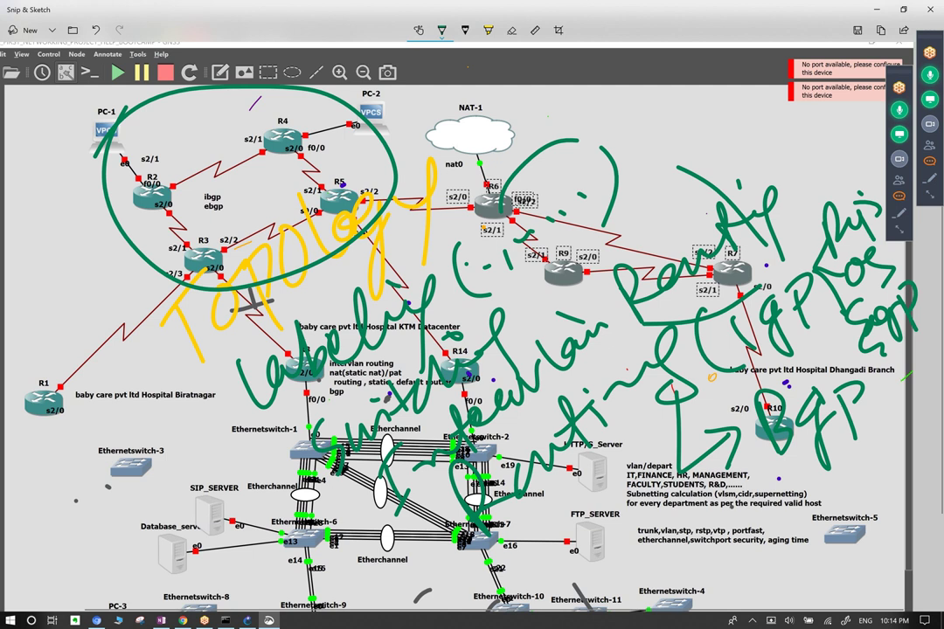
left_click_drag(881, 347, 874, 379)
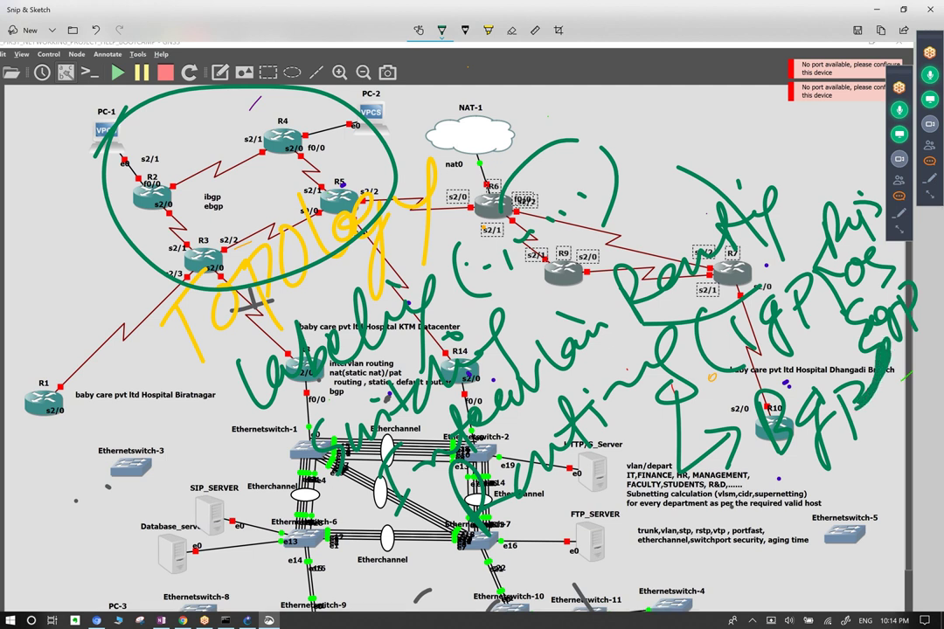
Handwrite 'Redistribute' beneath BGP.
mouse_move(705, 477)
left_mouse_down()
mouse_move(682, 500)
mouse_move(703, 525)
mouse_move(717, 482)
mouse_move(733, 527)
left_mouse_up()
mouse_move(759, 490)
left_mouse_down()
mouse_move(783, 477)
mouse_move(809, 499)
mouse_move(875, 448)
left_mouse_up()
left_click_drag(903, 396, 895, 423)
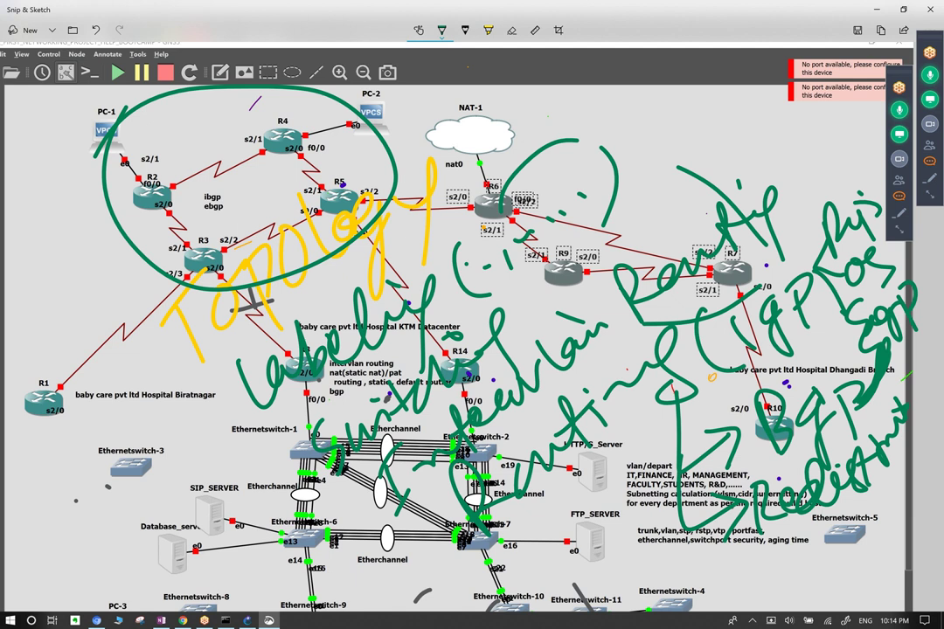
Ring the right-side routing notes and write 'NAT/PAT' in green near the FTP server.
mouse_move(726, 122)
left_mouse_down()
mouse_move(629, 153)
mouse_move(613, 367)
mouse_move(914, 262)
mouse_move(813, 140)
left_mouse_up()
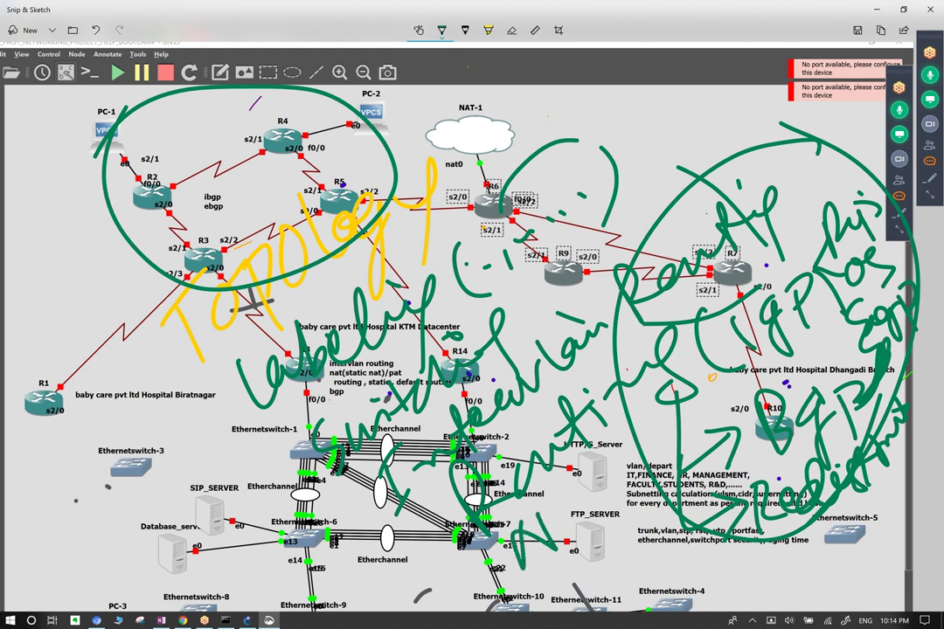
left_click_drag(522, 551, 541, 495)
left_click_drag(544, 549, 559, 551)
mouse_move(572, 489)
left_mouse_down()
mouse_move(603, 411)
mouse_move(616, 477)
mouse_move(647, 384)
mouse_move(662, 450)
left_mouse_up()
left_click_drag(570, 369, 549, 342)
left_click_drag(587, 485, 616, 431)
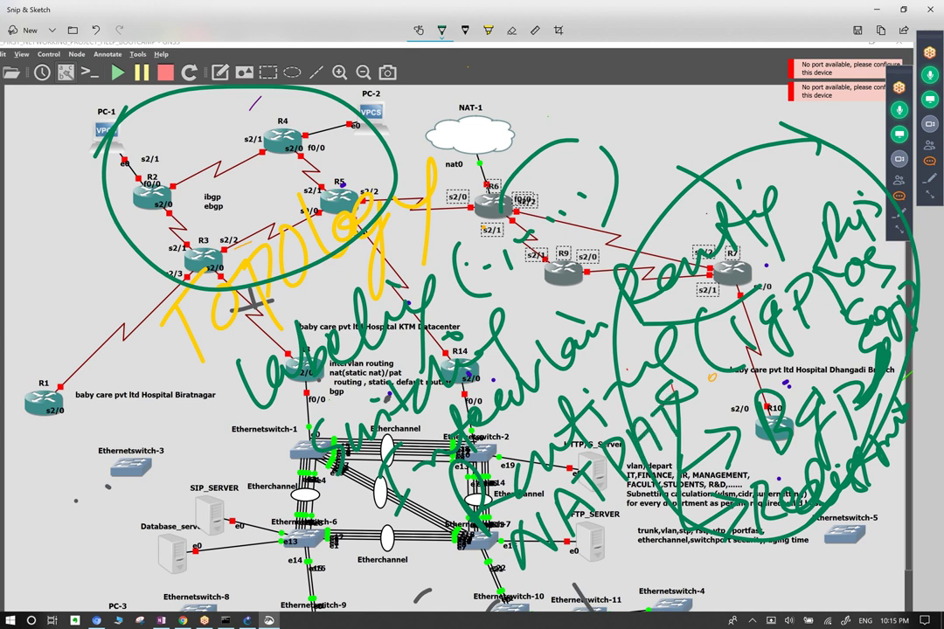
left_click_drag(497, 364, 524, 430)
Write 'ACL' beside NAT/PAT and 'TSHOOT' below, and tick left of Ethernetswitch-6.
mouse_move(490, 503)
left_mouse_down()
mouse_move(484, 468)
mouse_move(510, 447)
left_mouse_up()
mouse_move(504, 454)
left_mouse_down()
mouse_move(516, 481)
mouse_move(527, 434)
mouse_move(545, 434)
left_mouse_up()
left_click_drag(537, 437, 558, 401)
left_click_drag(612, 552, 640, 547)
left_click_drag(626, 549, 621, 583)
left_click_drag(678, 537, 647, 577)
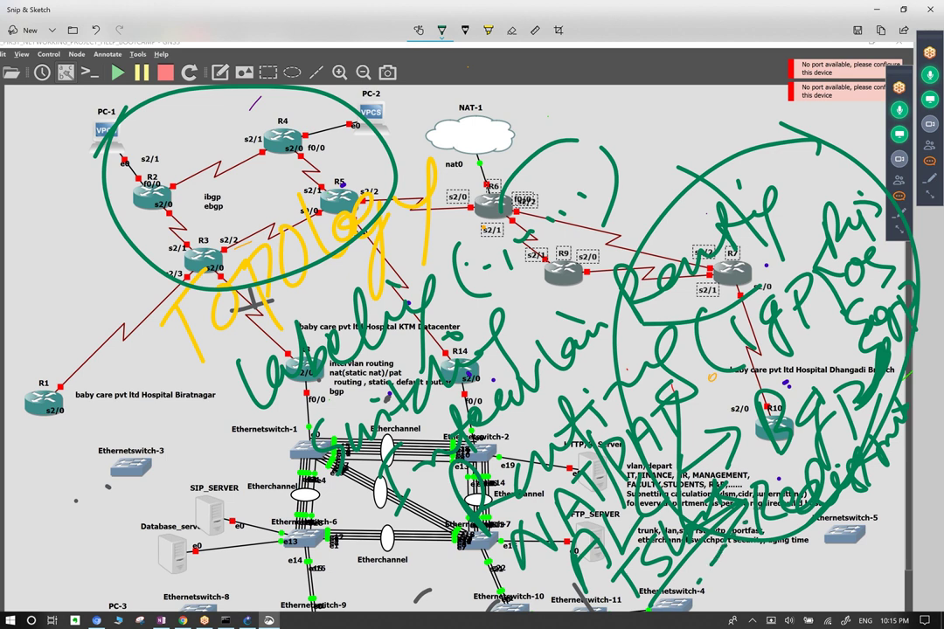
left_click_drag(229, 512, 267, 523)
Draw a closing ')' after the bracketed green note near NAT-1.
left_click_drag(627, 128, 630, 158)
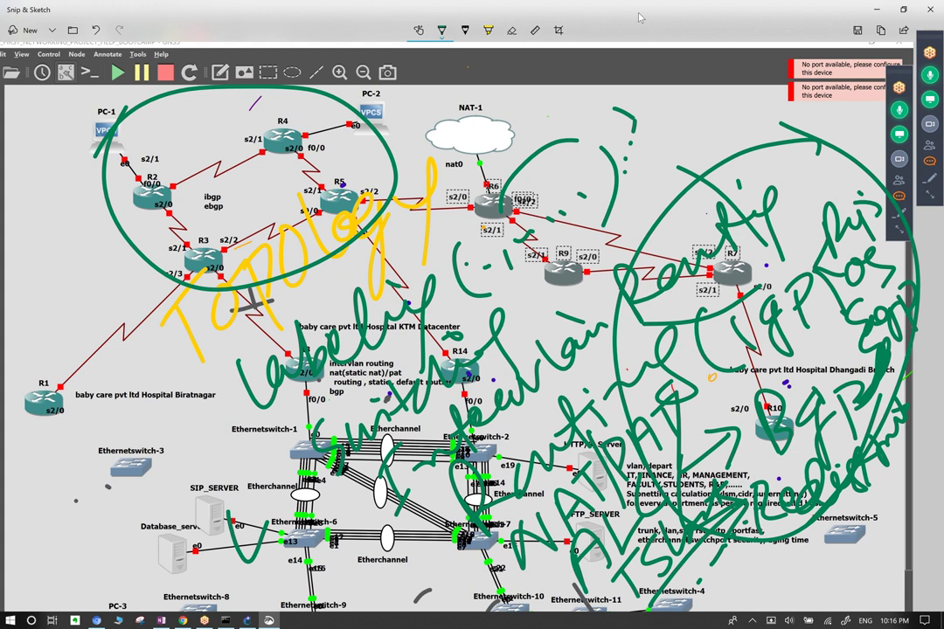
Show the meeting chat beside the diagram and briefly highlight the latest messages.
left_click(931, 163)
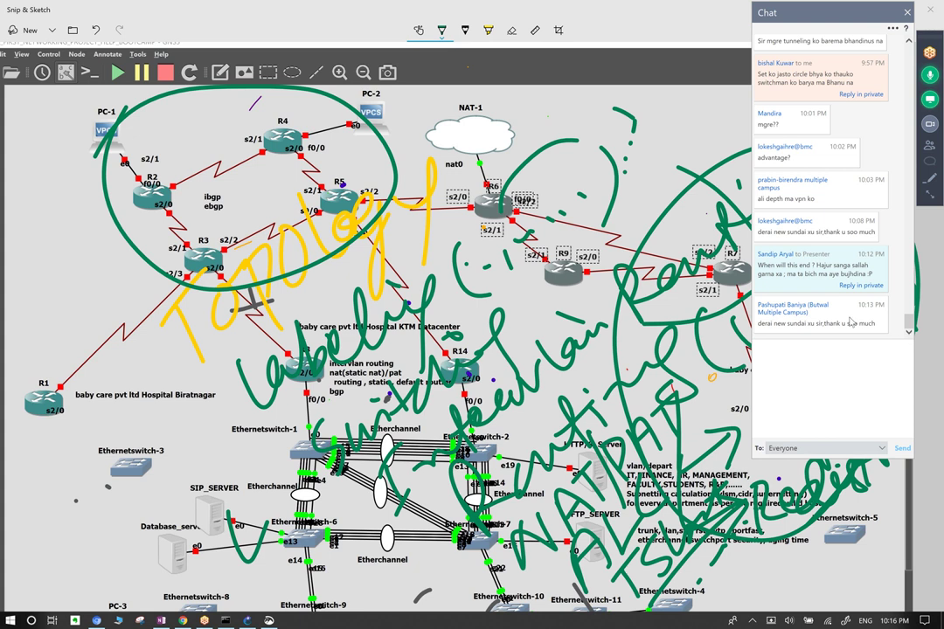
left_click_drag(822, 324, 757, 229)
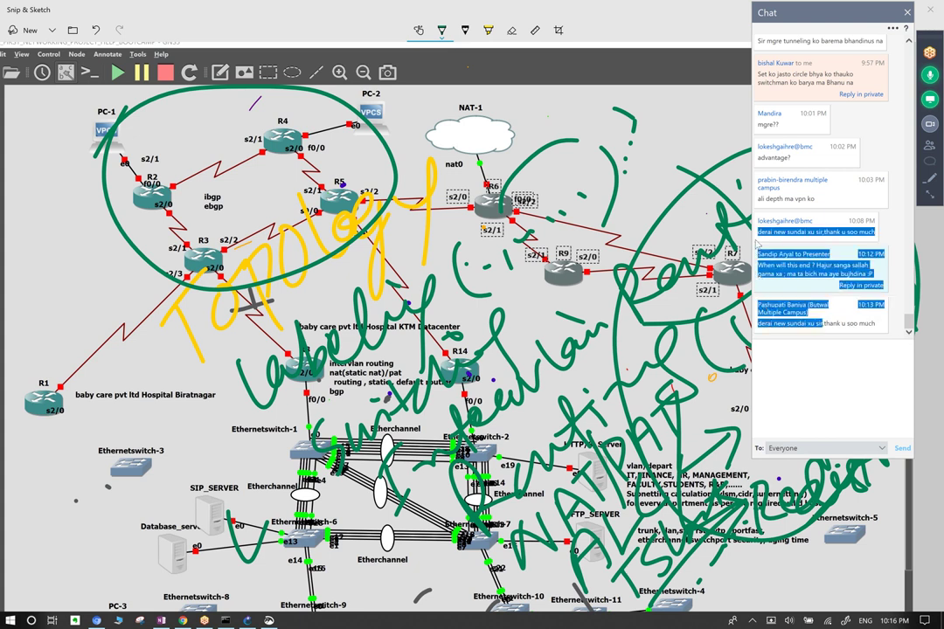
left_click(788, 278)
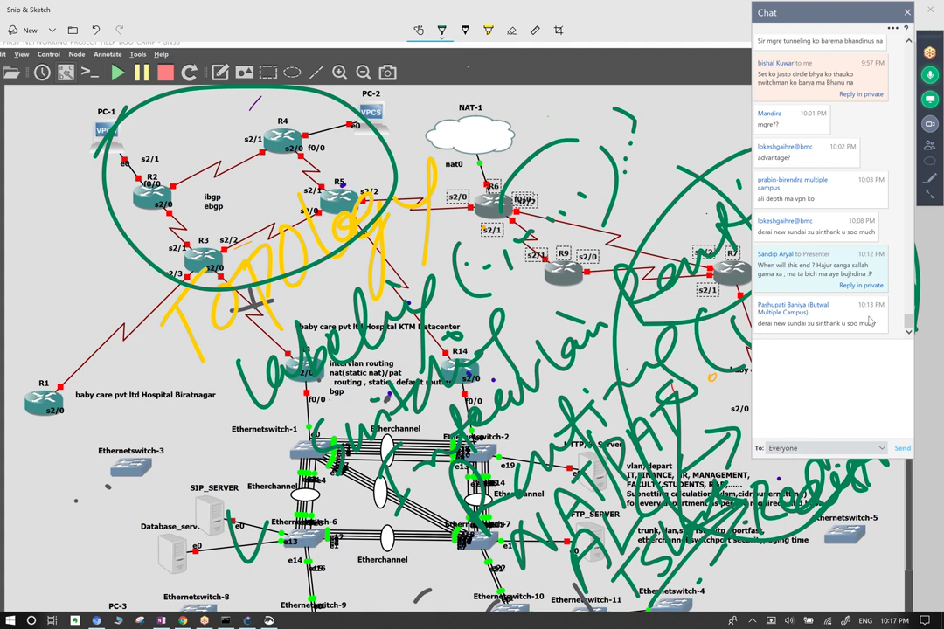
Scribble green ink over R1, draw an arrow toward R3, and outline Ethernetswitch-3.
scroll(397, 271, "down", 1)
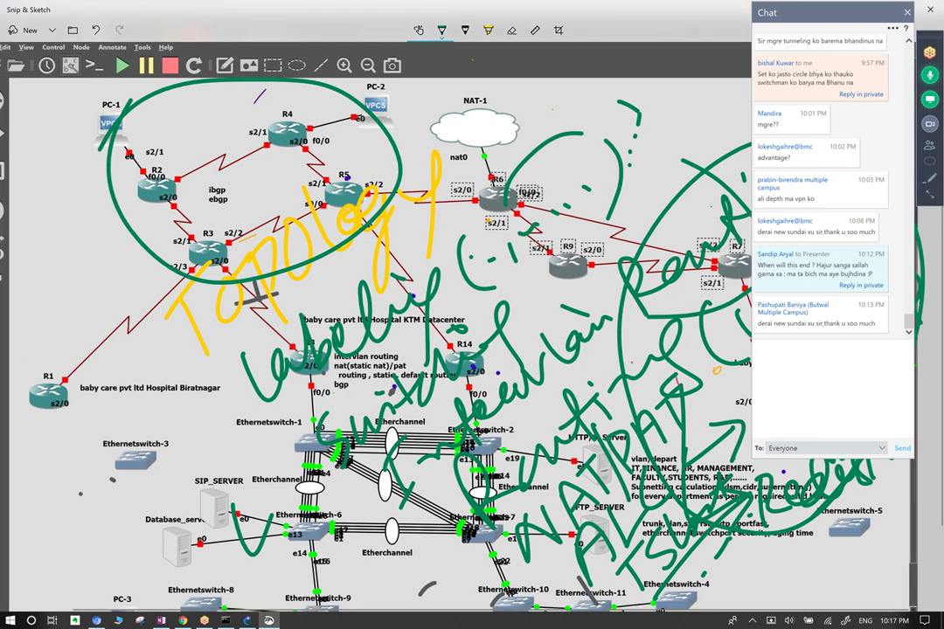
left_click_drag(51, 417, 80, 384)
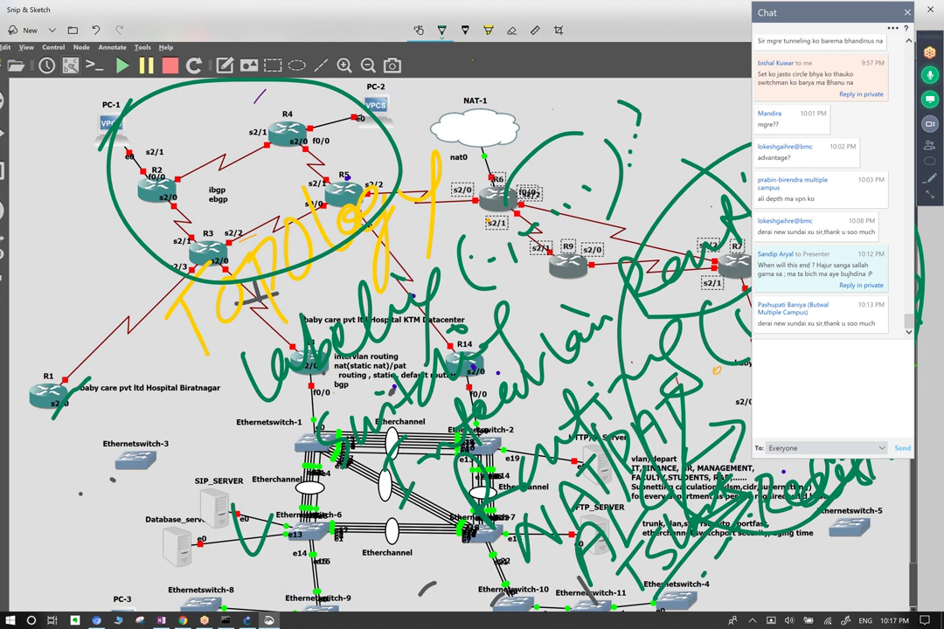
mouse_move(35, 398)
left_mouse_down()
mouse_move(66, 389)
mouse_move(48, 410)
mouse_move(83, 393)
mouse_move(61, 406)
mouse_move(142, 271)
left_mouse_up()
left_click_drag(142, 271, 127, 319)
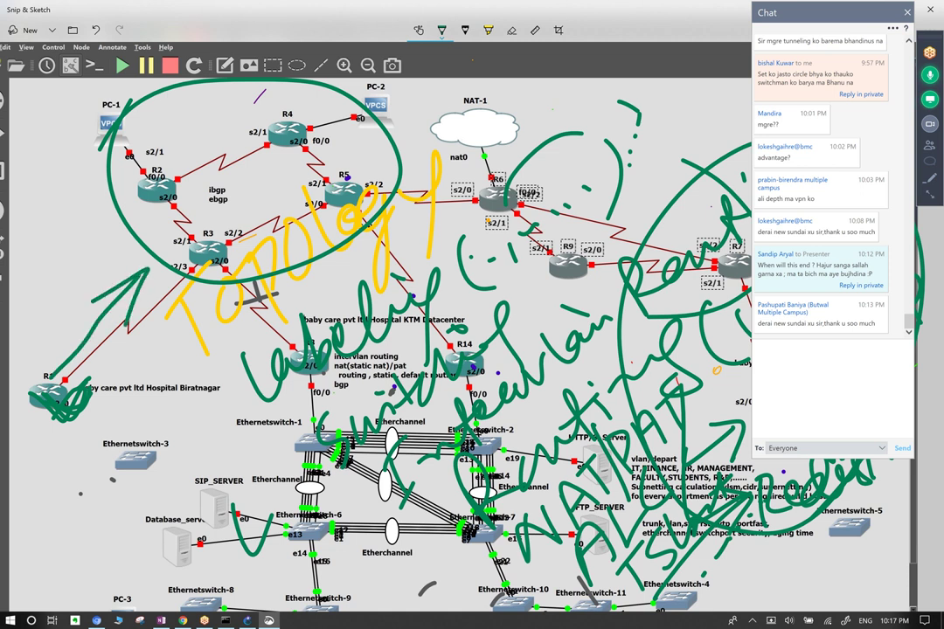
mouse_move(51, 442)
left_mouse_down()
mouse_move(101, 542)
mouse_move(244, 511)
mouse_move(166, 316)
left_mouse_up()
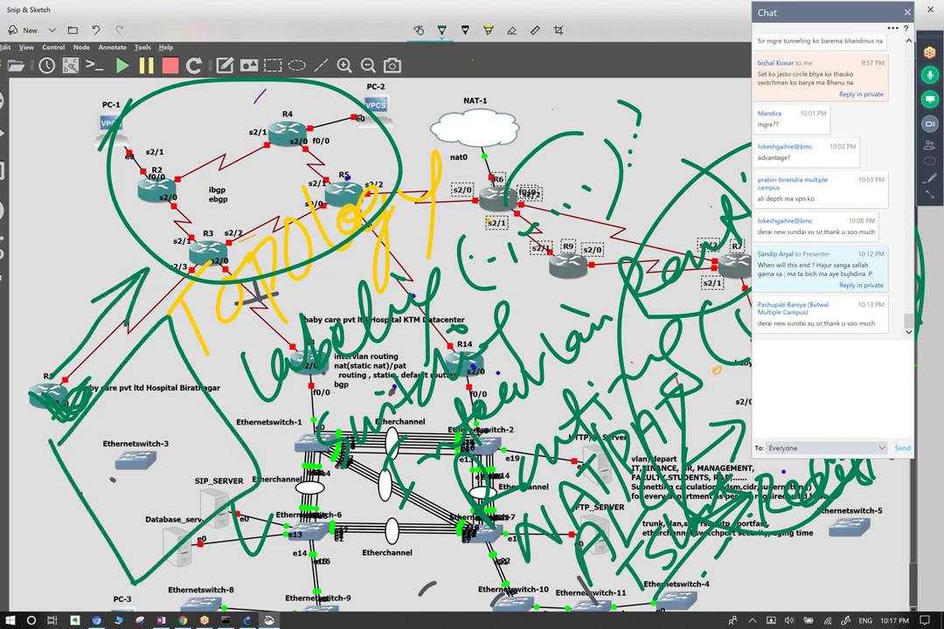
left_click_drag(88, 437, 85, 451)
mouse_move(68, 389)
left_mouse_down()
mouse_move(152, 295)
mouse_move(167, 320)
mouse_move(153, 313)
mouse_move(196, 287)
mouse_move(144, 294)
left_mouse_up()
Extend the green strokes up toward R3 and loop around R1 and Ethernetswitch-3.
left_click_drag(135, 299, 70, 375)
left_click_drag(51, 314, 140, 226)
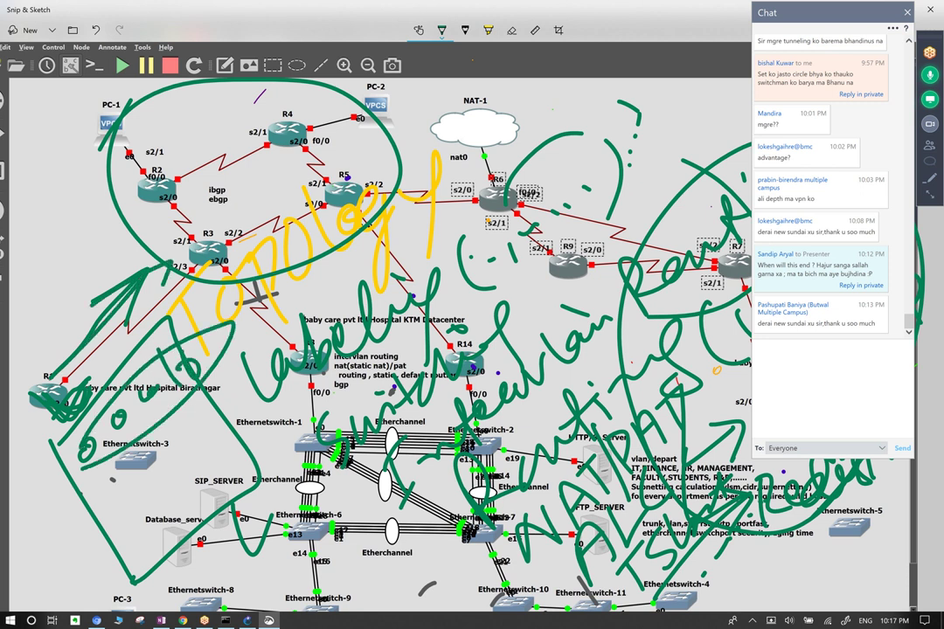
mouse_move(42, 423)
left_mouse_down()
mouse_move(37, 318)
mouse_move(77, 255)
left_mouse_up()
left_click_drag(26, 367, 40, 411)
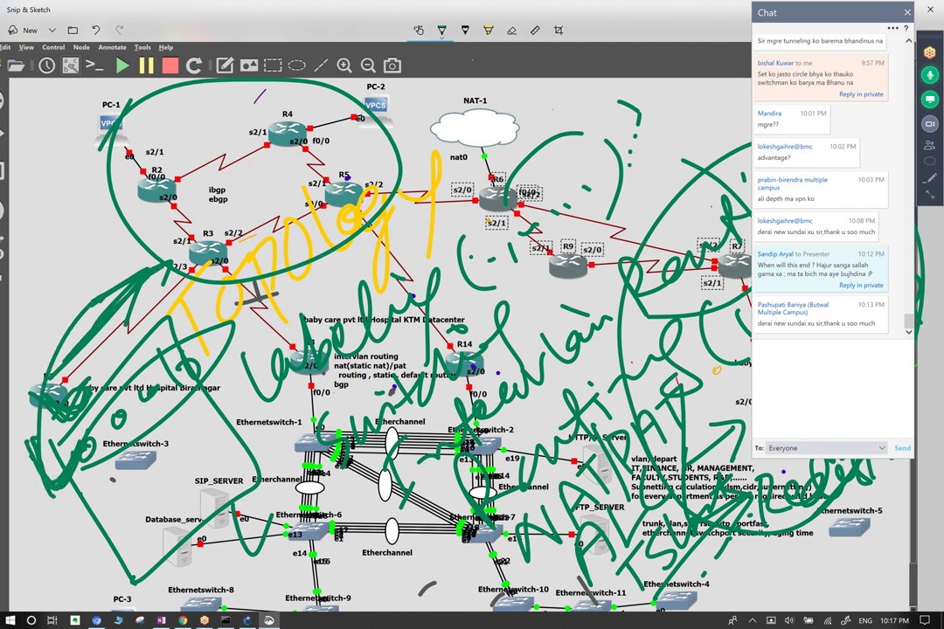
mouse_move(35, 347)
left_mouse_down()
mouse_move(98, 386)
mouse_move(78, 350)
left_mouse_up()
mouse_move(17, 393)
left_mouse_down()
mouse_move(114, 455)
mouse_move(103, 363)
mouse_move(72, 373)
left_mouse_up()
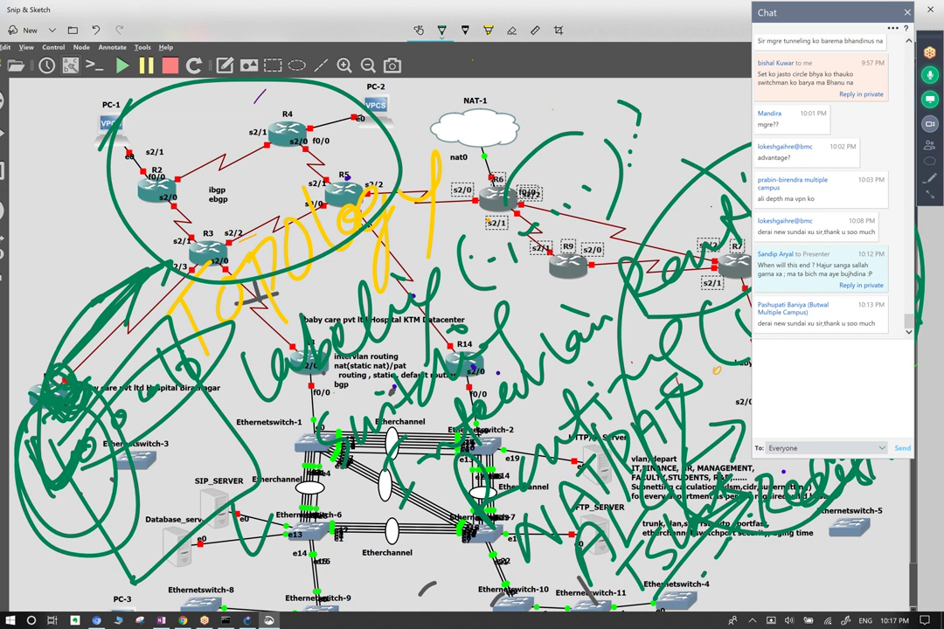
left_click(511, 30)
Erase the loops around R1 and Ethernetswitch-3 and the old circle near R2–R4.
mouse_move(131, 289)
left_mouse_down()
mouse_move(39, 411)
mouse_move(48, 380)
left_mouse_up()
mouse_move(175, 262)
left_mouse_down()
mouse_move(157, 279)
mouse_move(162, 306)
mouse_move(123, 332)
left_mouse_up()
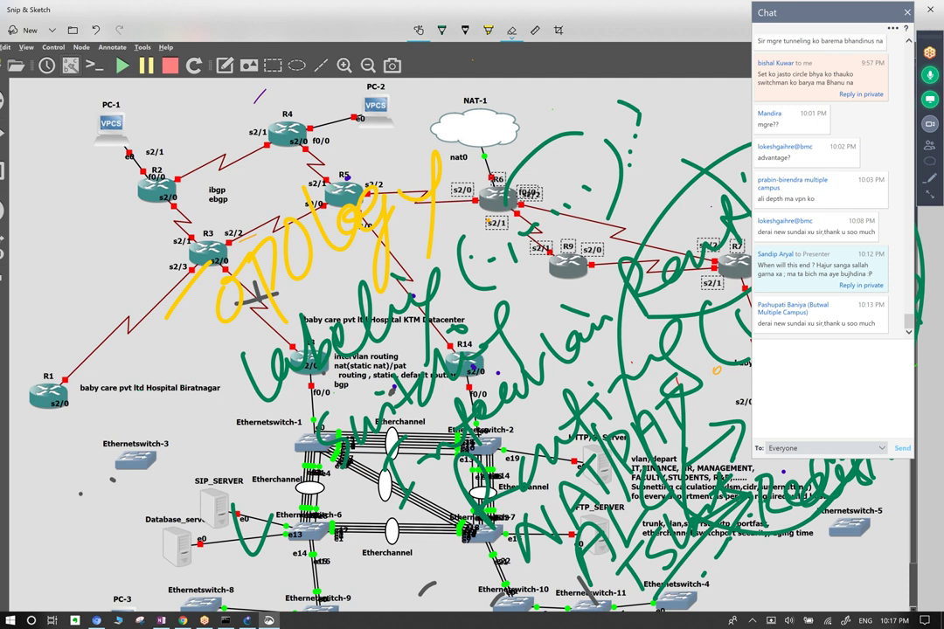
left_click(441, 30)
Draw green circles around routers R2–R5 with a note over the ibgp/ebgp labels.
mouse_move(179, 109)
left_mouse_down()
mouse_move(175, 249)
mouse_move(289, 104)
mouse_move(214, 129)
mouse_move(193, 168)
mouse_move(214, 199)
left_mouse_up()
mouse_move(223, 130)
left_mouse_down()
mouse_move(243, 156)
mouse_move(179, 157)
mouse_move(227, 214)
left_mouse_up()
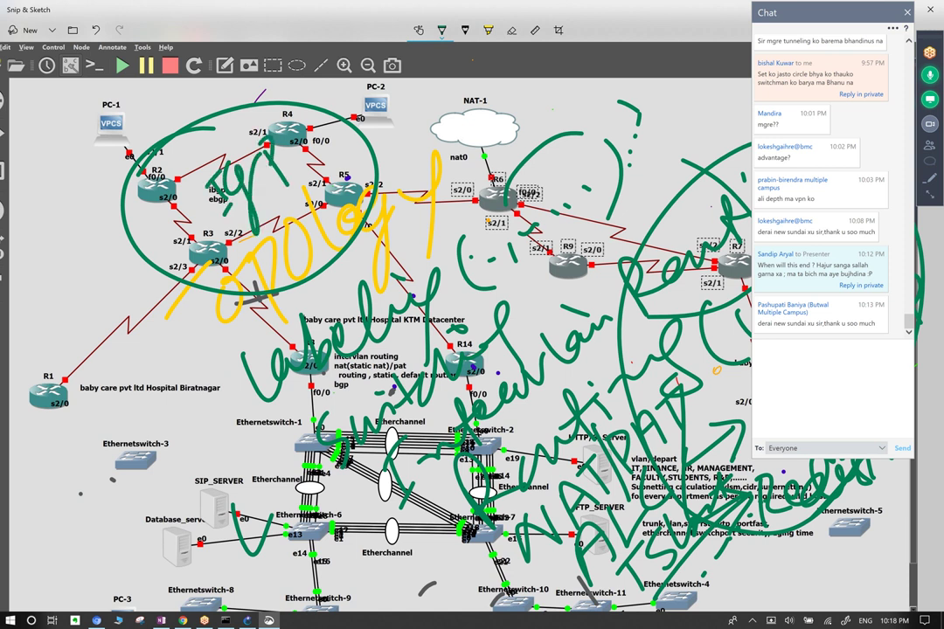
mouse_move(203, 117)
left_mouse_down()
mouse_move(158, 161)
mouse_move(263, 219)
mouse_move(175, 118)
mouse_move(123, 179)
mouse_move(150, 124)
left_mouse_up()
mouse_move(166, 187)
left_mouse_down()
mouse_move(178, 136)
mouse_move(184, 141)
left_mouse_up()
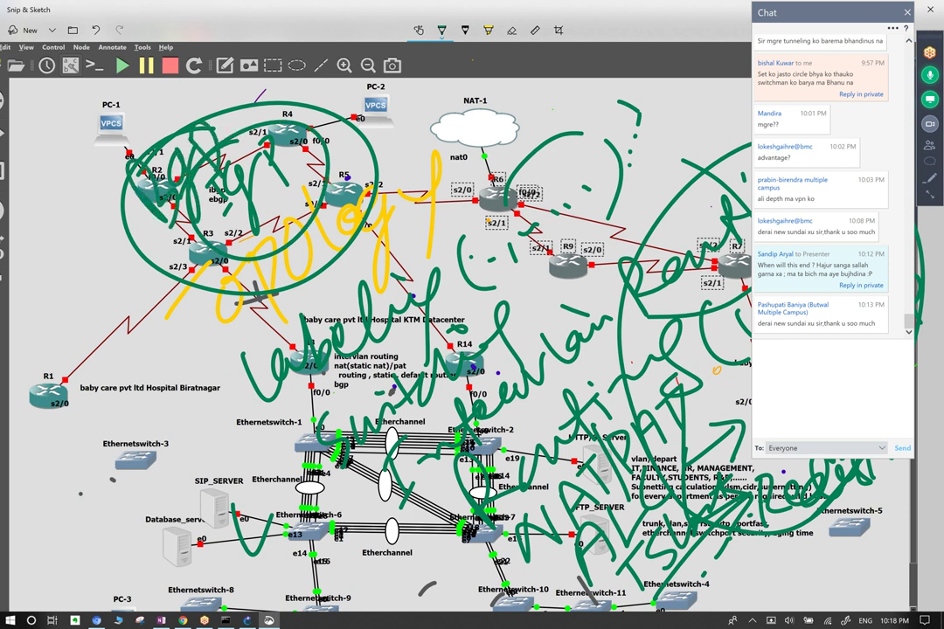
left_click_drag(219, 109, 92, 227)
mouse_move(262, 278)
left_mouse_down()
mouse_move(255, 75)
mouse_move(103, 133)
left_mouse_up()
Erase the circles around R2–R5, the yellow Topology word and the green label writing.
left_click(511, 30)
mouse_move(262, 289)
left_mouse_down()
mouse_move(219, 254)
mouse_move(175, 131)
mouse_move(131, 167)
left_mouse_up()
mouse_move(262, 185)
left_mouse_down()
mouse_move(249, 234)
mouse_move(367, 311)
left_mouse_up()
left_click_drag(429, 202, 262, 262)
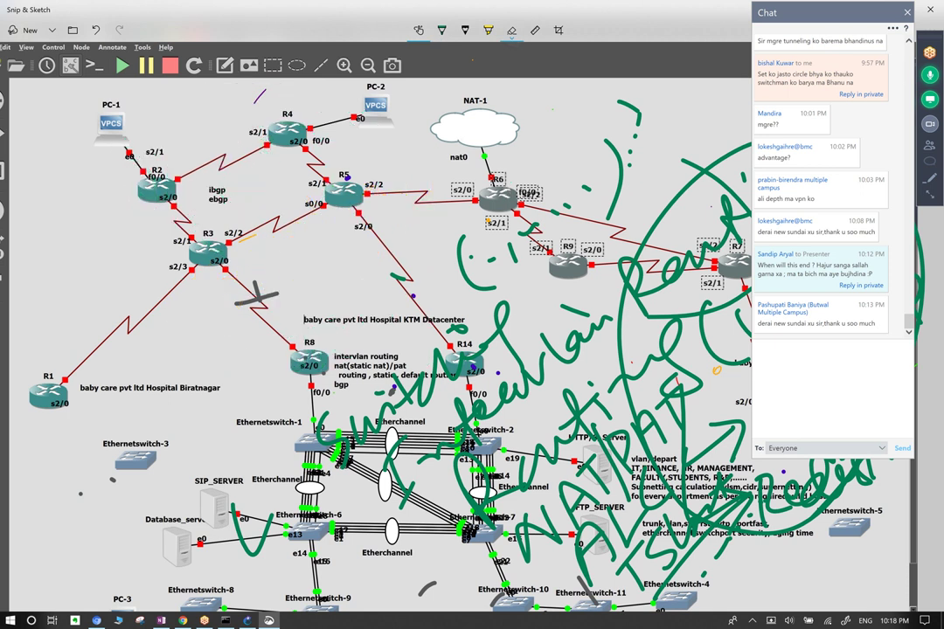
left_click(441, 30)
Write 'IGP neighbor' in green near R5 and circle it.
left_click_drag(214, 158, 228, 210)
left_click_drag(258, 156, 247, 183)
mouse_move(262, 253)
left_mouse_down()
mouse_move(273, 161)
mouse_move(251, 210)
mouse_move(281, 220)
mouse_move(304, 179)
mouse_move(333, 166)
mouse_move(341, 190)
mouse_move(308, 229)
left_mouse_up()
mouse_move(223, 224)
left_mouse_down()
mouse_move(233, 283)
mouse_move(274, 241)
mouse_move(274, 252)
left_mouse_up()
mouse_move(359, 131)
left_mouse_down()
mouse_move(330, 176)
mouse_move(387, 131)
mouse_move(398, 103)
mouse_move(411, 141)
left_mouse_up()
mouse_move(485, 131)
left_mouse_down()
mouse_move(460, 199)
mouse_move(466, 170)
left_mouse_up()
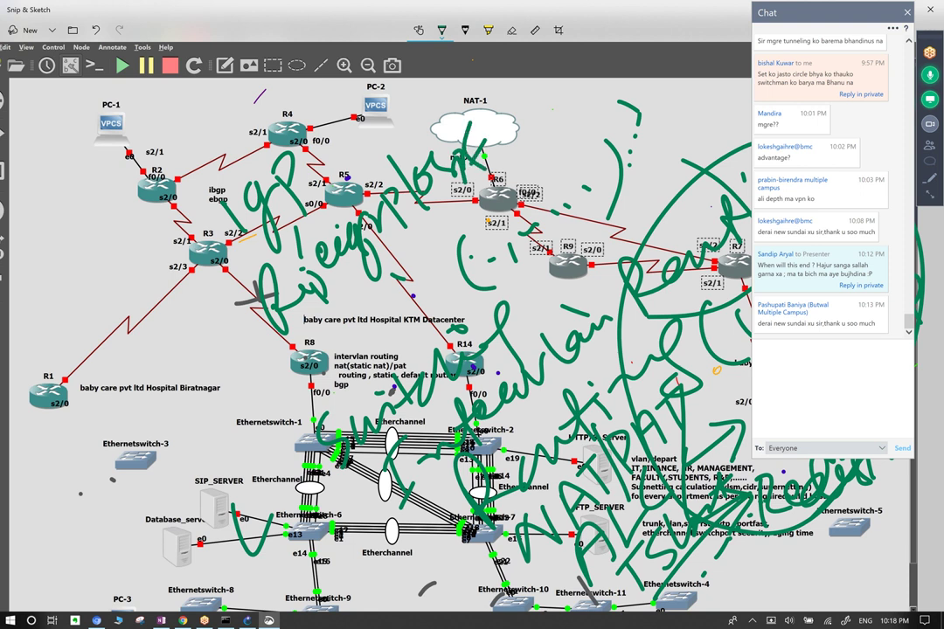
mouse_move(223, 166)
left_mouse_down()
mouse_move(199, 254)
mouse_move(455, 123)
mouse_move(219, 179)
left_mouse_up()
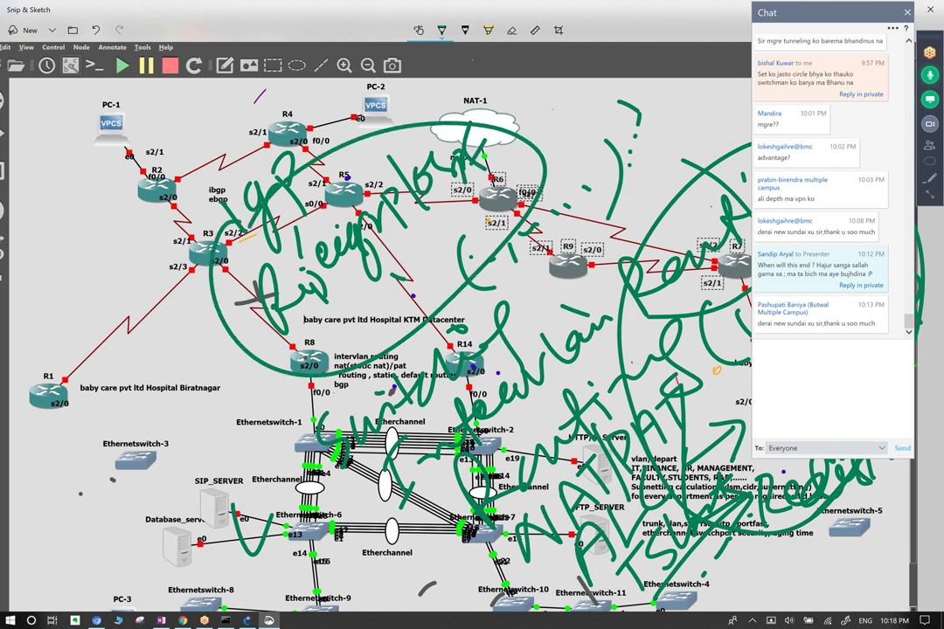
Add a 'BGP' label with 'TCP' above it, circling it together with the IGP note.
mouse_move(144, 243)
left_mouse_down()
mouse_move(121, 187)
mouse_move(156, 232)
left_mouse_up()
left_click_drag(147, 166, 175, 226)
left_click_drag(164, 140, 192, 180)
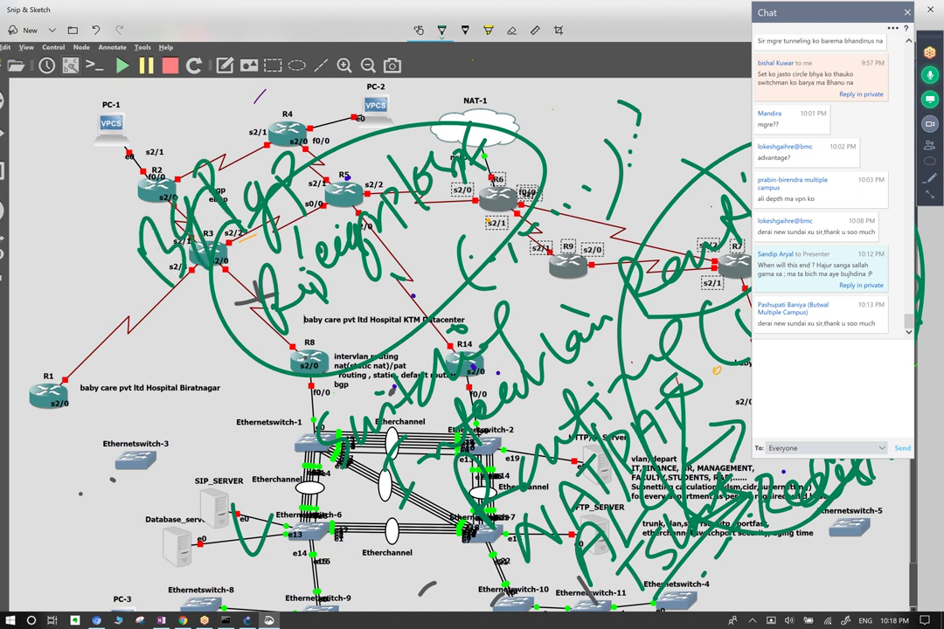
mouse_move(201, 107)
left_mouse_down()
mouse_move(185, 143)
mouse_move(220, 119)
mouse_move(243, 75)
mouse_move(257, 70)
left_mouse_up()
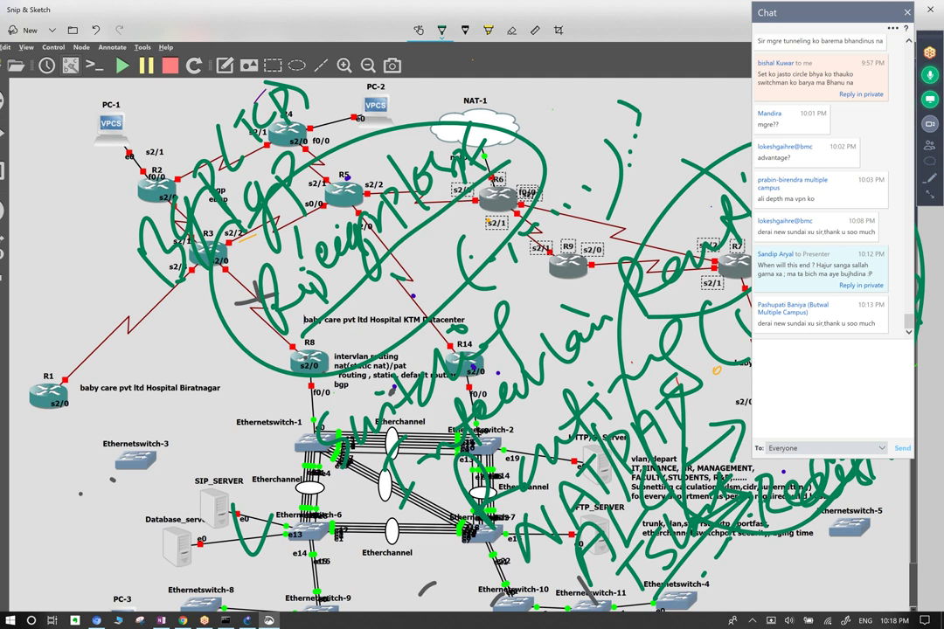
mouse_move(117, 225)
left_mouse_down()
mouse_move(120, 267)
mouse_move(350, 402)
mouse_move(262, 84)
mouse_move(252, 80)
left_mouse_up()
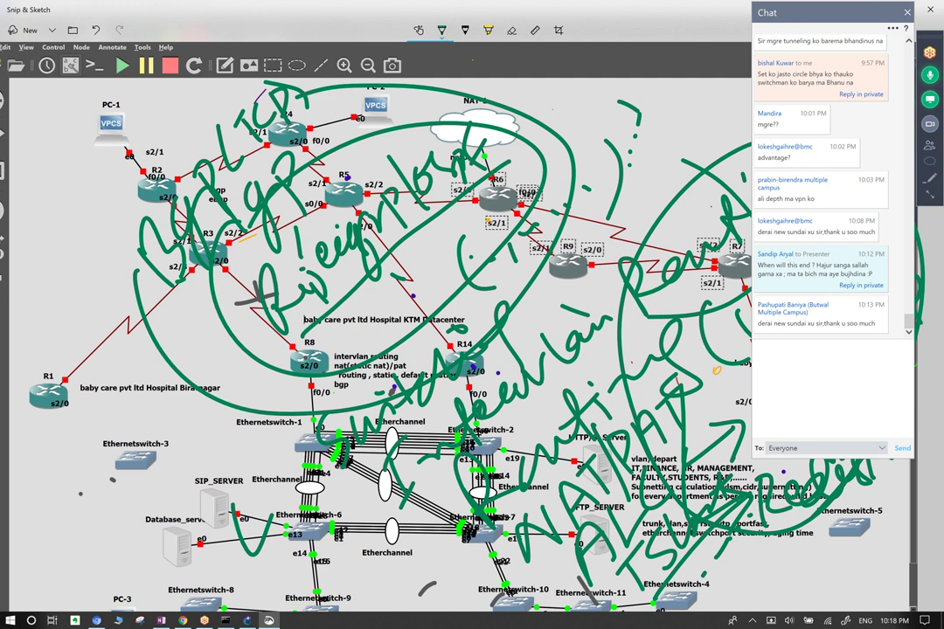
Write 'VPN MPLS' at the left and enclose all the notes in an outer circle.
left_click_drag(44, 253, 81, 186)
mouse_move(55, 144)
left_mouse_down()
mouse_move(92, 175)
mouse_move(79, 131)
mouse_move(105, 162)
mouse_move(127, 85)
left_mouse_up()
left_click_drag(105, 129, 134, 84)
mouse_move(128, 106)
left_mouse_down()
mouse_move(160, 76)
mouse_move(159, 96)
left_mouse_up()
mouse_move(78, 218)
left_mouse_down()
mouse_move(385, 389)
mouse_move(393, 70)
mouse_move(194, 88)
left_mouse_up()
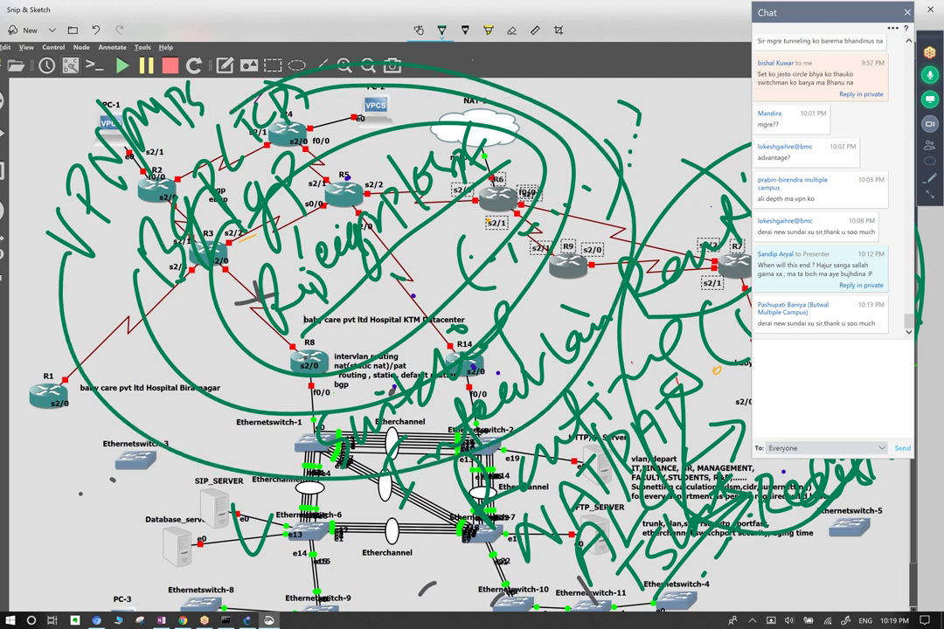
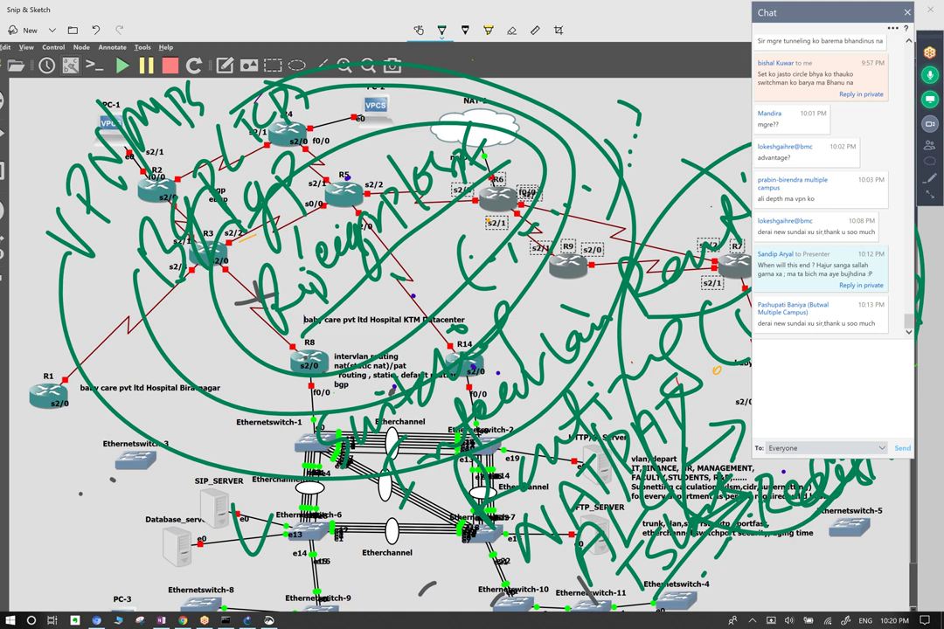
Show the ruler over the topology screenshot, rotate it, then hide it again.
left_click(535, 30)
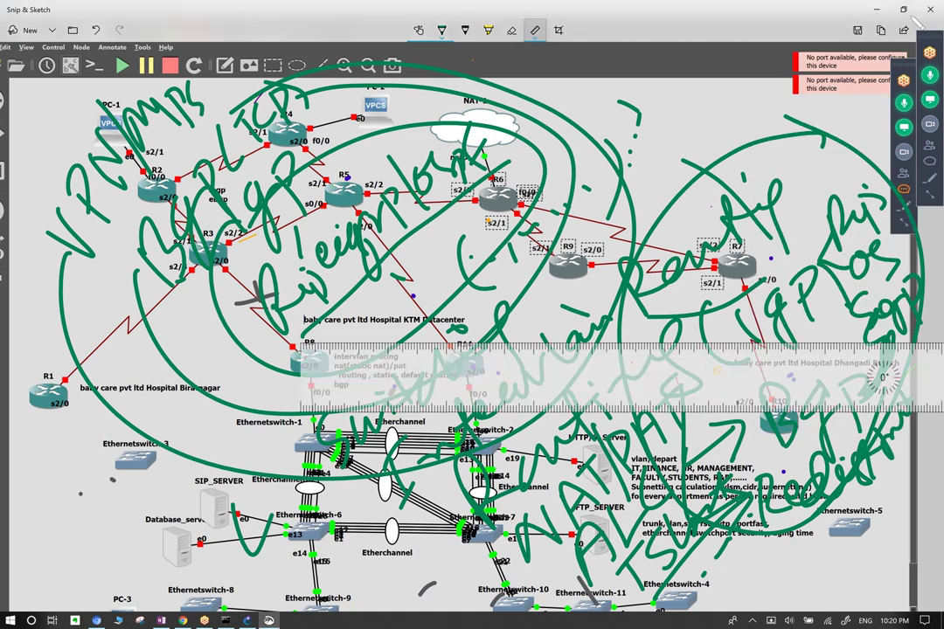
left_click_drag(481, 376, 480, 420)
scroll(485, 367, "down", 20)
scroll(485, 350, "up", 8)
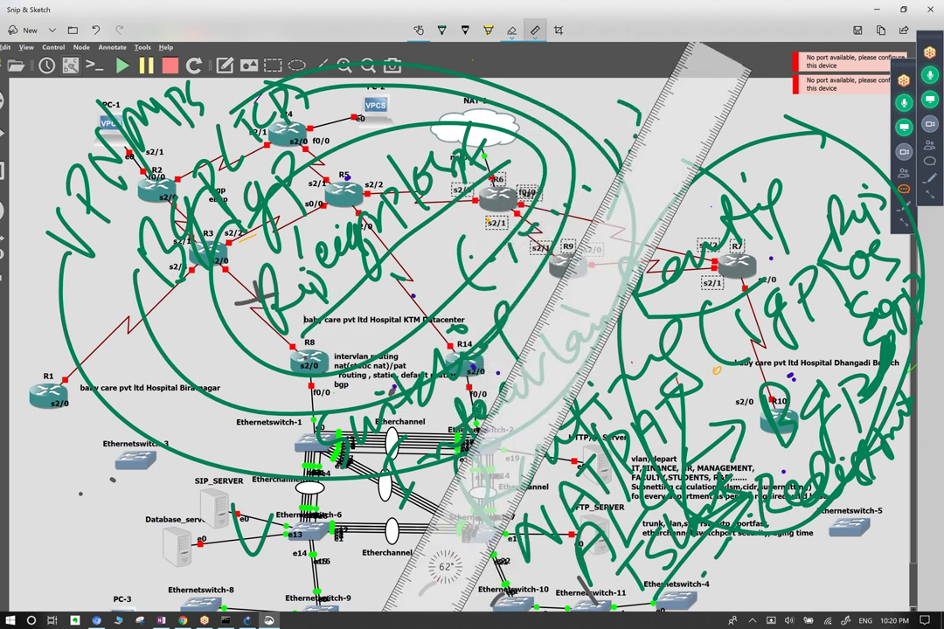
left_click(535, 30)
key("Escape")
left_click(535, 30)
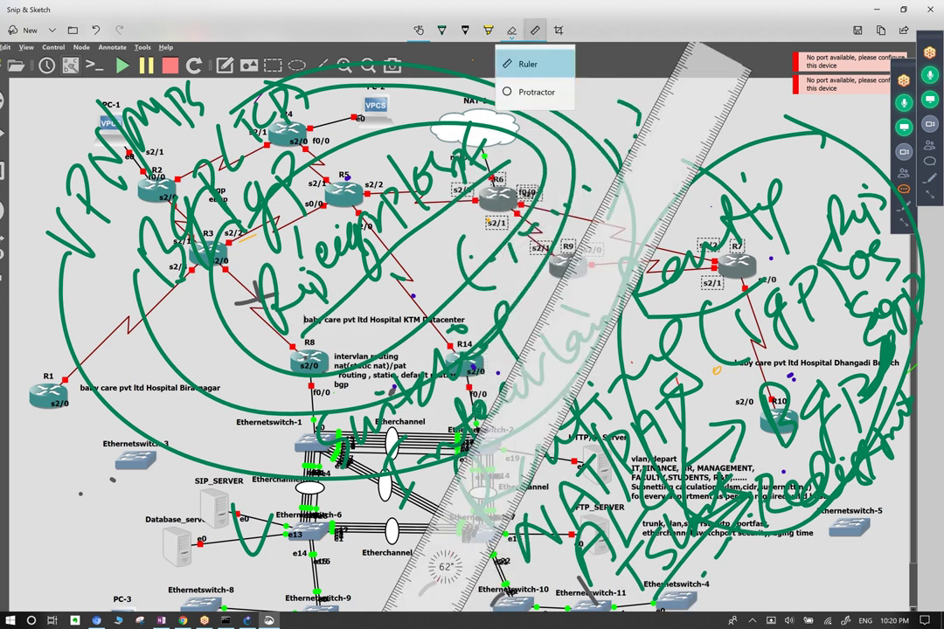
key("Escape")
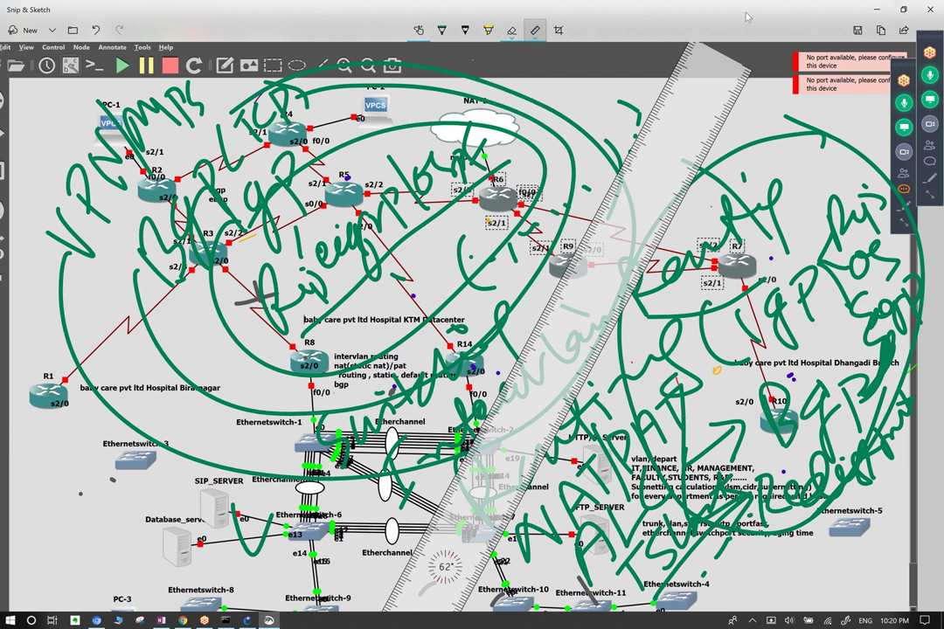
left_click(532, 31)
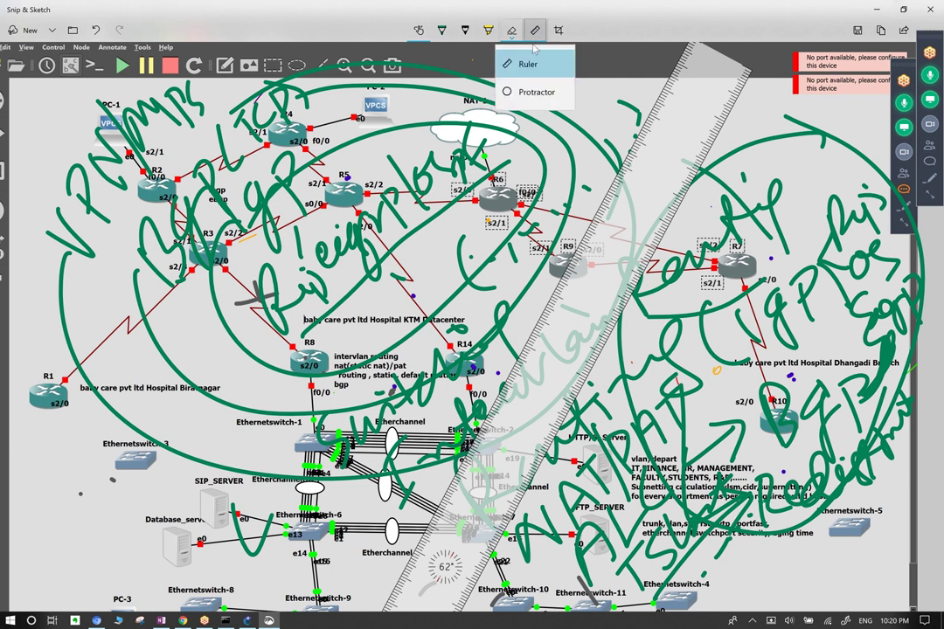
left_click(442, 31)
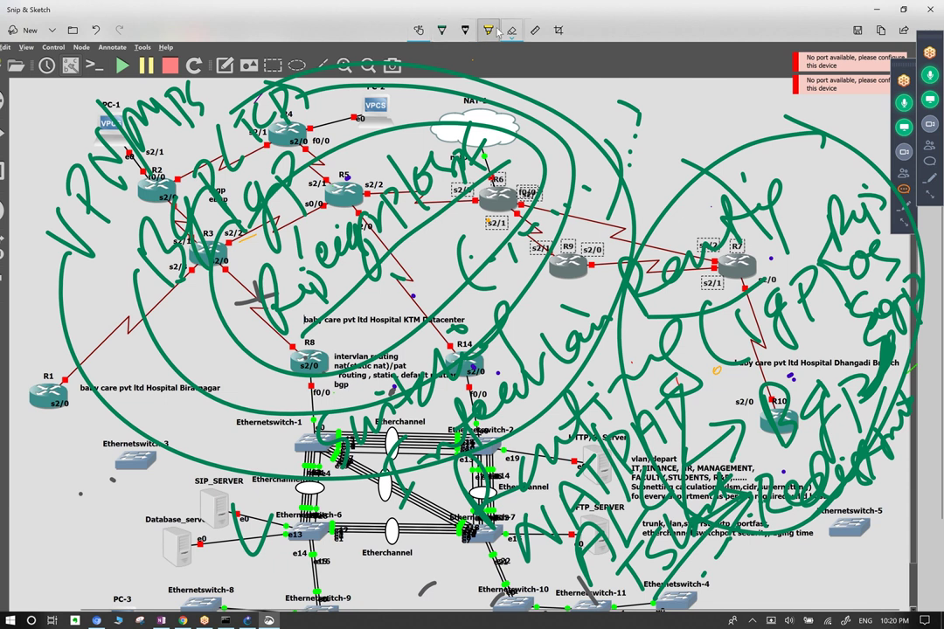
Use the Eraser's Erase all ink option to wipe all green ink from the screenshot.
left_click(511, 34)
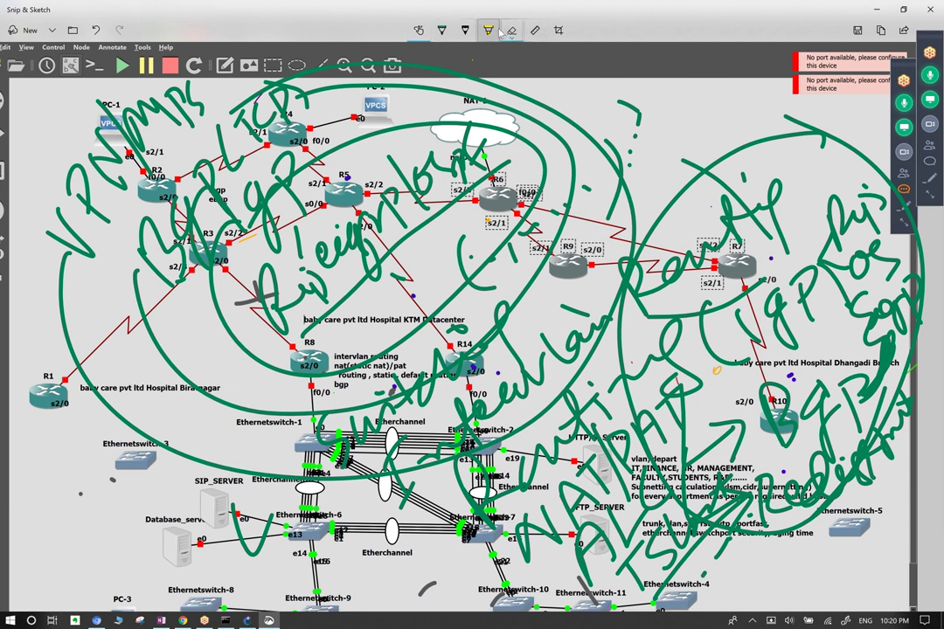
left_click(511, 35)
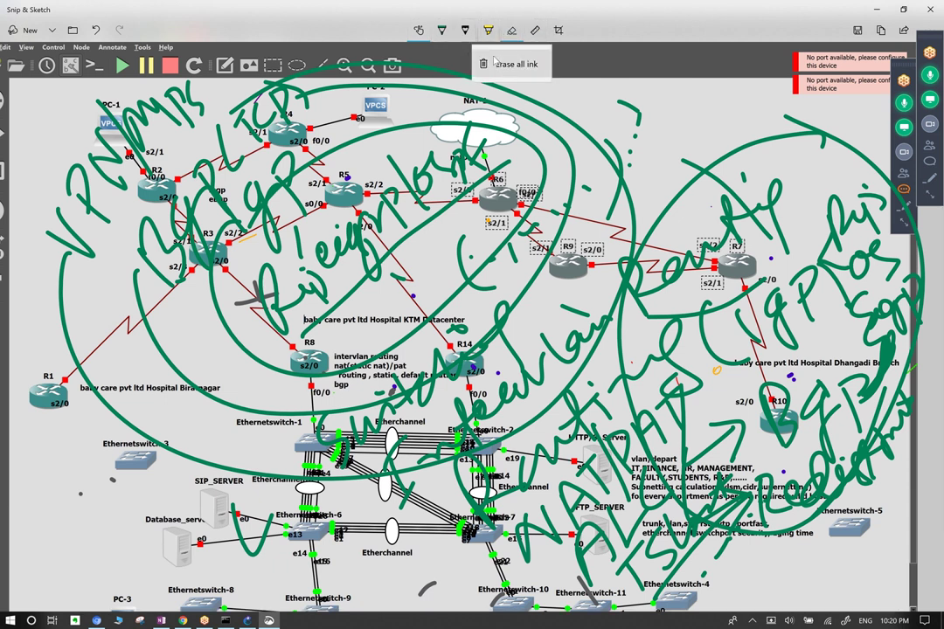
left_click(510, 70)
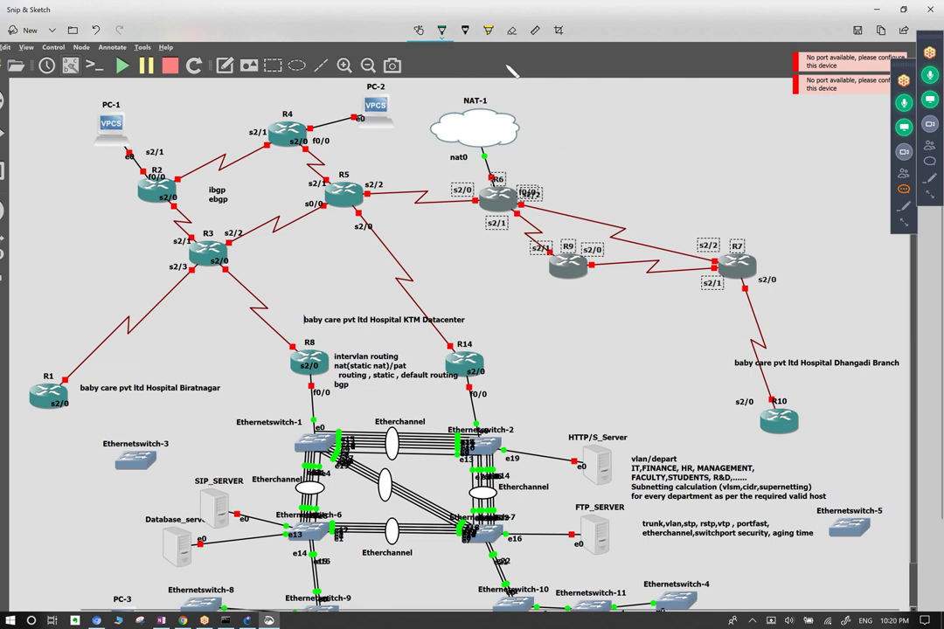
Switch the pen to orange and handwrite 'Routing' near NAT-1 with two carets beneath it.
left_click(443, 31)
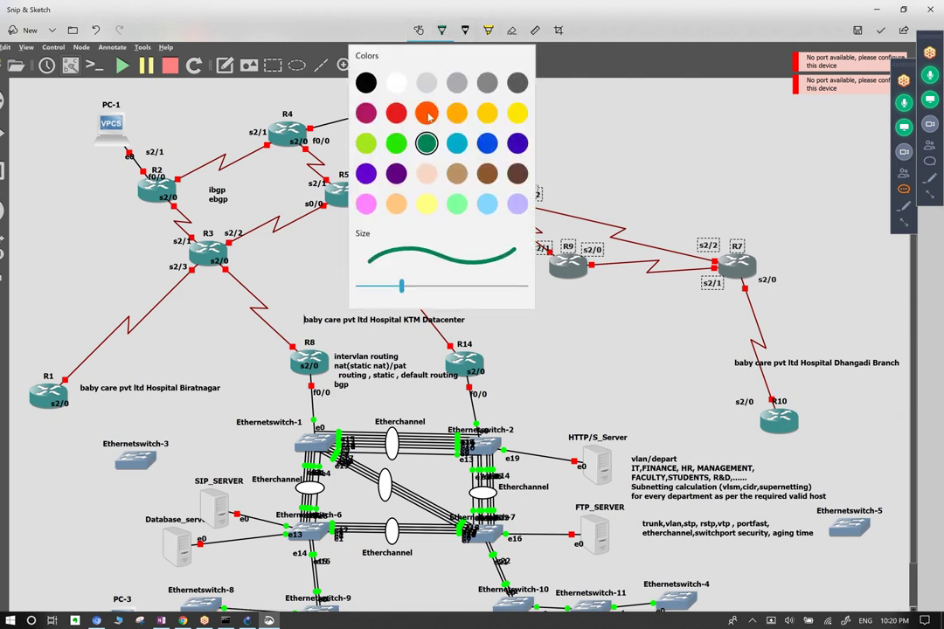
left_click(425, 117)
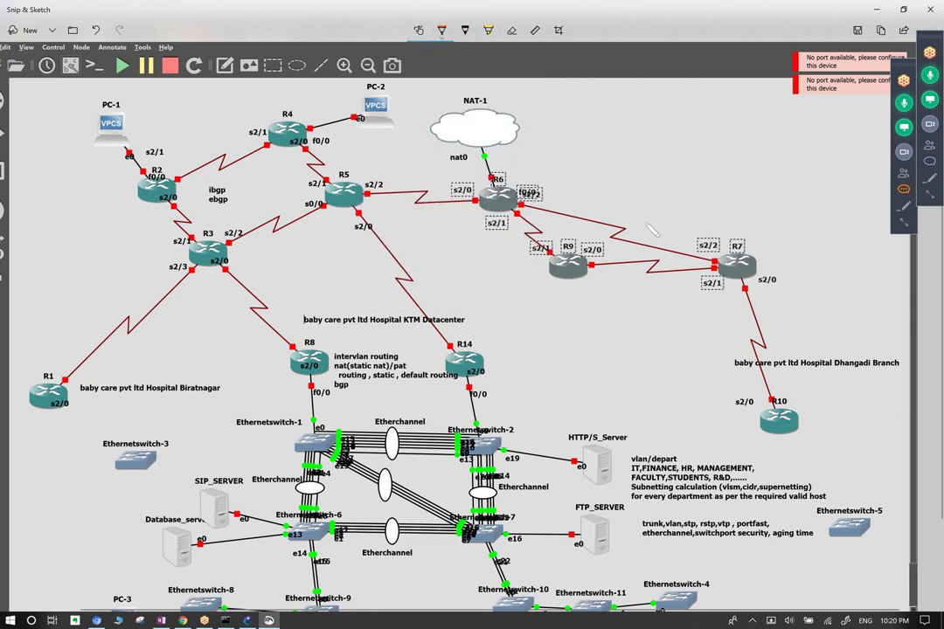
mouse_move(551, 97)
left_mouse_down()
mouse_move(578, 136)
mouse_move(627, 130)
mouse_move(632, 146)
mouse_move(671, 153)
left_mouse_up()
mouse_move(612, 110)
left_mouse_down()
mouse_move(673, 132)
mouse_move(713, 188)
left_mouse_up()
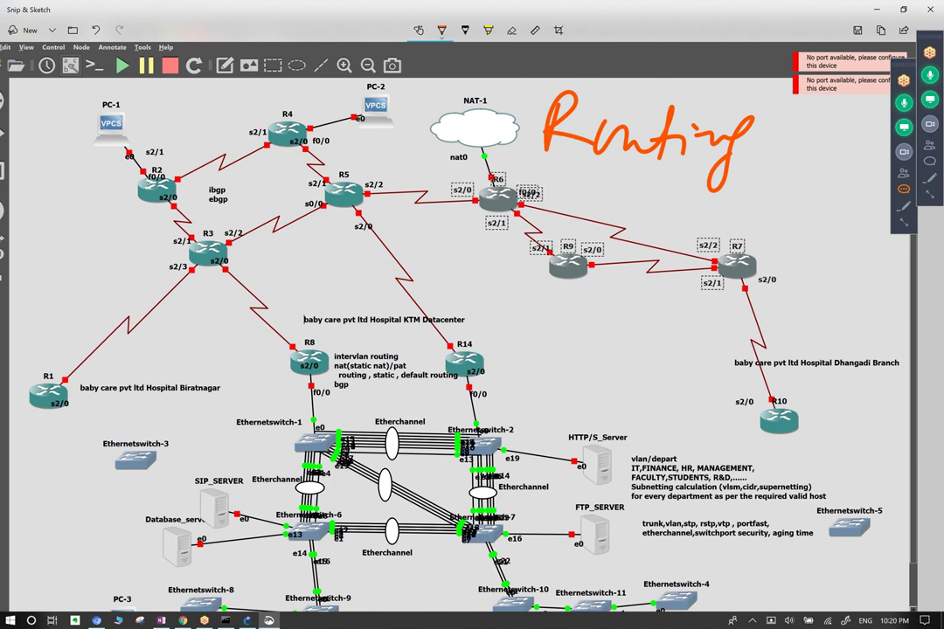
left_click_drag(600, 191, 638, 202)
left_click_drag(581, 213, 674, 216)
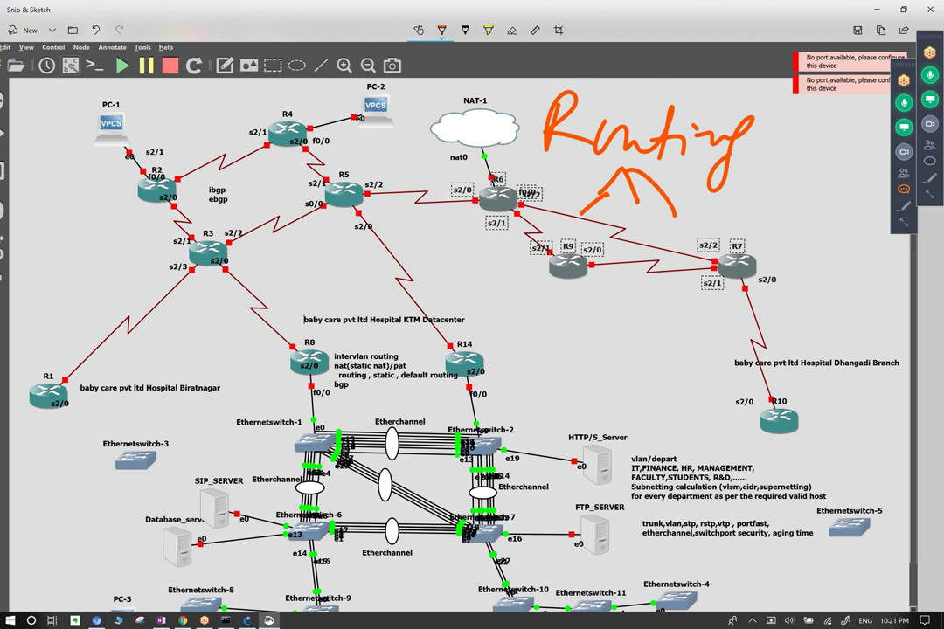
Circle the Ethernet switch cluster and underline 'etherchannel' in the trunk notes.
mouse_move(410, 392)
left_mouse_down()
mouse_move(253, 577)
mouse_move(564, 472)
mouse_move(349, 396)
left_mouse_up()
mouse_move(594, 268)
left_mouse_down()
mouse_move(613, 291)
mouse_move(583, 325)
mouse_move(691, 254)
mouse_move(765, 245)
mouse_move(776, 229)
mouse_move(791, 301)
left_mouse_up()
mouse_move(629, 545)
left_mouse_down()
mouse_move(661, 539)
mouse_move(736, 553)
mouse_move(830, 543)
mouse_move(810, 556)
left_mouse_up()
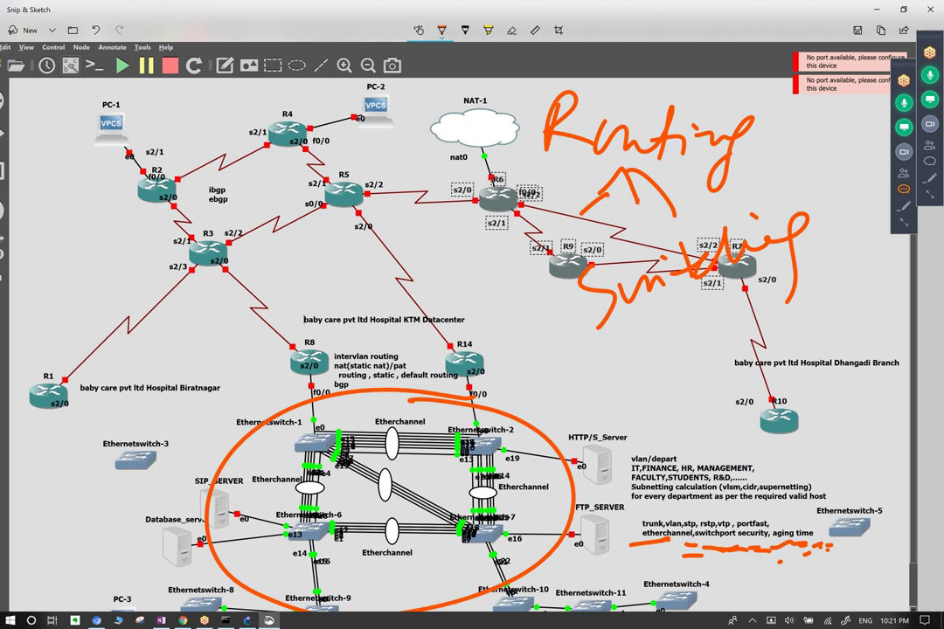
Circle the intervlan routing notes and link them to R9 and R10 with zigzags, ticks and lines.
mouse_move(420, 308)
left_mouse_down()
mouse_move(317, 376)
mouse_move(451, 331)
left_mouse_up()
mouse_move(341, 278)
left_mouse_down()
mouse_move(418, 220)
mouse_move(487, 203)
mouse_move(547, 240)
mouse_move(603, 232)
left_mouse_up()
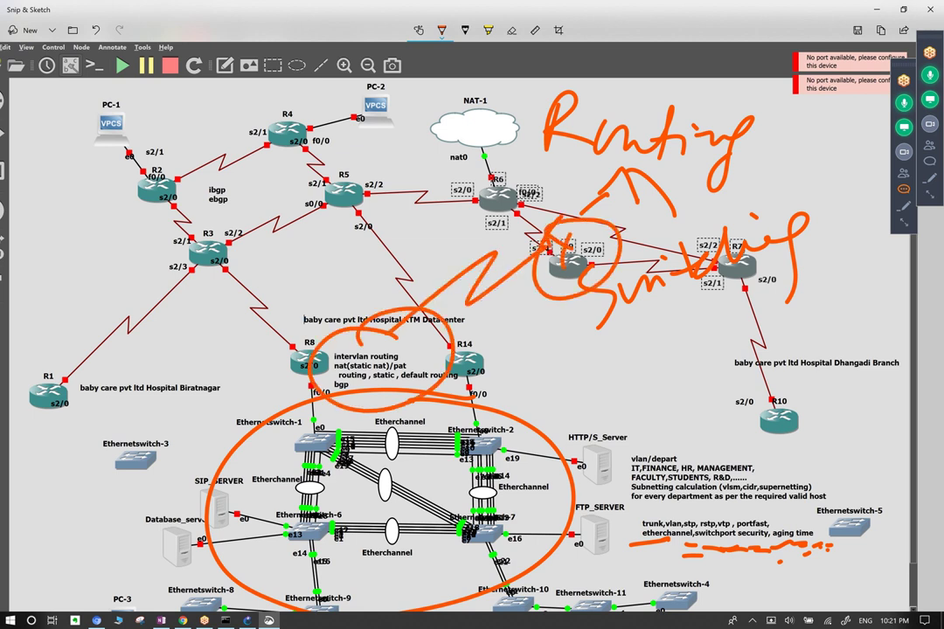
mouse_move(559, 262)
left_mouse_down()
mouse_move(603, 314)
mouse_move(595, 322)
mouse_move(821, 411)
left_mouse_up()
left_click_drag(708, 429, 743, 442)
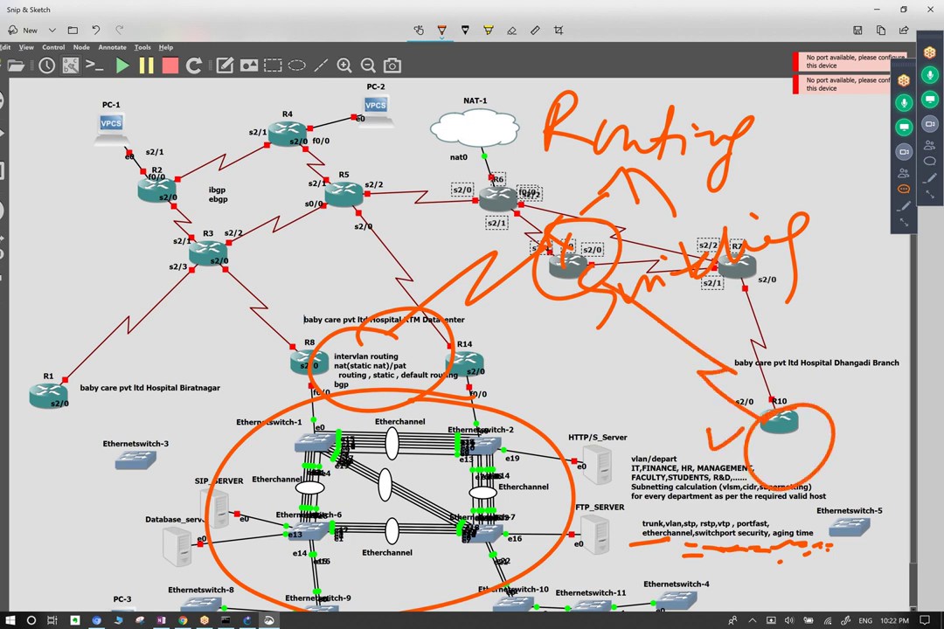
left_click_drag(296, 307, 361, 276)
mouse_move(569, 254)
left_mouse_down()
mouse_move(612, 262)
mouse_move(546, 293)
left_mouse_up()
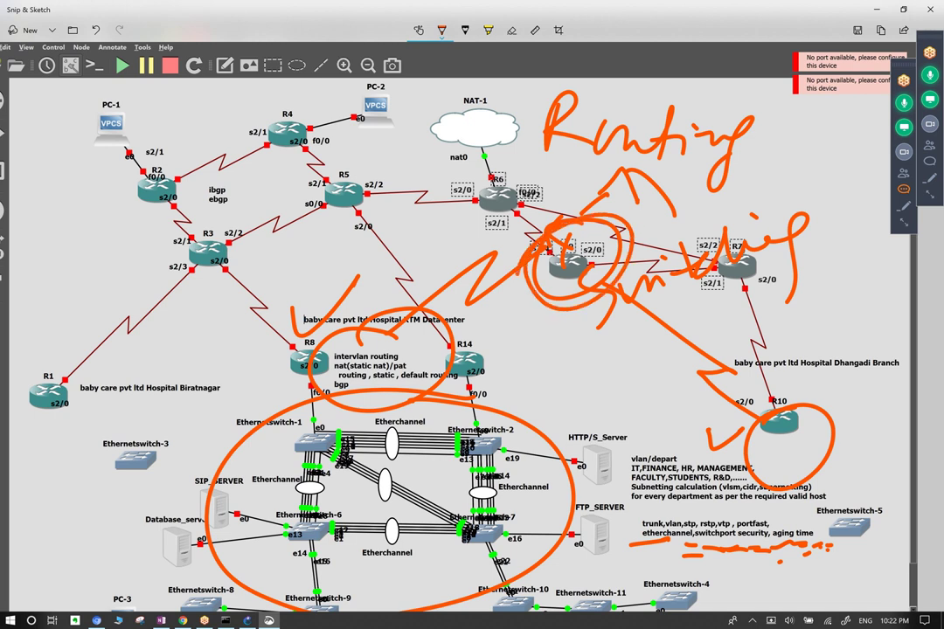
left_click_drag(306, 345, 397, 257)
left_click_drag(542, 245, 717, 359)
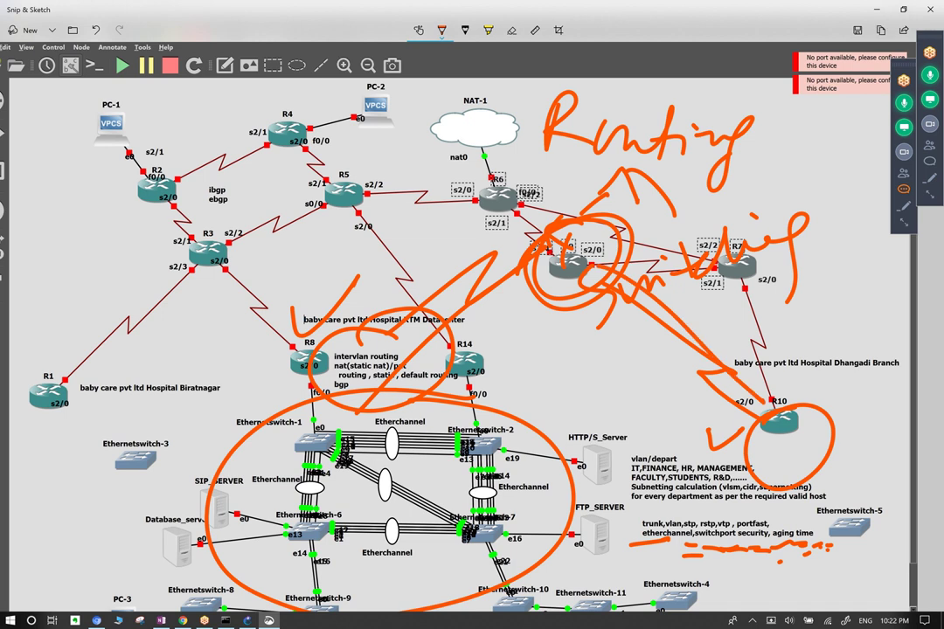
left_click_drag(785, 472, 797, 549)
Add loops, arcs, an arrow and boxes around the Etherchannel switches and Database server.
mouse_move(384, 474)
left_mouse_down()
mouse_move(387, 515)
mouse_move(398, 529)
left_mouse_up()
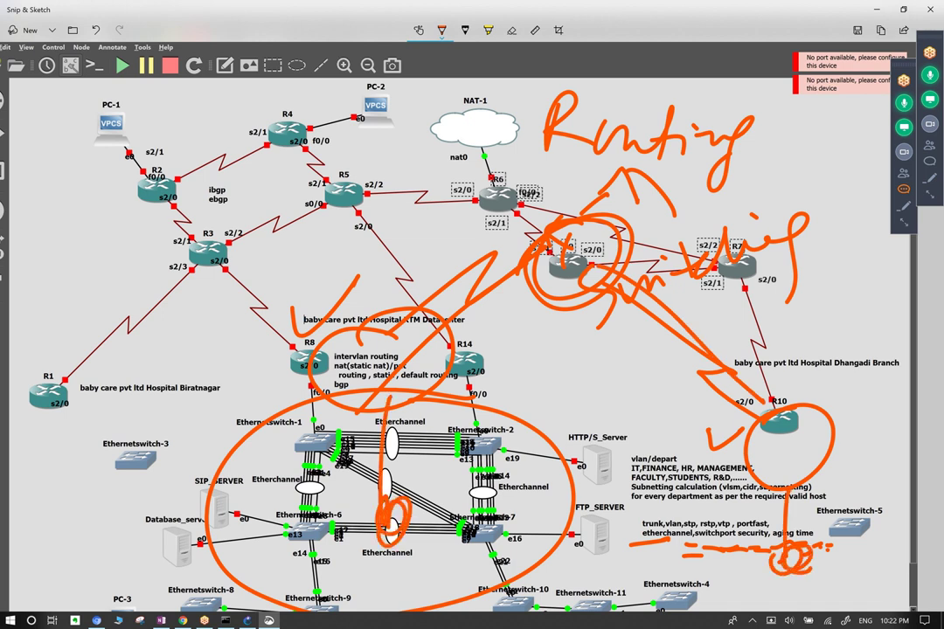
left_click_drag(406, 418, 377, 570)
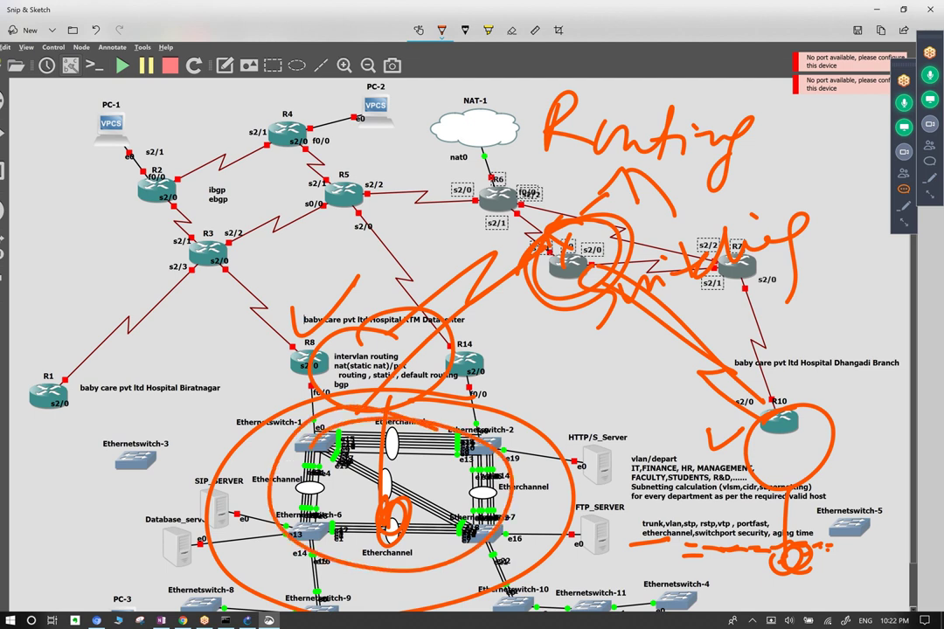
mouse_move(278, 524)
left_mouse_down()
mouse_move(219, 512)
mouse_move(205, 472)
mouse_move(210, 428)
mouse_move(301, 434)
left_mouse_up()
mouse_move(210, 419)
left_mouse_down()
mouse_move(166, 414)
mouse_move(131, 432)
mouse_move(162, 470)
mouse_move(188, 420)
mouse_move(131, 444)
mouse_move(214, 437)
left_mouse_up()
mouse_move(132, 505)
left_mouse_down()
mouse_move(134, 544)
mouse_move(94, 516)
mouse_move(117, 555)
mouse_move(132, 551)
left_mouse_up()
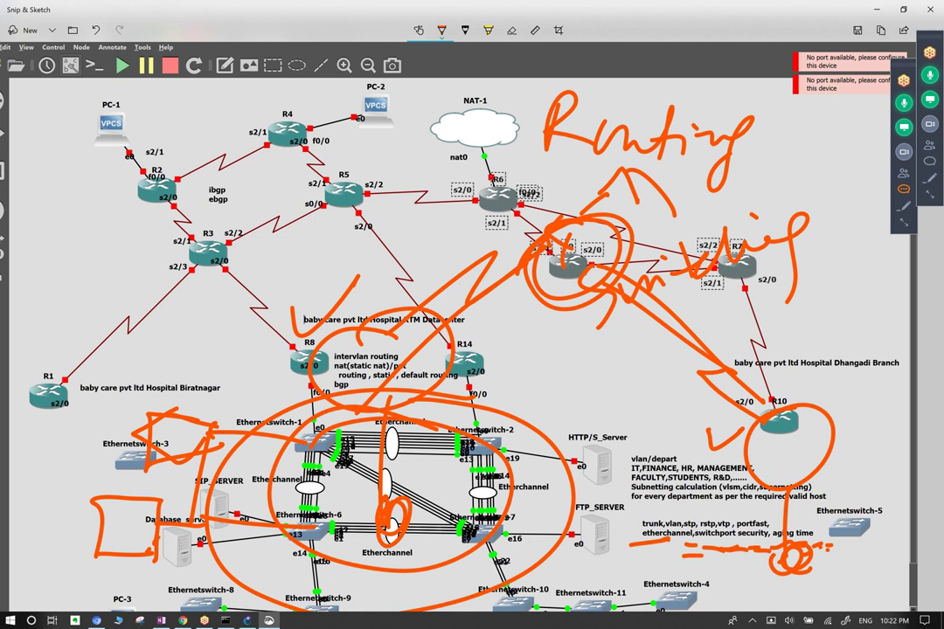
mouse_move(141, 419)
left_mouse_down()
mouse_move(153, 408)
mouse_move(217, 421)
left_mouse_up()
mouse_move(140, 467)
left_mouse_down()
mouse_move(188, 454)
mouse_move(153, 413)
mouse_move(140, 459)
mouse_move(186, 463)
left_mouse_up()
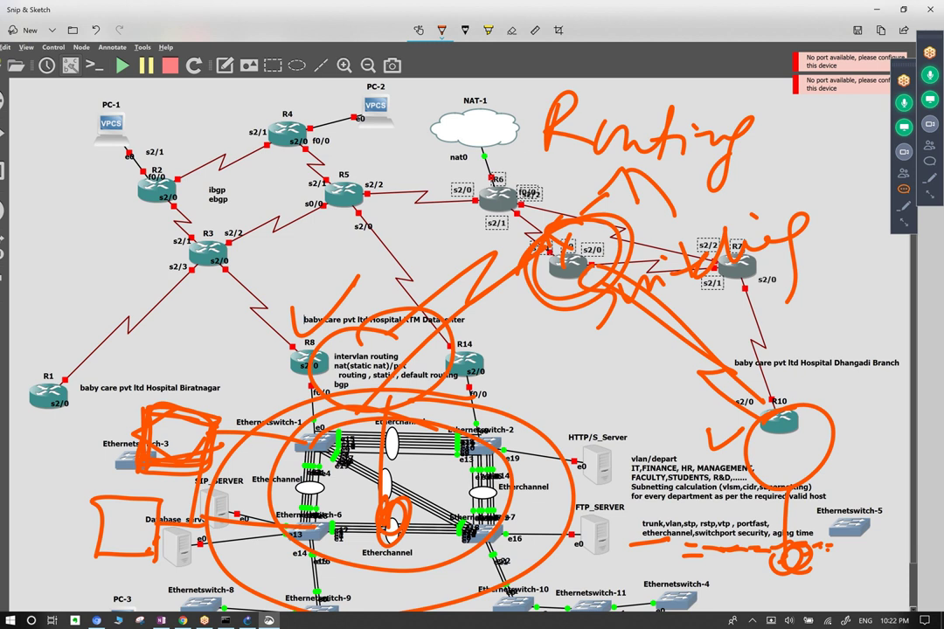
Erase the orange boxes, circles, handwriting and tick marks from the screenshot.
left_click(512, 30)
left_click(262, 559)
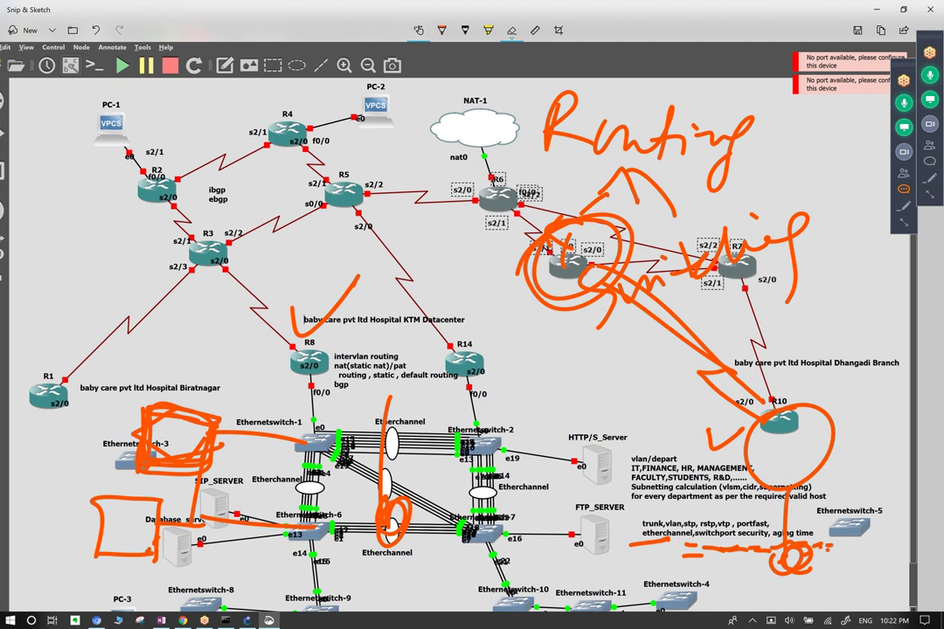
left_click_drag(179, 442, 118, 524)
left_click_drag(332, 433, 339, 463)
left_click_drag(577, 122, 630, 131)
left_click_drag(568, 253, 389, 507)
mouse_move(481, 101)
left_mouse_down()
mouse_move(612, 131)
mouse_move(560, 289)
mouse_move(579, 219)
mouse_move(522, 156)
left_mouse_up()
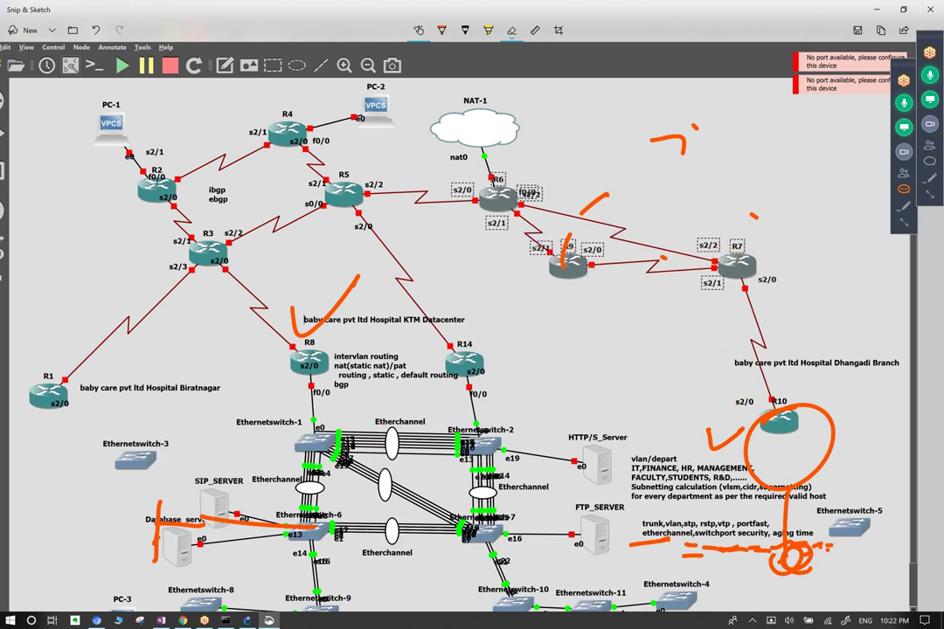
left_click(673, 140)
left_click(326, 302)
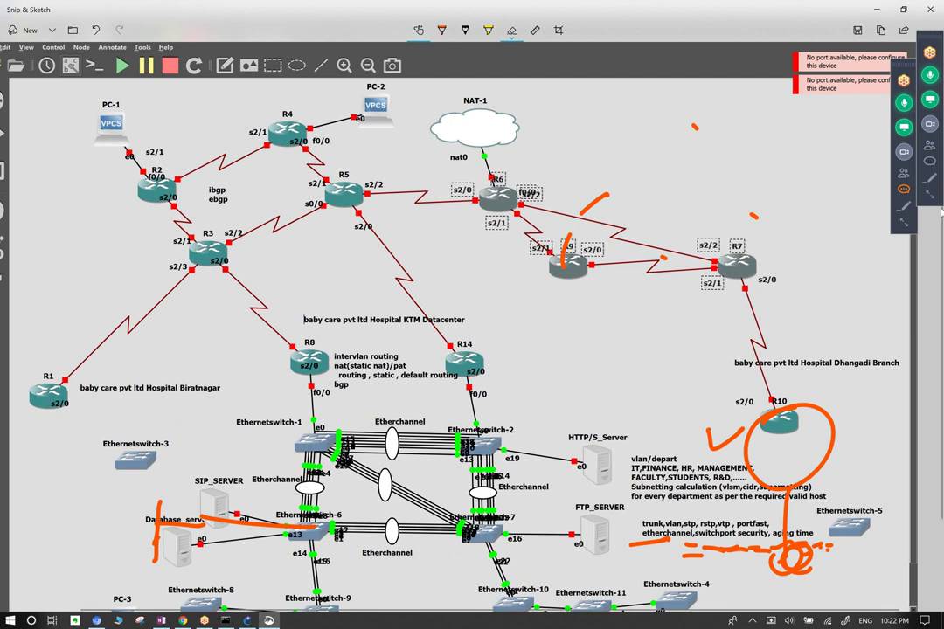
Check the meeting Chat and Attendees panels, then bring the live GNS3 window forward.
left_click(928, 162)
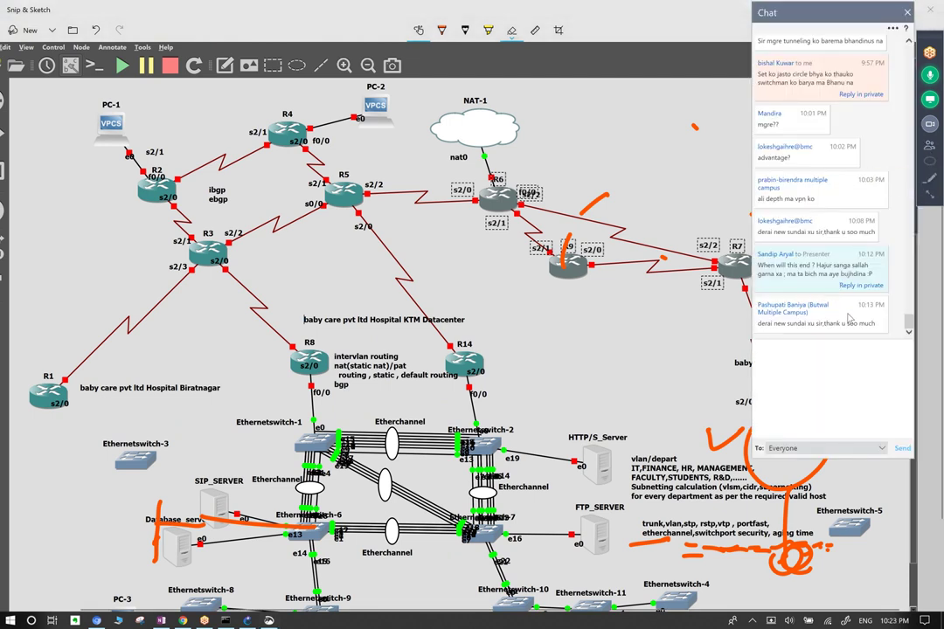
left_click(928, 142)
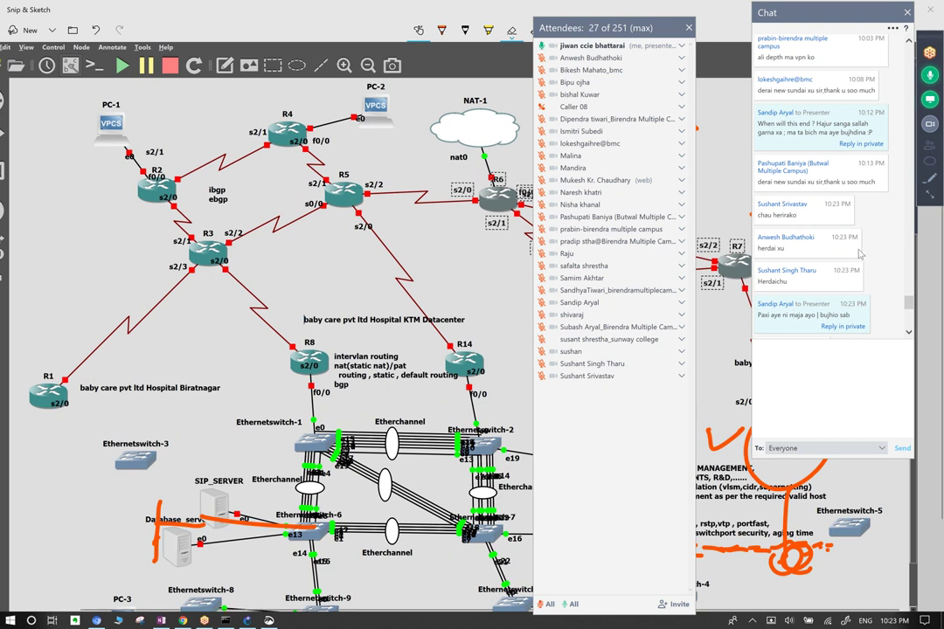
scroll(880, 244, "down", 4)
scroll(878, 236, "down", 3)
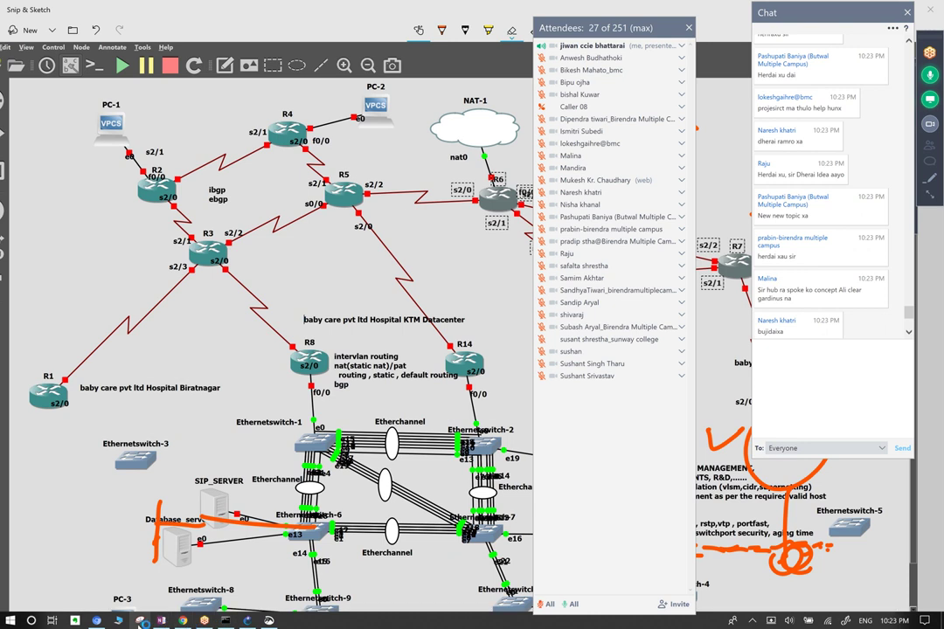
left_click(246, 621)
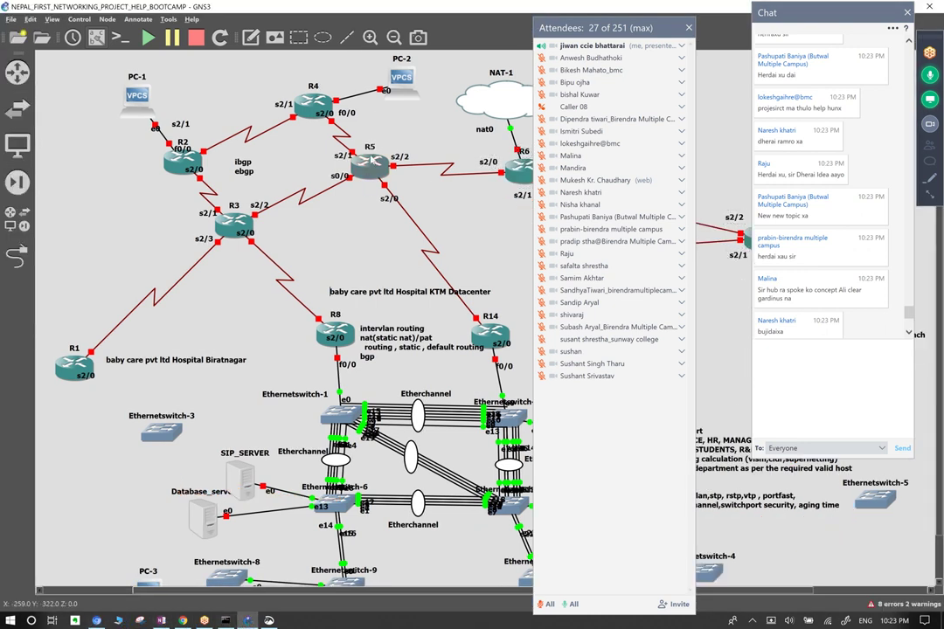
Save a GNS3 topology screenshot to the Desktop as JPG named 'topology_sample'.
left_click(196, 38)
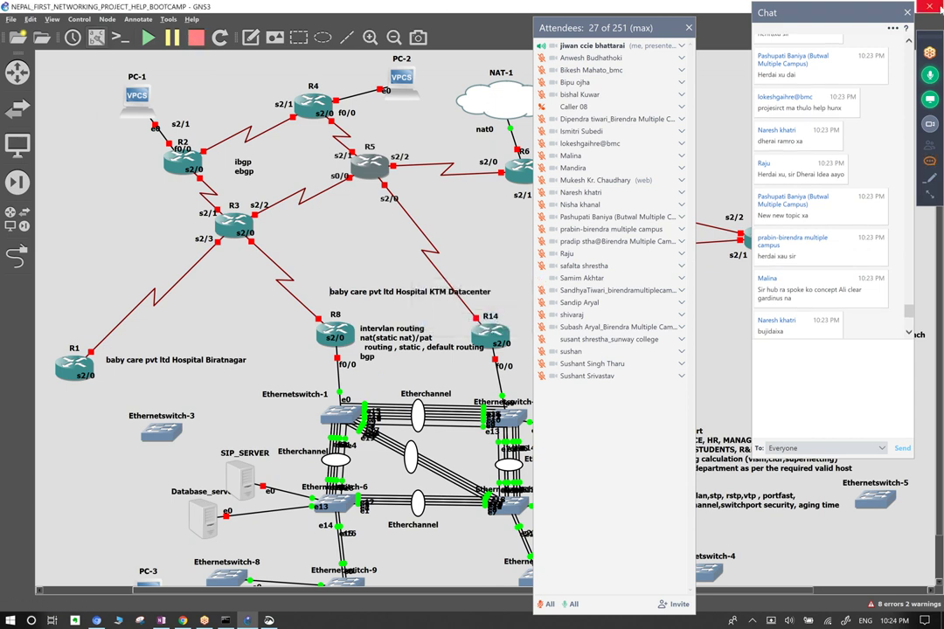
left_click(419, 37)
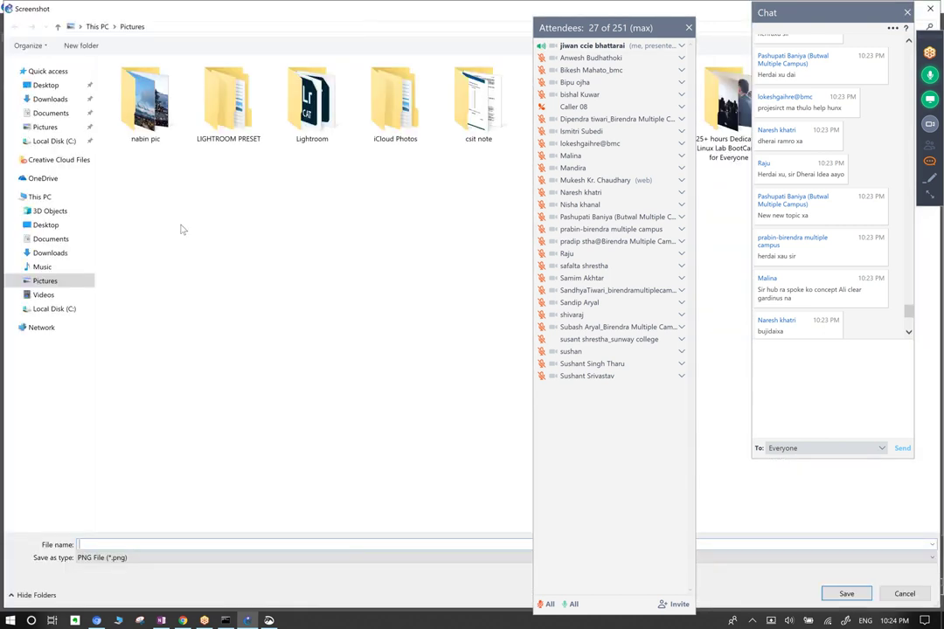
left_click(46, 85)
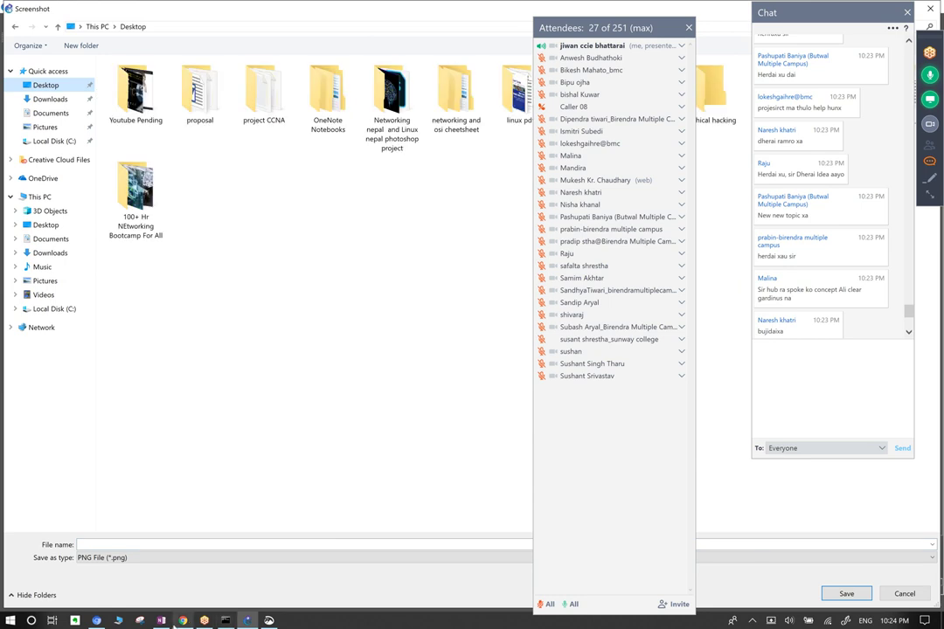
left_click(102, 558)
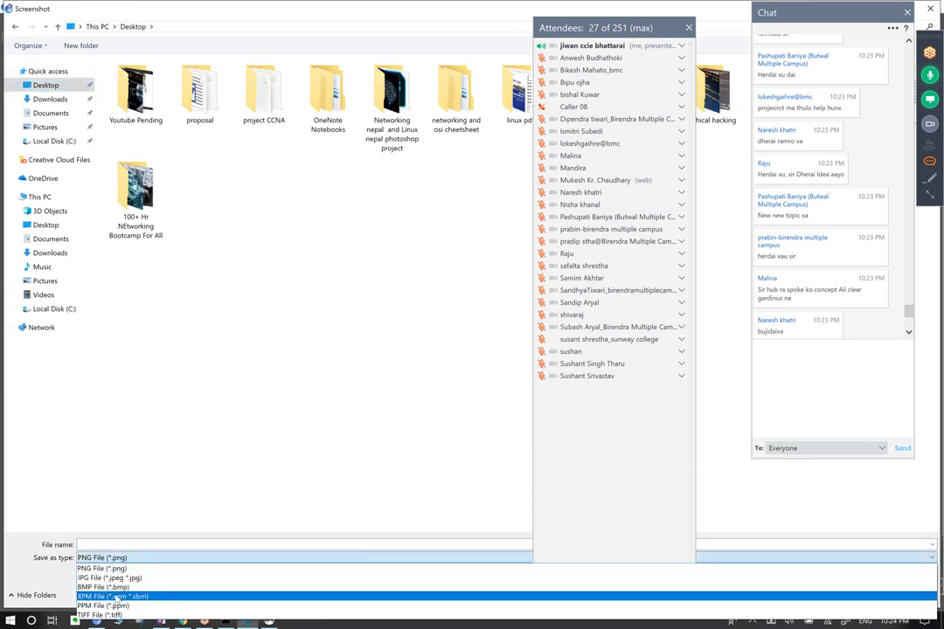
left_click(110, 577)
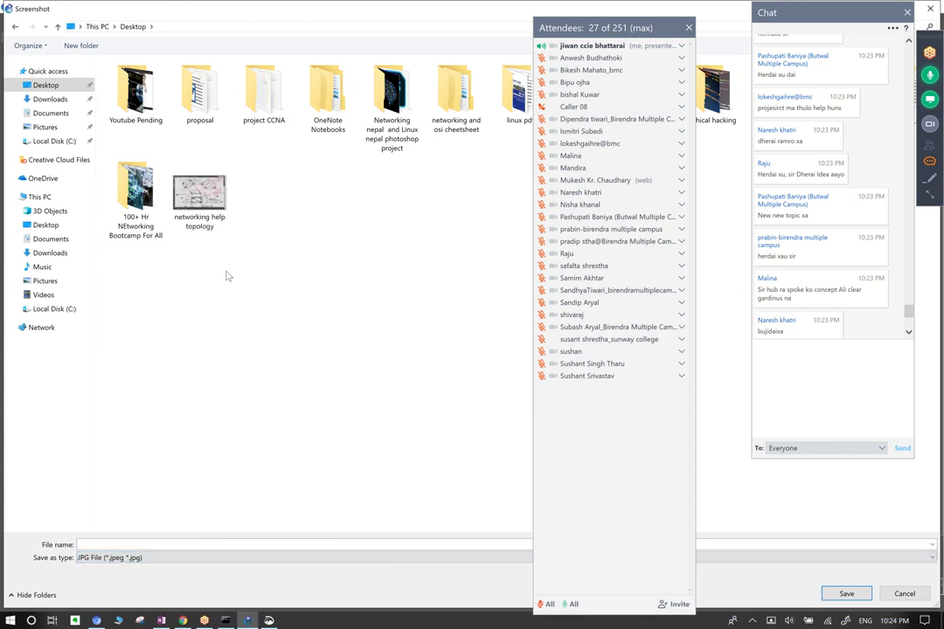
left_click(132, 545)
left_click(690, 31)
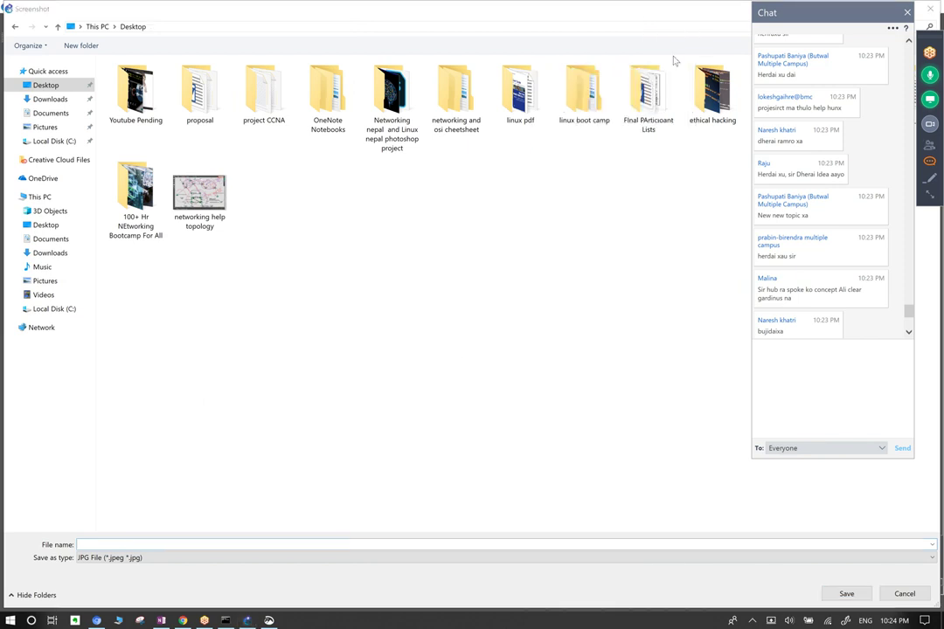
left_click(130, 544)
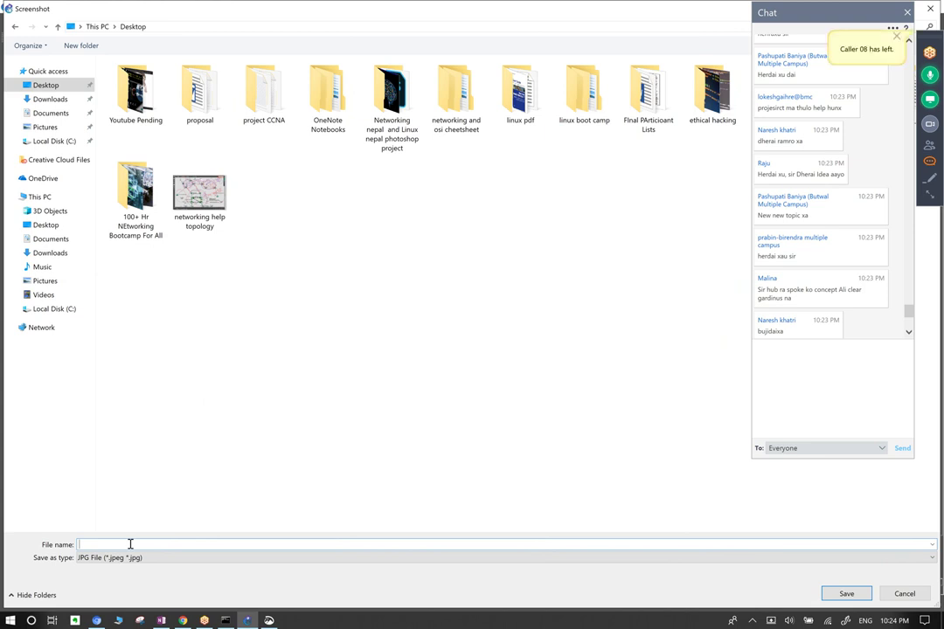
type("topology_sample")
key("Return")
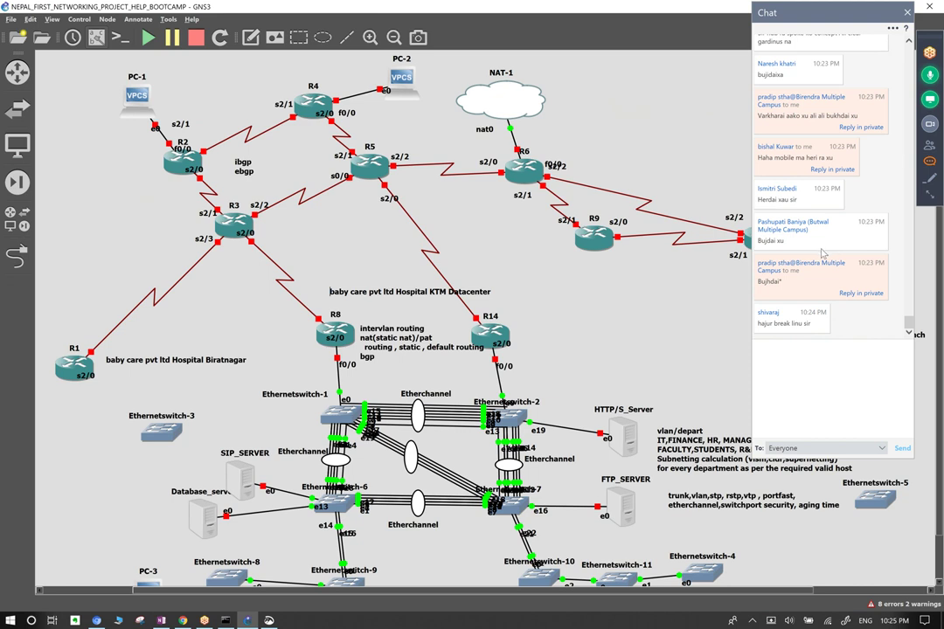
Close the meeting chat and scroll around the GNS3 topology canvas.
left_click(907, 13)
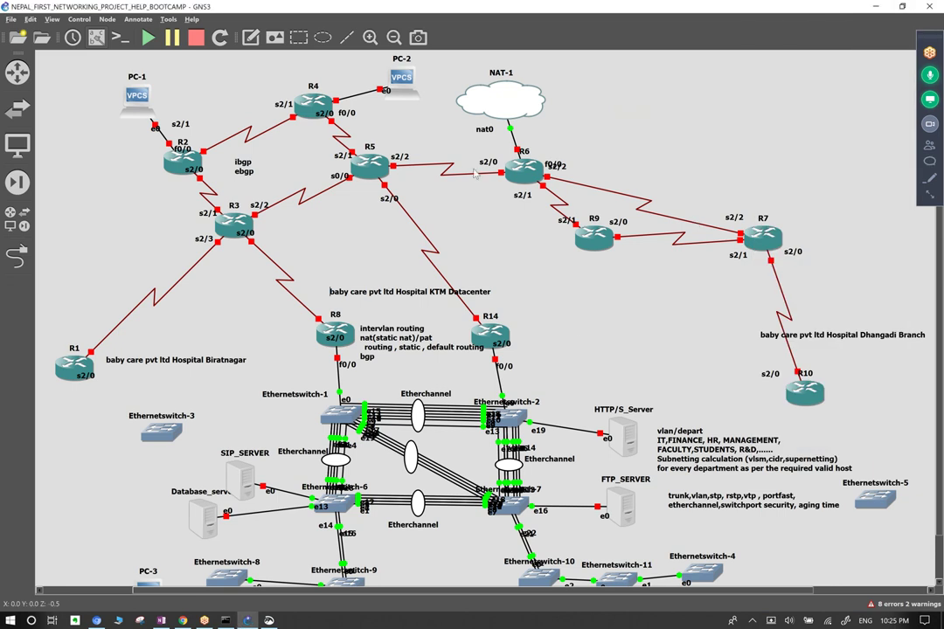
scroll(542, 325, "down", 1)
scroll(541, 326, "up", 1)
scroll(541, 325, "down", 1)
scroll(627, 278, "up", 1)
scroll(620, 296, "down", 1)
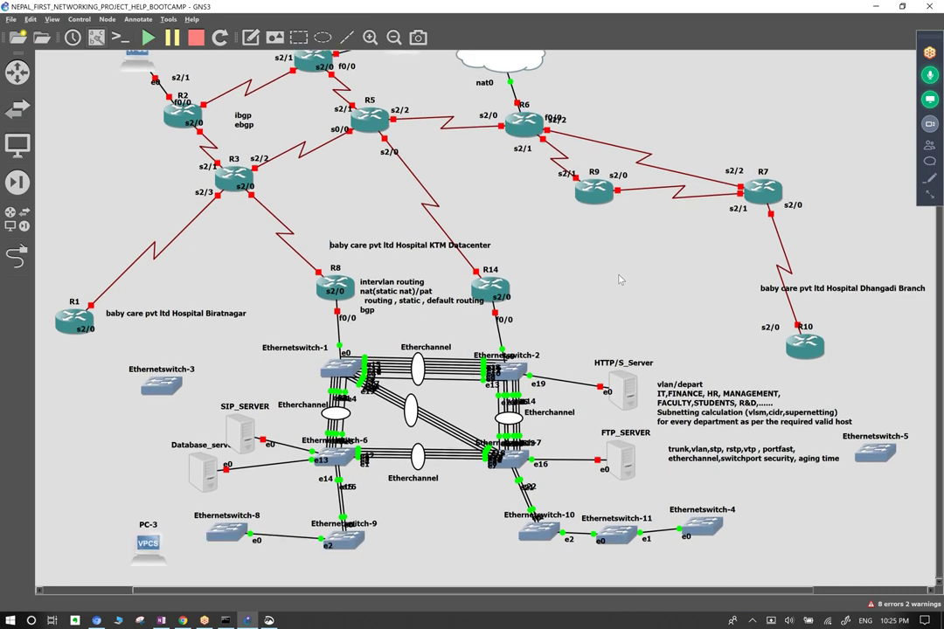
scroll(622, 274, "up", 1)
scroll(624, 269, "down", 1)
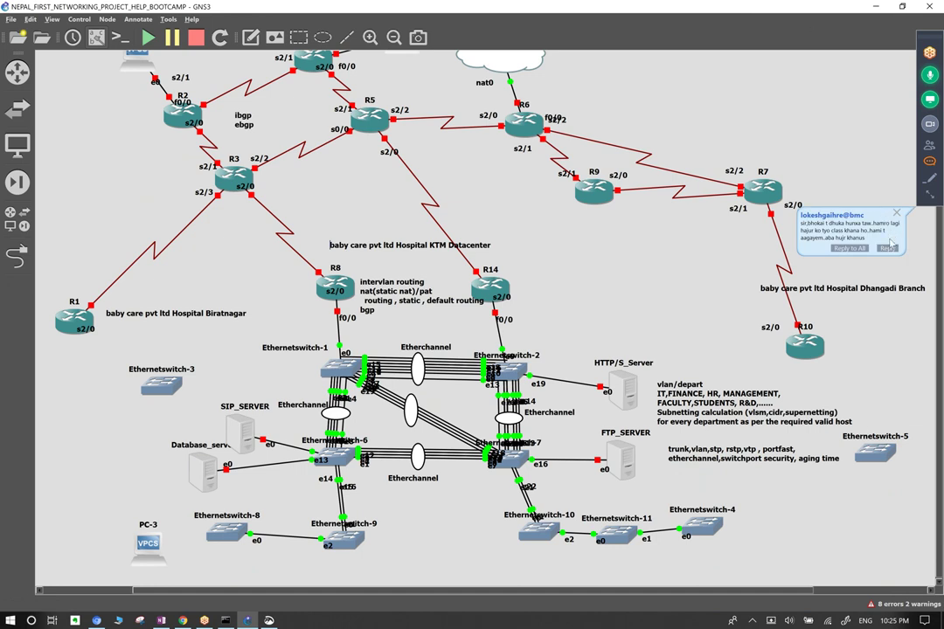
Close the reopened chat, then drag router R9 slightly lower and deselect it.
left_click(929, 161)
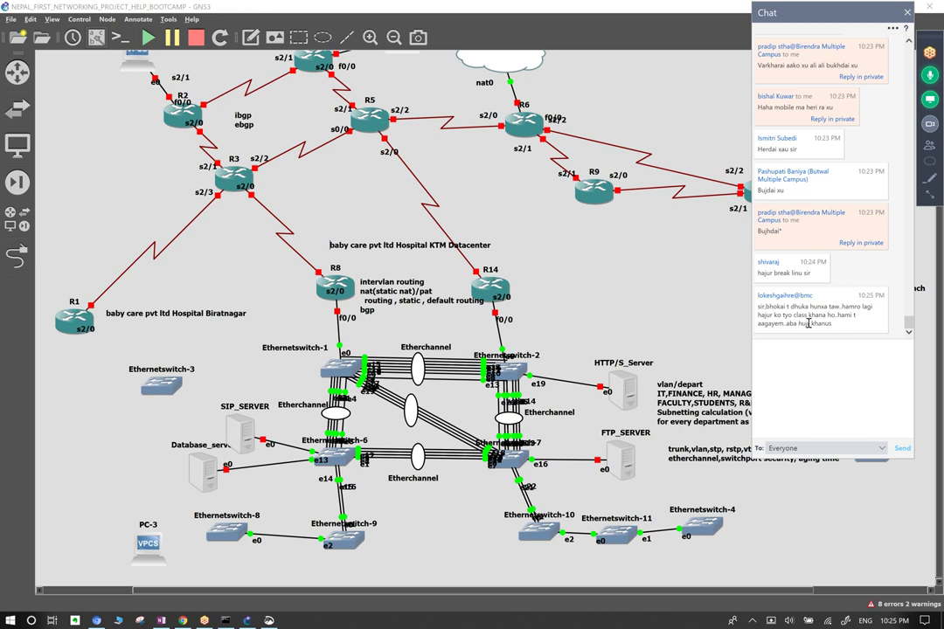
left_click(906, 12)
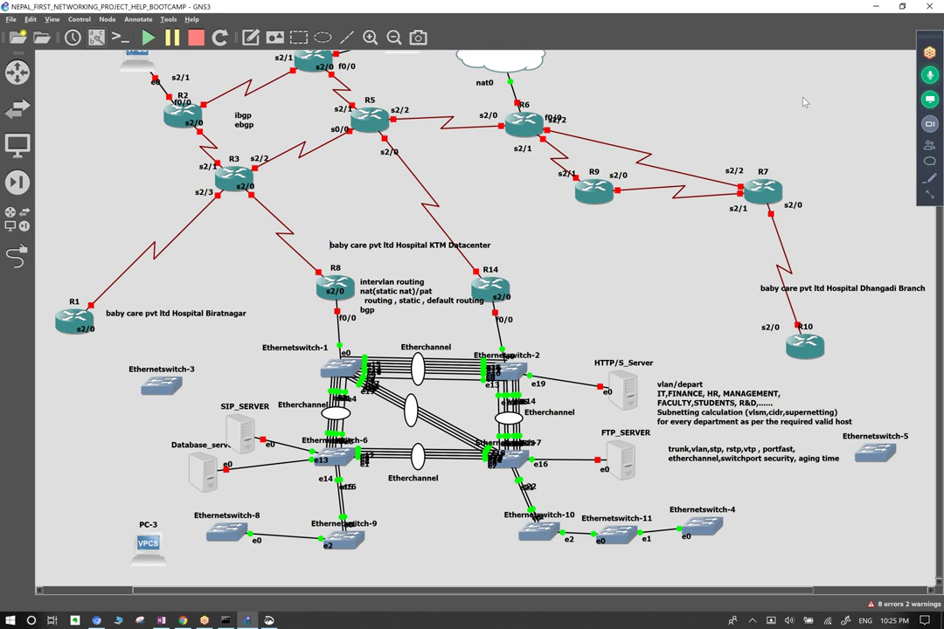
left_click_drag(598, 203, 594, 227)
left_click(642, 245)
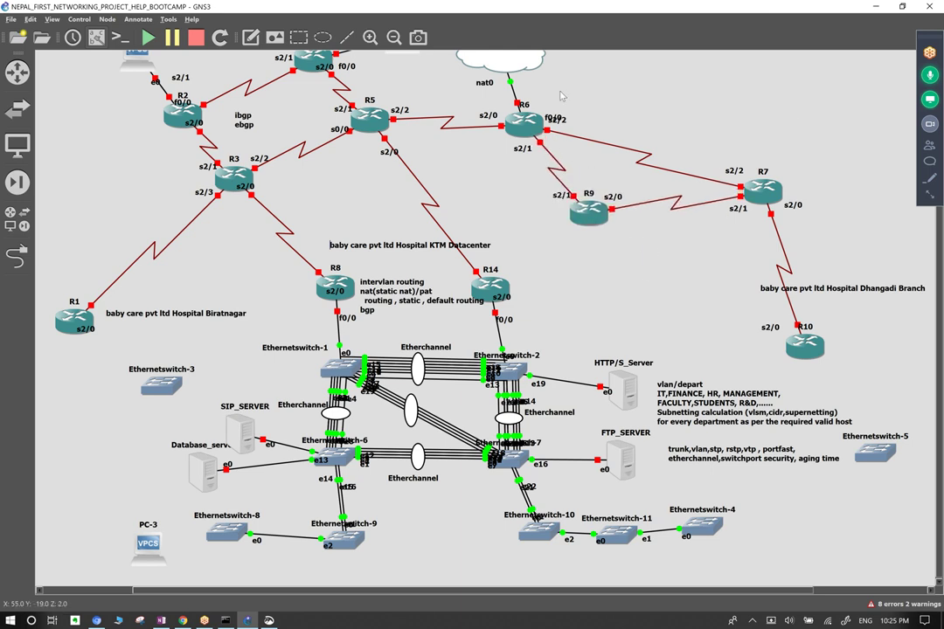